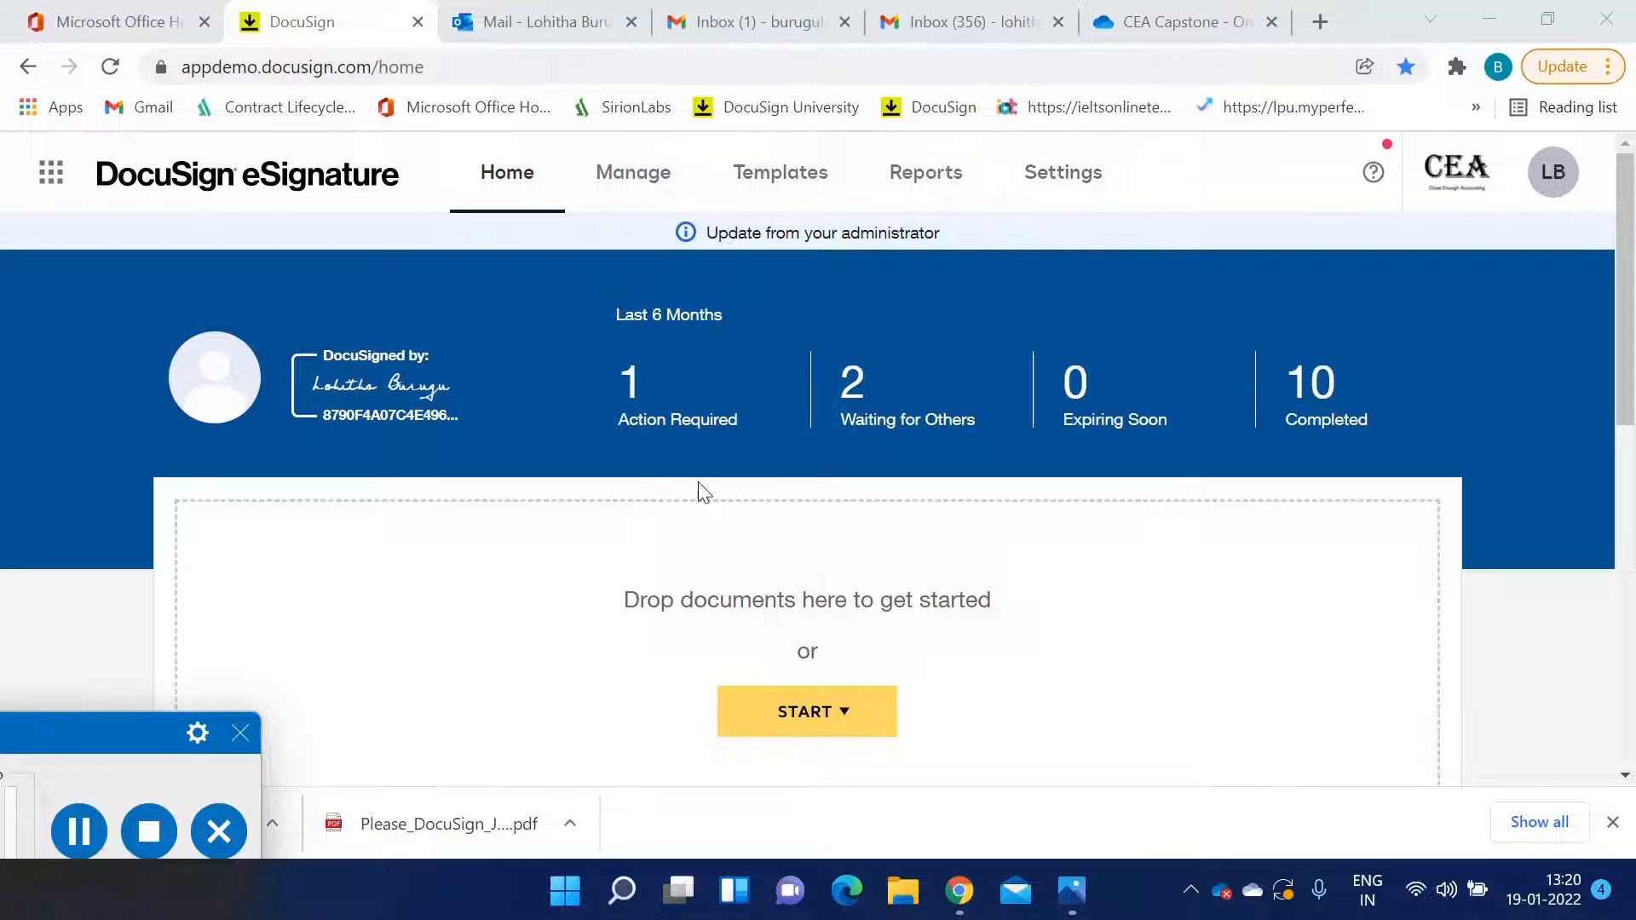
Open the templates list and start using the DocuSign eSignature Project Template
{"action": "left_click", "coordinate": [779, 185]}
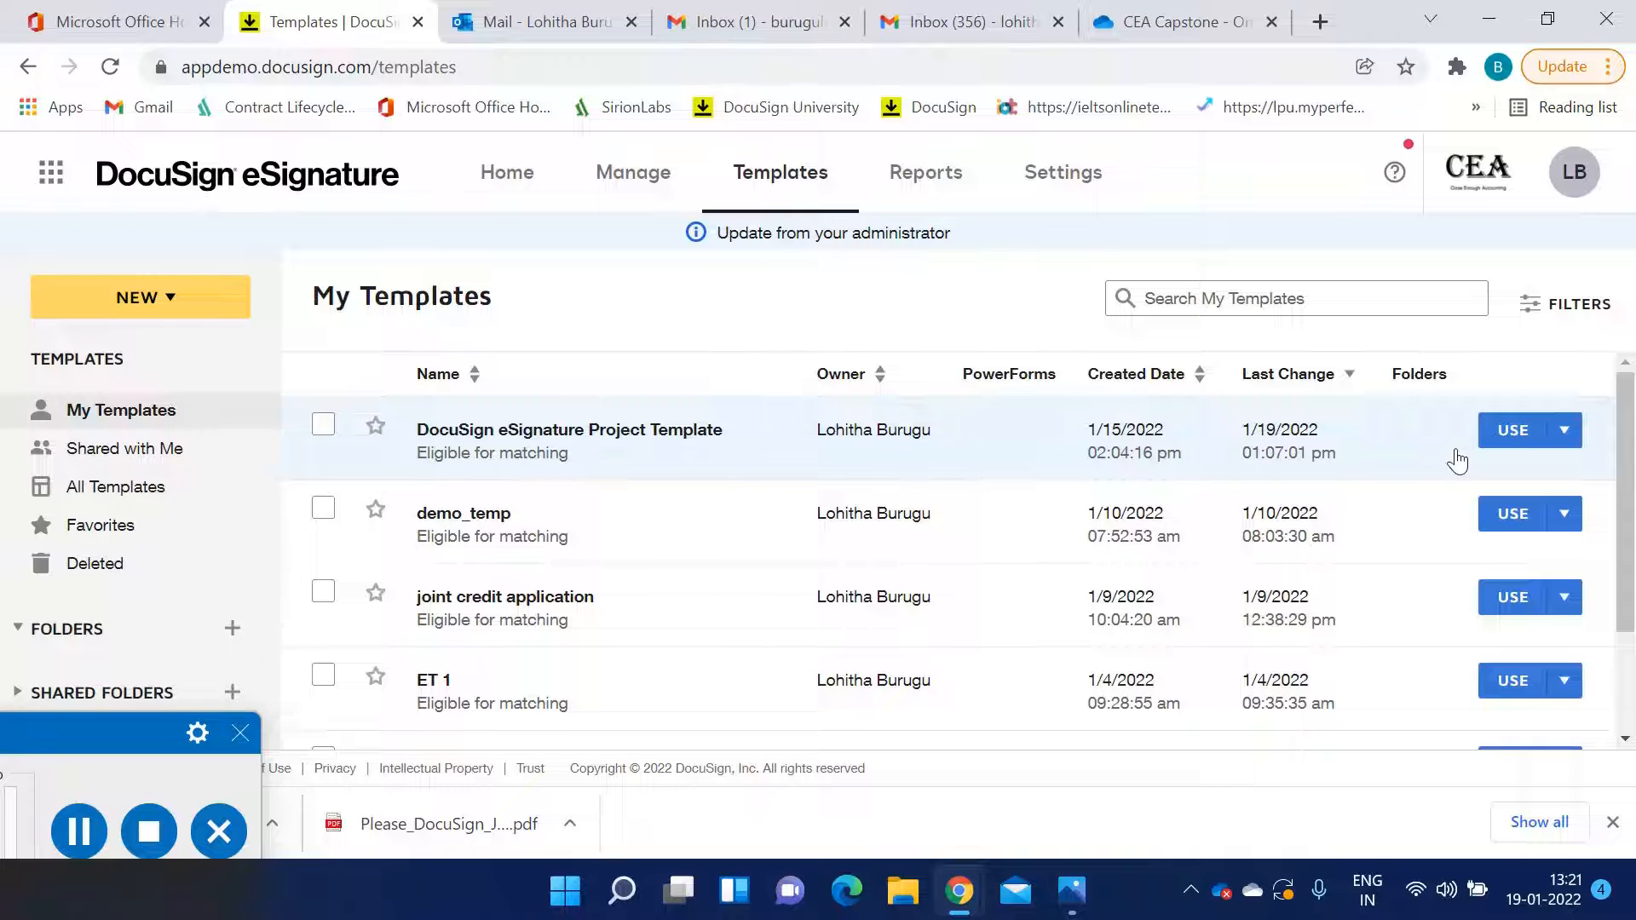
{"action": "left_click", "coordinate": [1500, 445]}
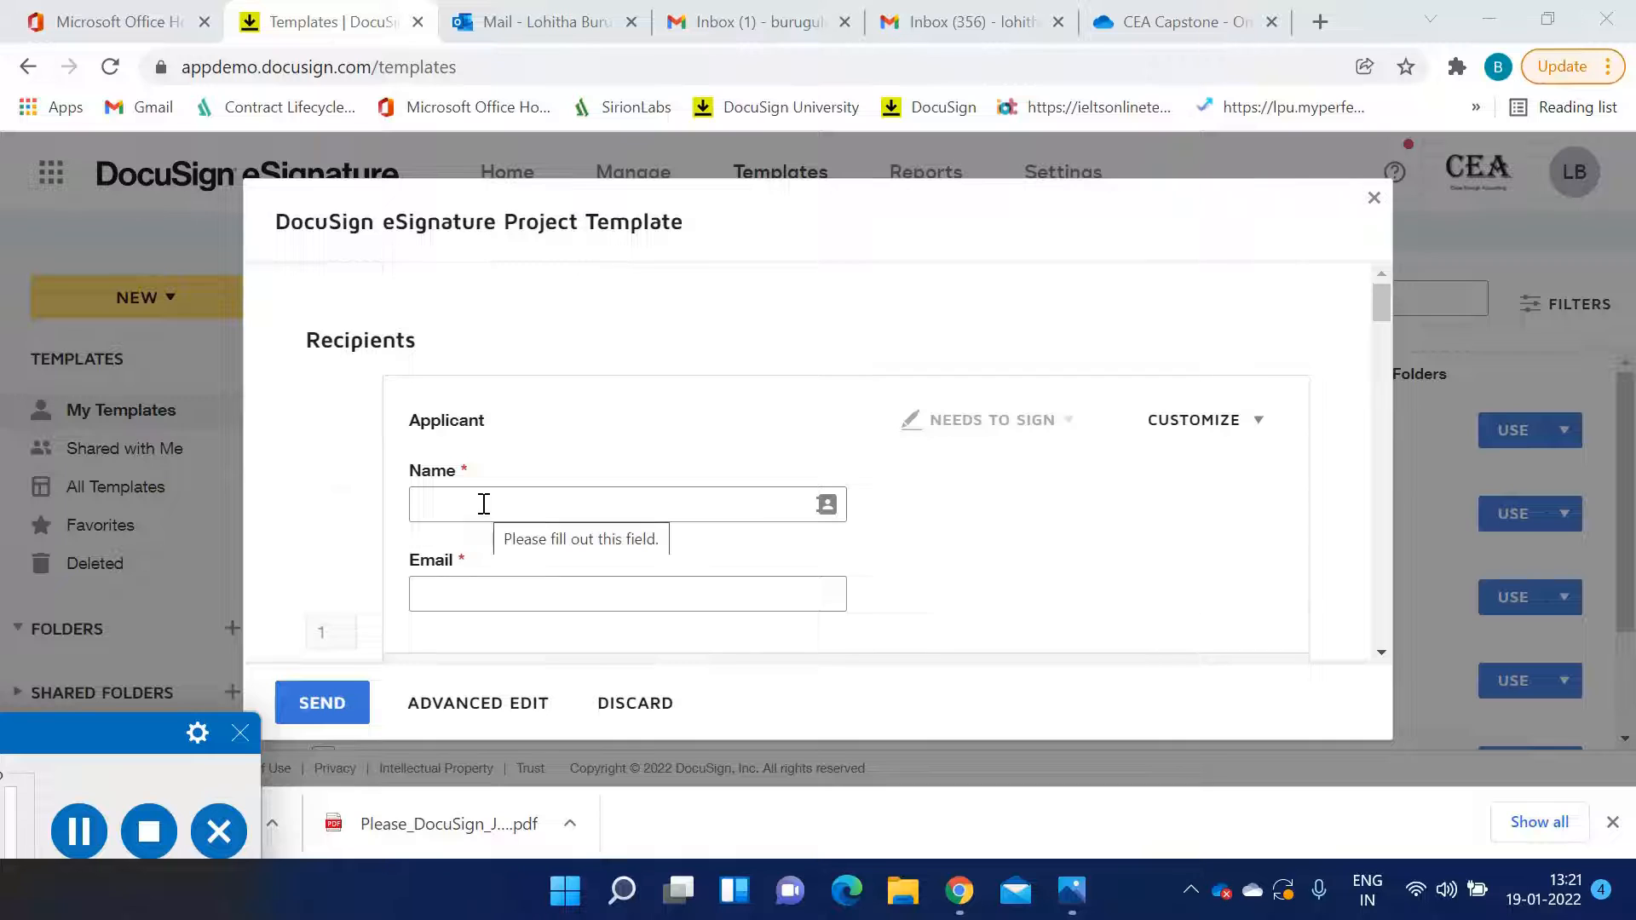
Scroll through the template's recipient roles to examine their fields and authentication settings
{"action": "scroll", "coordinate": [490, 505], "scroll_direction": "down", "scroll_amount": 2}
{"action": "scroll", "coordinate": [494, 507], "scroll_direction": "down", "scroll_amount": 10}
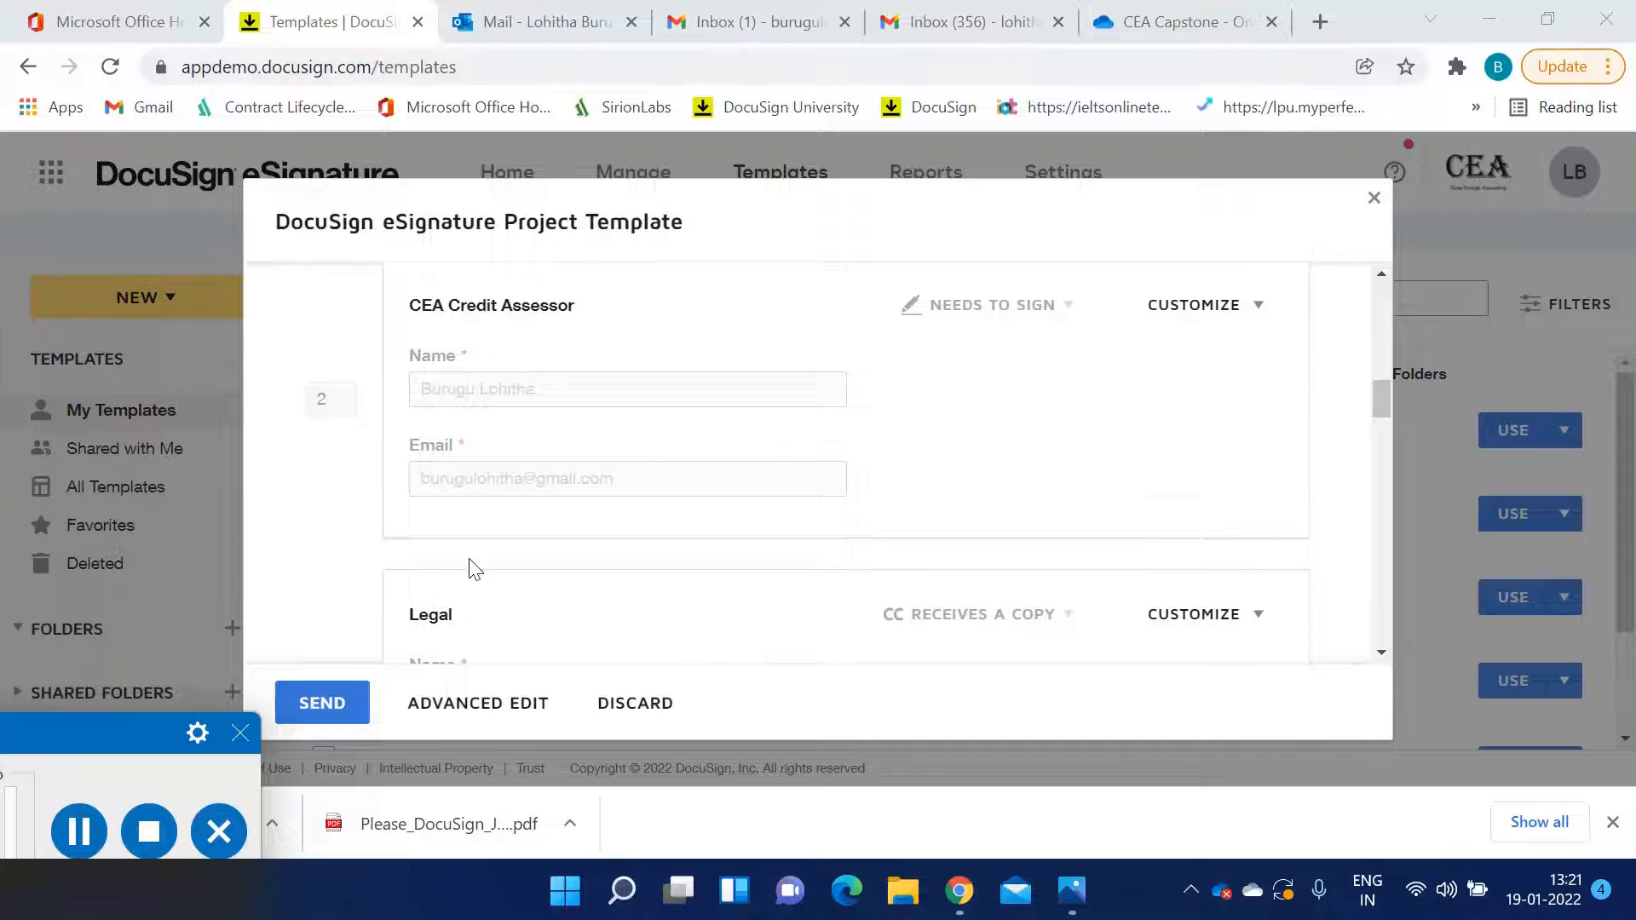
{"action": "scroll", "coordinate": [468, 562], "scroll_direction": "down", "scroll_amount": 3}
{"action": "scroll", "coordinate": [533, 477], "scroll_direction": "up", "scroll_amount": 3}
{"action": "scroll", "coordinate": [577, 545], "scroll_direction": "up", "scroll_amount": 3}
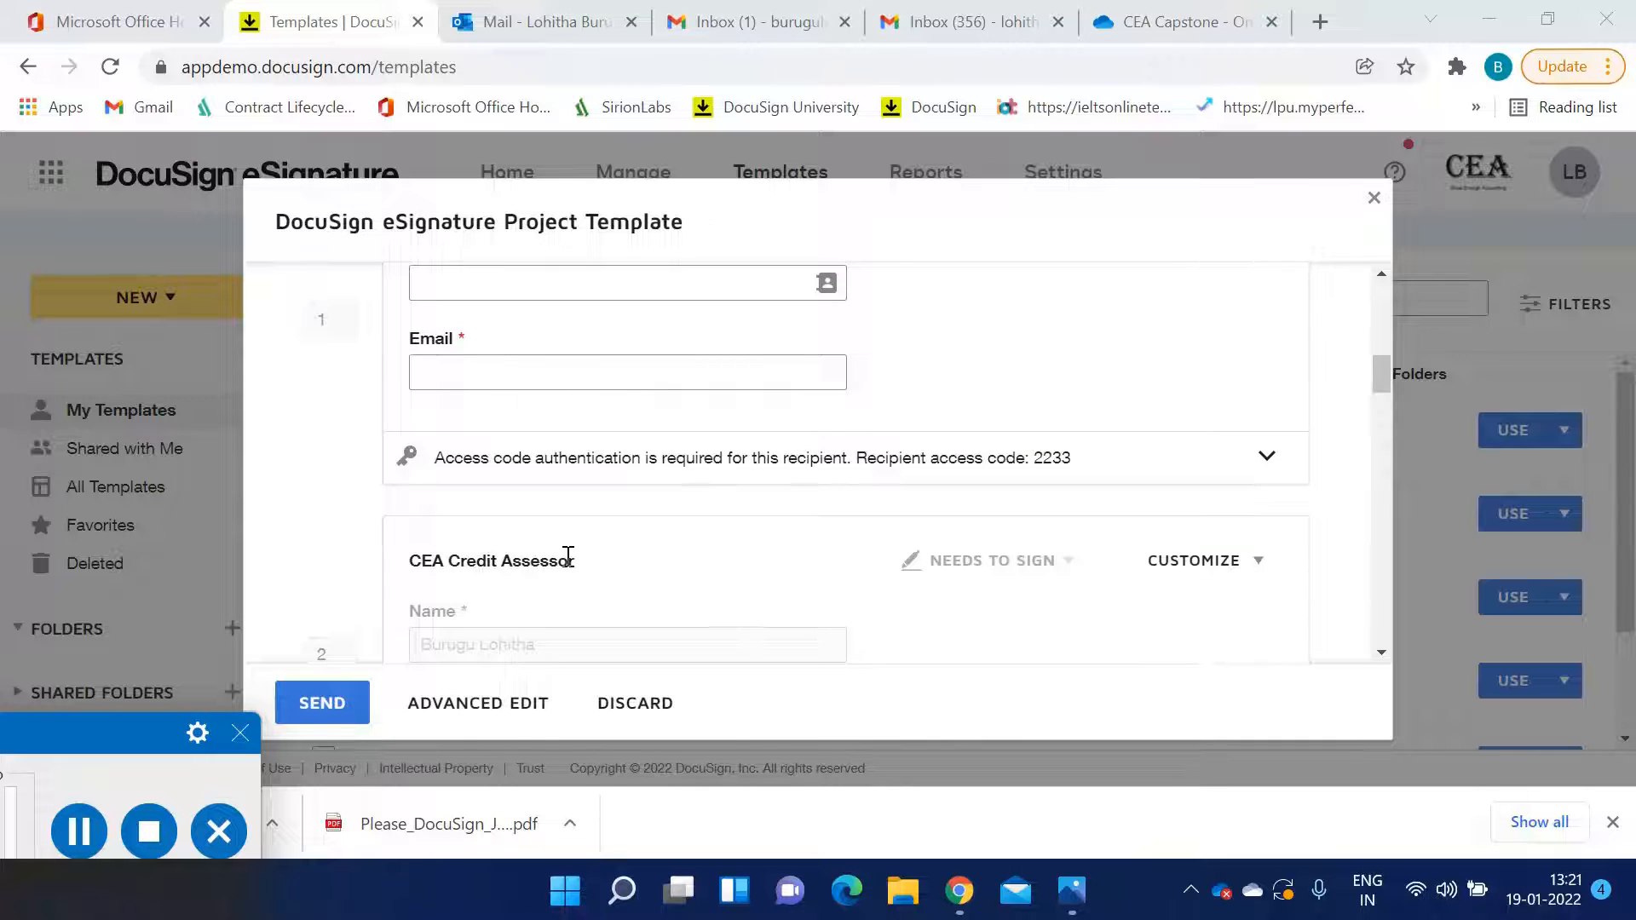
{"action": "scroll", "coordinate": [569, 556], "scroll_direction": "up", "scroll_amount": 5}
{"action": "scroll", "coordinate": [564, 565], "scroll_direction": "down", "scroll_amount": 2}
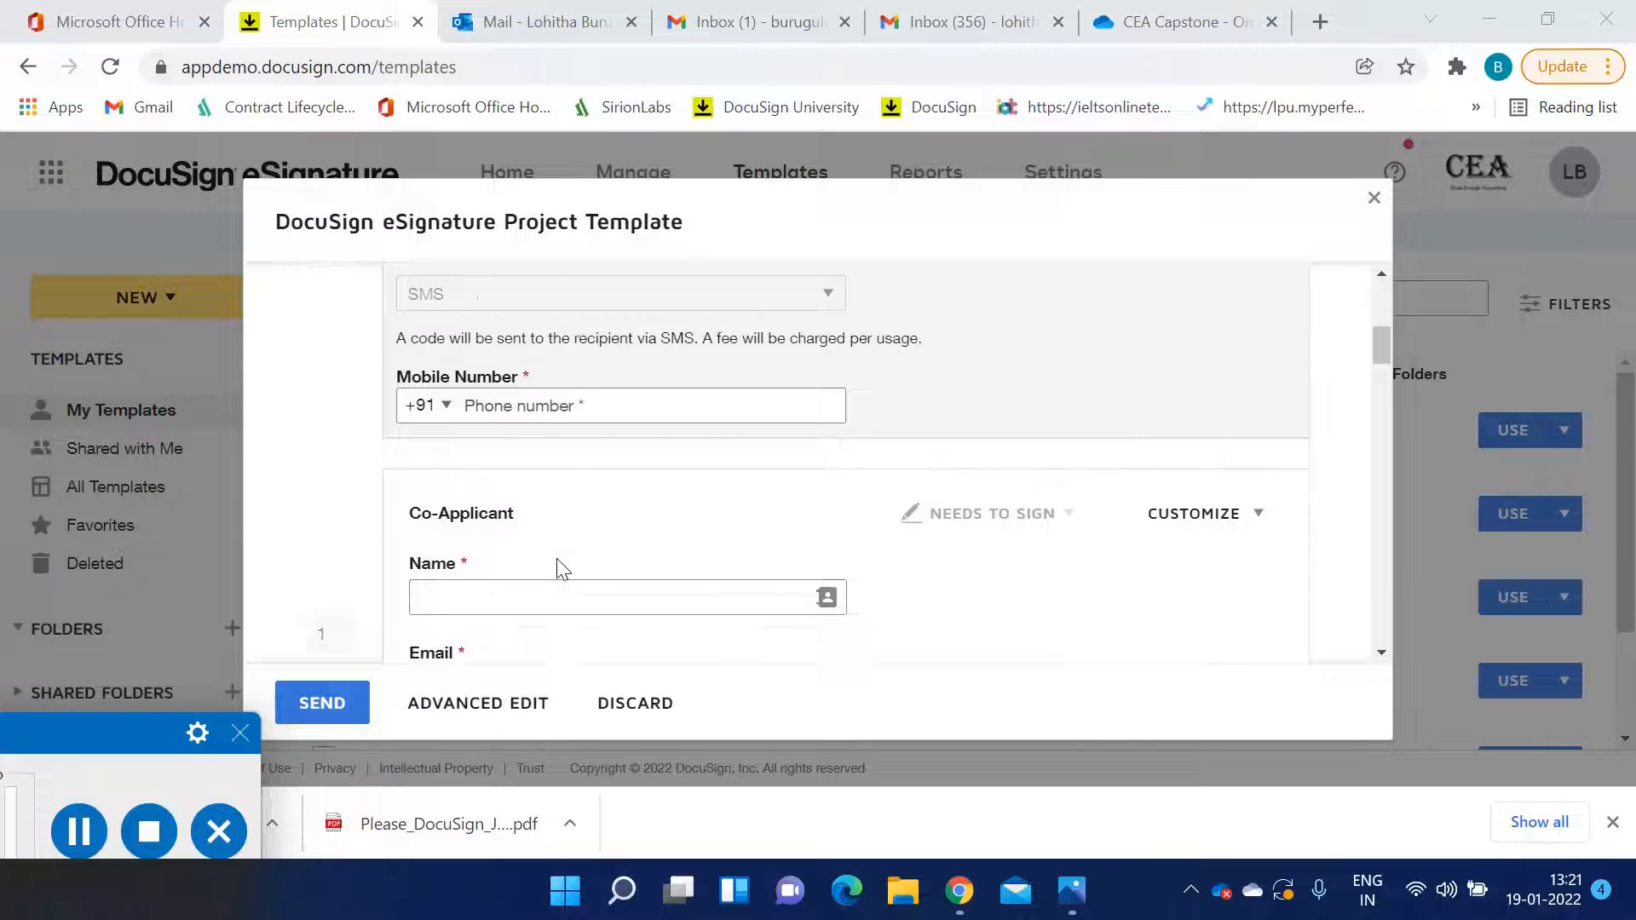
{"action": "scroll", "coordinate": [531, 538], "scroll_direction": "up", "scroll_amount": 5}
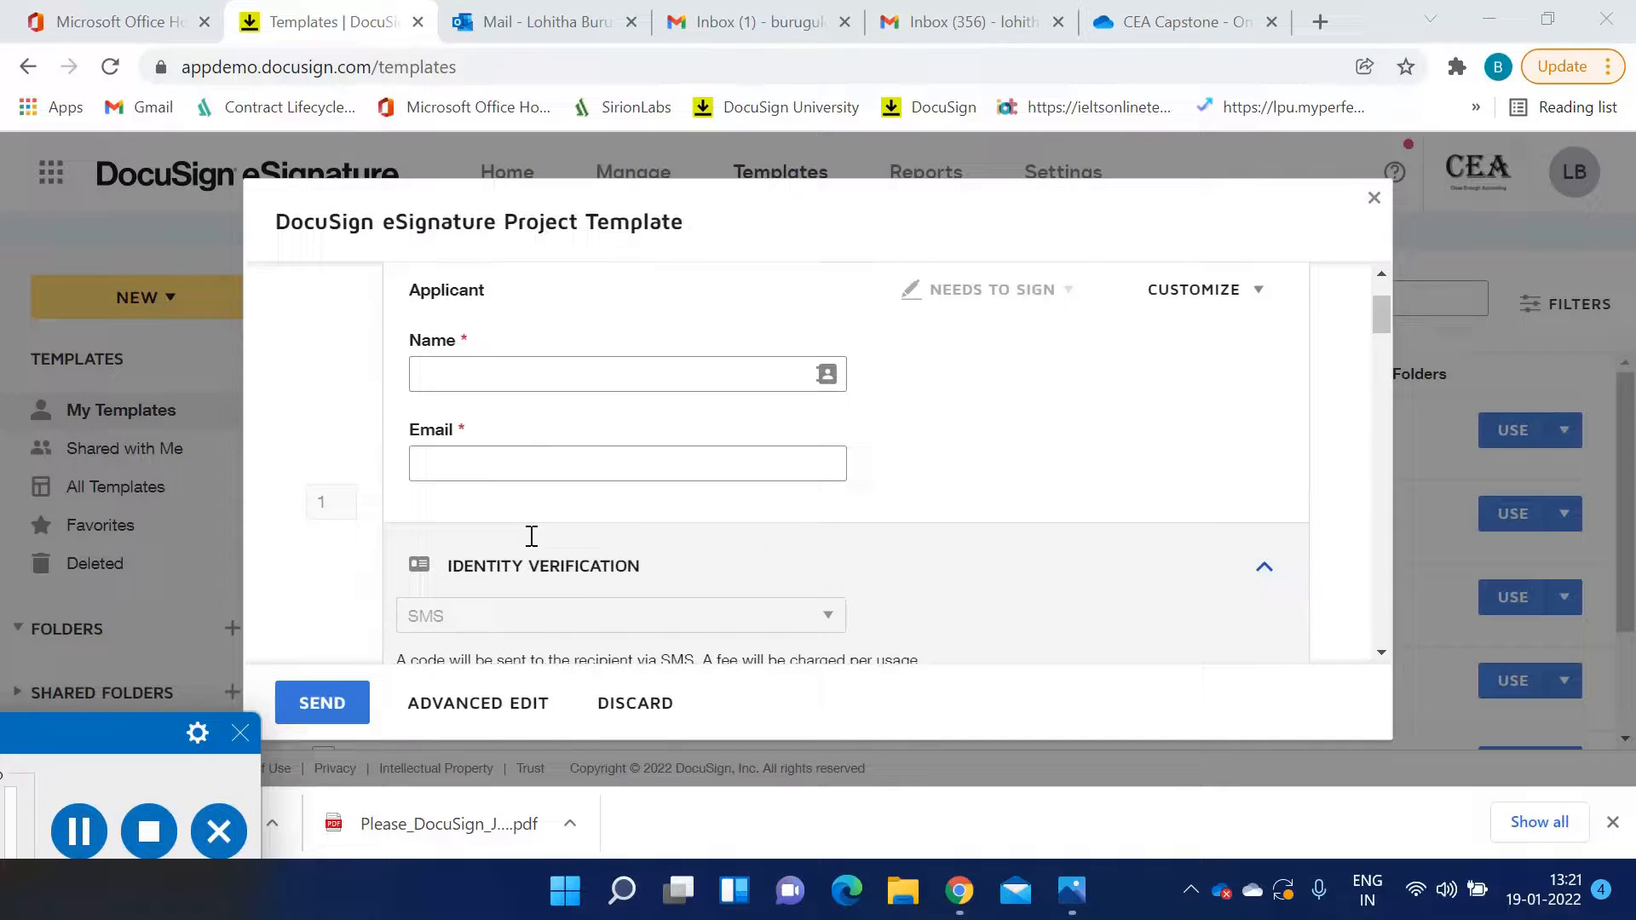
Fill the Applicant and Co-Applicant recipients by picking the first and second saved contacts from the suggestions
{"action": "left_click", "coordinate": [516, 377]}
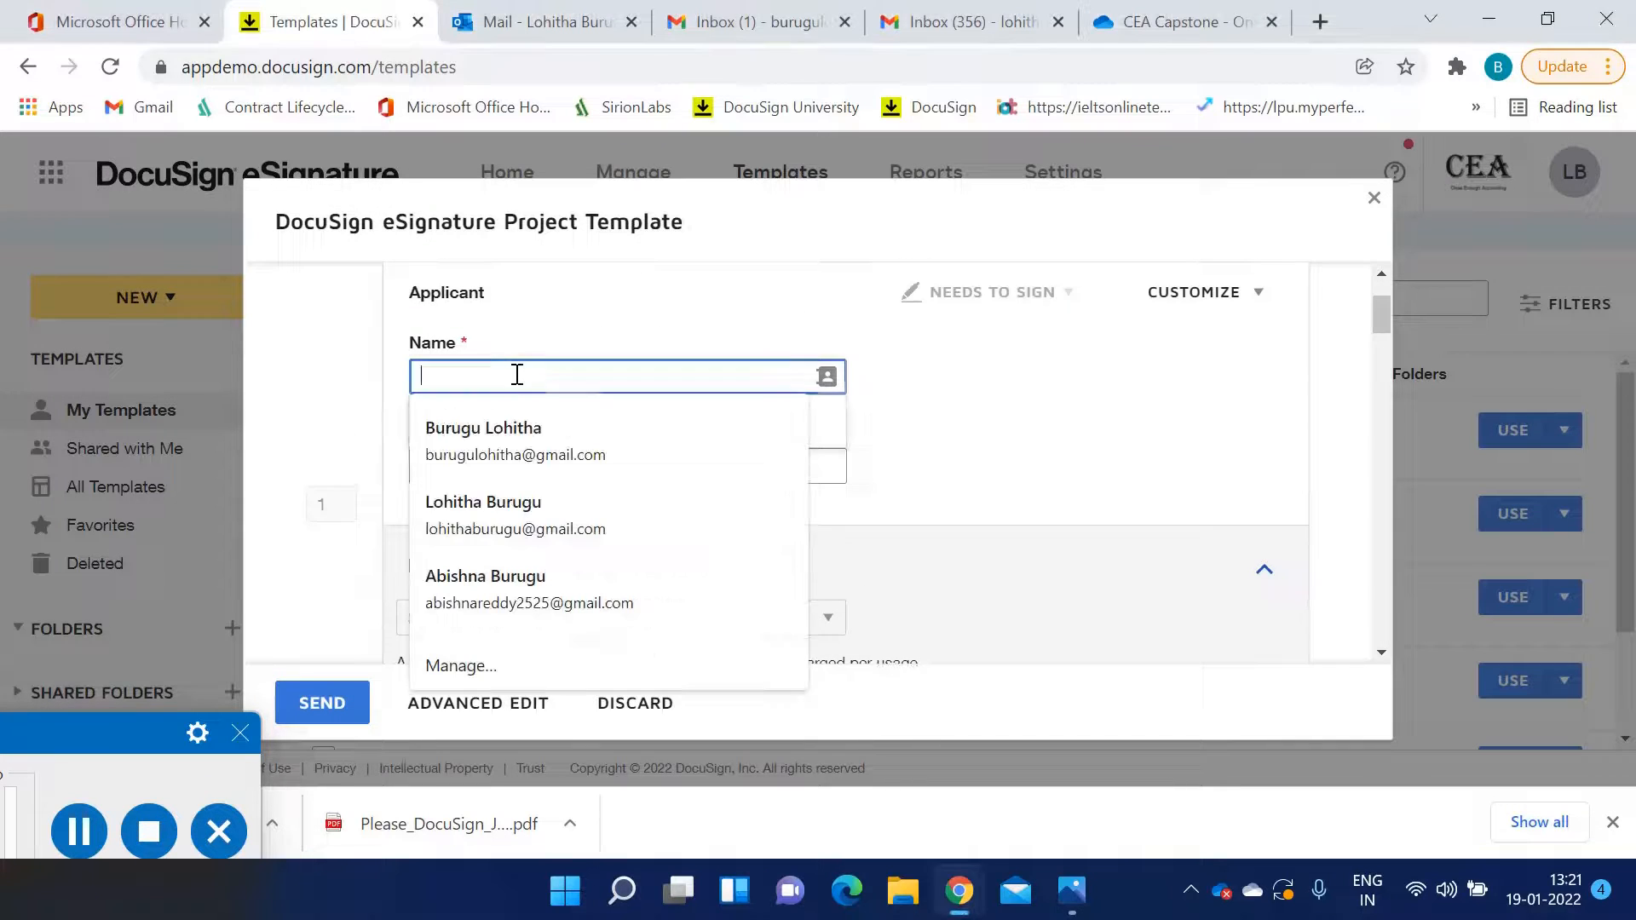
{"action": "left_click", "coordinate": [537, 443]}
{"action": "scroll", "coordinate": [622, 486], "scroll_direction": "down", "scroll_amount": 3}
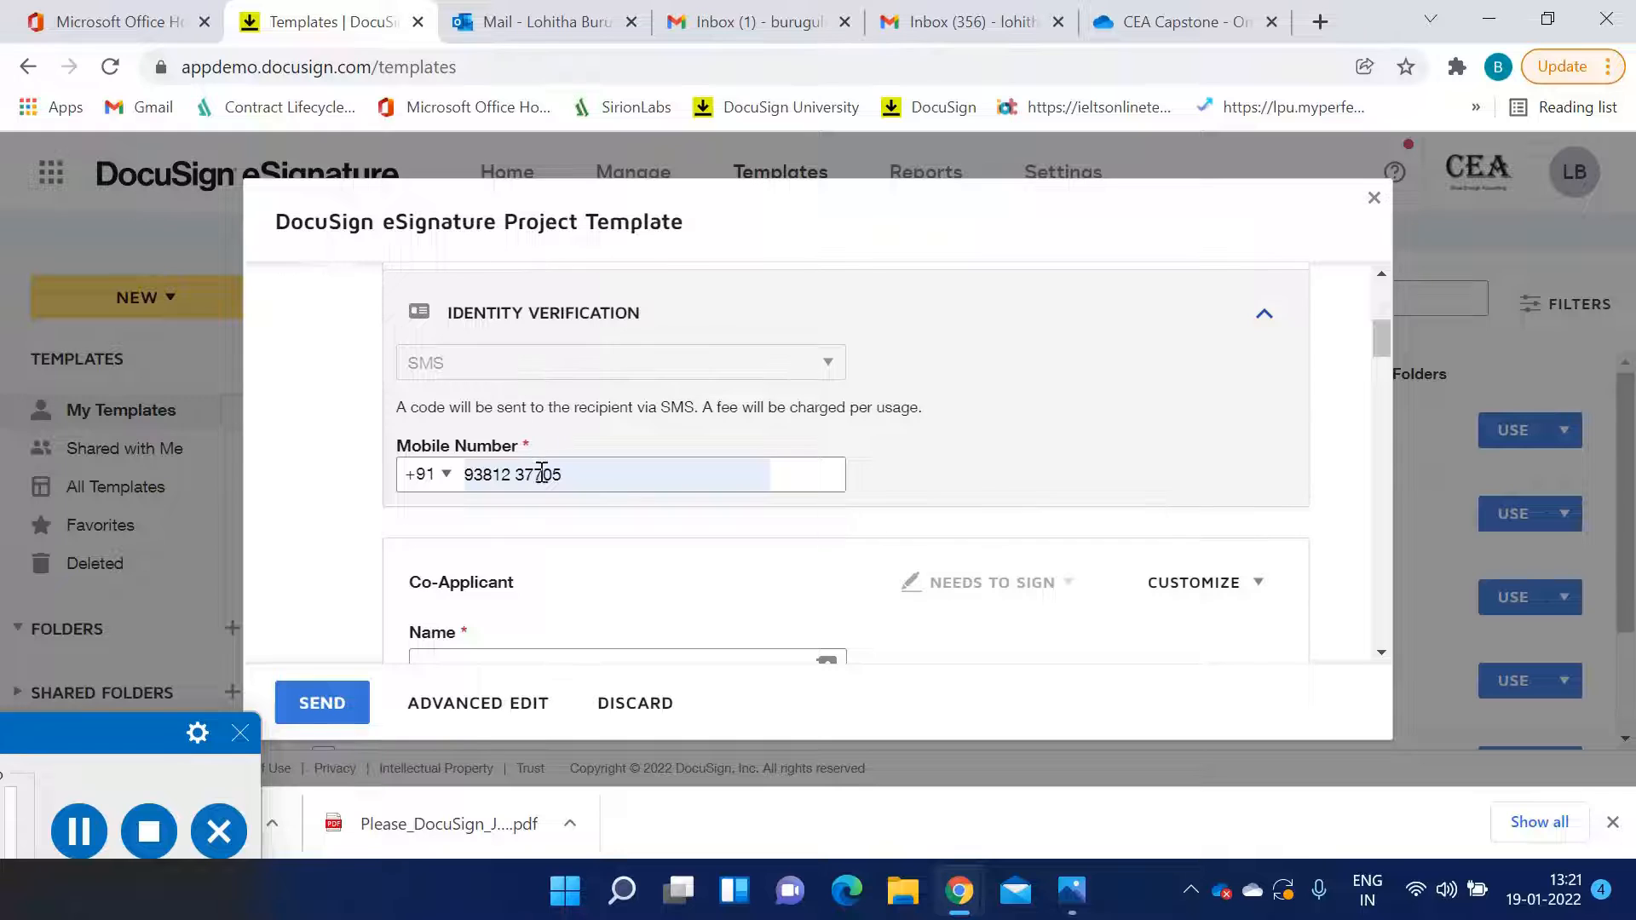
{"action": "scroll", "coordinate": [540, 469], "scroll_direction": "down", "scroll_amount": 3}
{"action": "left_click", "coordinate": [509, 416]}
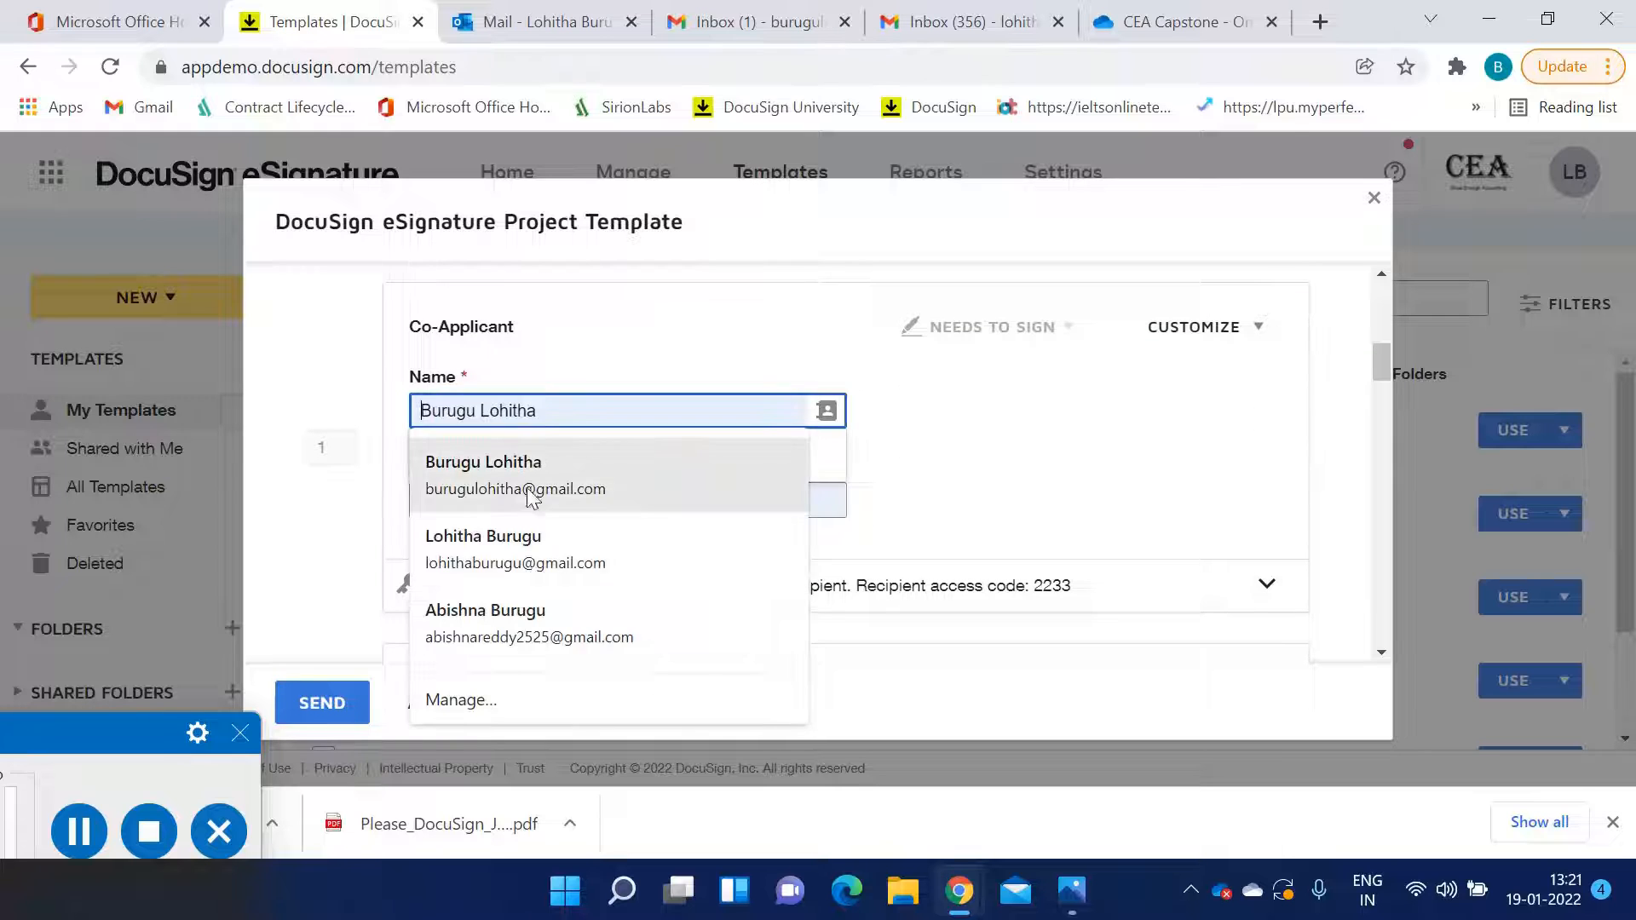
{"action": "left_click", "coordinate": [529, 553]}
Open the envelope in advanced edit, review its documents and recipients, and send it
{"action": "scroll", "coordinate": [778, 573], "scroll_direction": "down", "scroll_amount": 2}
{"action": "left_click", "coordinate": [923, 367]}
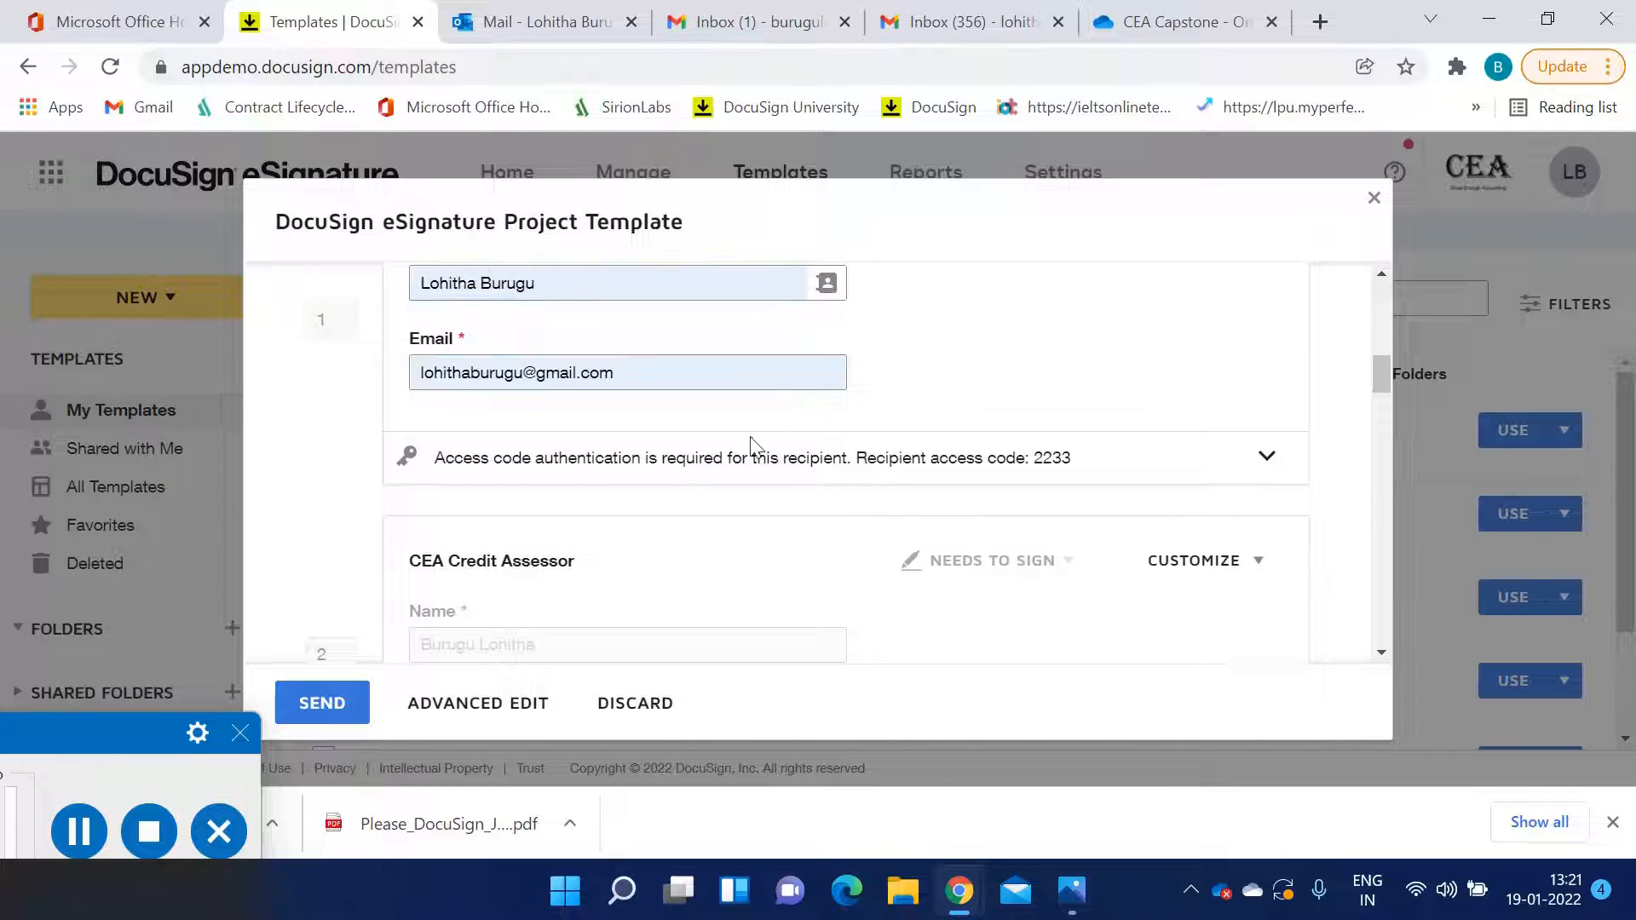
{"action": "scroll", "coordinate": [852, 554], "scroll_direction": "down", "scroll_amount": 3}
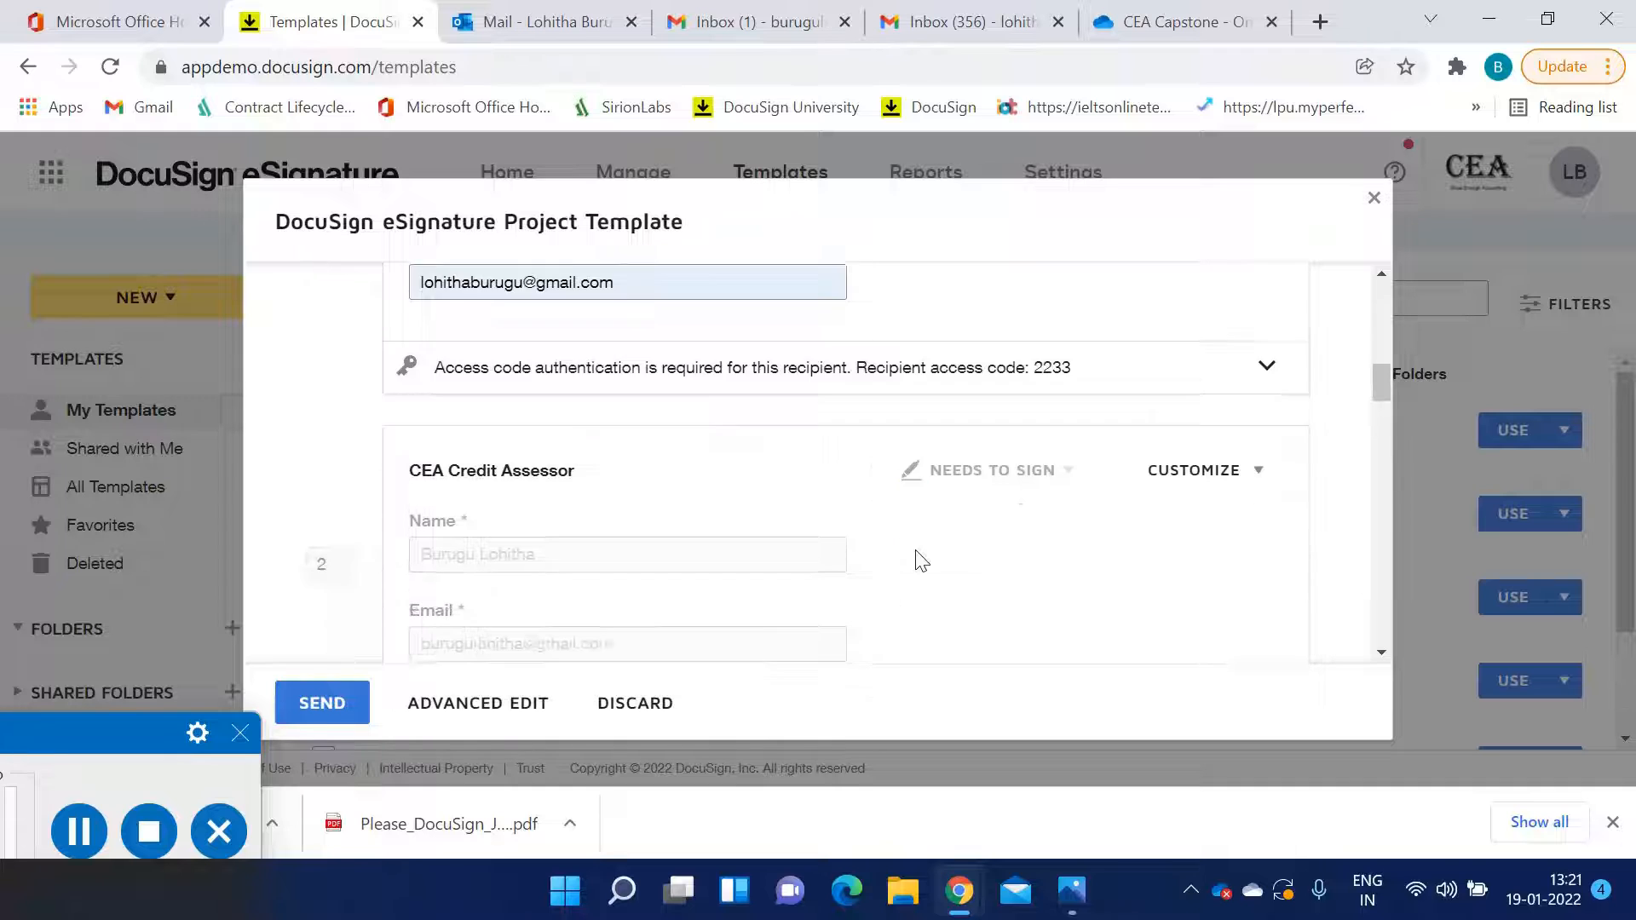
{"action": "left_click", "coordinate": [508, 712]}
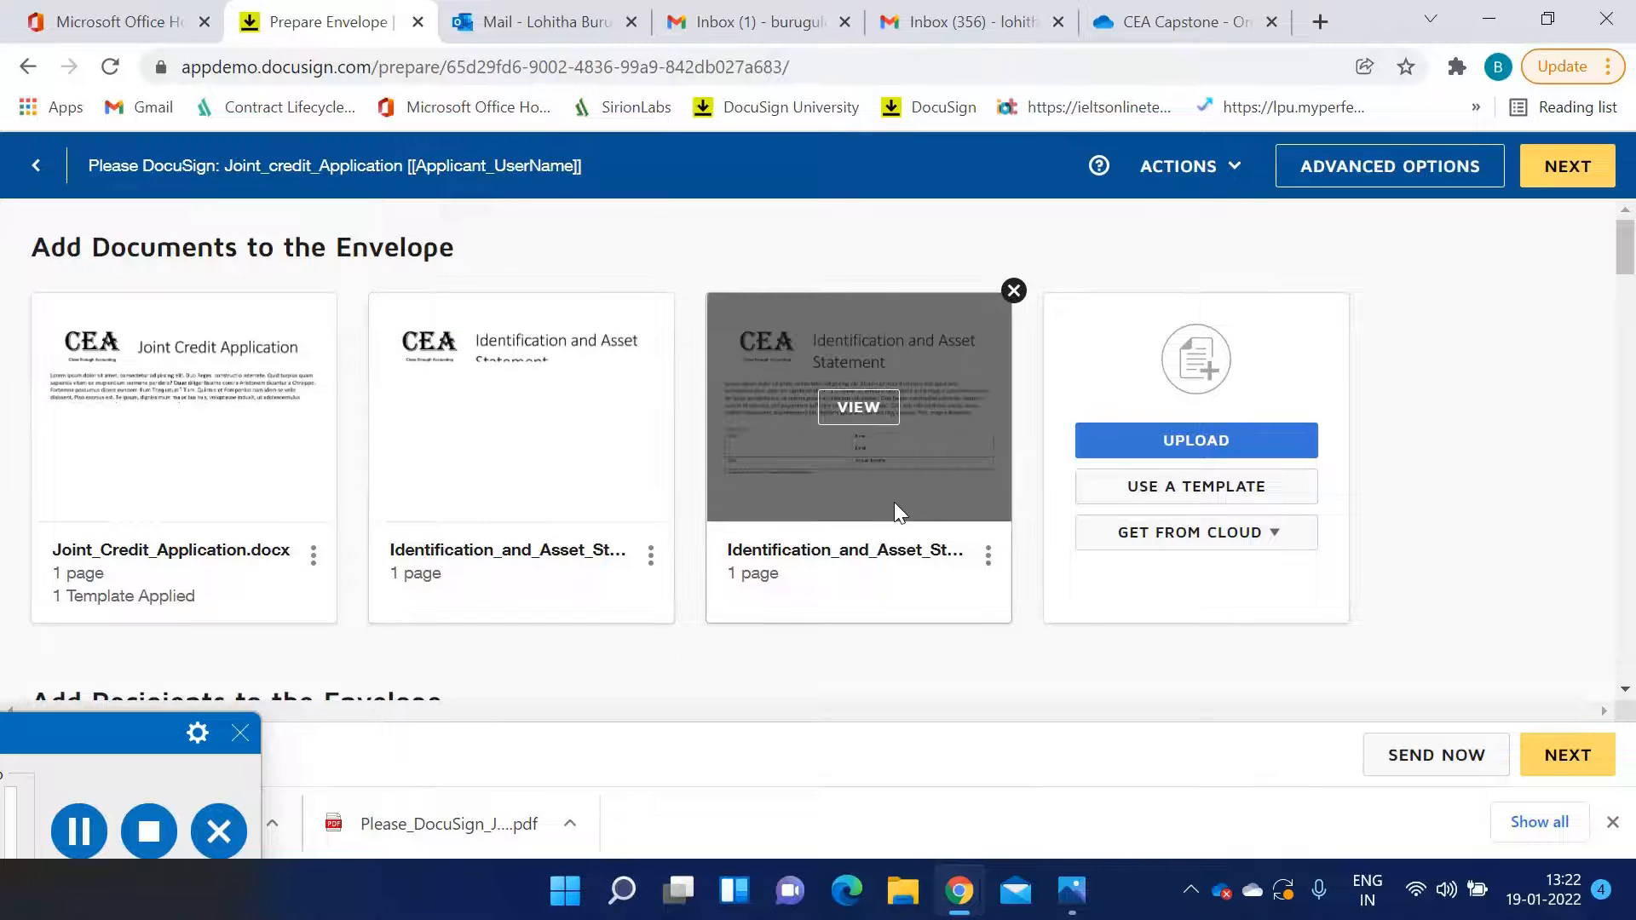
{"action": "scroll", "coordinate": [891, 545], "scroll_direction": "down", "scroll_amount": 4}
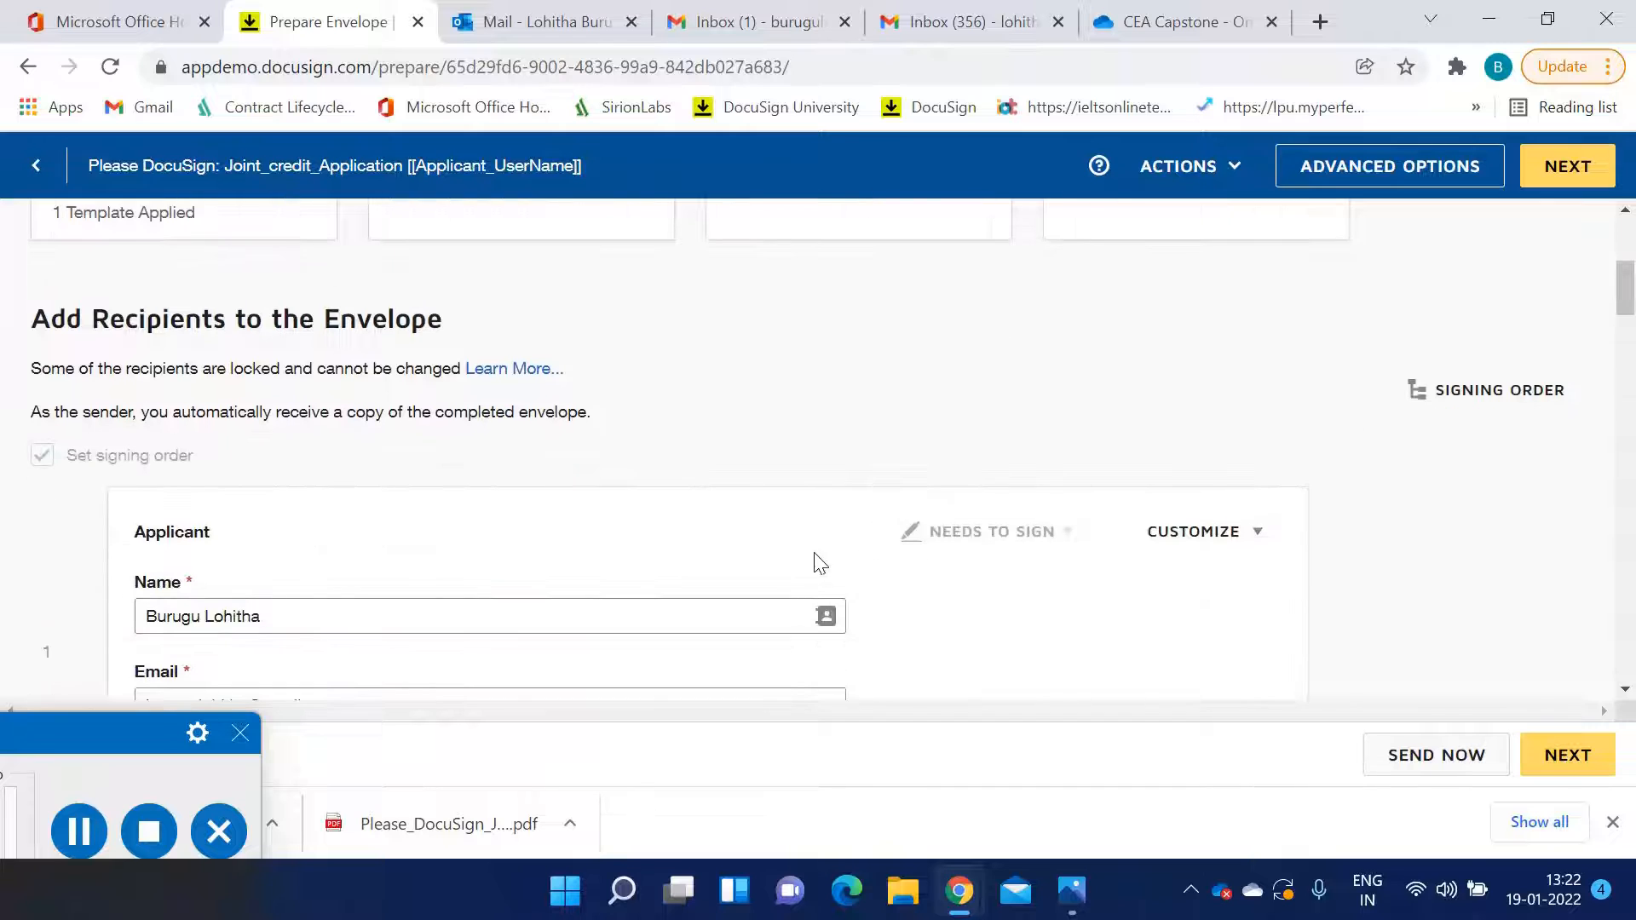
{"action": "scroll", "coordinate": [810, 562], "scroll_direction": "down", "scroll_amount": 4}
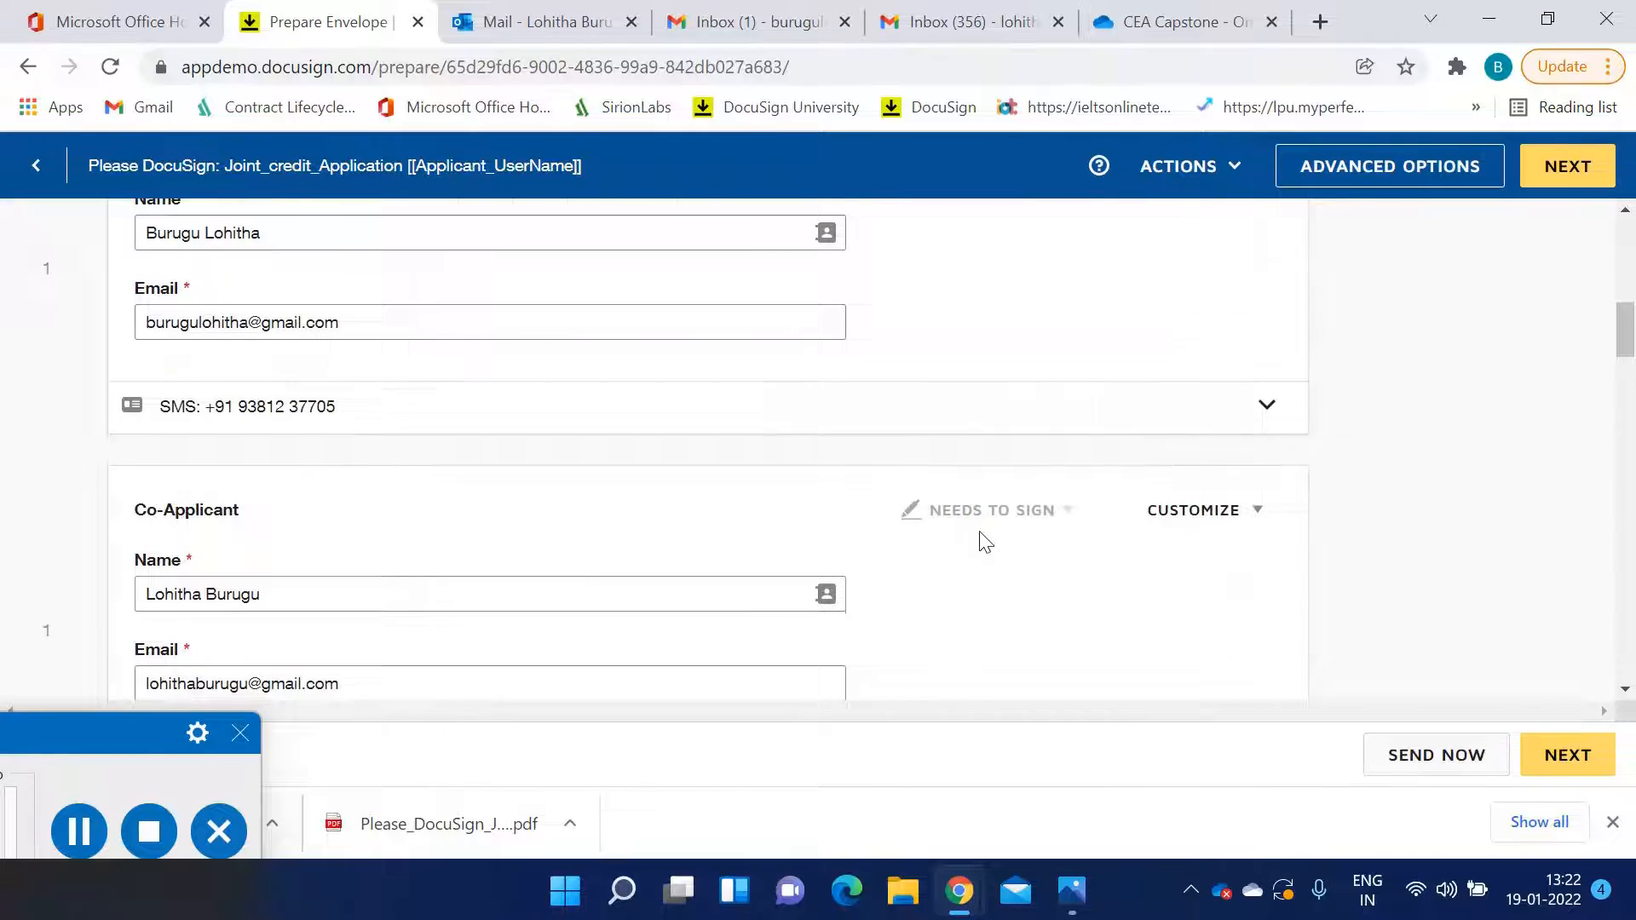
{"action": "scroll", "coordinate": [979, 540], "scroll_direction": "up", "scroll_amount": 8}
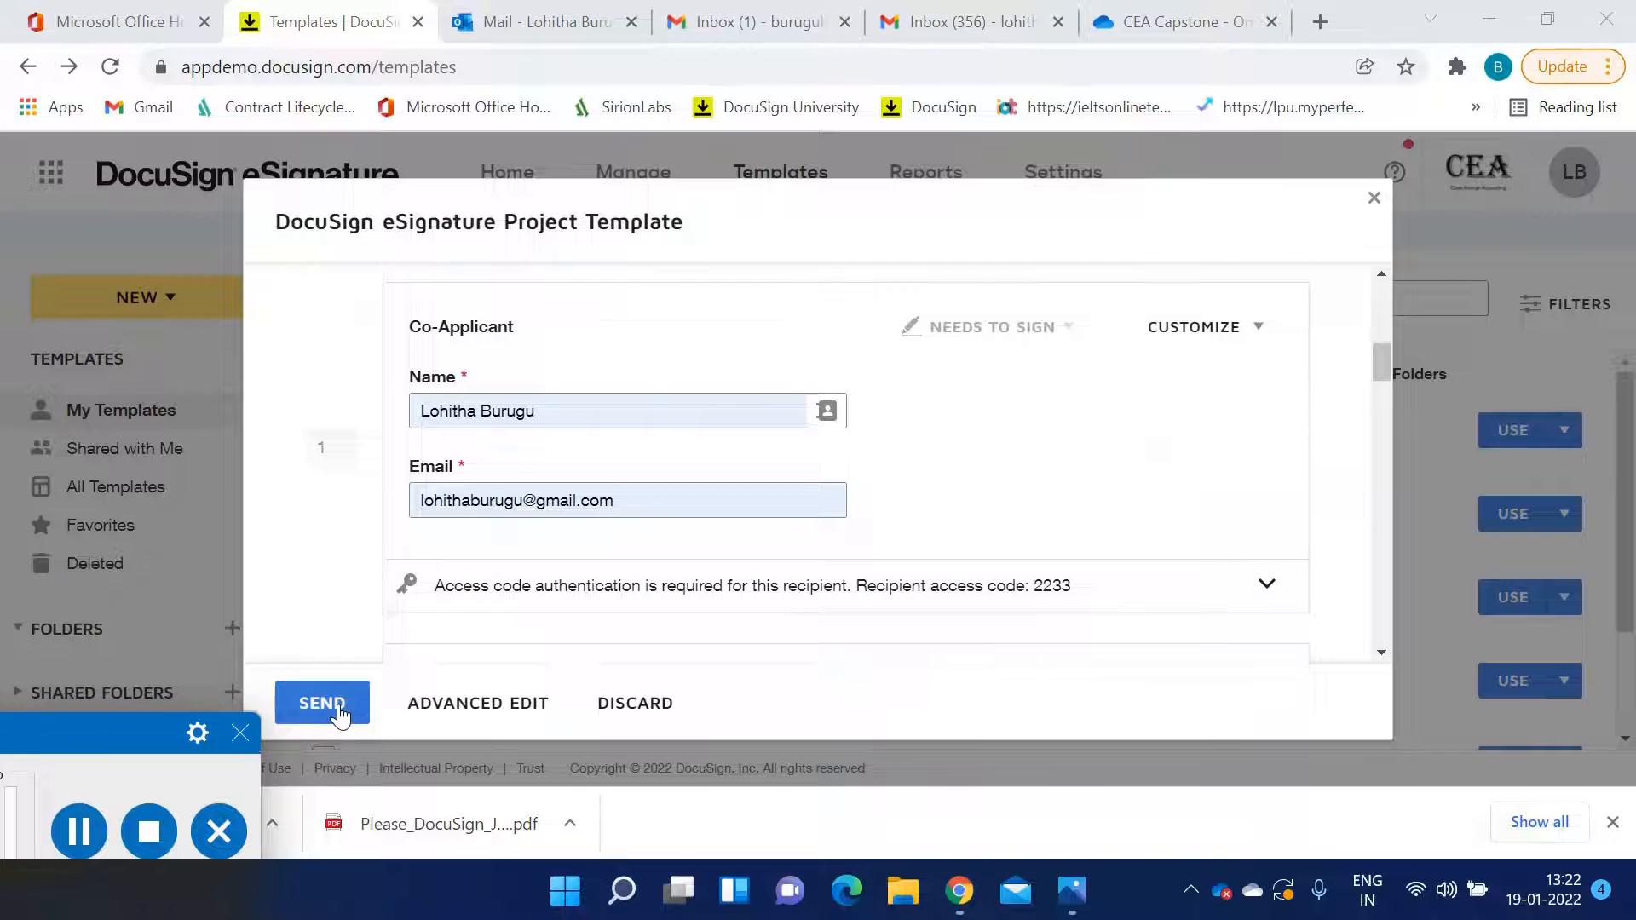
{"action": "left_click", "coordinate": [324, 704]}
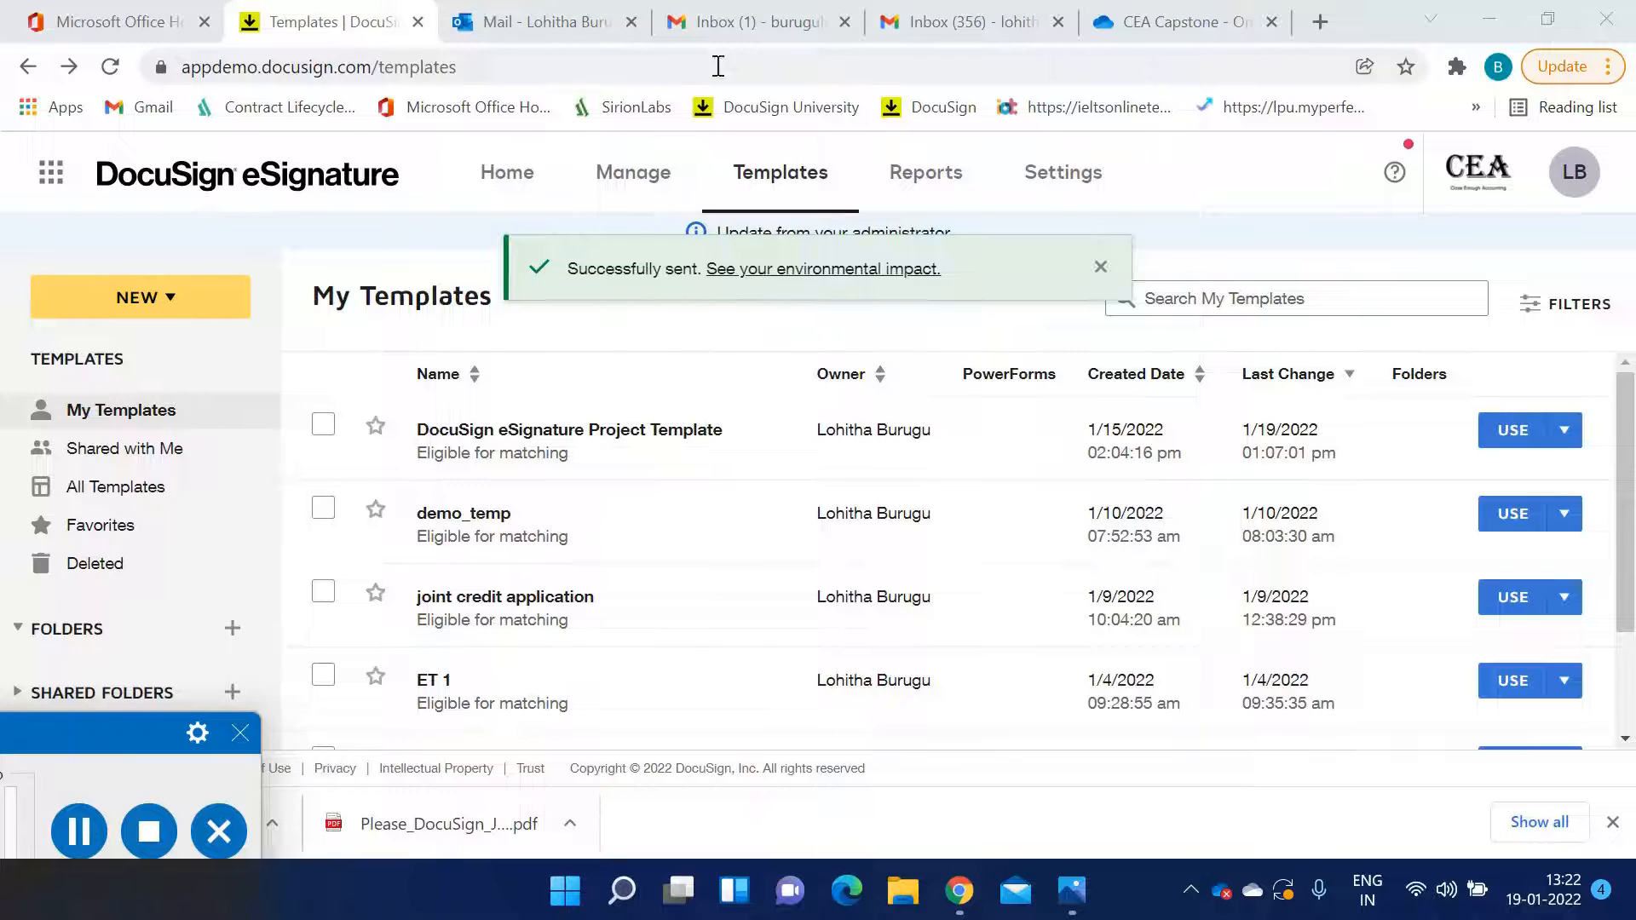
Switch to the Gmail inbox tabs and refresh the first inbox for new mail
{"action": "left_click", "coordinate": [741, 26]}
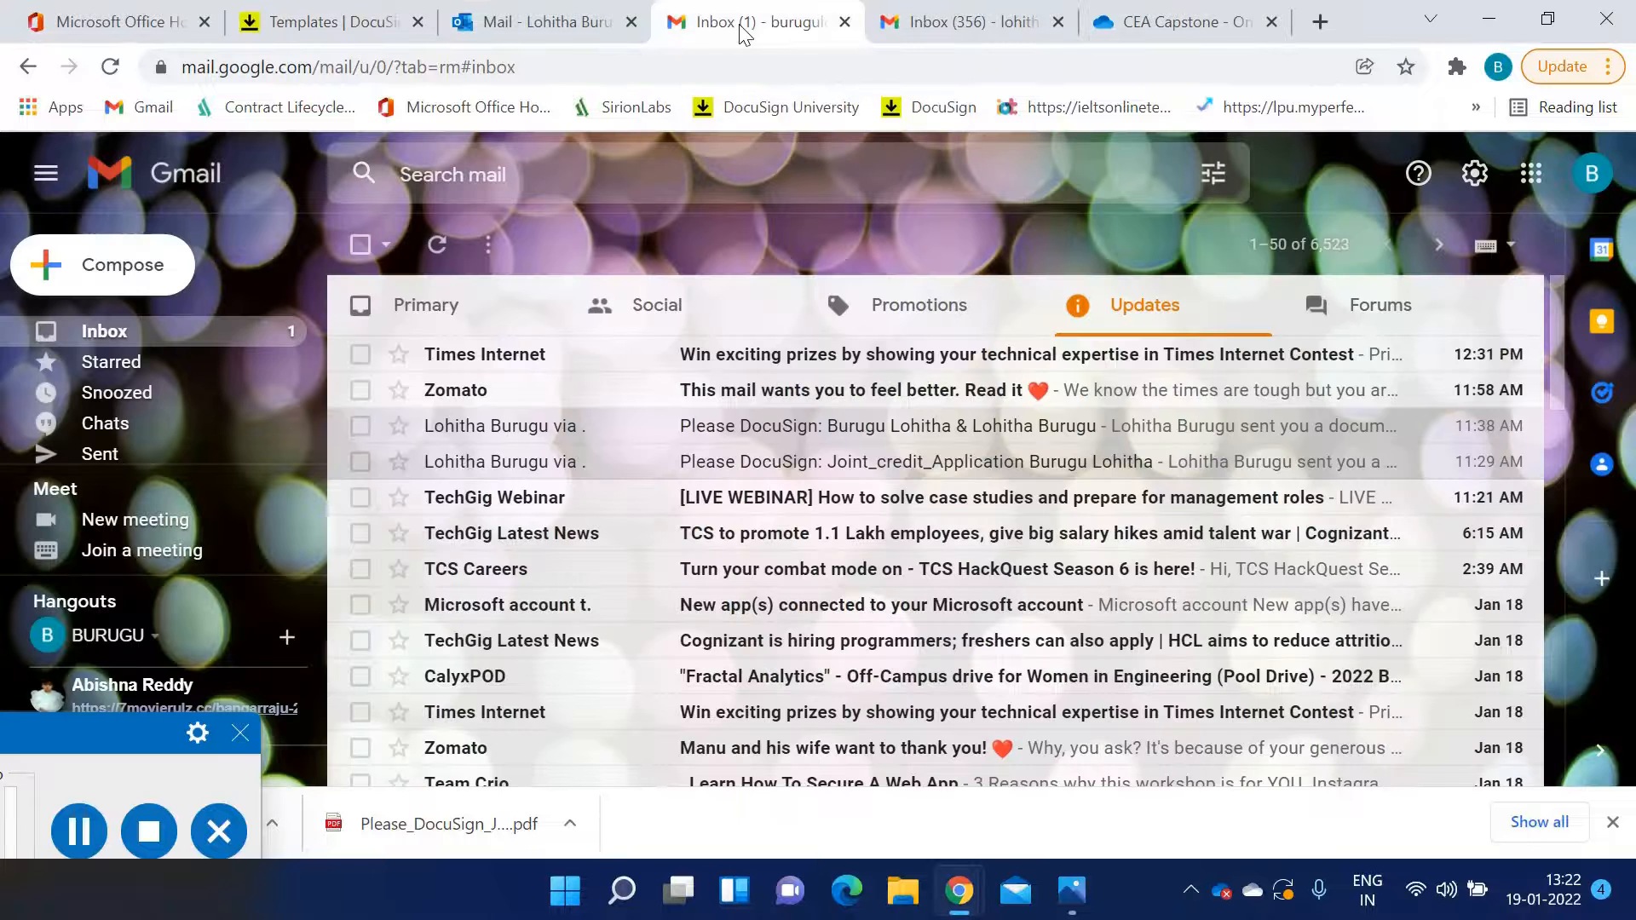
{"action": "left_click", "coordinate": [995, 31]}
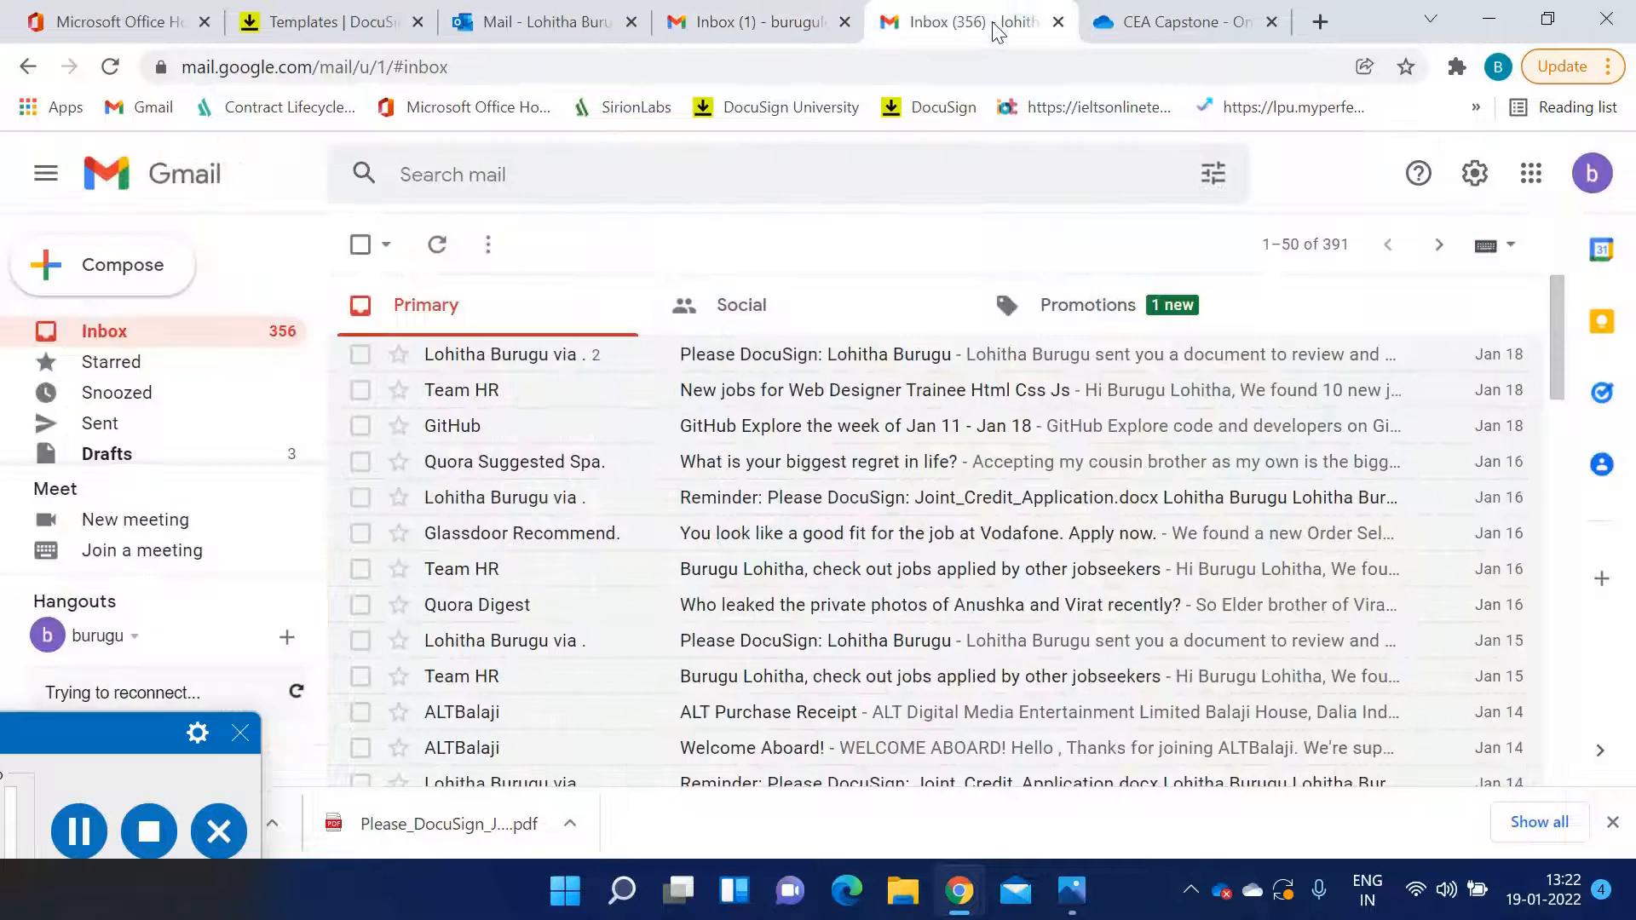
{"action": "left_click", "coordinate": [742, 24]}
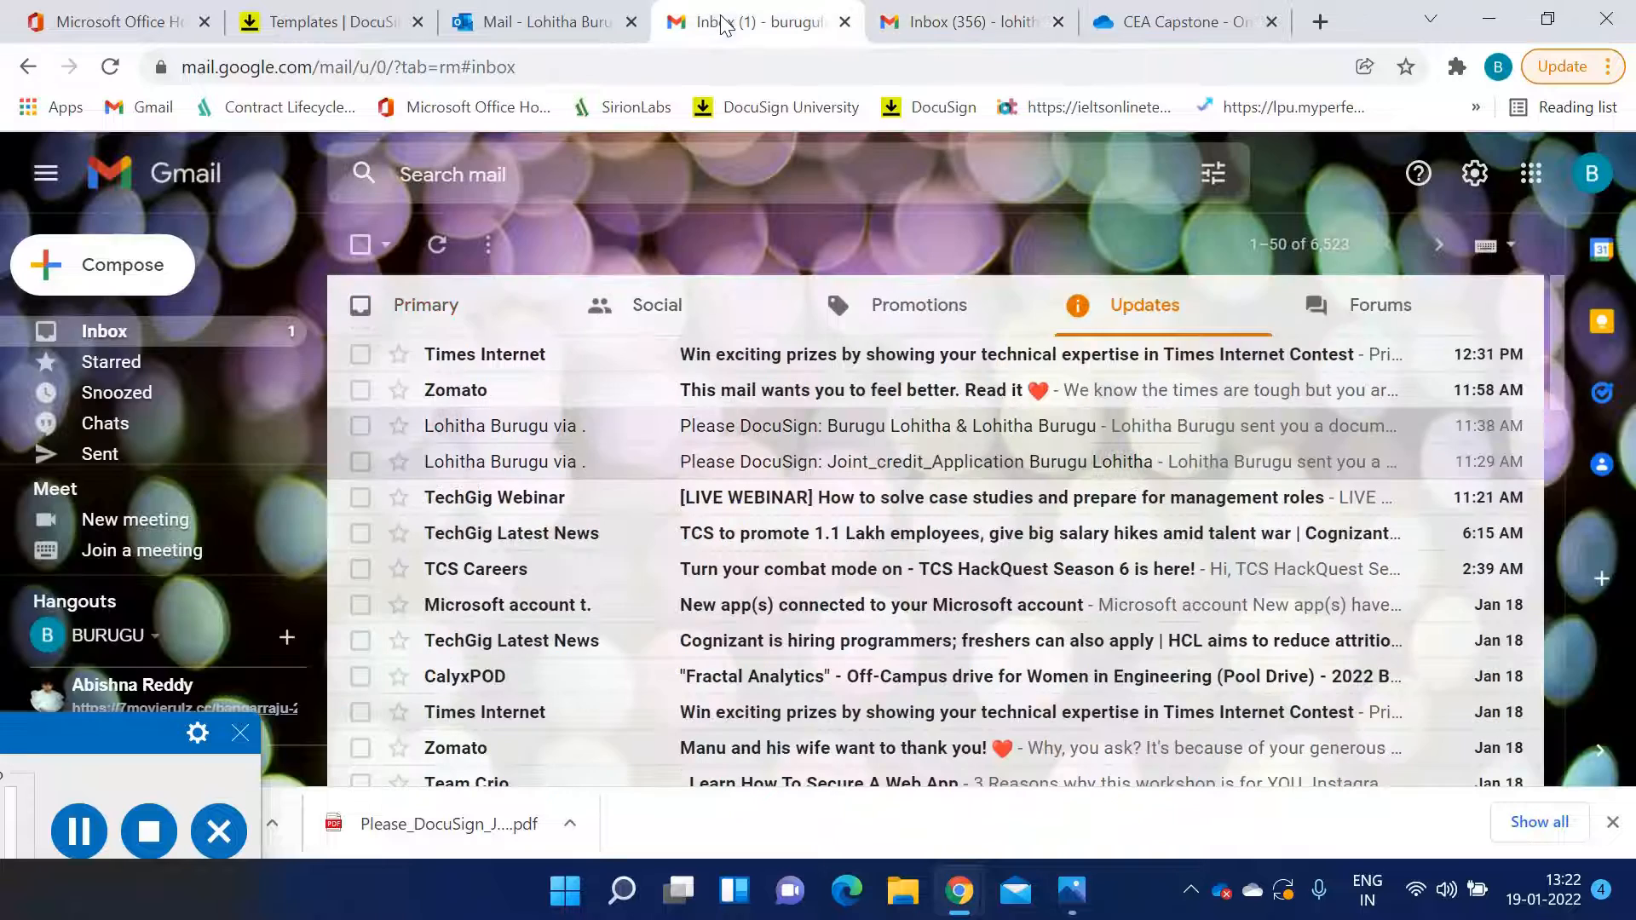
{"action": "left_click", "coordinate": [422, 246]}
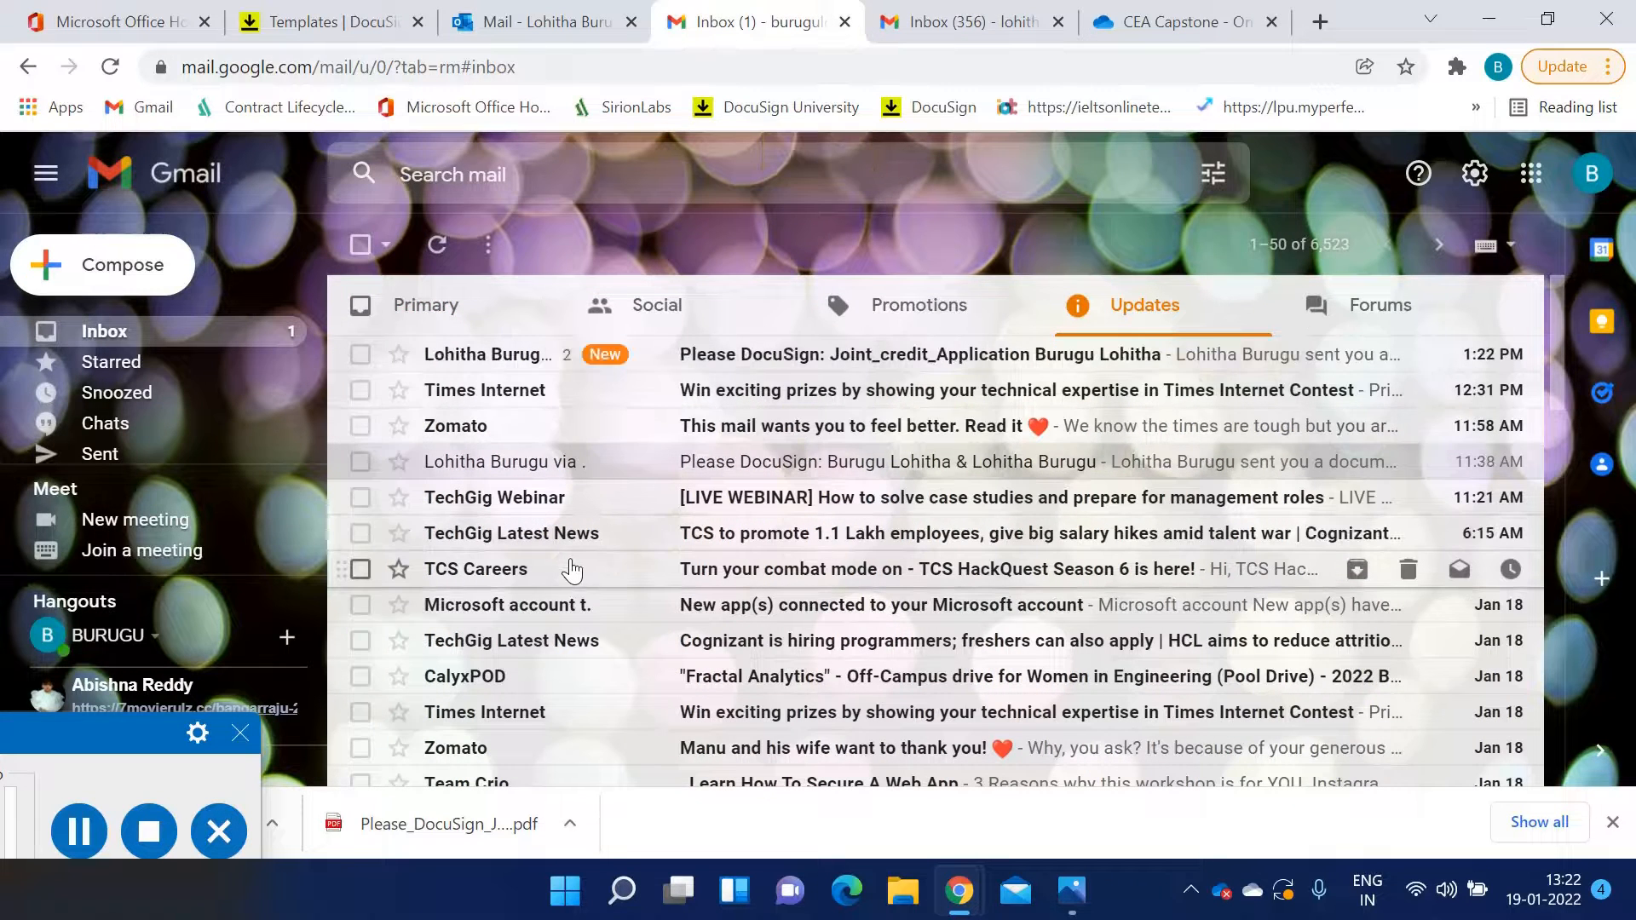
Open the new Joint_credit_Application DocuSign email and read its subject, sender and greeting
{"action": "left_click", "coordinate": [796, 368]}
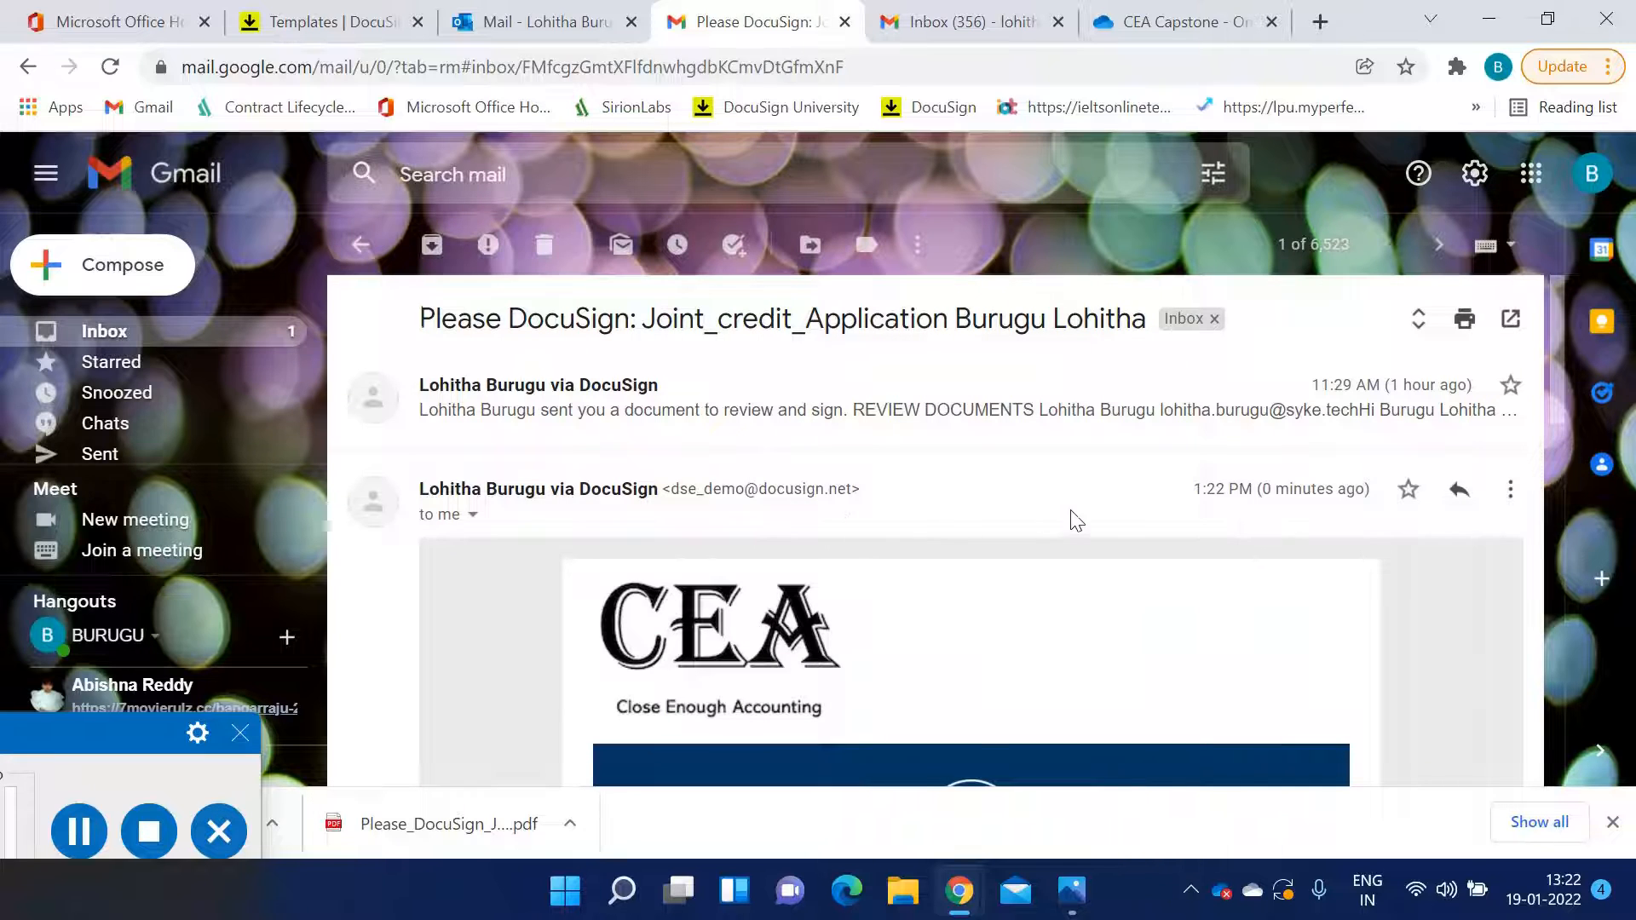
{"action": "scroll", "coordinate": [1069, 518], "scroll_direction": "down", "scroll_amount": 1}
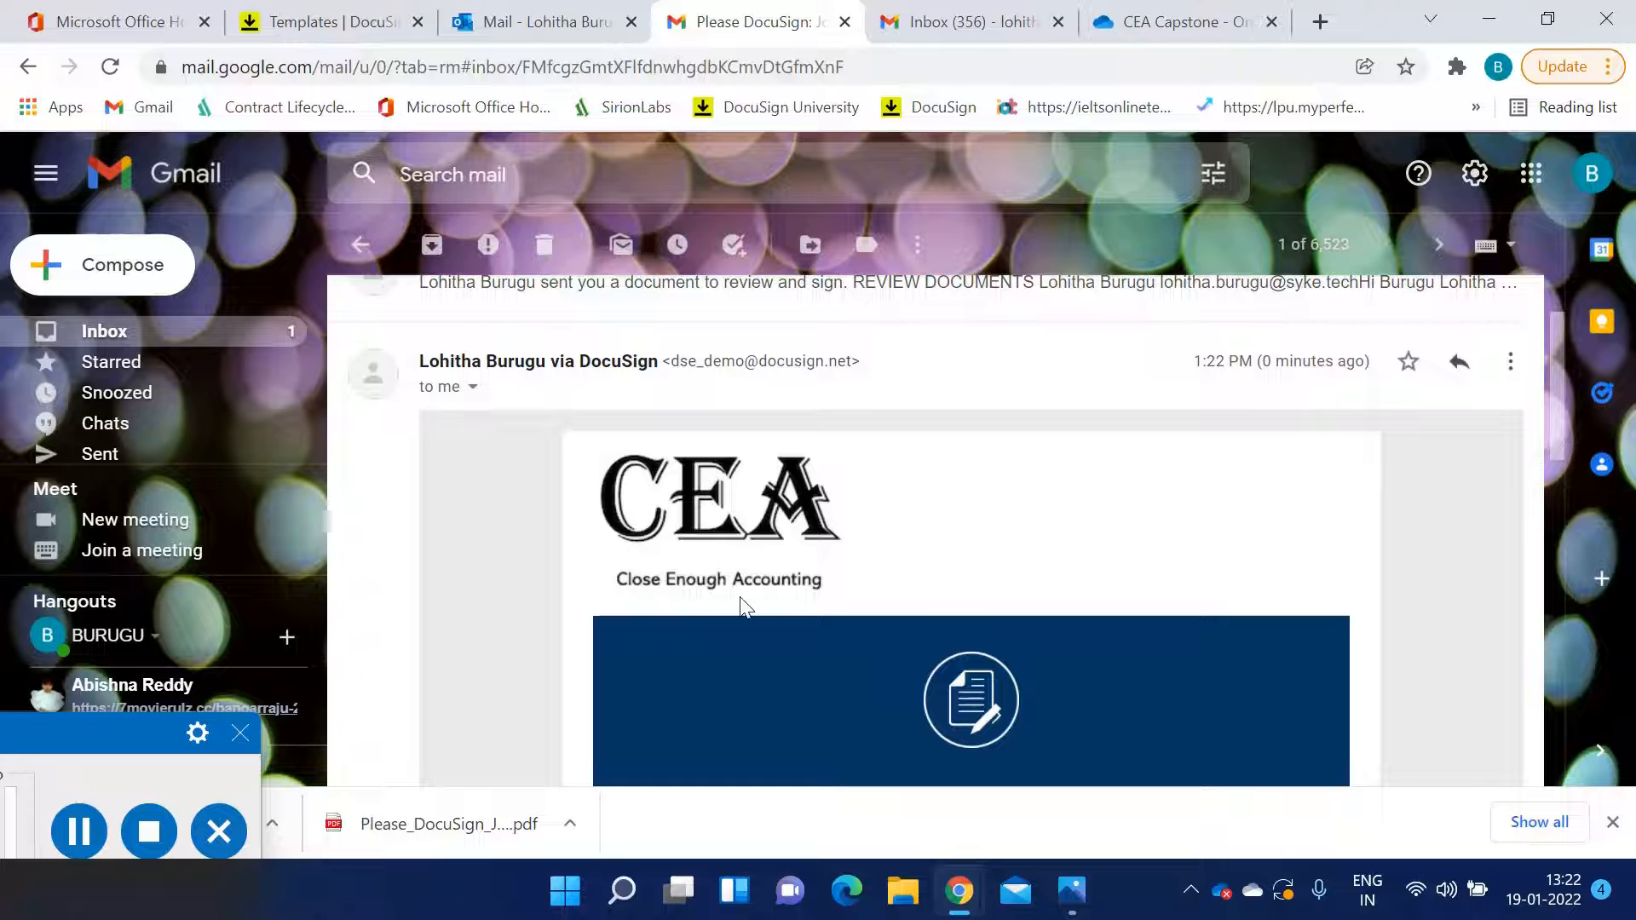
{"action": "scroll", "coordinate": [857, 533], "scroll_direction": "down", "scroll_amount": 3}
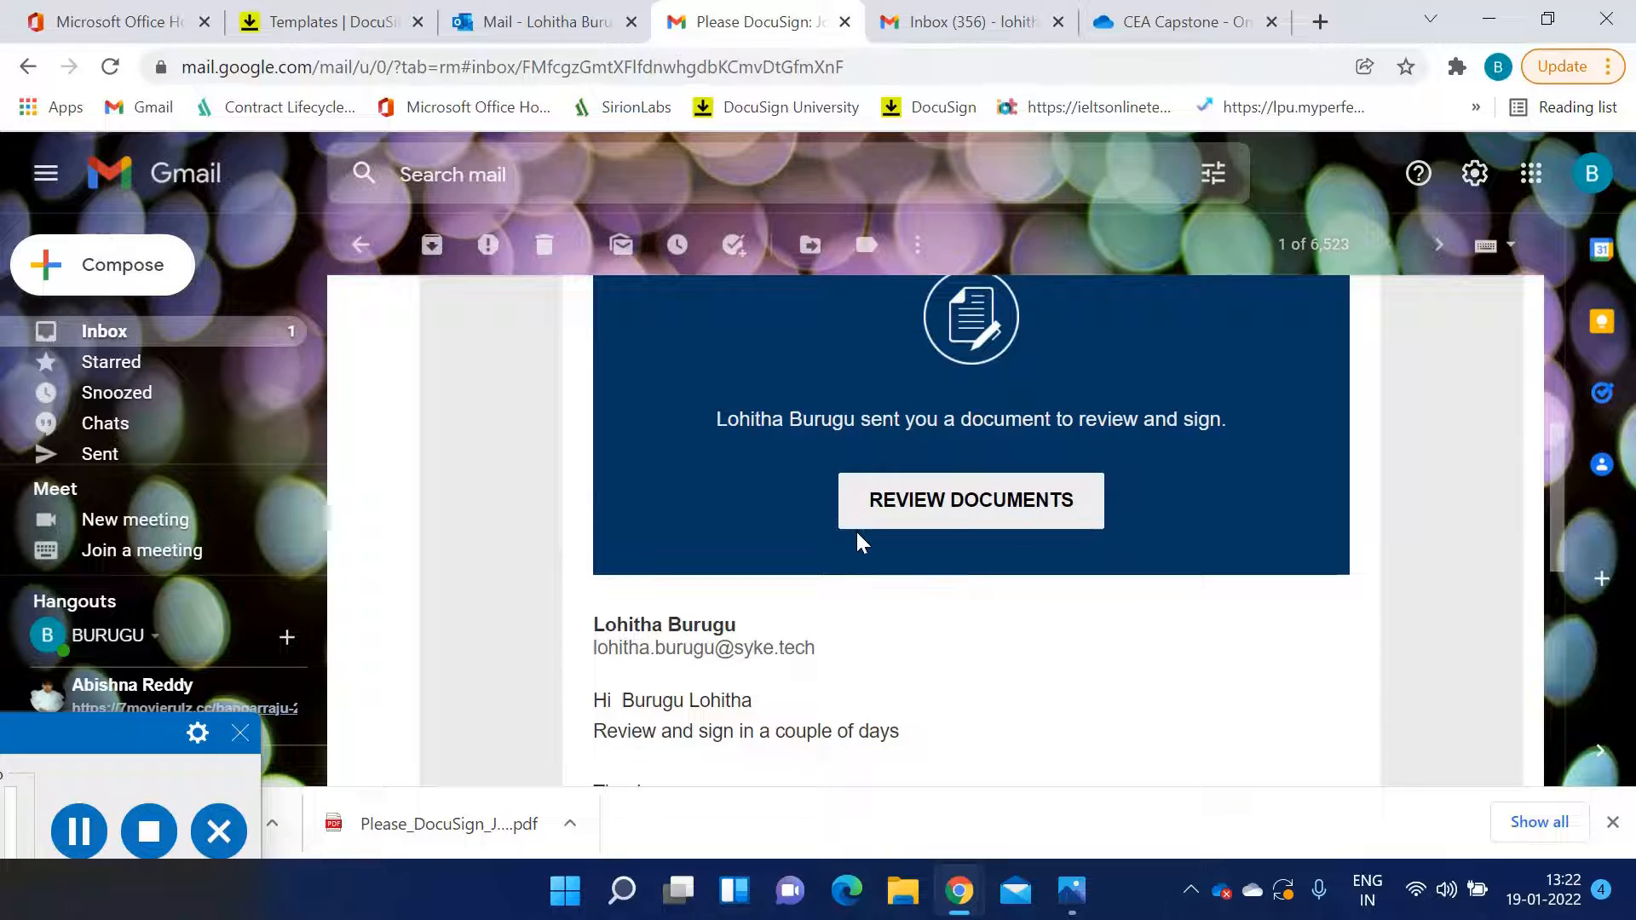
{"action": "scroll", "coordinate": [852, 541], "scroll_direction": "up", "scroll_amount": 5}
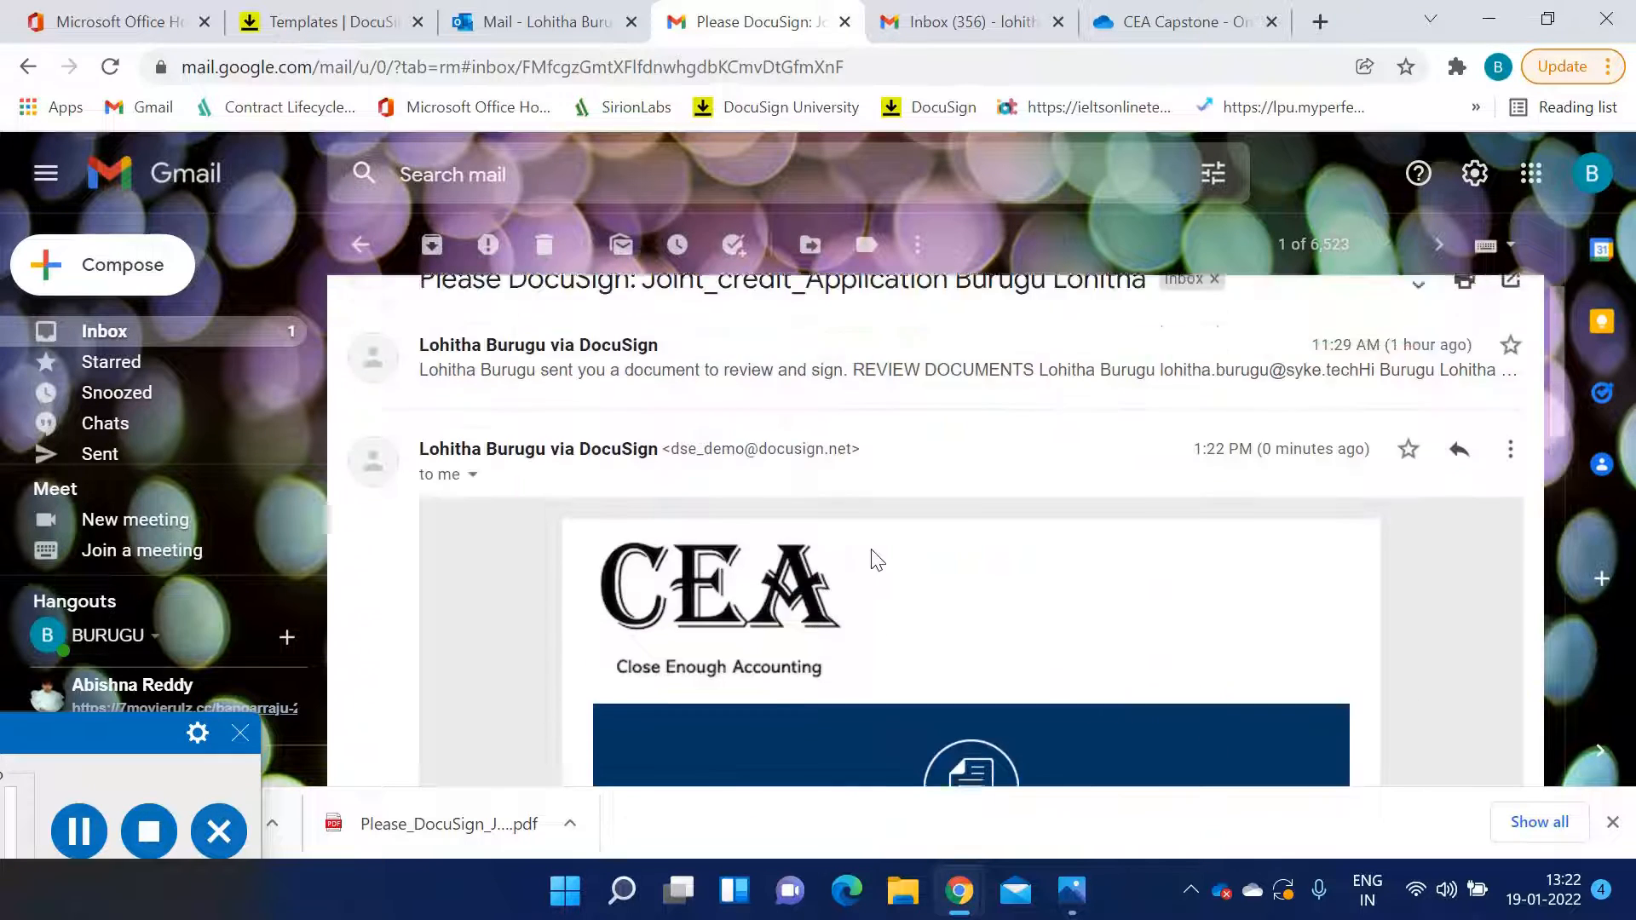
{"action": "scroll", "coordinate": [882, 550], "scroll_direction": "up", "scroll_amount": 1}
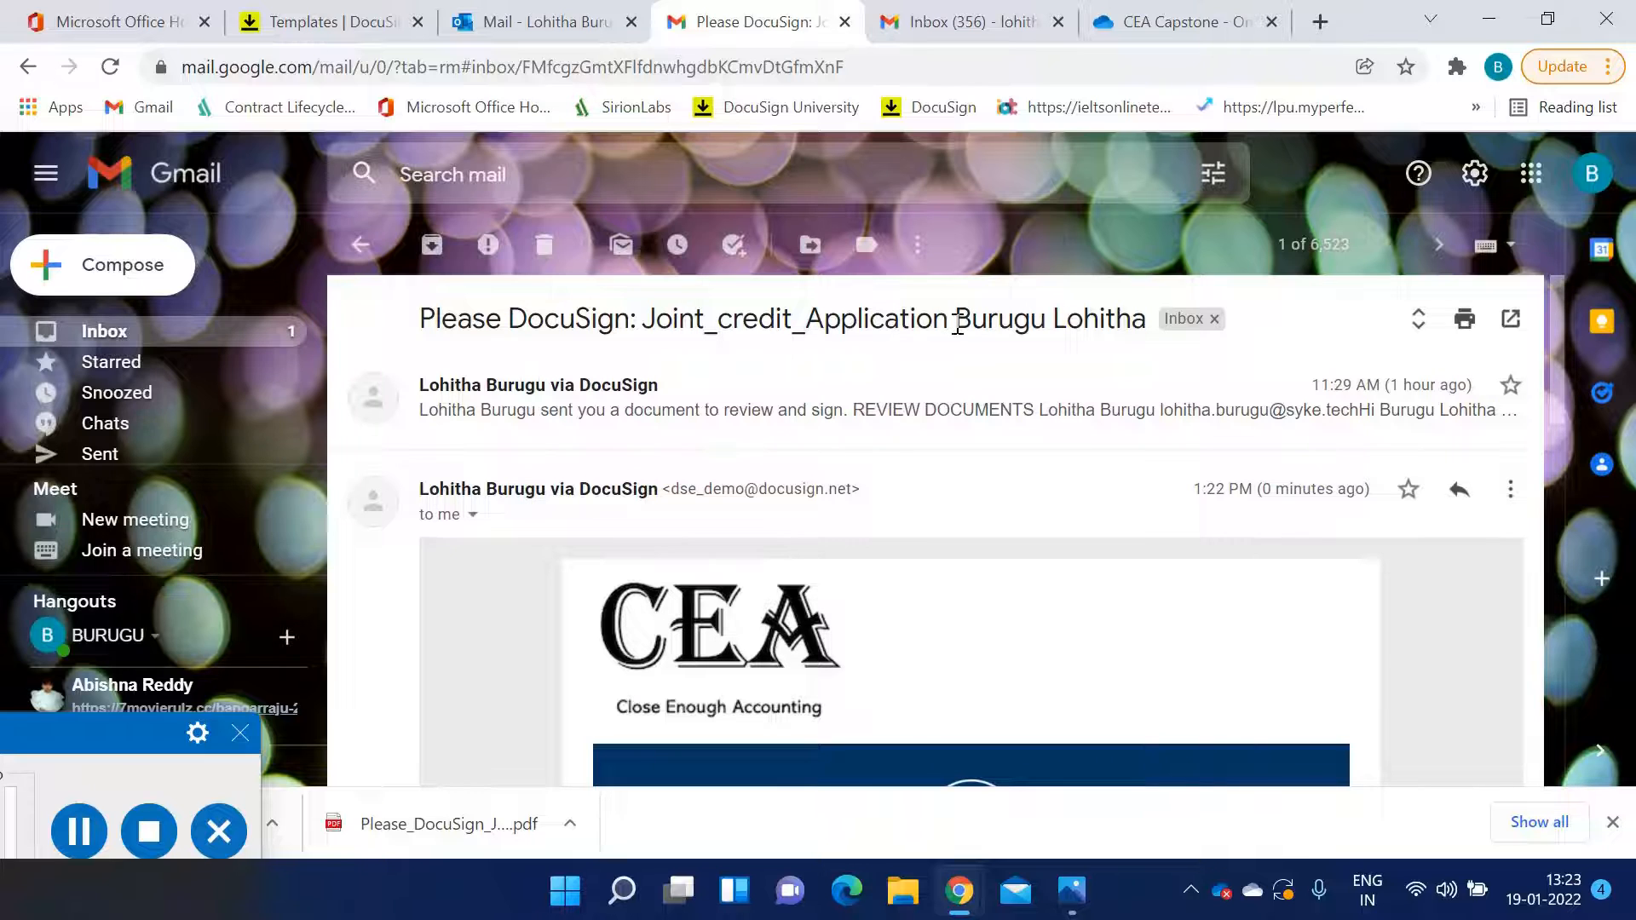
{"action": "left_click_drag", "start_coordinate": [953, 318], "coordinate": [1166, 334]}
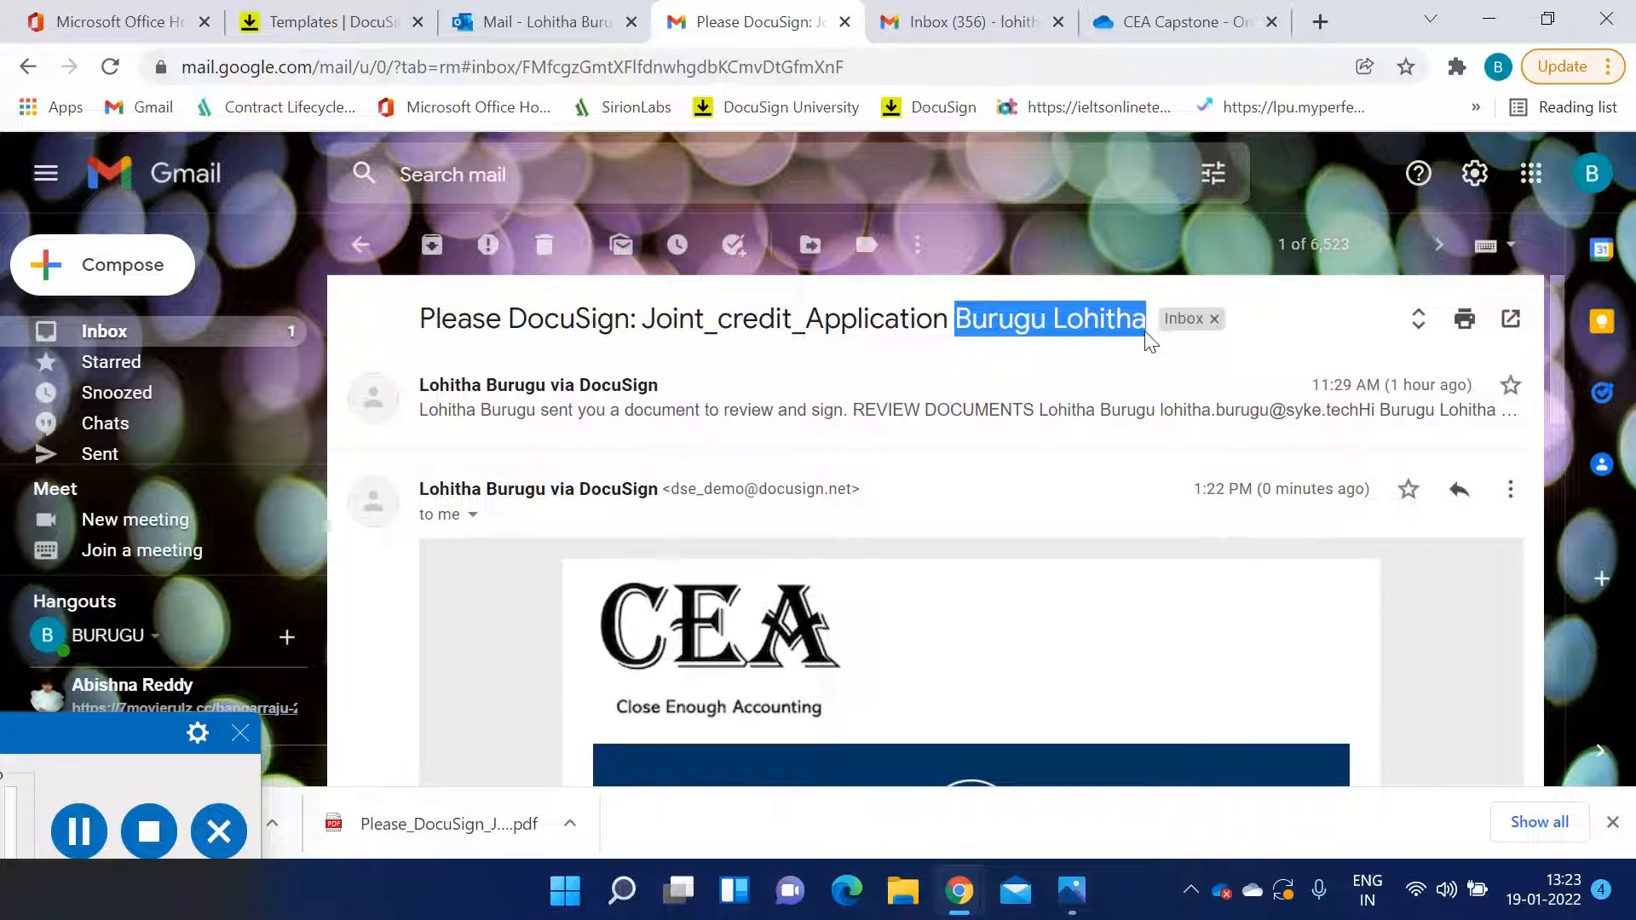
{"action": "left_click", "coordinate": [1020, 376]}
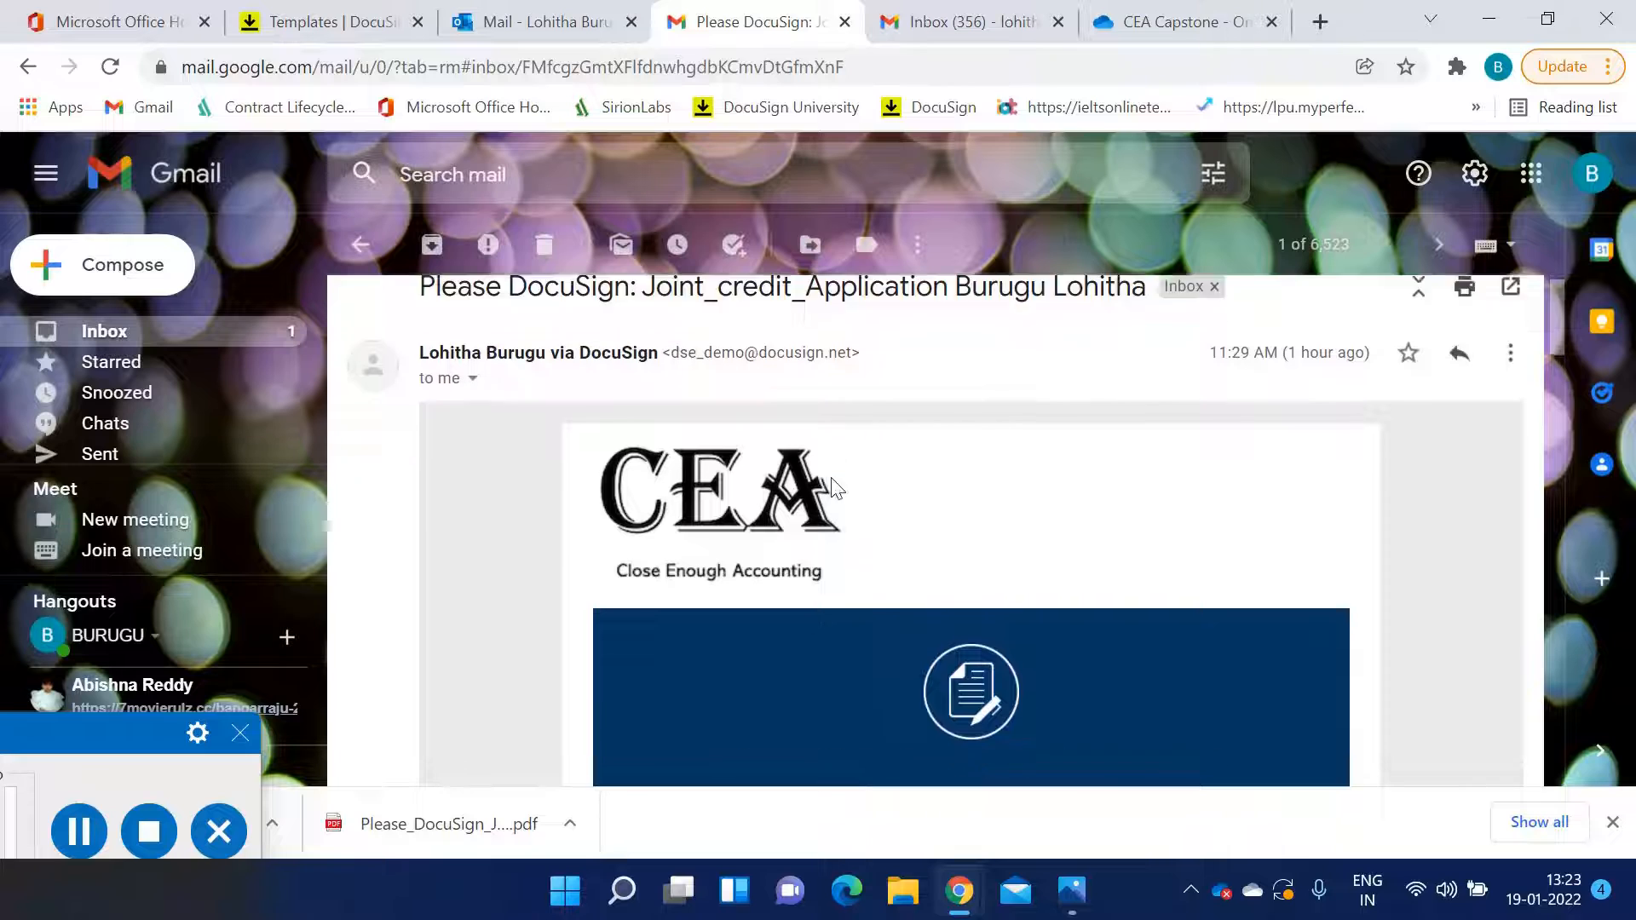
{"action": "scroll", "coordinate": [833, 487], "scroll_direction": "down", "scroll_amount": 5}
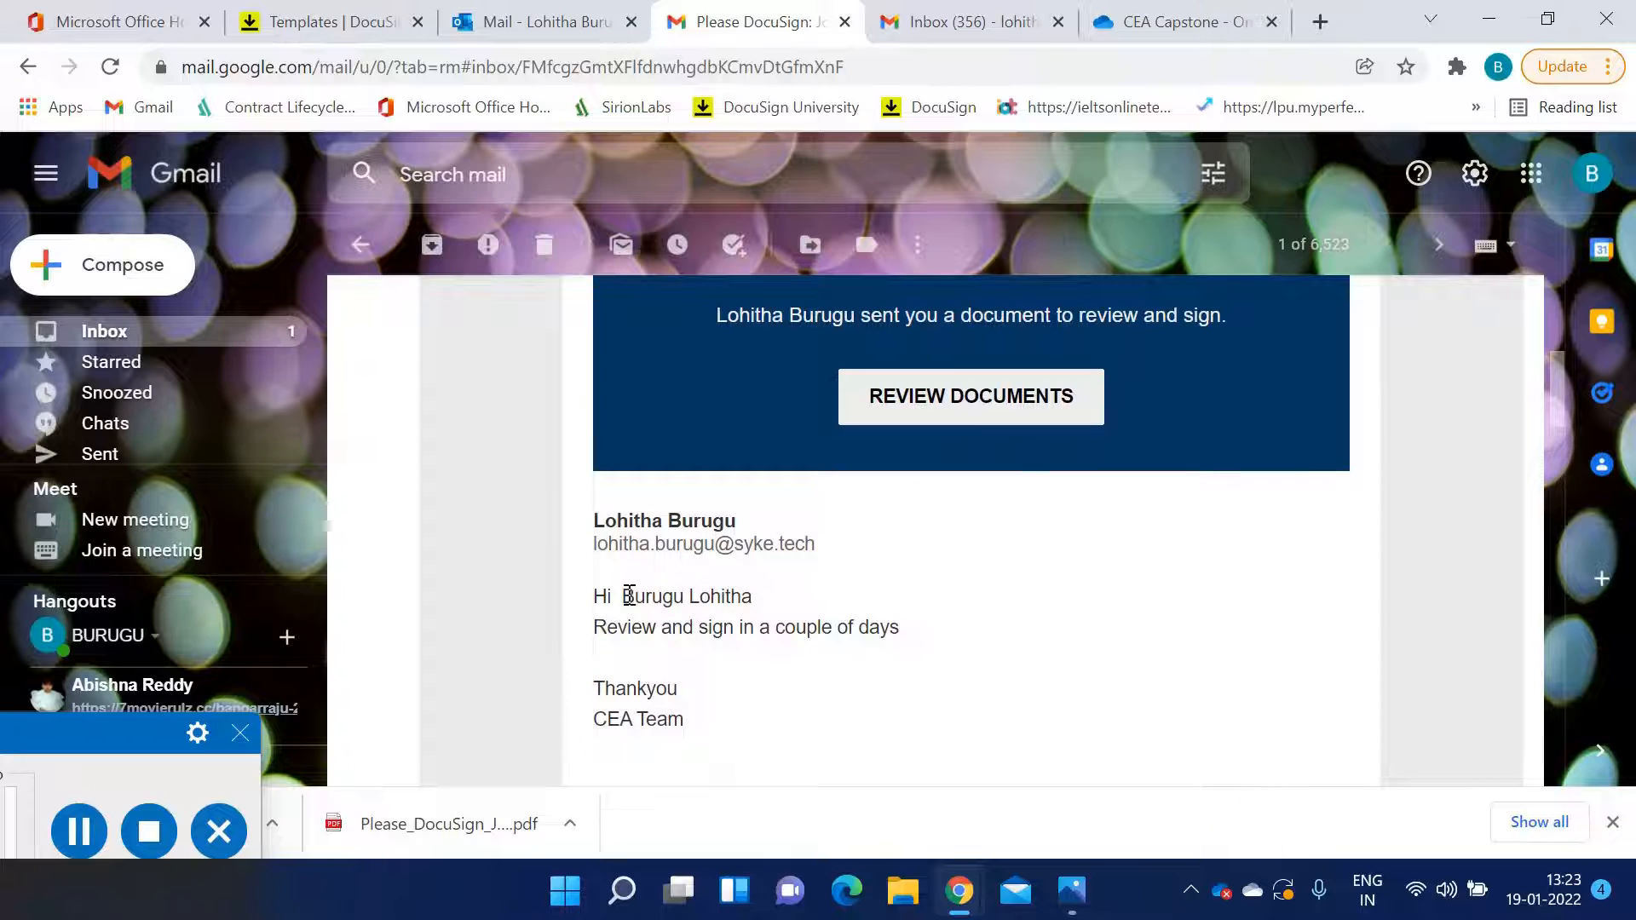
{"action": "left_click_drag", "start_coordinate": [623, 594], "coordinate": [771, 604]}
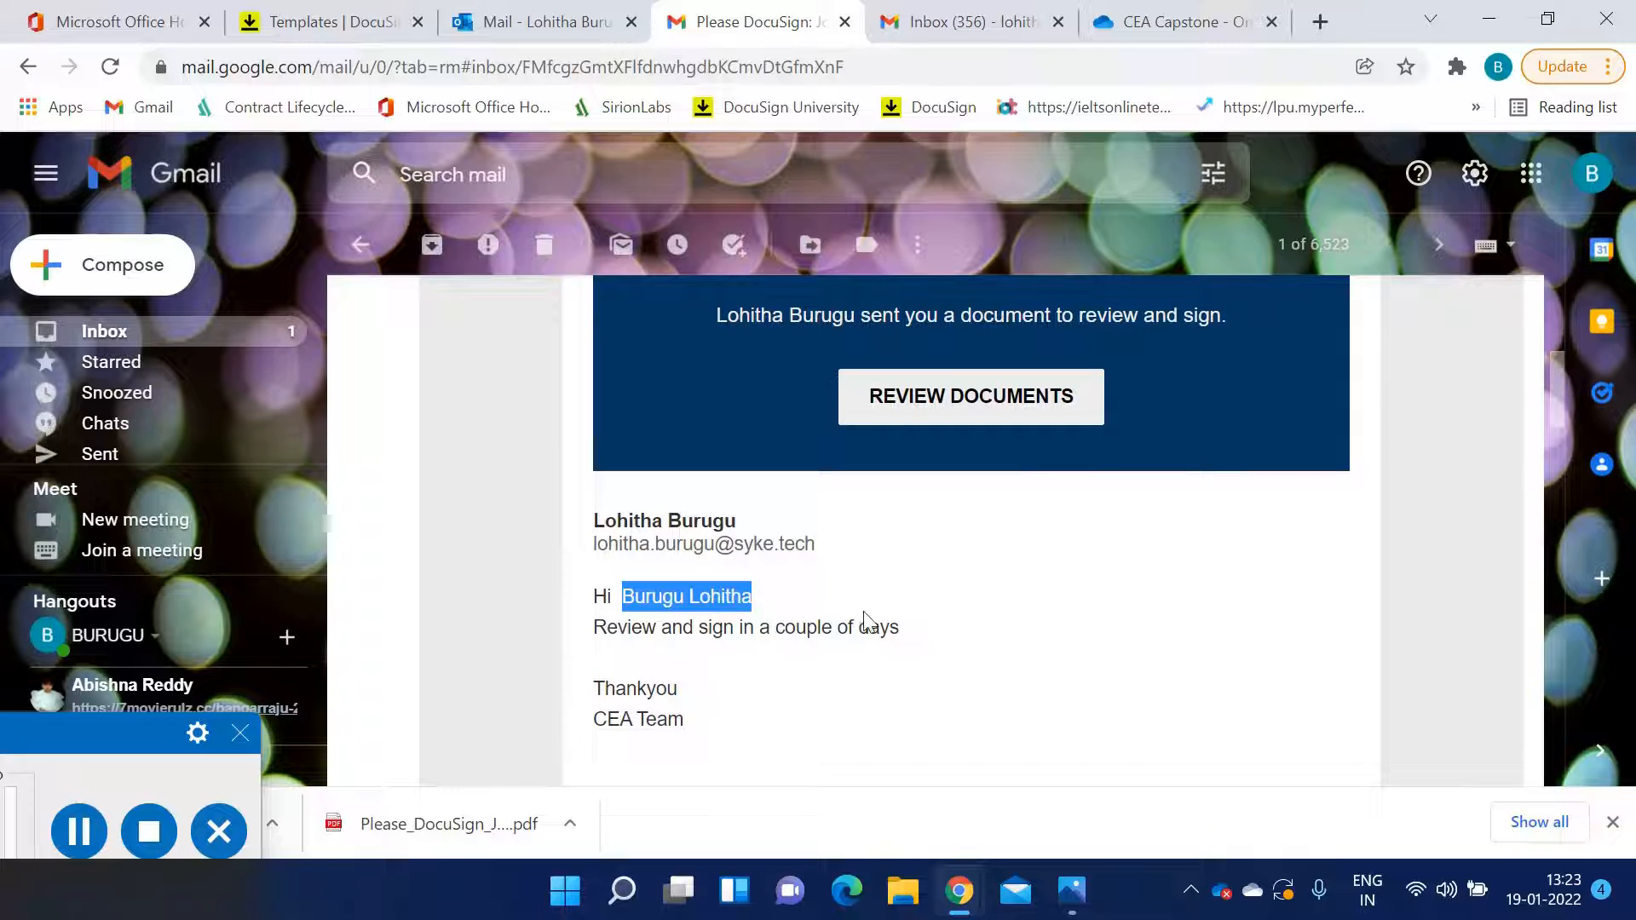
{"action": "left_click", "coordinate": [838, 610]}
{"action": "scroll", "coordinate": [821, 604], "scroll_direction": "up", "scroll_amount": 2}
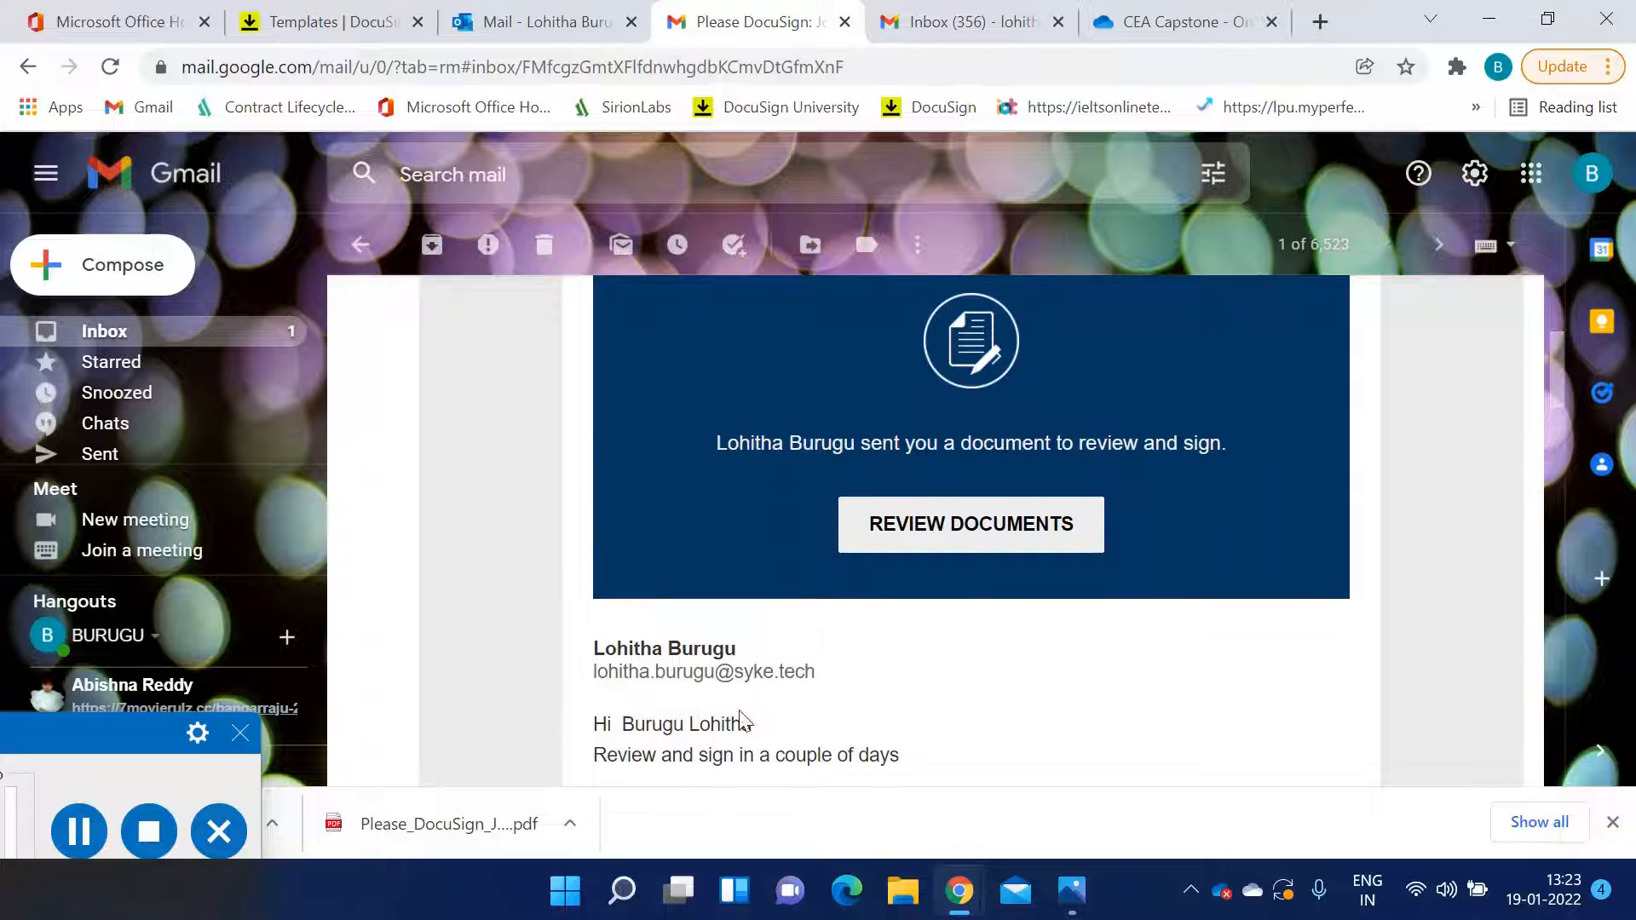
Open the documents linked in the email for review, then return to the email
{"action": "left_click", "coordinate": [944, 554]}
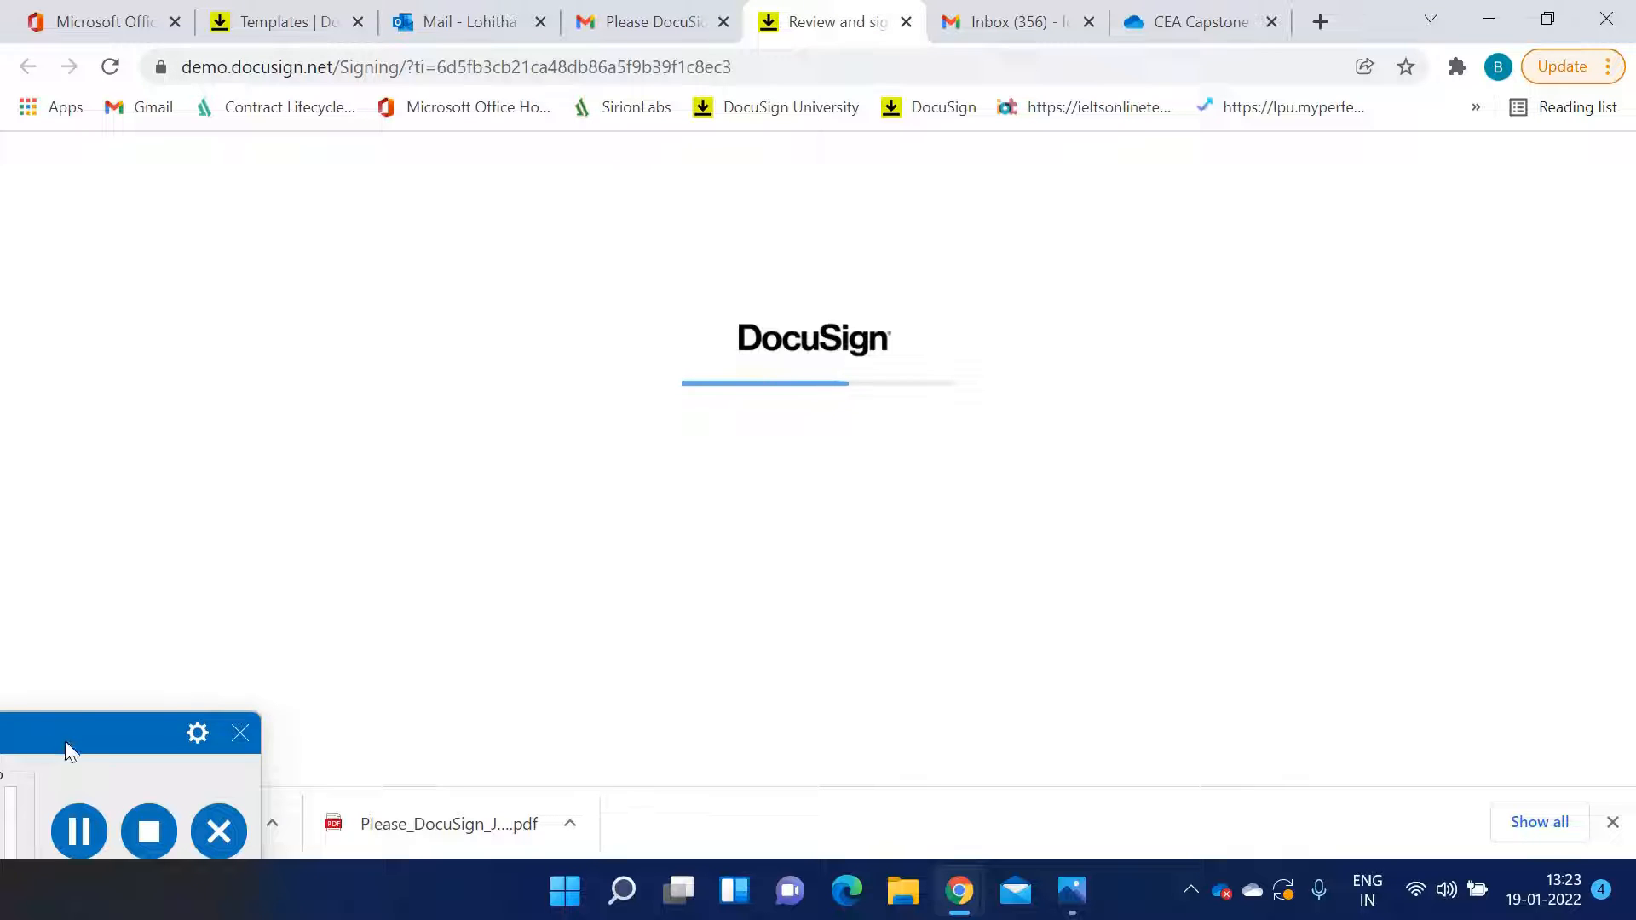
{"action": "left_click_drag", "start_coordinate": [68, 736], "coordinate": [68, 707]}
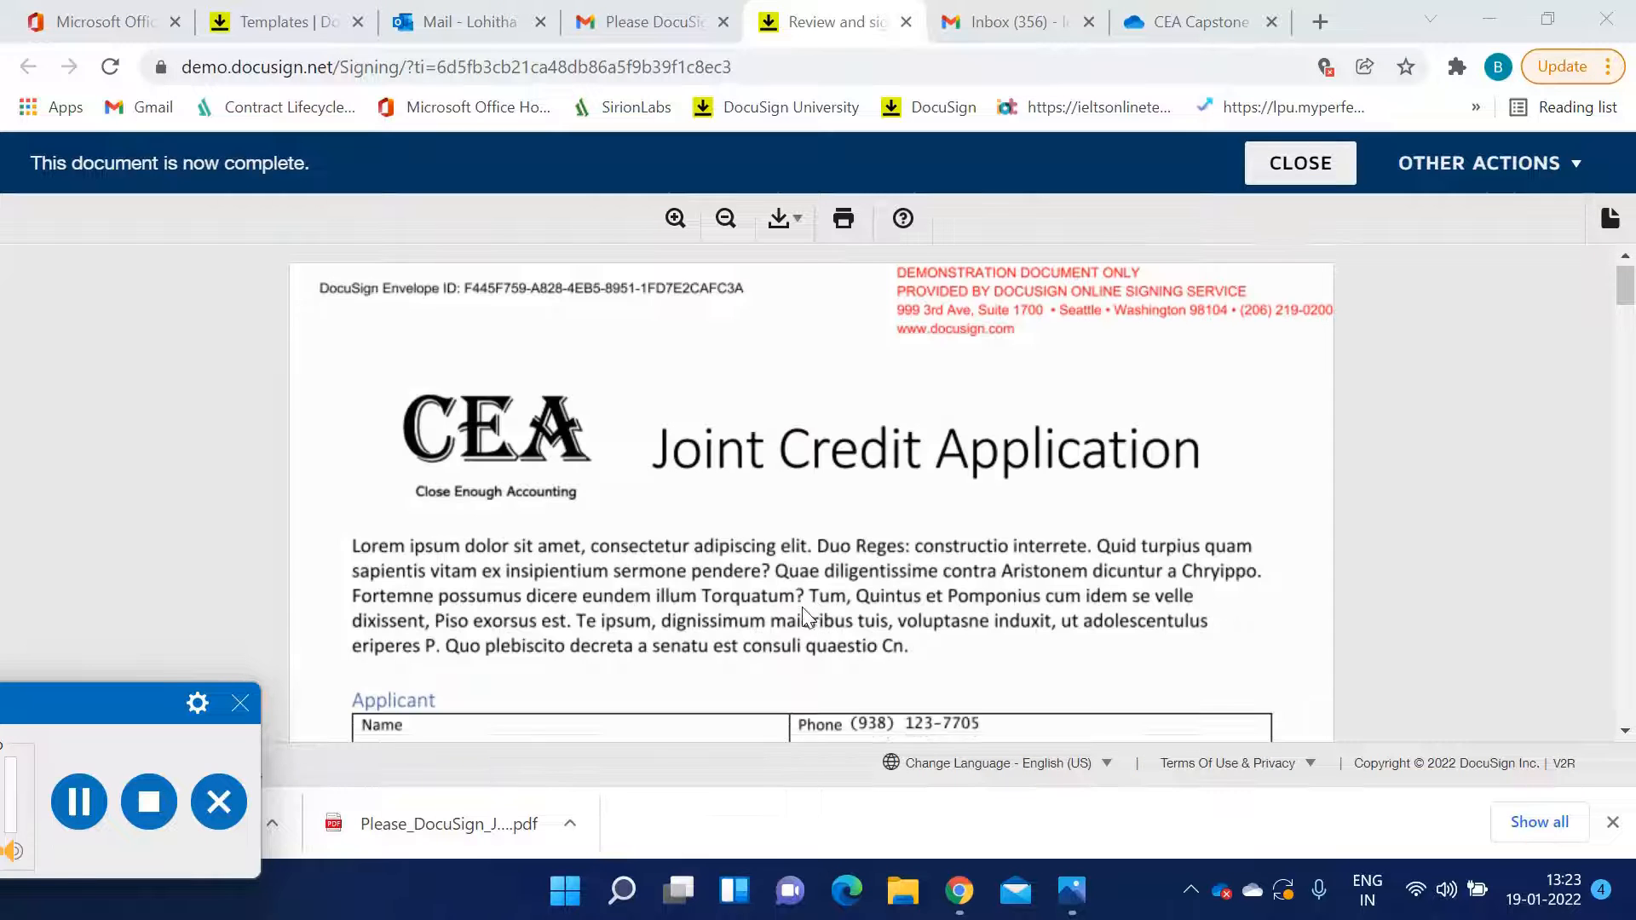
{"action": "scroll", "coordinate": [801, 607], "scroll_direction": "down", "scroll_amount": 6}
{"action": "key", "text": "ctrl+shift+Tab"}
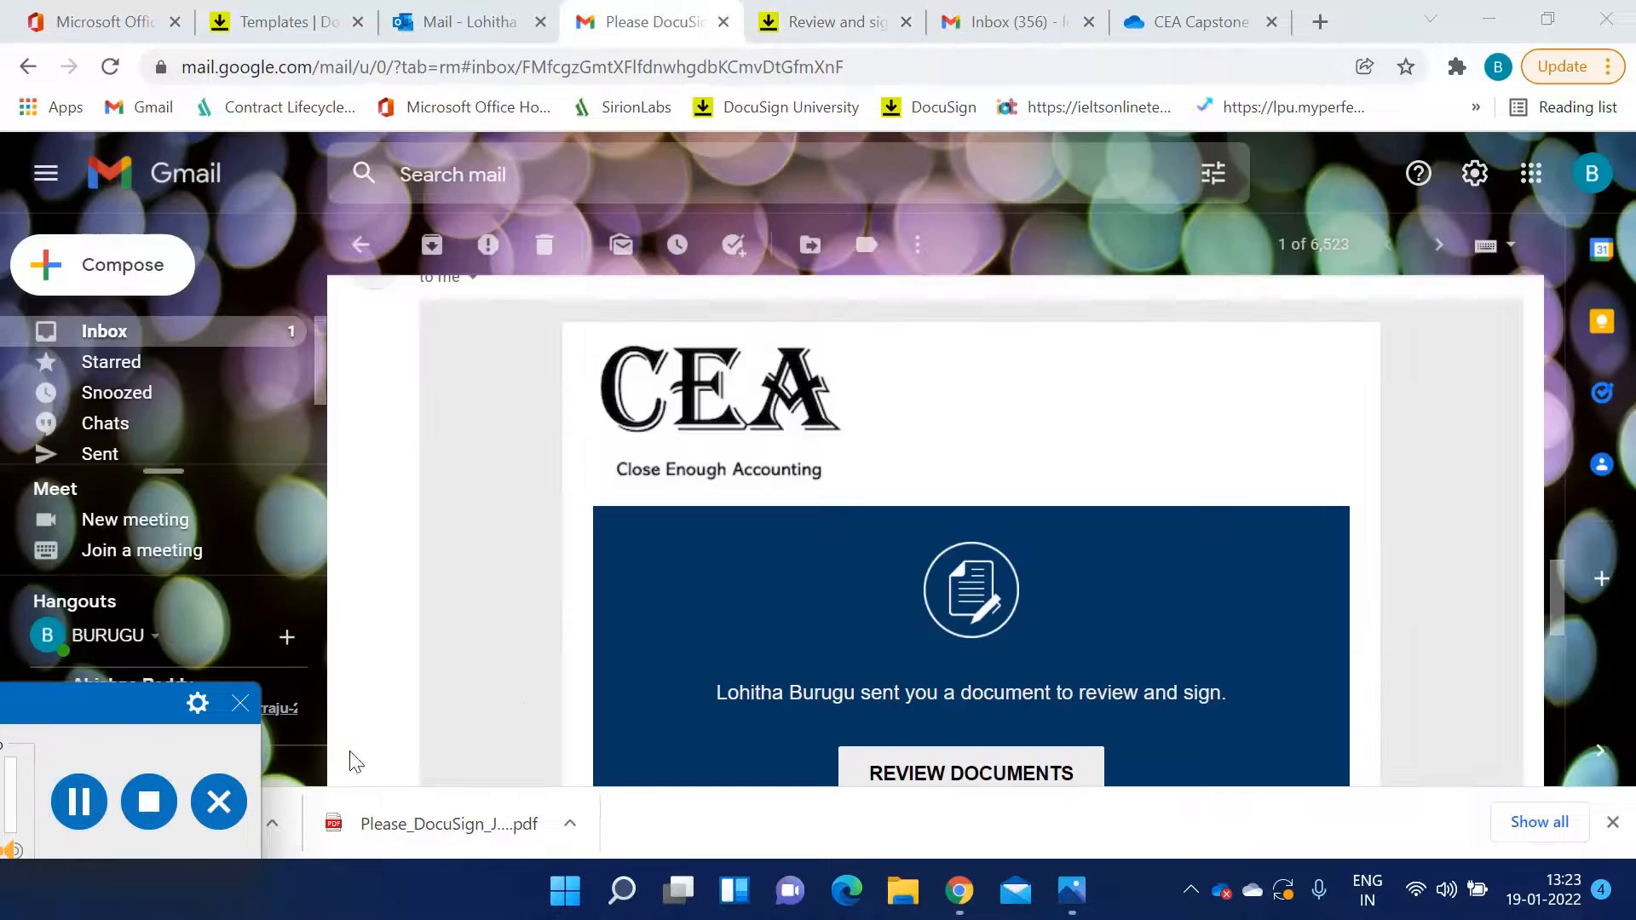
Open the new email's review link and request an SMS access code for the applicant's mobile number
{"action": "scroll", "coordinate": [650, 653], "scroll_direction": "down", "scroll_amount": 3}
{"action": "left_click", "coordinate": [905, 539]}
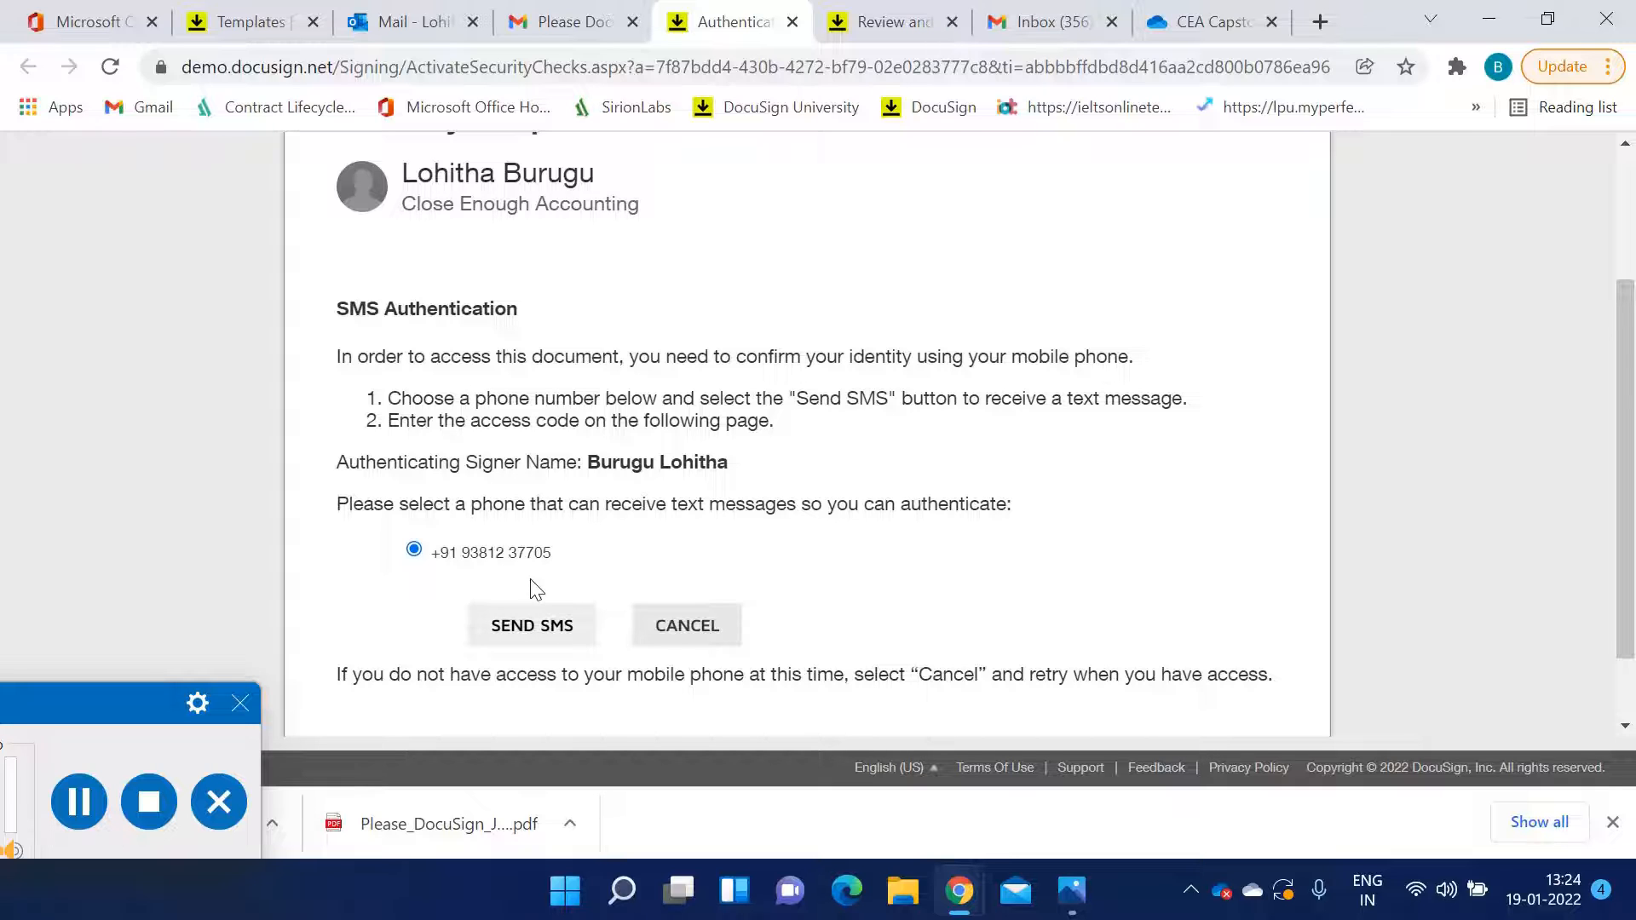
{"action": "left_click", "coordinate": [546, 643]}
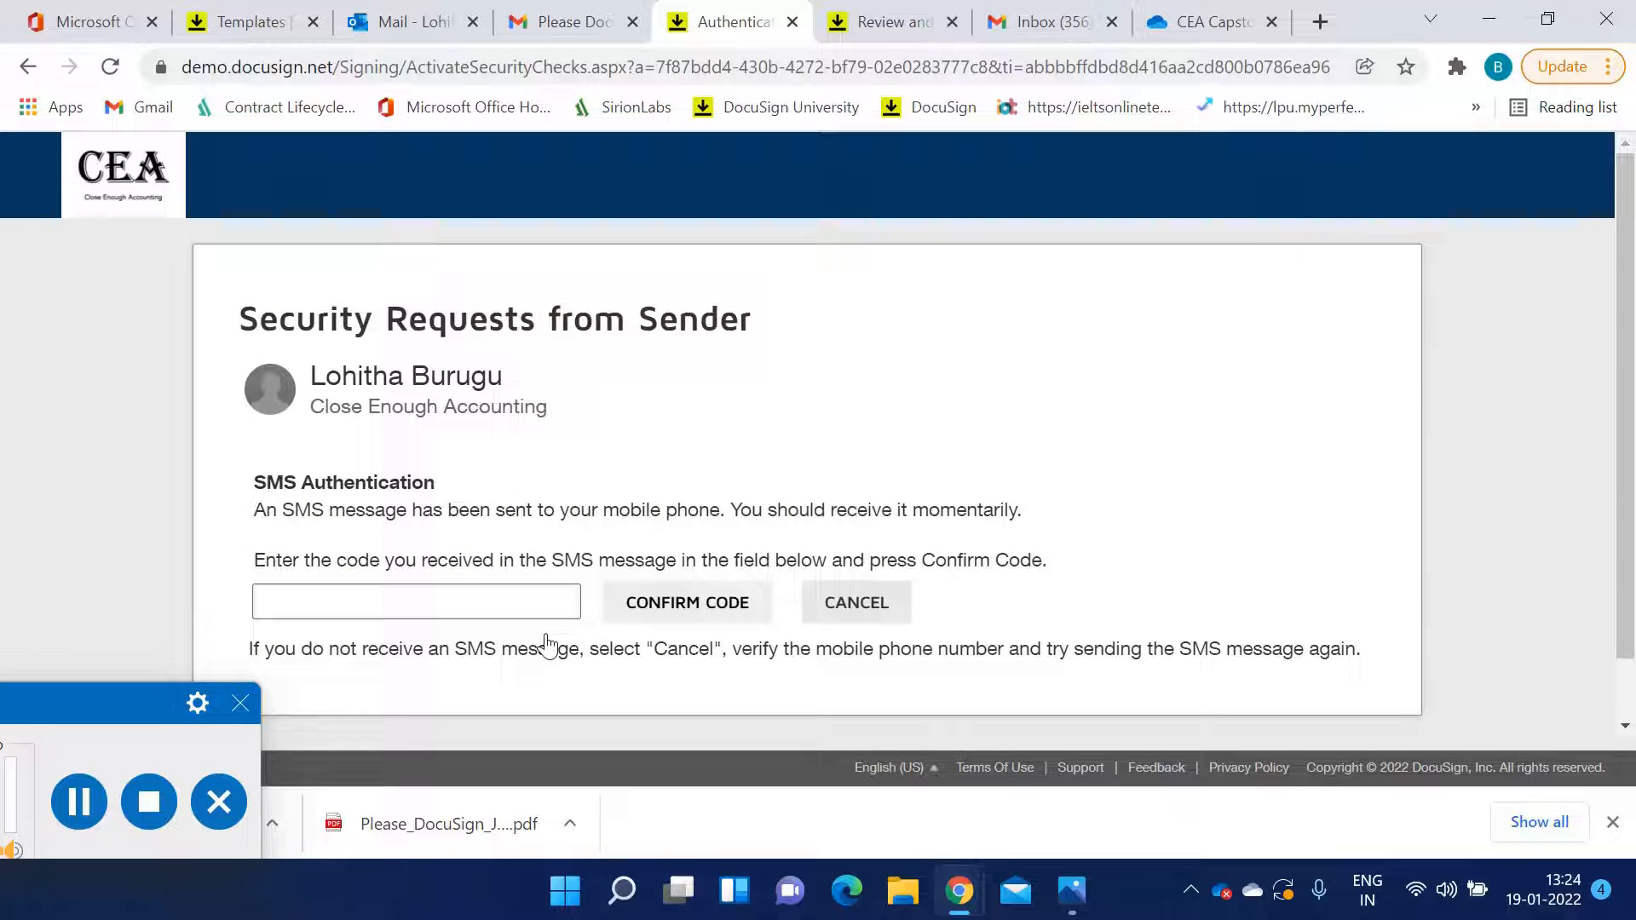
Enter the SMS verification code received on the phone and confirm it
{"action": "left_click", "coordinate": [480, 612]}
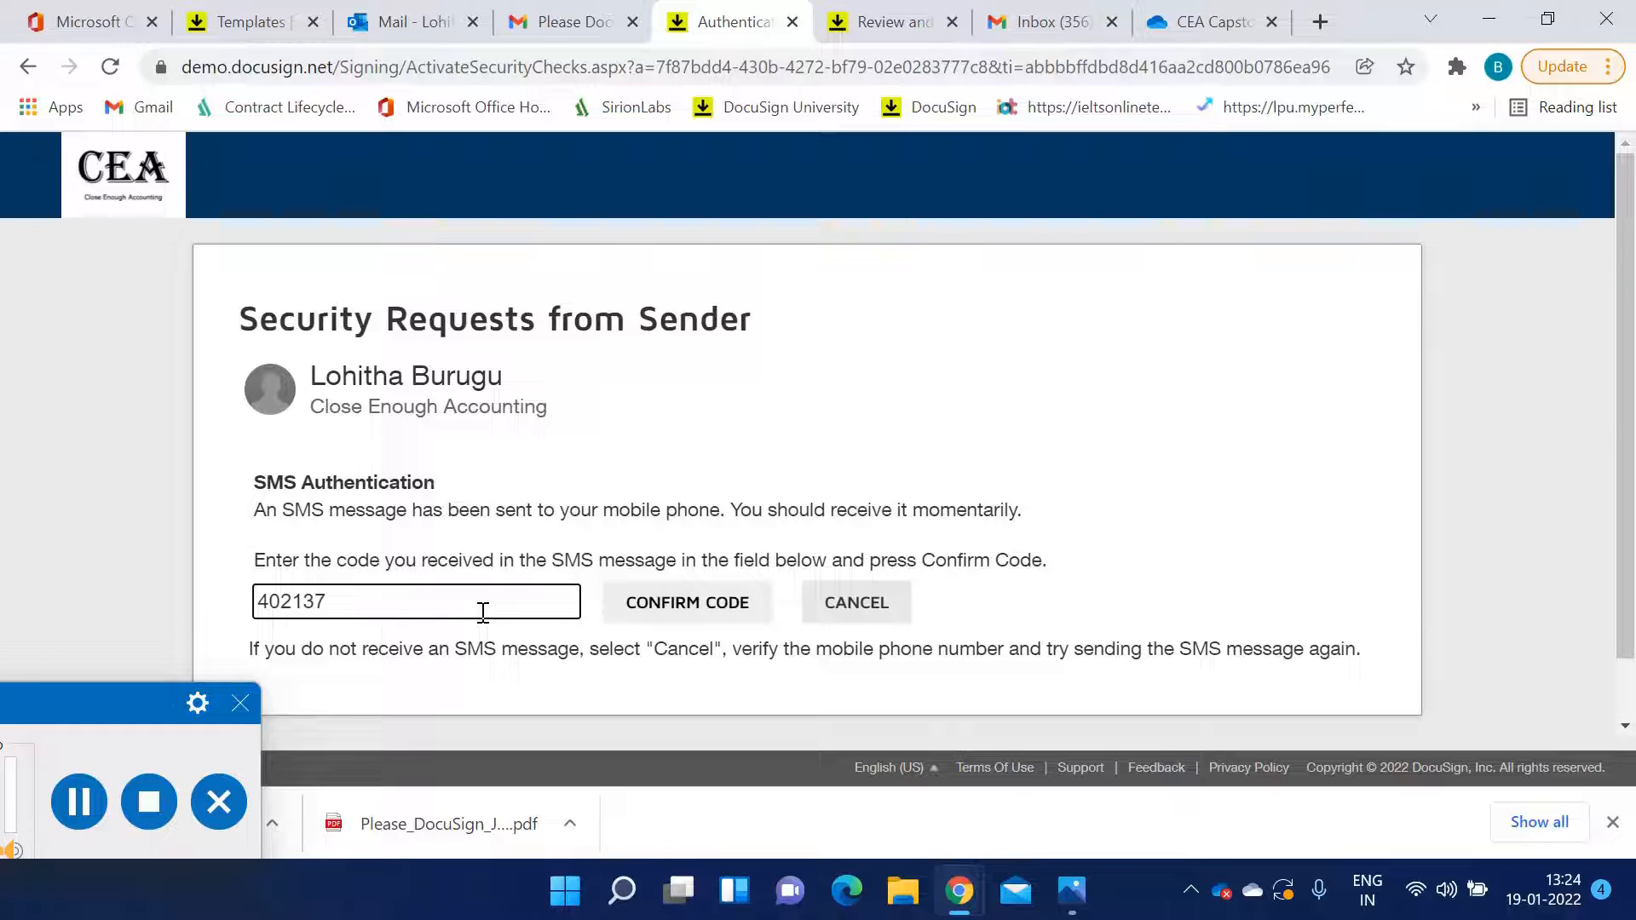
{"action": "left_click", "coordinate": [716, 621]}
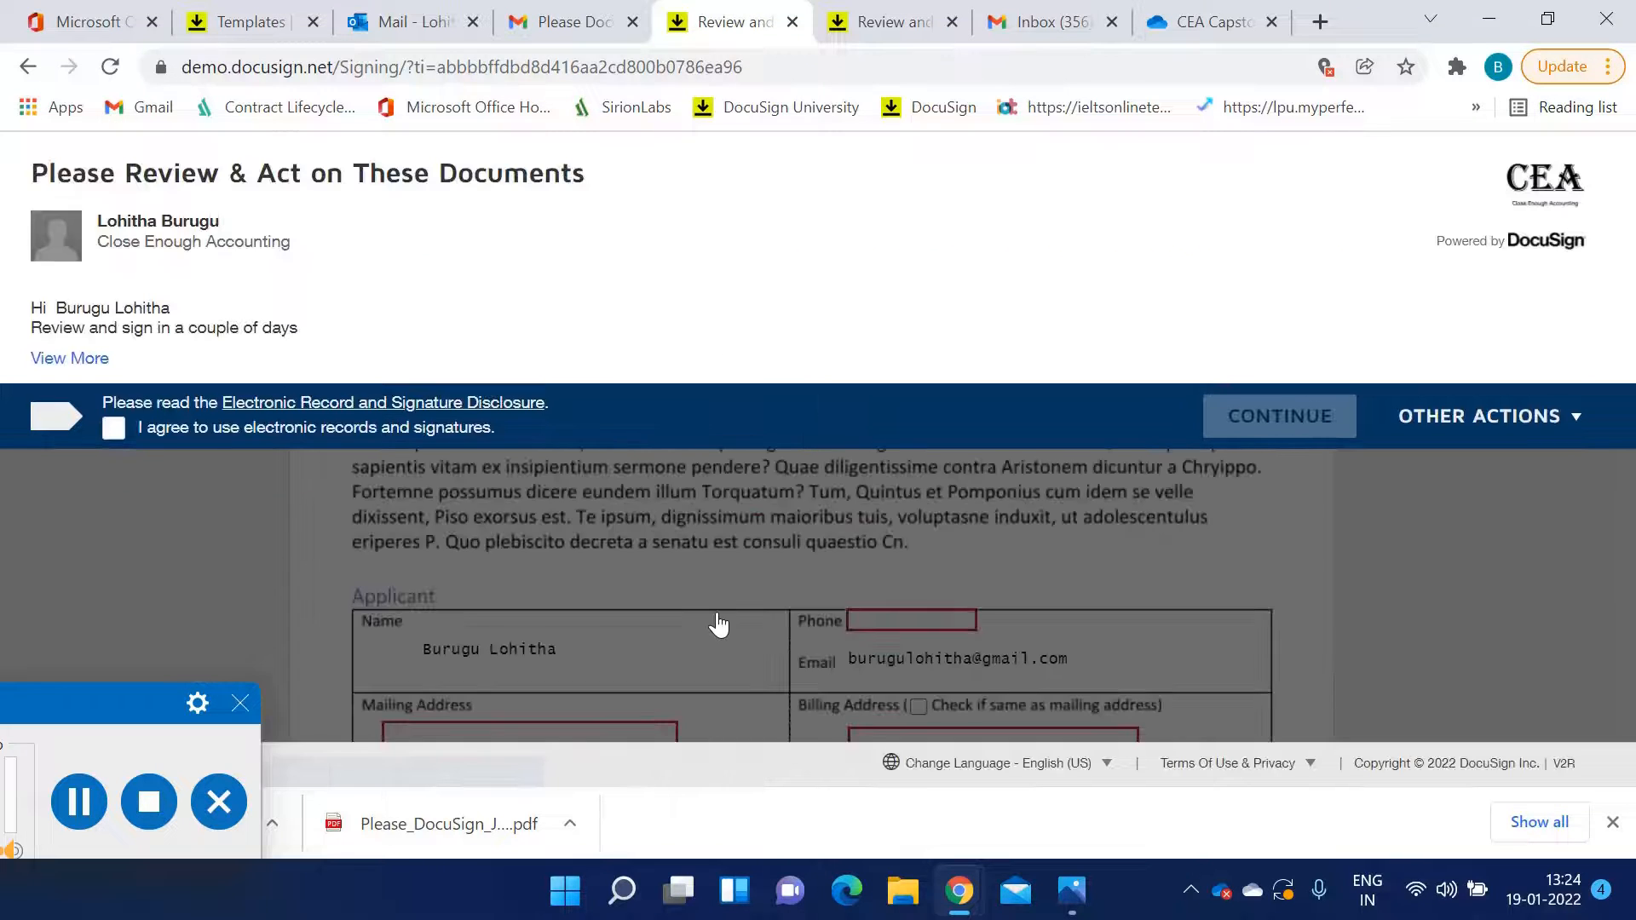
Agree to use electronic records and signatures and continue to the documents
{"action": "left_click", "coordinate": [114, 428]}
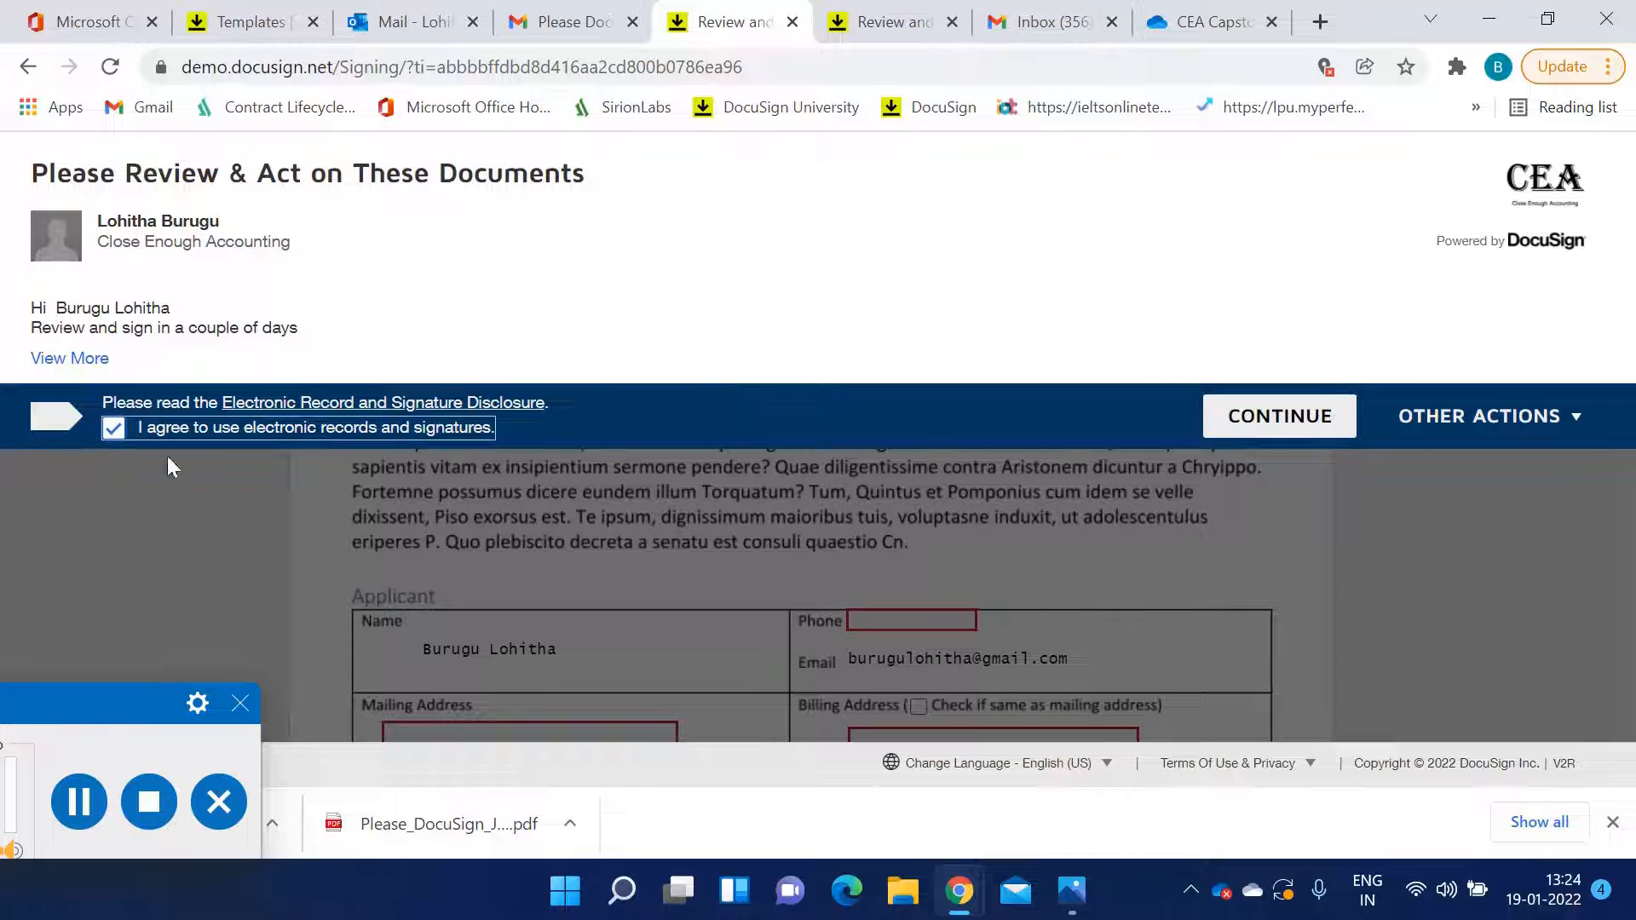
{"action": "left_click", "coordinate": [1203, 421]}
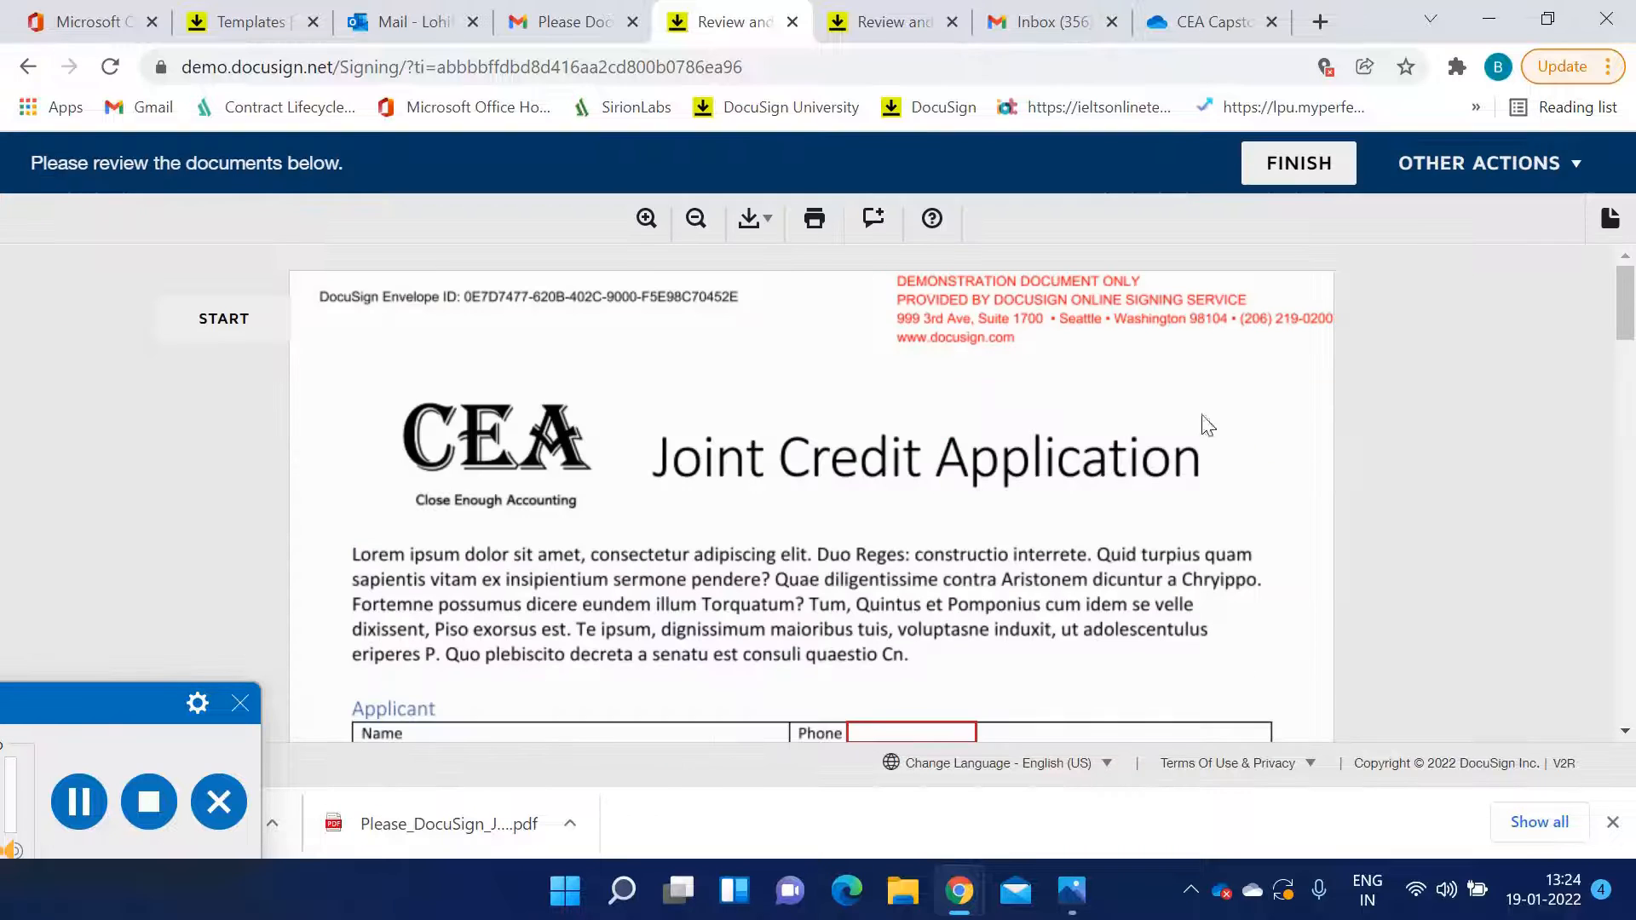
{"action": "scroll", "coordinate": [1013, 529], "scroll_direction": "down", "scroll_amount": 5}
{"action": "scroll", "coordinate": [1004, 532], "scroll_direction": "up", "scroll_amount": 3}
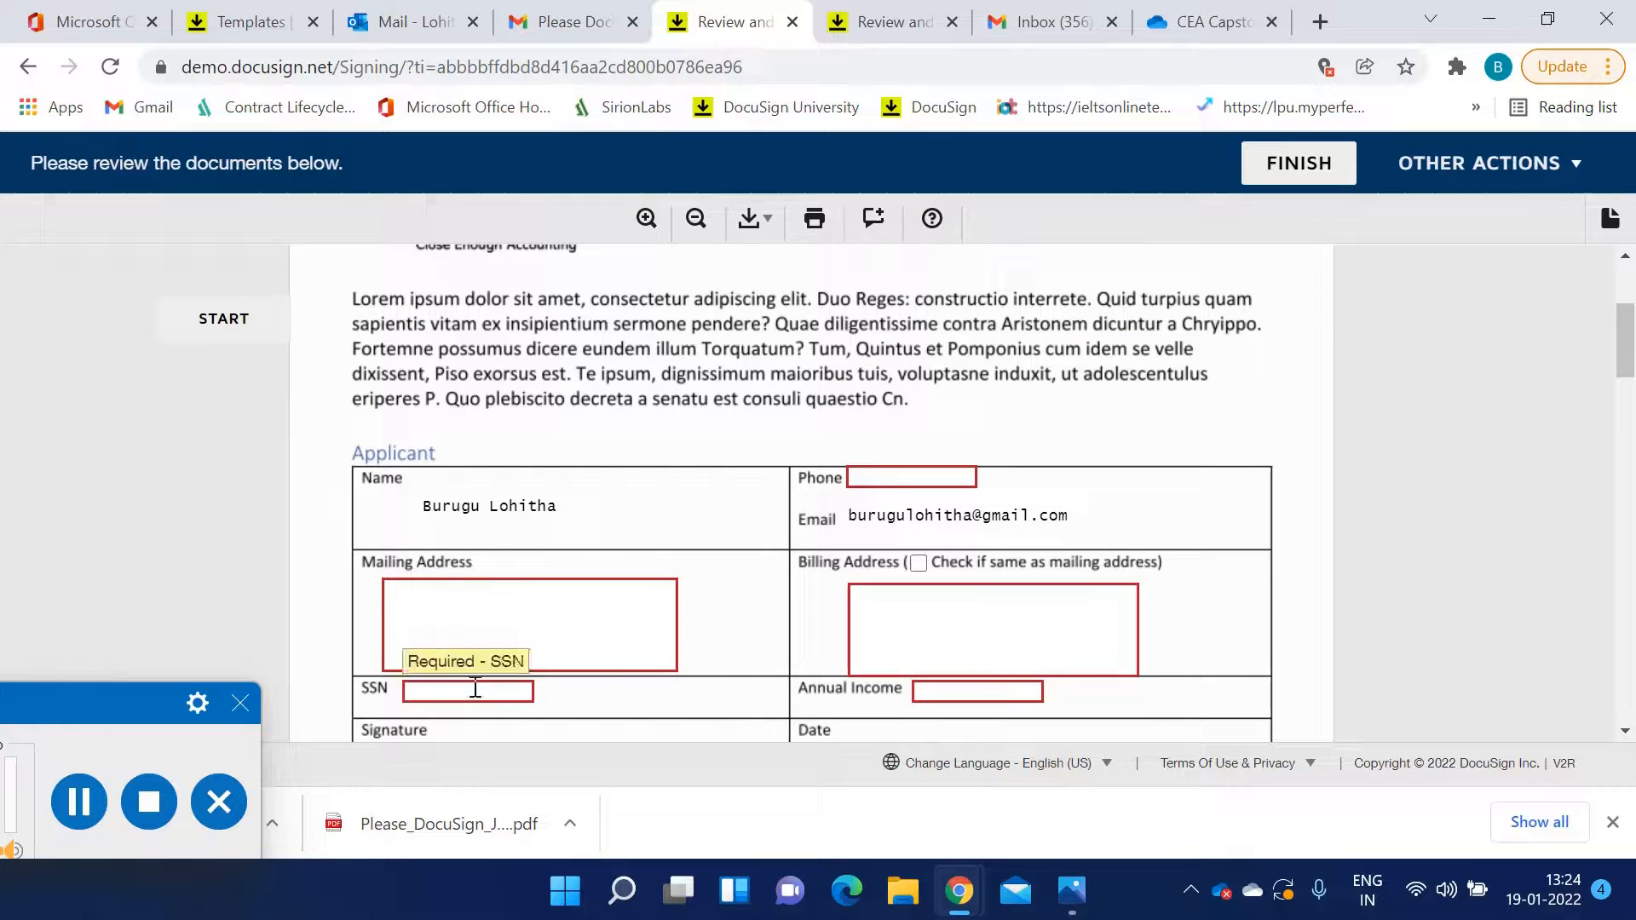
Fill in the applicant's phone number in the (xxx) xxx-xxxx format
{"action": "left_click", "coordinate": [869, 478]}
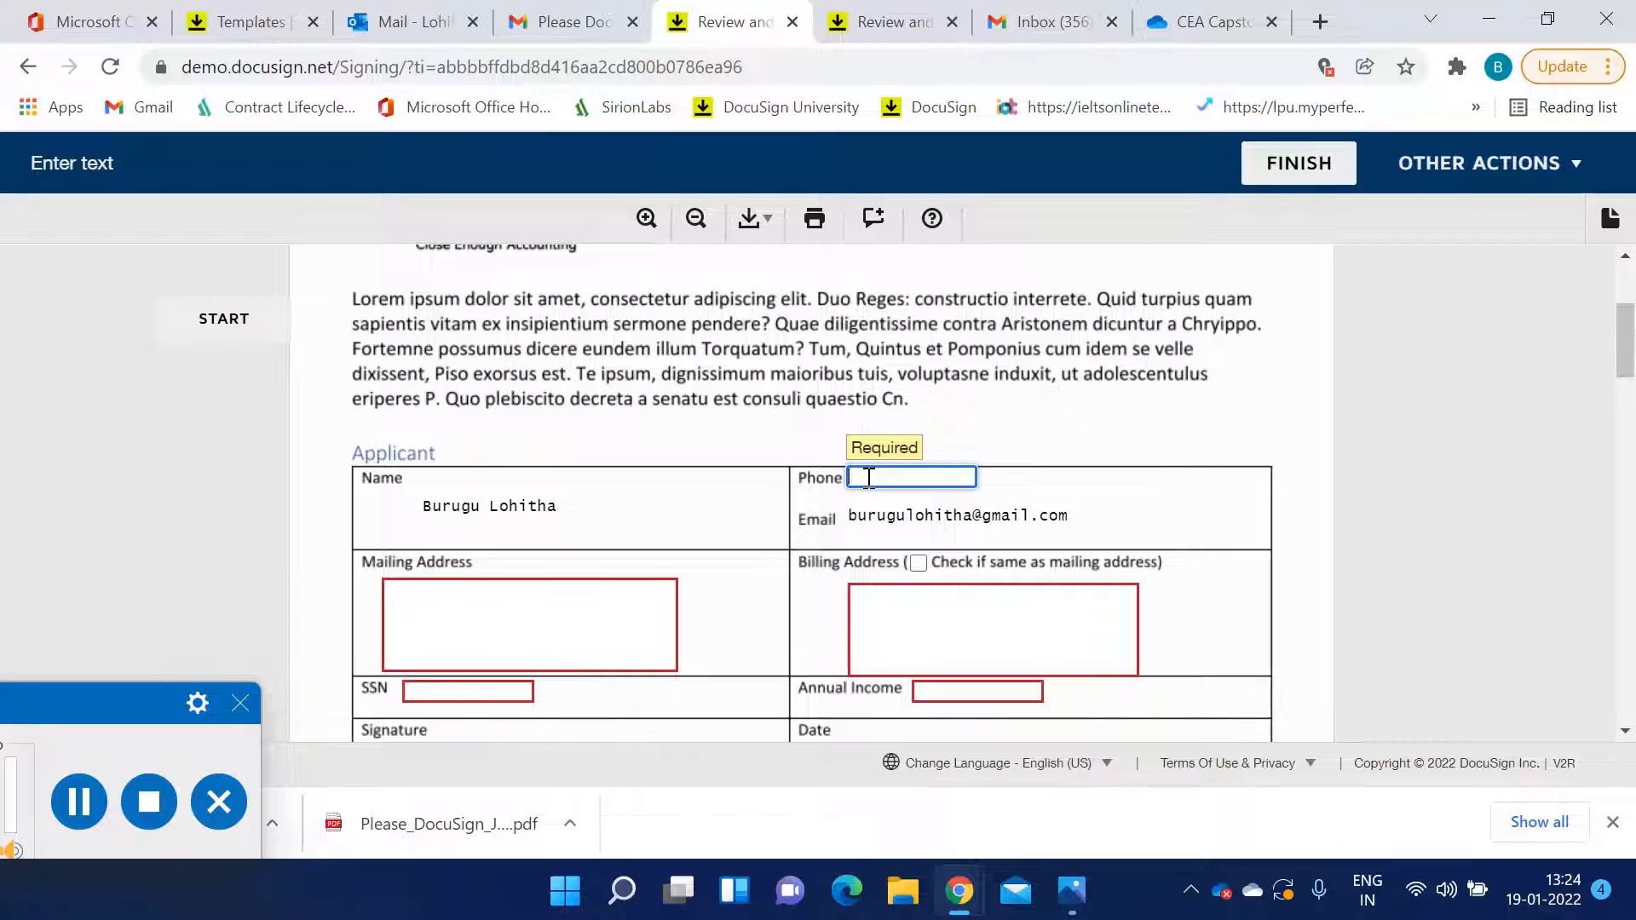
{"action": "type", "text": "93"}
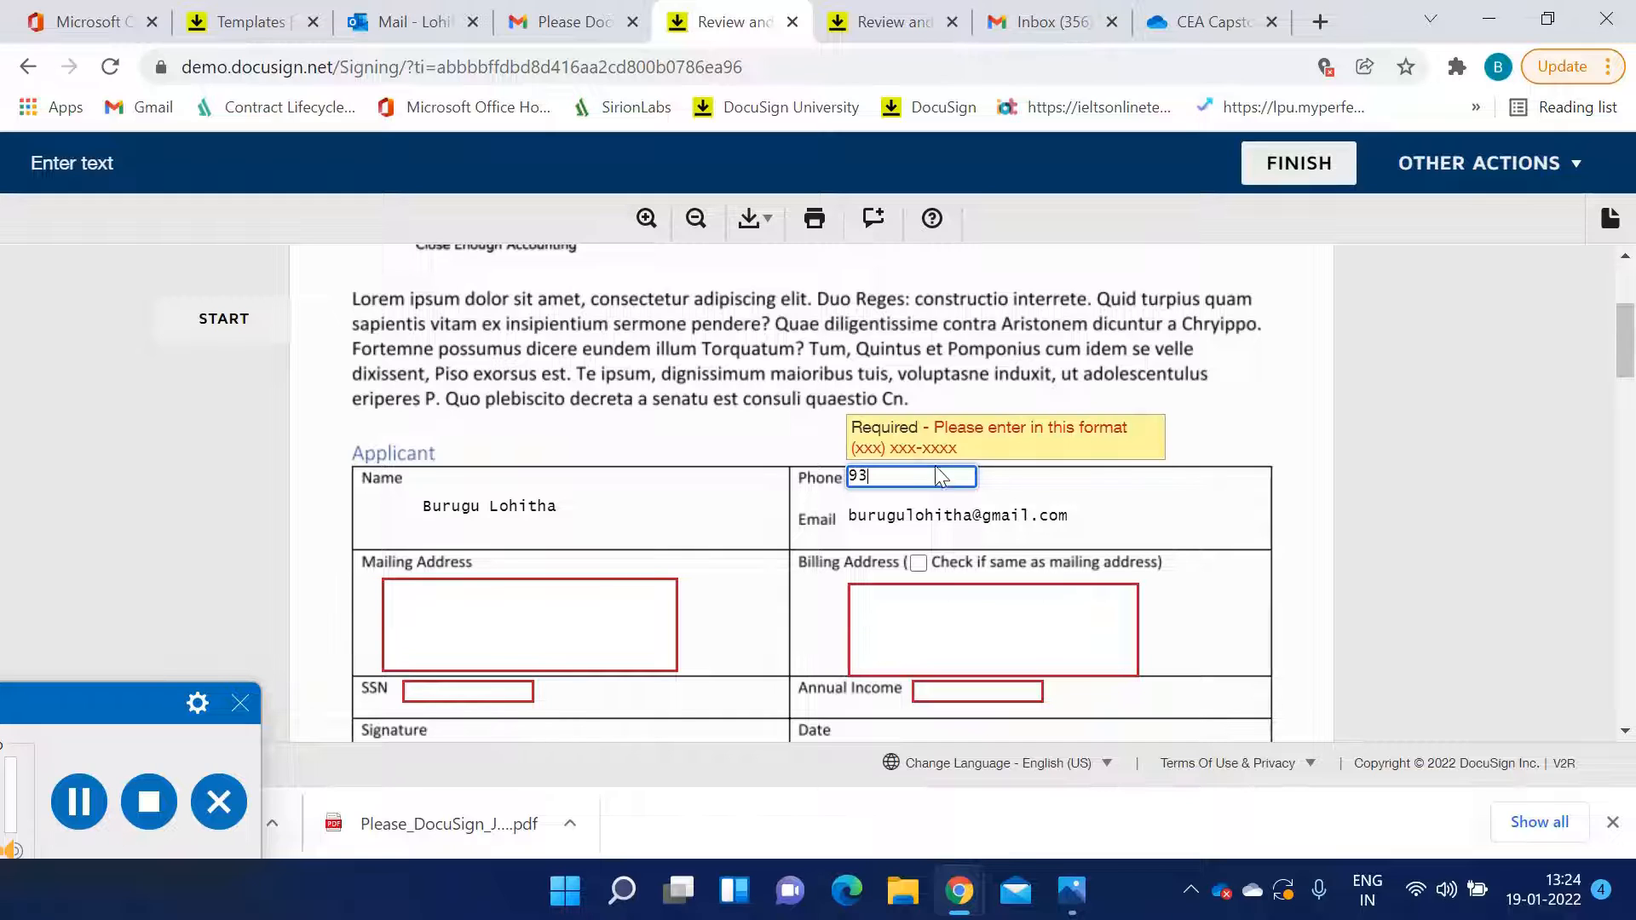
{"action": "key", "text": "BackSpace"}
{"action": "key", "text": "BackSpace"}
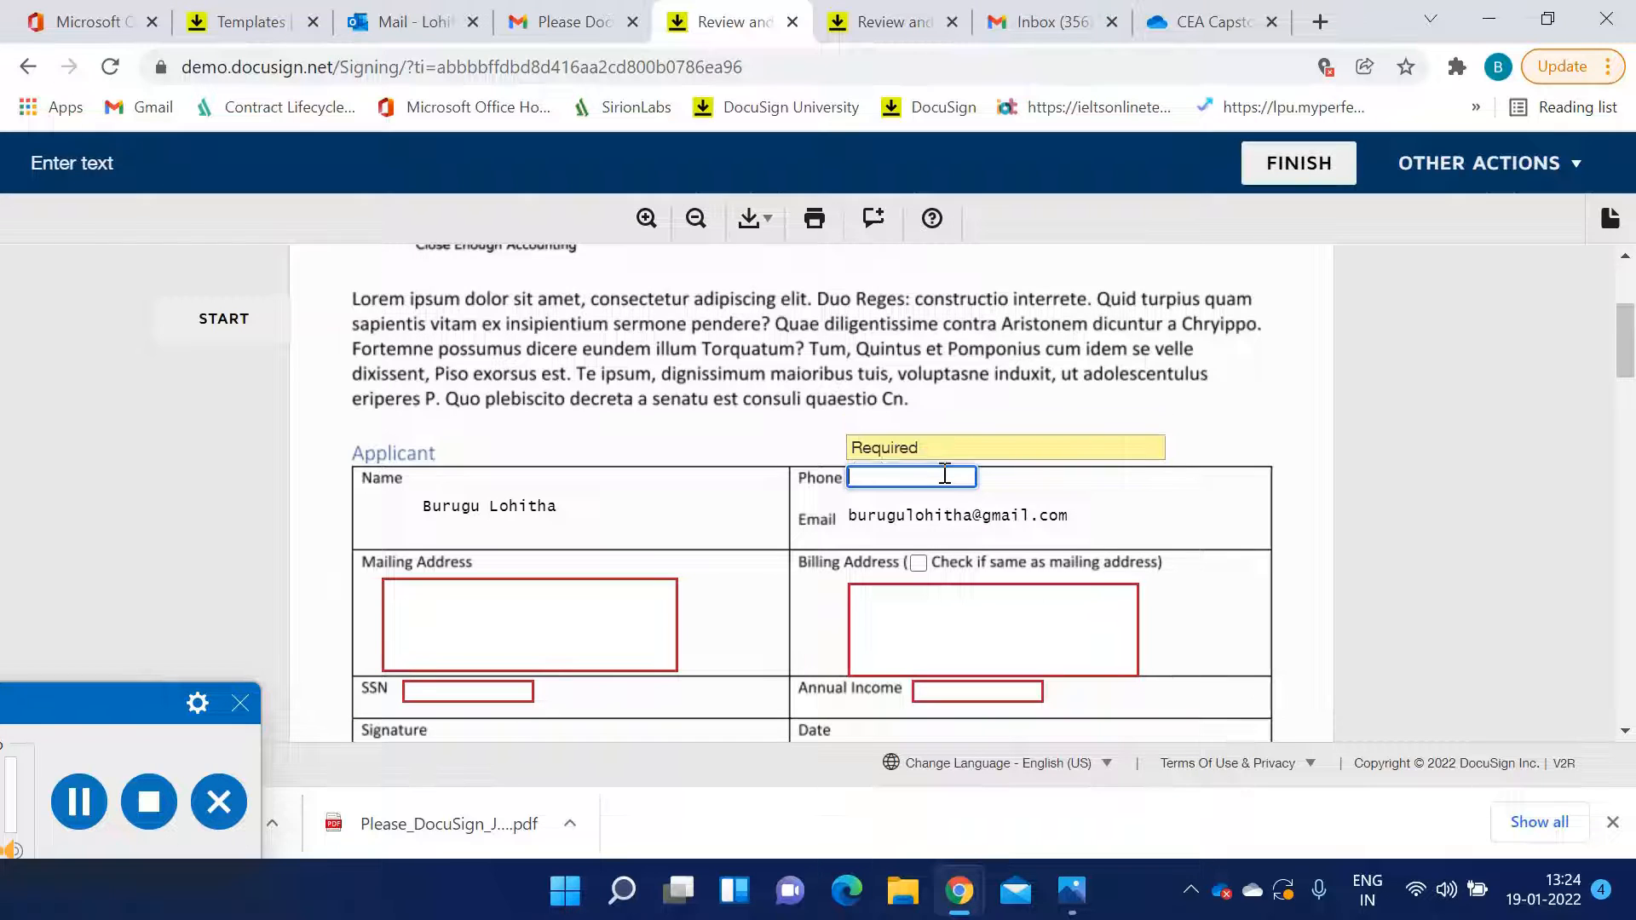
{"action": "type", "text": "()"}
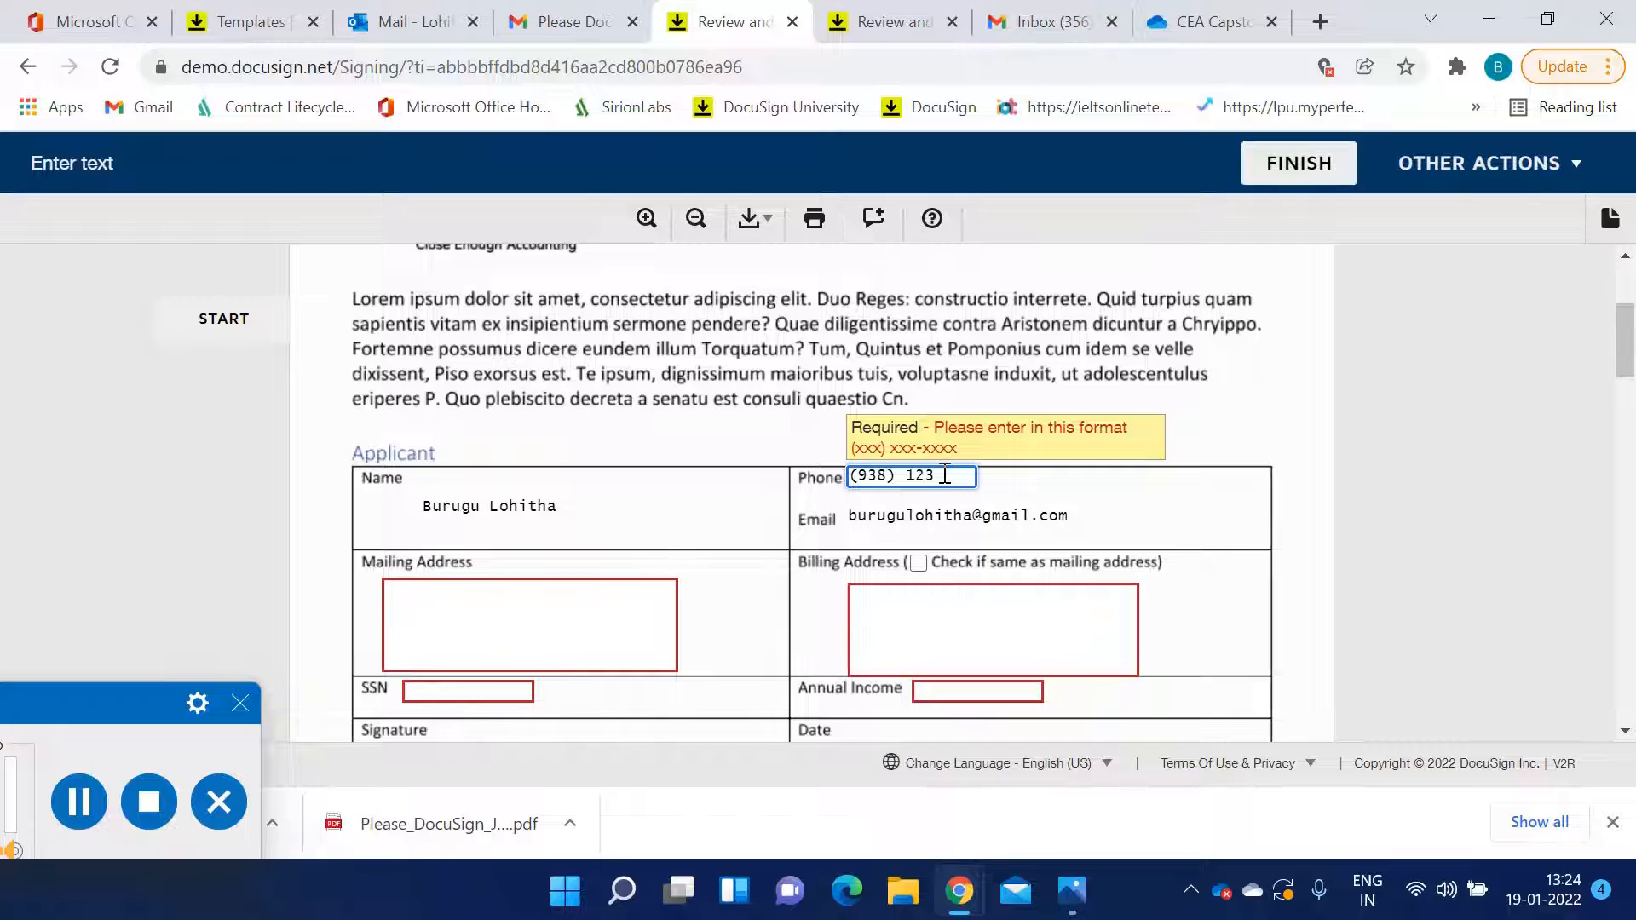
{"action": "type", "text": "705"}
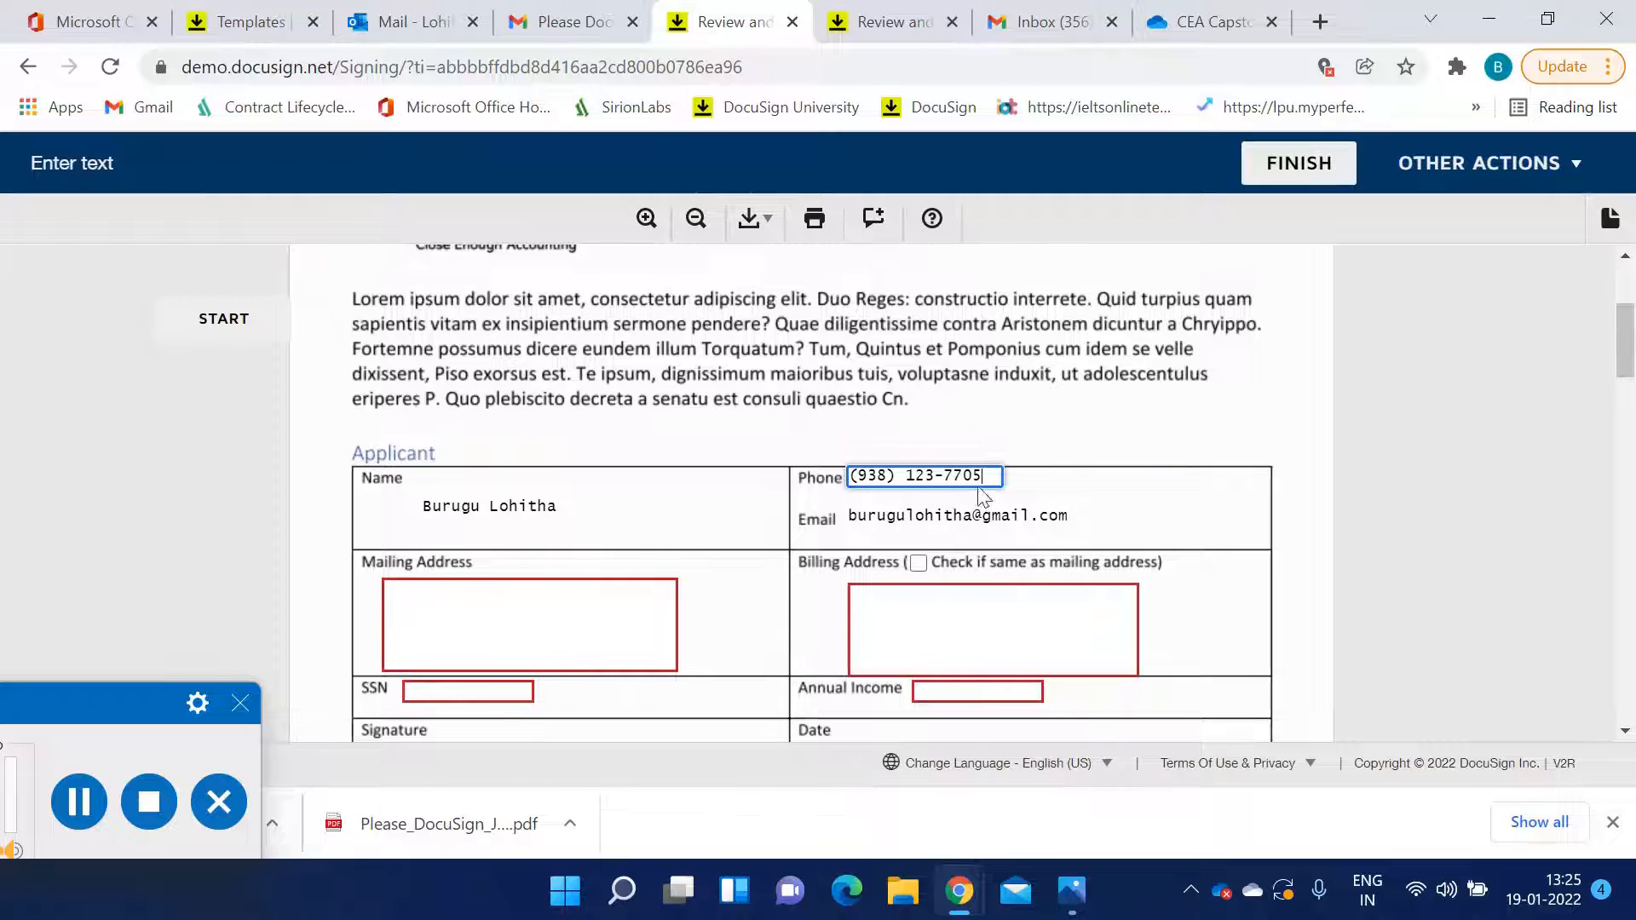
Fill in the applicant's mailing address and mark the billing address as the same as mailing
{"action": "scroll", "coordinate": [975, 503], "scroll_direction": "down", "scroll_amount": 2}
{"action": "scroll", "coordinate": [973, 512], "scroll_direction": "down", "scroll_amount": 15}
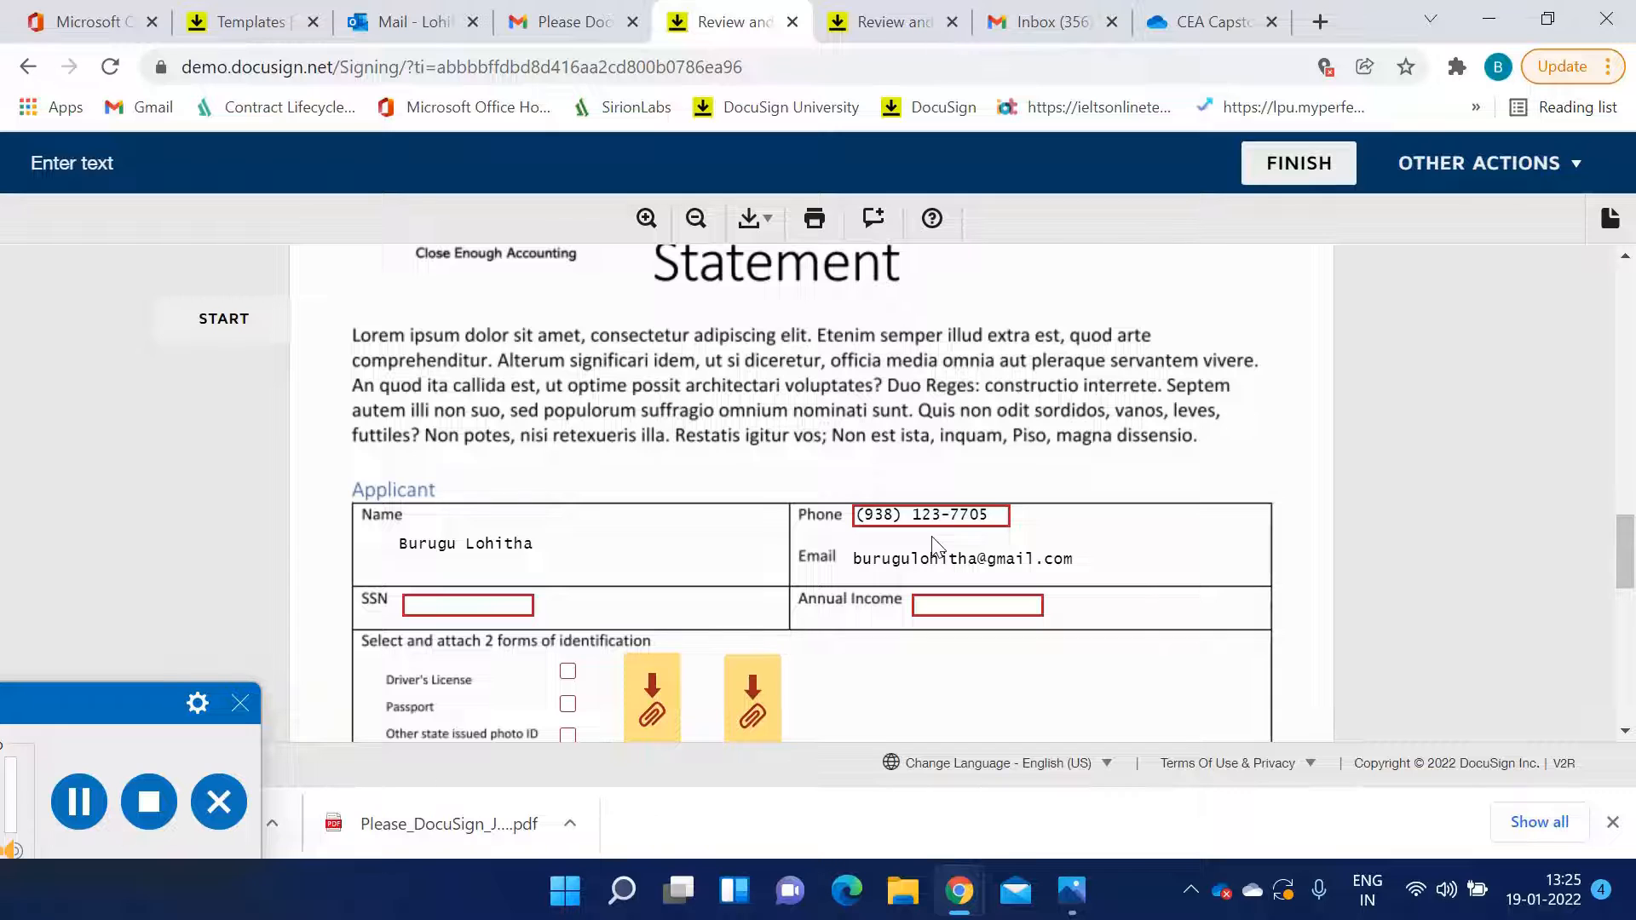
{"action": "scroll", "coordinate": [937, 541], "scroll_direction": "up", "scroll_amount": 6}
{"action": "scroll", "coordinate": [929, 534], "scroll_direction": "up", "scroll_amount": 10}
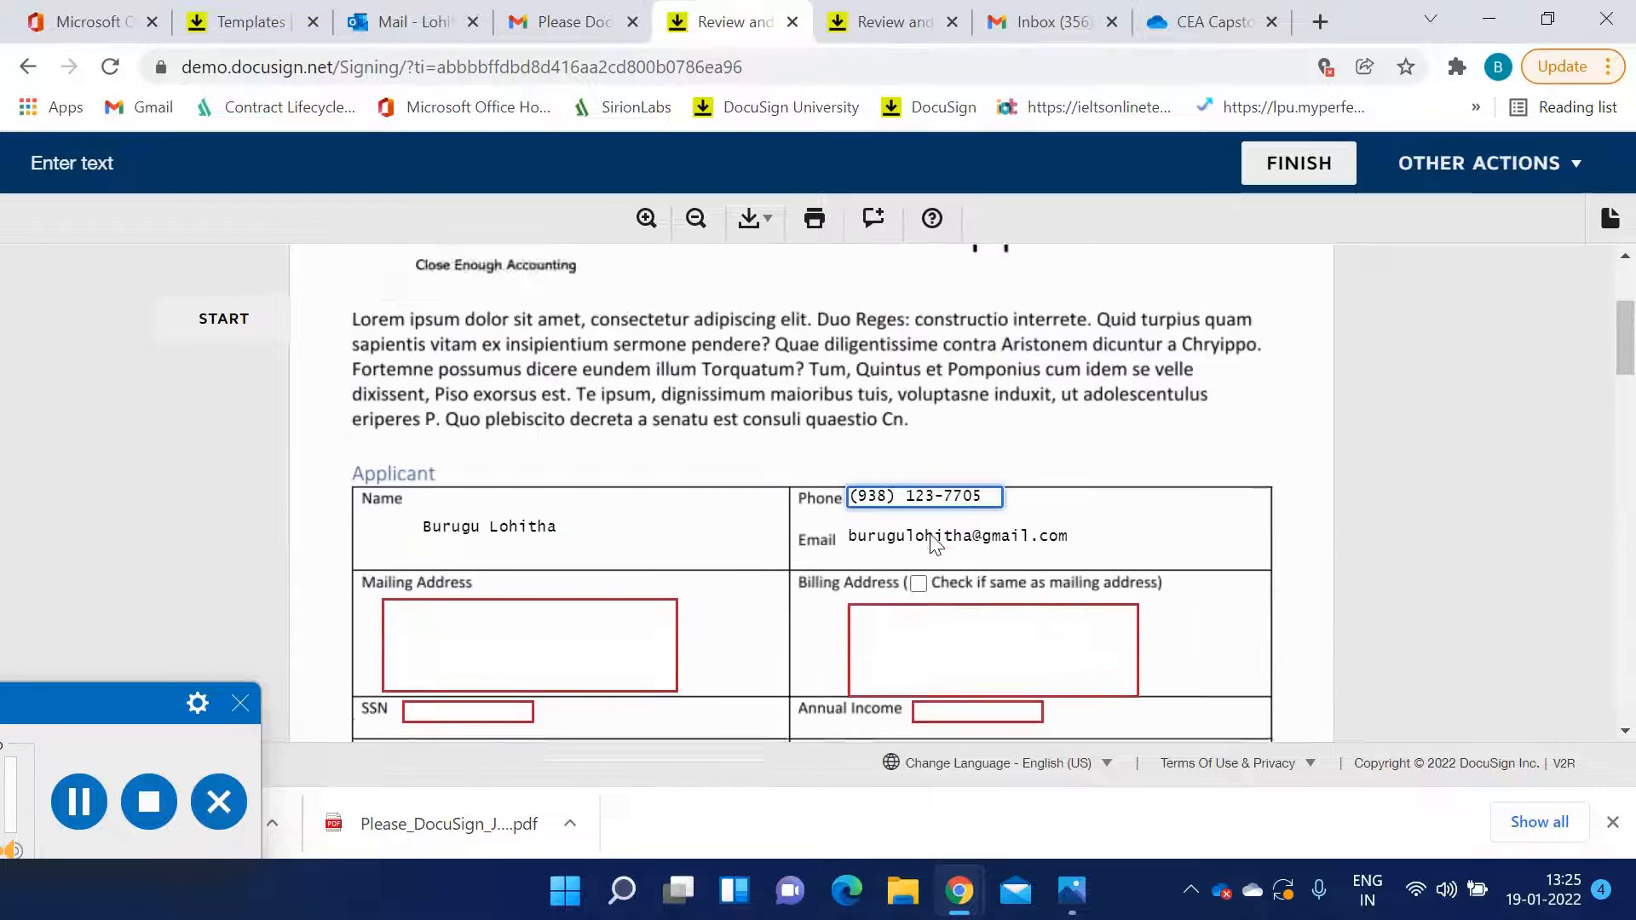
{"action": "scroll", "coordinate": [862, 535], "scroll_direction": "down", "scroll_amount": 3}
{"action": "left_click", "coordinate": [532, 475]}
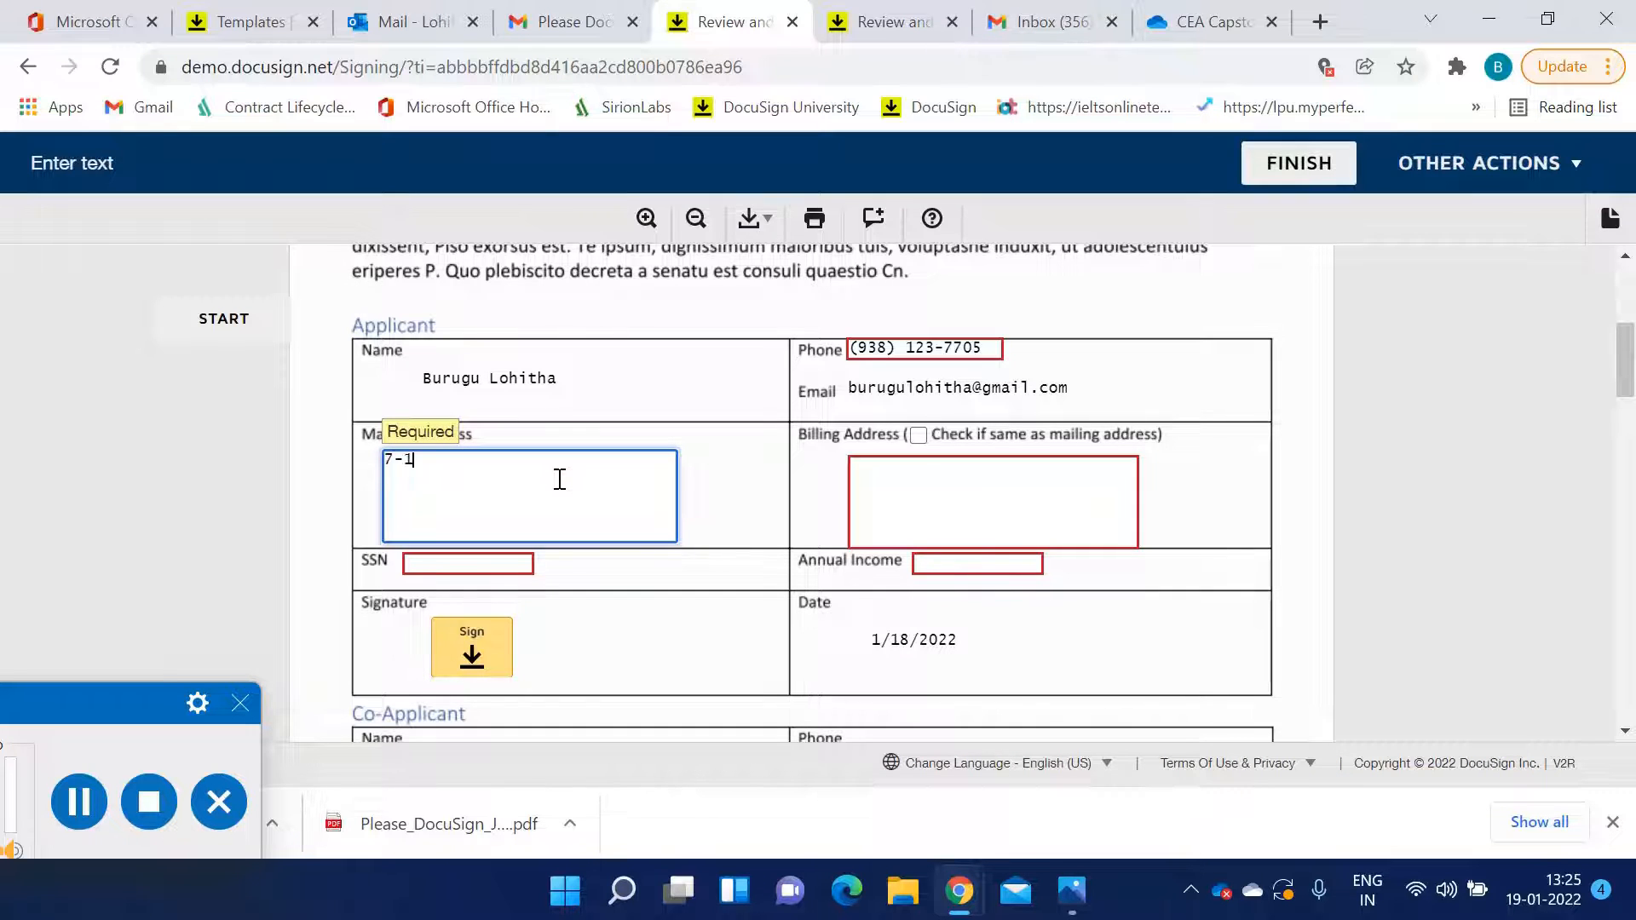
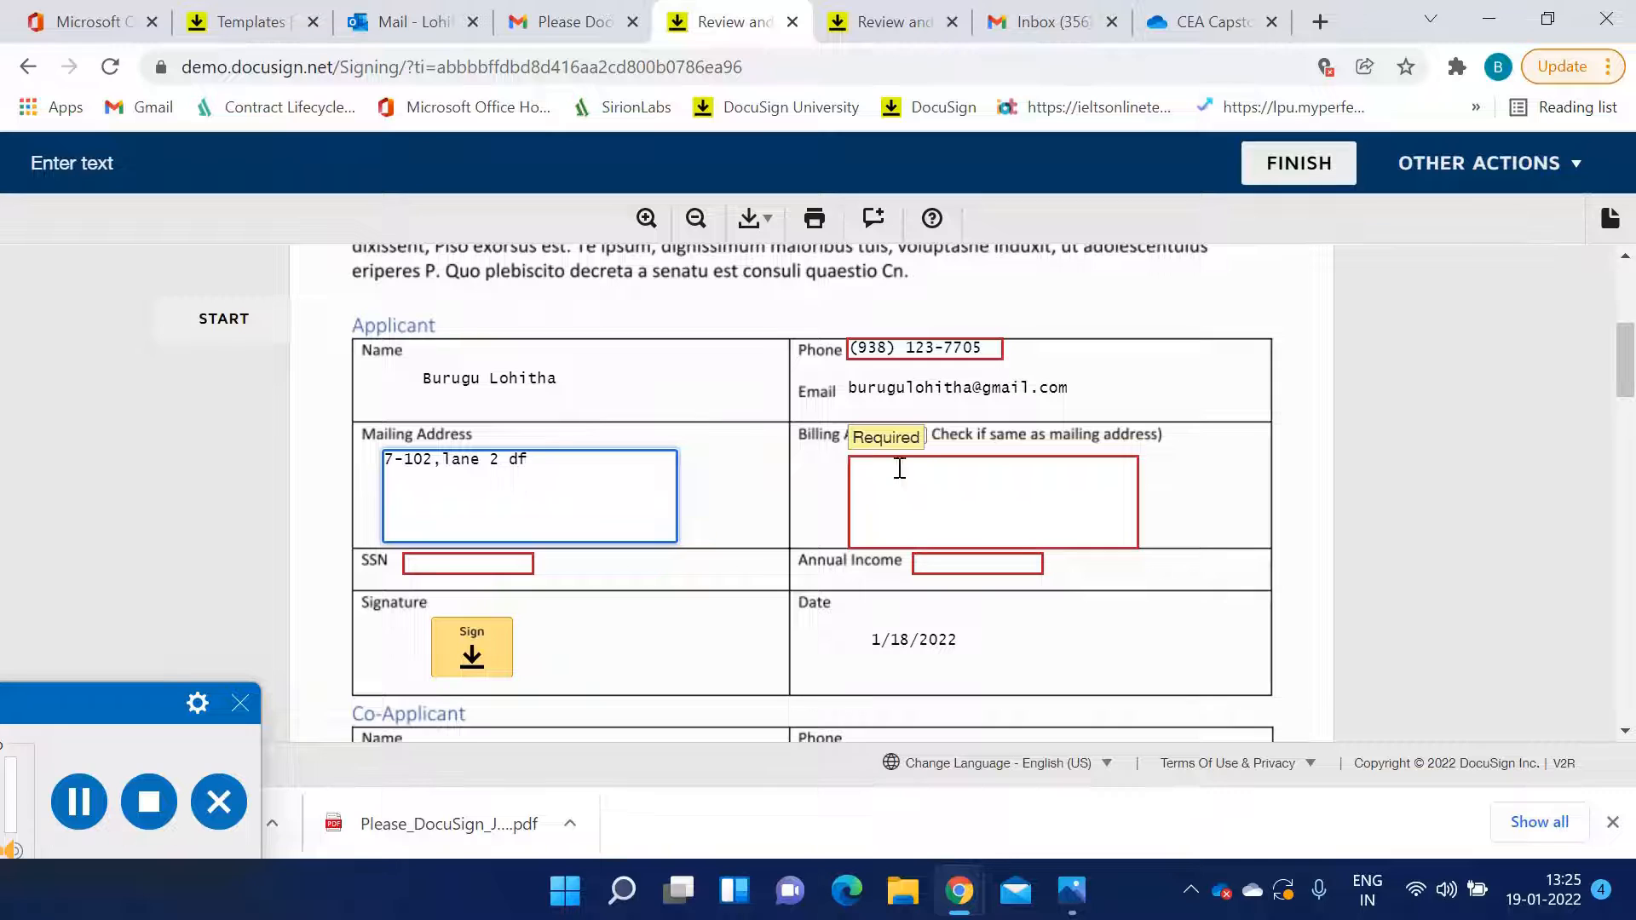
{"action": "left_click", "coordinate": [918, 437]}
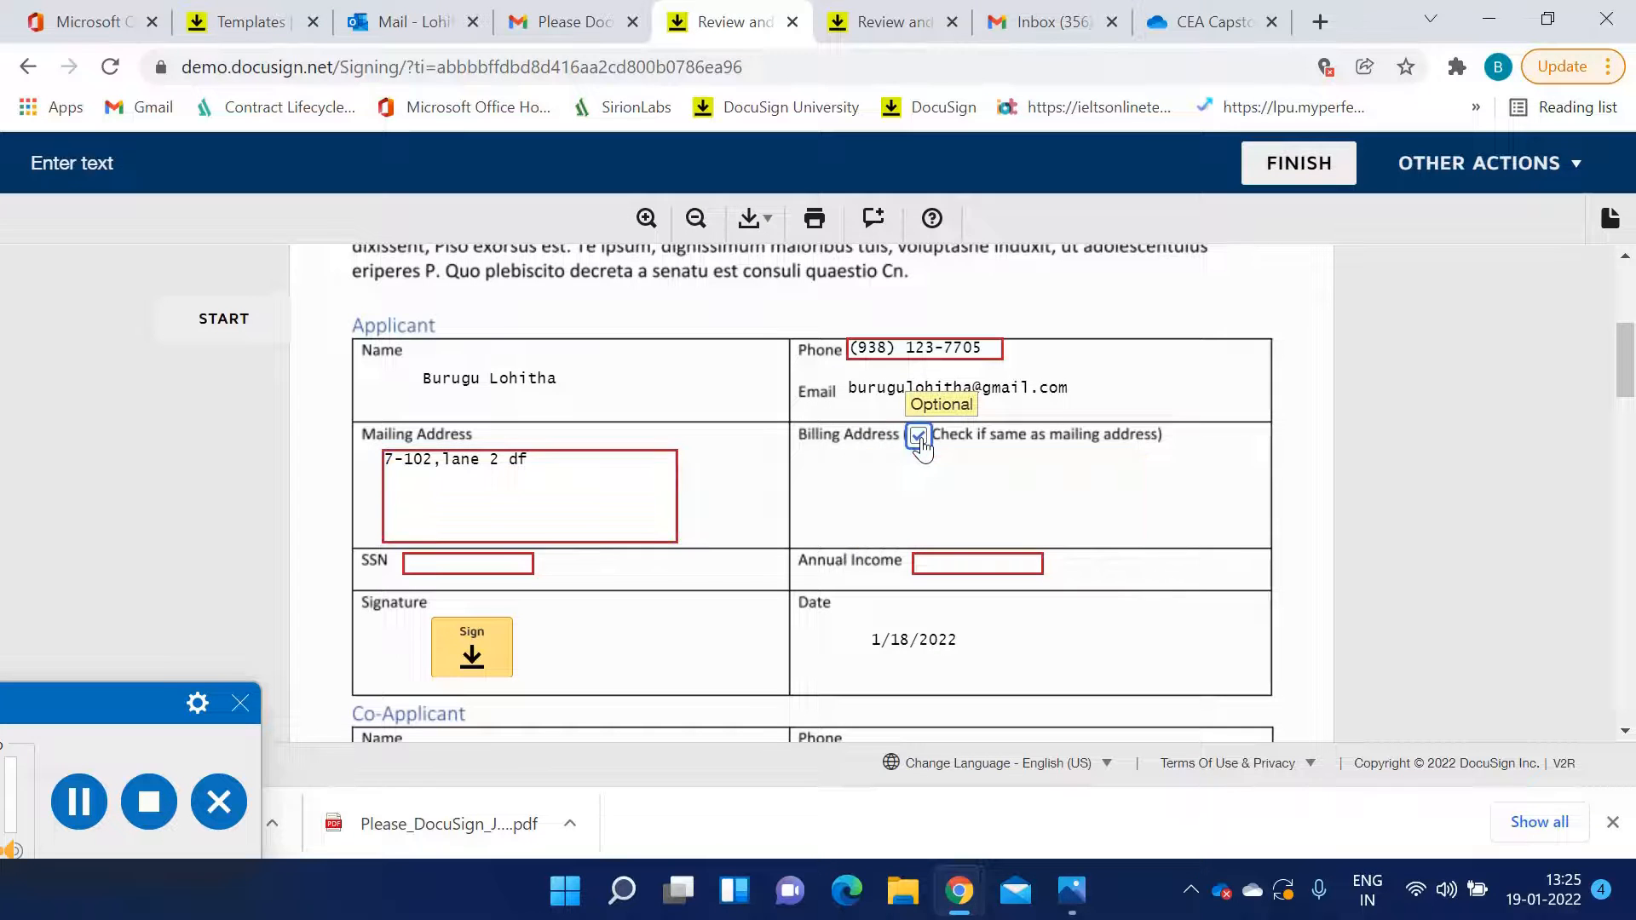
Enter the applicant's social security number in the SSN field
{"action": "scroll", "coordinate": [963, 511], "scroll_direction": "down", "scroll_amount": 2}
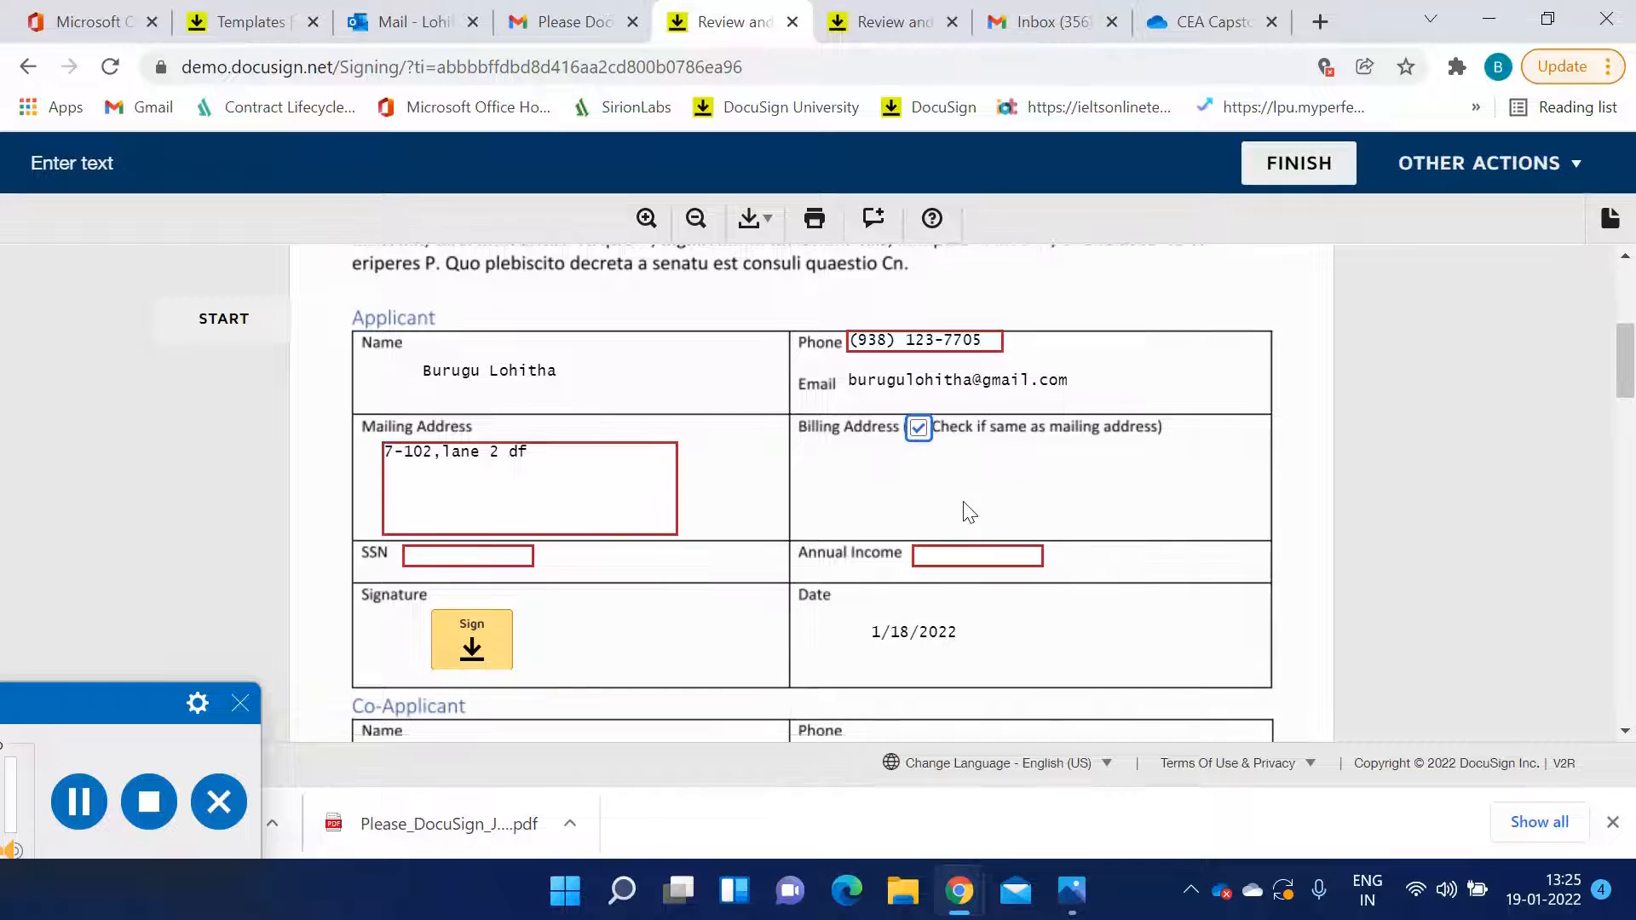
{"action": "left_click", "coordinate": [504, 435]}
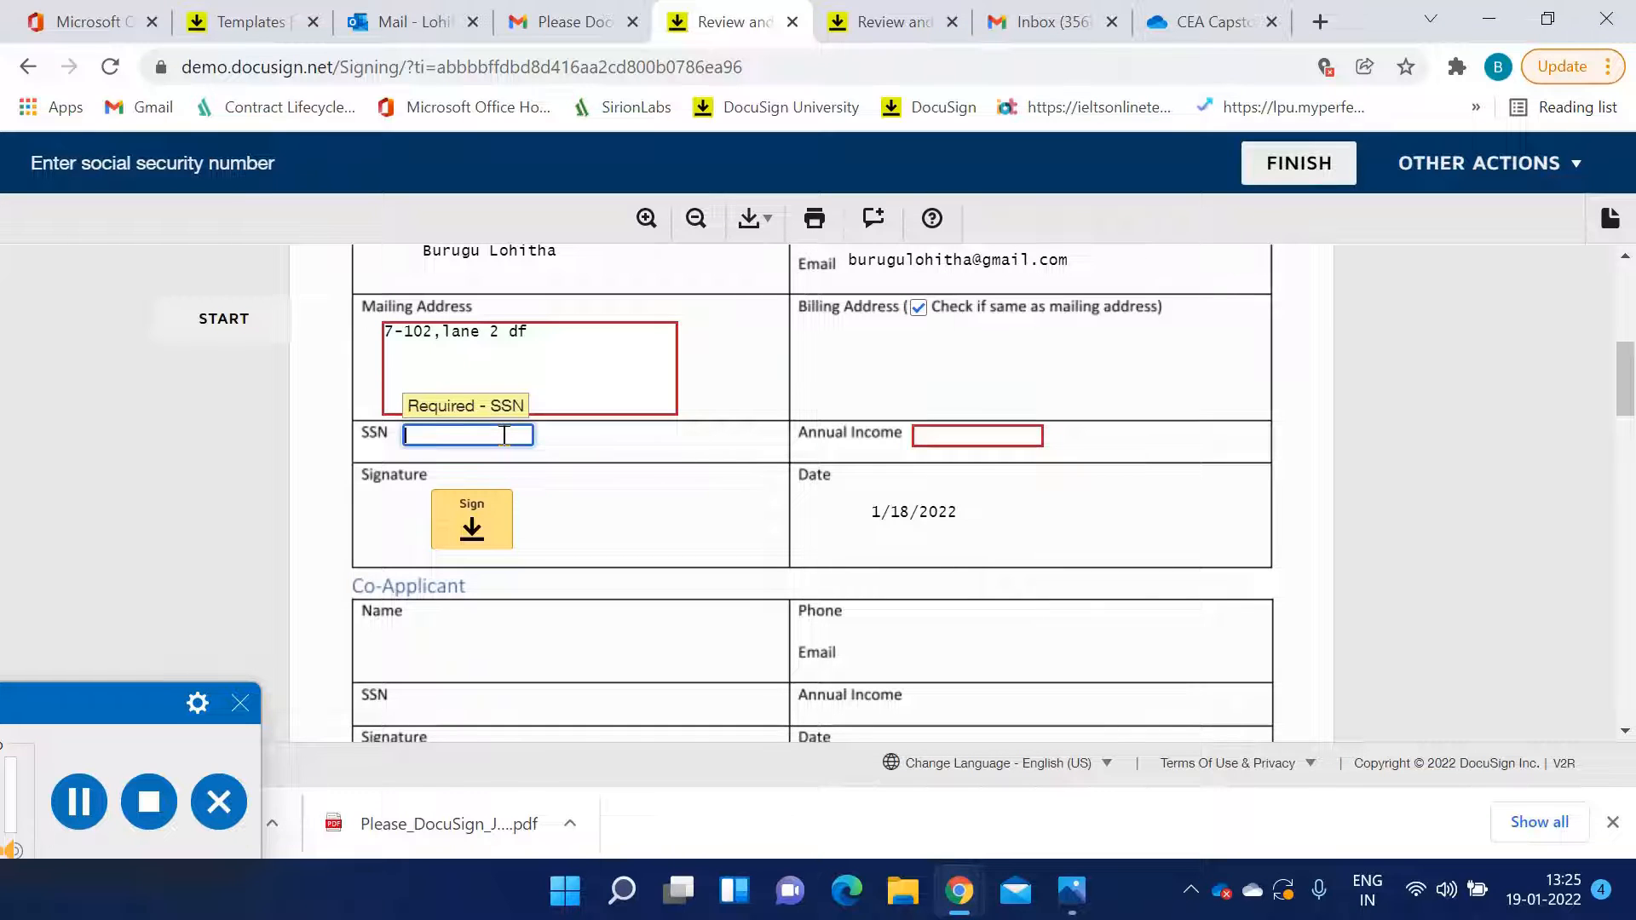
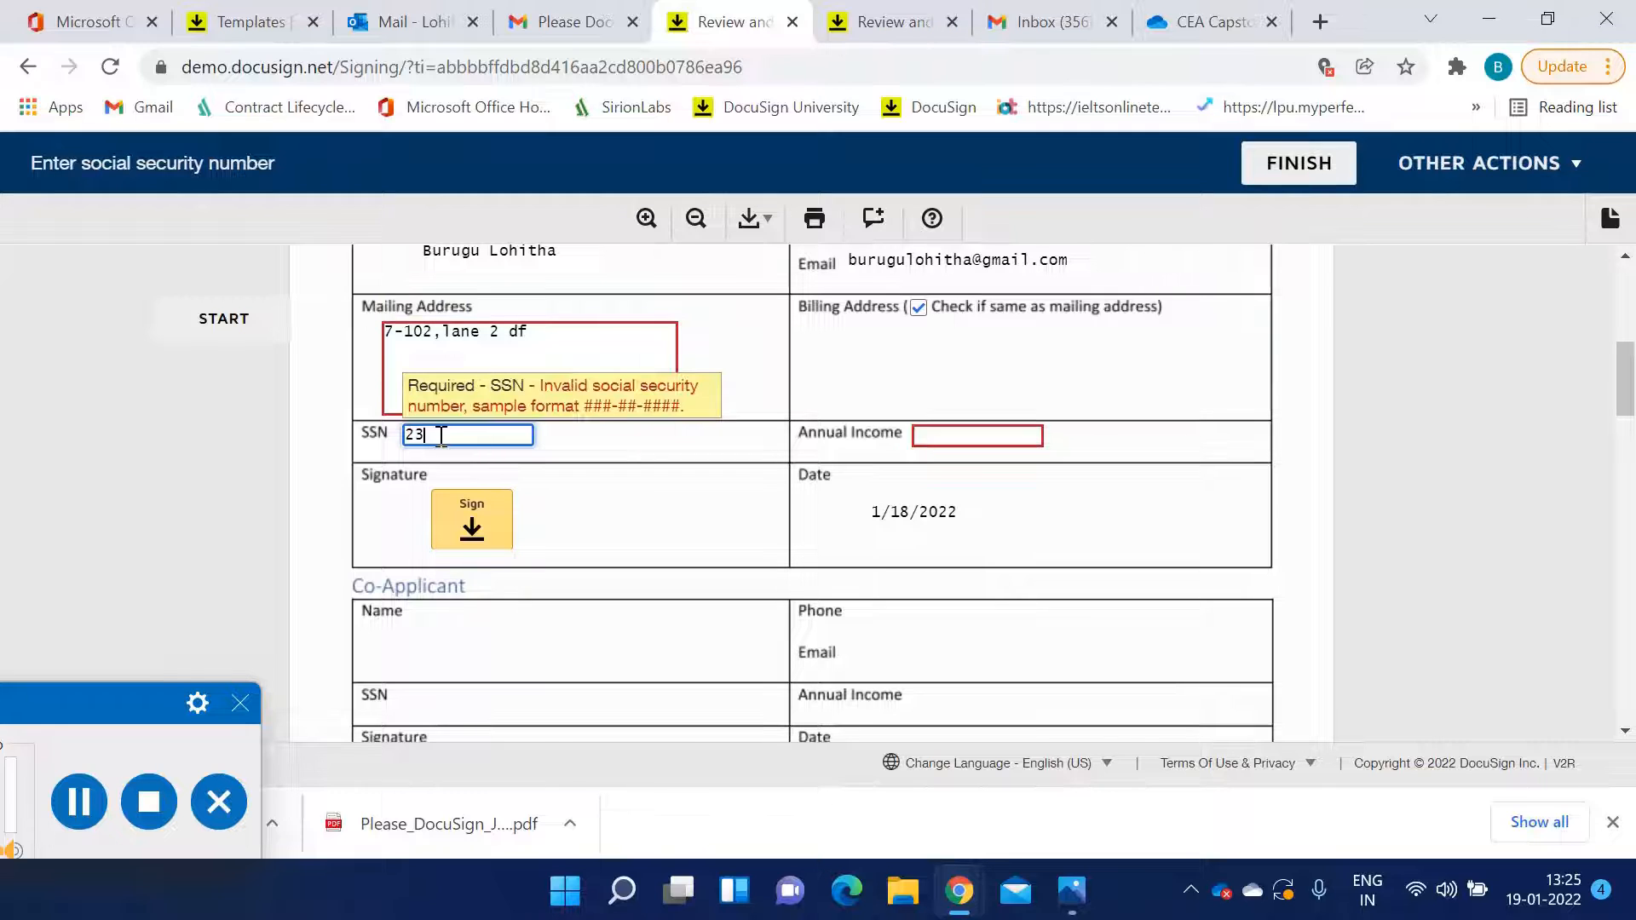
Set the applicant's Annual Income to 400000
{"action": "left_click", "coordinate": [943, 432]}
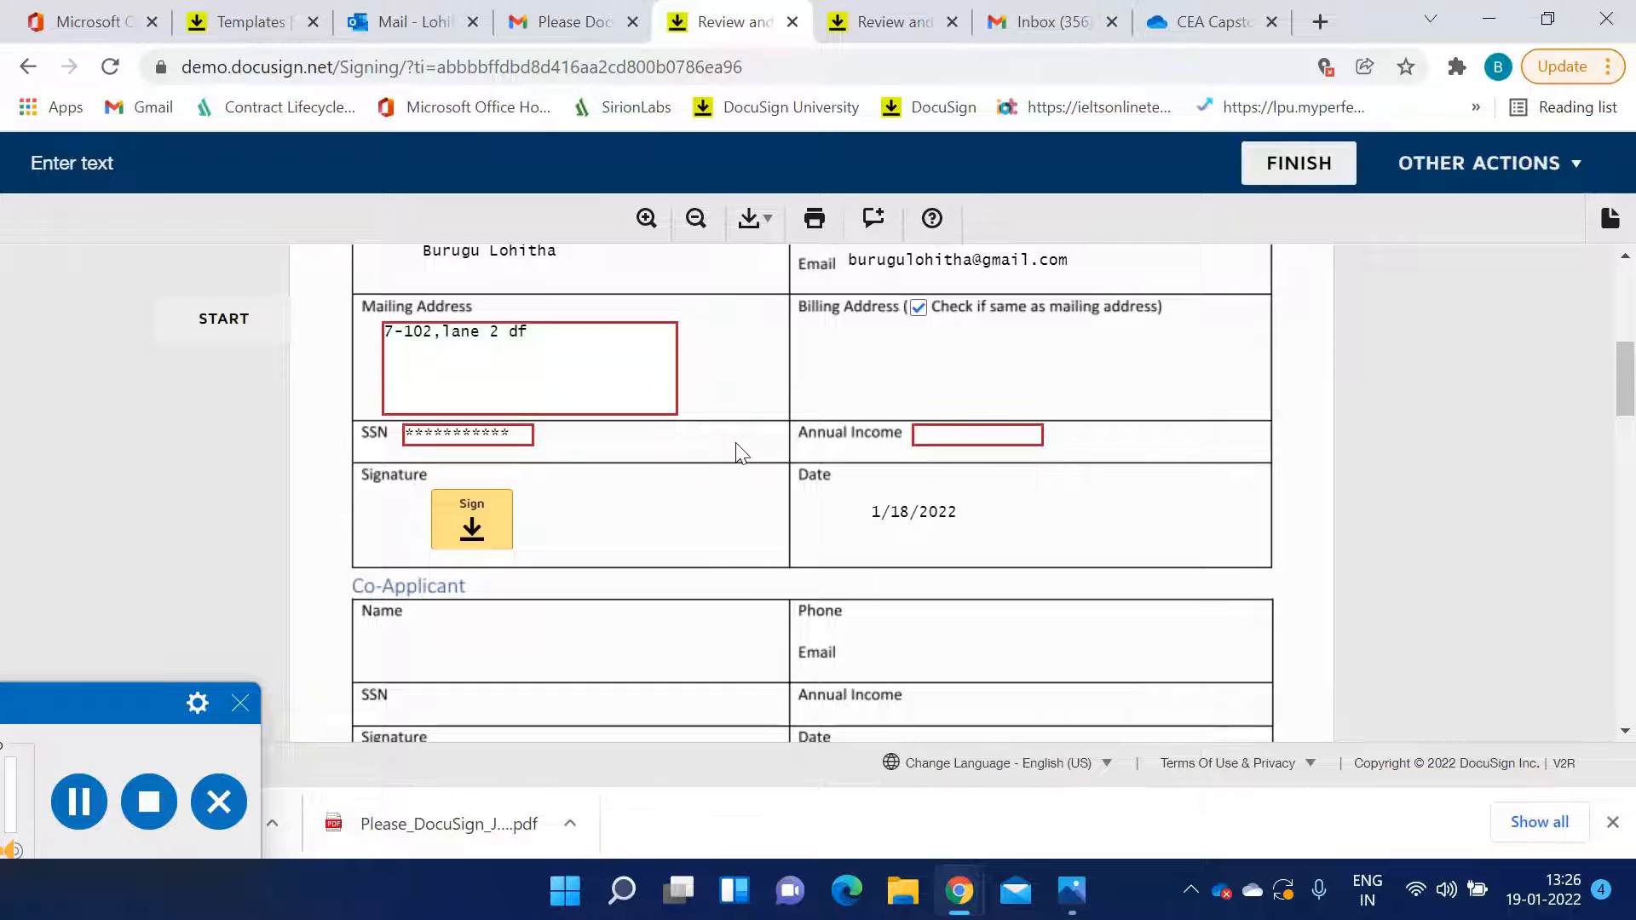
{"action": "left_click", "coordinate": [961, 438]}
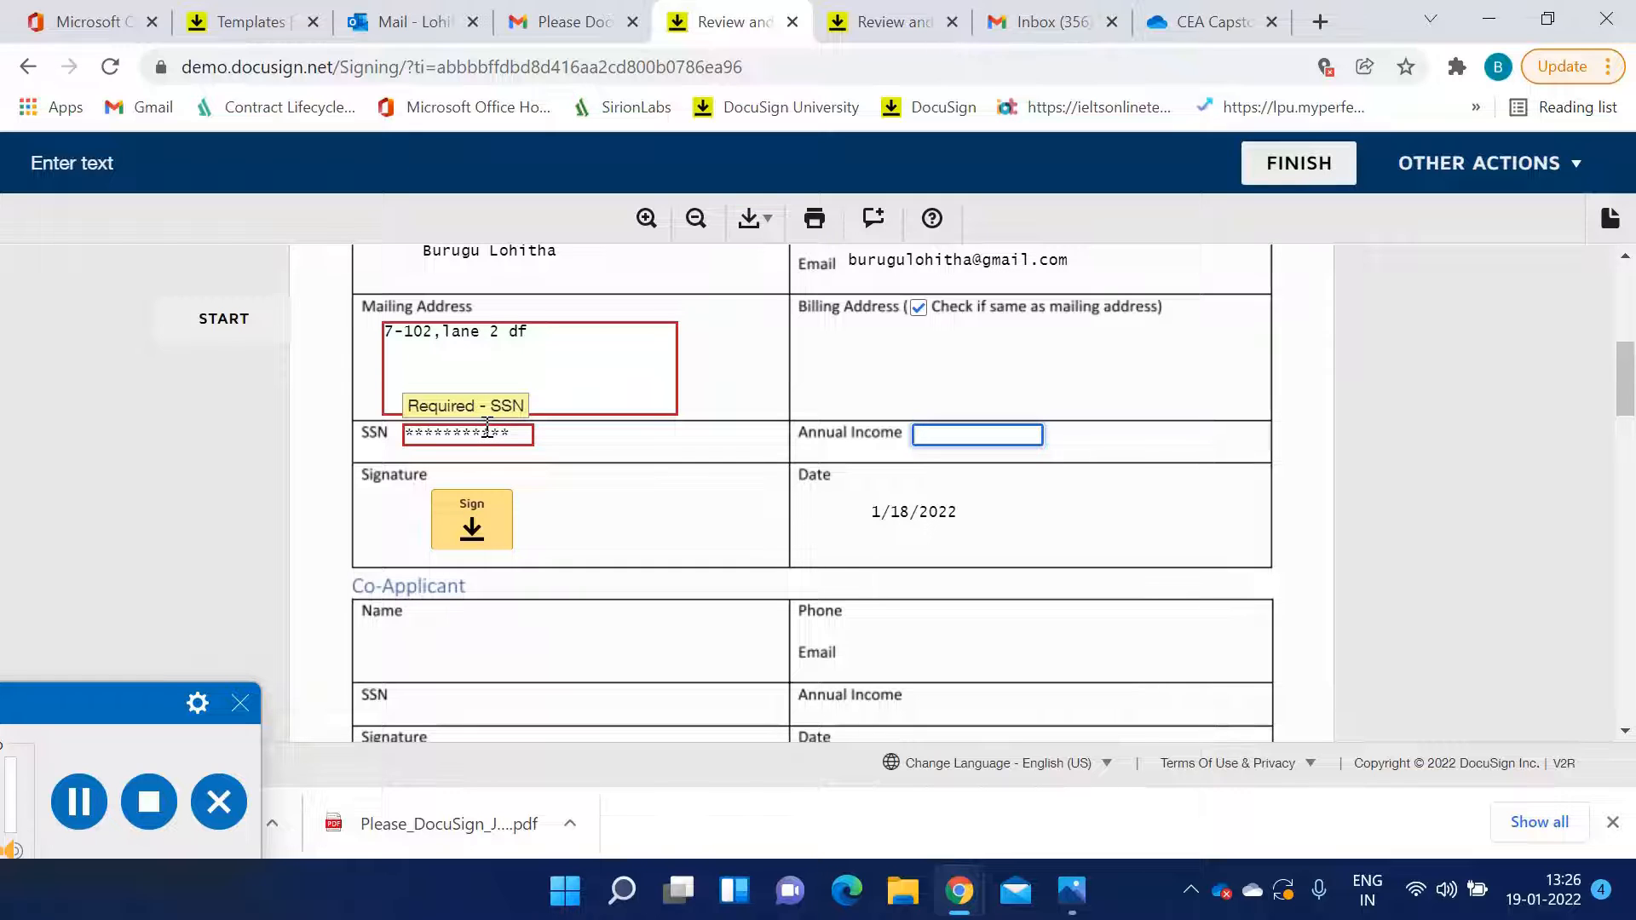
{"action": "scroll", "coordinate": [548, 511], "scroll_direction": "down", "scroll_amount": 10}
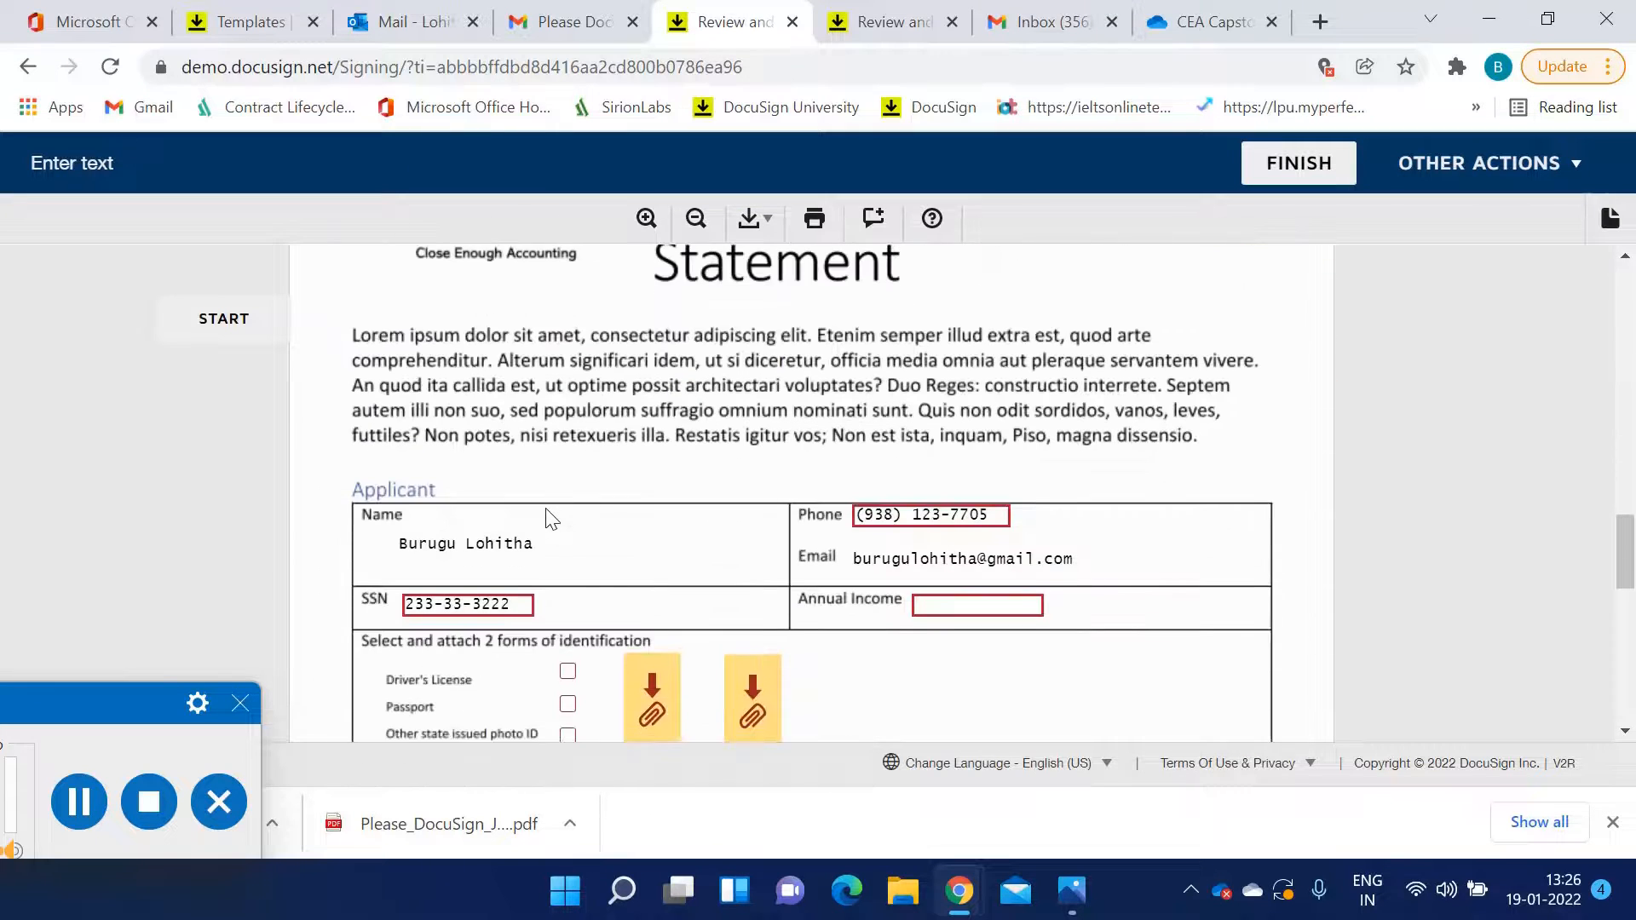
{"action": "scroll", "coordinate": [549, 517], "scroll_direction": "down", "scroll_amount": 2}
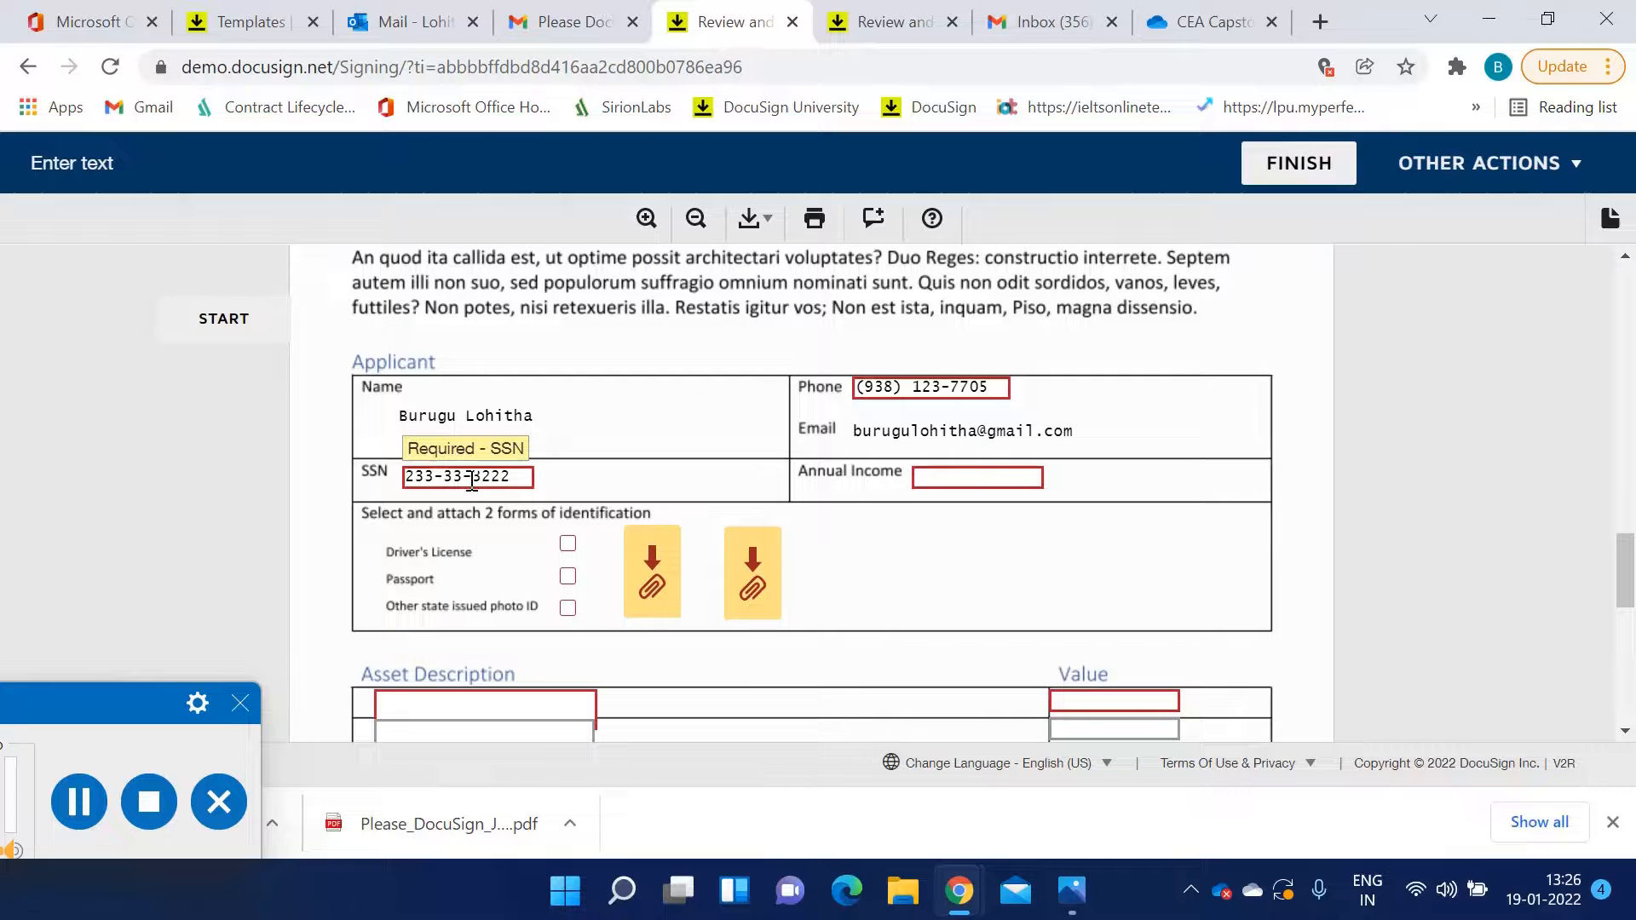
{"action": "scroll", "coordinate": [476, 482], "scroll_direction": "up", "scroll_amount": 12}
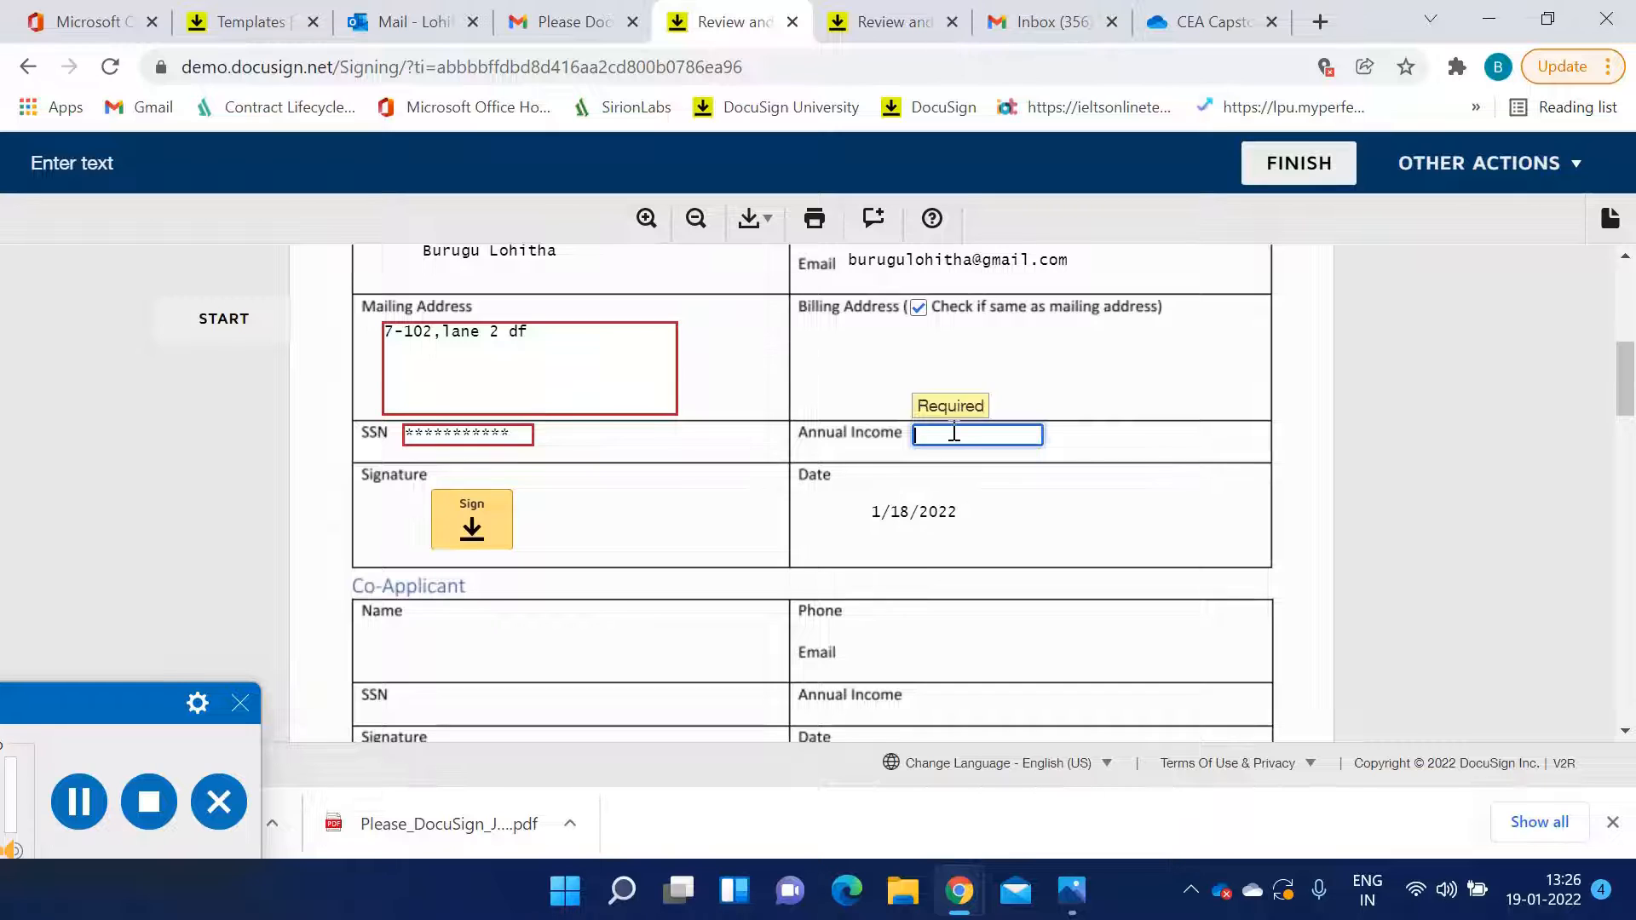
{"action": "type", "text": "400000"}
Sign the applicant's signature field, choosing a different signature style before adopting and signing
{"action": "left_click", "coordinate": [470, 521]}
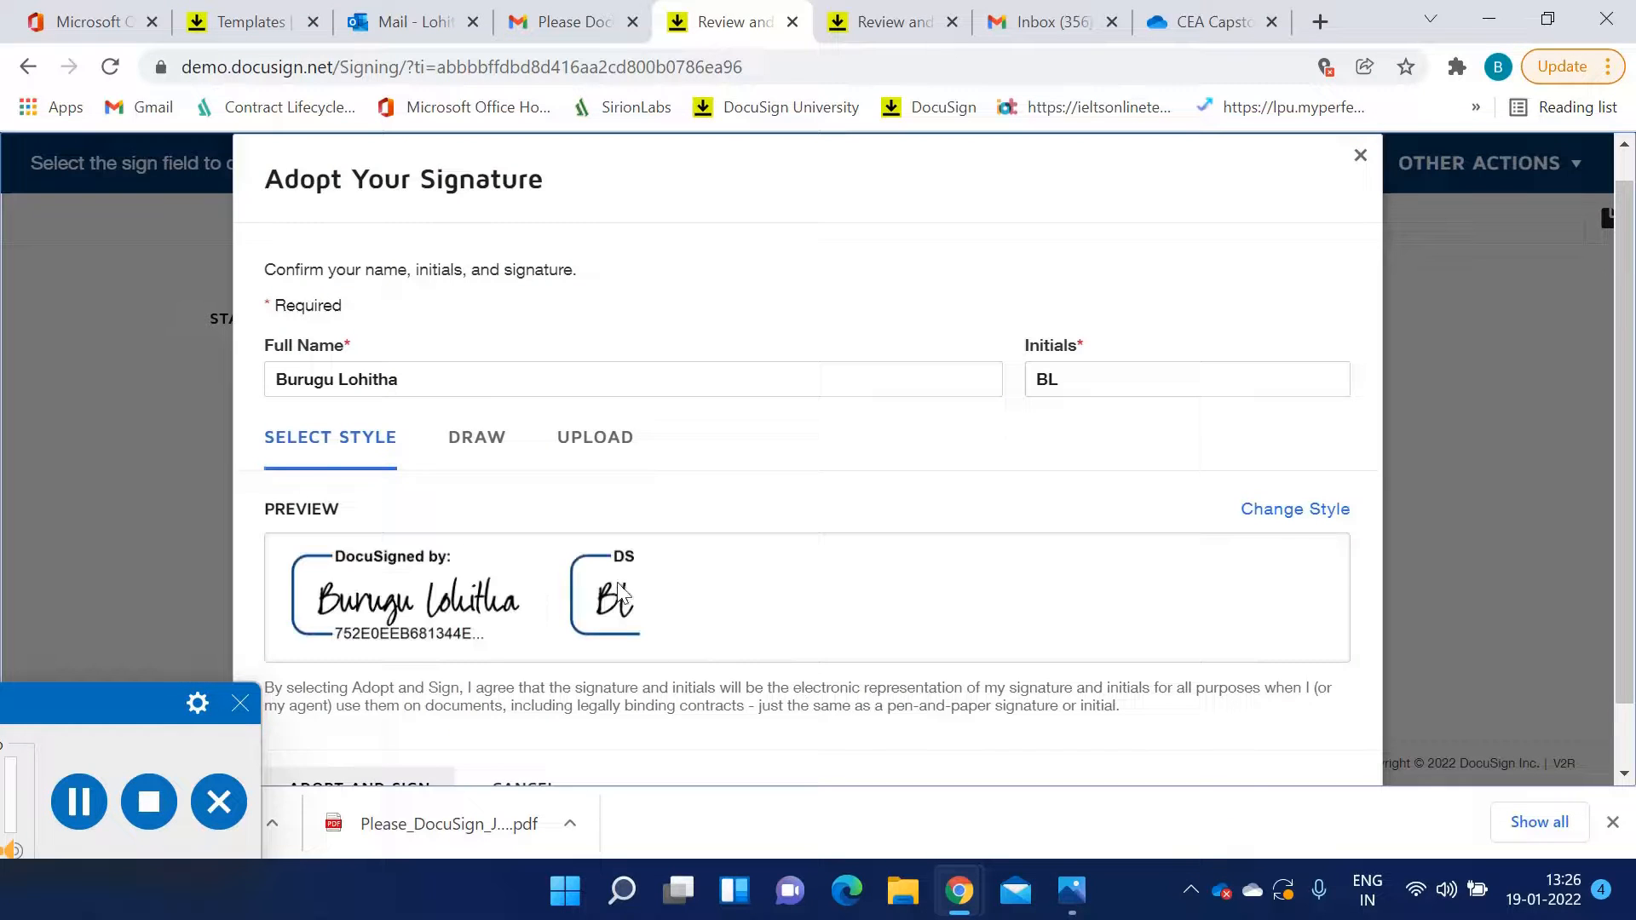
{"action": "left_click", "coordinate": [1320, 511]}
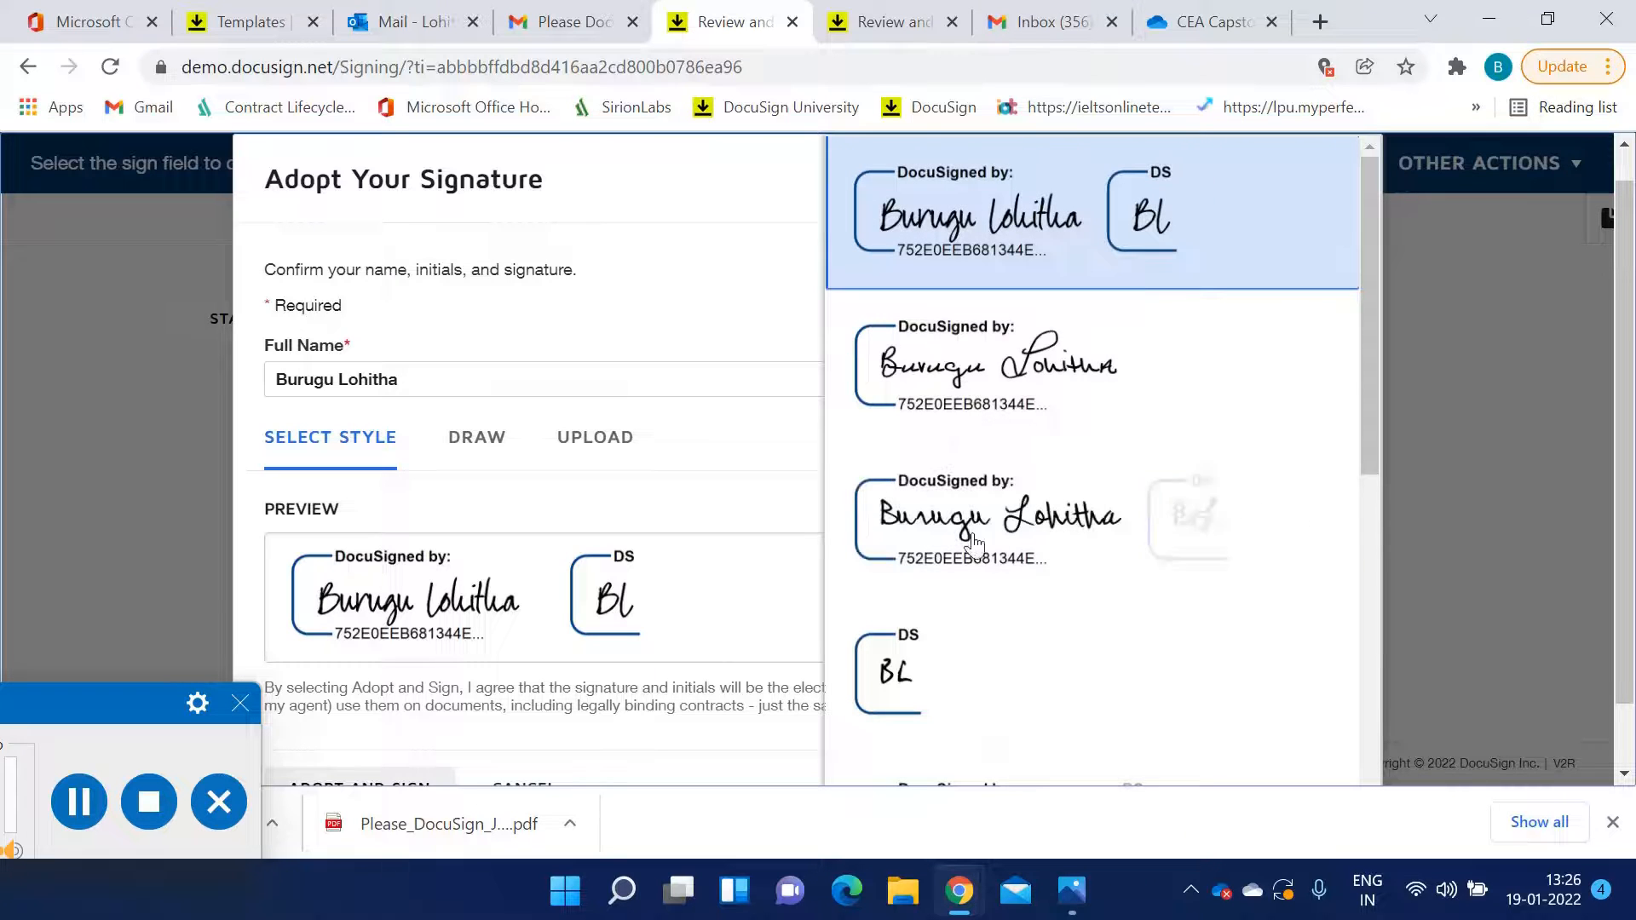
{"action": "scroll", "coordinate": [1055, 555], "scroll_direction": "down", "scroll_amount": 5}
{"action": "scroll", "coordinate": [965, 493], "scroll_direction": "down", "scroll_amount": 3}
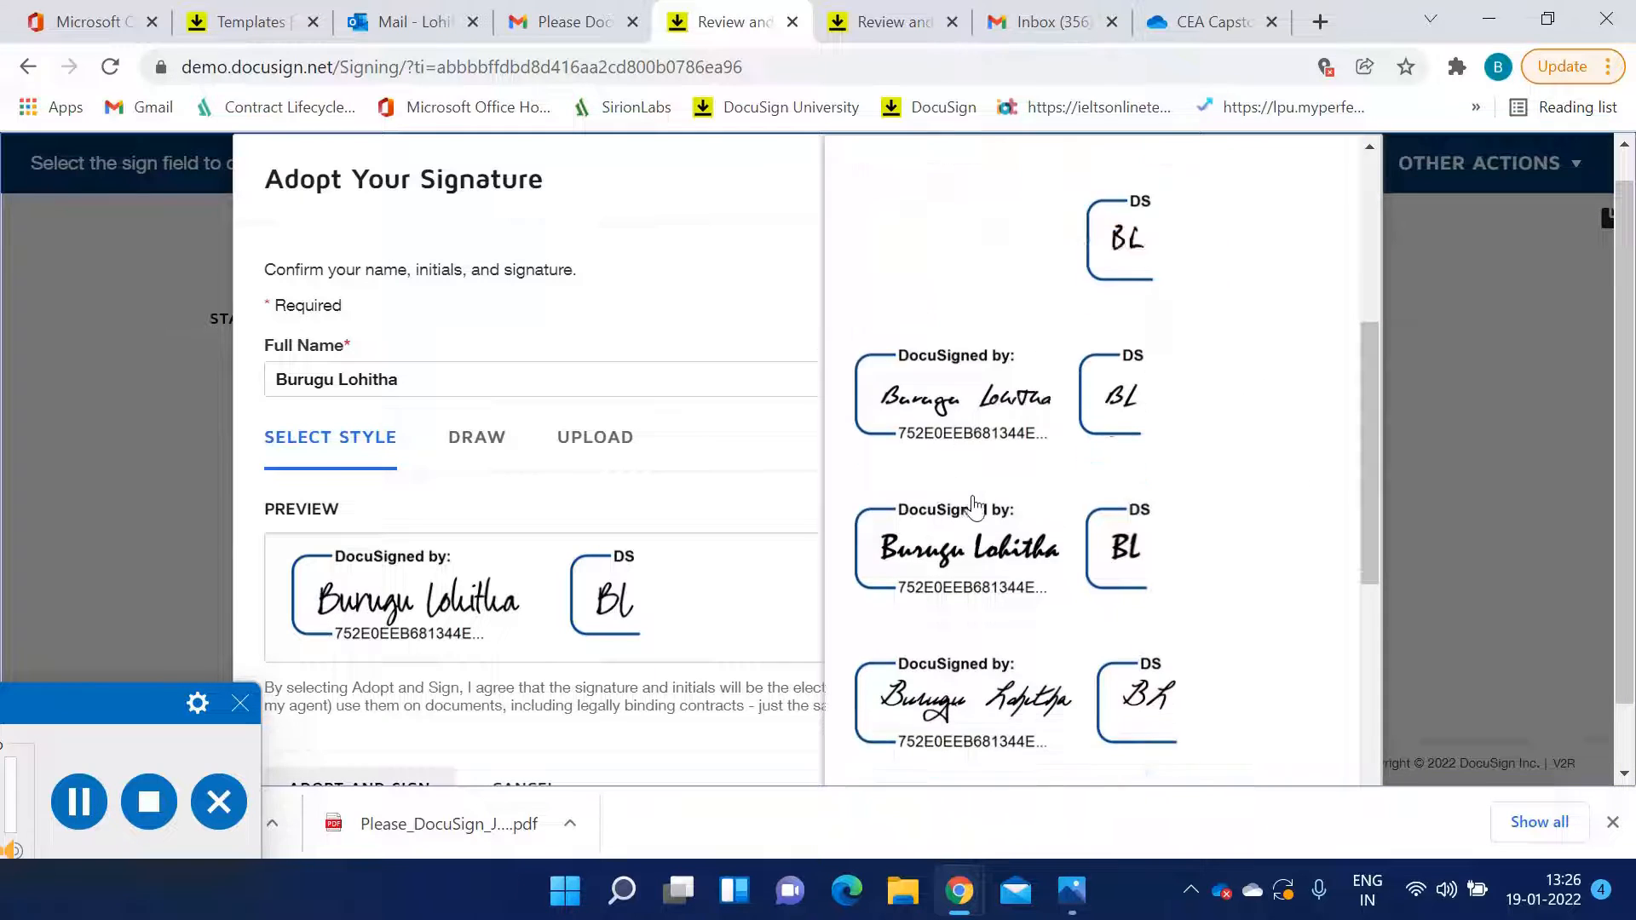
{"action": "left_click", "coordinate": [997, 515]}
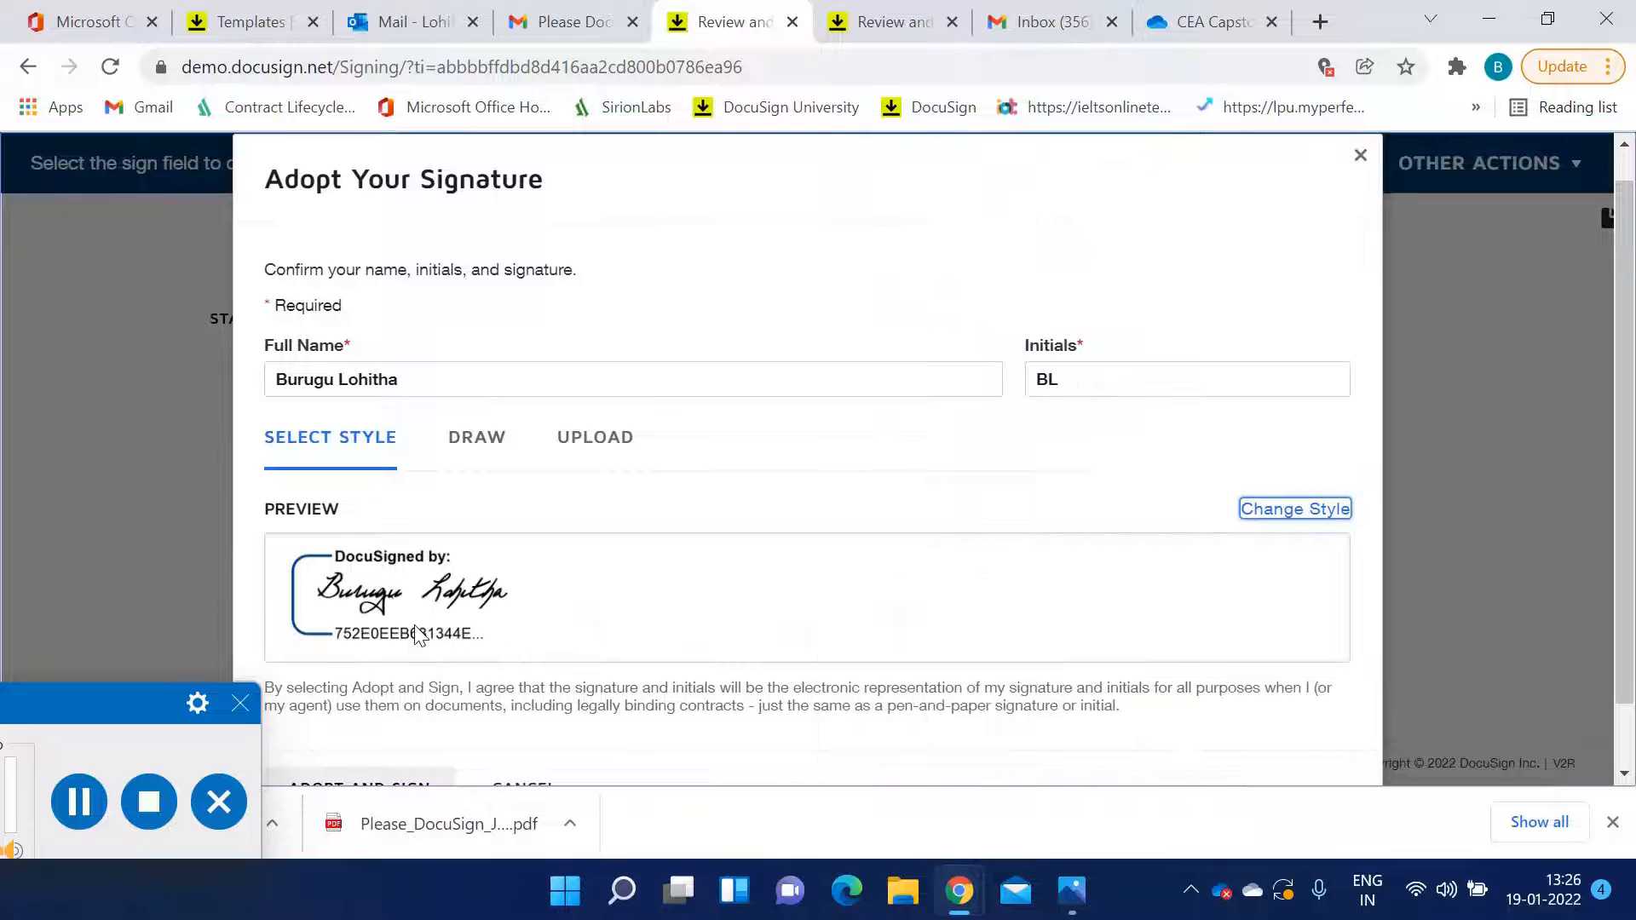
{"action": "left_click", "coordinate": [511, 460]}
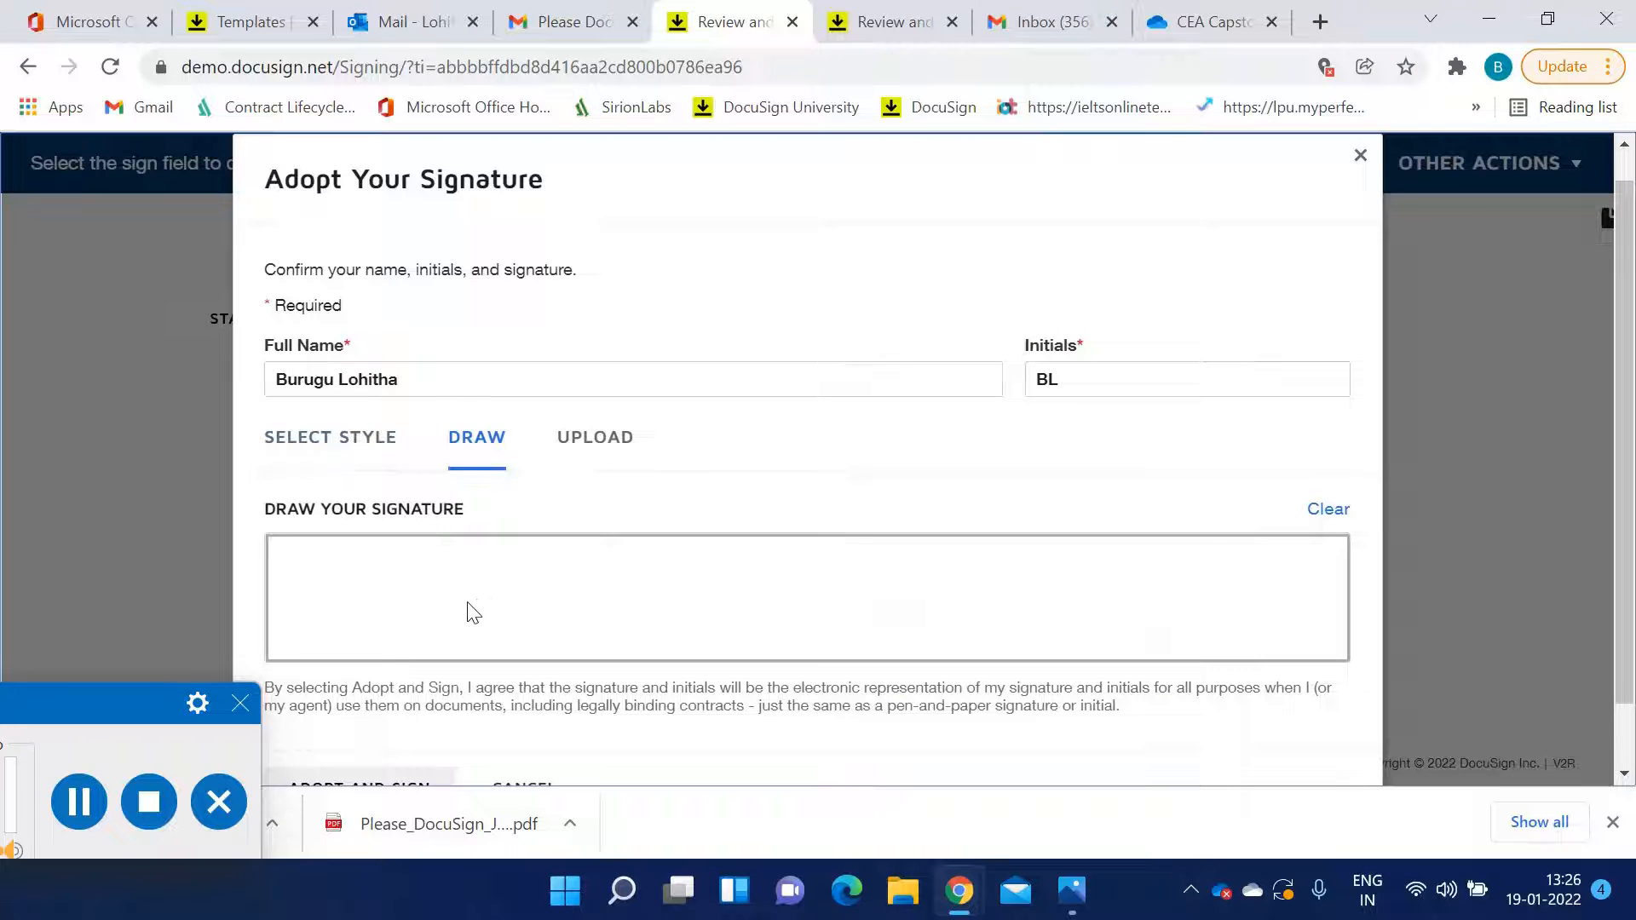
{"action": "left_click", "coordinate": [359, 443]}
{"action": "scroll", "coordinate": [724, 603], "scroll_direction": "down", "scroll_amount": 2}
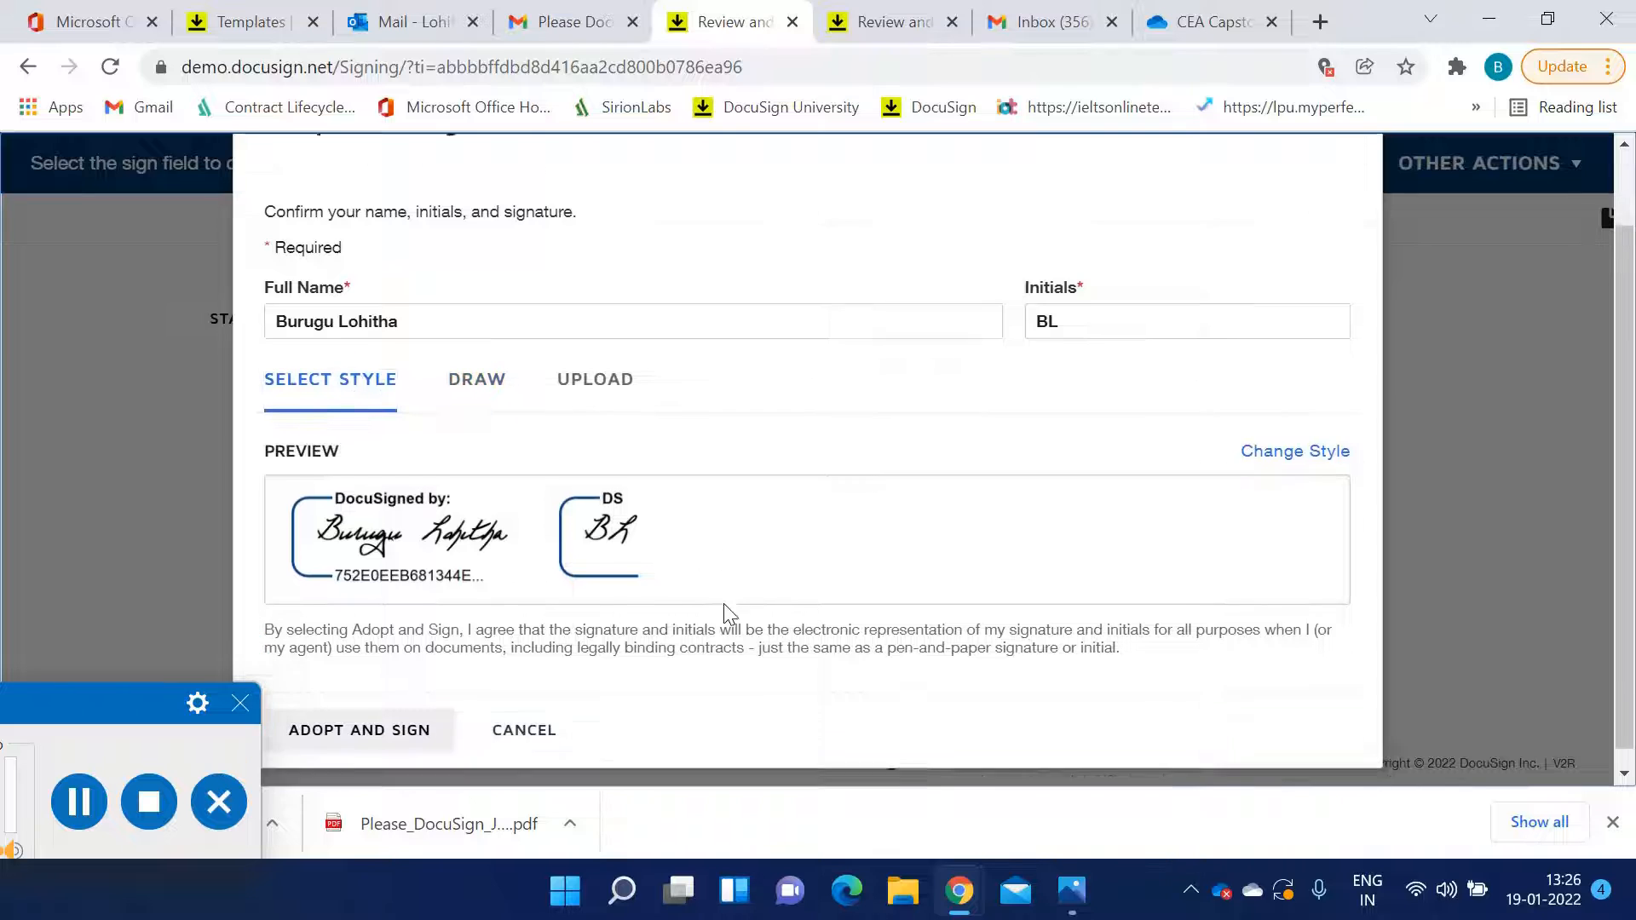
{"action": "left_click", "coordinate": [342, 735]}
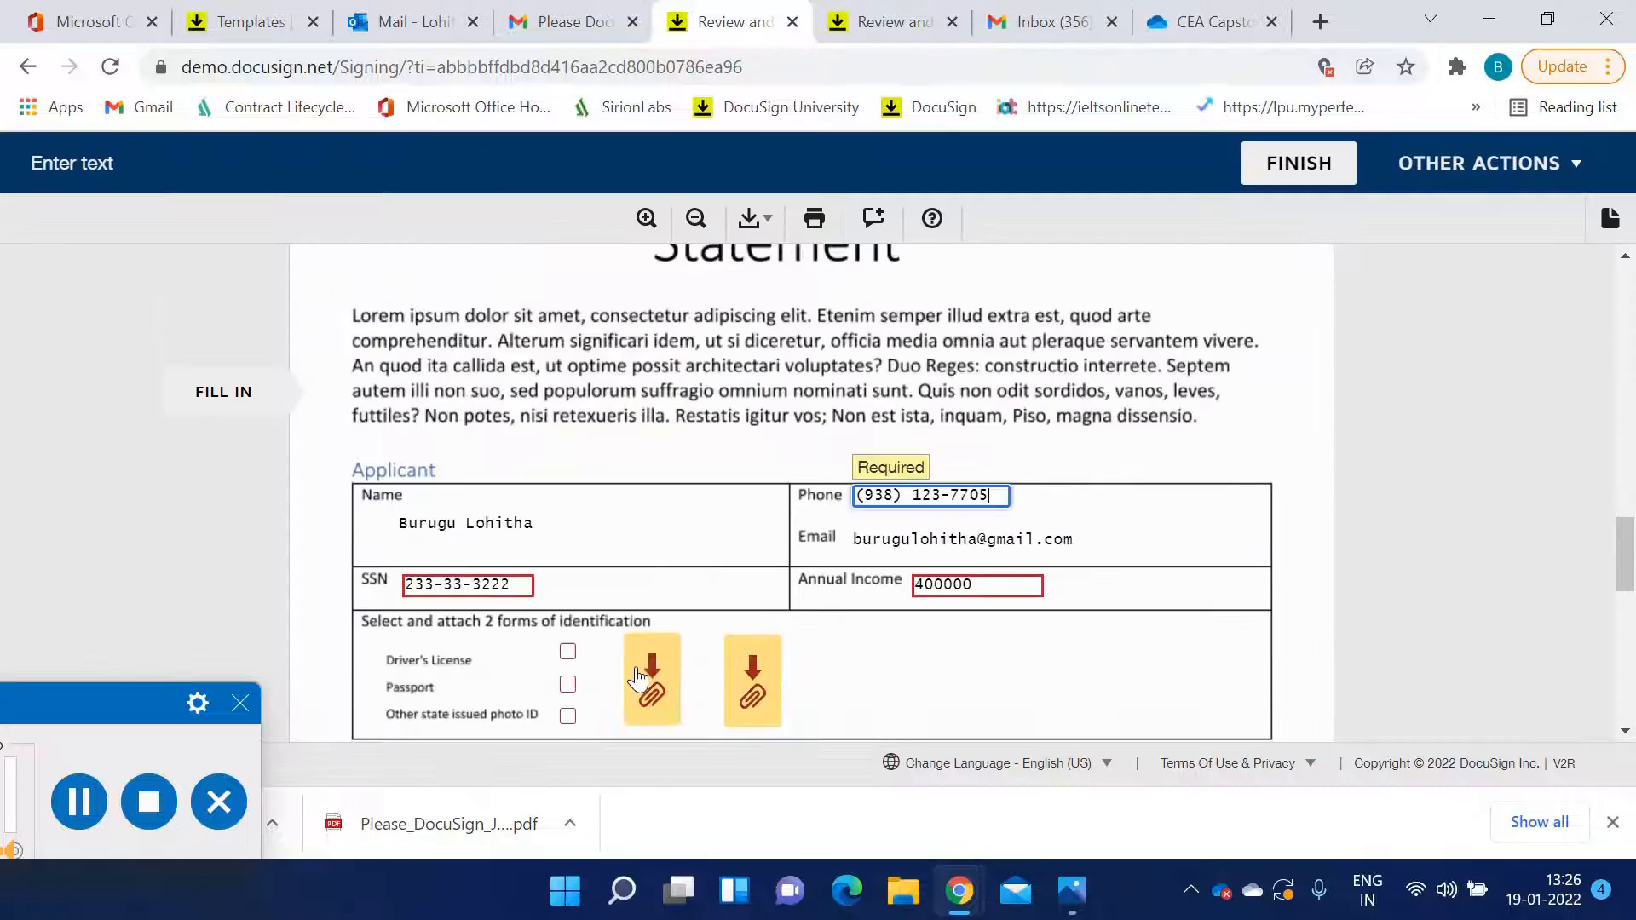
Check Driver's License and Other state issued photo ID as the two forms of identification
{"action": "scroll", "coordinate": [888, 631], "scroll_direction": "up", "scroll_amount": 8}
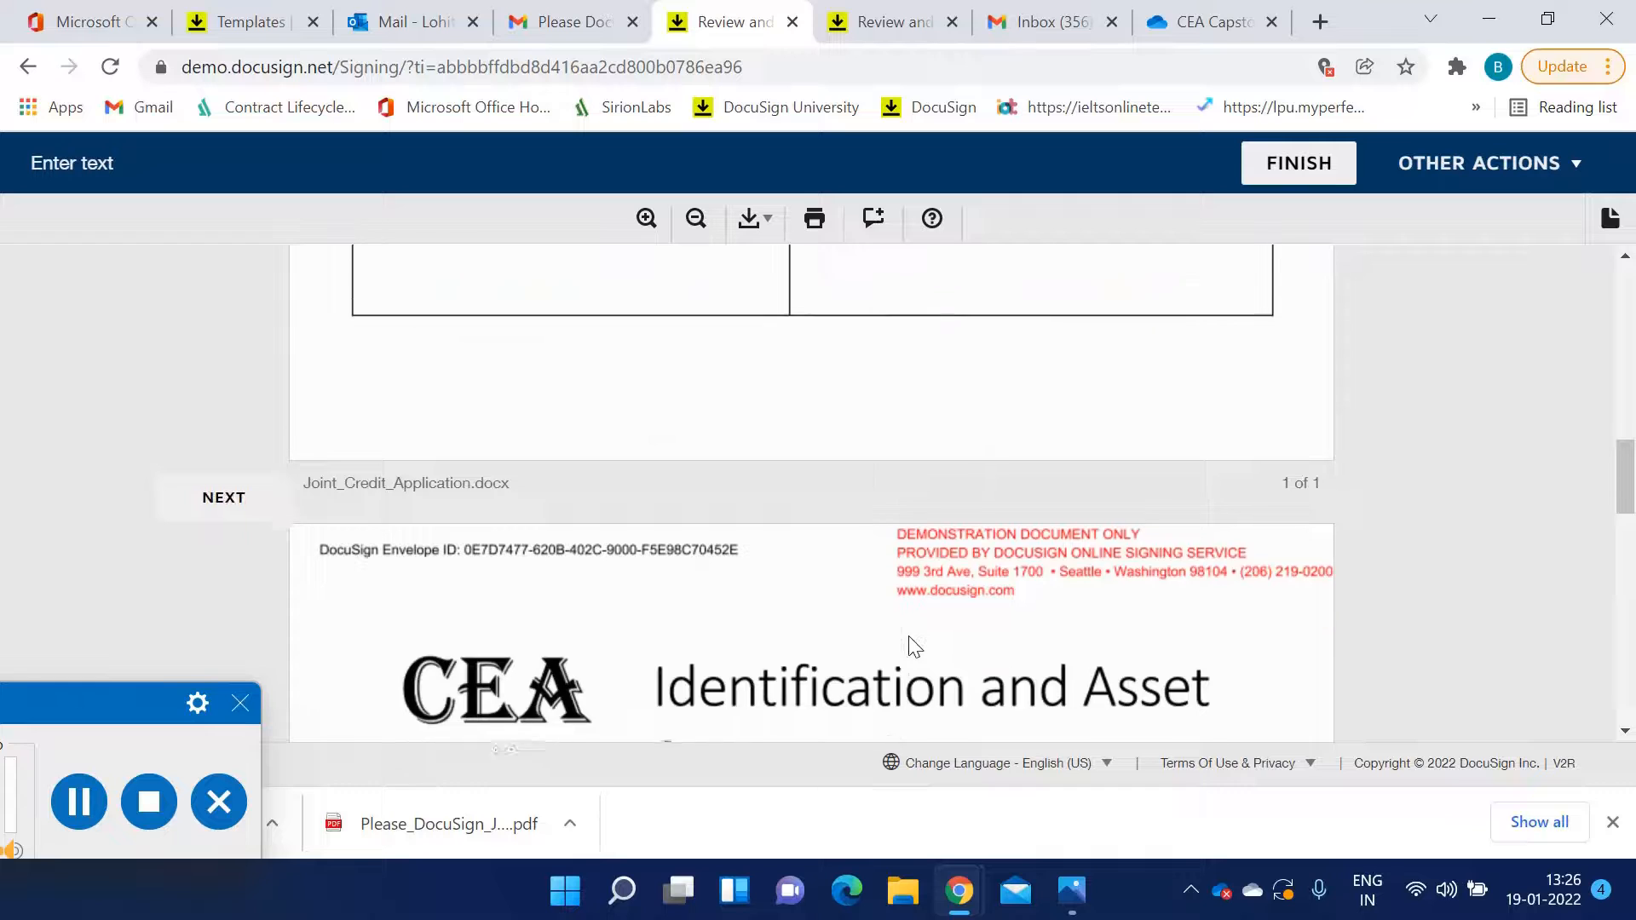
{"action": "scroll", "coordinate": [886, 639], "scroll_direction": "down", "scroll_amount": 2}
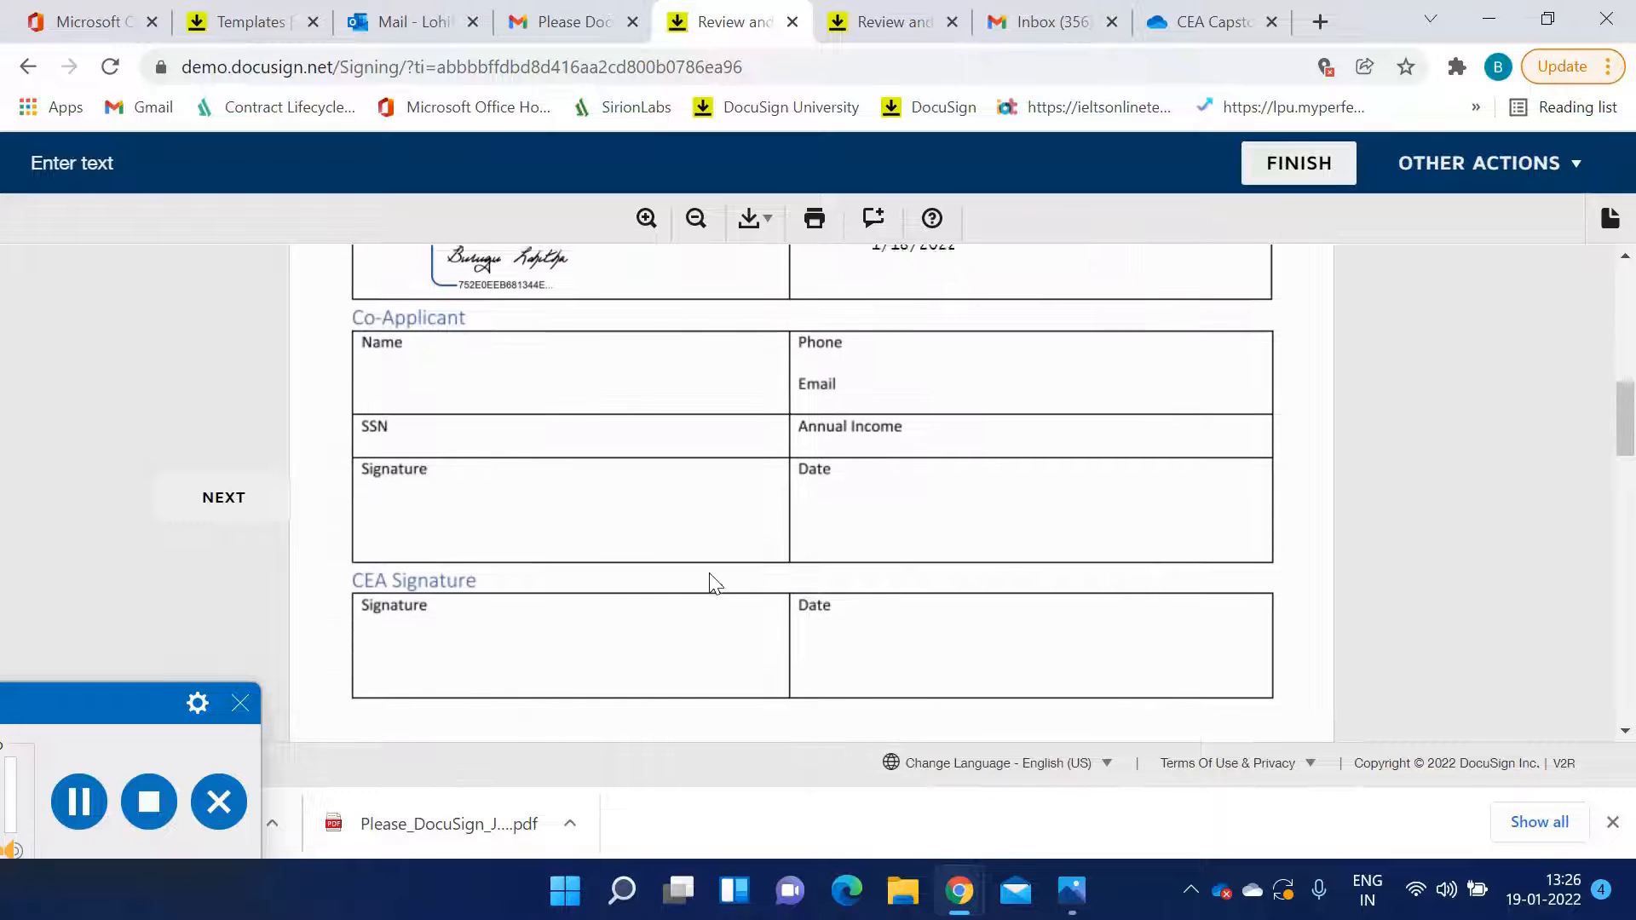
{"action": "scroll", "coordinate": [630, 528], "scroll_direction": "up", "scroll_amount": 4}
{"action": "scroll", "coordinate": [762, 577], "scroll_direction": "down", "scroll_amount": 10}
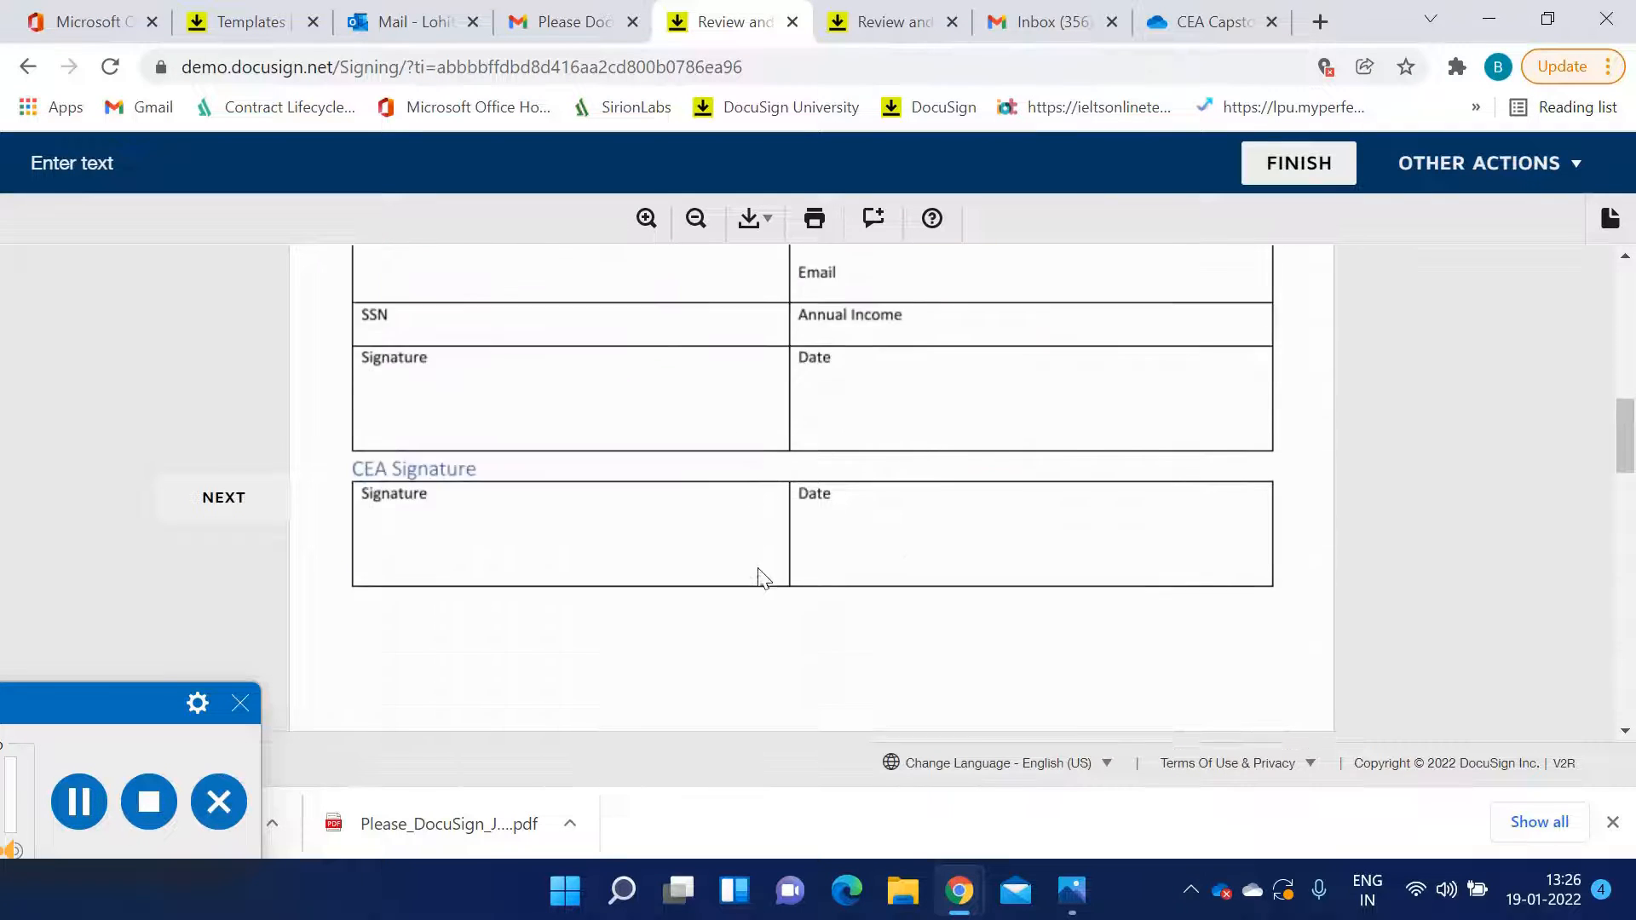
{"action": "scroll", "coordinate": [758, 571], "scroll_direction": "down", "scroll_amount": 5}
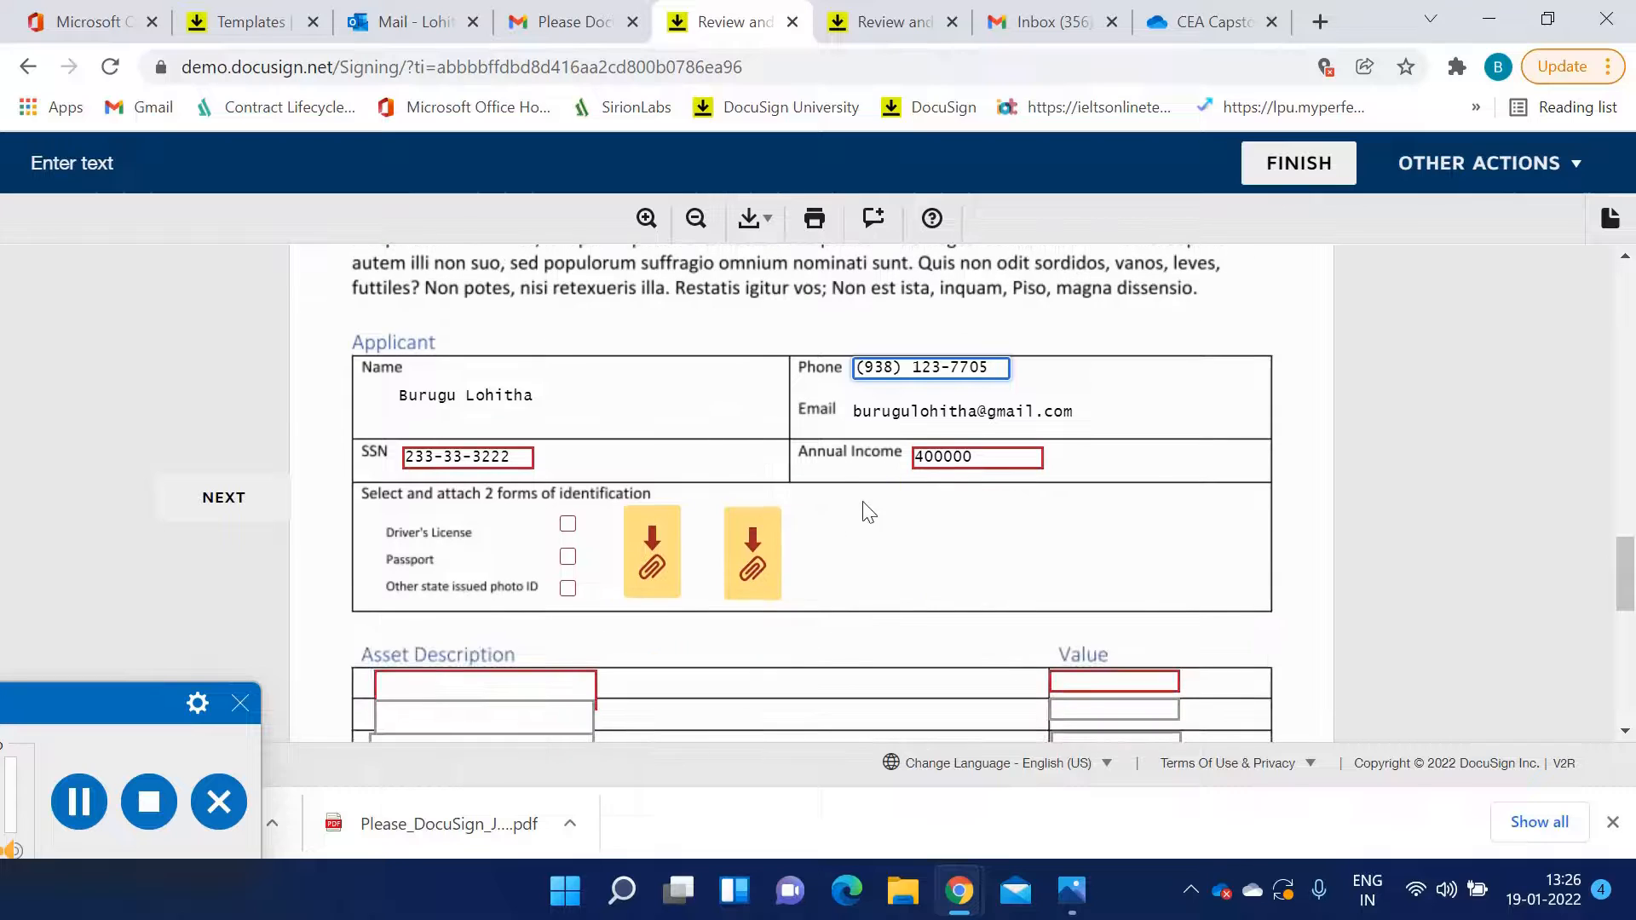
{"action": "left_click", "coordinate": [568, 525]}
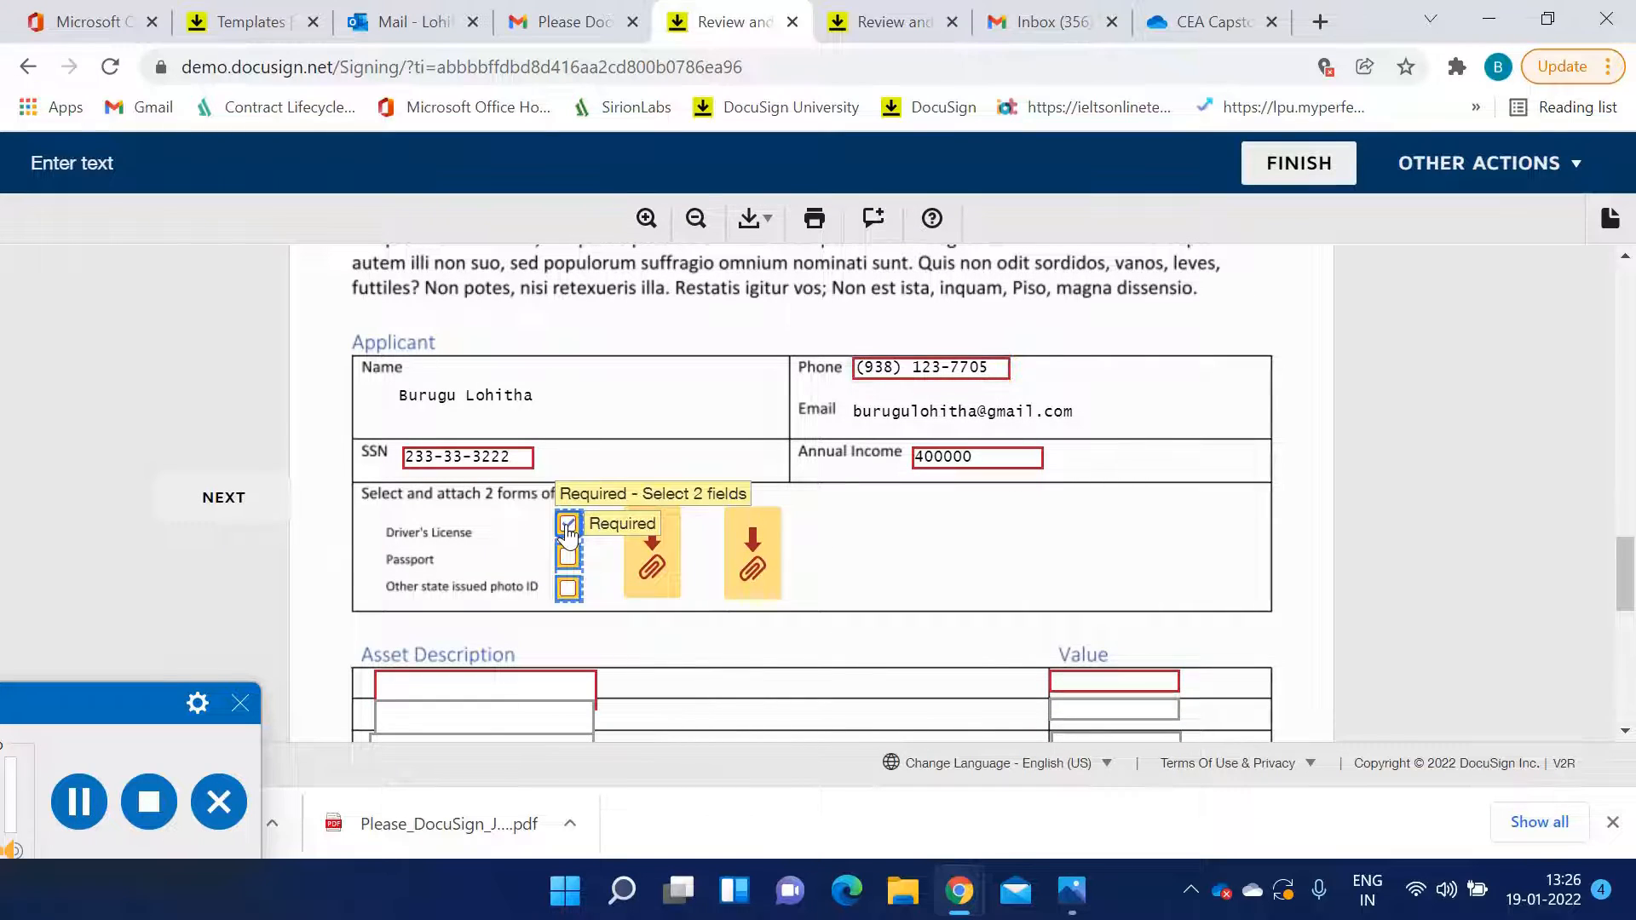
{"action": "left_click", "coordinate": [567, 588]}
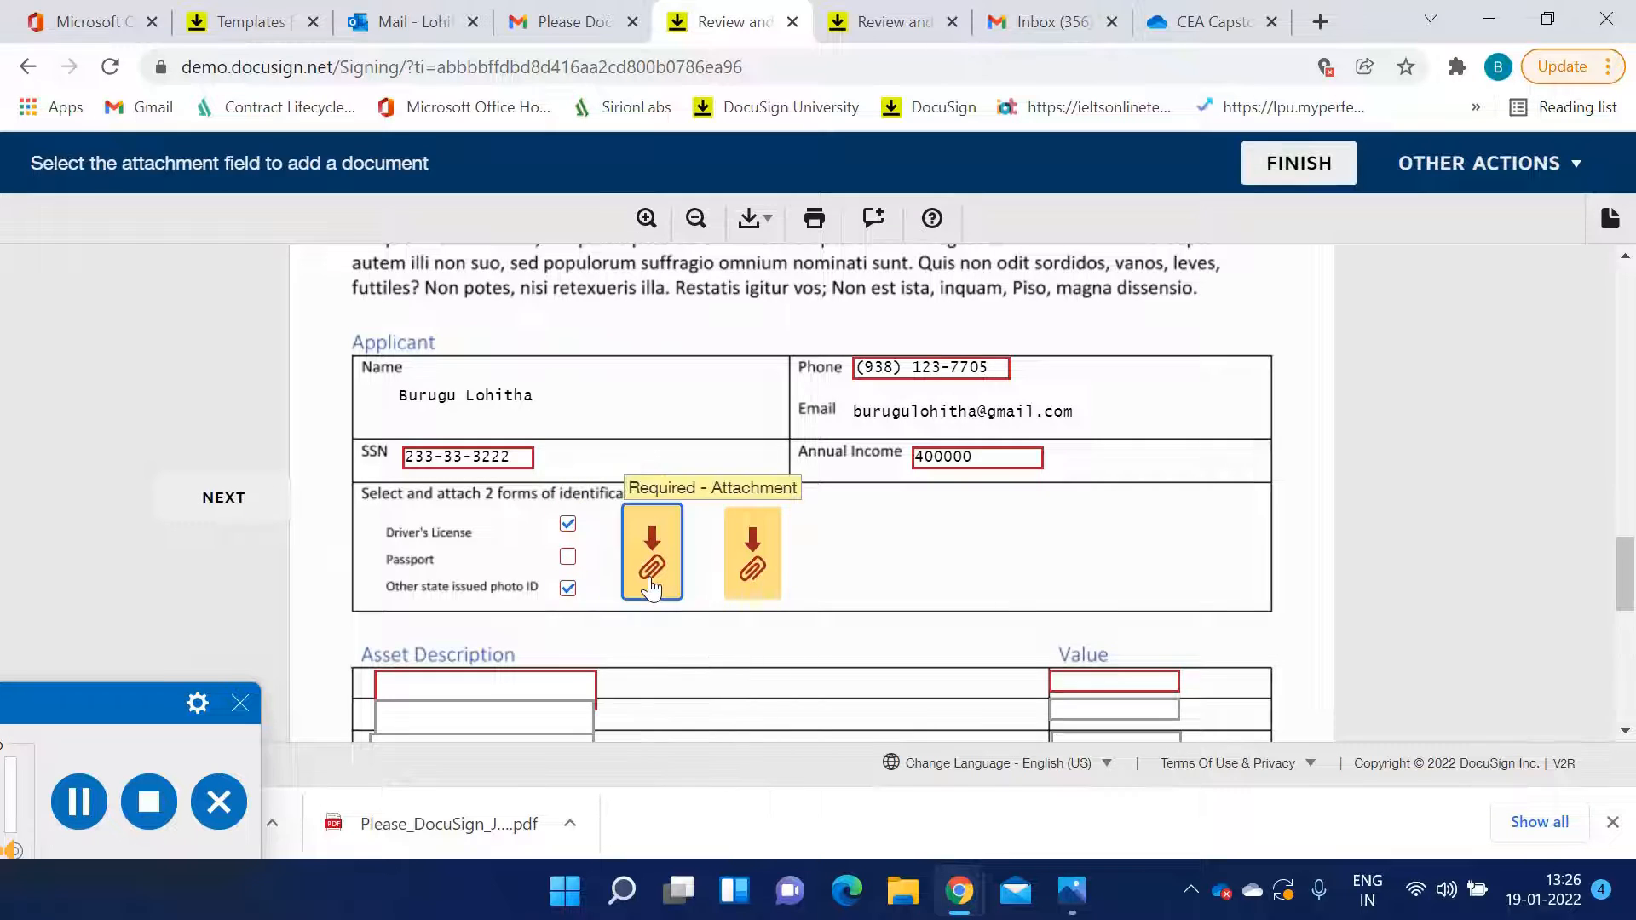
Upload CEA_Logo as the attachment for the first identification field
{"action": "left_click", "coordinate": [651, 584]}
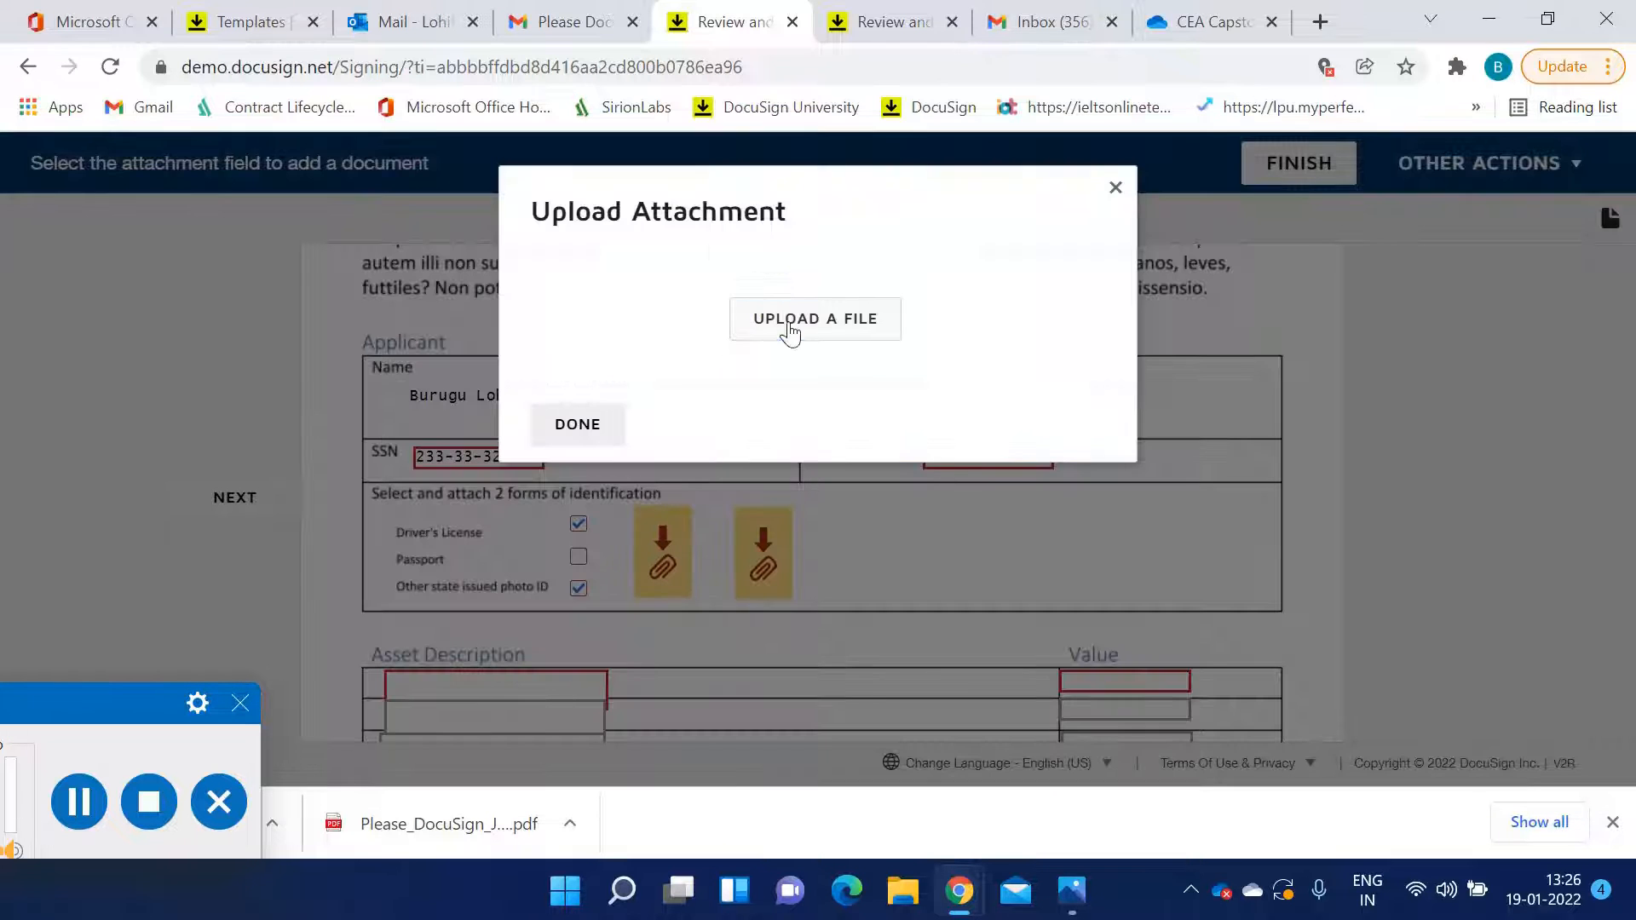
{"action": "left_click", "coordinate": [789, 330]}
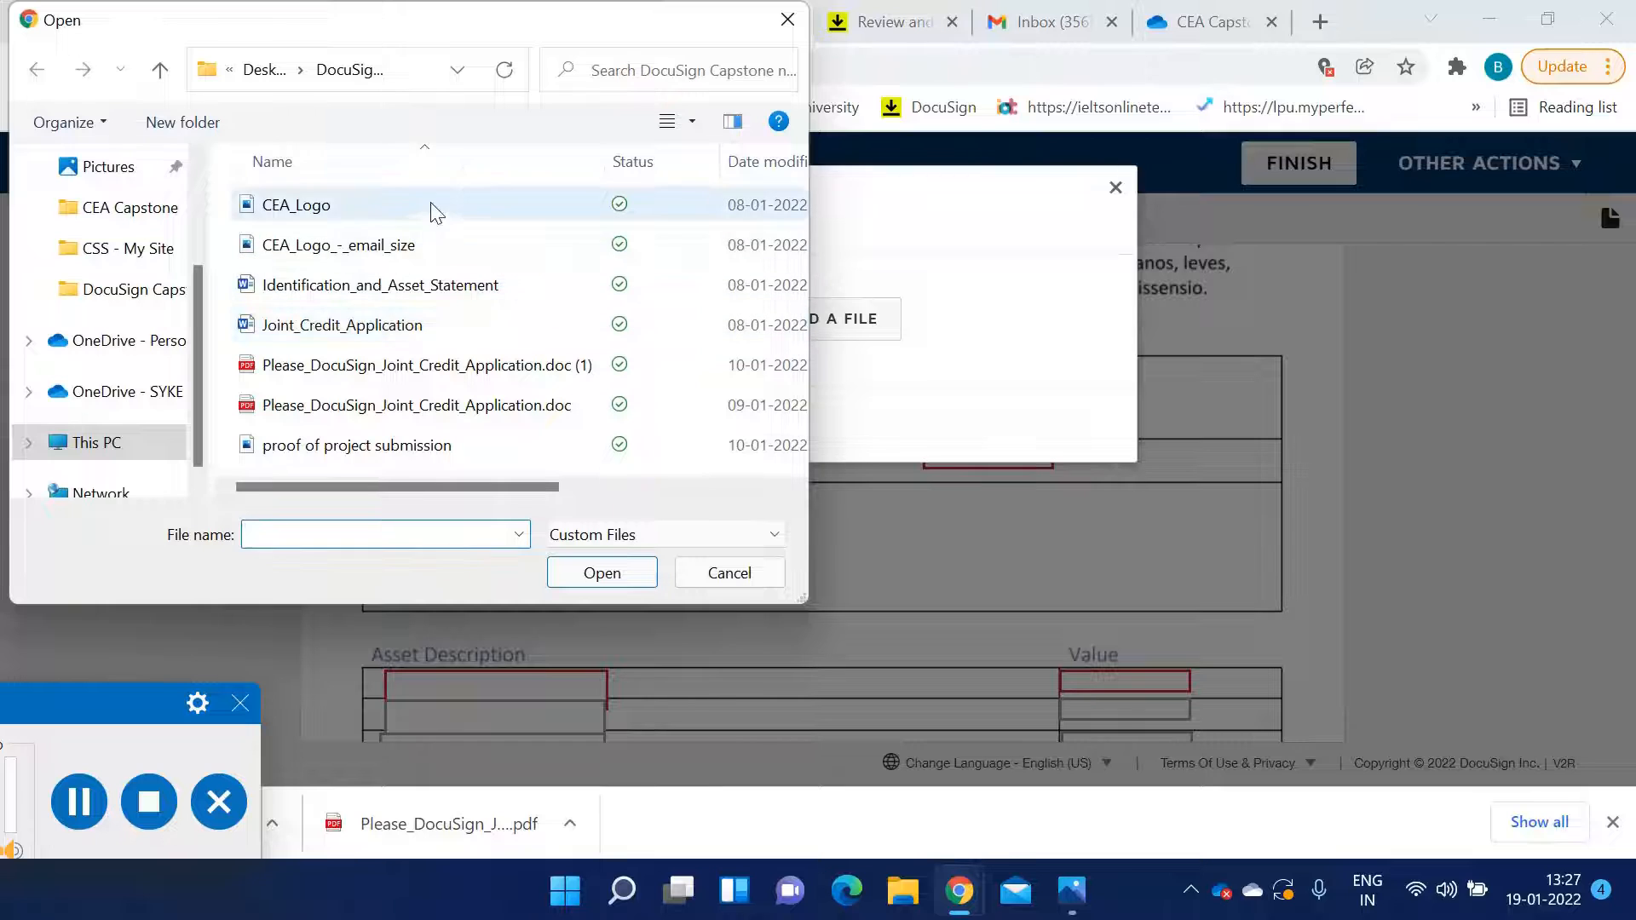
{"action": "left_click", "coordinate": [430, 206]}
{"action": "left_click", "coordinate": [596, 574]}
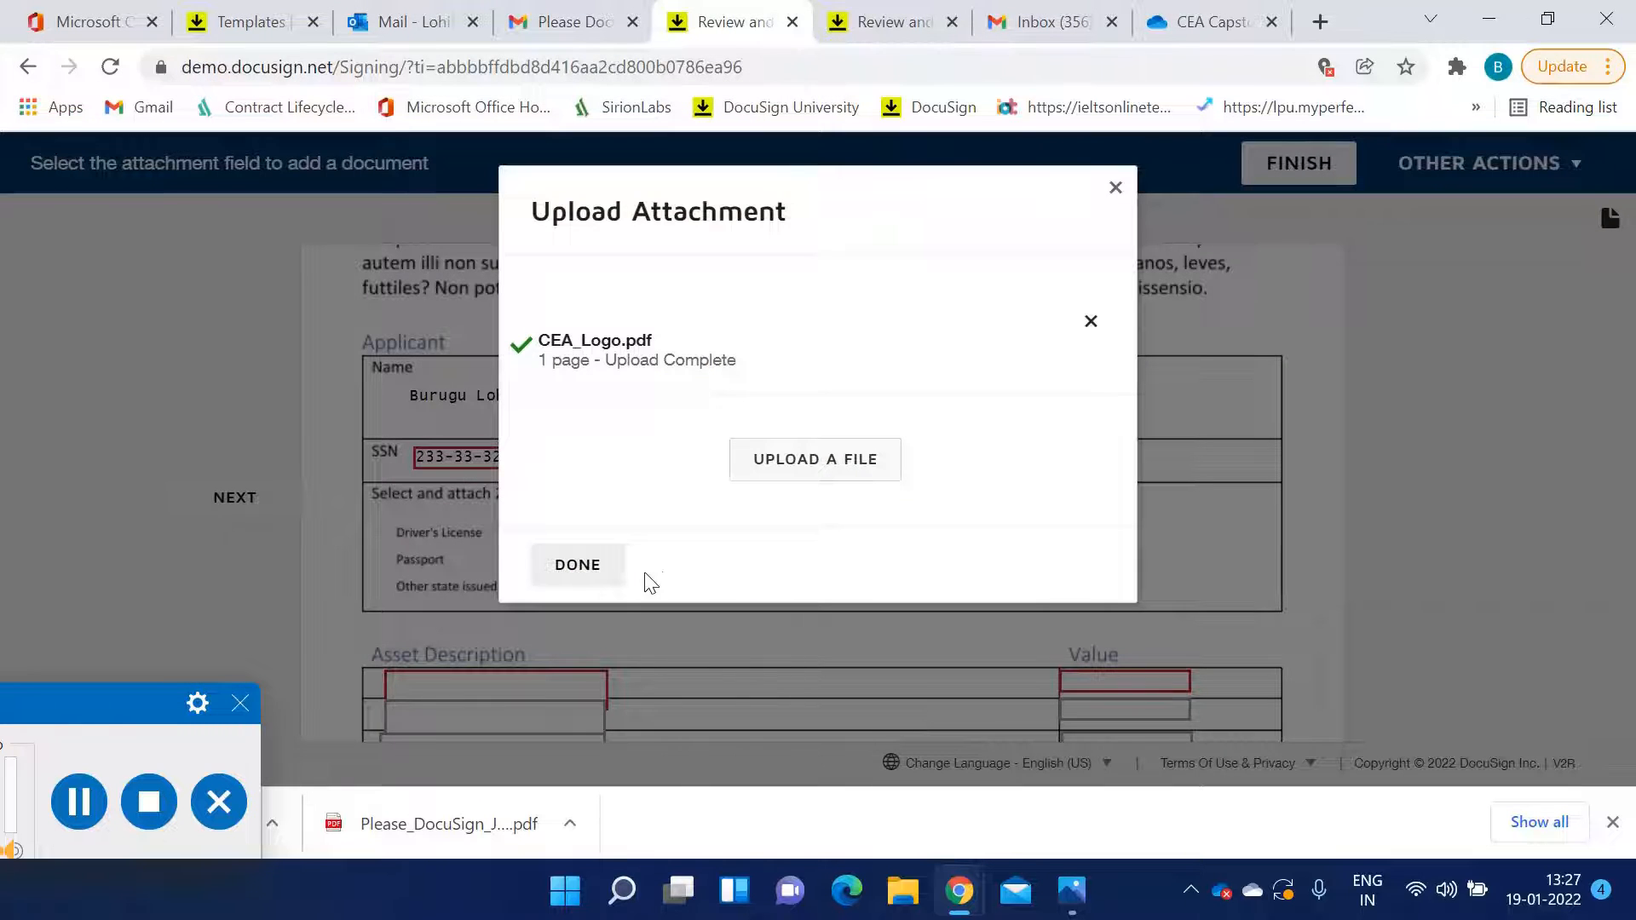
{"action": "left_click", "coordinate": [620, 578]}
Upload CEA_Logo as the attachment for the second identification field
{"action": "left_click", "coordinate": [752, 579]}
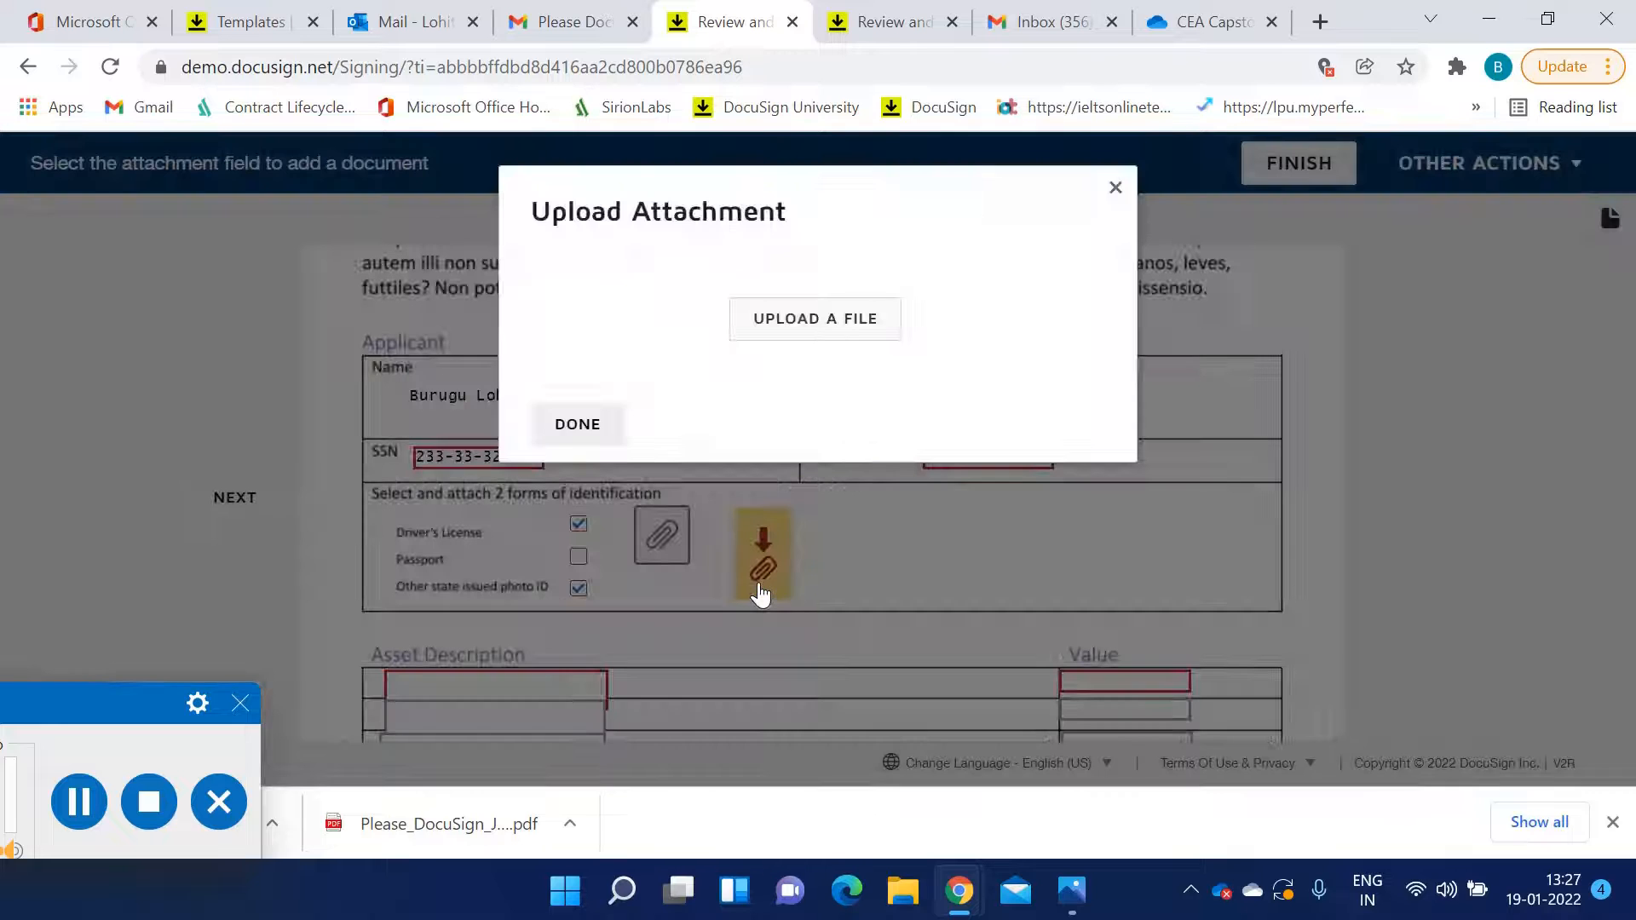
{"action": "left_click", "coordinate": [813, 337]}
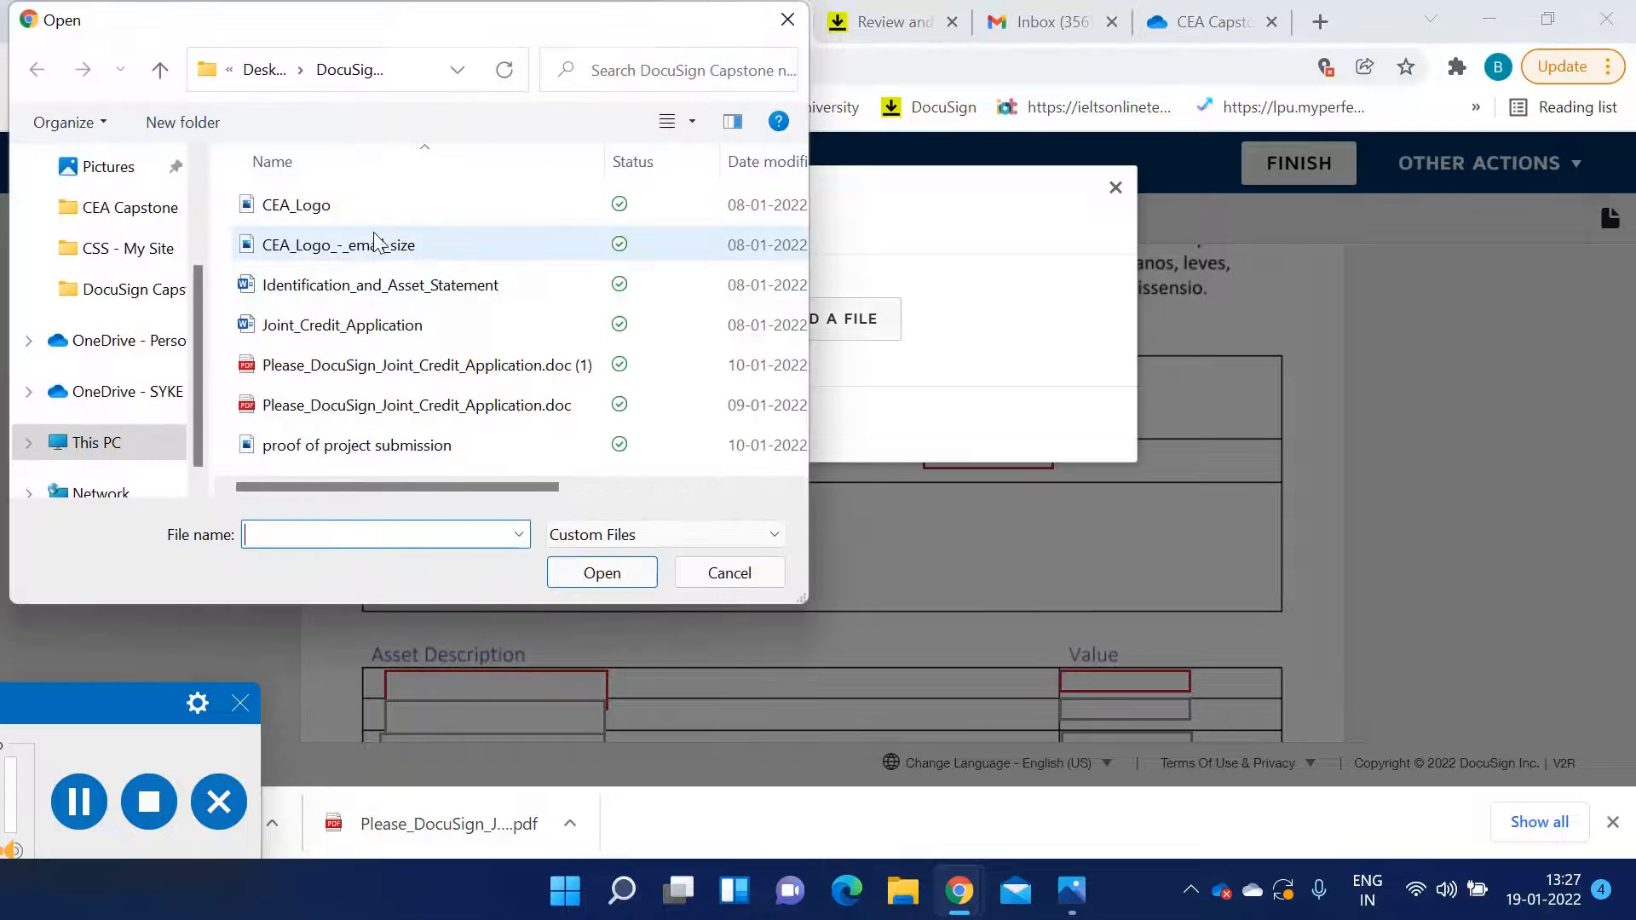
{"action": "left_click", "coordinate": [375, 204]}
{"action": "left_click", "coordinate": [596, 572]}
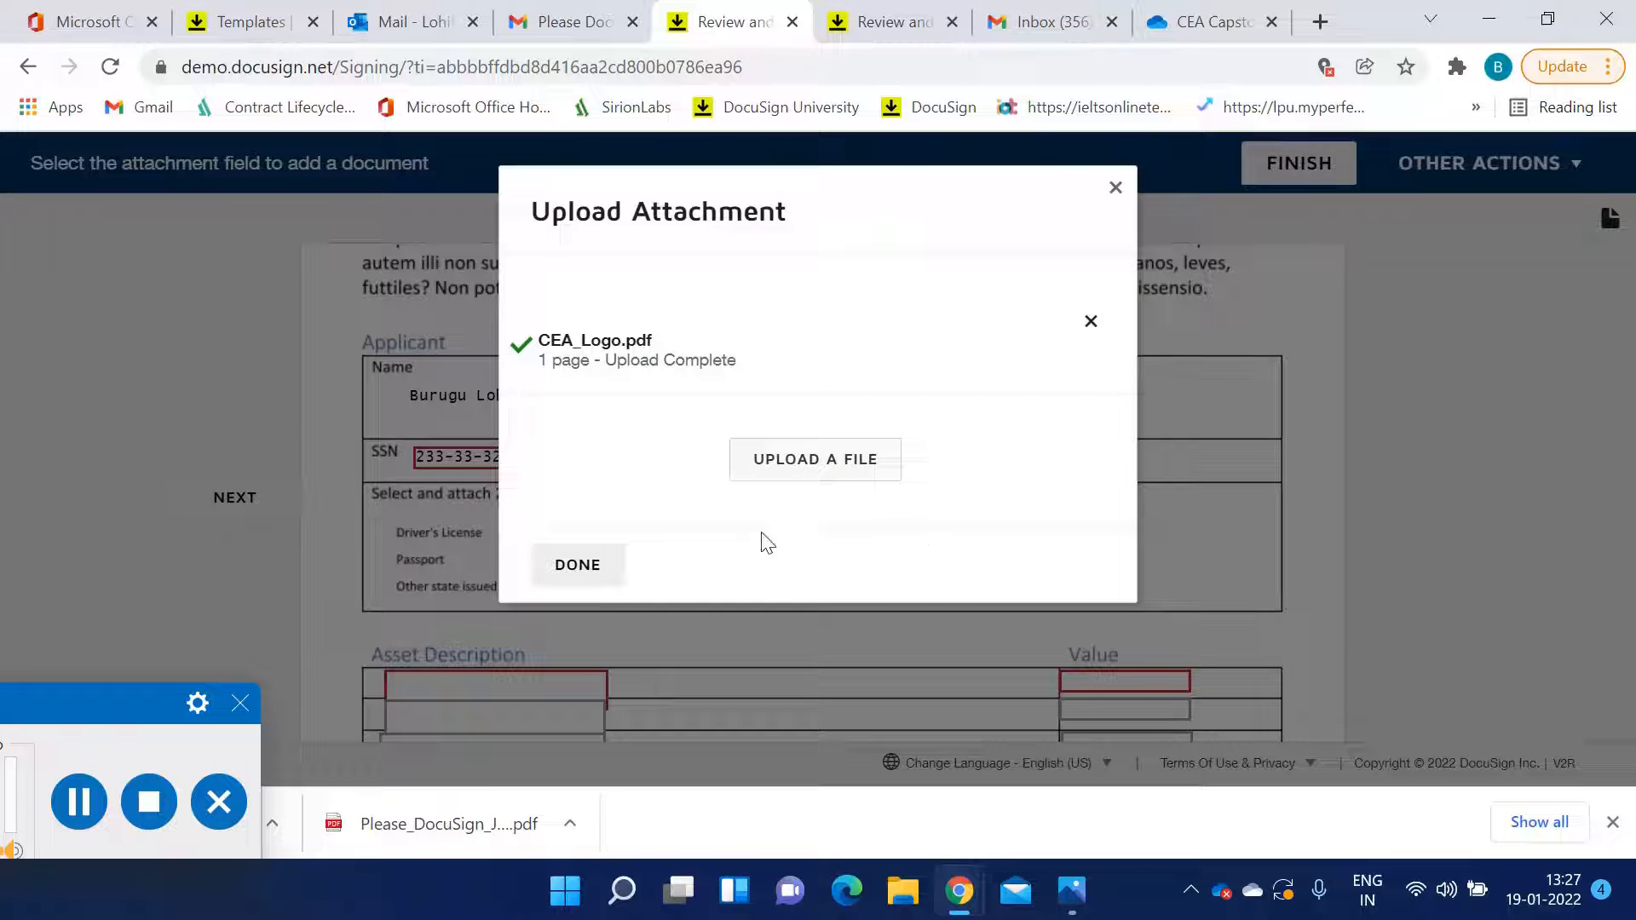
{"action": "left_click", "coordinate": [606, 580]}
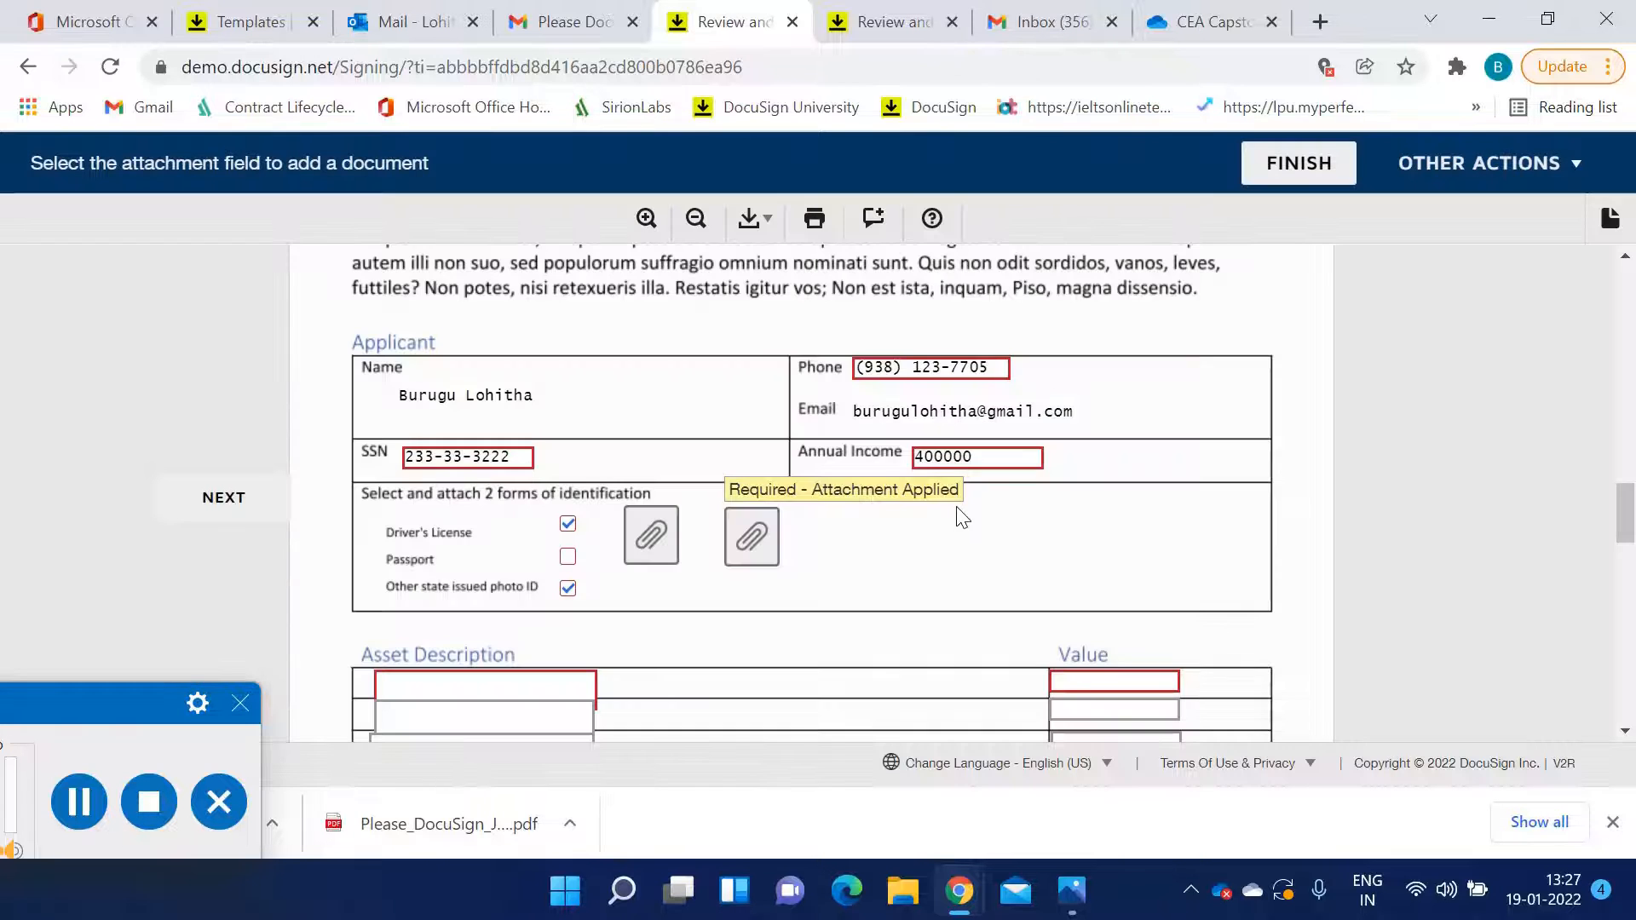
Enter Asset 1 as the first asset description with a value of 54000
{"action": "scroll", "coordinate": [584, 457], "scroll_direction": "down", "scroll_amount": 3}
{"action": "scroll", "coordinate": [584, 462], "scroll_direction": "up", "scroll_amount": 2}
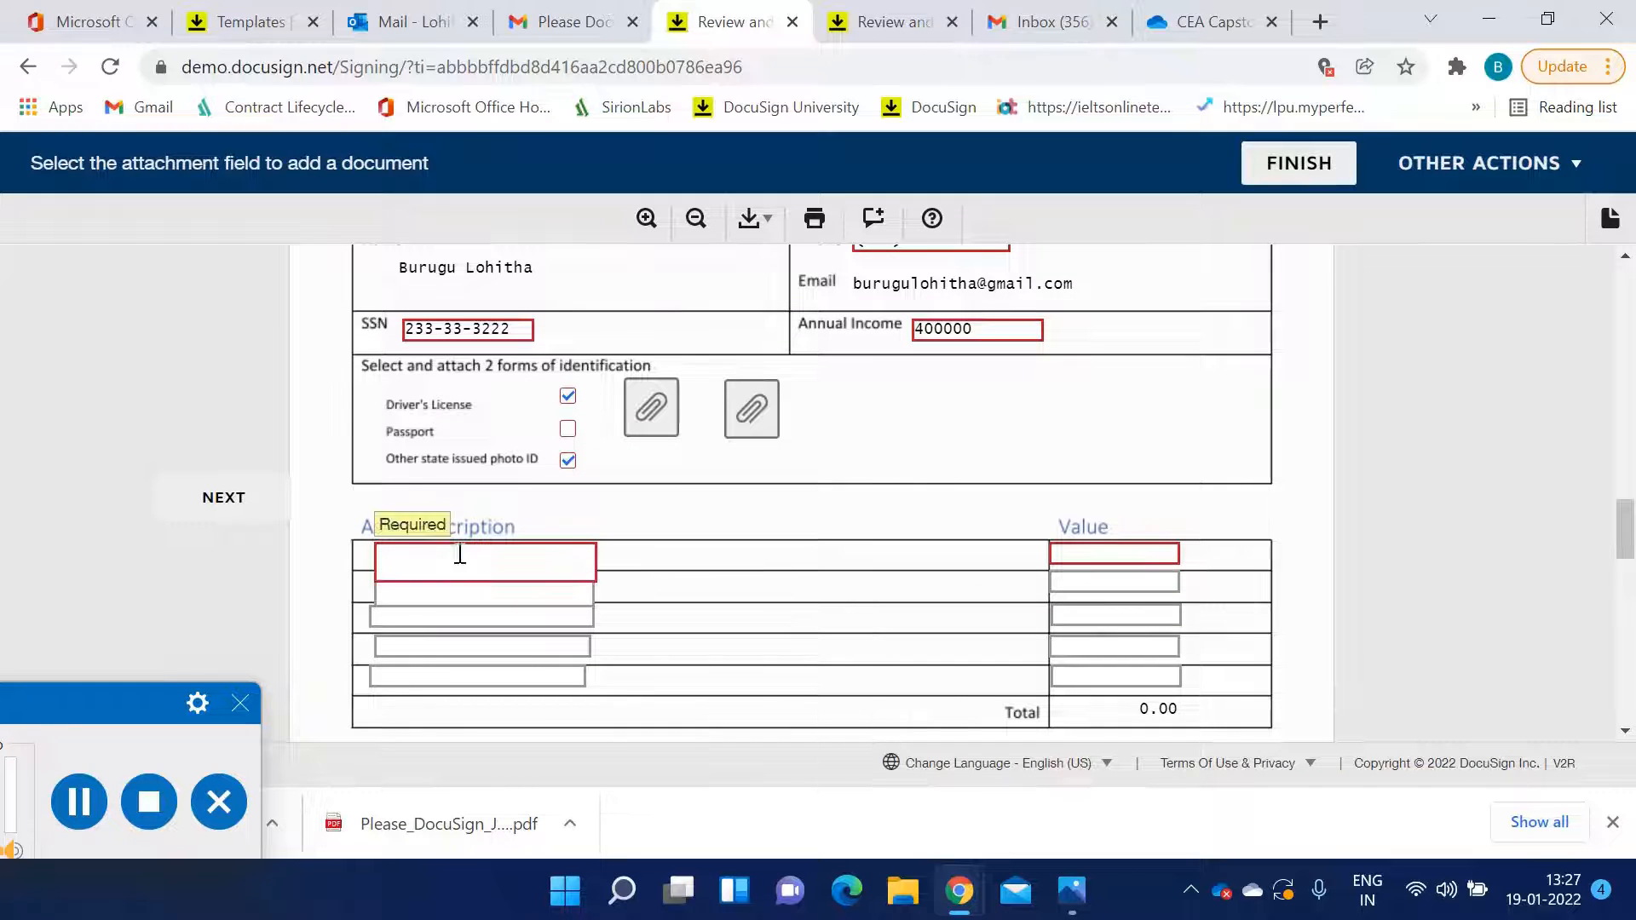
{"action": "left_click", "coordinate": [487, 563]}
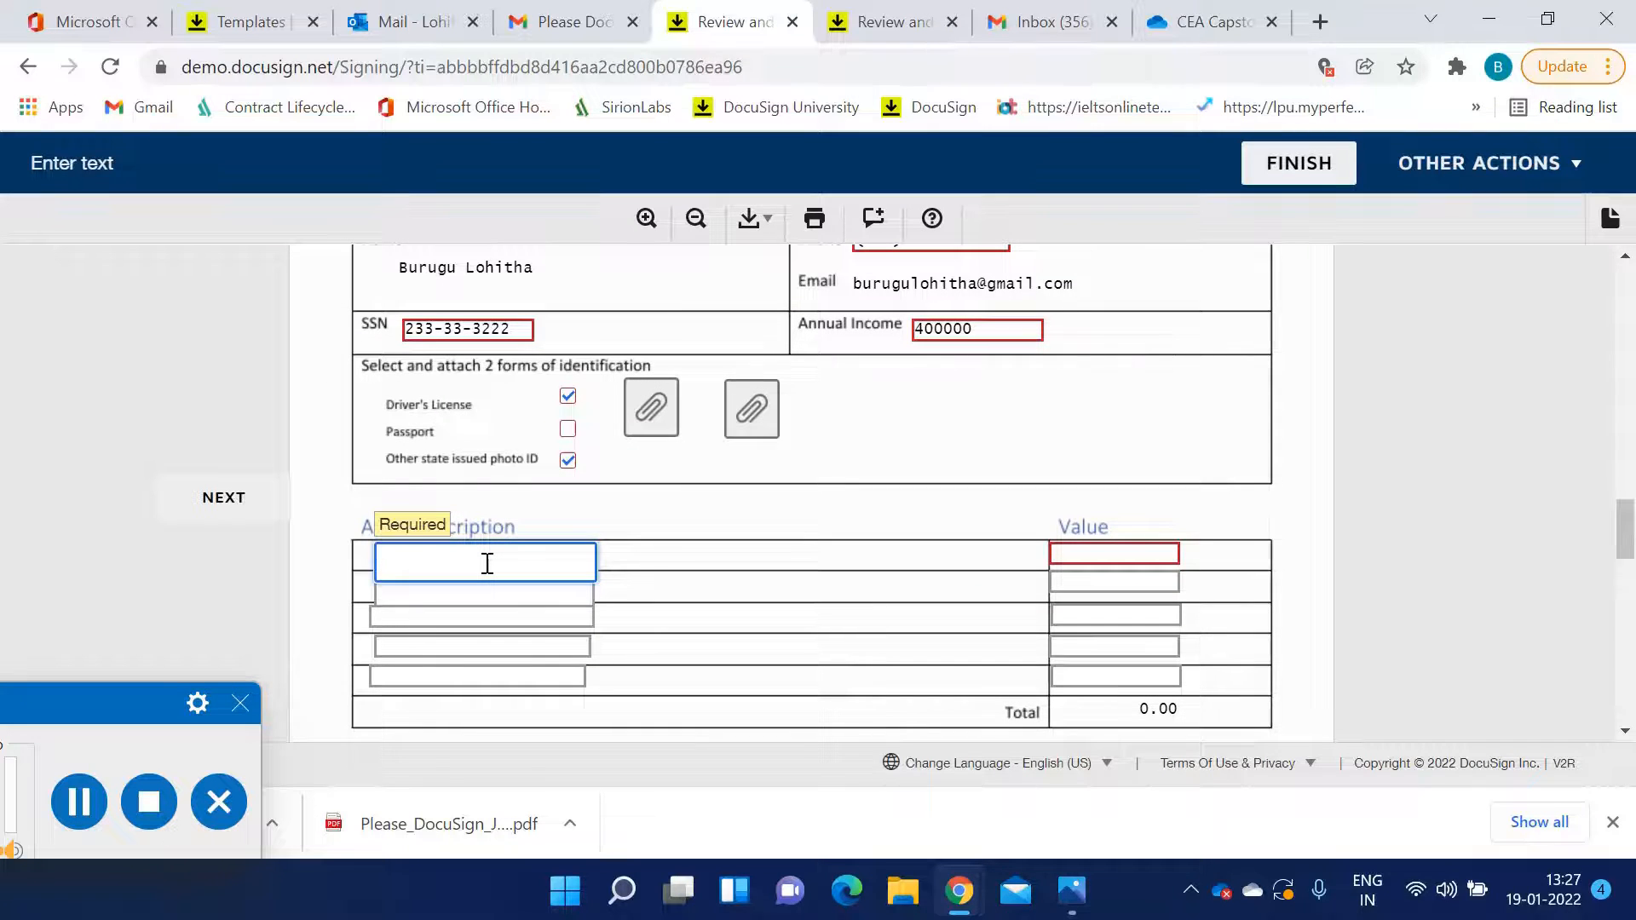
{"action": "type", "text": "Asset 1"}
{"action": "key", "text": "Tab"}
{"action": "type", "text": "543564"}
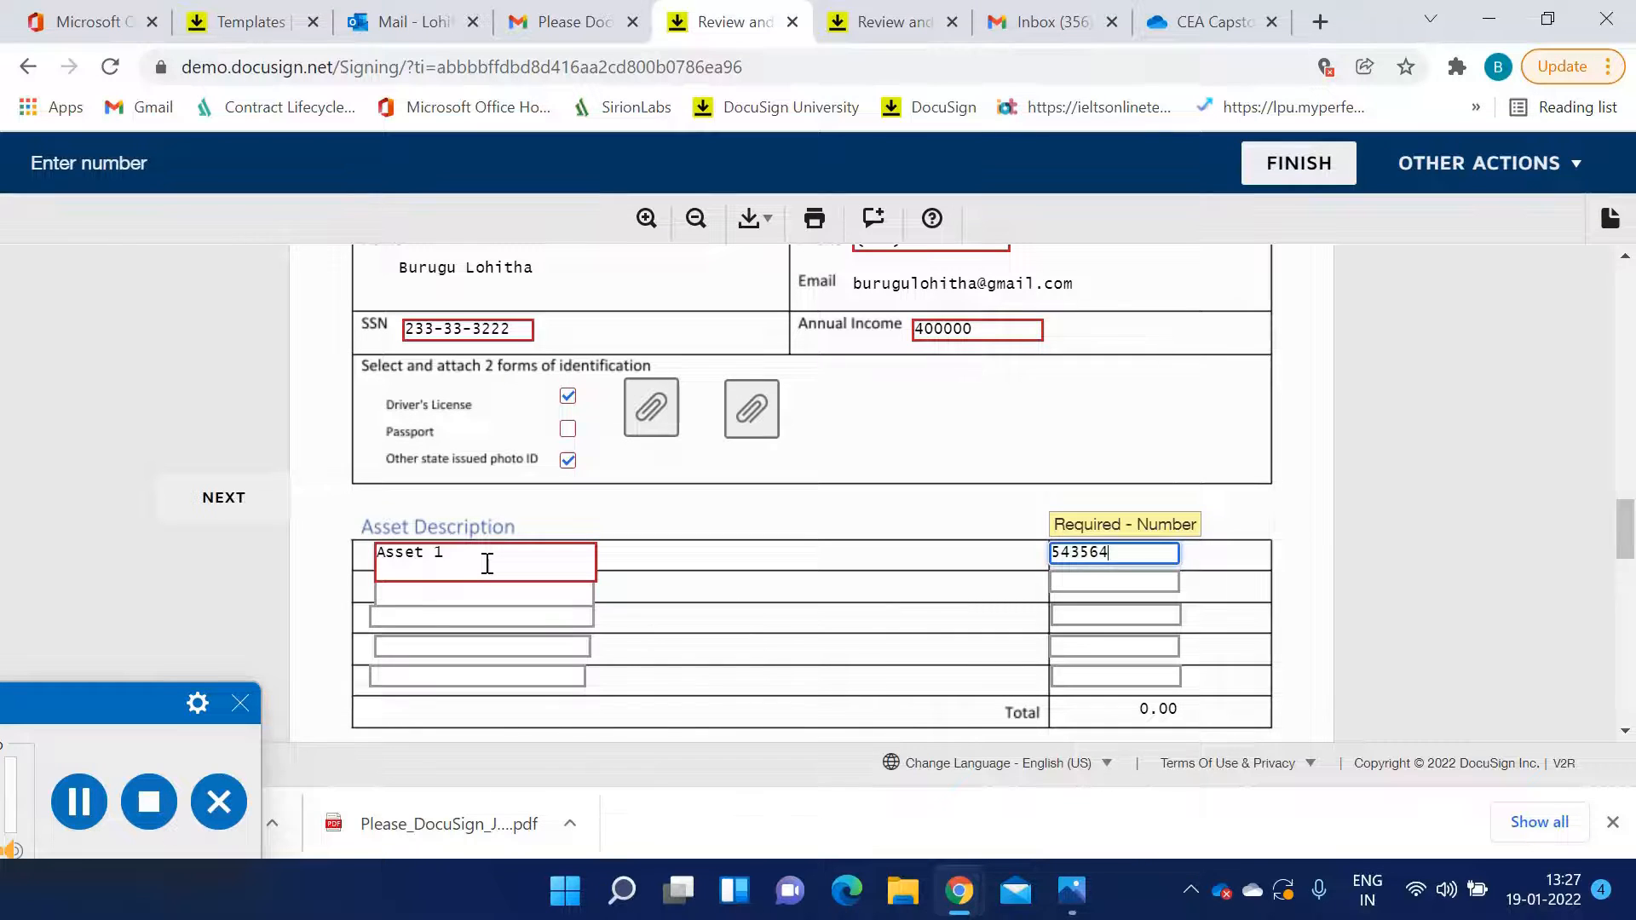
{"action": "key", "text": "BackSpace"}
{"action": "key", "text": "BackSpace"}
{"action": "key", "text": "BackSpace"}
{"action": "key", "text": "BackSpace"}
{"action": "type", "text": "000"}
Enter Asset 2 as the second asset description with a value of 4000
{"action": "left_click", "coordinate": [458, 584]}
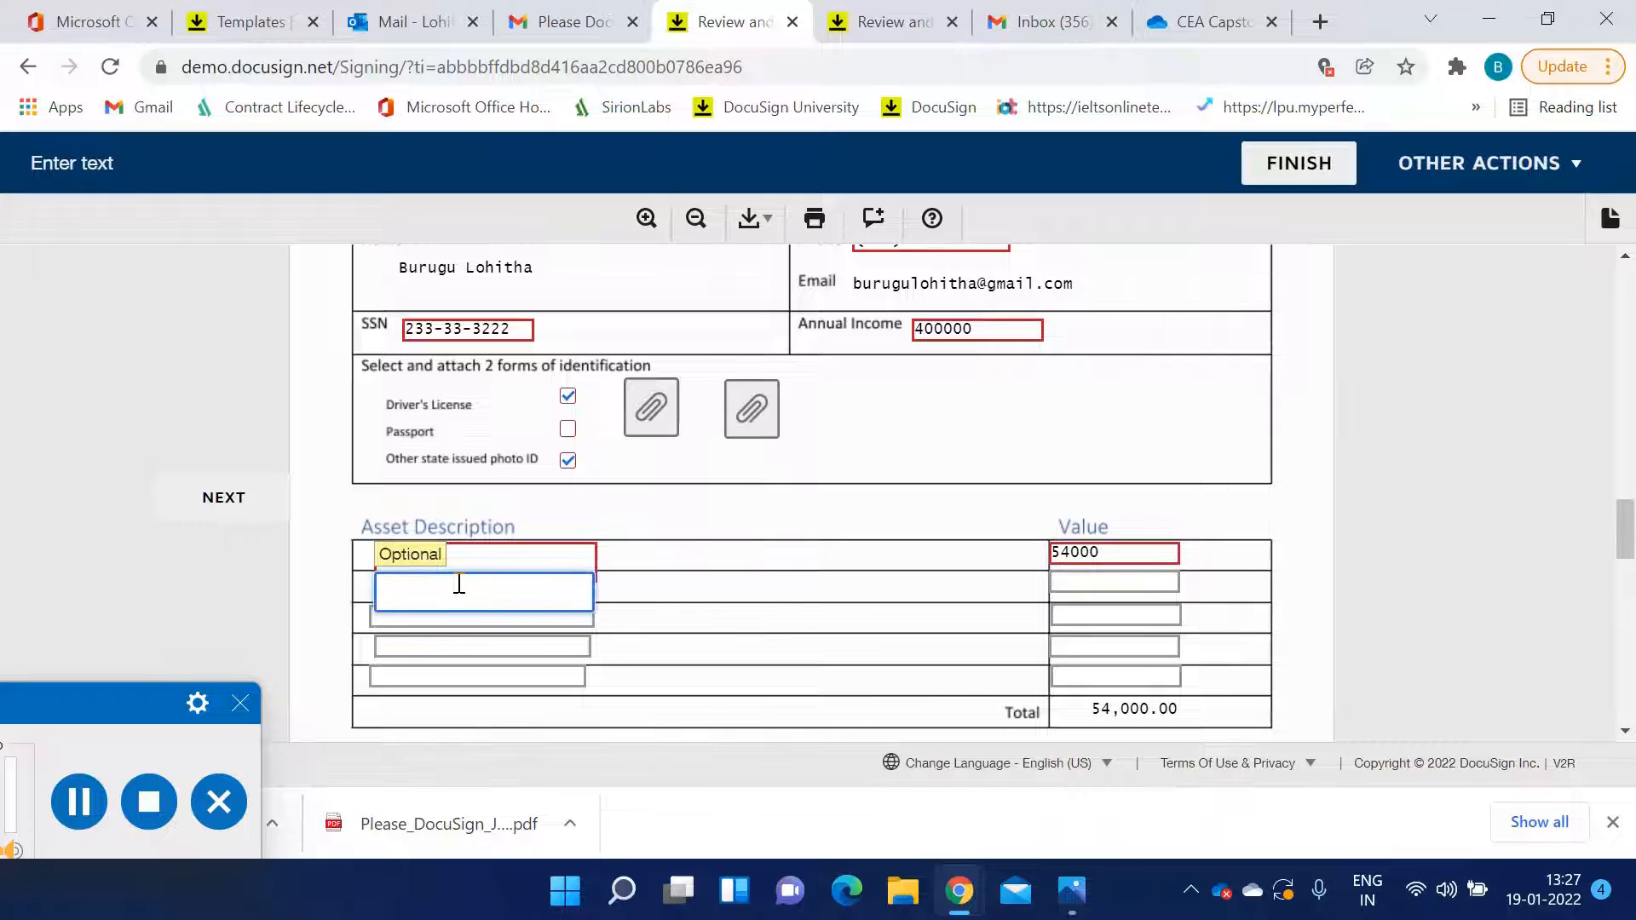
{"action": "type", "text": "Asset 2"}
{"action": "key", "text": "Tab"}
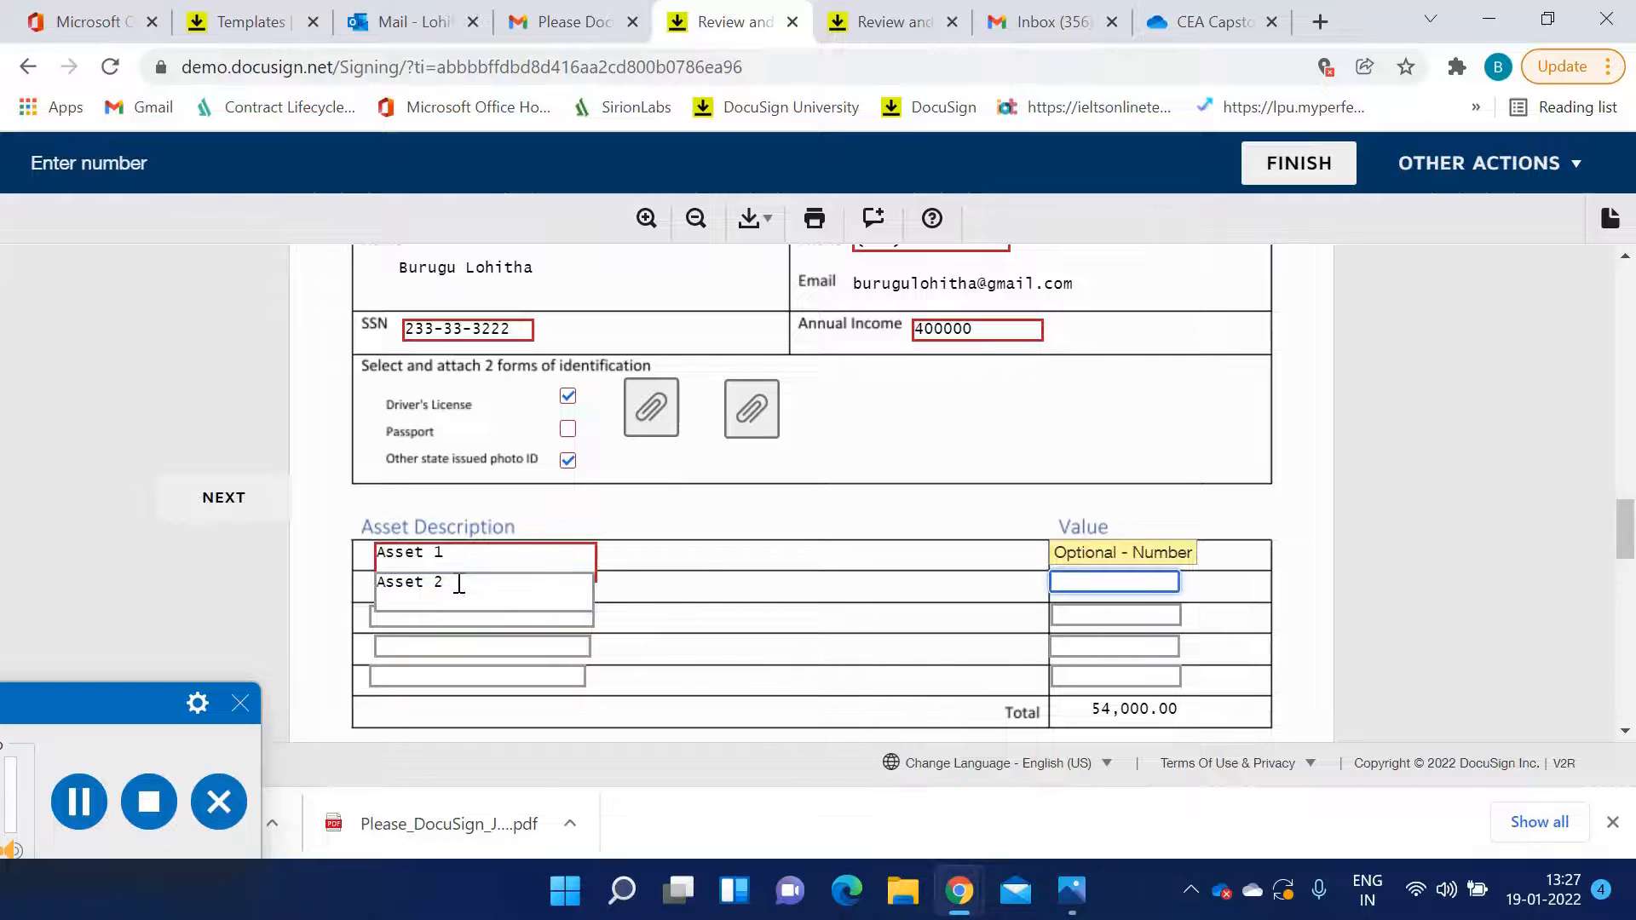
{"action": "type", "text": "4000"}
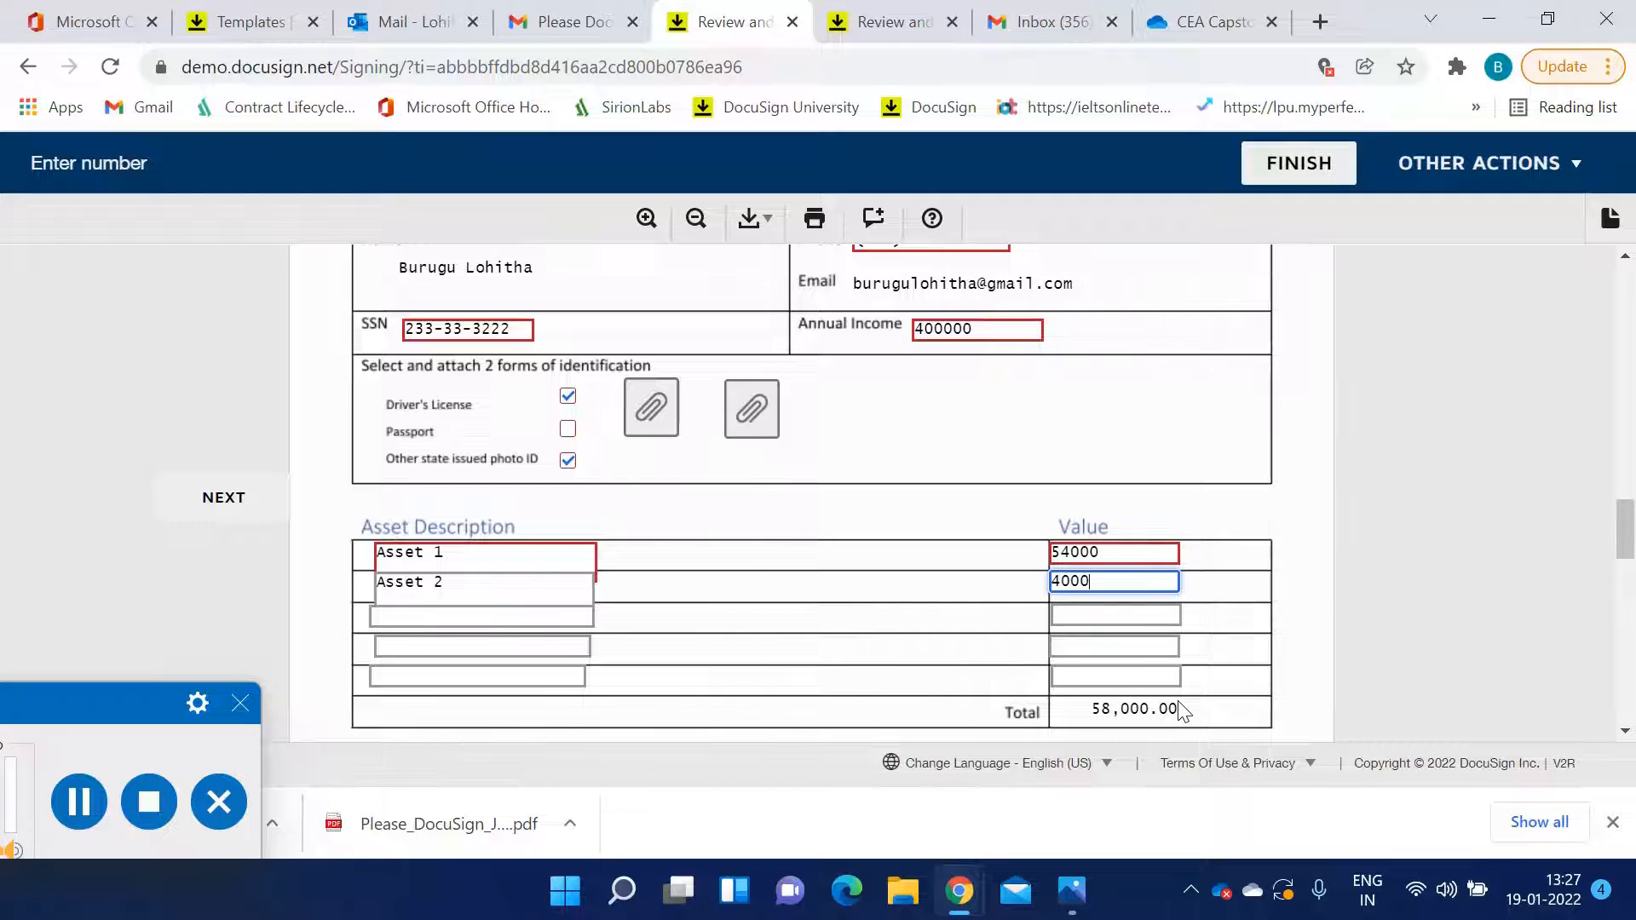
Sign the Applicant Signature field below the asset table
{"action": "left_click", "coordinate": [460, 617]}
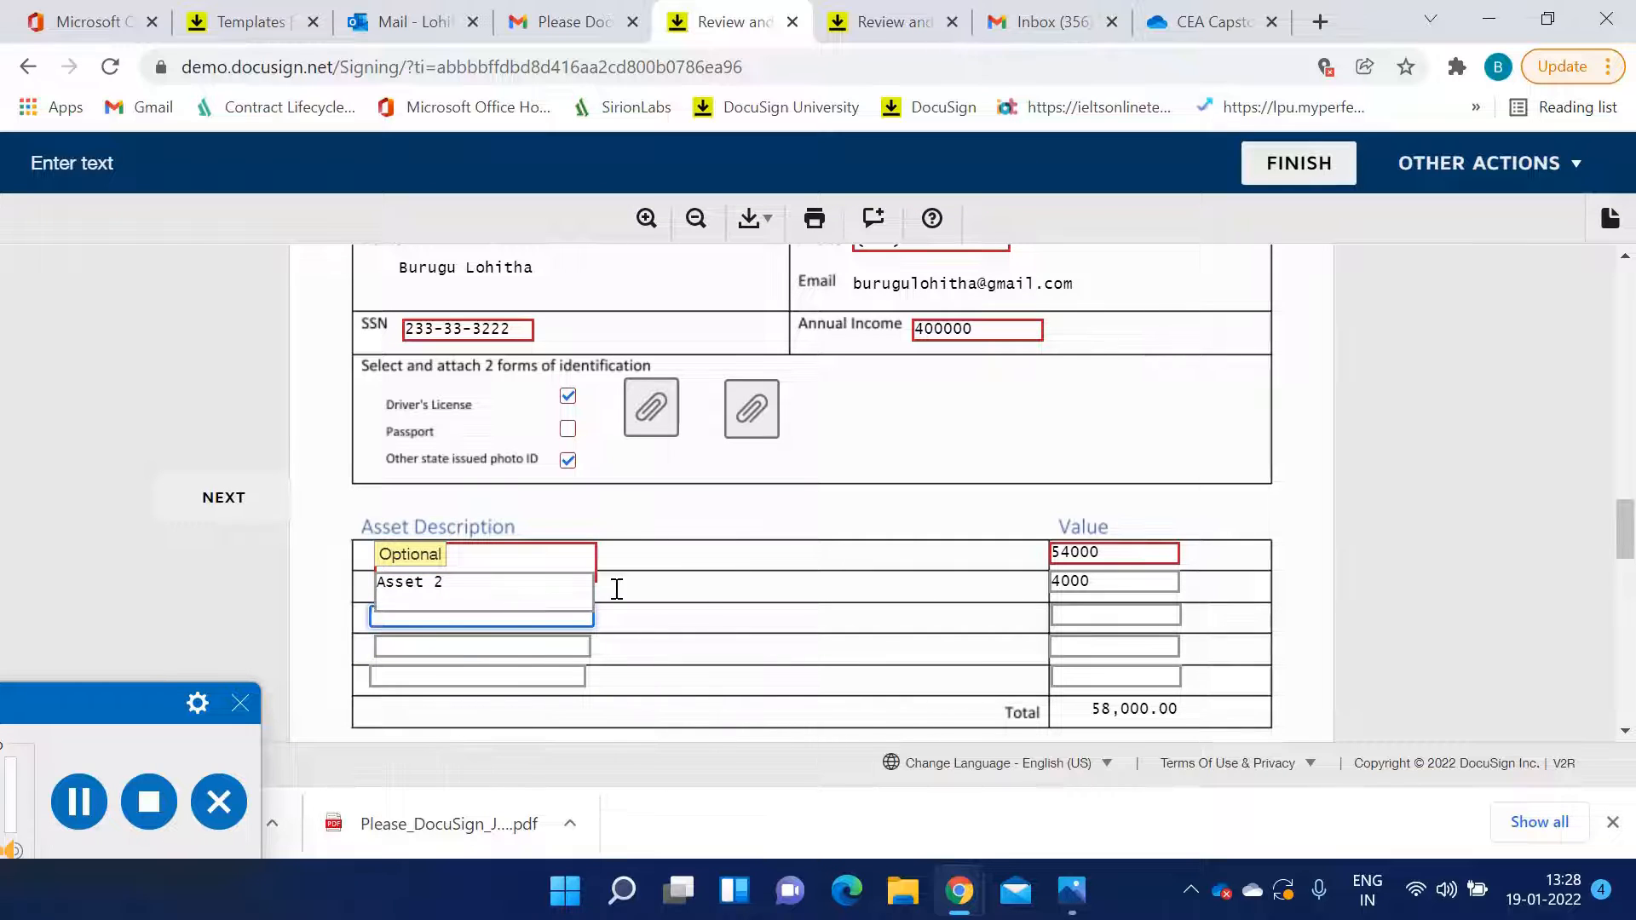
{"action": "scroll", "coordinate": [1073, 596], "scroll_direction": "down", "scroll_amount": 1}
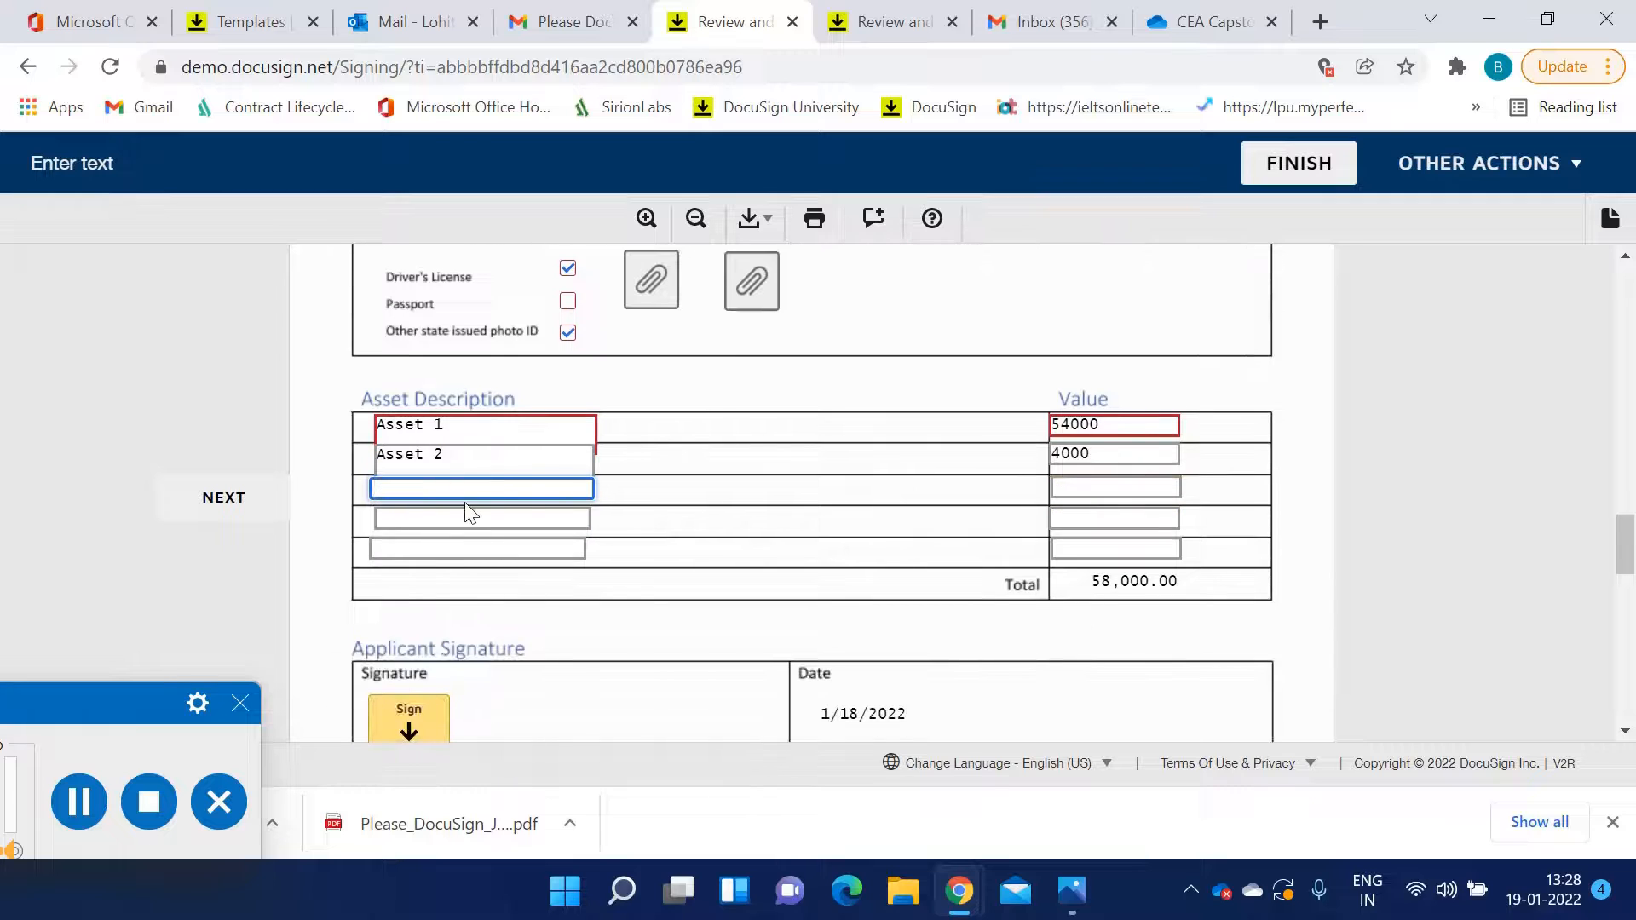
{"action": "scroll", "coordinate": [468, 512], "scroll_direction": "down", "scroll_amount": 2}
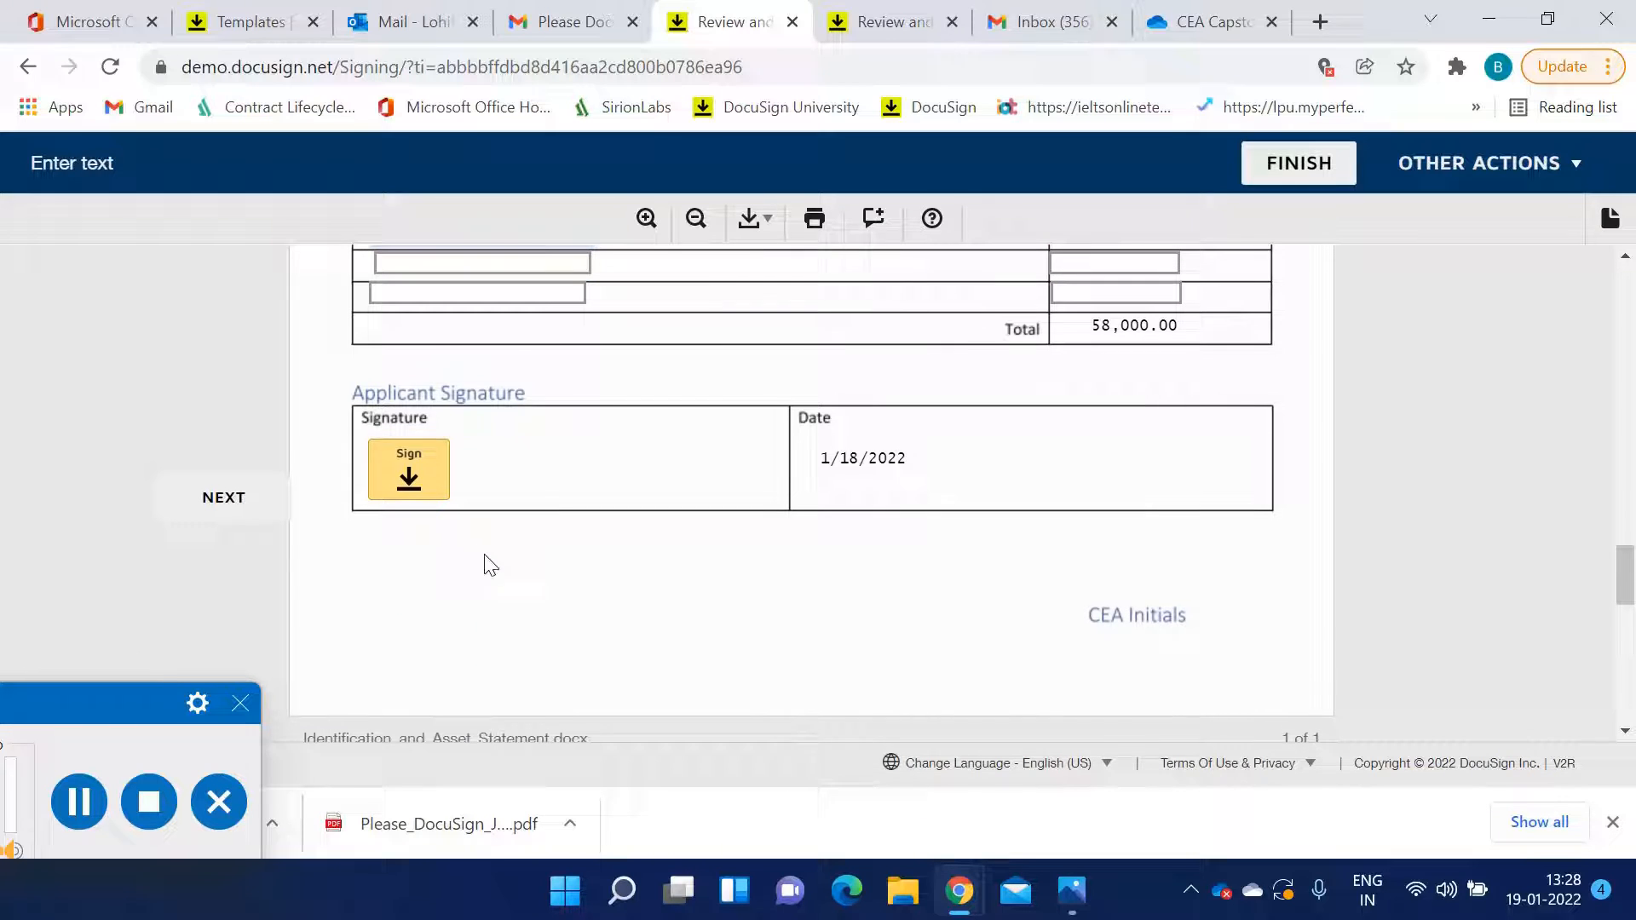
{"action": "left_click", "coordinate": [424, 500]}
{"action": "scroll", "coordinate": [791, 614], "scroll_direction": "down", "scroll_amount": 5}
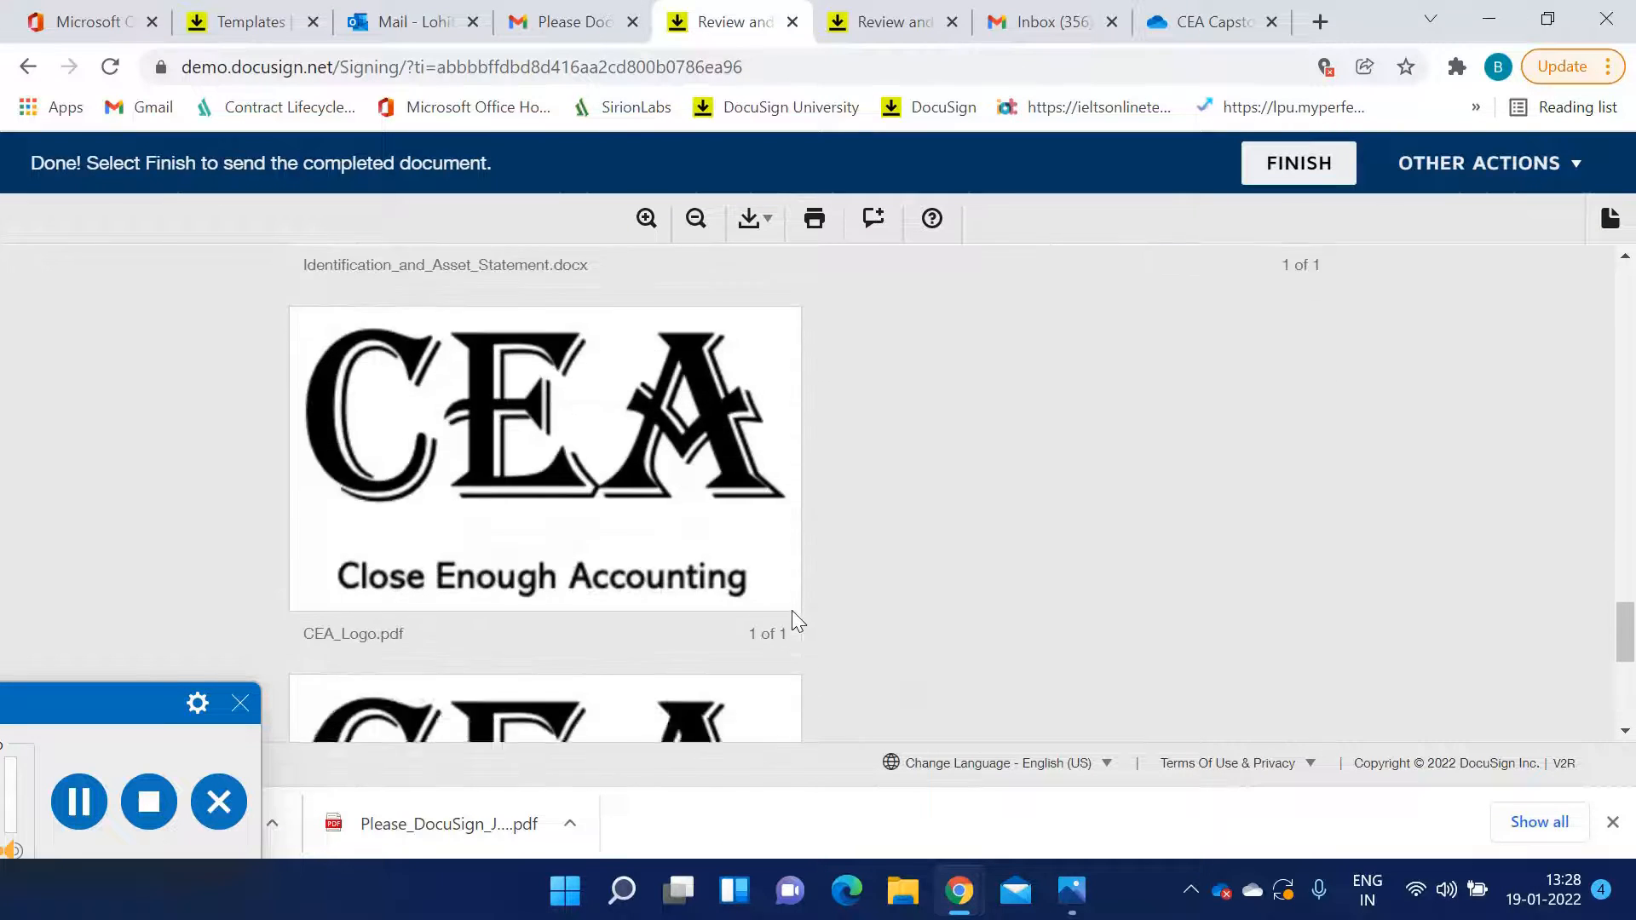
Scroll through the attached documents and back to the top of the application to review it
{"action": "scroll", "coordinate": [750, 588], "scroll_direction": "up", "scroll_amount": 2}
{"action": "scroll", "coordinate": [560, 519], "scroll_direction": "down", "scroll_amount": 4}
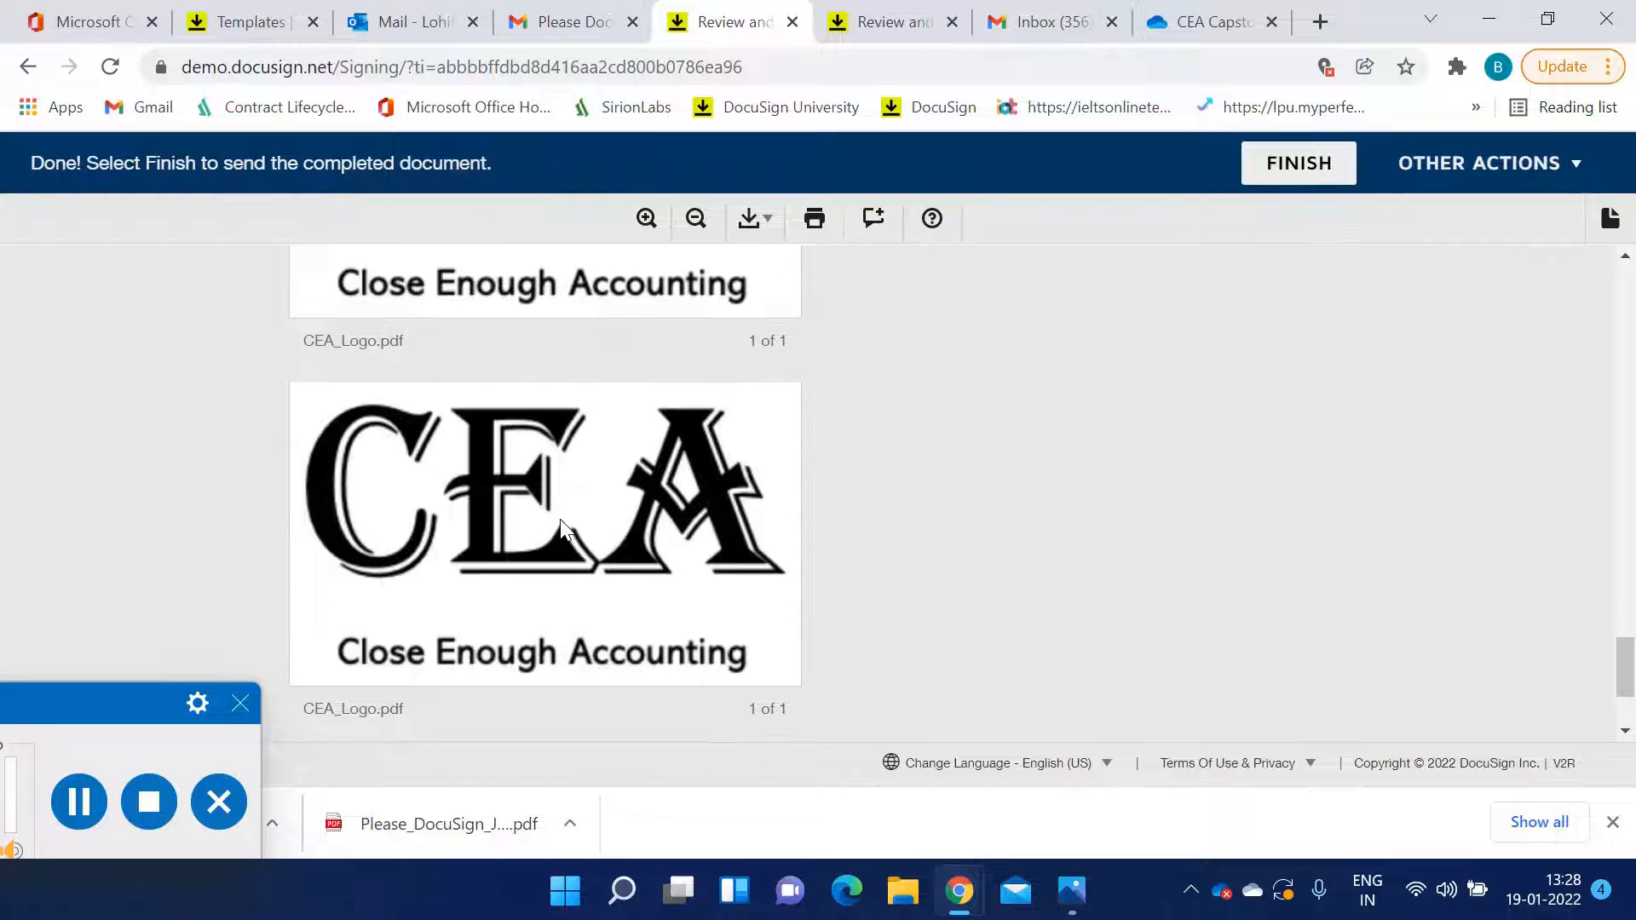
{"action": "scroll", "coordinate": [560, 519], "scroll_direction": "up", "scroll_amount": 3}
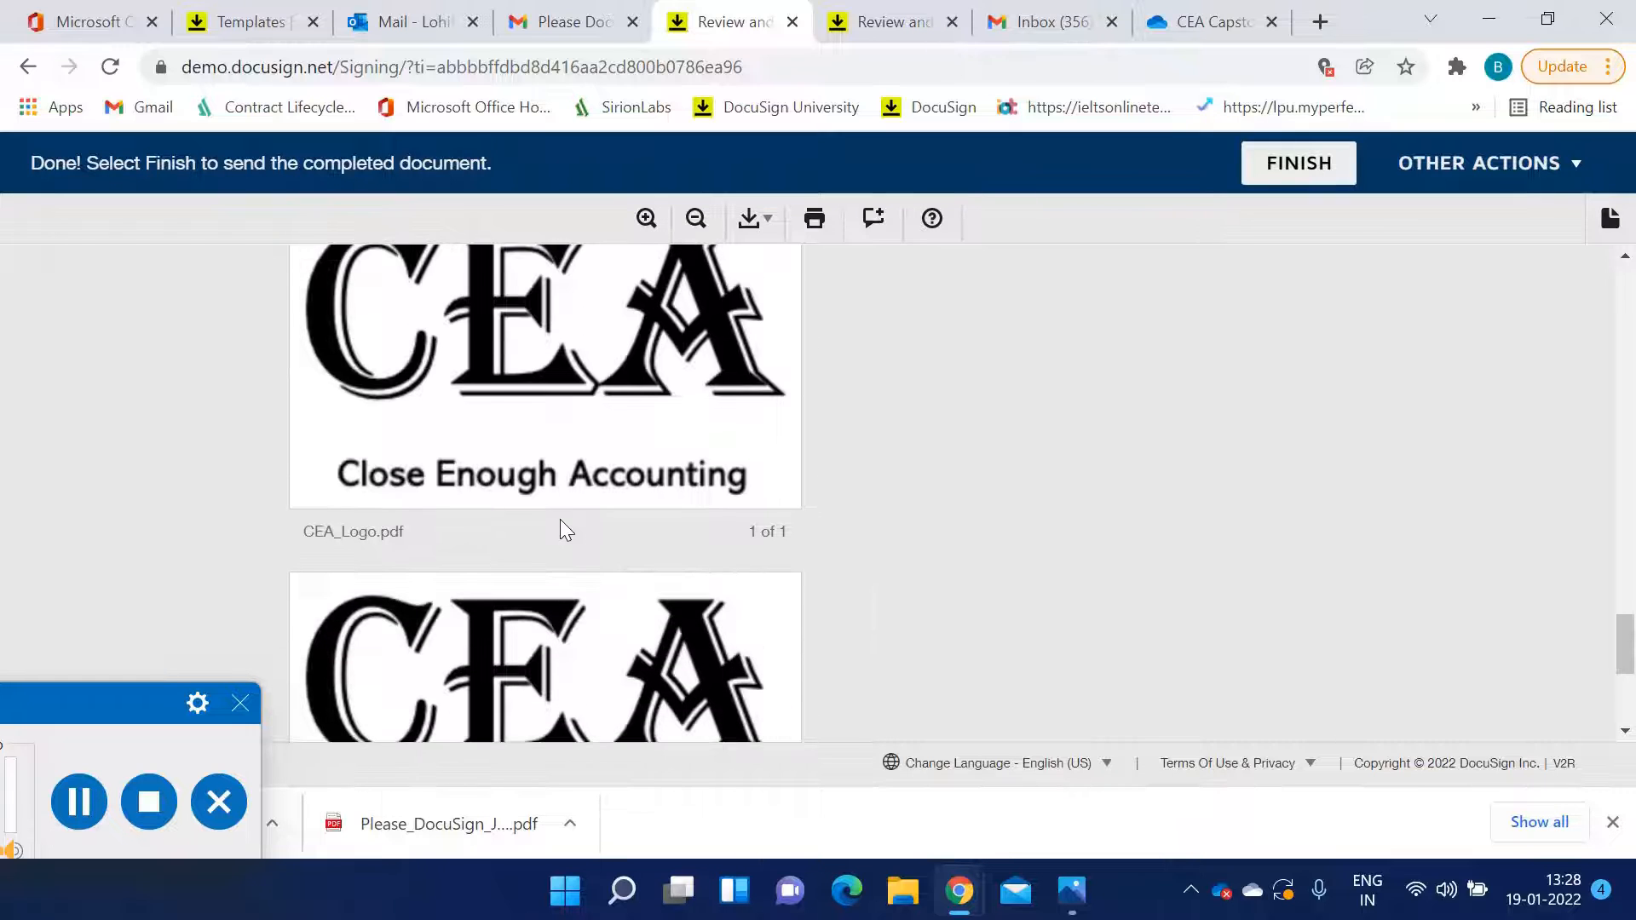
{"action": "scroll", "coordinate": [852, 518], "scroll_direction": "up", "scroll_amount": 5}
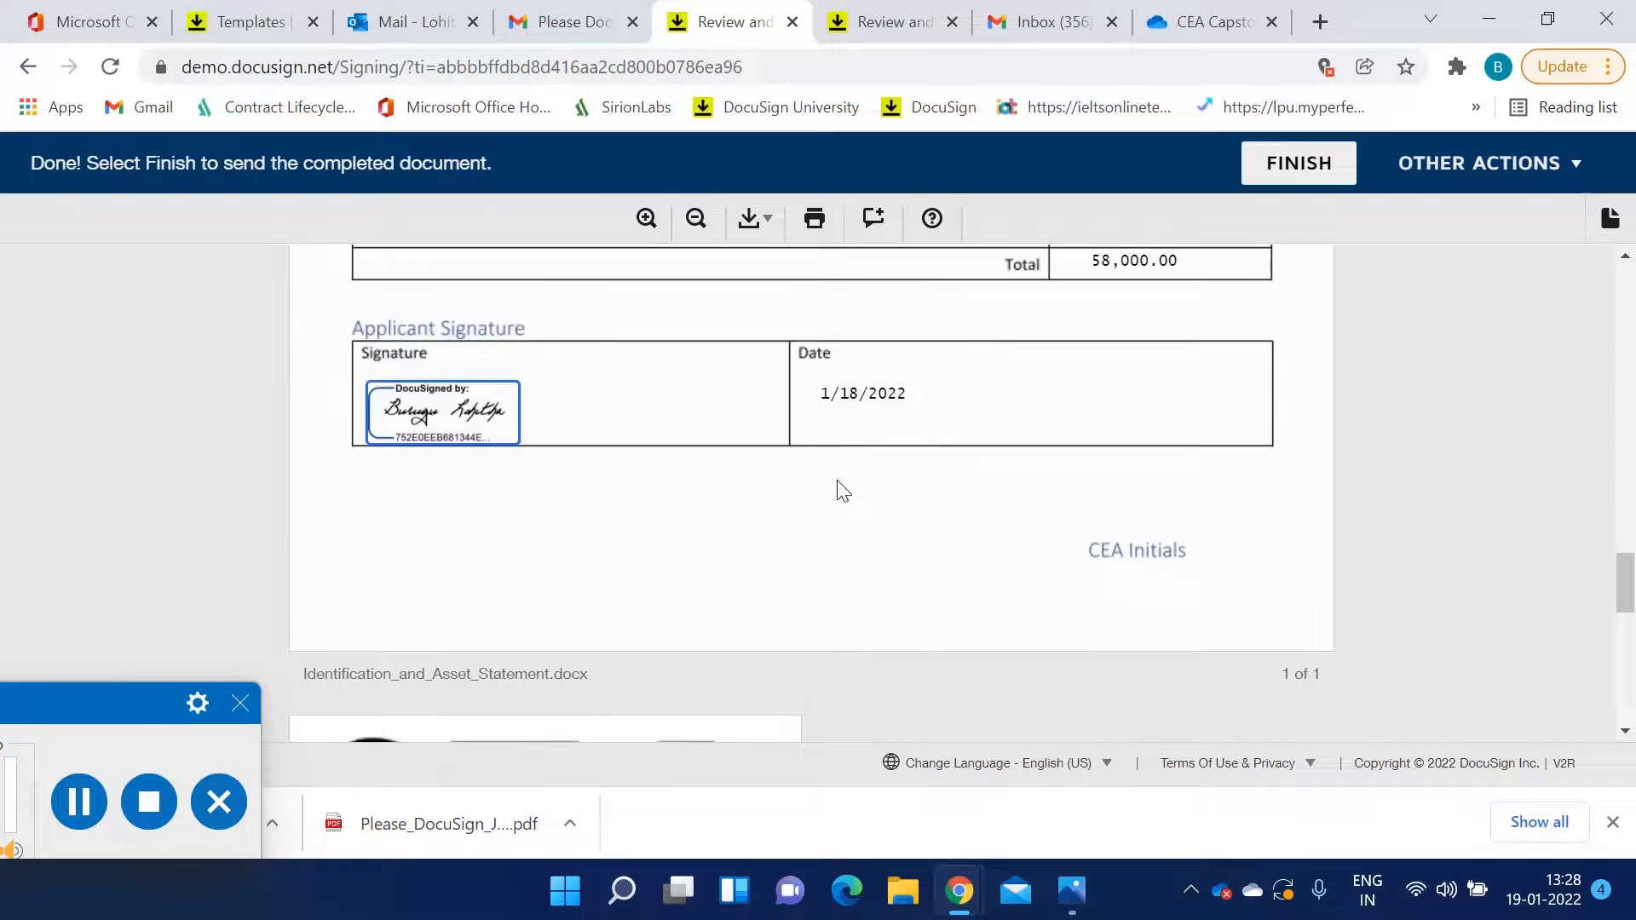
{"action": "scroll", "coordinate": [833, 476], "scroll_direction": "down", "scroll_amount": 7}
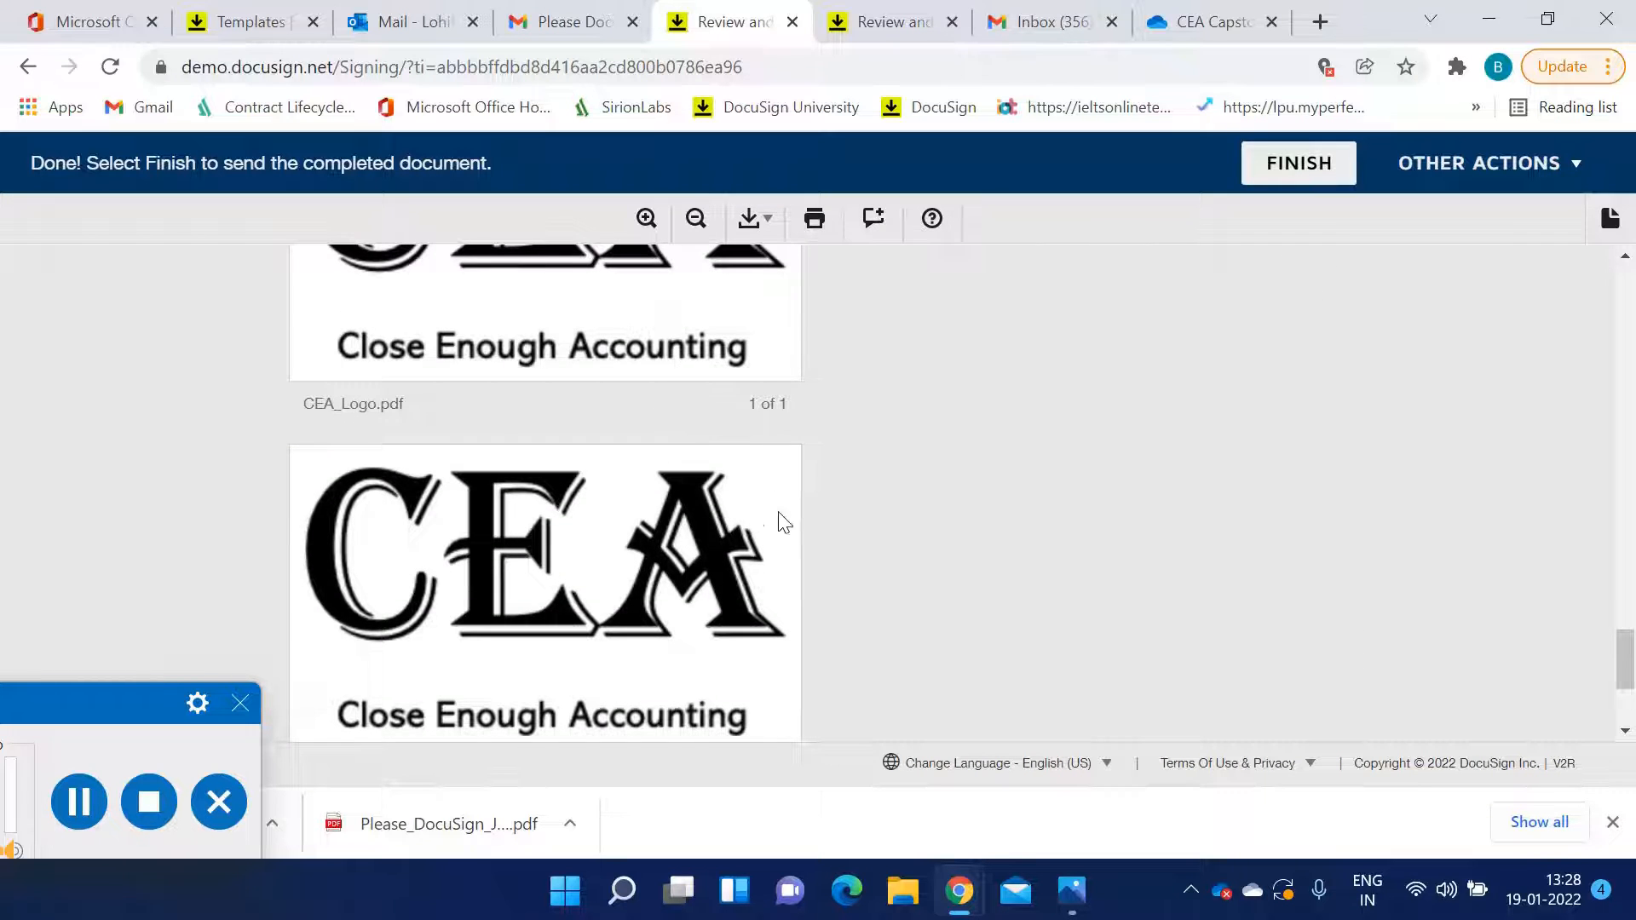
{"action": "scroll", "coordinate": [852, 516], "scroll_direction": "up", "scroll_amount": 1}
{"action": "scroll", "coordinate": [896, 517], "scroll_direction": "up", "scroll_amount": 1}
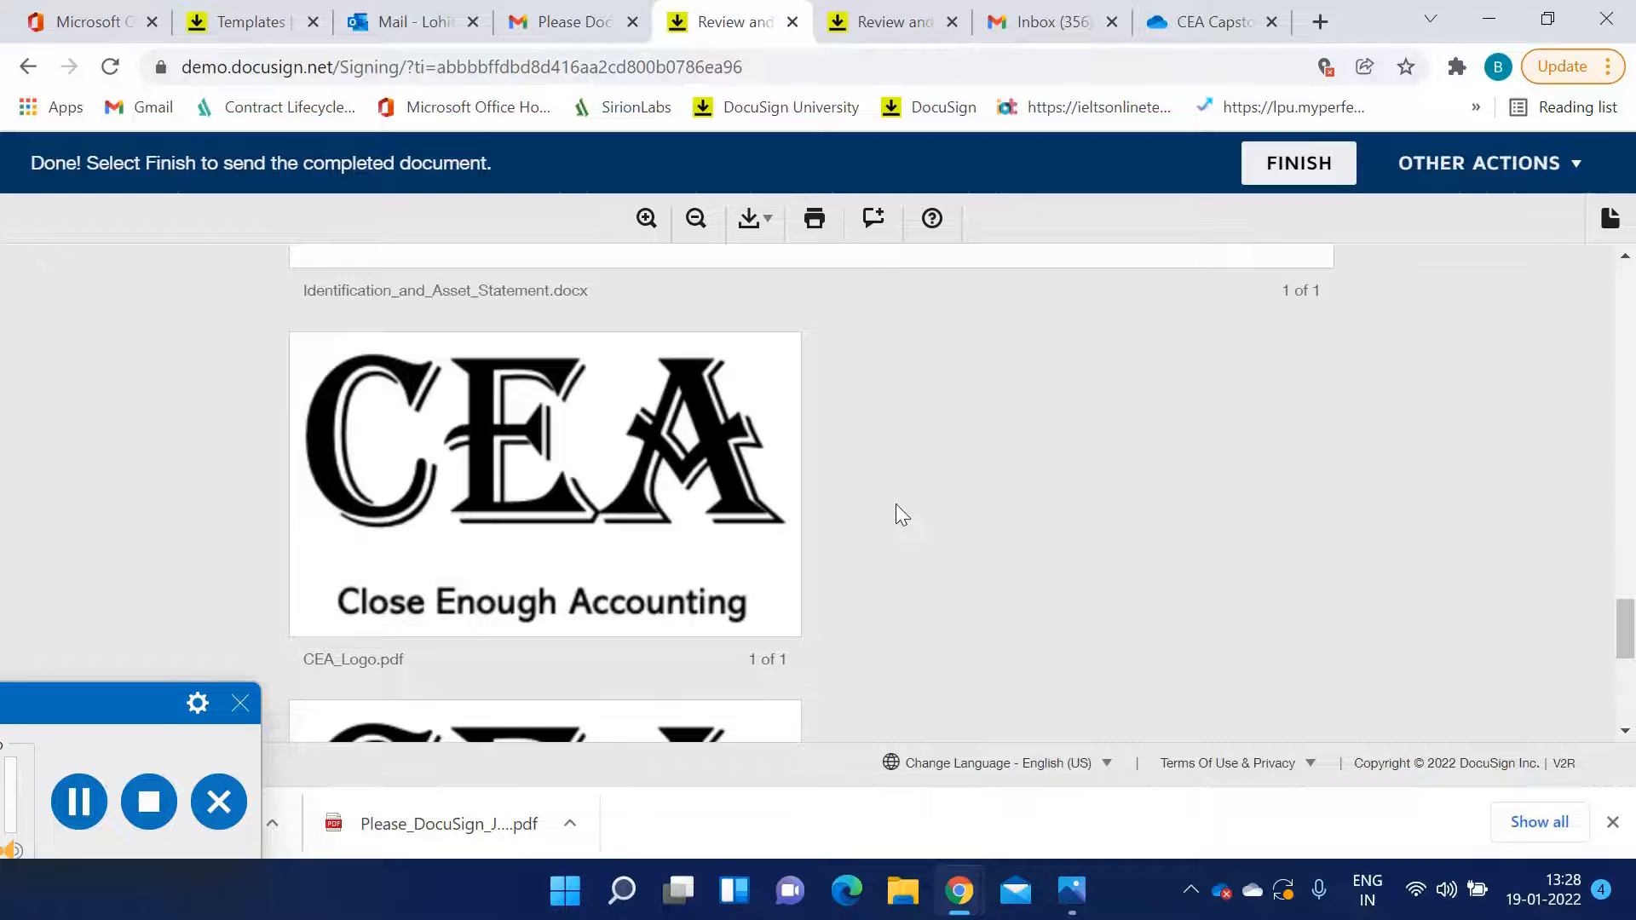
{"action": "scroll", "coordinate": [894, 506], "scroll_direction": "down", "scroll_amount": 2}
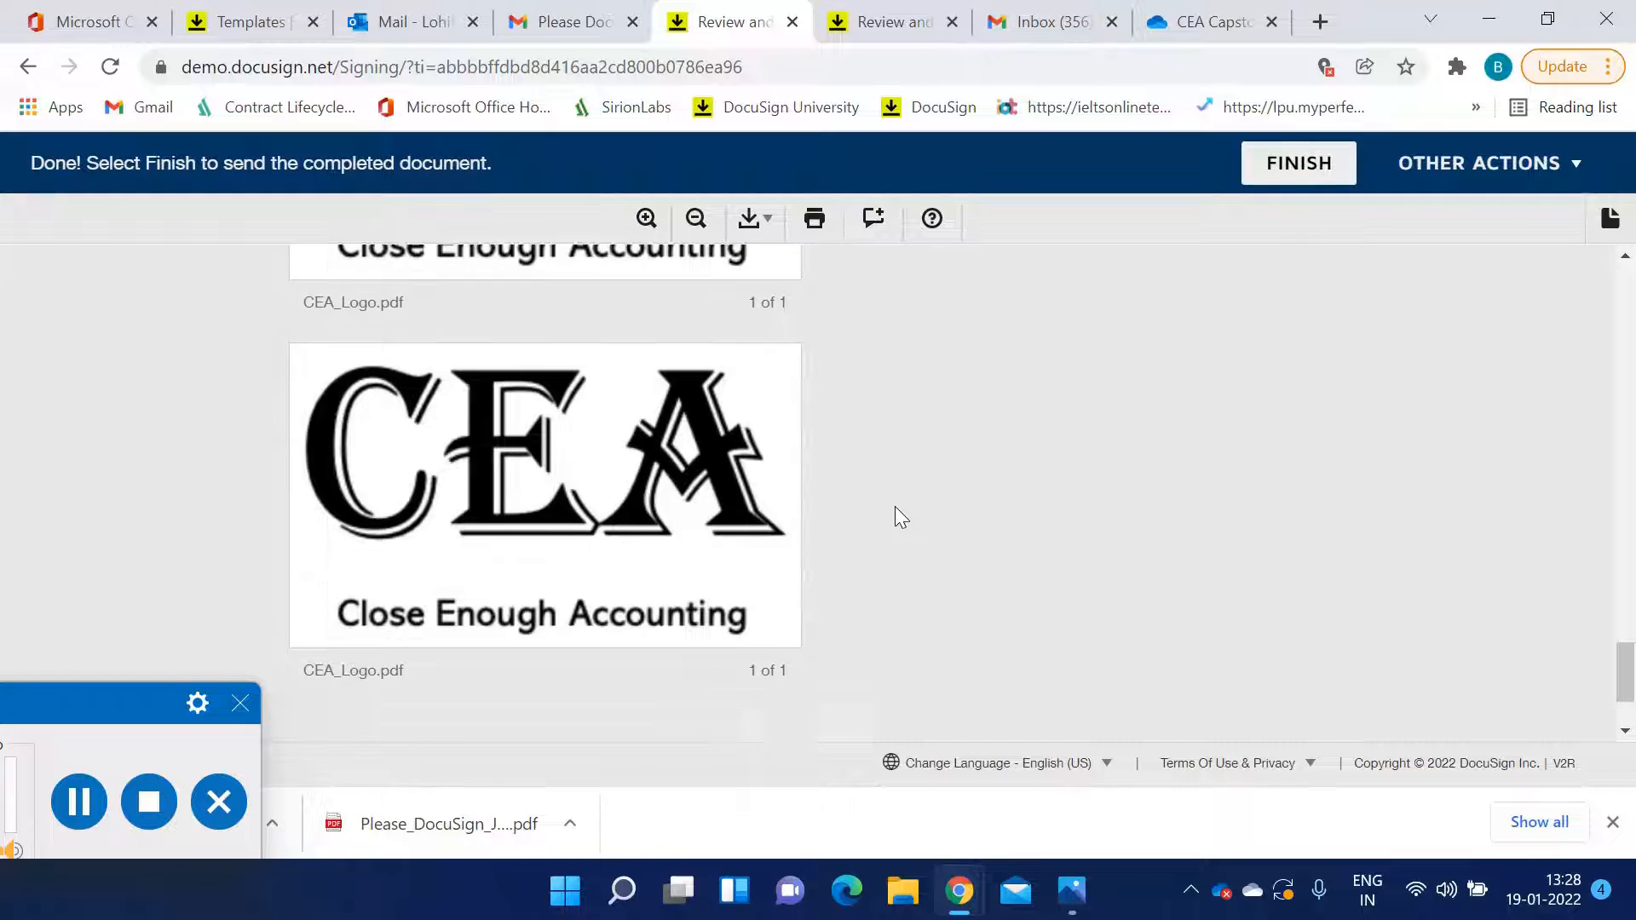
{"action": "scroll", "coordinate": [1116, 478], "scroll_direction": "up", "scroll_amount": 15}
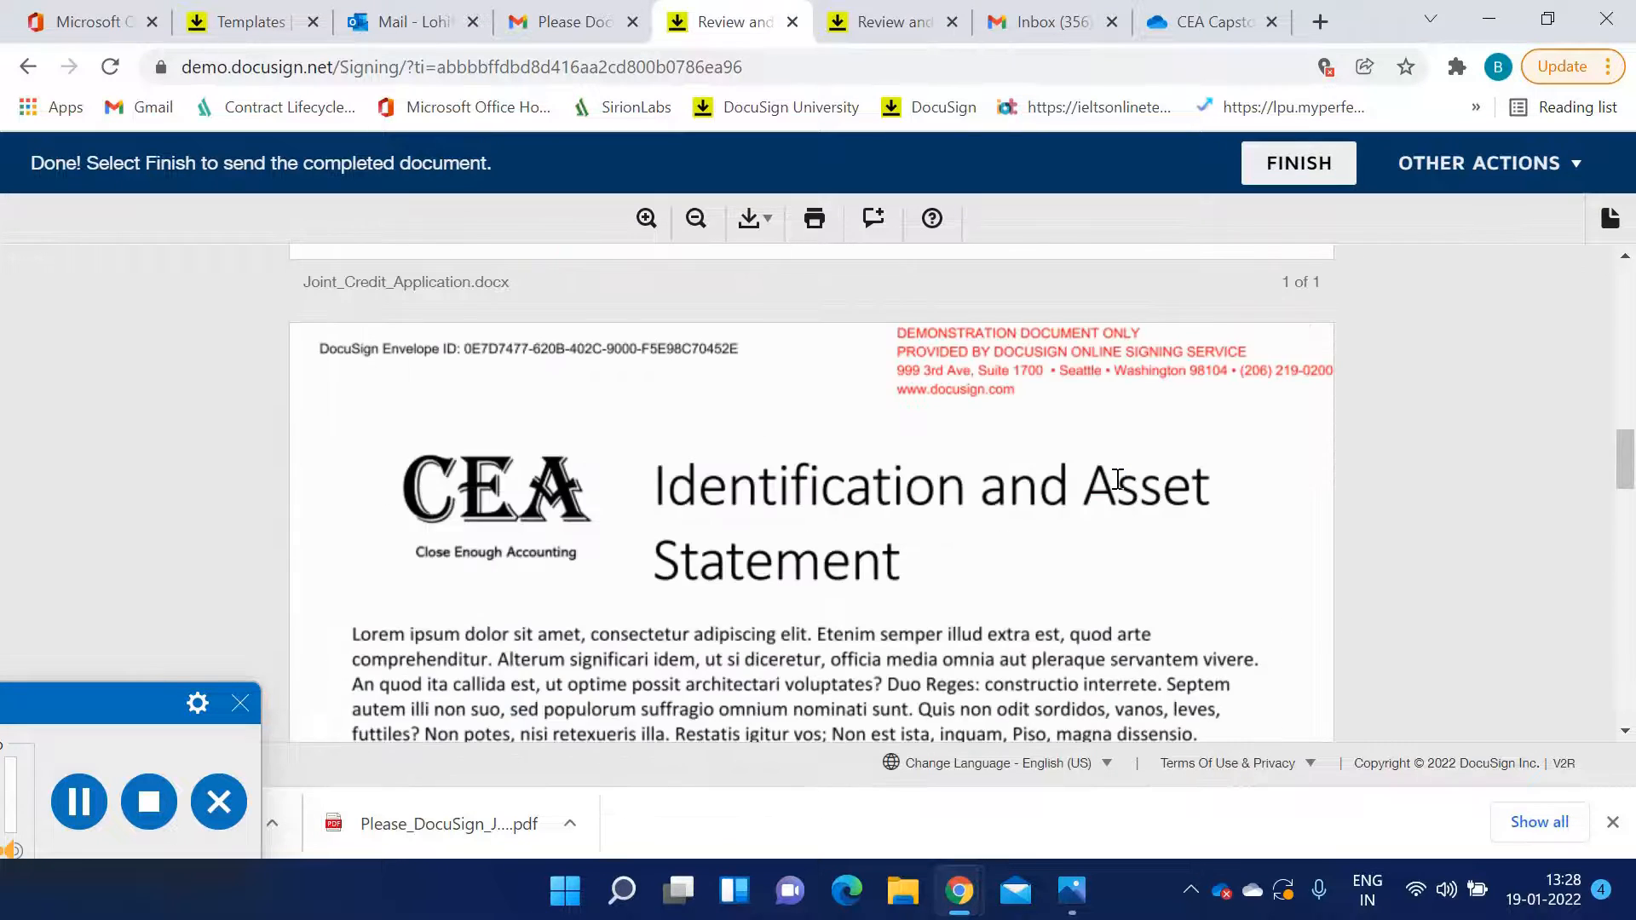
{"action": "scroll", "coordinate": [1121, 481], "scroll_direction": "up", "scroll_amount": 10}
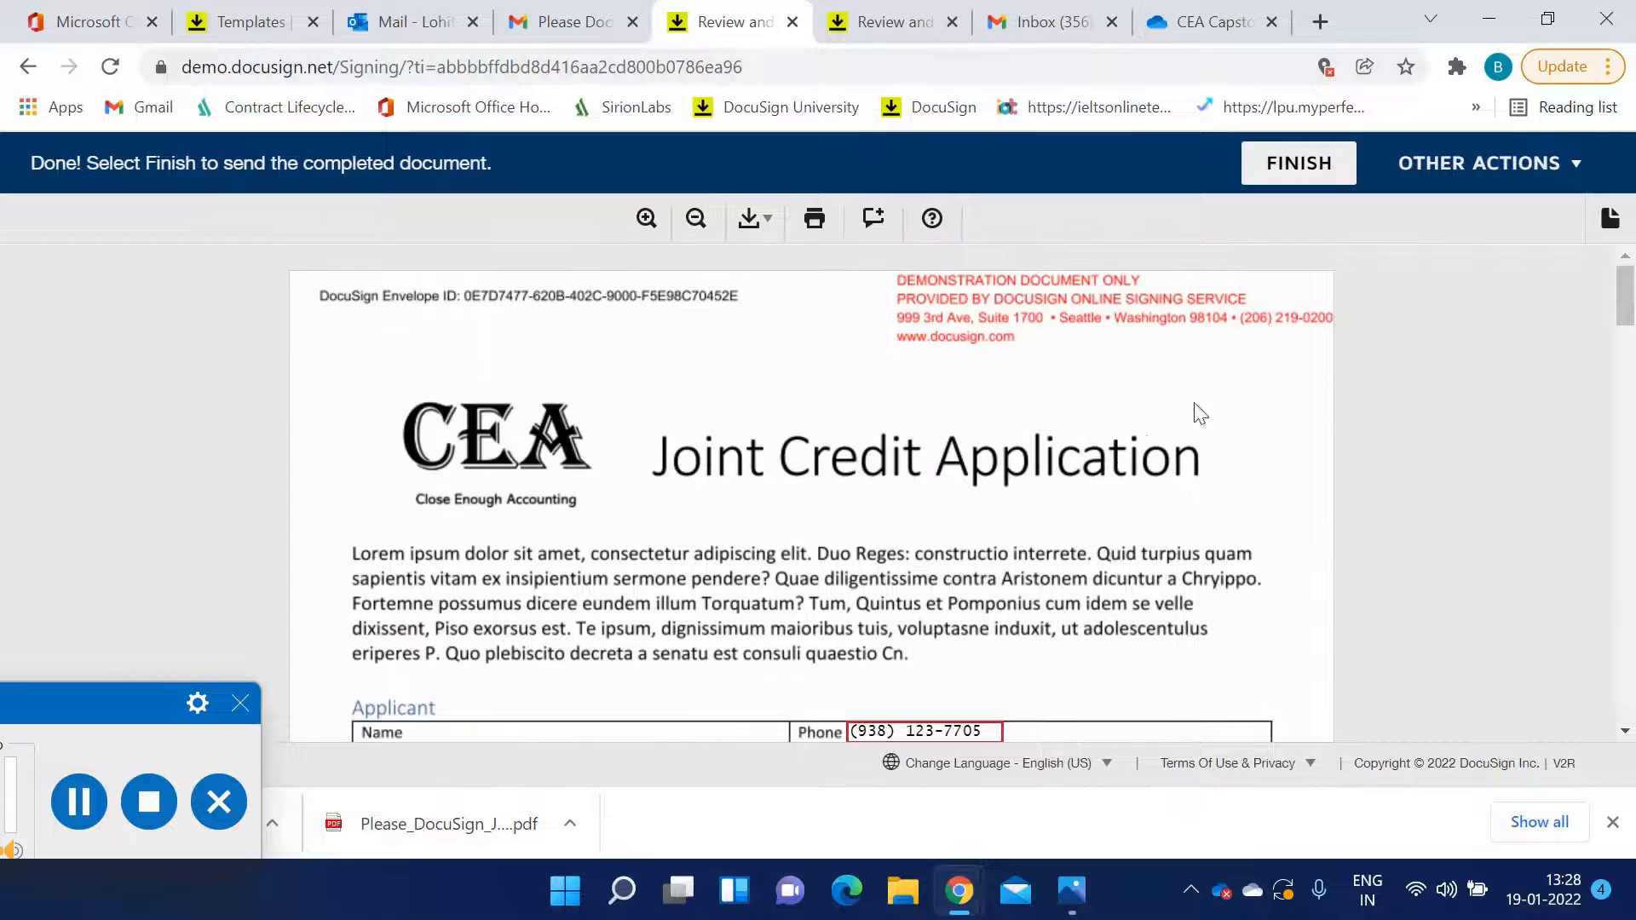
Finish signing and decline saving a copy of the document
{"action": "left_click", "coordinate": [1296, 175]}
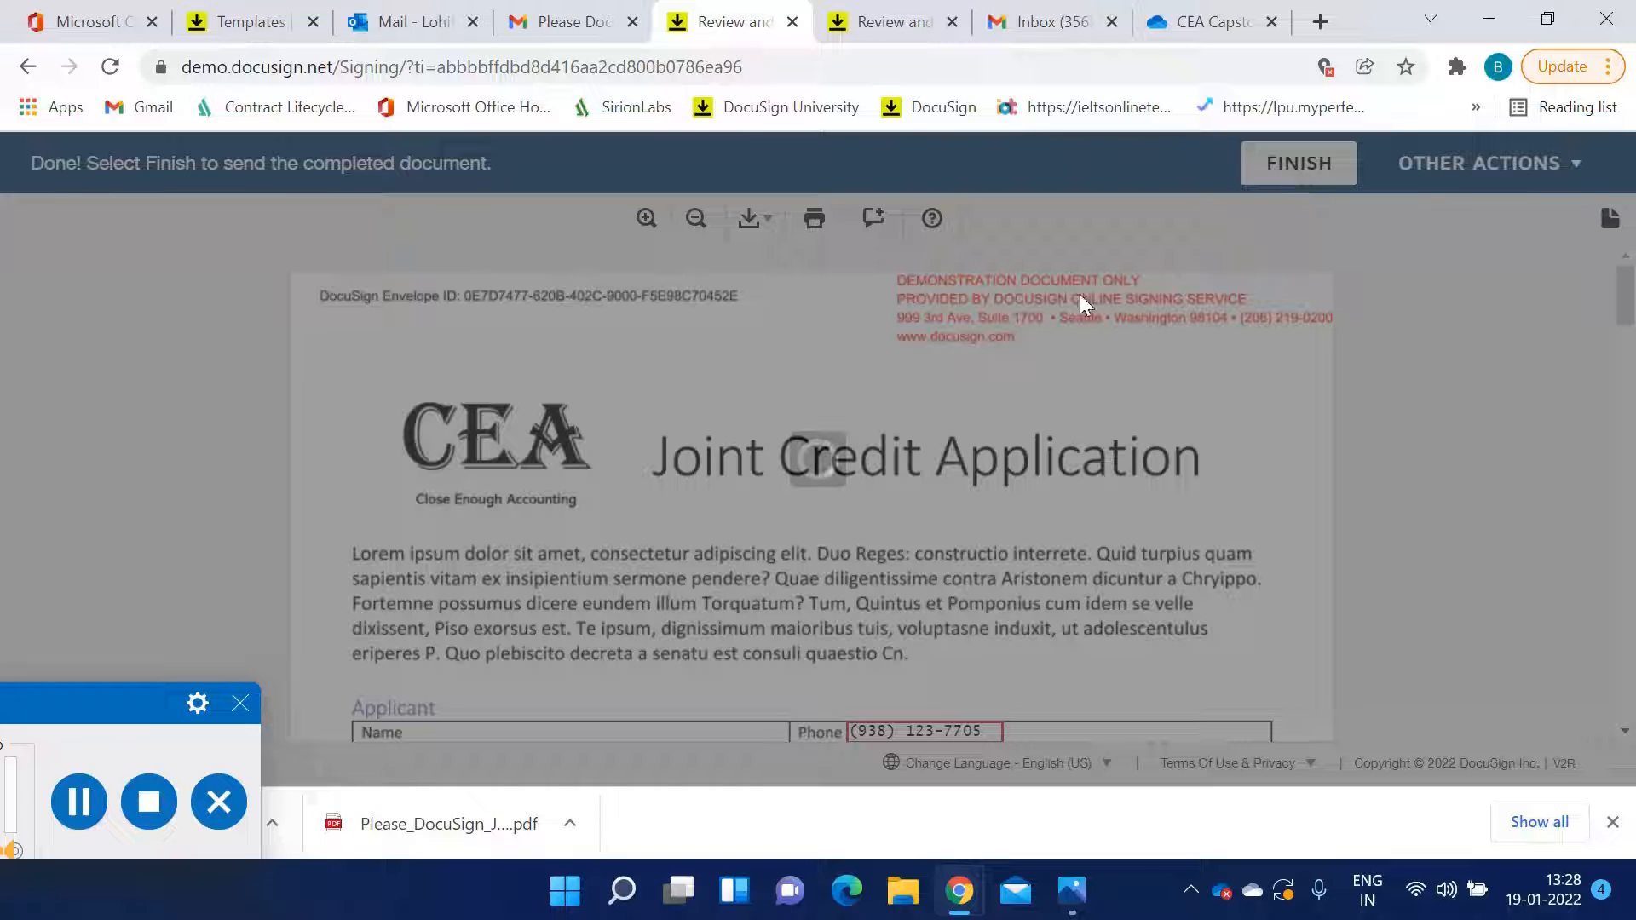
{"action": "scroll", "coordinate": [566, 716], "scroll_direction": "down", "scroll_amount": 2}
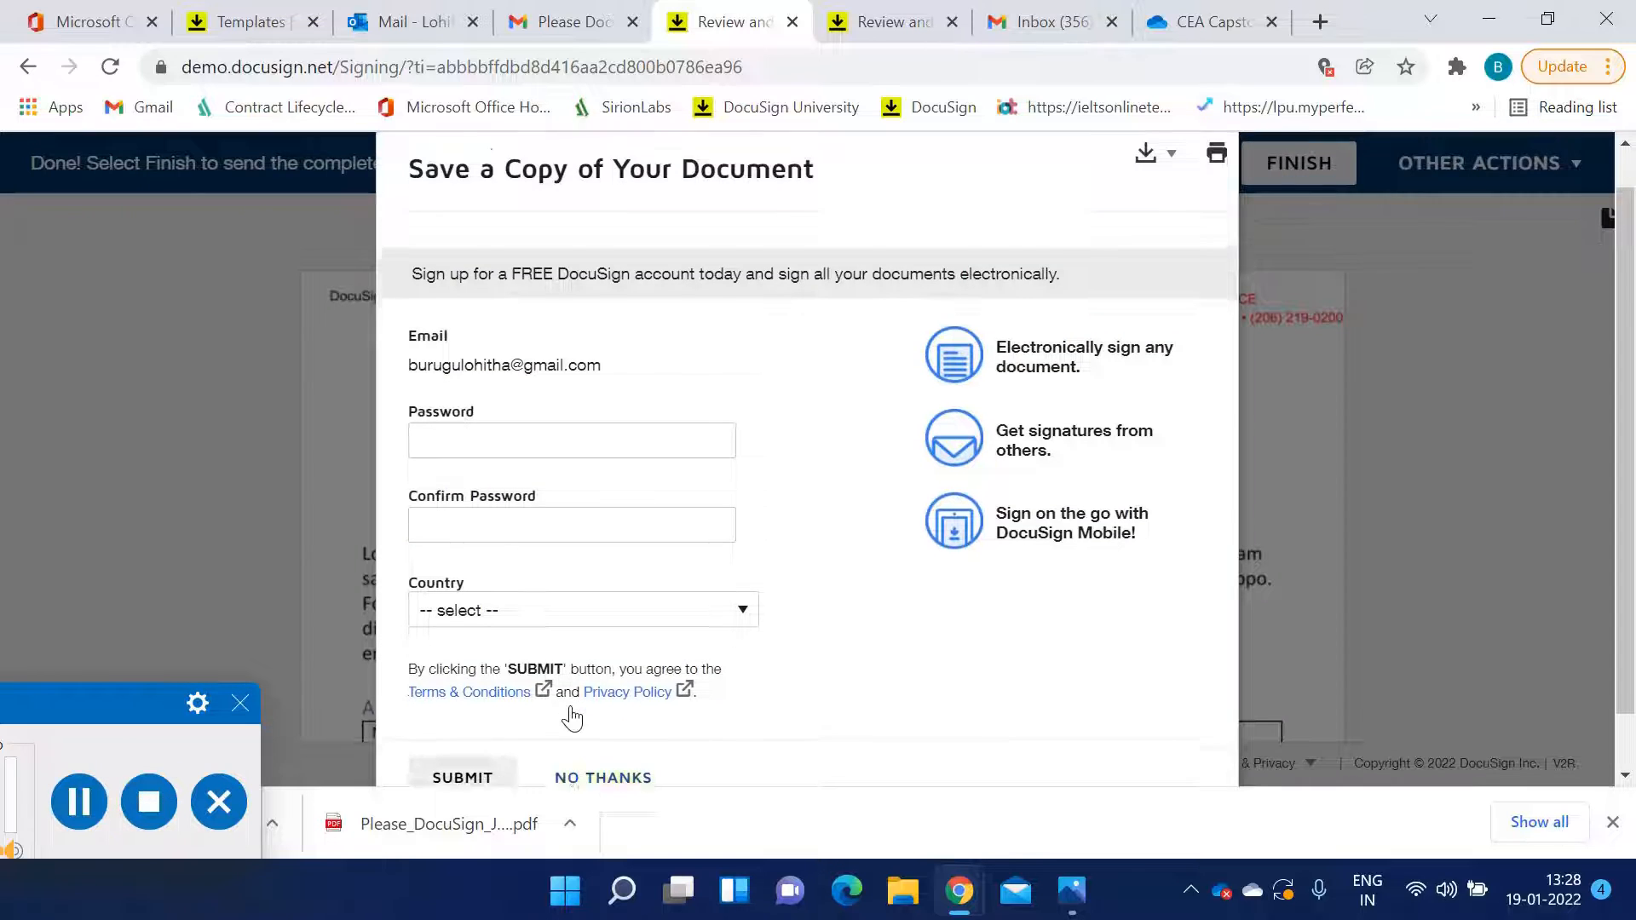
{"action": "left_click", "coordinate": [575, 720]}
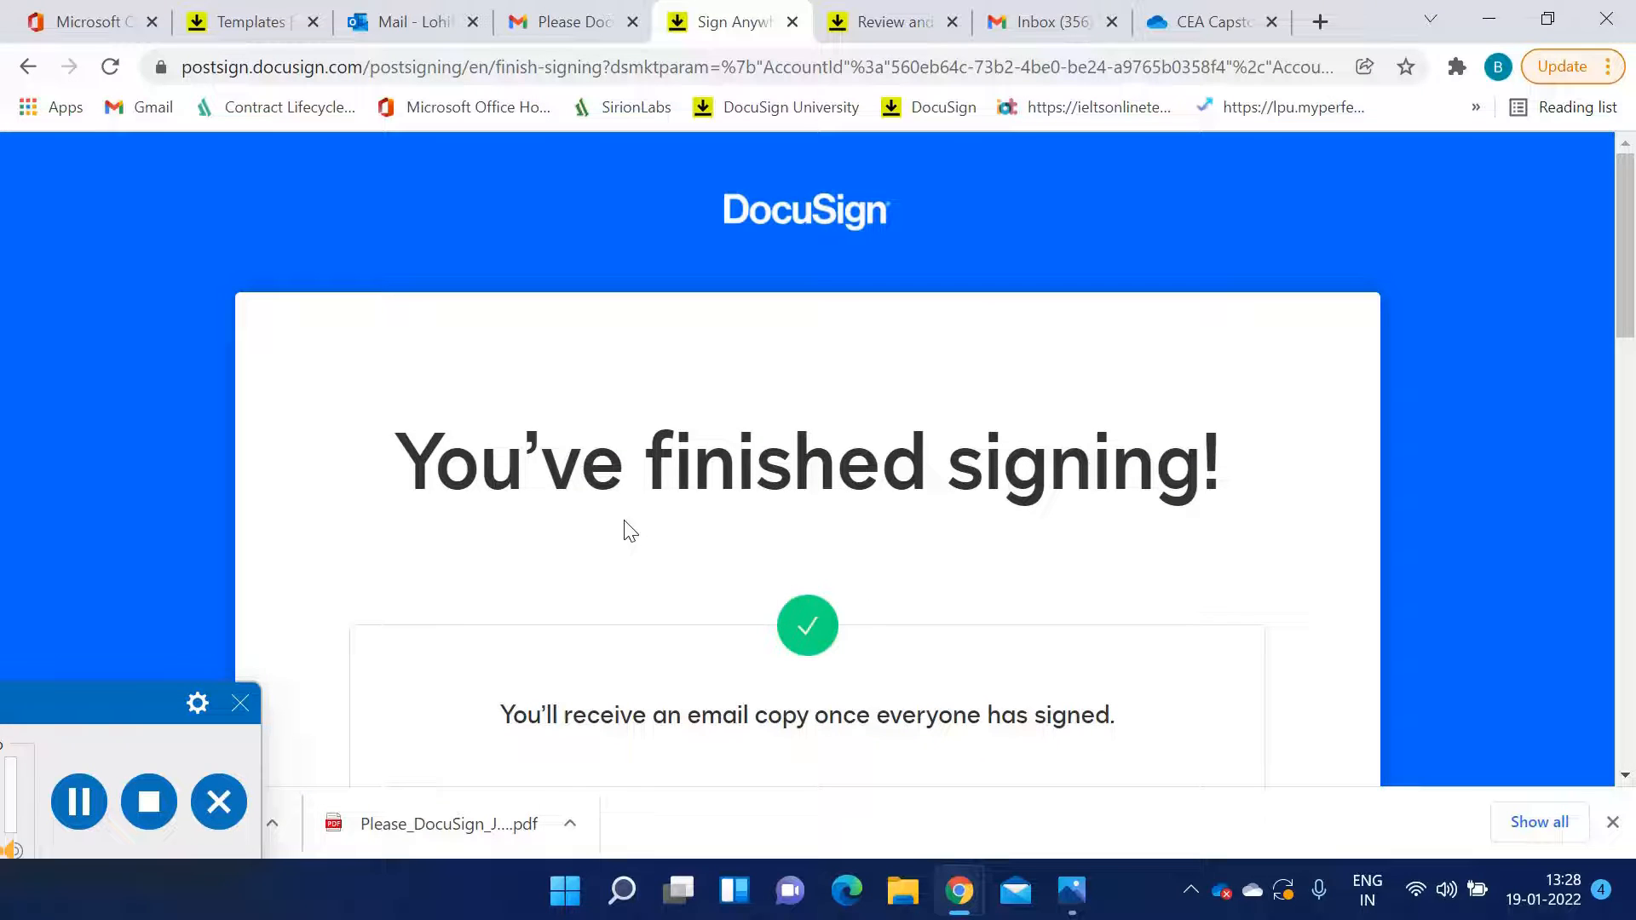
Return to the DocuSign account and open the list of sent envelopes
{"action": "left_click", "coordinate": [246, 23]}
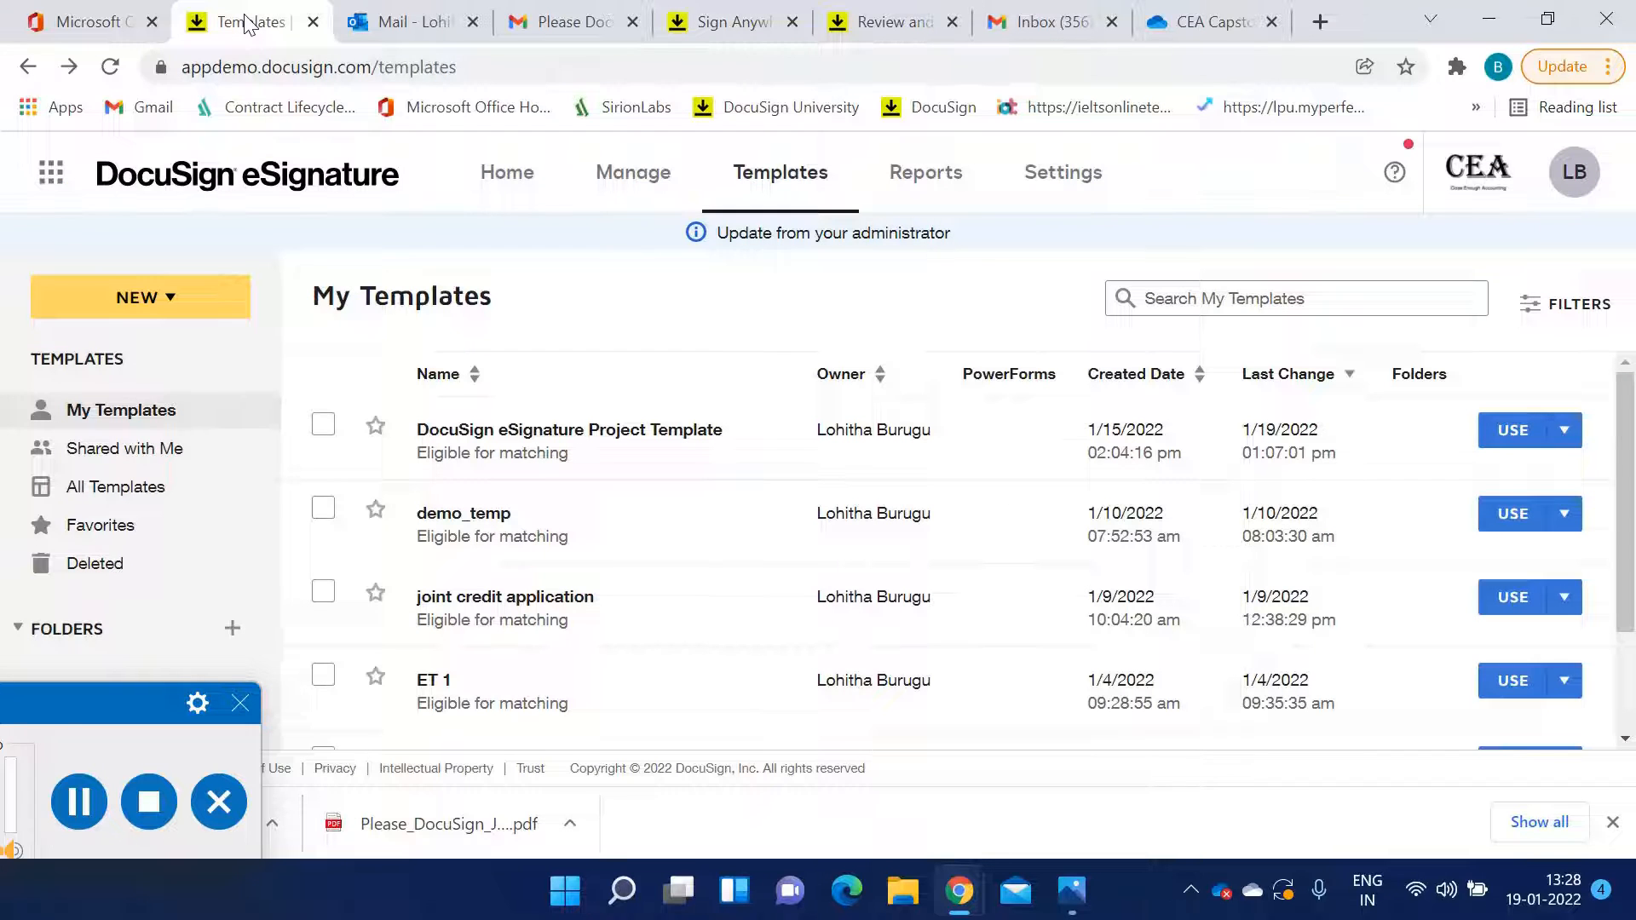
{"action": "left_click", "coordinate": [620, 184]}
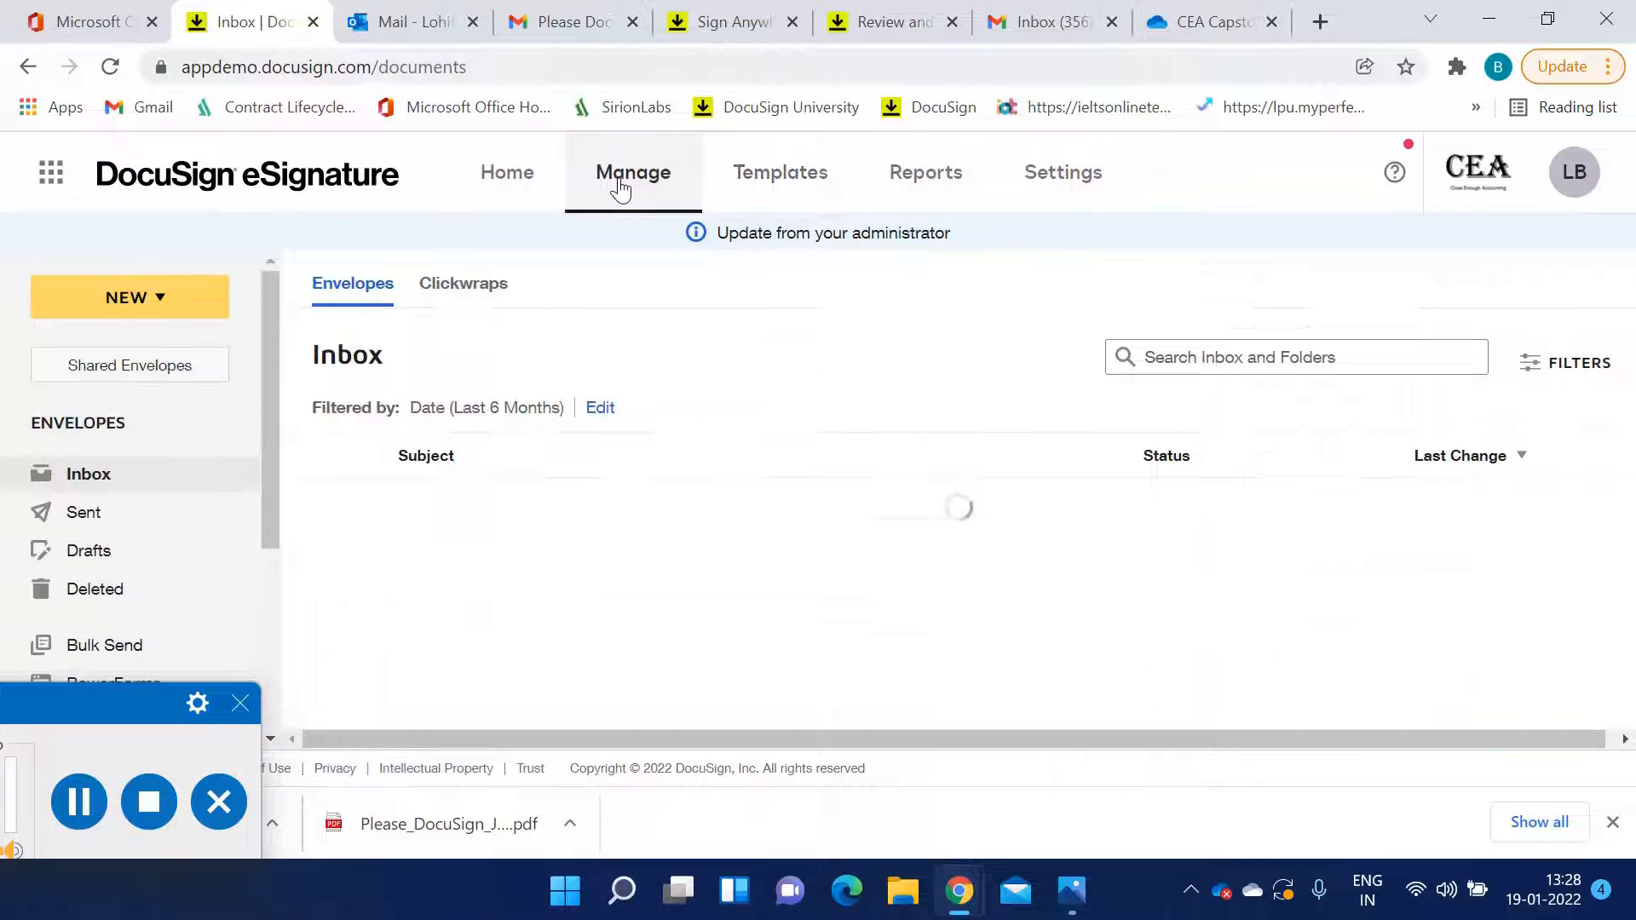
{"action": "left_click", "coordinate": [115, 521]}
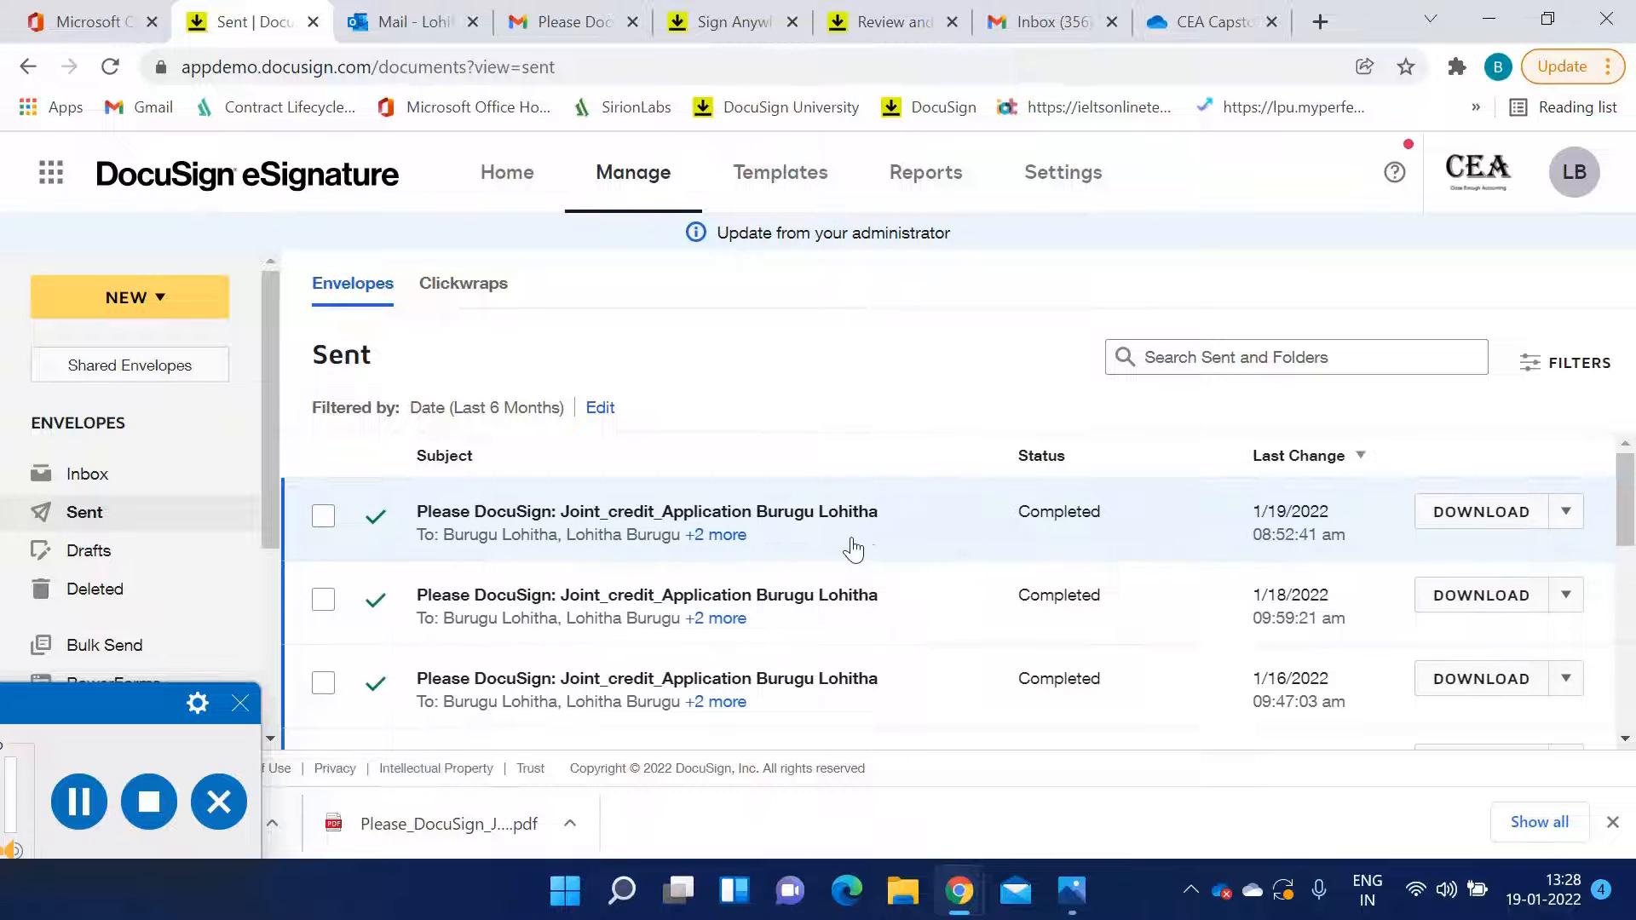
{"action": "left_click", "coordinate": [109, 513]}
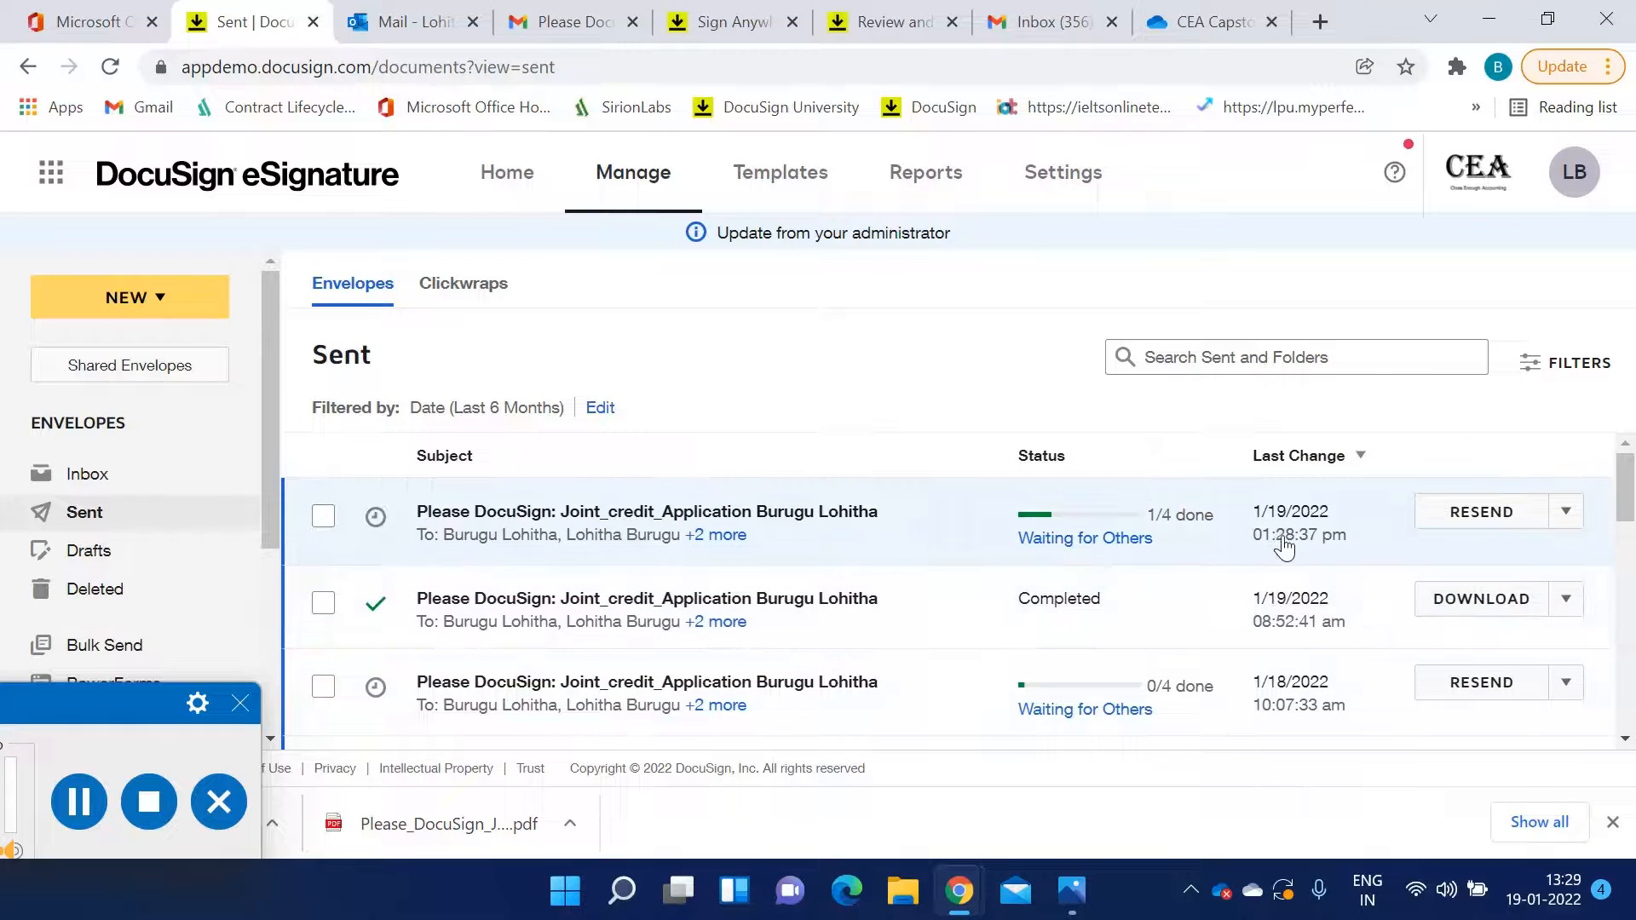
Open the most recent Joint_credit_Application envelope and review its recipients and signing status
{"action": "left_click", "coordinate": [805, 543]}
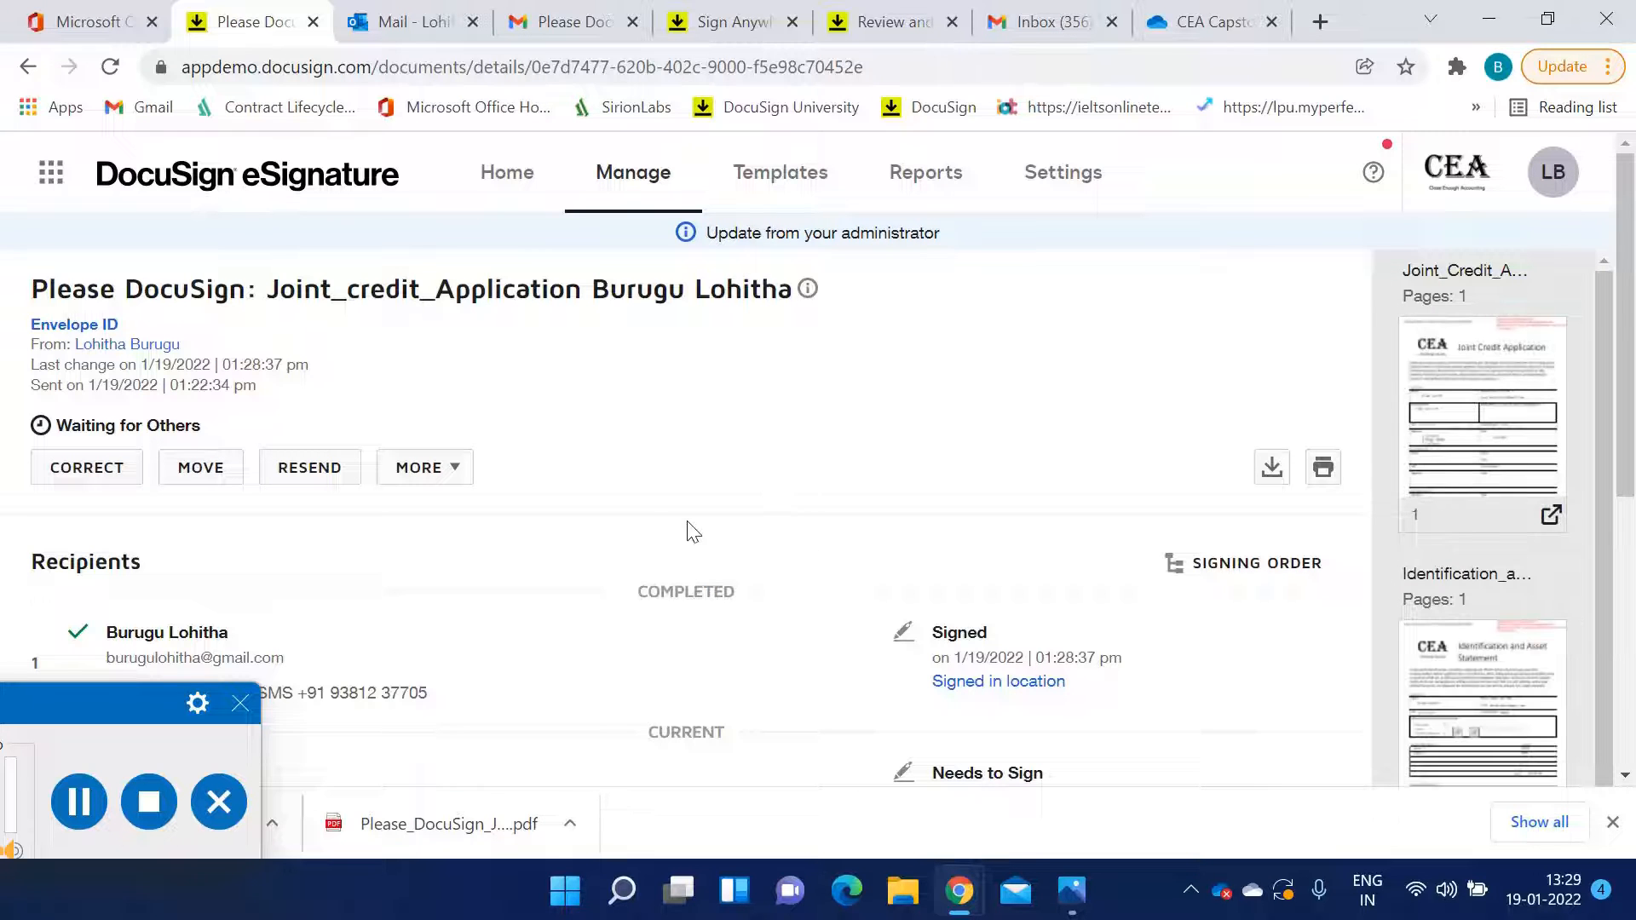
{"action": "scroll", "coordinate": [624, 501], "scroll_direction": "down", "scroll_amount": 2}
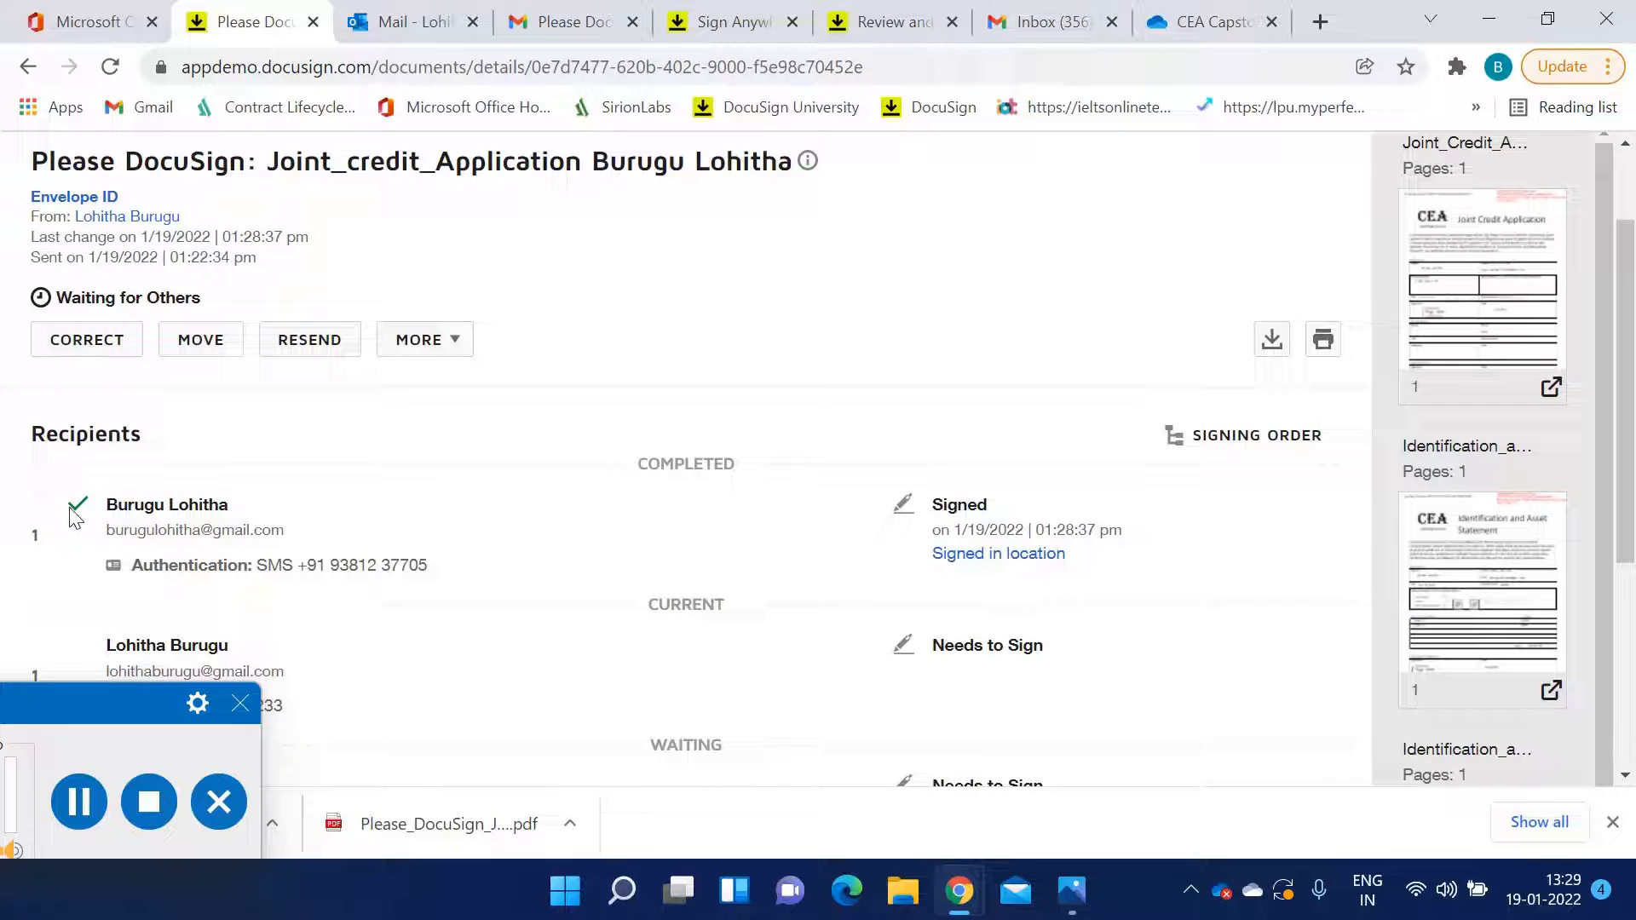
{"action": "scroll", "coordinate": [665, 511], "scroll_direction": "down", "scroll_amount": 2}
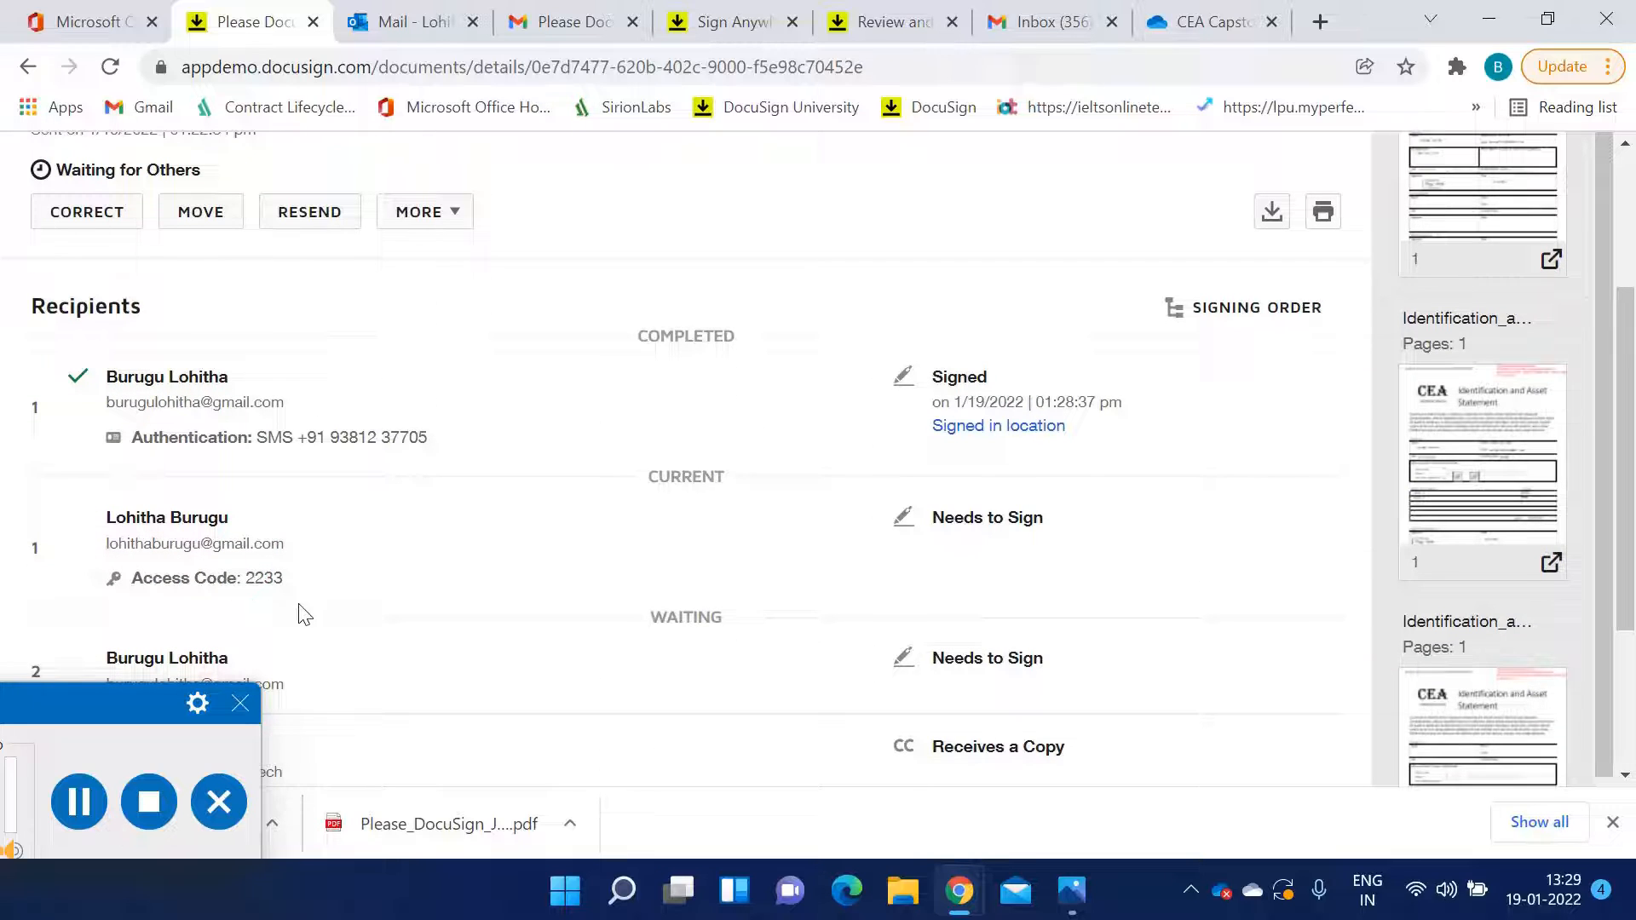
{"action": "left_click_drag", "start_coordinate": [286, 585], "coordinate": [256, 586]}
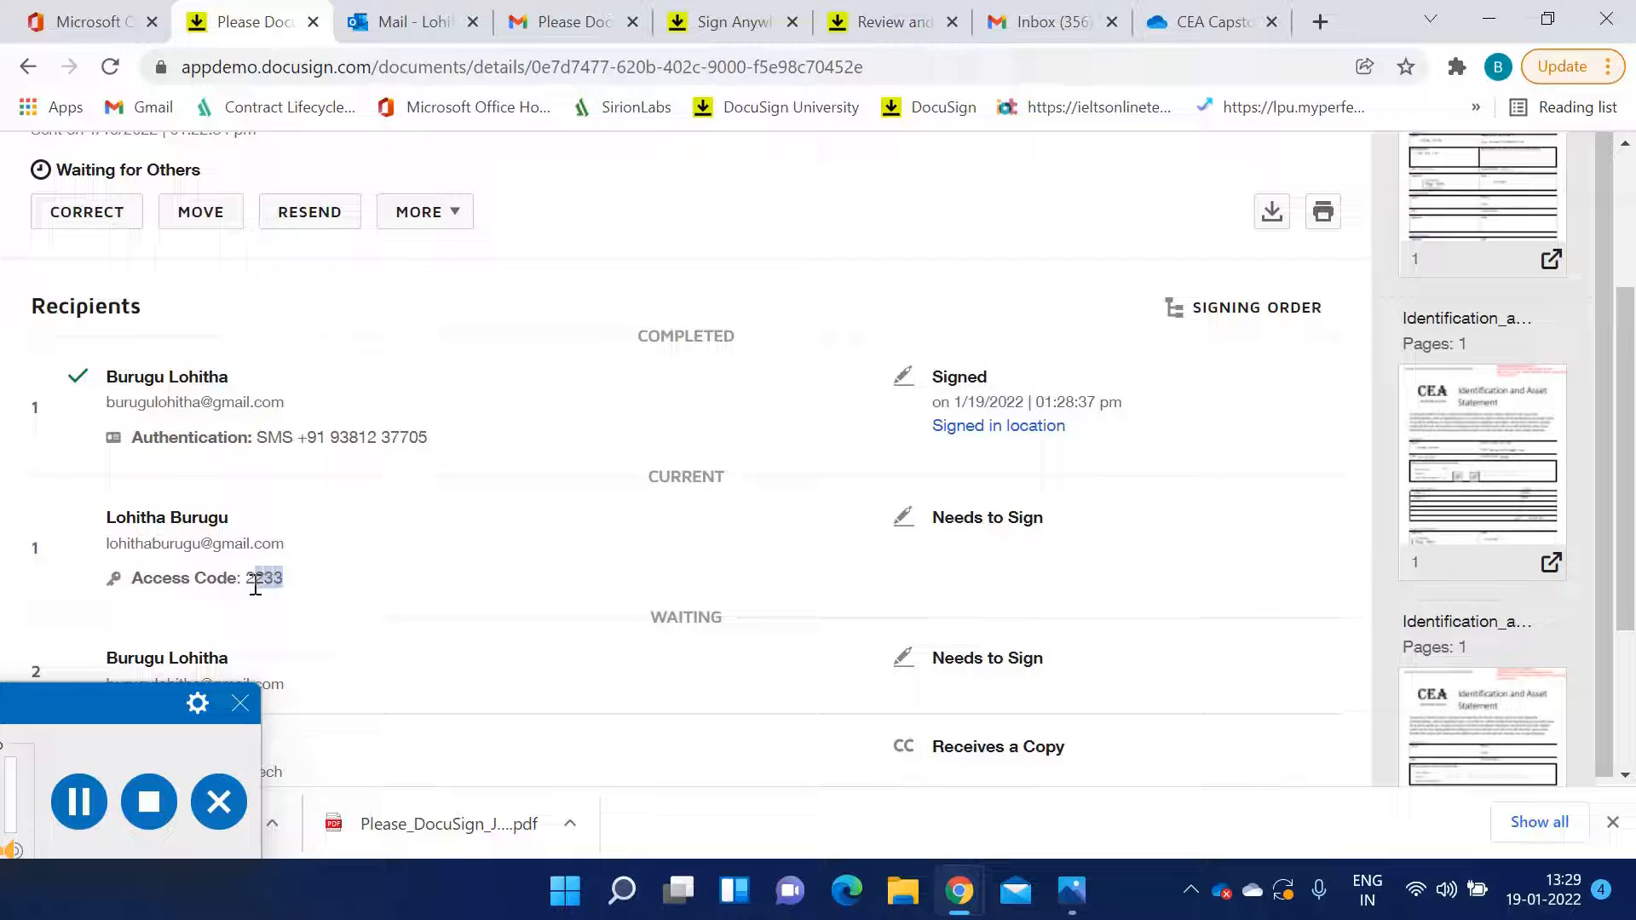
{"action": "left_click", "coordinate": [323, 564]}
Open the new DocuSign signing request email in Gmail and start reviewing its documents
{"action": "left_click", "coordinate": [1041, 16]}
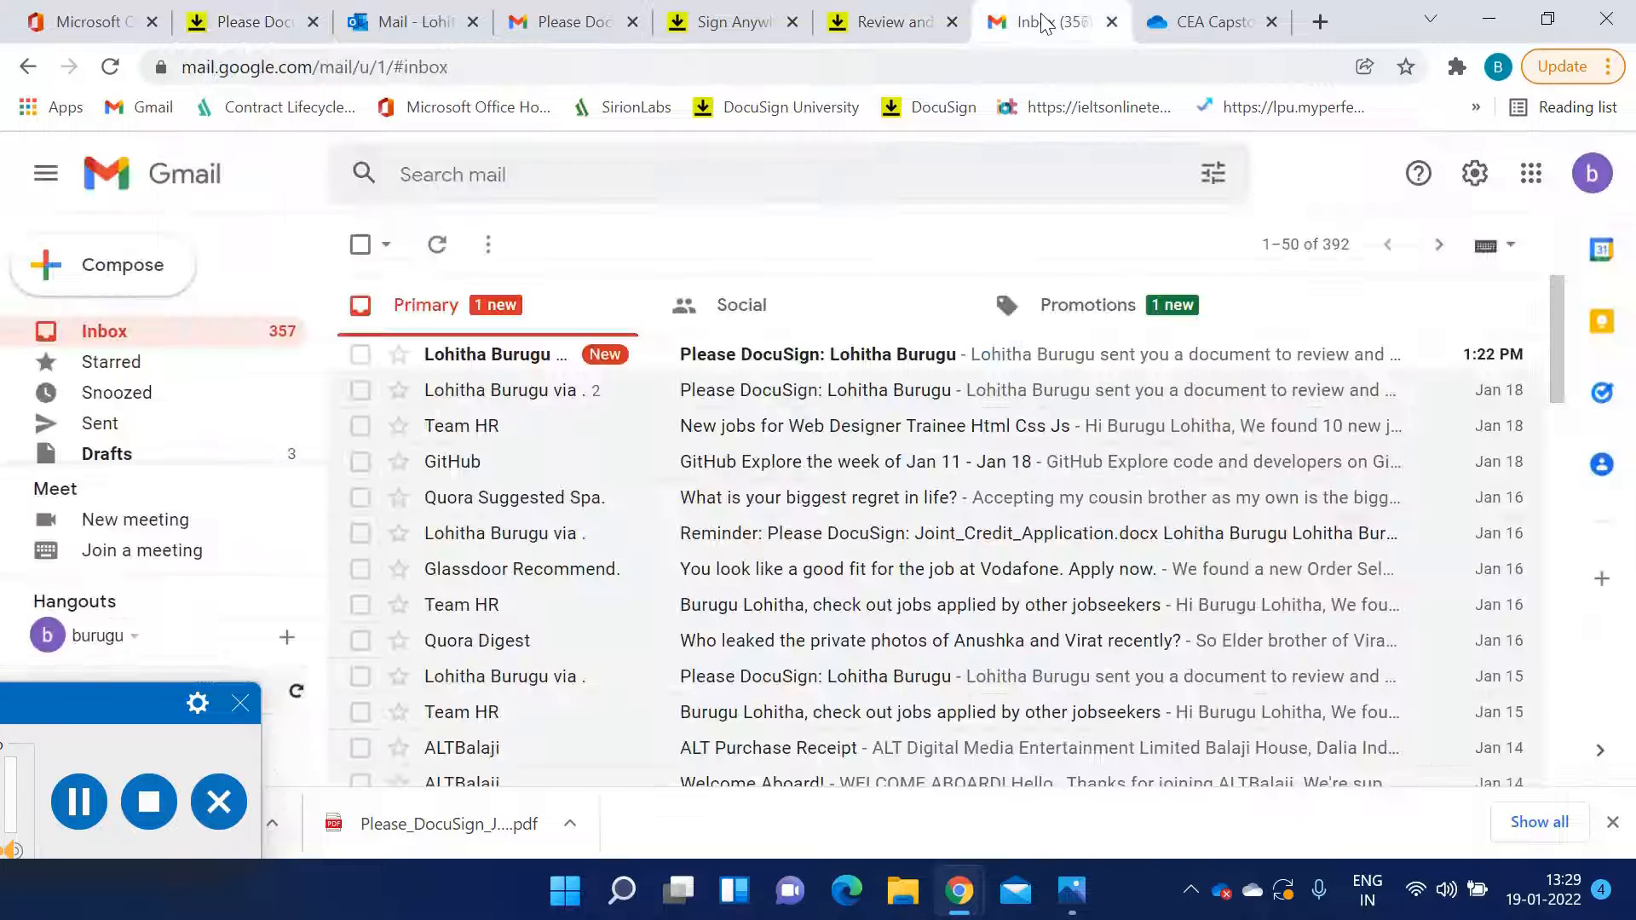
{"action": "left_click", "coordinate": [867, 368]}
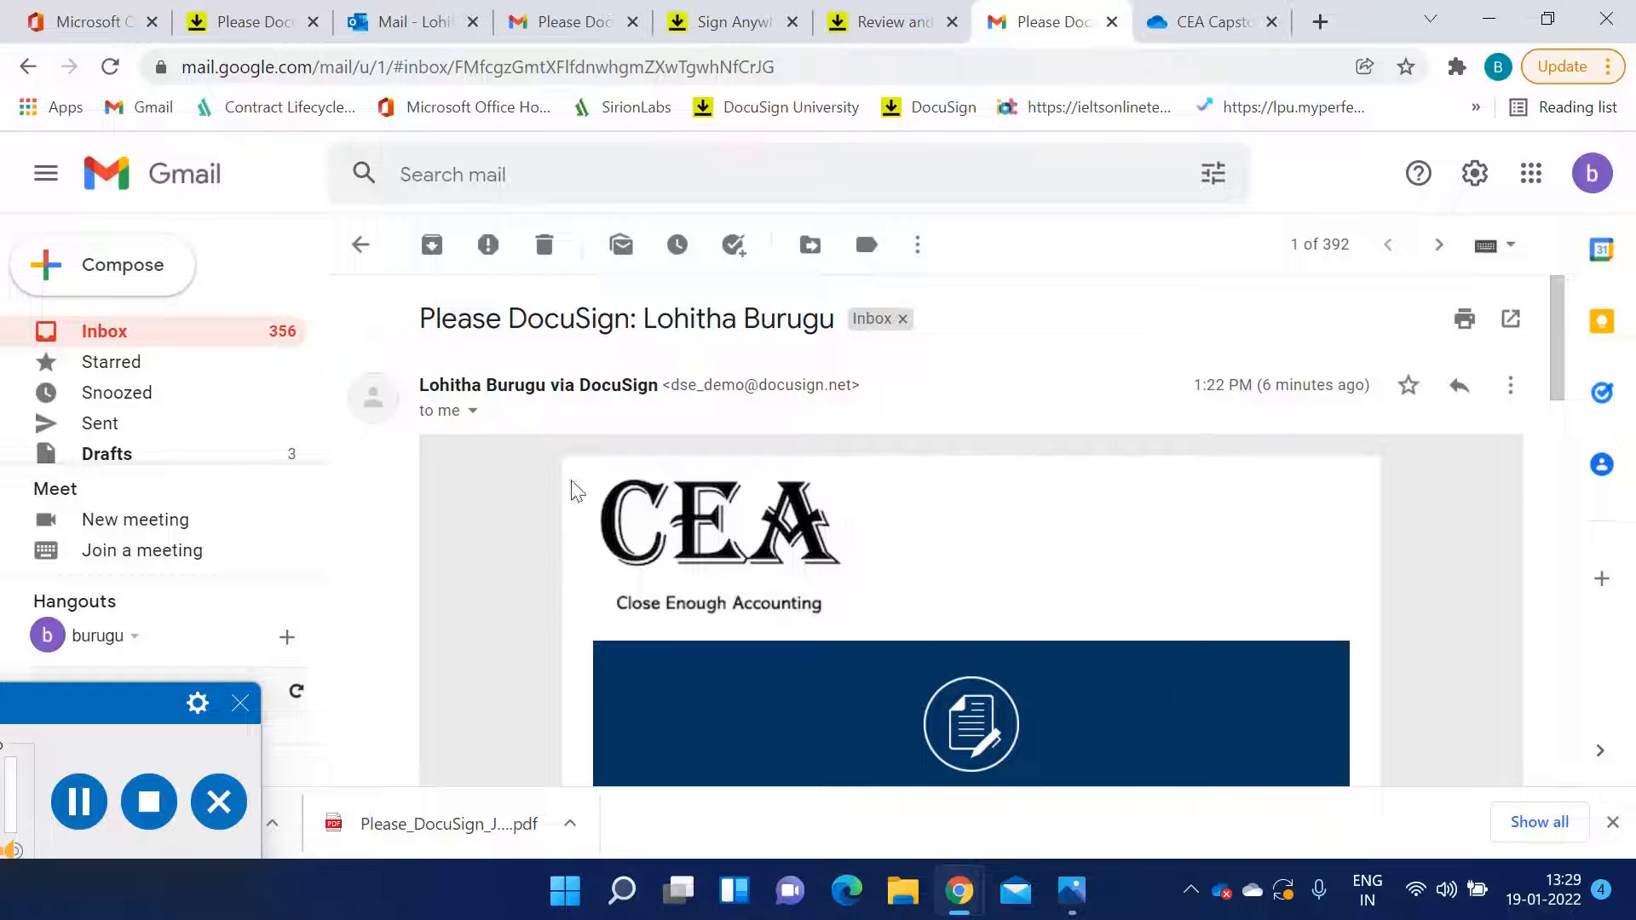
{"action": "left_click_drag", "start_coordinate": [645, 317], "coordinate": [832, 324]}
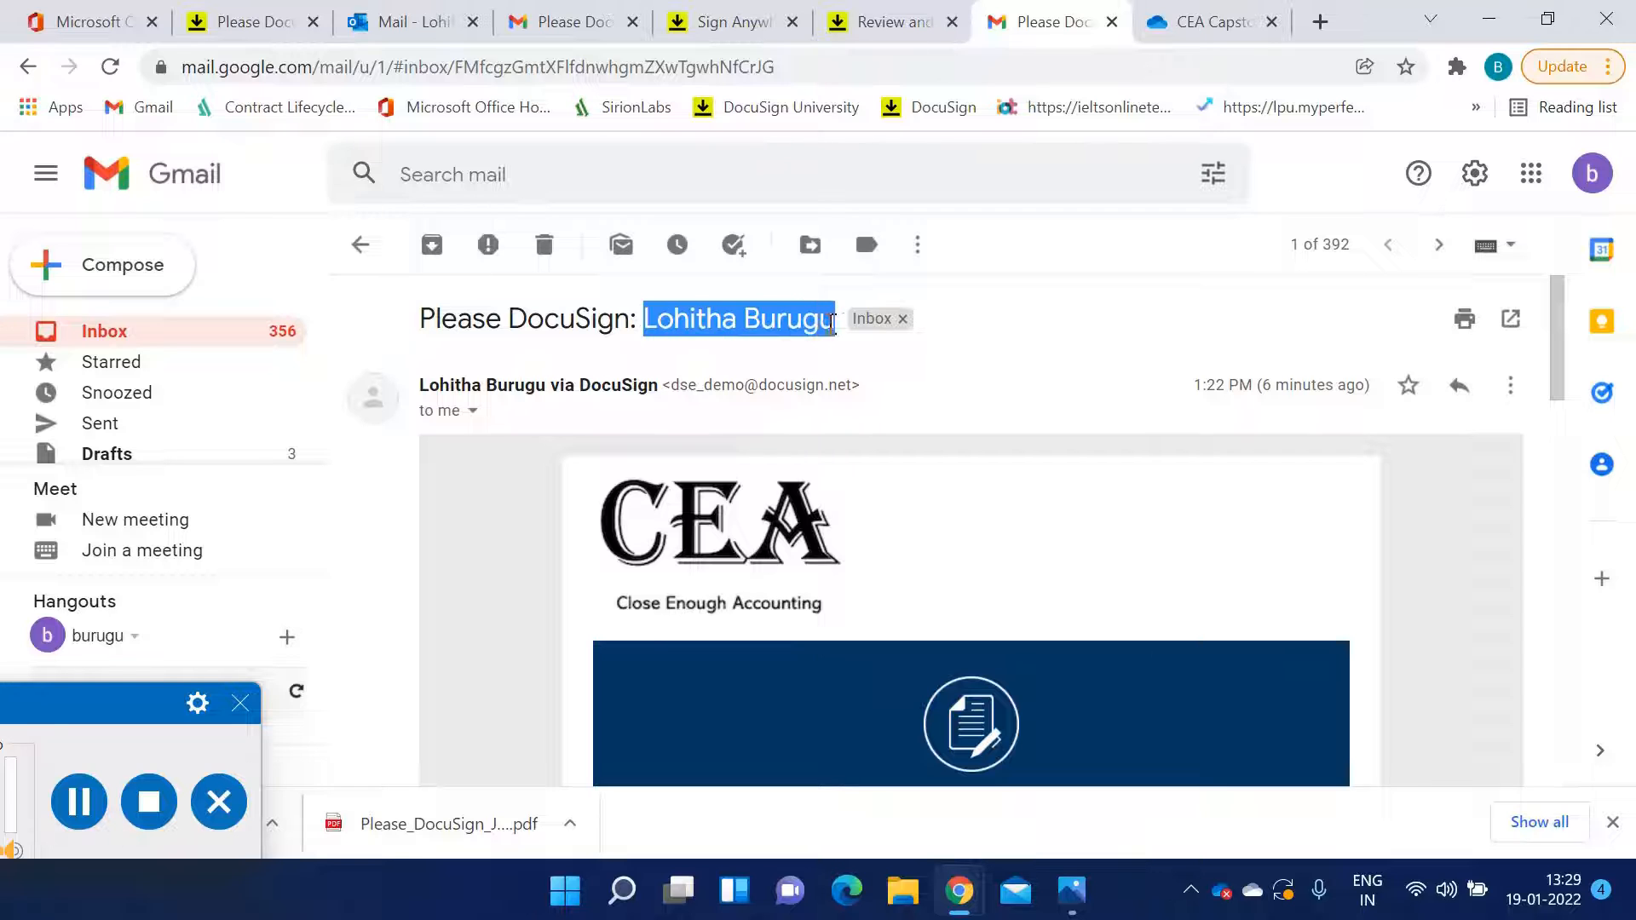
{"action": "left_click", "coordinate": [483, 524]}
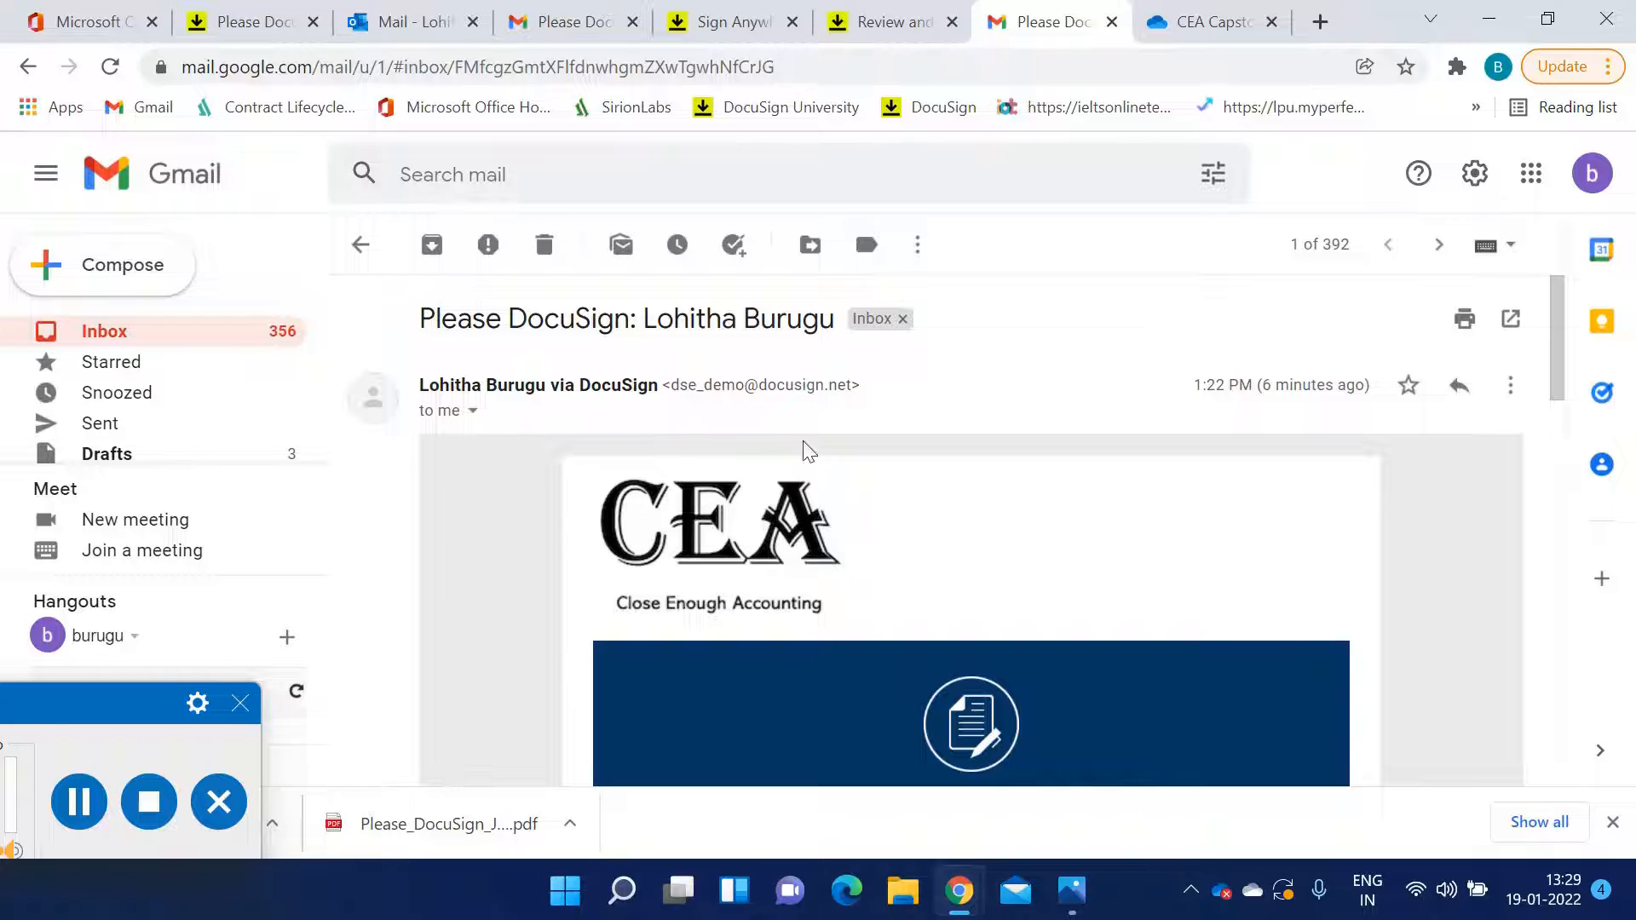
{"action": "scroll", "coordinate": [765, 397], "scroll_direction": "down", "scroll_amount": 7}
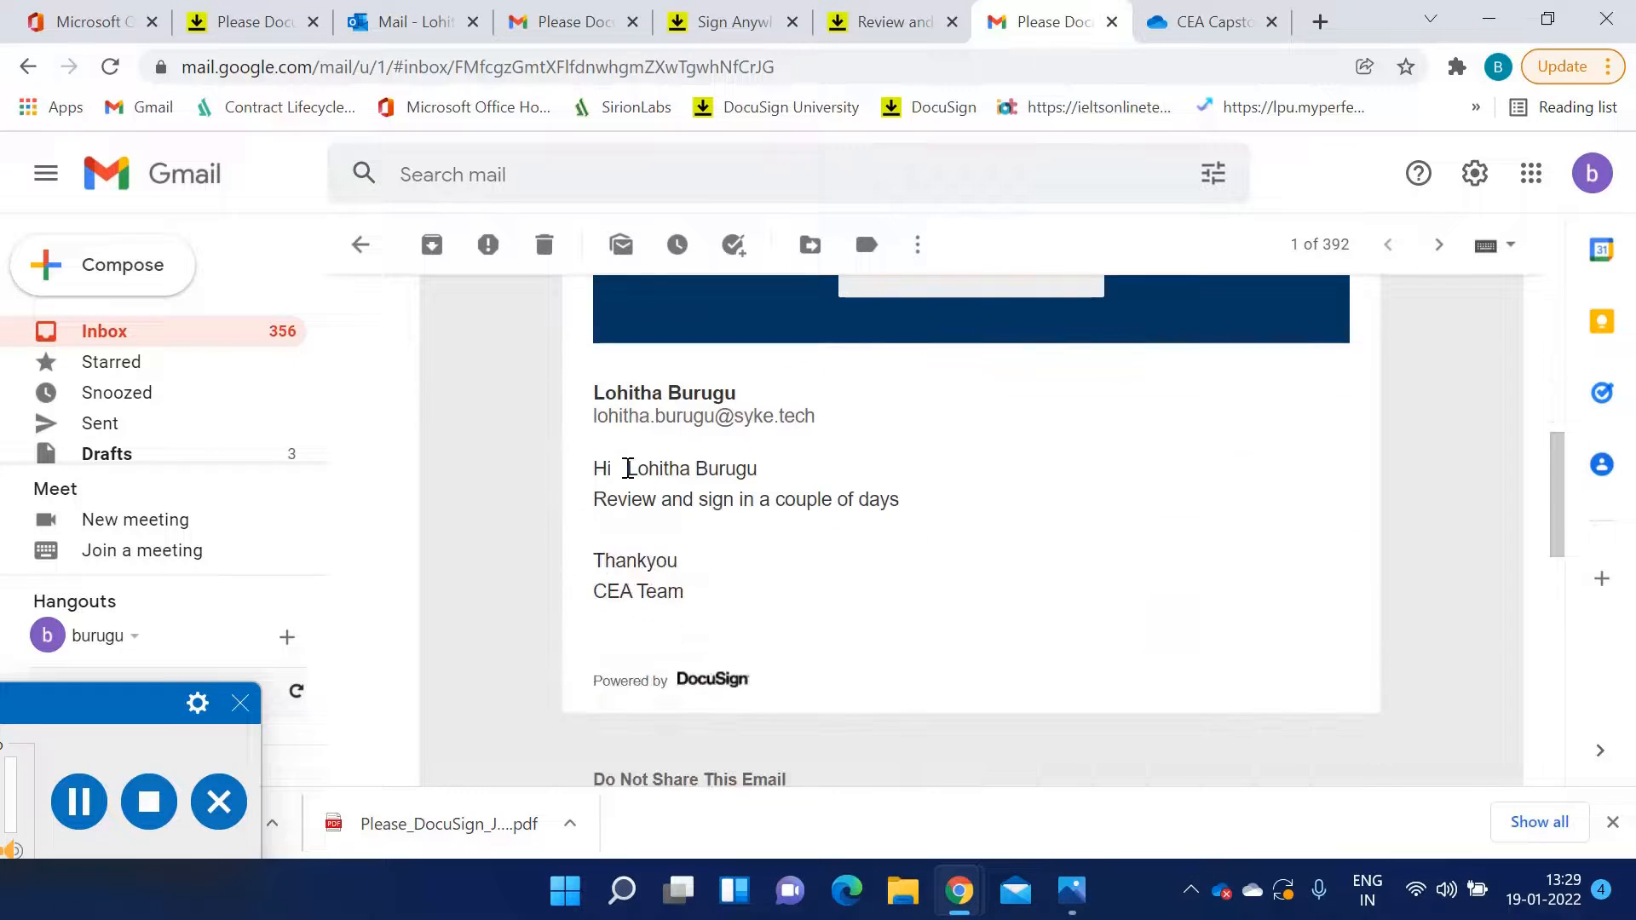
{"action": "left_click_drag", "start_coordinate": [628, 467], "coordinate": [760, 479]}
{"action": "scroll", "coordinate": [762, 525], "scroll_direction": "up", "scroll_amount": 5}
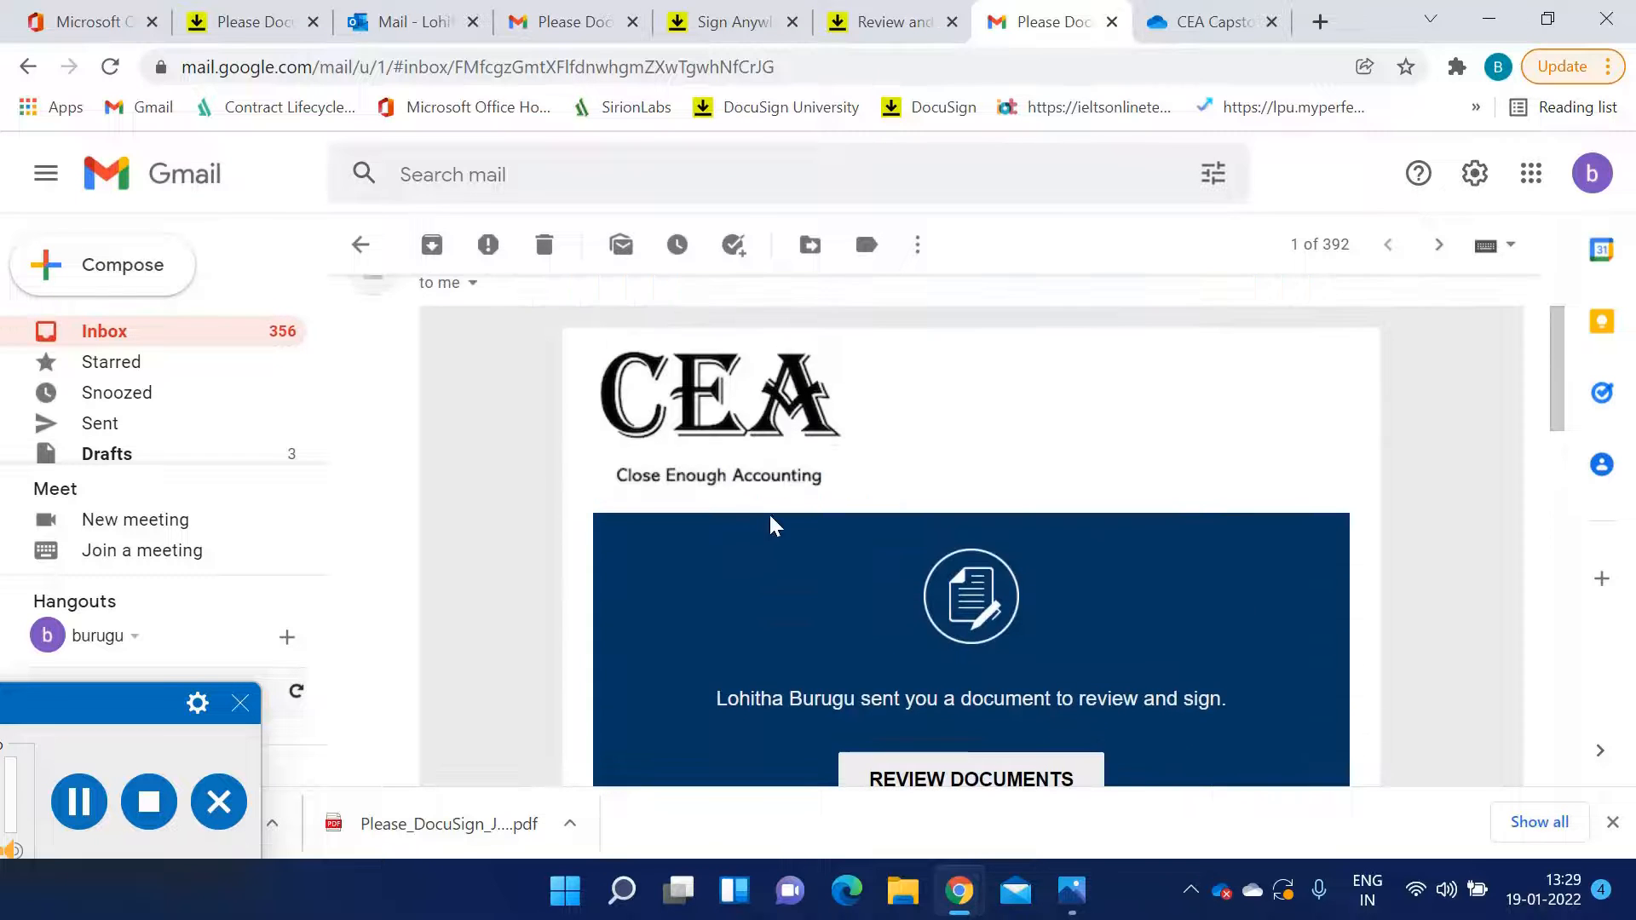
{"action": "scroll", "coordinate": [1023, 494], "scroll_direction": "down", "scroll_amount": 3}
{"action": "left_click", "coordinate": [1002, 537]}
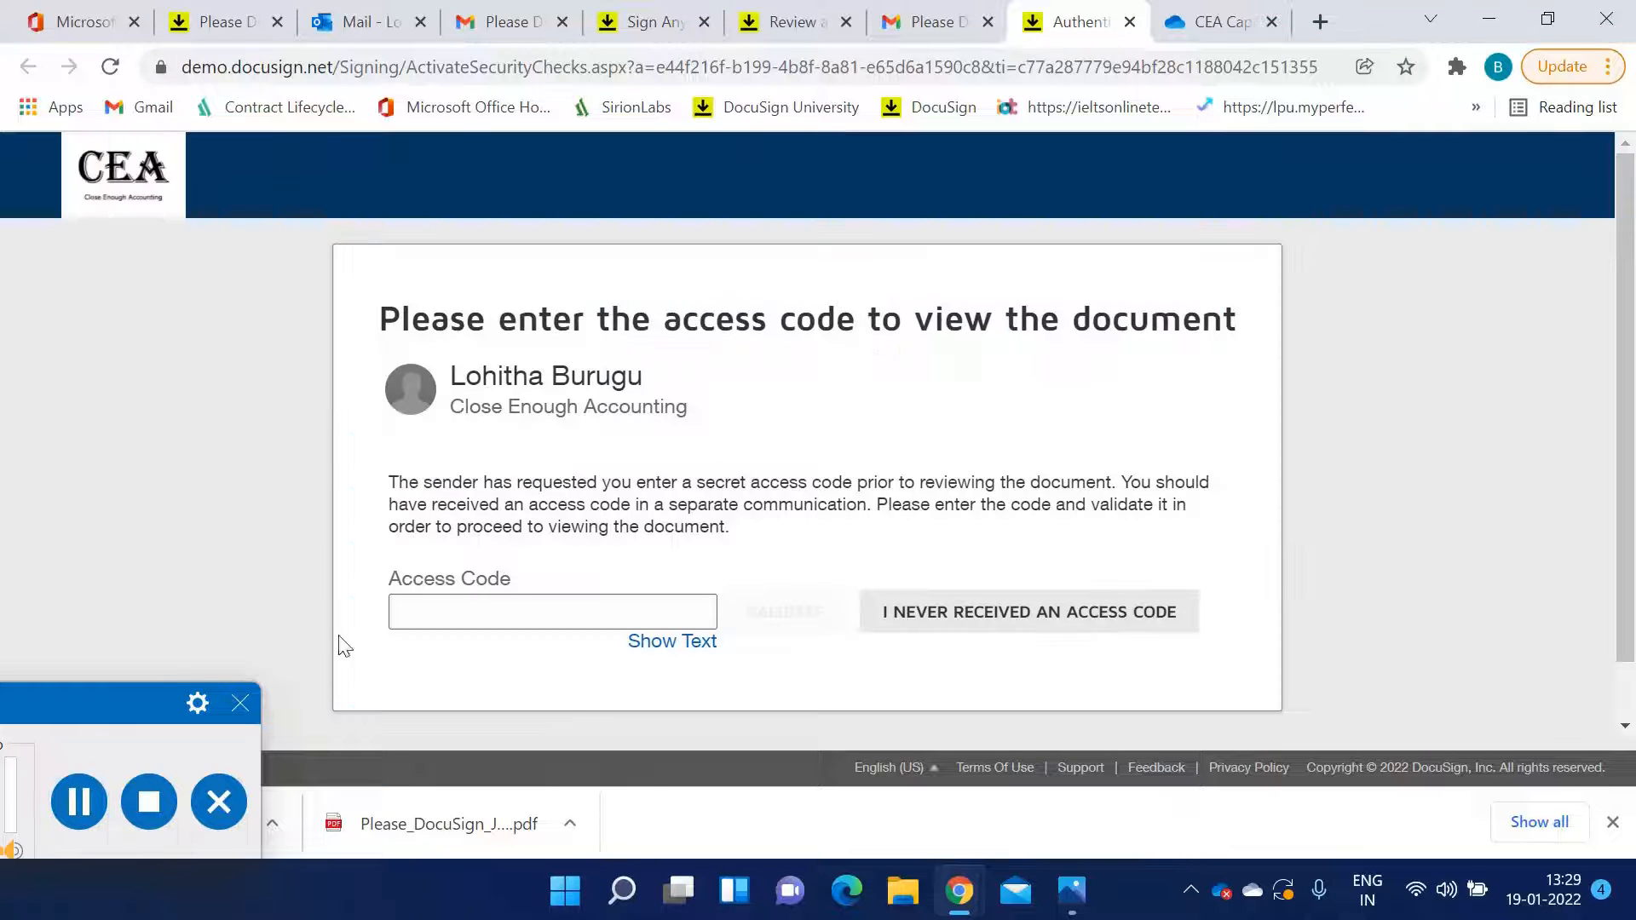
Enter the envelope's access code and validate it
{"action": "left_click", "coordinate": [468, 618]}
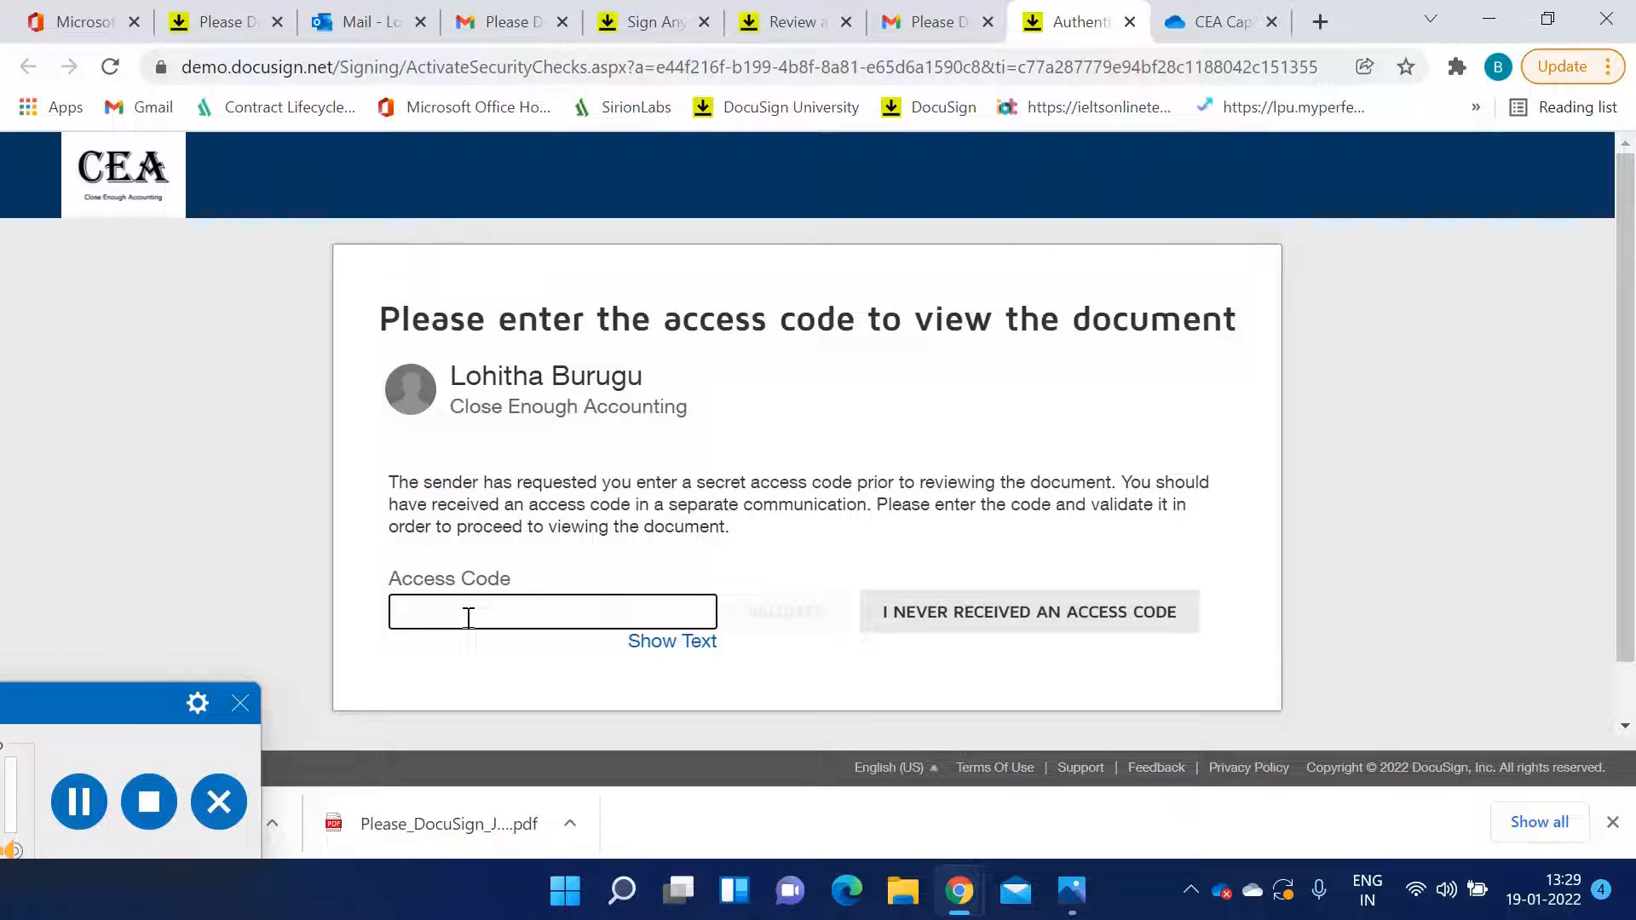
{"action": "type", "text": "123"}
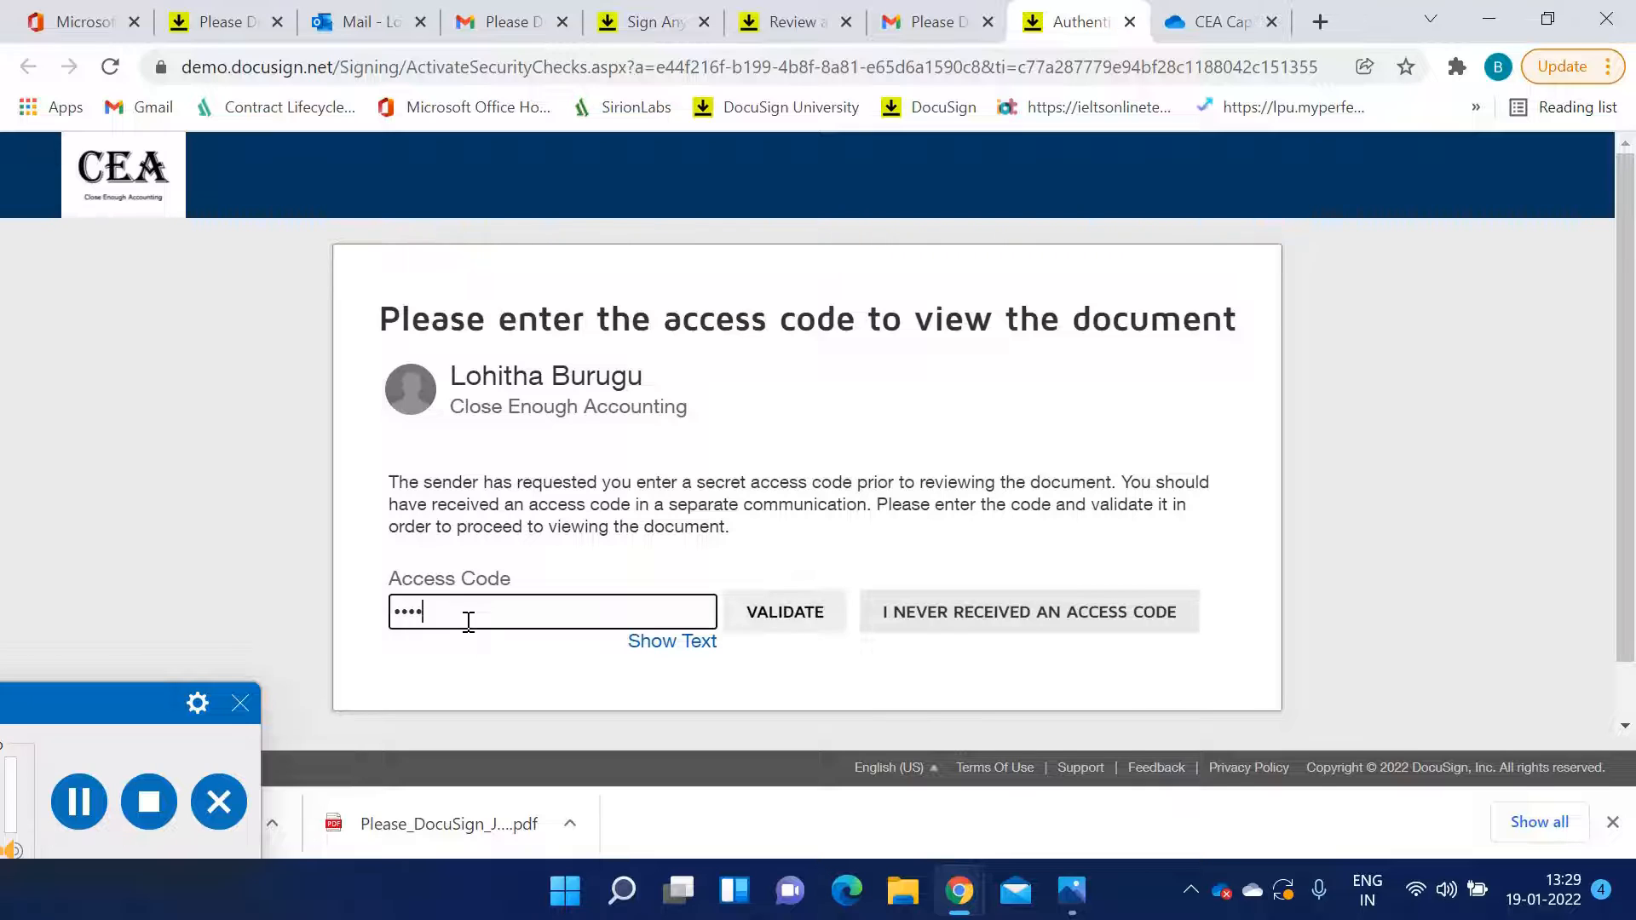
{"action": "left_click", "coordinate": [767, 614]}
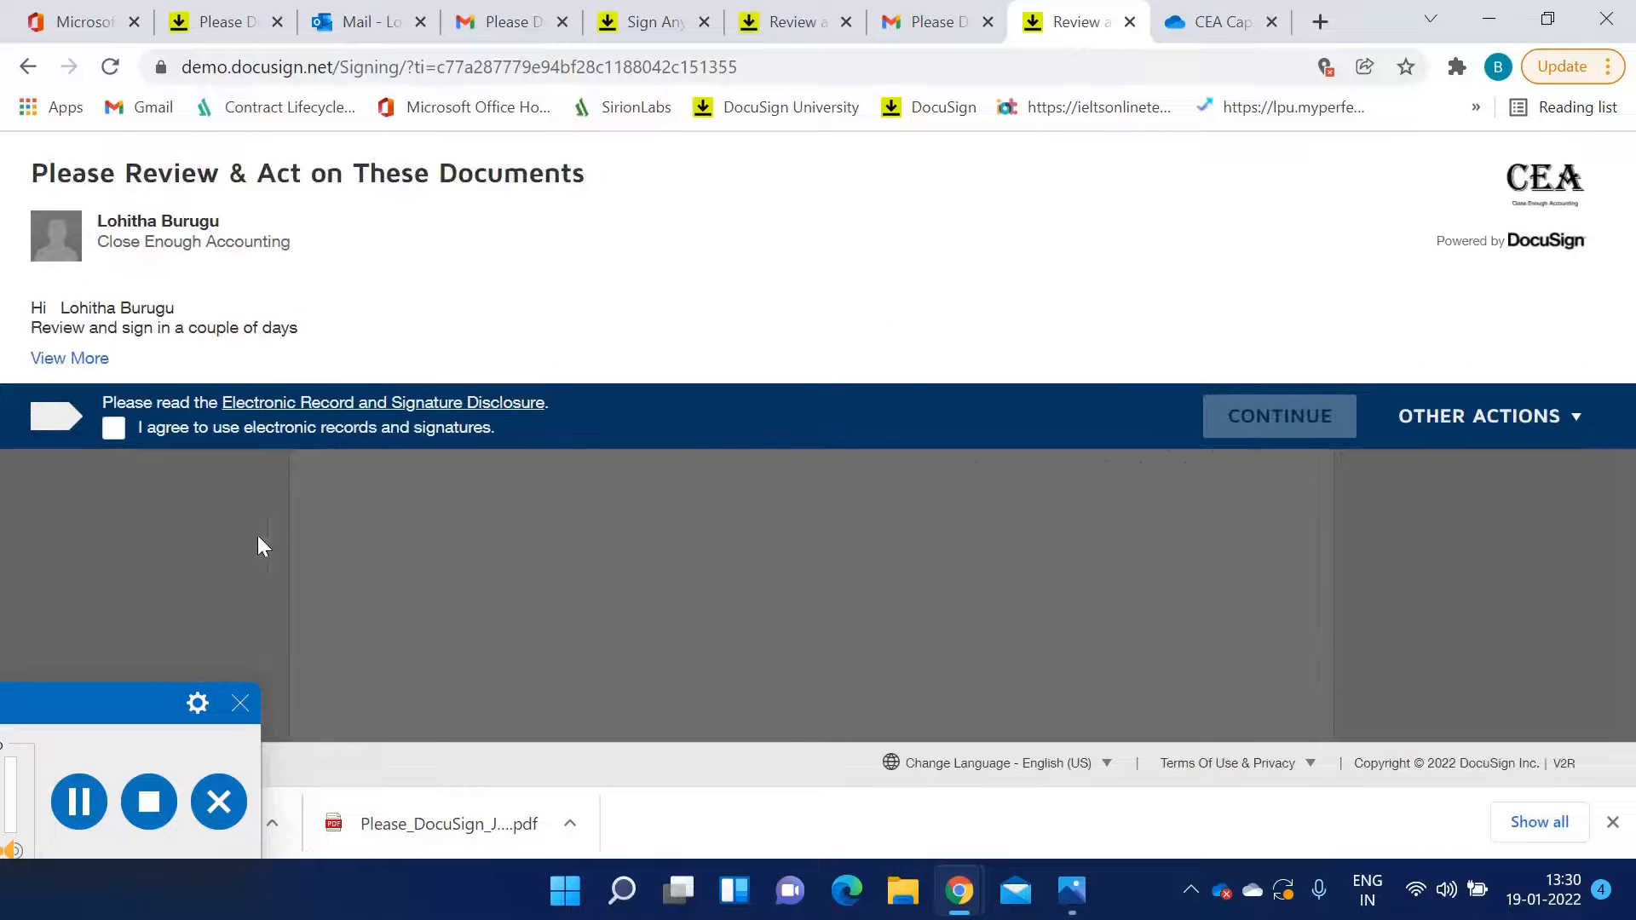
Agree to use electronic records and signatures and continue to the documents
{"action": "left_click", "coordinate": [116, 436]}
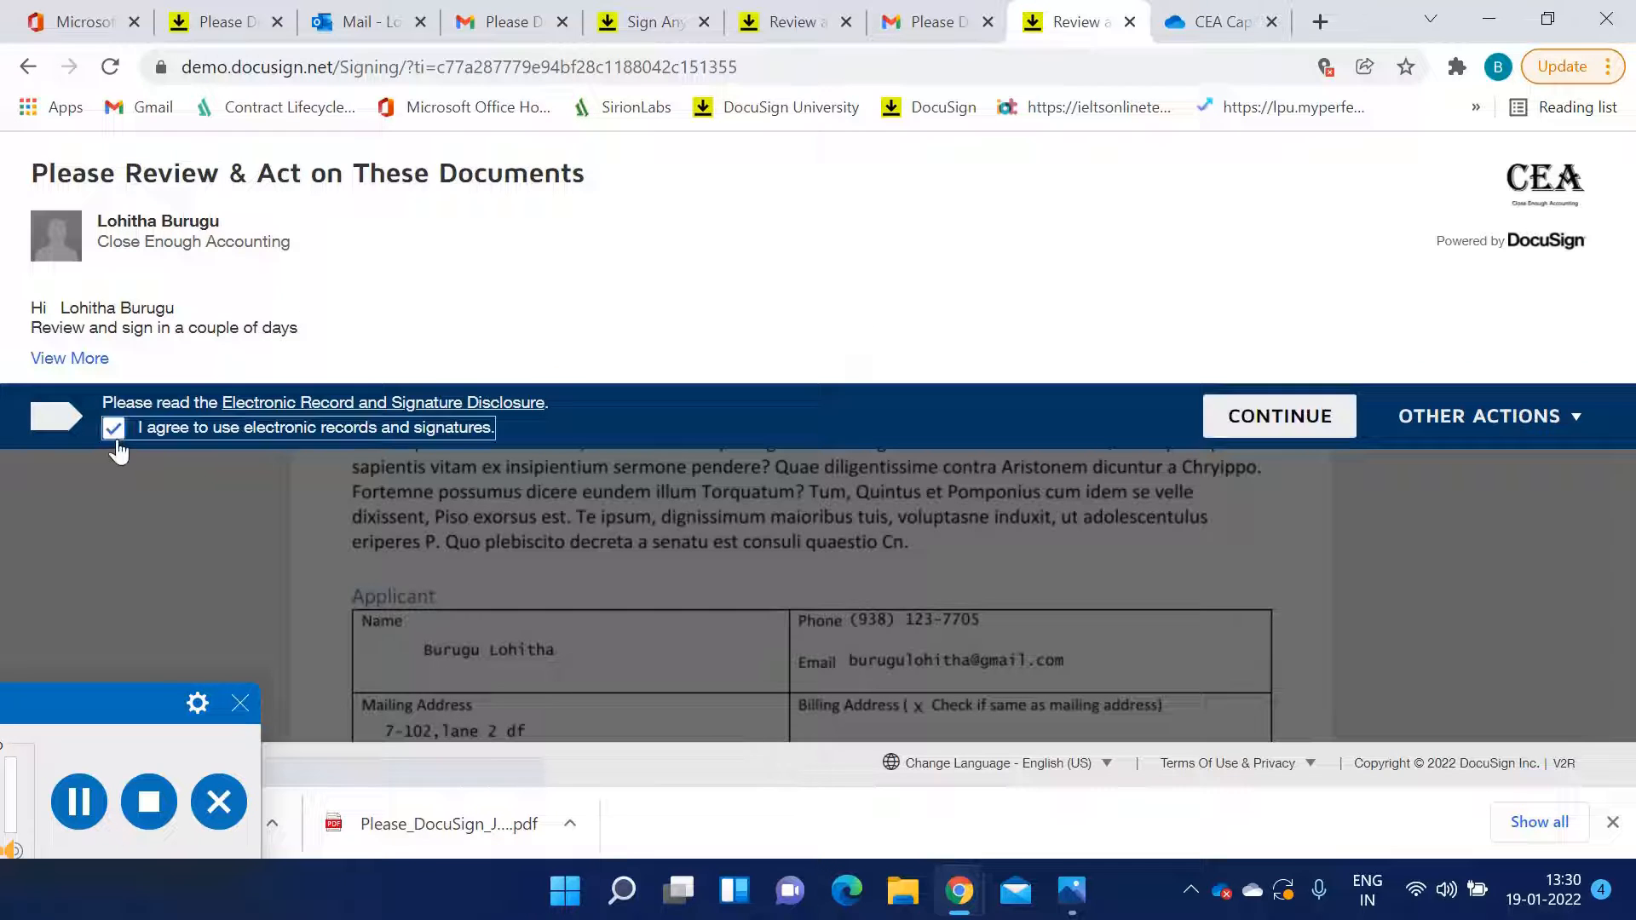
{"action": "left_click", "coordinate": [1229, 439]}
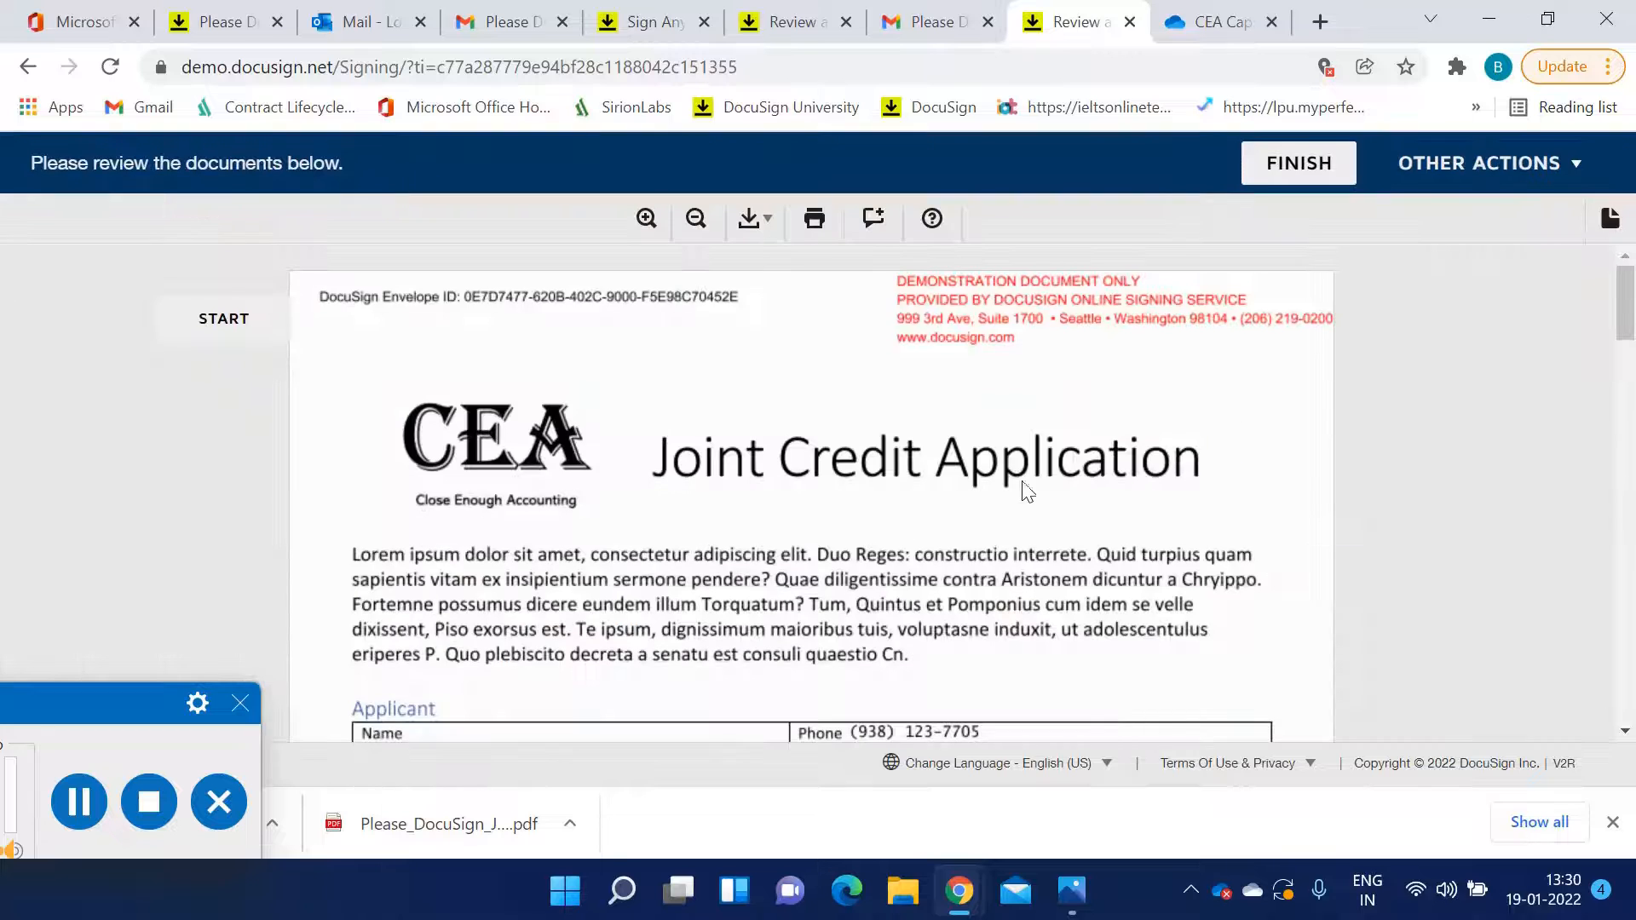
Fill in the co-applicant's phone number in the (xxx) xxx-xxxx format
{"action": "scroll", "coordinate": [1013, 490], "scroll_direction": "down", "scroll_amount": 3}
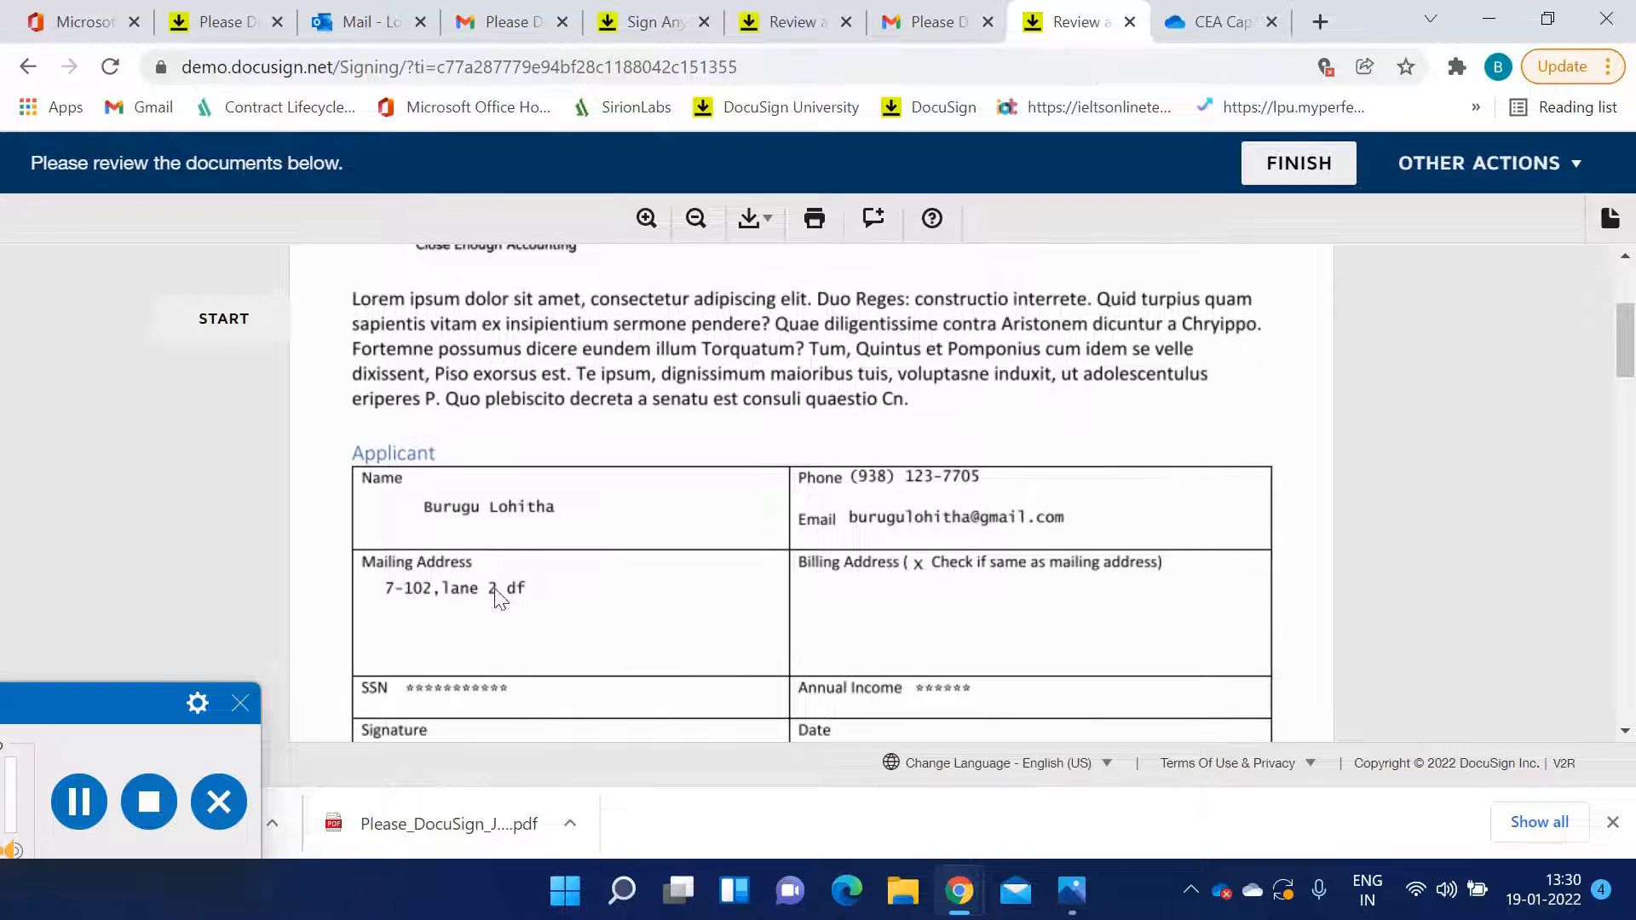
{"action": "scroll", "coordinate": [720, 569], "scroll_direction": "down", "scroll_amount": 2}
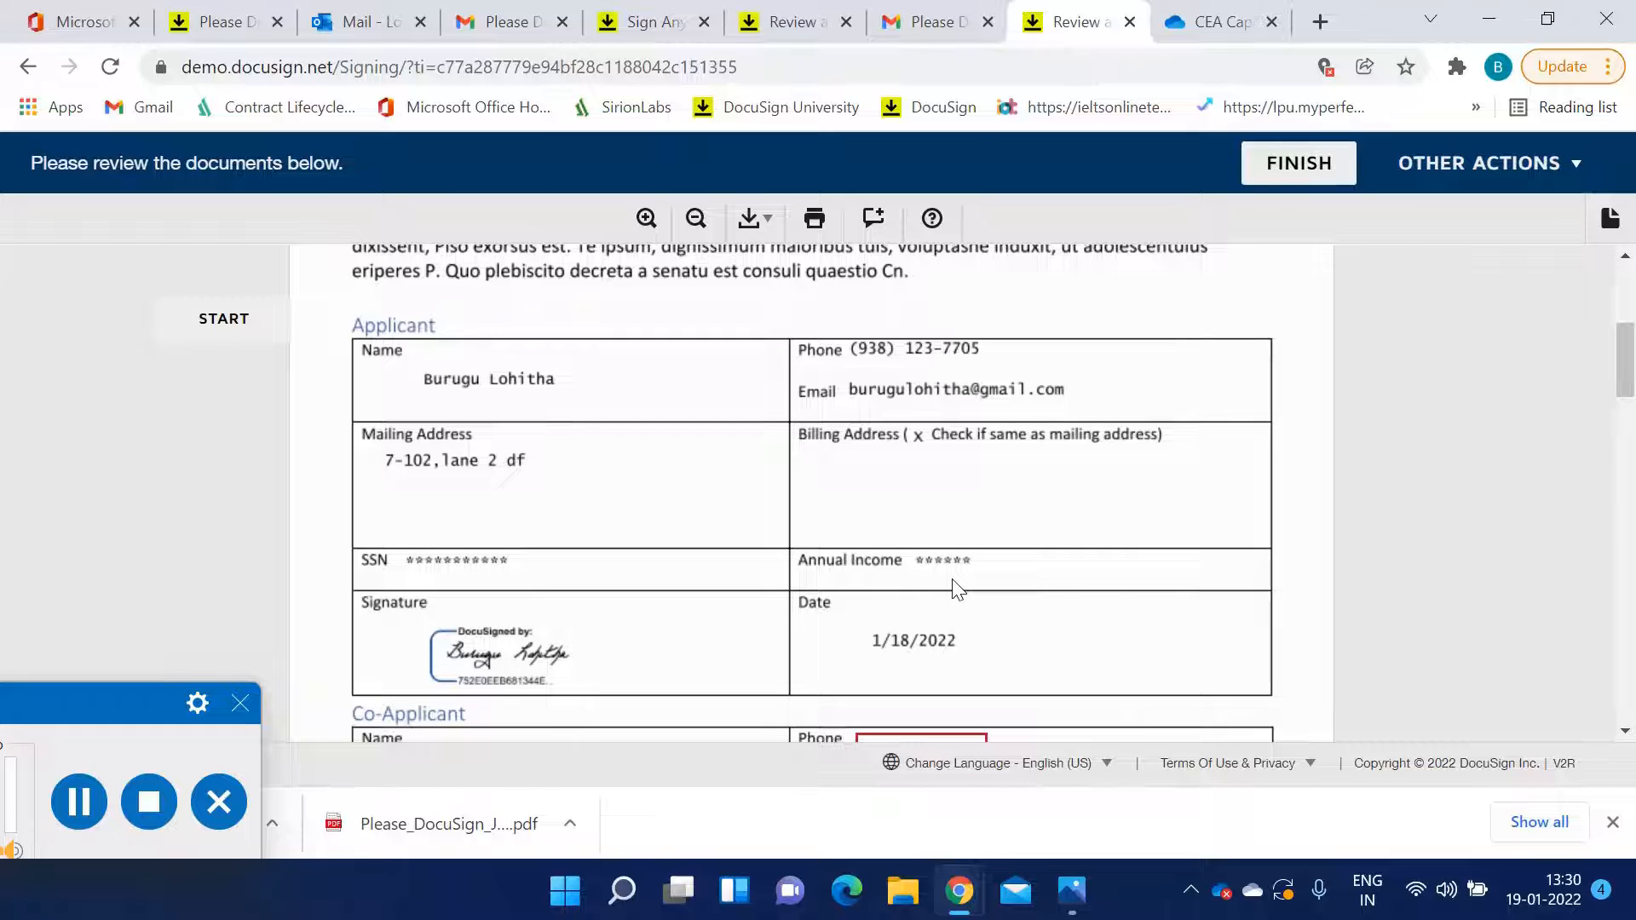
{"action": "scroll", "coordinate": [956, 584], "scroll_direction": "down", "scroll_amount": 3}
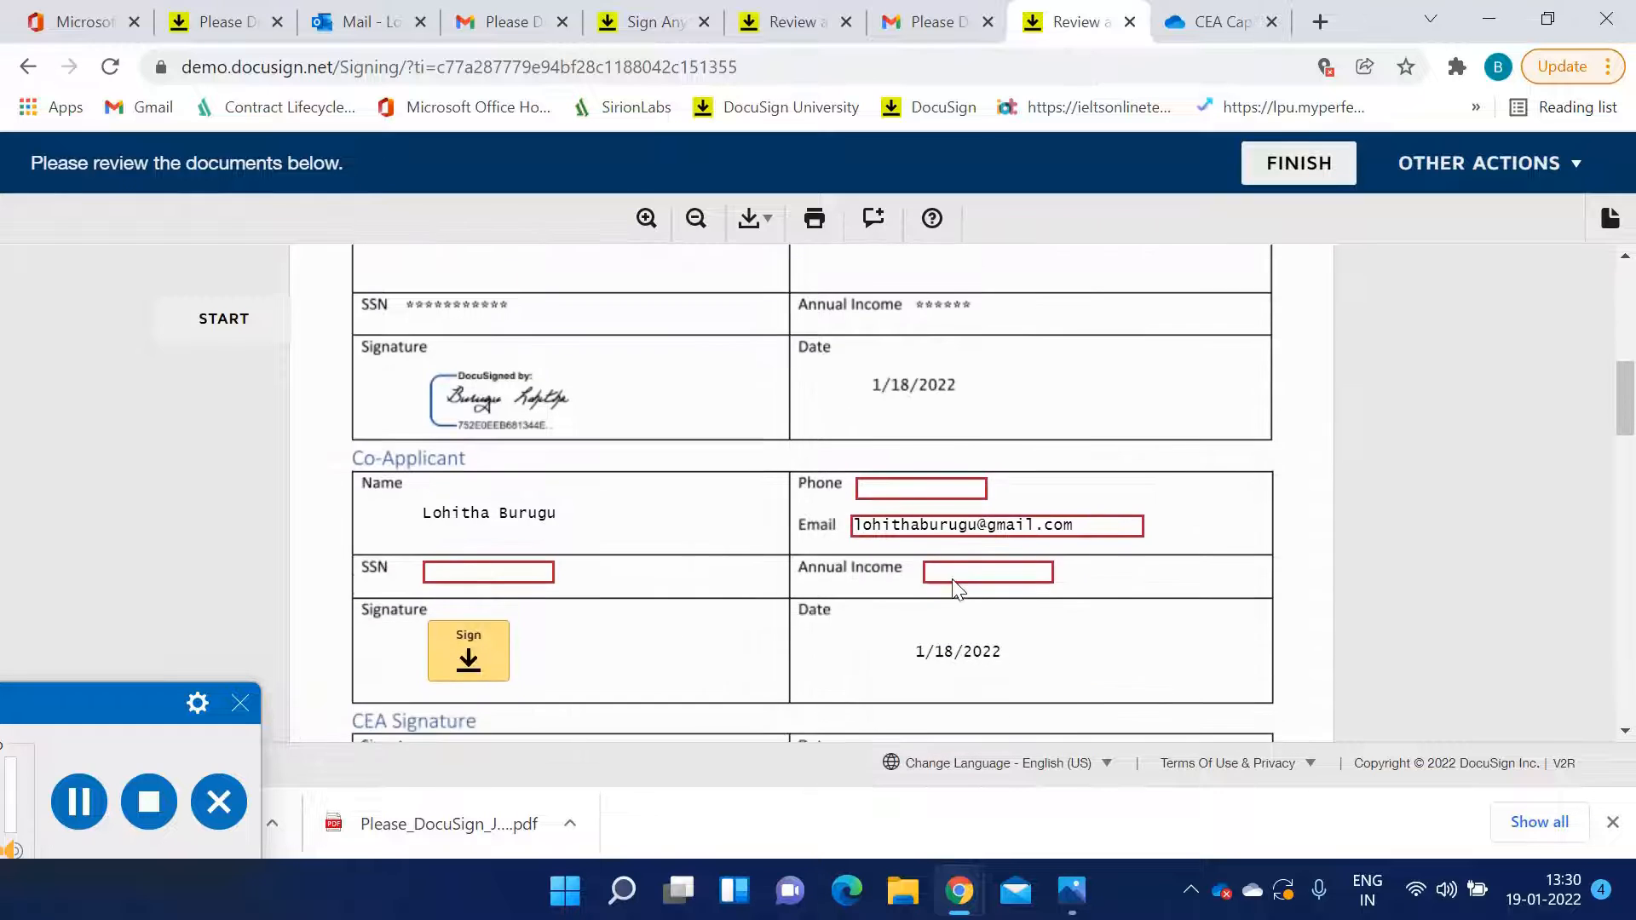
{"action": "scroll", "coordinate": [960, 577], "scroll_direction": "up", "scroll_amount": 2}
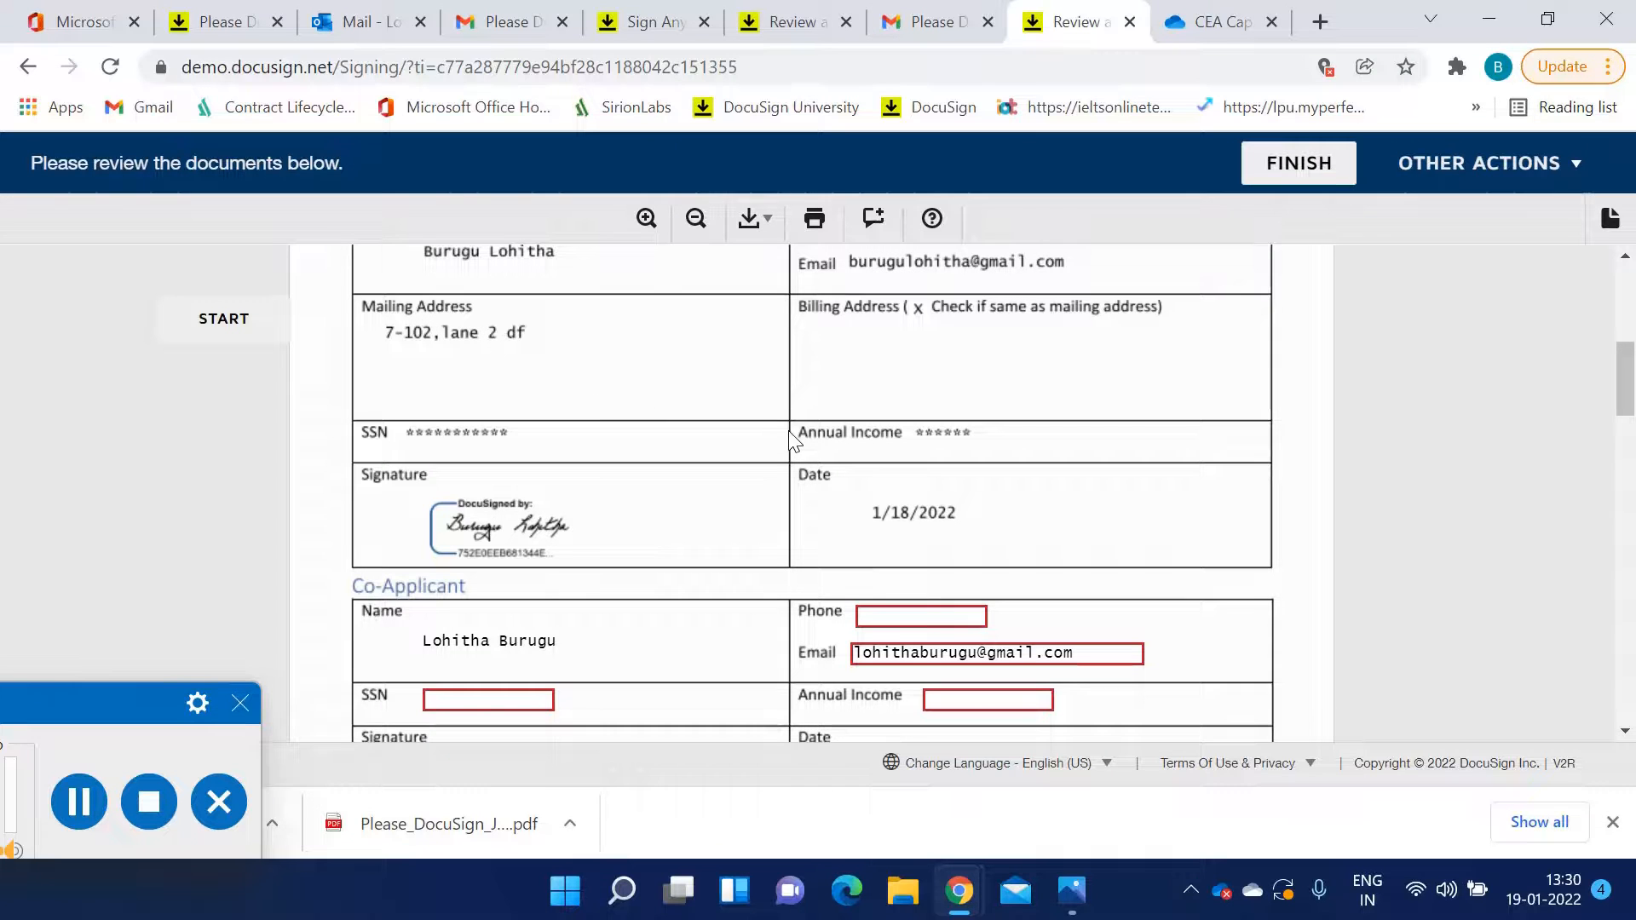
{"action": "scroll", "coordinate": [791, 439], "scroll_direction": "down", "scroll_amount": 2}
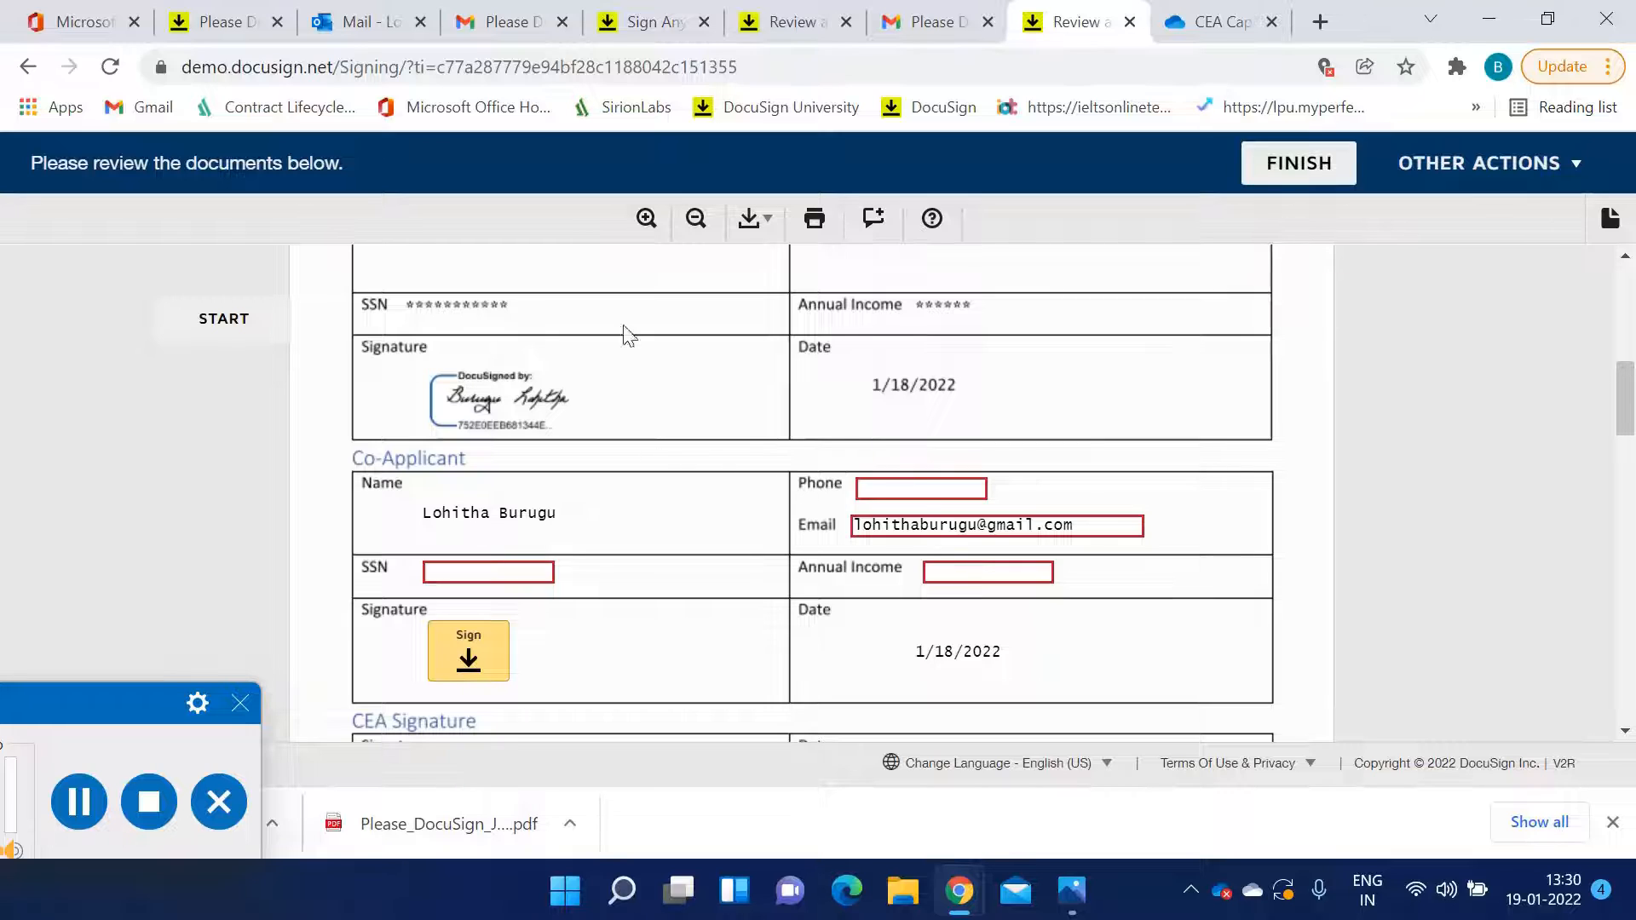
{"action": "left_click", "coordinate": [903, 490]}
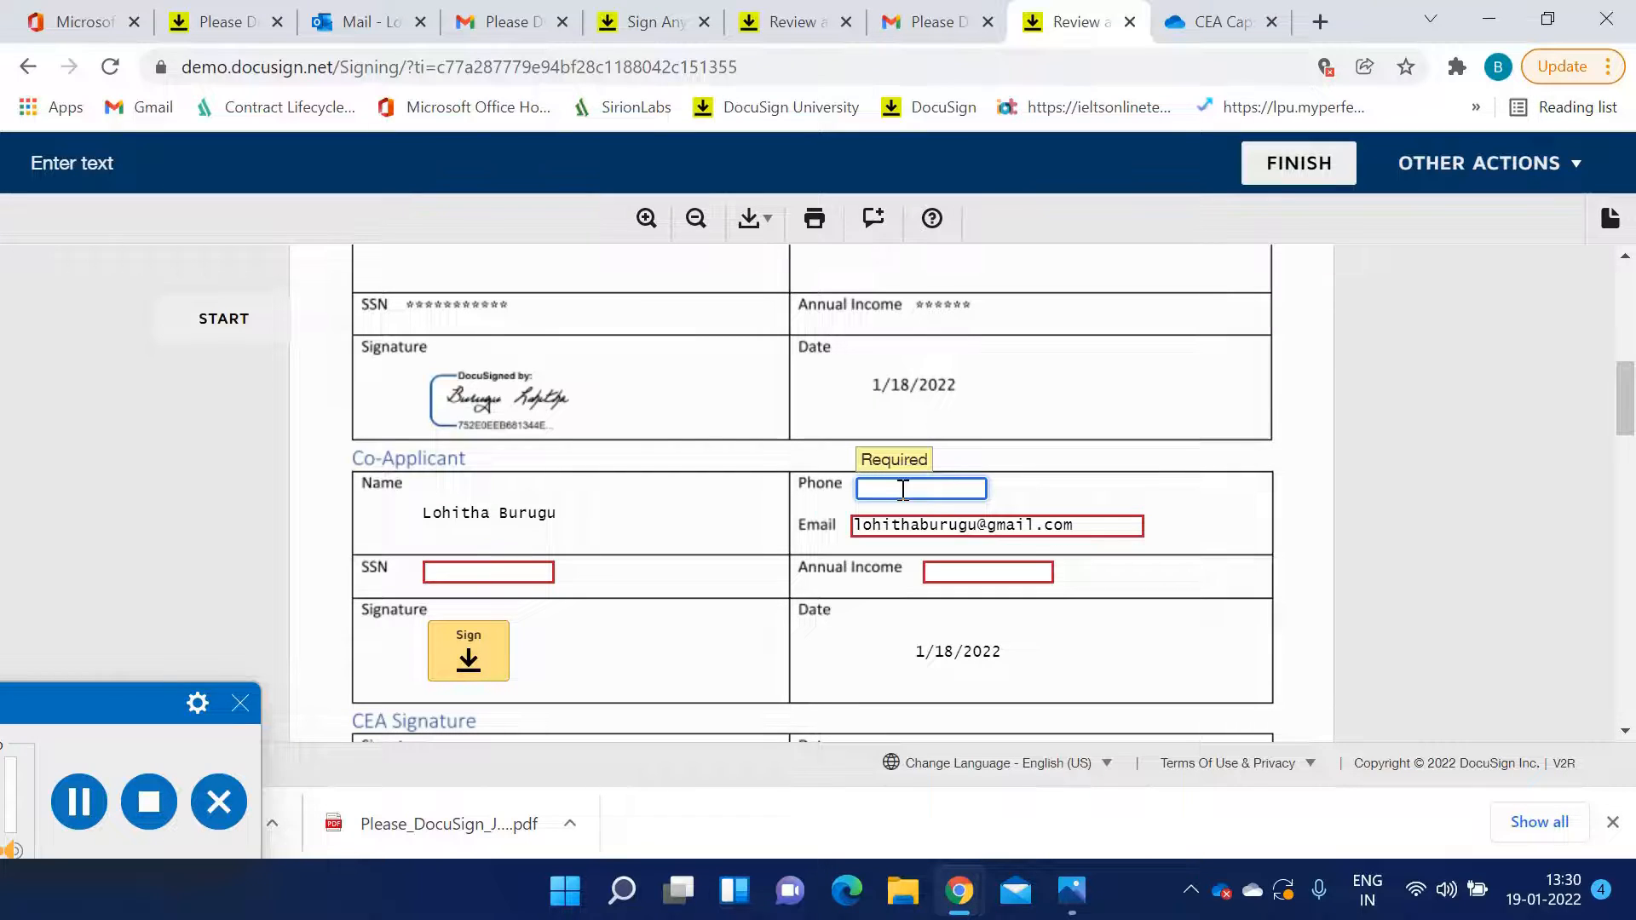
{"action": "type", "text": "99"}
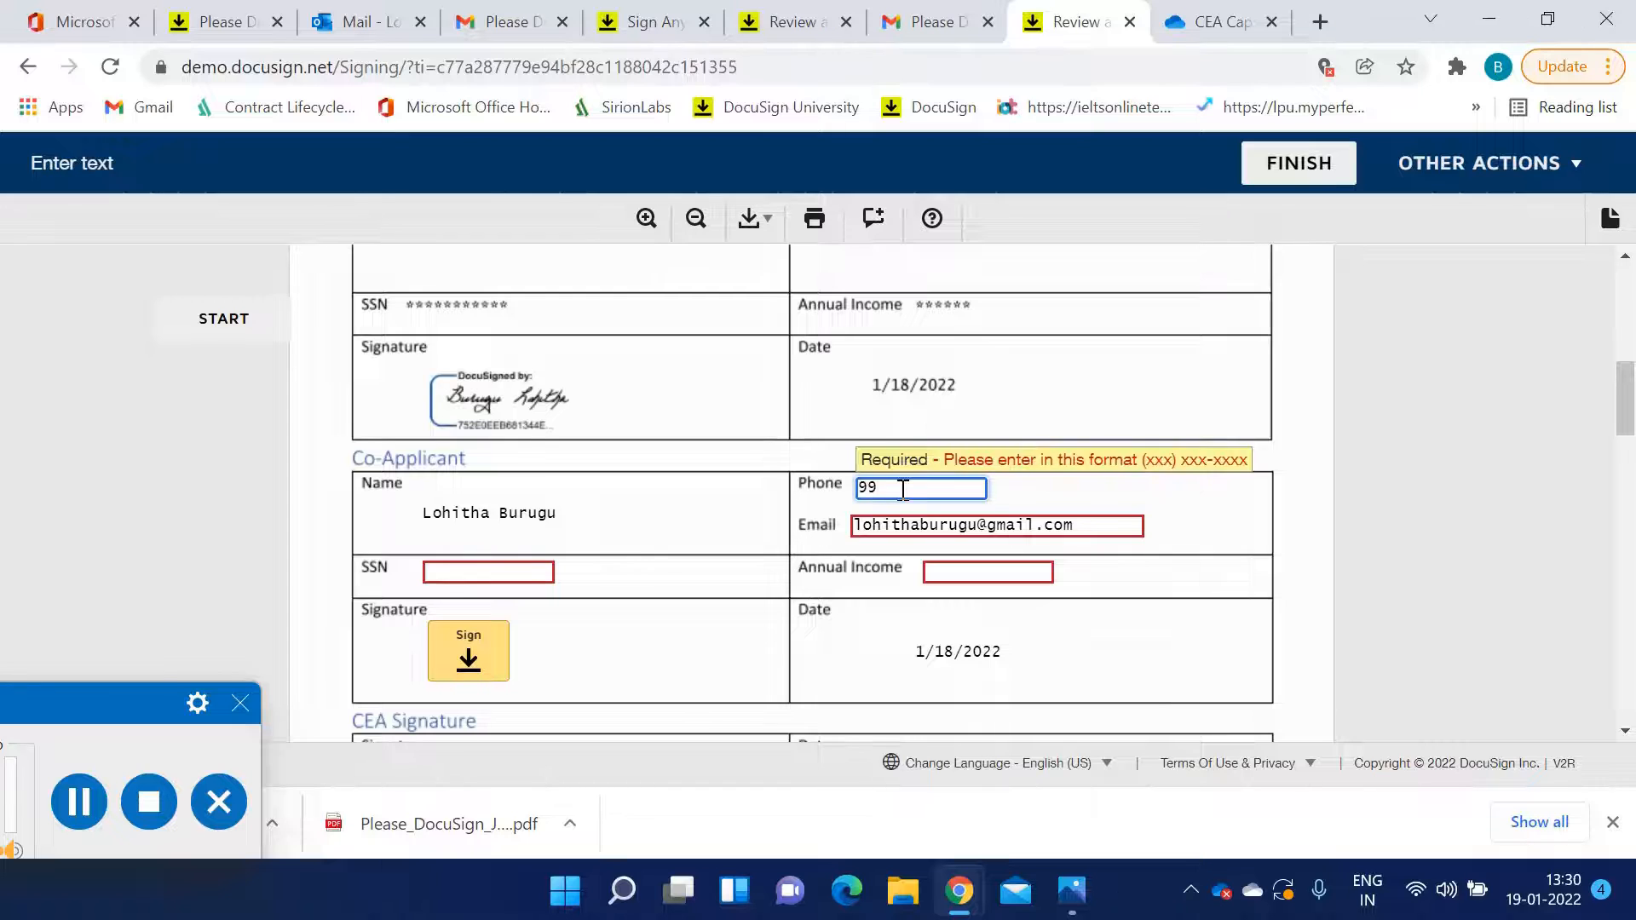
{"action": "key", "text": "BackSpace"}
{"action": "key", "text": "BackSpace"}
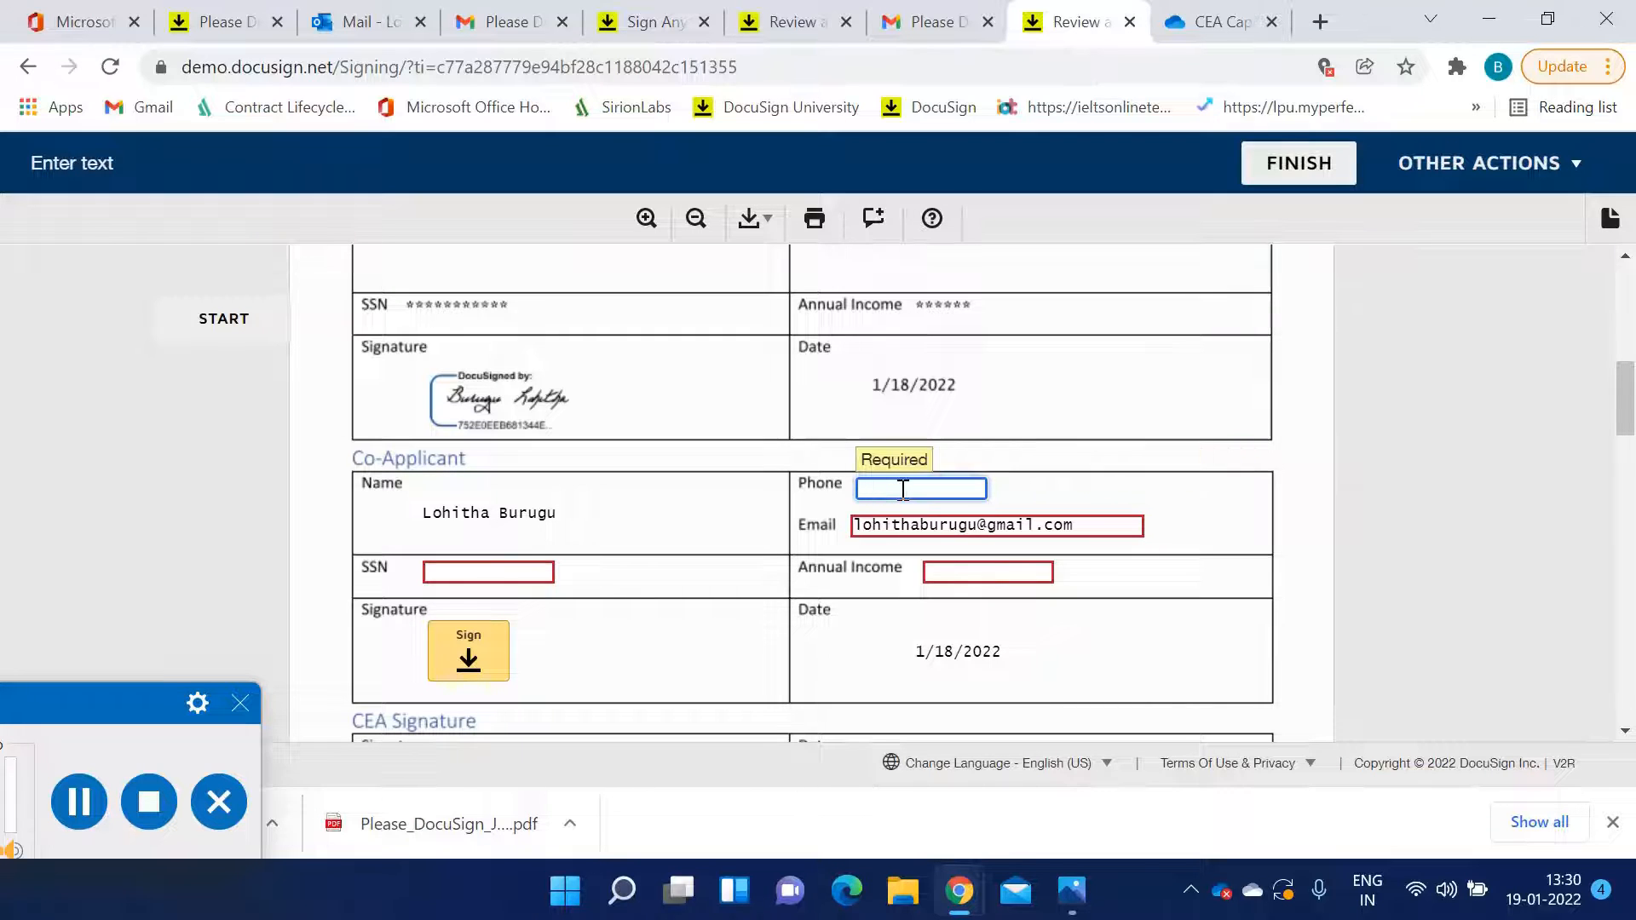
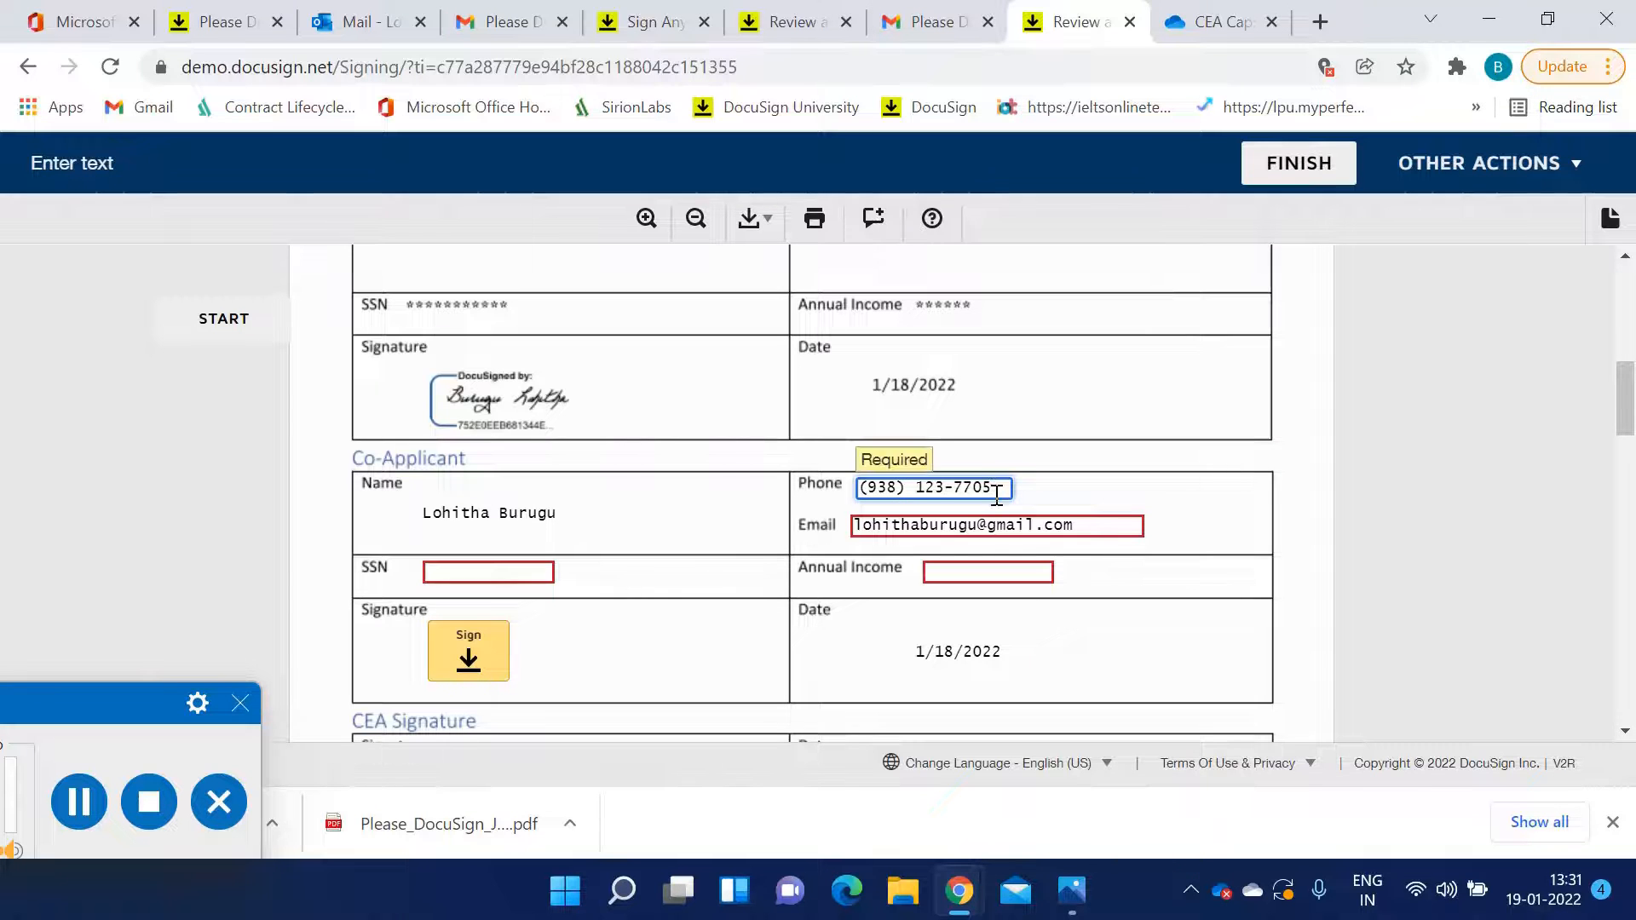
Review the Identification and Asset Statement fields and the co-applicant section of the application
{"action": "scroll", "coordinate": [996, 494], "scroll_direction": "down", "scroll_amount": 10}
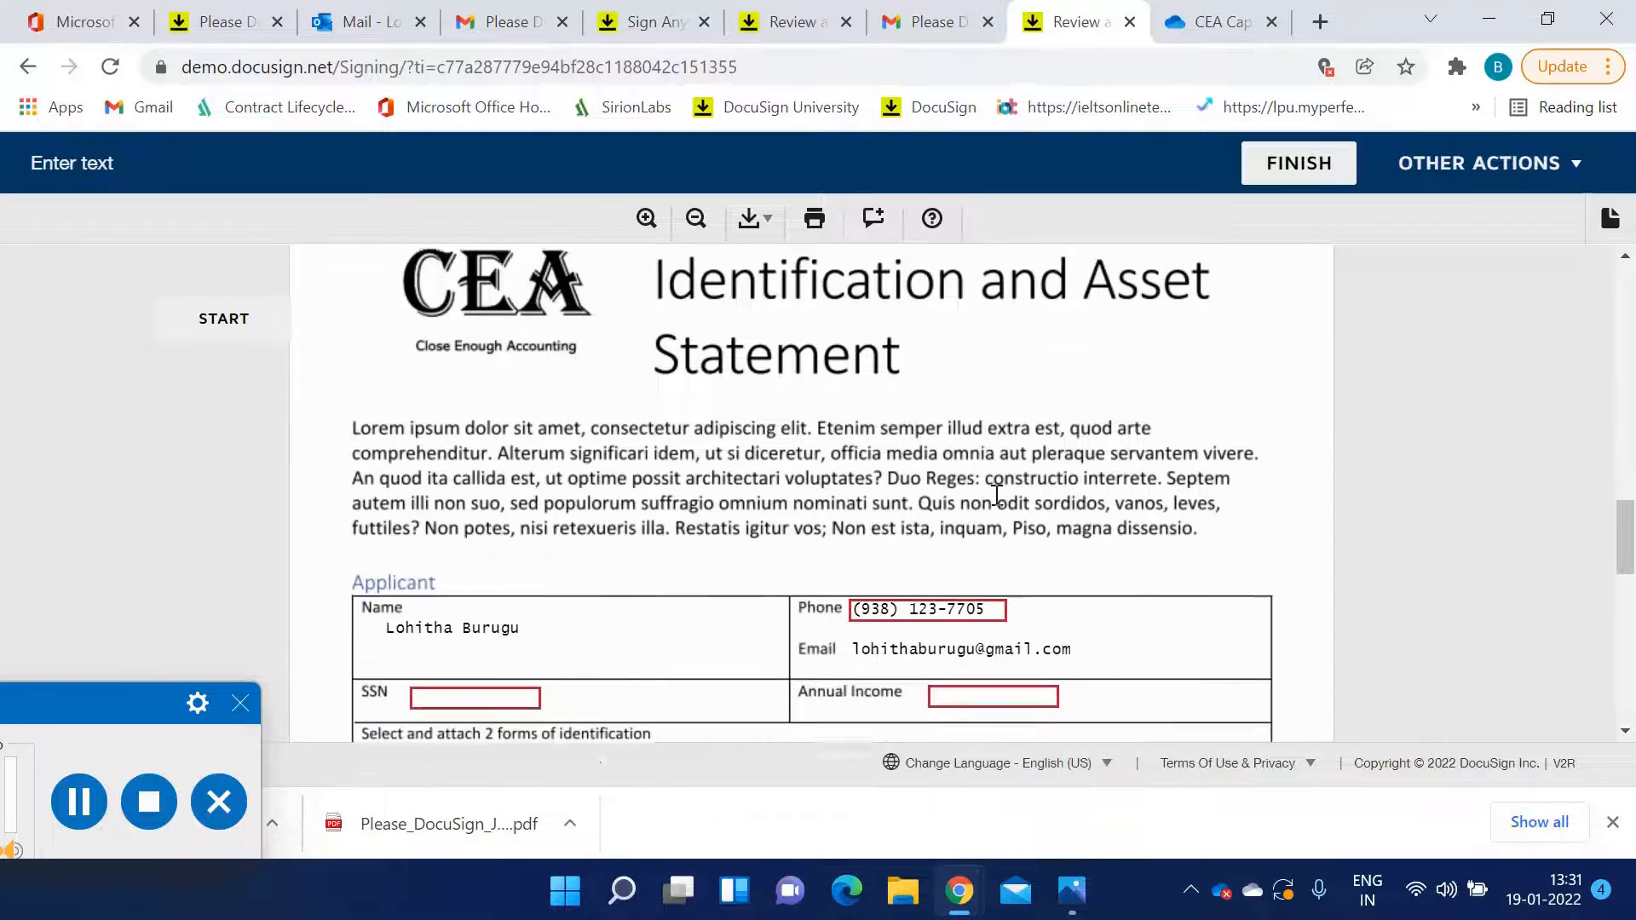
{"action": "scroll", "coordinate": [998, 500], "scroll_direction": "down", "scroll_amount": 5}
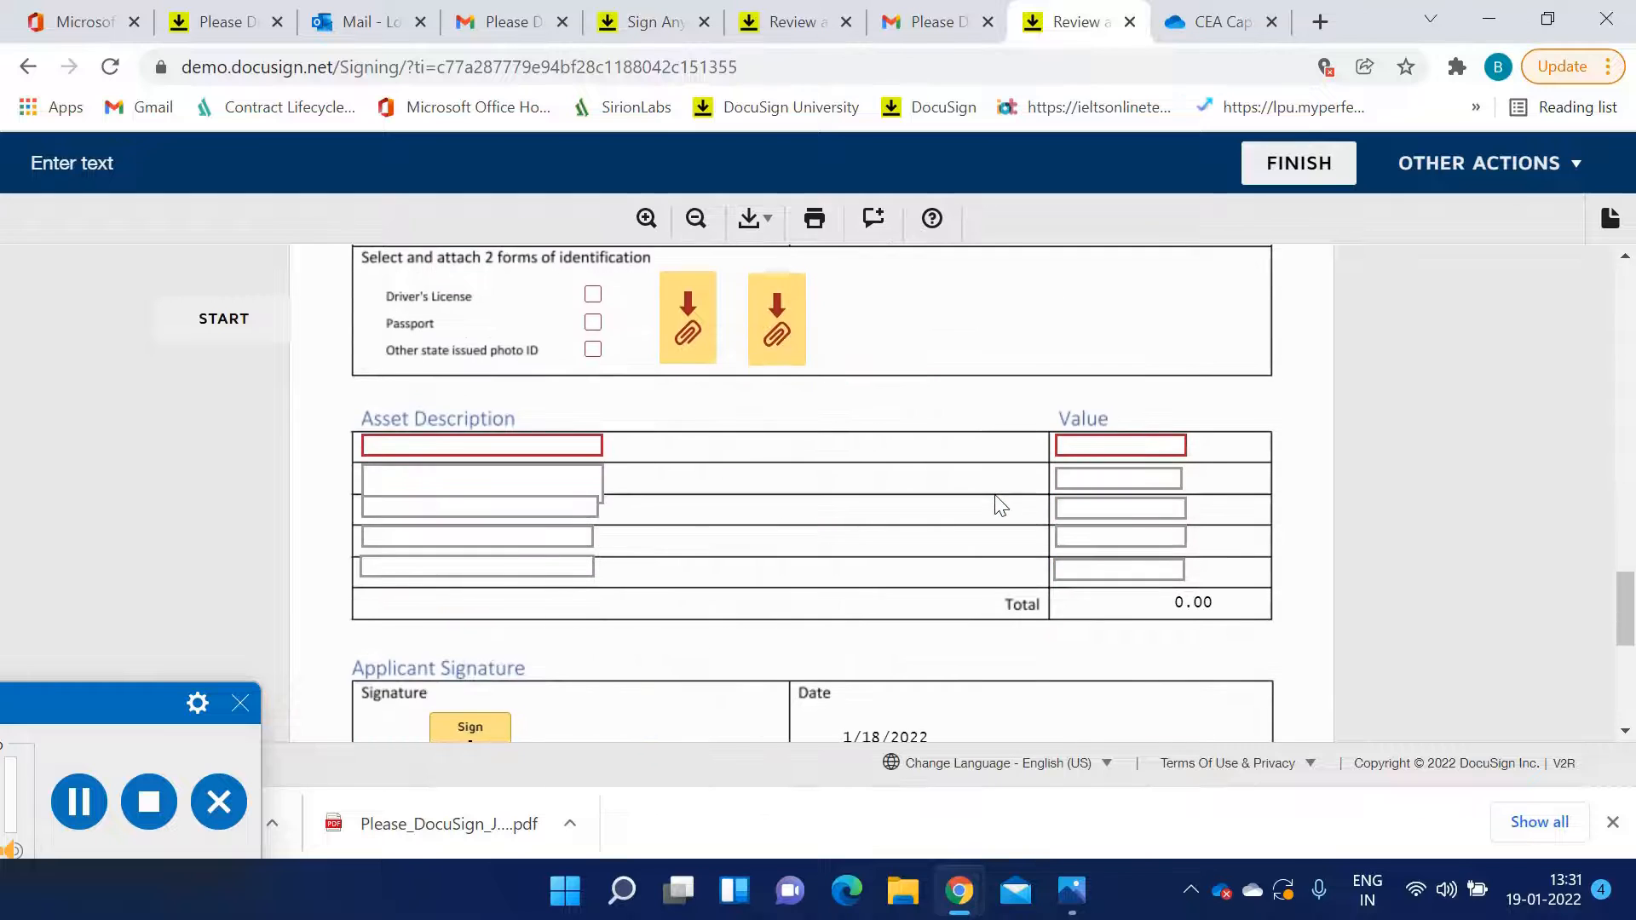
{"action": "scroll", "coordinate": [1001, 506], "scroll_direction": "down", "scroll_amount": 5}
{"action": "scroll", "coordinate": [995, 504], "scroll_direction": "up", "scroll_amount": 5}
{"action": "scroll", "coordinate": [995, 494], "scroll_direction": "down", "scroll_amount": 2}
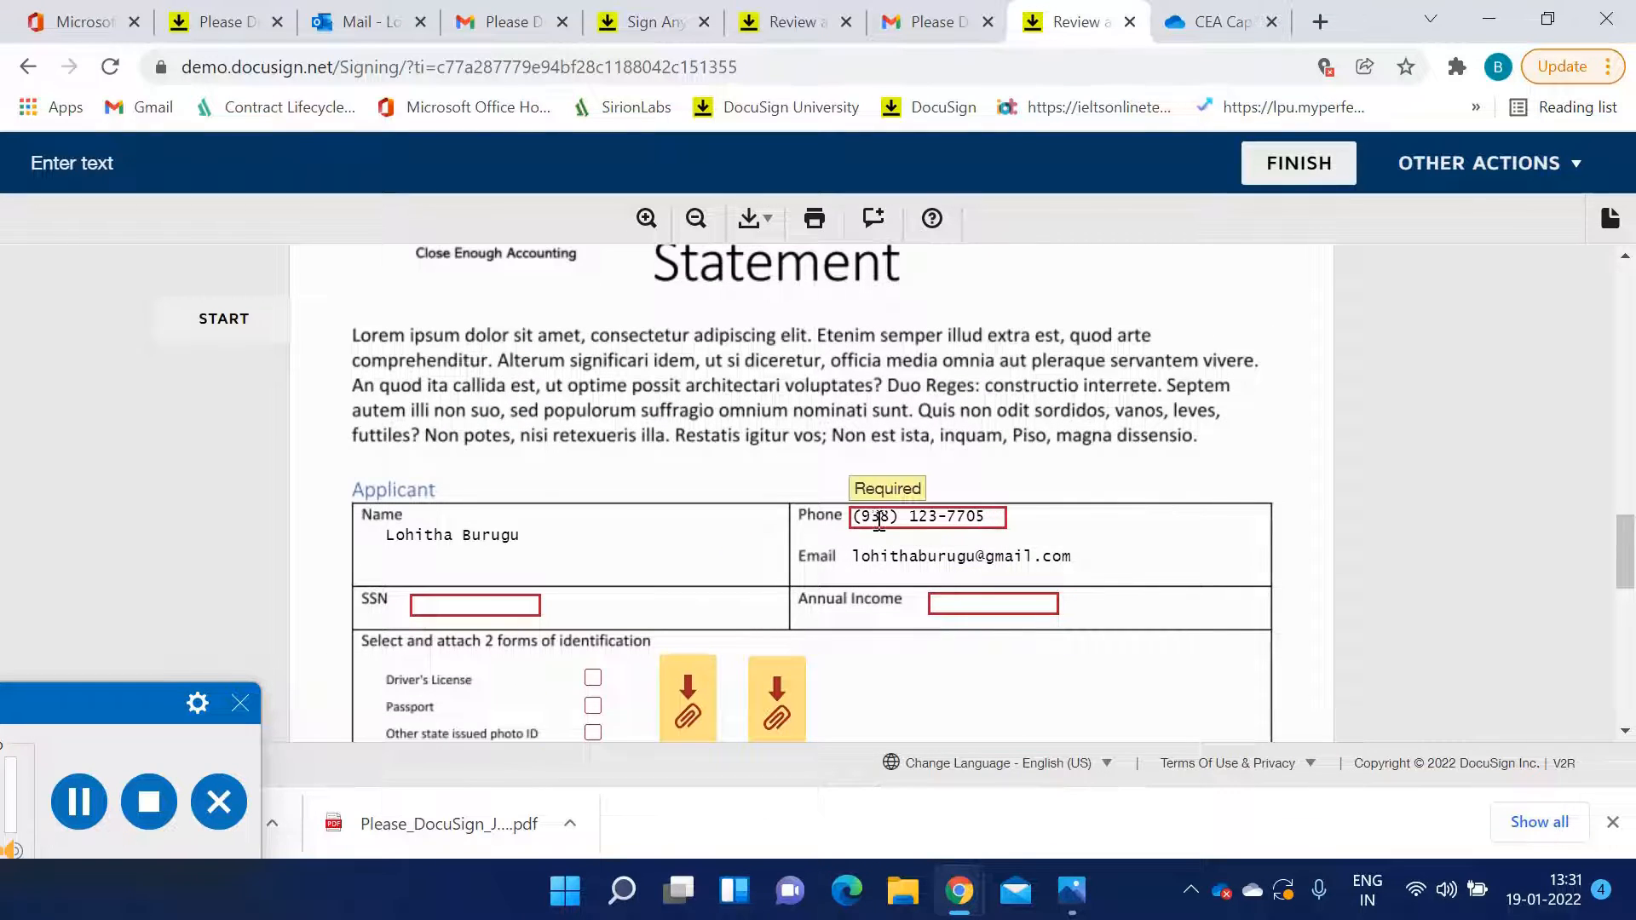
{"action": "scroll", "coordinate": [981, 524], "scroll_direction": "up", "scroll_amount": 3}
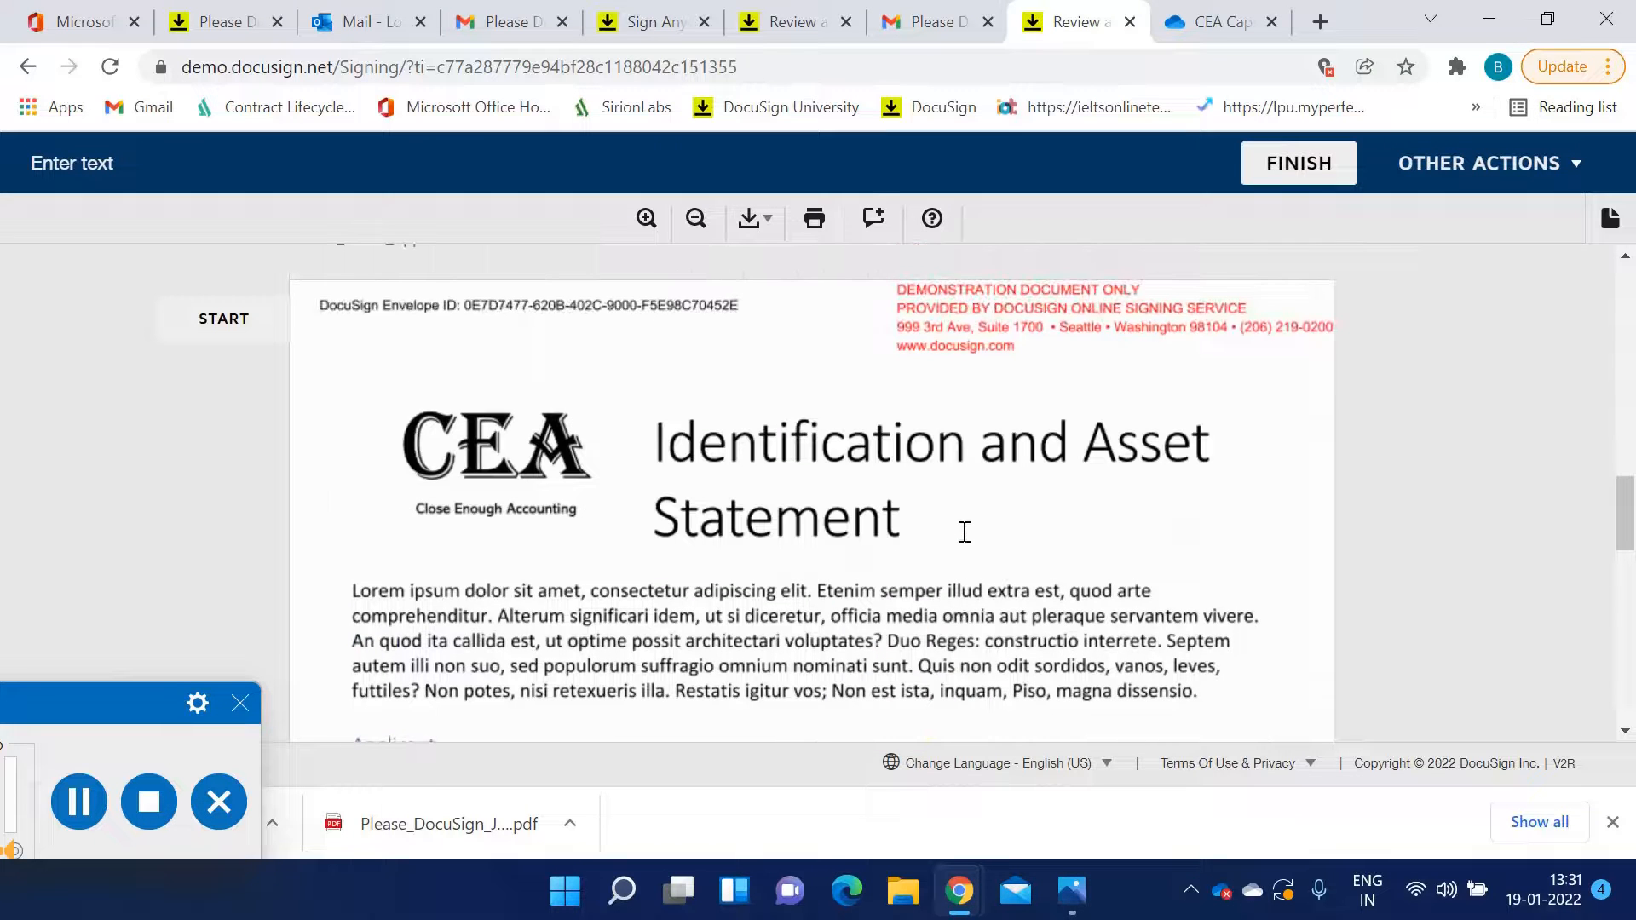
{"action": "scroll", "coordinate": [877, 576], "scroll_direction": "down", "scroll_amount": 3}
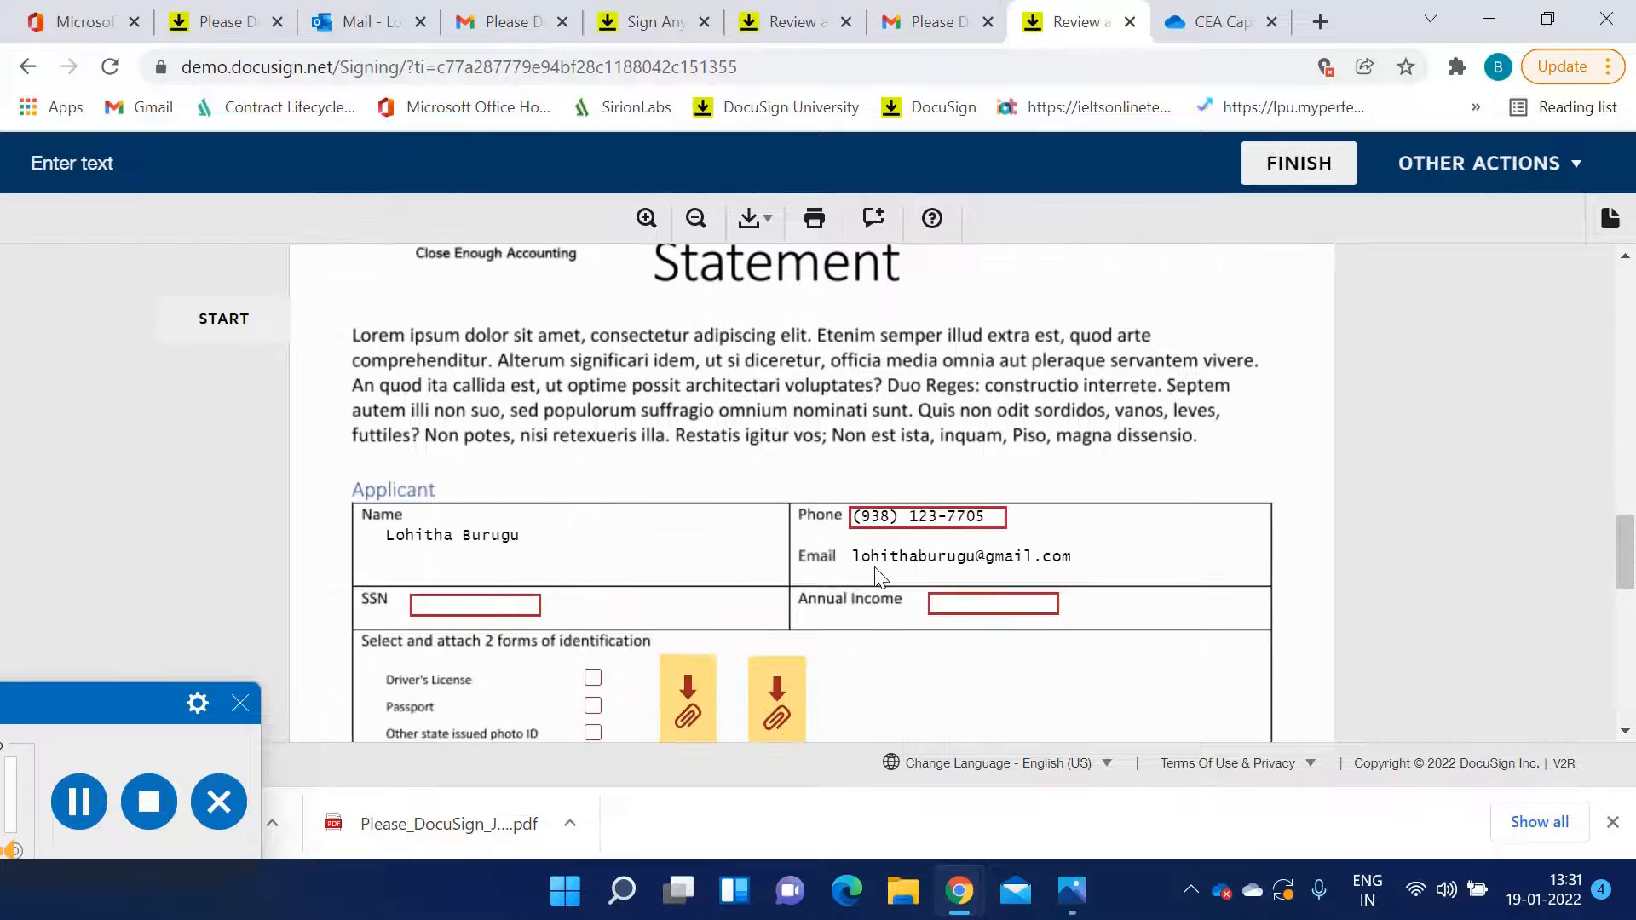
{"action": "scroll", "coordinate": [921, 554], "scroll_direction": "up", "scroll_amount": 7}
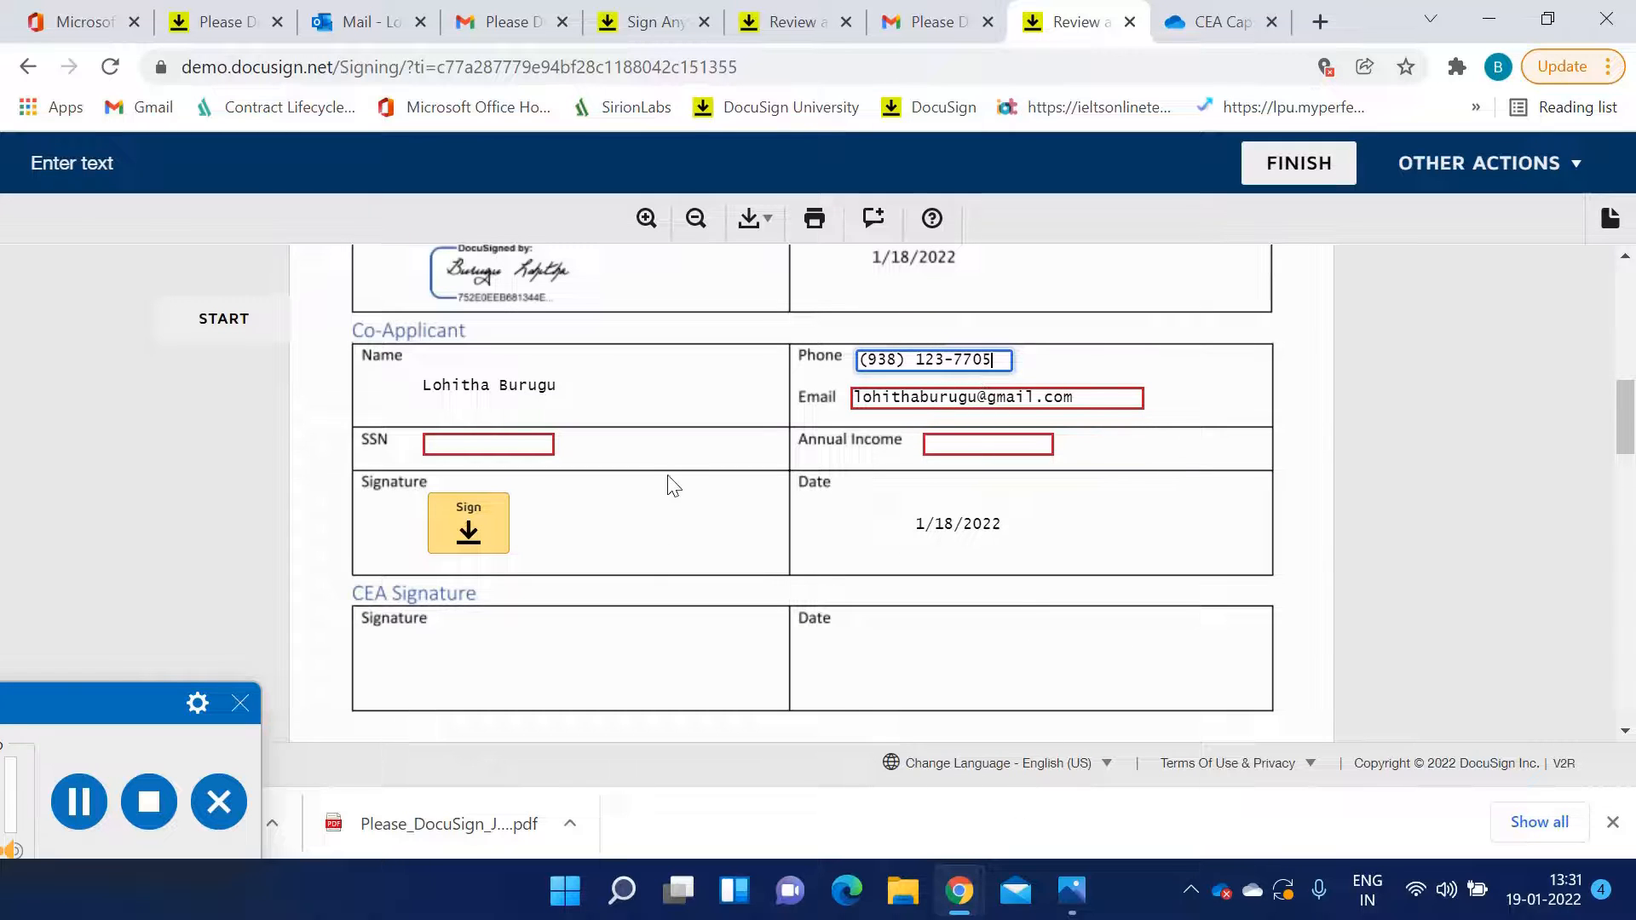
Enter the co-applicant's social security number in the ###-##-#### format
{"action": "left_click", "coordinate": [515, 441]}
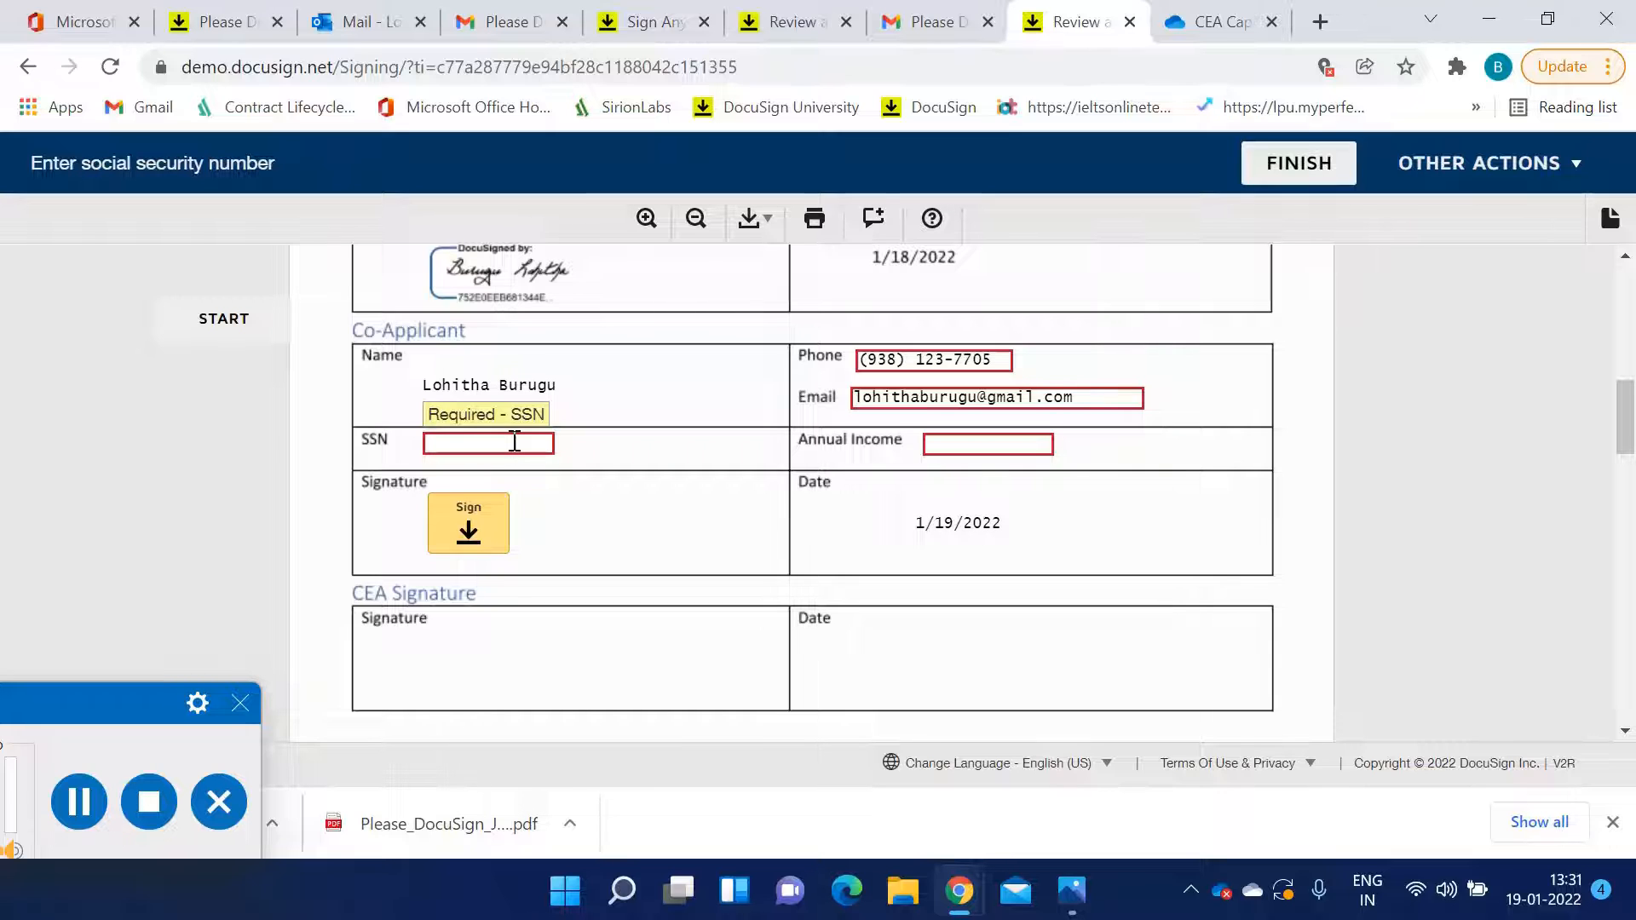
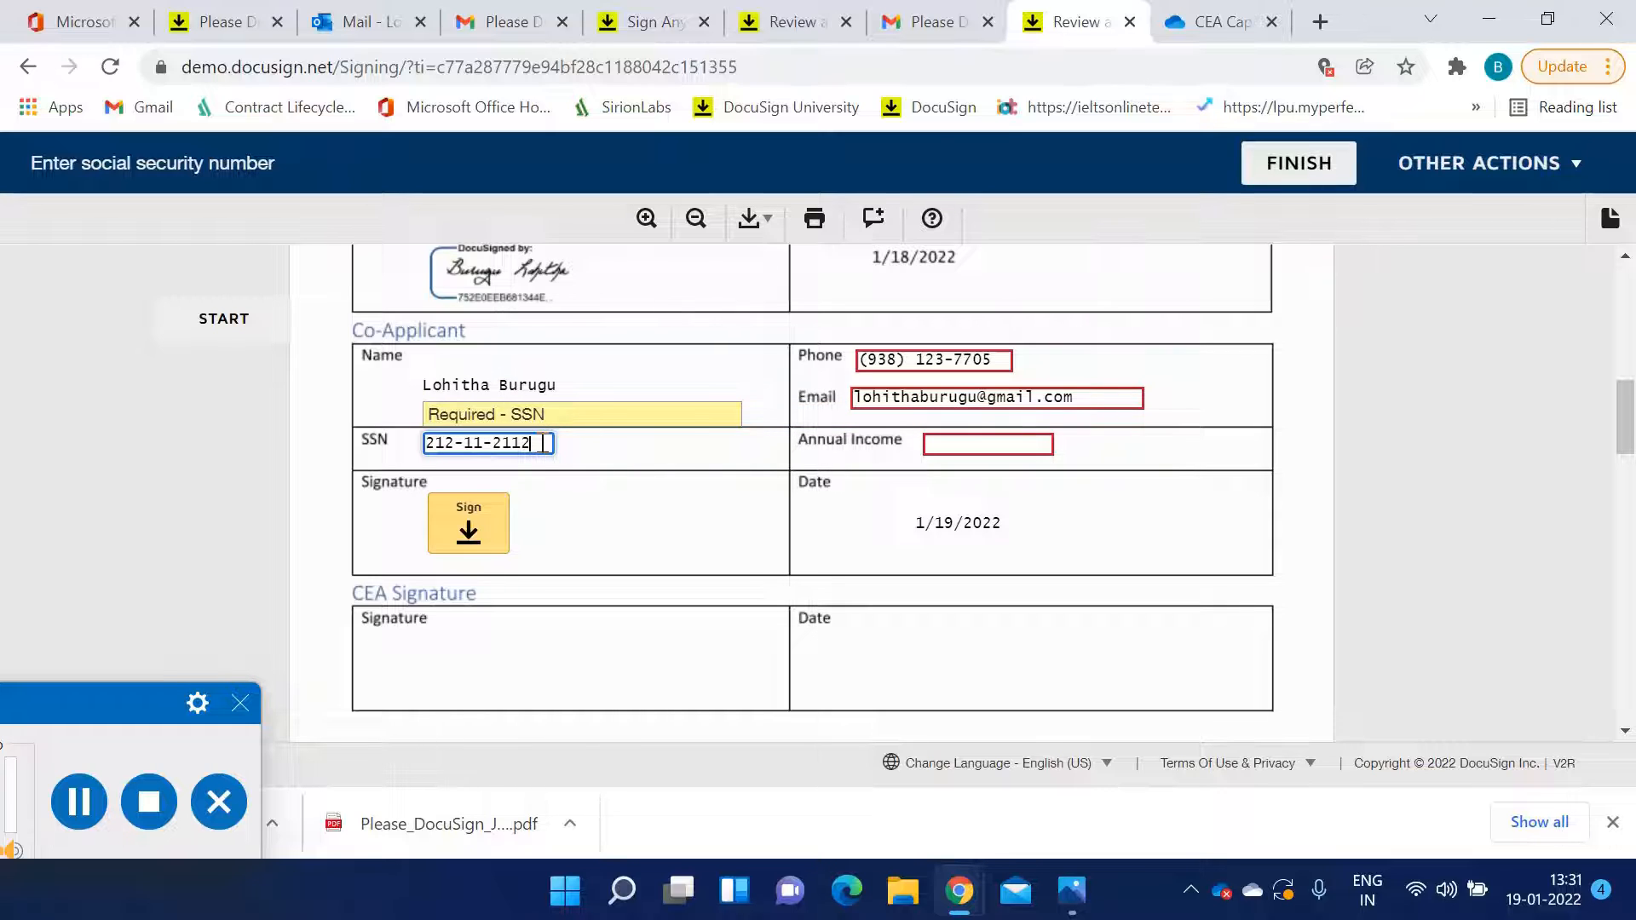
Enter 234444 as the co-applicant's annual income
{"action": "left_click", "coordinate": [943, 444]}
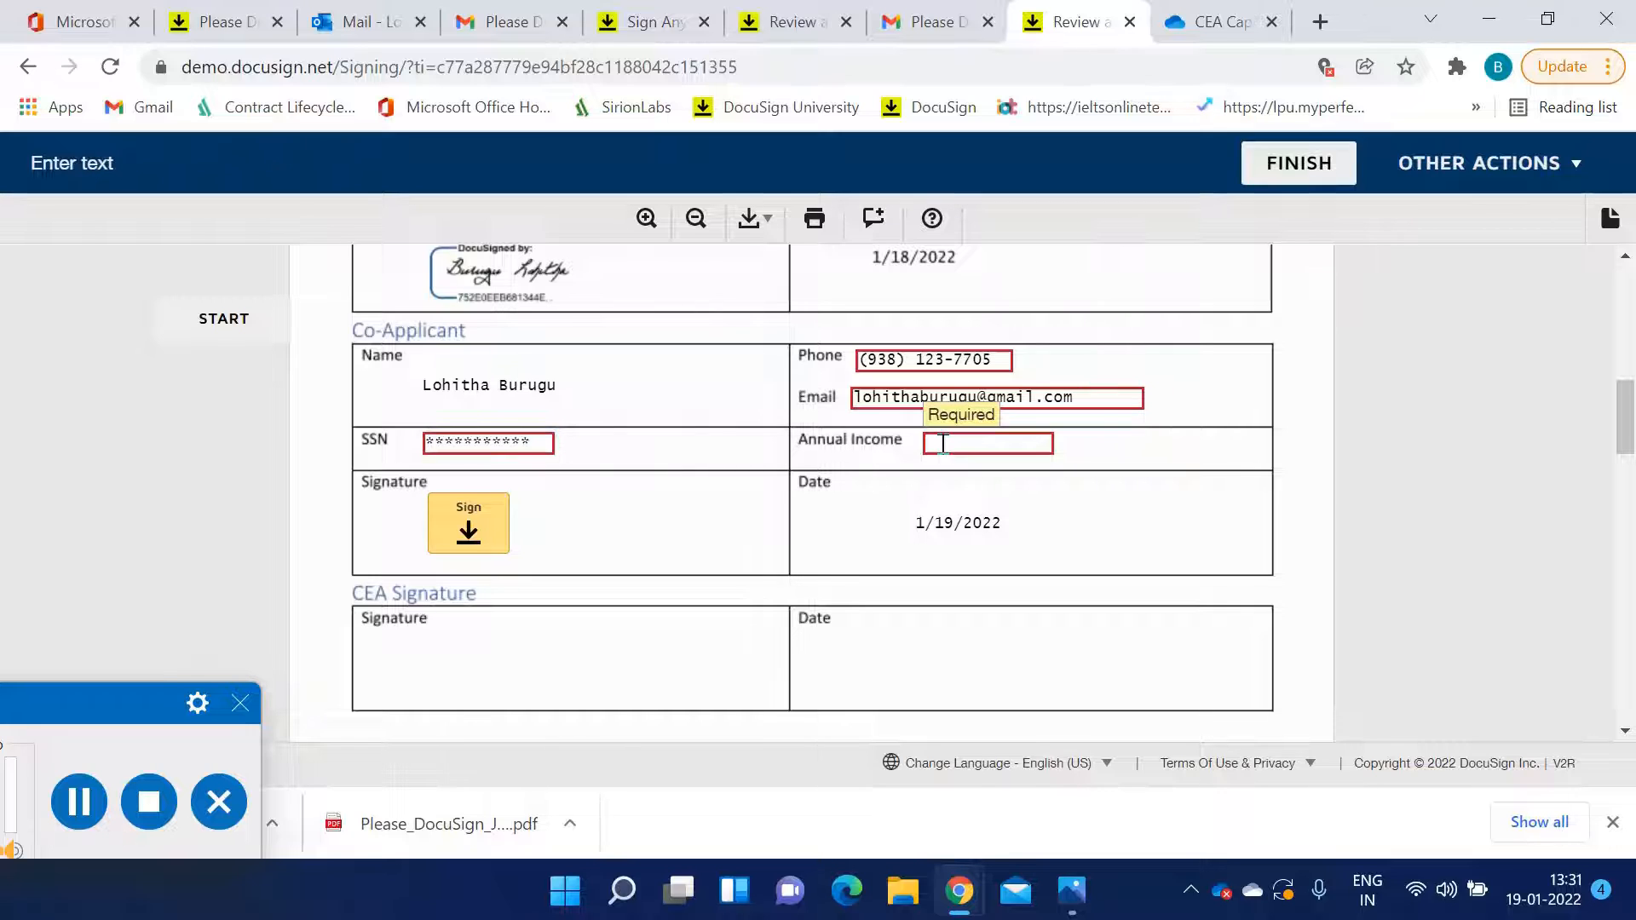
{"action": "type", "text": "23"}
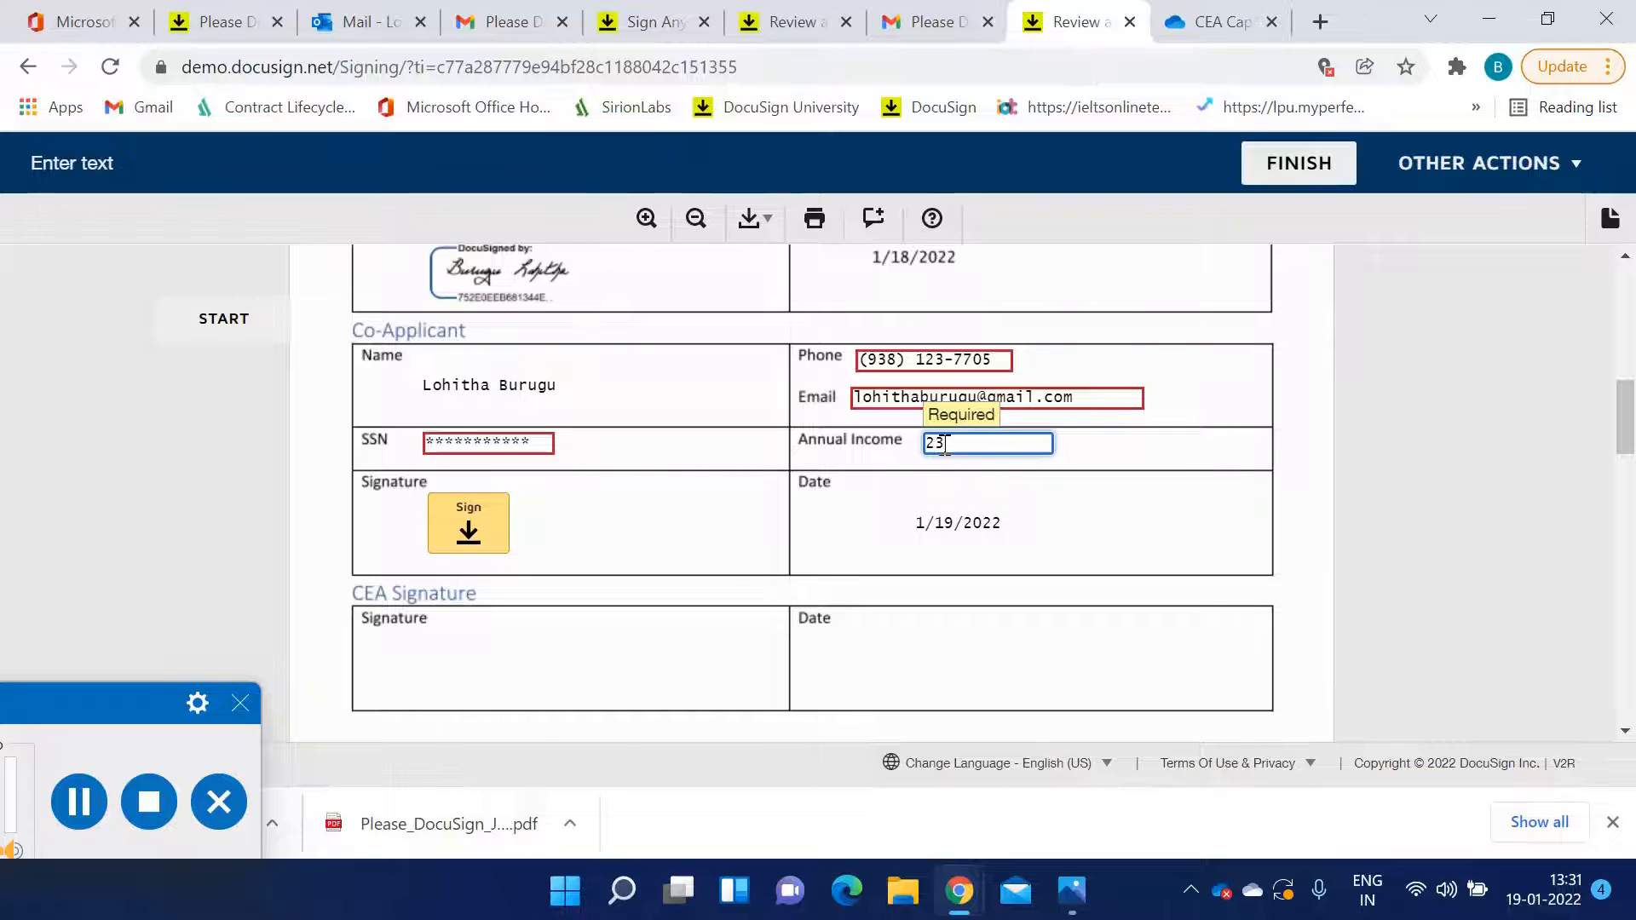
{"action": "type", "text": "4444"}
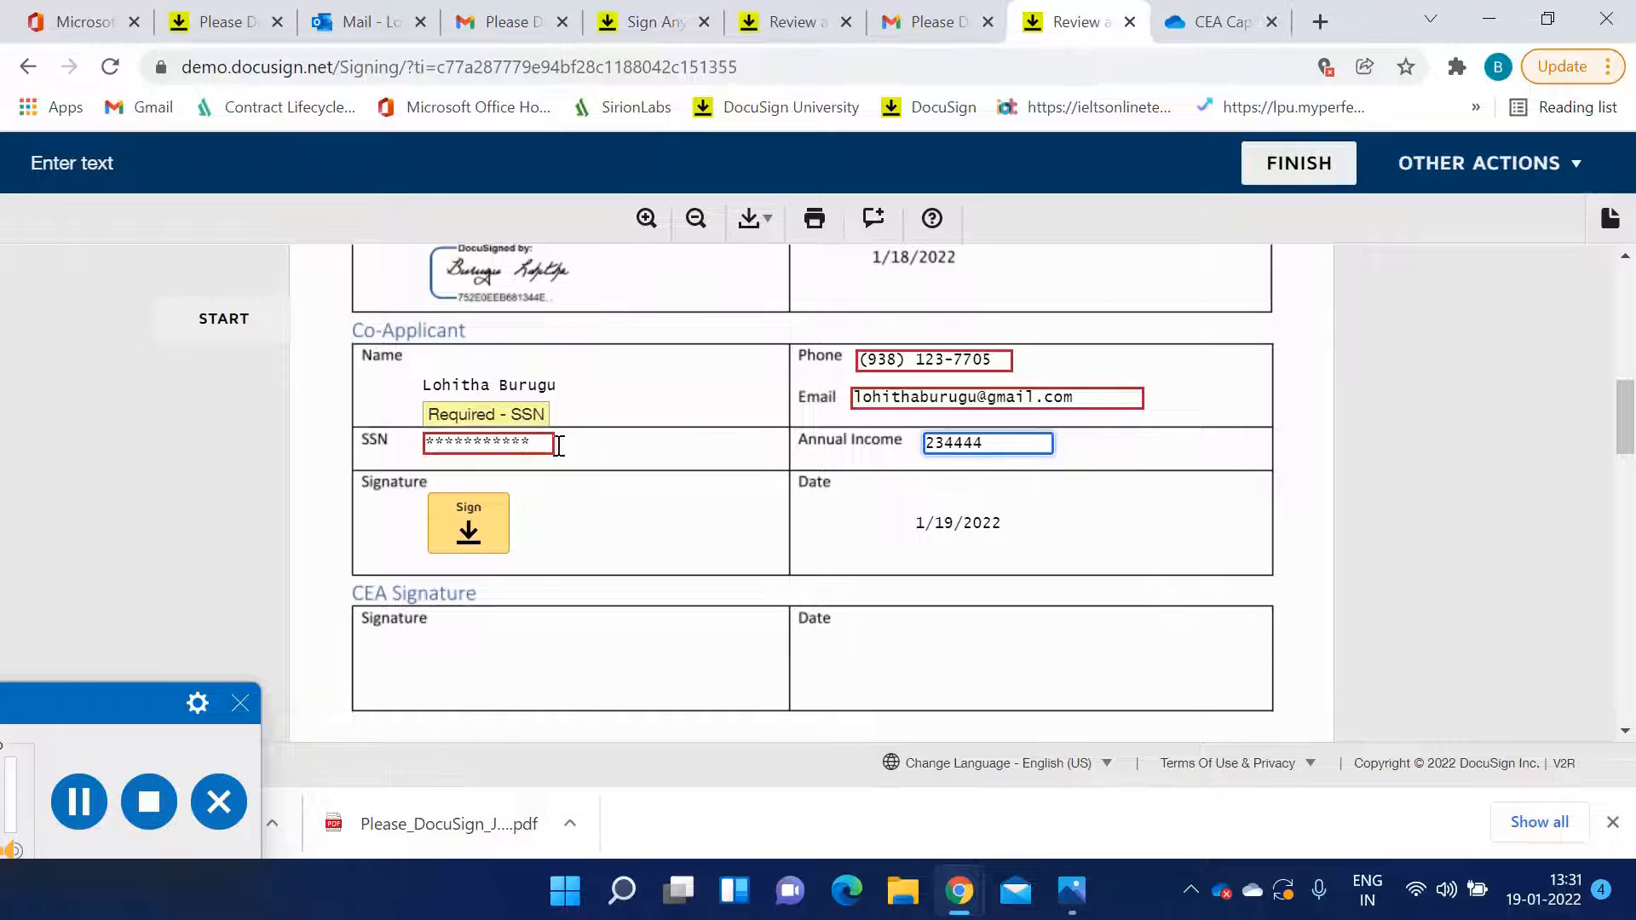
{"action": "left_click", "coordinate": [1106, 453]}
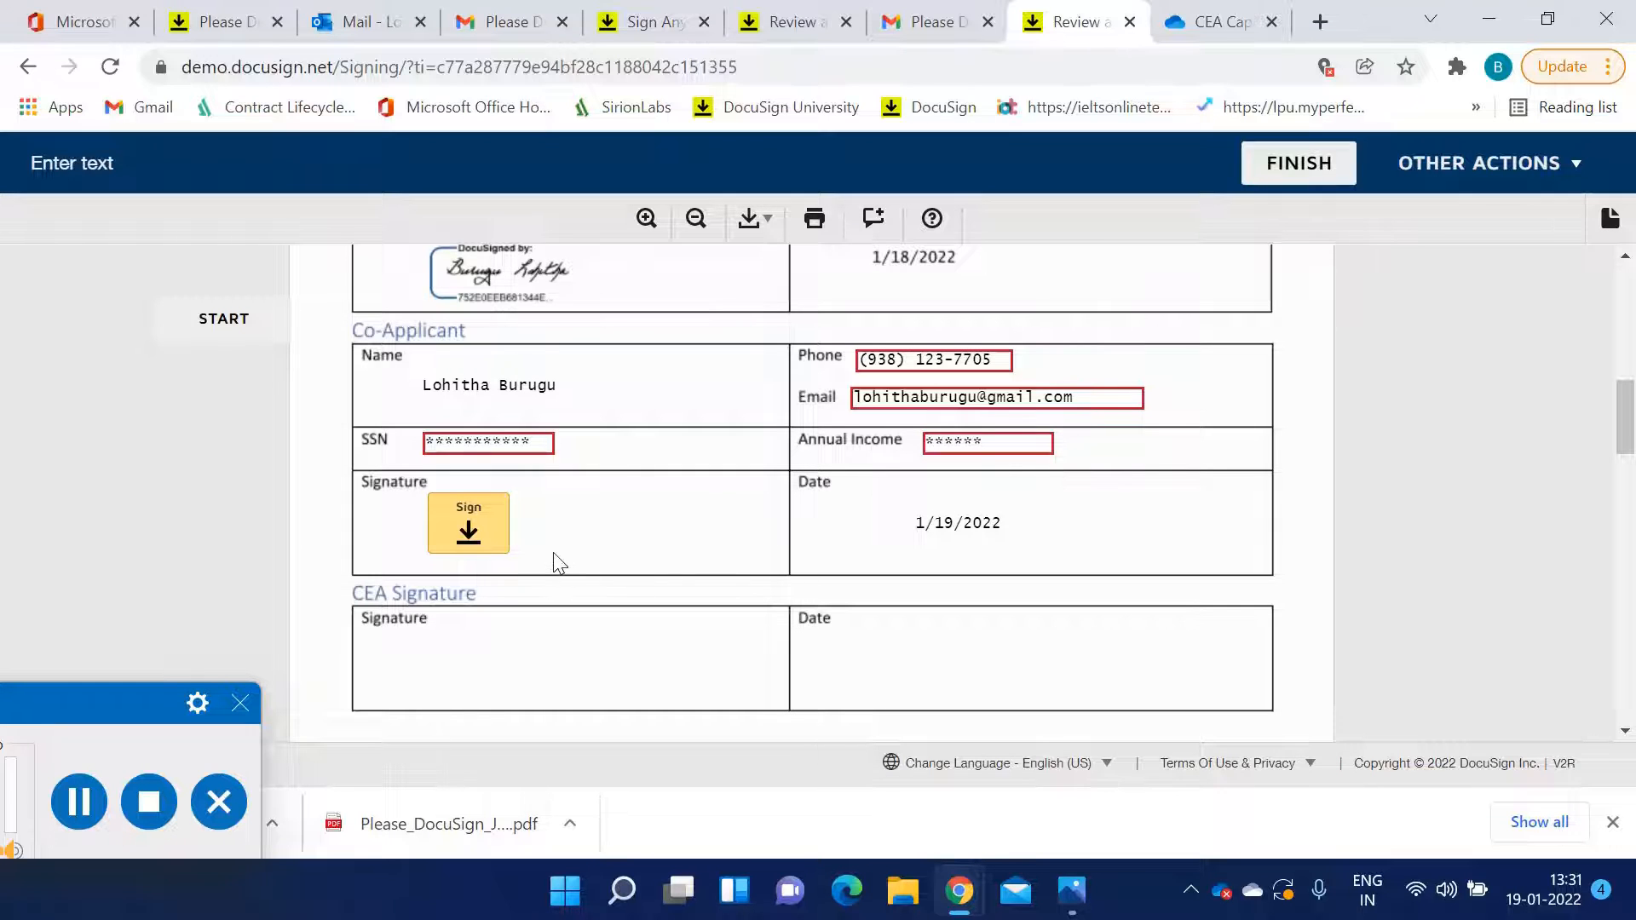
Draw the co-applicant's signature by hand and adopt it to sign the co-applicant section
{"action": "left_click", "coordinate": [469, 537]}
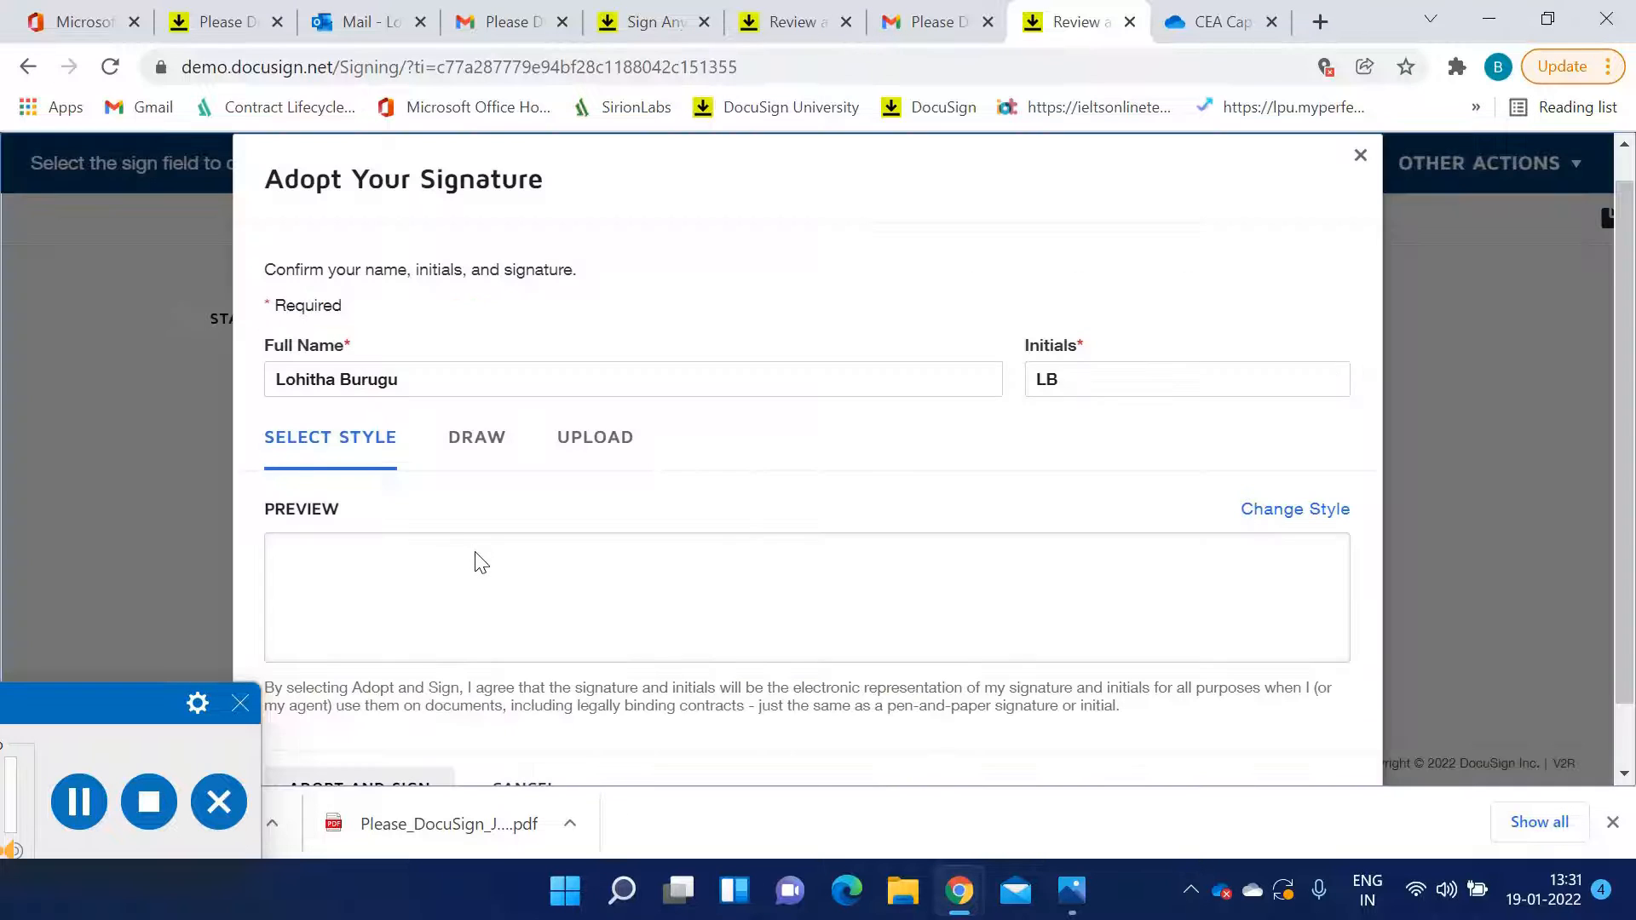
{"action": "left_click", "coordinate": [476, 438]}
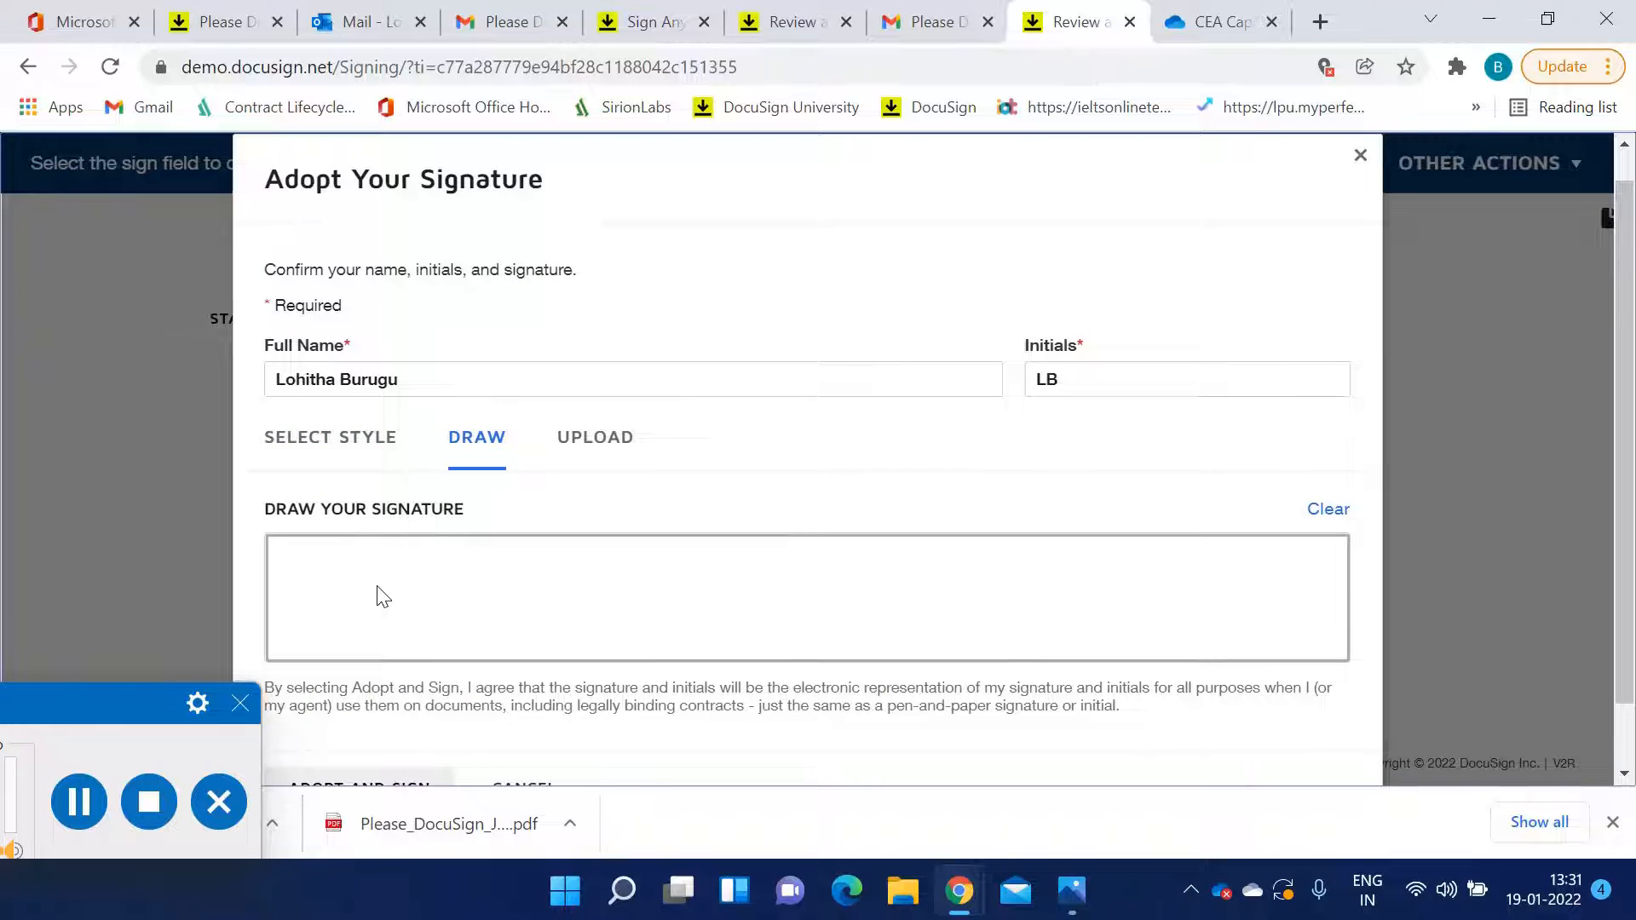
{"action": "mouse_move", "coordinate": [382, 570]}
{"action": "left_mouse_down"}
{"action": "mouse_move", "coordinate": [368, 590]}
{"action": "mouse_move", "coordinate": [388, 610]}
{"action": "mouse_move", "coordinate": [431, 585]}
{"action": "mouse_move", "coordinate": [449, 610]}
{"action": "mouse_move", "coordinate": [537, 636]}
{"action": "mouse_move", "coordinate": [693, 617]}
{"action": "left_mouse_up"}
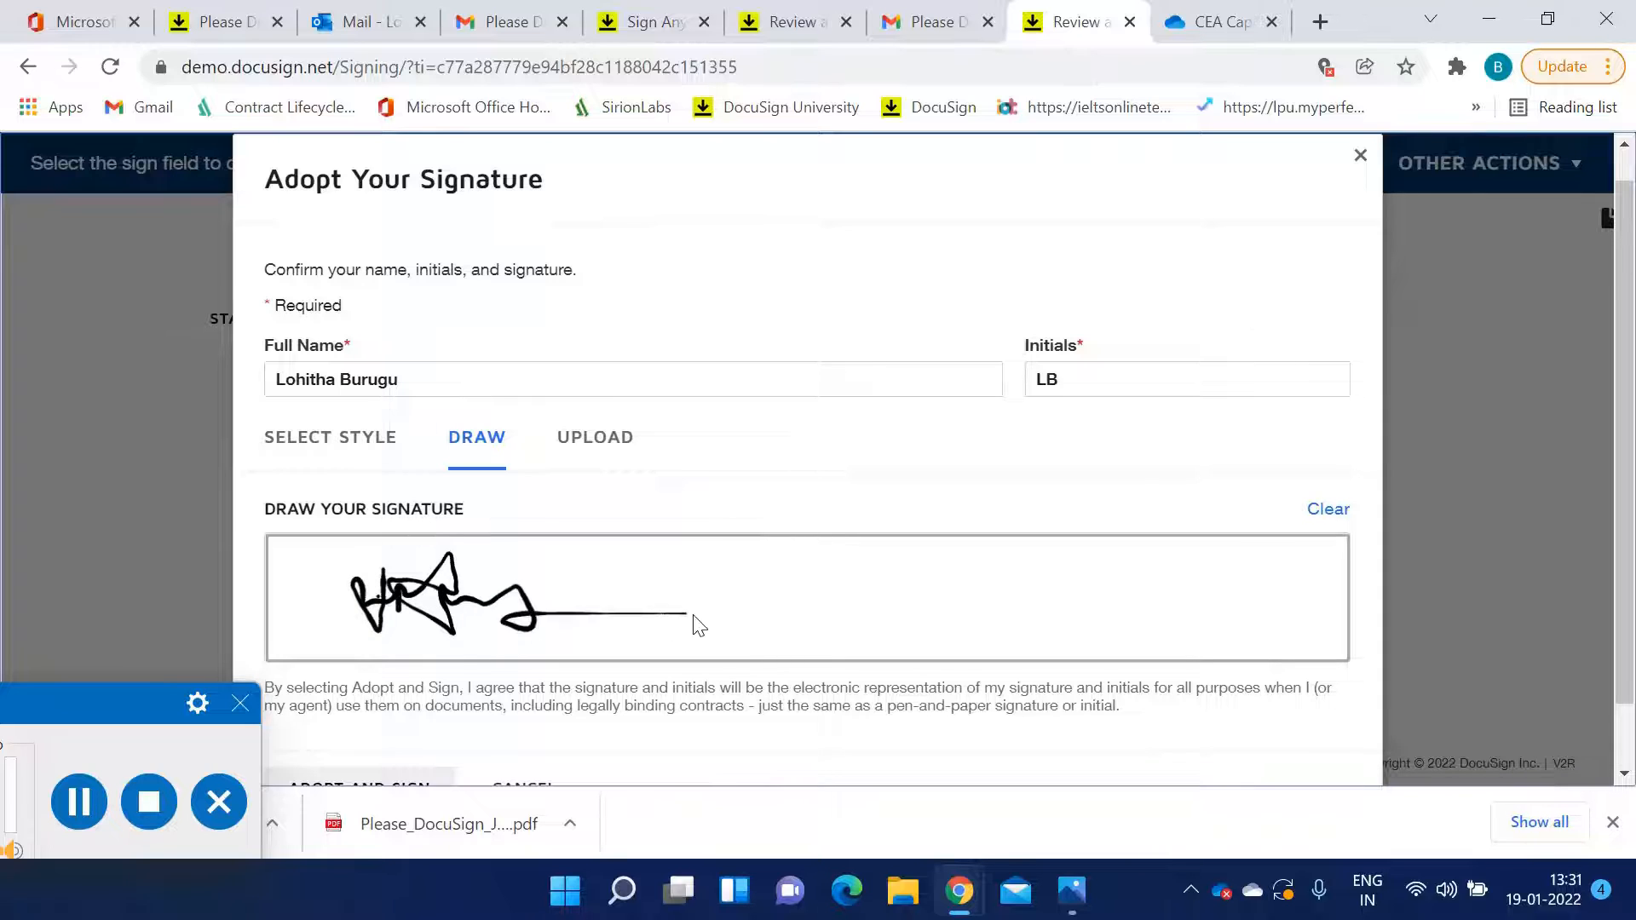
{"action": "left_click", "coordinate": [1184, 385]}
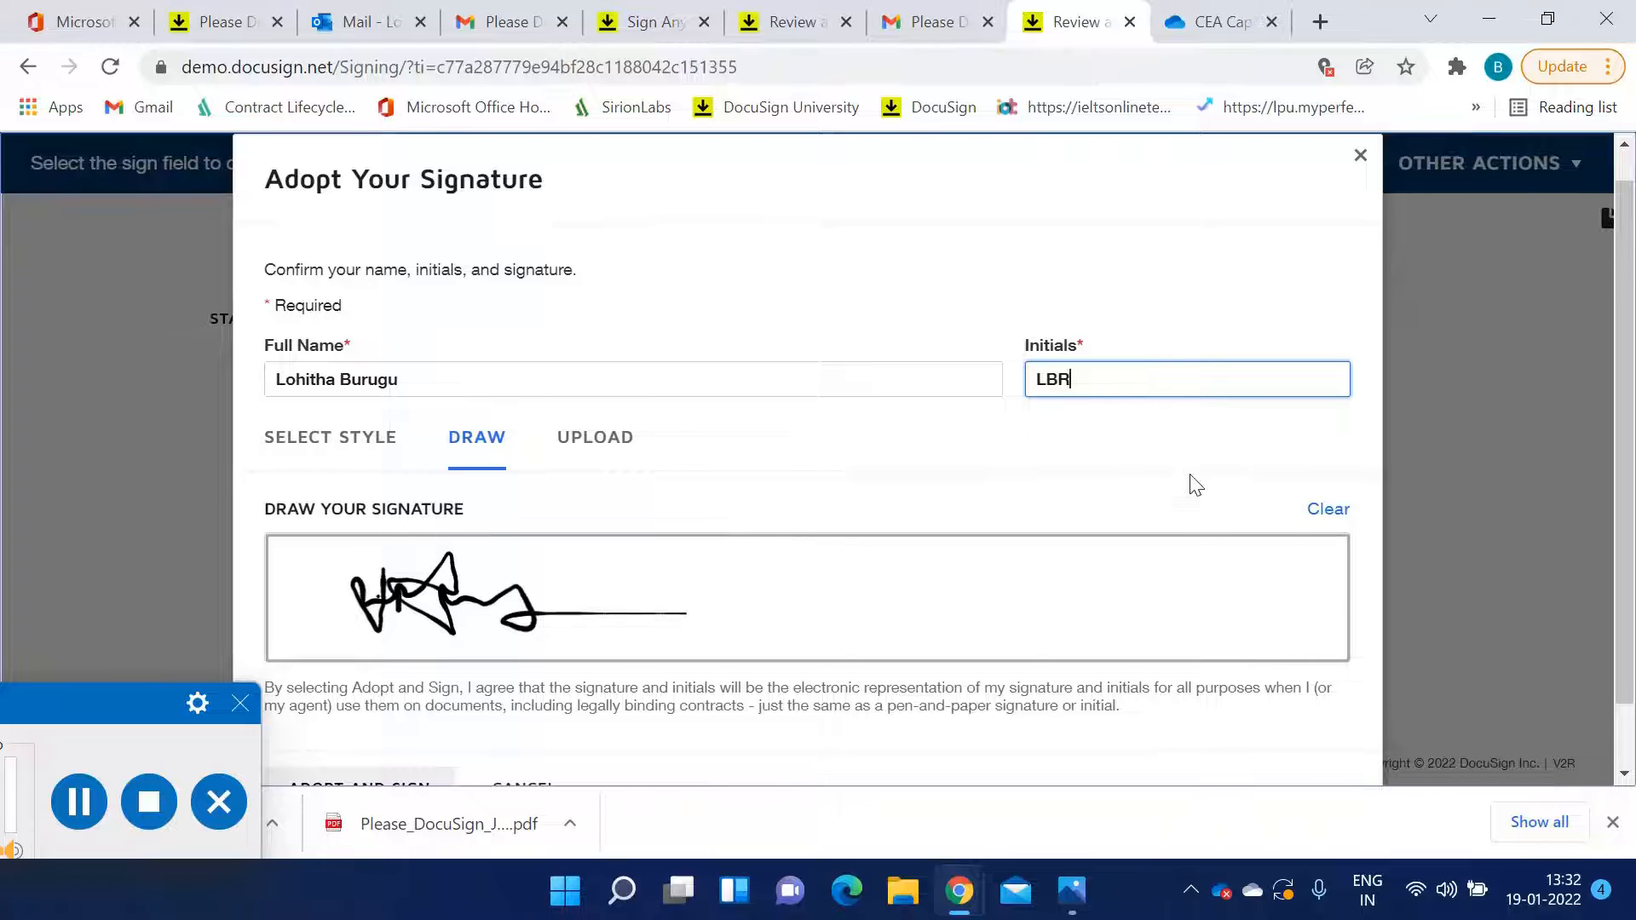
{"action": "left_click", "coordinate": [336, 782]}
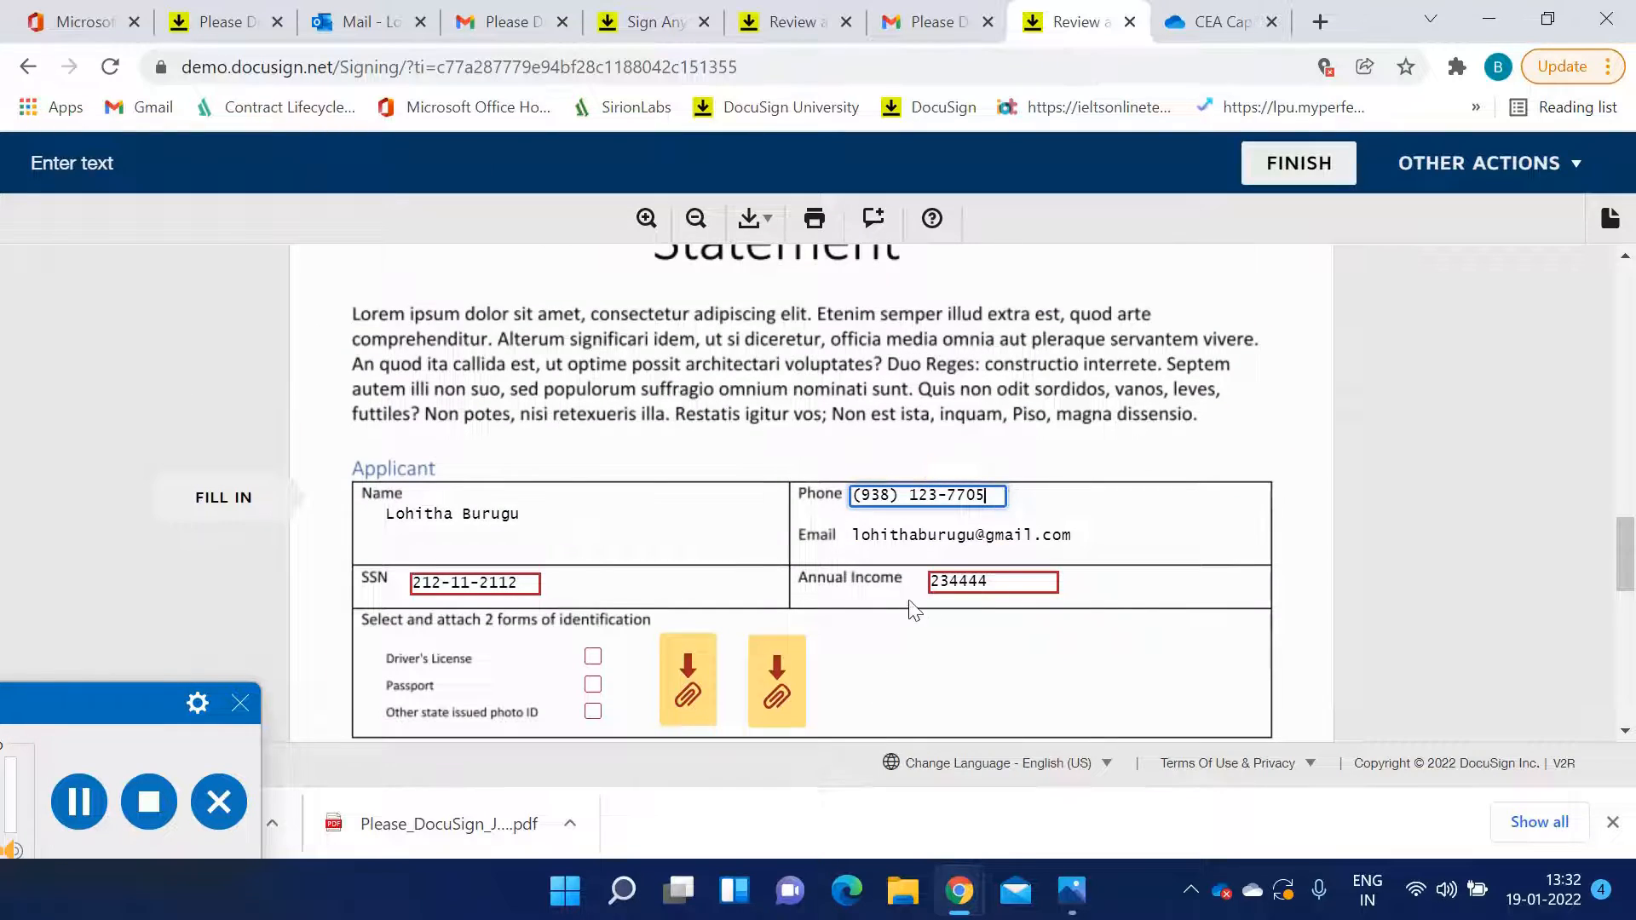
Select Driver's License and Other state issued photo ID as the applicant's two forms of identification
{"action": "scroll", "coordinate": [767, 562], "scroll_direction": "down", "scroll_amount": 1}
{"action": "left_click", "coordinate": [593, 532]}
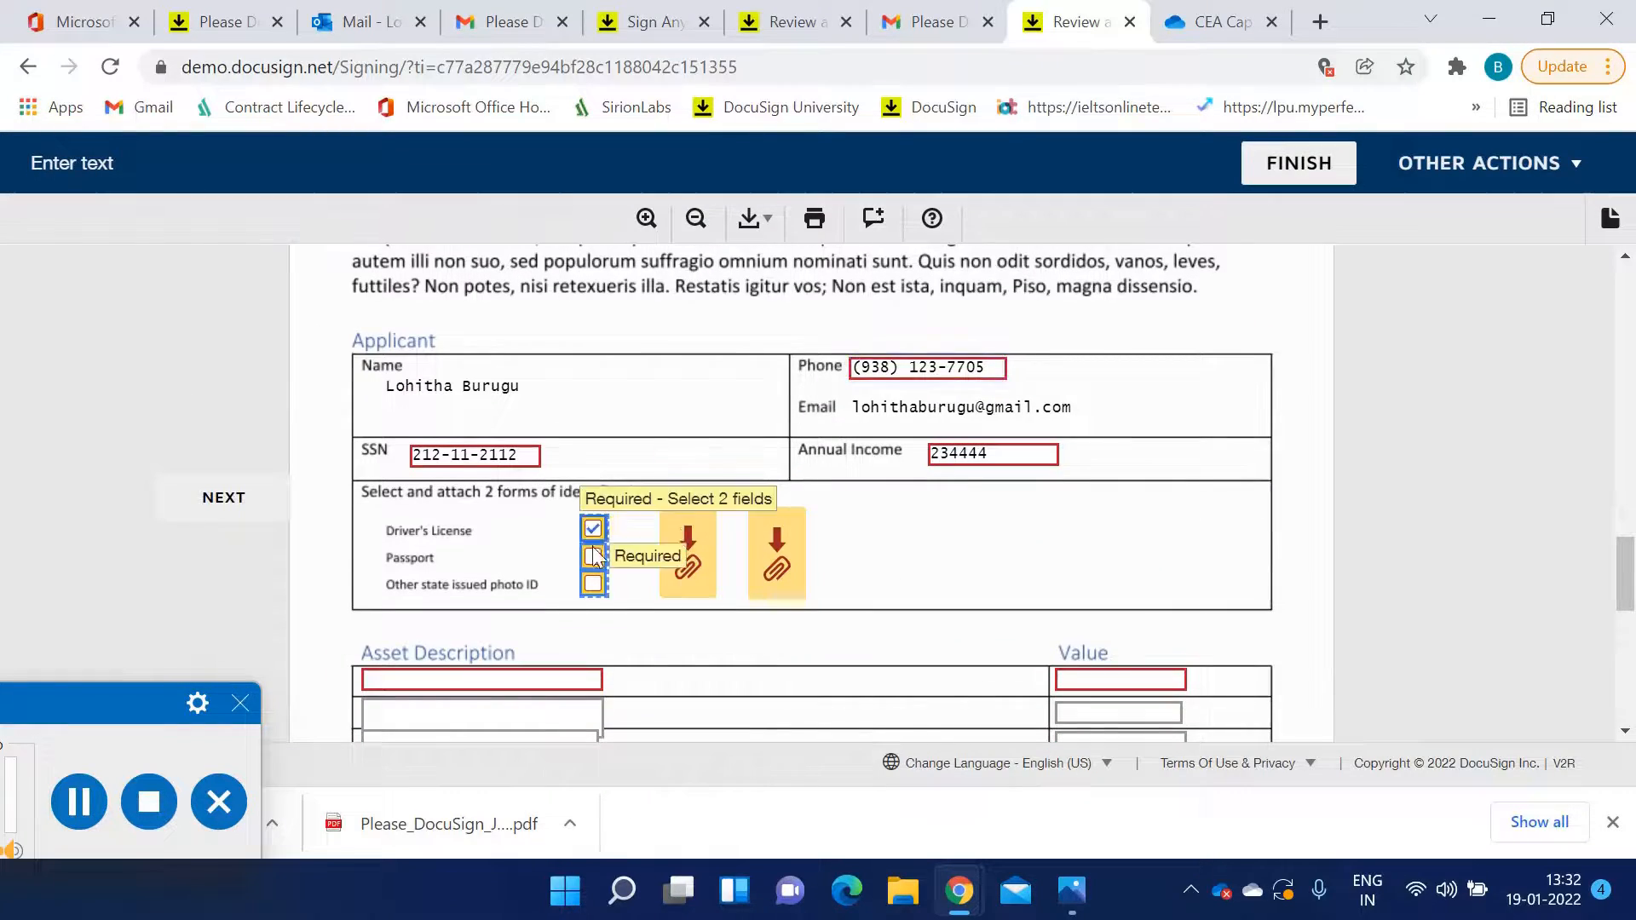
{"action": "left_click", "coordinate": [595, 560]}
{"action": "left_click", "coordinate": [594, 558]}
{"action": "left_click", "coordinate": [594, 585]}
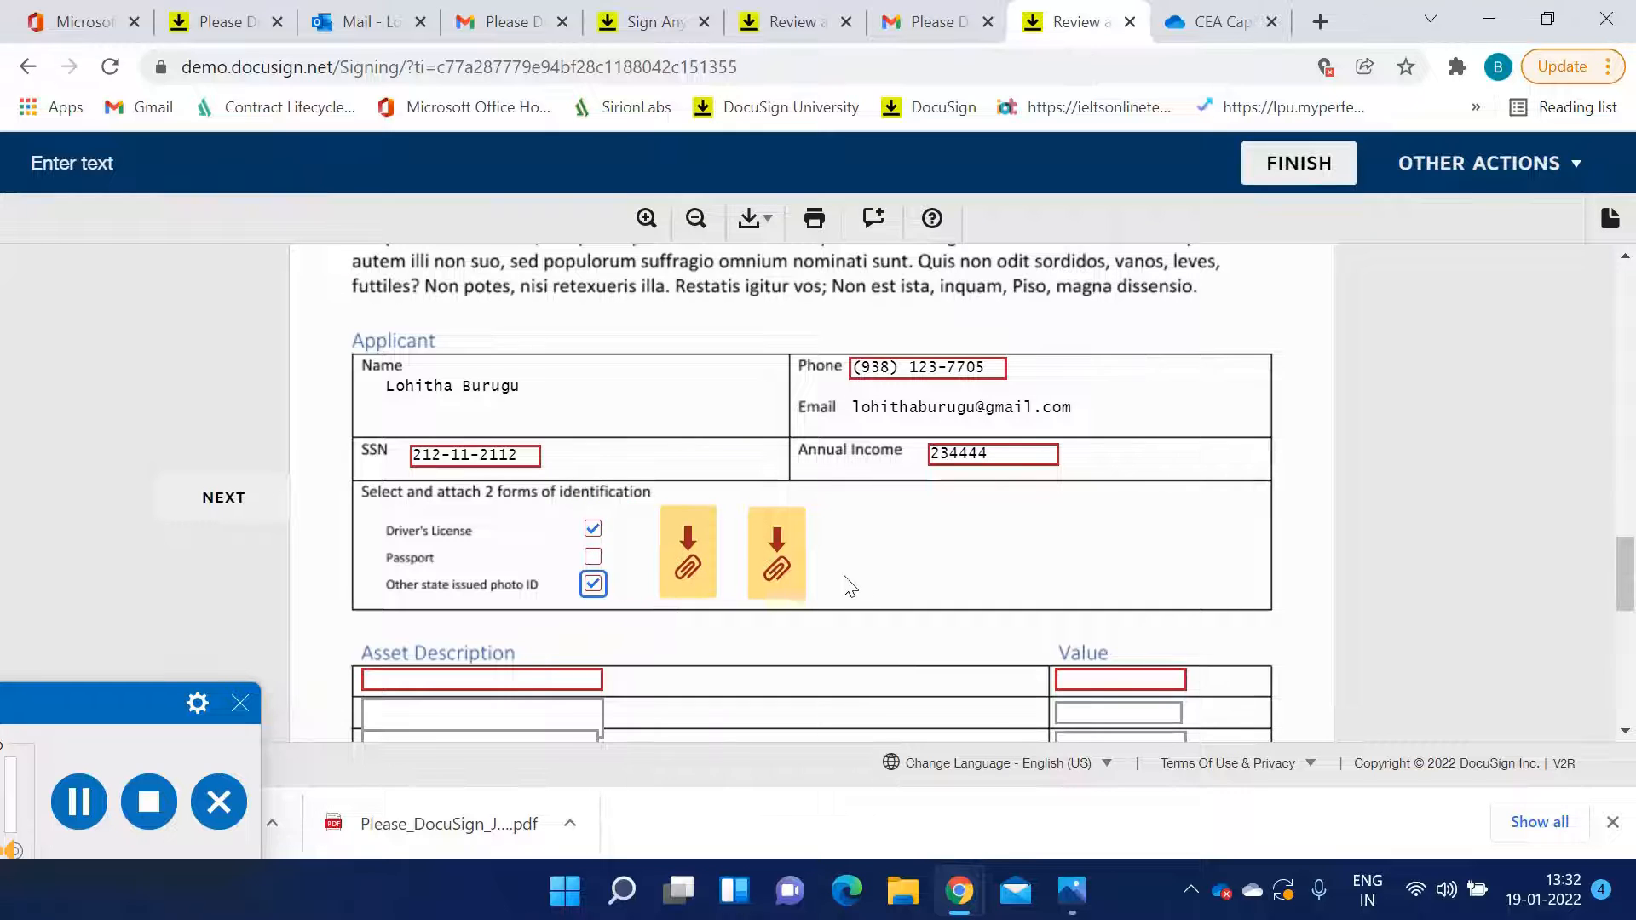
Upload CEA_Logo as the attachment for the first identification document
{"action": "left_click", "coordinate": [779, 562]}
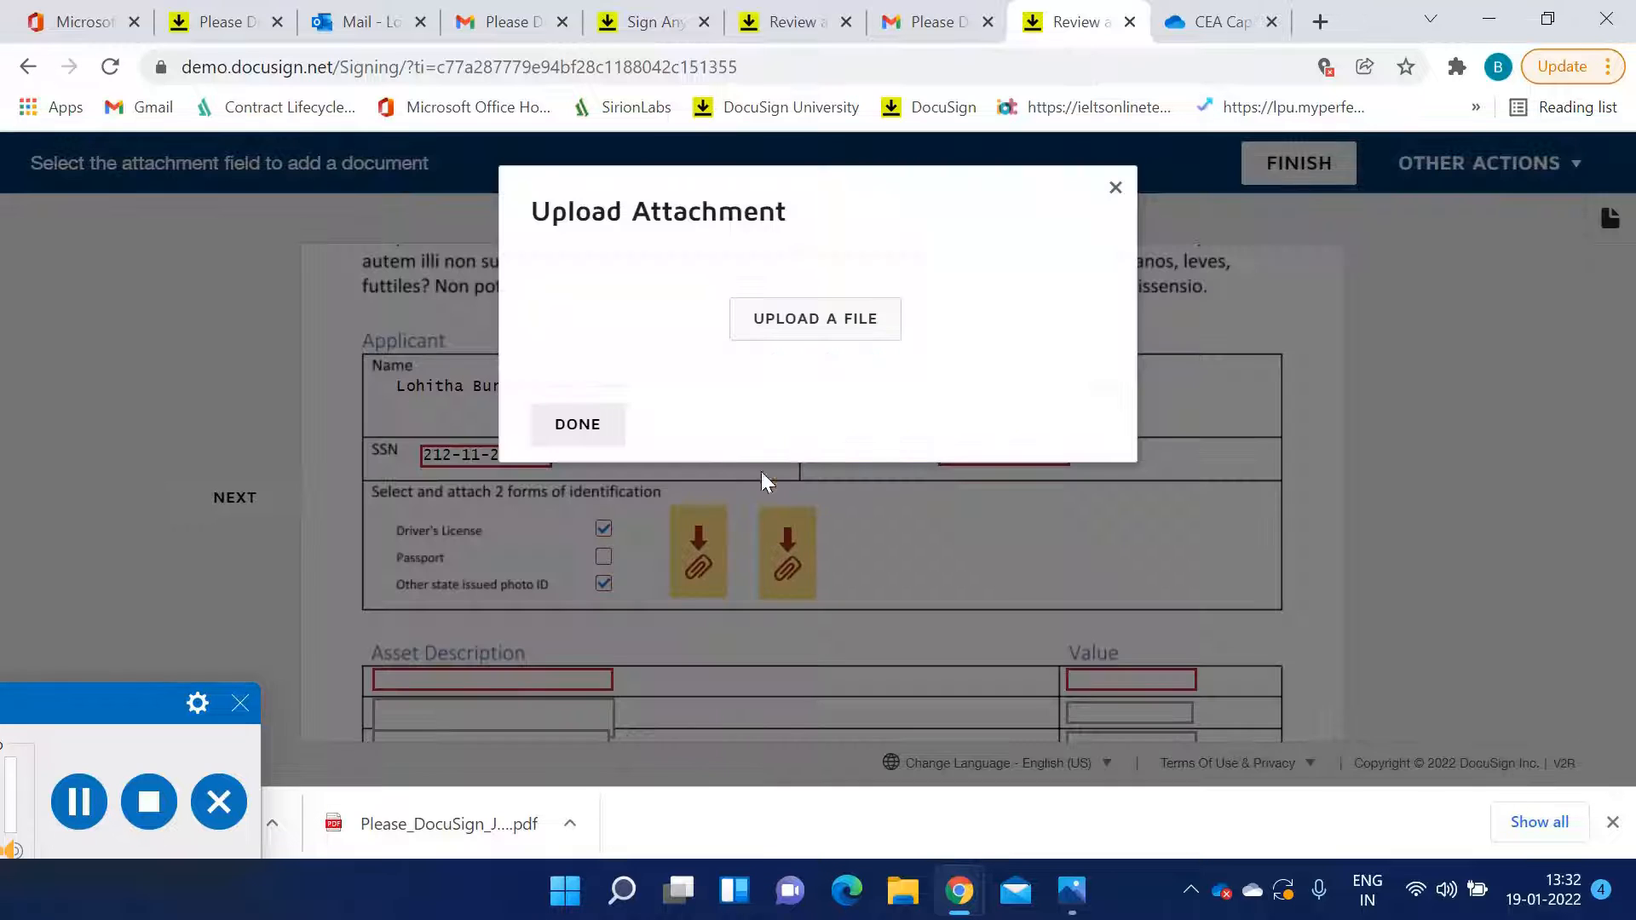
{"action": "left_click", "coordinate": [810, 329]}
{"action": "left_click", "coordinate": [436, 213]}
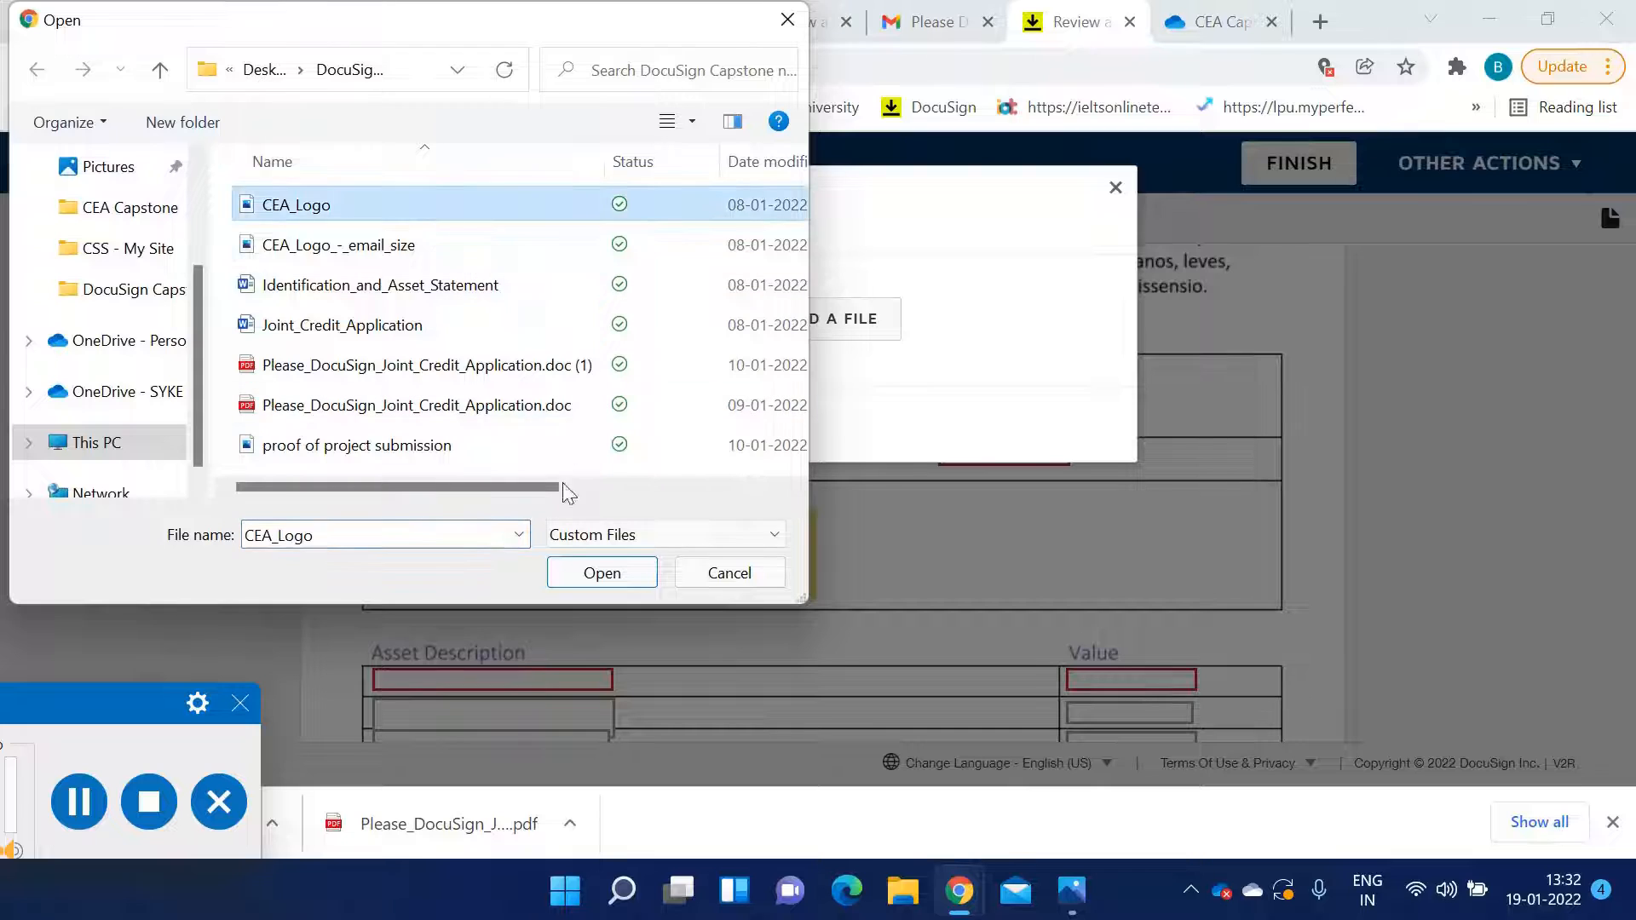
{"action": "left_click", "coordinate": [597, 573]}
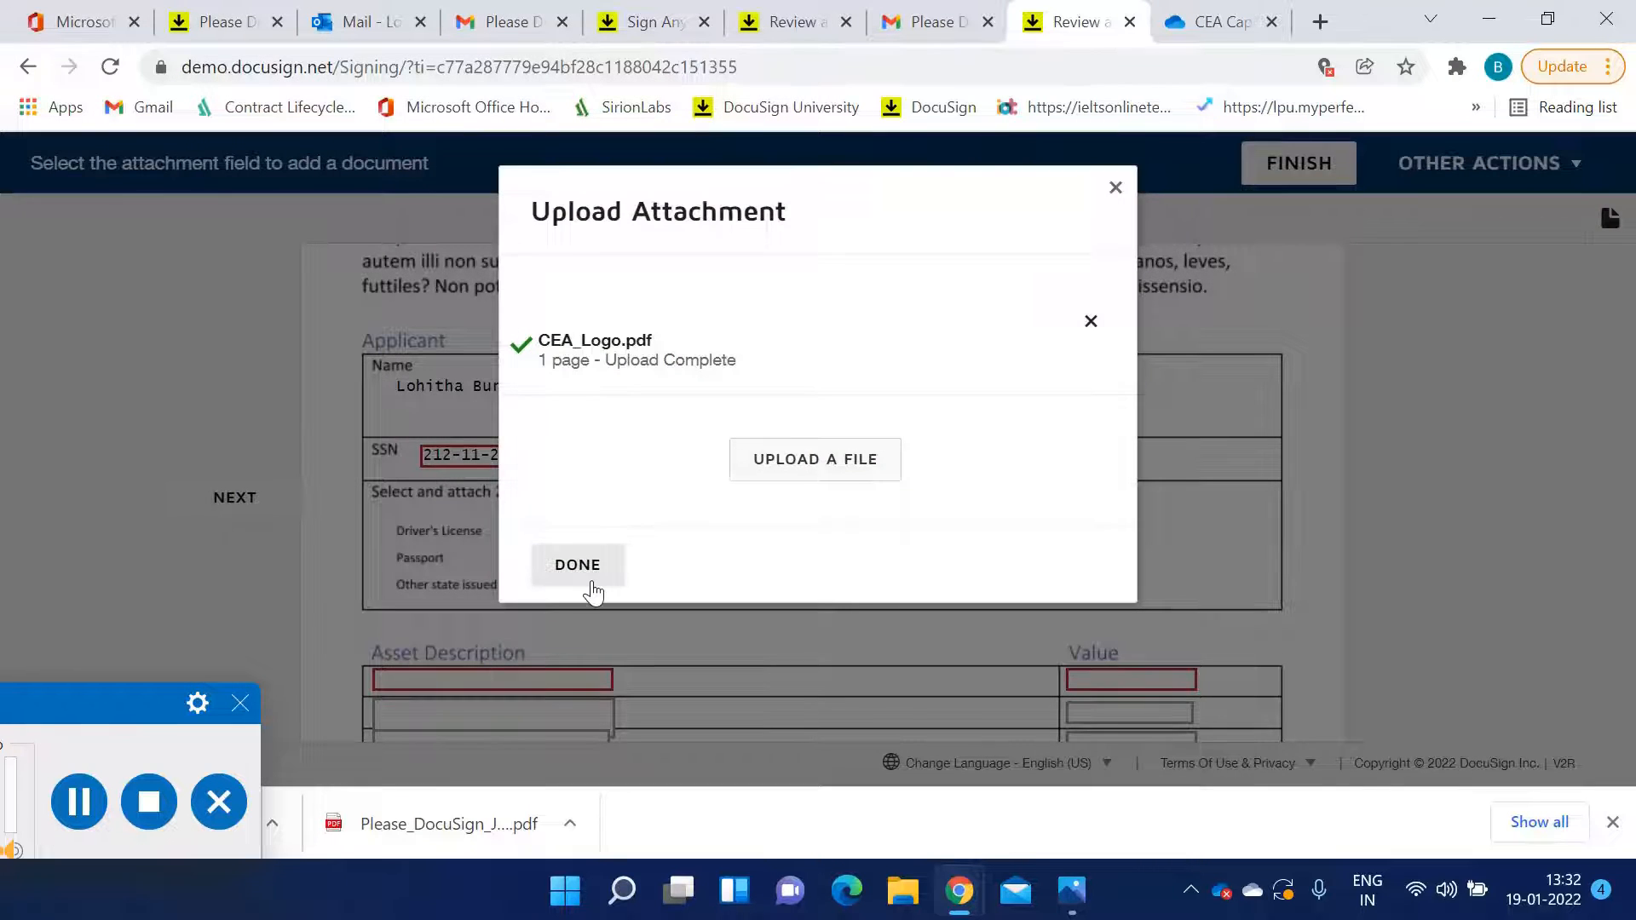
{"action": "left_click", "coordinate": [594, 592]}
Upload CEA_Logo_-_email_size as the attachment for the second identification document
{"action": "left_click", "coordinate": [778, 585]}
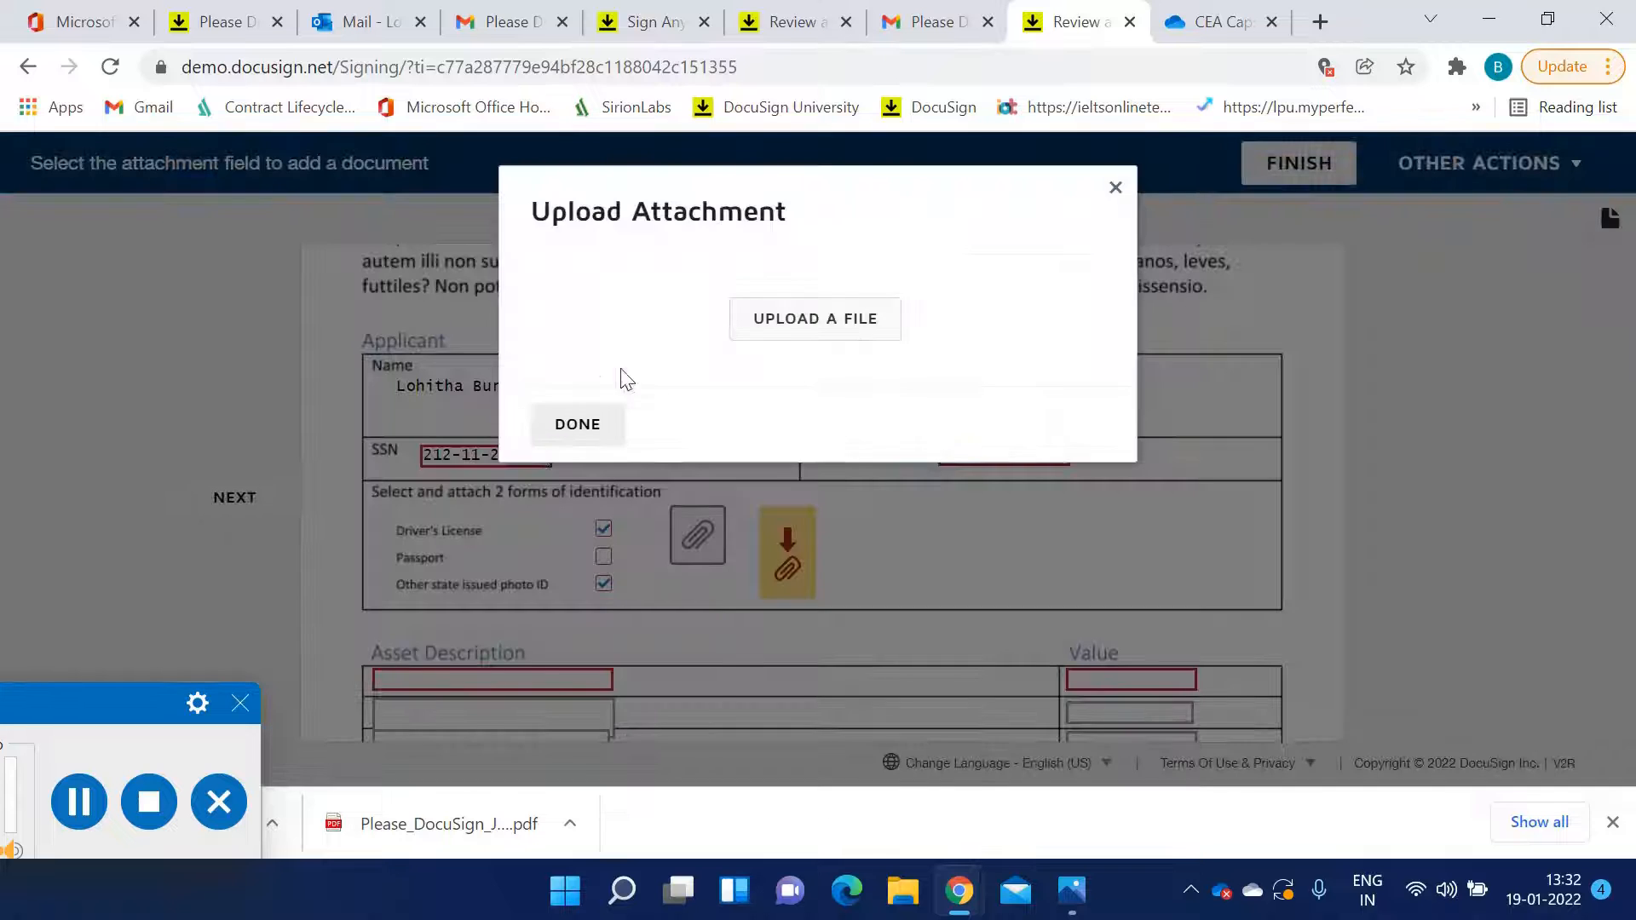
{"action": "left_click", "coordinate": [847, 321]}
{"action": "left_click", "coordinate": [385, 247]}
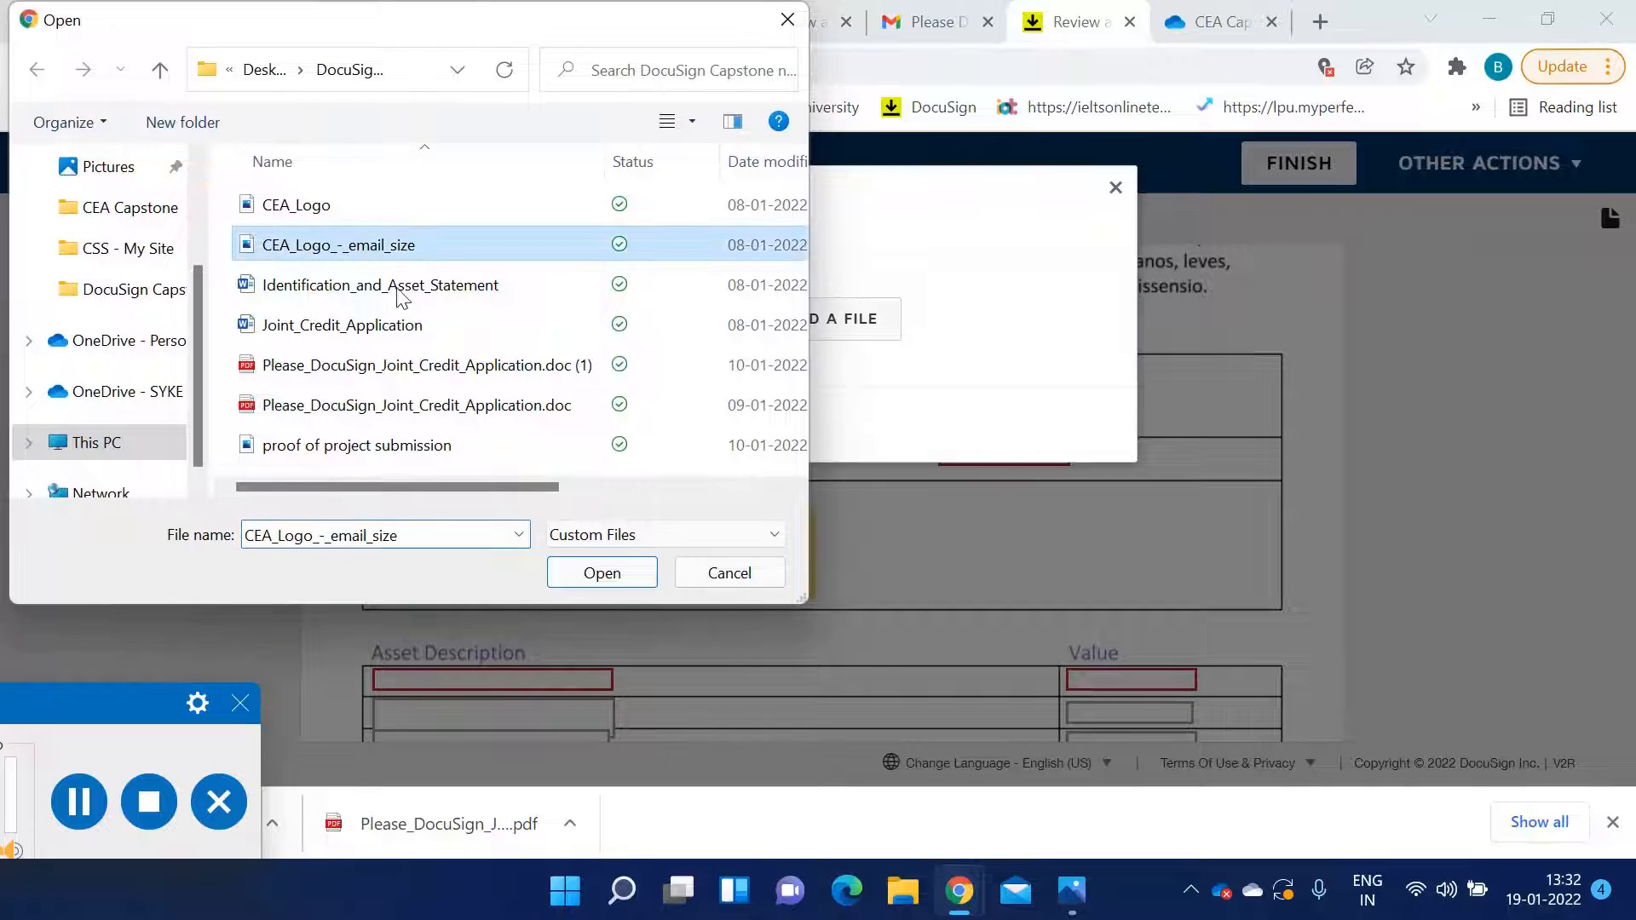
{"action": "left_click", "coordinate": [647, 579]}
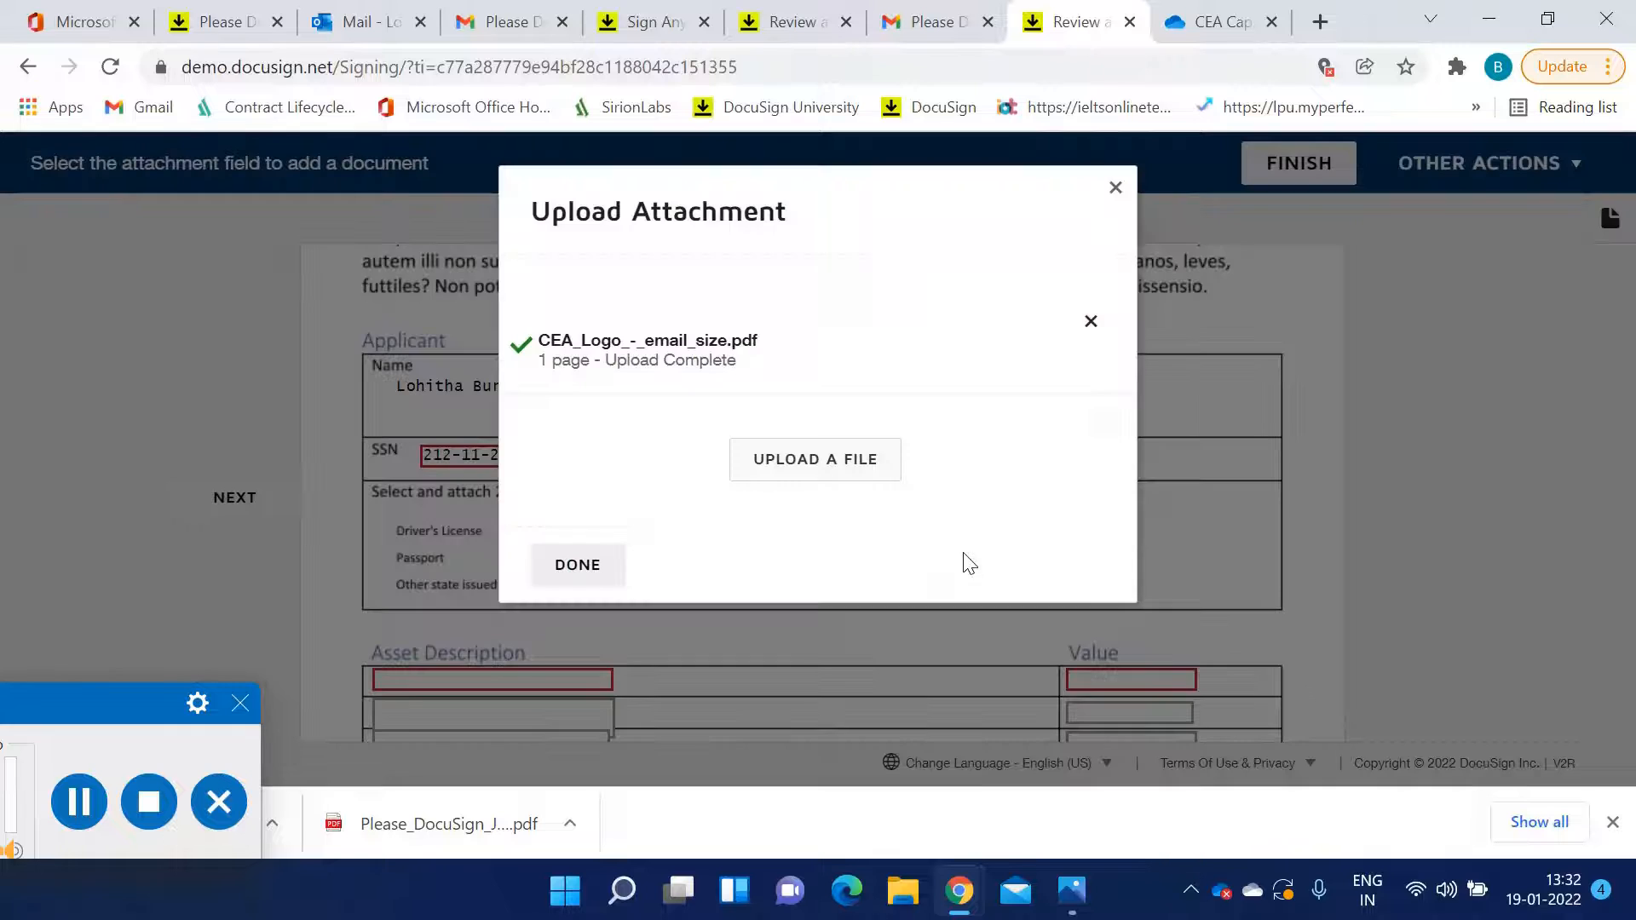
{"action": "left_click", "coordinate": [566, 565]}
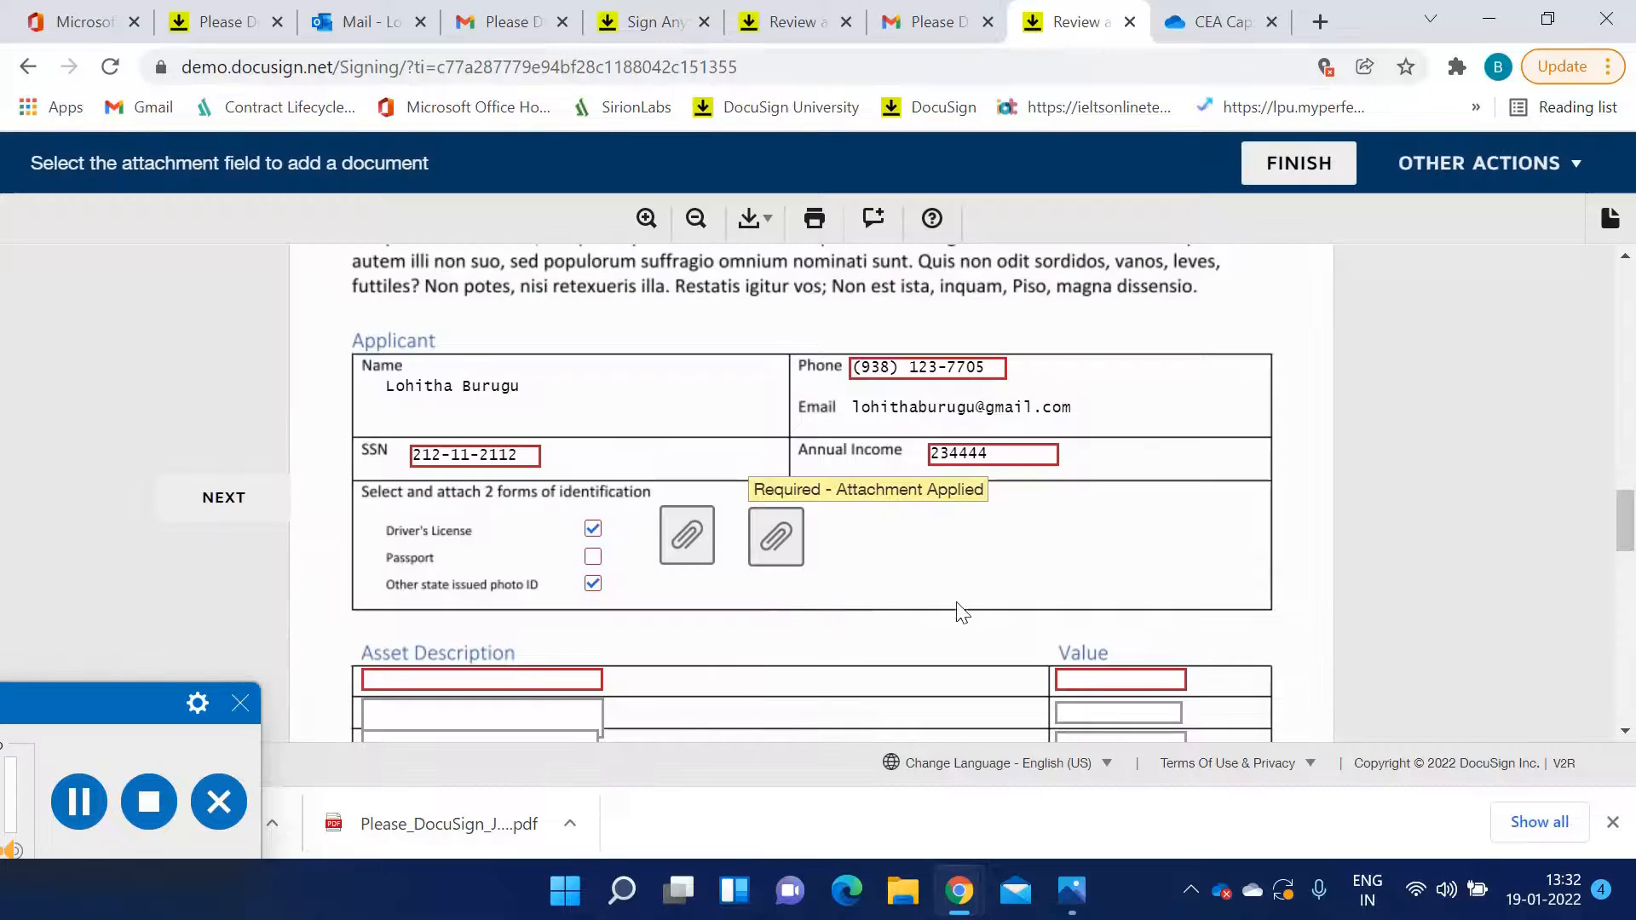
Enter Asset 1 with a value of 50000 in the first row of the asset table
{"action": "scroll", "coordinate": [986, 601], "scroll_direction": "down", "scroll_amount": 1}
{"action": "left_click", "coordinate": [583, 552]}
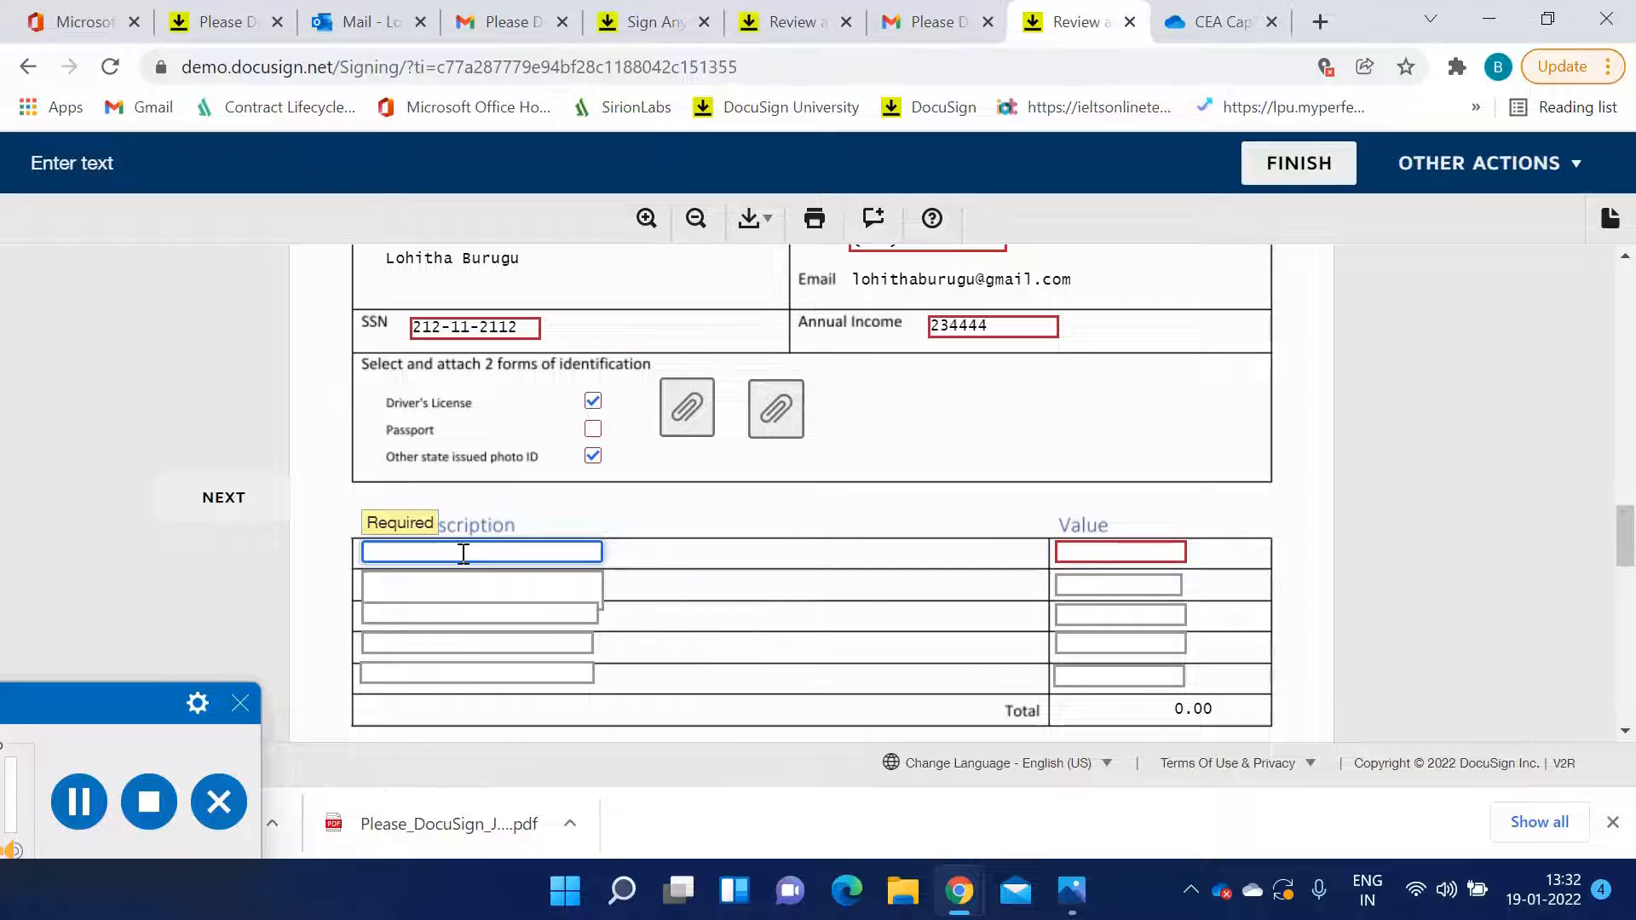
{"action": "type", "text": "set 1"}
{"action": "key", "text": "Tab"}
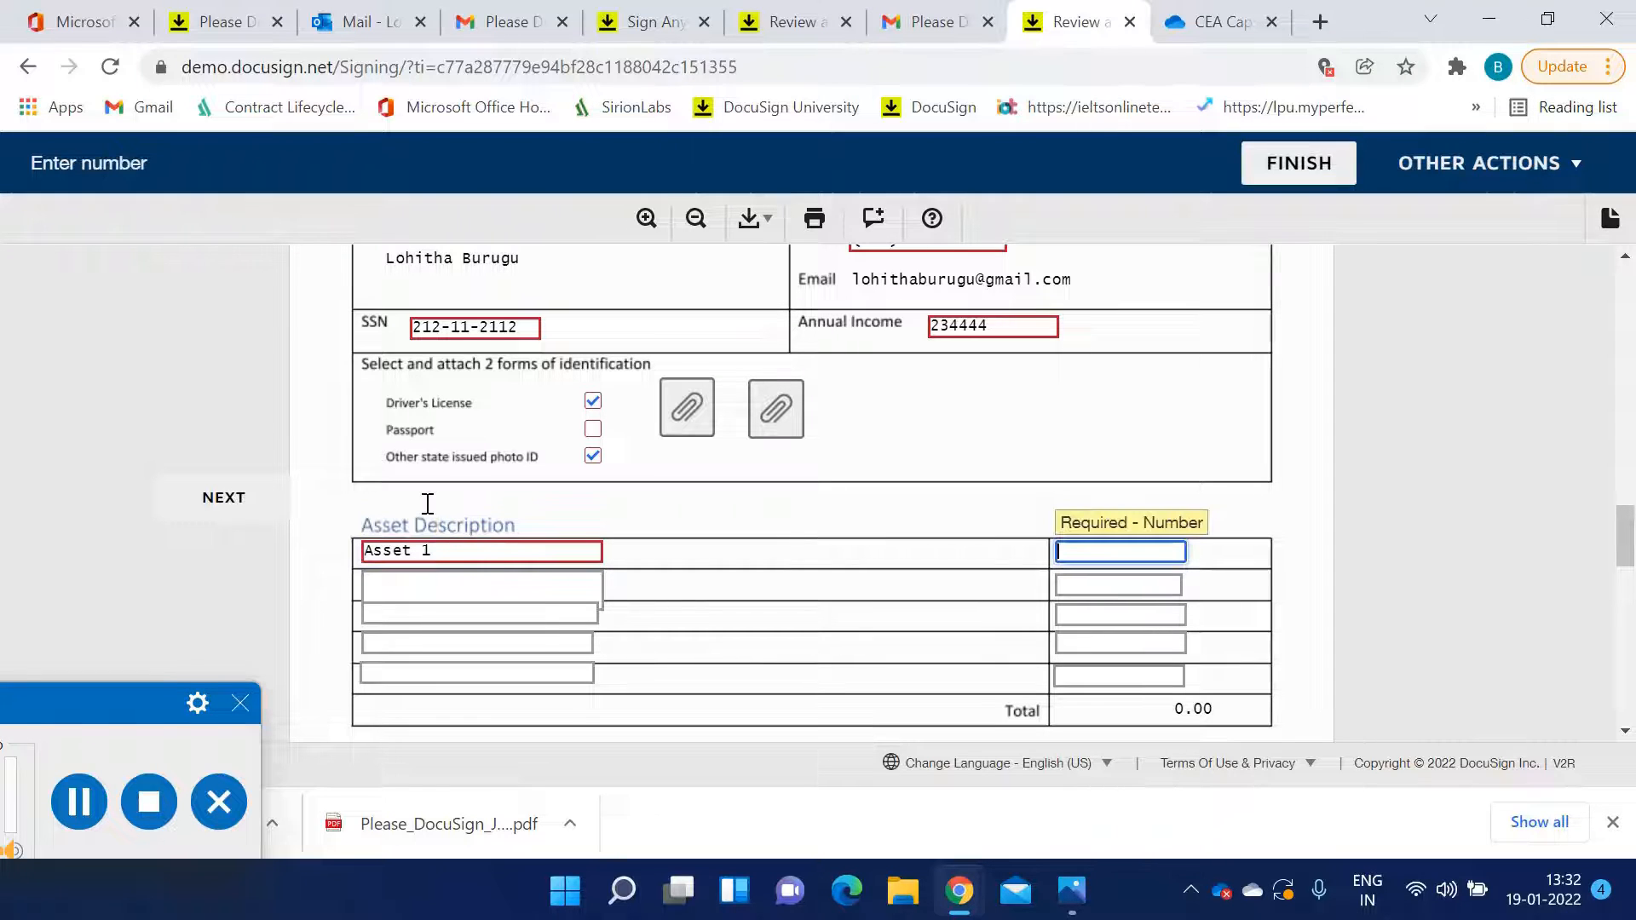
{"action": "type", "text": "50000"}
{"action": "key", "text": "Tab"}
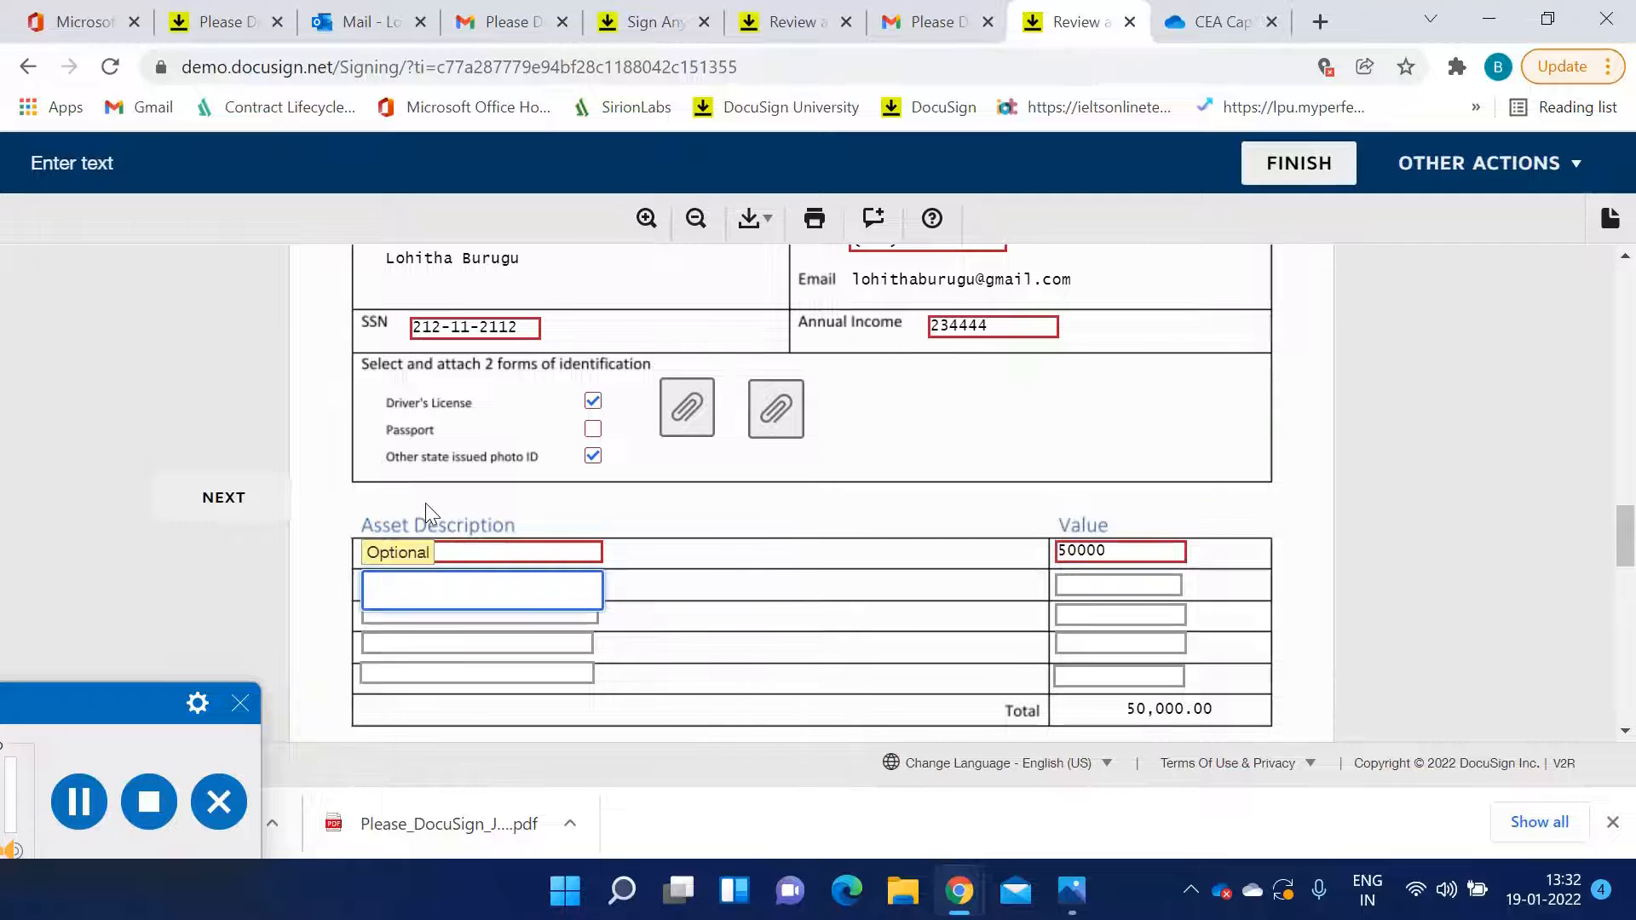
Enter Asset 2 with a value of 345678 in the second row of the asset table
{"action": "type", "text": "50"}
{"action": "key", "text": "BackSpace"}
{"action": "key", "text": "BackSpace"}
{"action": "type", "text": "Asset 2"}
{"action": "key", "text": "Tab"}
{"action": "type", "text": "345678"}
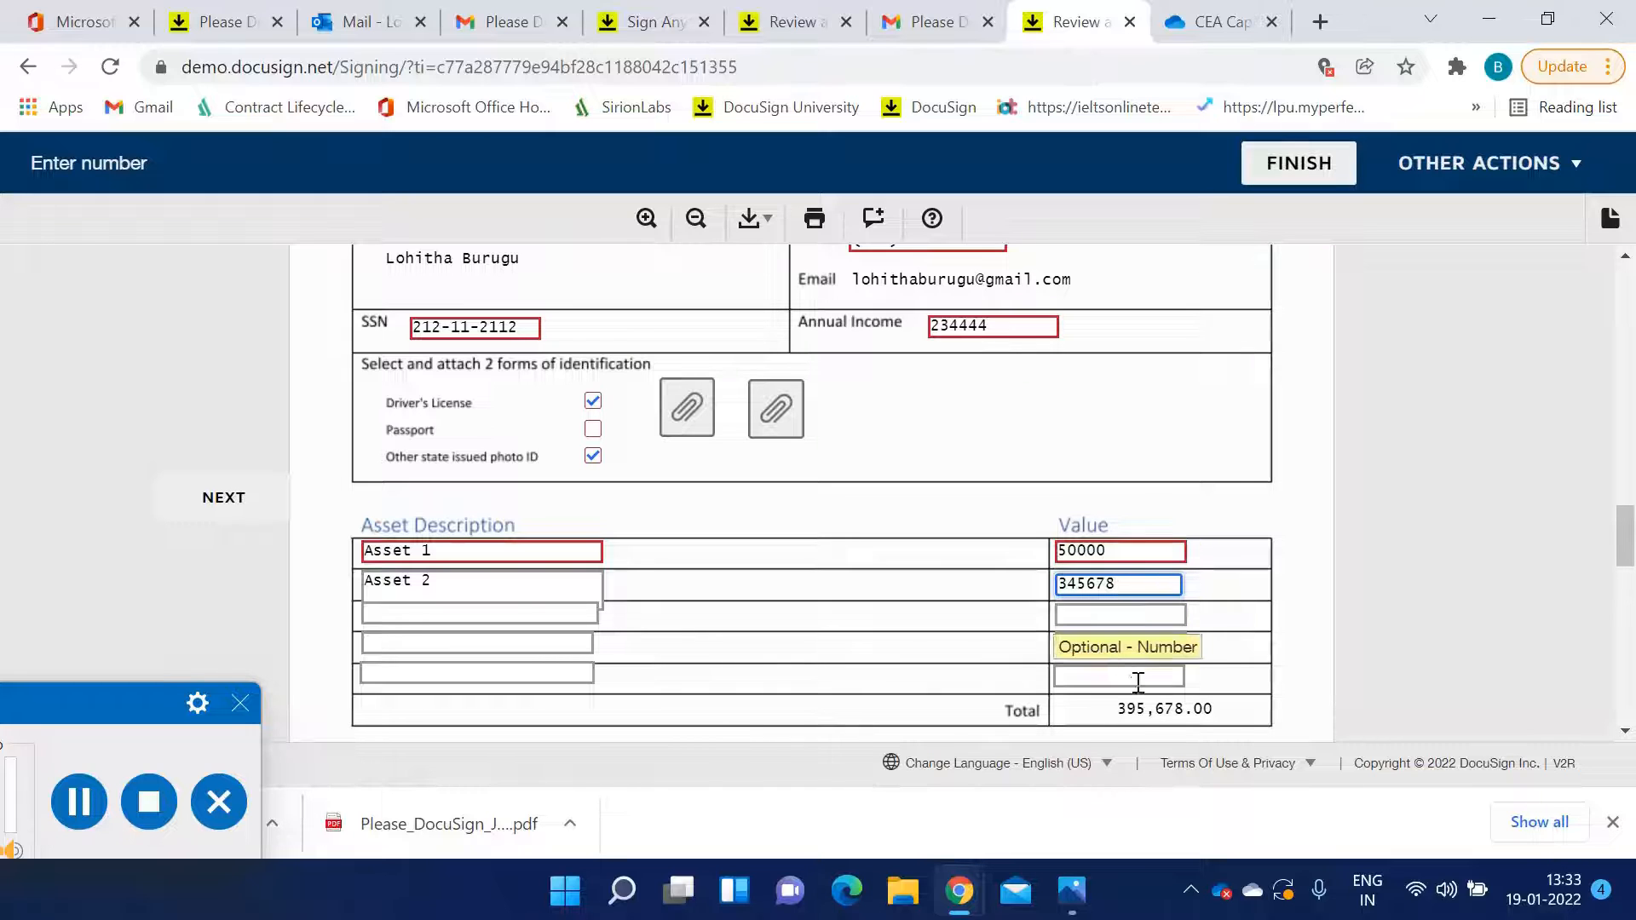
Sign the applicant signature field with the adopted signature and scroll through the attached documents
{"action": "scroll", "coordinate": [1074, 635], "scroll_direction": "down", "scroll_amount": 1}
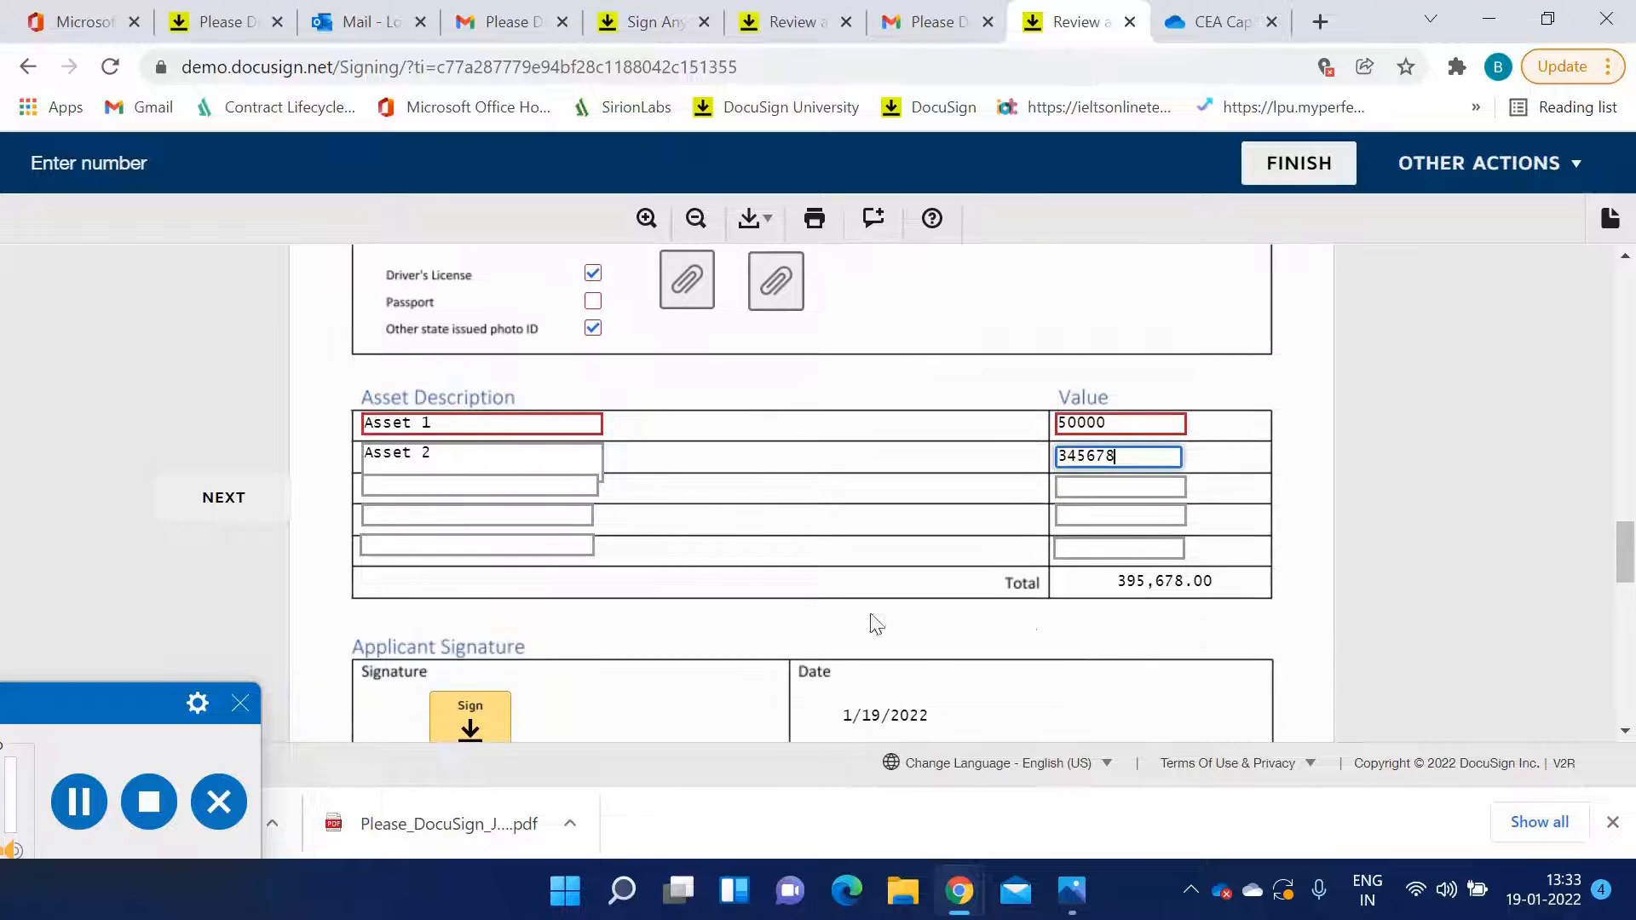
{"action": "scroll", "coordinate": [588, 596], "scroll_direction": "down", "scroll_amount": 1}
{"action": "scroll", "coordinate": [588, 595], "scroll_direction": "up", "scroll_amount": 1}
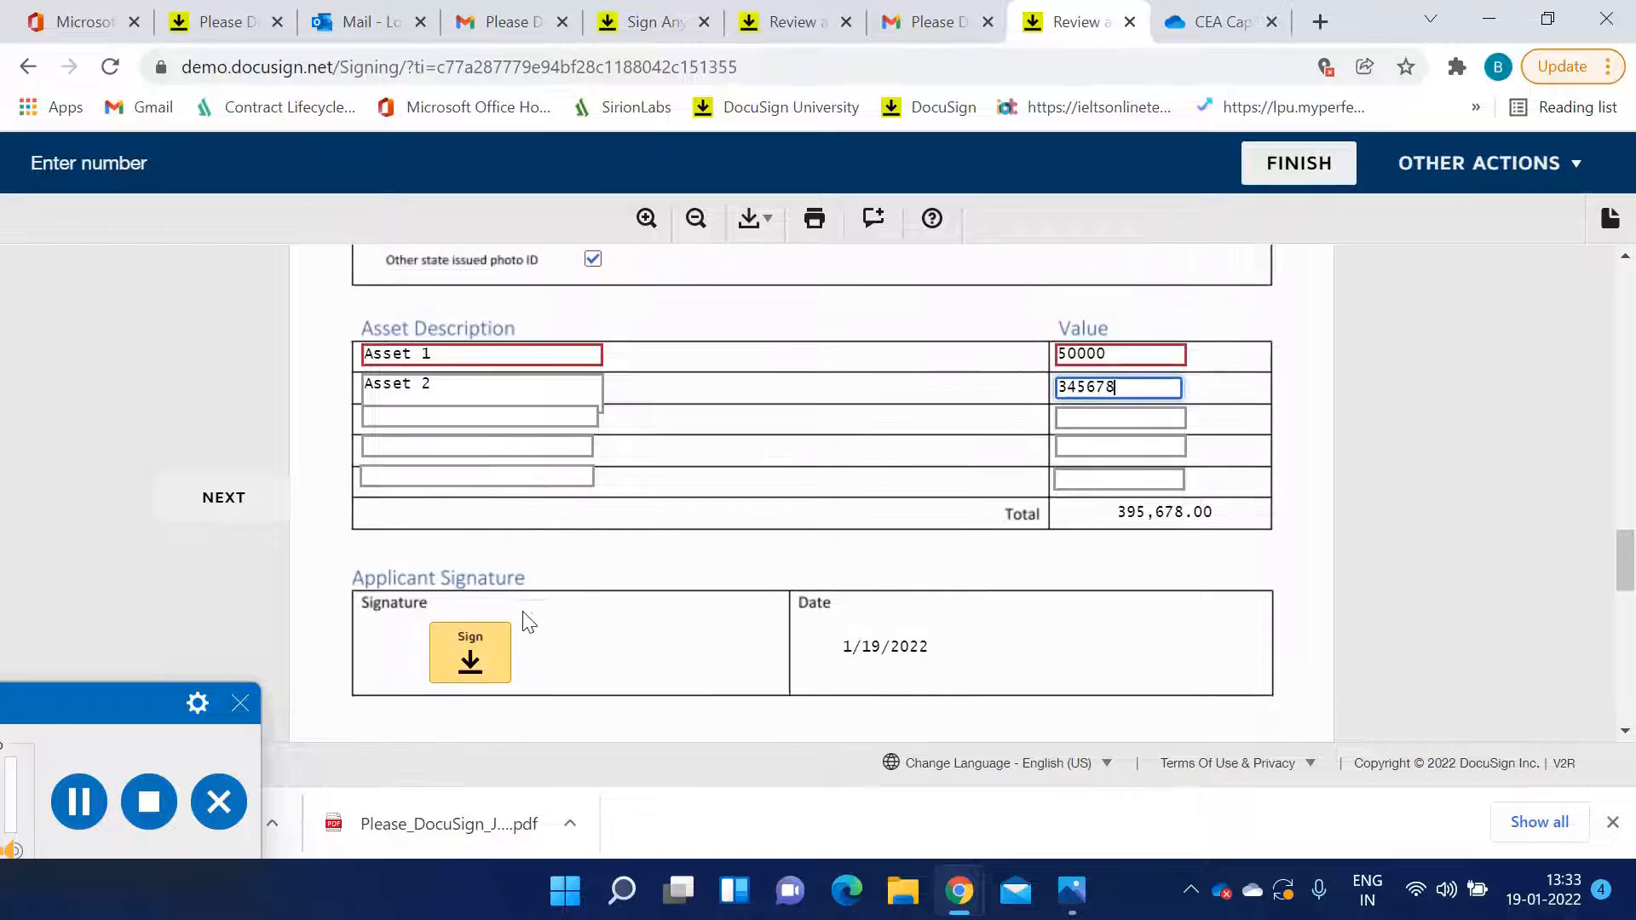
{"action": "scroll", "coordinate": [494, 545], "scroll_direction": "down", "scroll_amount": 2}
{"action": "left_click", "coordinate": [467, 473]}
{"action": "scroll", "coordinate": [767, 596], "scroll_direction": "down", "scroll_amount": 2}
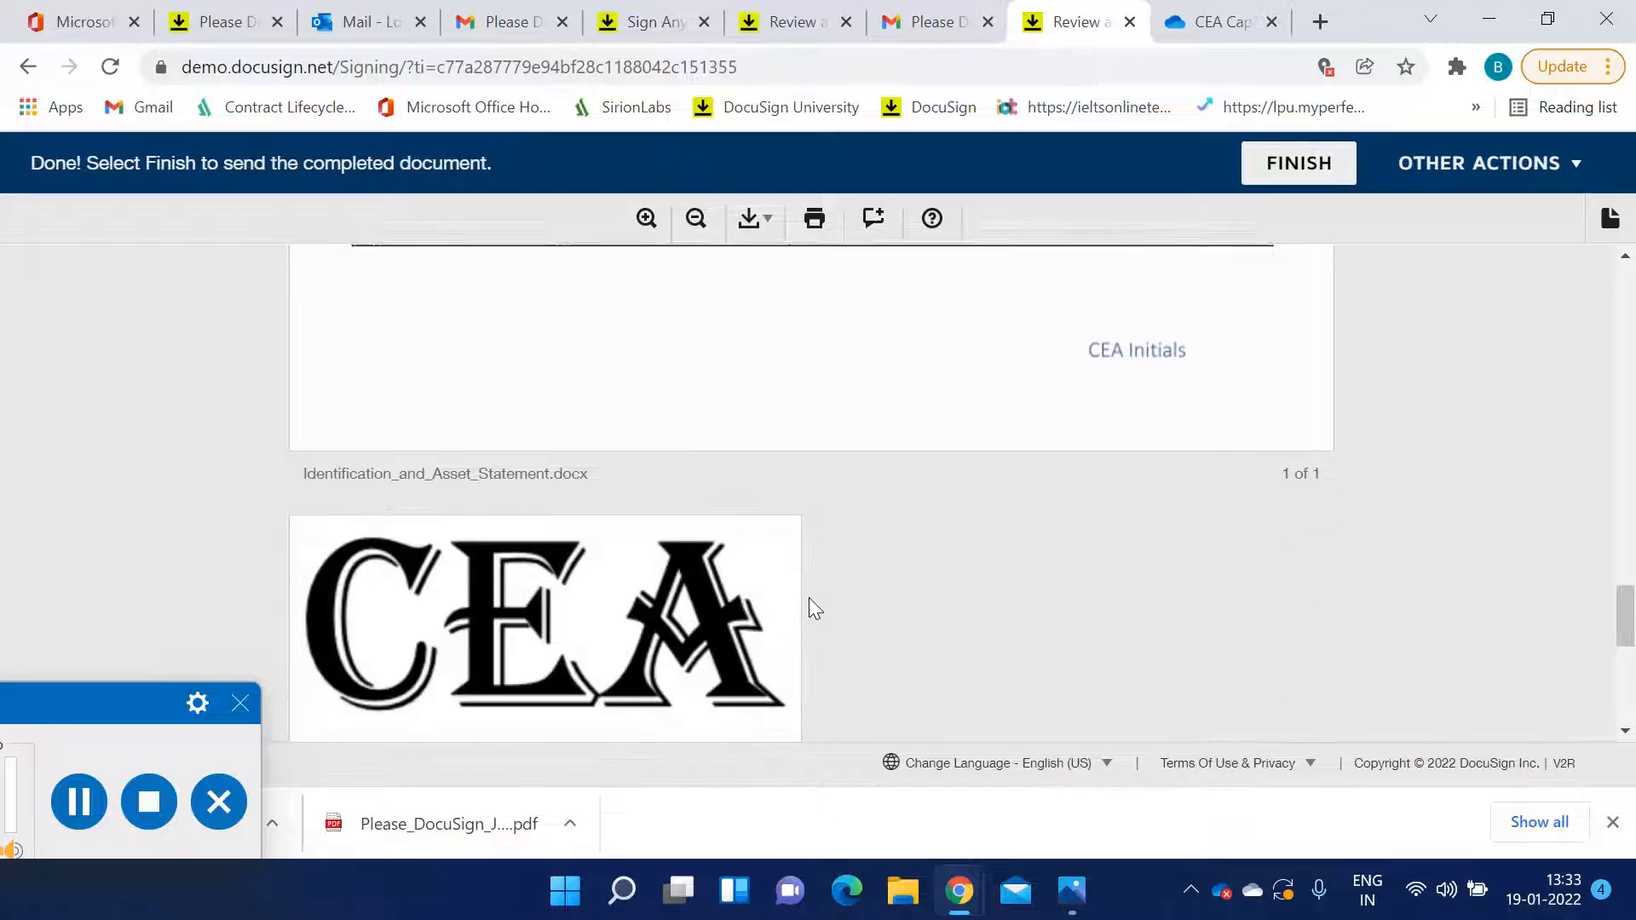
{"action": "scroll", "coordinate": [814, 608], "scroll_direction": "down", "scroll_amount": 3}
{"action": "scroll", "coordinate": [814, 608], "scroll_direction": "up", "scroll_amount": 10}
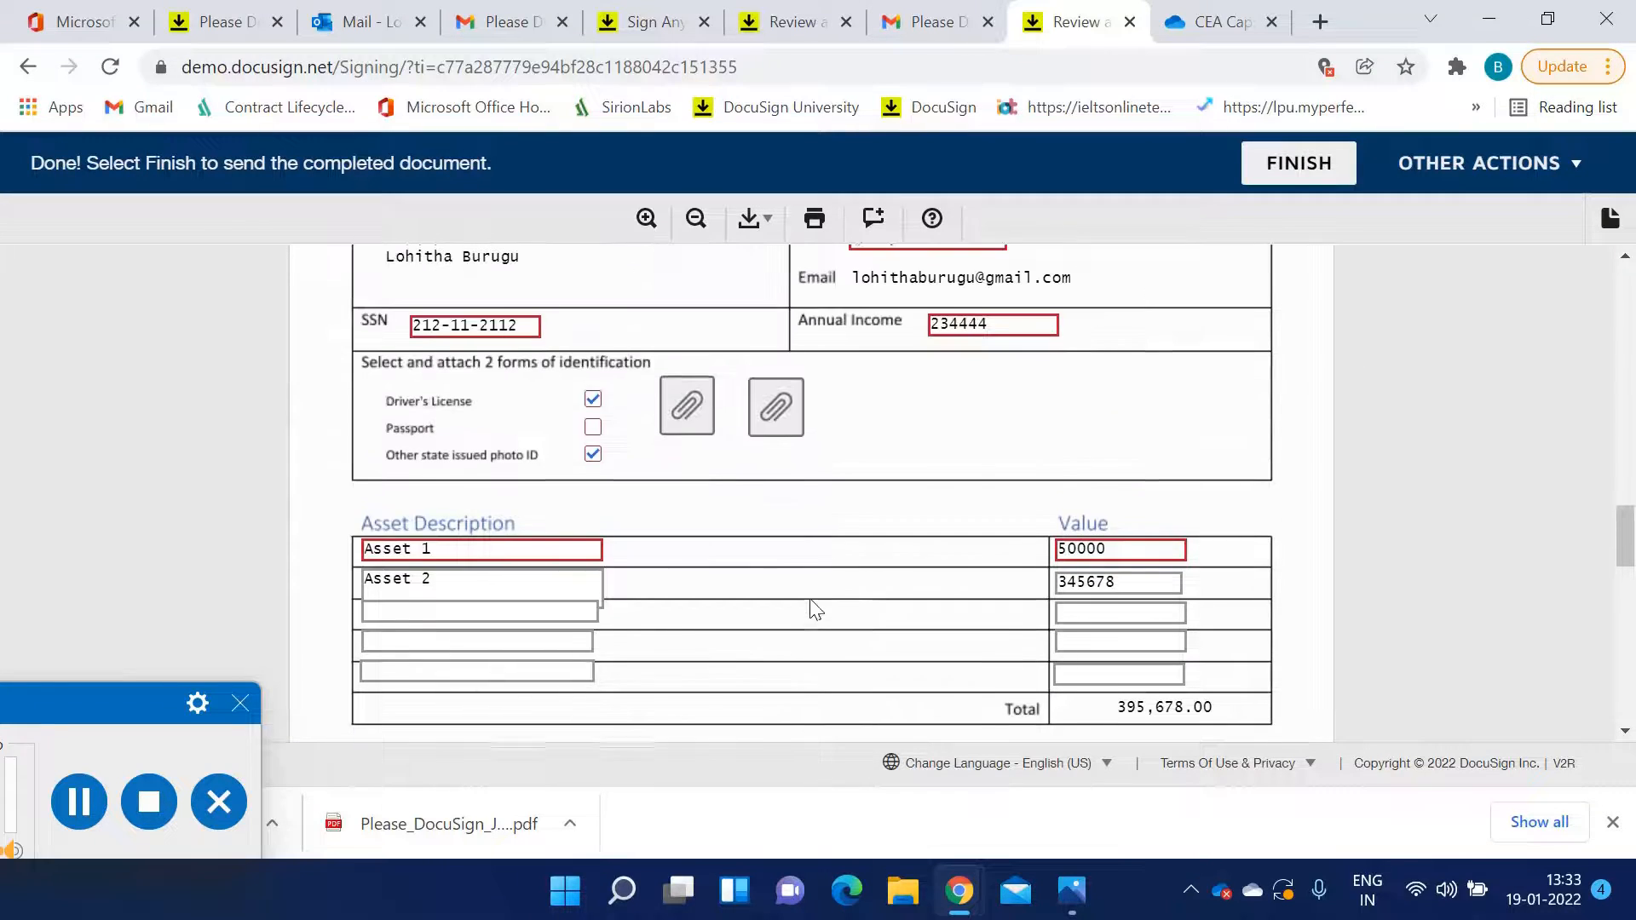
Clear the first asset's description to test the required field
{"action": "left_click", "coordinate": [480, 551]}
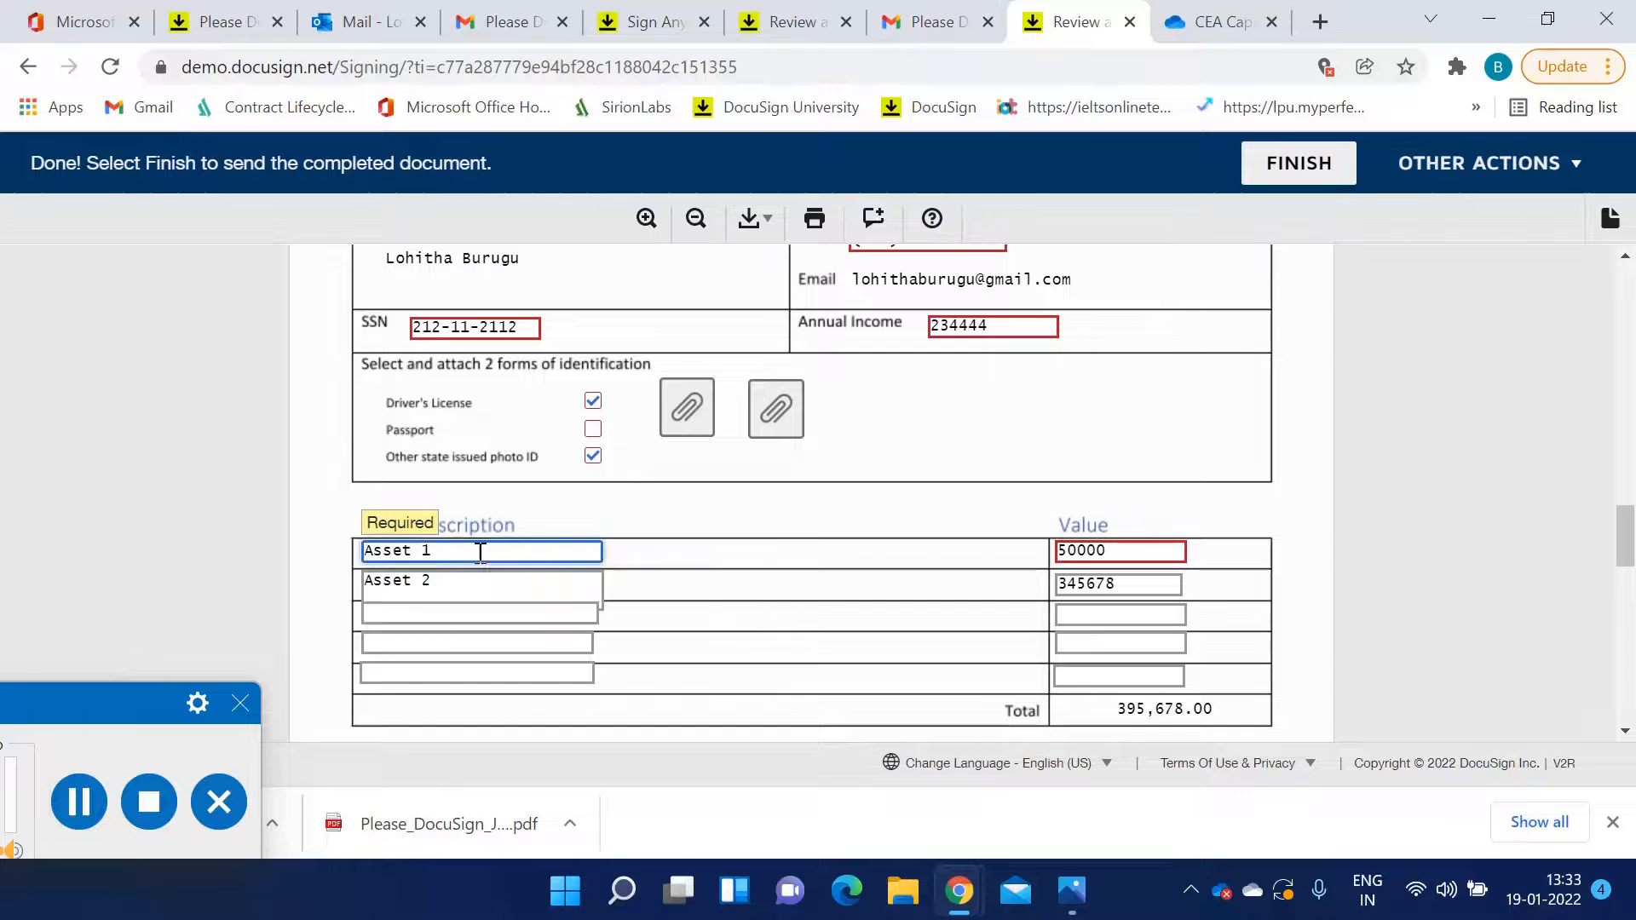
{"action": "key", "text": "BackSpace"}
{"action": "key", "text": "BackSpace"}
{"action": "key", "text": "BackSpace"}
{"action": "key", "text": "BackSpace"}
{"action": "key", "text": "BackSpace"}
{"action": "key", "text": "BackSpace"}
{"action": "key", "text": "BackSpace"}
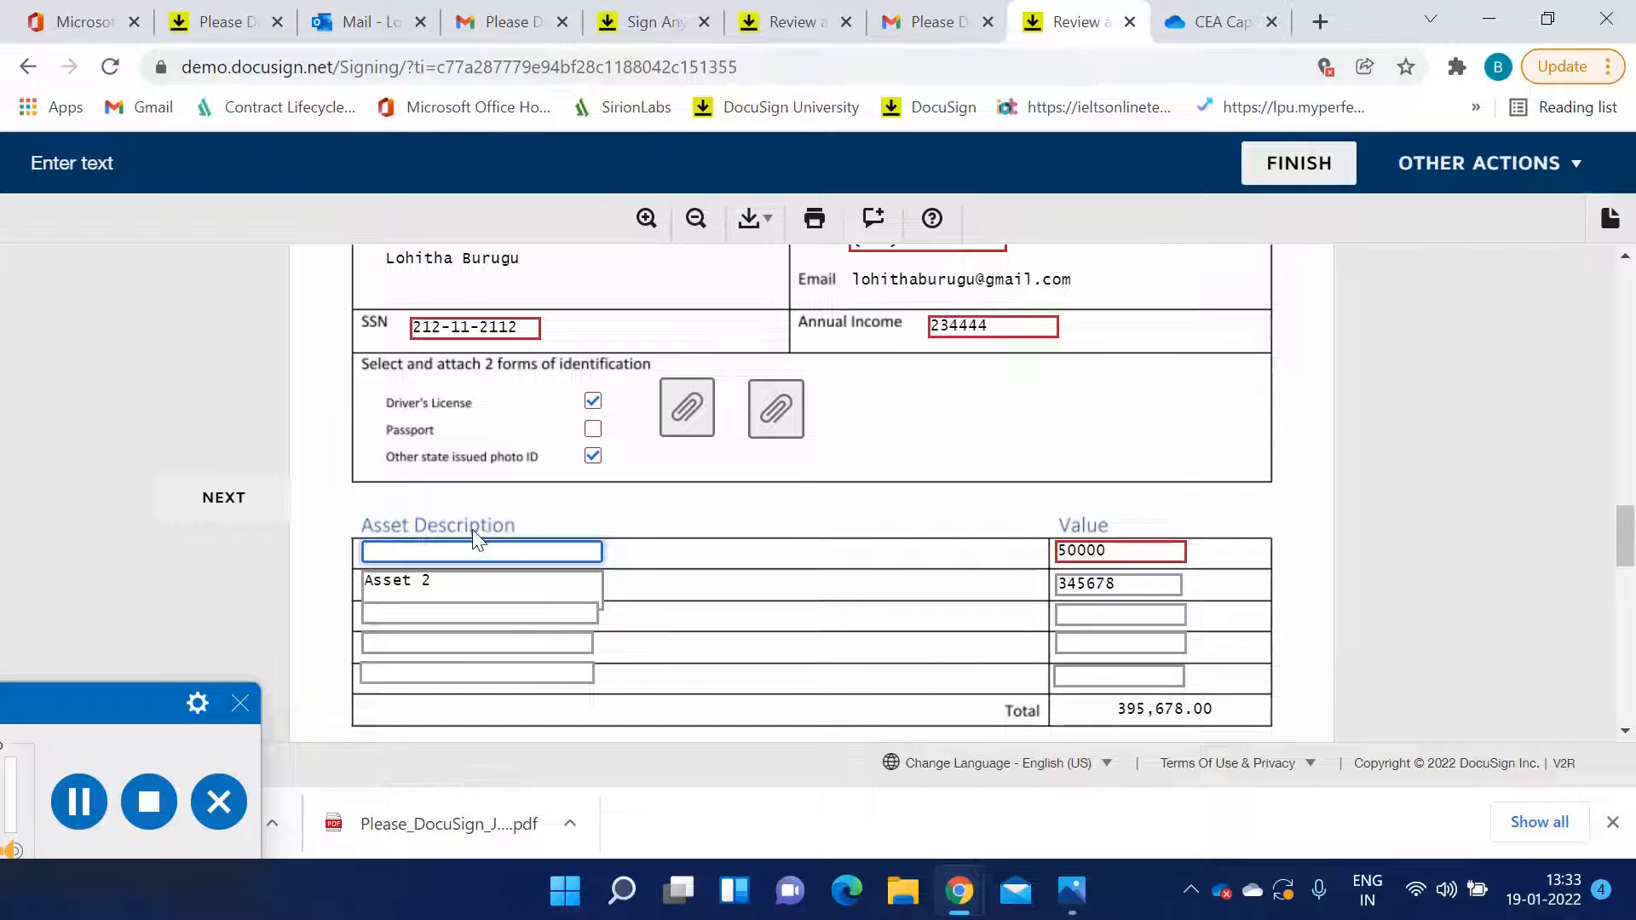
{"action": "left_click", "coordinate": [689, 564]}
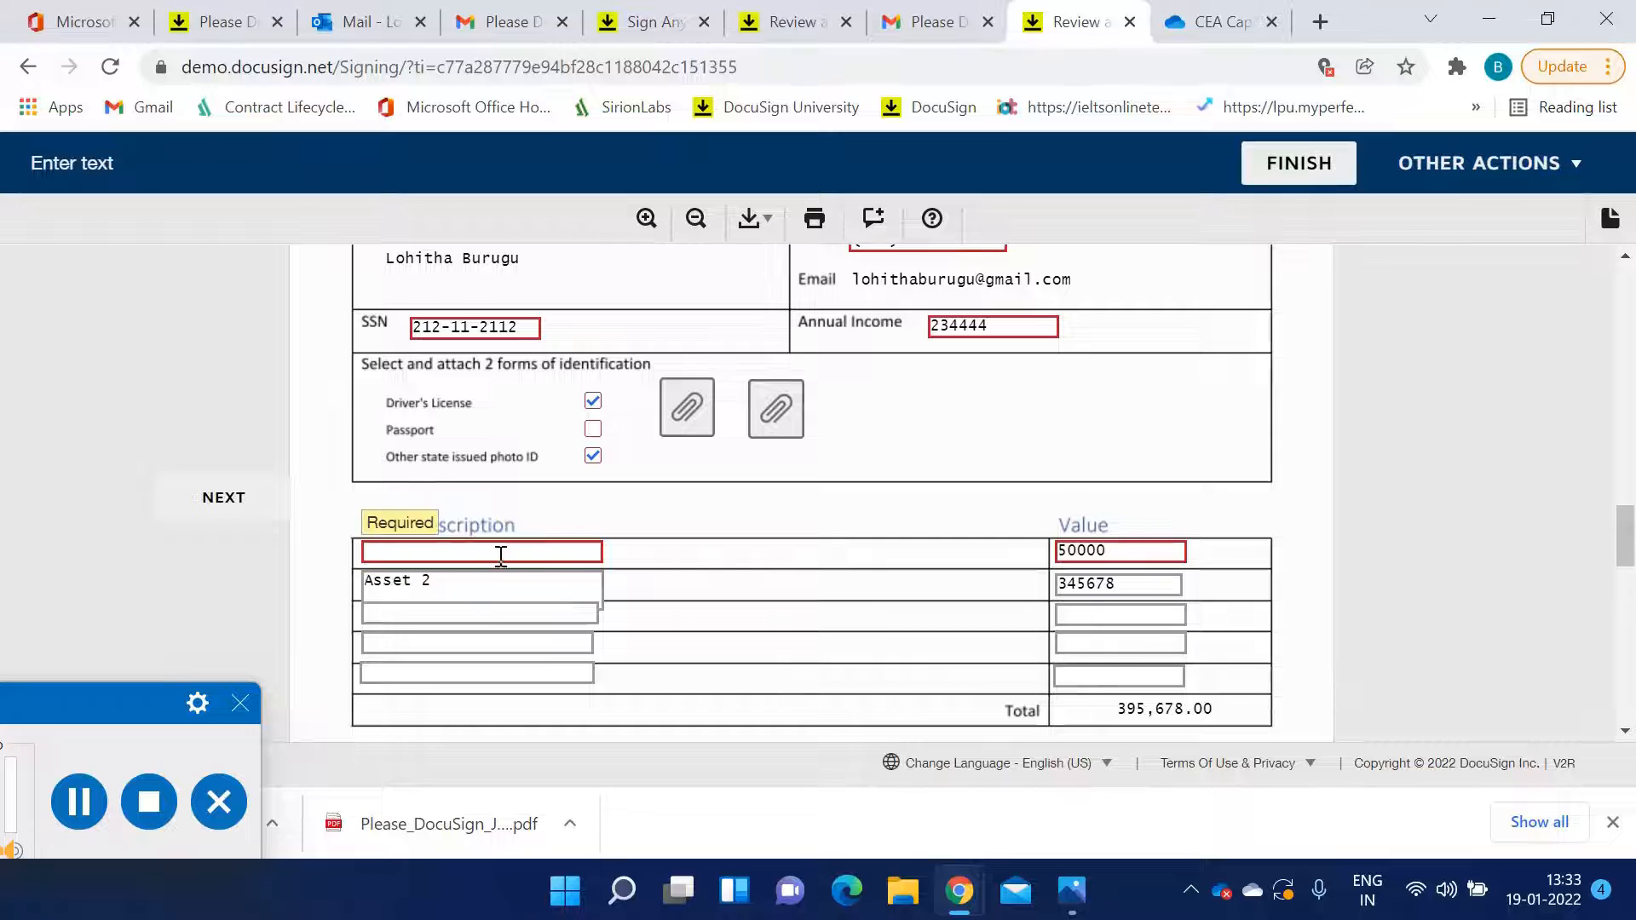
Attempt to finish and re-enter Asset 1 as the first asset's description
{"action": "left_click", "coordinate": [1302, 170]}
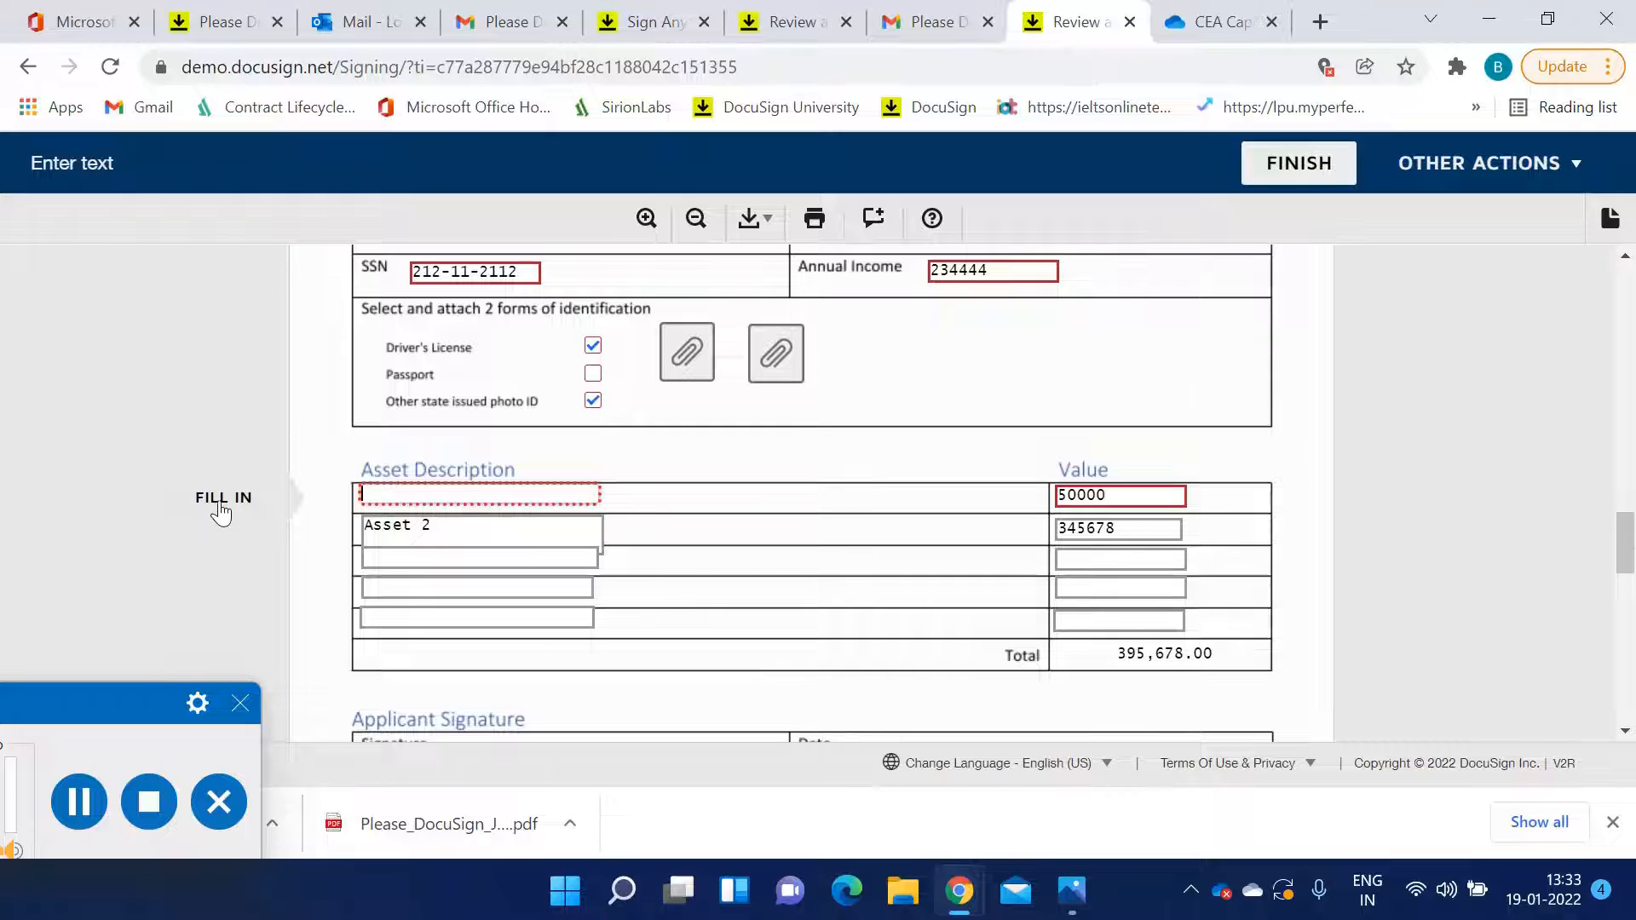
{"action": "left_click", "coordinate": [420, 495]}
{"action": "type", "text": "Asset 1"}
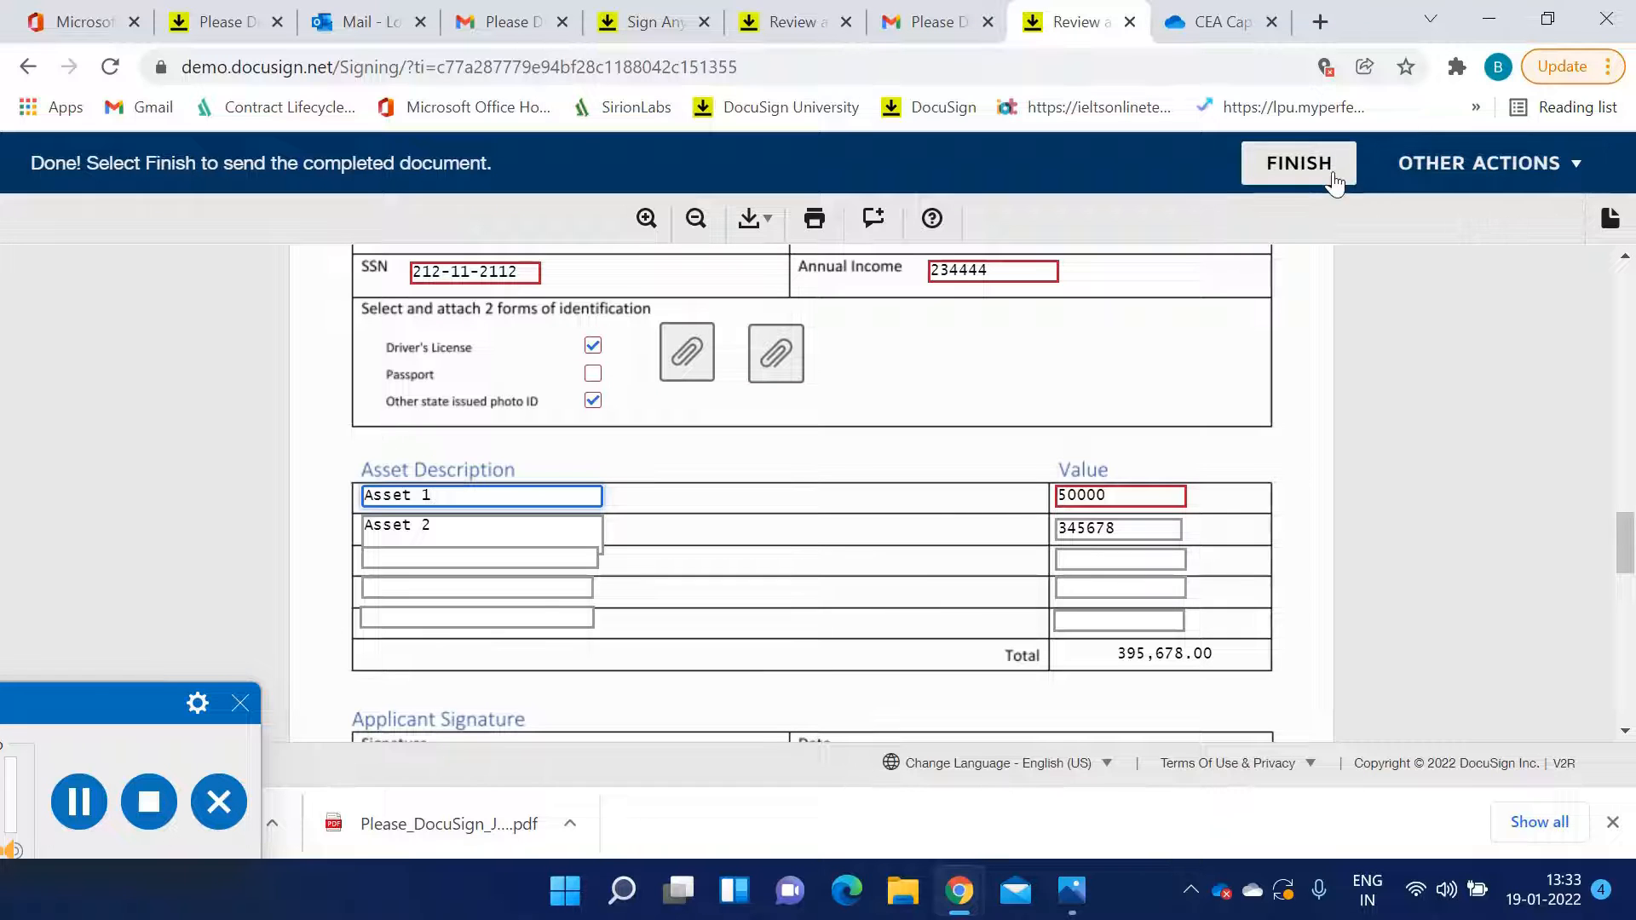
Finish signing the document and decline the offer to create a free DocuSign account
{"action": "scroll", "coordinate": [1071, 536], "scroll_direction": "down", "scroll_amount": 10}
{"action": "scroll", "coordinate": [1063, 541], "scroll_direction": "up", "scroll_amount": 15}
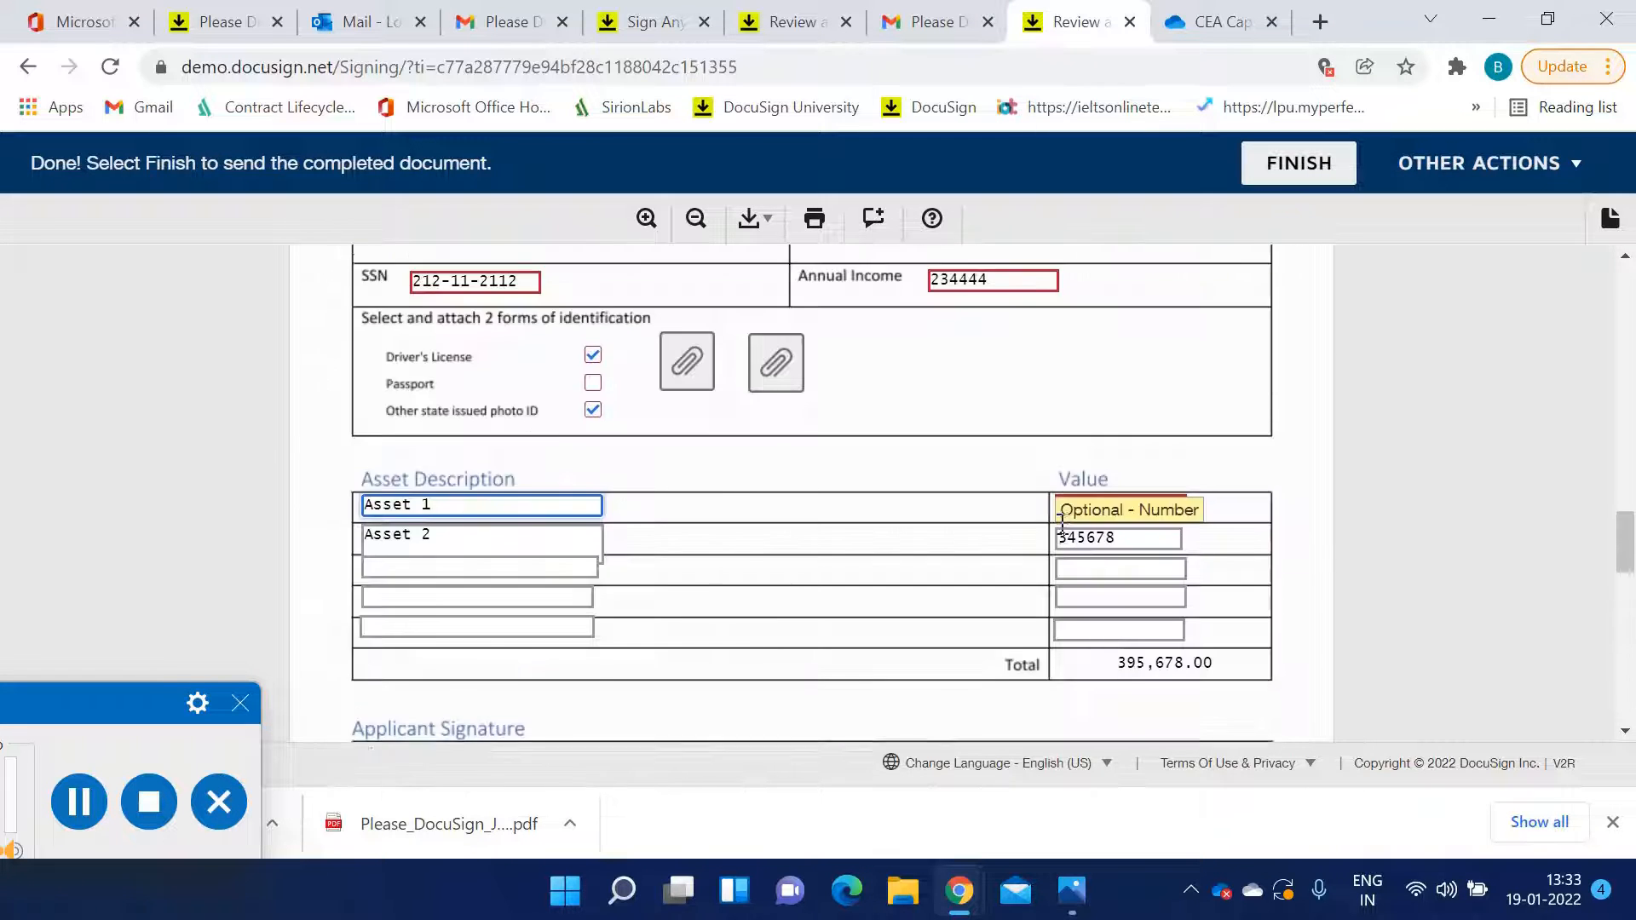
{"action": "scroll", "coordinate": [1065, 532], "scroll_direction": "up", "scroll_amount": 2}
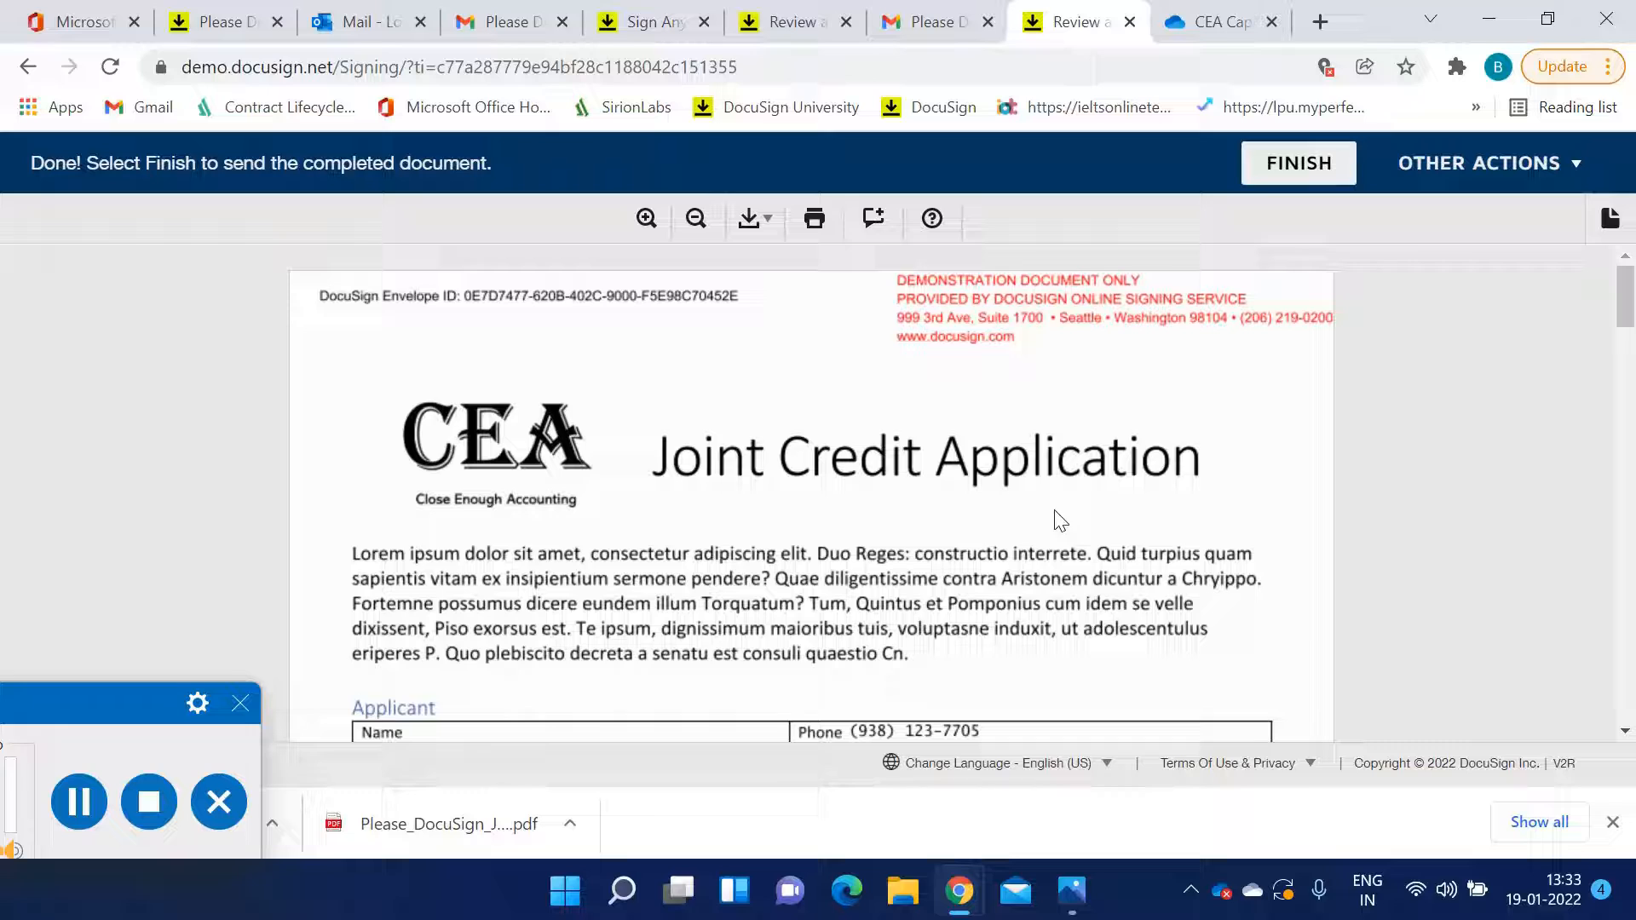
{"action": "left_click", "coordinate": [1320, 174]}
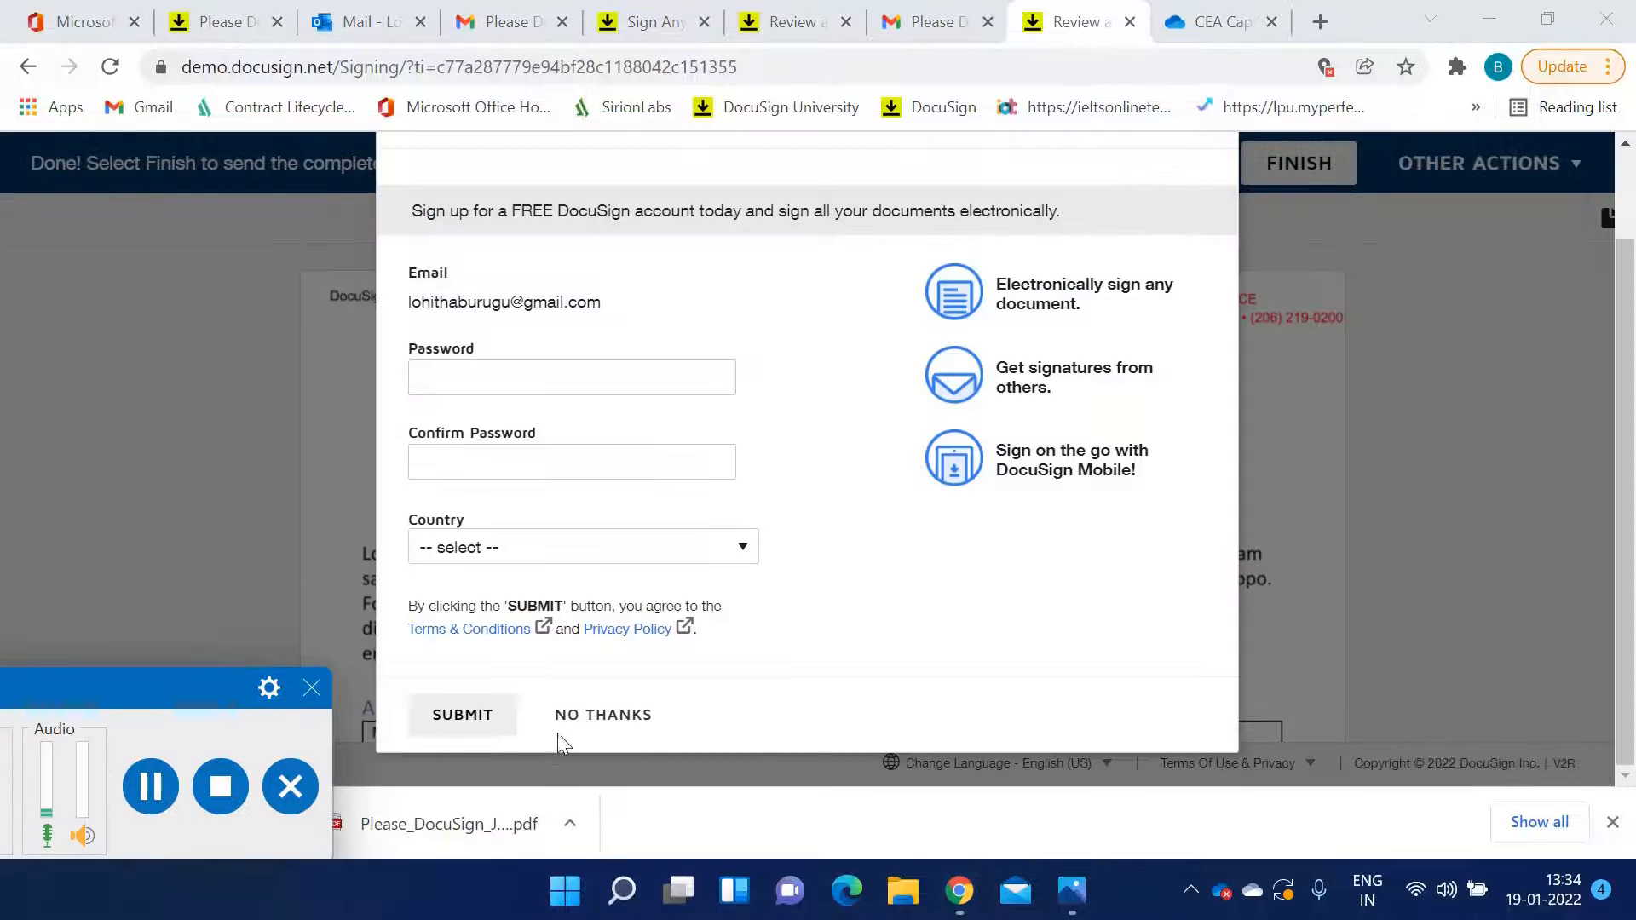
{"action": "left_click", "coordinate": [586, 716]}
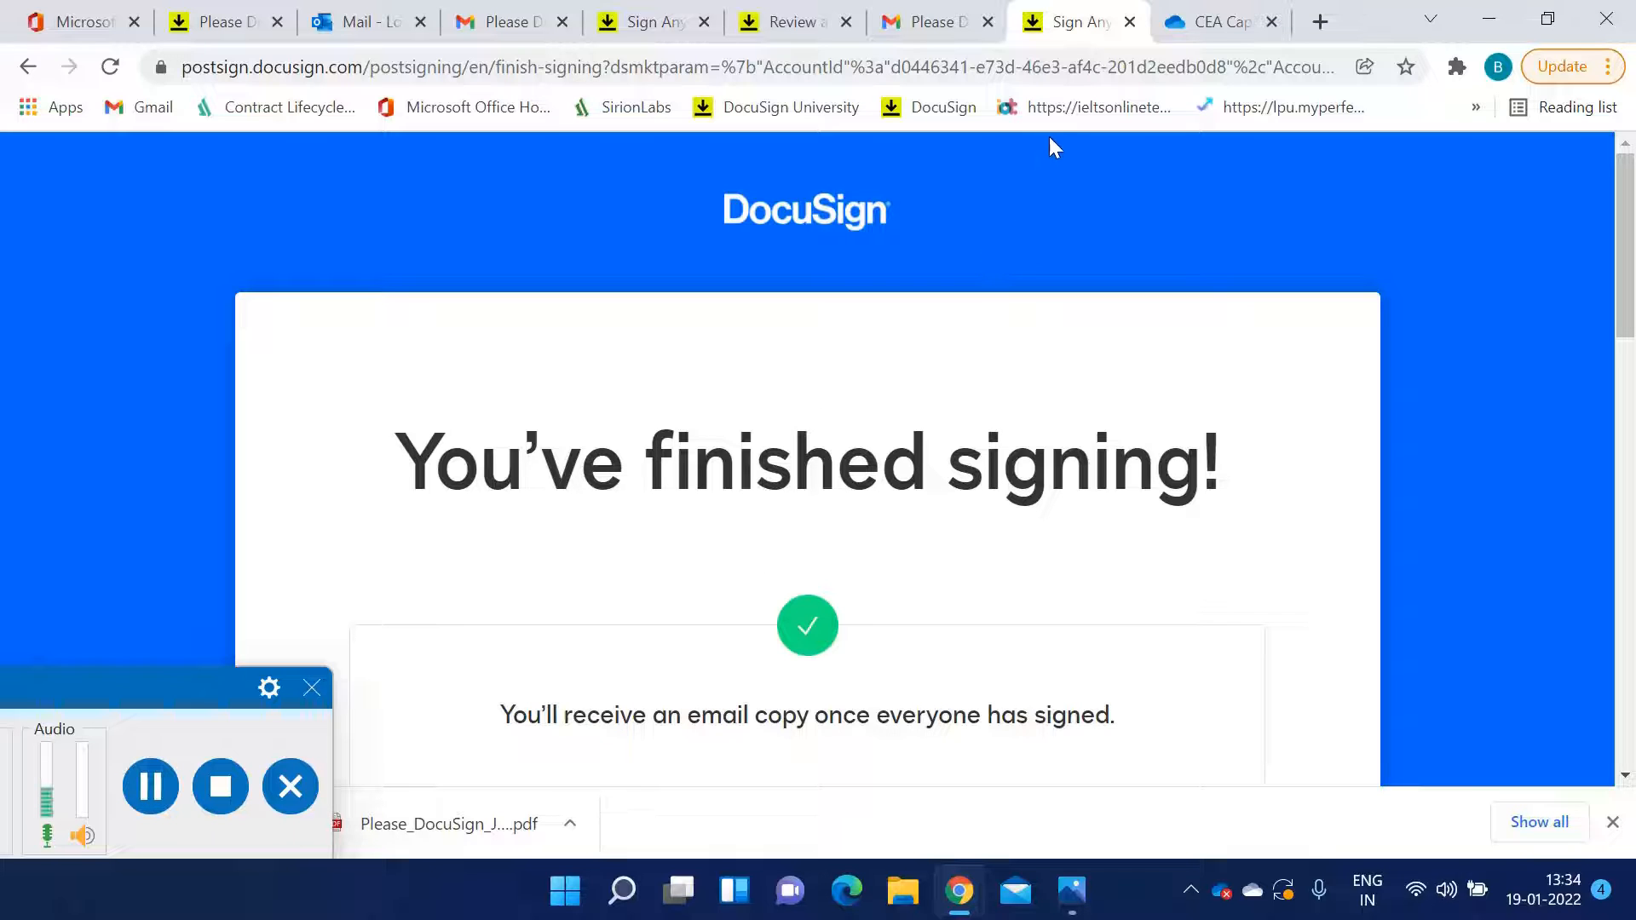
Refresh the envelope's details page and review each recipient's signing status
{"action": "left_click", "coordinate": [230, 15]}
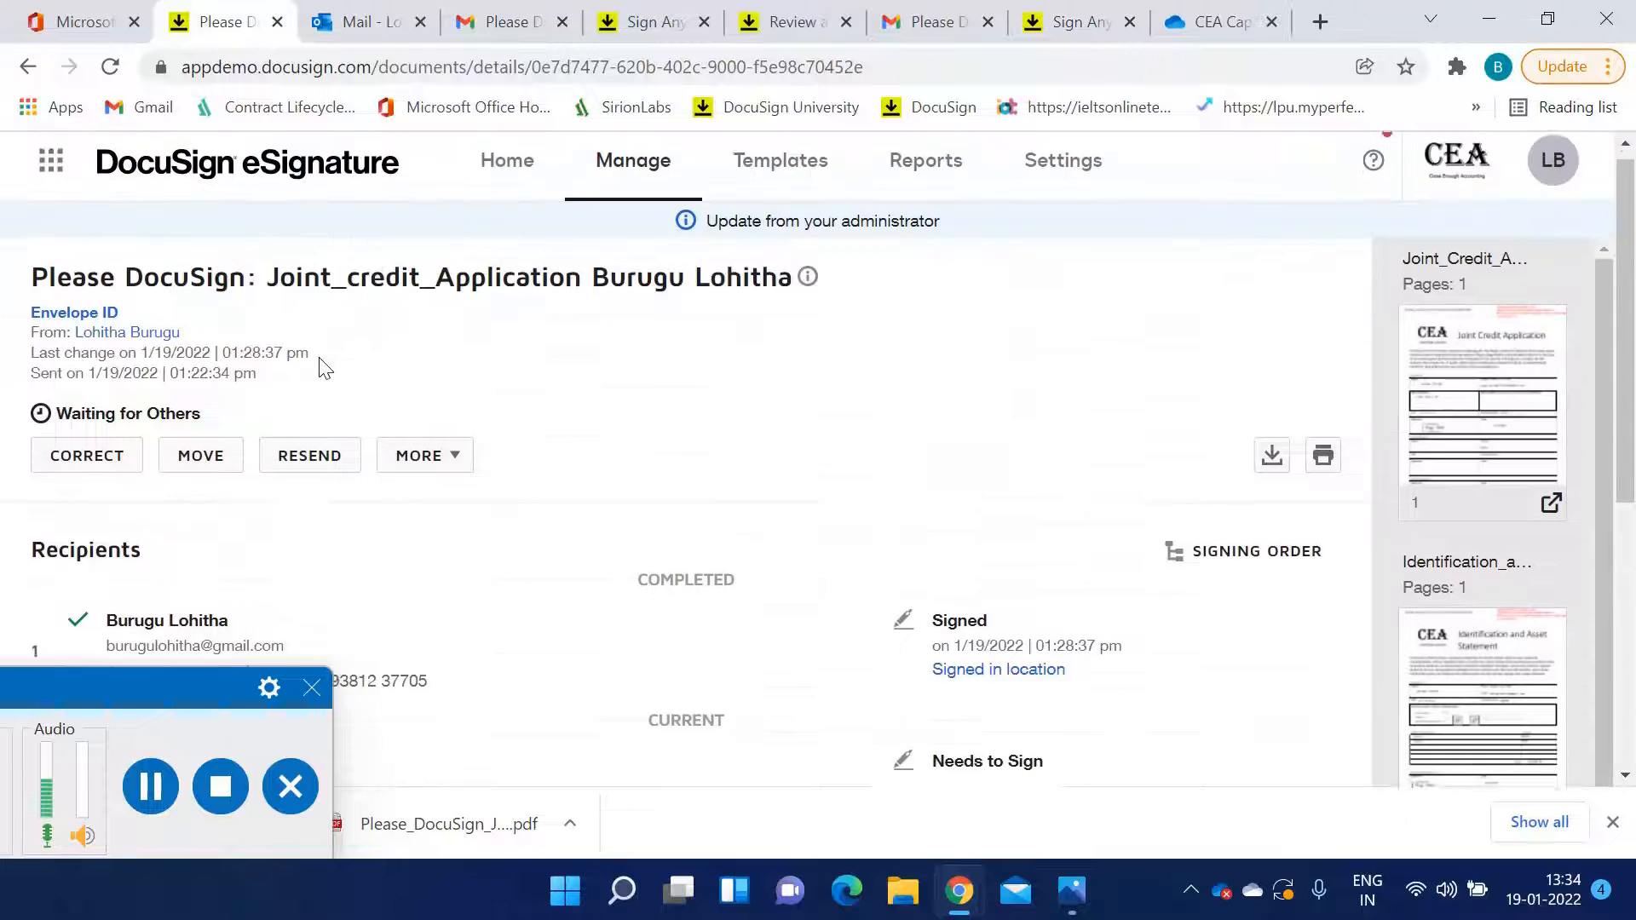
{"action": "scroll", "coordinate": [322, 364], "scroll_direction": "up", "scroll_amount": 3}
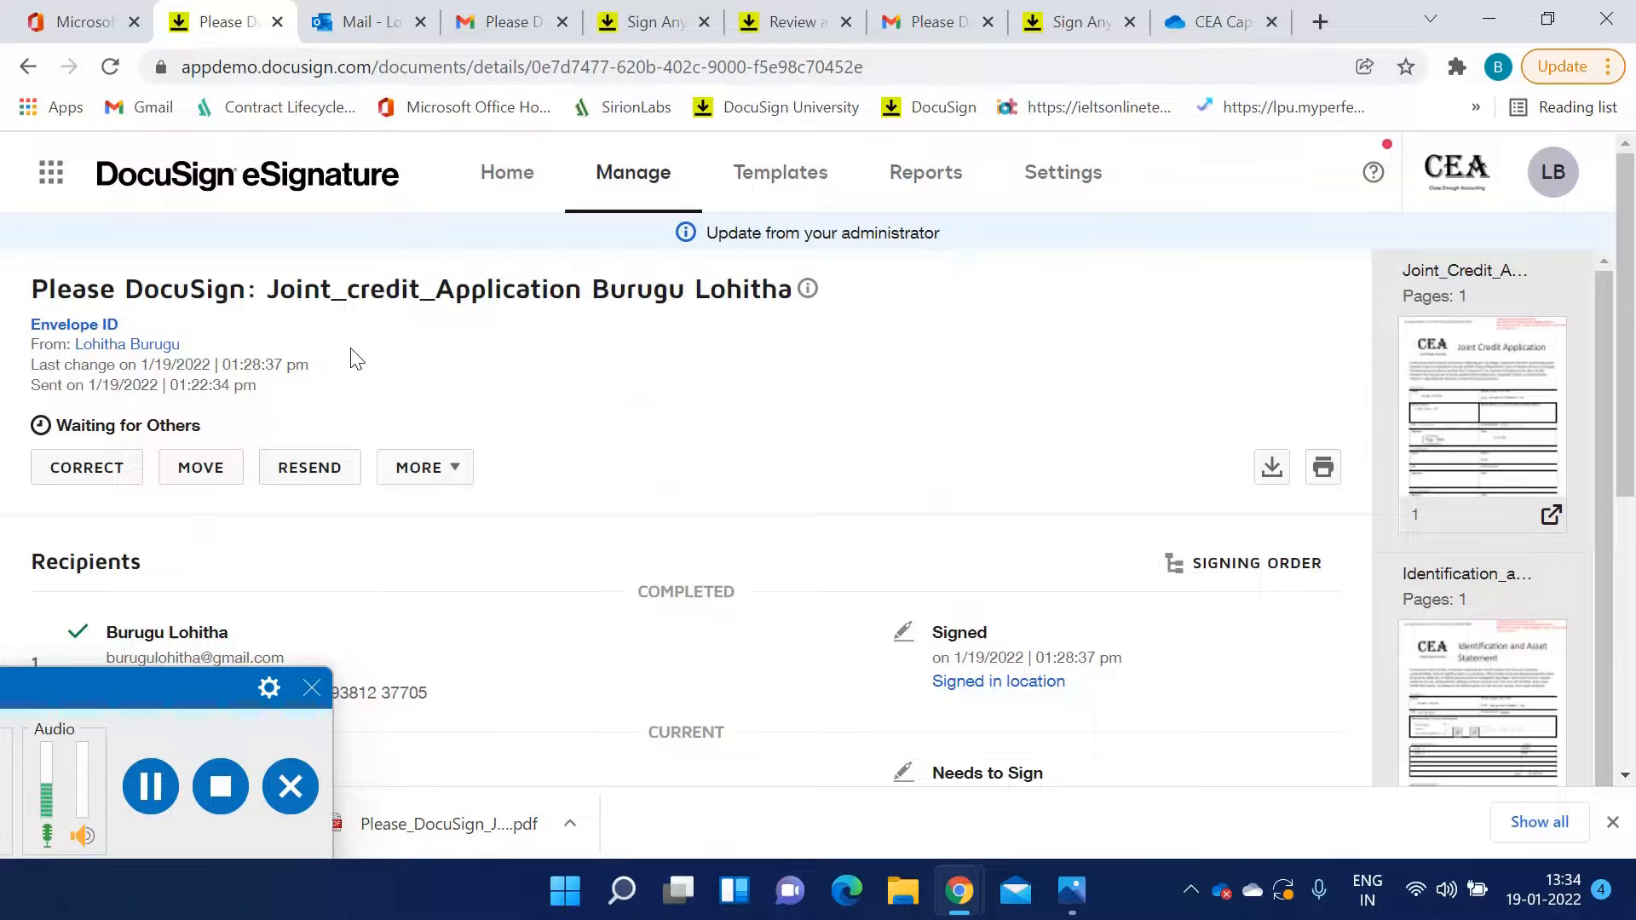
{"action": "scroll", "coordinate": [274, 383], "scroll_direction": "down", "scroll_amount": 3}
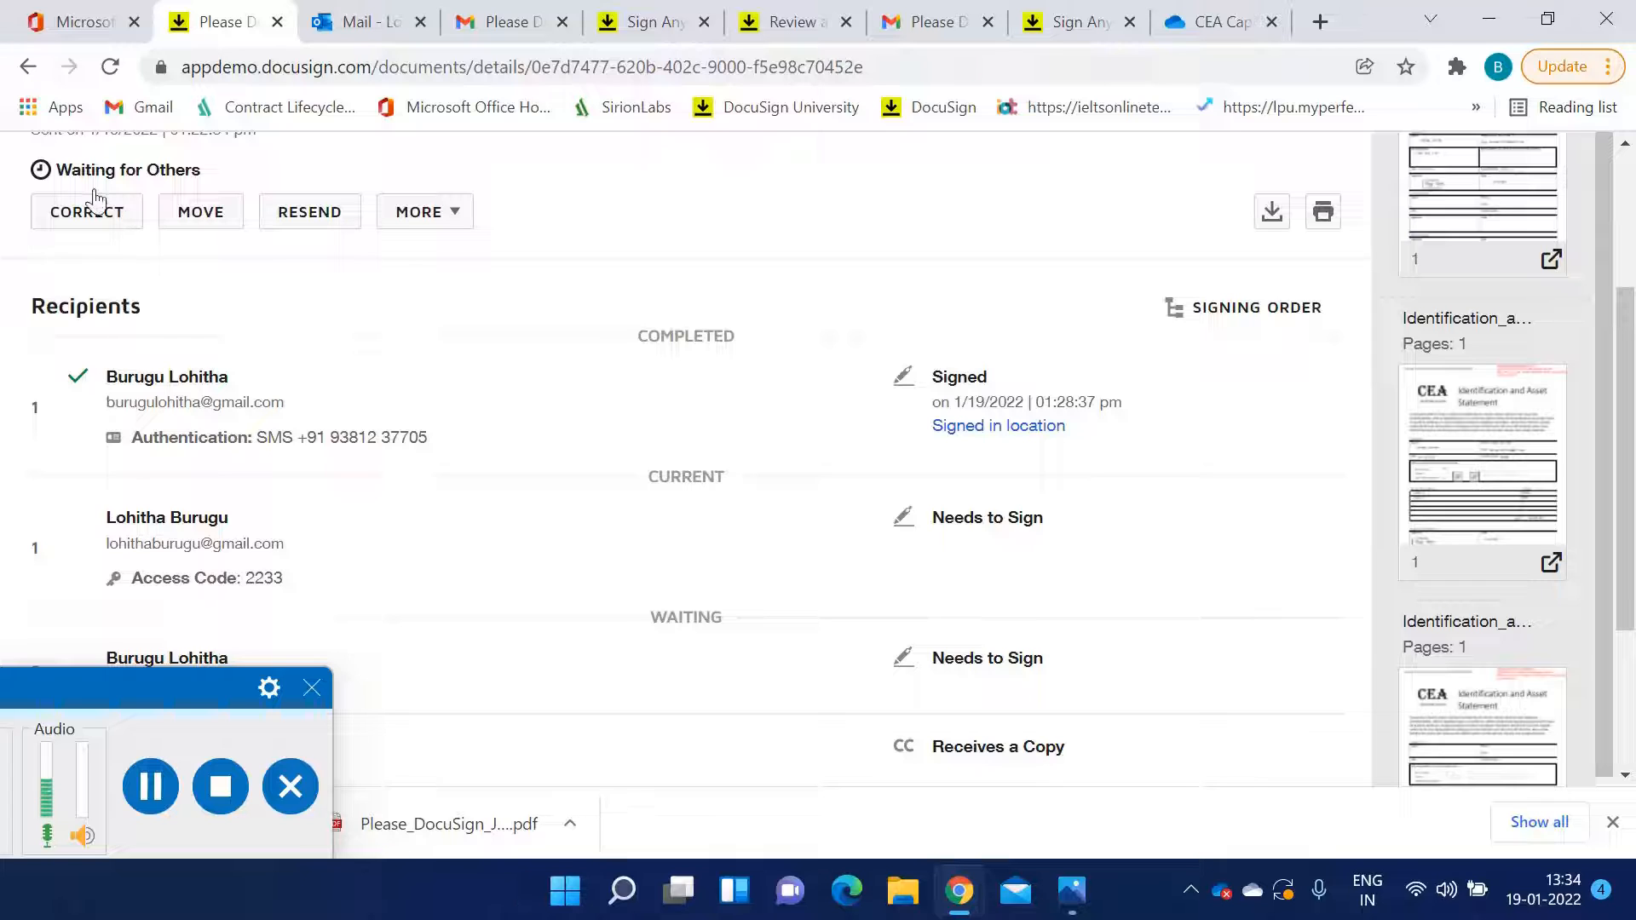
{"action": "left_click", "coordinate": [109, 68]}
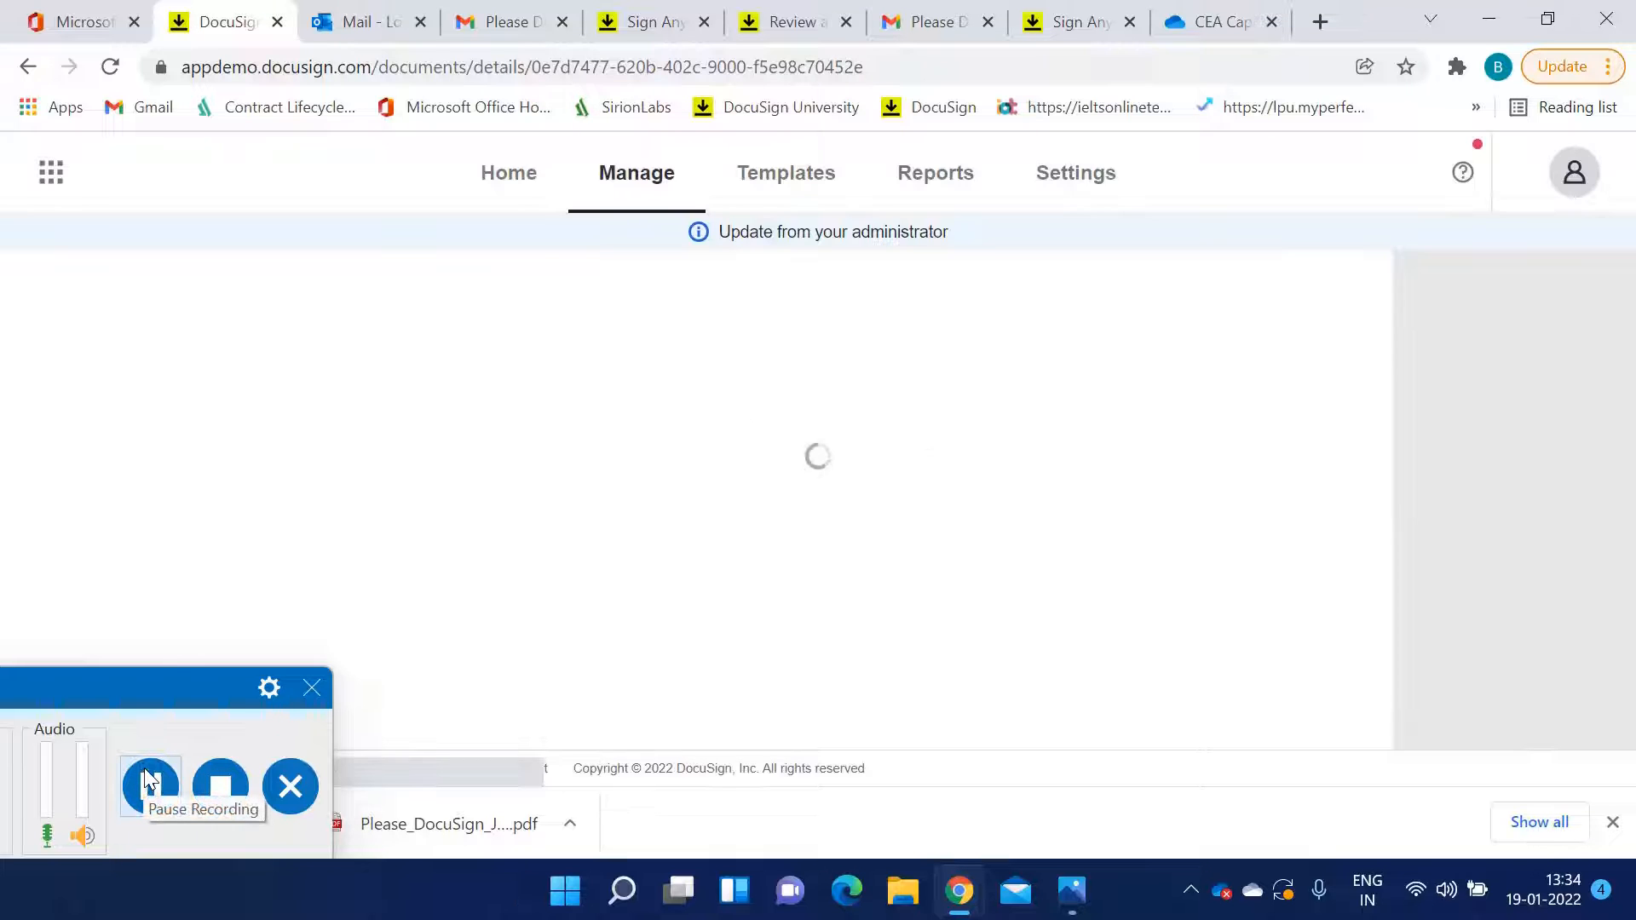
{"action": "scroll", "coordinate": [328, 554], "scroll_direction": "down", "scroll_amount": 5}
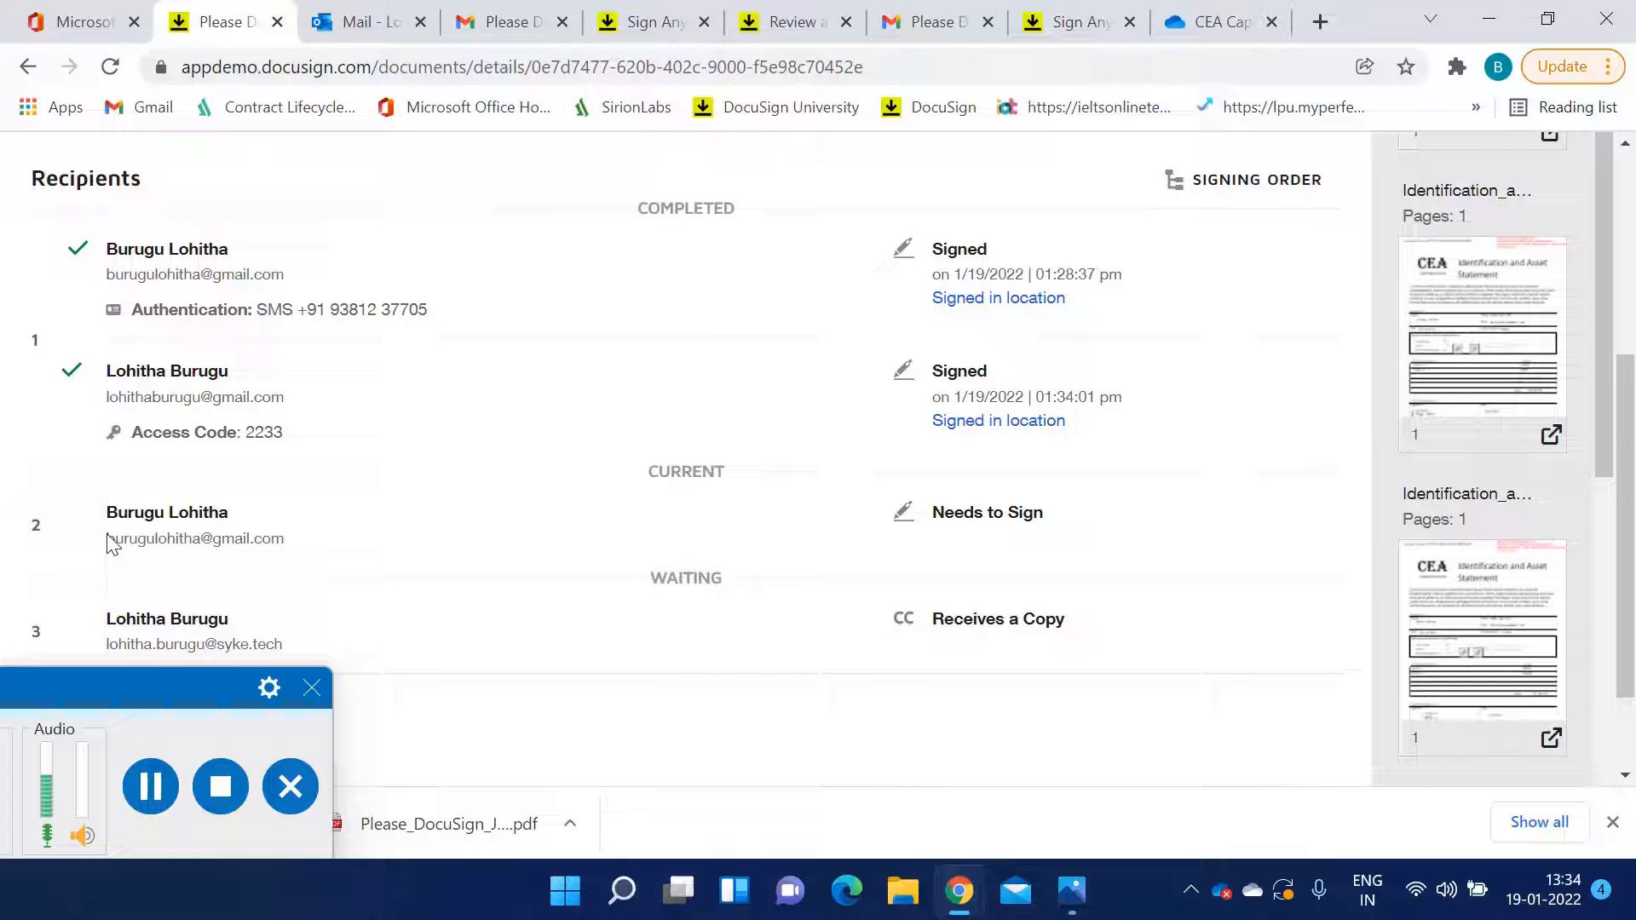
{"action": "left_click_drag", "start_coordinate": [103, 546], "coordinate": [296, 561]}
{"action": "left_click", "coordinate": [348, 546]}
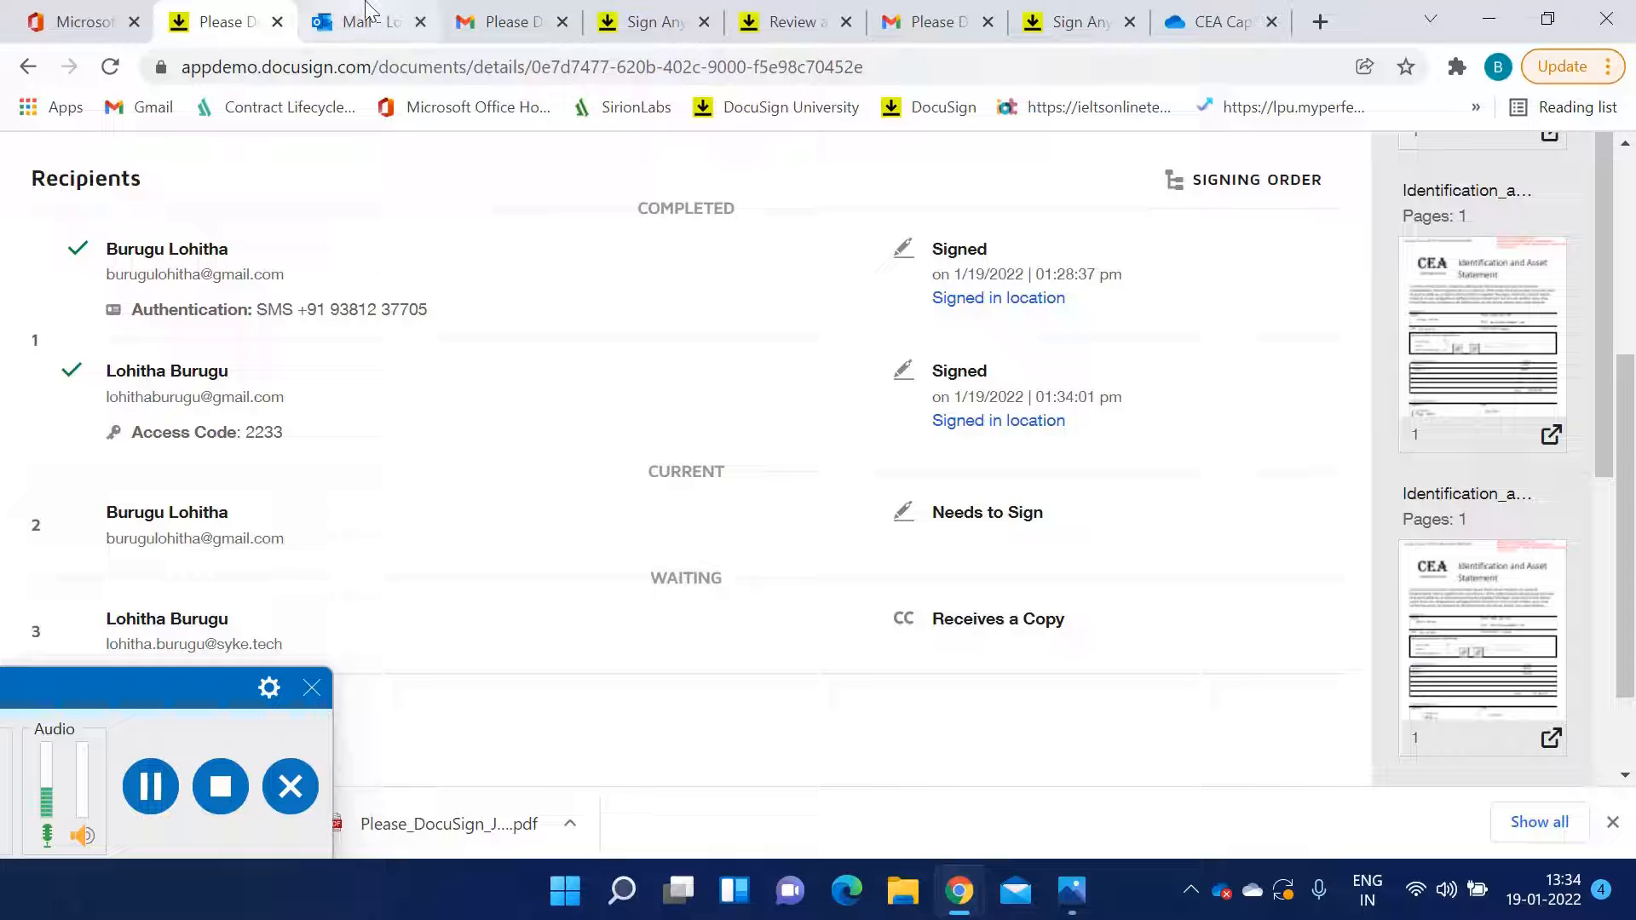
Close the leftover signing tabs and return to the Gmail message tab
{"action": "left_click", "coordinate": [483, 24]}
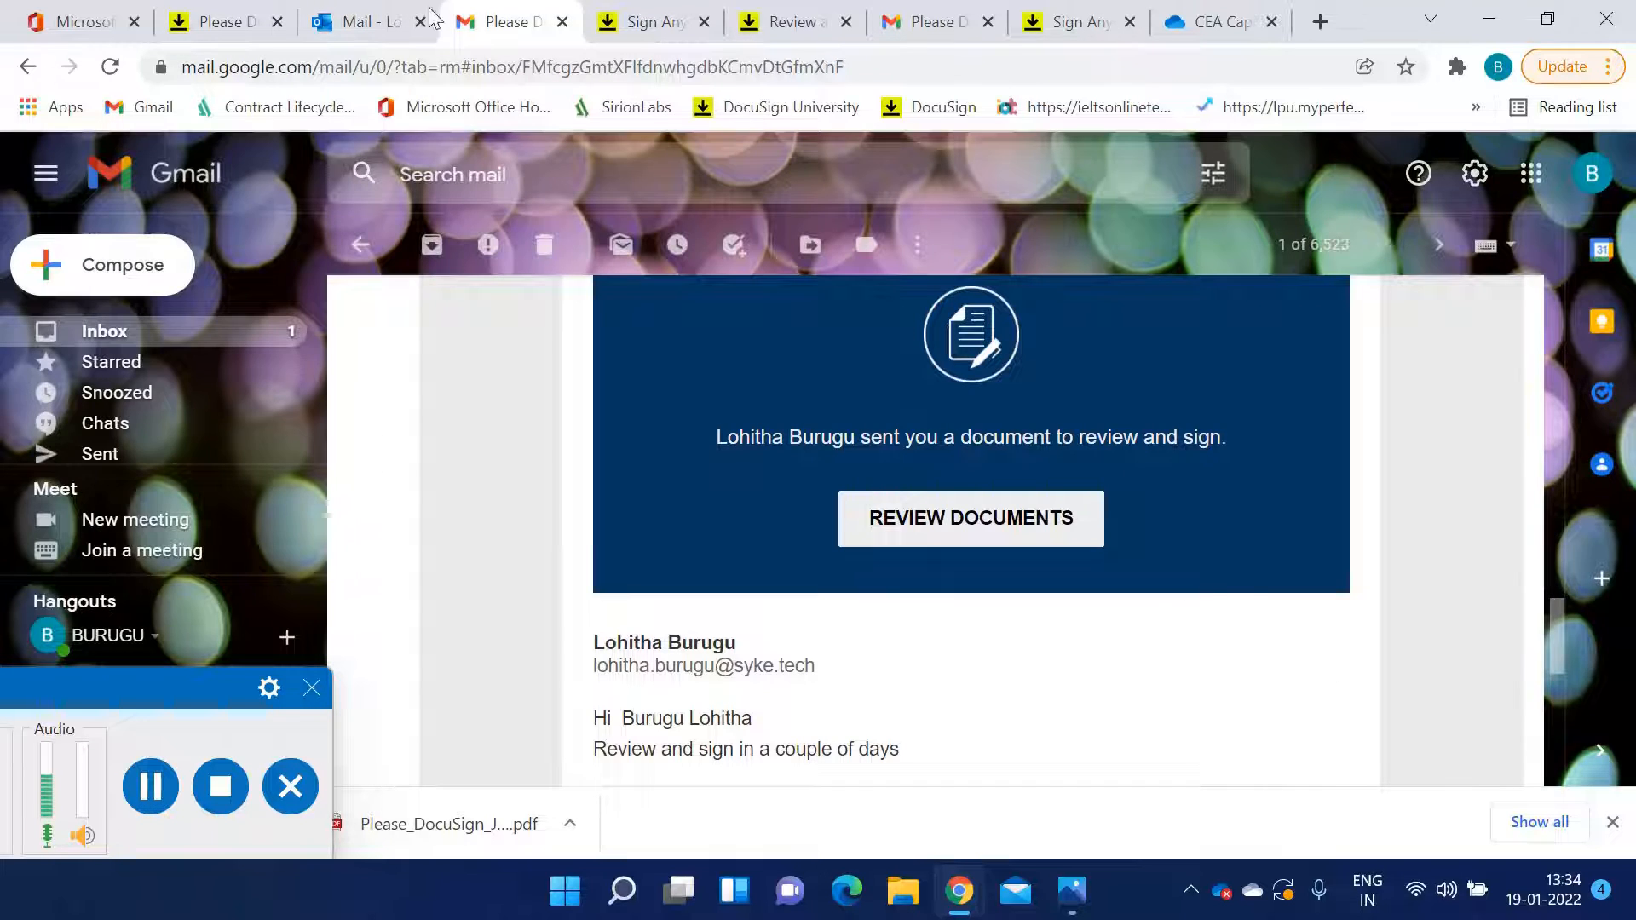
{"action": "left_click", "coordinate": [366, 22]}
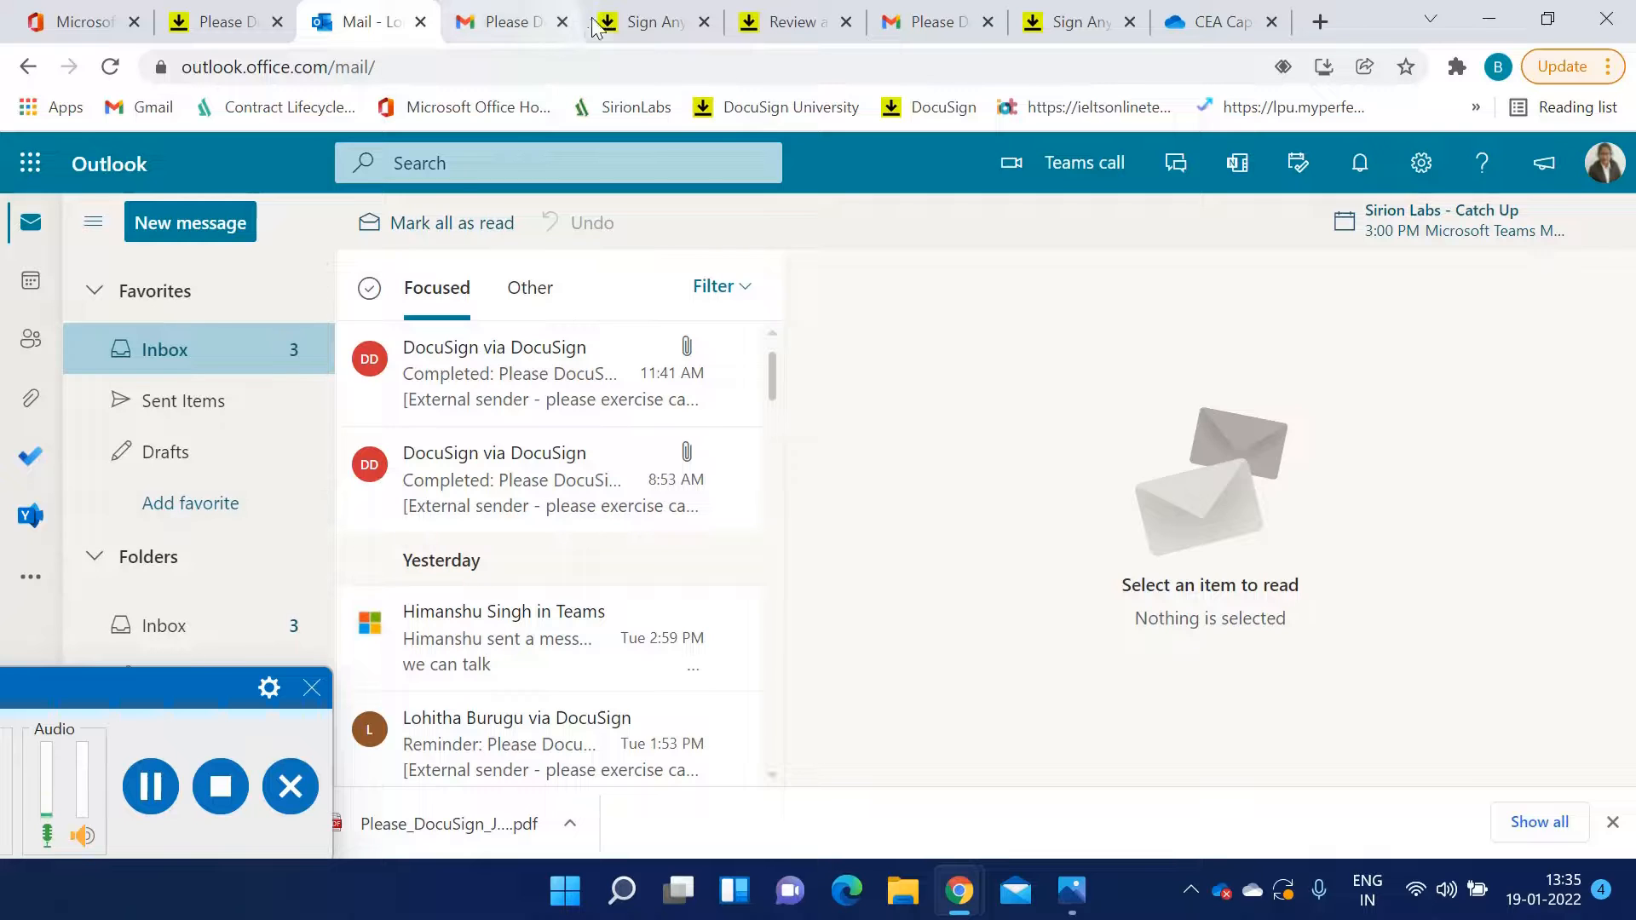
{"action": "left_click", "coordinate": [846, 22]}
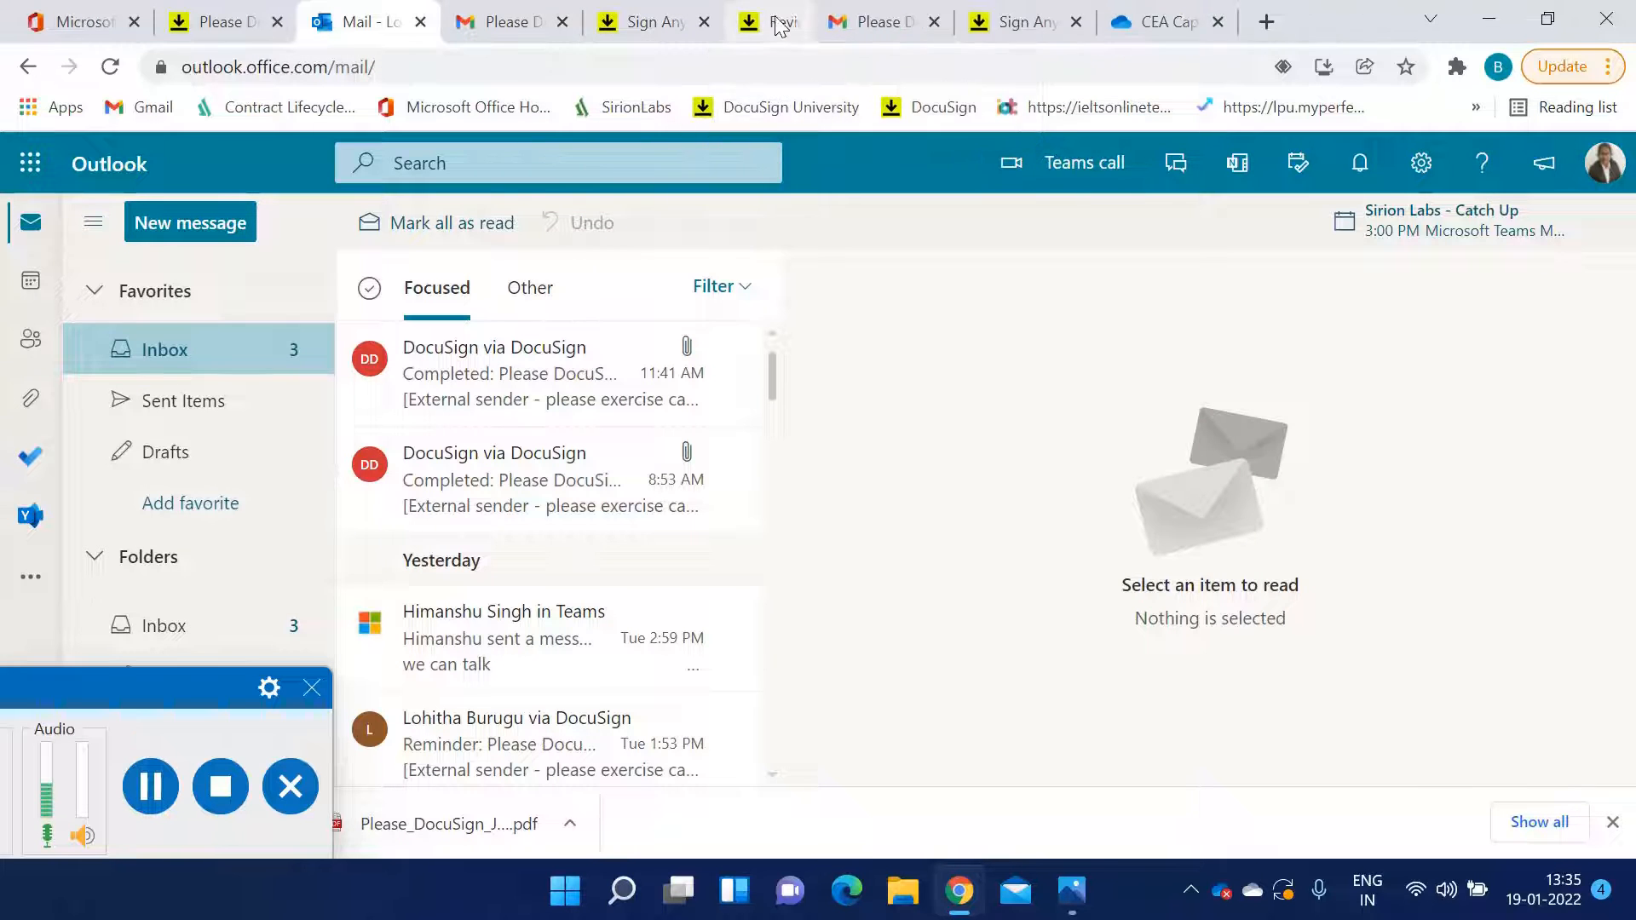
{"action": "left_click", "coordinate": [704, 23]}
{"action": "left_click", "coordinate": [496, 22]}
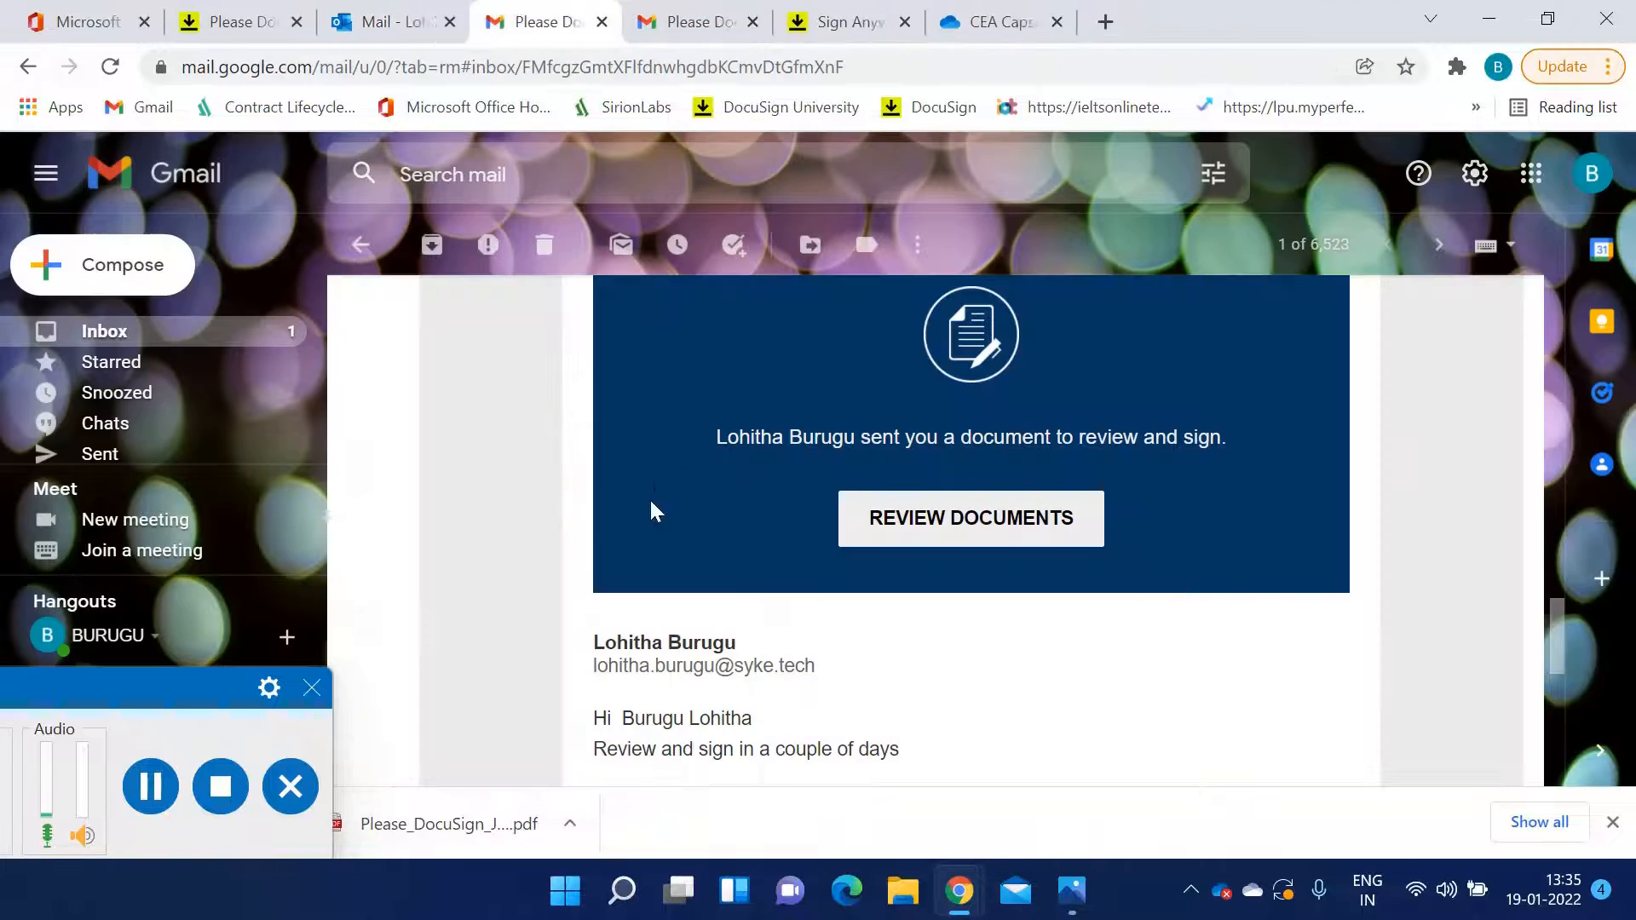
Open the joint DocuSign request email from the inbox, read its message, and follow its Review Documents link
{"action": "scroll", "coordinate": [652, 511], "scroll_direction": "down", "scroll_amount": 5}
{"action": "left_click", "coordinate": [360, 244]}
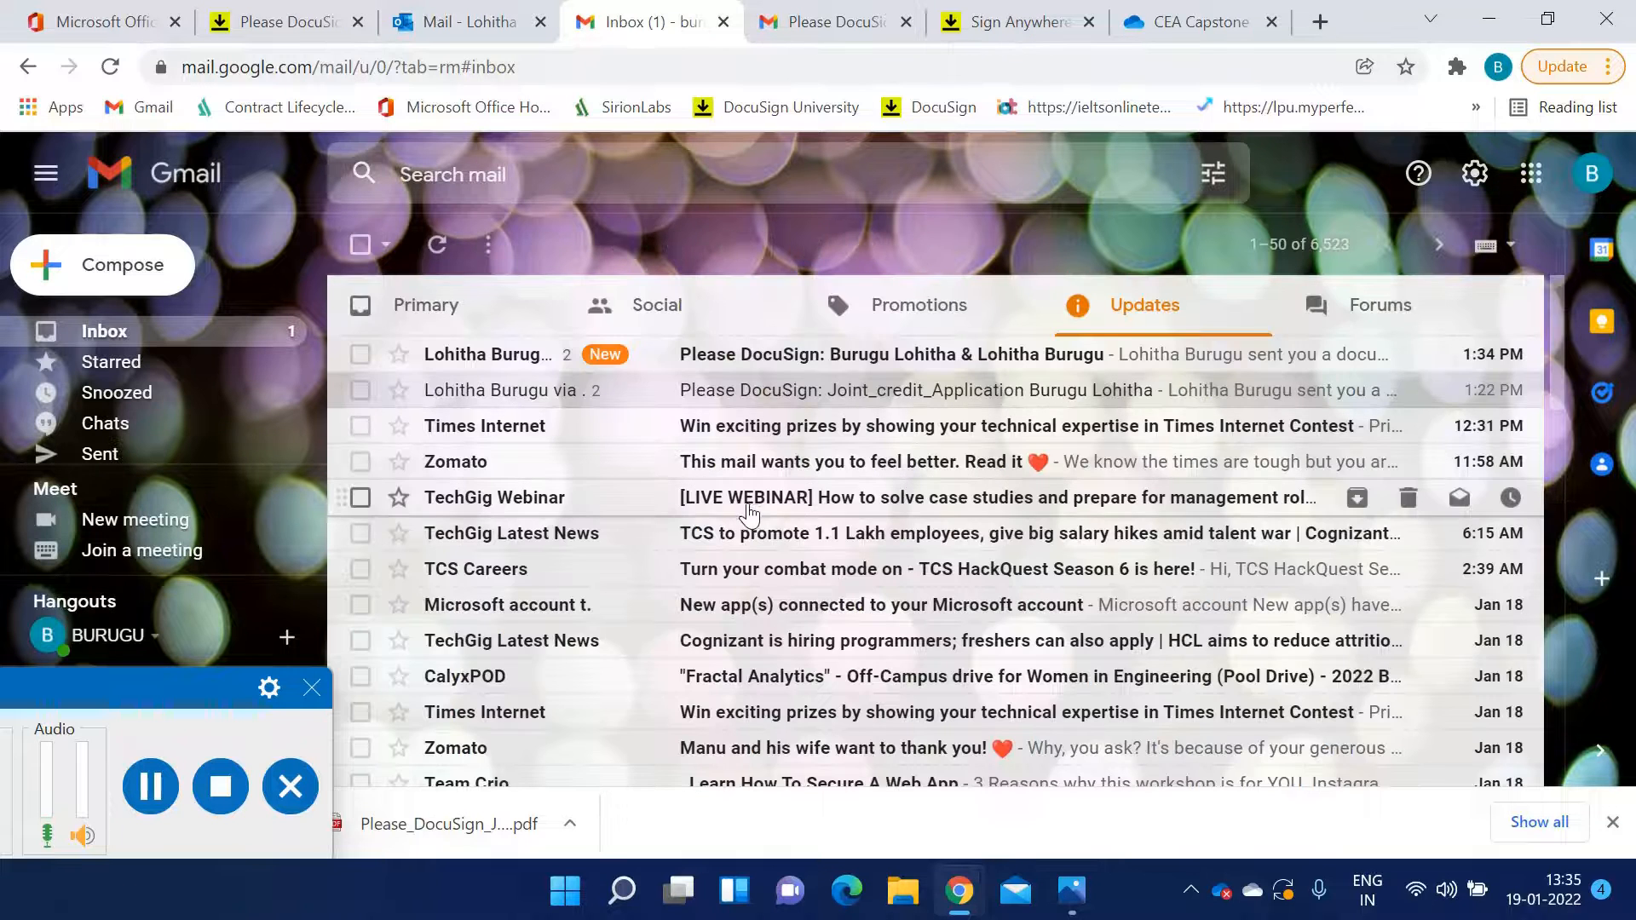
{"action": "left_click", "coordinate": [811, 356]}
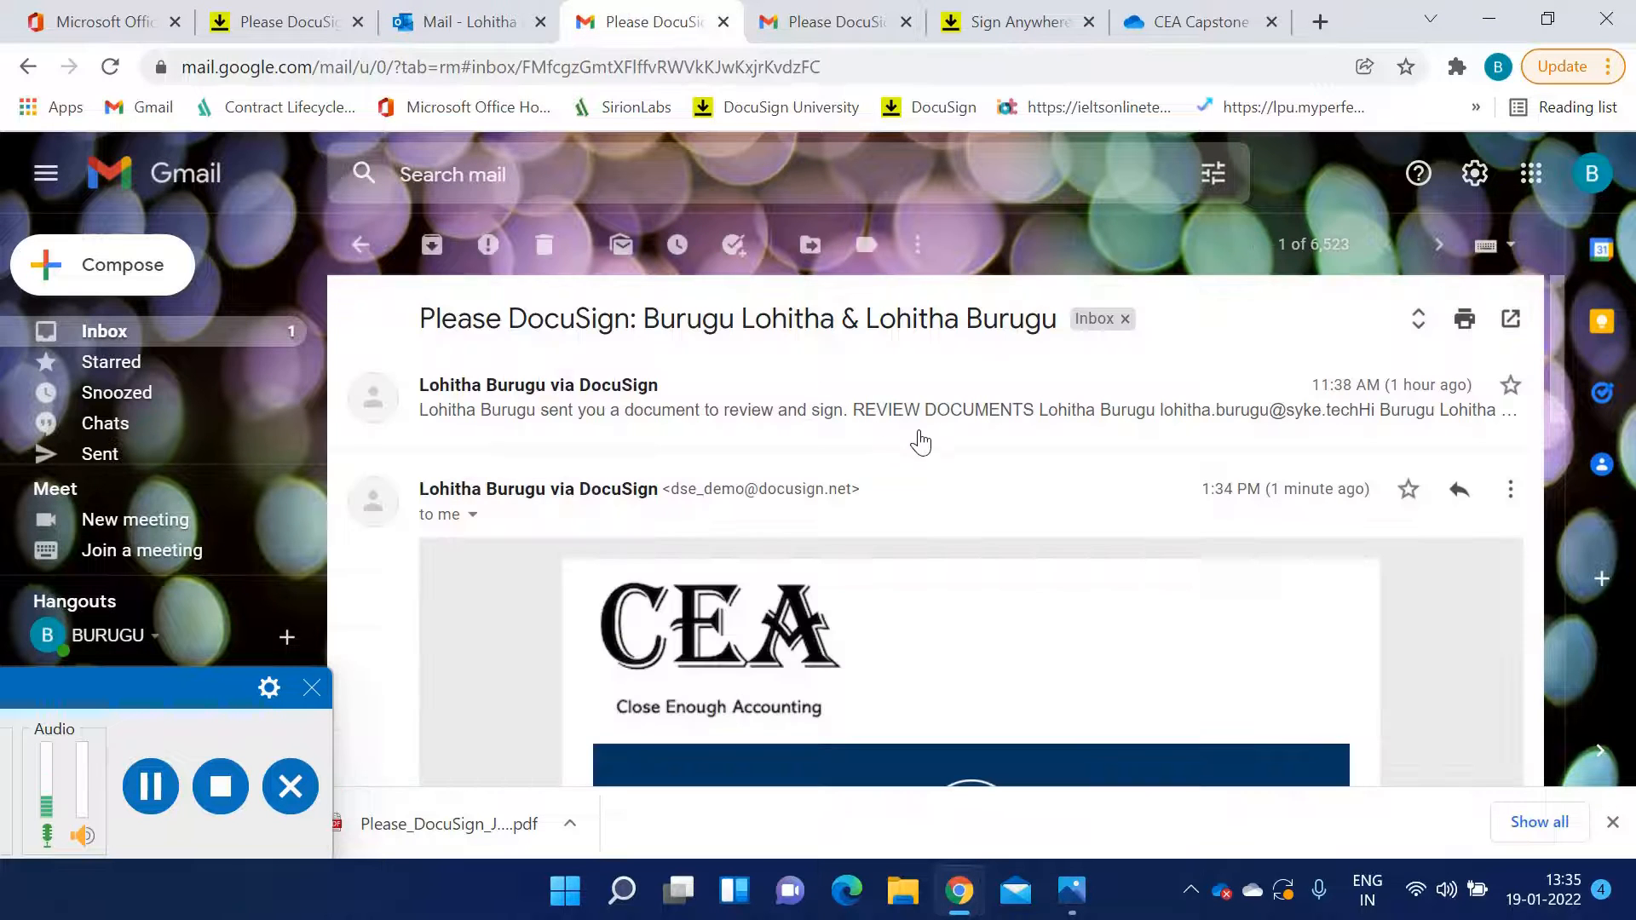
{"action": "scroll", "coordinate": [1023, 452], "scroll_direction": "down", "scroll_amount": 6}
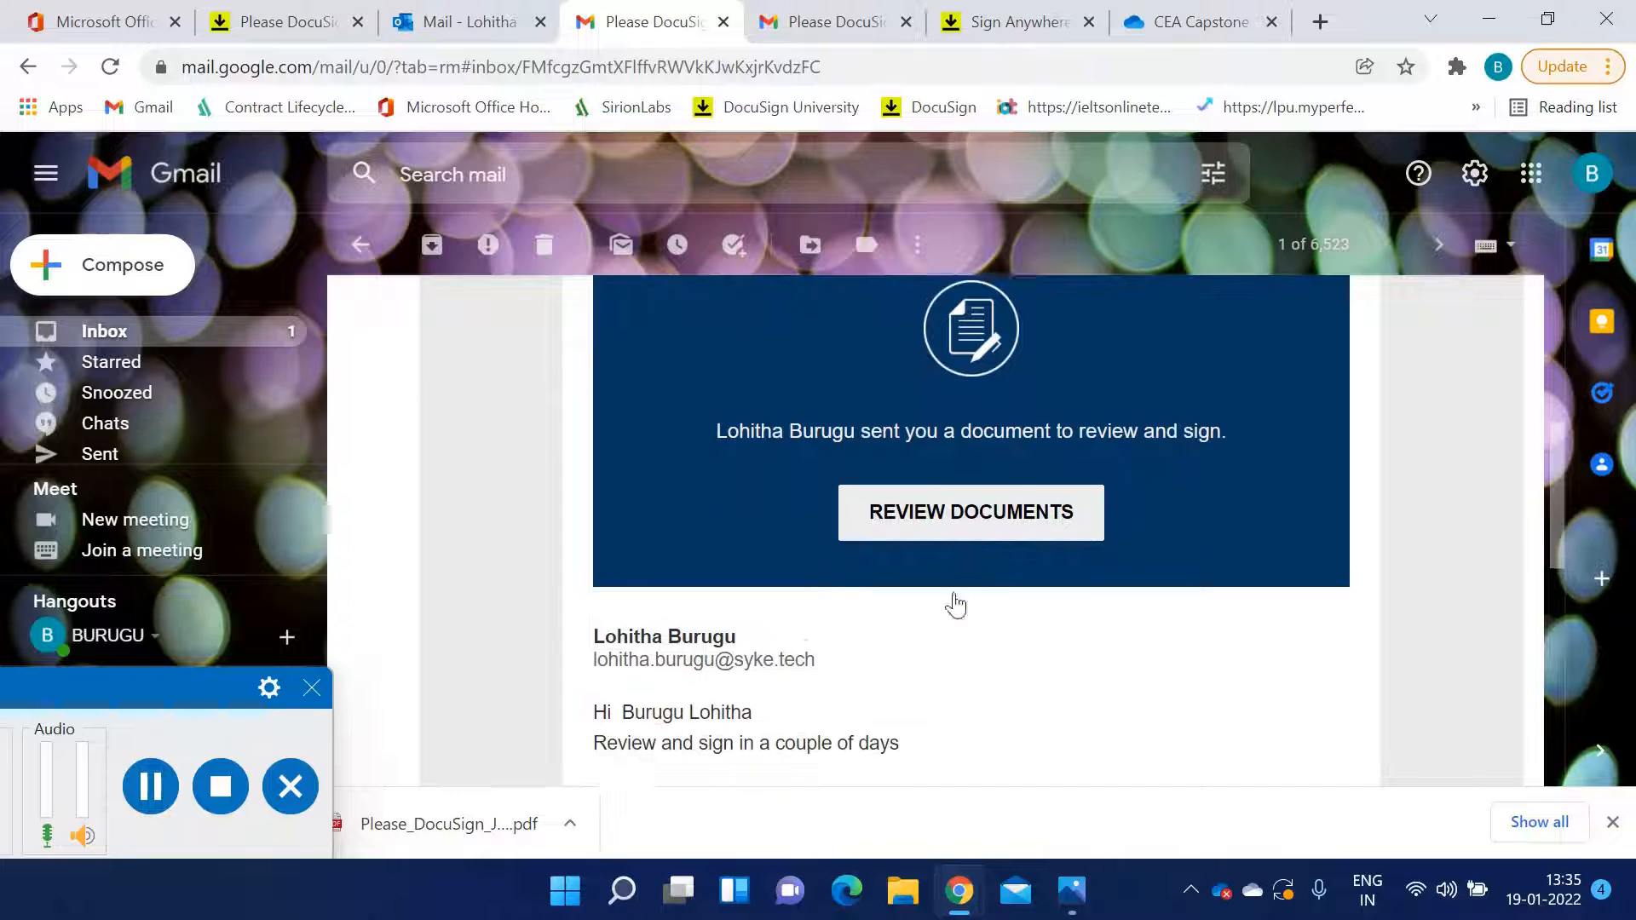
{"action": "scroll", "coordinate": [815, 575], "scroll_direction": "up", "scroll_amount": 6}
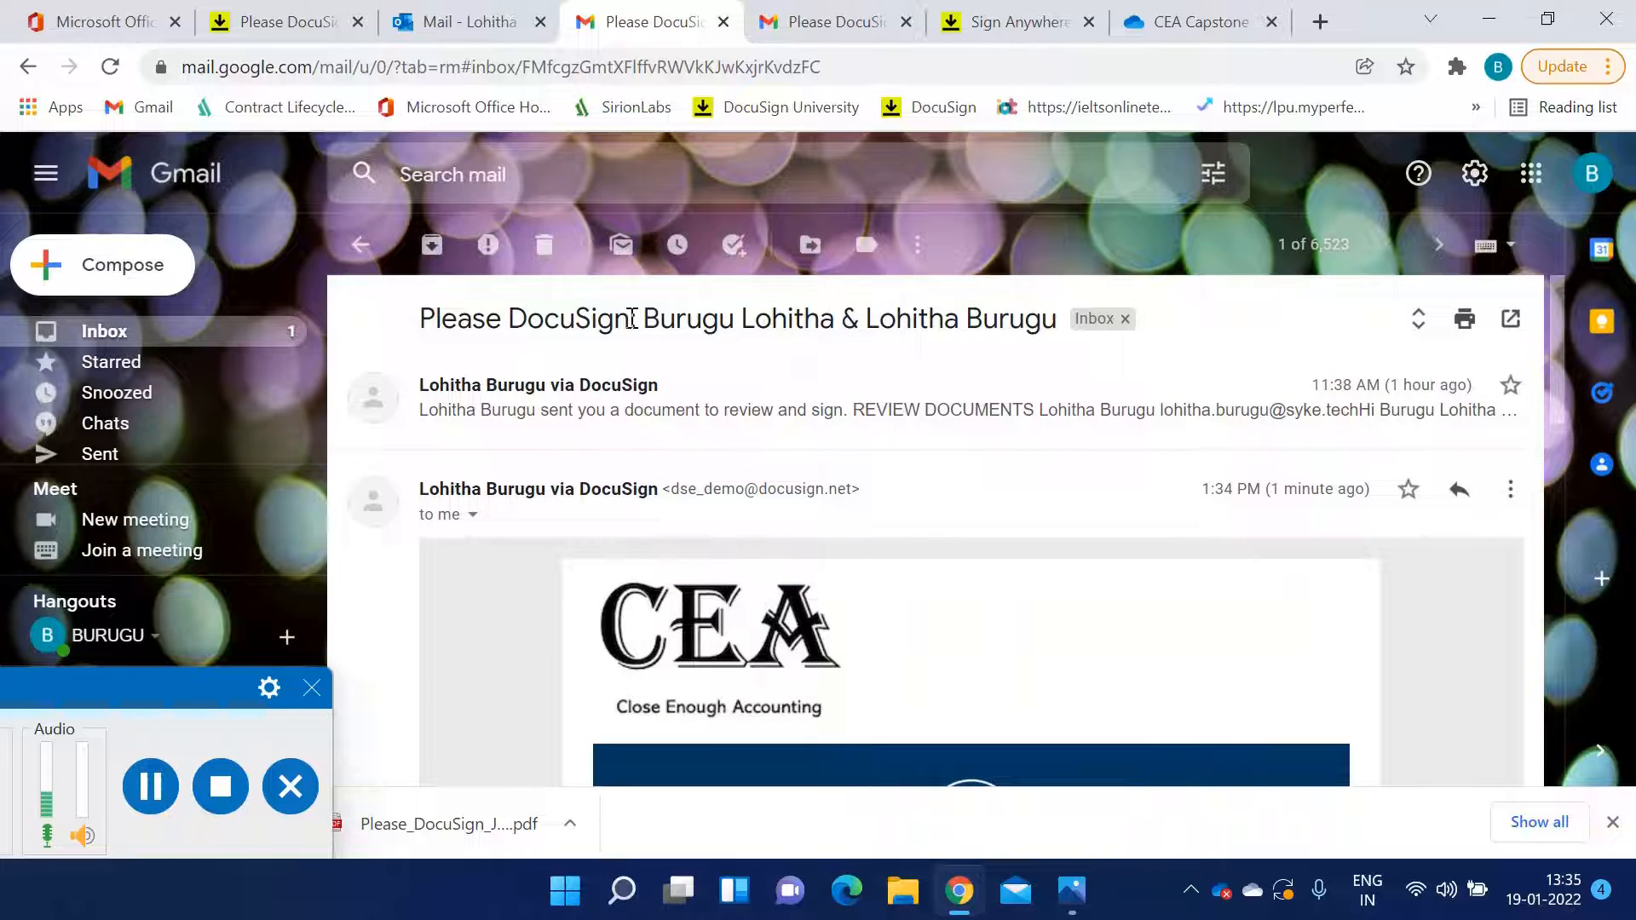
{"action": "left_click_drag", "start_coordinate": [646, 319], "coordinate": [1058, 334]}
{"action": "left_click", "coordinate": [950, 368]}
{"action": "scroll", "coordinate": [901, 434], "scroll_direction": "down", "scroll_amount": 8}
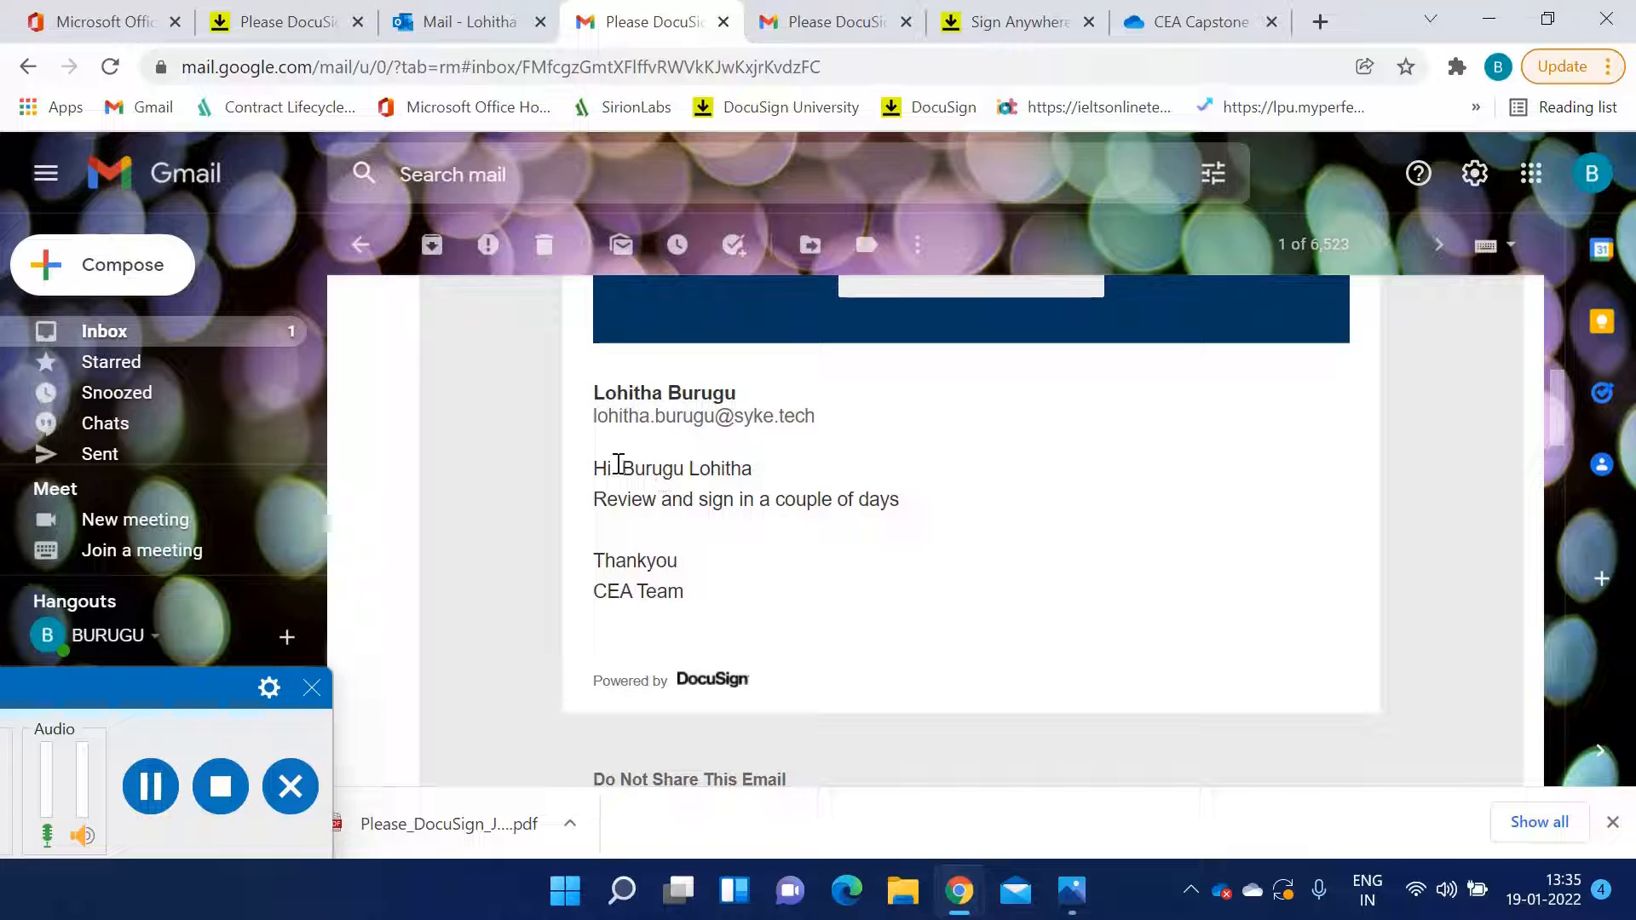
{"action": "left_click_drag", "start_coordinate": [618, 465], "coordinate": [836, 471]}
{"action": "left_click", "coordinate": [850, 570]}
{"action": "scroll", "coordinate": [839, 580], "scroll_direction": "up", "scroll_amount": 3}
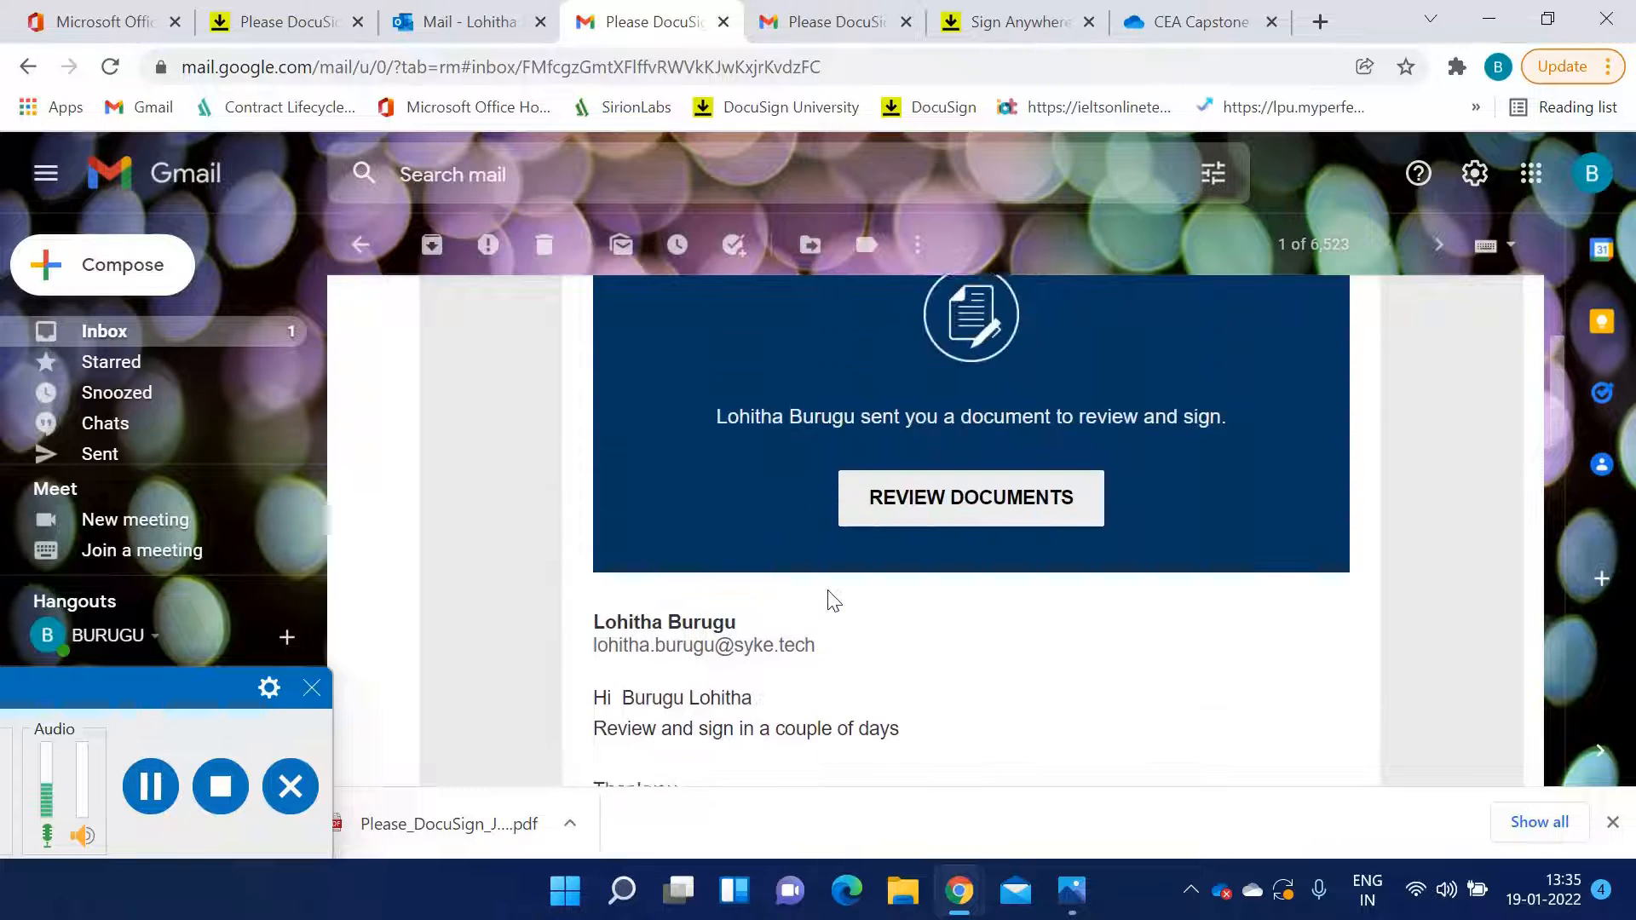
{"action": "left_click", "coordinate": [910, 553]}
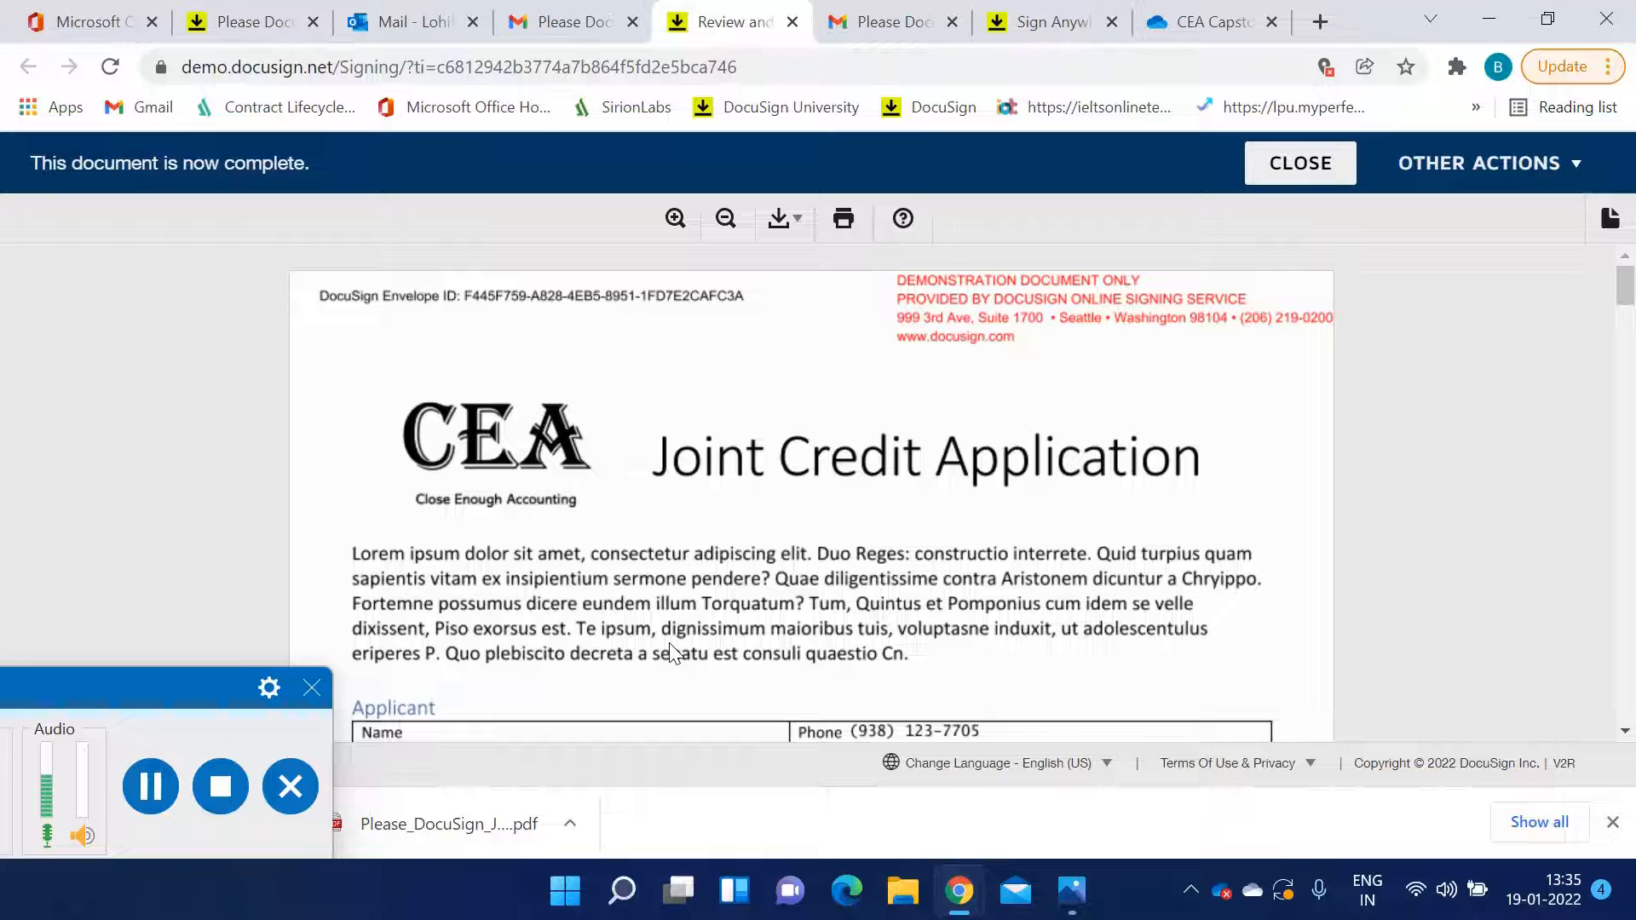
Scroll through the completed Joint Credit Application and both identification and asset statements
{"action": "scroll", "coordinate": [676, 654], "scroll_direction": "down", "scroll_amount": 1}
{"action": "scroll", "coordinate": [676, 654], "scroll_direction": "down", "scroll_amount": 1}
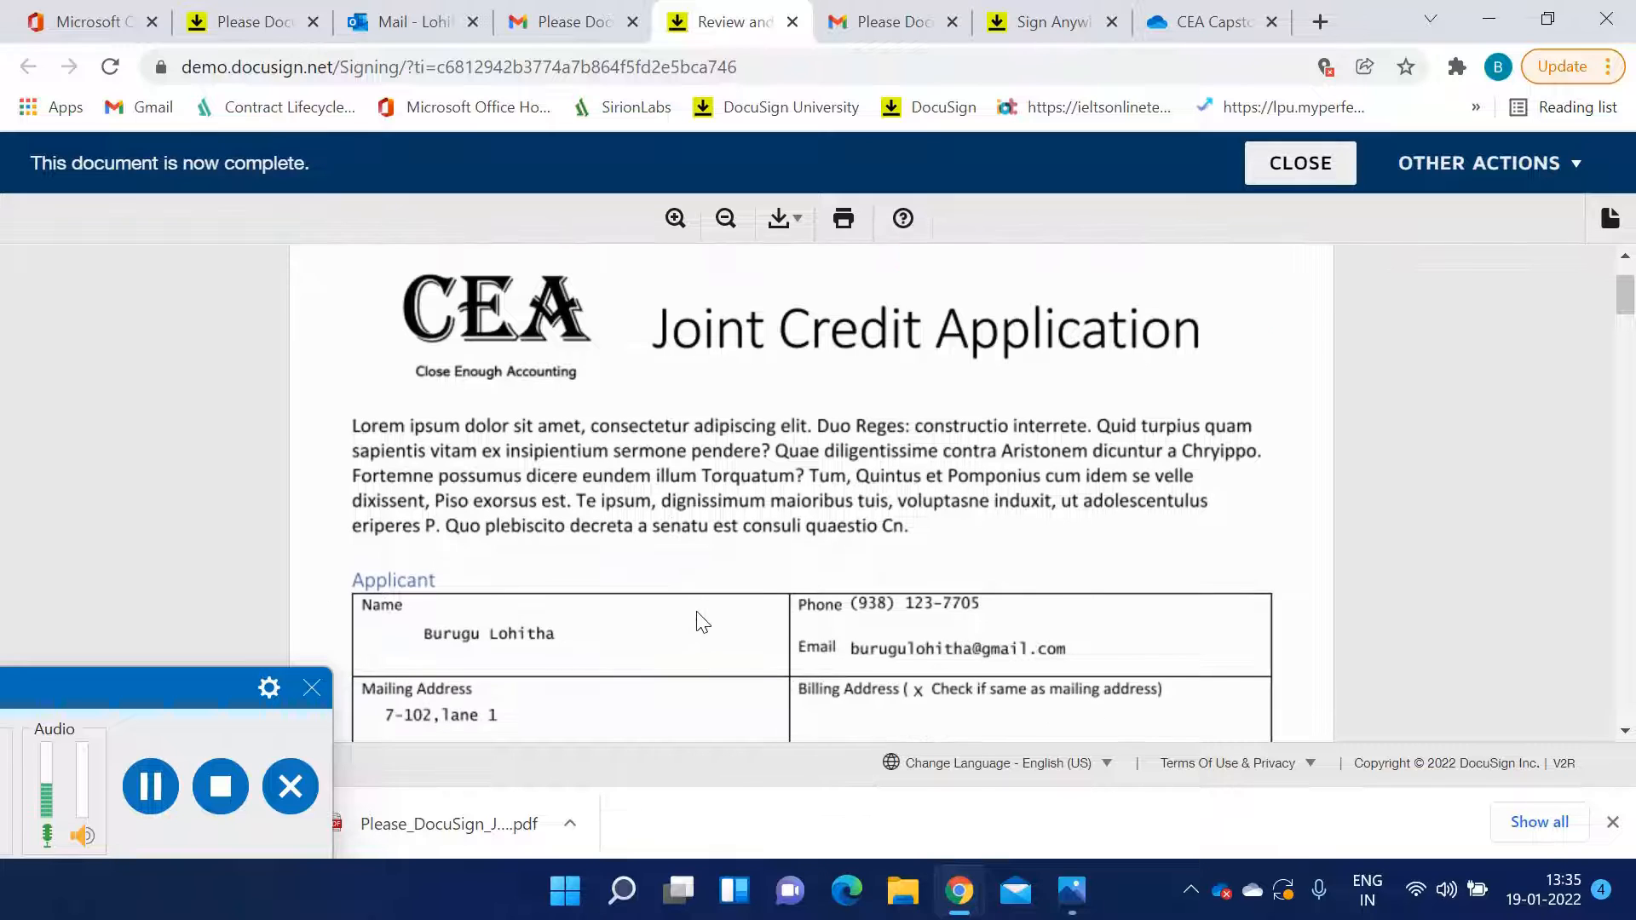
{"action": "scroll", "coordinate": [701, 622], "scroll_direction": "down", "scroll_amount": 7}
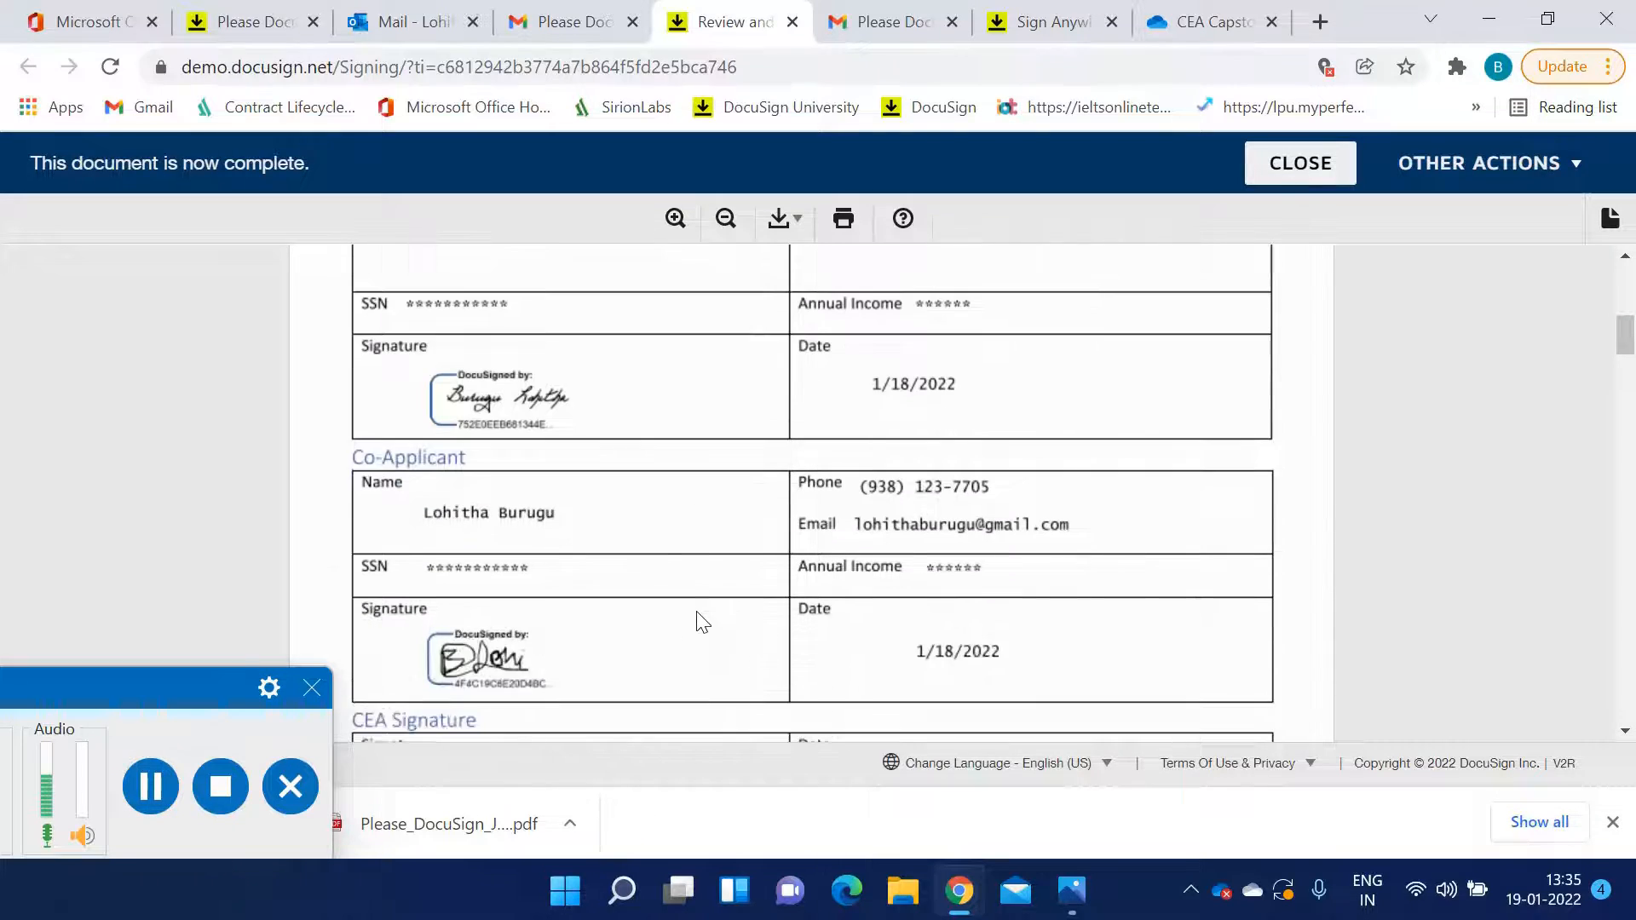
{"action": "scroll", "coordinate": [701, 622], "scroll_direction": "down", "scroll_amount": 6}
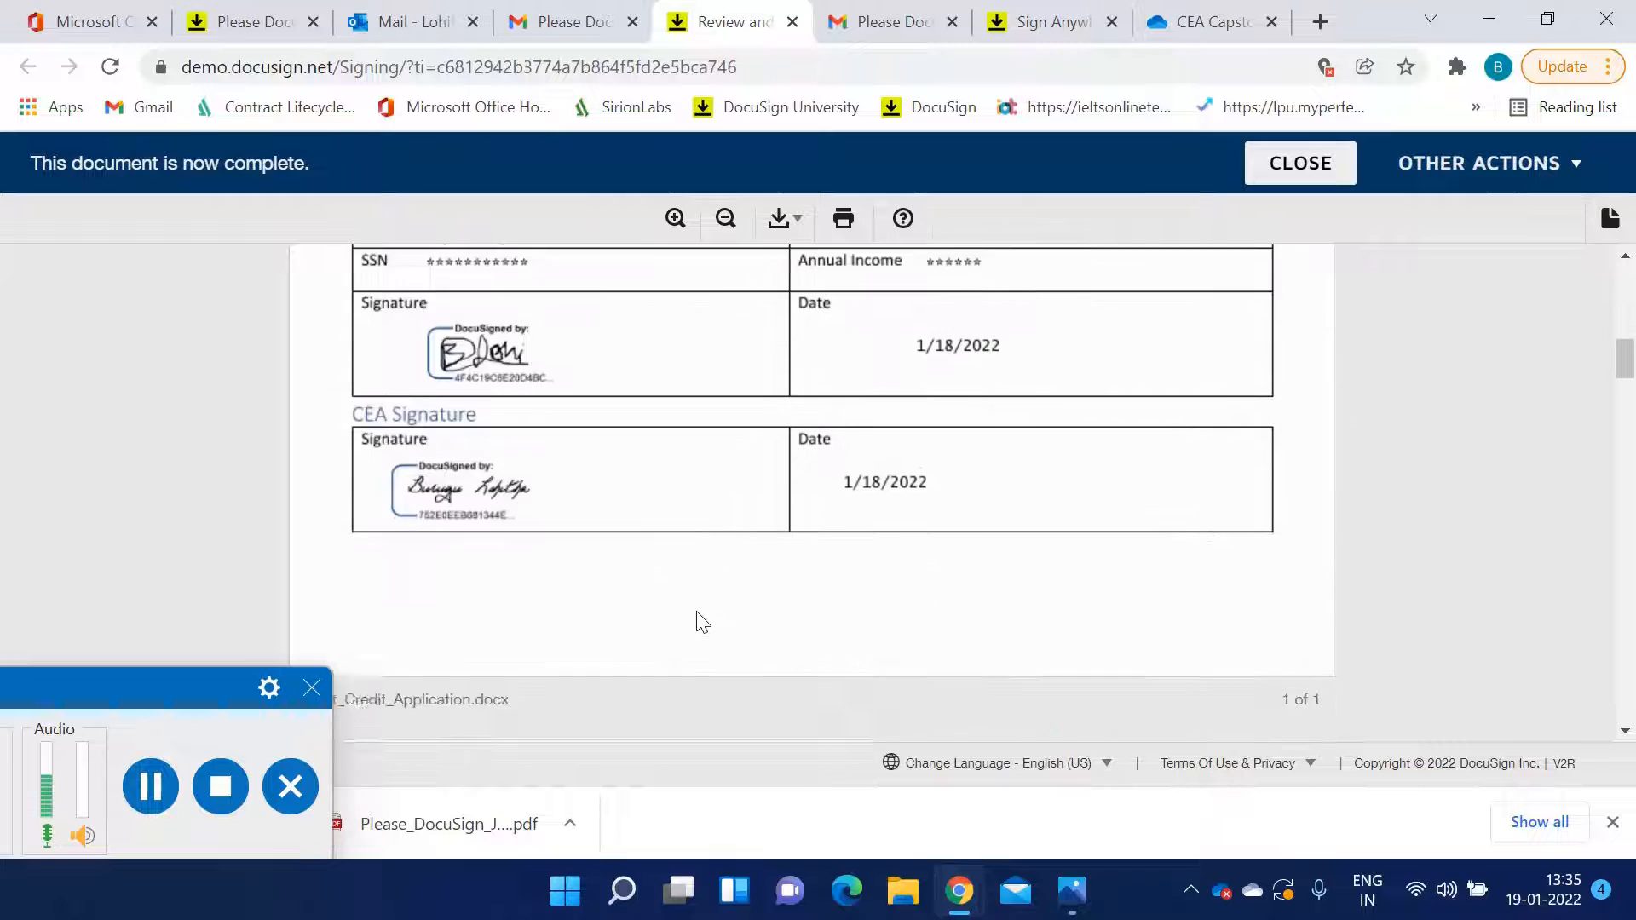
{"action": "scroll", "coordinate": [701, 622], "scroll_direction": "down", "scroll_amount": 14}
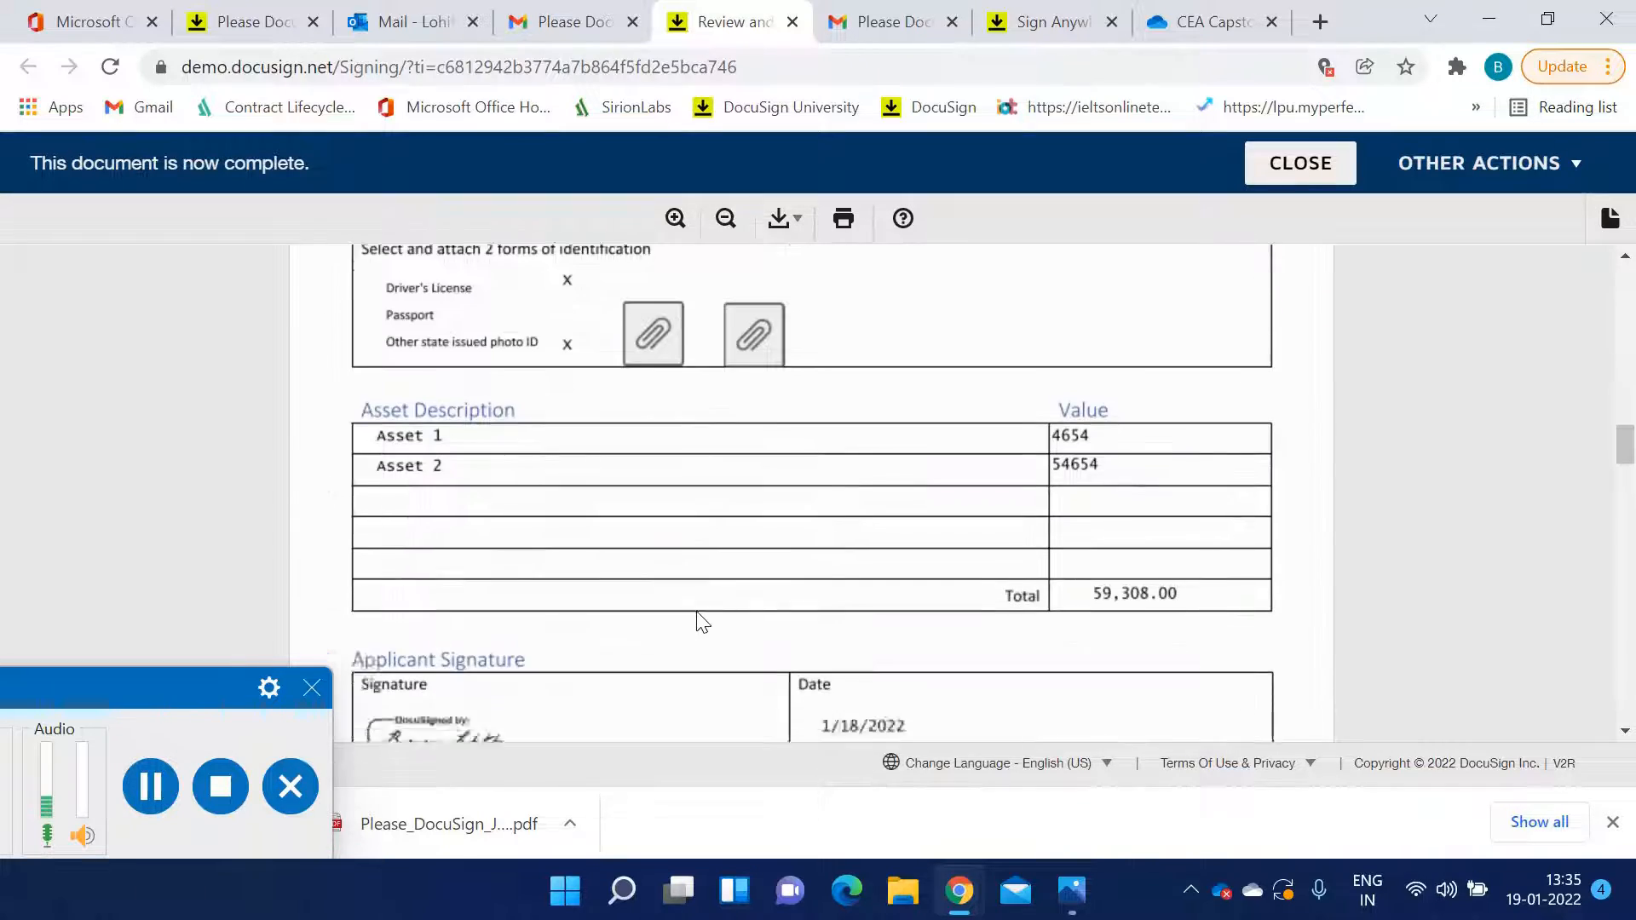
{"action": "scroll", "coordinate": [701, 622], "scroll_direction": "down", "scroll_amount": 15}
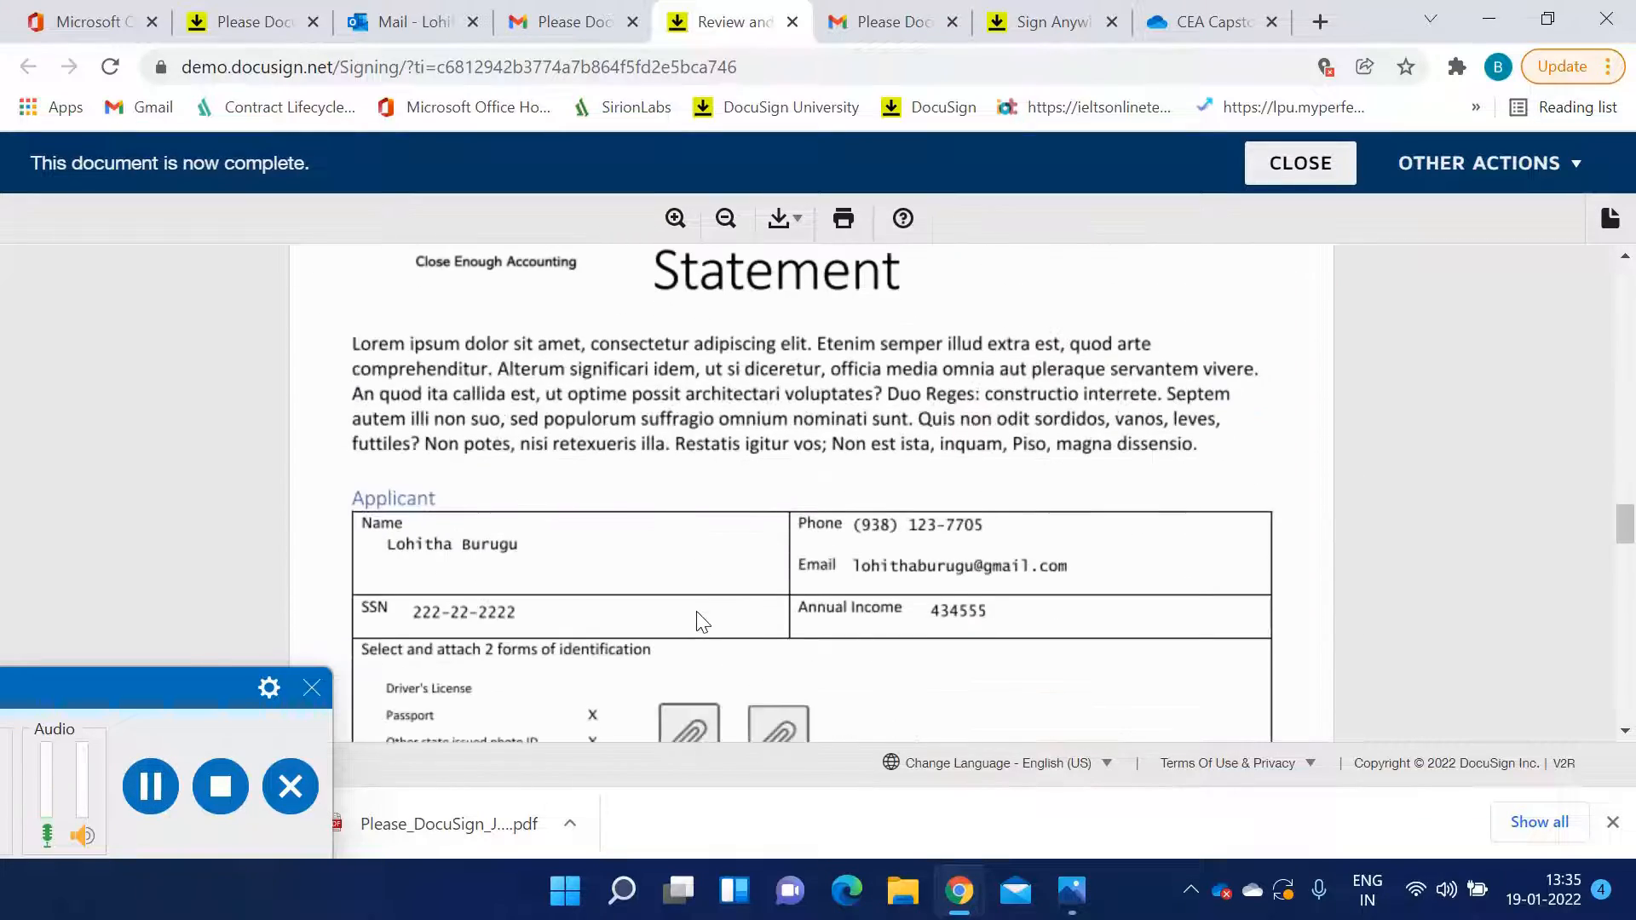
{"action": "scroll", "coordinate": [701, 622], "scroll_direction": "down", "scroll_amount": 2}
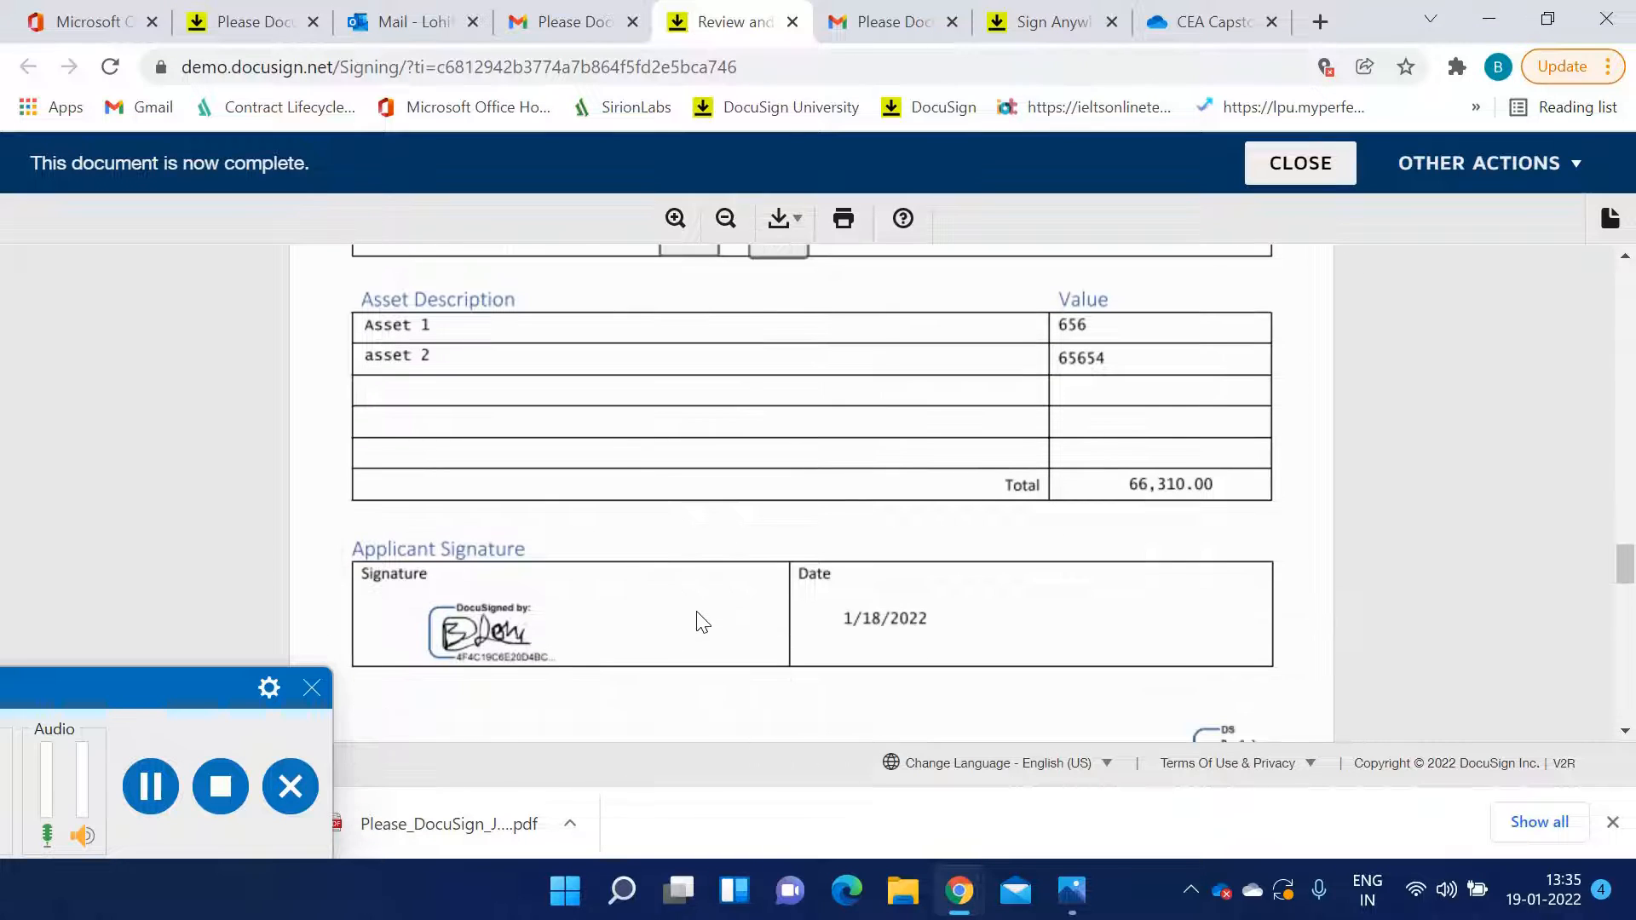
{"action": "scroll", "coordinate": [701, 622], "scroll_direction": "up", "scroll_amount": 6}
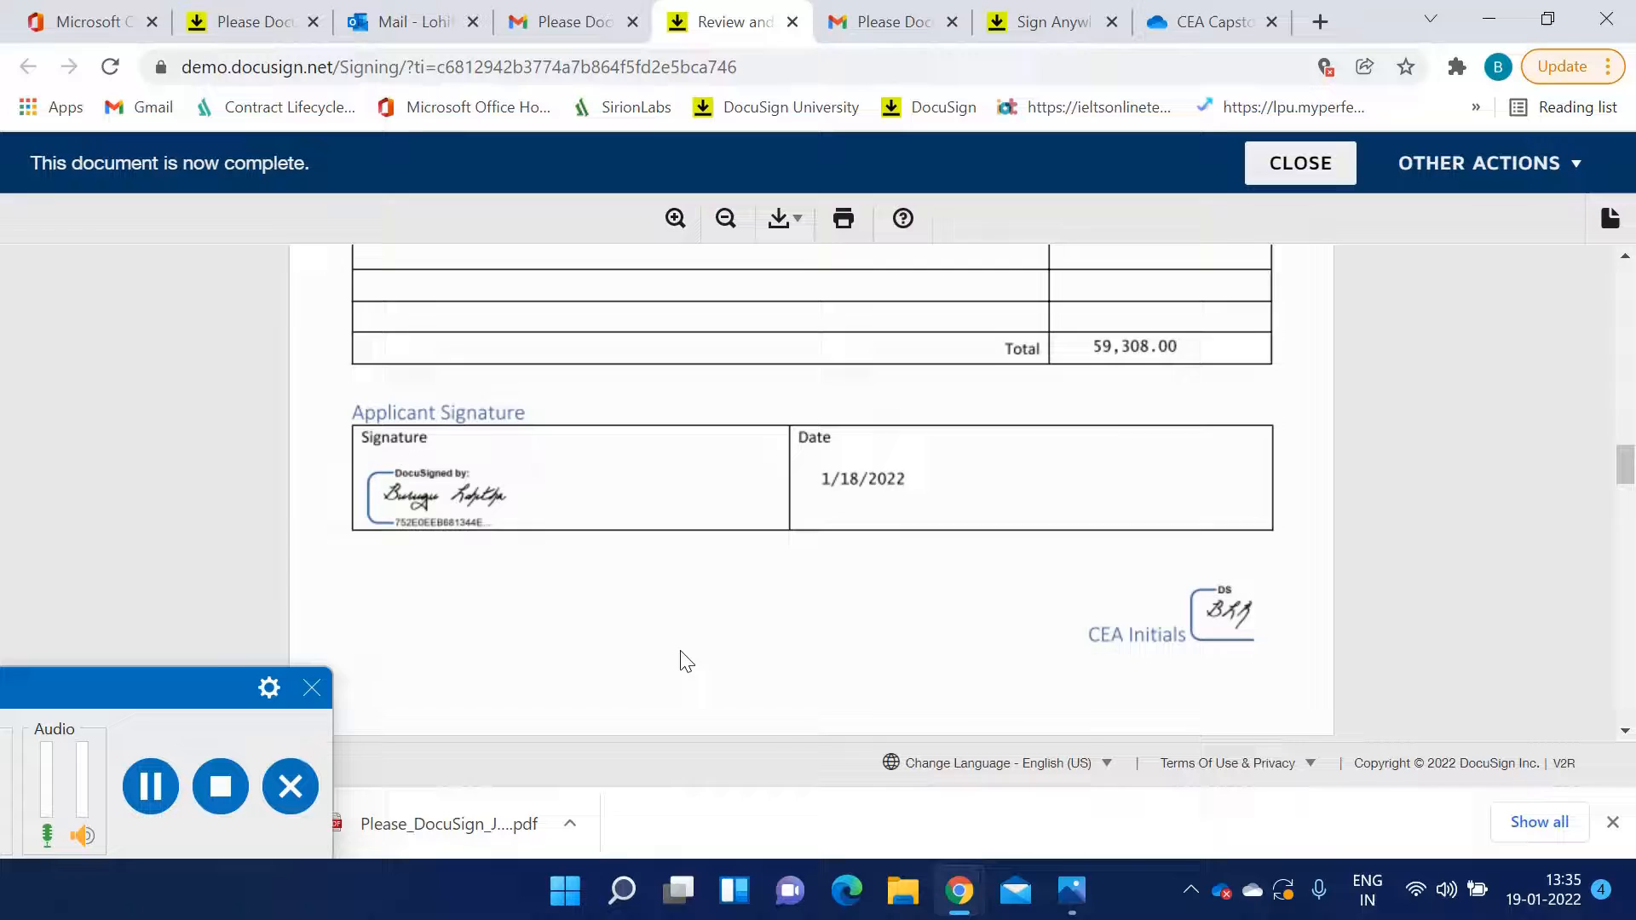
{"action": "scroll", "coordinate": [597, 639], "scroll_direction": "up", "scroll_amount": 6}
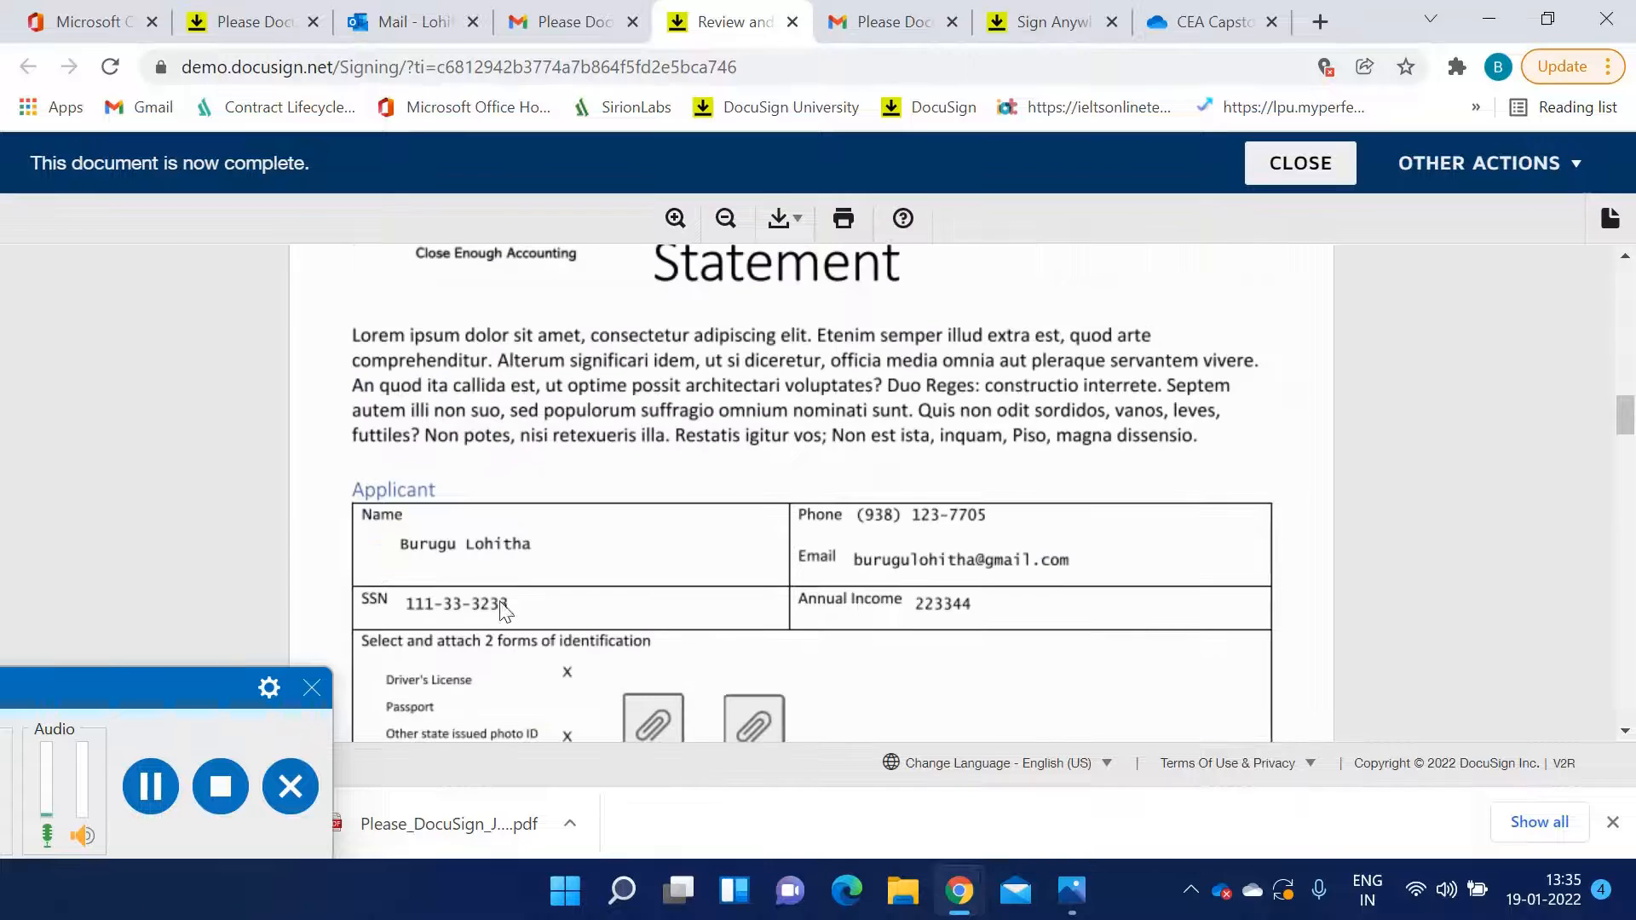
Reopen the newest signing request from the email and agree to use electronic records and signatures
{"action": "left_click", "coordinate": [567, 24]}
{"action": "scroll", "coordinate": [679, 590], "scroll_direction": "up", "scroll_amount": 5}
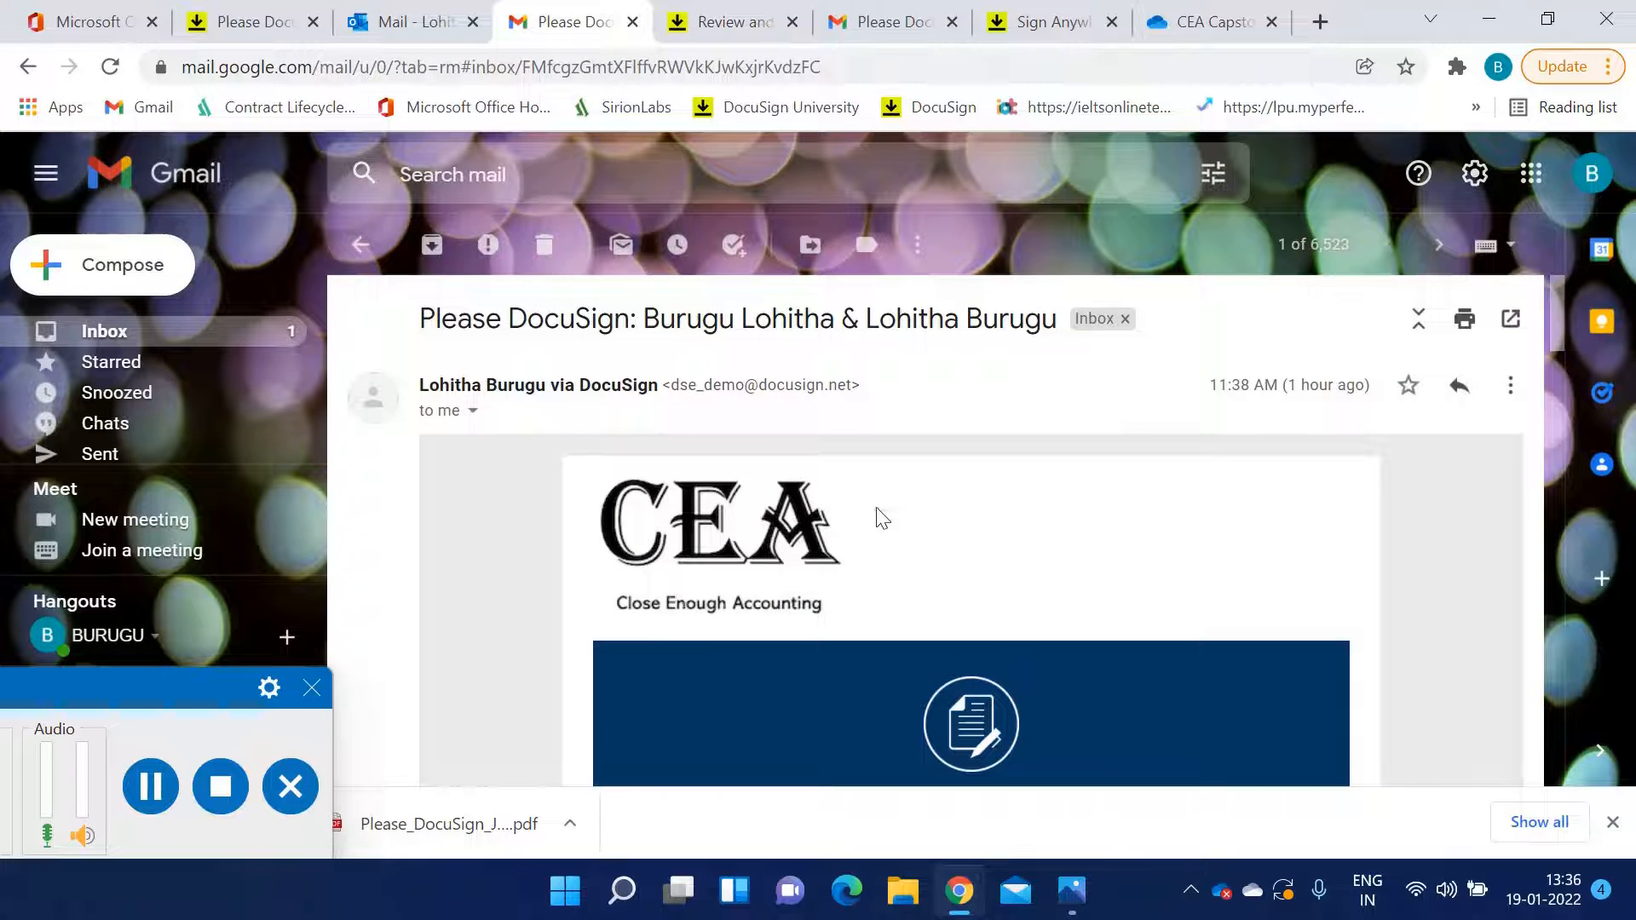
{"action": "left_click", "coordinate": [360, 245]}
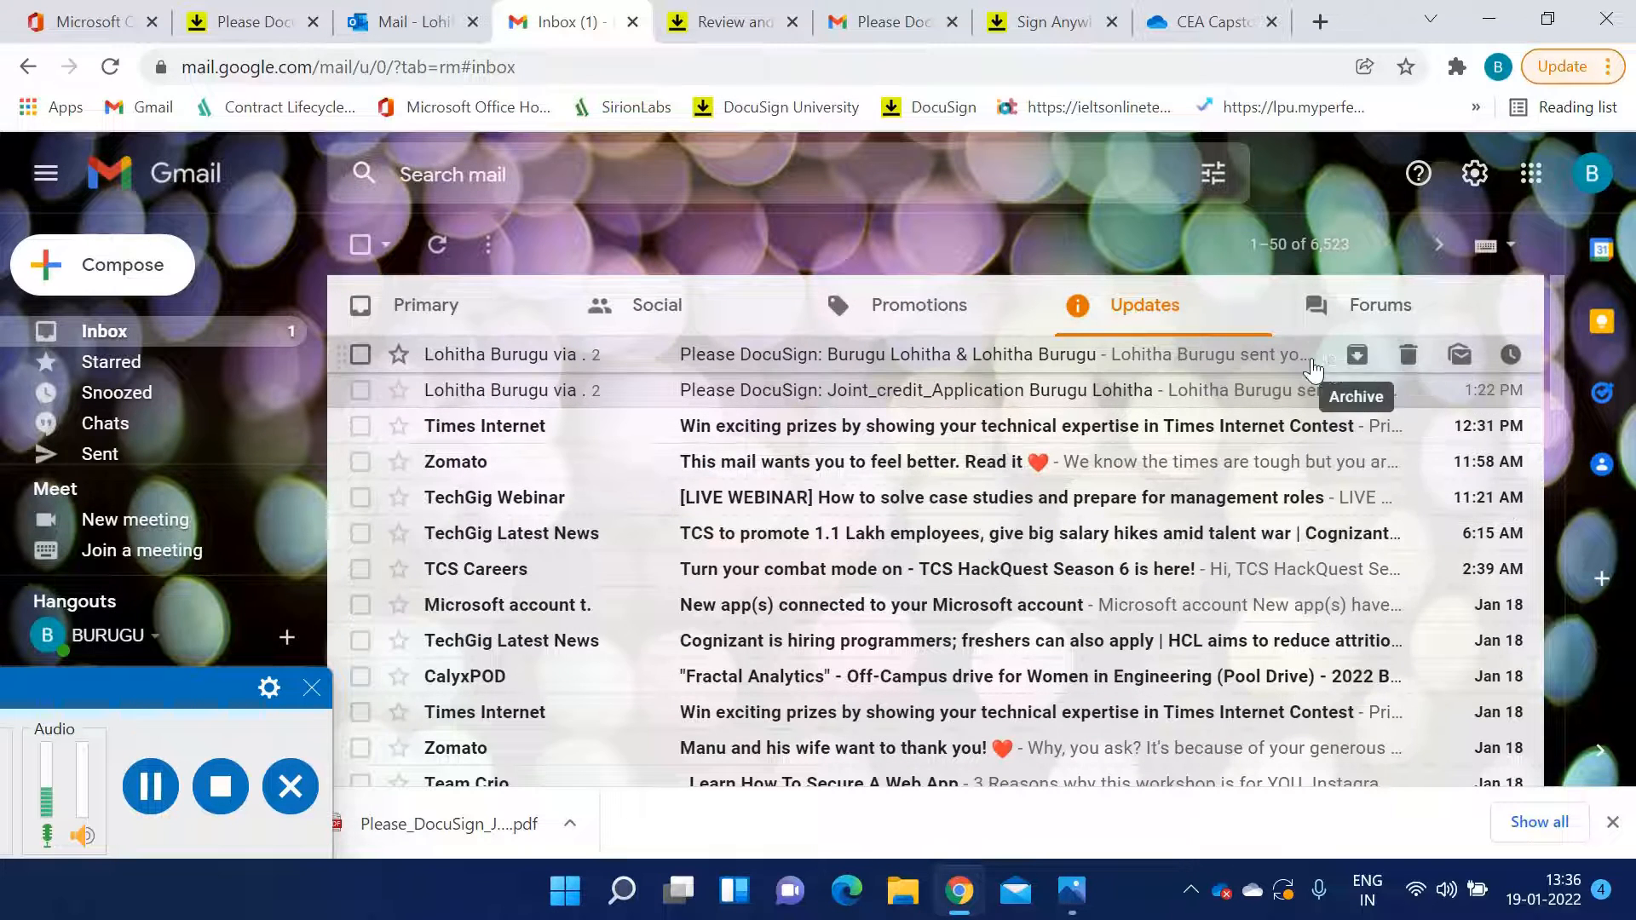
{"action": "left_click", "coordinate": [1247, 361]}
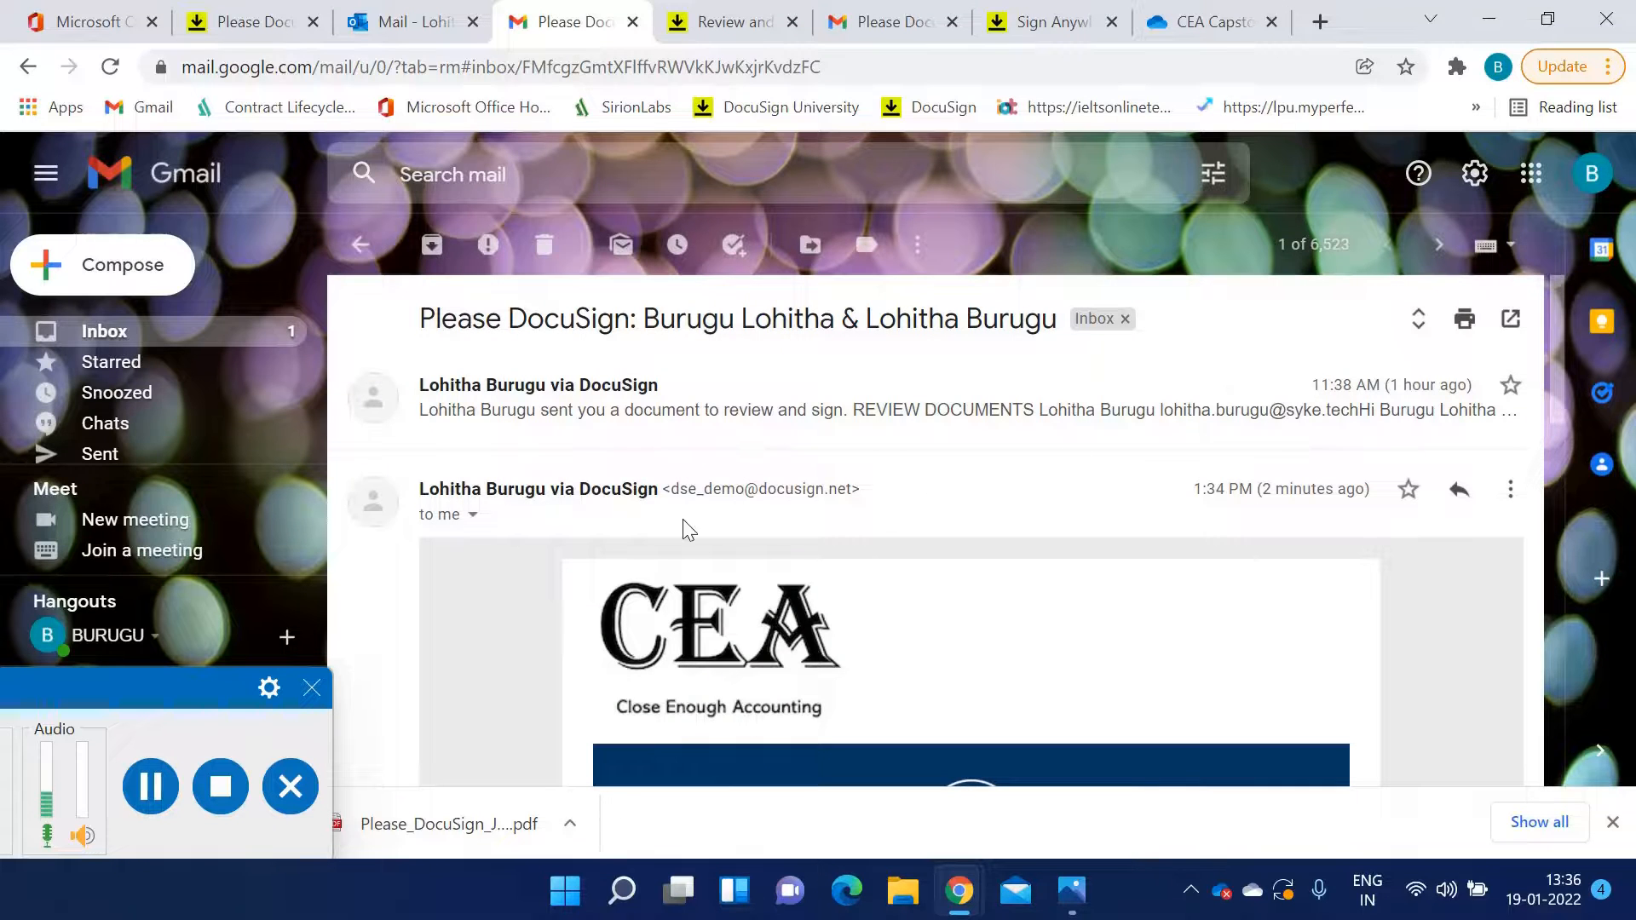
{"action": "scroll", "coordinate": [967, 493], "scroll_direction": "down", "scroll_amount": 5}
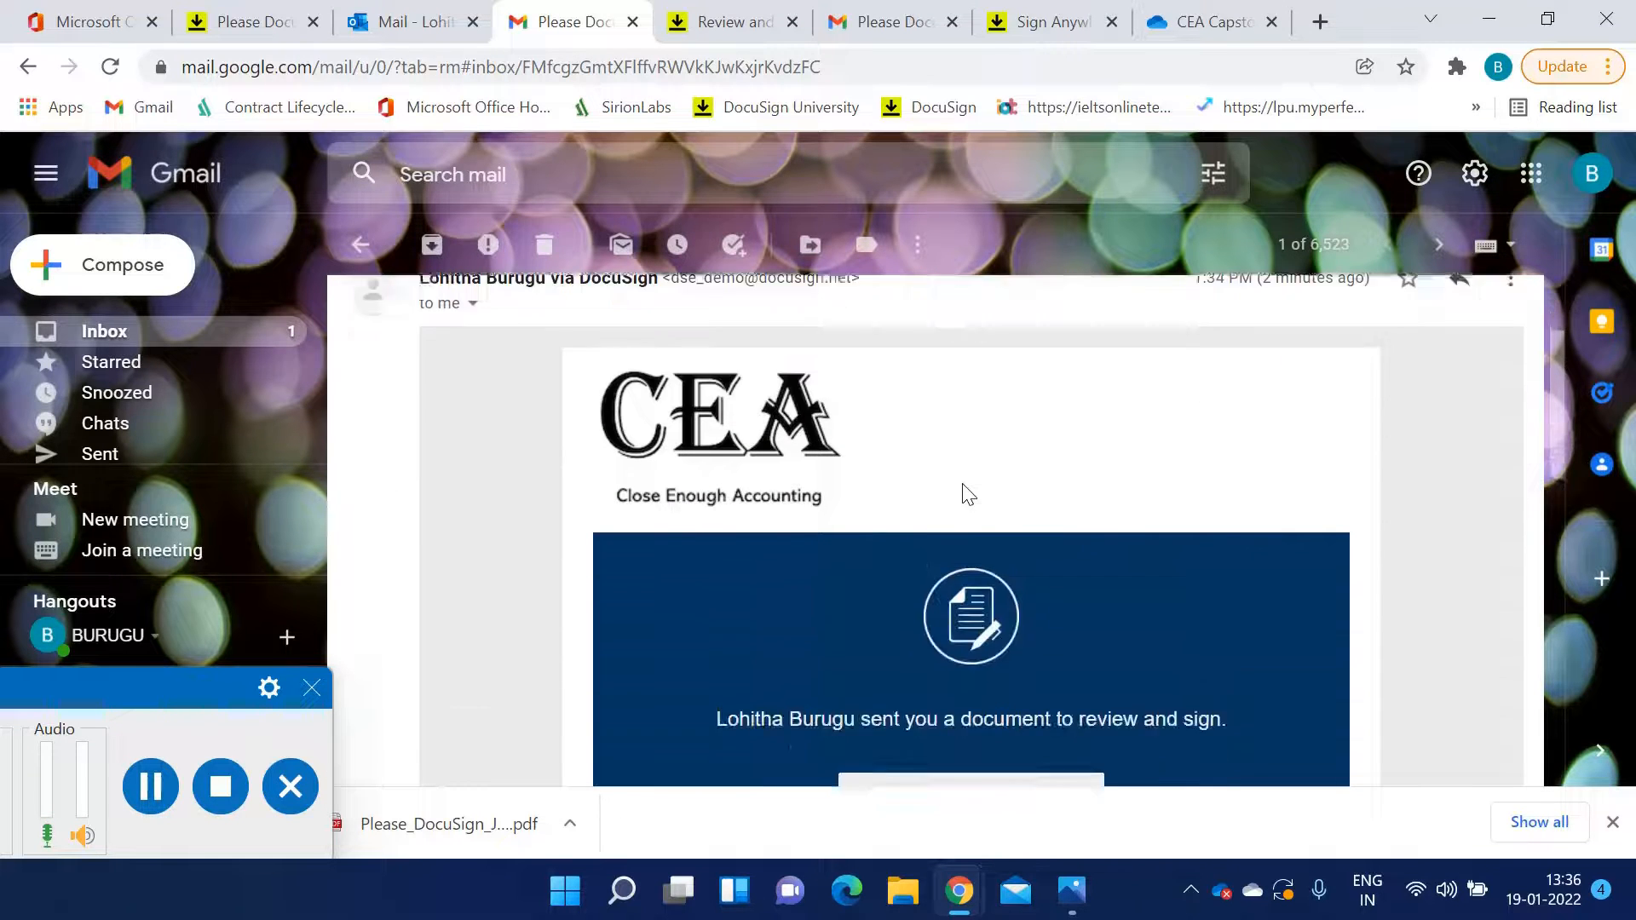
{"action": "left_click", "coordinate": [146, 794]}
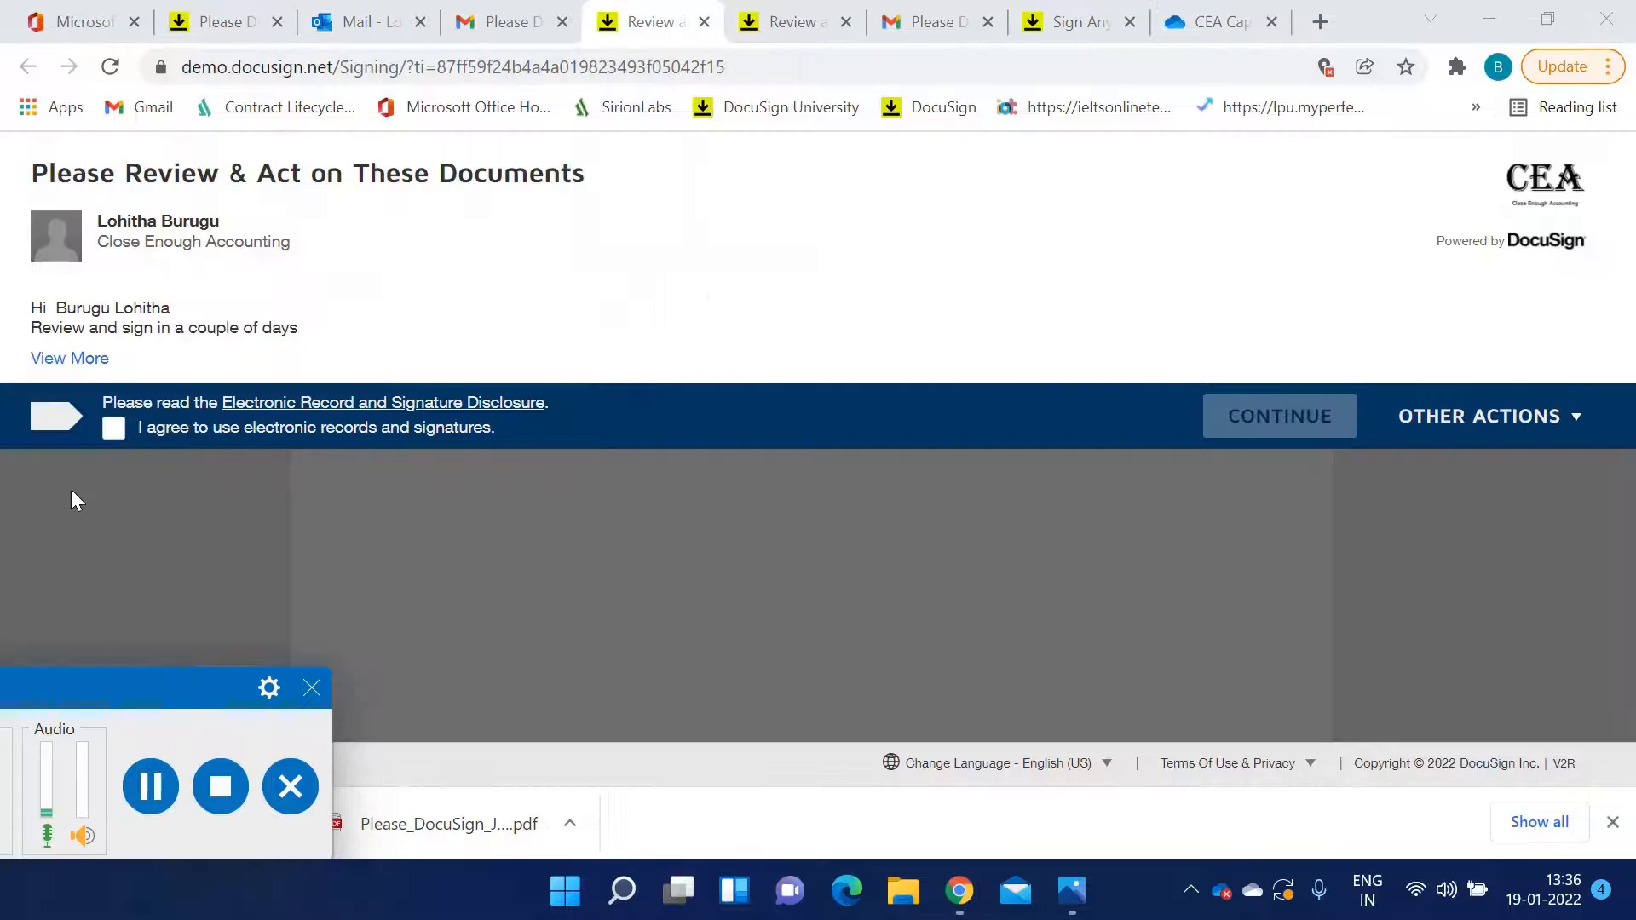
{"action": "left_click", "coordinate": [109, 433]}
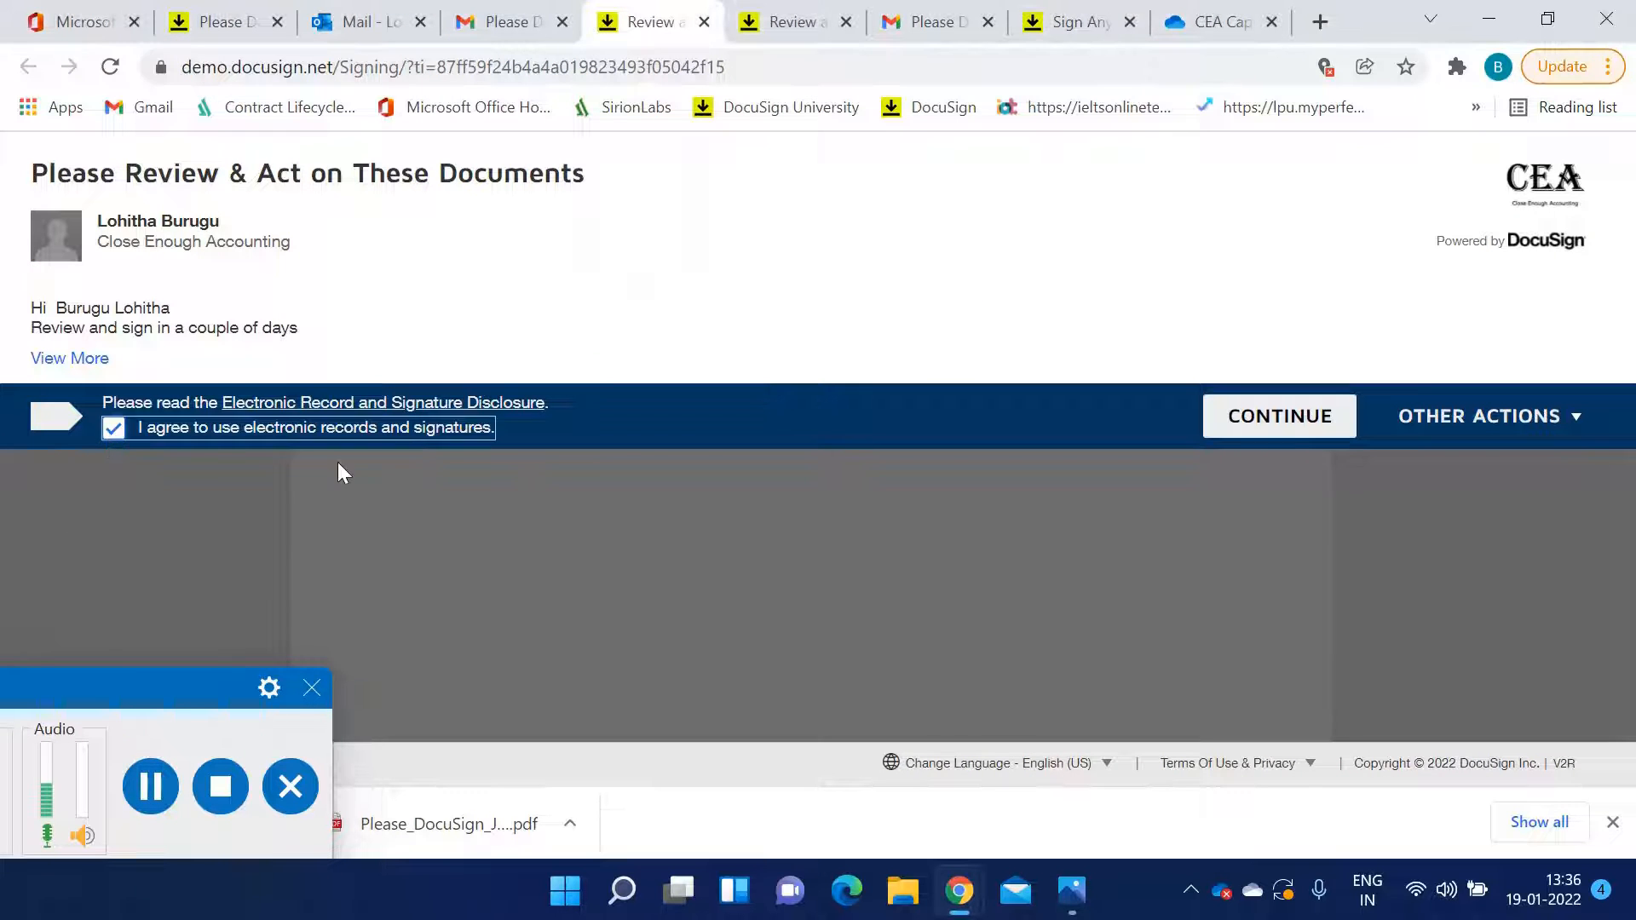
Continue into the documents and sign the CEA Signature field, adopting the second signature style with initials BLR
{"action": "left_click", "coordinate": [1278, 433]}
{"action": "scroll", "coordinate": [929, 537], "scroll_direction": "down", "scroll_amount": 5}
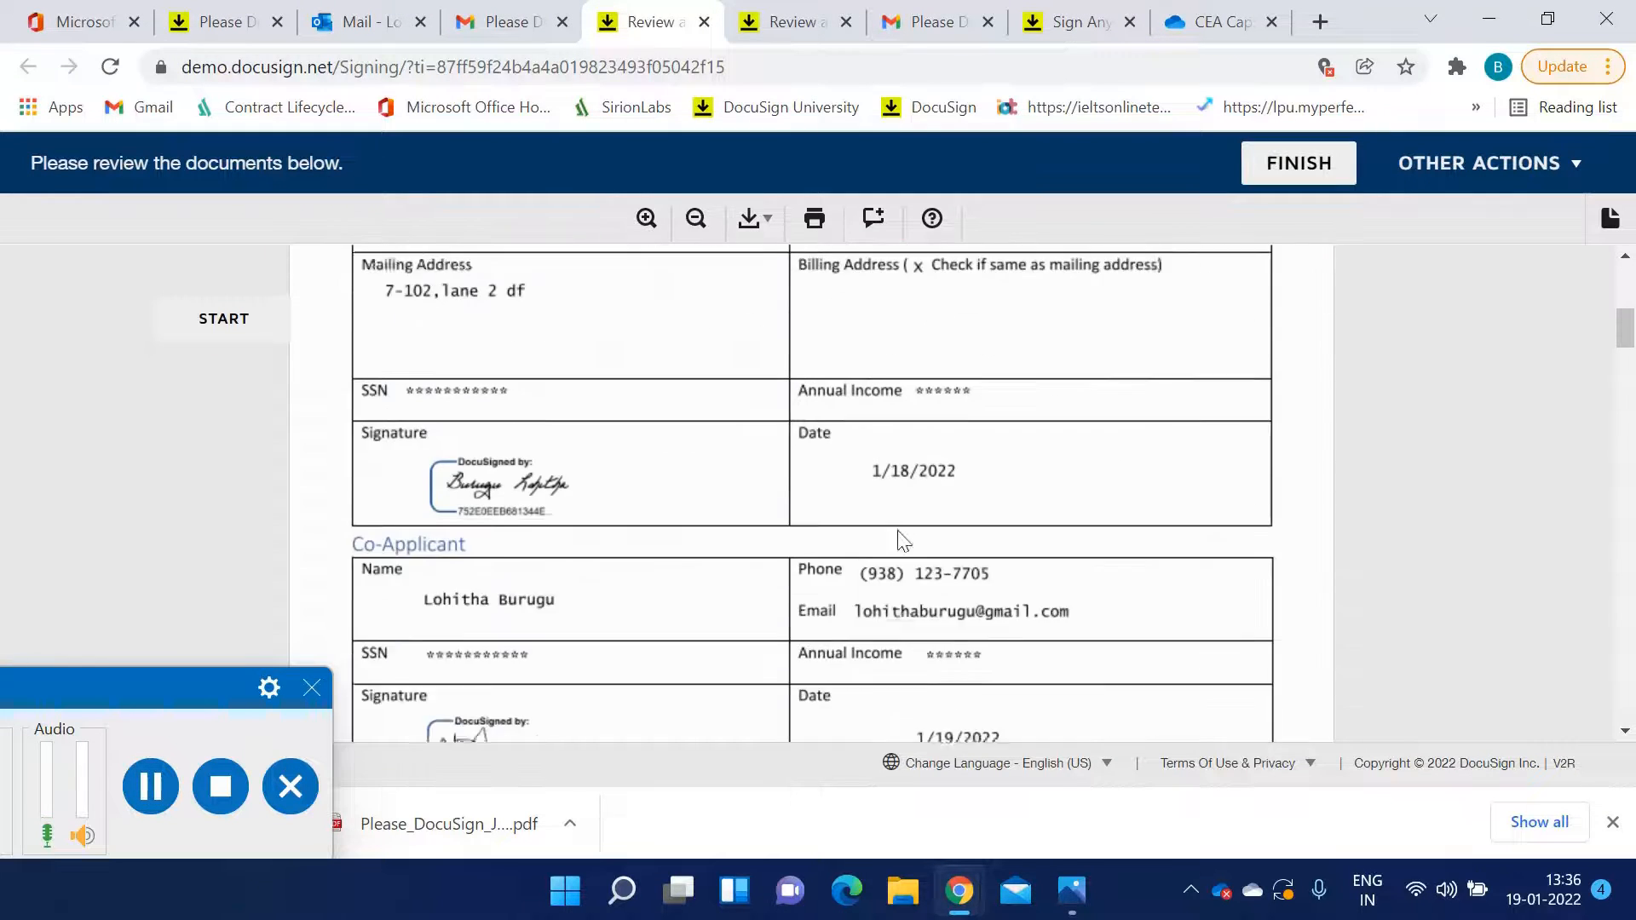
{"action": "scroll", "coordinate": [903, 539], "scroll_direction": "down", "scroll_amount": 6}
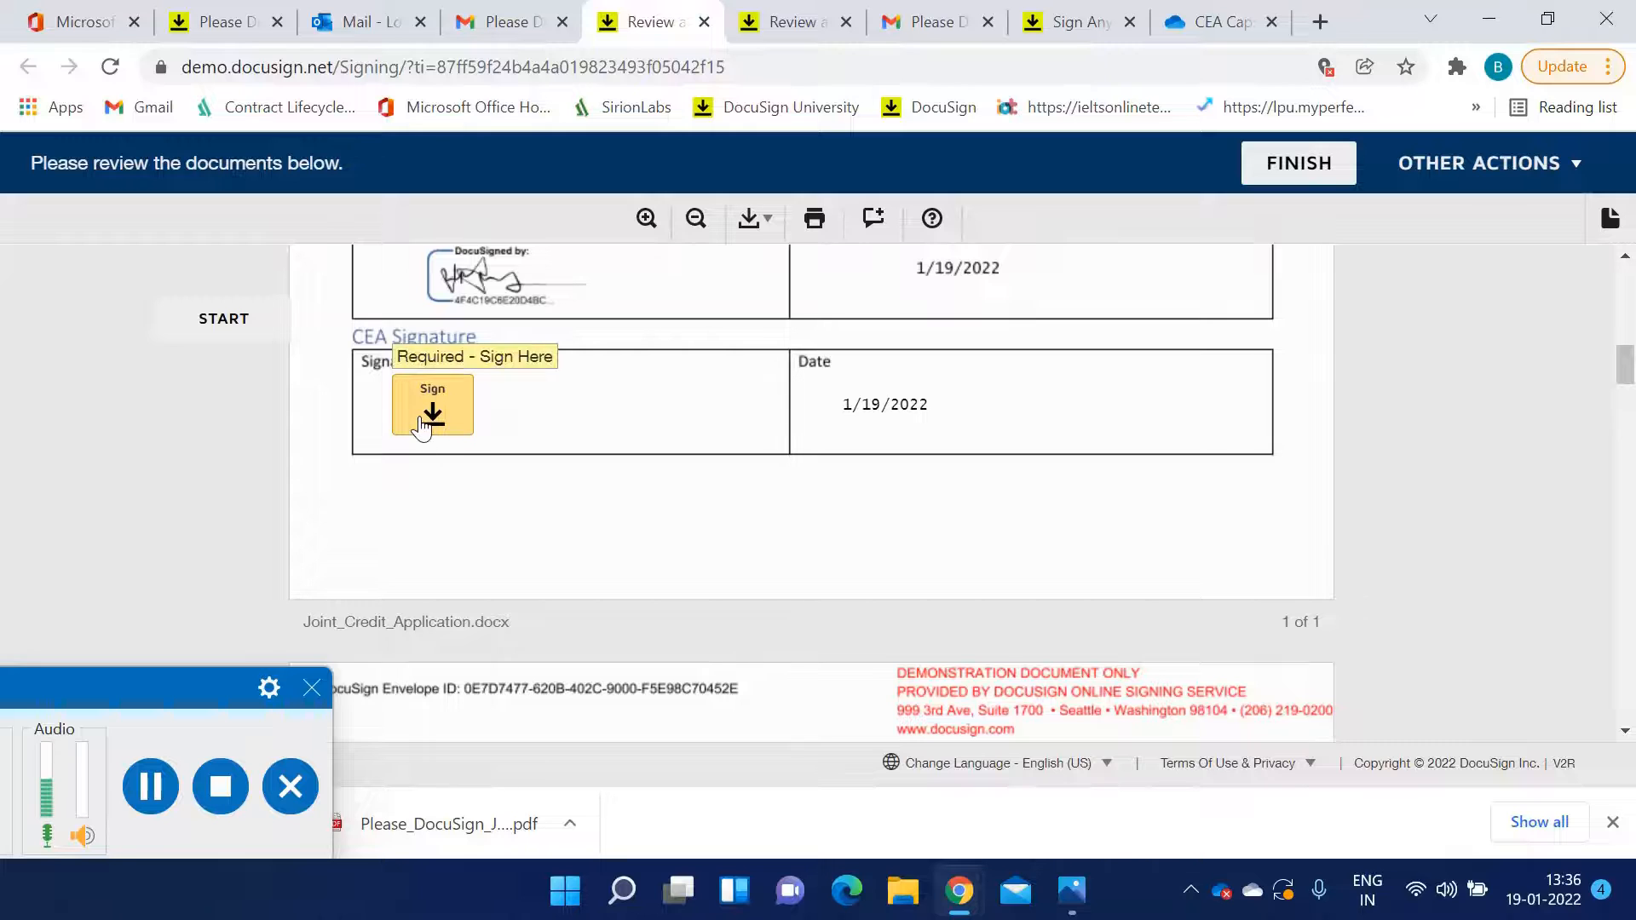
{"action": "left_click", "coordinate": [426, 409]}
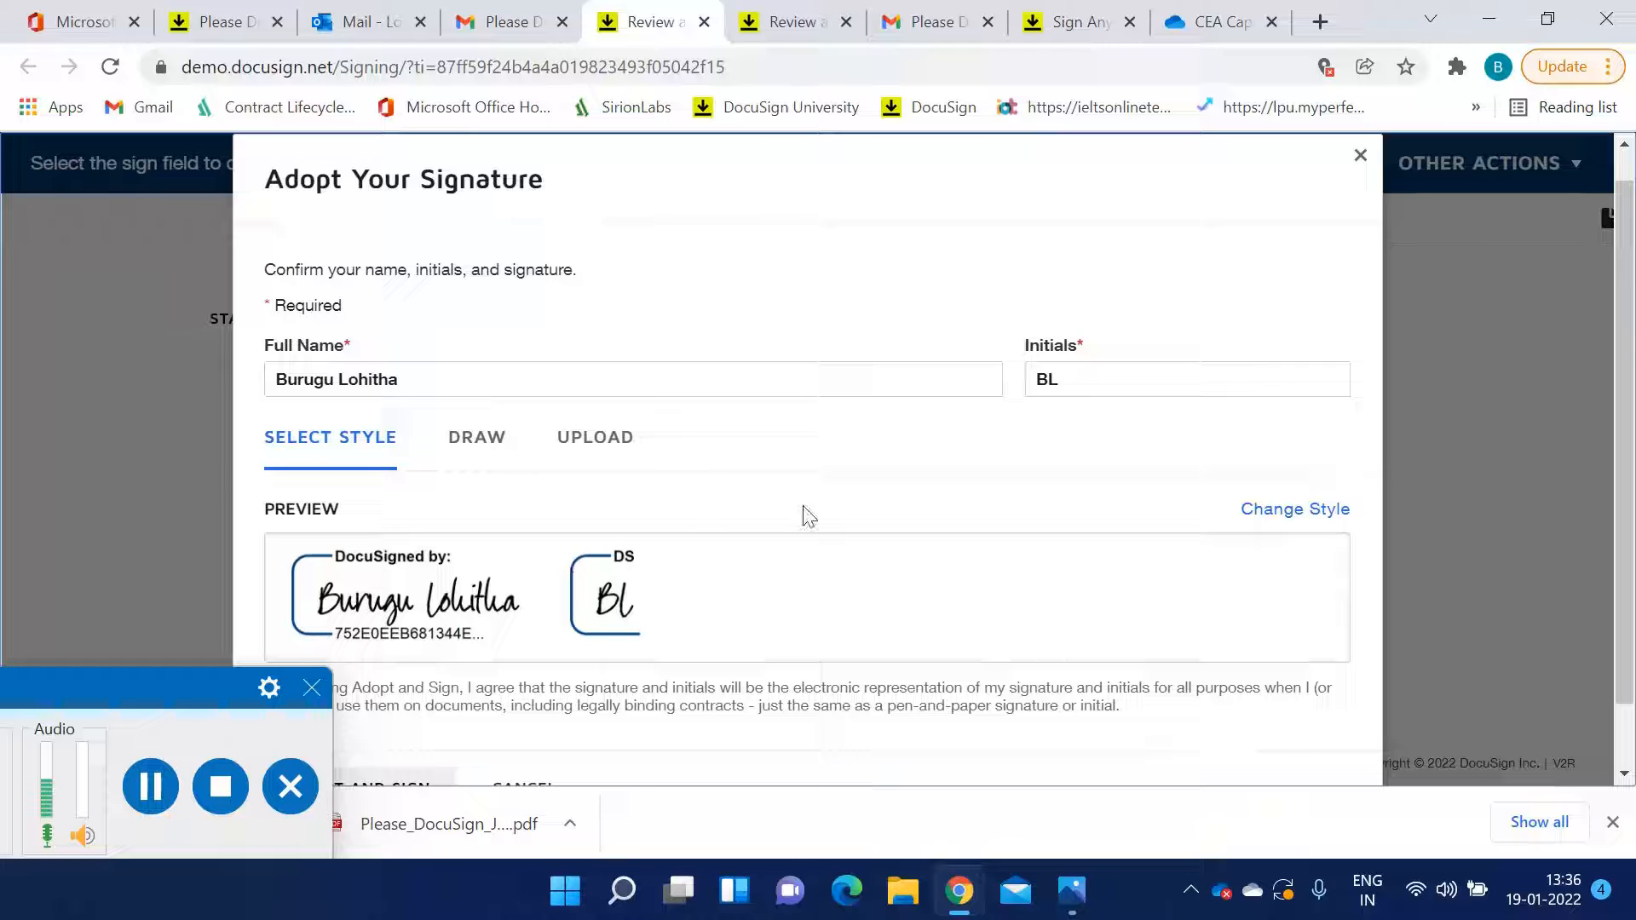
{"action": "left_click", "coordinate": [1107, 382]}
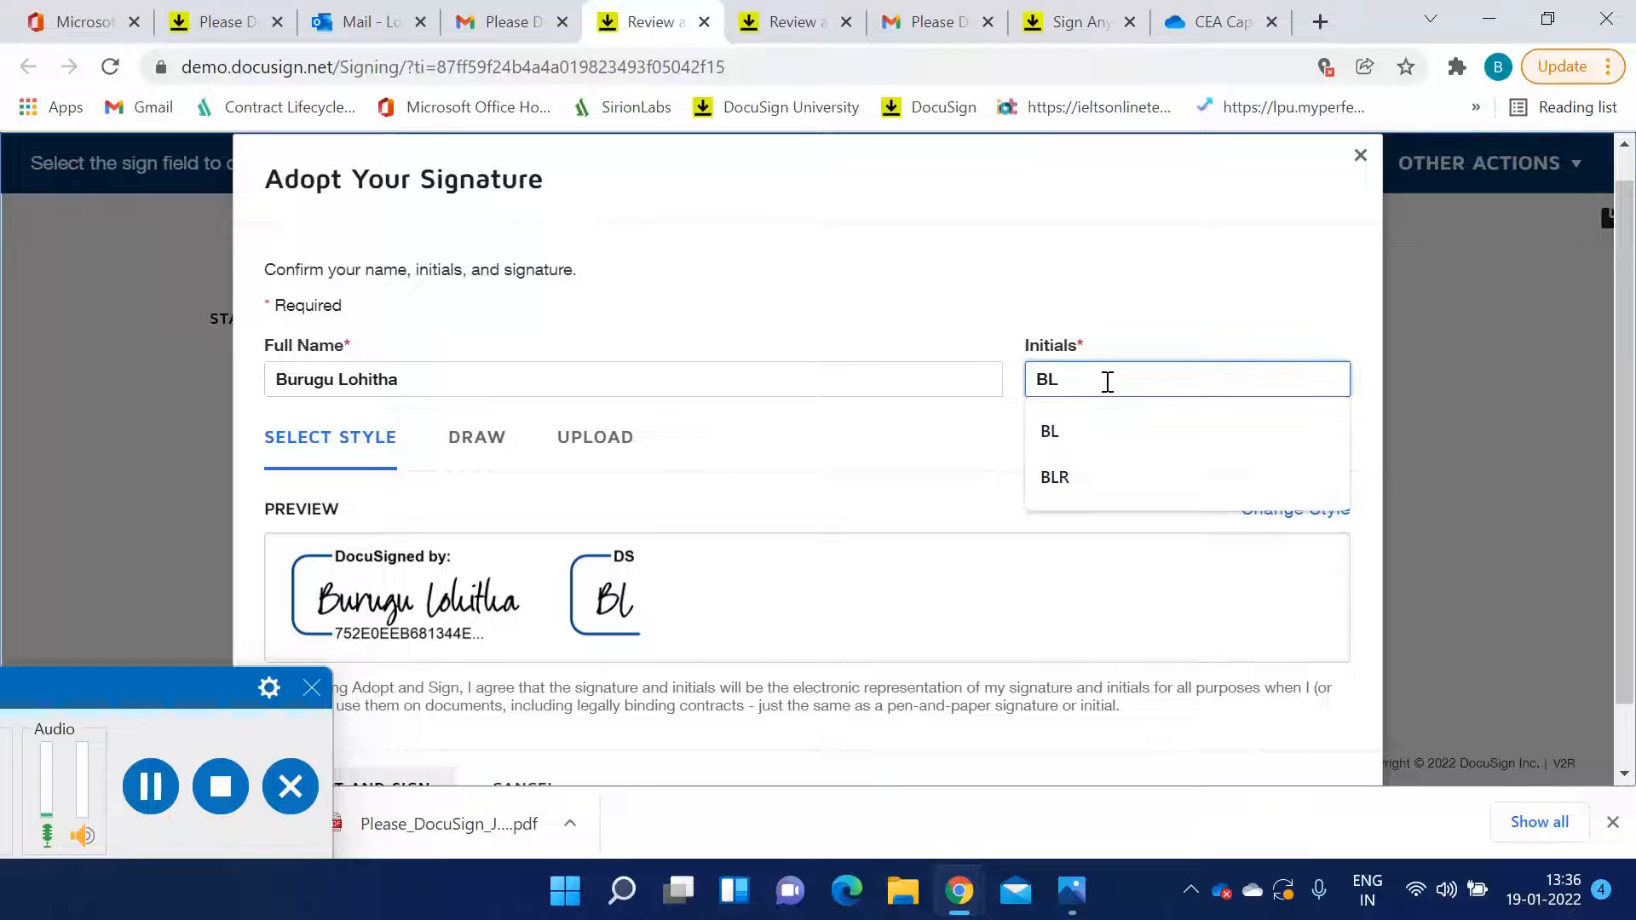
{"action": "left_click", "coordinate": [515, 494]}
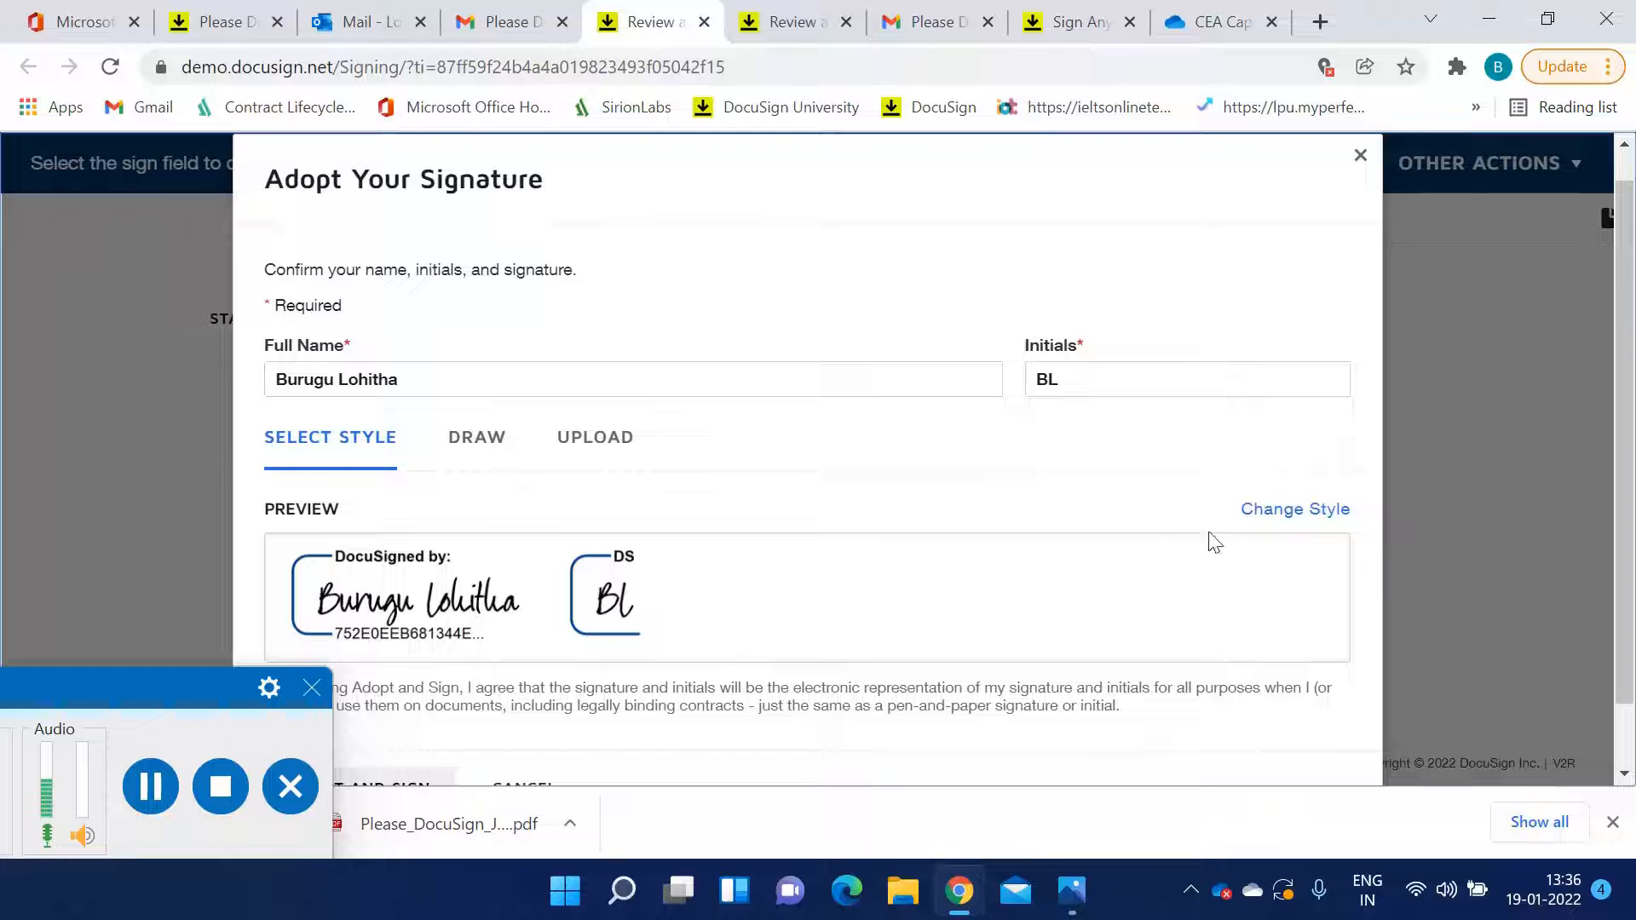
{"action": "left_click", "coordinate": [1282, 510]}
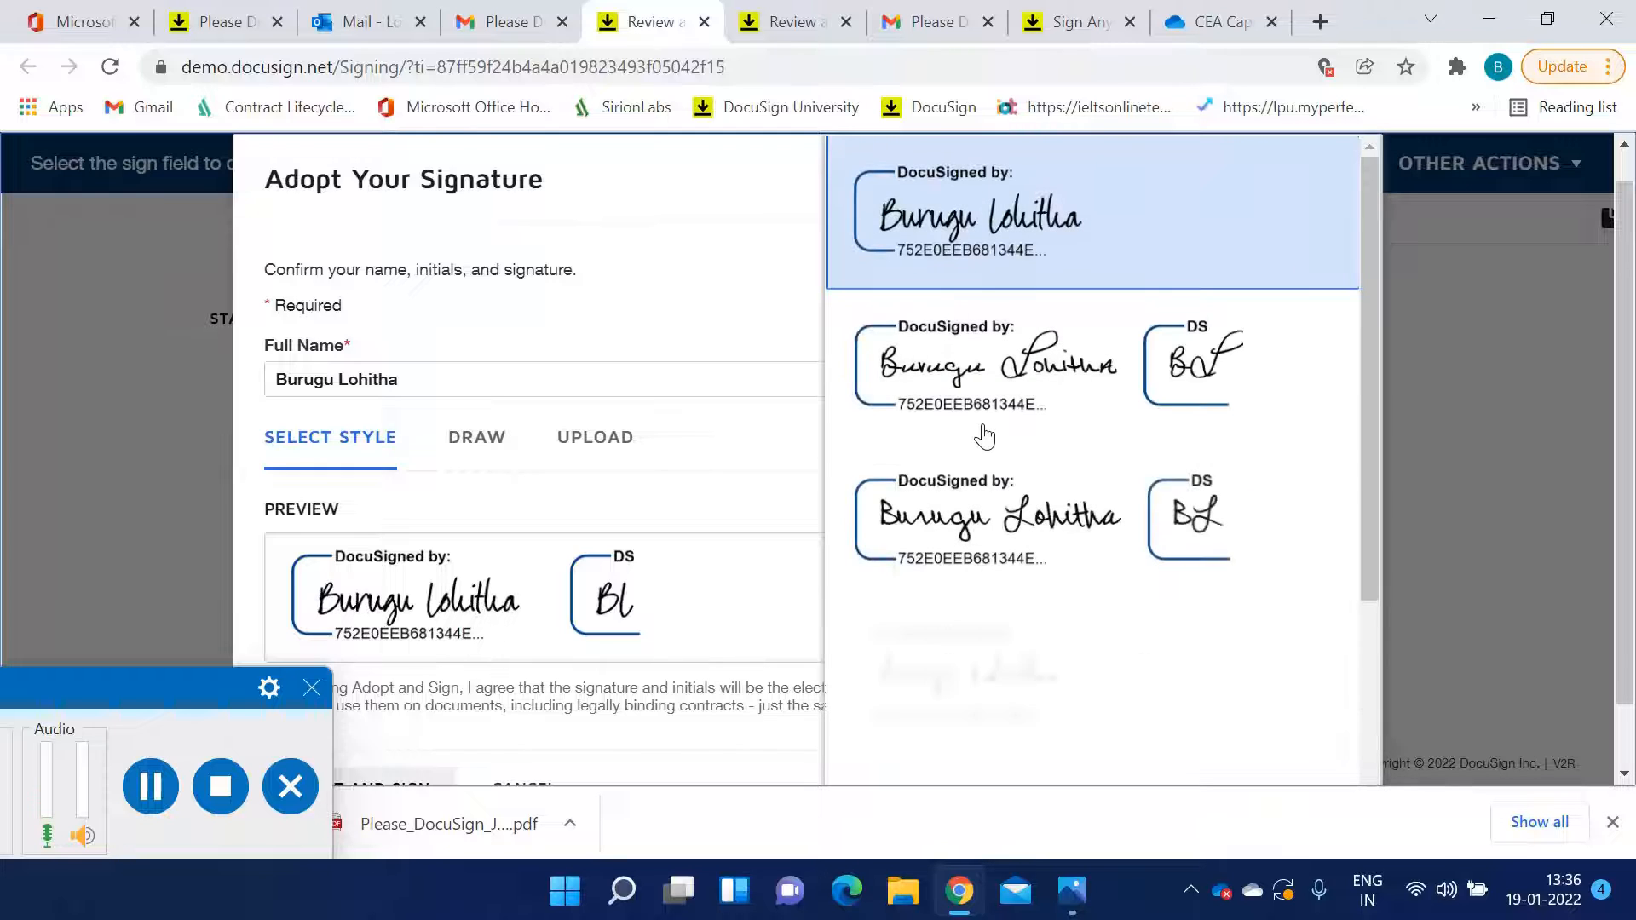
{"action": "left_click", "coordinate": [981, 384]}
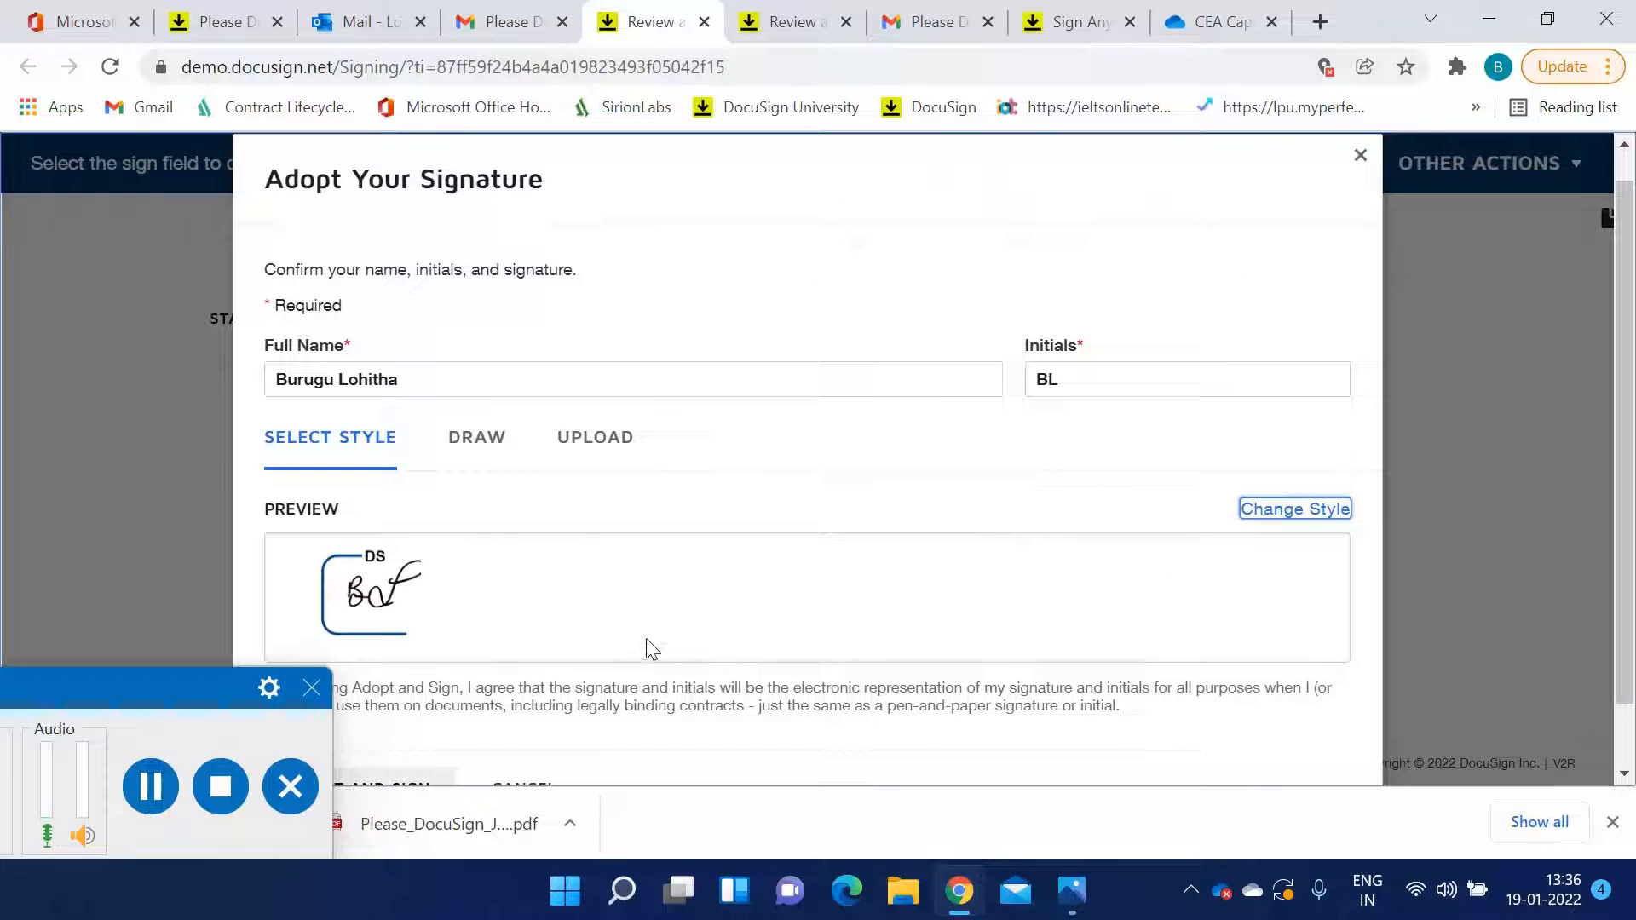
{"action": "left_click", "coordinate": [1127, 384]}
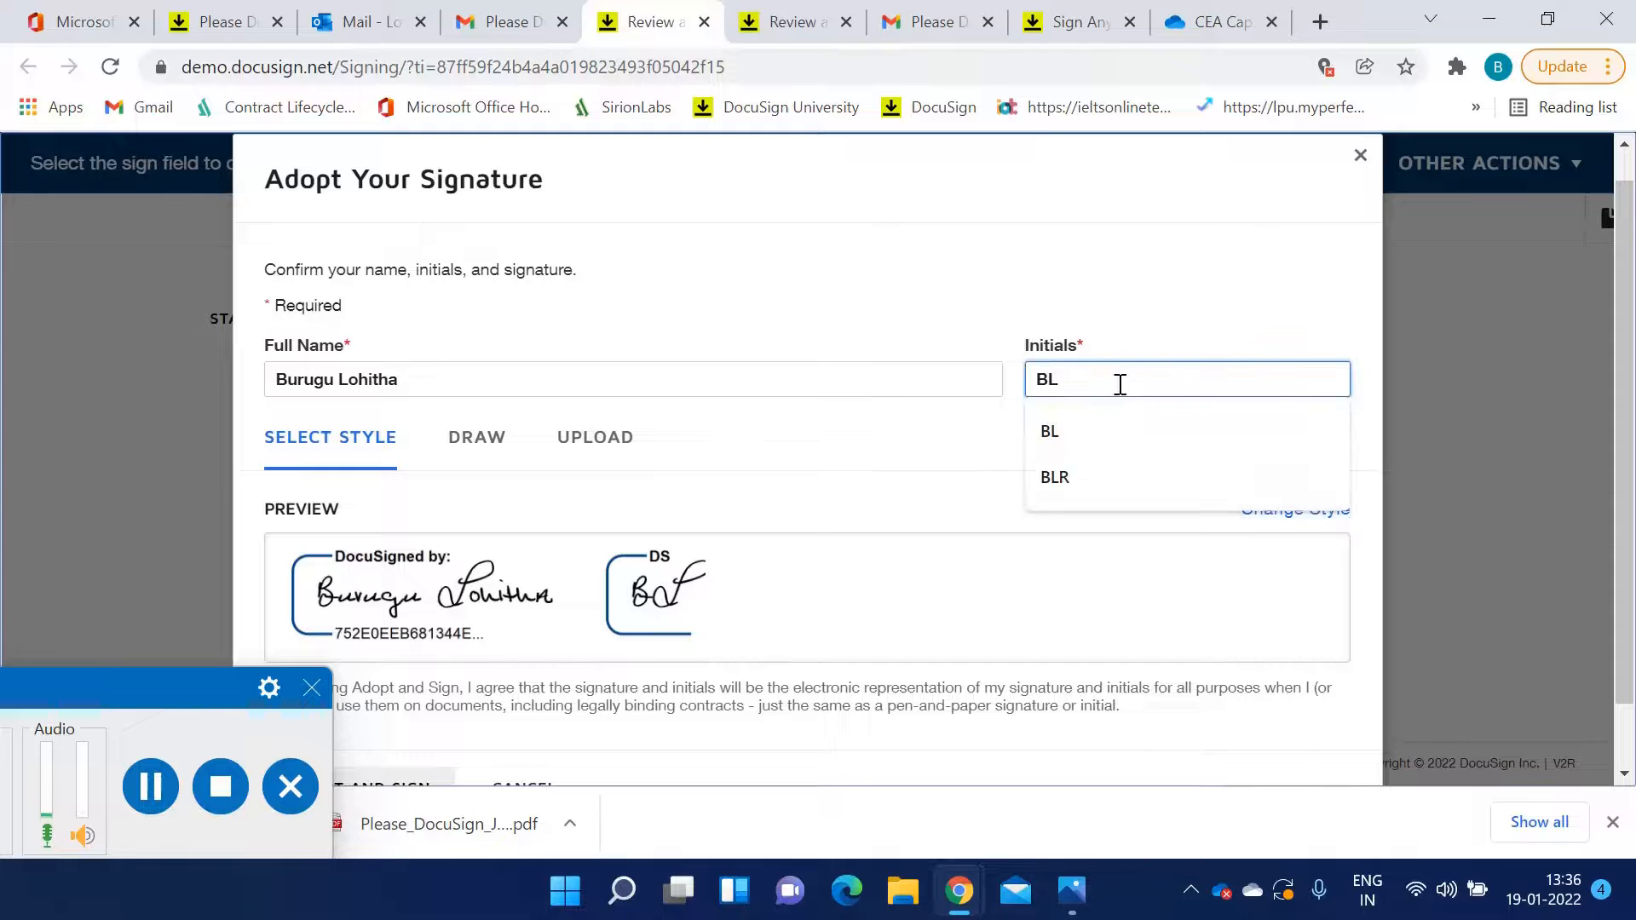
{"action": "left_click", "coordinate": [1102, 478]}
{"action": "scroll", "coordinate": [568, 656], "scroll_direction": "down", "scroll_amount": 1}
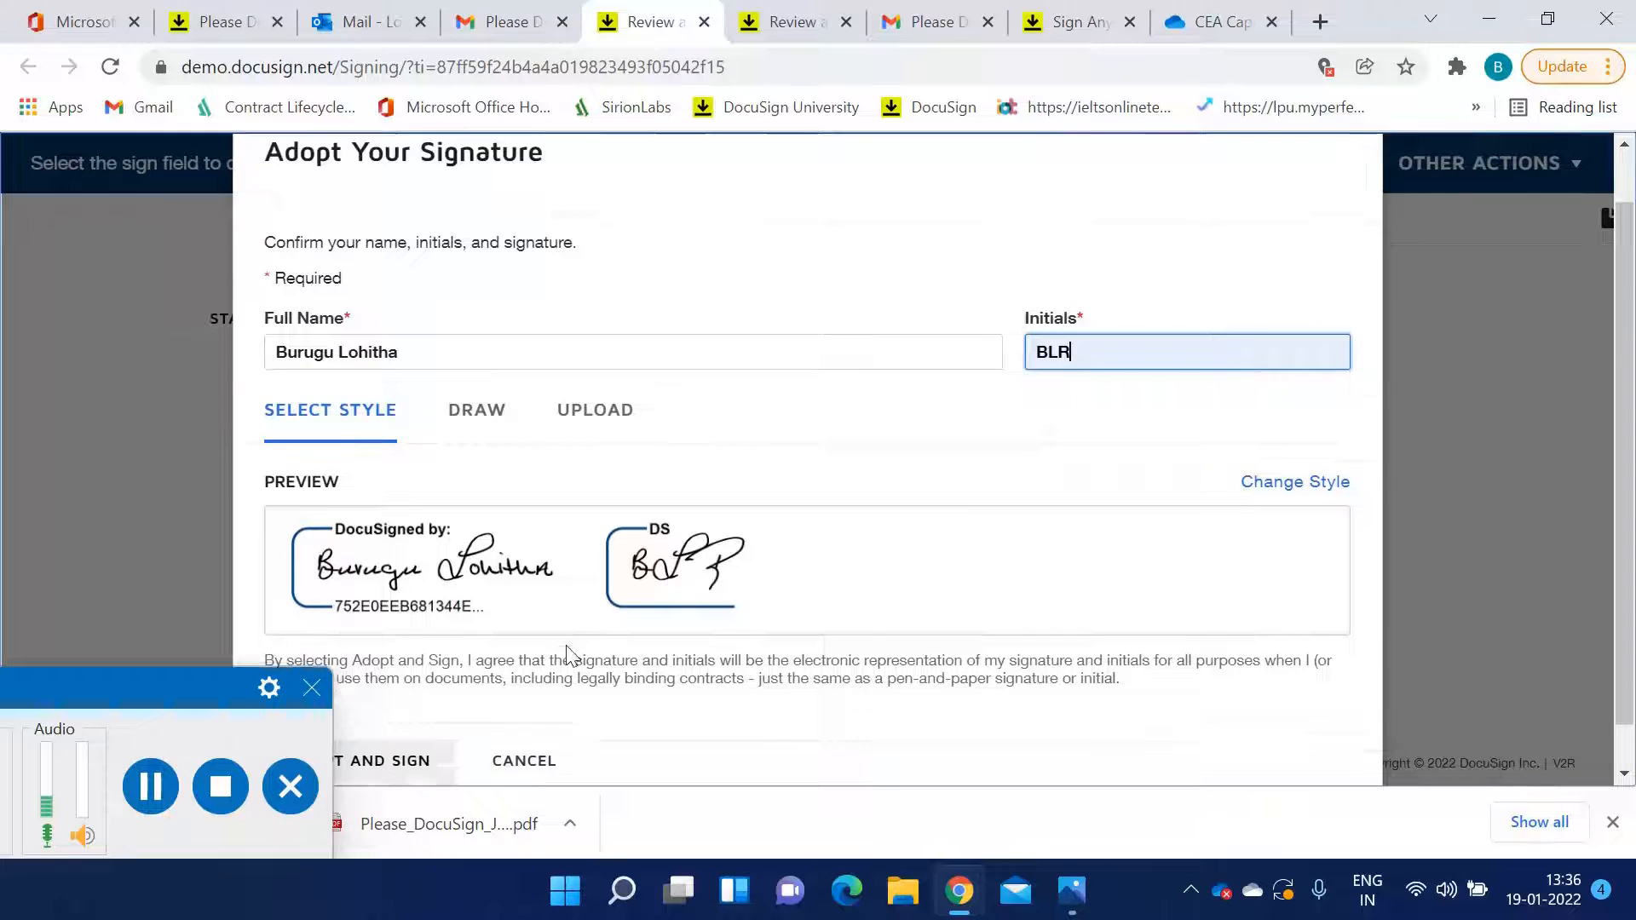
{"action": "left_click", "coordinate": [388, 714]}
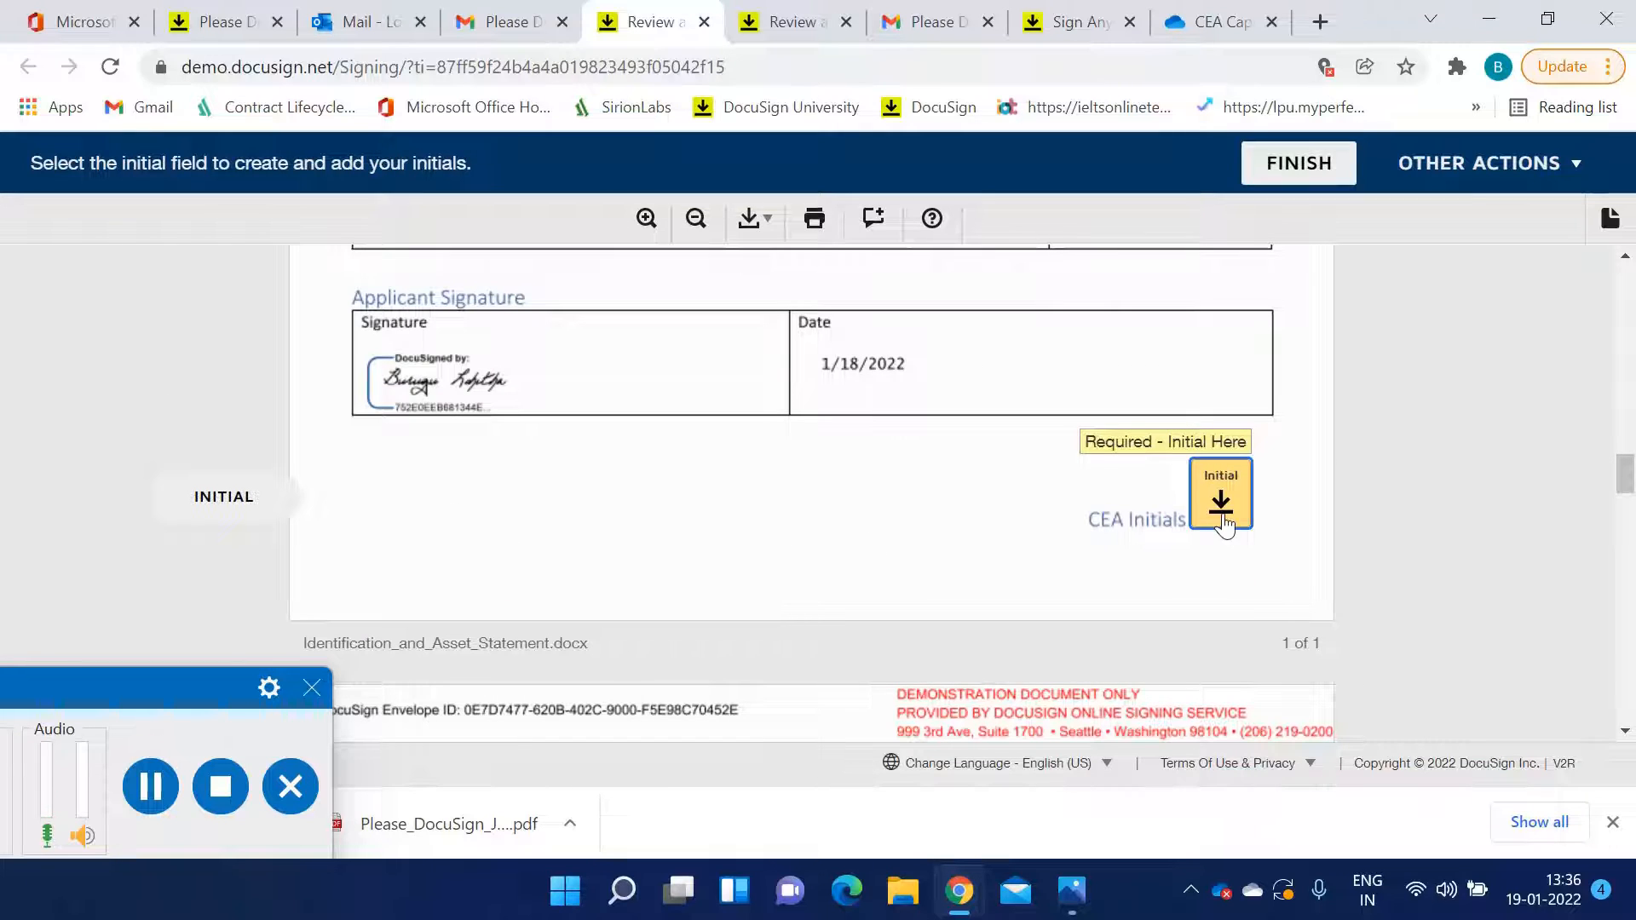
Add initials to the CEA Initials field on the Identification and Asset Statement
{"action": "scroll", "coordinate": [994, 496], "scroll_direction": "up", "scroll_amount": 2}
{"action": "scroll", "coordinate": [993, 493], "scroll_direction": "down", "scroll_amount": 2}
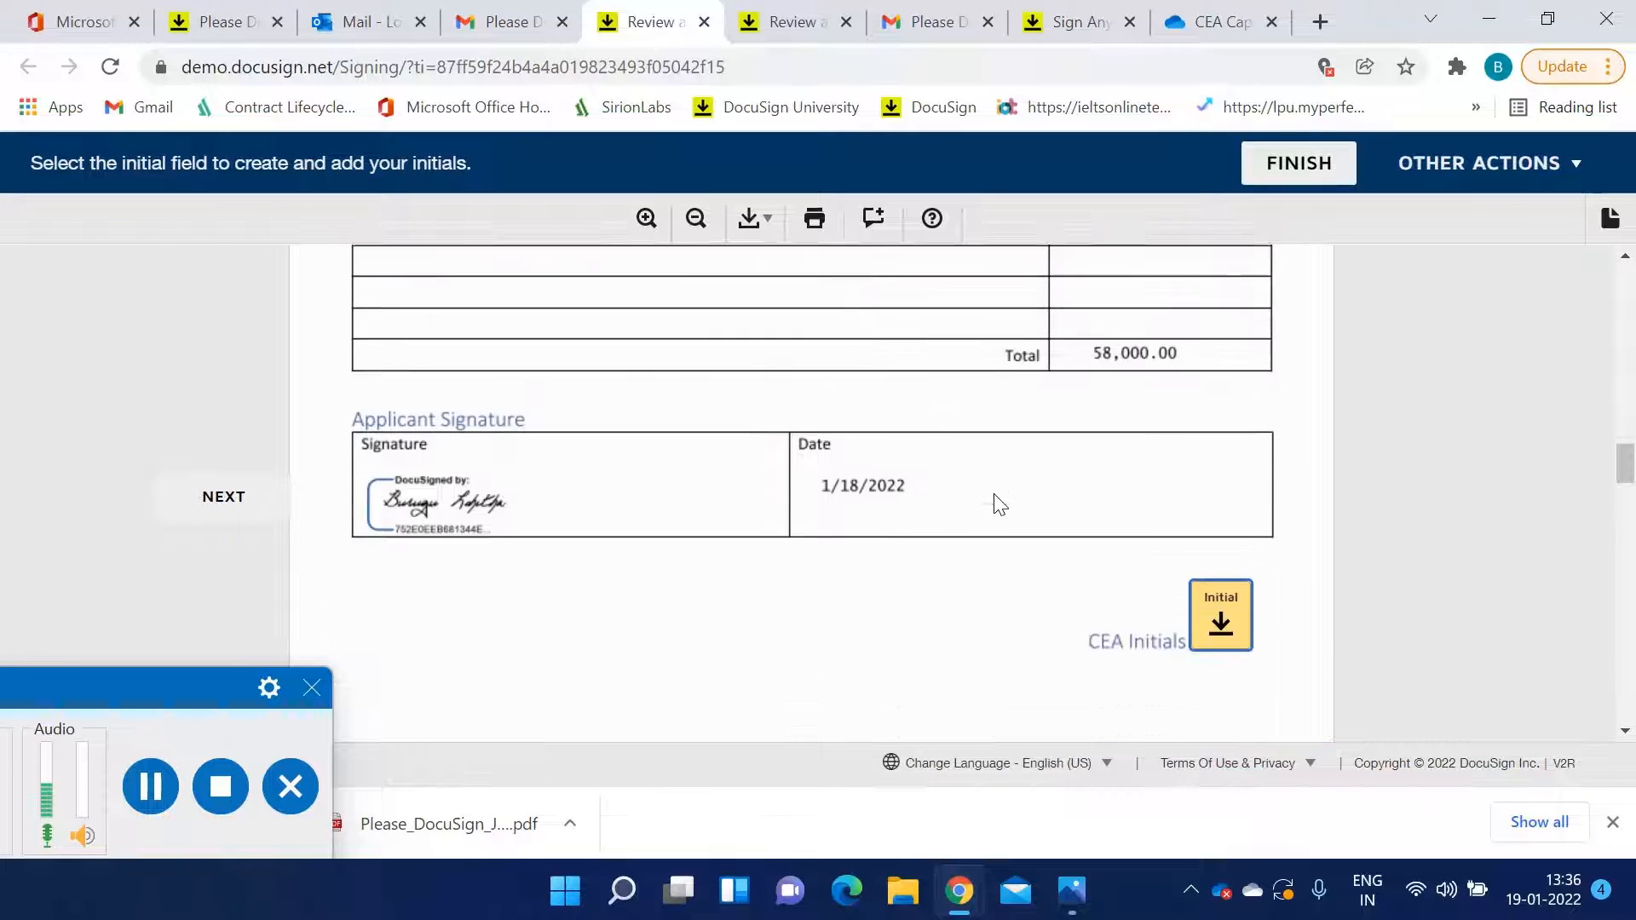
{"action": "scroll", "coordinate": [995, 497], "scroll_direction": "down", "scroll_amount": 2}
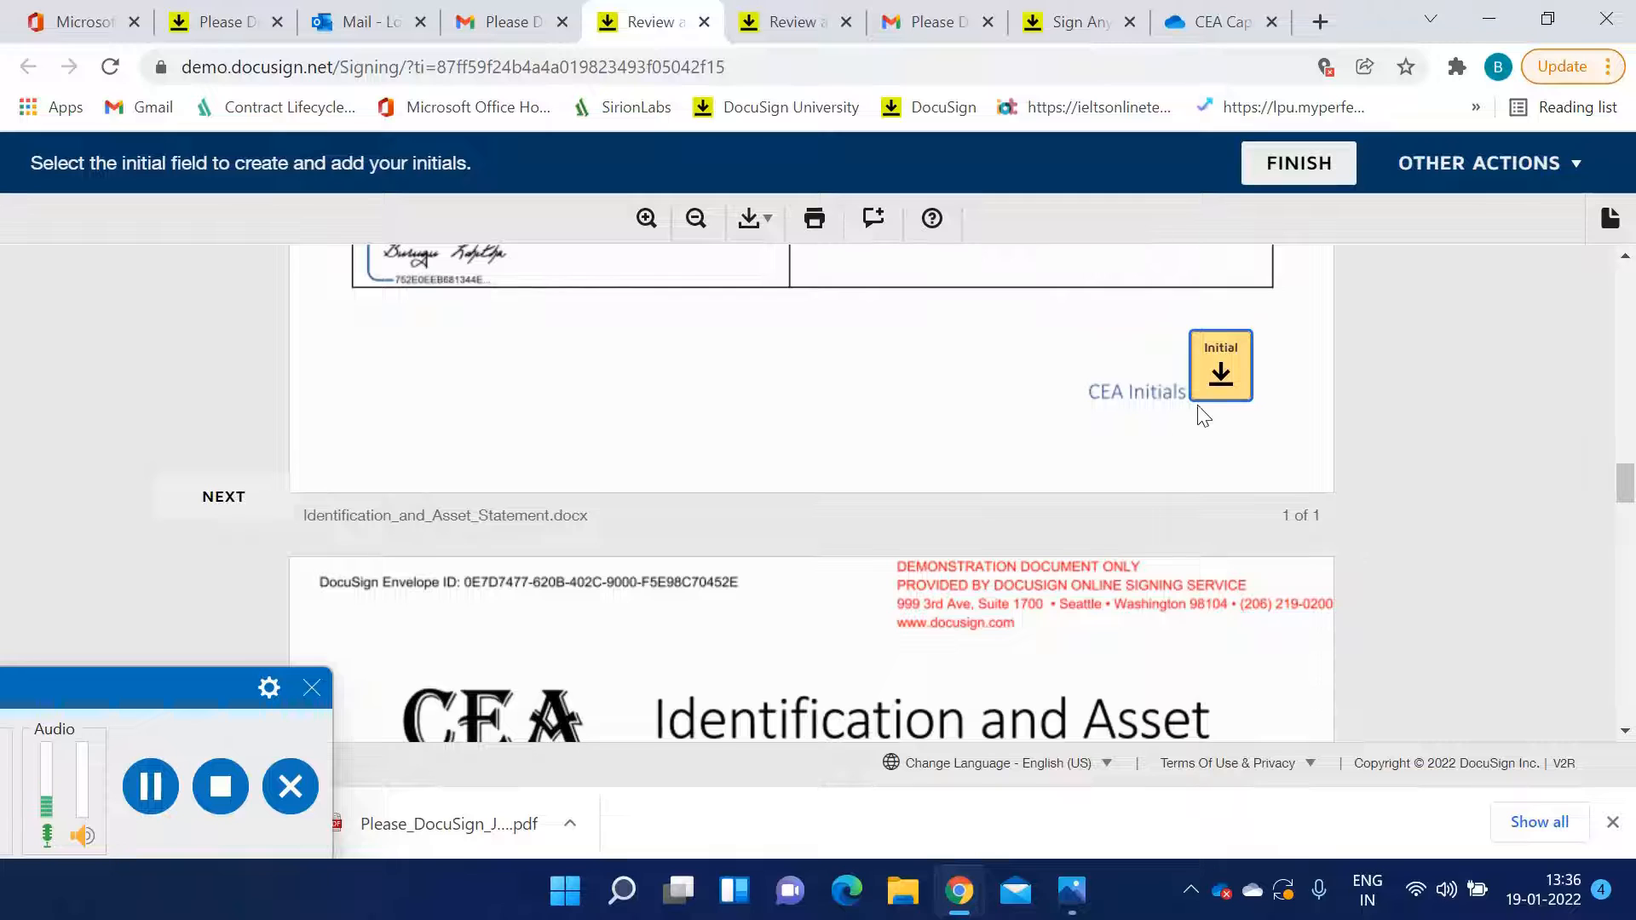
{"action": "scroll", "coordinate": [1221, 401], "scroll_direction": "up", "scroll_amount": 2}
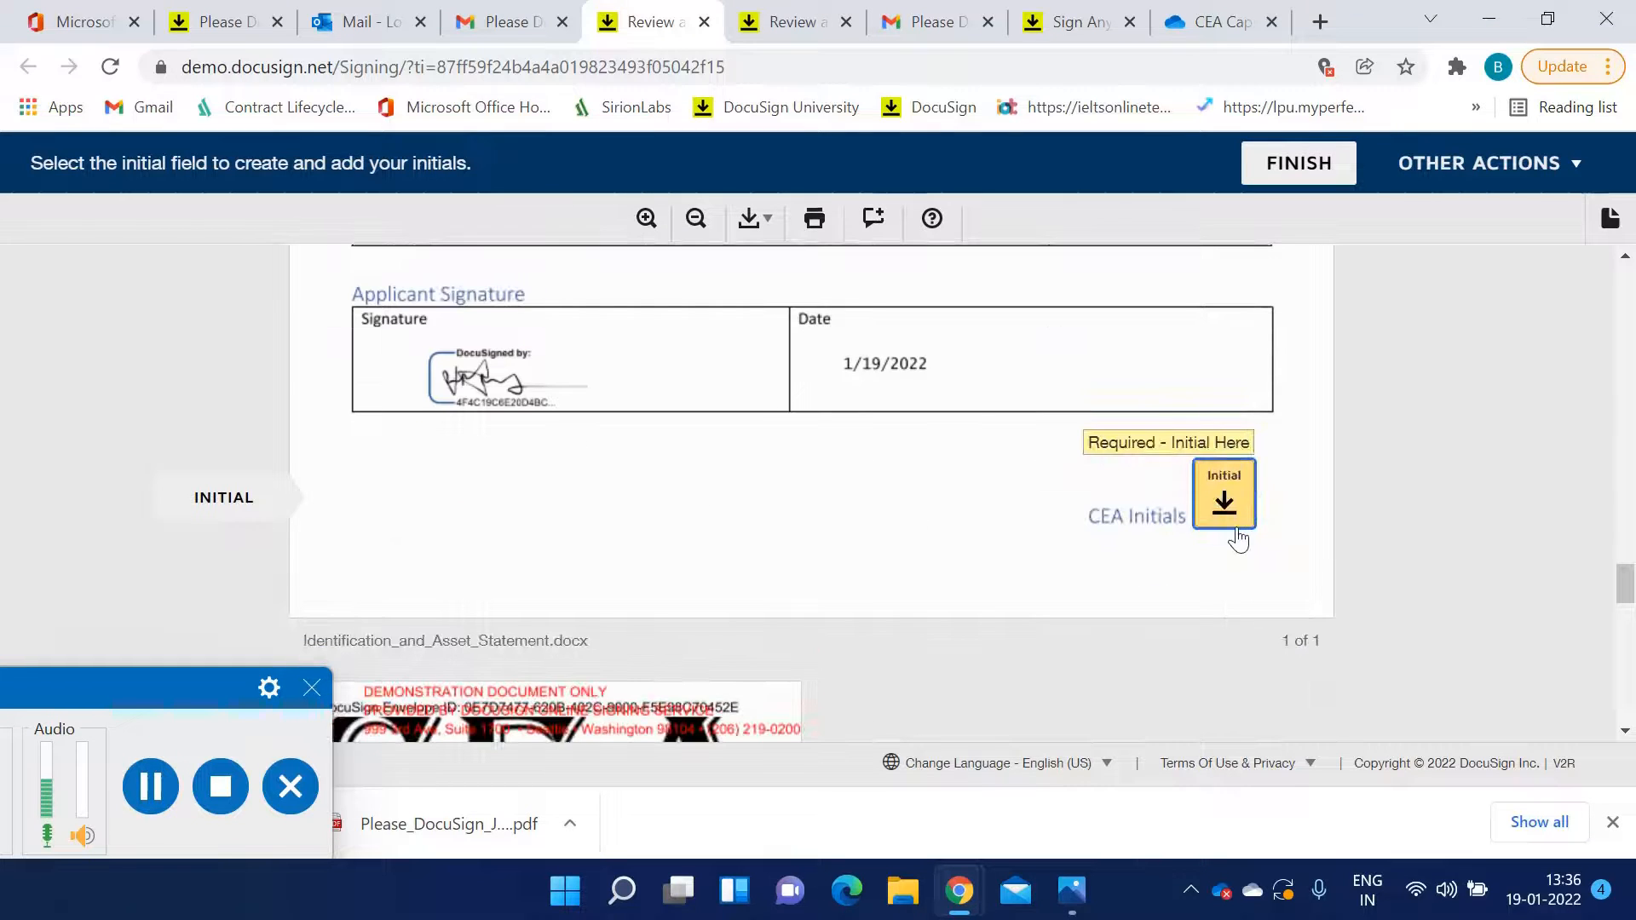
{"action": "left_click", "coordinate": [1203, 515]}
Scroll through the remaining CEA logo pages and back up to review the filled asset statement
{"action": "scroll", "coordinate": [1030, 503], "scroll_direction": "down", "scroll_amount": 4}
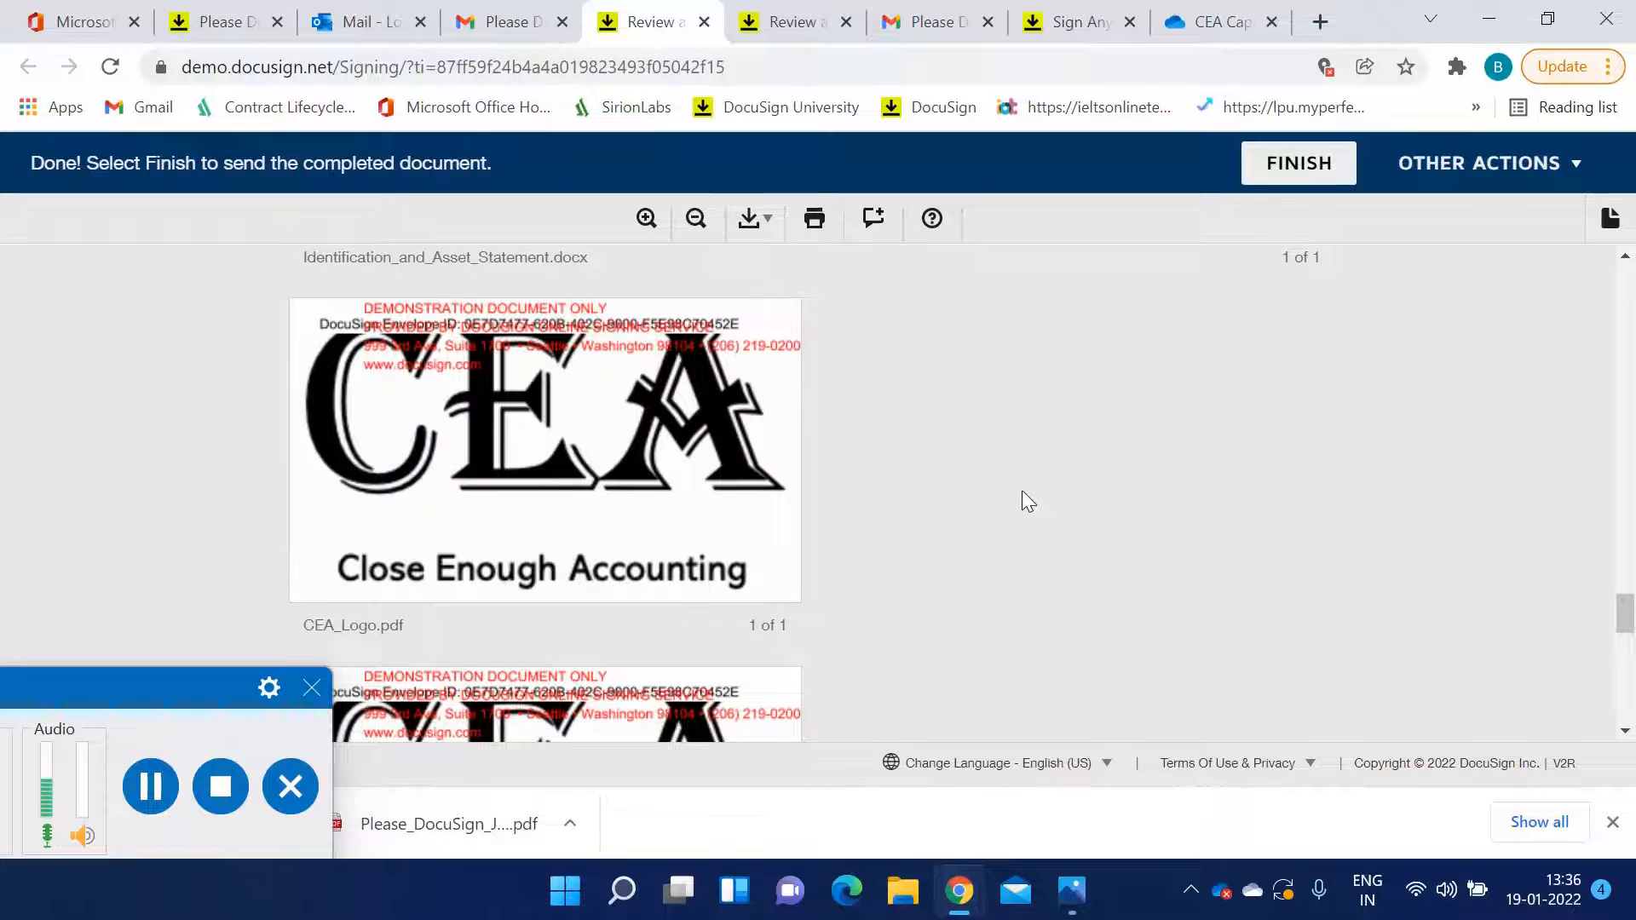
{"action": "scroll", "coordinate": [1014, 482], "scroll_direction": "down", "scroll_amount": 2}
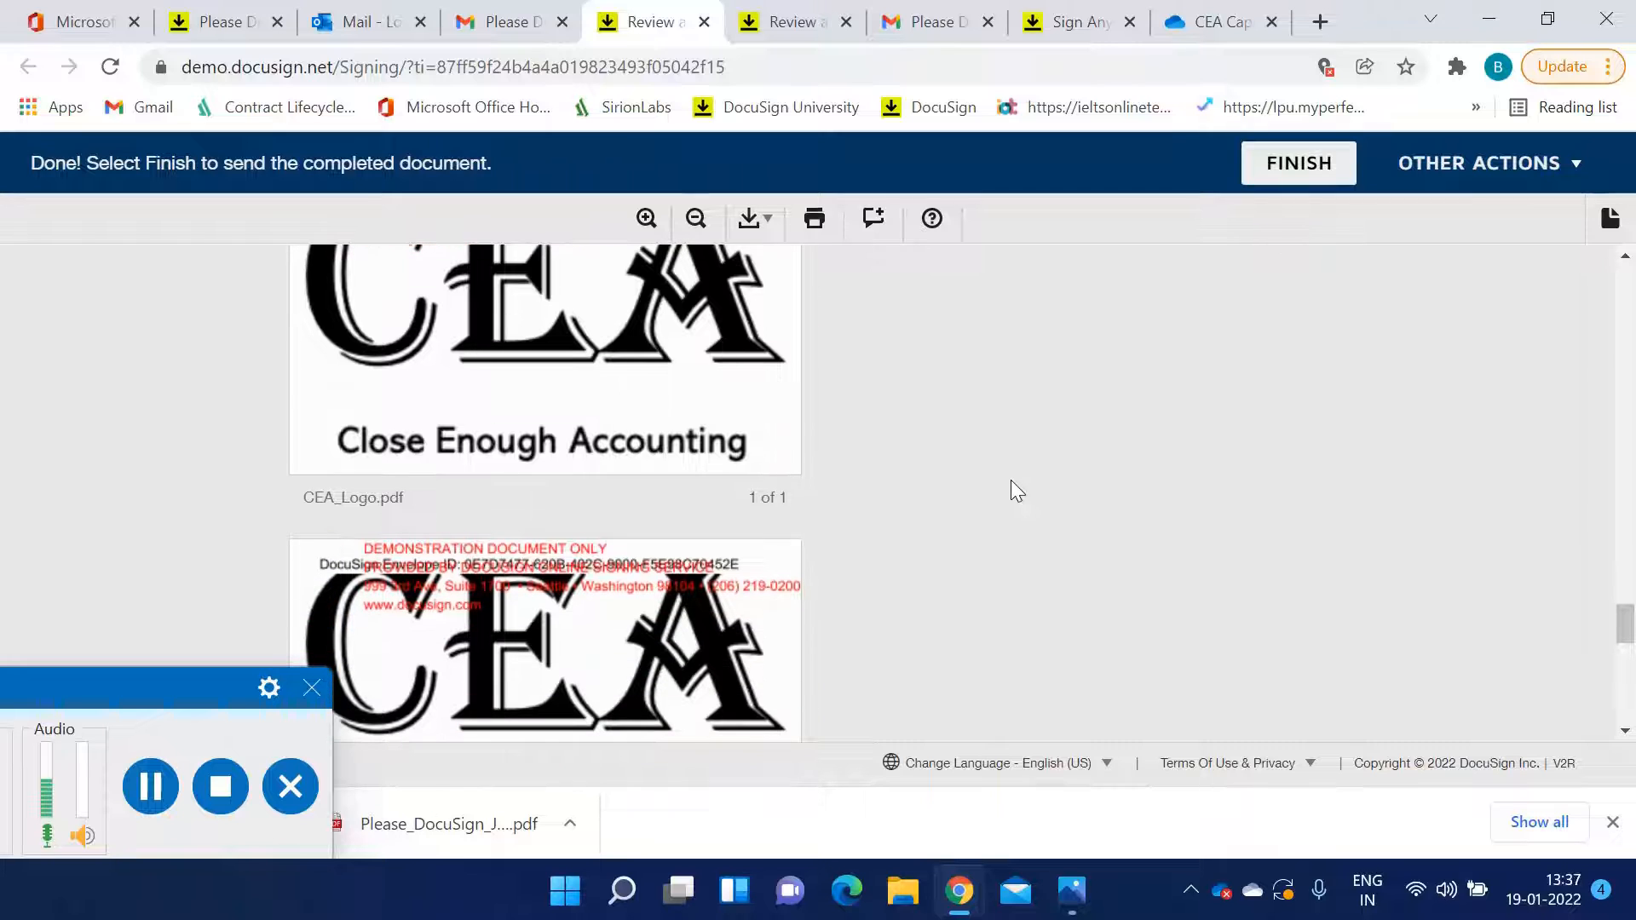
{"action": "scroll", "coordinate": [1011, 479], "scroll_direction": "down", "scroll_amount": 2}
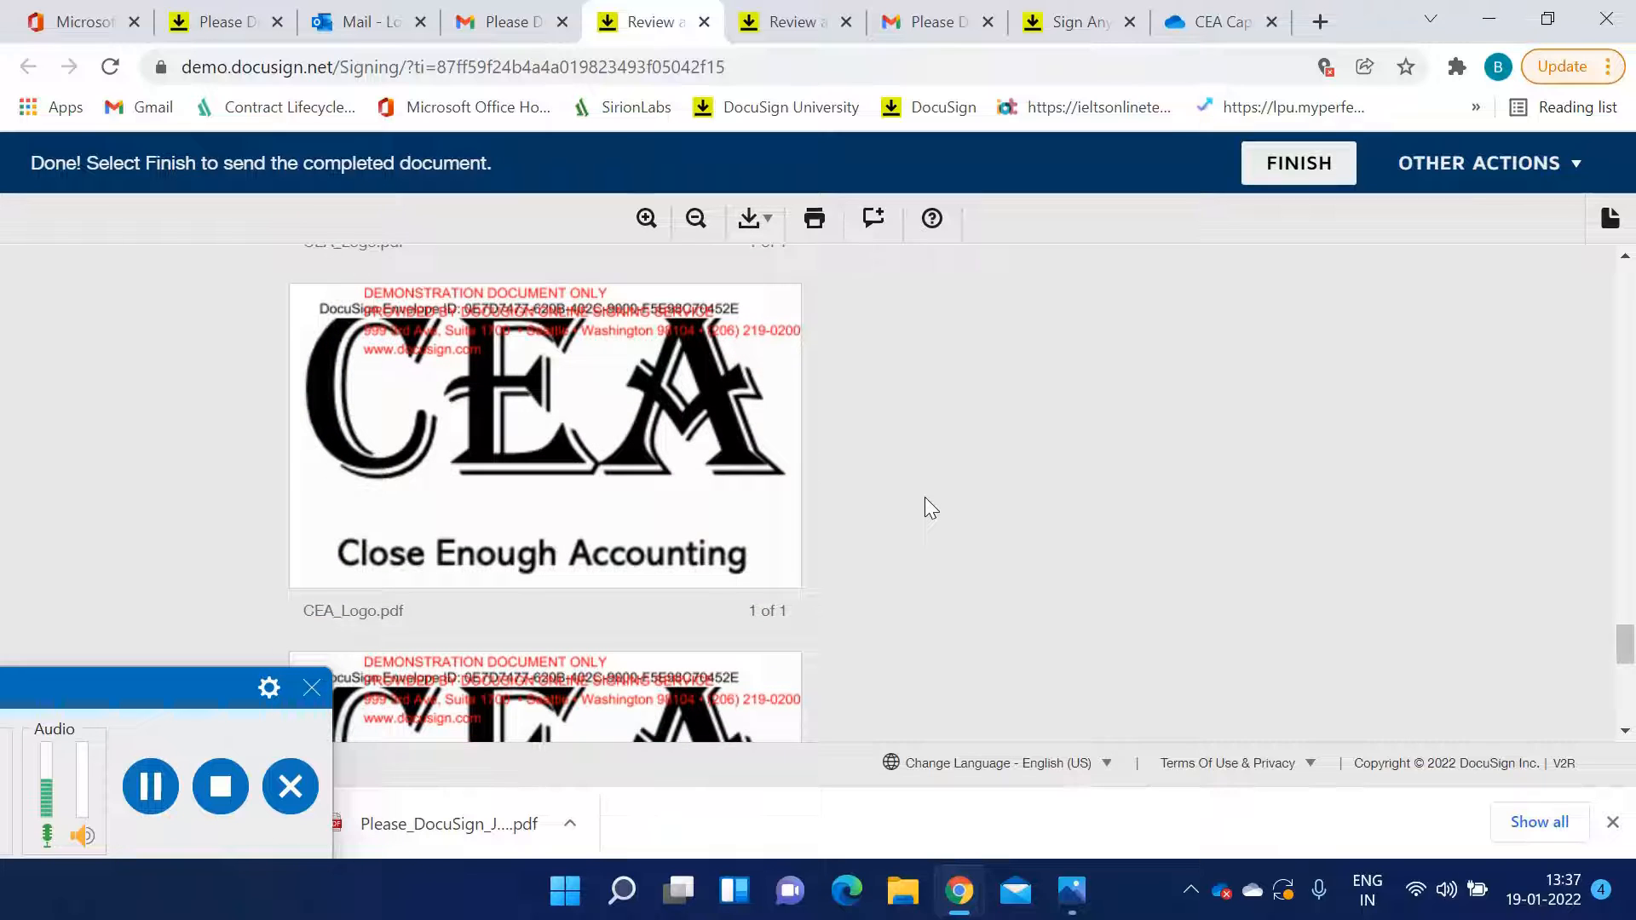
{"action": "scroll", "coordinate": [925, 497], "scroll_direction": "down", "scroll_amount": 2}
{"action": "scroll", "coordinate": [926, 501], "scroll_direction": "down", "scroll_amount": 5}
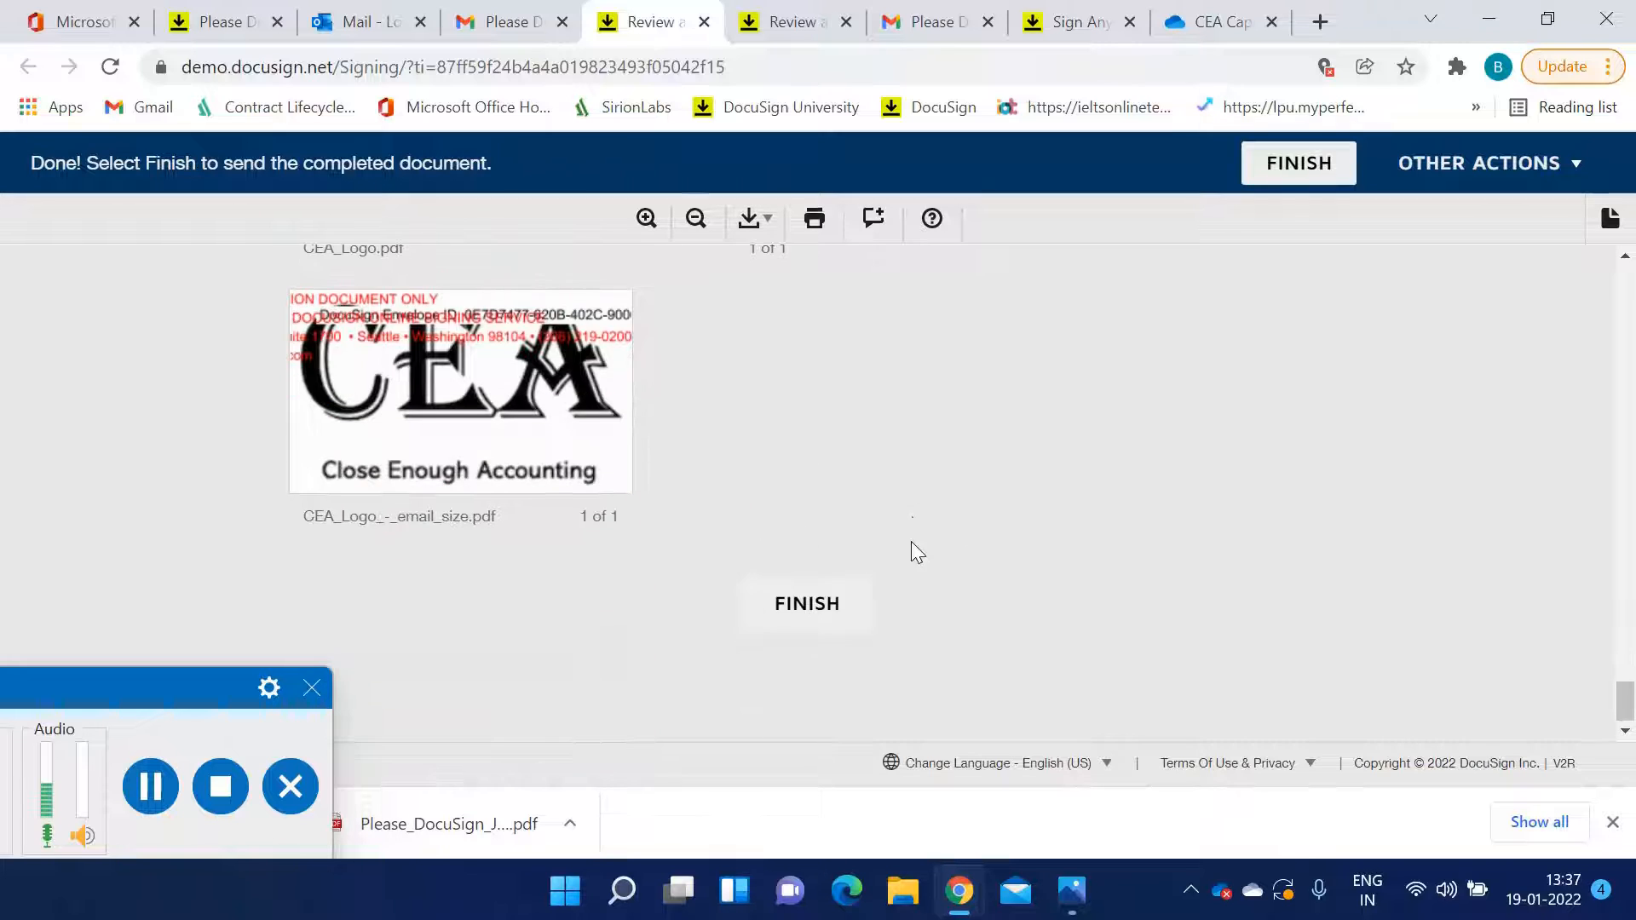
{"action": "scroll", "coordinate": [918, 562], "scroll_direction": "up", "scroll_amount": 3}
{"action": "scroll", "coordinate": [927, 580], "scroll_direction": "down", "scroll_amount": 2}
{"action": "scroll", "coordinate": [927, 579], "scroll_direction": "up", "scroll_amount": 10}
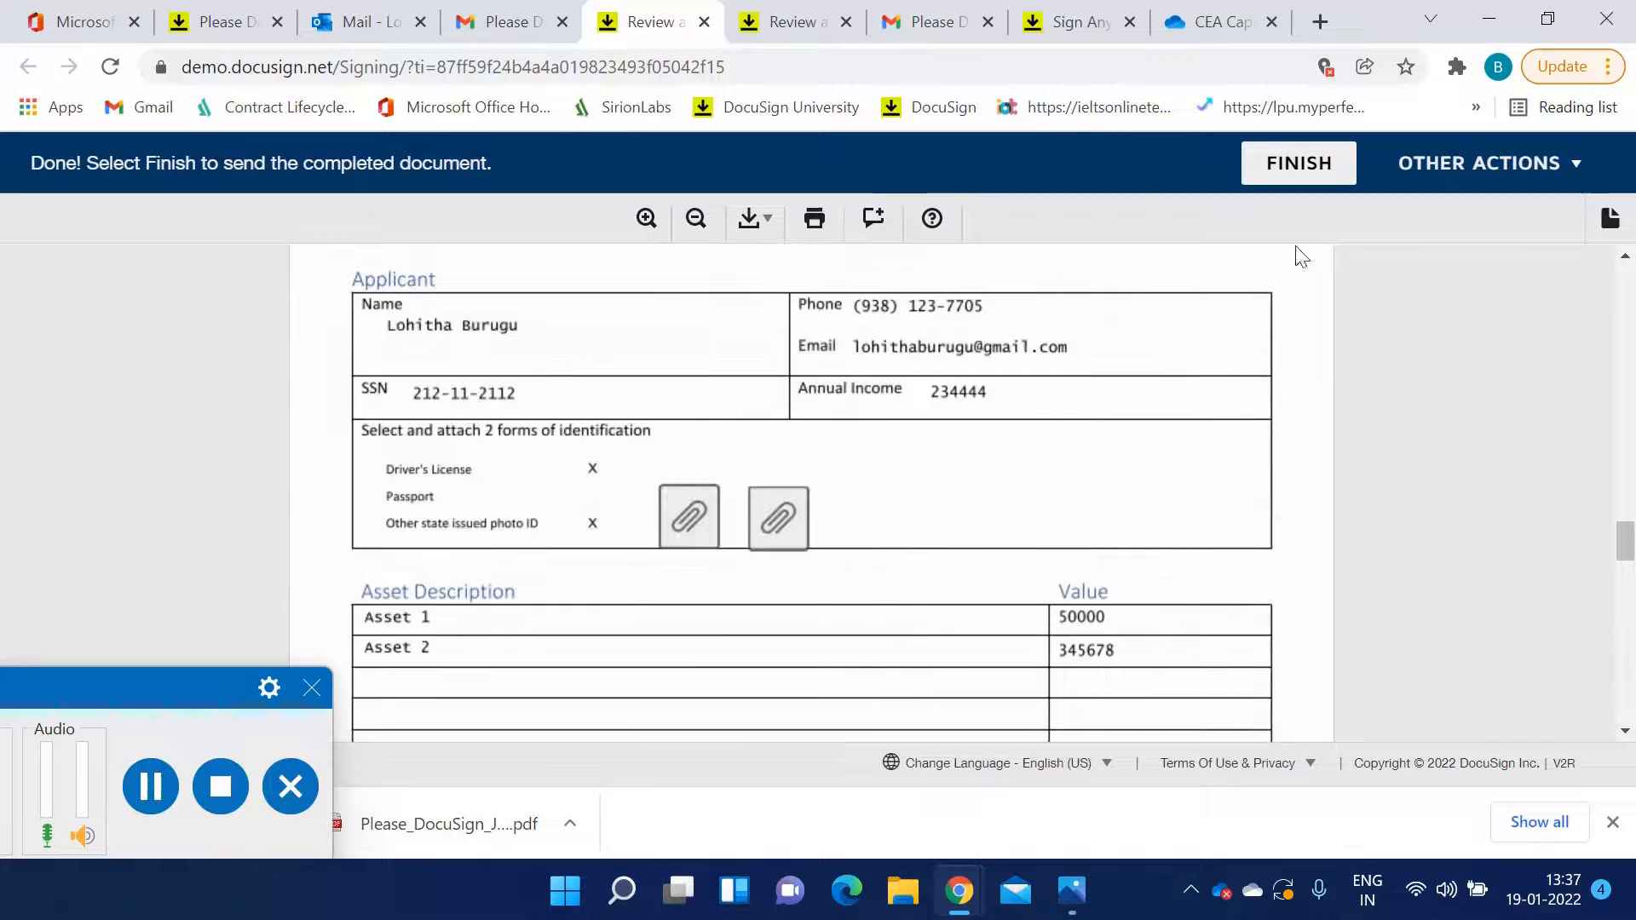
Finish signing without creating an account, then reload the envelope details tab to check the recipients' status
{"action": "left_click", "coordinate": [1301, 166]}
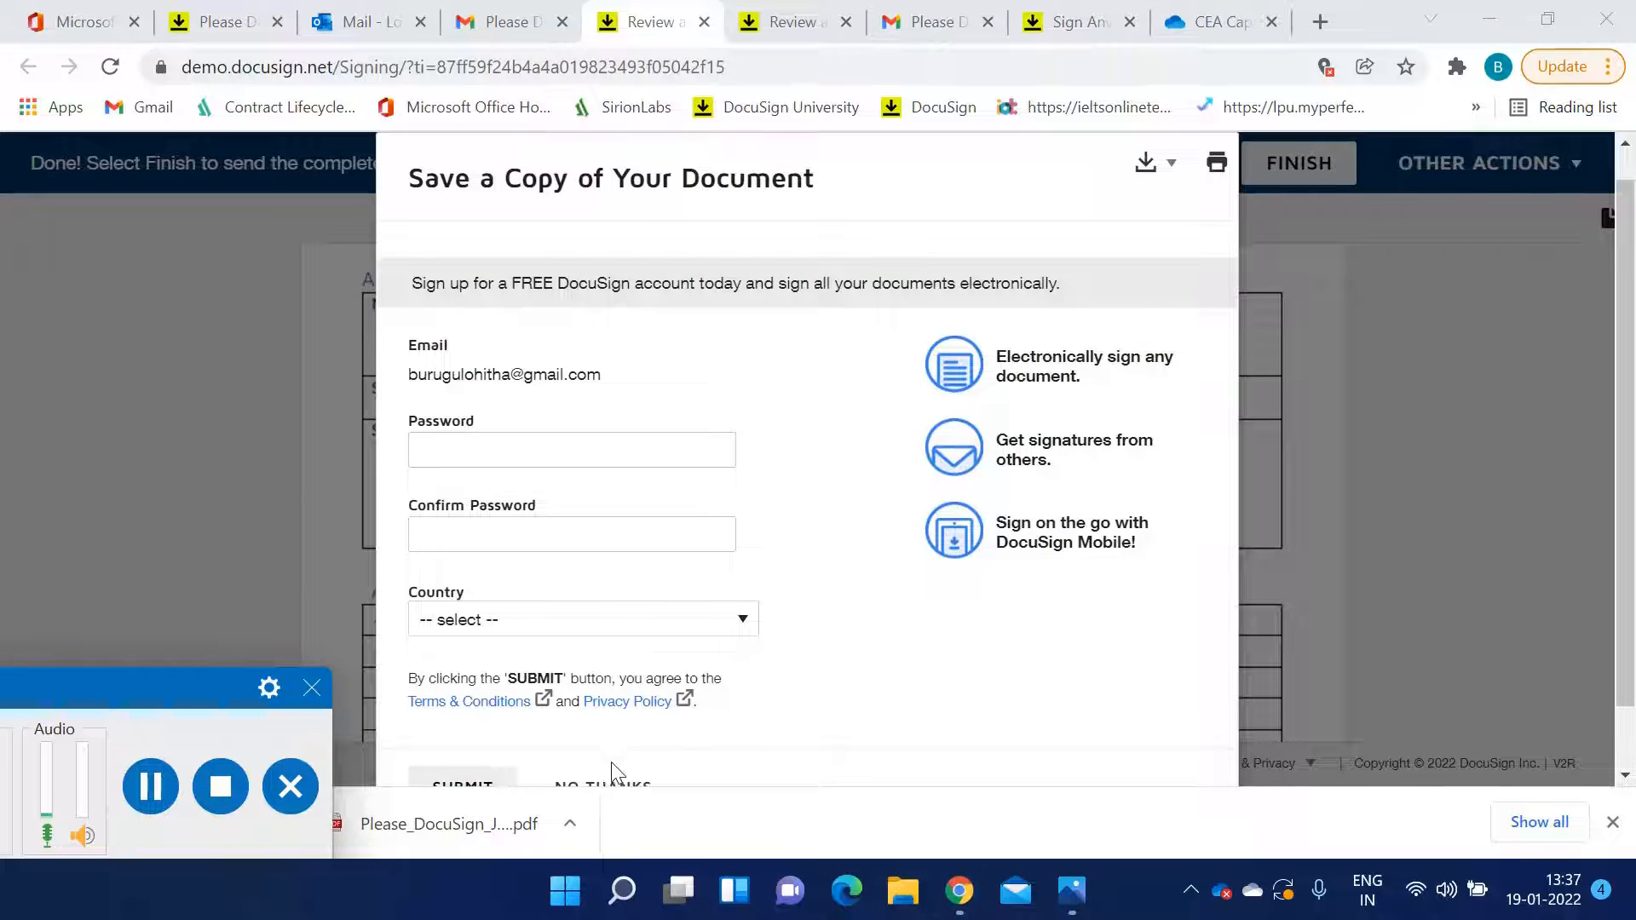
{"action": "left_click", "coordinate": [611, 786]}
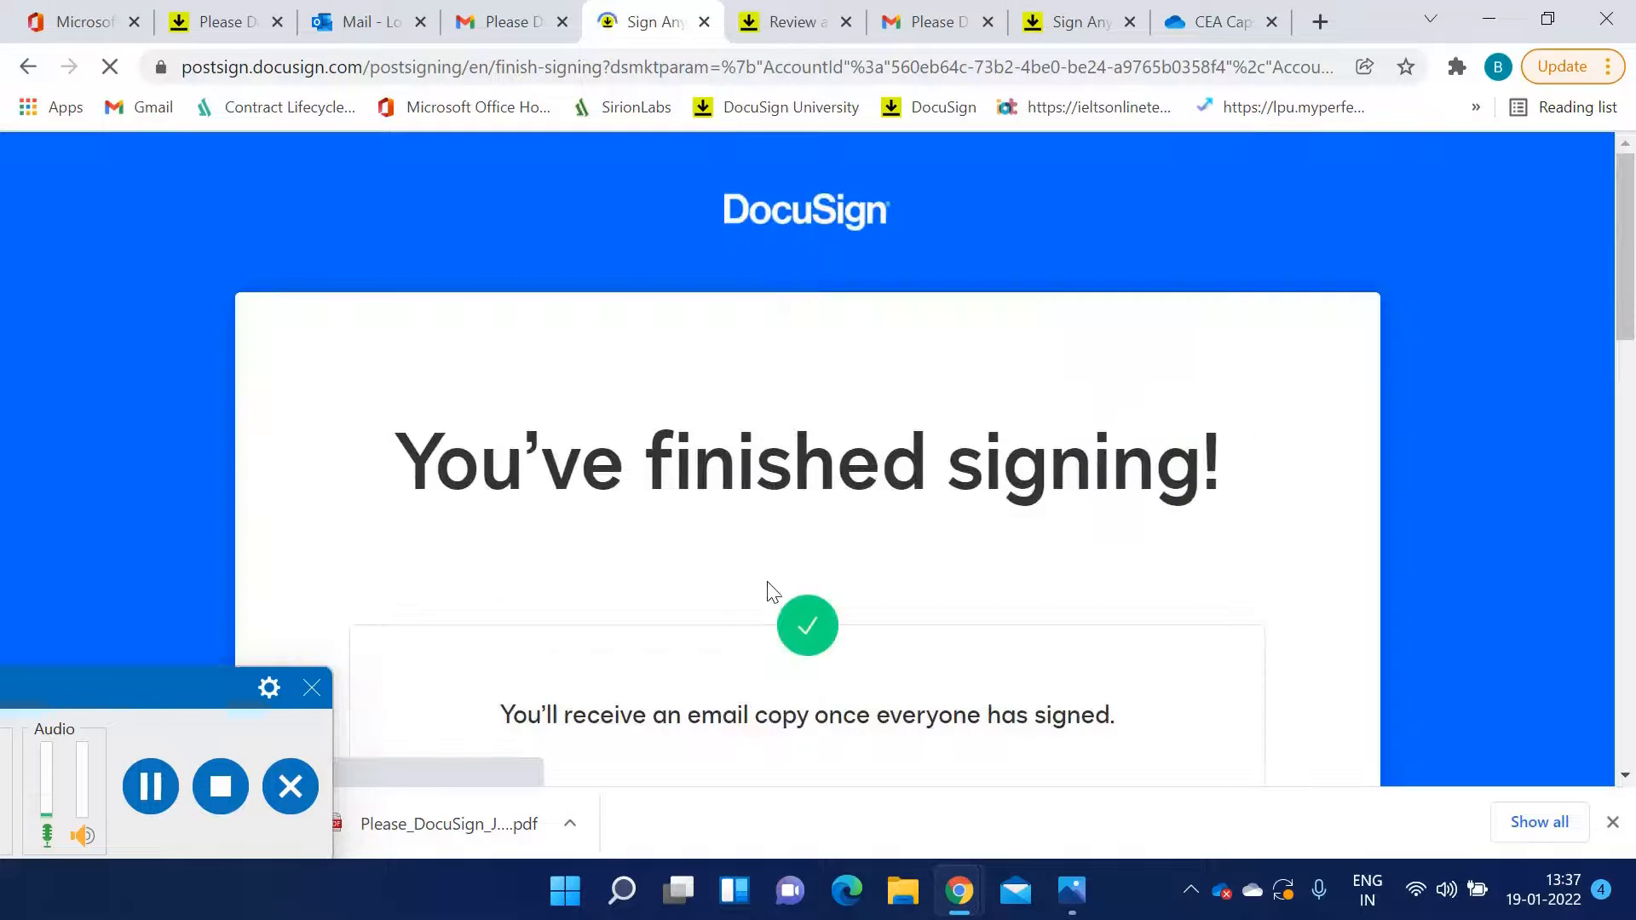
{"action": "left_click", "coordinate": [218, 22]}
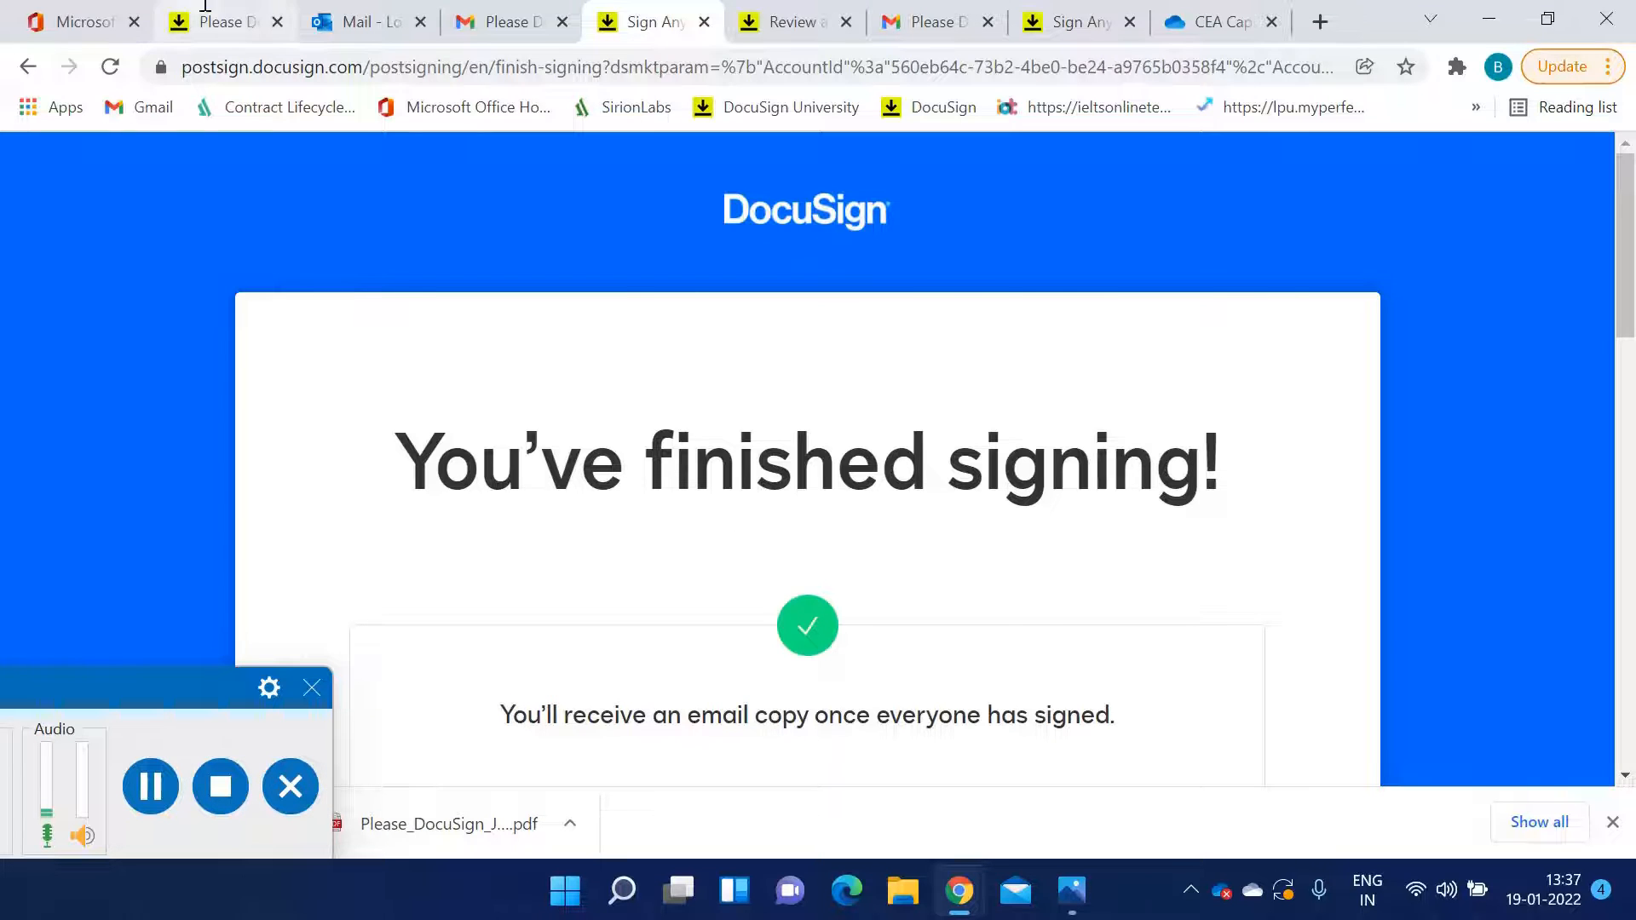
{"action": "left_click", "coordinate": [110, 66]}
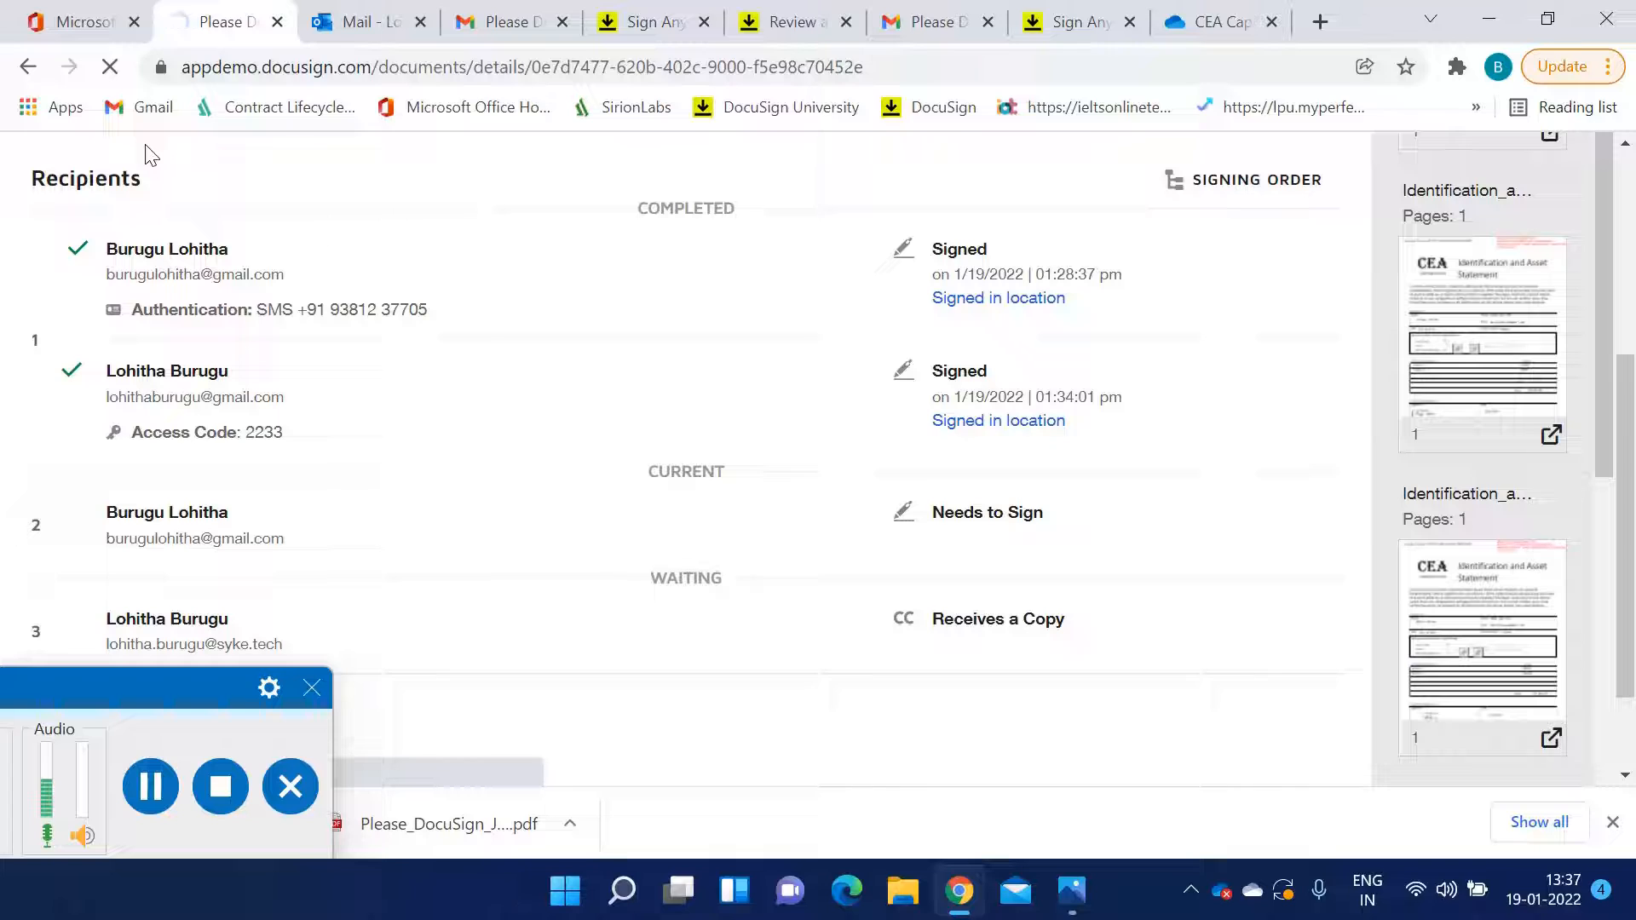
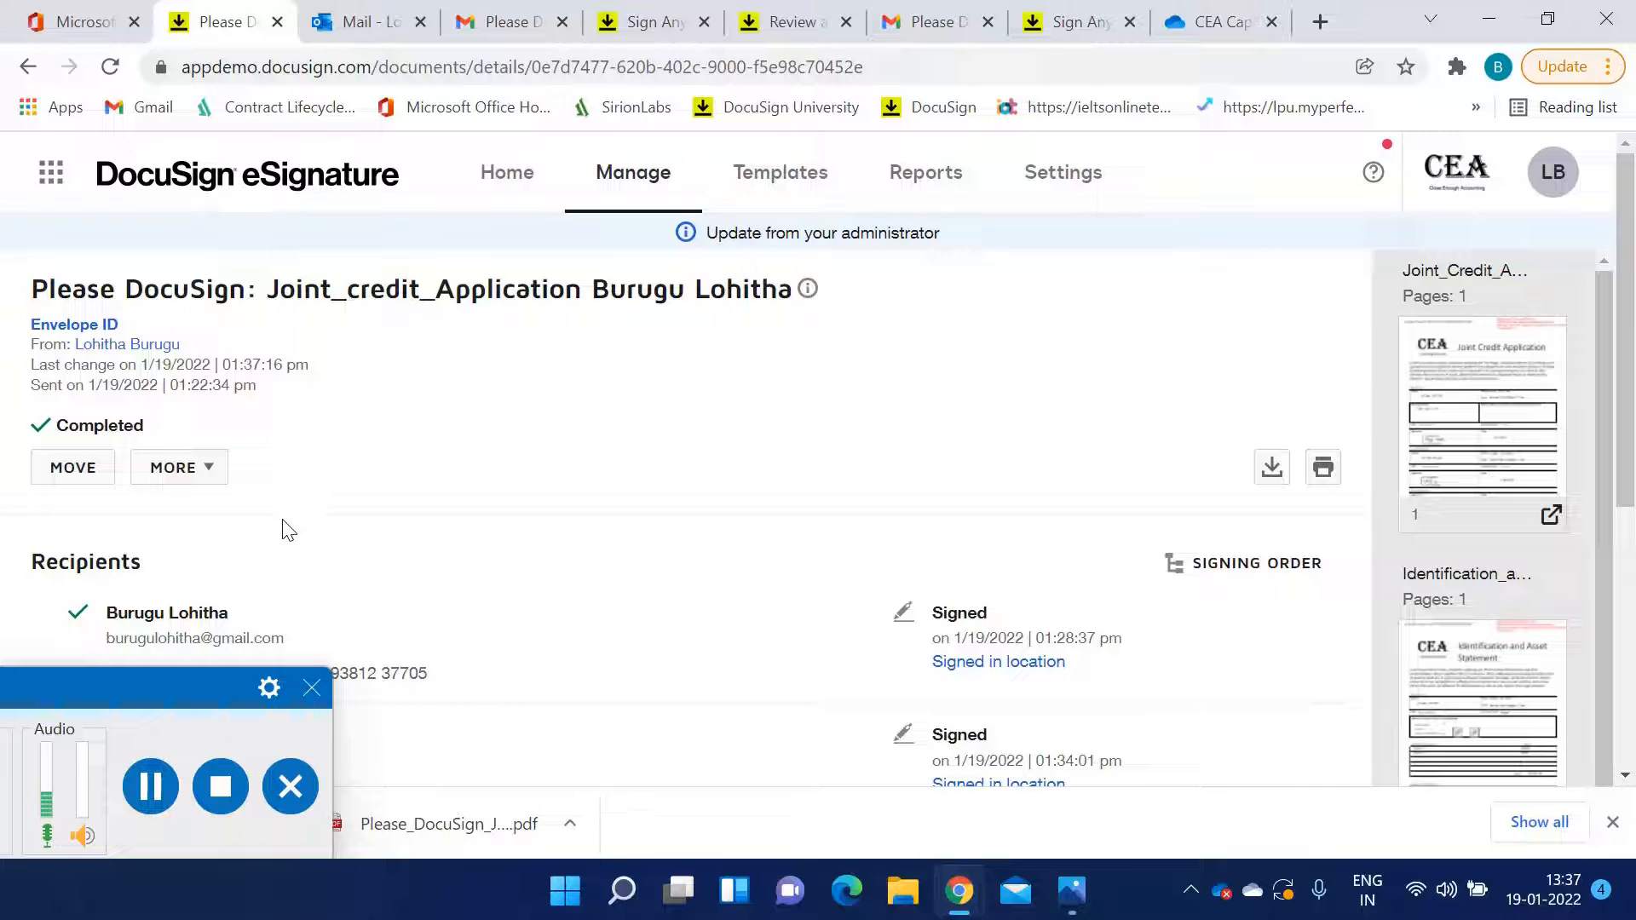
Scroll through the completed envelope's recipient list to review each recipient's signing status
{"action": "scroll", "coordinate": [406, 489], "scroll_direction": "down", "scroll_amount": 2}
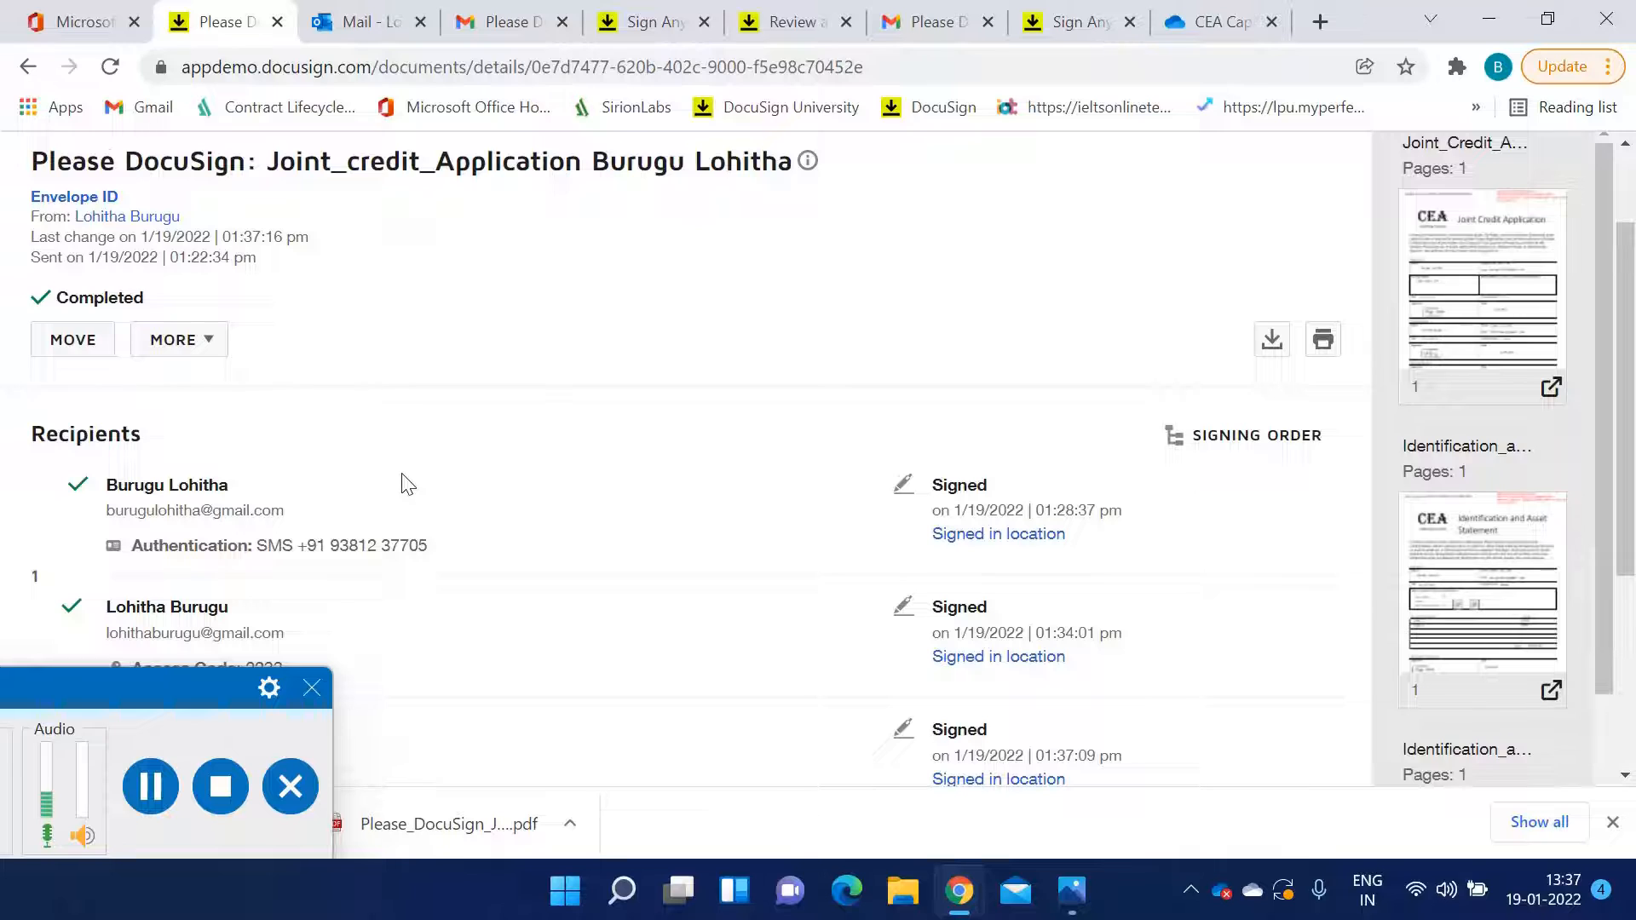
{"action": "scroll", "coordinate": [406, 484], "scroll_direction": "down", "scroll_amount": 4}
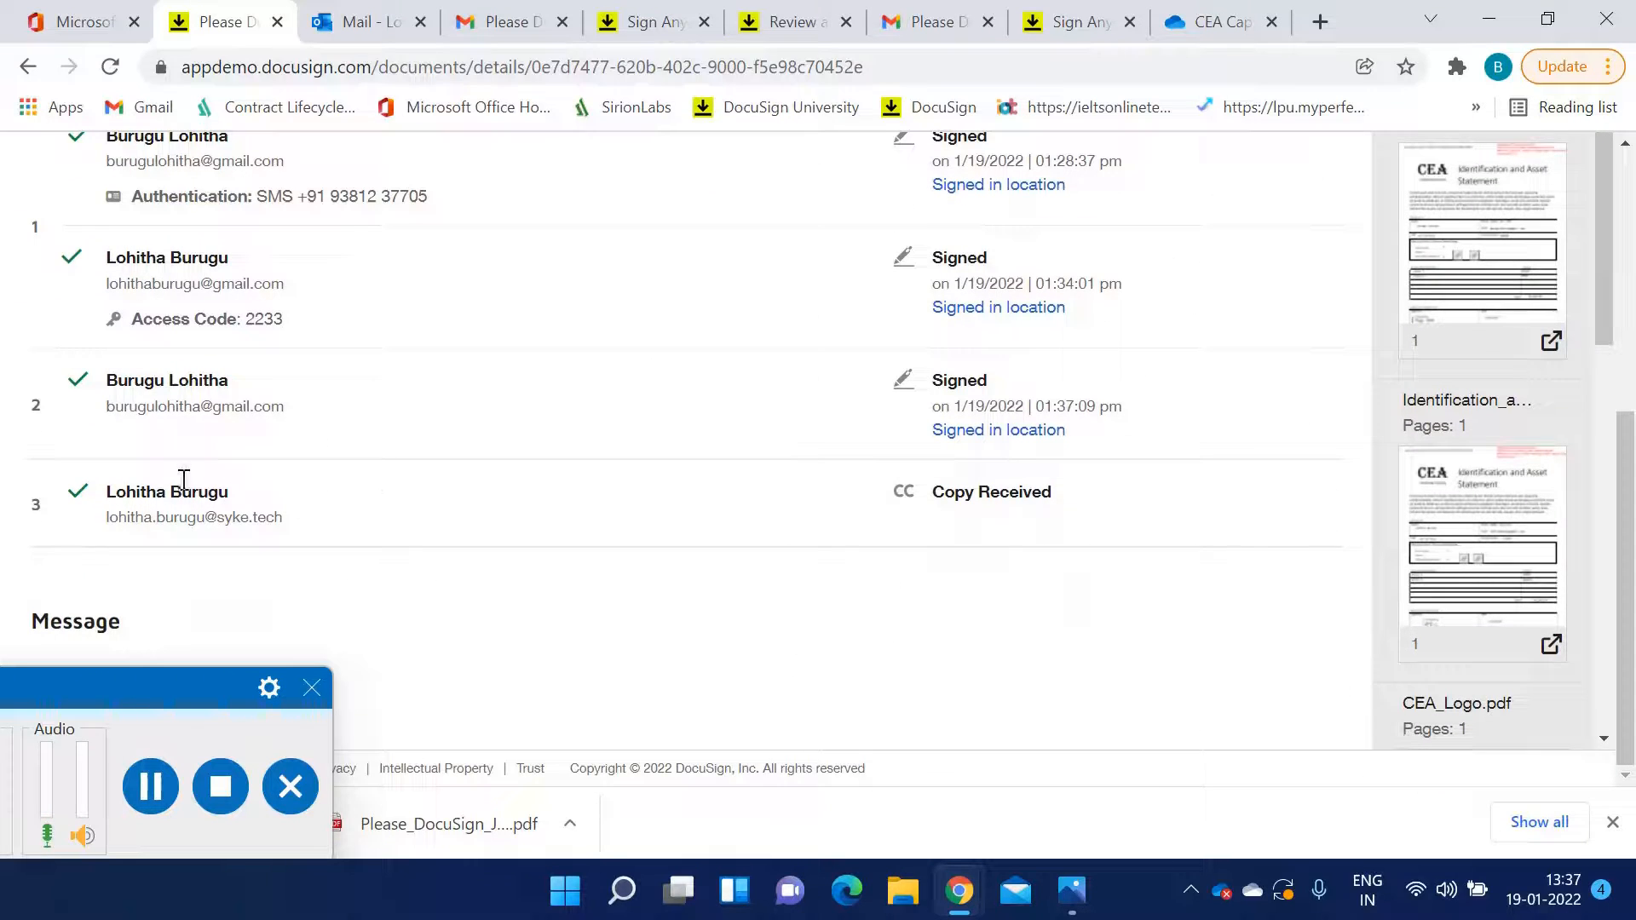
{"action": "scroll", "coordinate": [375, 375], "scroll_direction": "up", "scroll_amount": 3}
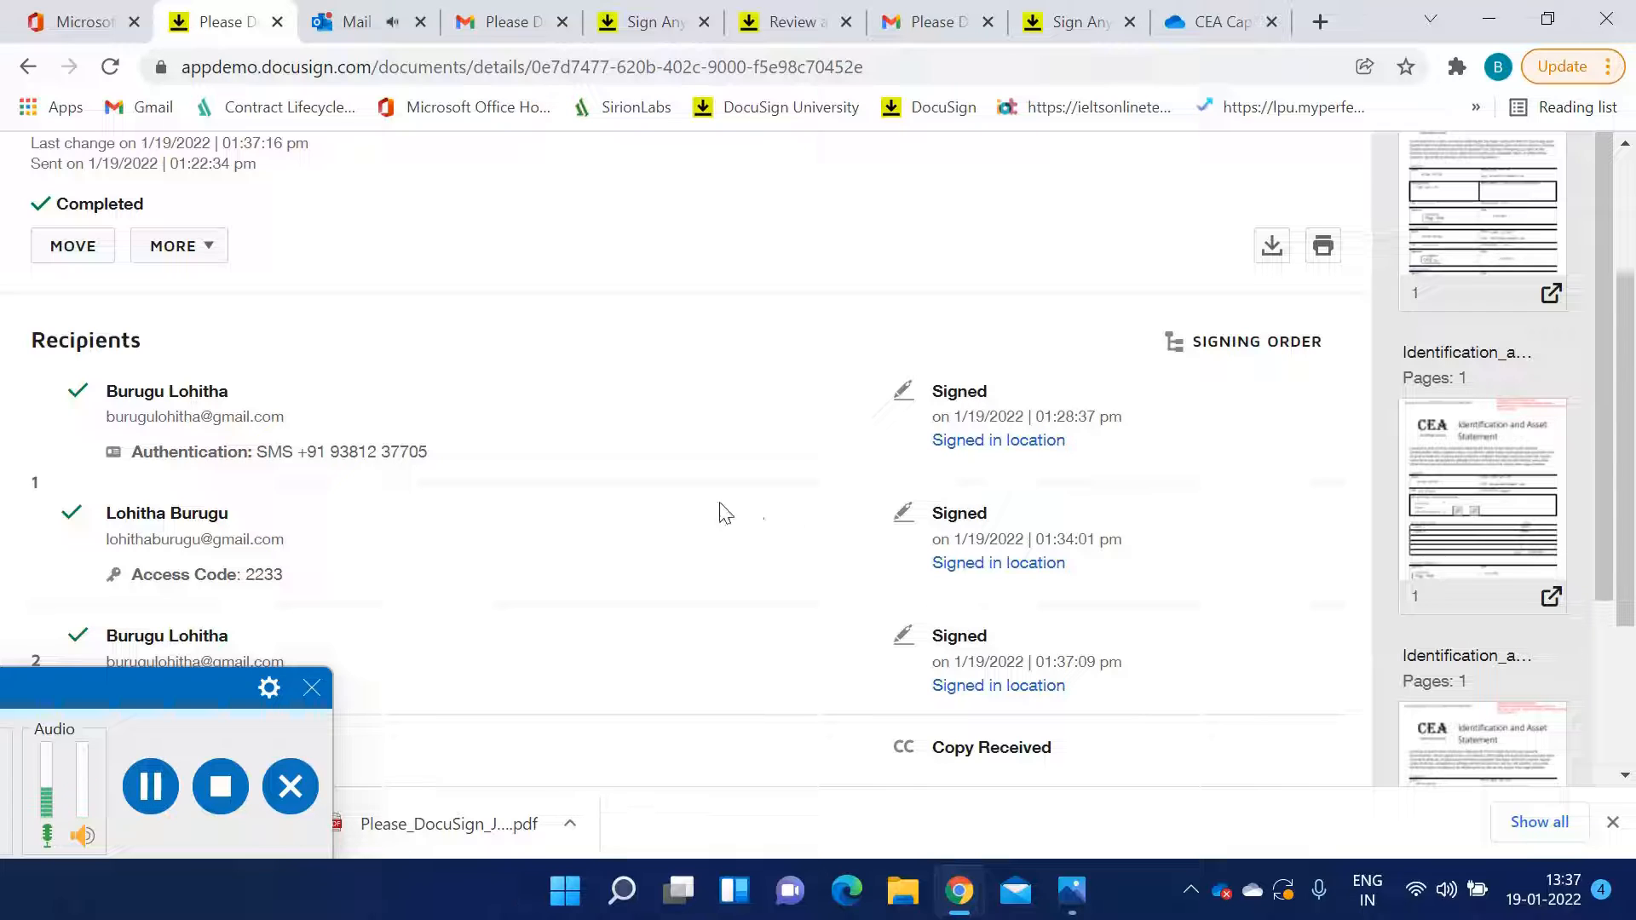
{"action": "scroll", "coordinate": [272, 400], "scroll_direction": "down", "scroll_amount": 3}
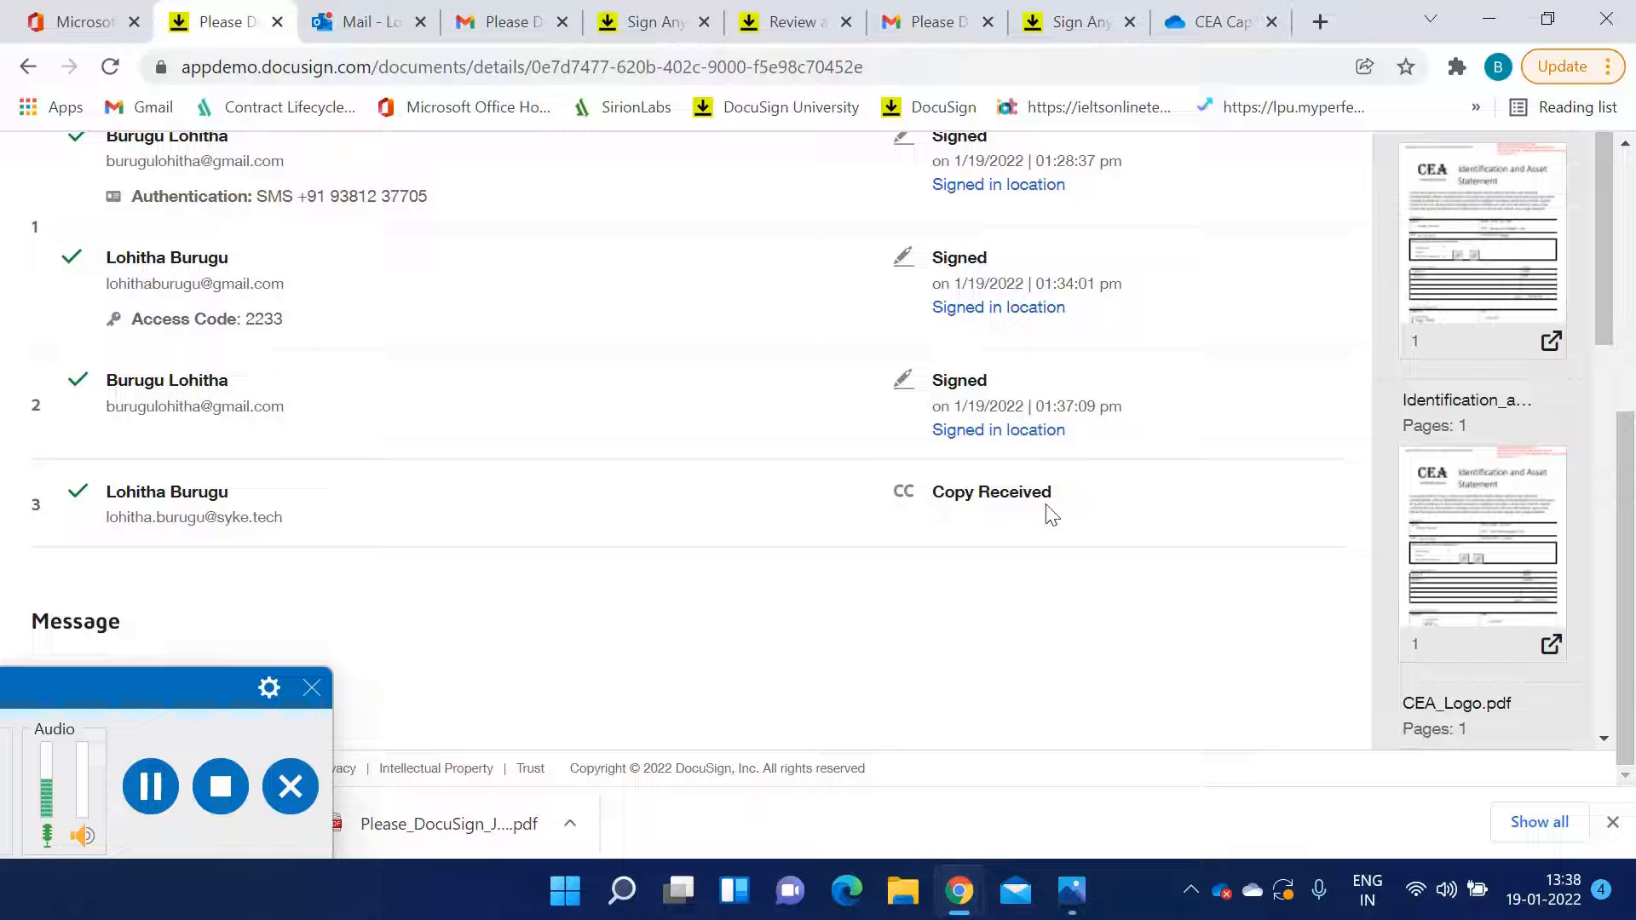
Open the completion email in the Outlook inbox and expand its full list of attachments
{"action": "left_click", "coordinate": [412, 31]}
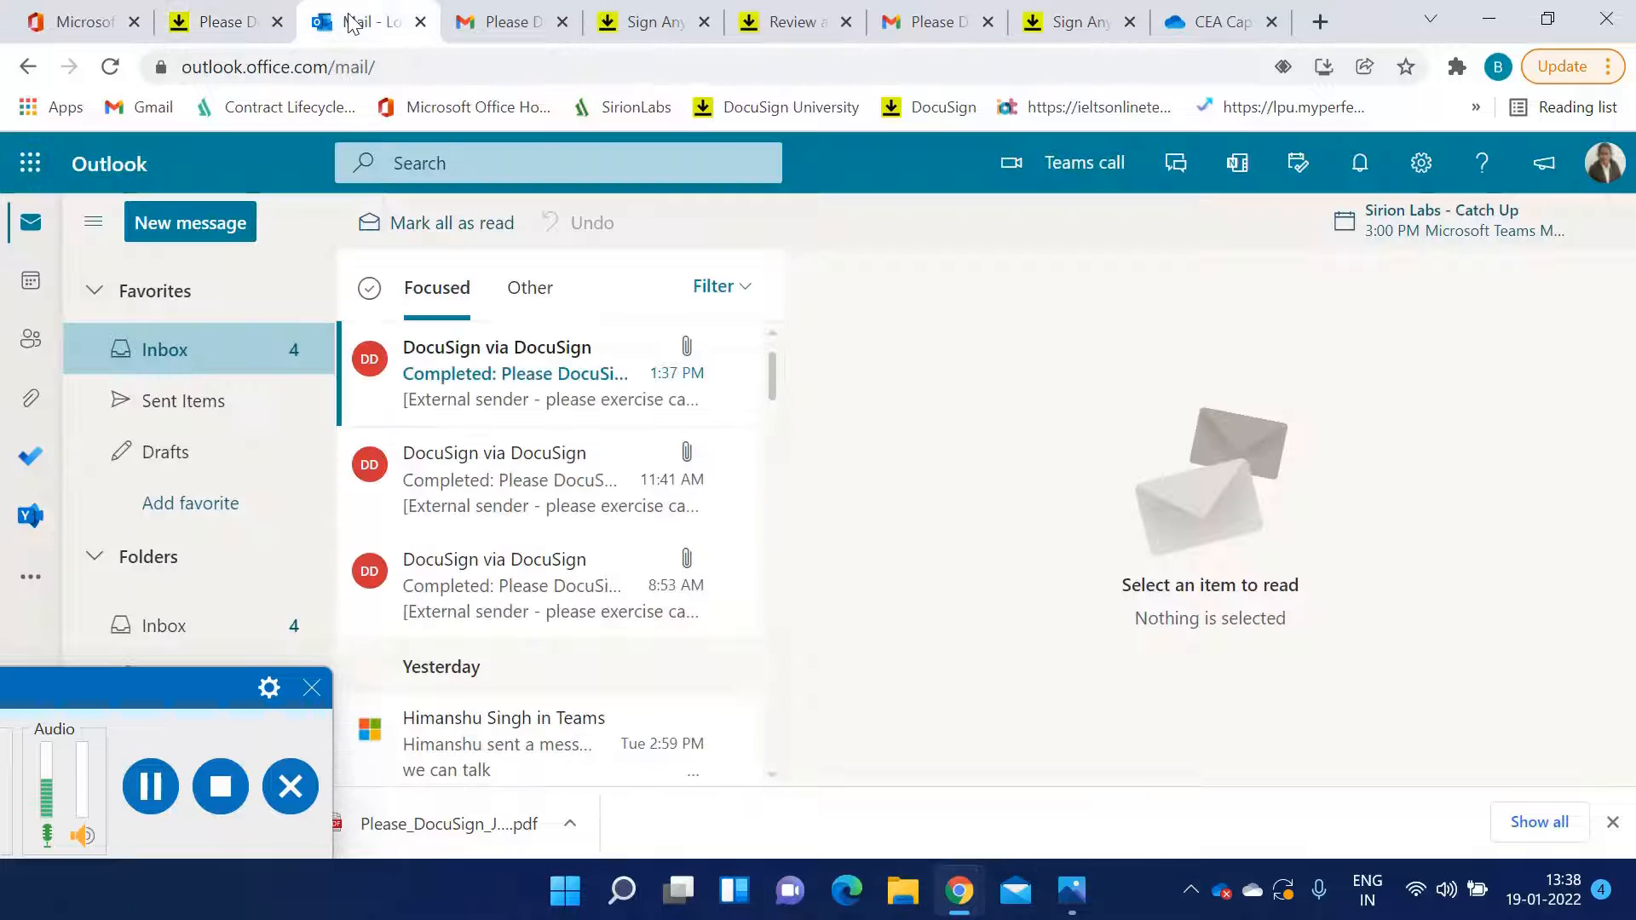
{"action": "left_click", "coordinate": [510, 400]}
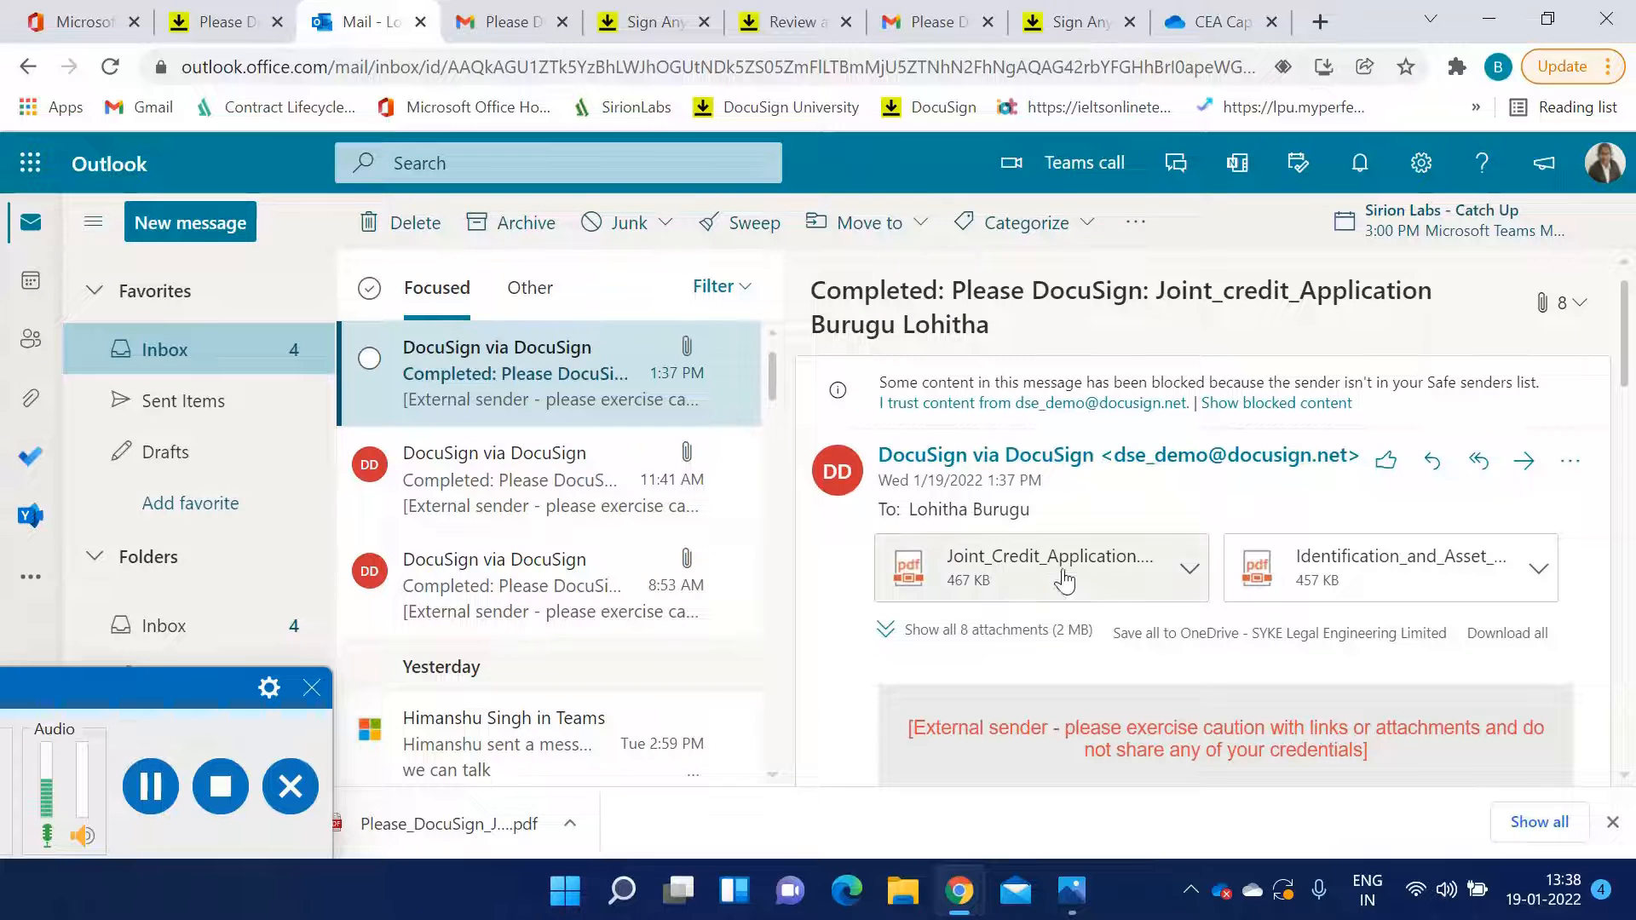
{"action": "left_click", "coordinate": [1015, 632]}
{"action": "scroll", "coordinate": [1014, 639], "scroll_direction": "down", "scroll_amount": 8}
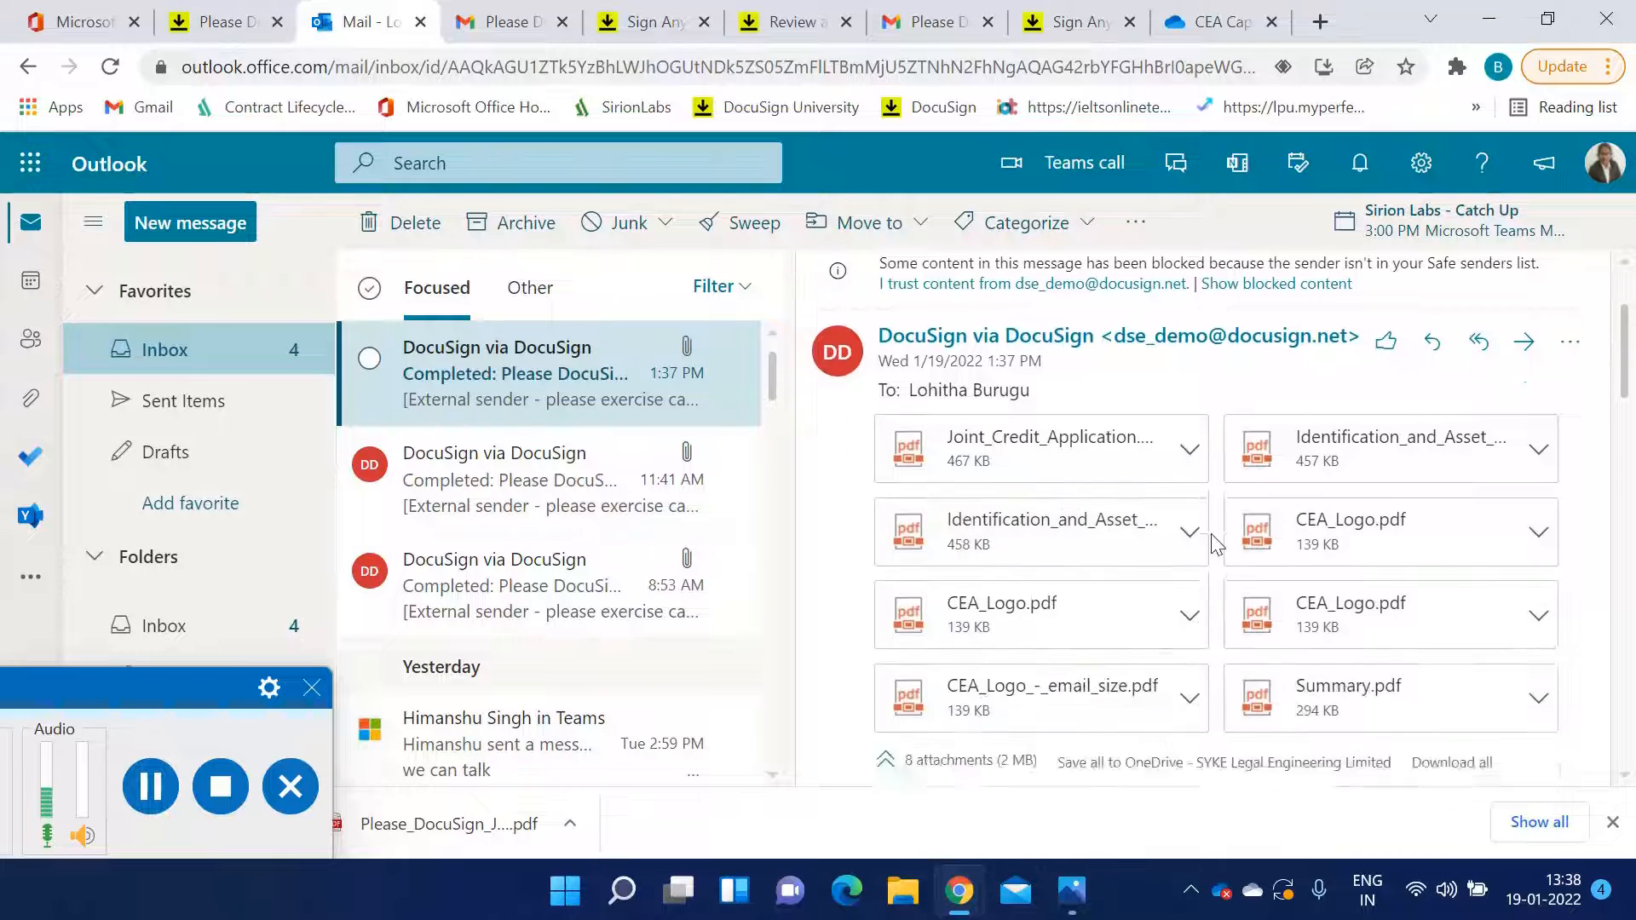
{"action": "scroll", "coordinate": [1164, 413], "scroll_direction": "down", "scroll_amount": 4}
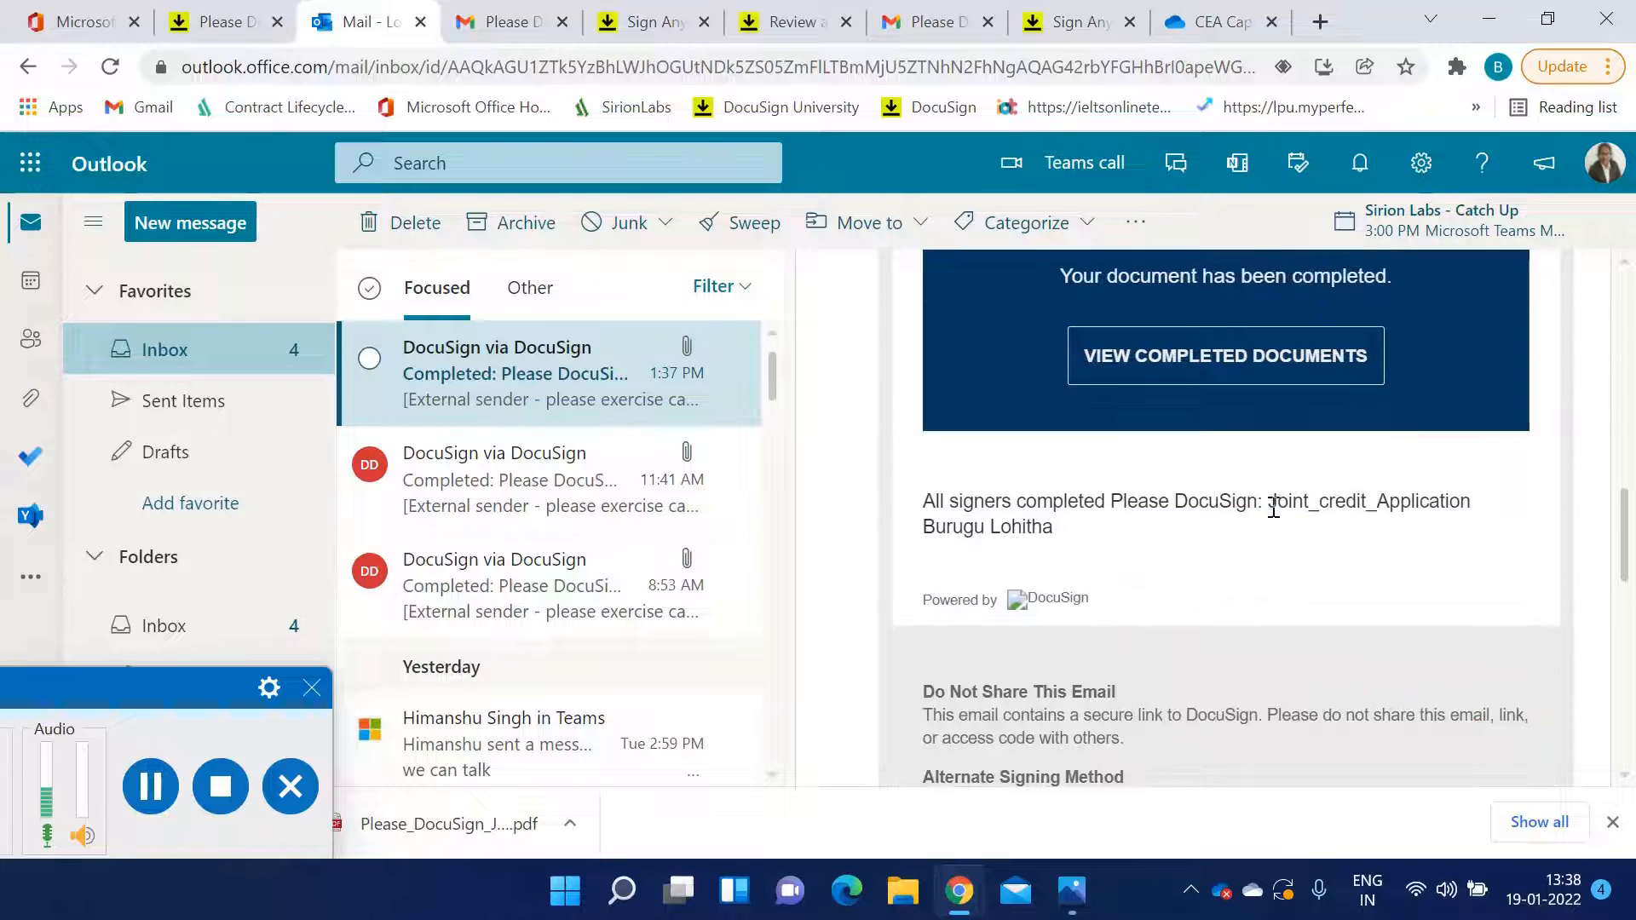
Open the completed documents from the email and scroll through the filled application and asset statement
{"action": "left_click", "coordinate": [1201, 368]}
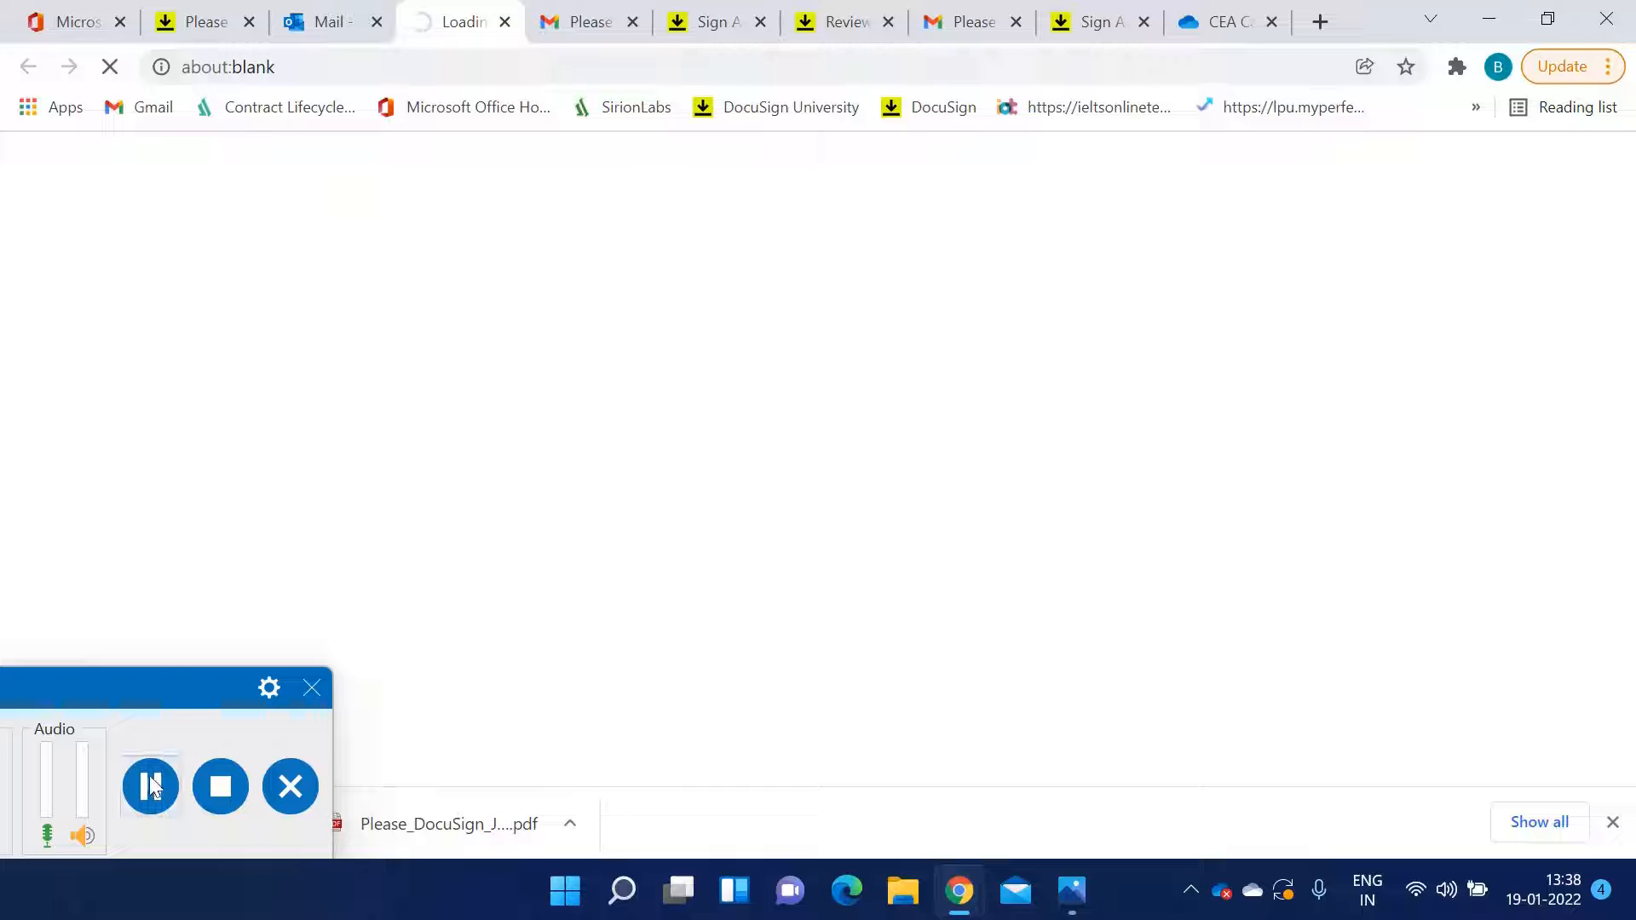
{"action": "scroll", "coordinate": [933, 606], "scroll_direction": "down", "scroll_amount": 6}
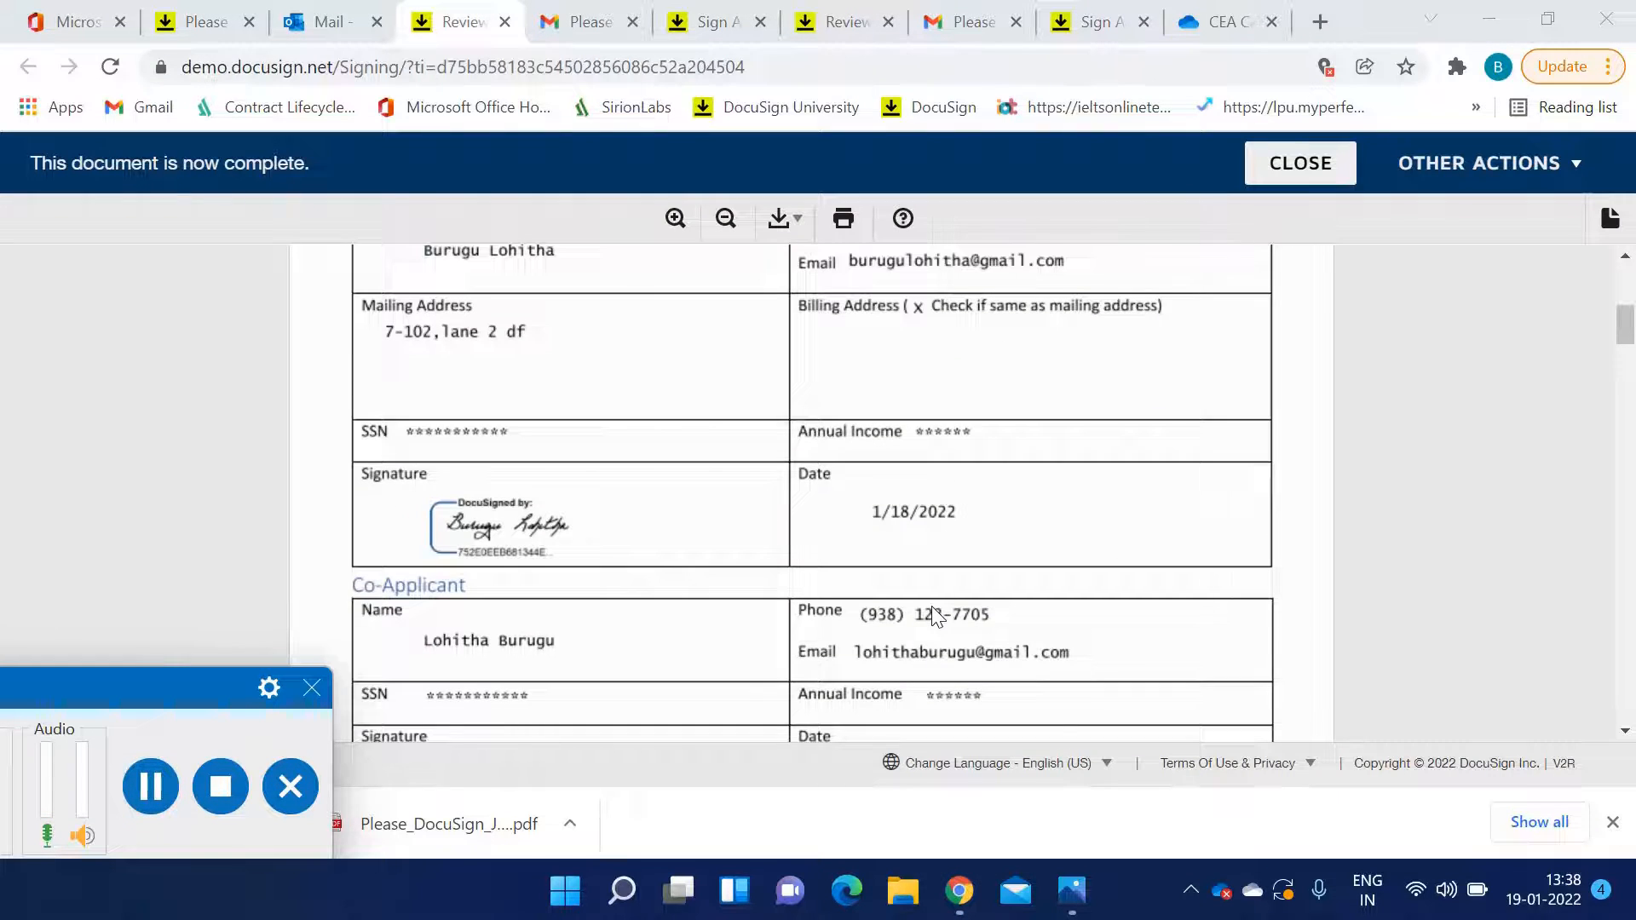
{"action": "scroll", "coordinate": [932, 606], "scroll_direction": "down", "scroll_amount": 12}
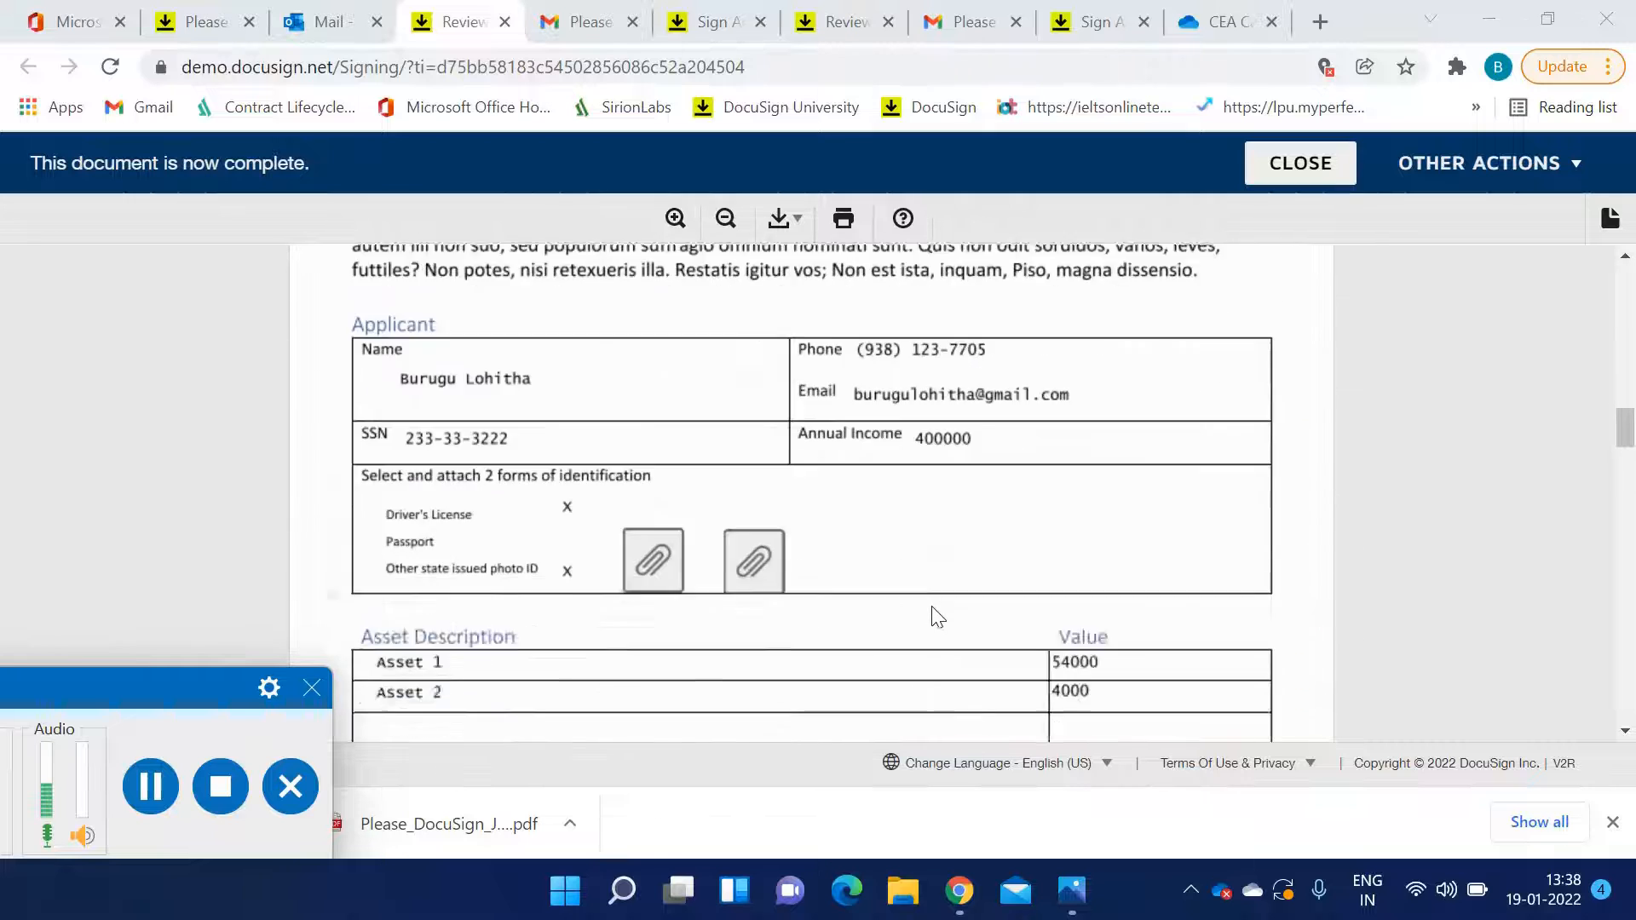
{"action": "scroll", "coordinate": [937, 615], "scroll_direction": "down", "scroll_amount": 10}
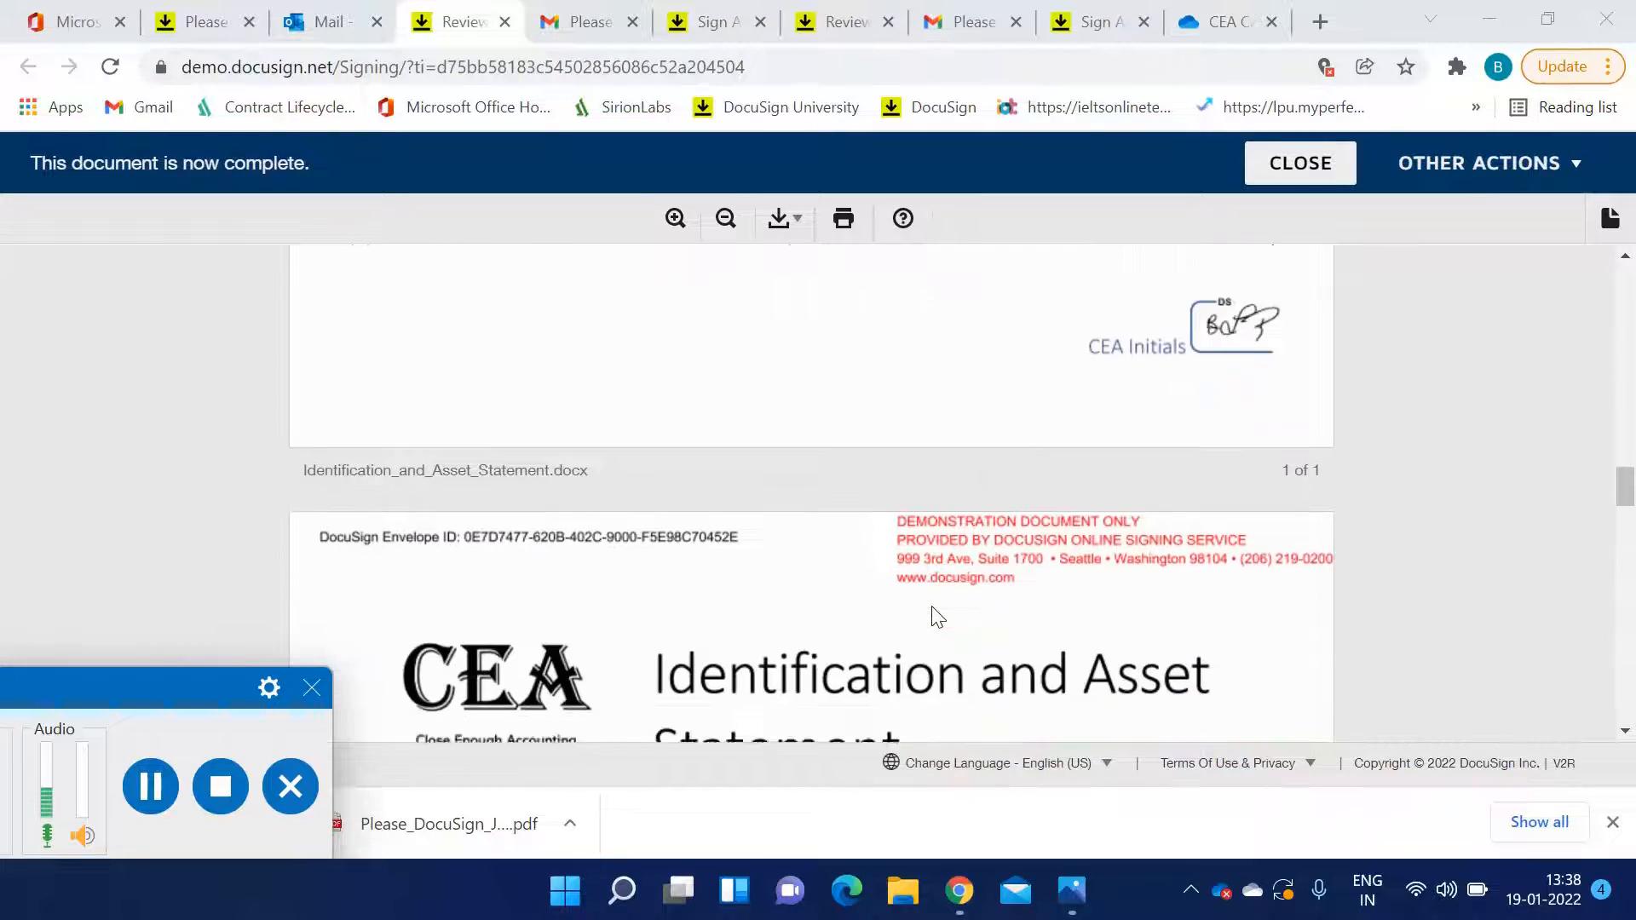
{"action": "scroll", "coordinate": [937, 615], "scroll_direction": "down", "scroll_amount": 10}
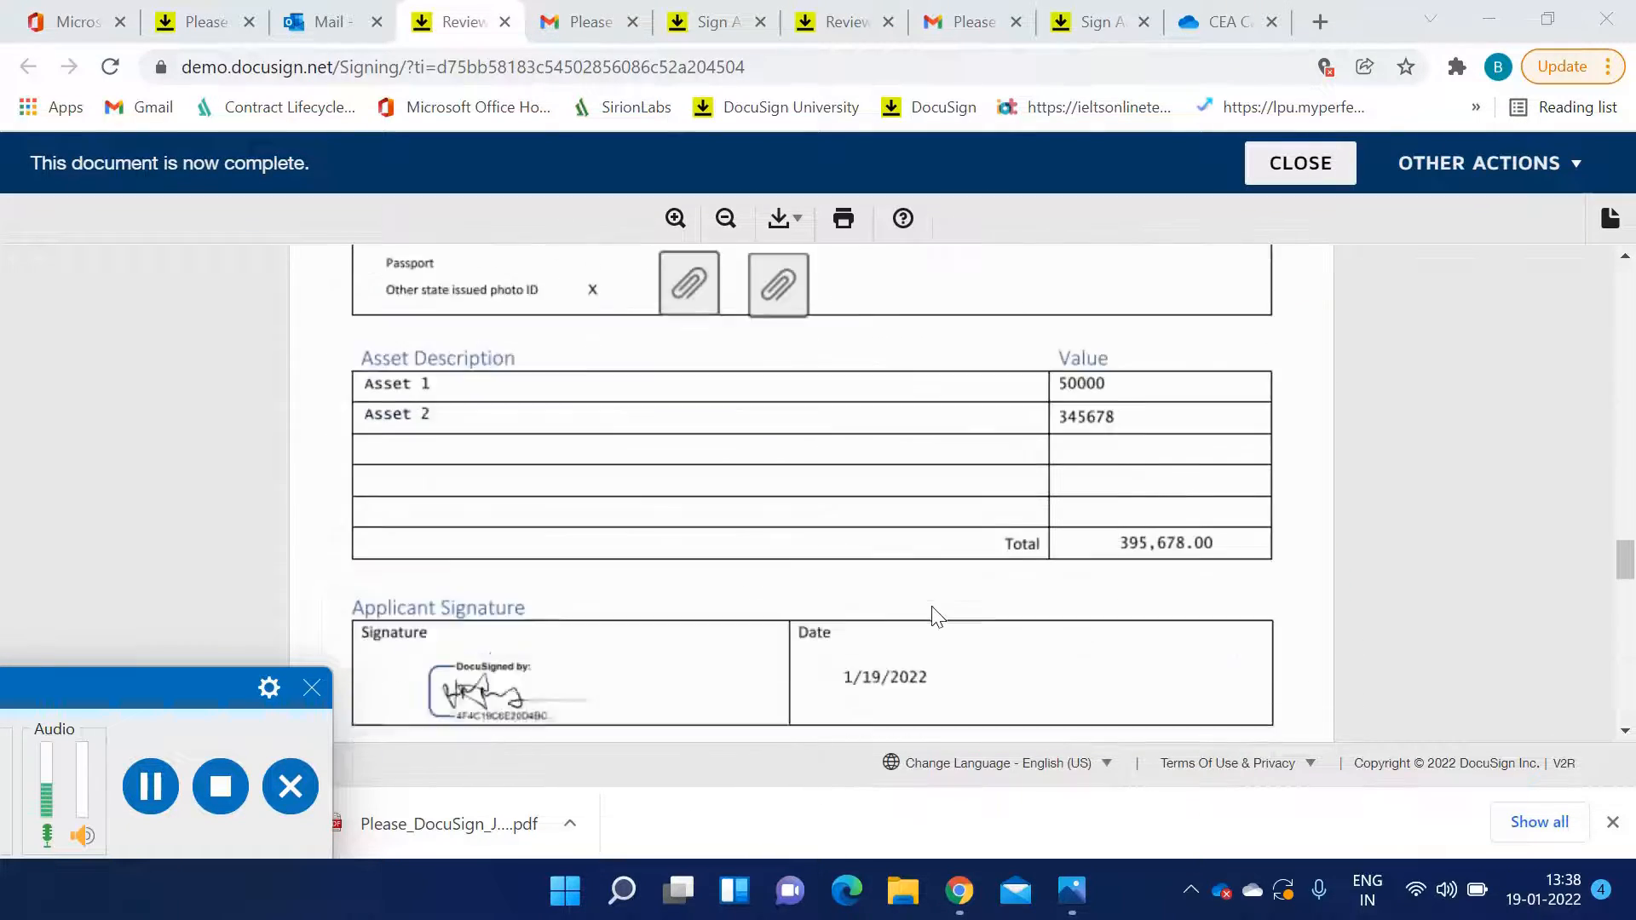
{"action": "scroll", "coordinate": [932, 615], "scroll_direction": "down", "scroll_amount": 8}
{"action": "scroll", "coordinate": [932, 616], "scroll_direction": "up", "scroll_amount": 3}
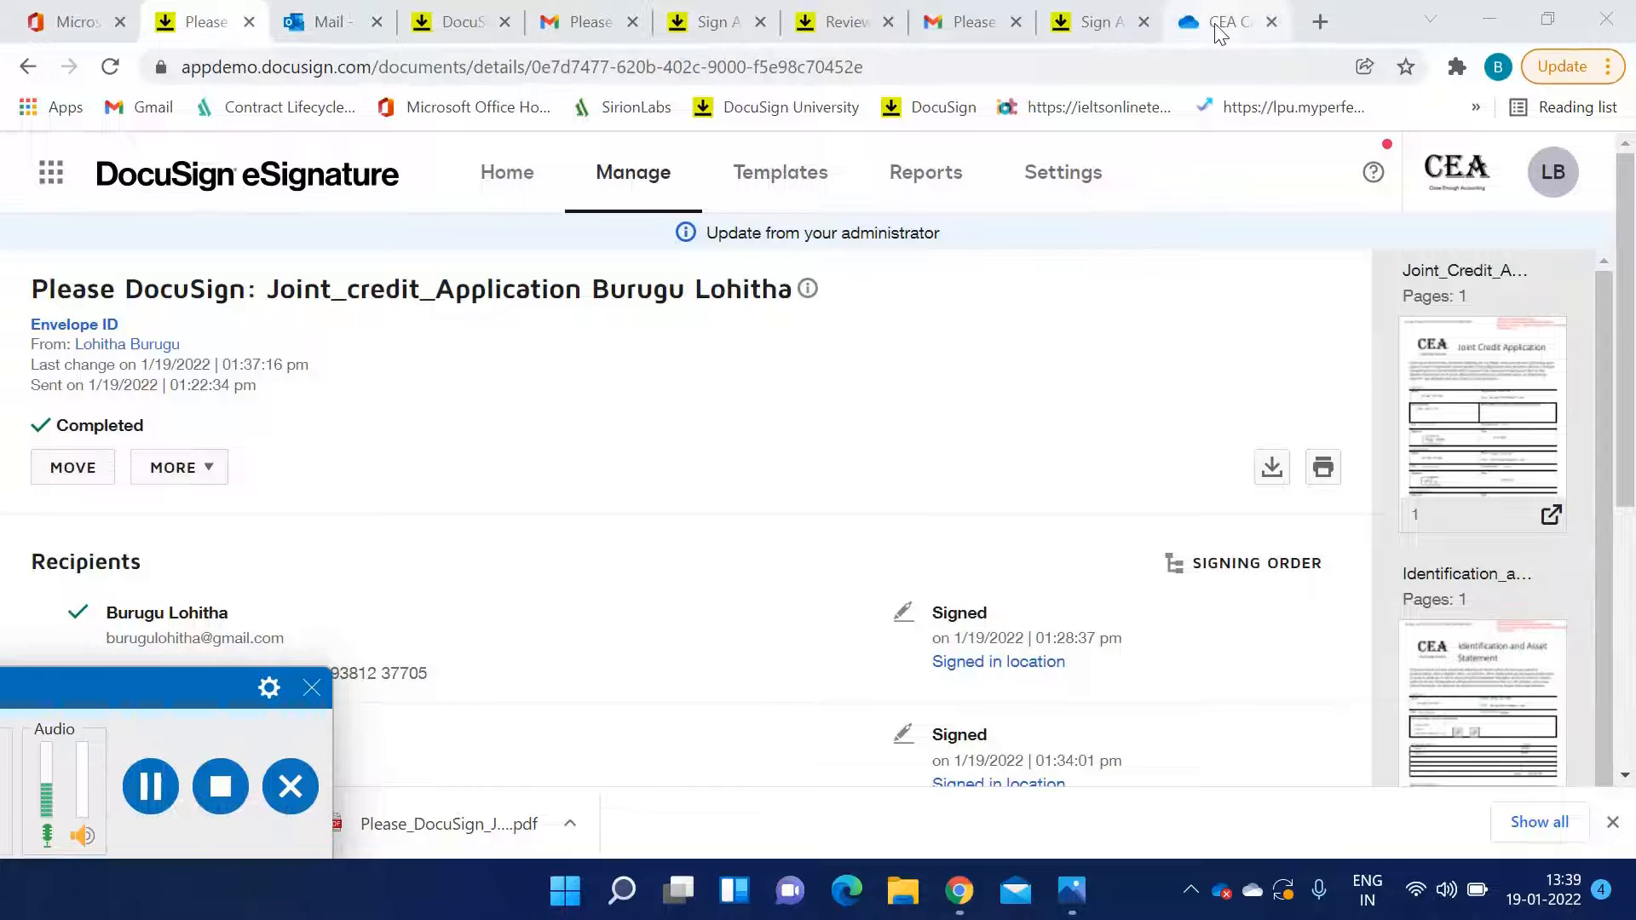
Open the newest Certificate of Completion in OneDrive and scroll through its signer and envelope events
{"action": "left_click", "coordinate": [1221, 32]}
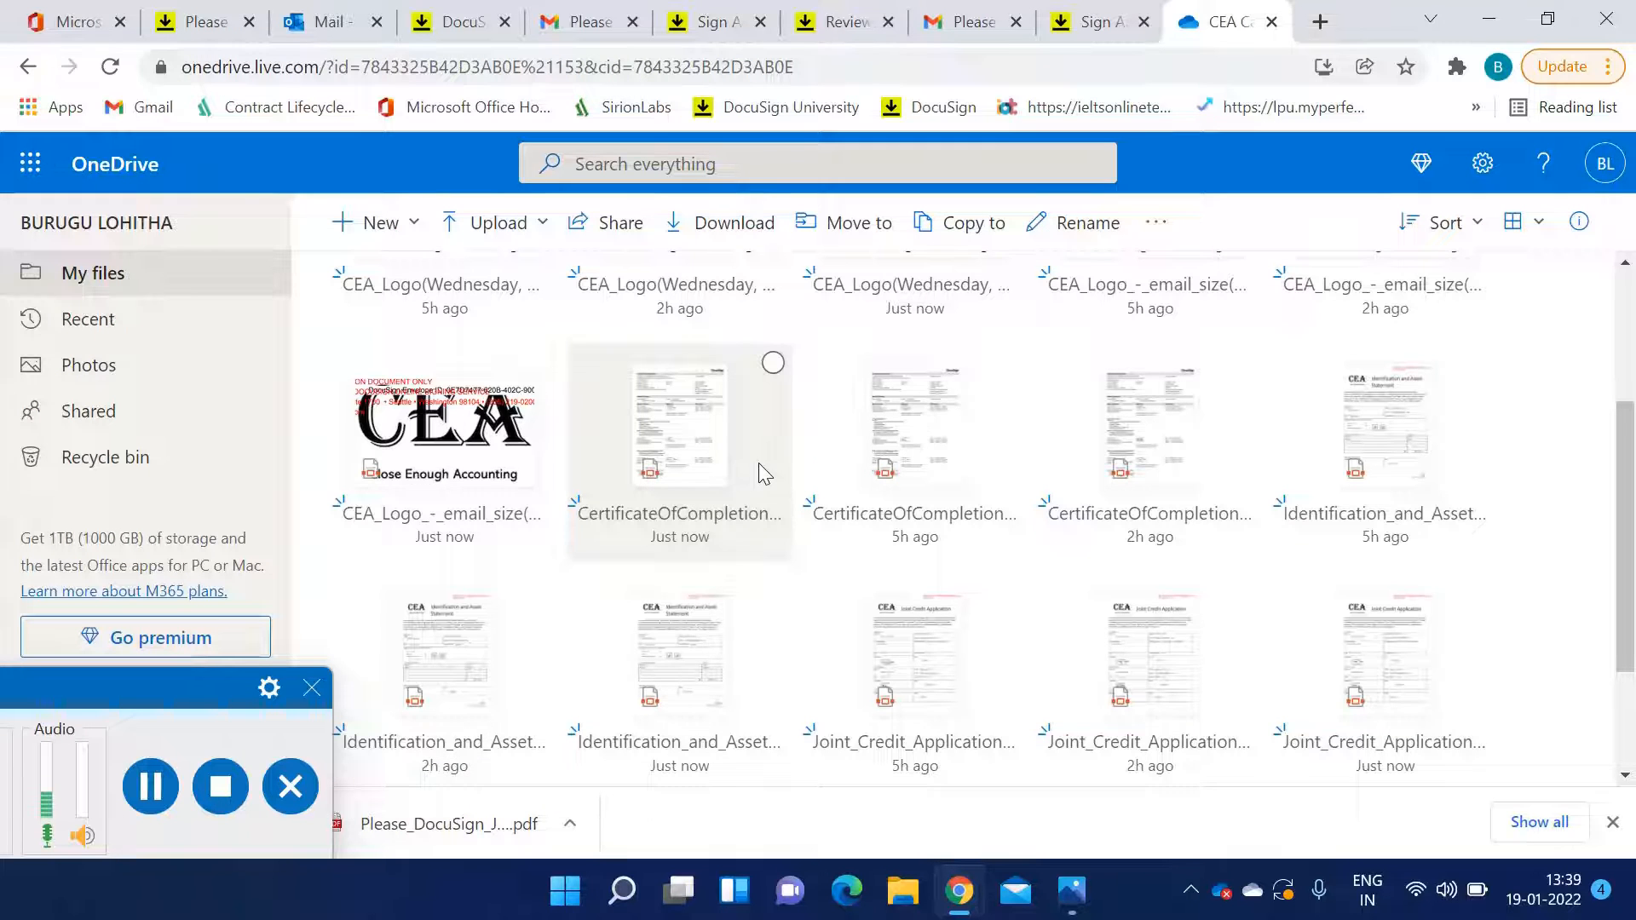
{"action": "scroll", "coordinate": [758, 464], "scroll_direction": "up", "scroll_amount": 2}
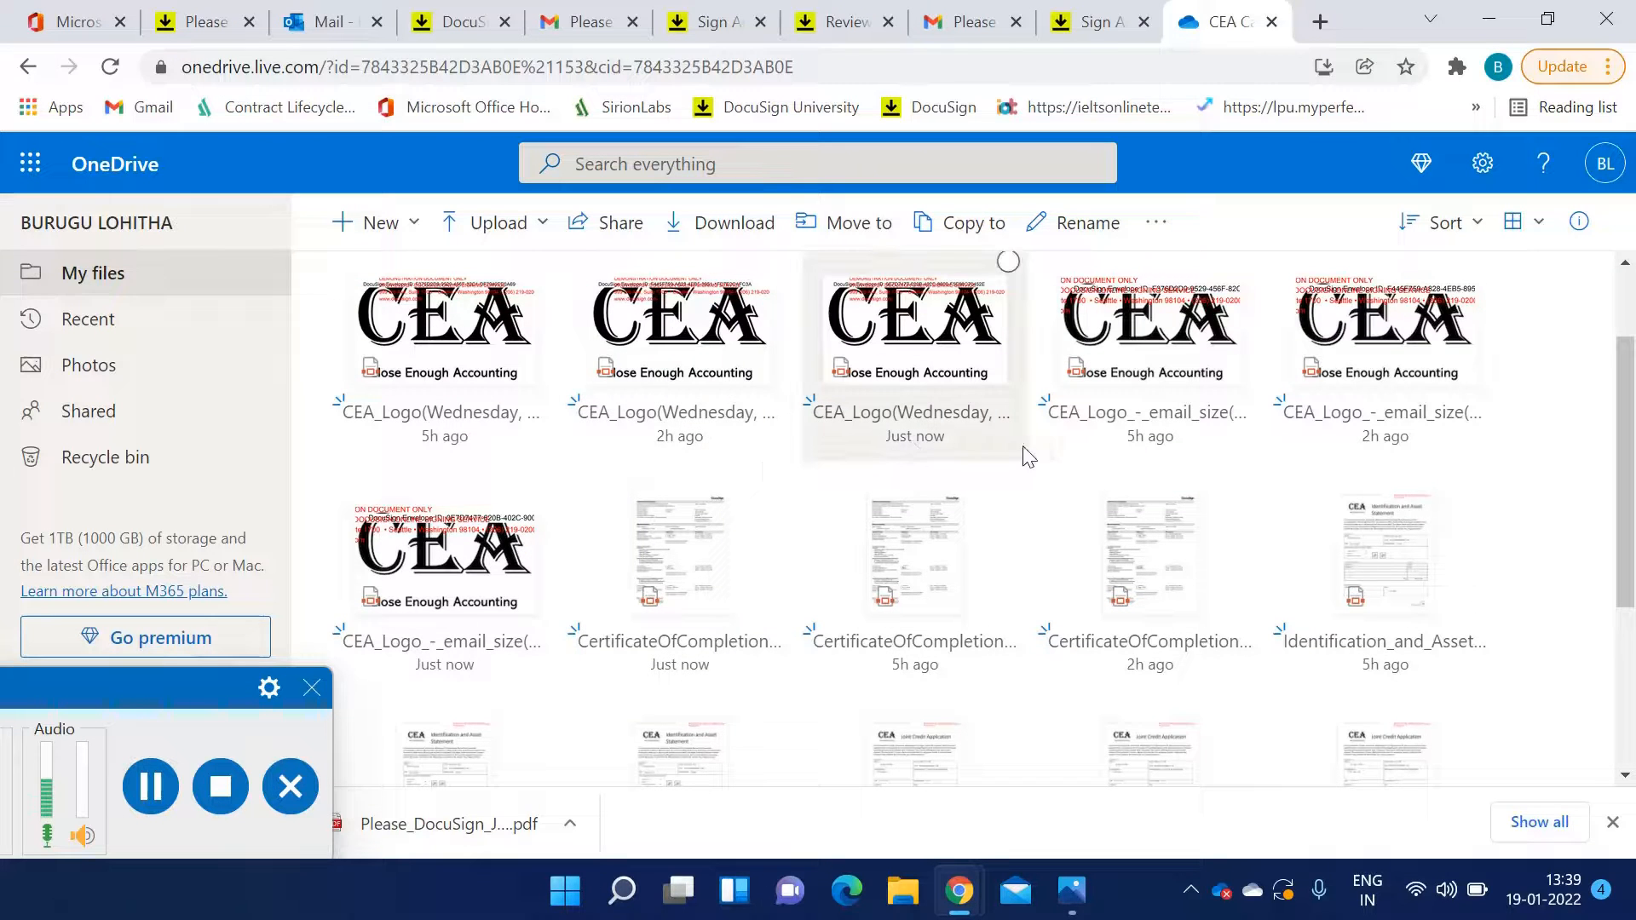
{"action": "left_click", "coordinate": [699, 575]}
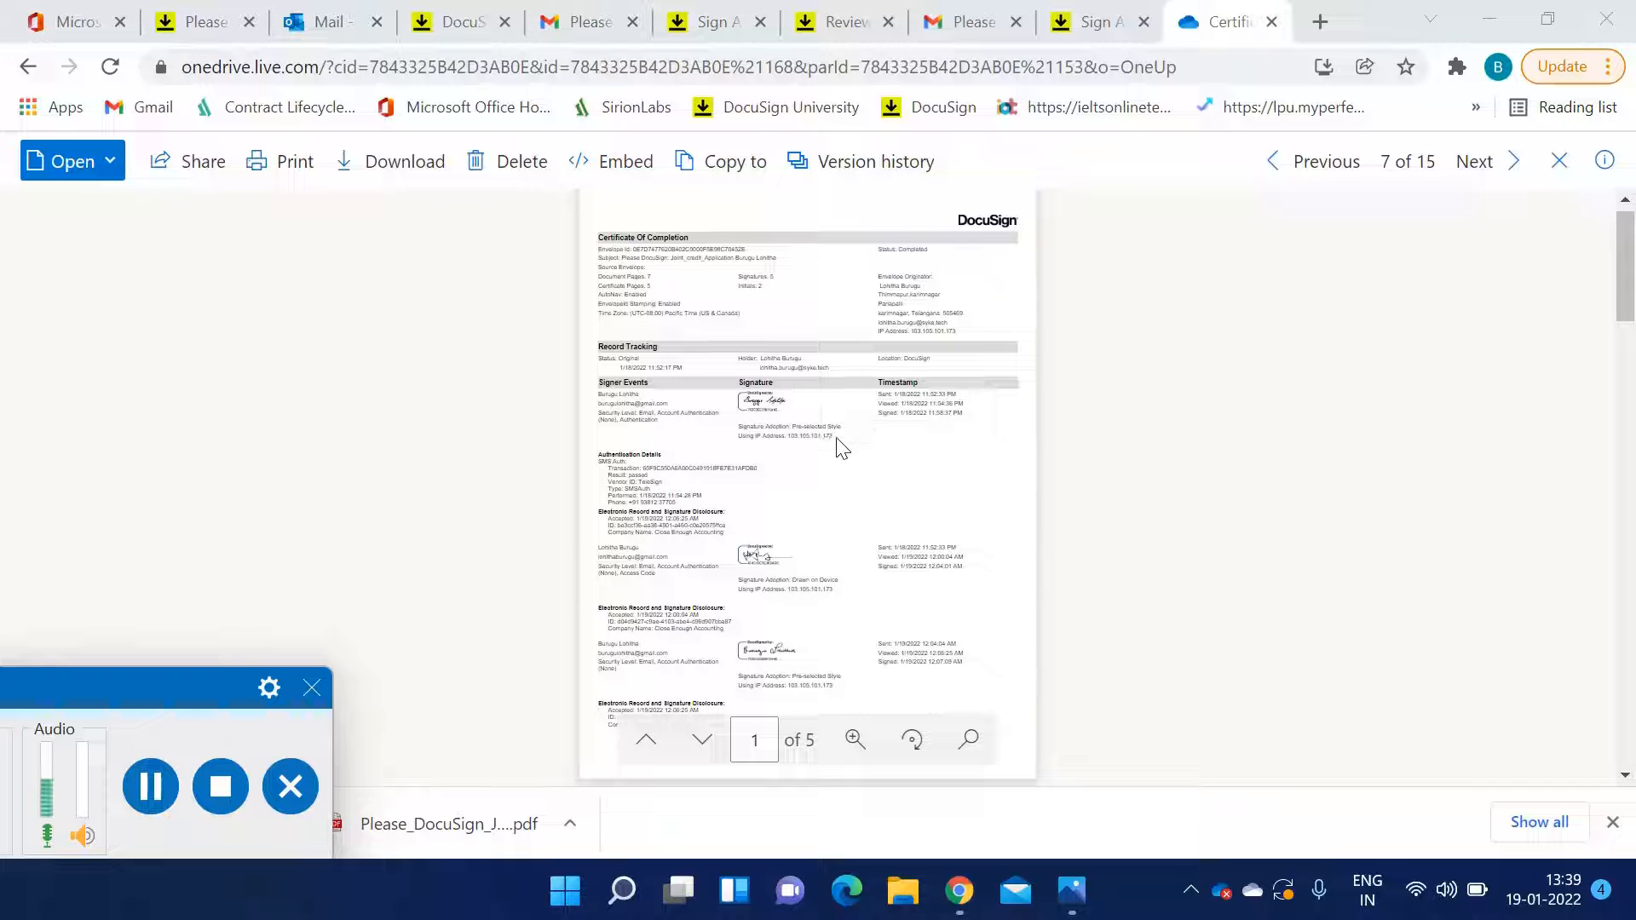
{"action": "scroll", "coordinate": [812, 457], "scroll_direction": "up", "scroll_amount": 3}
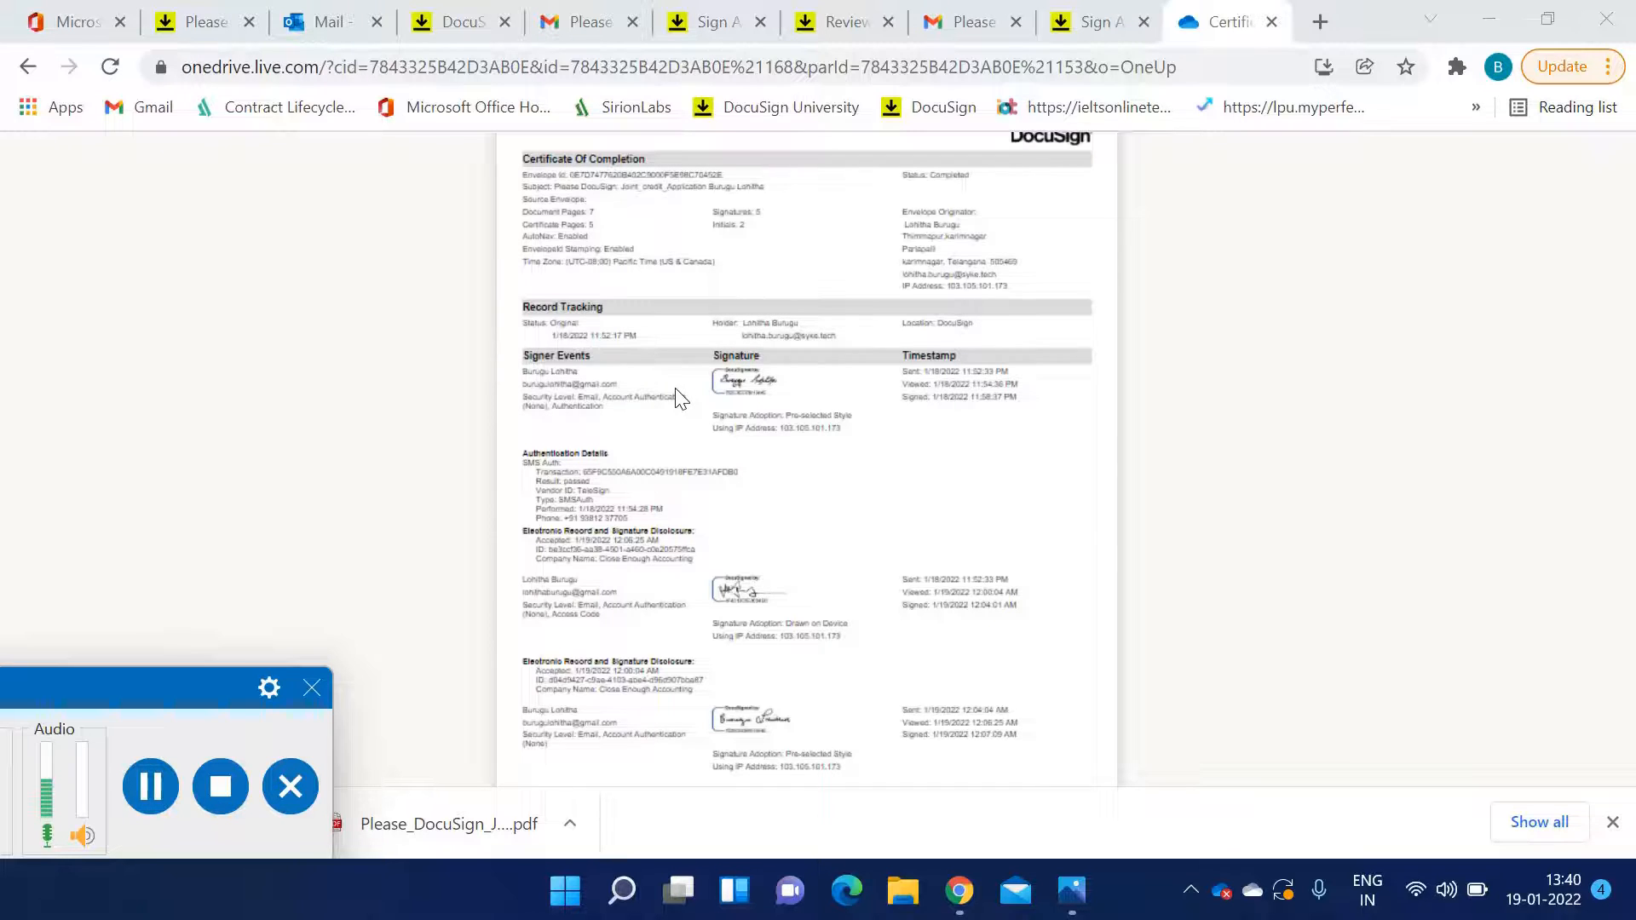
{"action": "scroll", "coordinate": [679, 396], "scroll_direction": "down", "scroll_amount": 5}
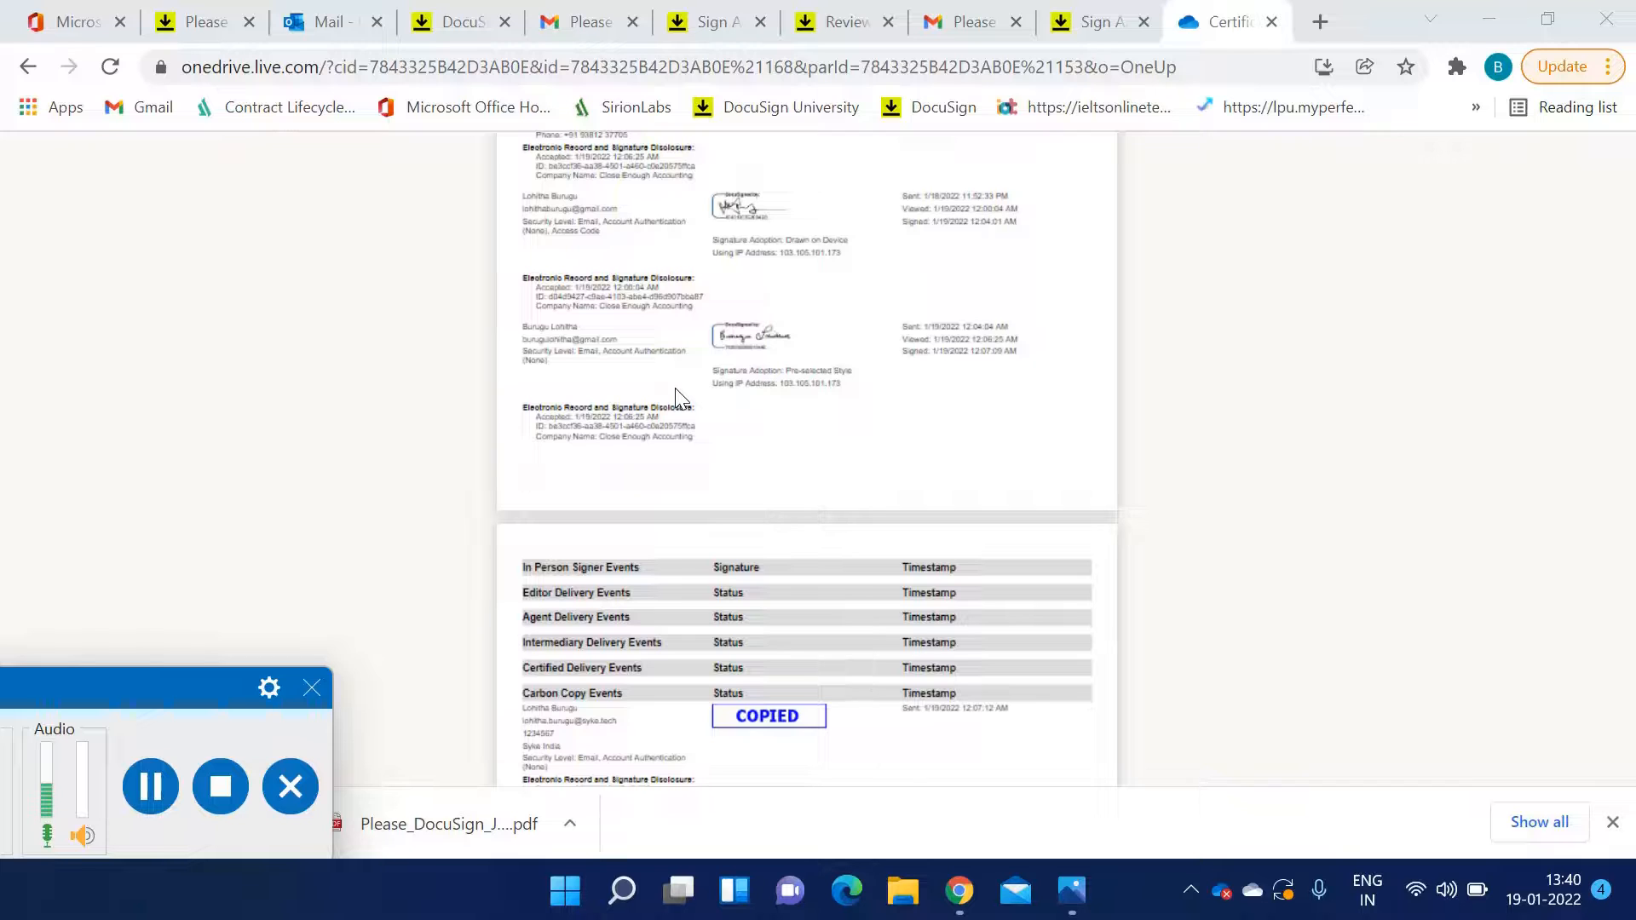
{"action": "scroll", "coordinate": [679, 396], "scroll_direction": "down", "scroll_amount": 3}
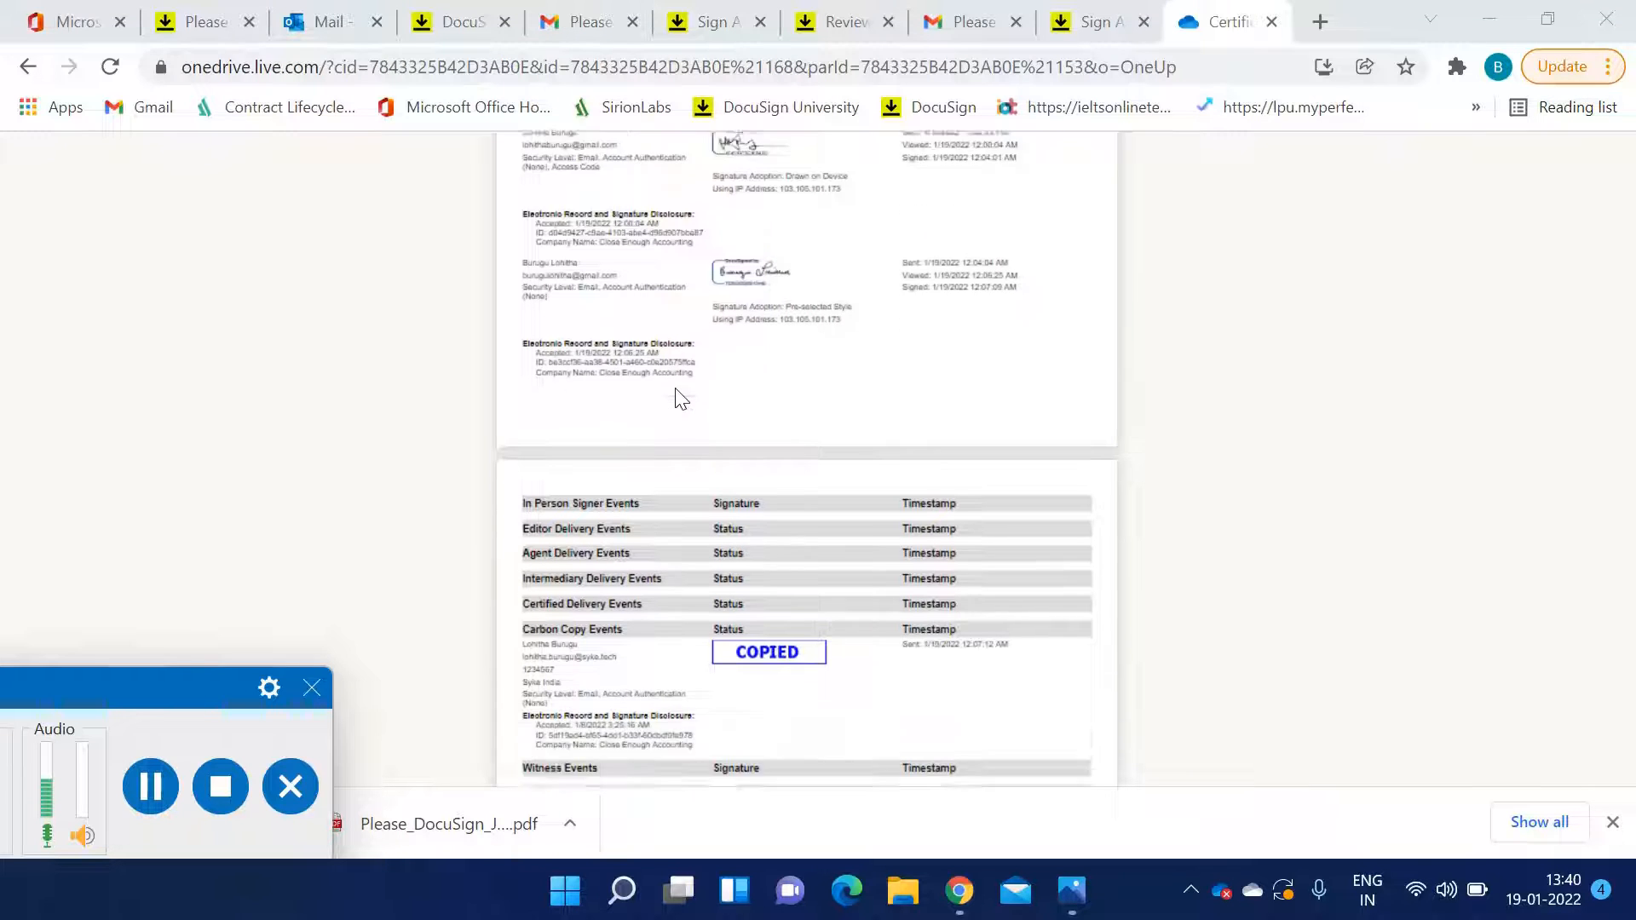
{"action": "scroll", "coordinate": [675, 392], "scroll_direction": "down", "scroll_amount": 10}
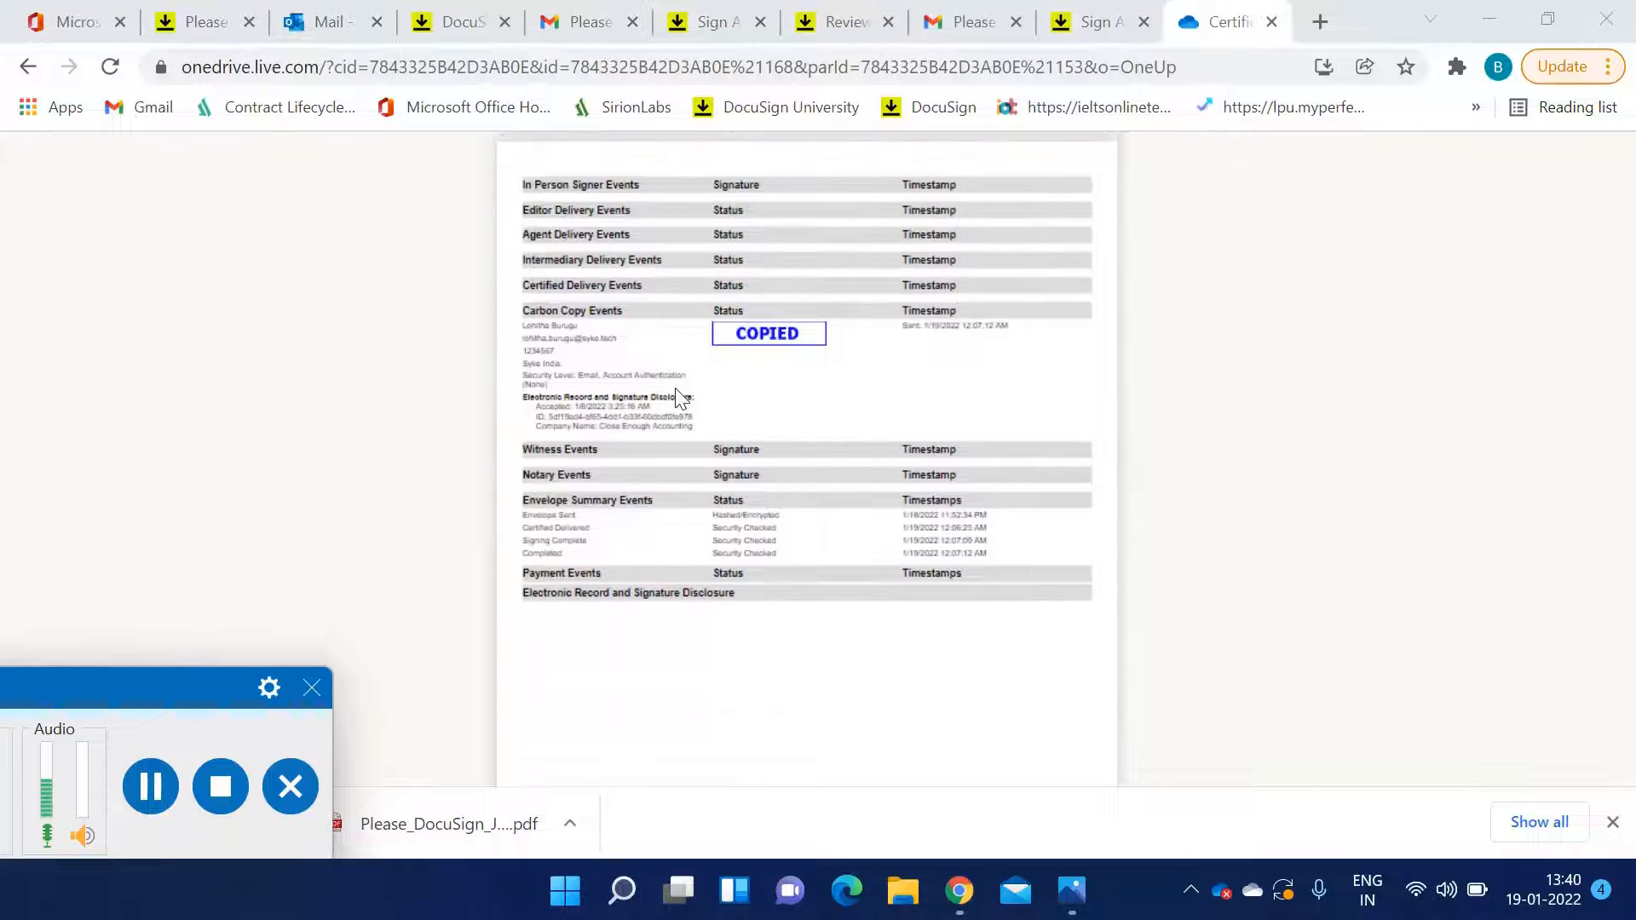
{"action": "scroll", "coordinate": [642, 415], "scroll_direction": "down", "scroll_amount": 10}
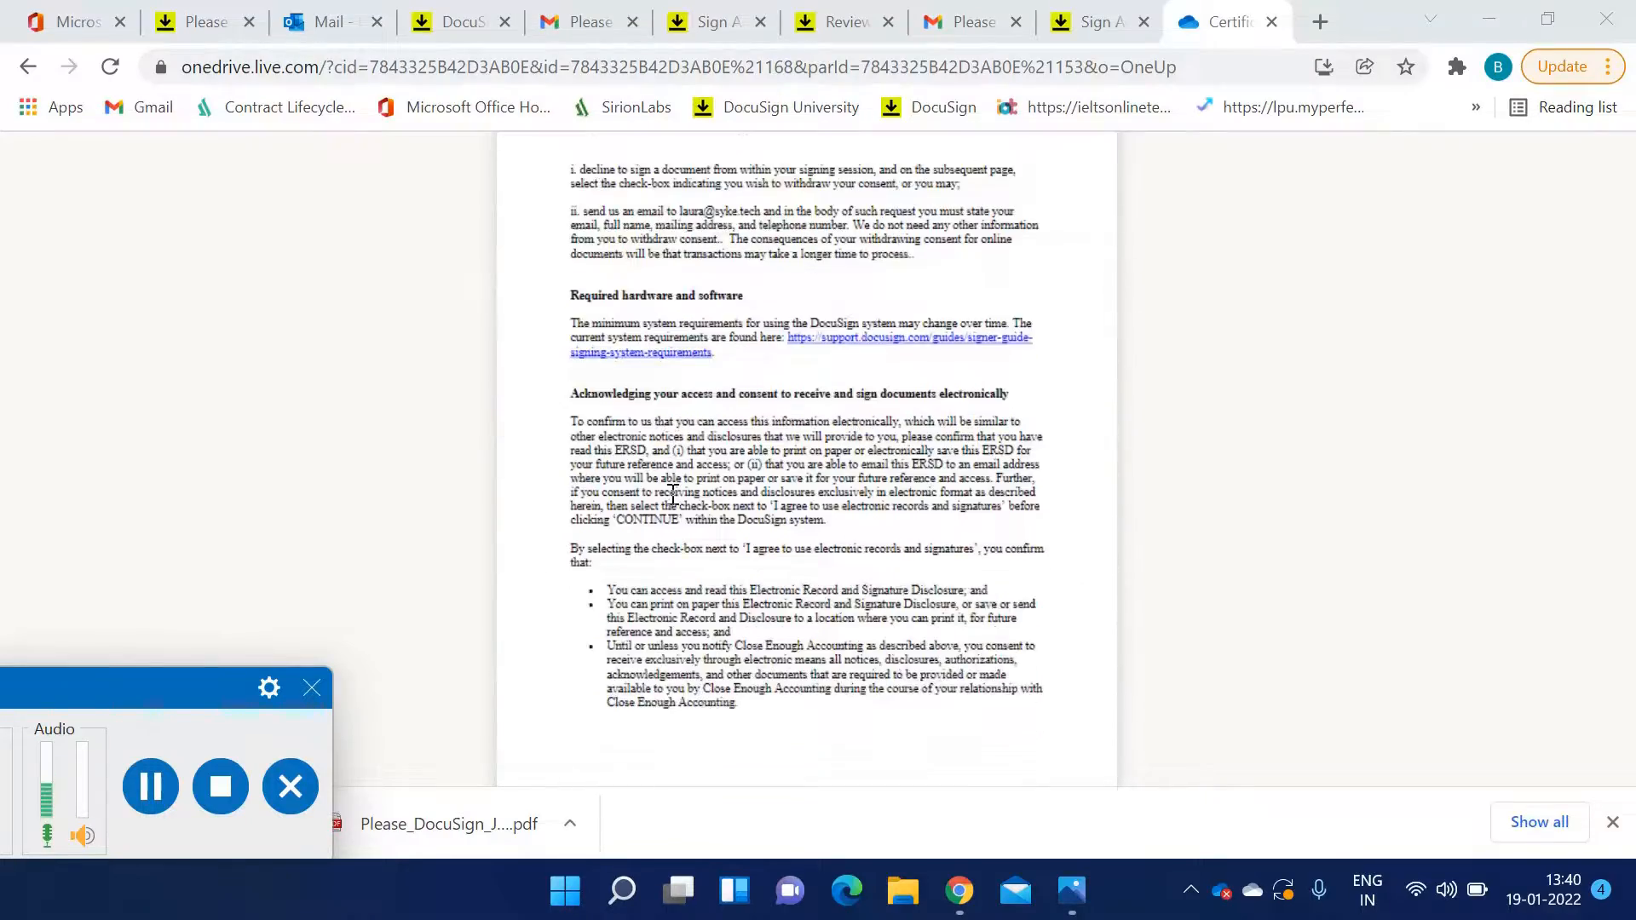
{"action": "scroll", "coordinate": [671, 477], "scroll_direction": "up", "scroll_amount": 15}
{"action": "scroll", "coordinate": [674, 495], "scroll_direction": "up", "scroll_amount": 10}
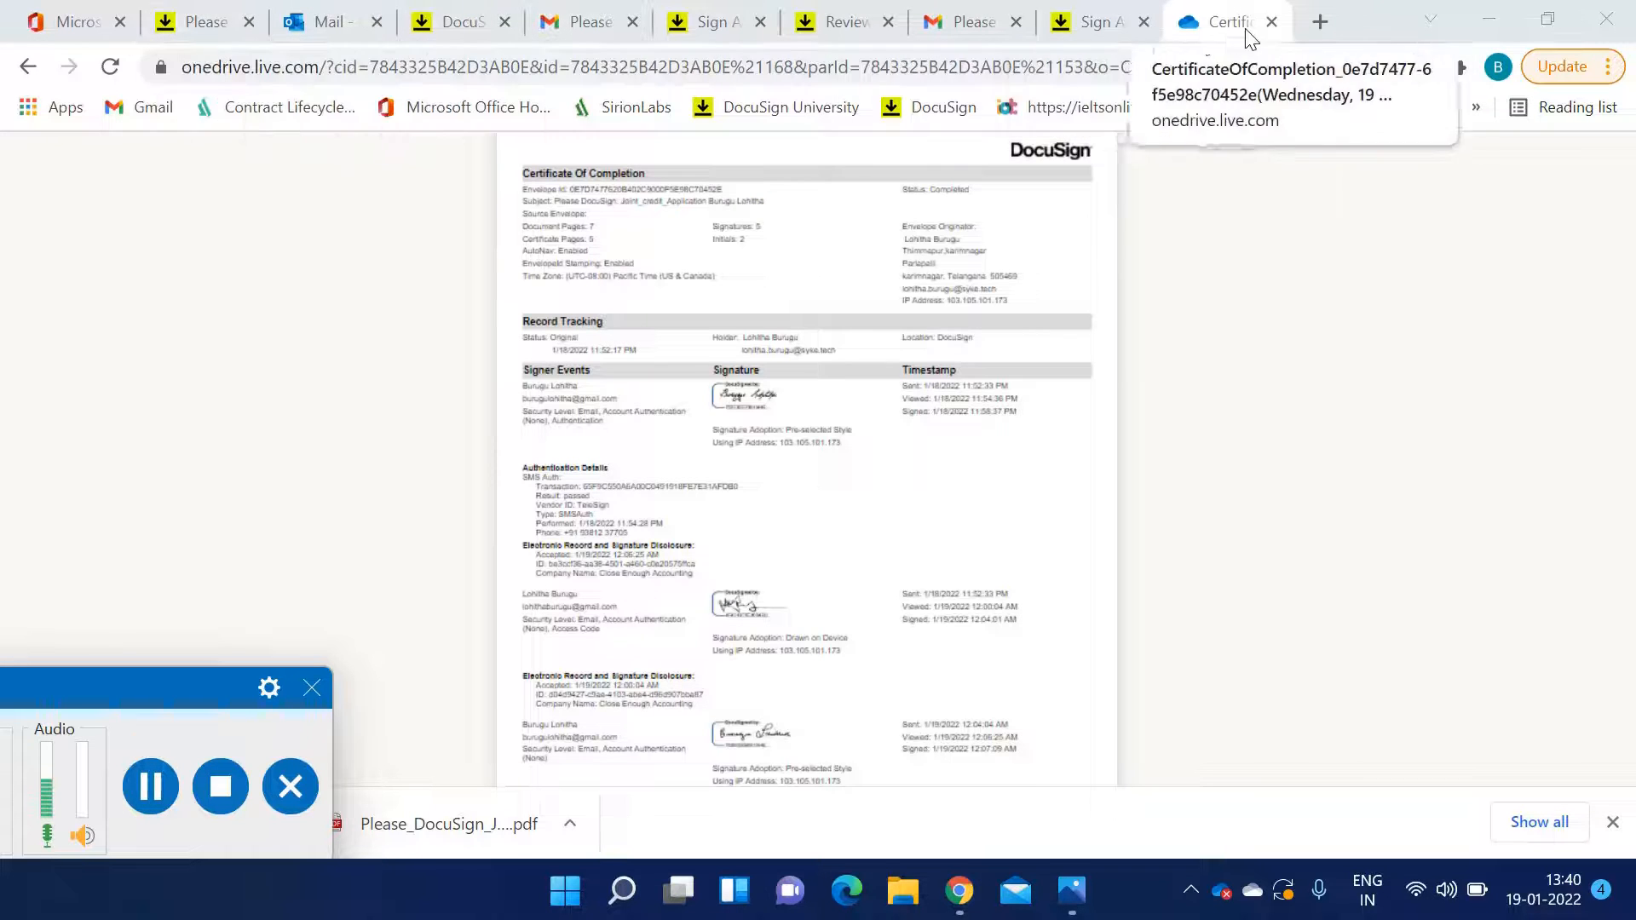
Open the Move to Folder dialog for the completed envelope and close it without moving
{"action": "left_click", "coordinate": [205, 33]}
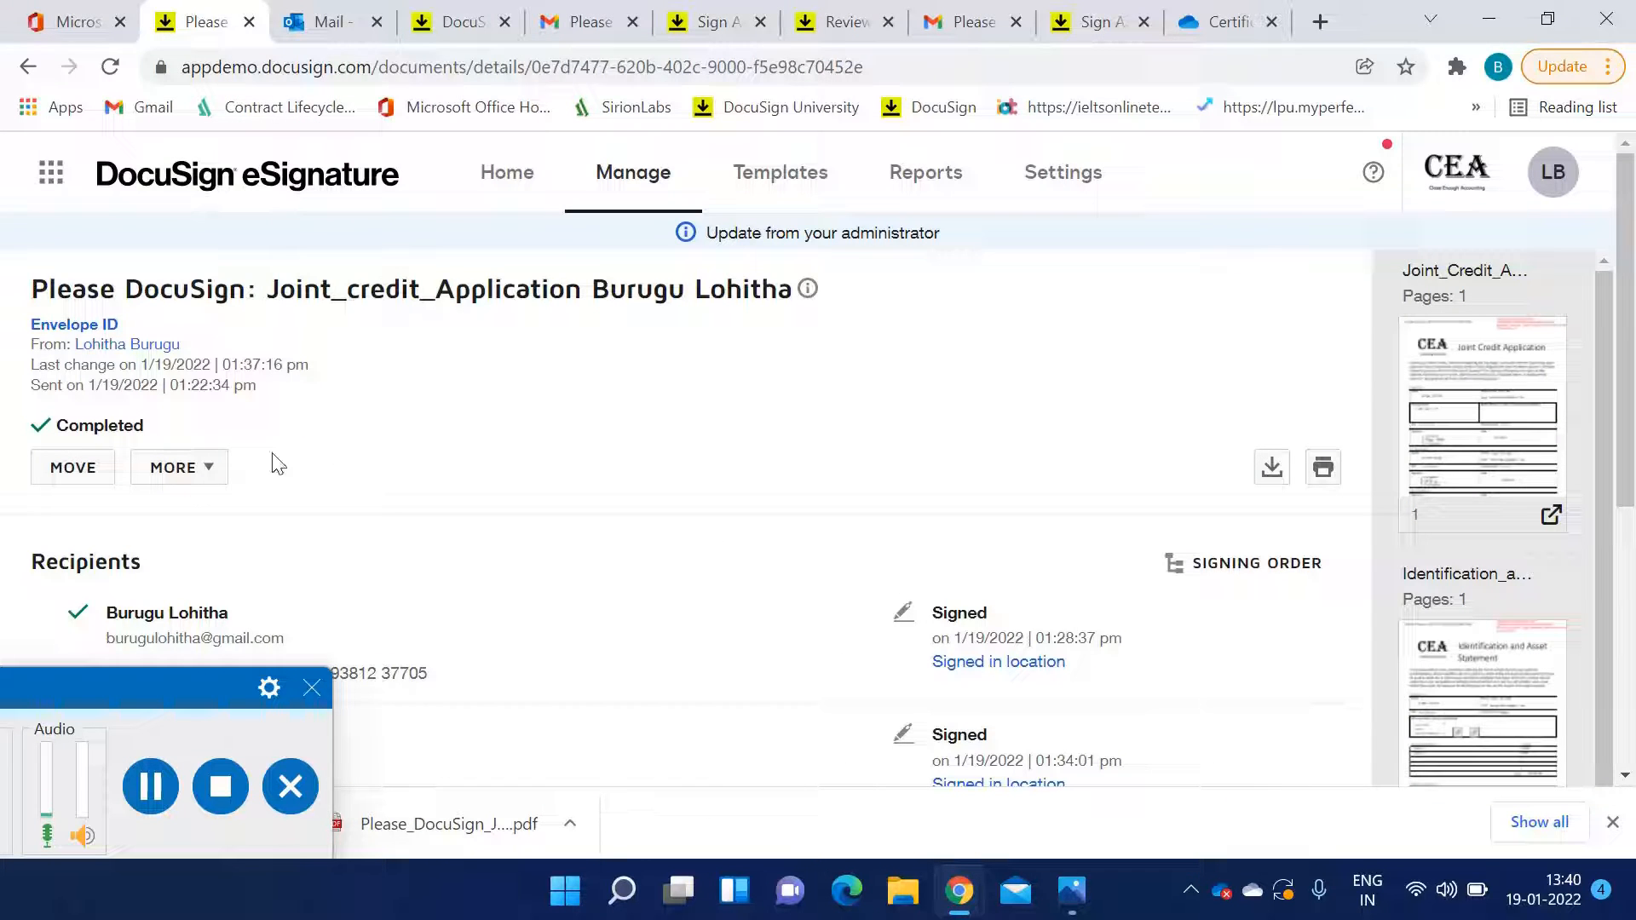
{"action": "left_click", "coordinate": [1236, 9]}
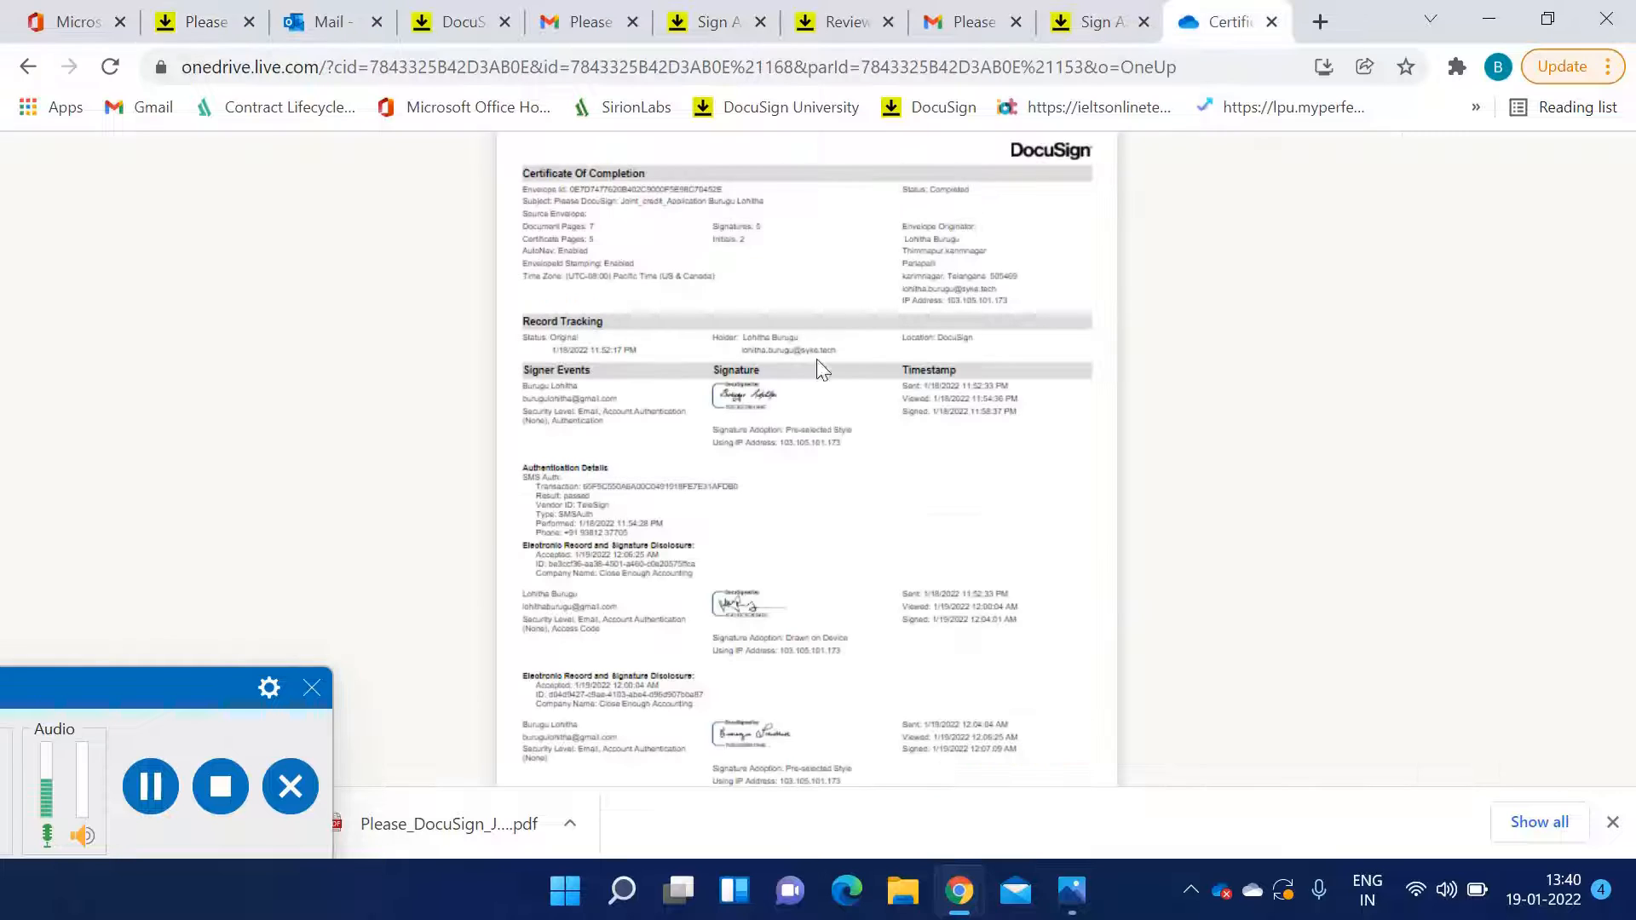
{"action": "left_click", "coordinate": [213, 33]}
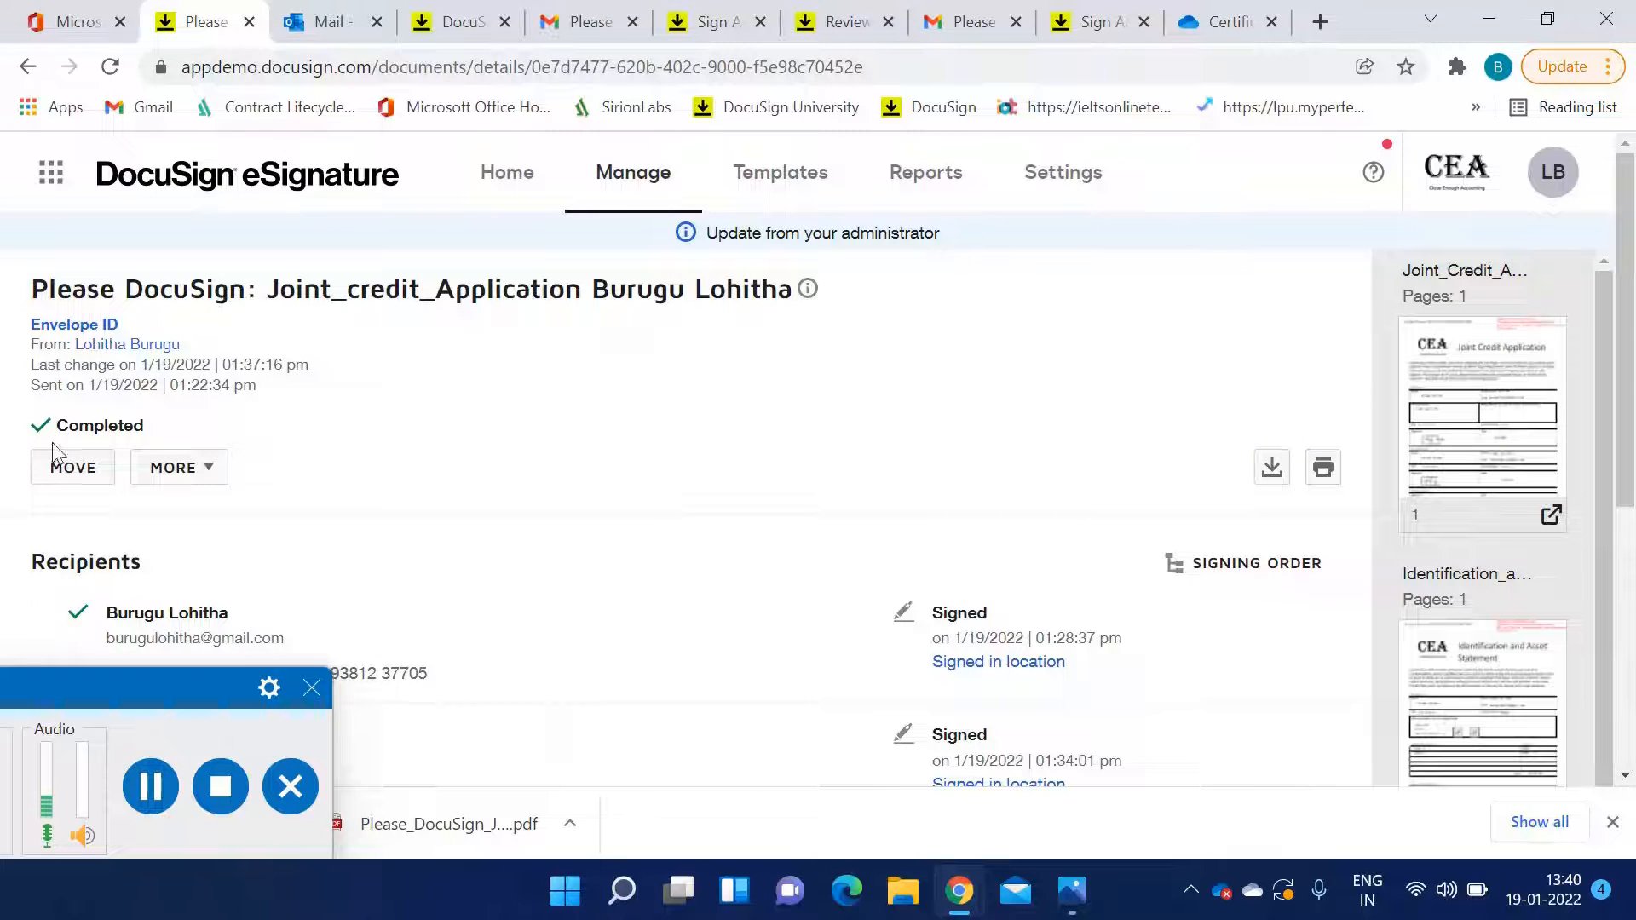
{"action": "left_click", "coordinate": [53, 469]}
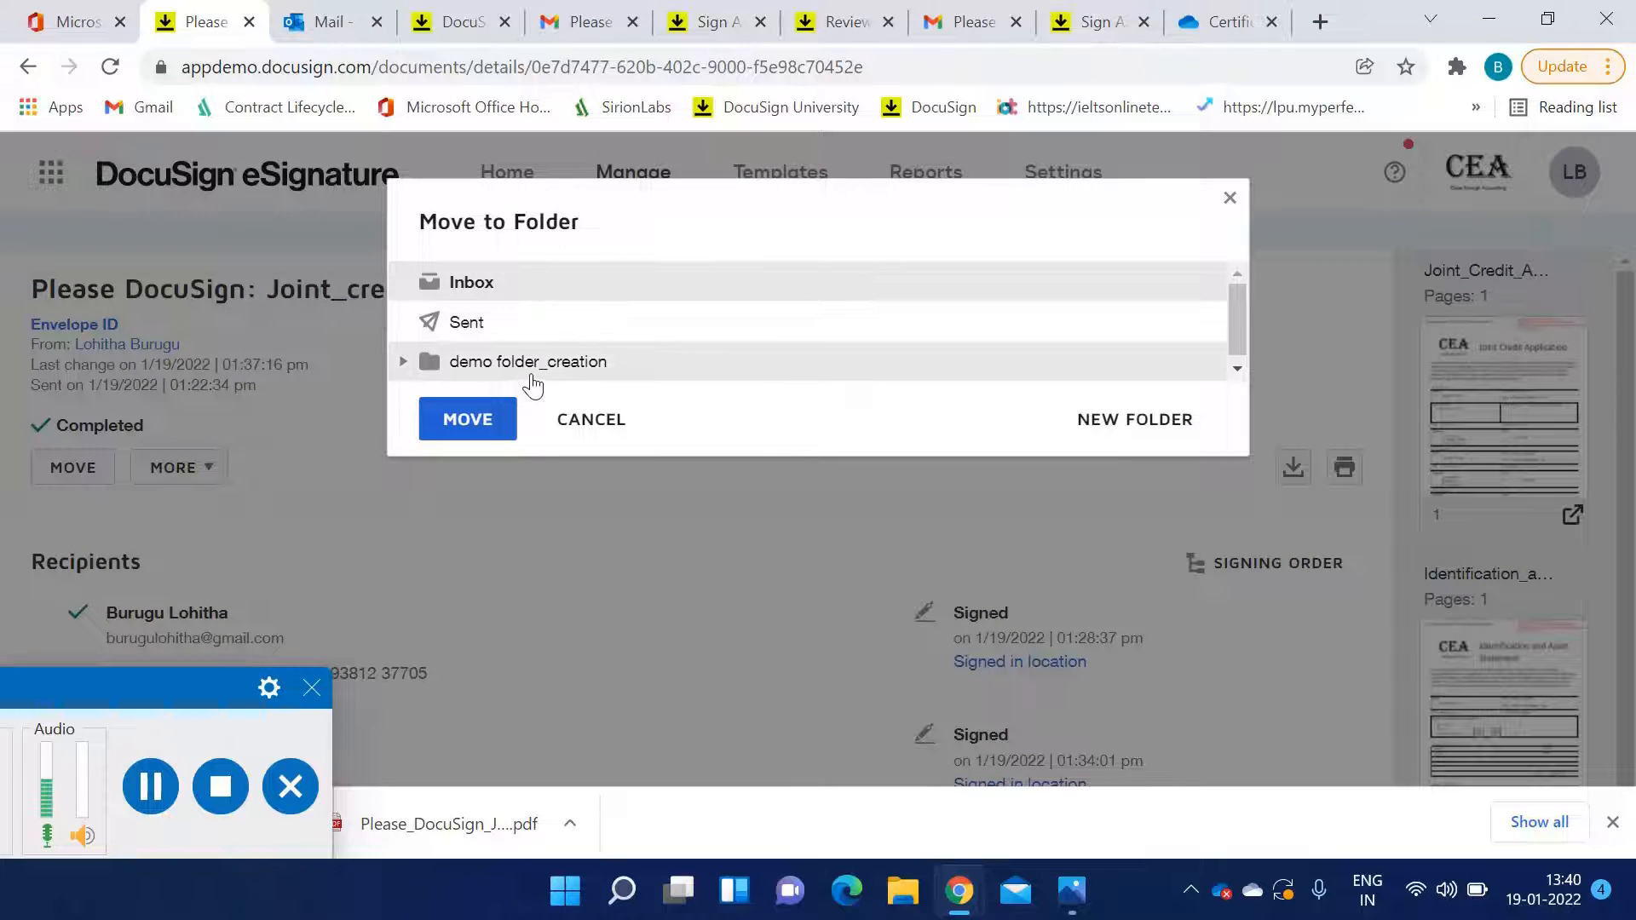
{"action": "left_click", "coordinate": [1227, 199]}
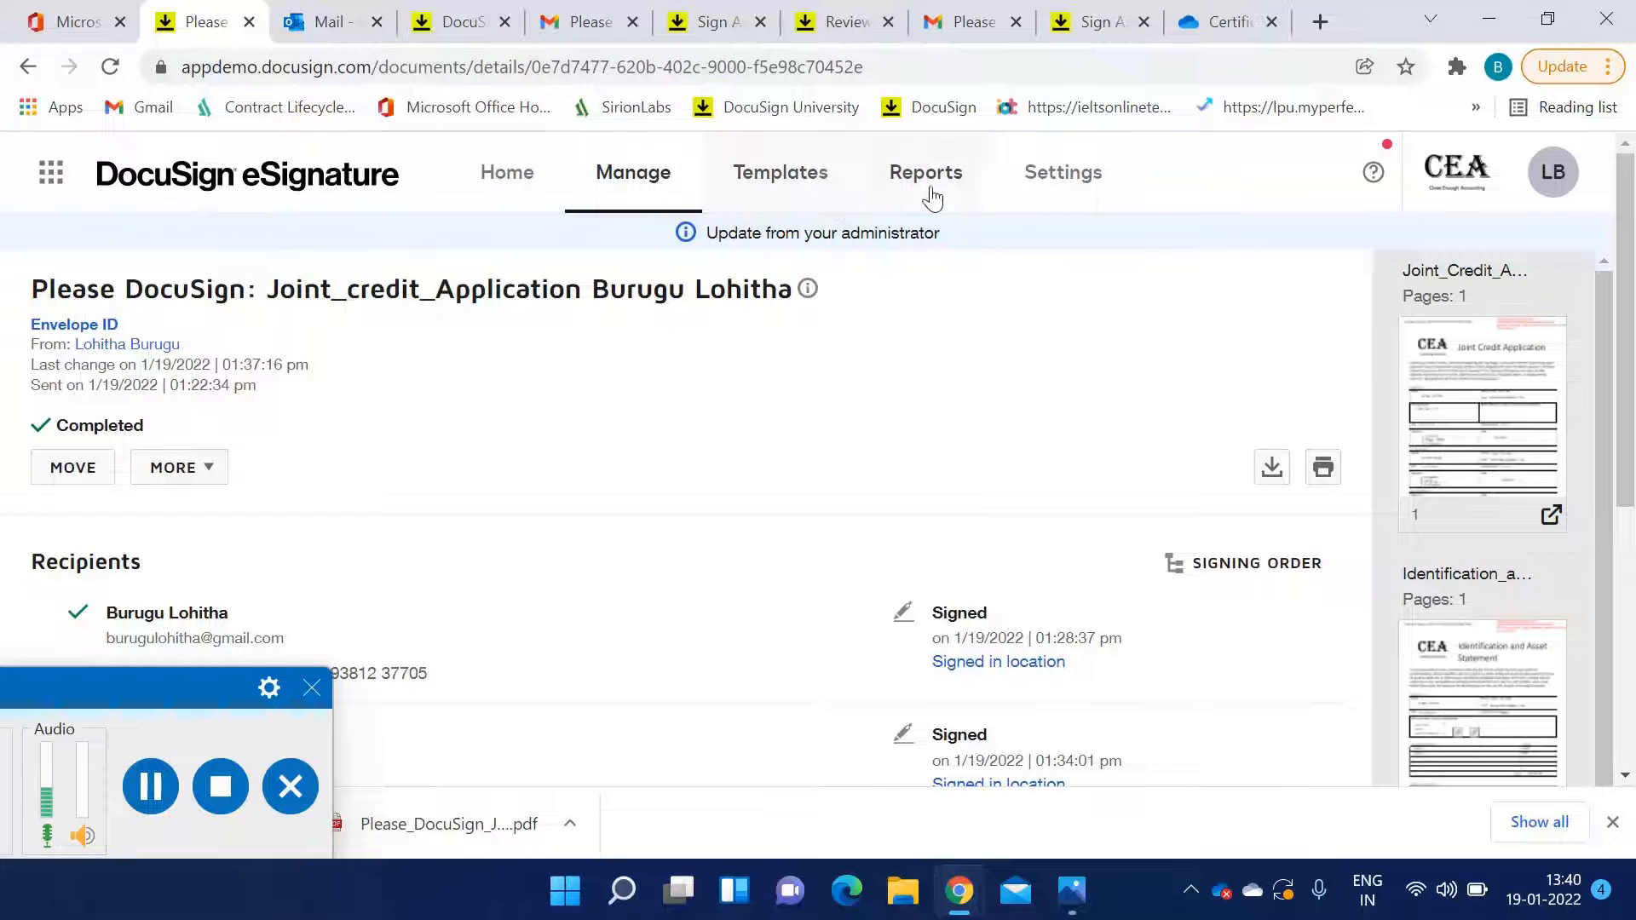
Open the eSignature Settings admin dashboard and glance over the signing invitation email in Gmail
{"action": "left_click", "coordinate": [1042, 191]}
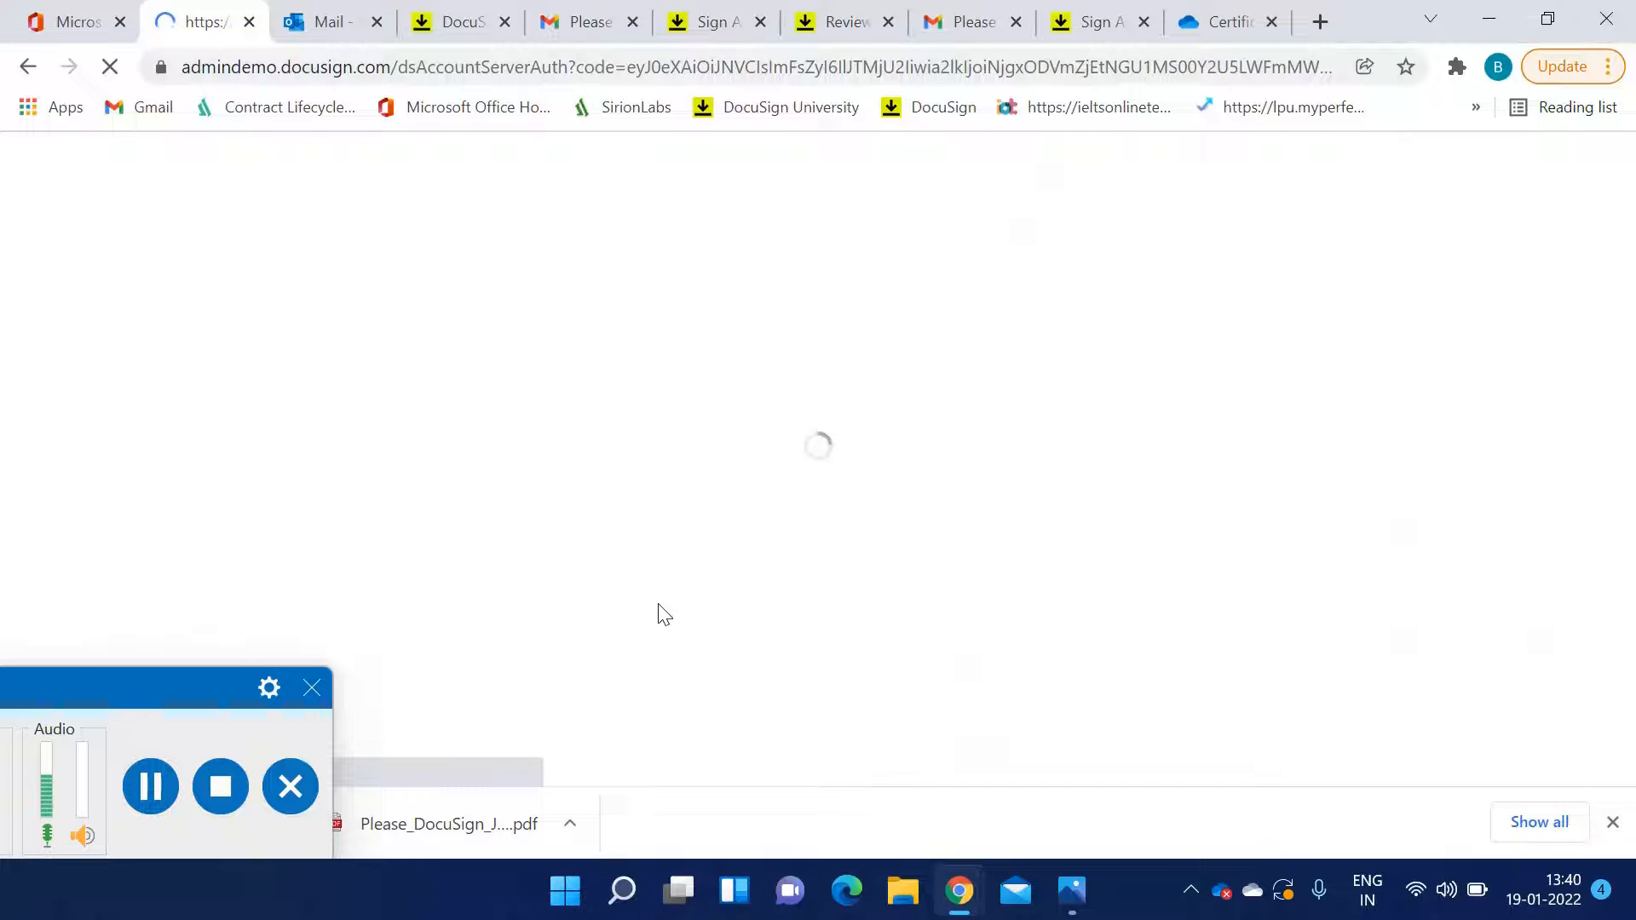
{"action": "left_click", "coordinate": [464, 24]}
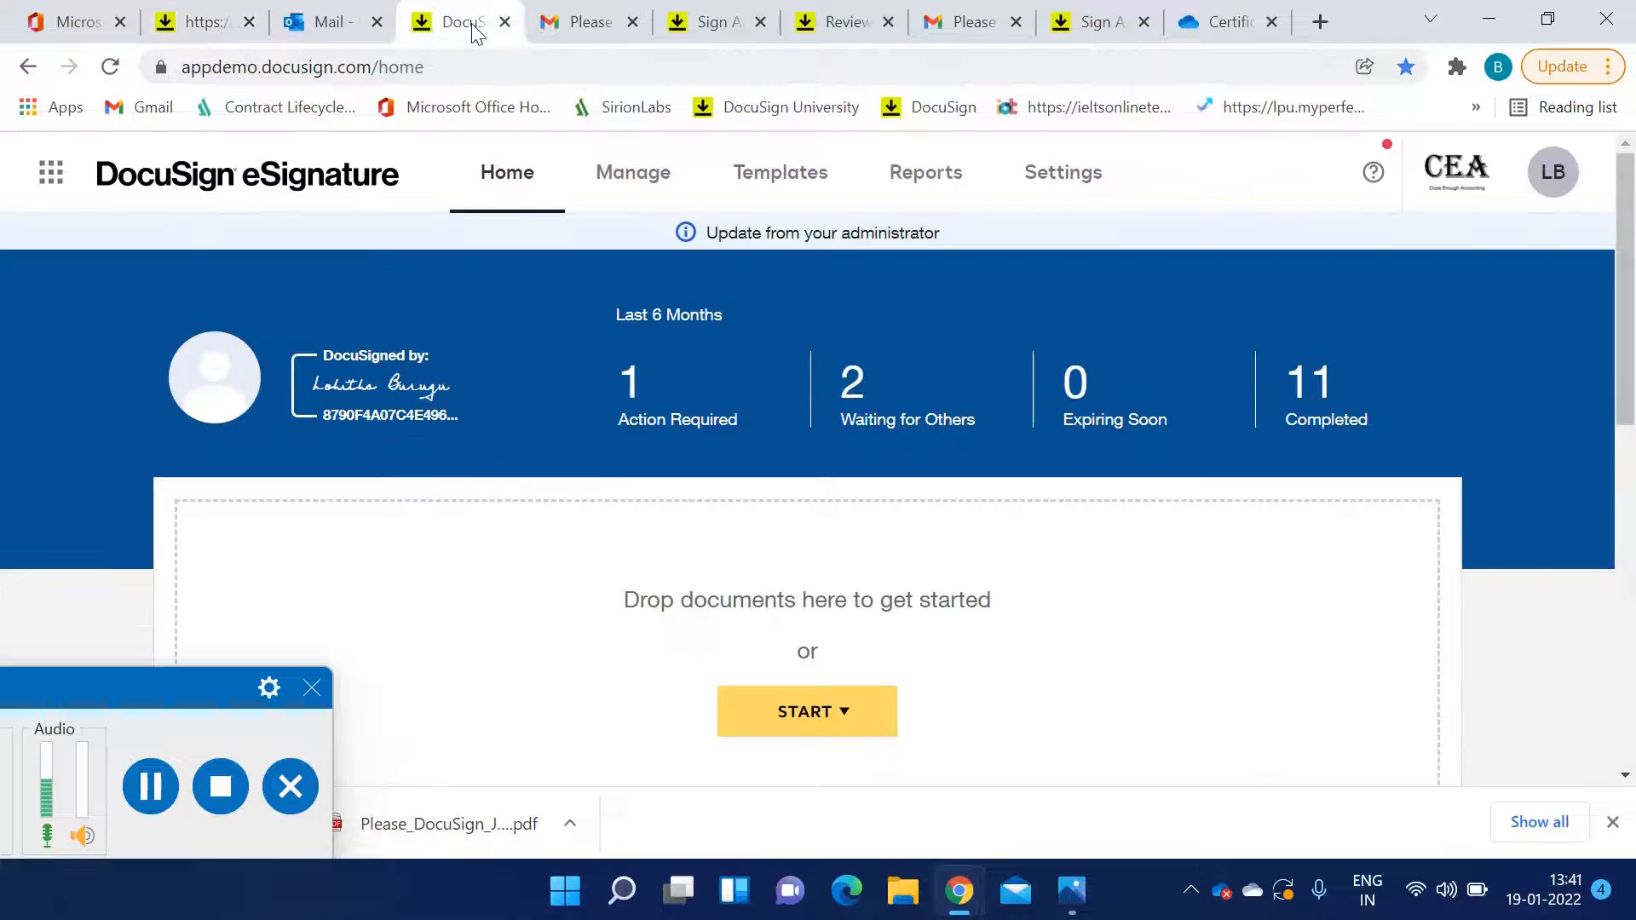
{"action": "left_click", "coordinate": [588, 23]}
{"action": "scroll", "coordinate": [727, 430], "scroll_direction": "up", "scroll_amount": 3}
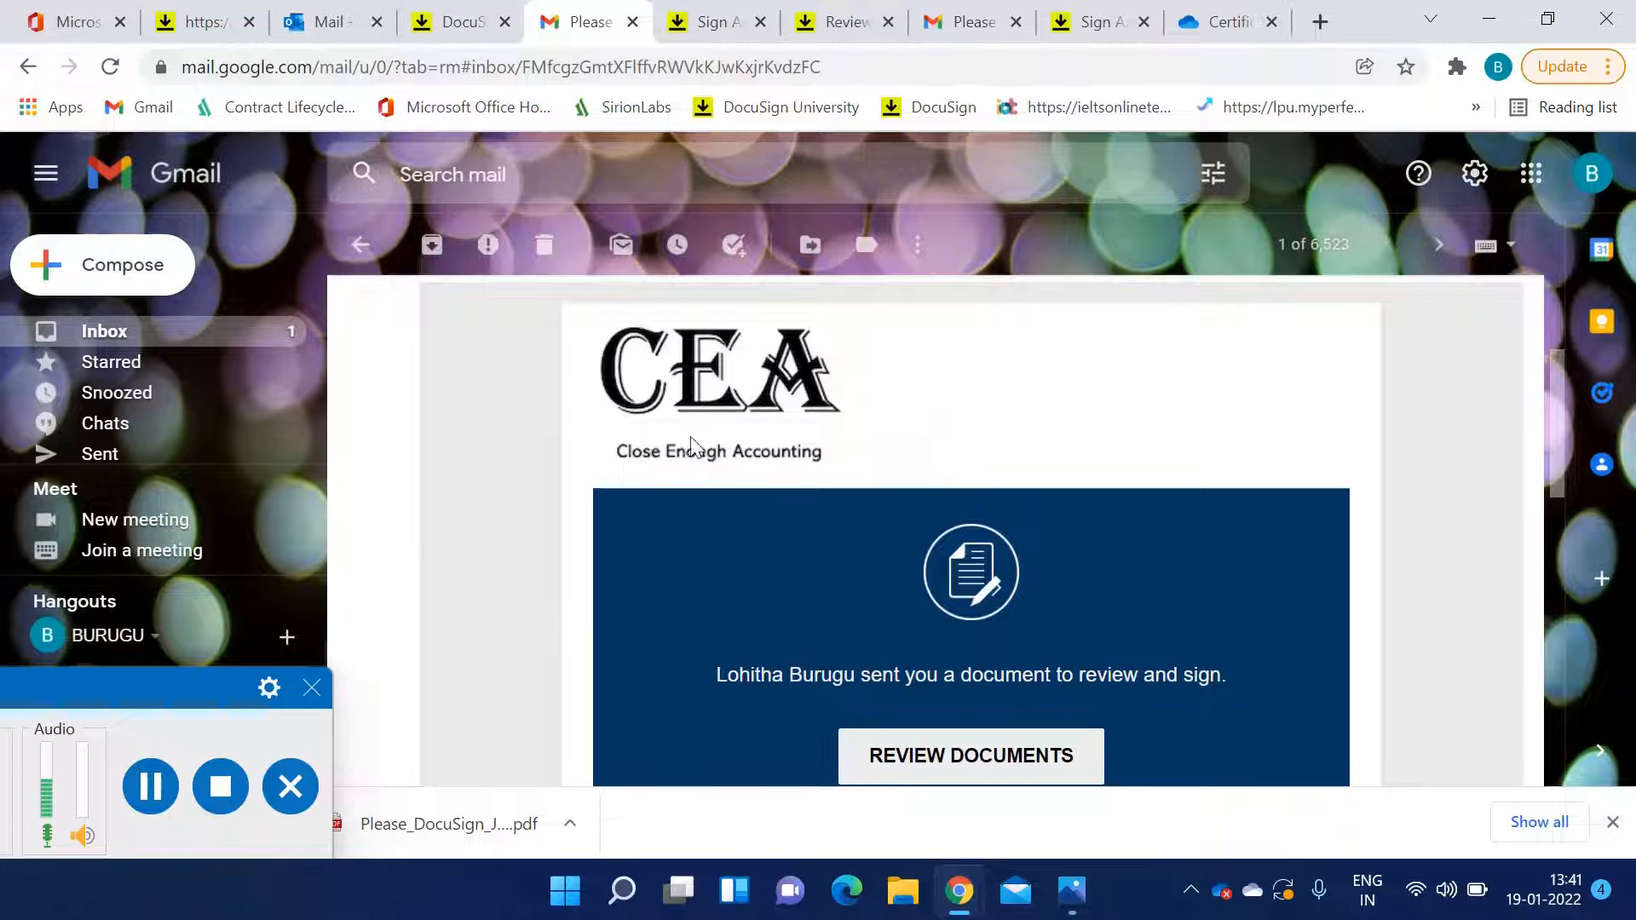
{"action": "scroll", "coordinate": [872, 653], "scroll_direction": "up", "scroll_amount": 3}
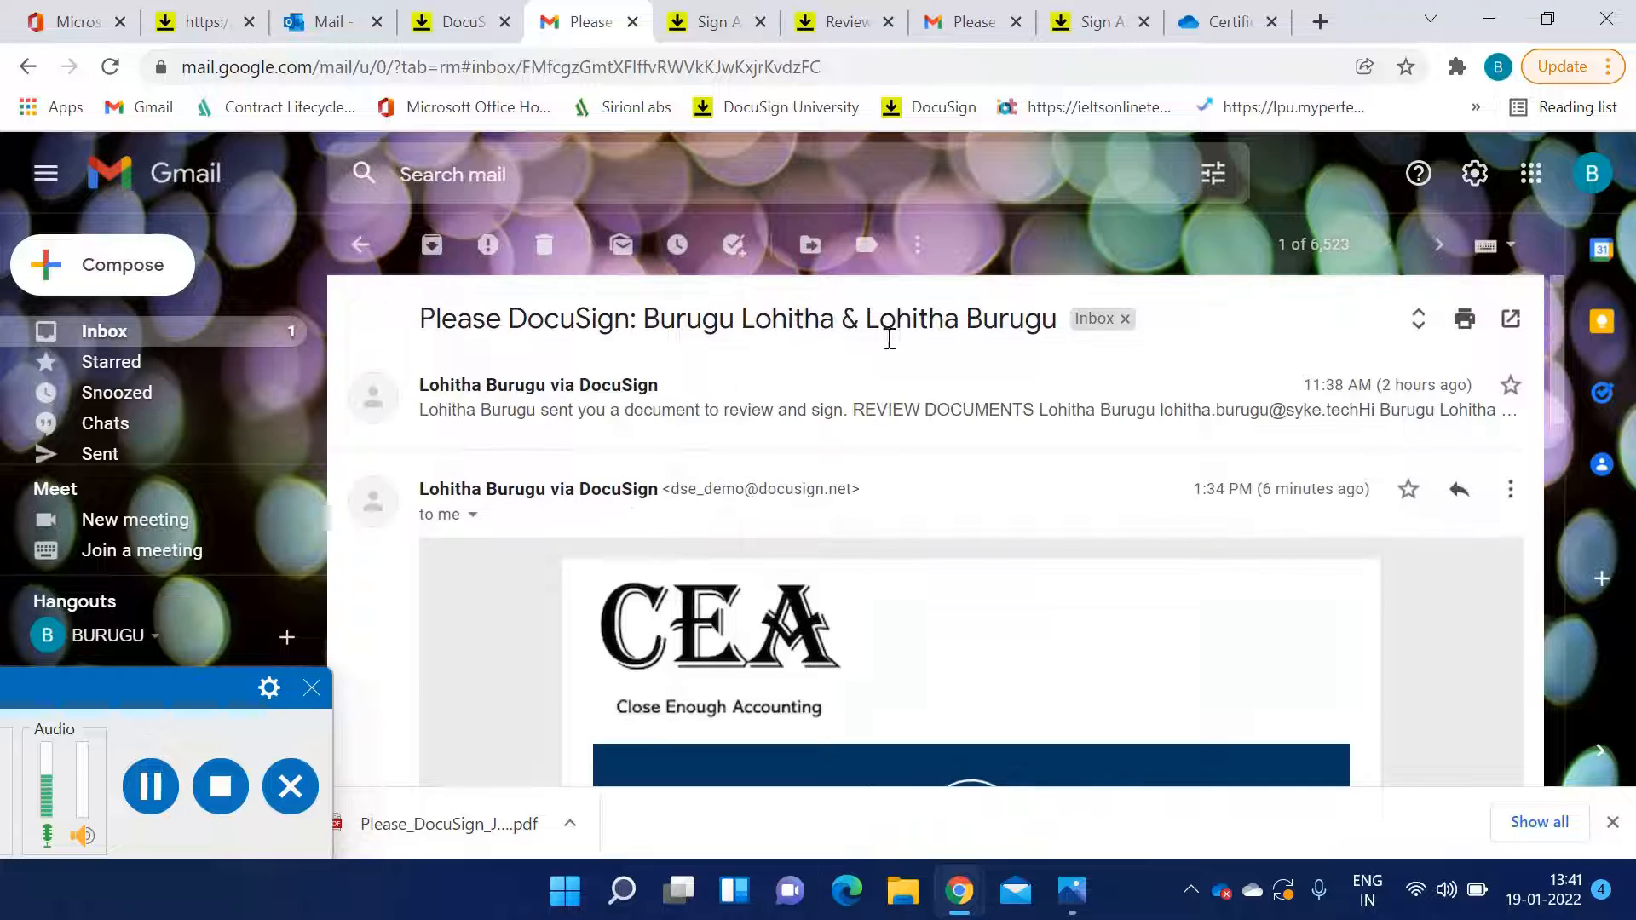
{"action": "scroll", "coordinate": [895, 515], "scroll_direction": "down", "scroll_amount": 9}
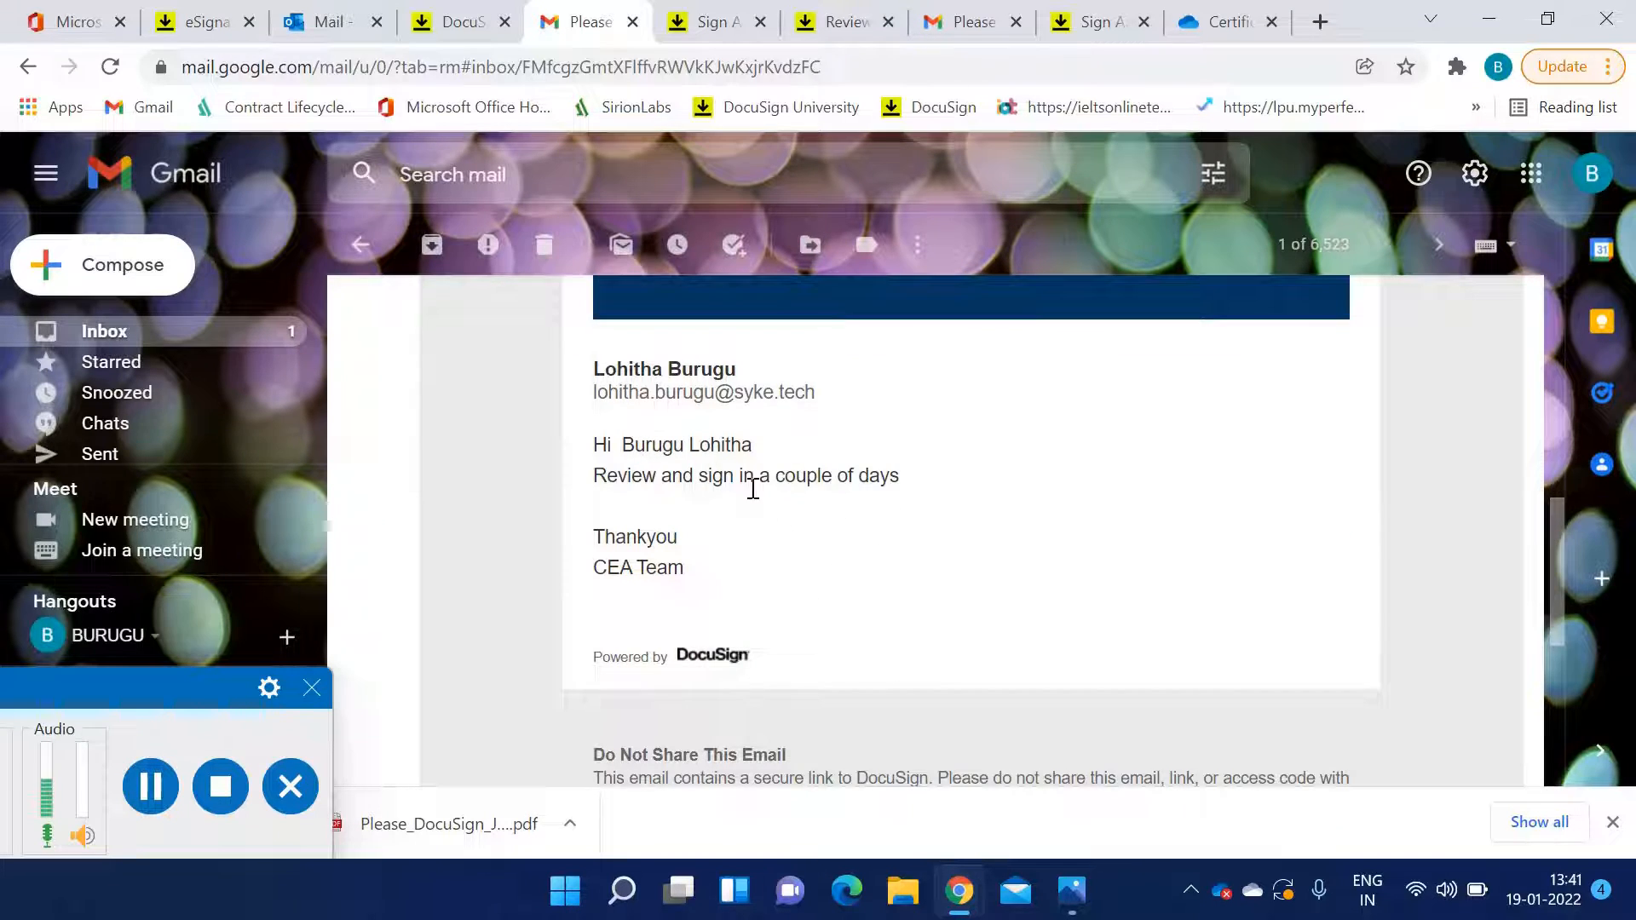
{"action": "scroll", "coordinate": [753, 488], "scroll_direction": "up", "scroll_amount": 6}
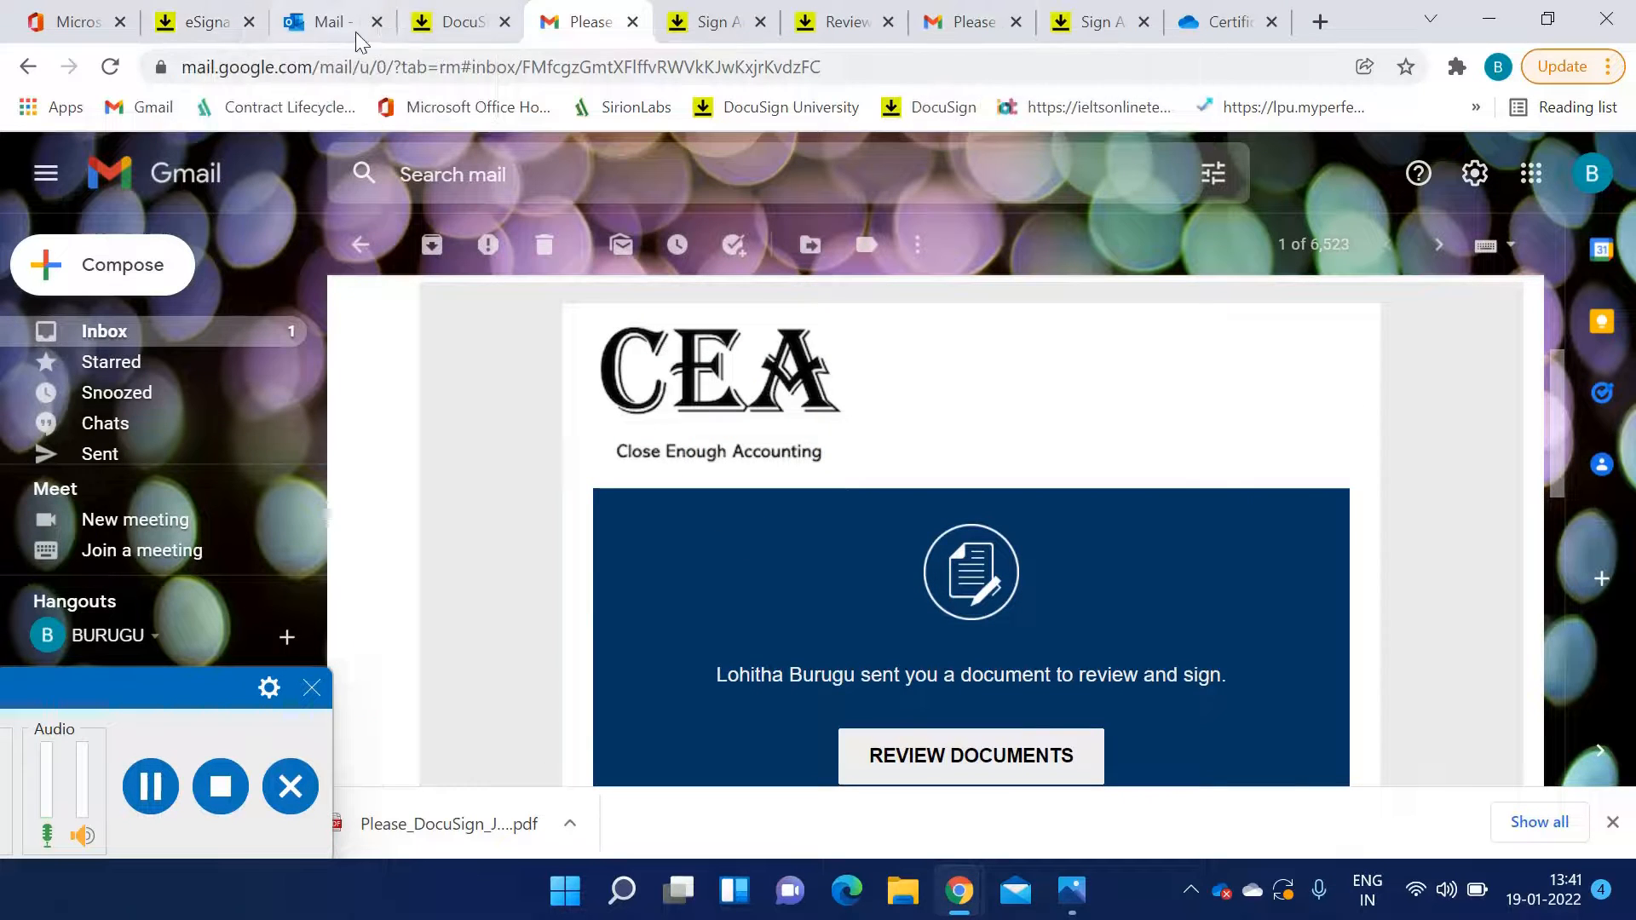
{"action": "left_click", "coordinate": [204, 22]}
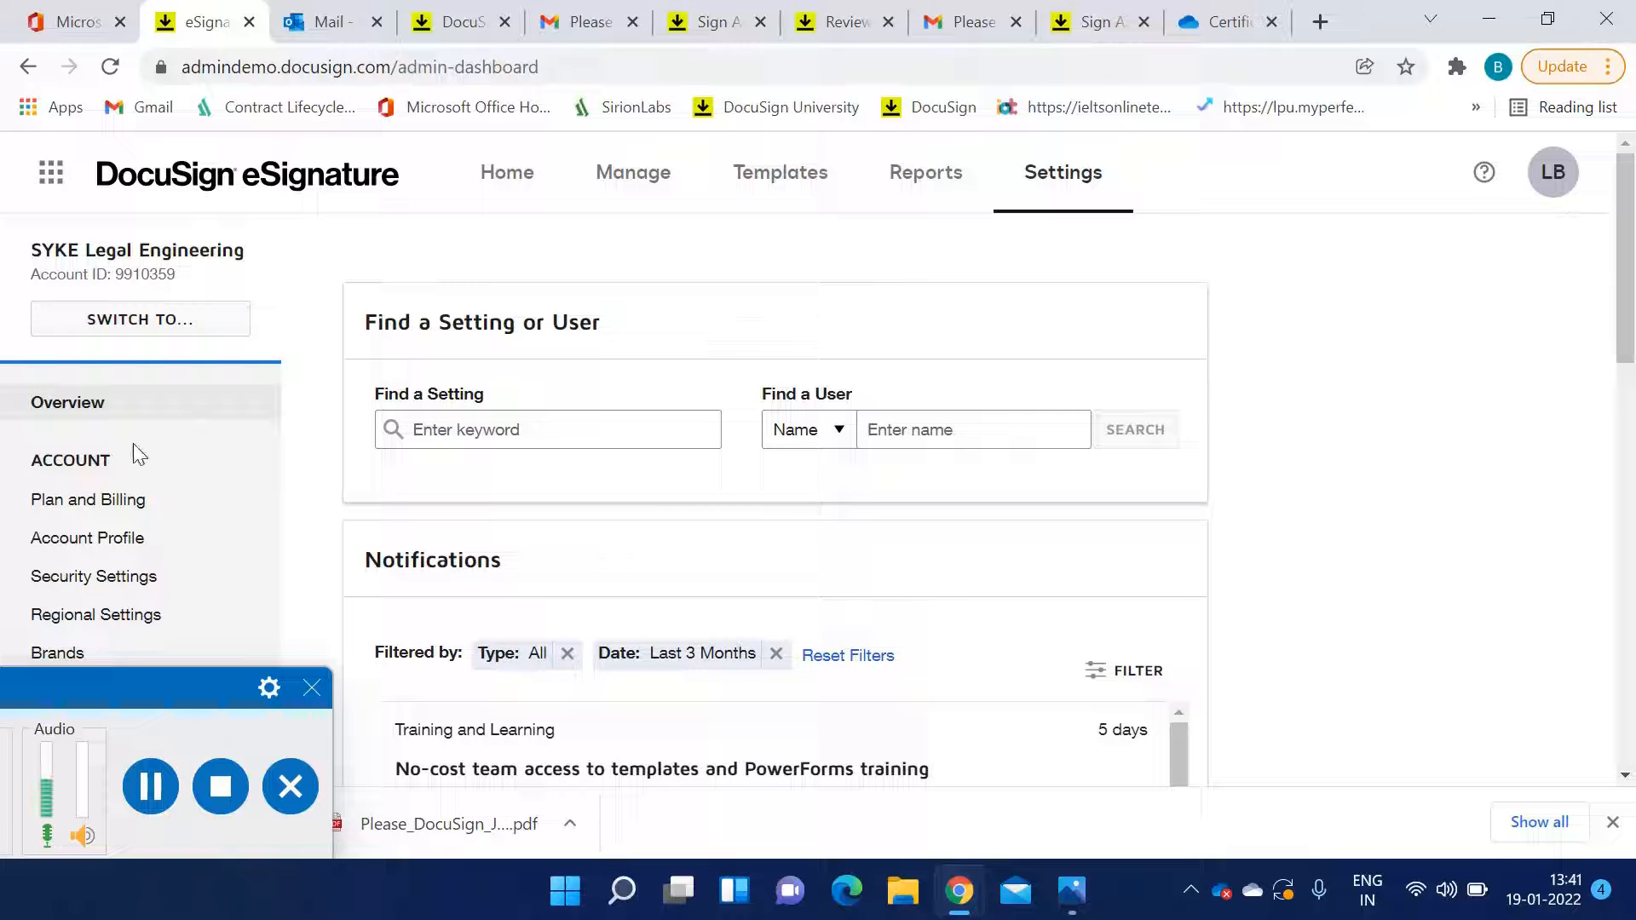
Open the Brands settings page and switch to the Sending brand view
{"action": "scroll", "coordinate": [133, 443], "scroll_direction": "down", "scroll_amount": 2}
{"action": "scroll", "coordinate": [133, 452], "scroll_direction": "down", "scroll_amount": 2}
{"action": "left_click", "coordinate": [54, 399]}
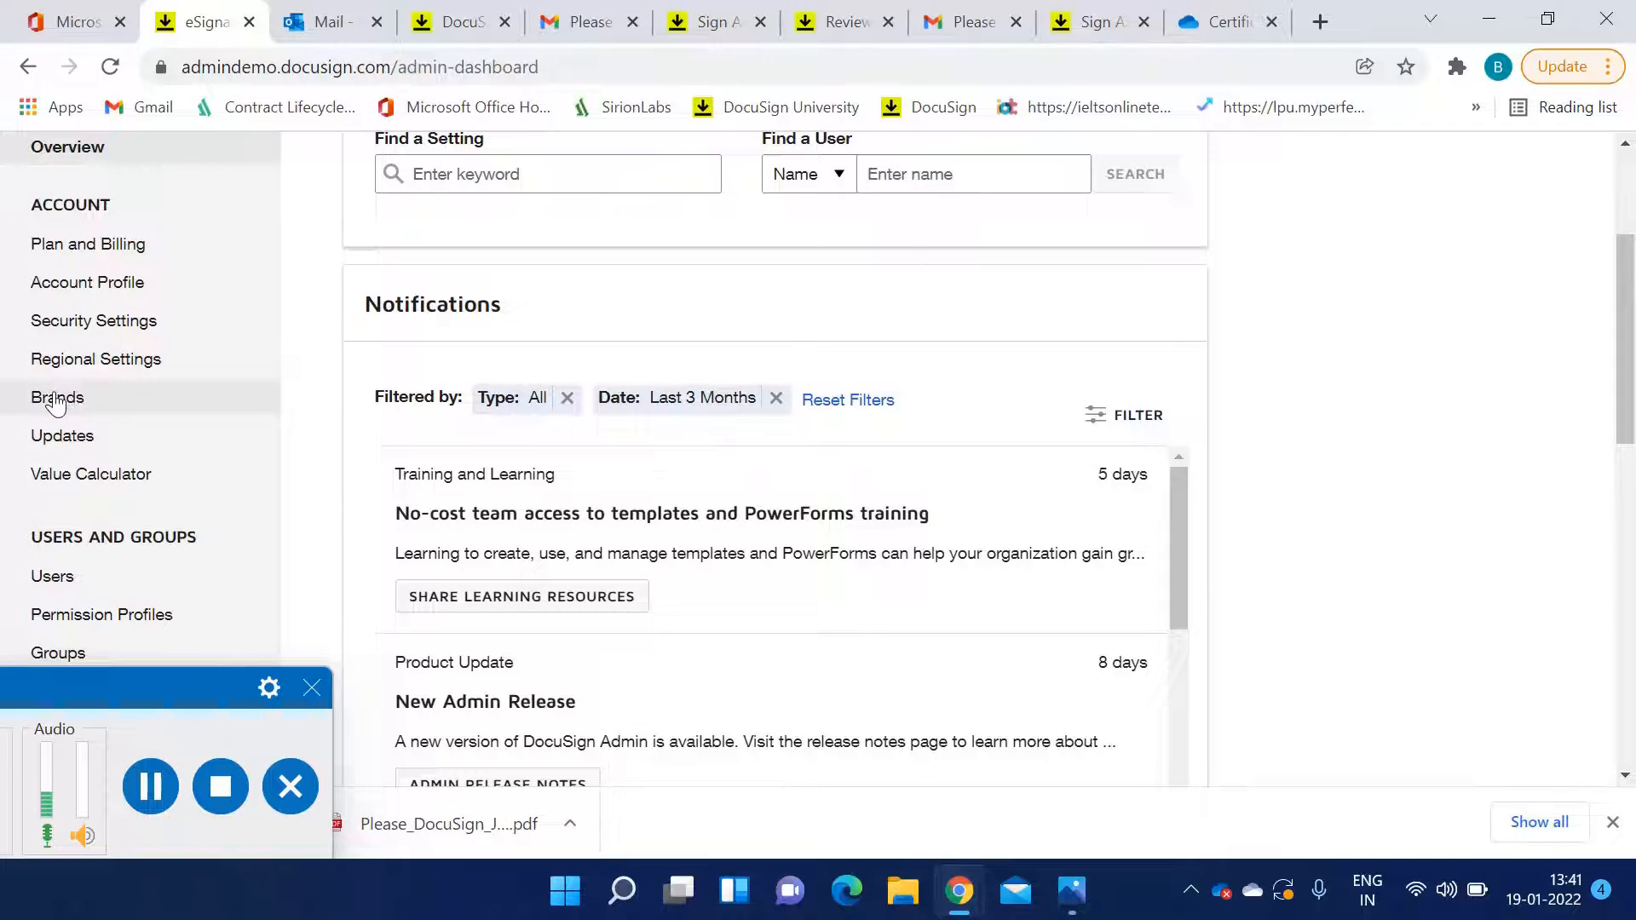
{"action": "scroll", "coordinate": [688, 511], "scroll_direction": "down", "scroll_amount": 3}
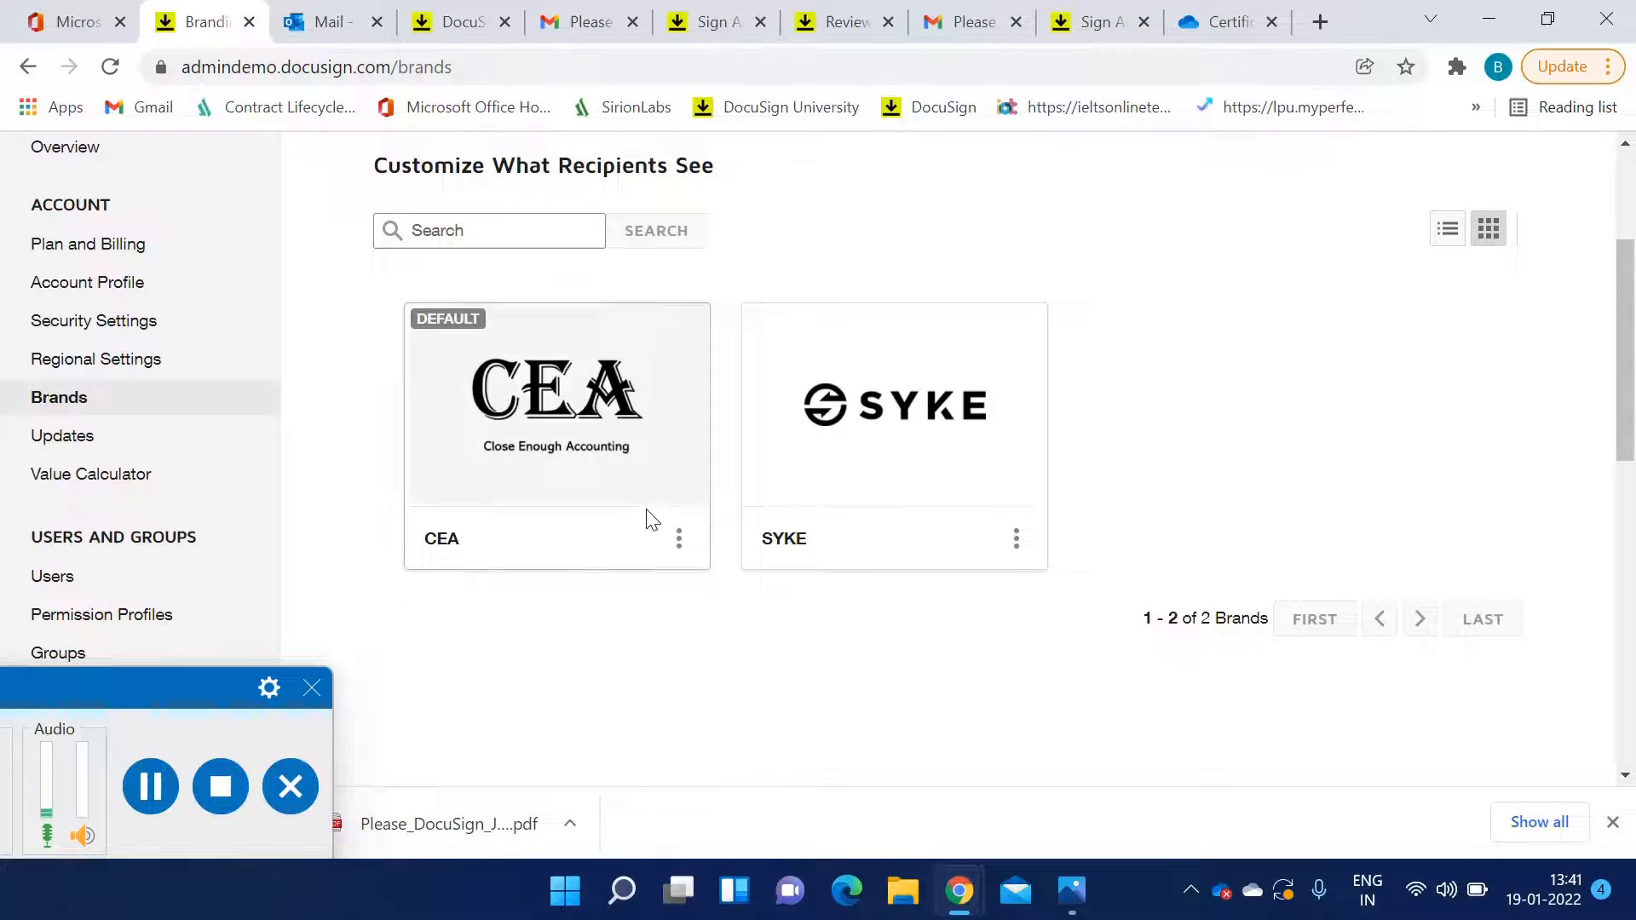
{"action": "mouse_move", "coordinate": [986, 474]}
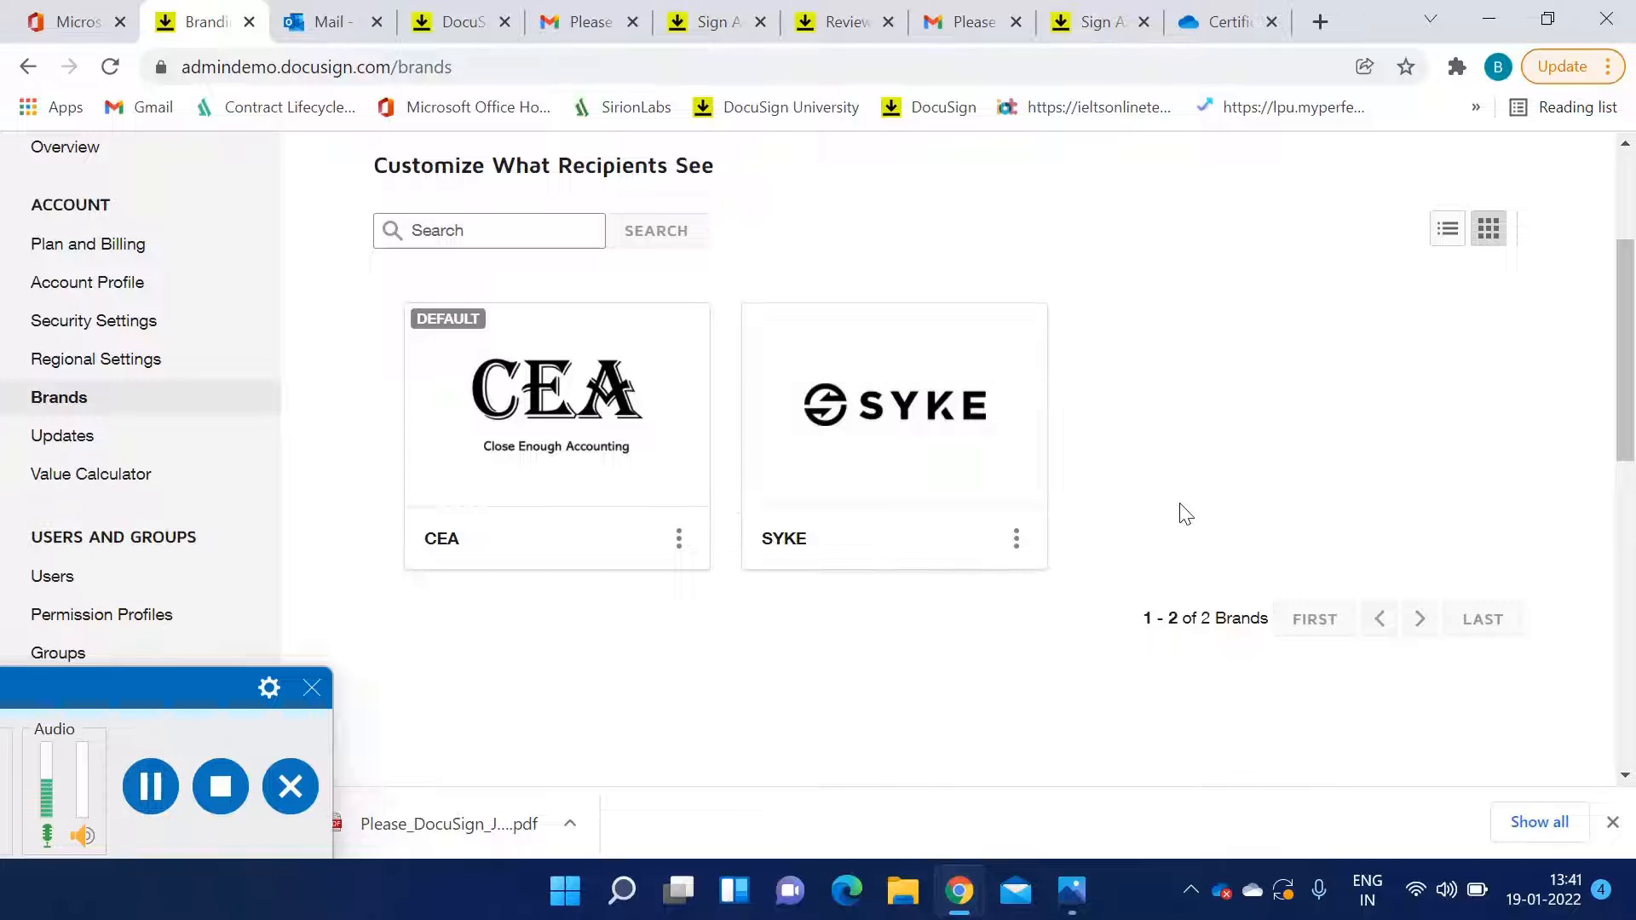
{"action": "scroll", "coordinate": [1185, 513], "scroll_direction": "up", "scroll_amount": 3}
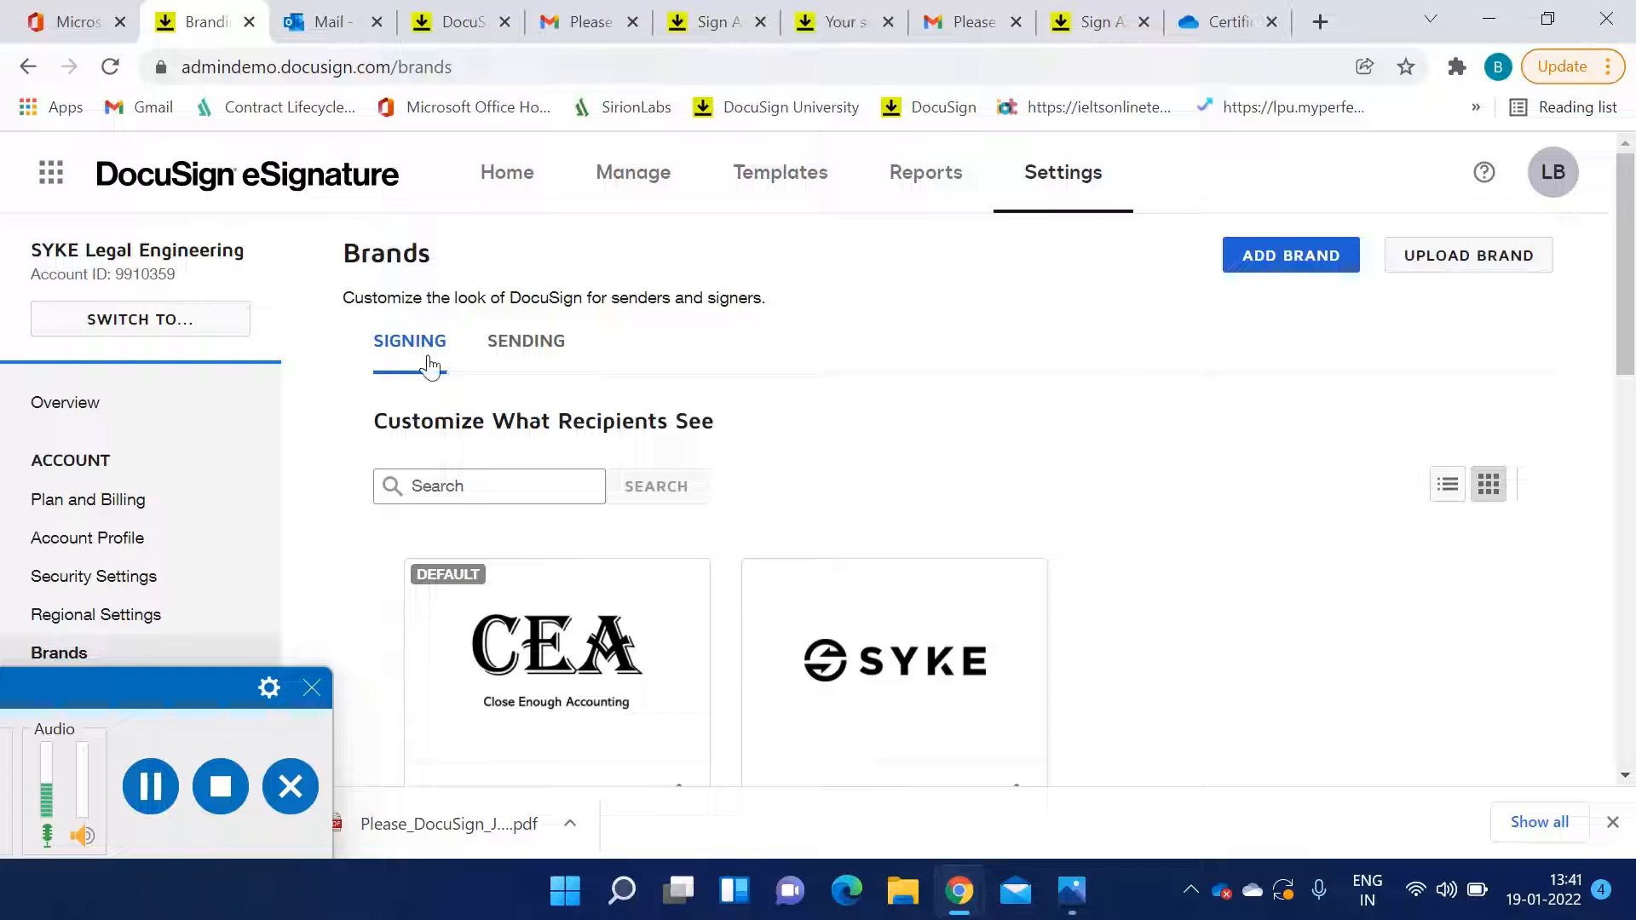
{"action": "left_click", "coordinate": [510, 353]}
{"action": "scroll", "coordinate": [671, 475], "scroll_direction": "down", "scroll_amount": 2}
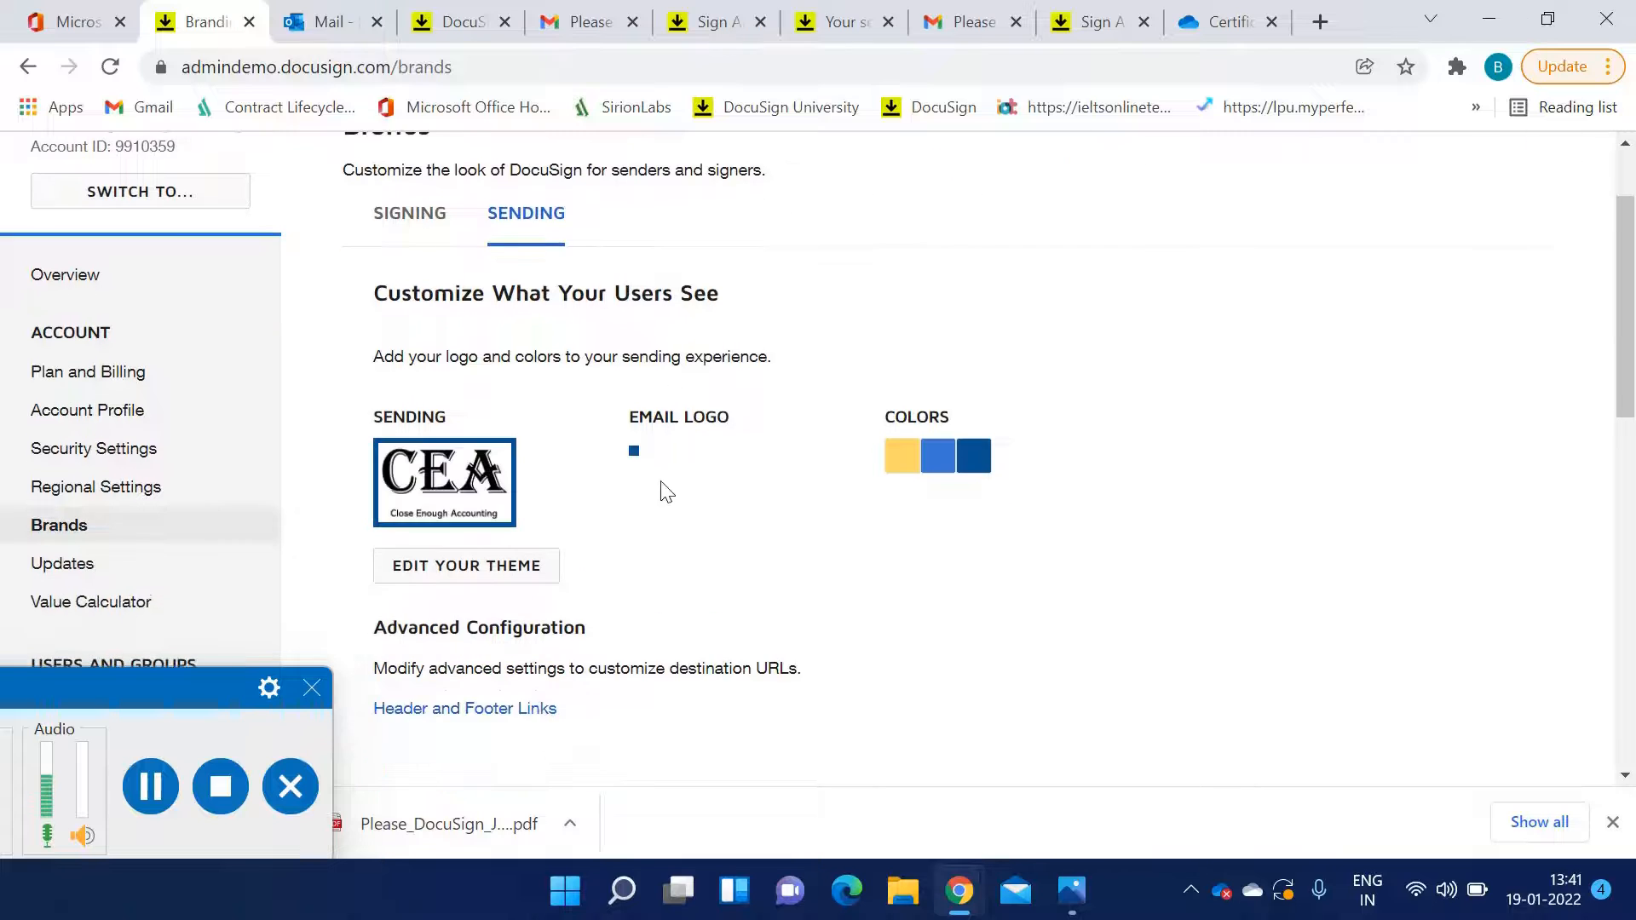
{"action": "scroll", "coordinate": [530, 469], "scroll_direction": "down", "scroll_amount": 2}
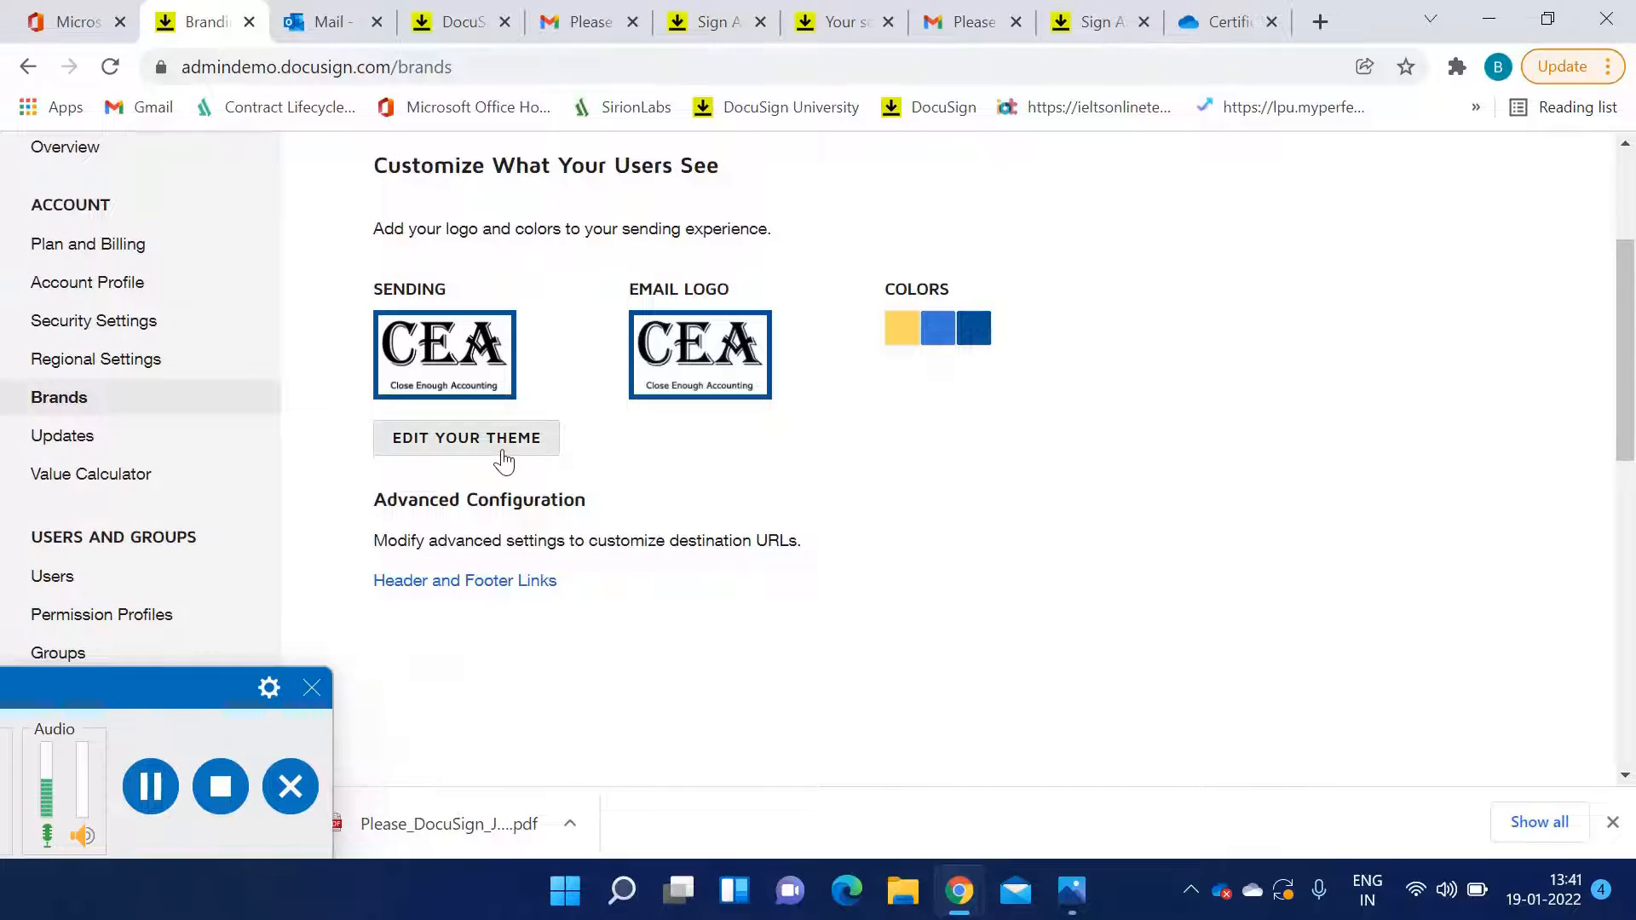
Edit the sending brand theme and set the action buttons' background colour to cyan
{"action": "left_click", "coordinate": [503, 459]}
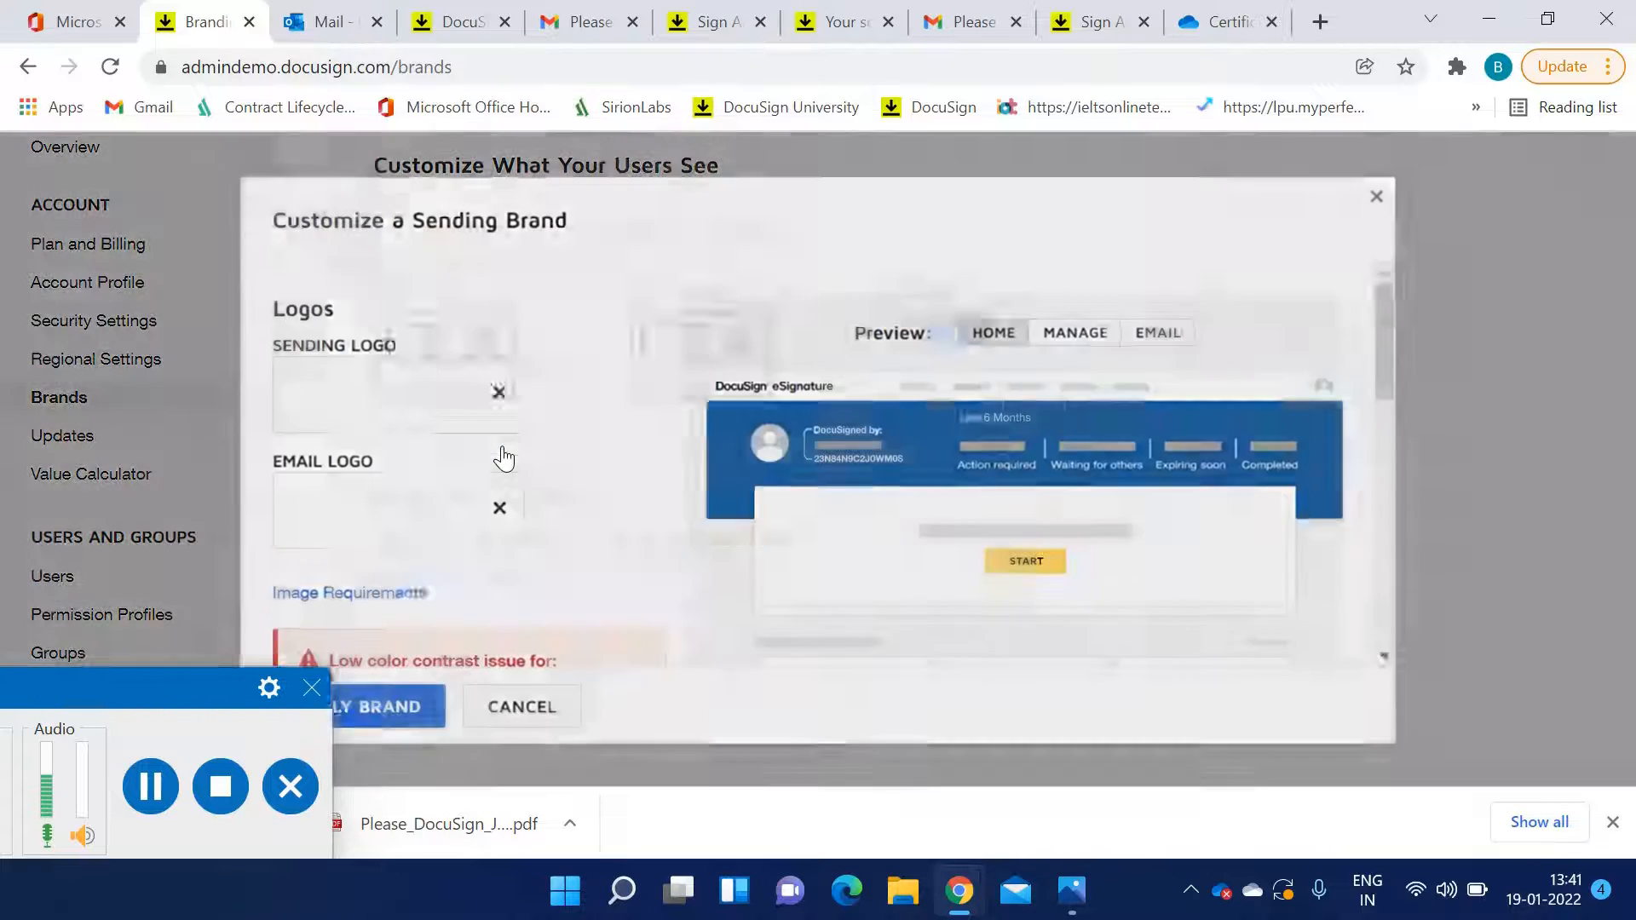
{"action": "scroll", "coordinate": [504, 458], "scroll_direction": "down", "scroll_amount": 5}
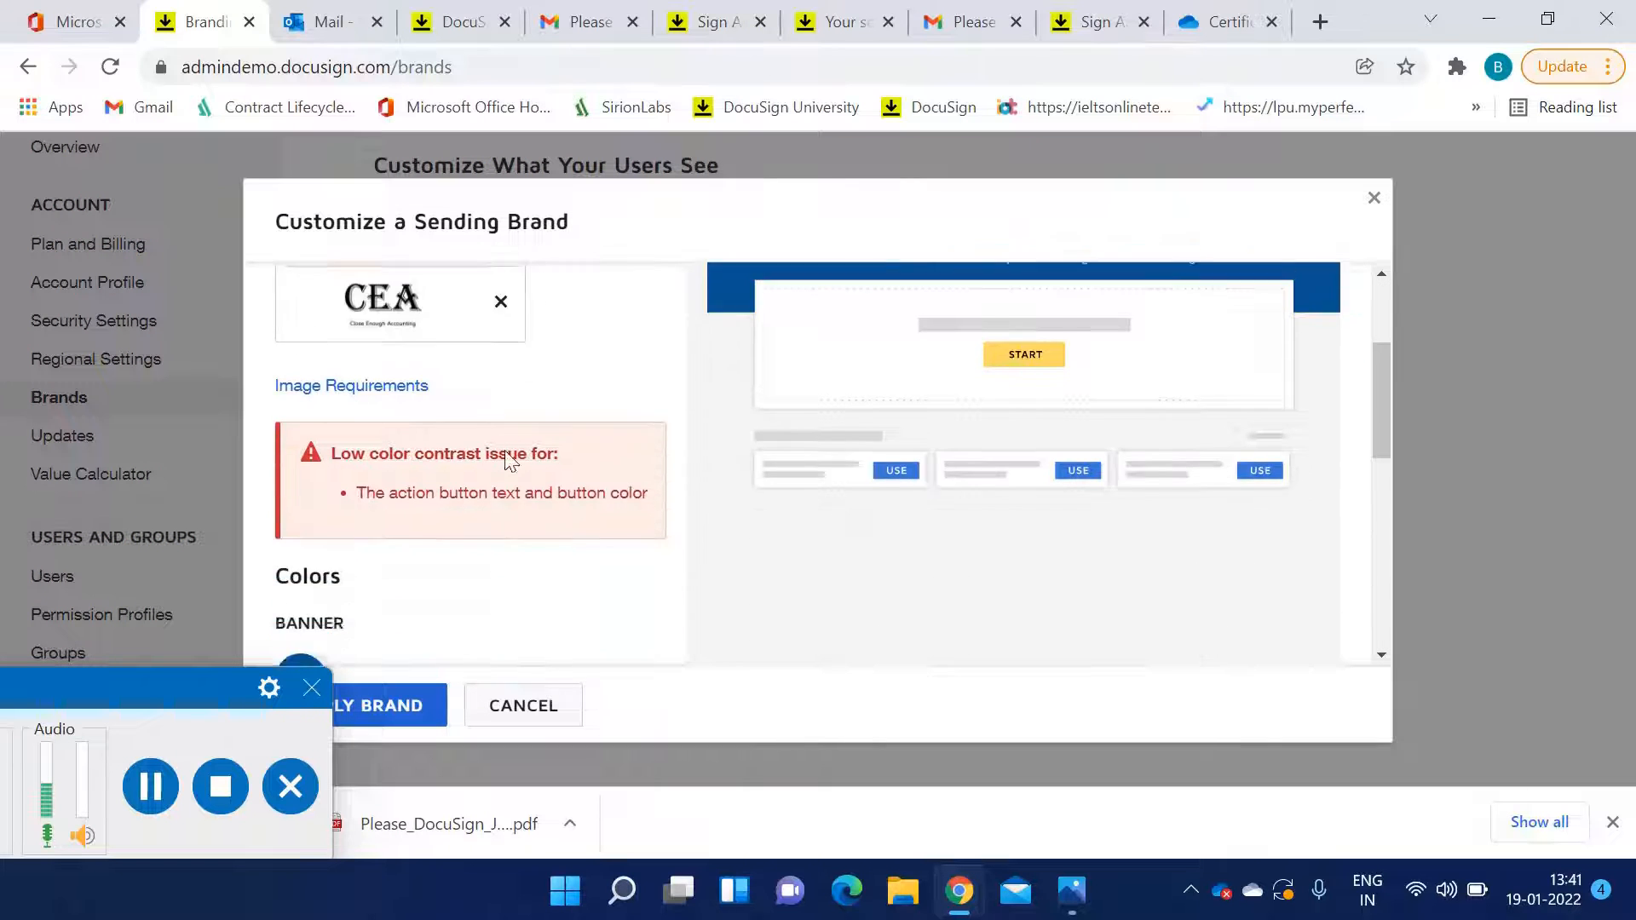
{"action": "scroll", "coordinate": [505, 460], "scroll_direction": "up", "scroll_amount": 2}
{"action": "scroll", "coordinate": [505, 444], "scroll_direction": "down", "scroll_amount": 1}
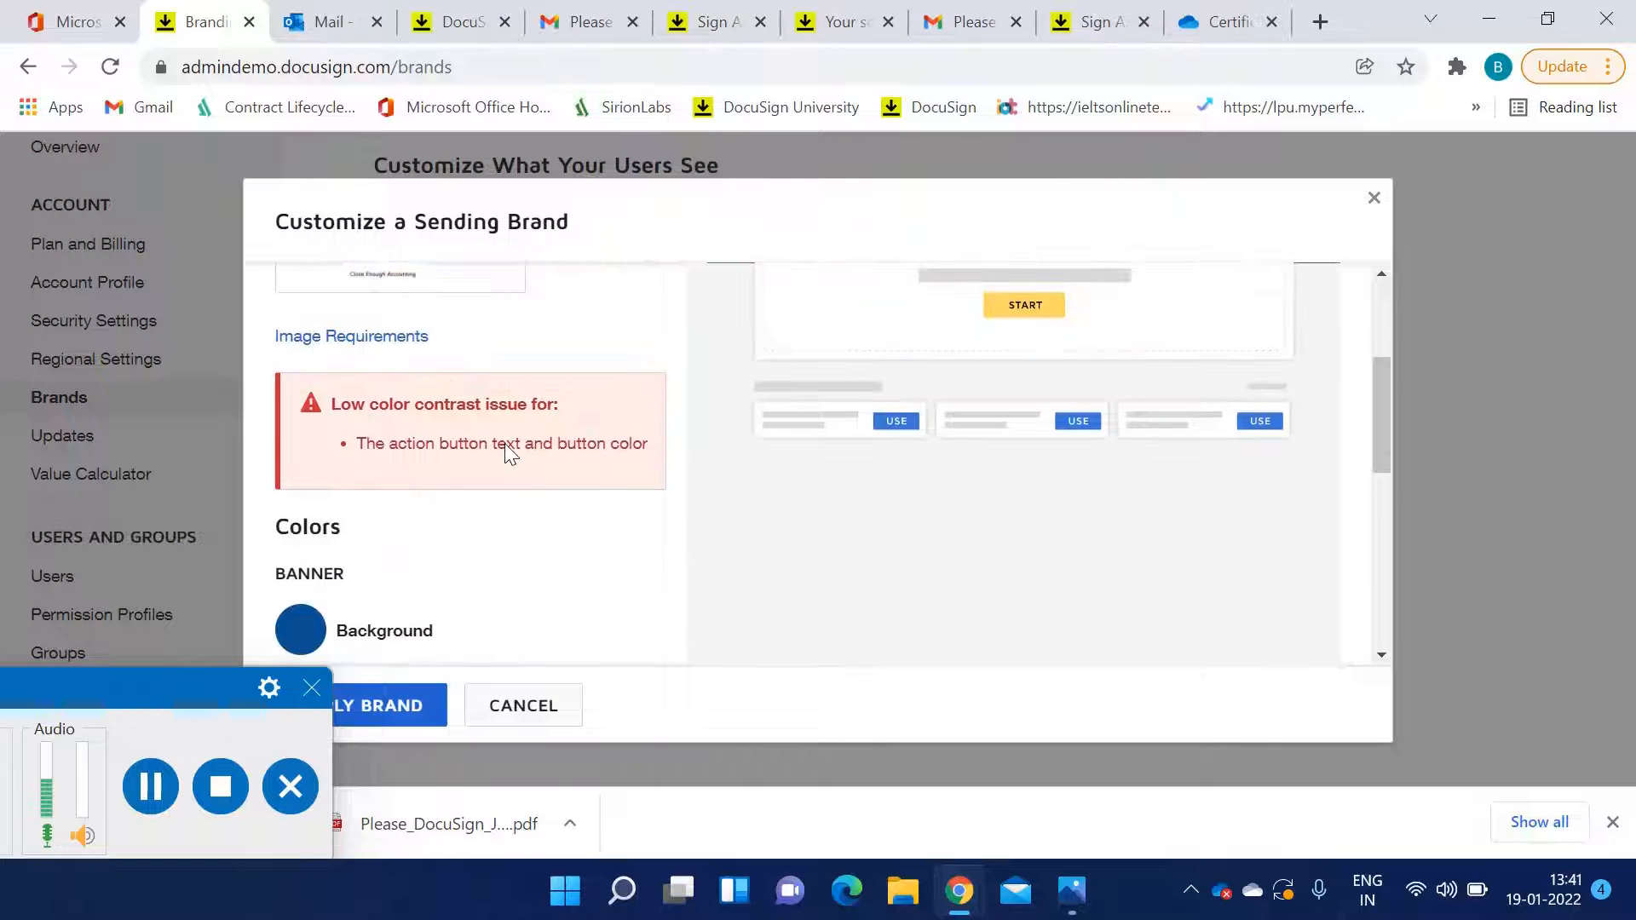
{"action": "scroll", "coordinate": [602, 511], "scroll_direction": "down", "scroll_amount": 3}
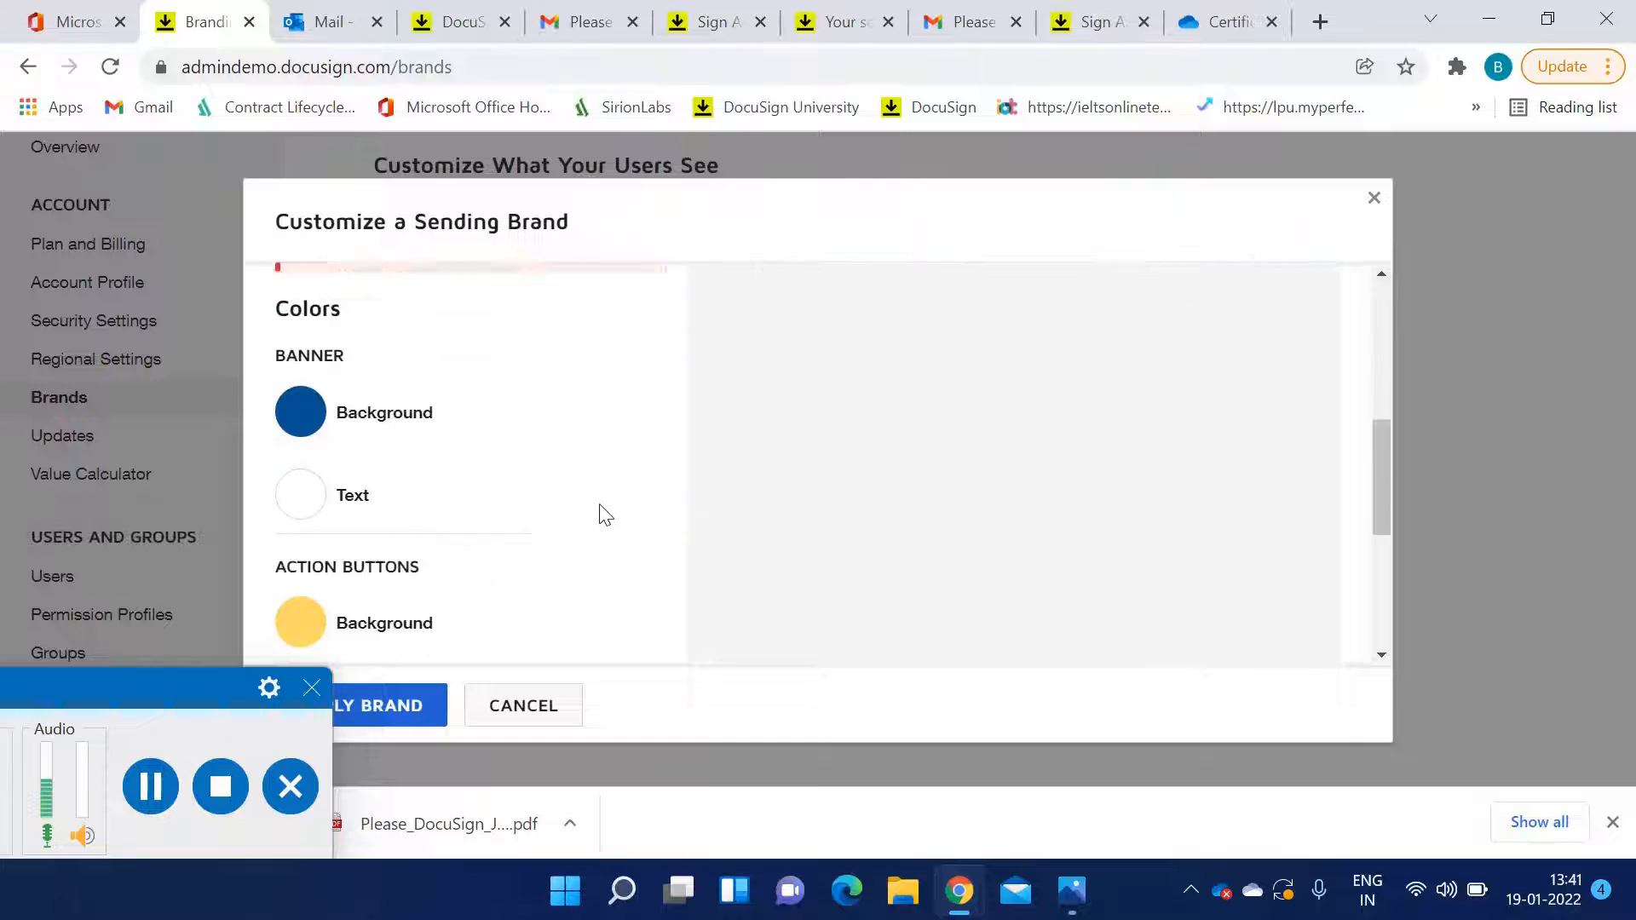
{"action": "scroll", "coordinate": [803, 554], "scroll_direction": "down", "scroll_amount": 1}
{"action": "scroll", "coordinate": [958, 529], "scroll_direction": "up", "scroll_amount": 6}
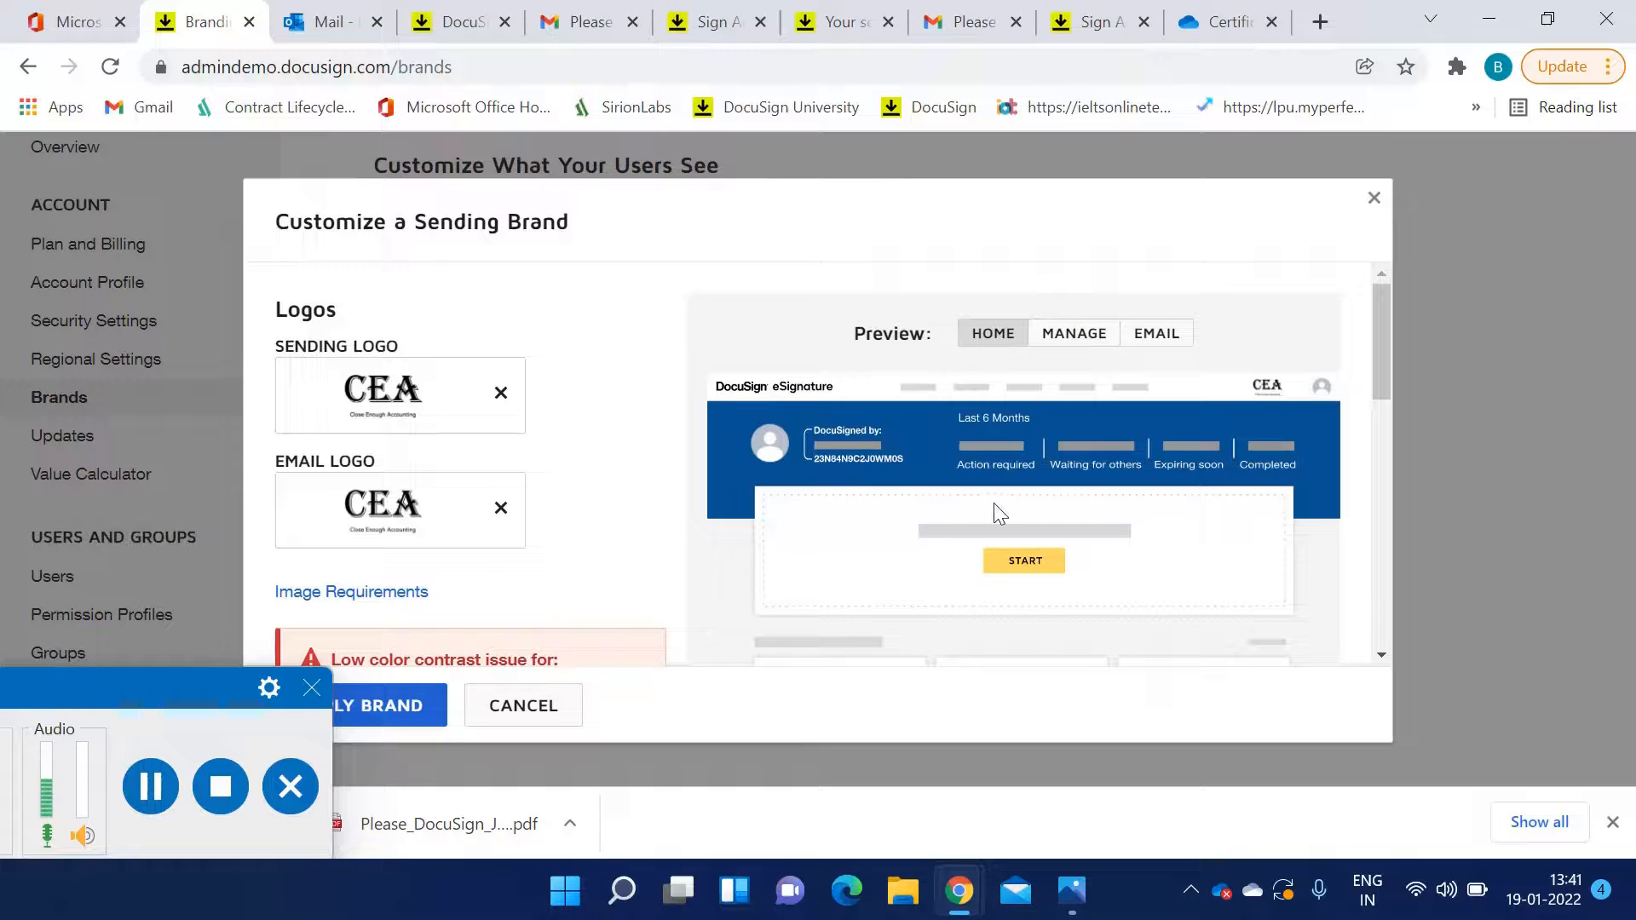
{"action": "scroll", "coordinate": [997, 504], "scroll_direction": "down", "scroll_amount": 4}
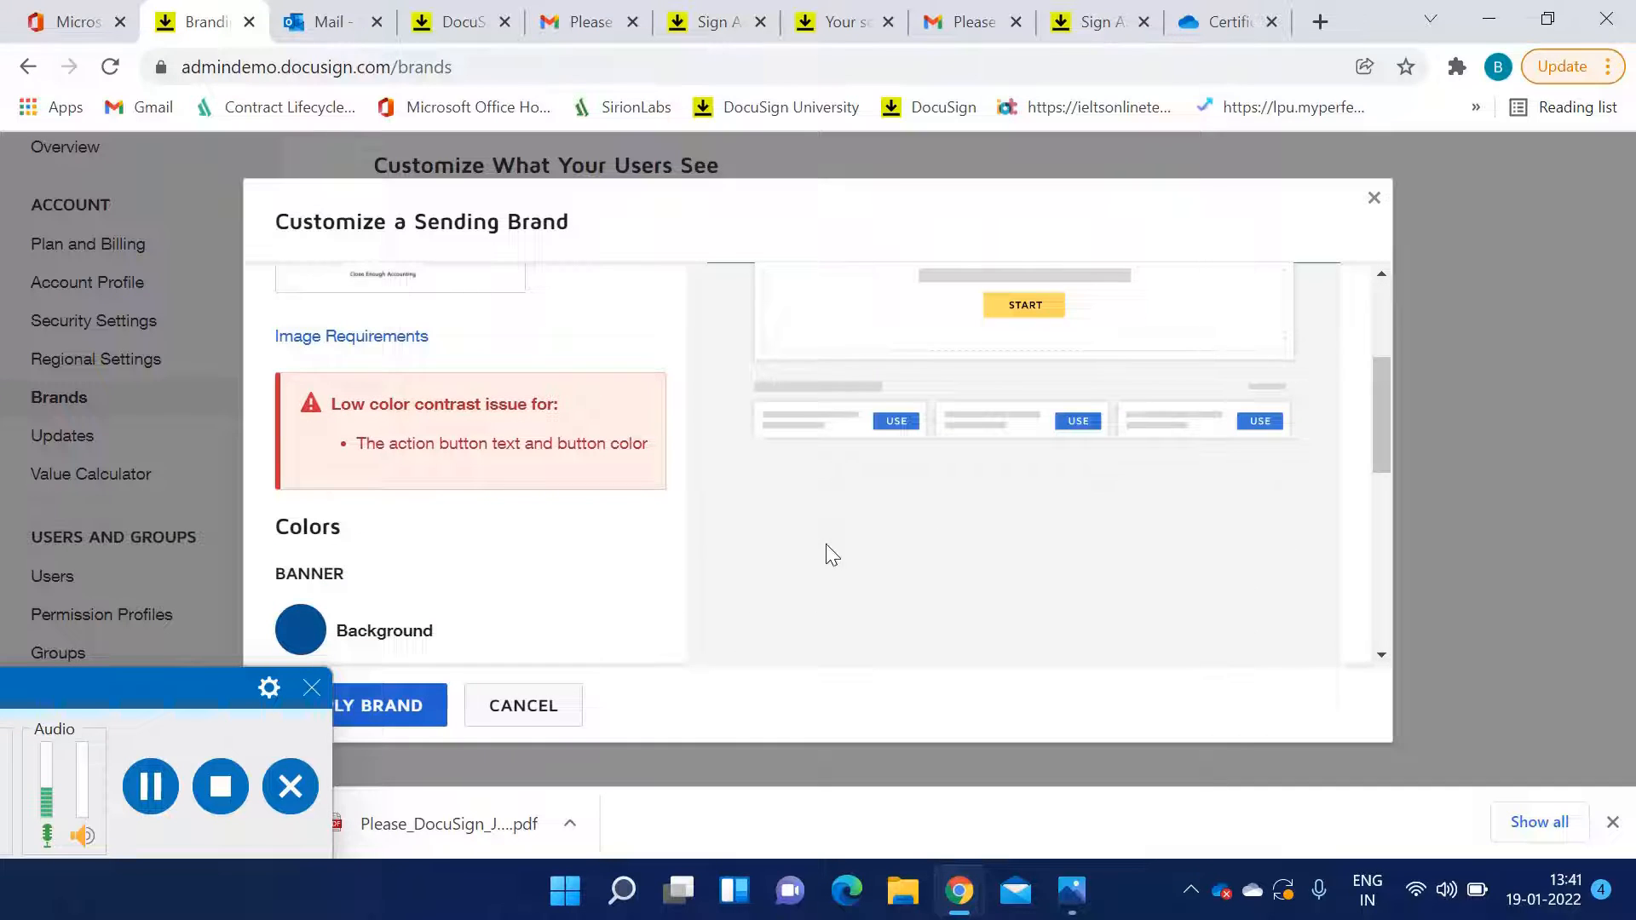
{"action": "scroll", "coordinate": [596, 516], "scroll_direction": "down", "scroll_amount": 3}
{"action": "scroll", "coordinate": [392, 511], "scroll_direction": "down", "scroll_amount": 2}
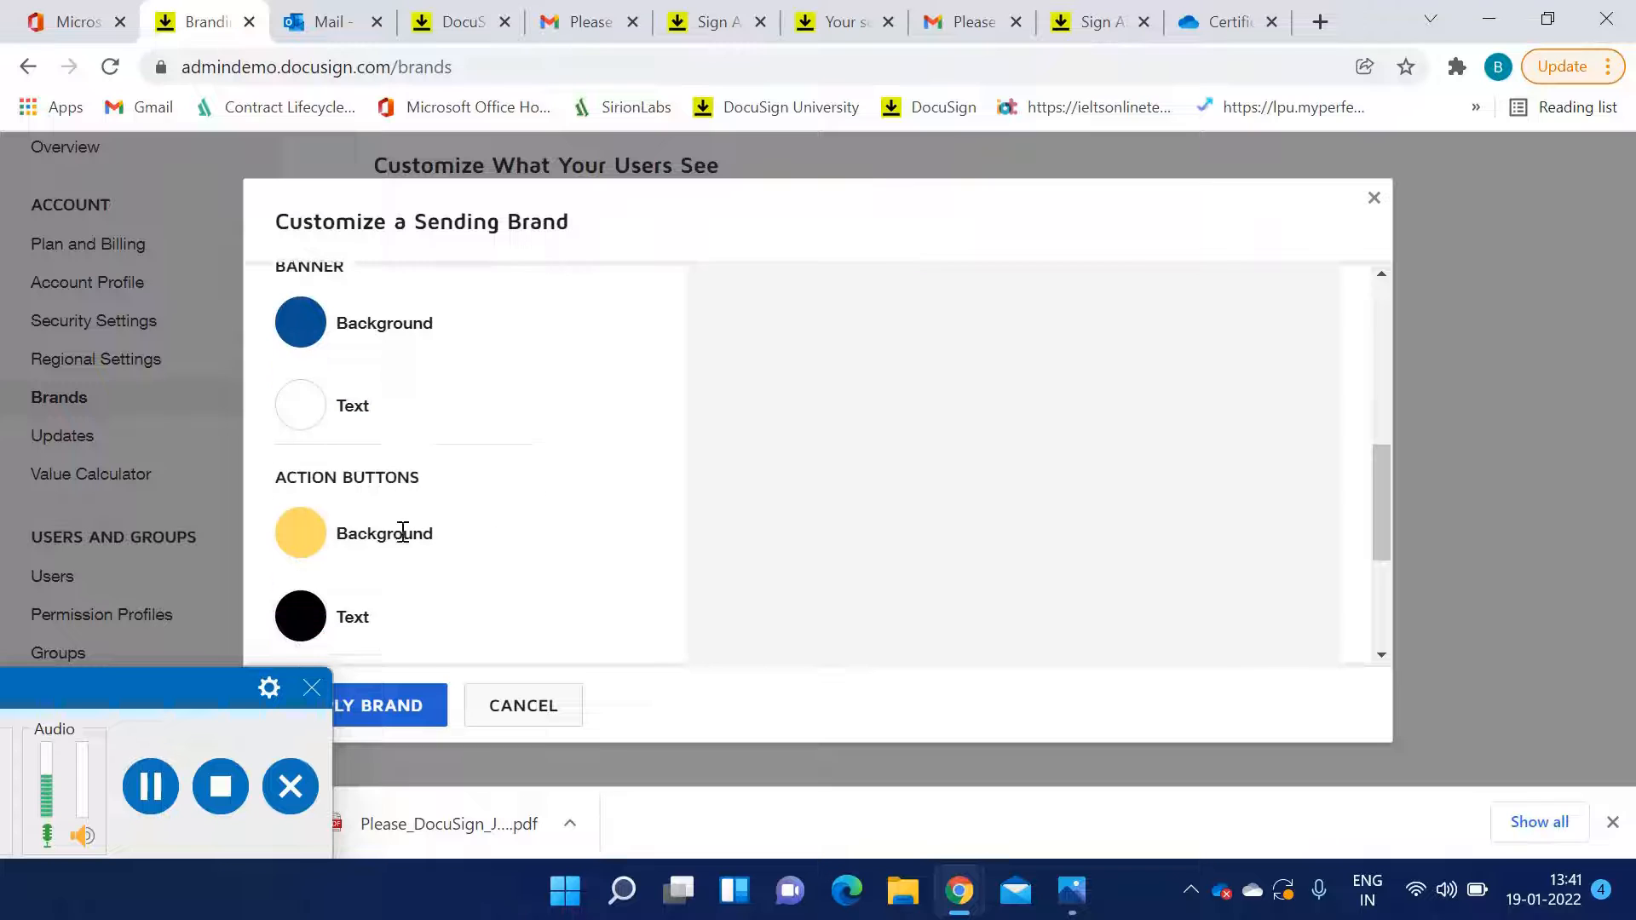
{"action": "left_click", "coordinate": [396, 473]}
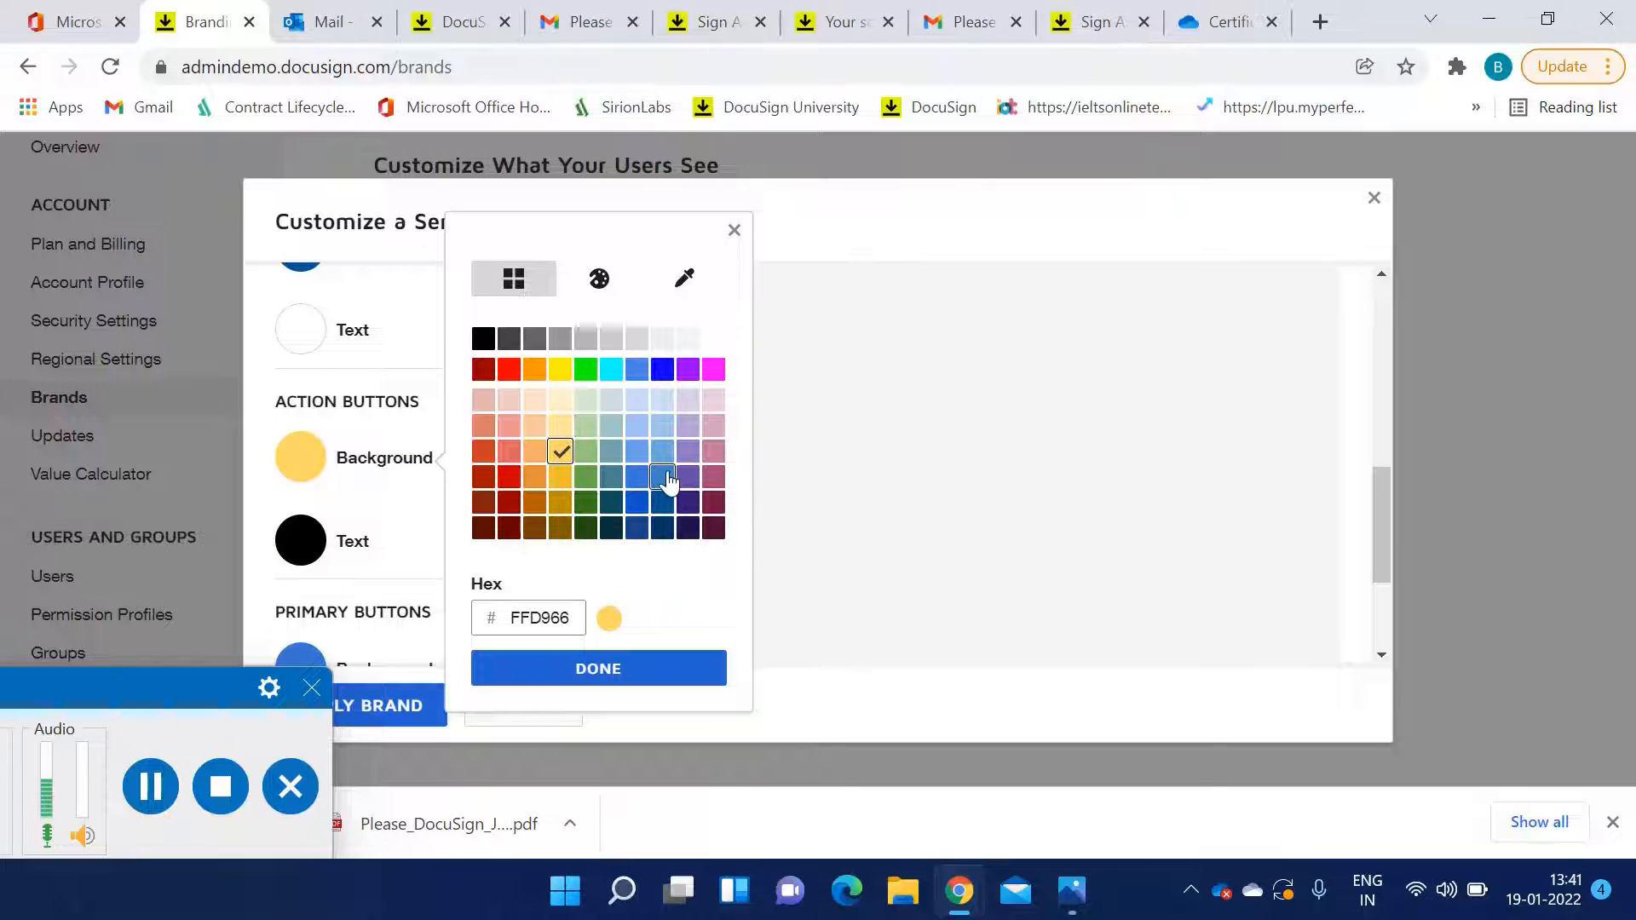
{"action": "left_click", "coordinate": [608, 372]}
{"action": "left_click", "coordinate": [612, 667]}
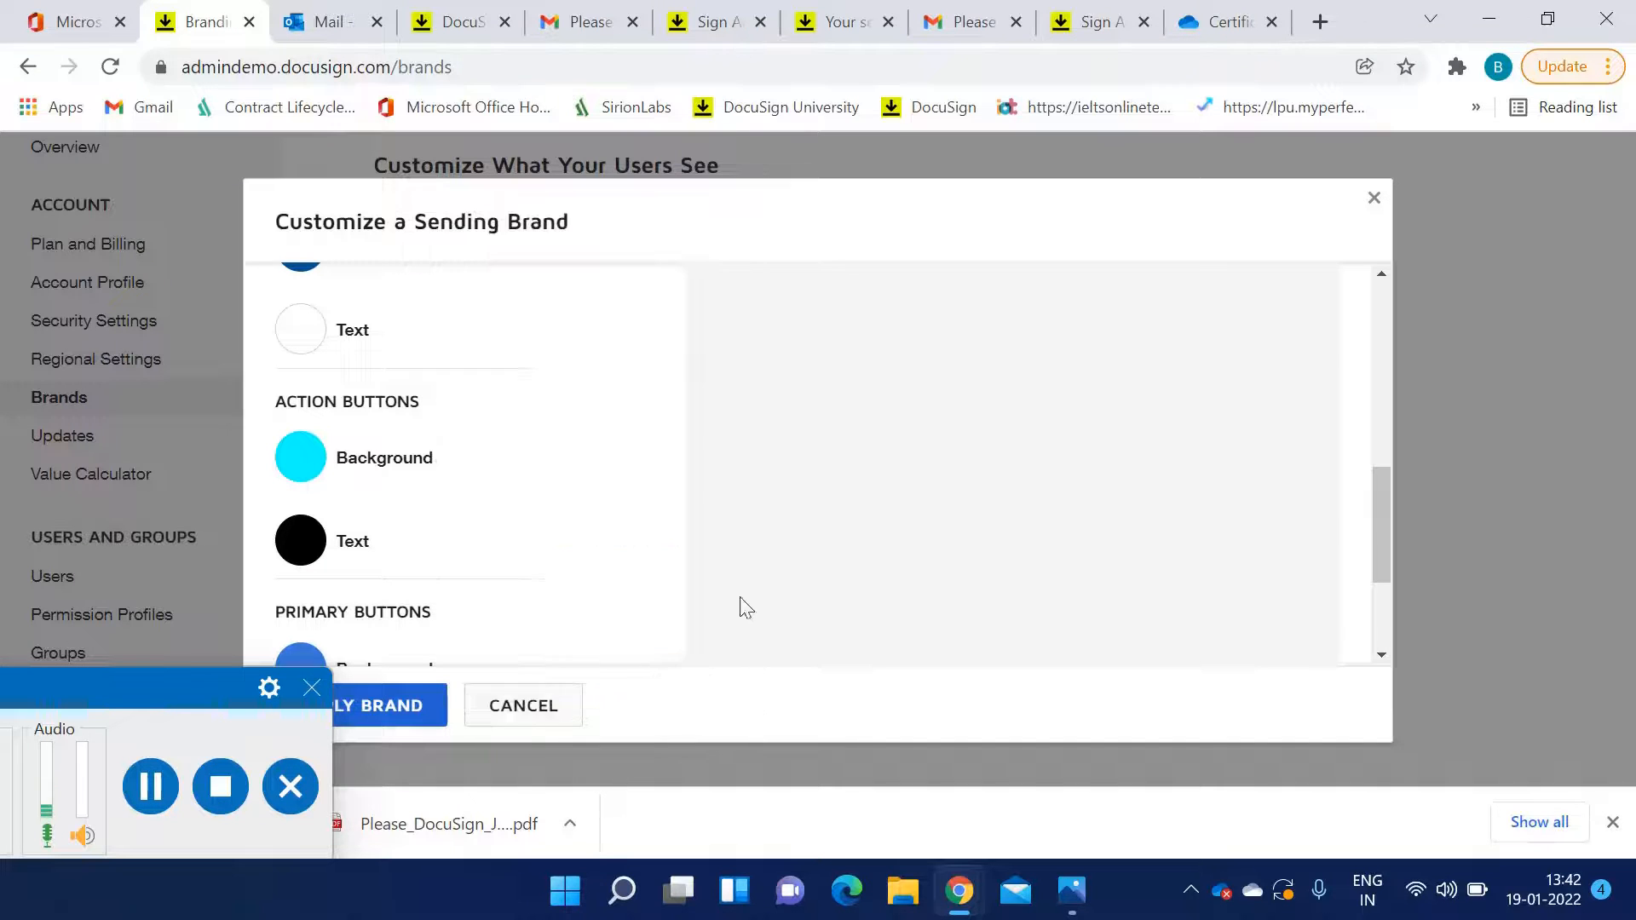
Preview the theme on the Home, Manage and Email views and apply the brand
{"action": "scroll", "coordinate": [968, 569], "scroll_direction": "up", "scroll_amount": 5}
{"action": "scroll", "coordinate": [963, 560], "scroll_direction": "up", "scroll_amount": 3}
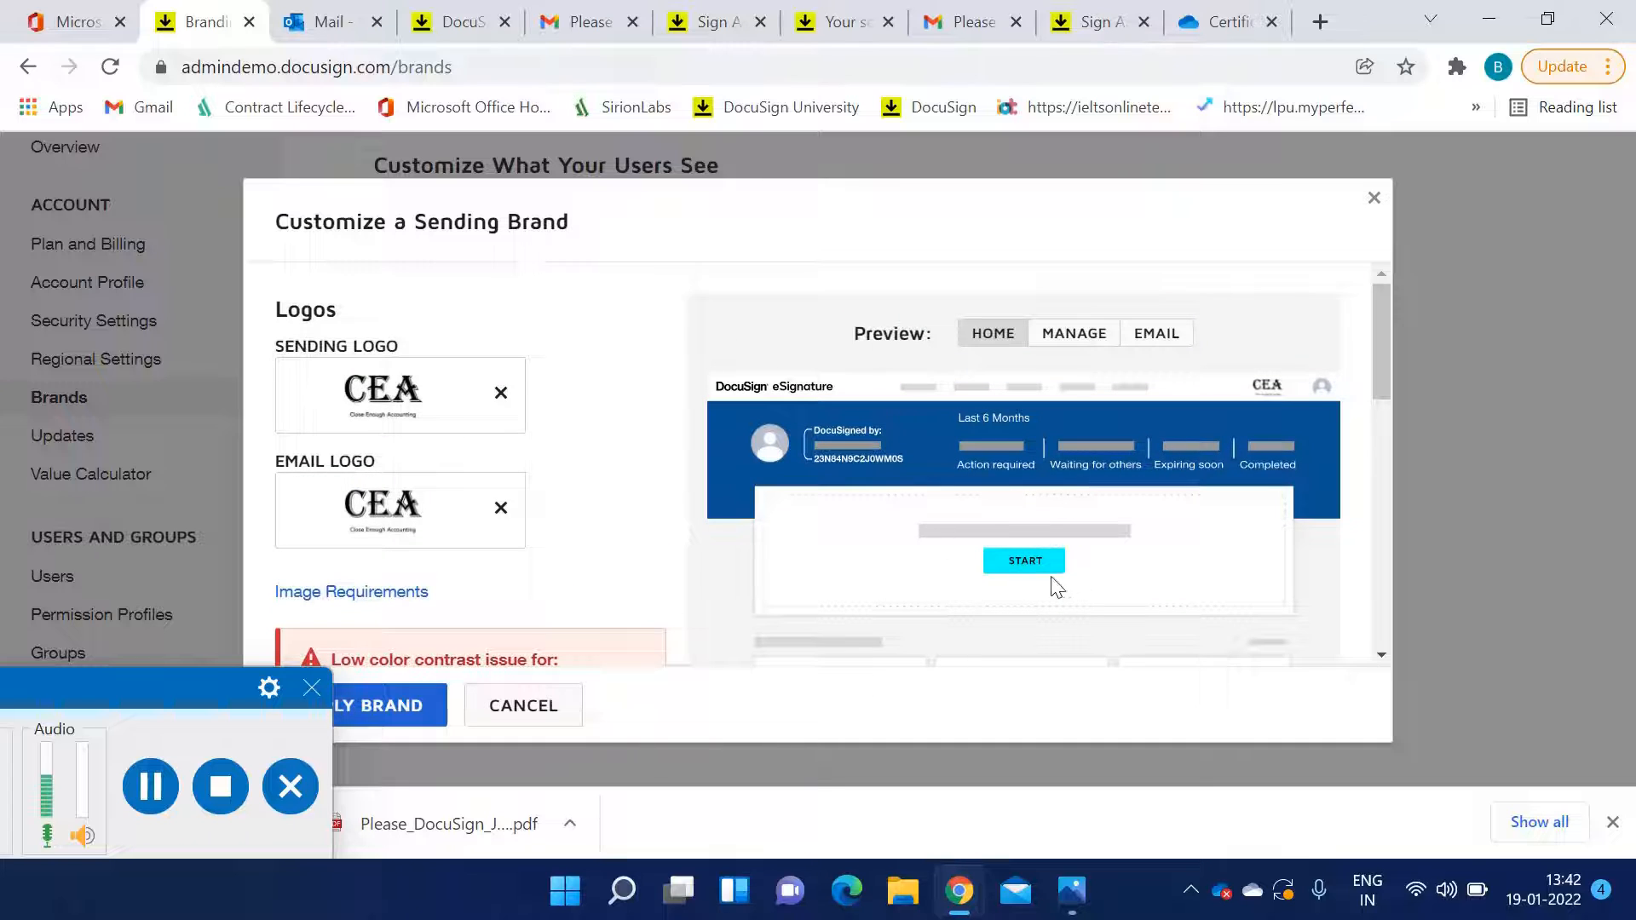
{"action": "left_click", "coordinate": [1080, 337]}
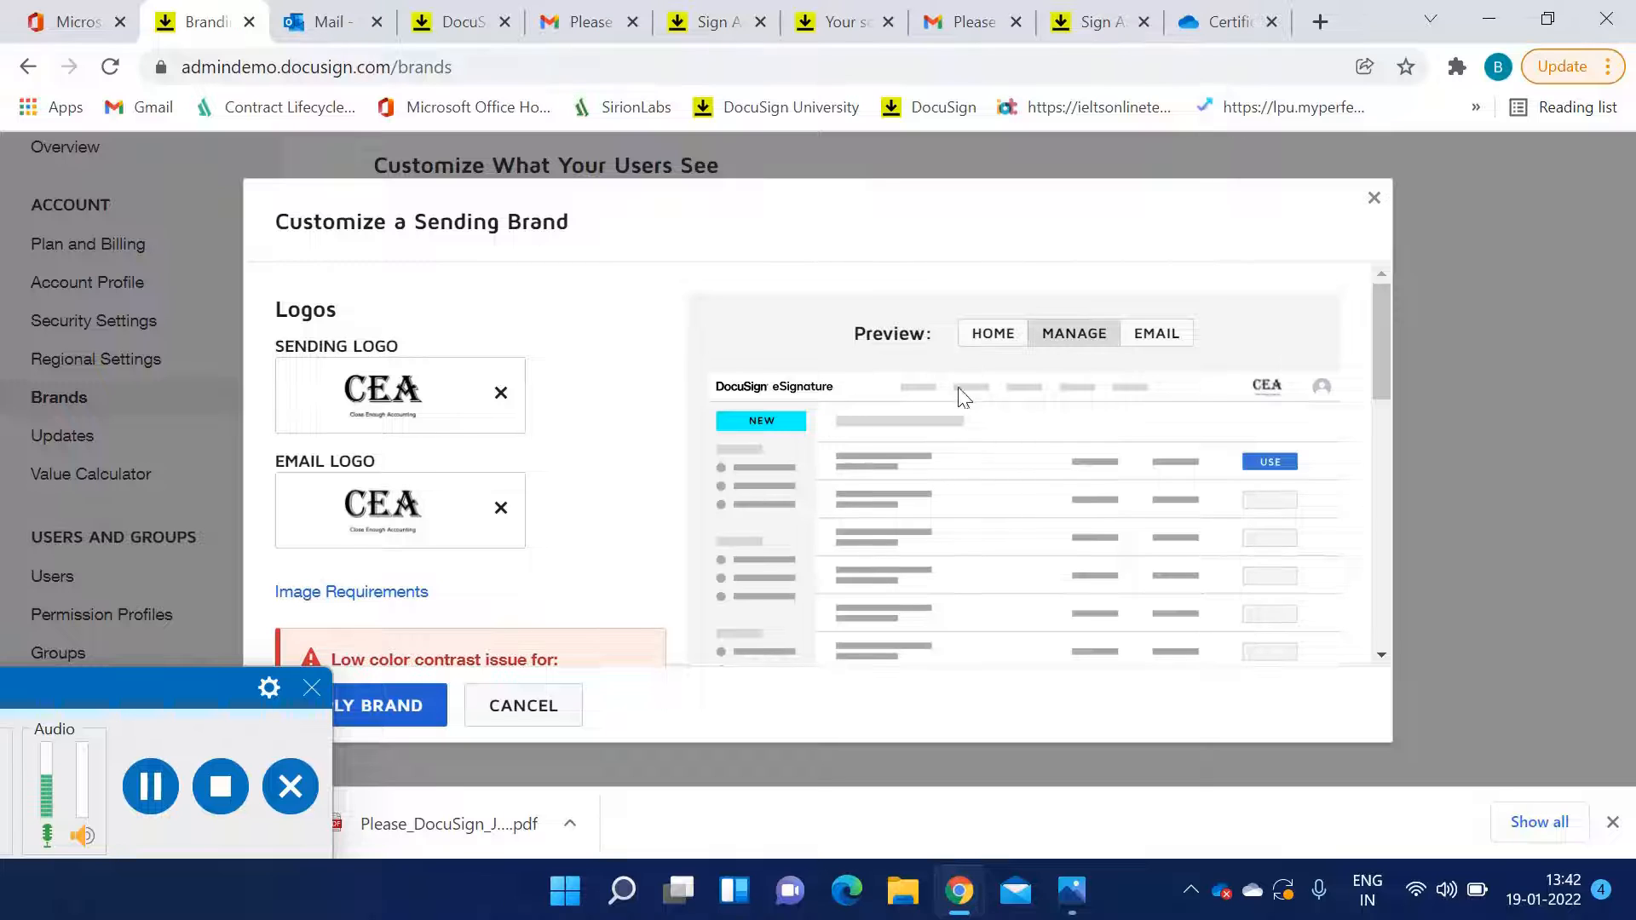
{"action": "left_click", "coordinate": [1176, 345]}
{"action": "scroll", "coordinate": [993, 547], "scroll_direction": "down", "scroll_amount": 1}
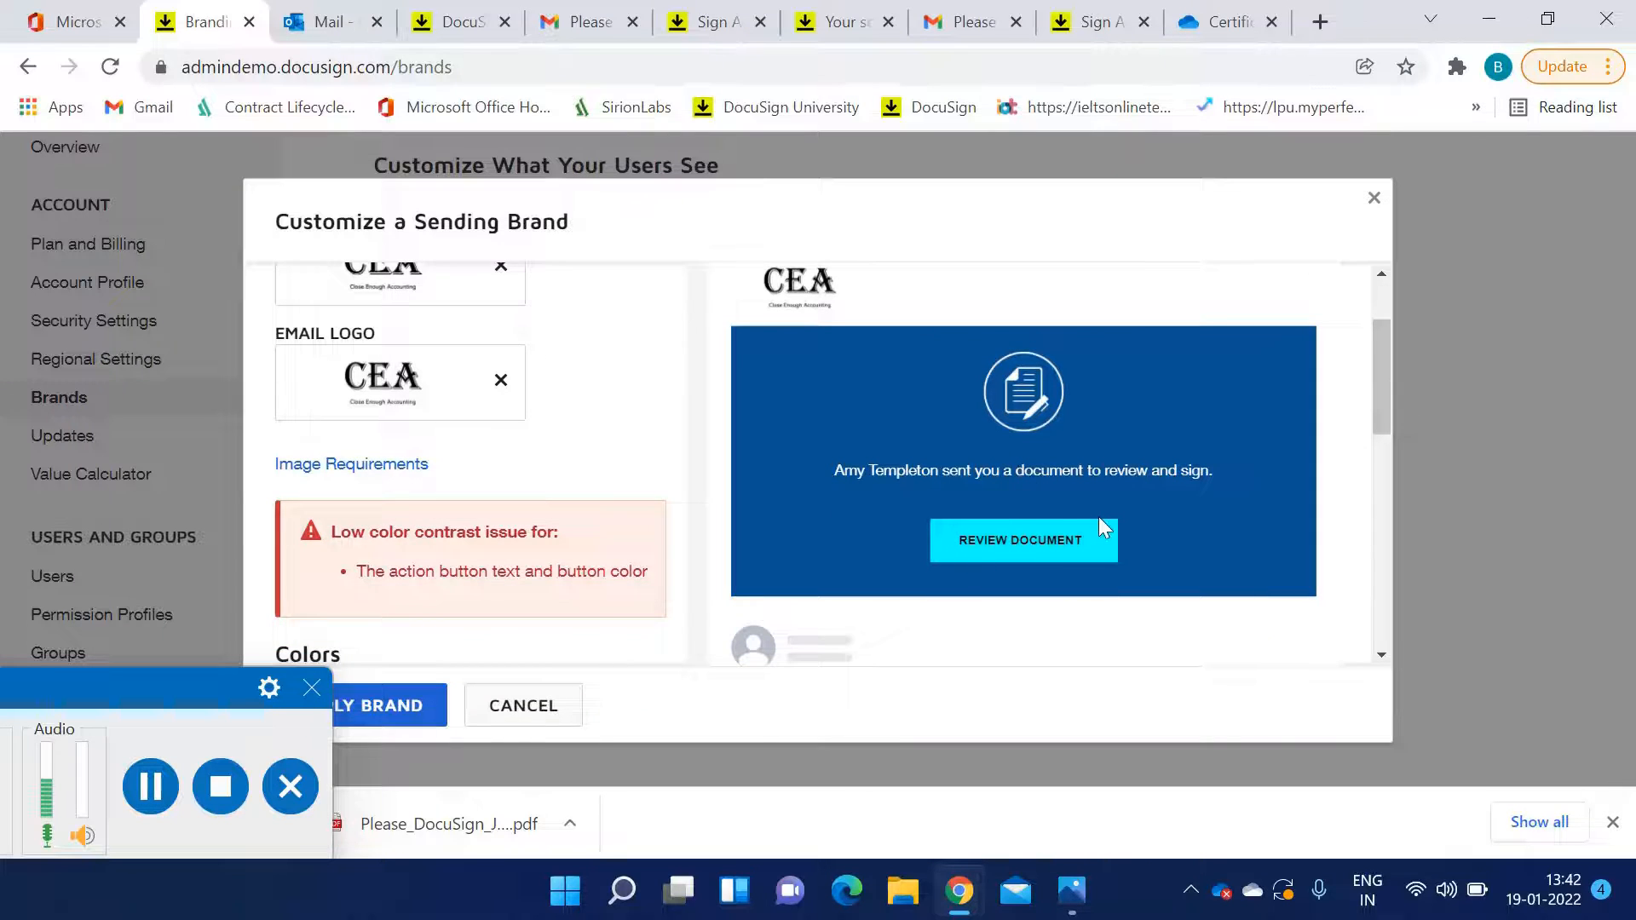
{"action": "scroll", "coordinate": [1098, 515], "scroll_direction": "up", "scroll_amount": 1}
{"action": "left_click", "coordinate": [995, 345]}
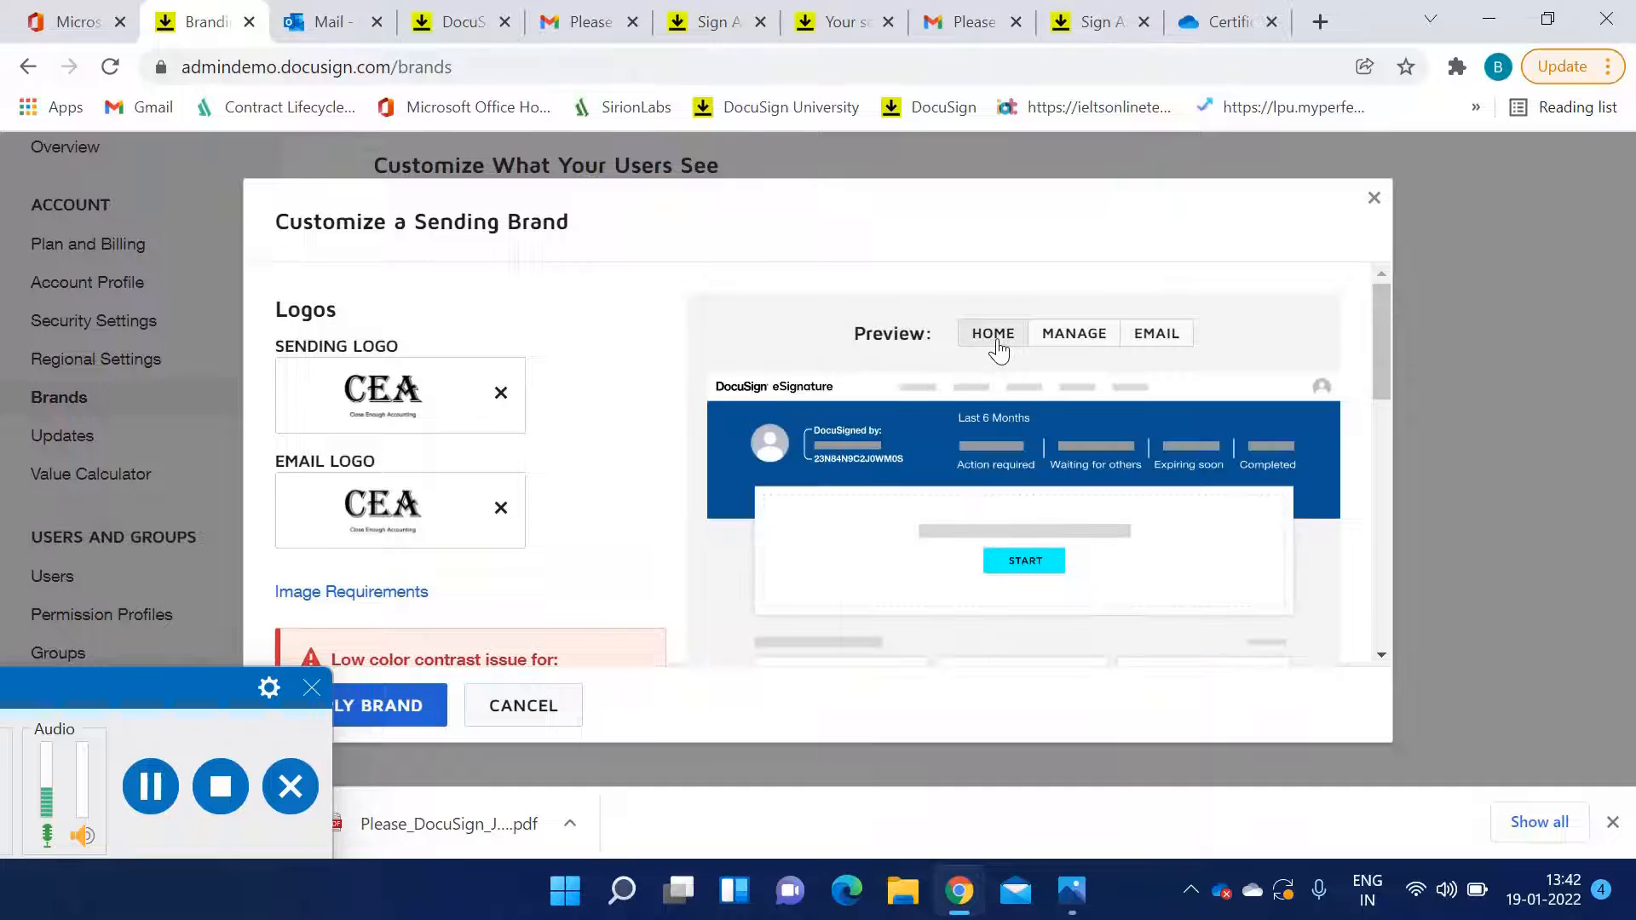
{"action": "scroll", "coordinate": [549, 483], "scroll_direction": "down", "scroll_amount": 2}
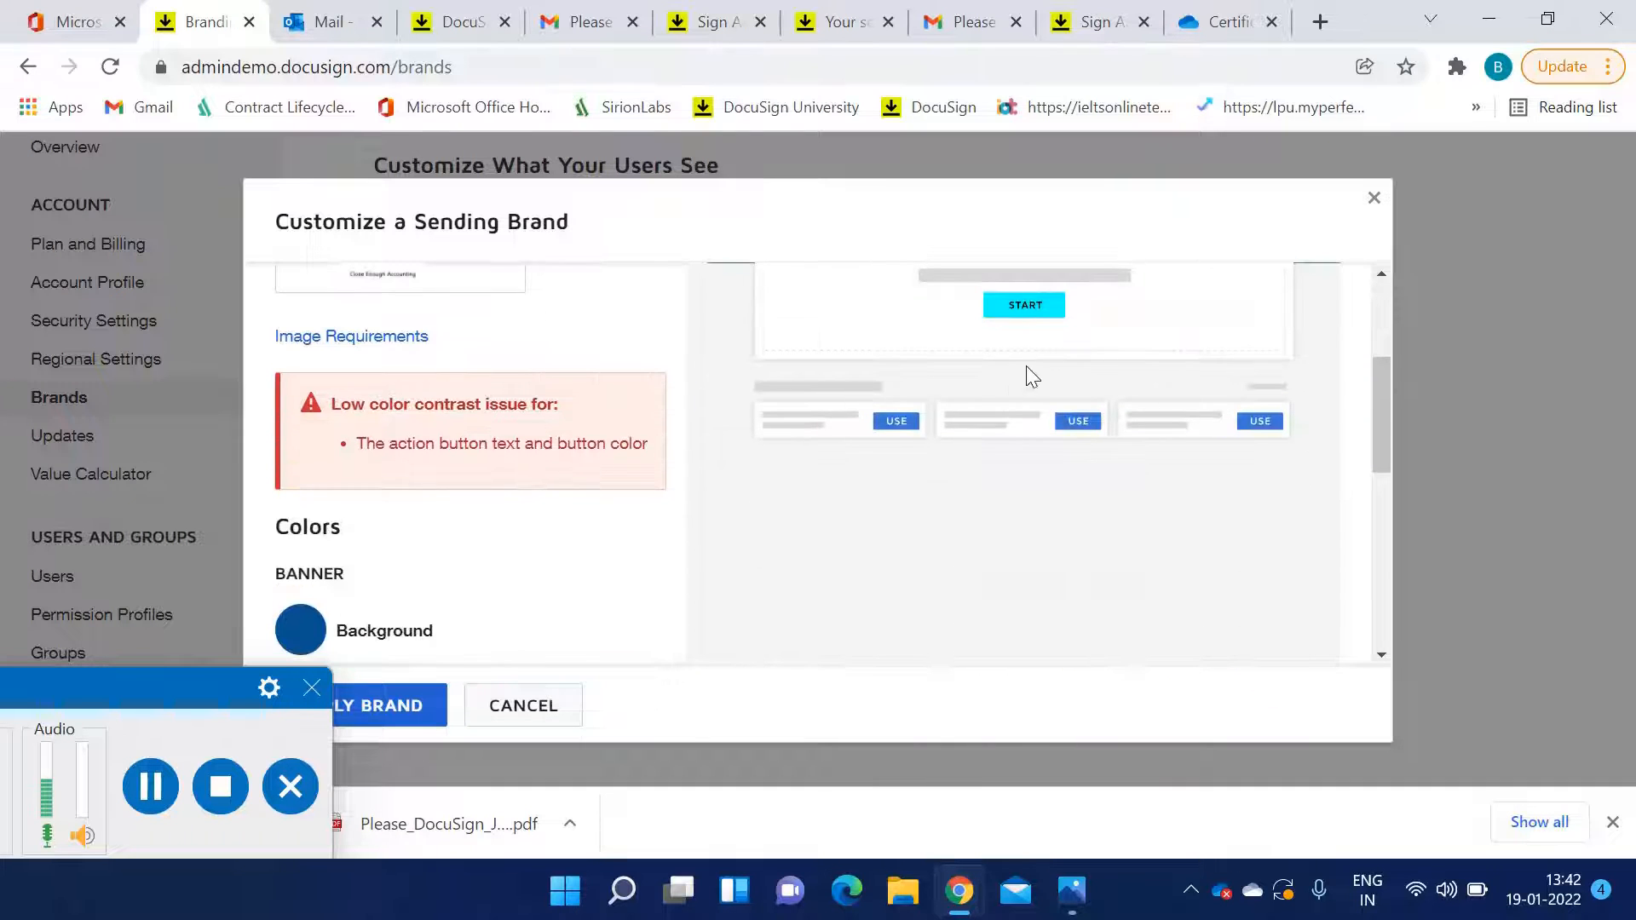
{"action": "scroll", "coordinate": [669, 490], "scroll_direction": "down", "scroll_amount": 3}
{"action": "scroll", "coordinate": [434, 550], "scroll_direction": "down", "scroll_amount": 3}
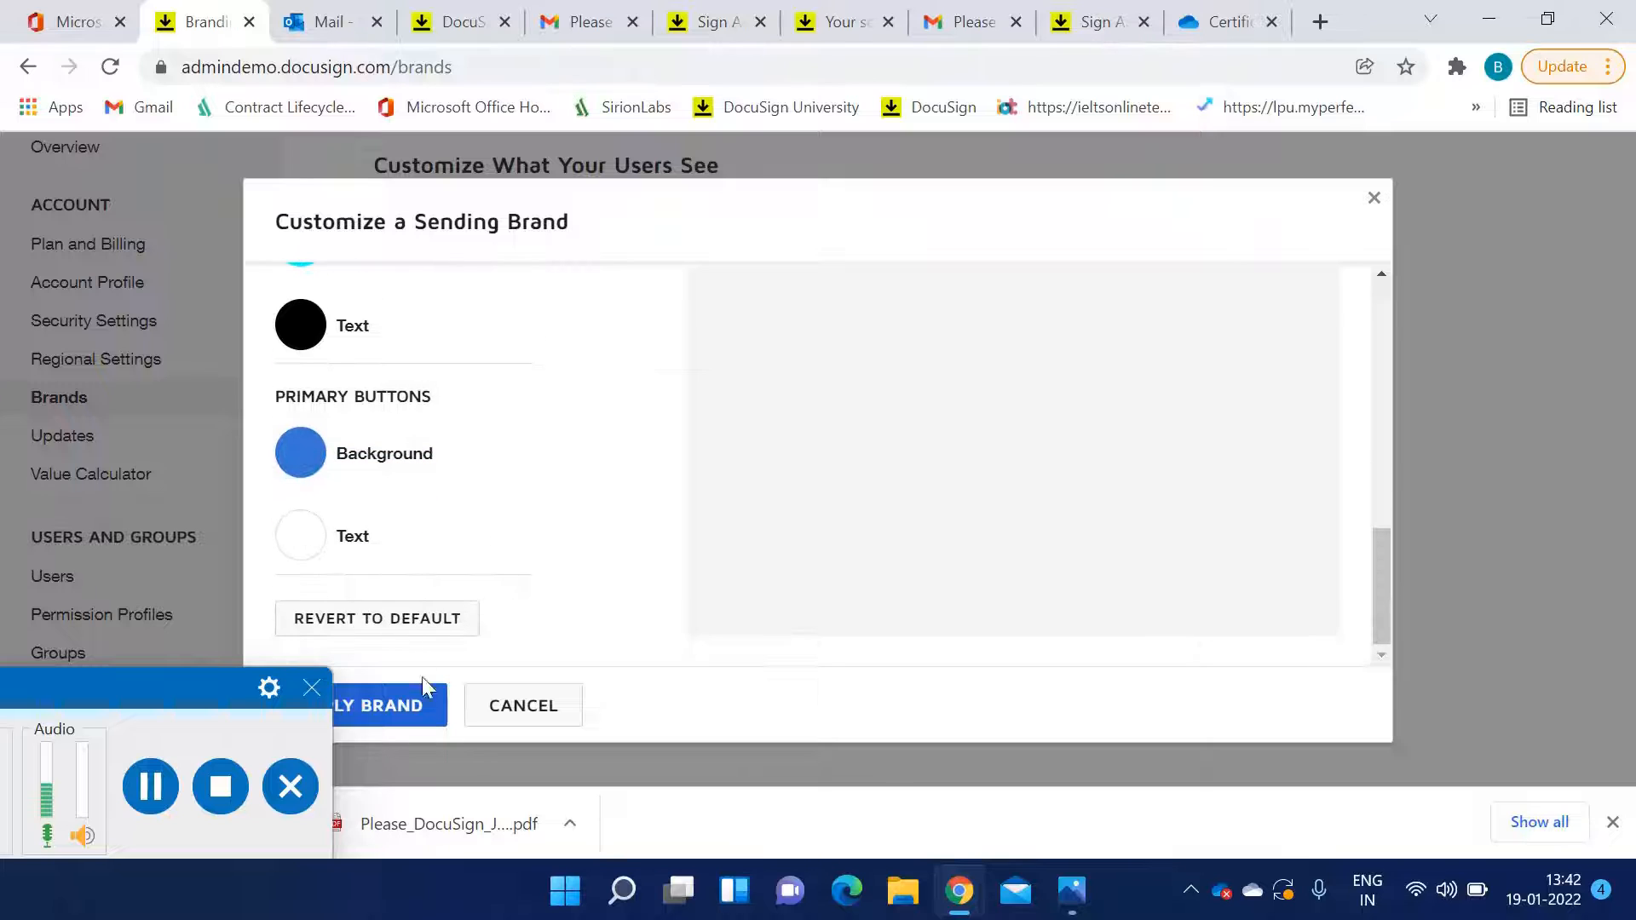
{"action": "left_click", "coordinate": [410, 714]}
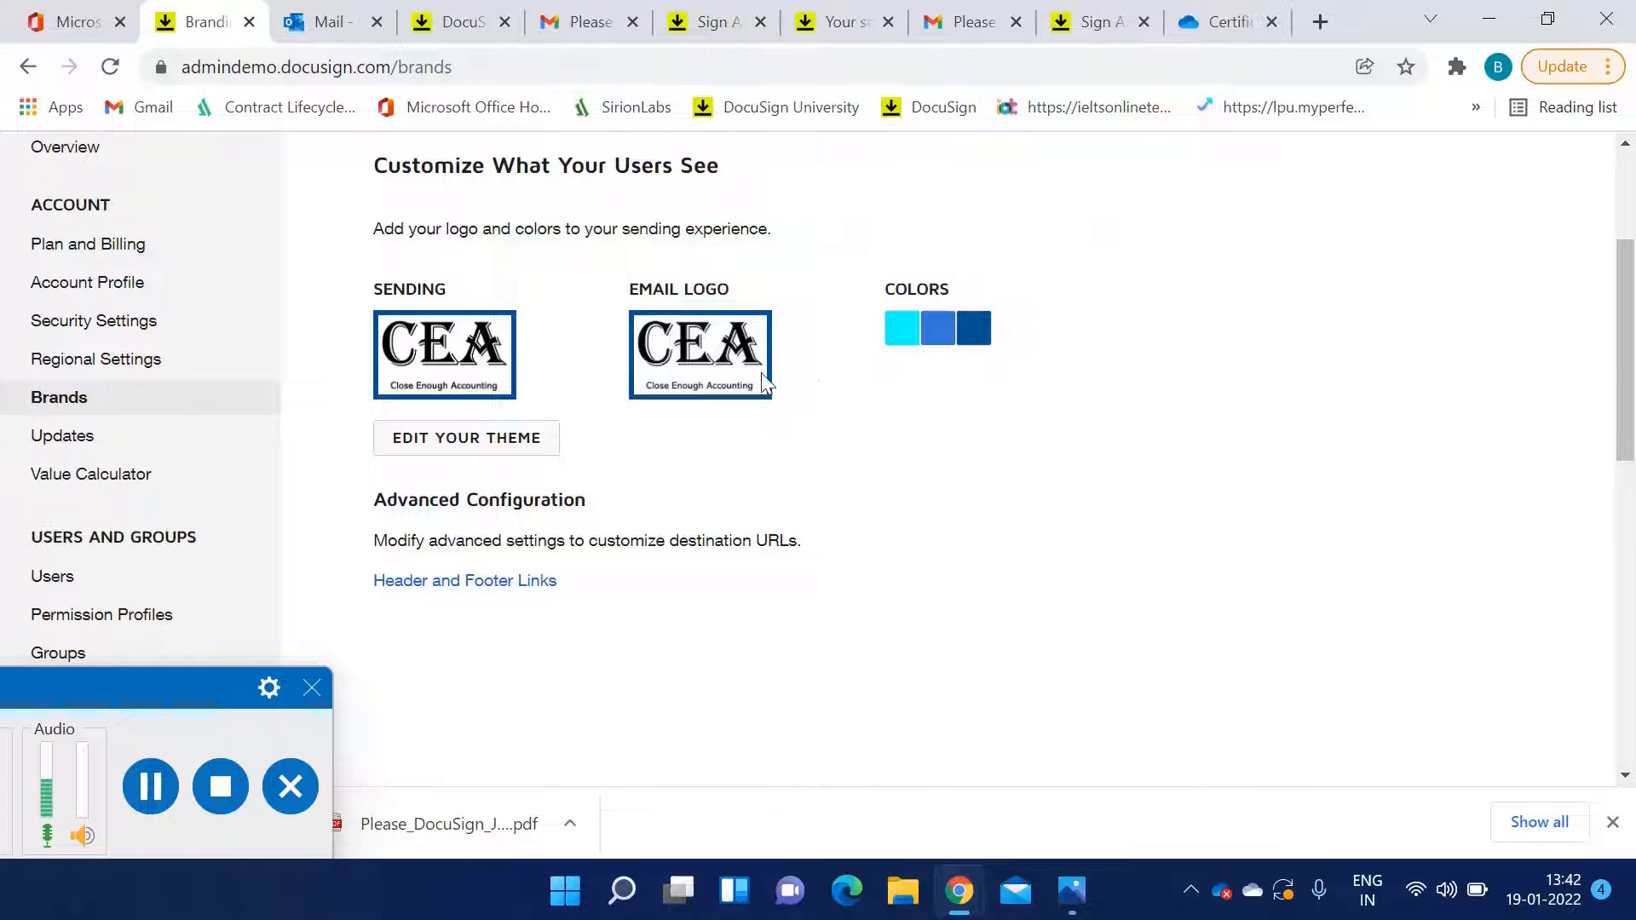
Open the Signing Settings page and look over its signing experience options
{"action": "scroll", "coordinate": [442, 418], "scroll_direction": "up", "scroll_amount": 3}
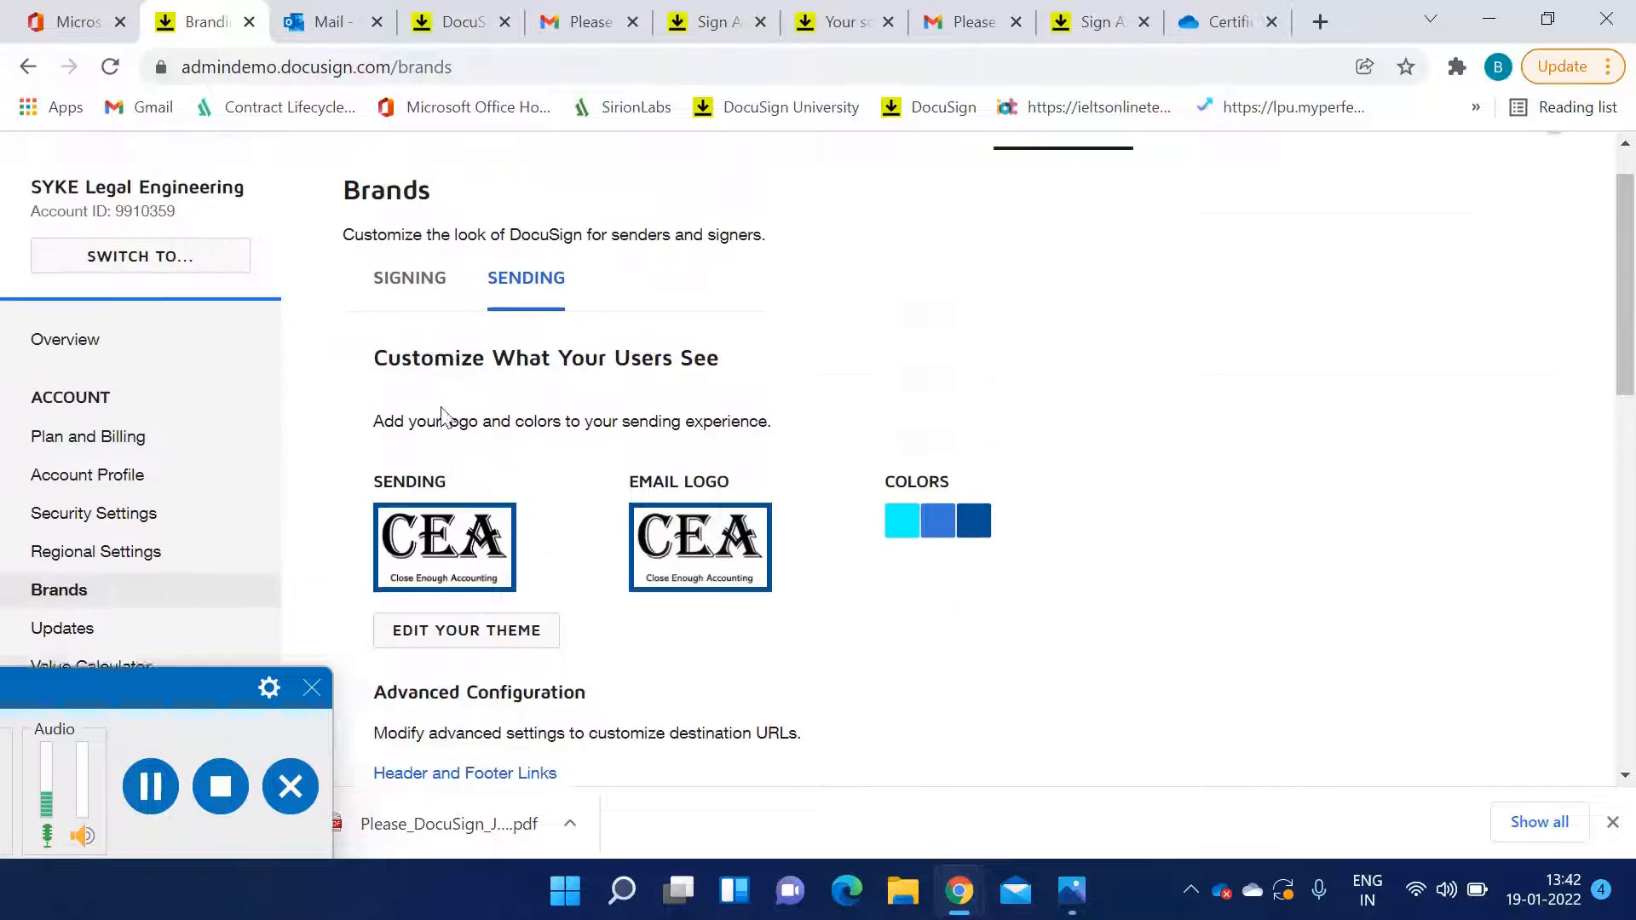
{"action": "scroll", "coordinate": [442, 417], "scroll_direction": "down", "scroll_amount": 3}
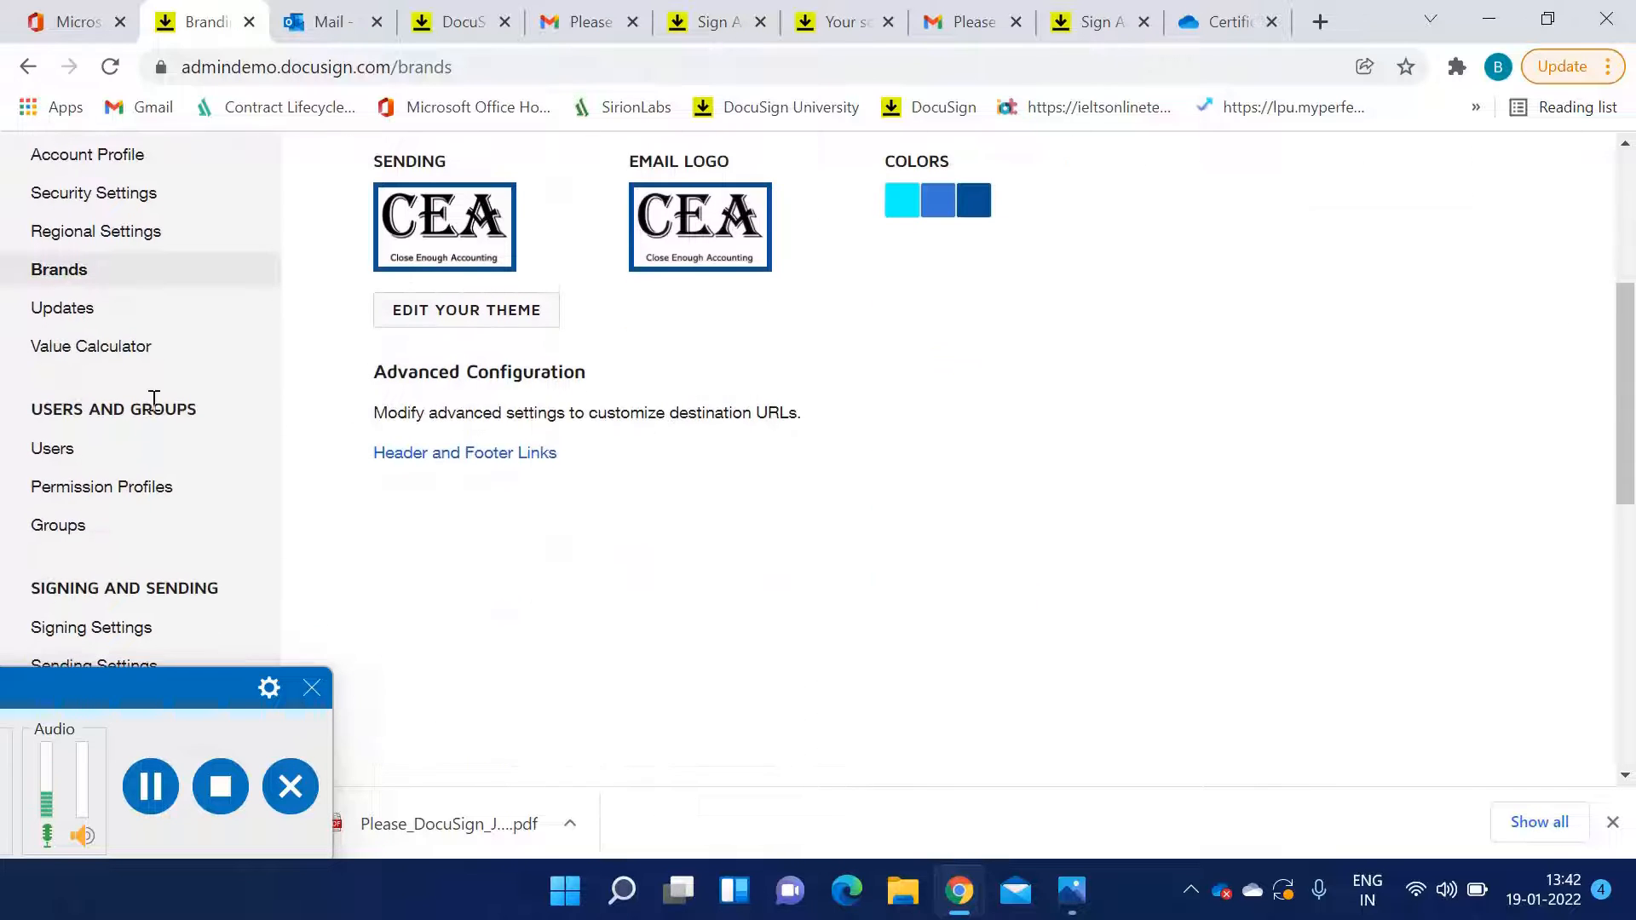
{"action": "scroll", "coordinate": [77, 432], "scroll_direction": "down", "scroll_amount": 1}
{"action": "left_click", "coordinate": [89, 500]}
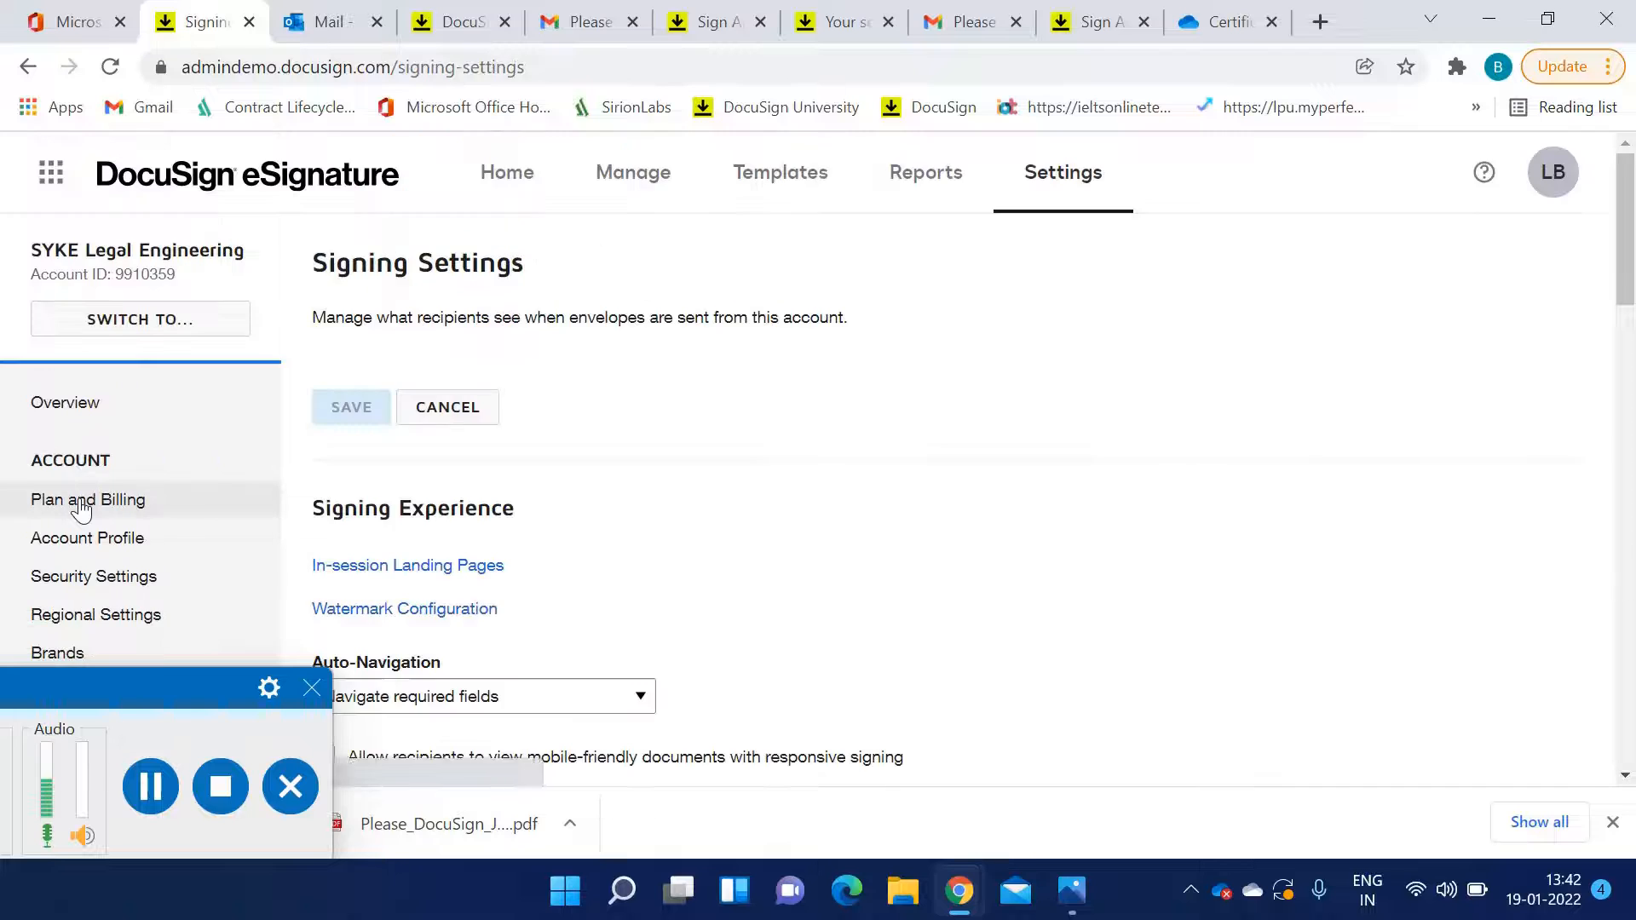
{"action": "scroll", "coordinate": [83, 509], "scroll_direction": "down", "scroll_amount": 3}
{"action": "scroll", "coordinate": [460, 501], "scroll_direction": "down", "scroll_amount": 3}
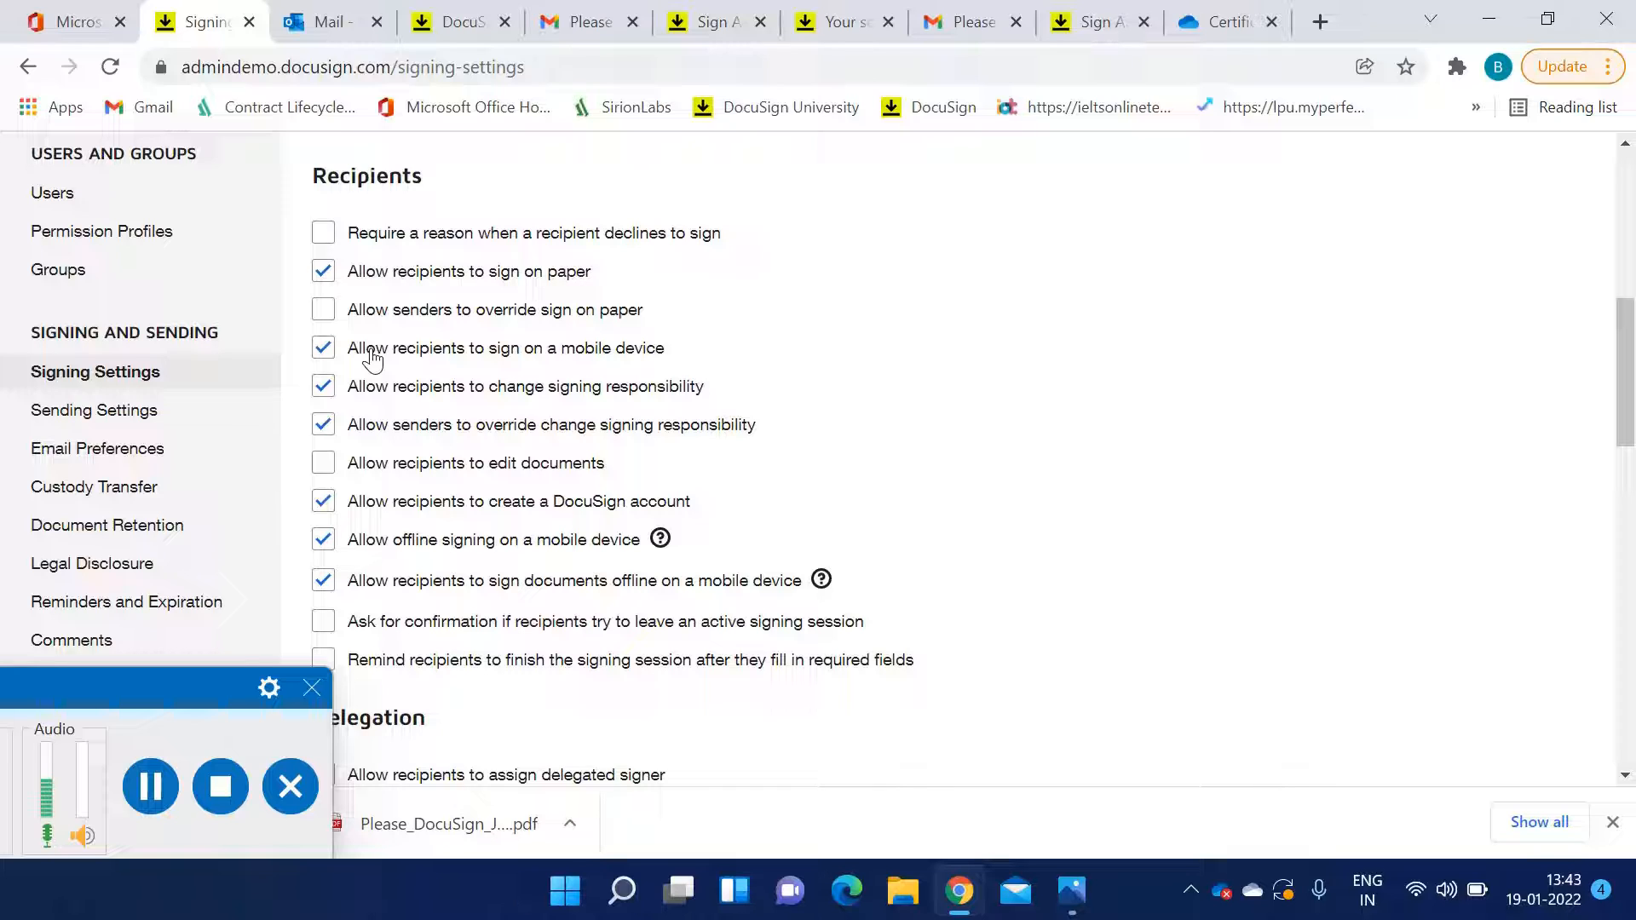
Review the recipient, delegation, document formatting, signature and envelope delivery signing settings
{"action": "left_click", "coordinate": [320, 349]}
{"action": "left_click", "coordinate": [324, 351]}
{"action": "scroll", "coordinate": [528, 445], "scroll_direction": "down", "scroll_amount": 2}
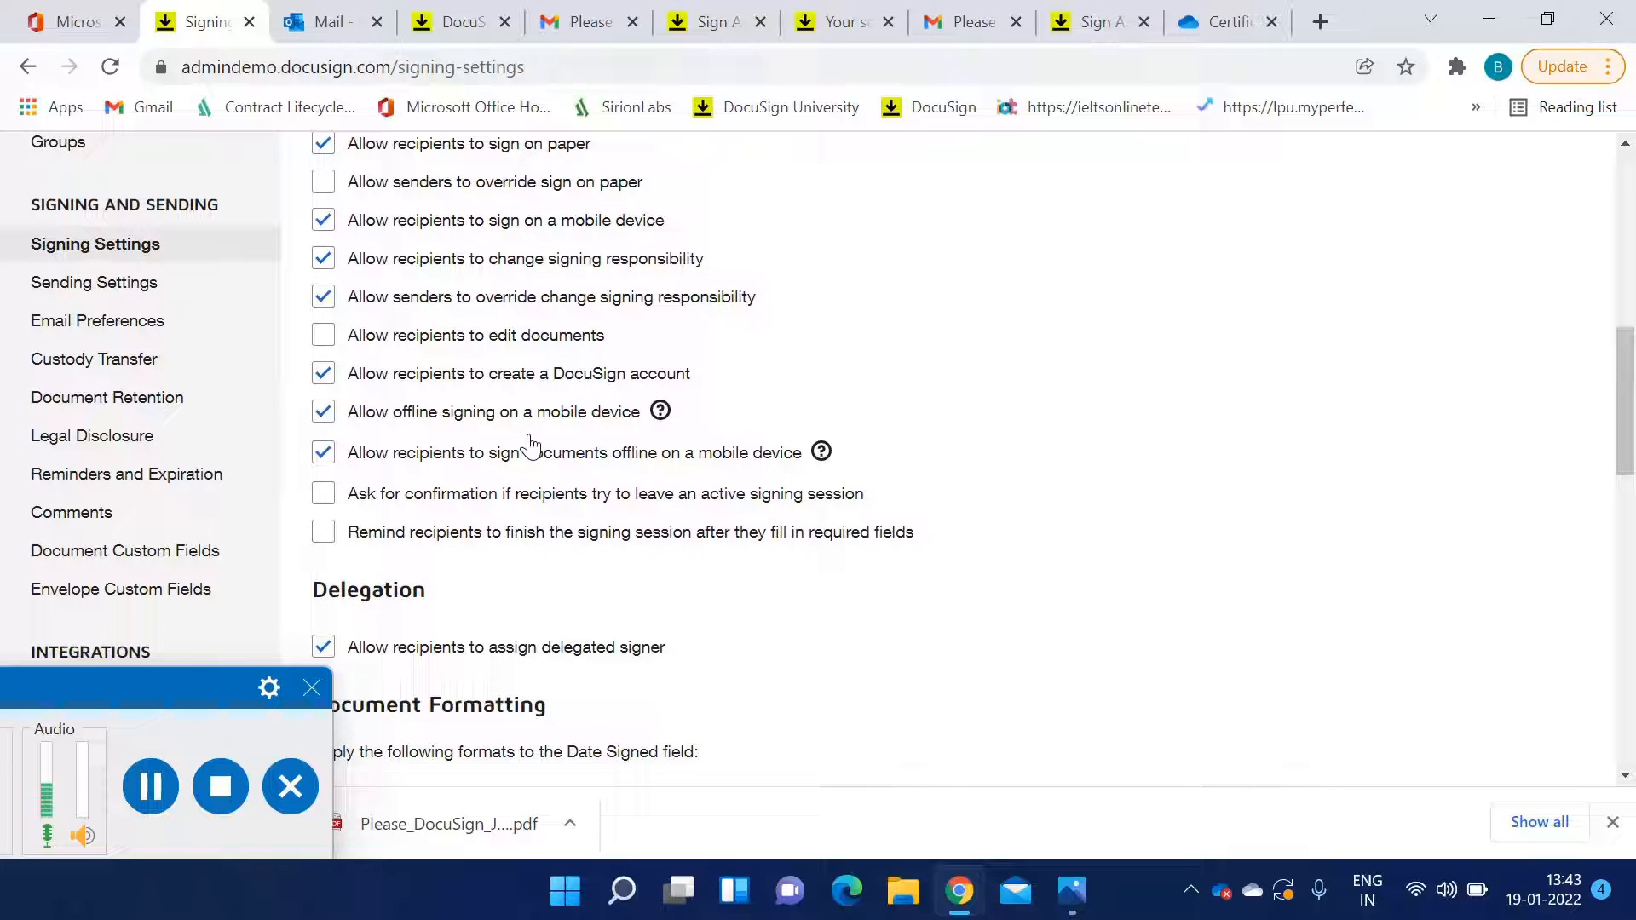
{"action": "scroll", "coordinate": [532, 436], "scroll_direction": "down", "scroll_amount": 1}
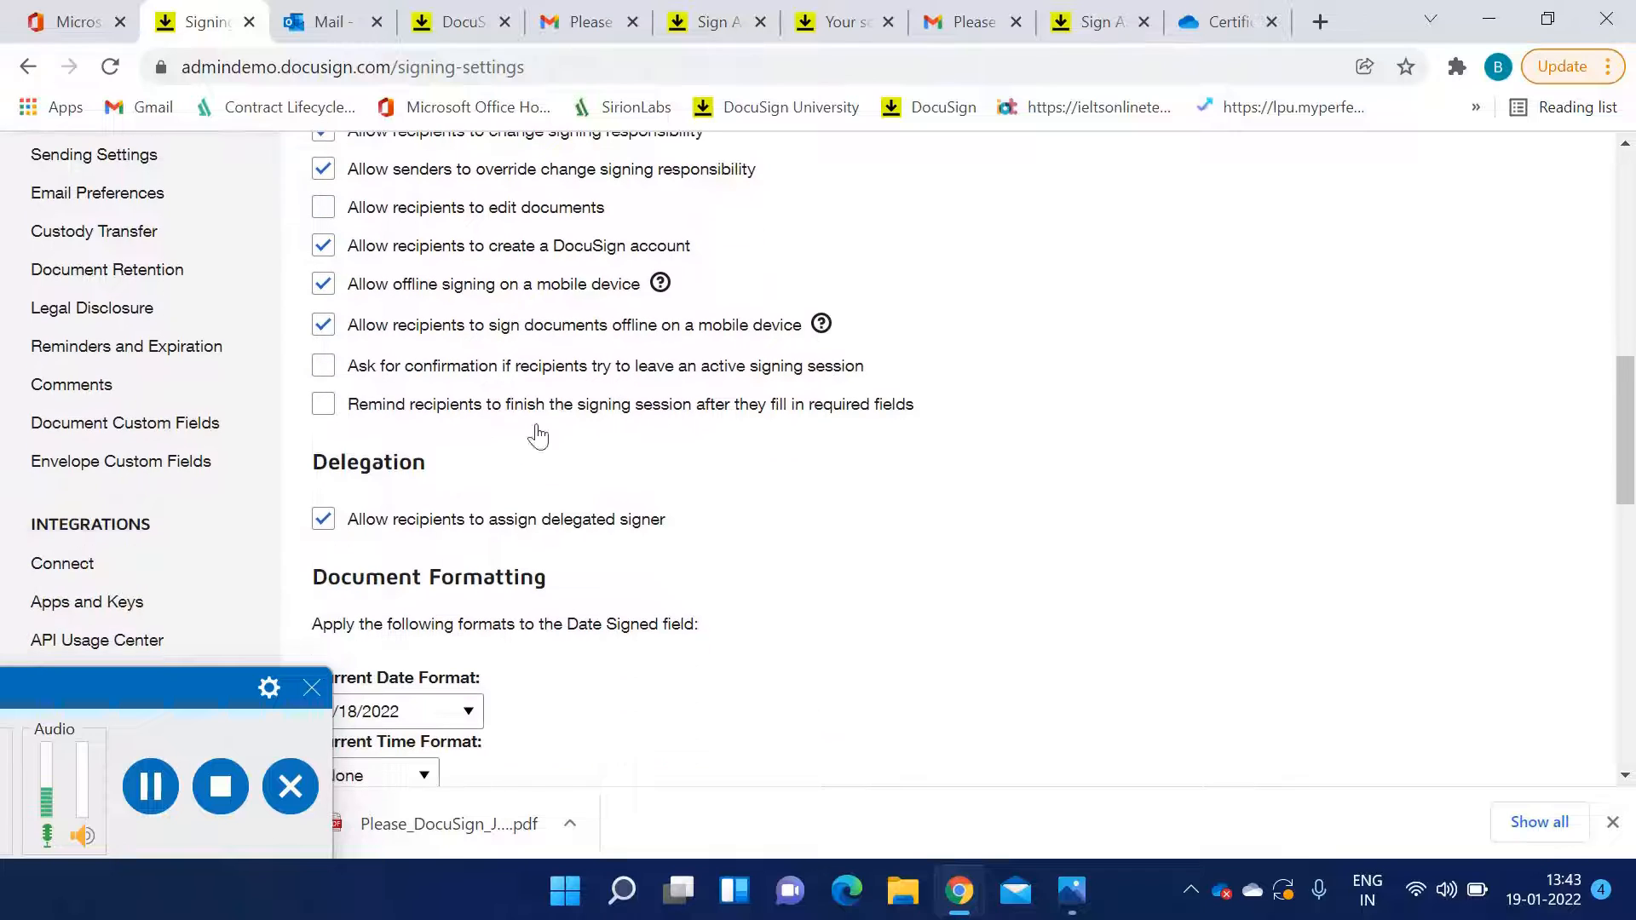
{"action": "scroll", "coordinate": [422, 422], "scroll_direction": "down", "scroll_amount": 1}
{"action": "scroll", "coordinate": [414, 424], "scroll_direction": "down", "scroll_amount": 6}
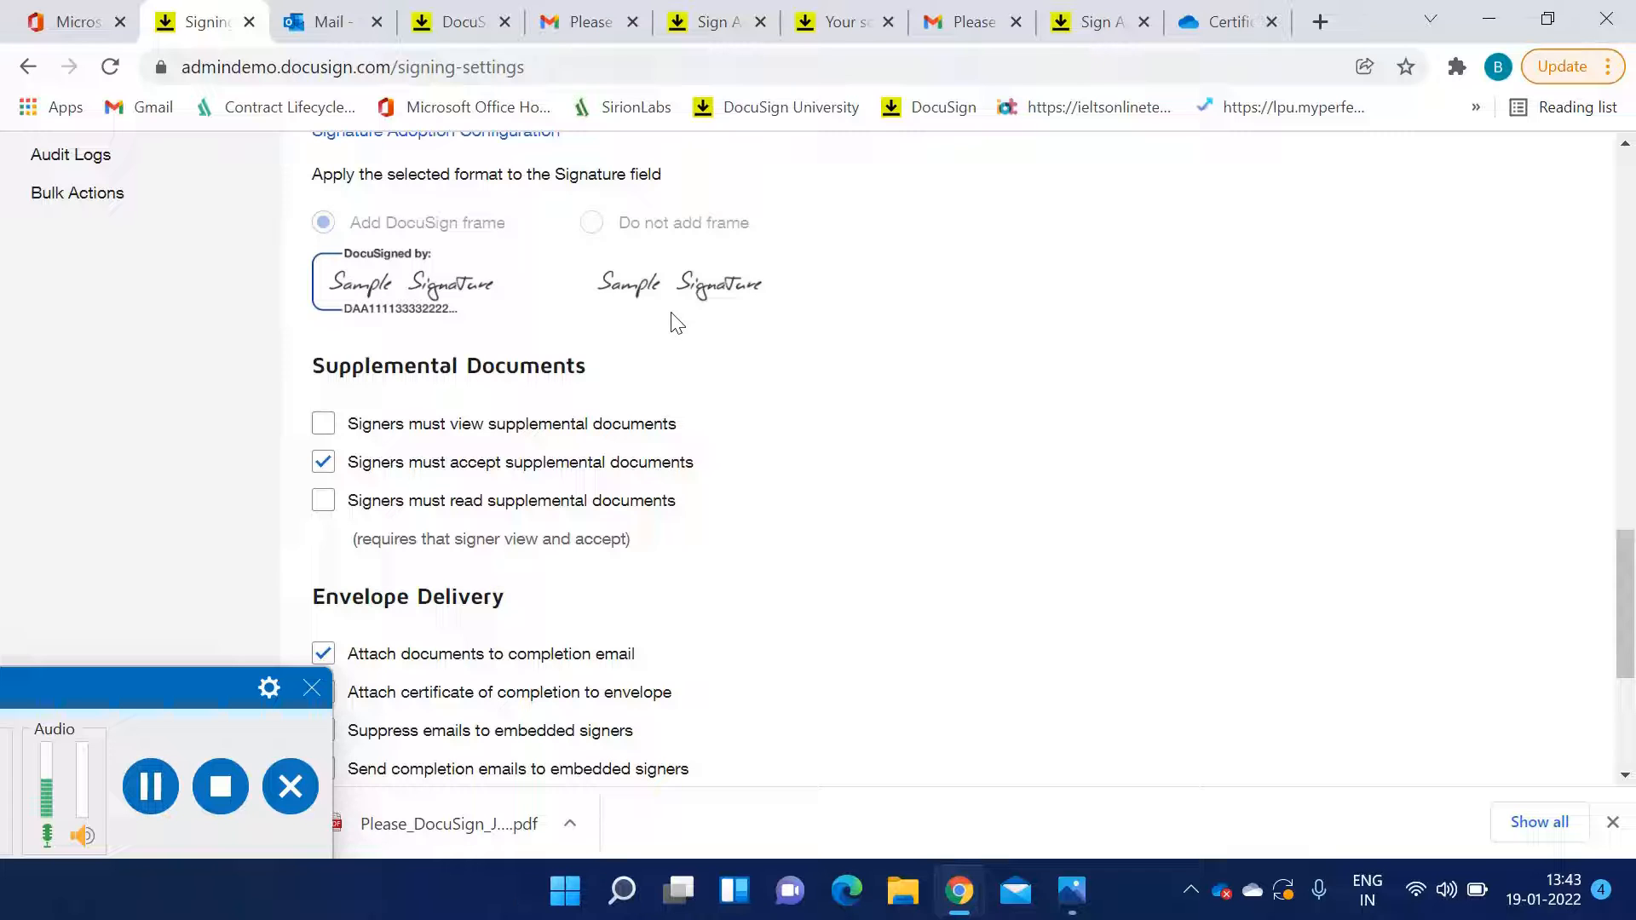
{"action": "scroll", "coordinate": [443, 452], "scroll_direction": "down", "scroll_amount": 5}
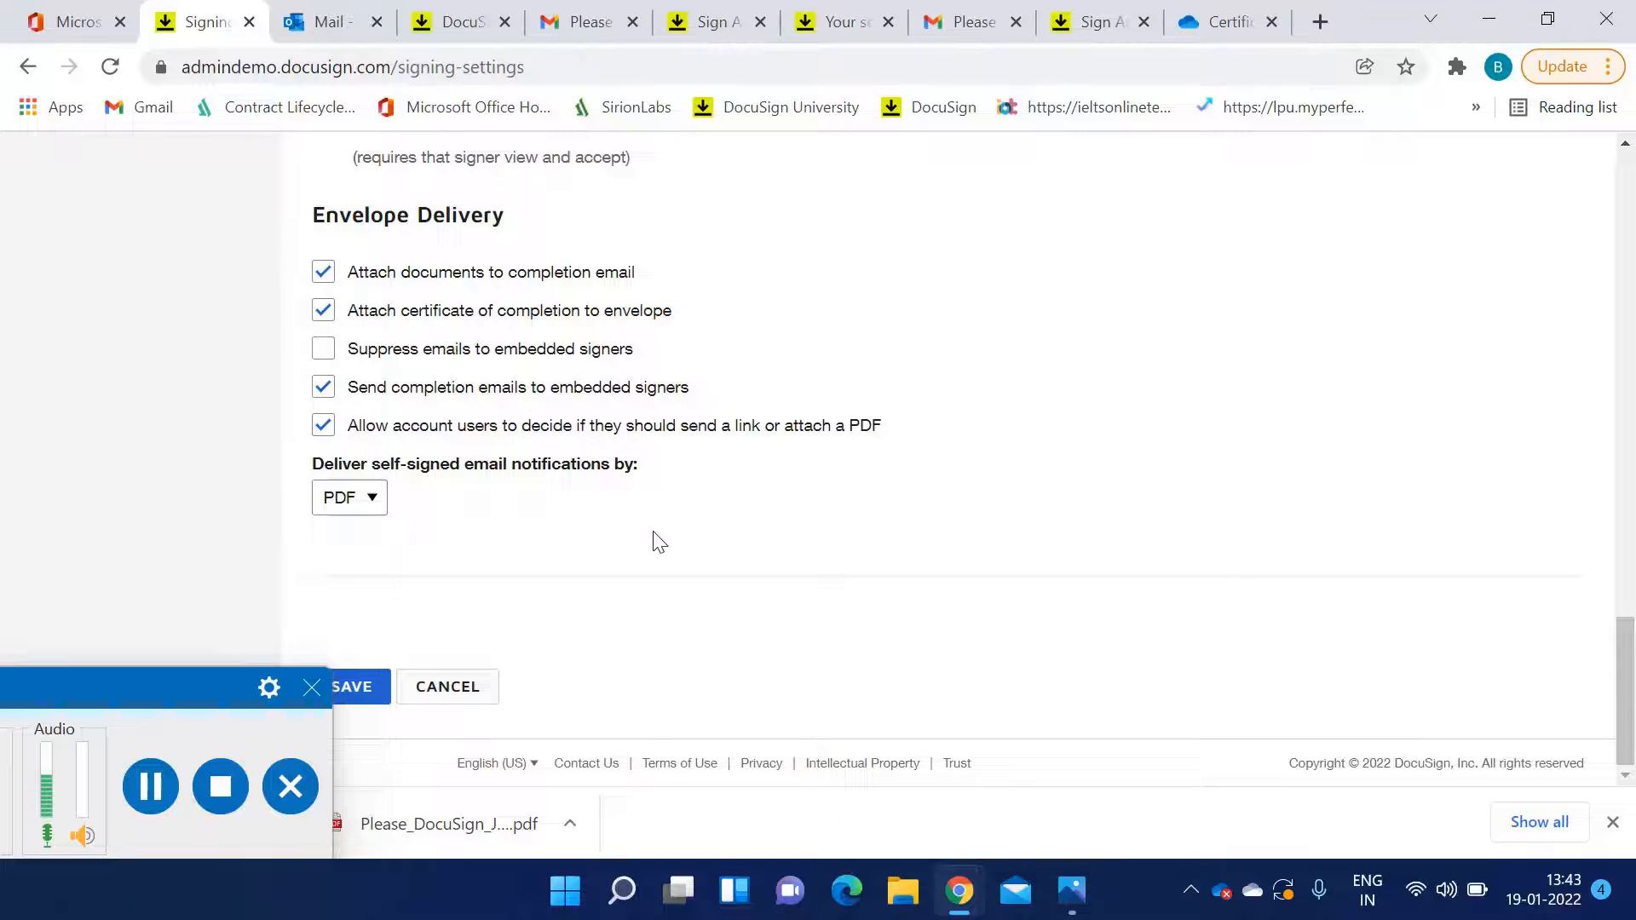
{"action": "scroll", "coordinate": [659, 542], "scroll_direction": "up", "scroll_amount": 9}
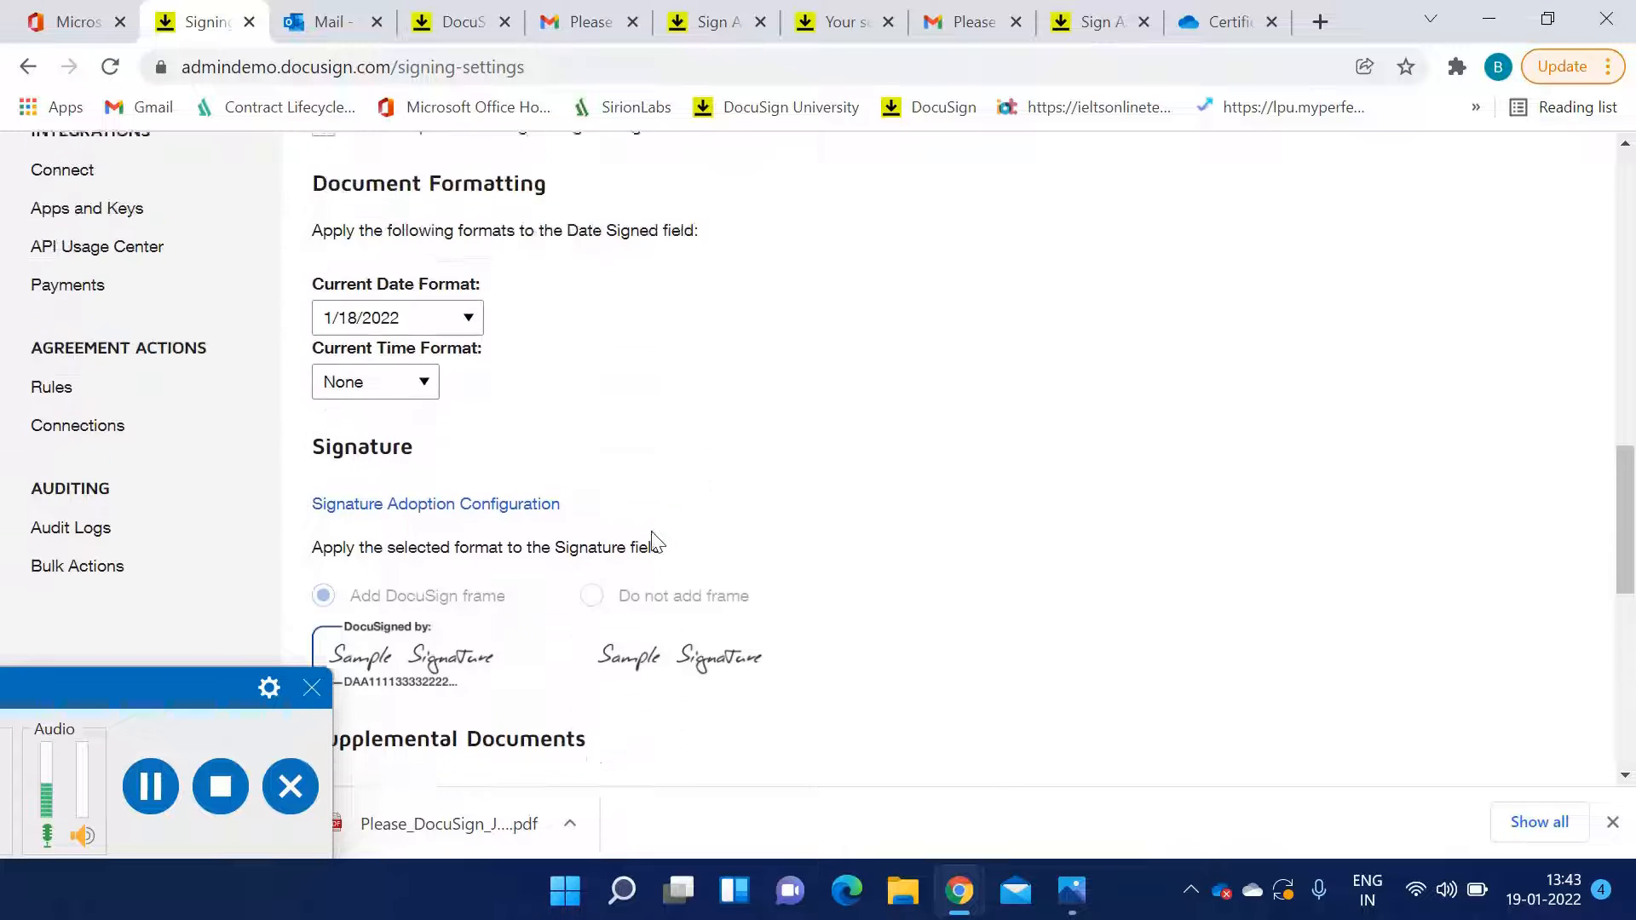
{"action": "scroll", "coordinate": [512, 524], "scroll_direction": "down", "scroll_amount": 9}
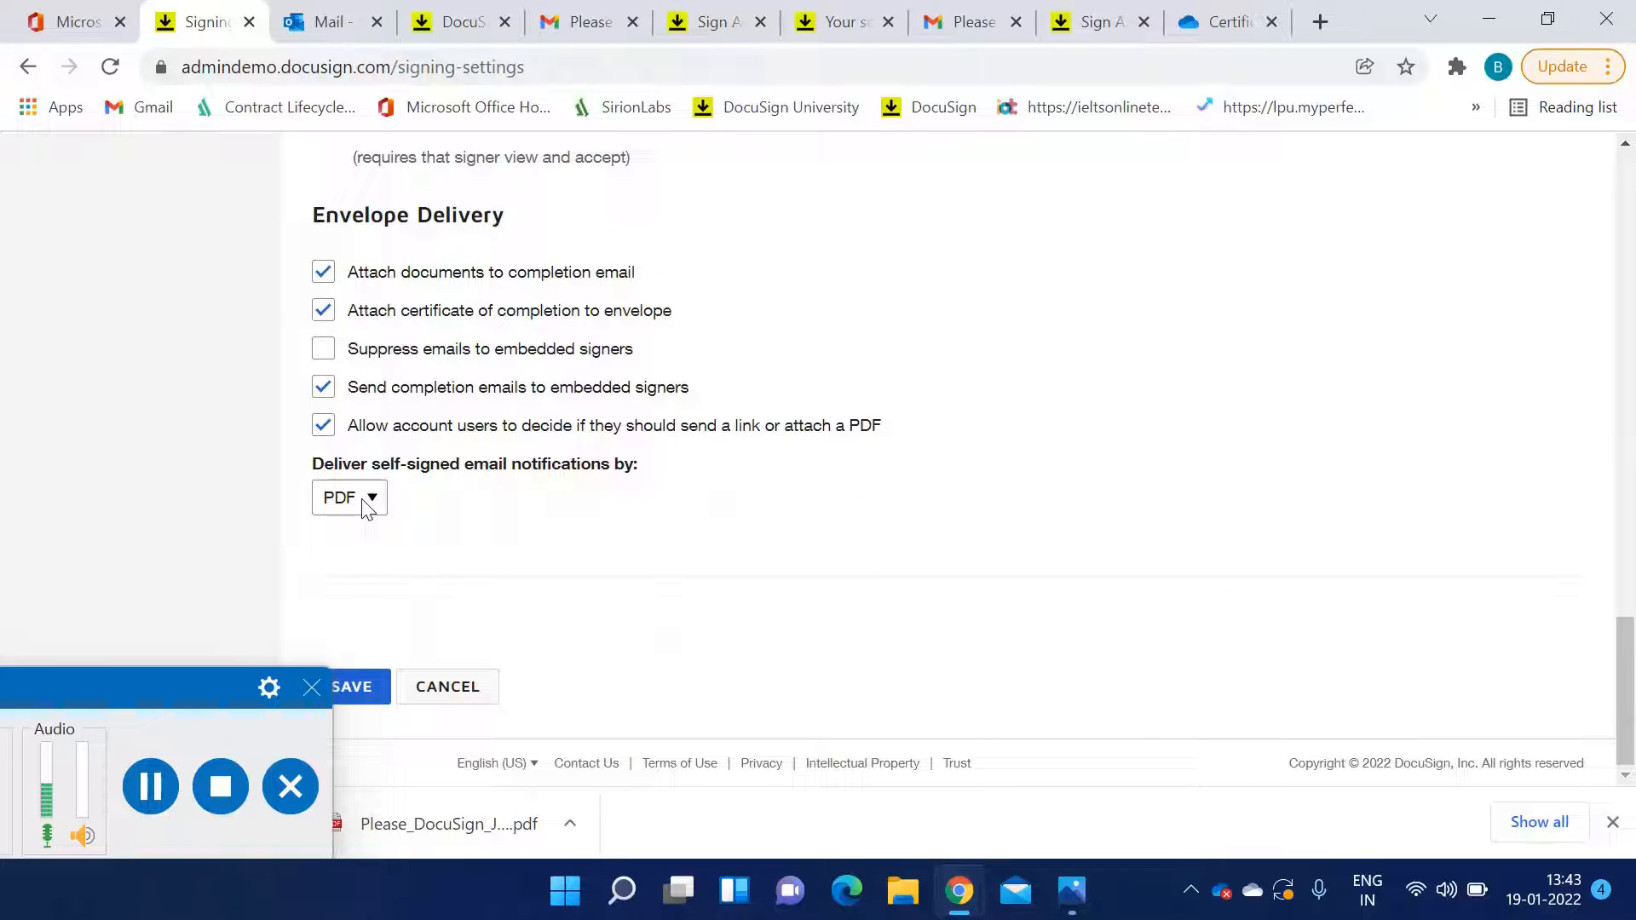
Inspect the self-signed email notification delivery options, then open the Sending Settings page
{"action": "left_click", "coordinate": [366, 502]}
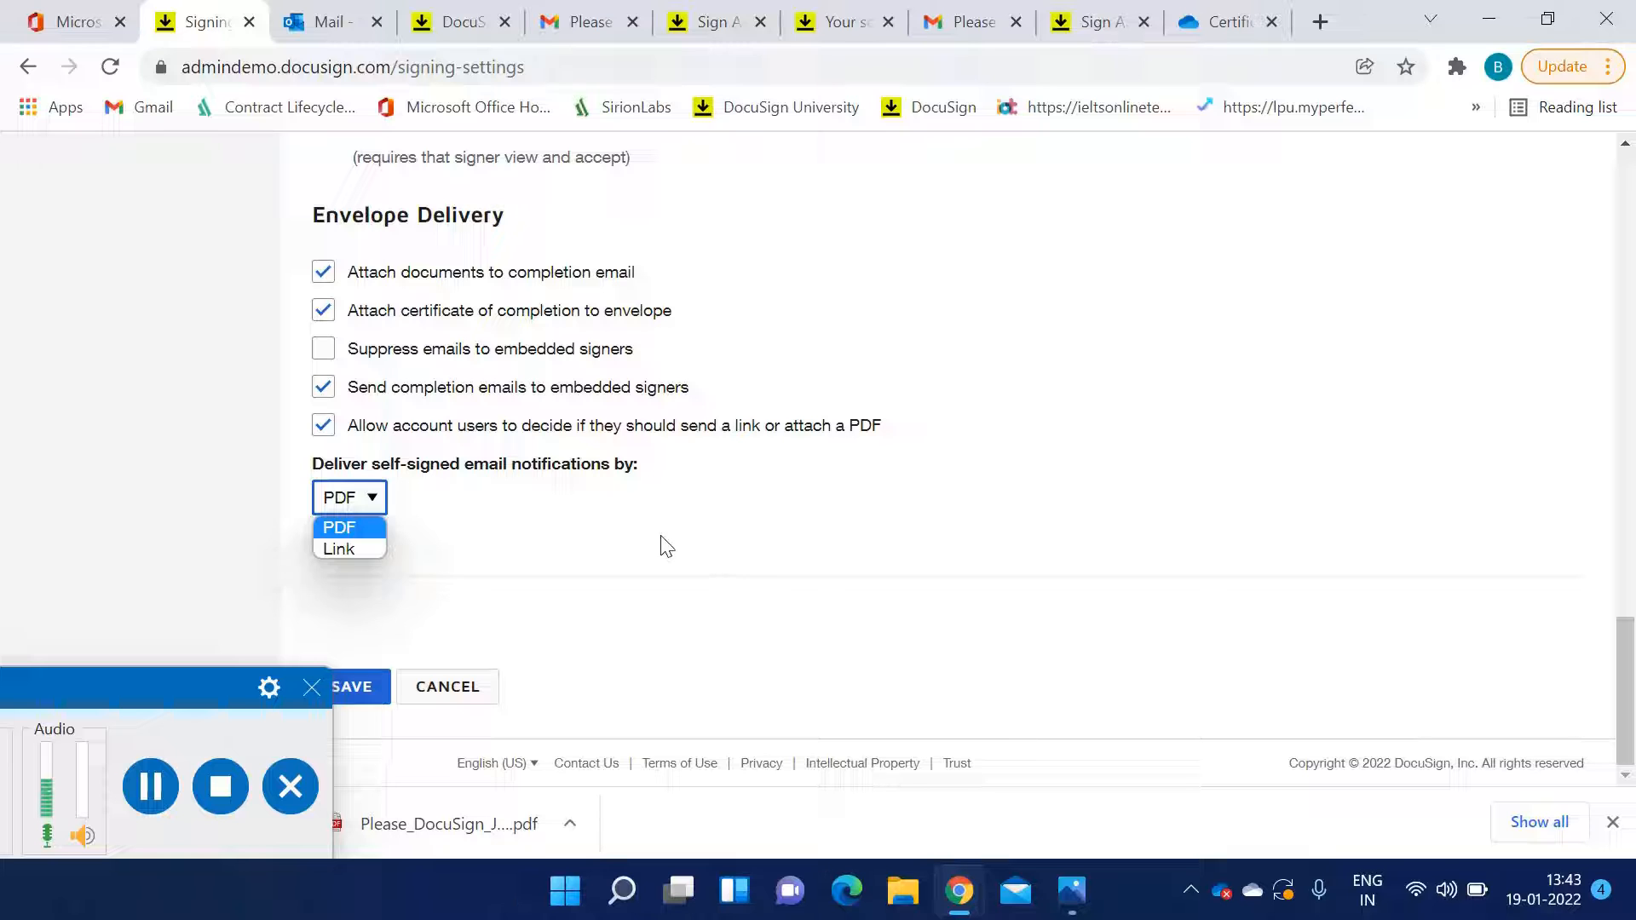
{"action": "left_click", "coordinate": [548, 518]}
{"action": "scroll", "coordinate": [511, 503], "scroll_direction": "up", "scroll_amount": 8}
{"action": "scroll", "coordinate": [434, 489], "scroll_direction": "up", "scroll_amount": 10}
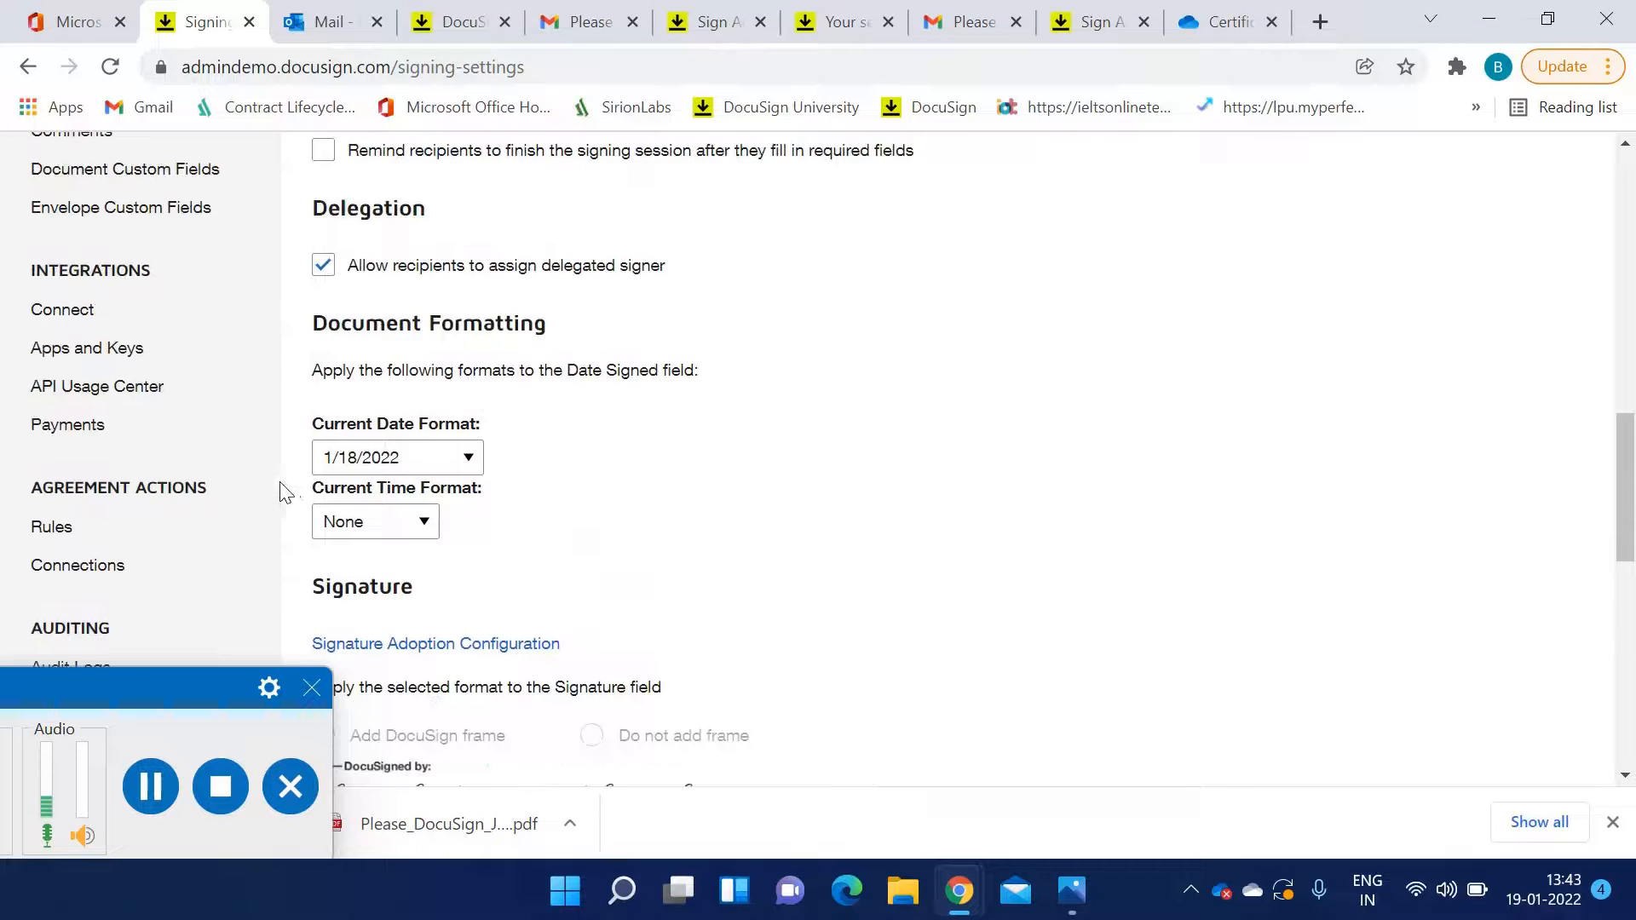
{"action": "left_click", "coordinate": [150, 412]}
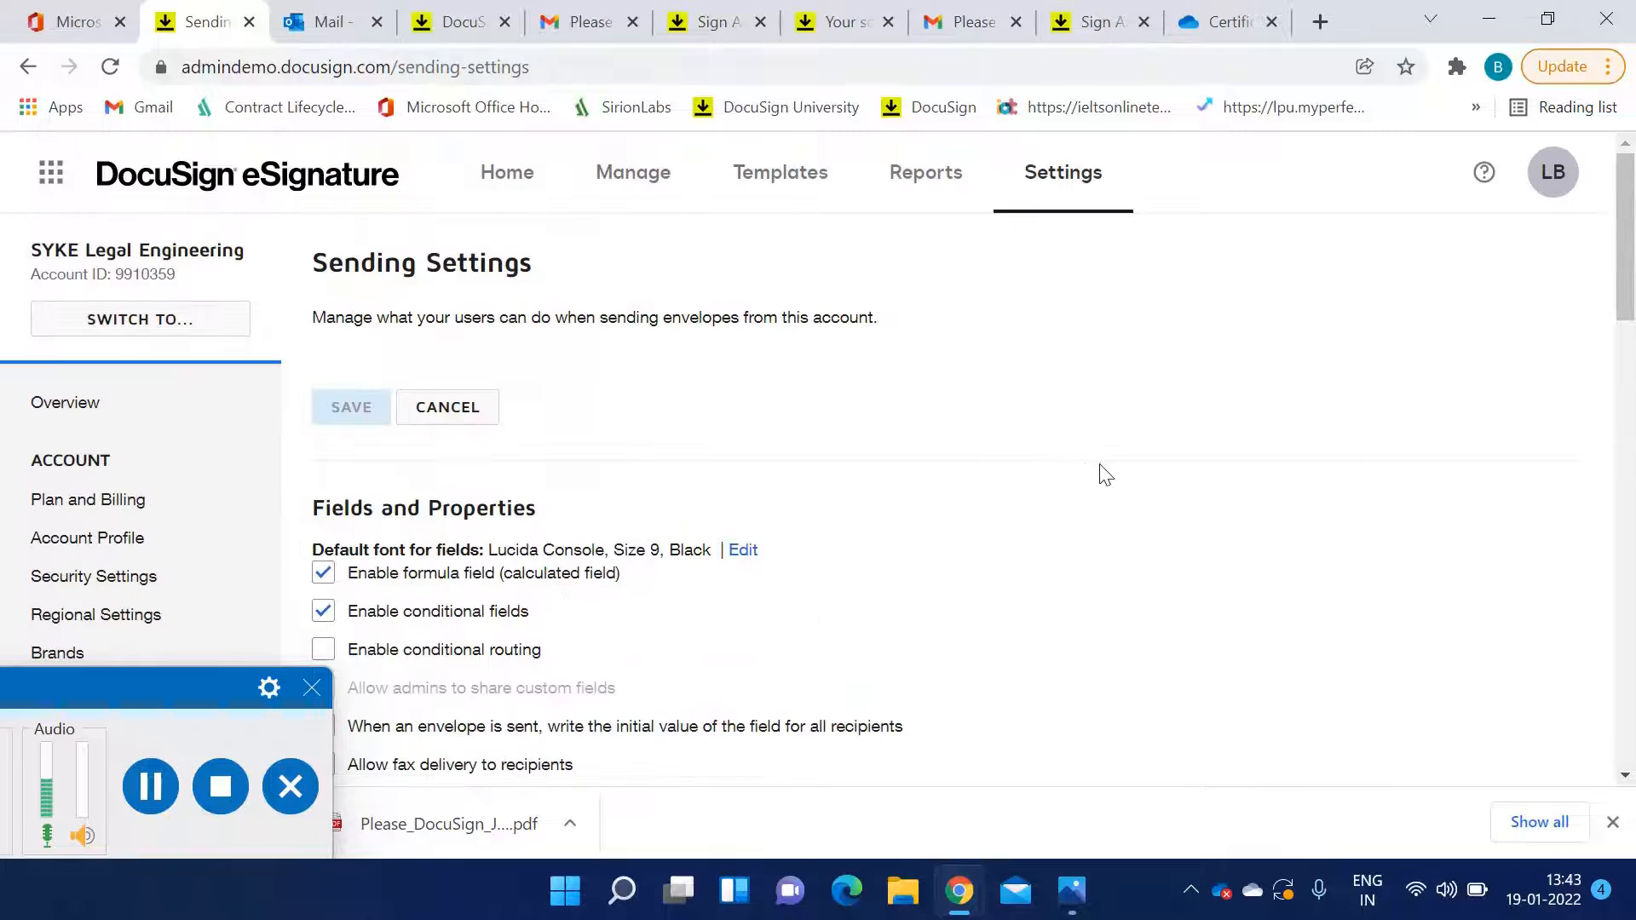
Review the sending settings for fields and properties, document visibility, data label replication, recipient roles, templates and document sources
{"action": "scroll", "coordinate": [730, 456], "scroll_direction": "down", "scroll_amount": 3}
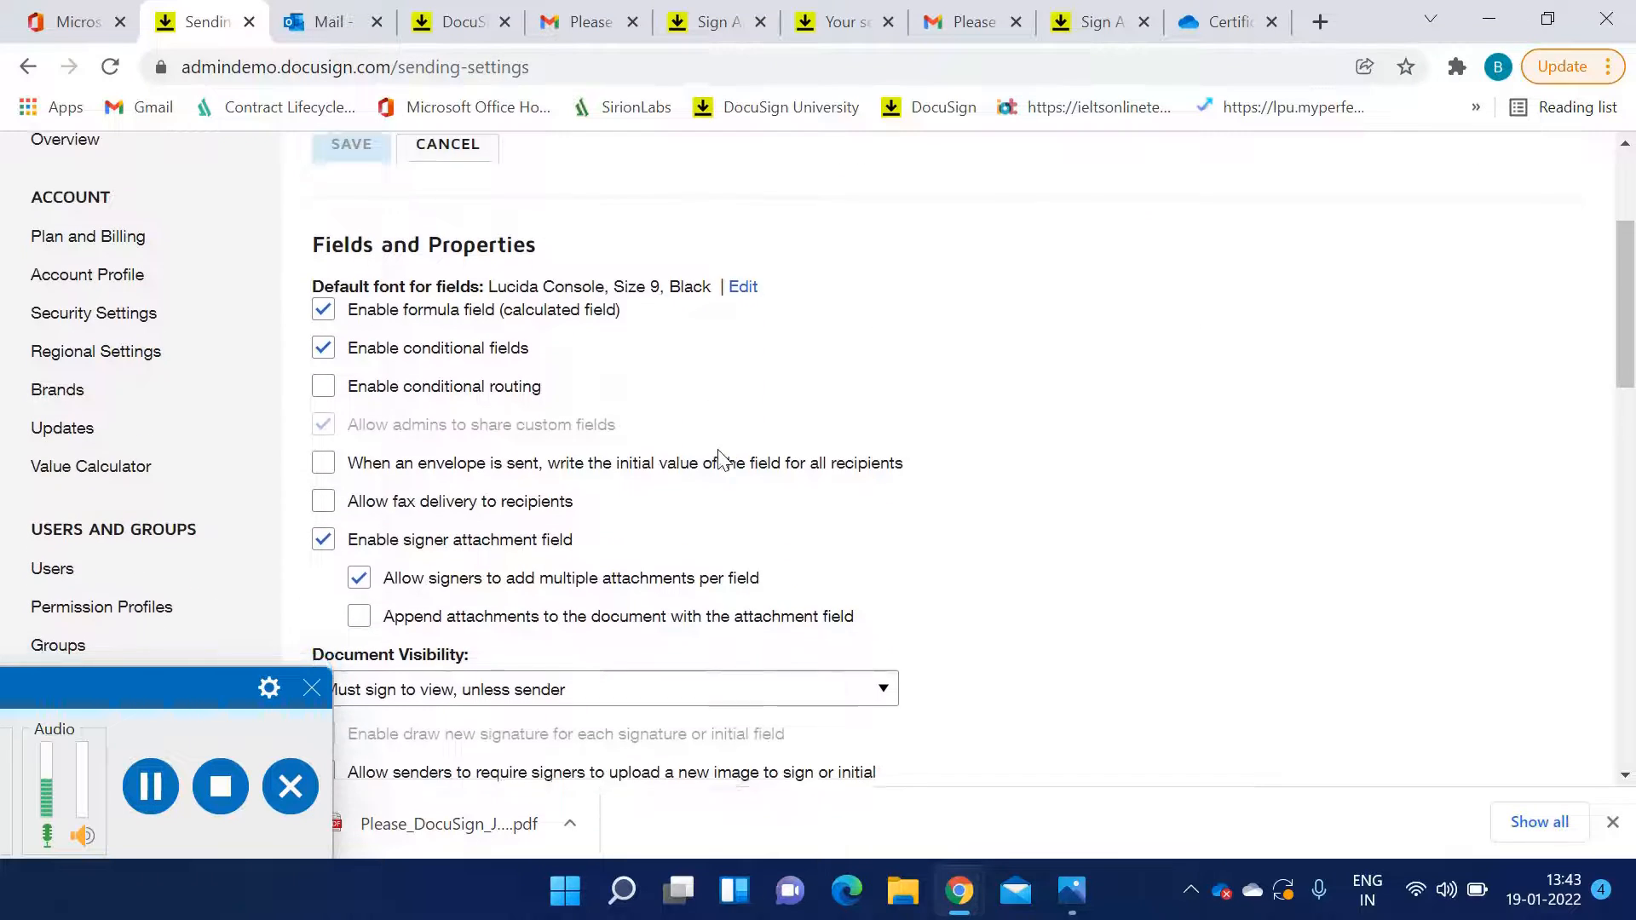
{"action": "scroll", "coordinate": [718, 458], "scroll_direction": "down", "scroll_amount": 4}
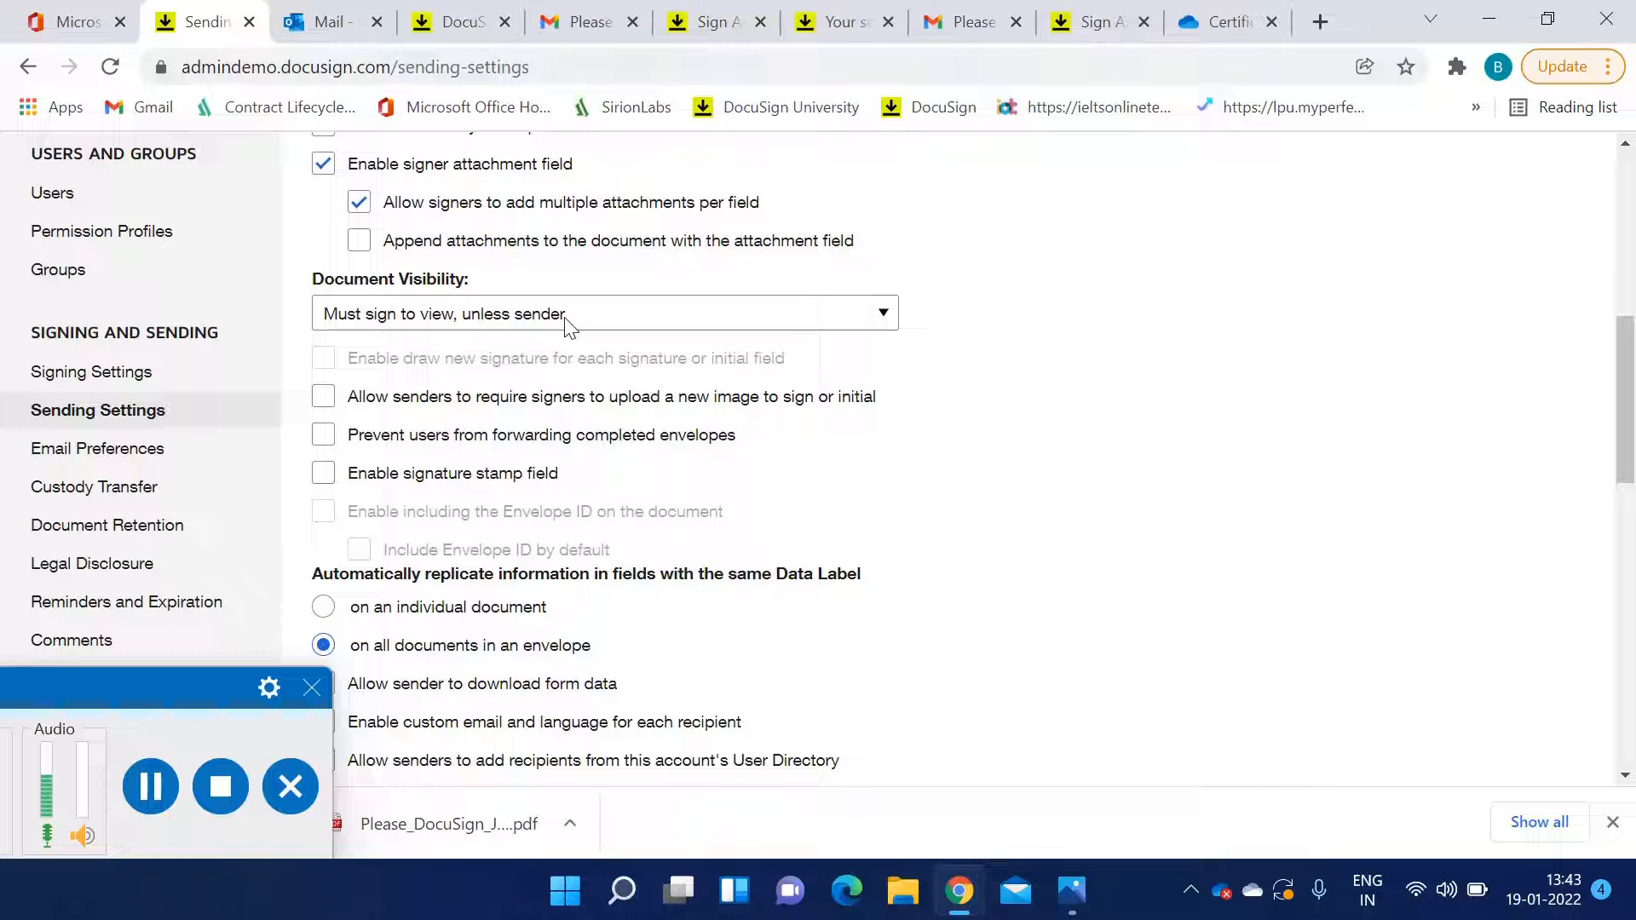
{"action": "scroll", "coordinate": [569, 325], "scroll_direction": "down", "scroll_amount": 3}
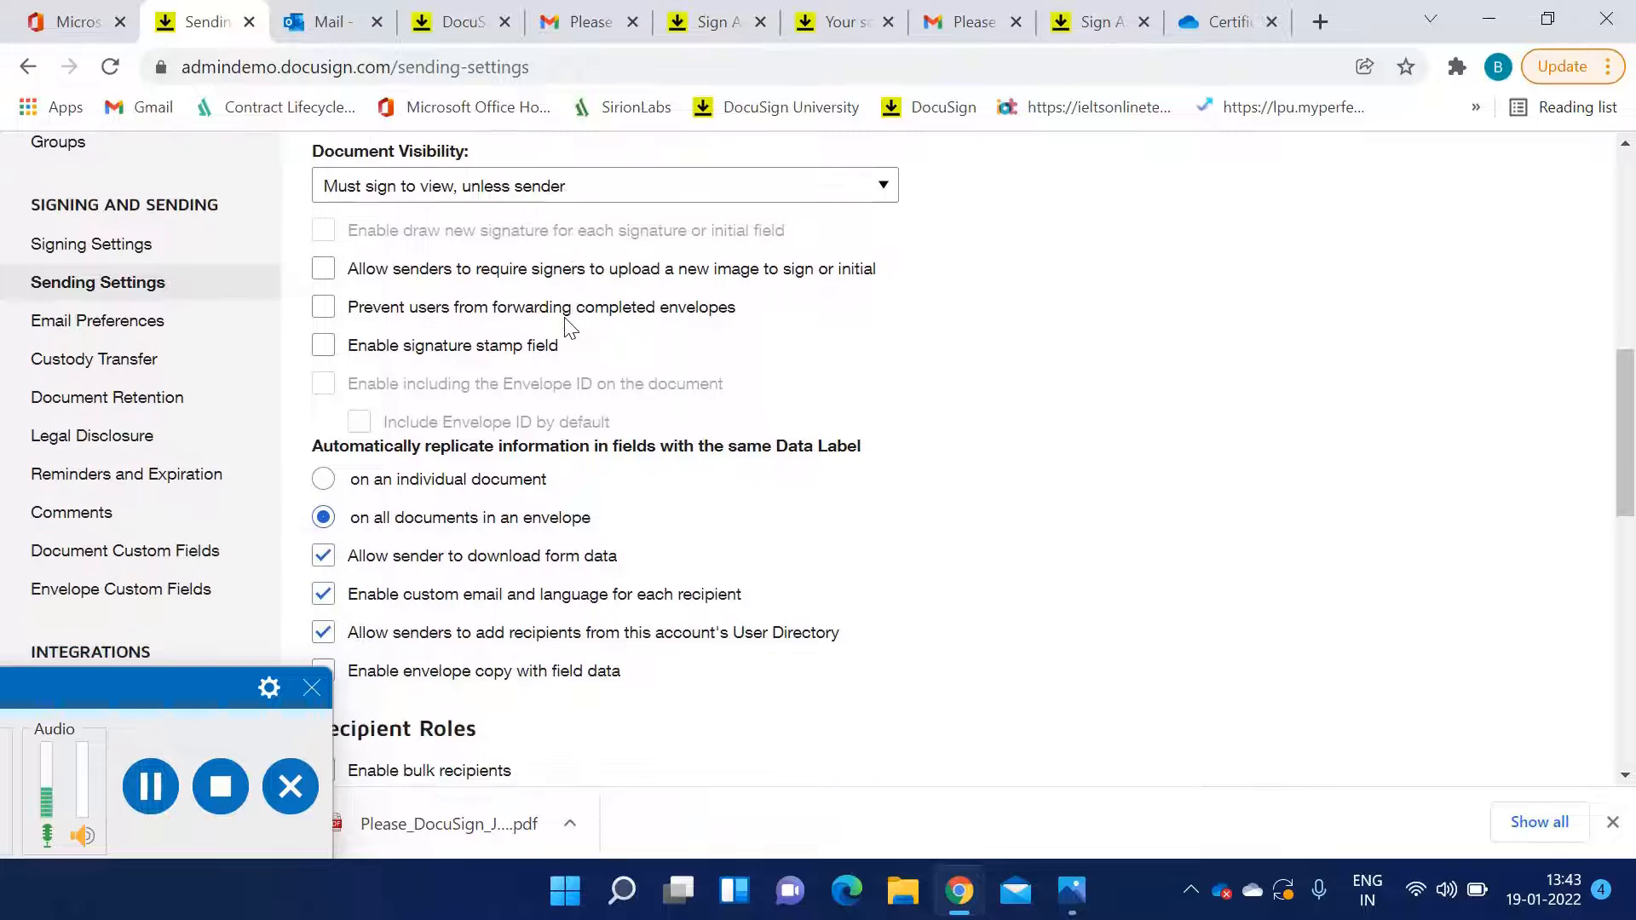
{"action": "scroll", "coordinate": [566, 330], "scroll_direction": "down", "scroll_amount": 3}
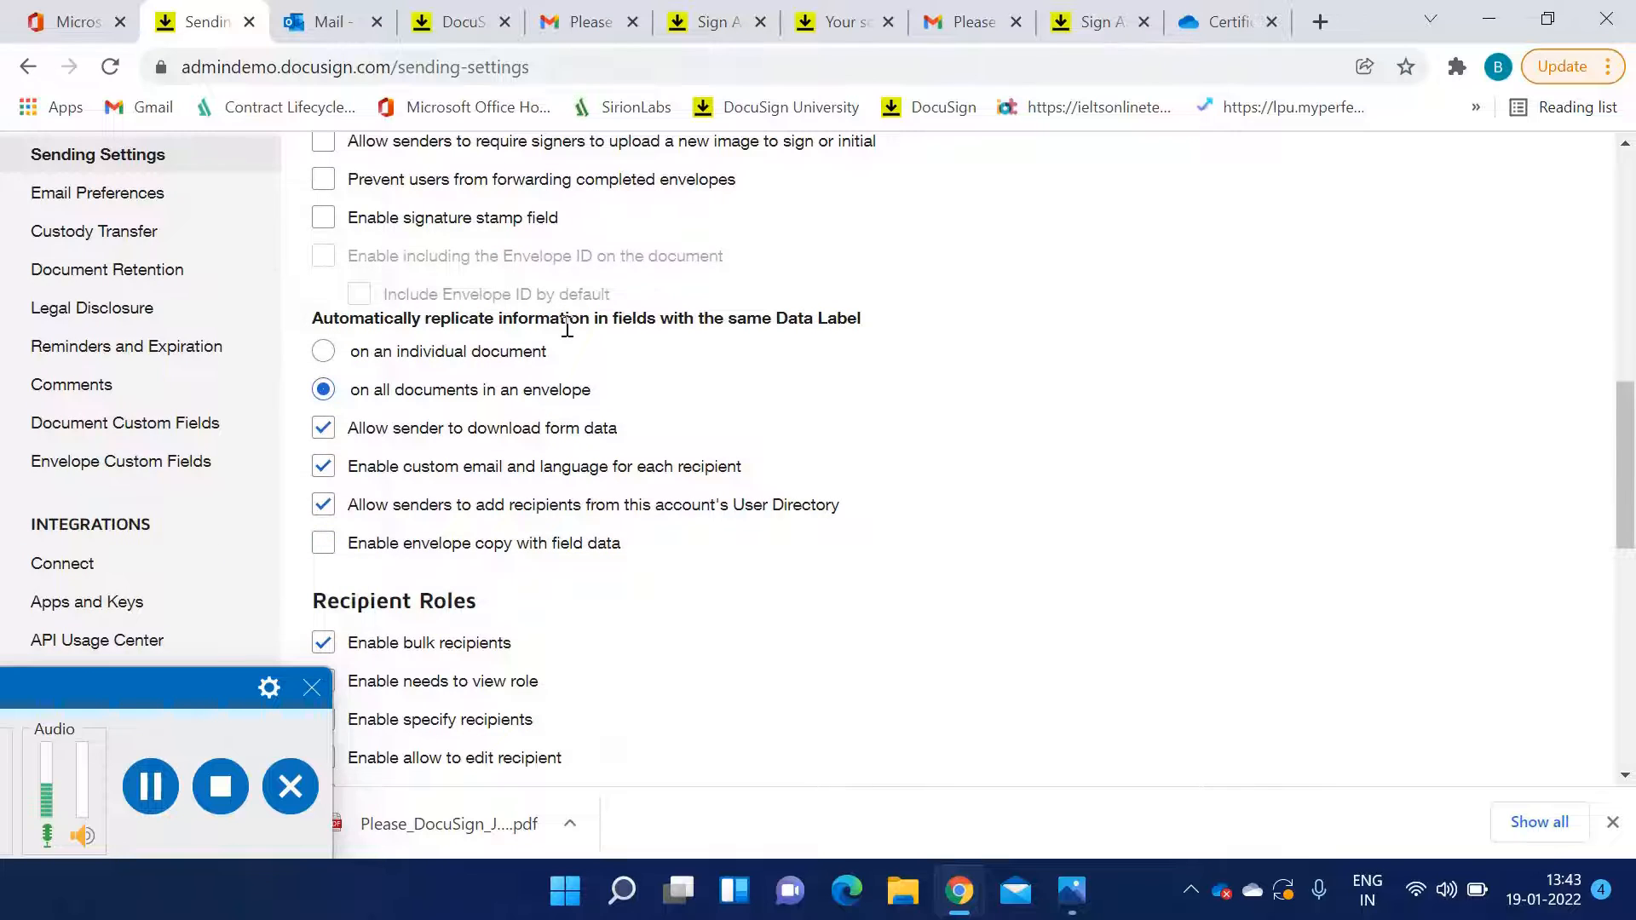
{"action": "scroll", "coordinate": [567, 330], "scroll_direction": "down", "scroll_amount": 3}
{"action": "scroll", "coordinate": [566, 349], "scroll_direction": "down", "scroll_amount": 6}
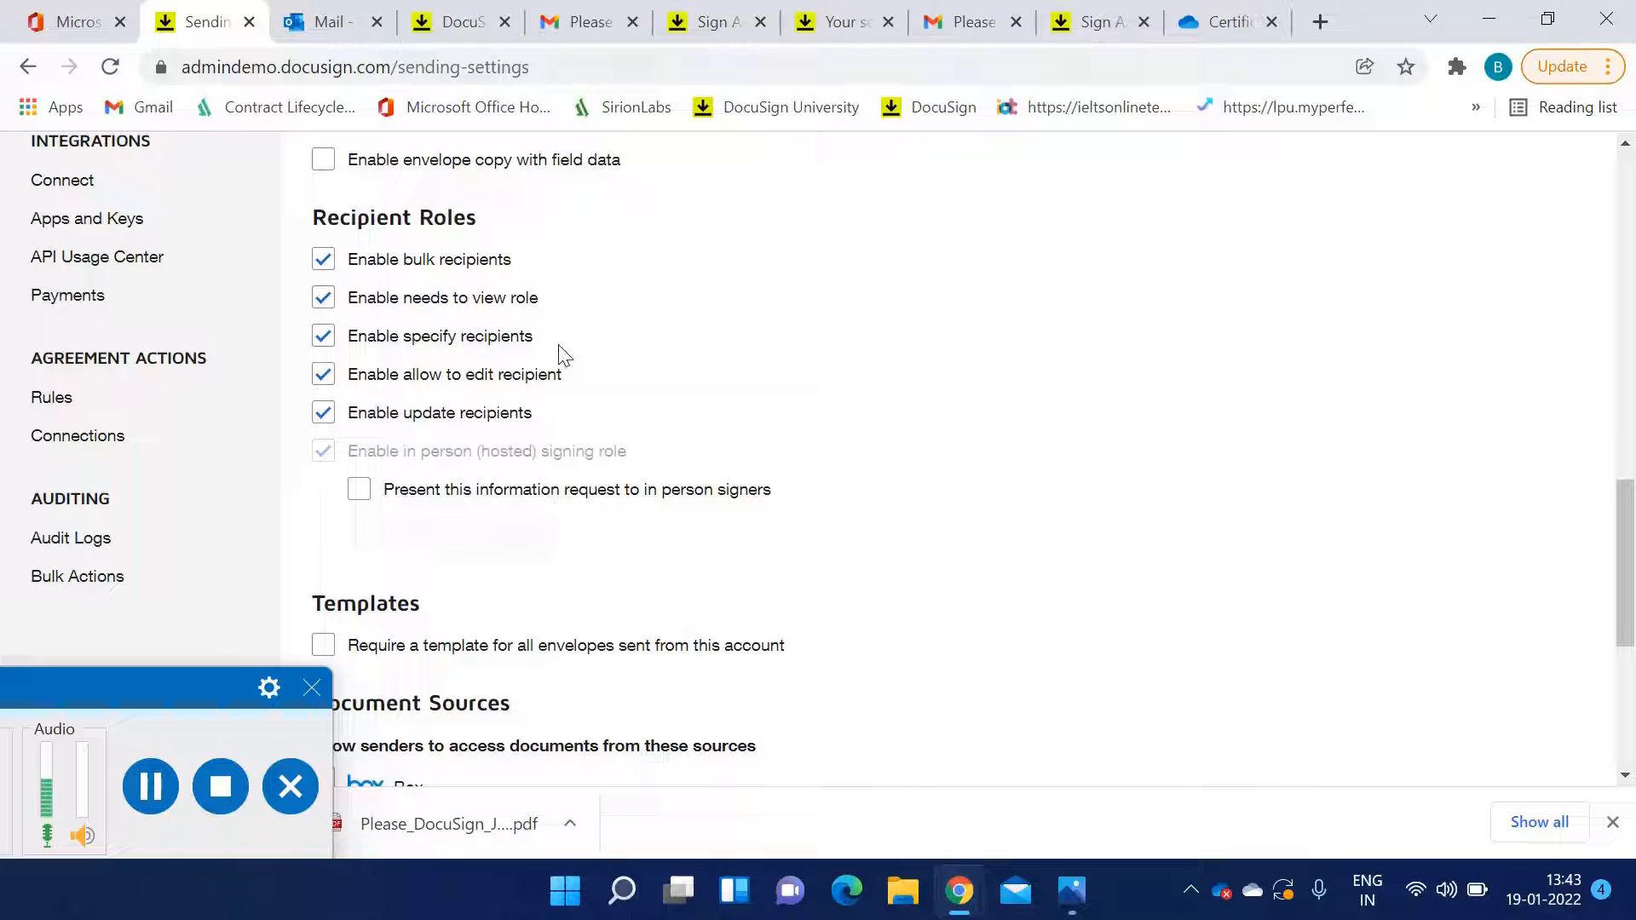
{"action": "scroll", "coordinate": [560, 354], "scroll_direction": "down", "scroll_amount": 3}
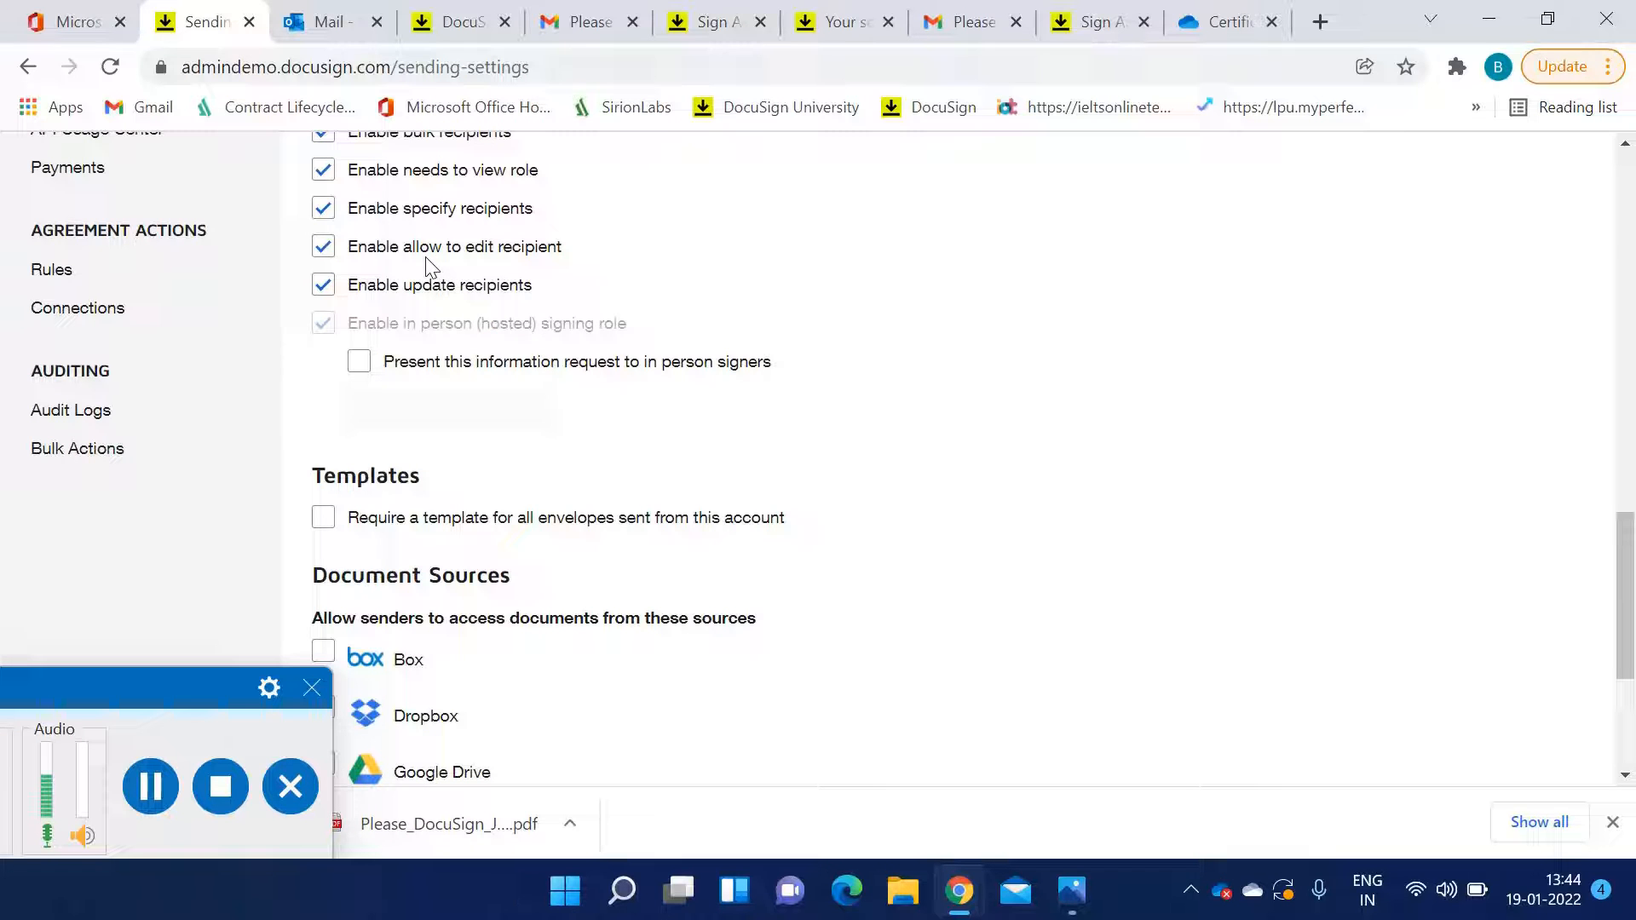
{"action": "scroll", "coordinate": [444, 294], "scroll_direction": "up", "scroll_amount": 3}
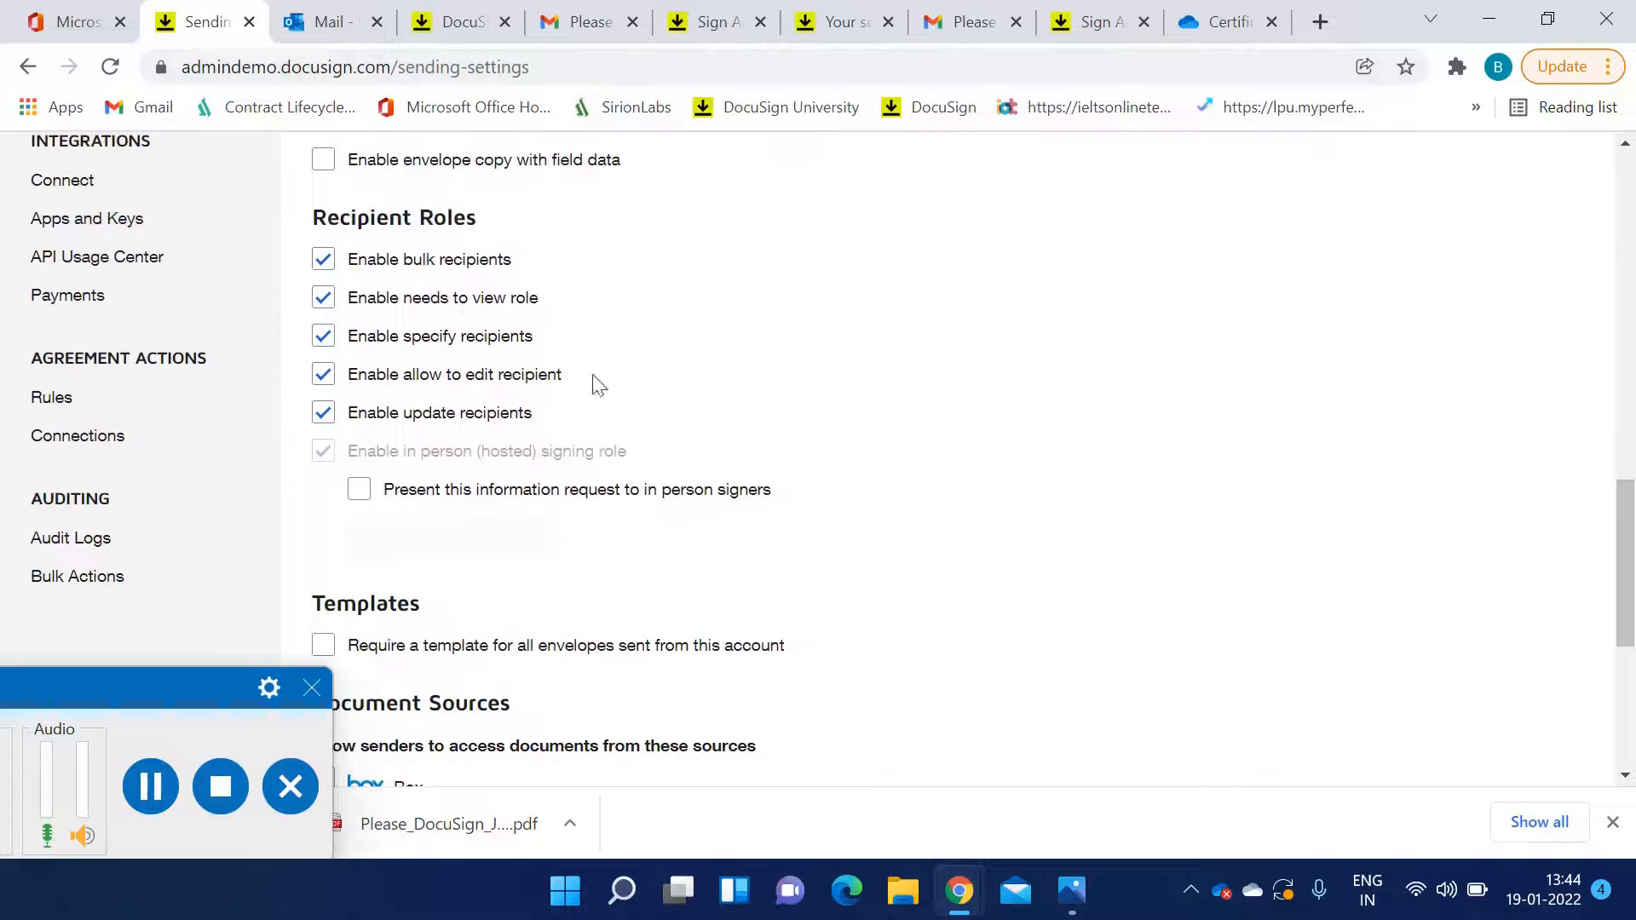
{"action": "scroll", "coordinate": [540, 471], "scroll_direction": "down", "scroll_amount": 5}
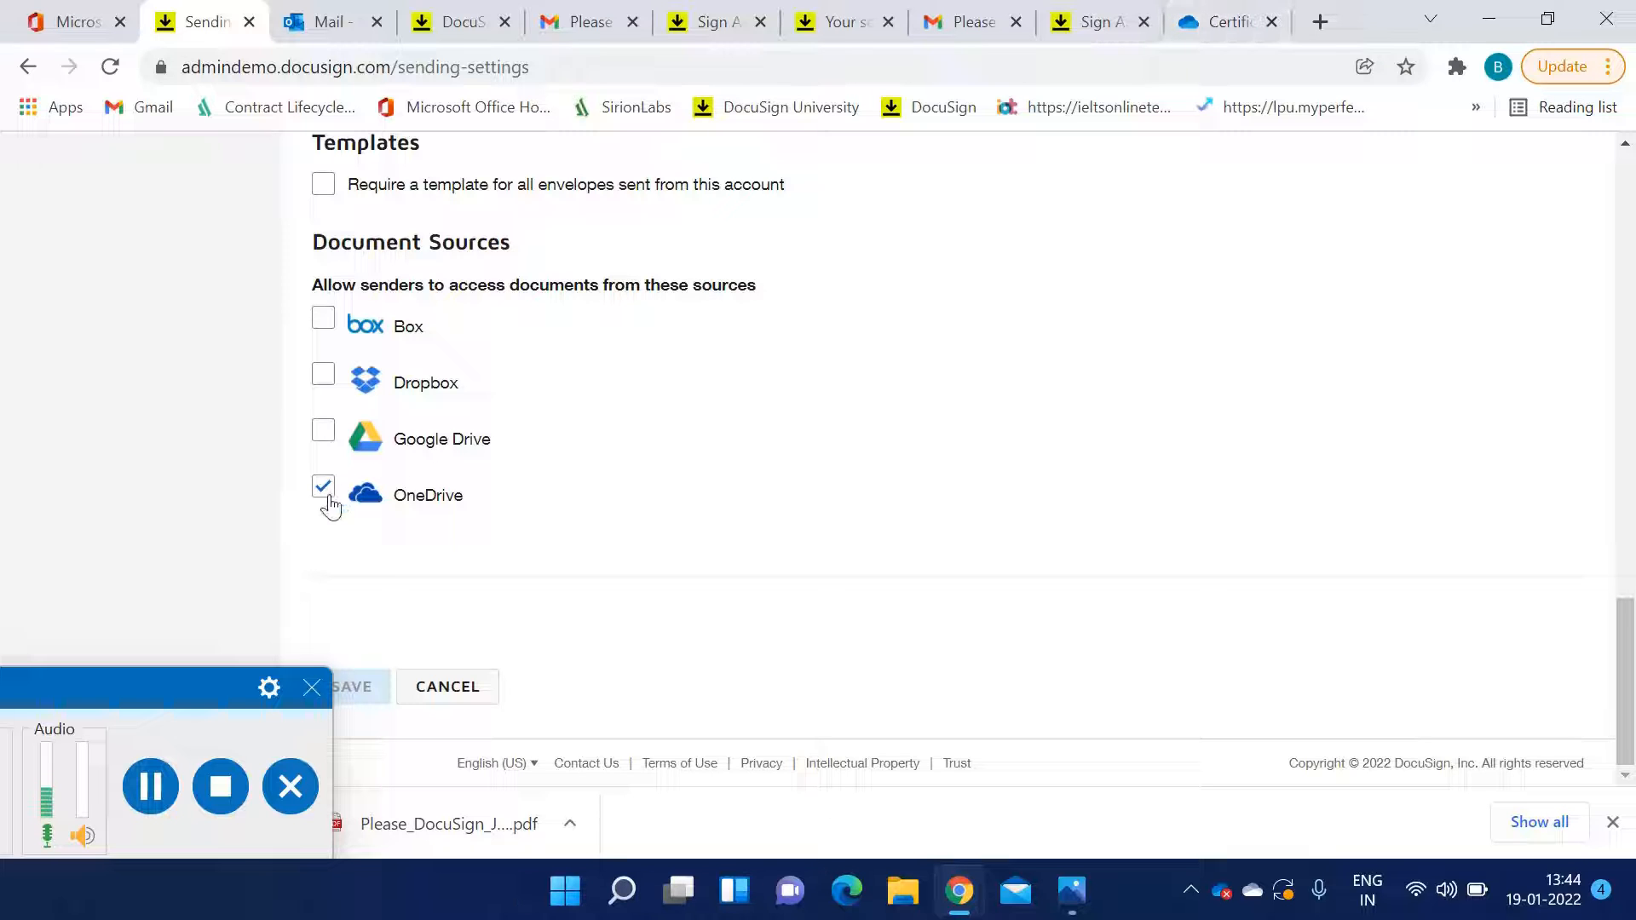
{"action": "scroll", "coordinate": [256, 469], "scroll_direction": "up", "scroll_amount": 10}
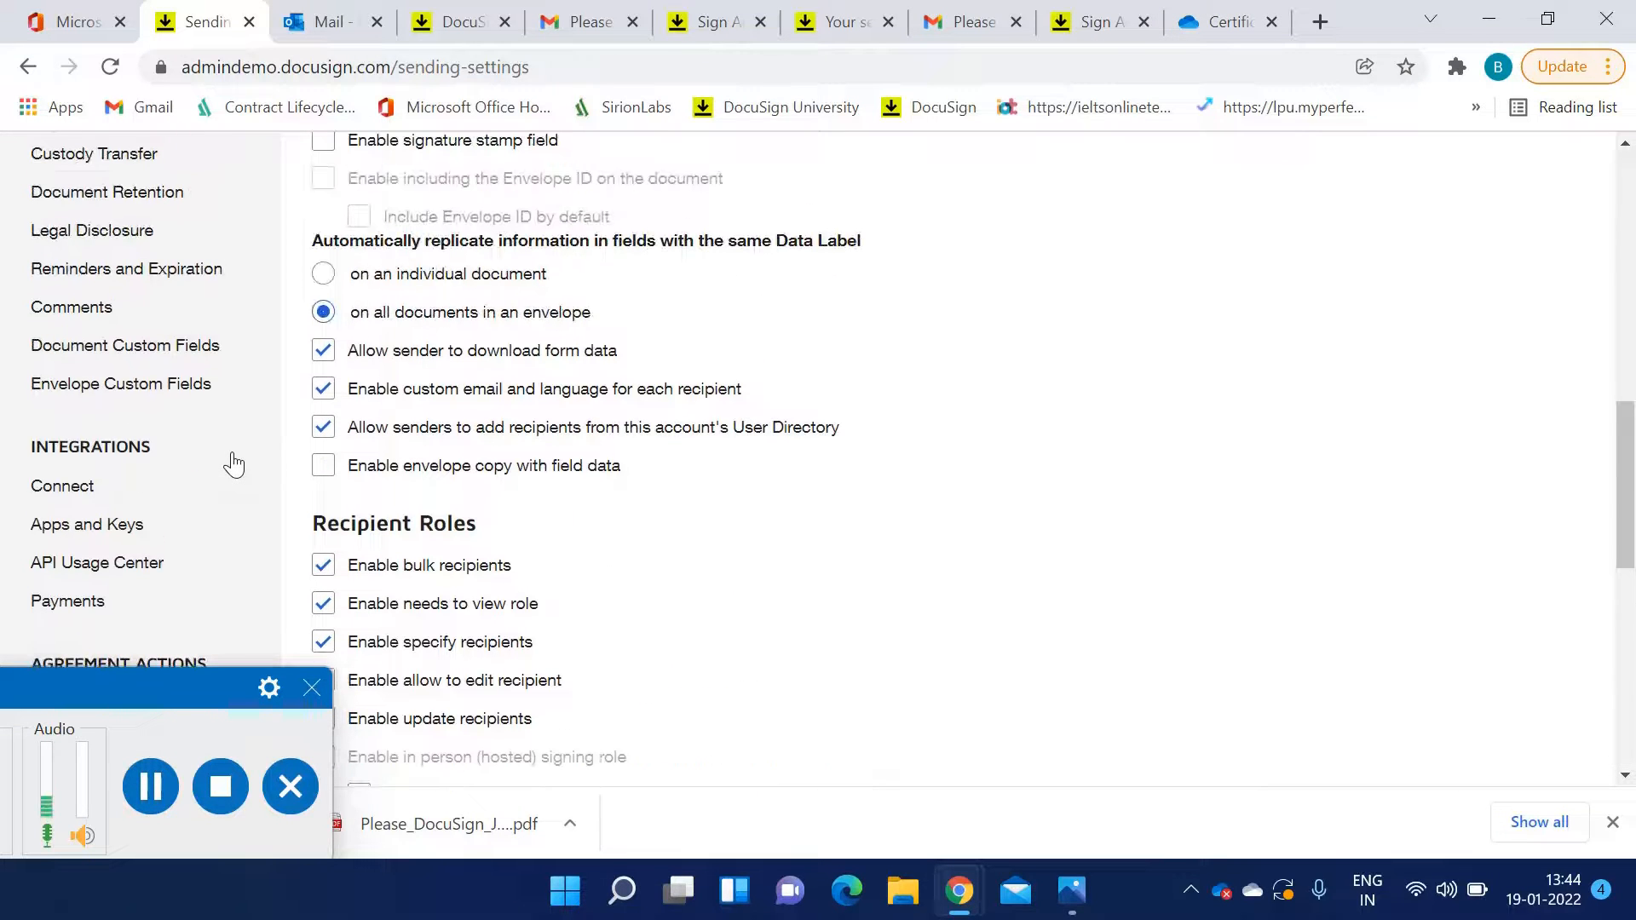
{"action": "scroll", "coordinate": [452, 528], "scroll_direction": "up", "scroll_amount": 3}
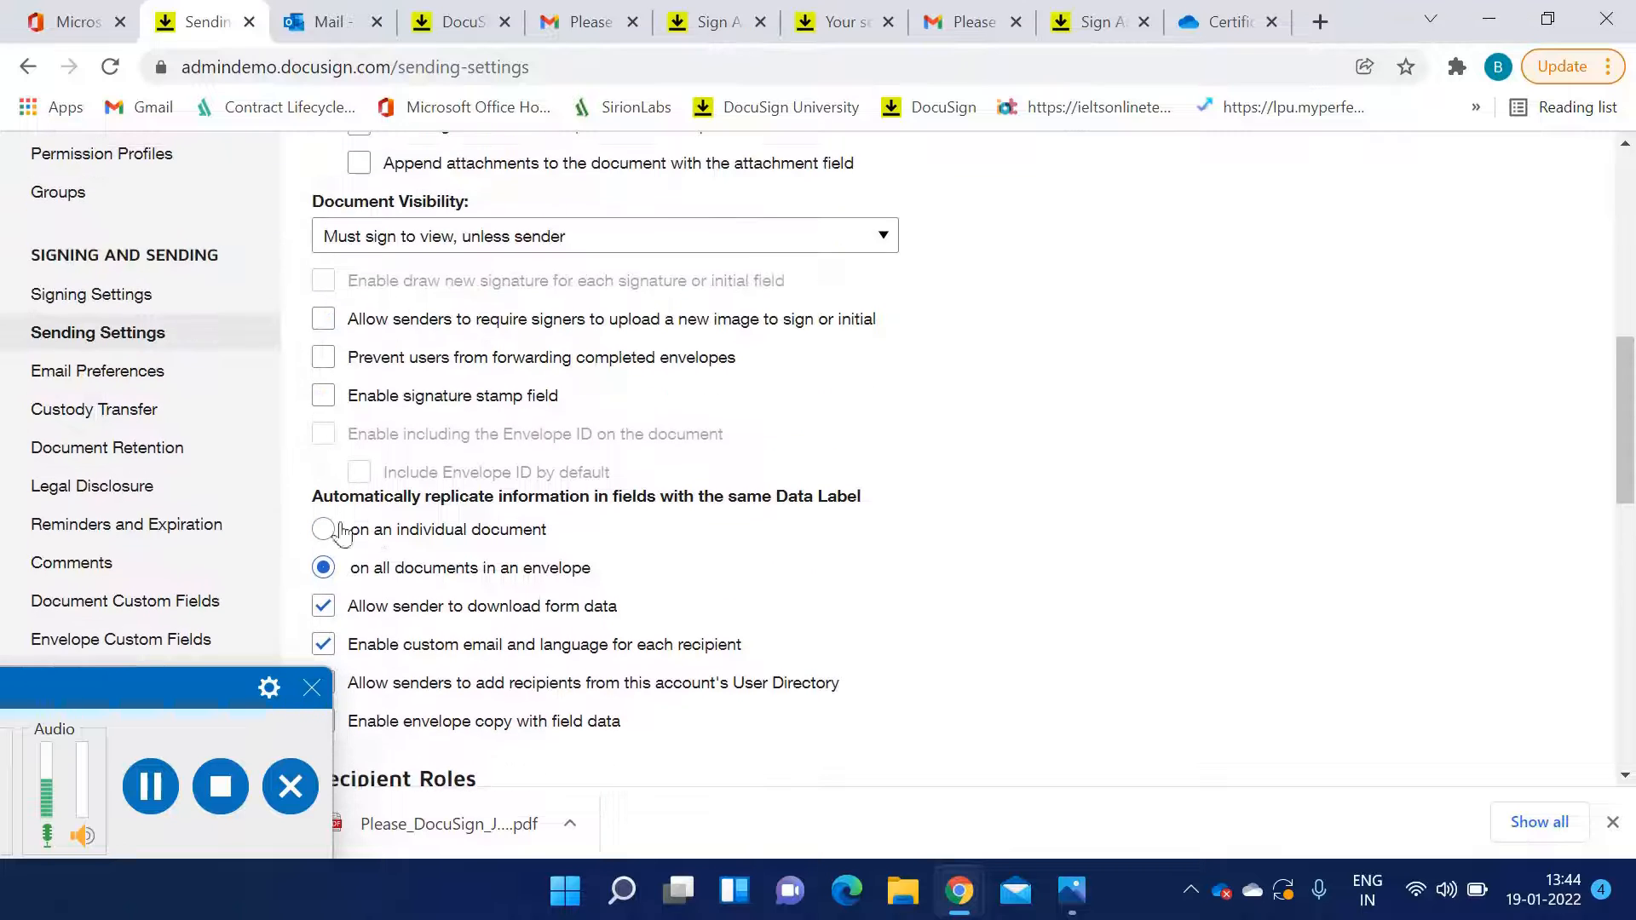
{"action": "scroll", "coordinate": [341, 537], "scroll_direction": "down", "scroll_amount": 1}
{"action": "scroll", "coordinate": [171, 596], "scroll_direction": "down", "scroll_amount": 1}
Open the Connect settings and look over the list of Connect application configurations
{"action": "left_click", "coordinate": [92, 612]}
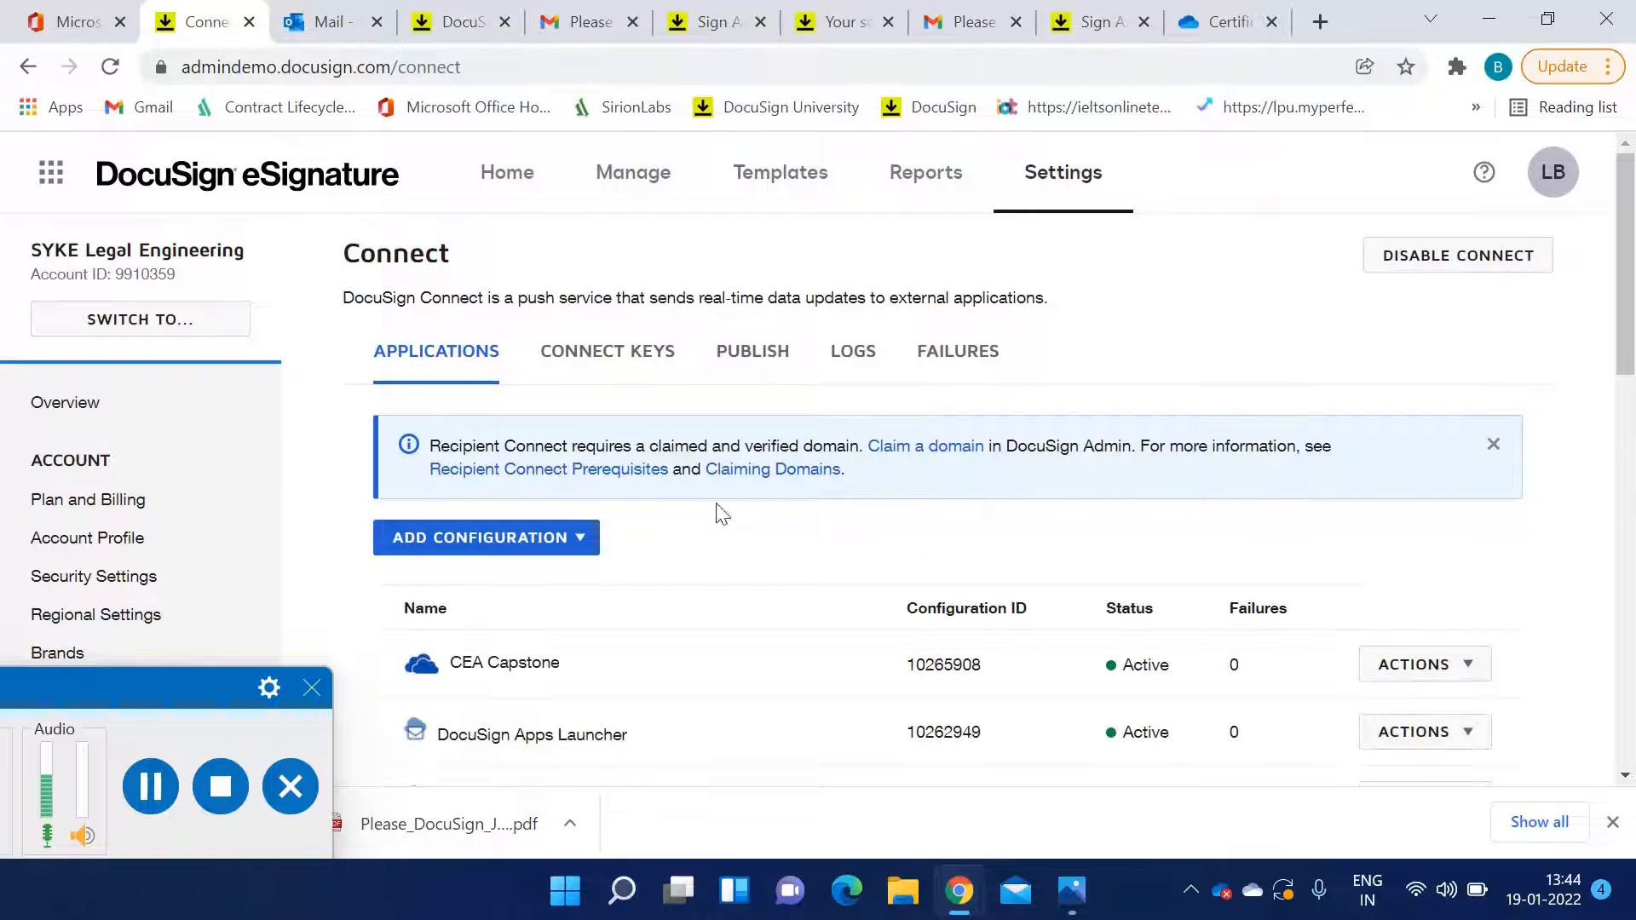
{"action": "scroll", "coordinate": [660, 492], "scroll_direction": "down", "scroll_amount": 2}
{"action": "scroll", "coordinate": [660, 493], "scroll_direction": "down", "scroll_amount": 1}
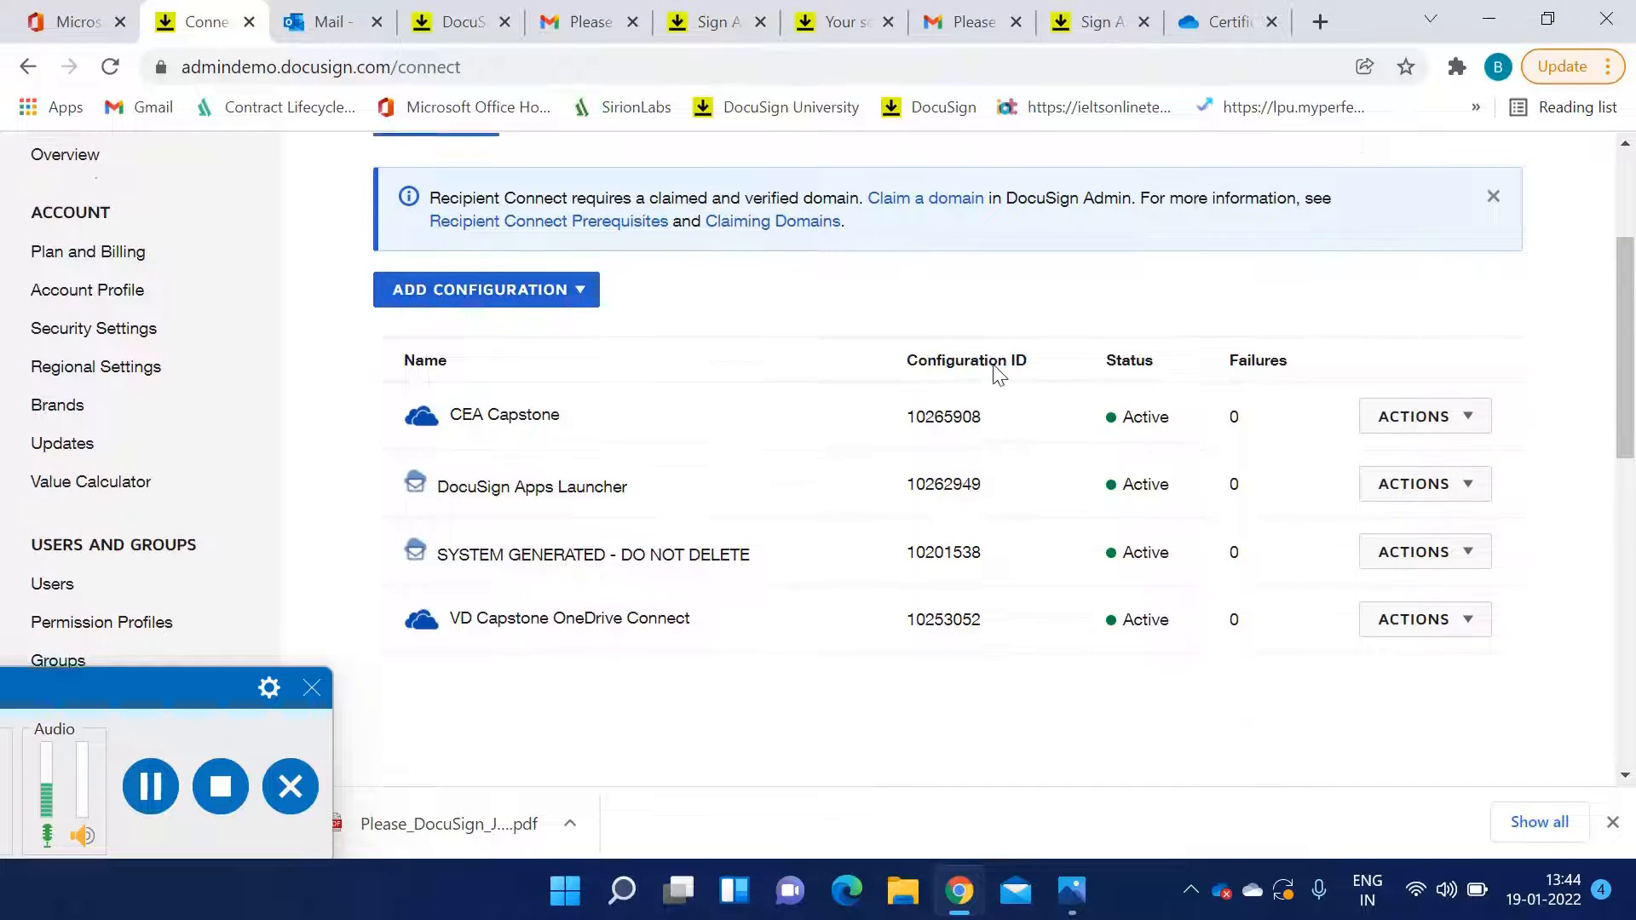
{"action": "scroll", "coordinate": [1014, 417], "scroll_direction": "up", "scroll_amount": 3}
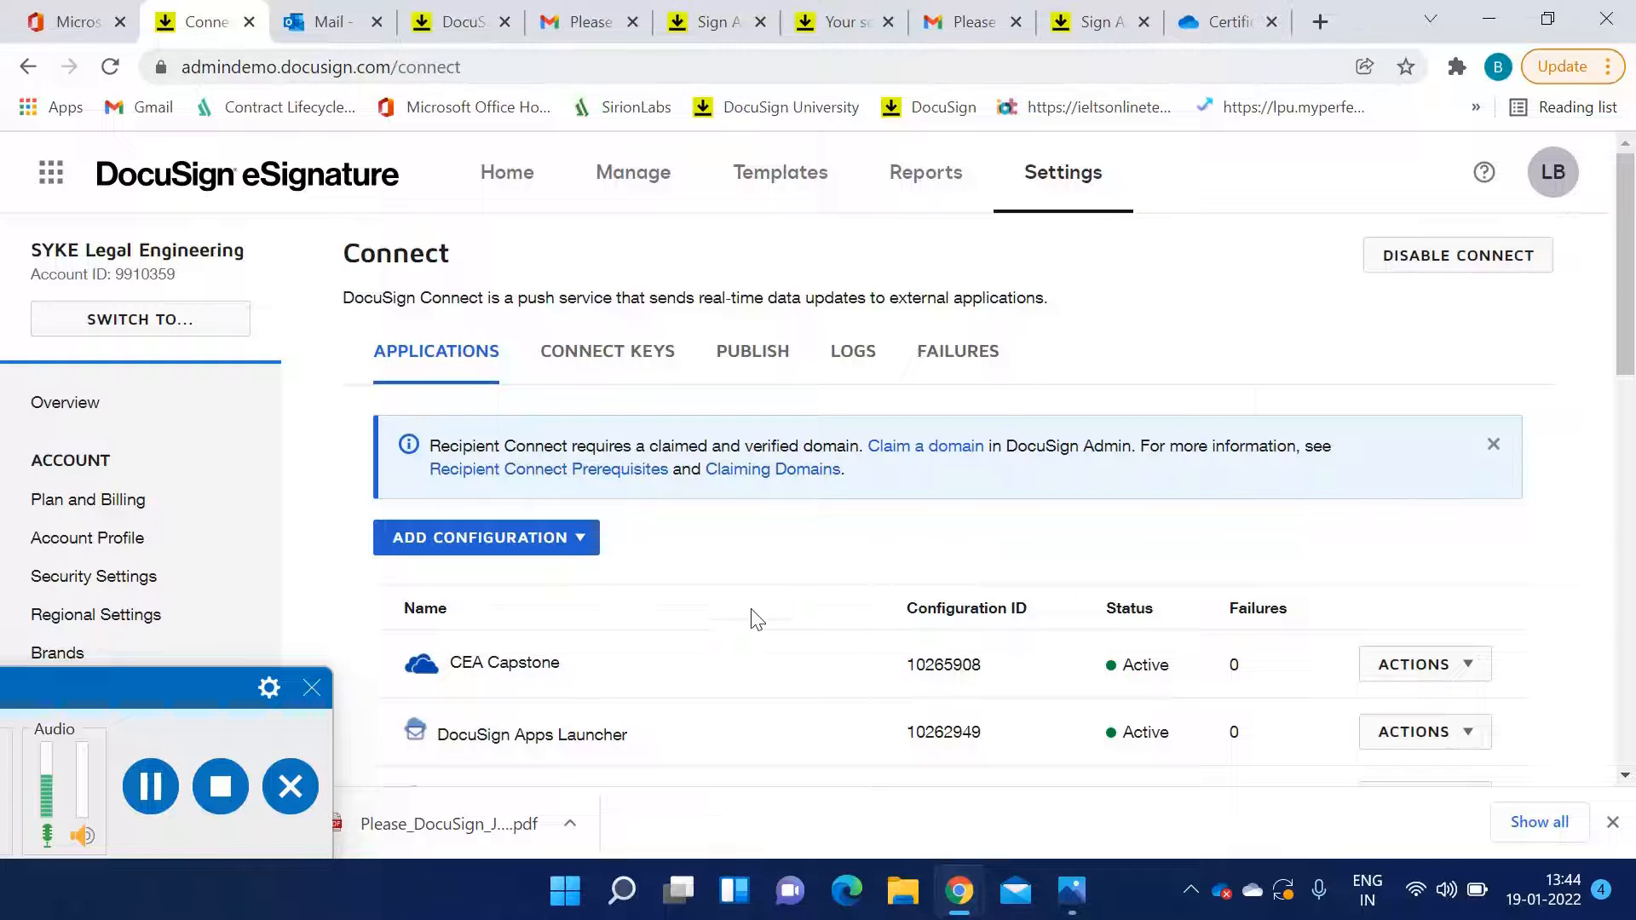
{"action": "scroll", "coordinate": [585, 588], "scroll_direction": "down", "scroll_amount": 2}
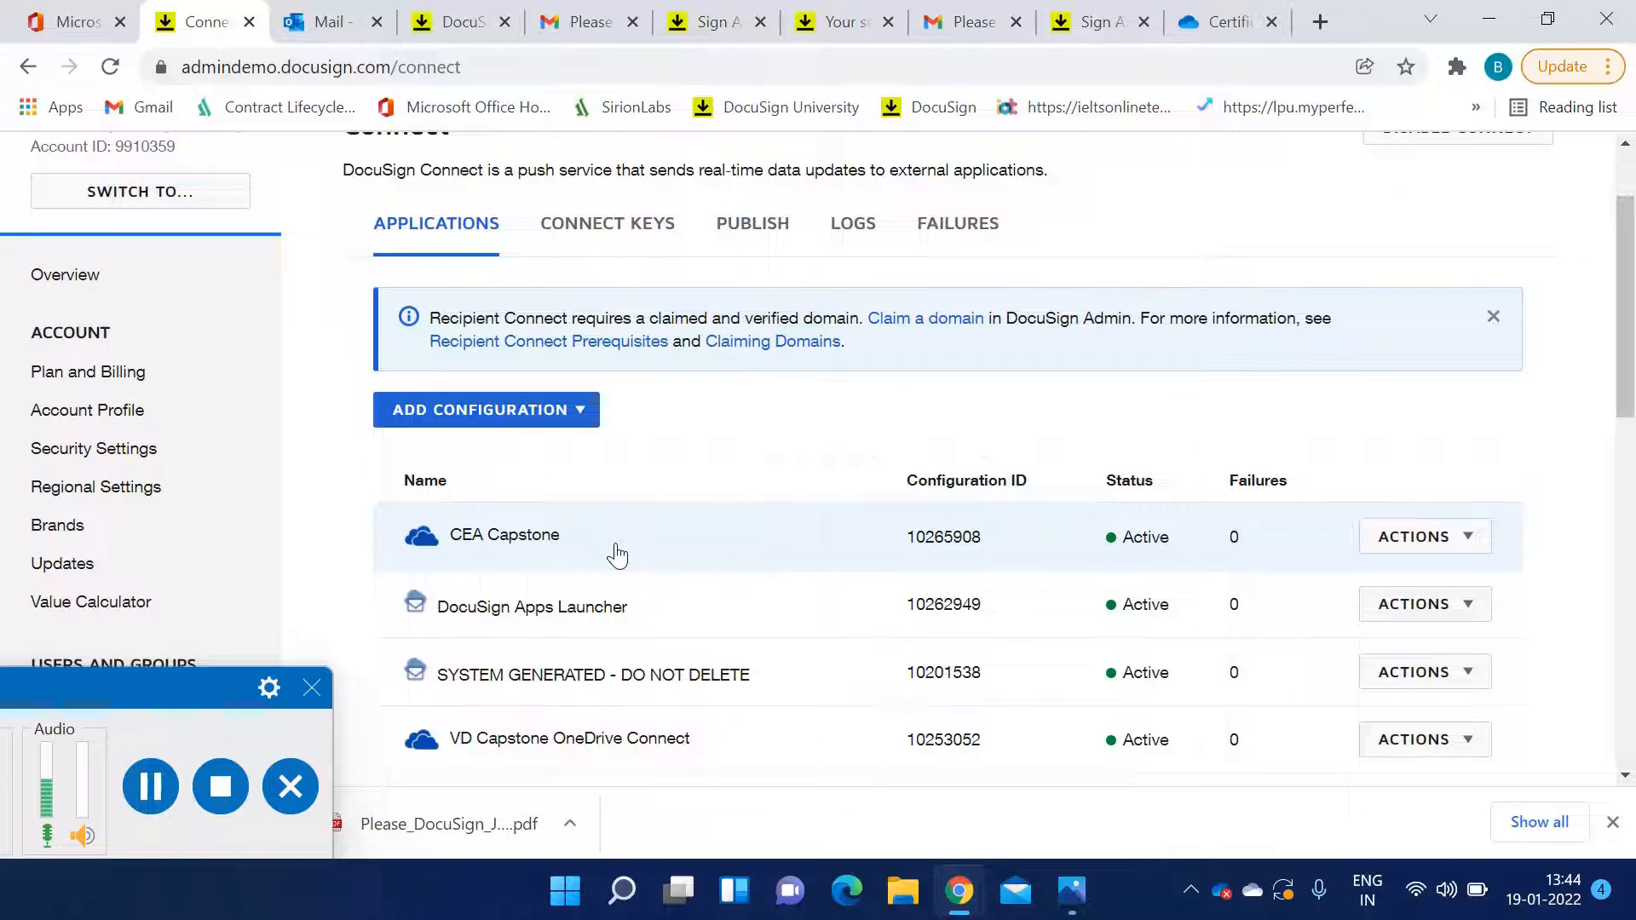
Open the CEA Capstone OneDrive configuration and review its status, name, logging, data format and included data
{"action": "left_click", "coordinate": [617, 555]}
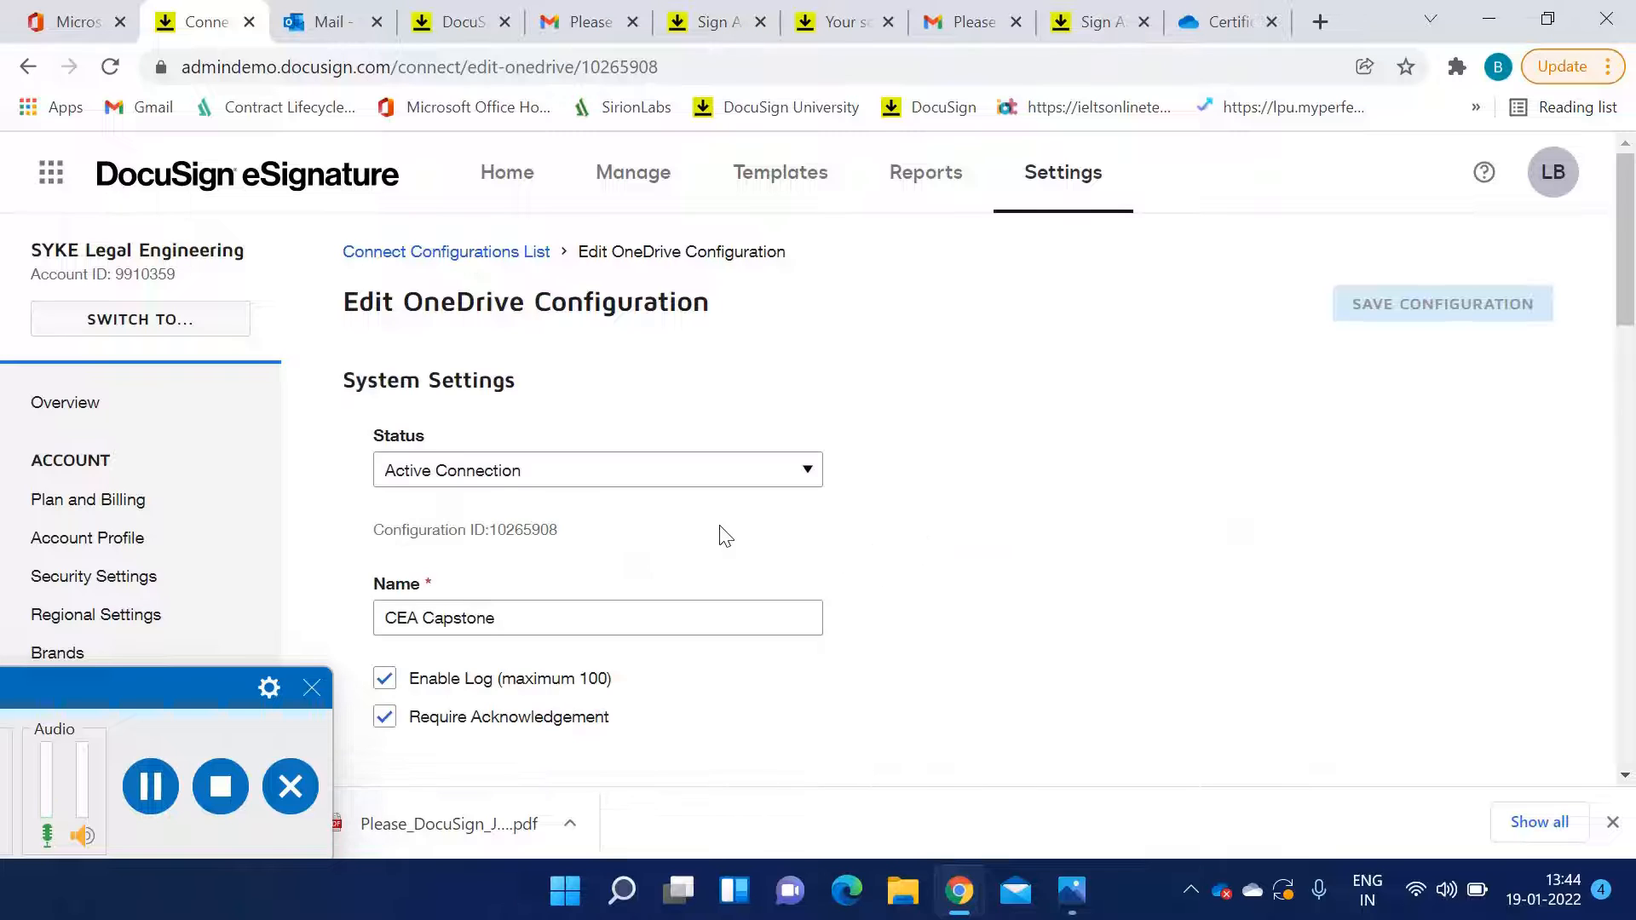
{"action": "scroll", "coordinate": [937, 524], "scroll_direction": "down", "scroll_amount": 2}
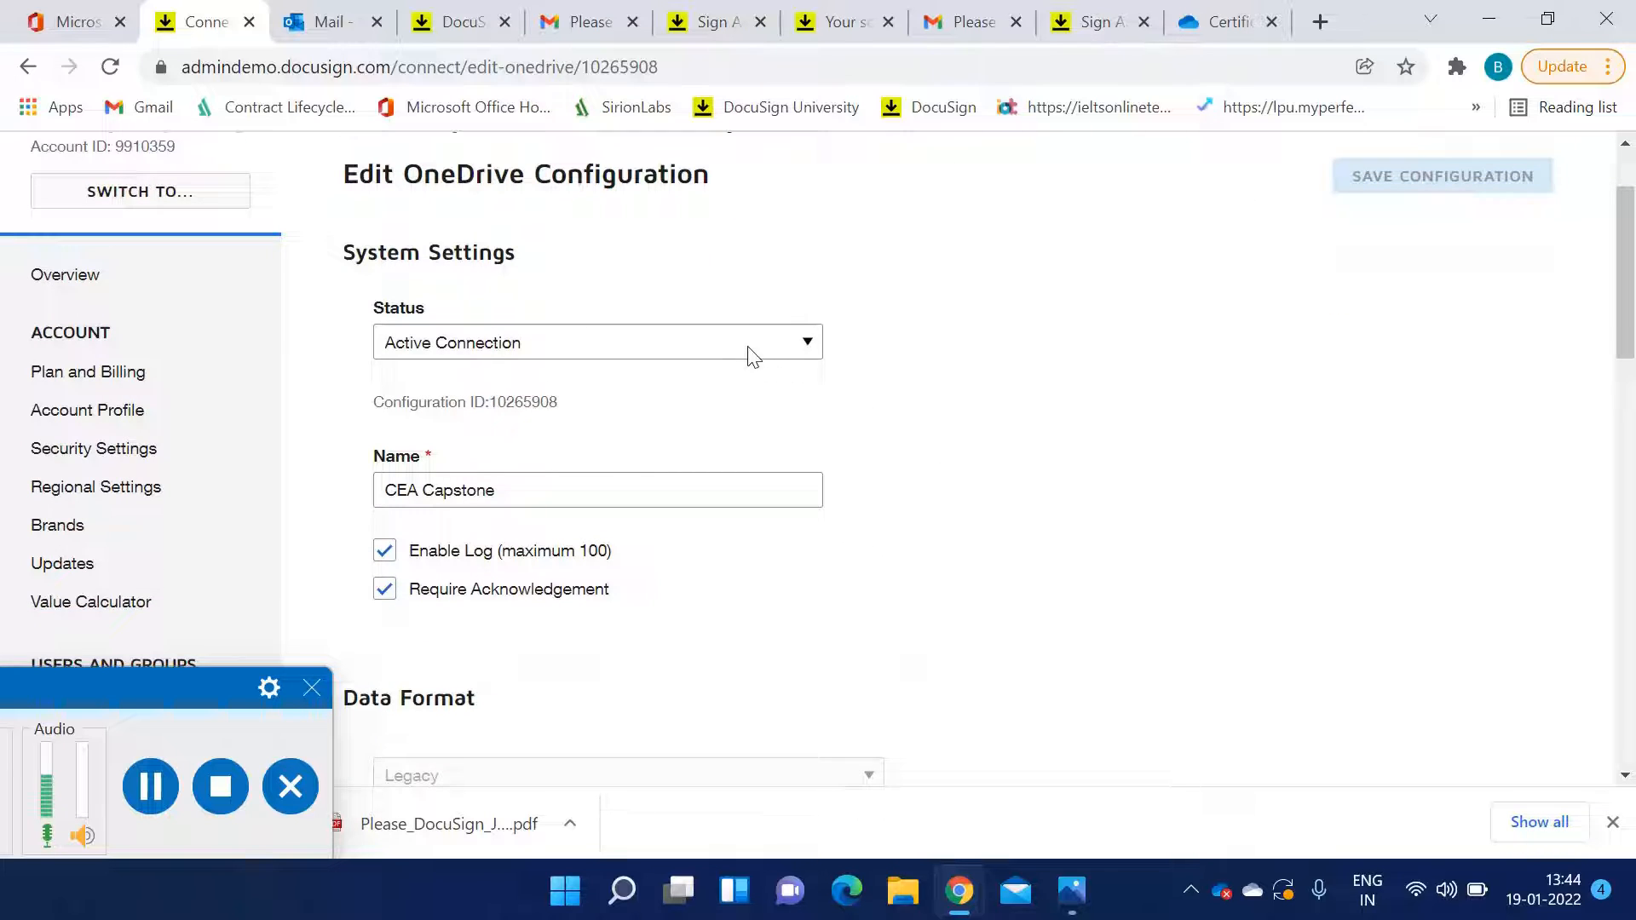
{"action": "scroll", "coordinate": [622, 396], "scroll_direction": "down", "scroll_amount": 1}
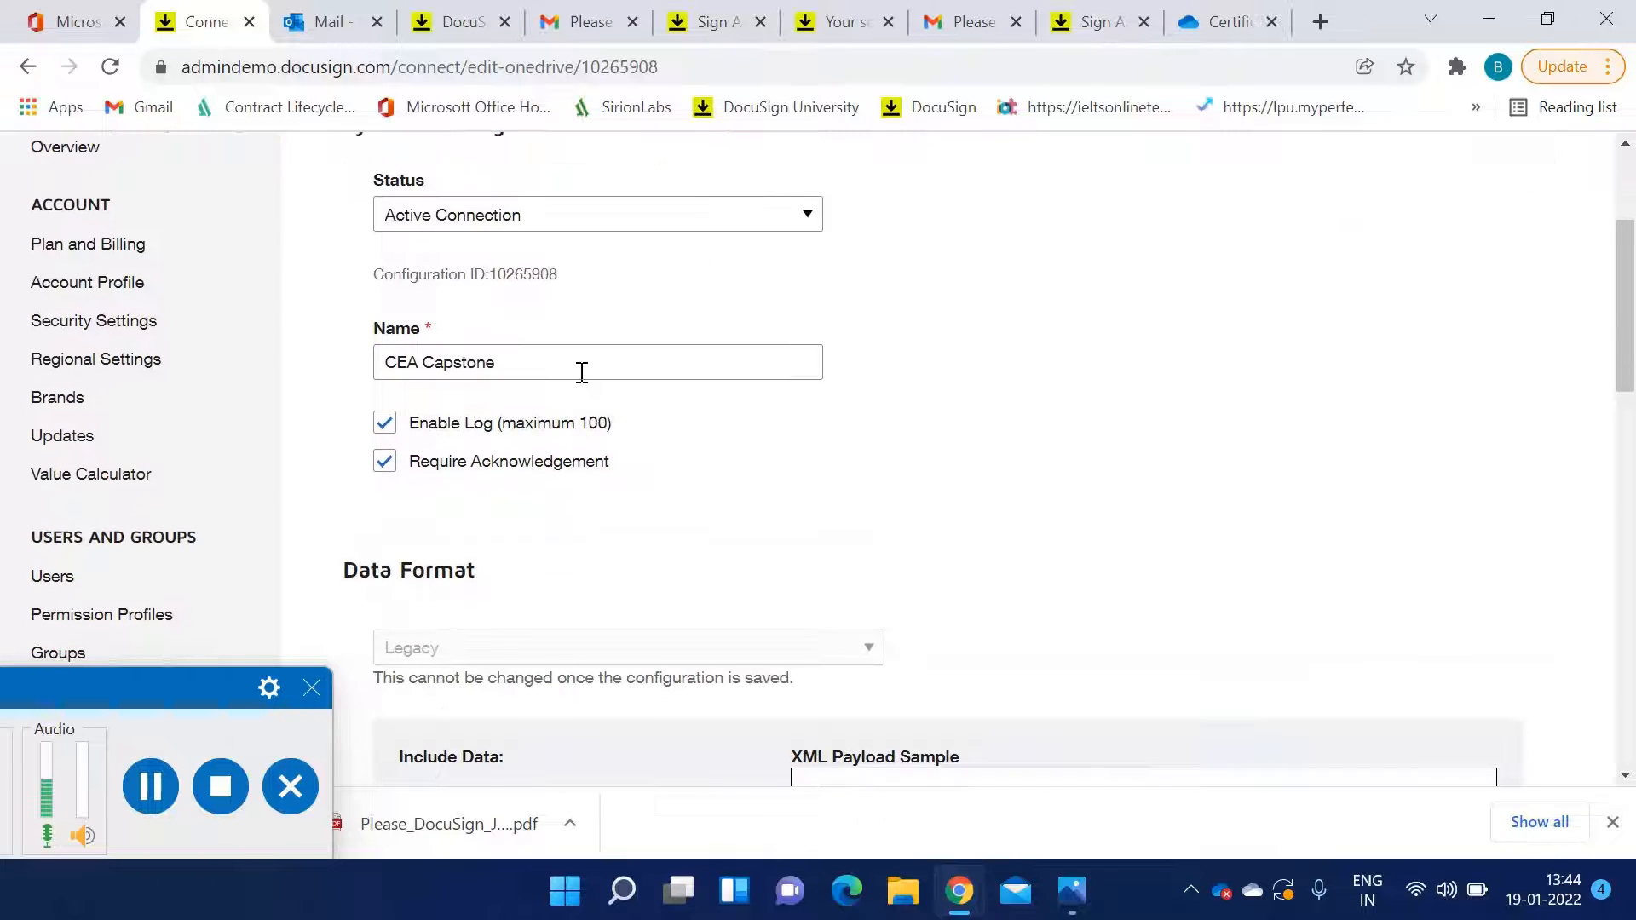
{"action": "scroll", "coordinate": [777, 407], "scroll_direction": "down", "scroll_amount": 3}
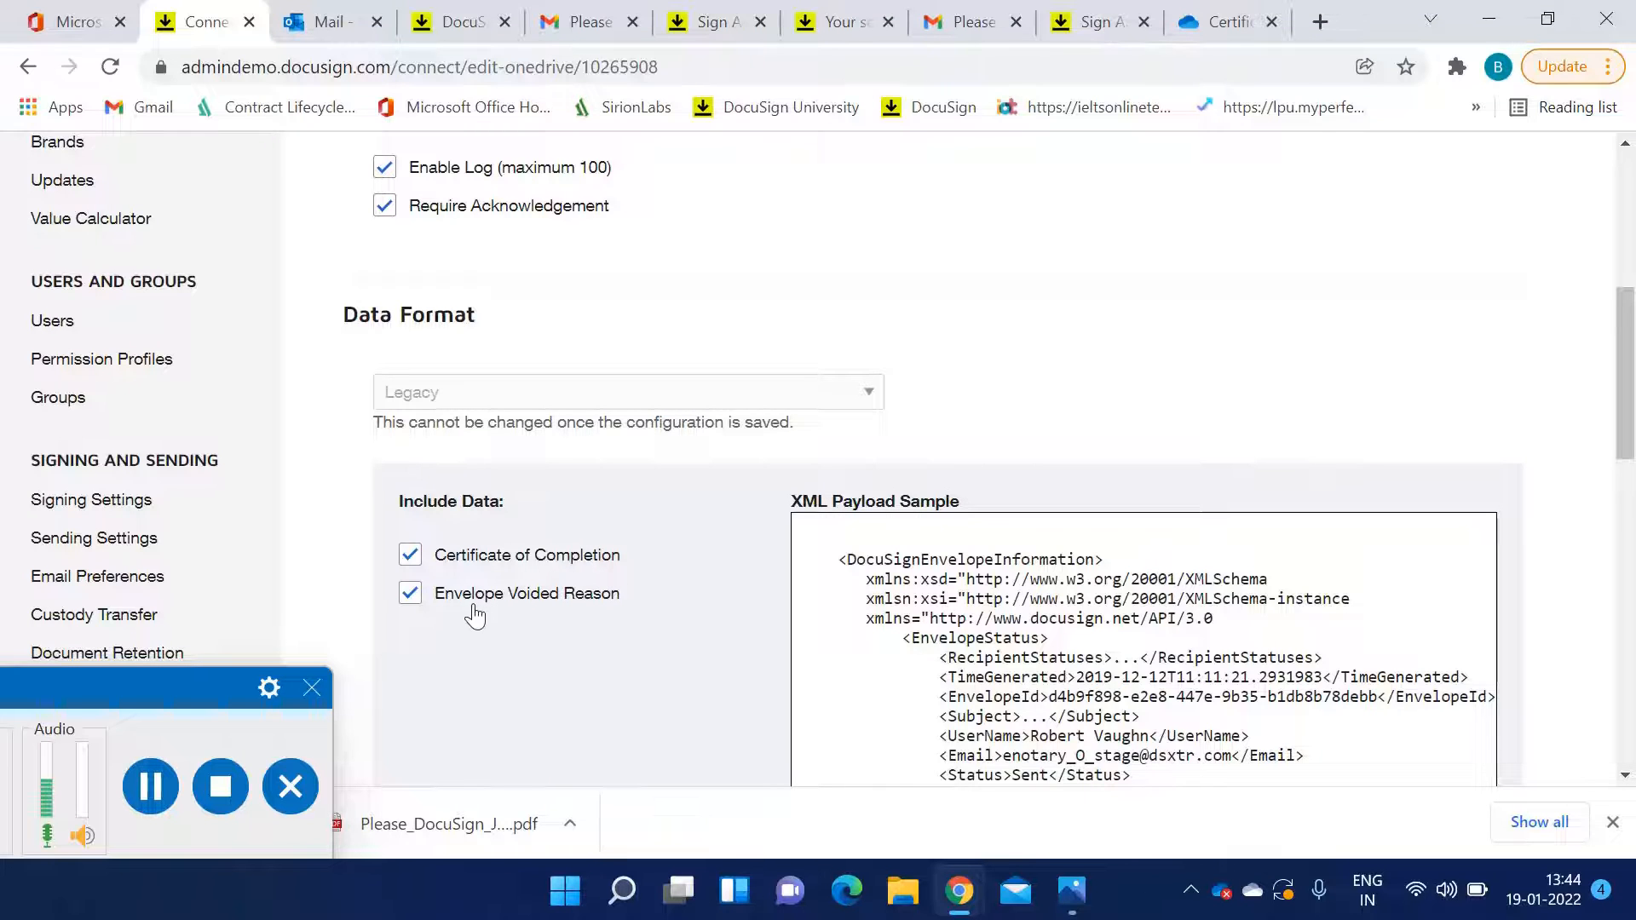
{"action": "scroll", "coordinate": [639, 606], "scroll_direction": "down", "scroll_amount": 1}
{"action": "scroll", "coordinate": [645, 613], "scroll_direction": "down", "scroll_amount": 1}
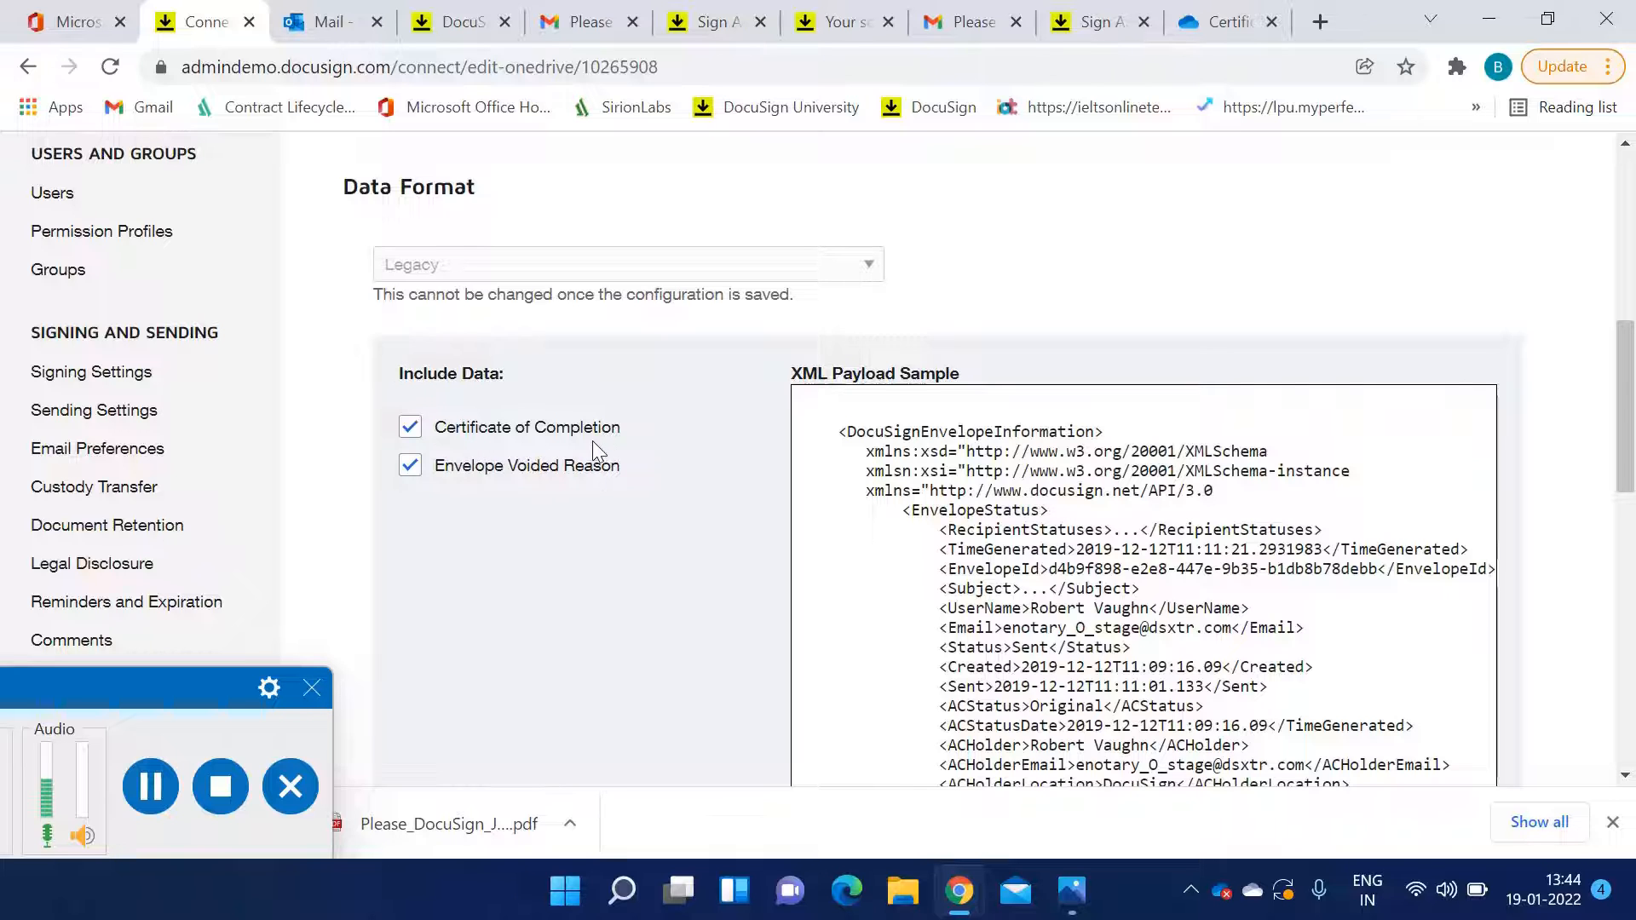
{"action": "scroll", "coordinate": [575, 554], "scroll_direction": "down", "scroll_amount": 1}
{"action": "scroll", "coordinate": [581, 566], "scroll_direction": "down", "scroll_amount": 5}
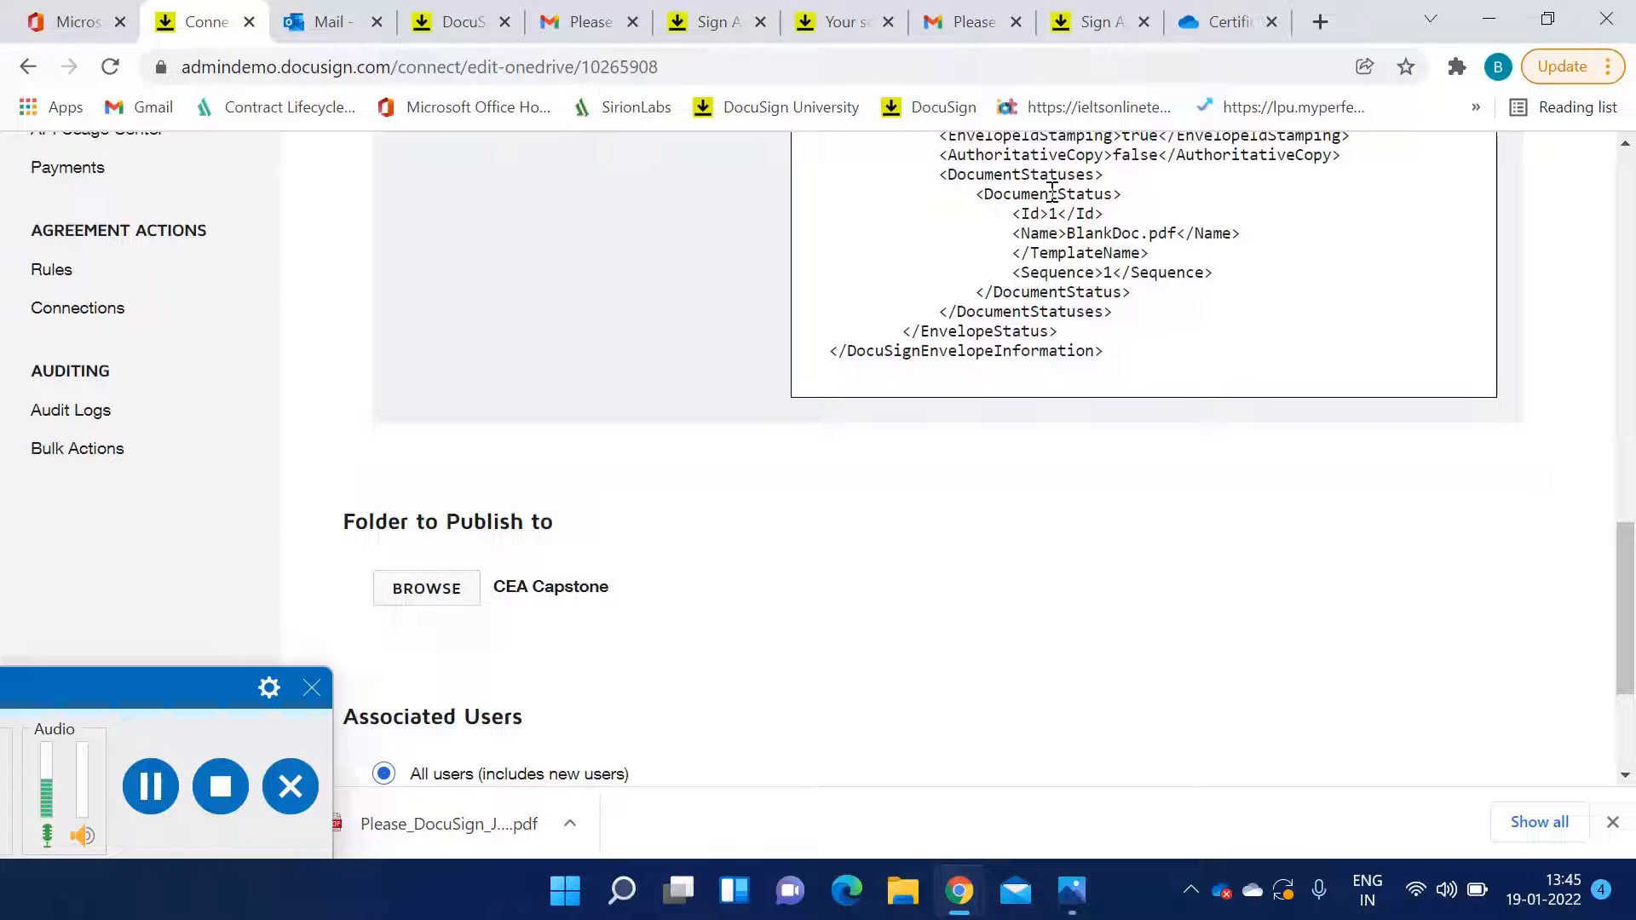
Check the CEA Capstone OneDrive folder where completion certificates are published, then return to the configuration
{"action": "left_click", "coordinate": [1218, 22]}
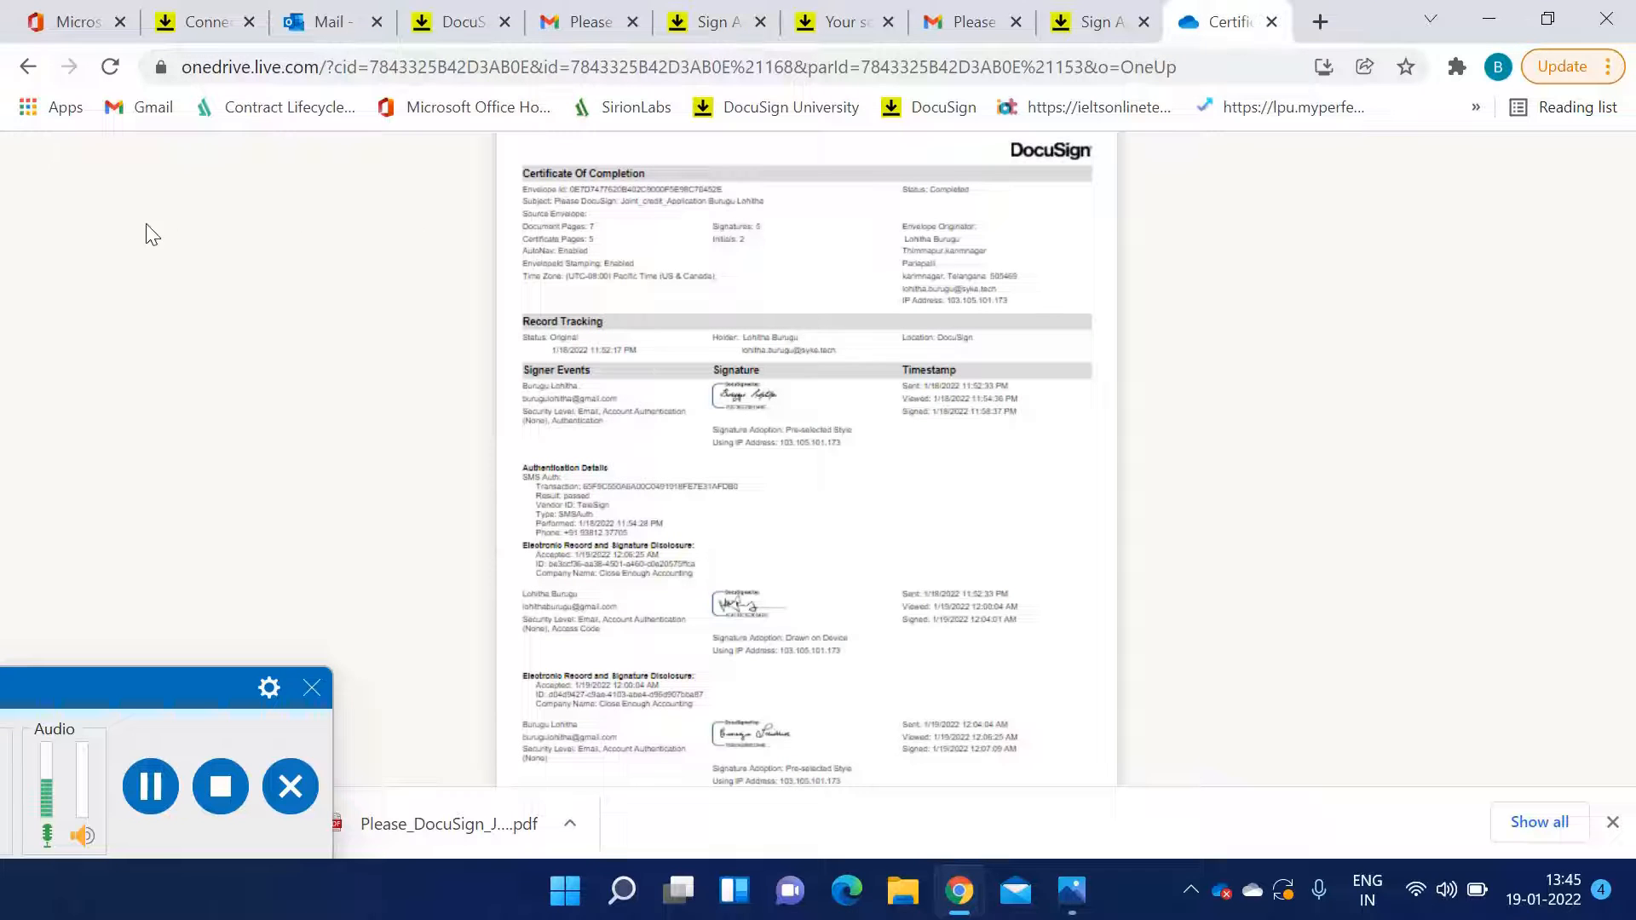
{"action": "left_click", "coordinate": [29, 66]}
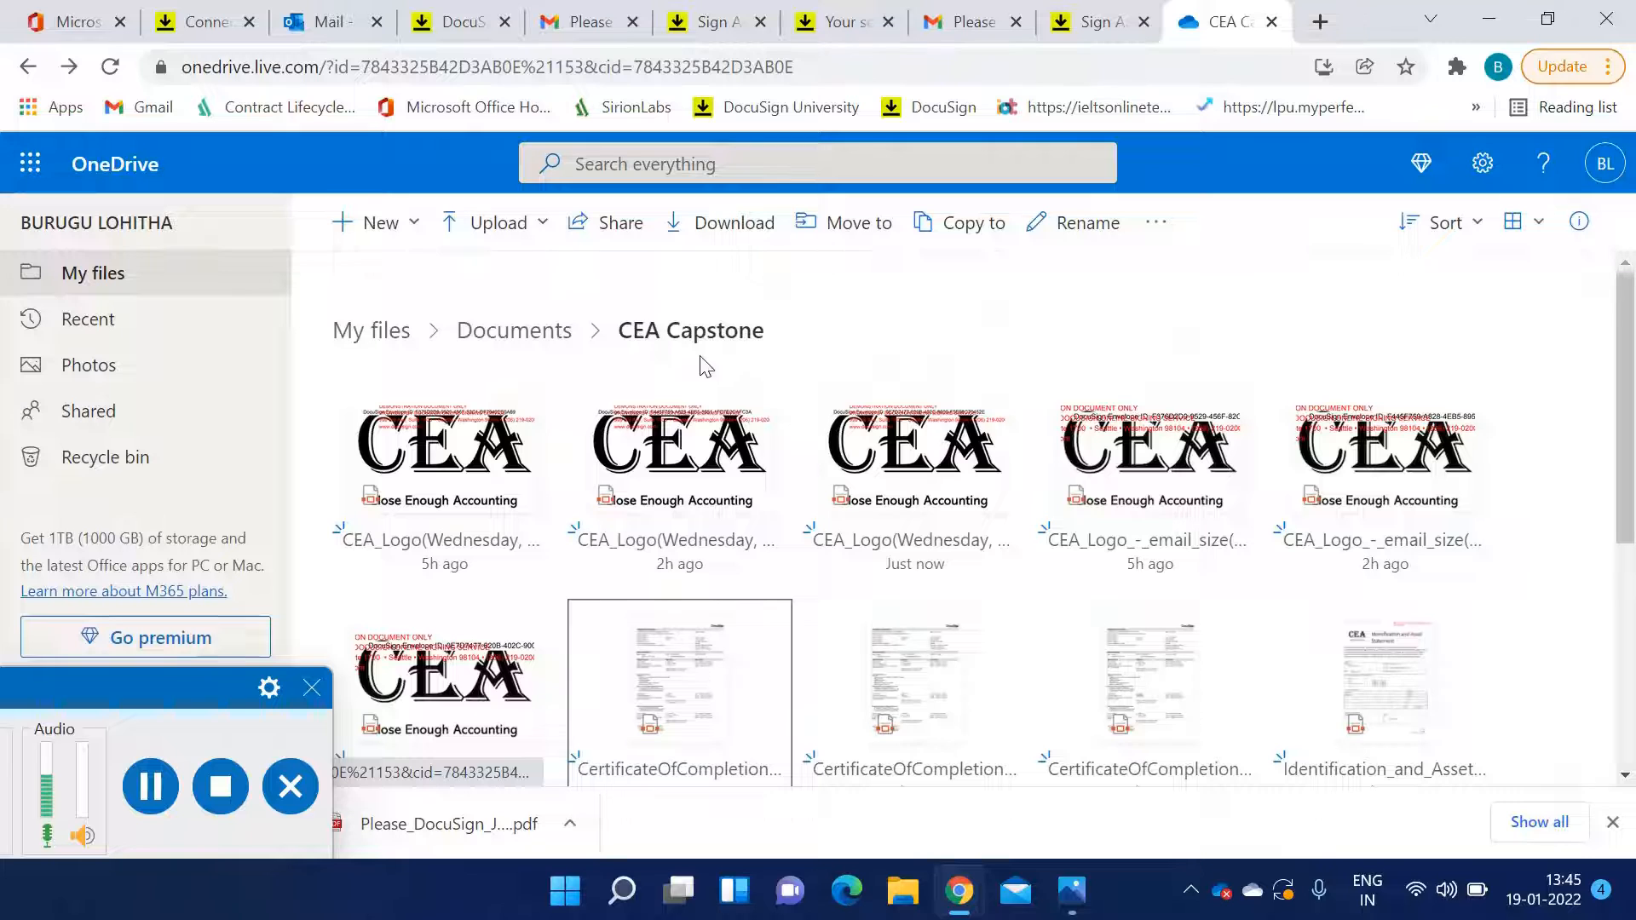
{"action": "left_click", "coordinate": [196, 26]}
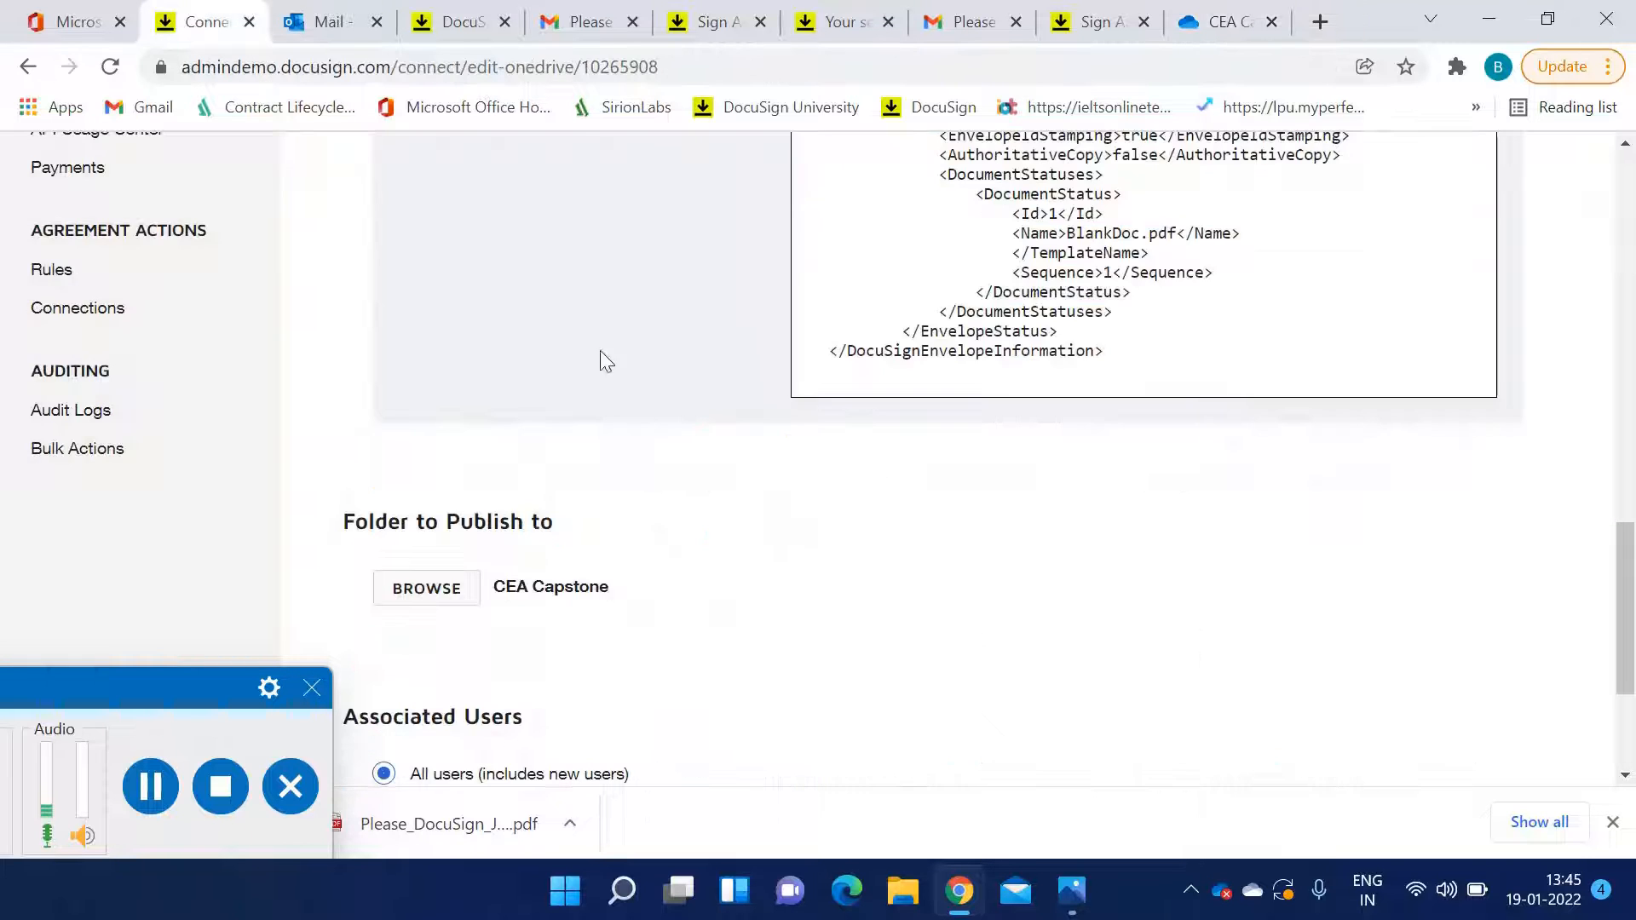
Try restricting the configuration's associated users to selected users, then restore all users and leave the configuration
{"action": "scroll", "coordinate": [670, 532], "scroll_direction": "down", "scroll_amount": 1}
{"action": "scroll", "coordinate": [670, 543], "scroll_direction": "down", "scroll_amount": 2}
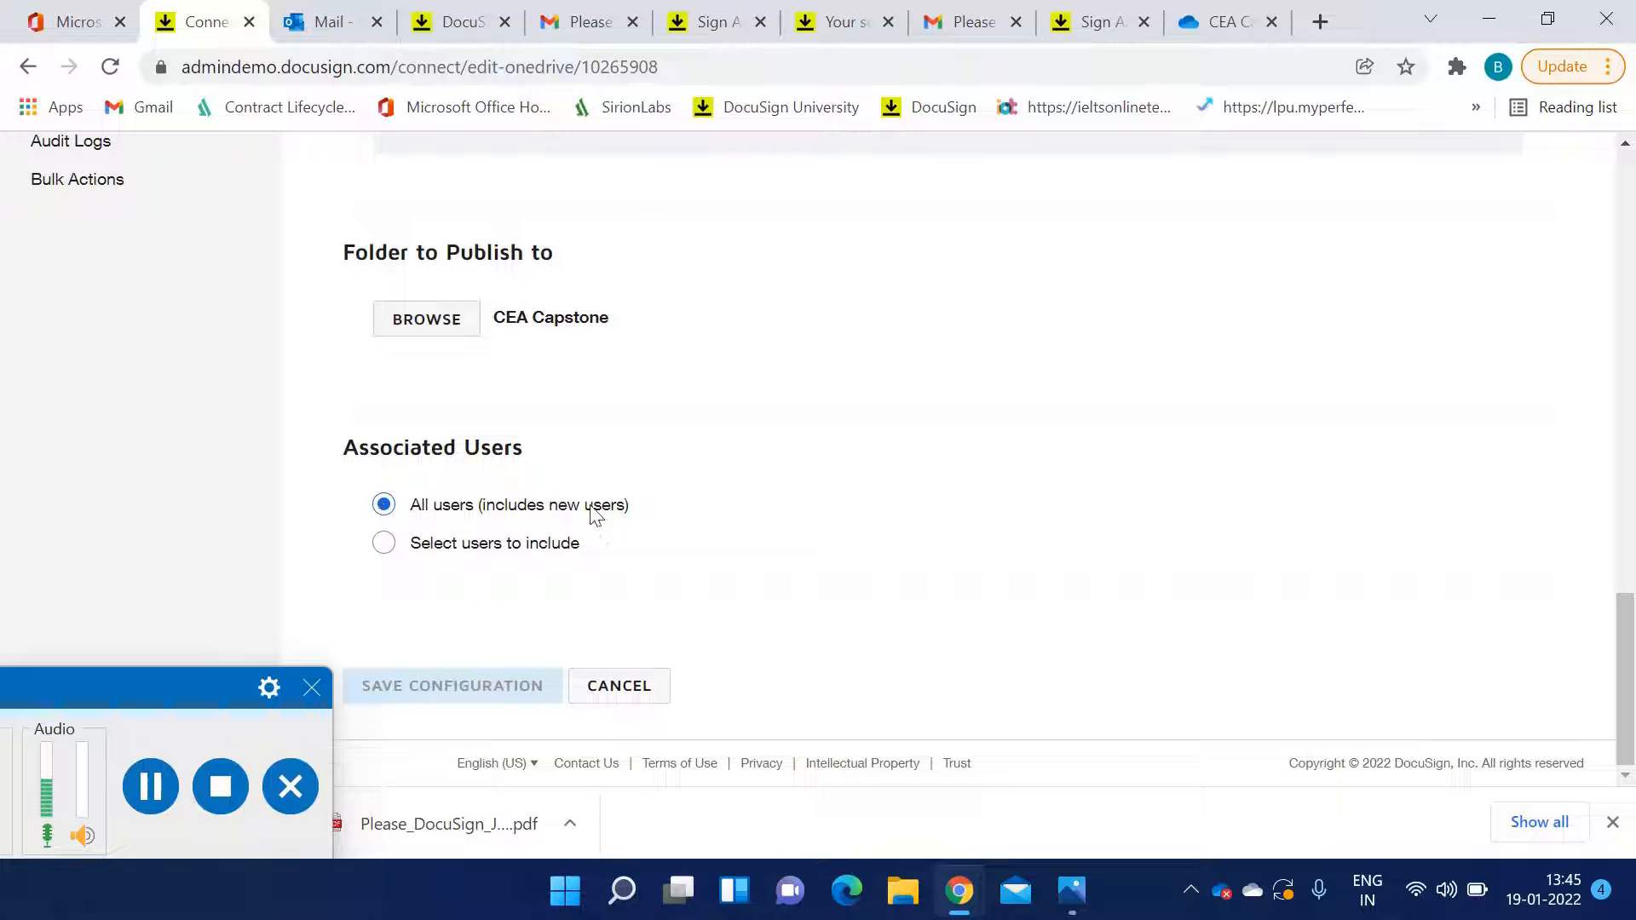
{"action": "left_click", "coordinate": [383, 545]}
{"action": "left_click", "coordinate": [384, 507]}
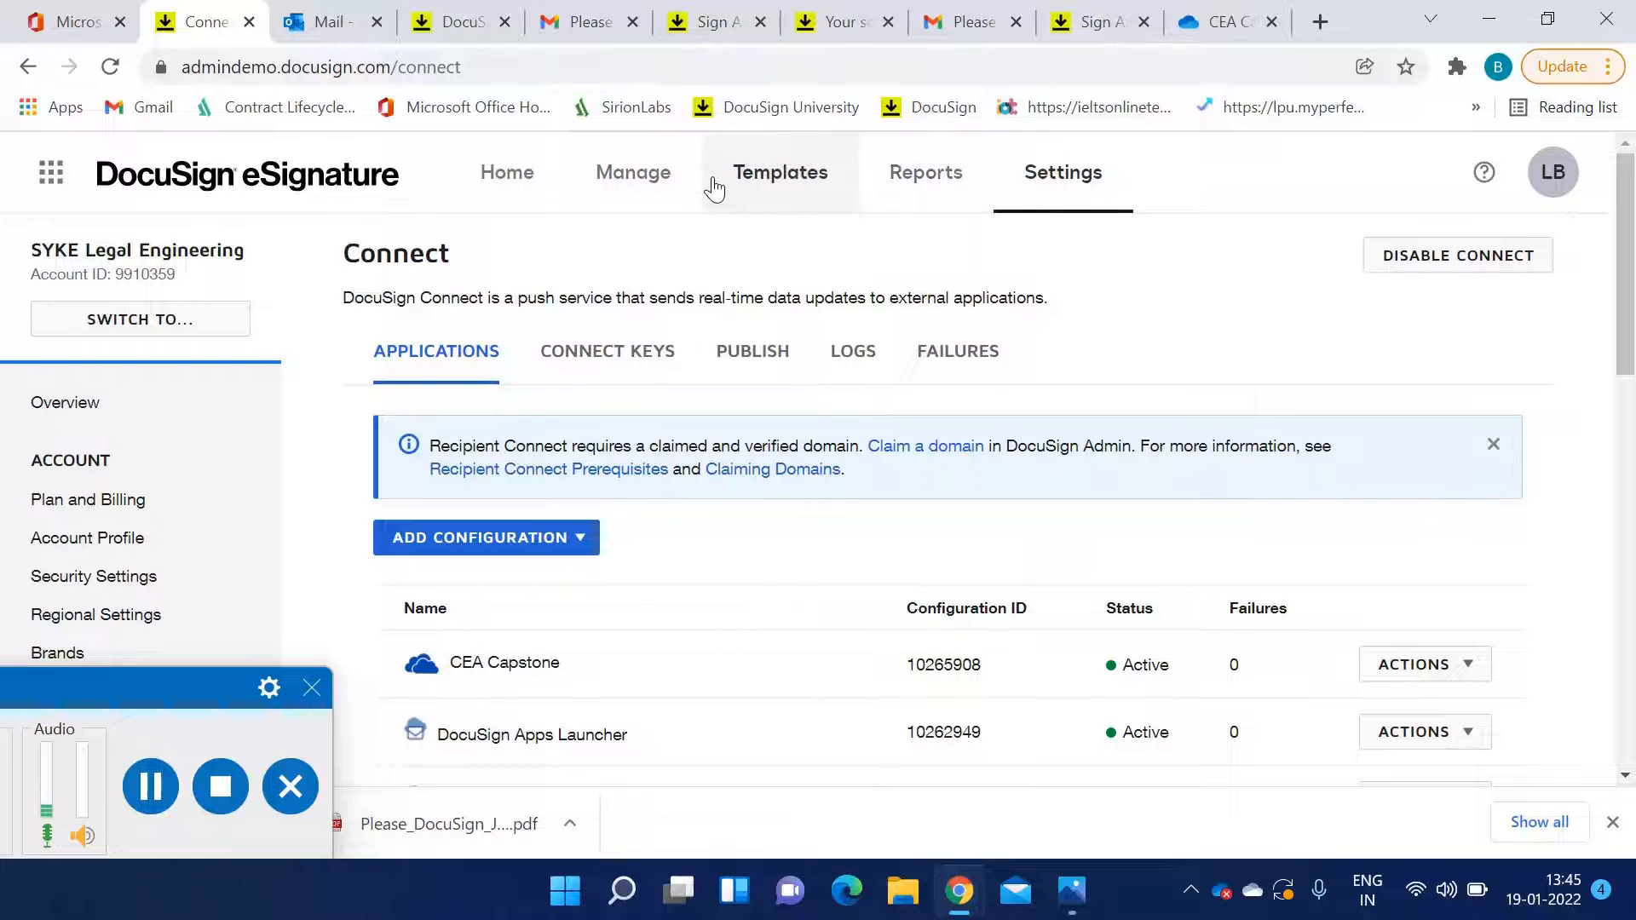
Open the DocuSign eSignature Project Template for editing and look at its name and description
{"action": "left_click", "coordinate": [755, 189]}
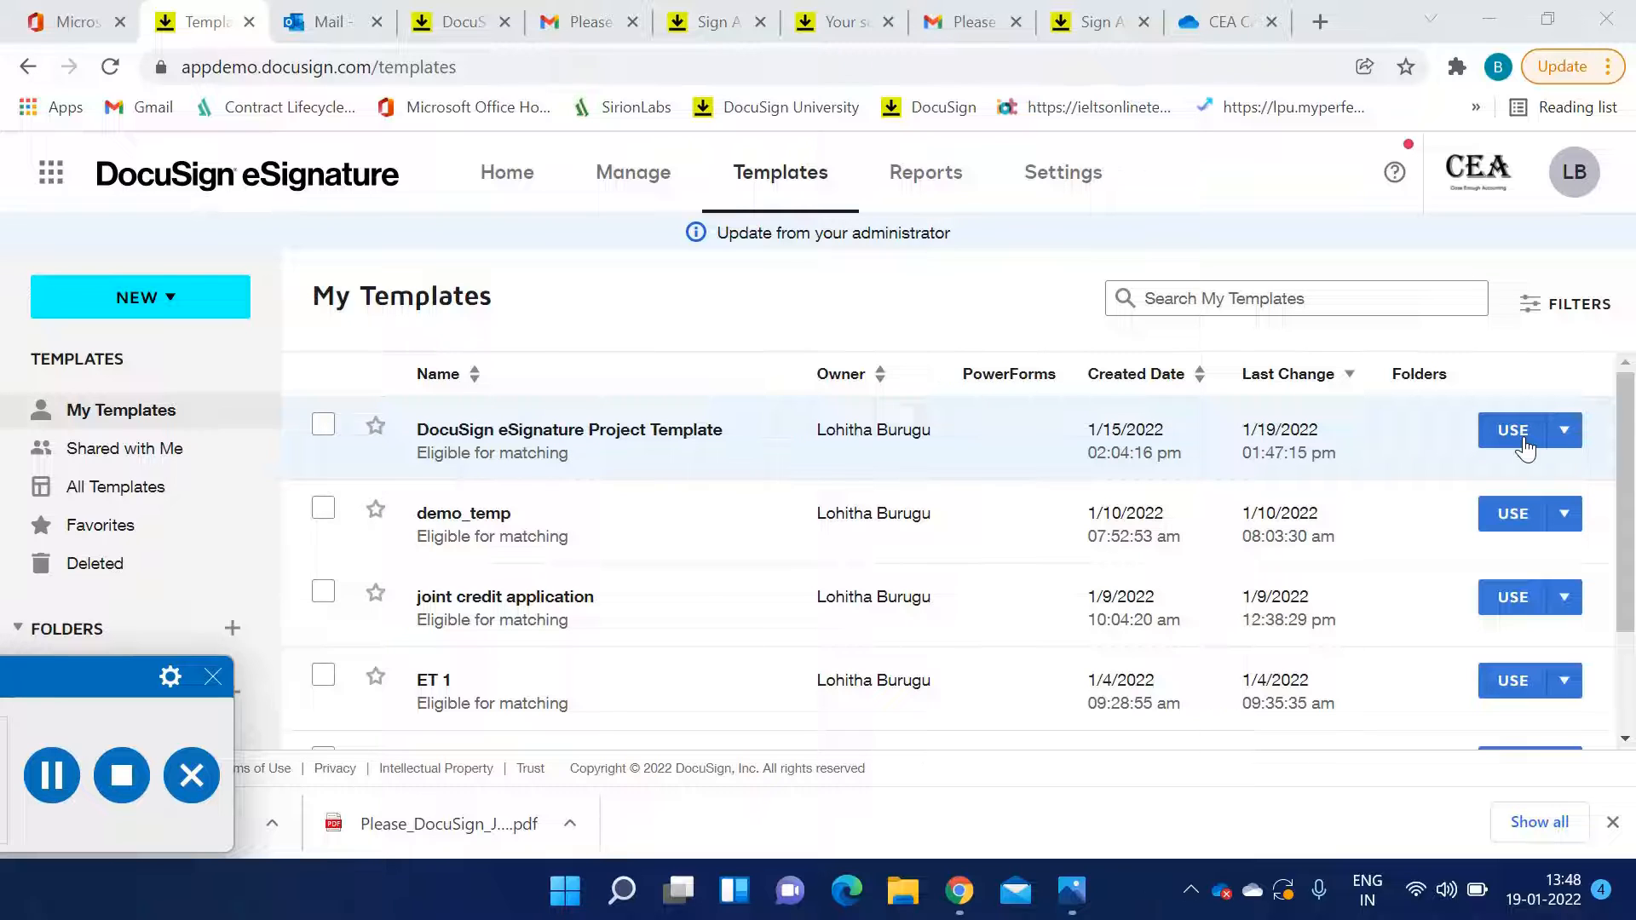
{"action": "left_click", "coordinate": [1564, 430]}
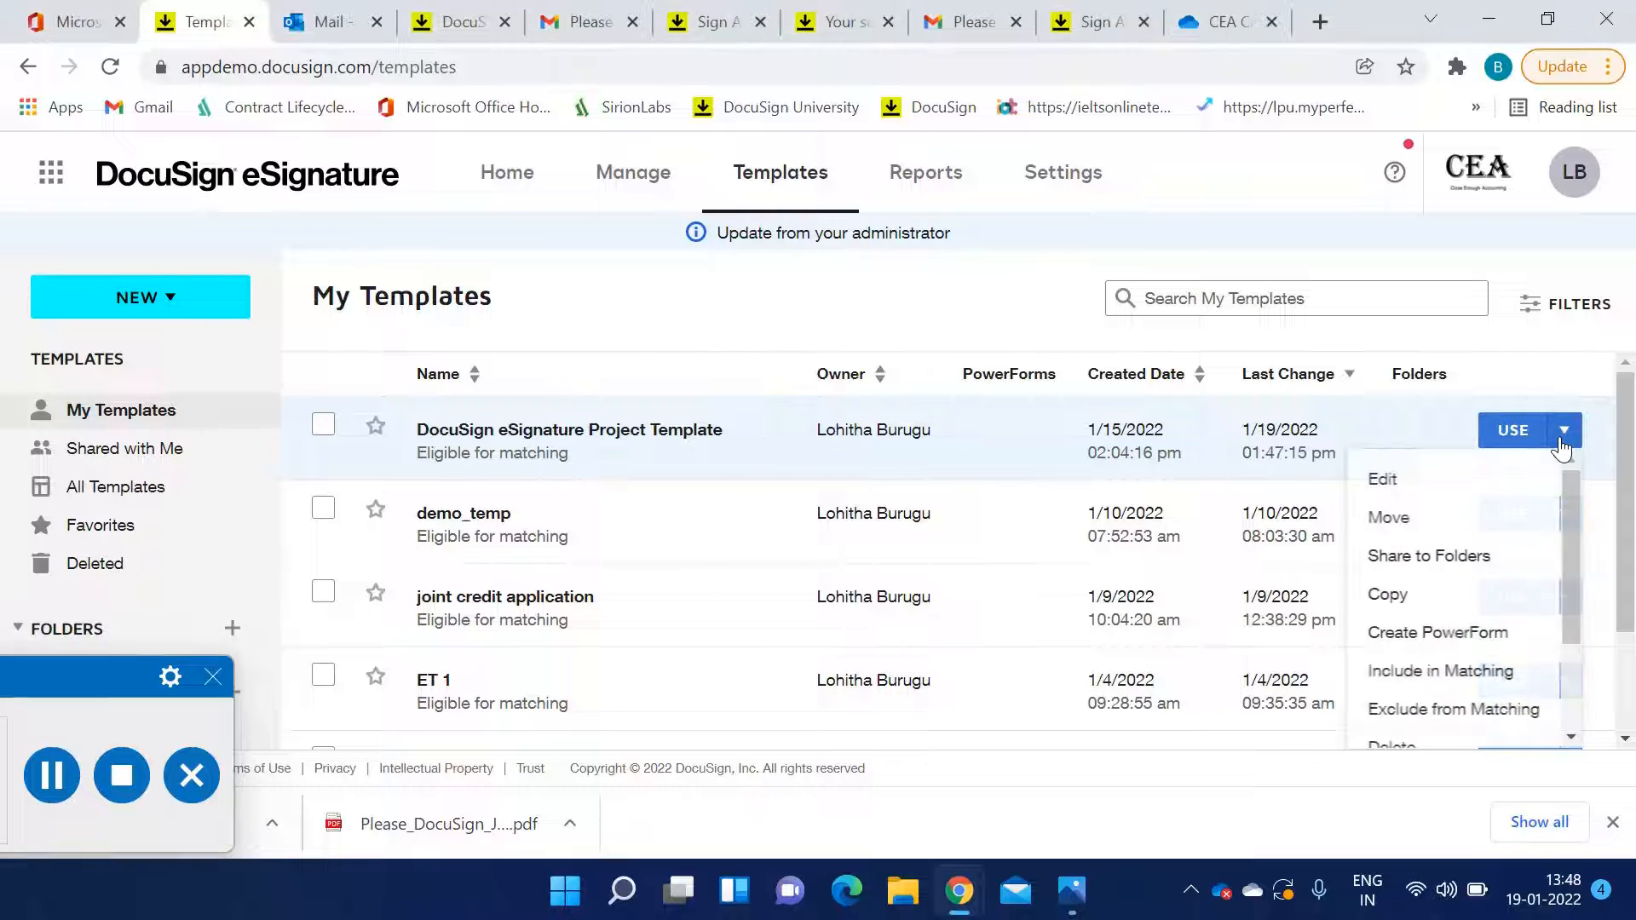
{"action": "left_click", "coordinate": [1453, 486]}
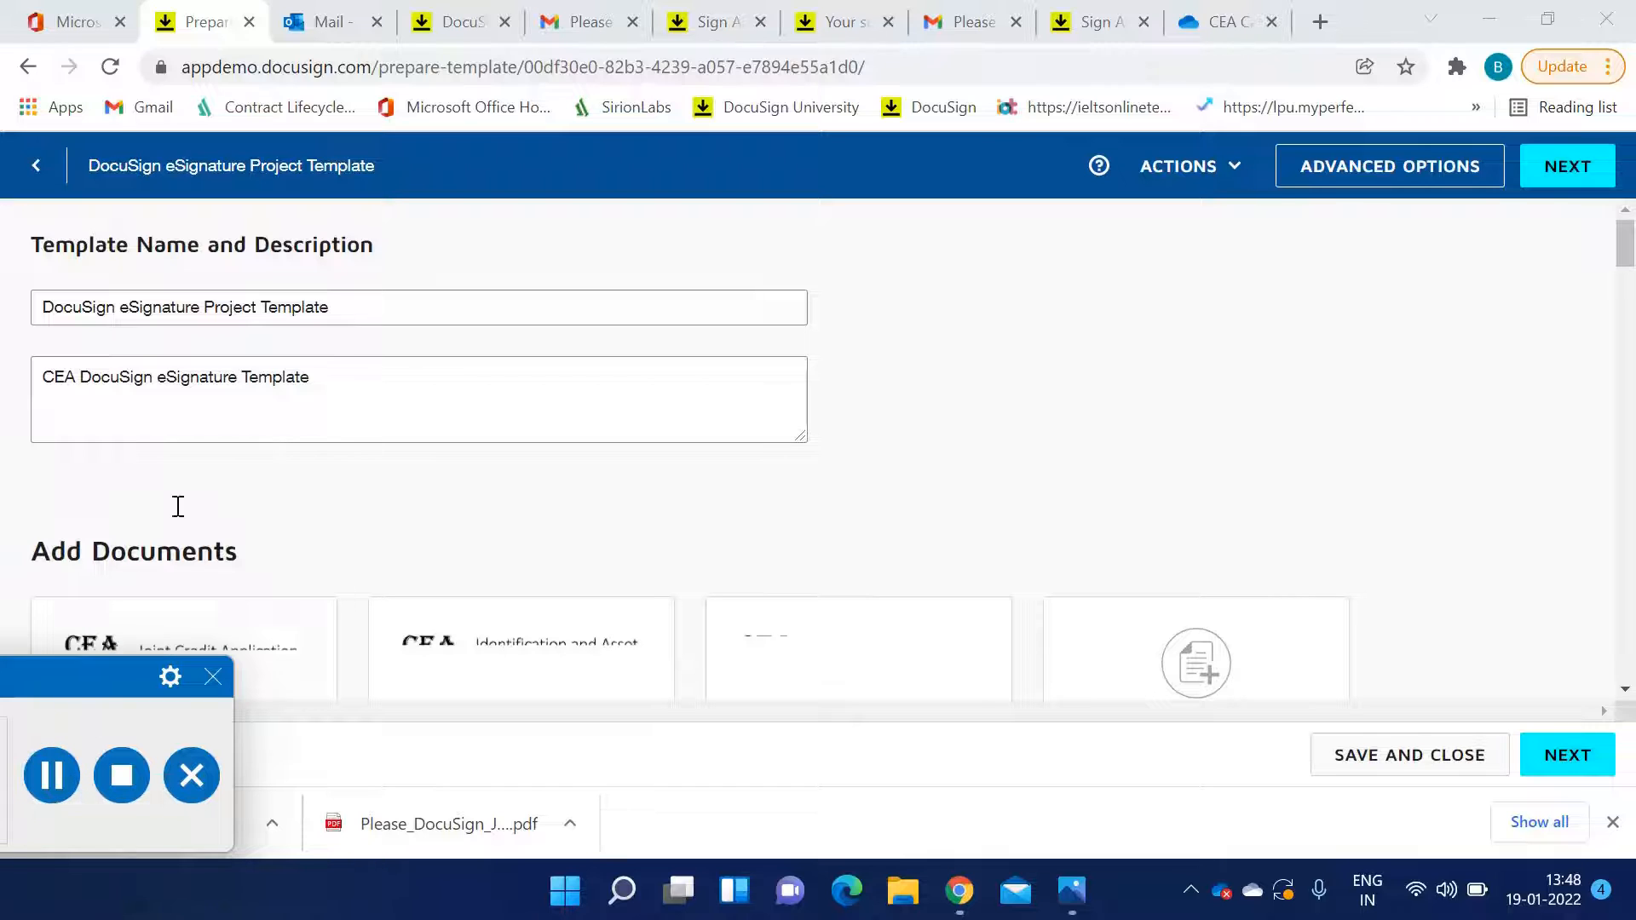
{"action": "left_click", "coordinate": [362, 309]}
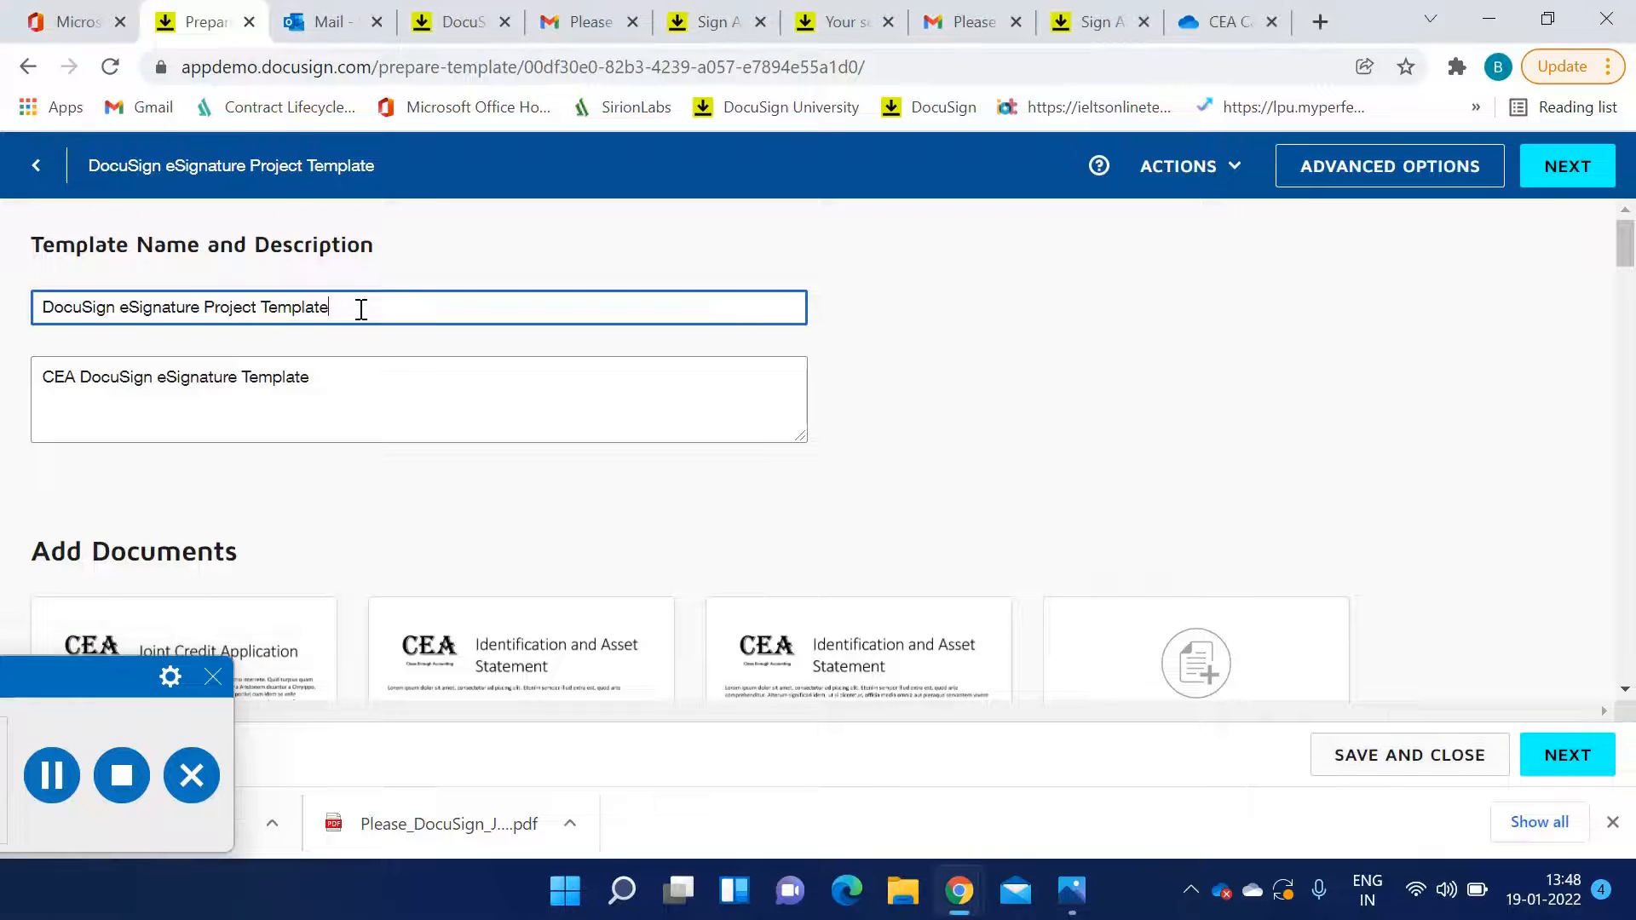
{"action": "left_click", "coordinate": [352, 380]}
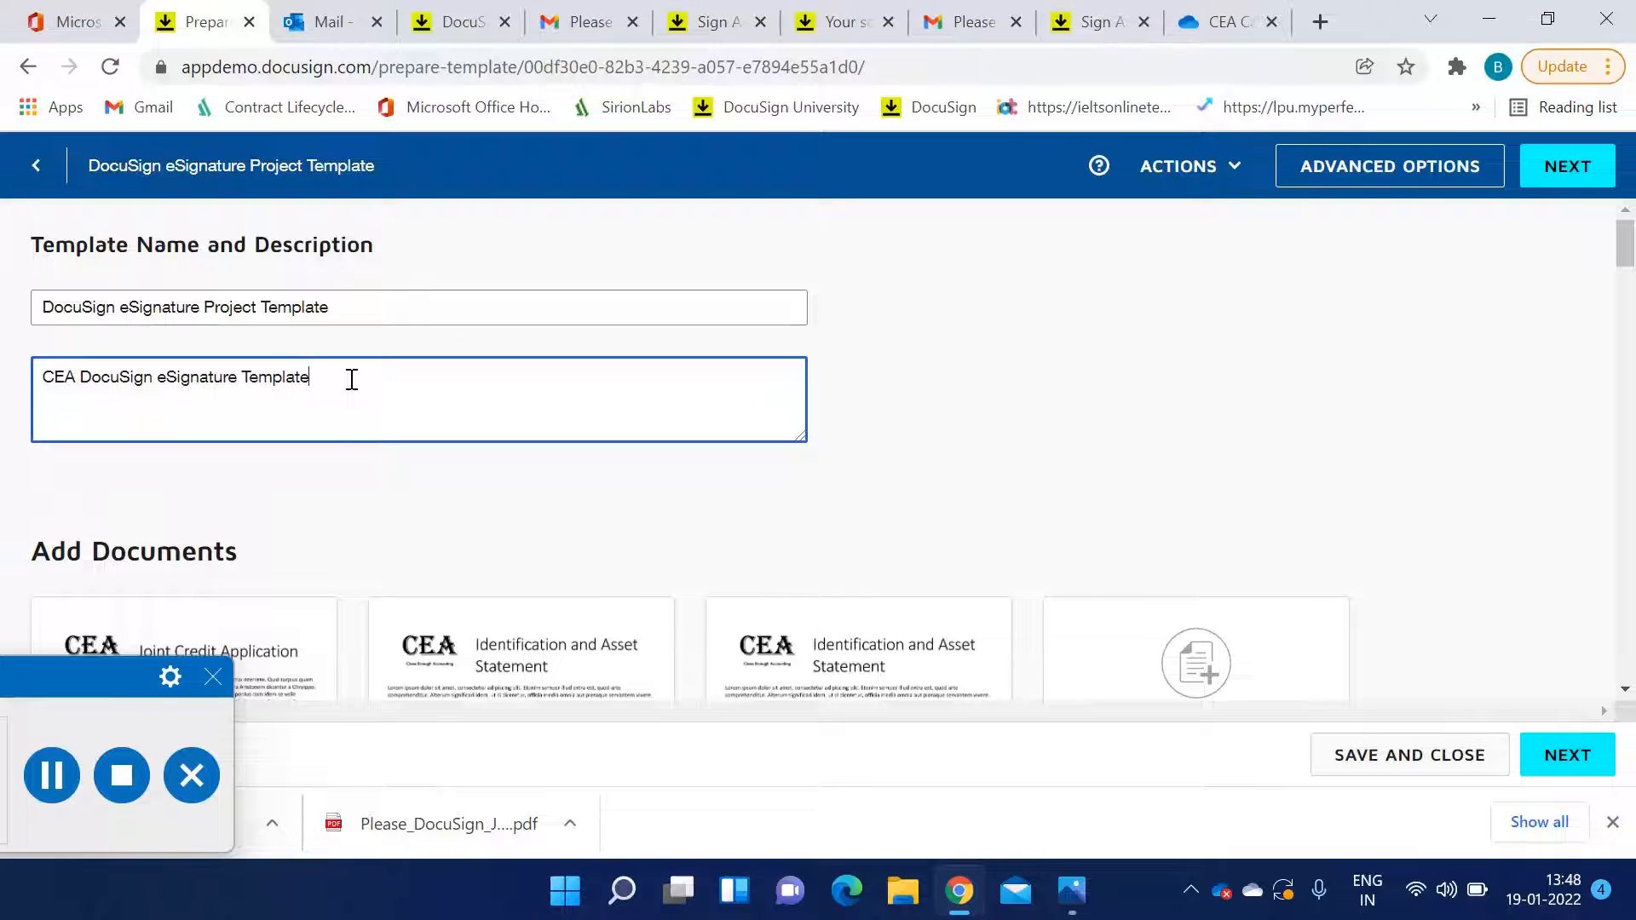
{"action": "scroll", "coordinate": [352, 379], "scroll_direction": "down", "scroll_amount": 3}
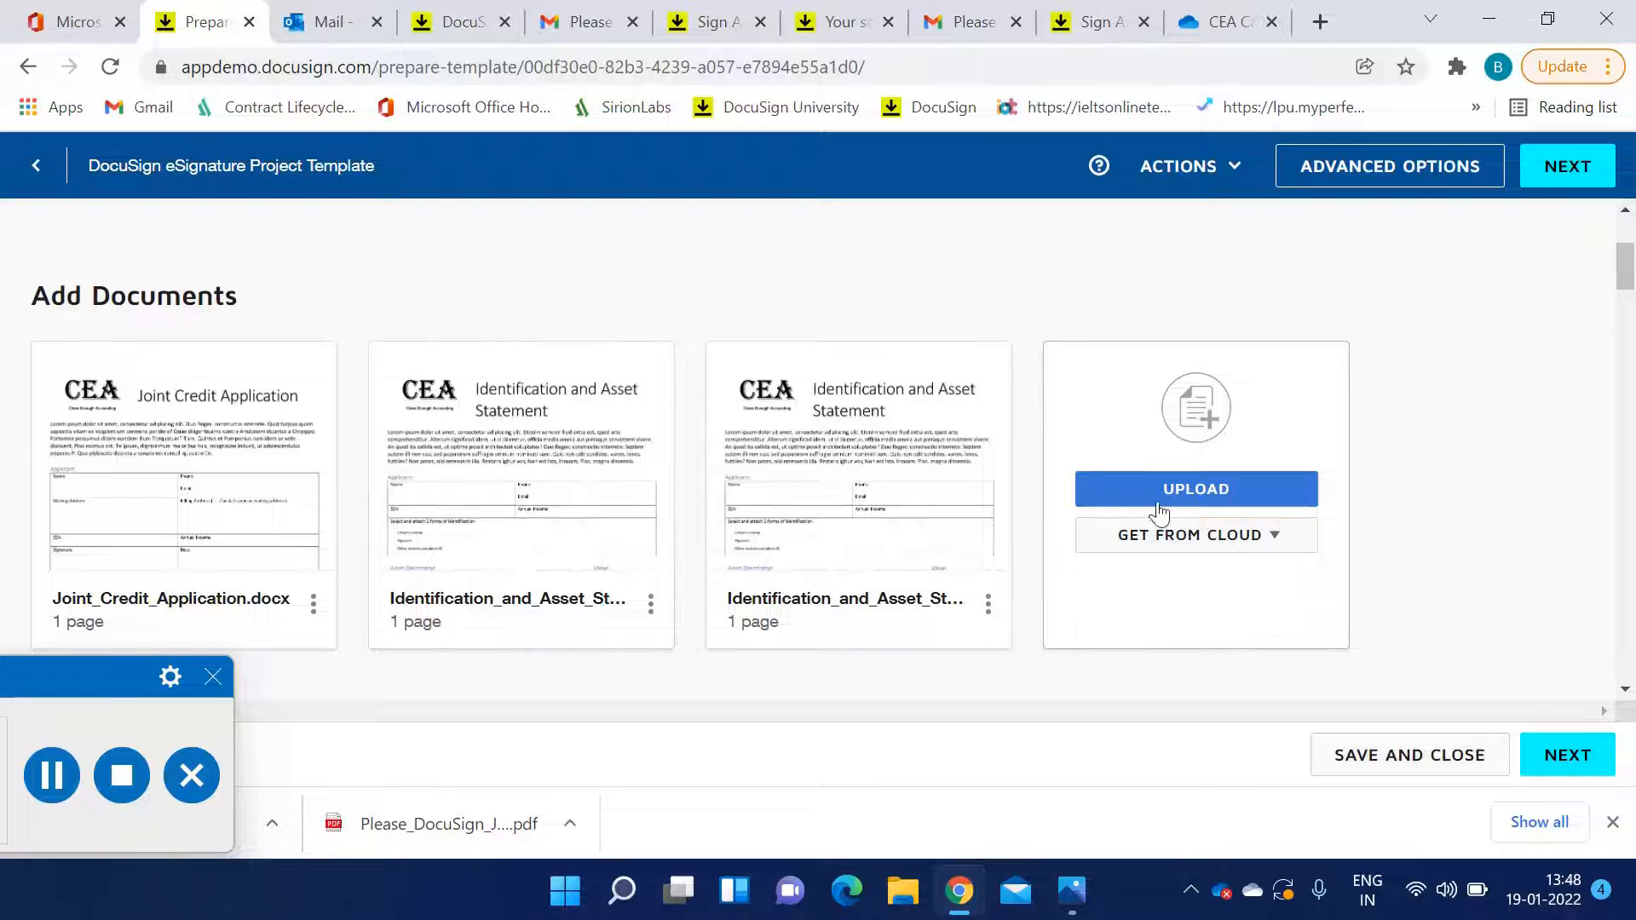
{"action": "left_click", "coordinate": [1185, 511]}
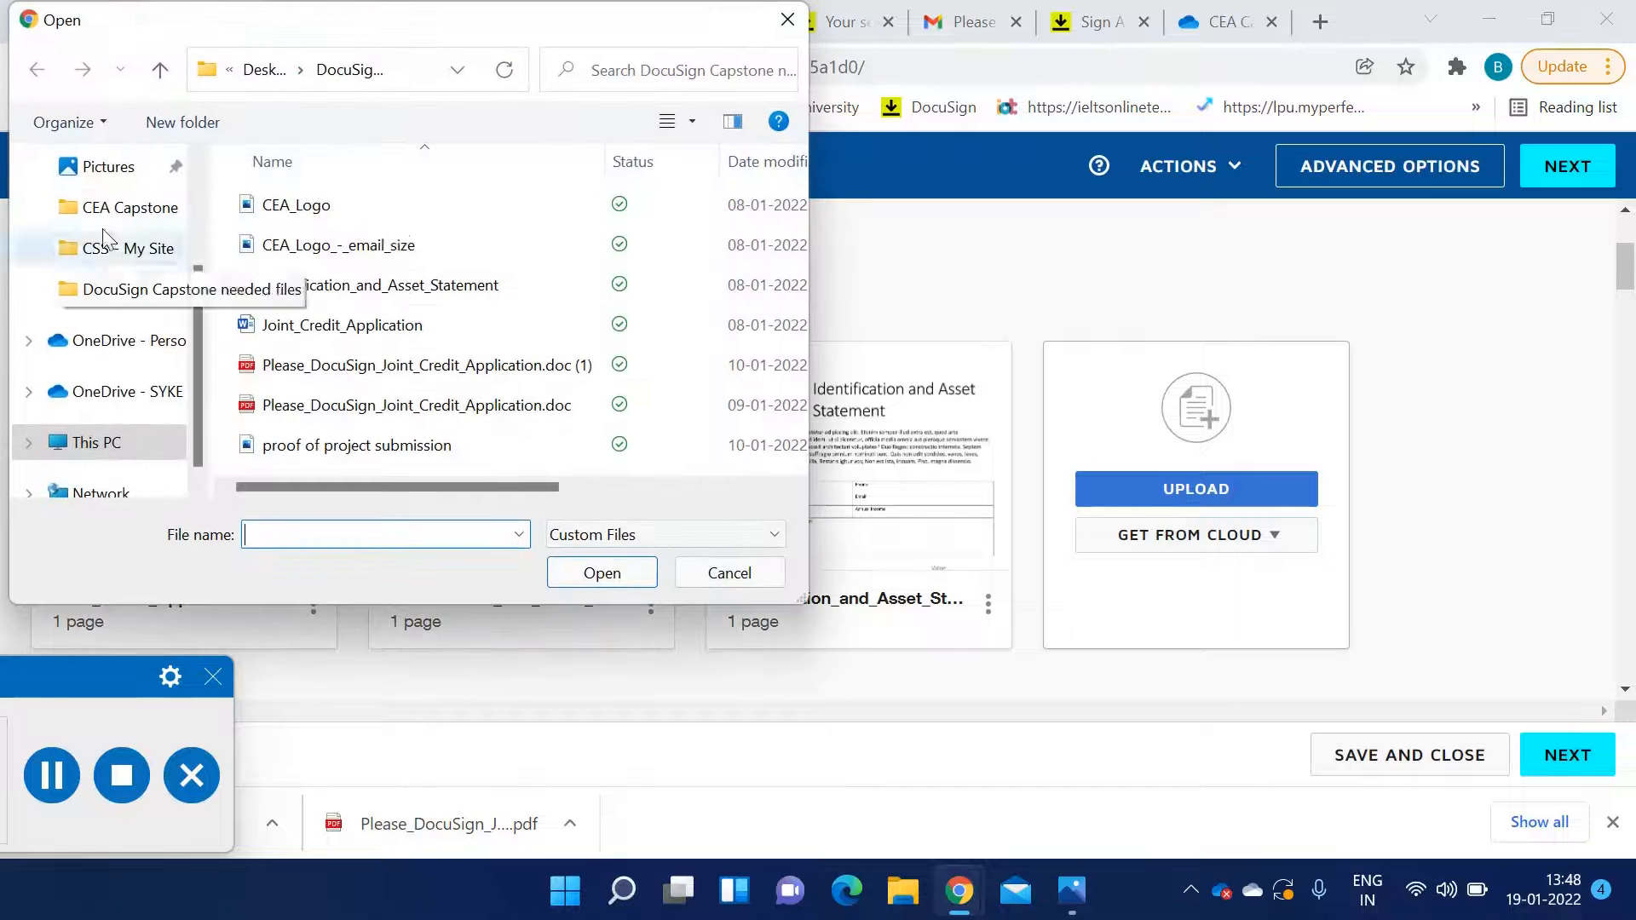
{"action": "left_click", "coordinate": [784, 20]}
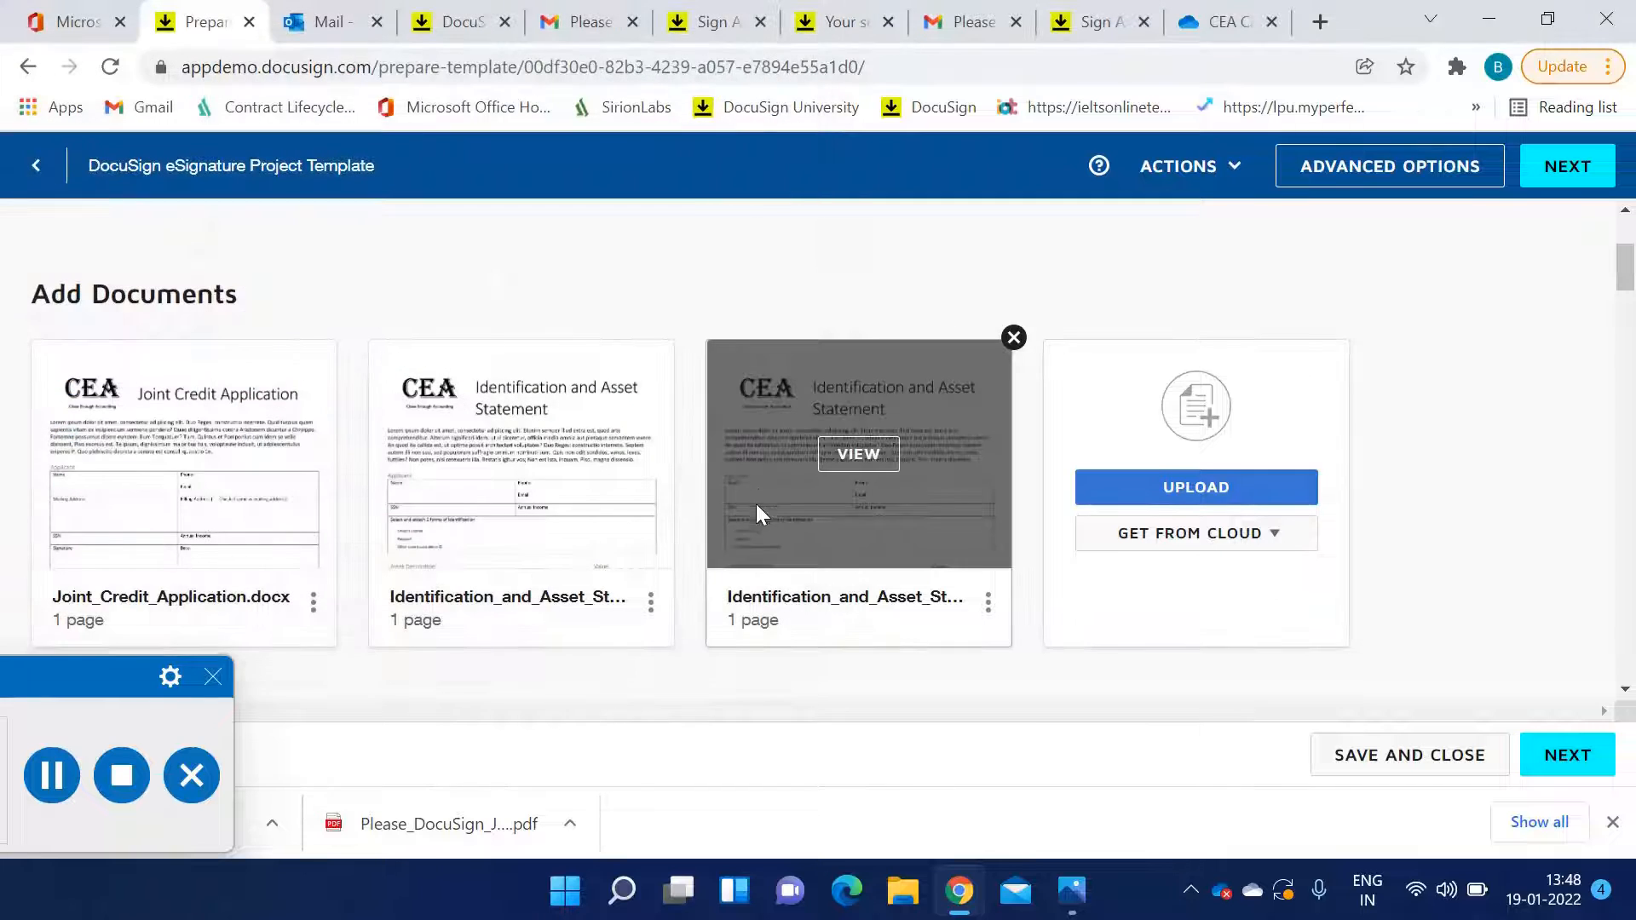
Review the template's documents and recipient list, then open and close the signing order diagram
{"action": "scroll", "coordinate": [730, 509], "scroll_direction": "down", "scroll_amount": 3}
{"action": "scroll", "coordinate": [618, 506], "scroll_direction": "down", "scroll_amount": 2}
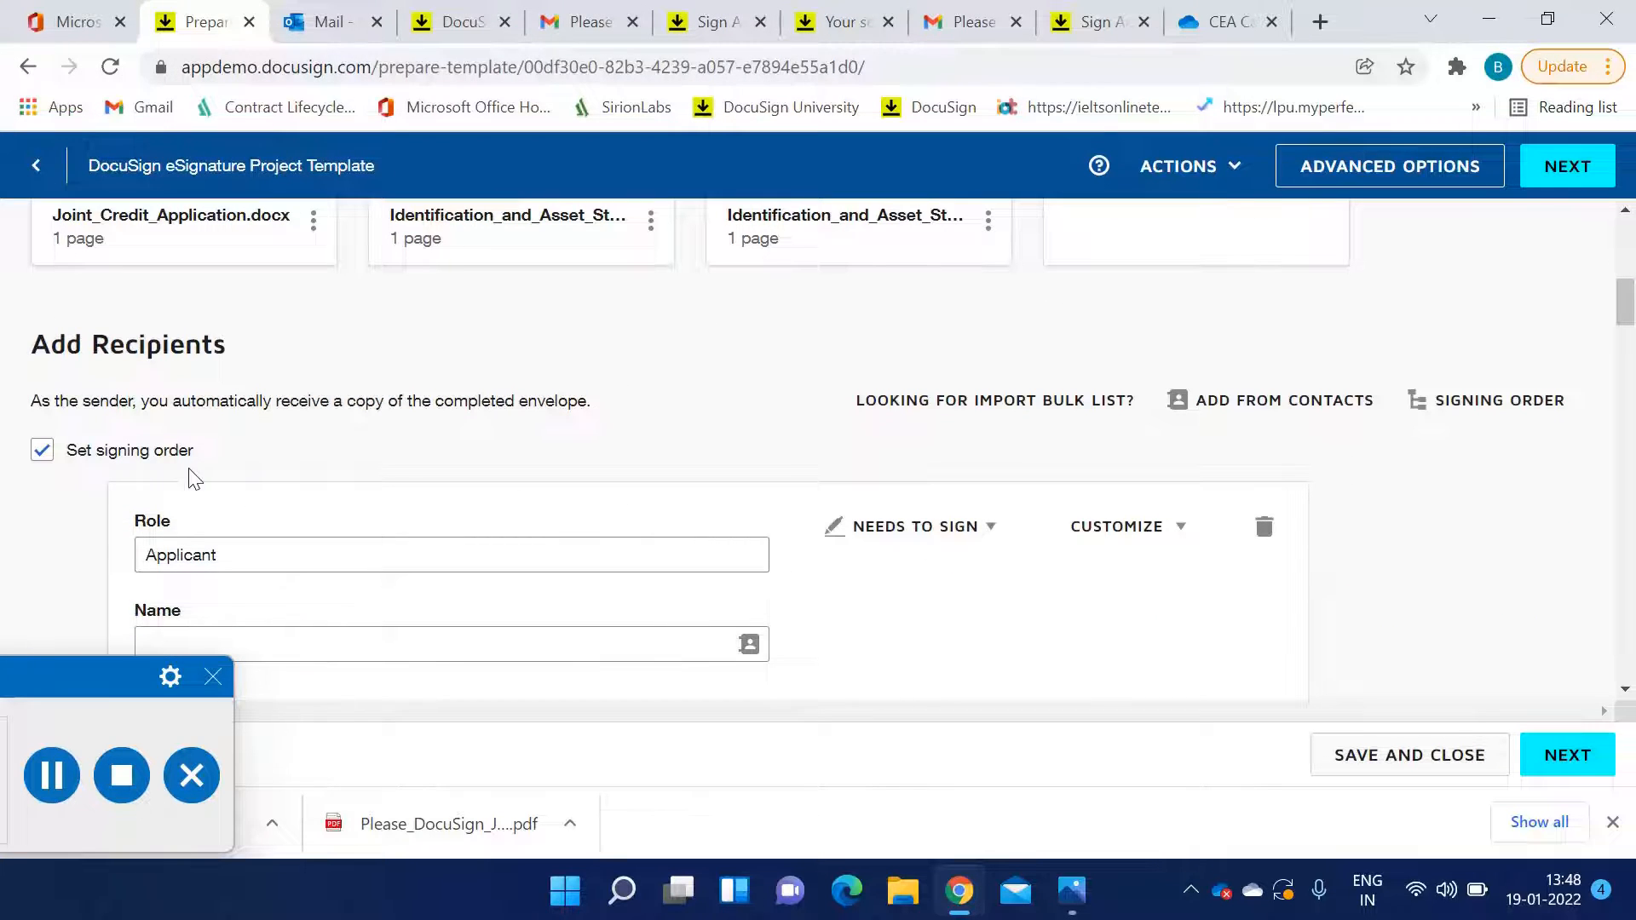
{"action": "scroll", "coordinate": [91, 465], "scroll_direction": "down", "scroll_amount": 2}
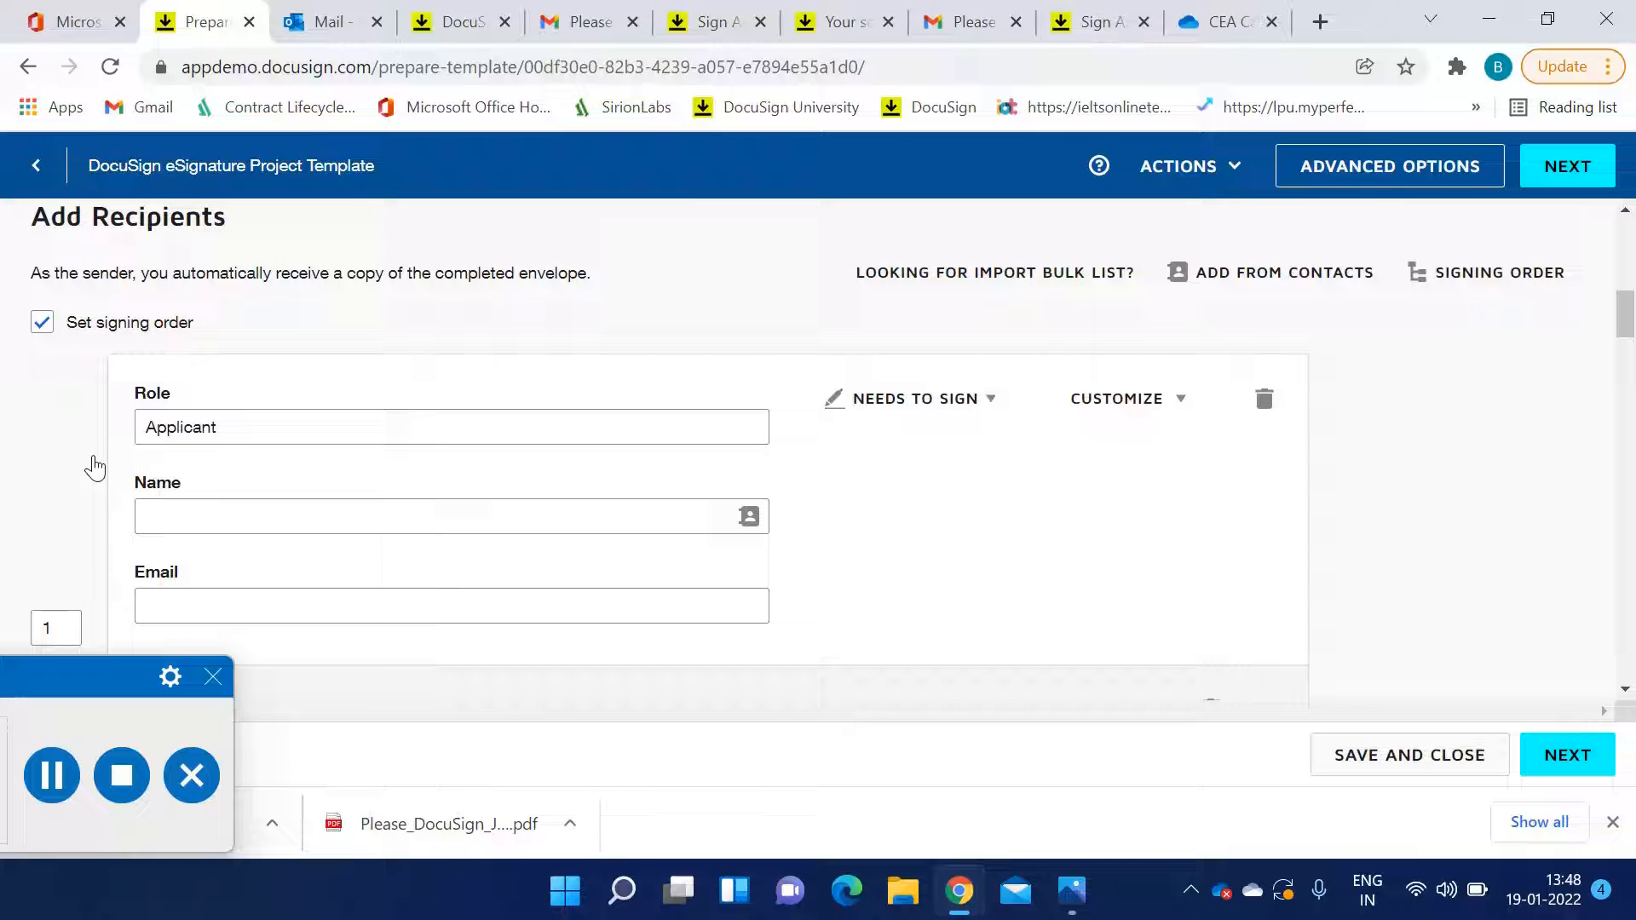
{"action": "scroll", "coordinate": [95, 467], "scroll_direction": "down", "scroll_amount": 6}
{"action": "scroll", "coordinate": [93, 489], "scroll_direction": "up", "scroll_amount": 4}
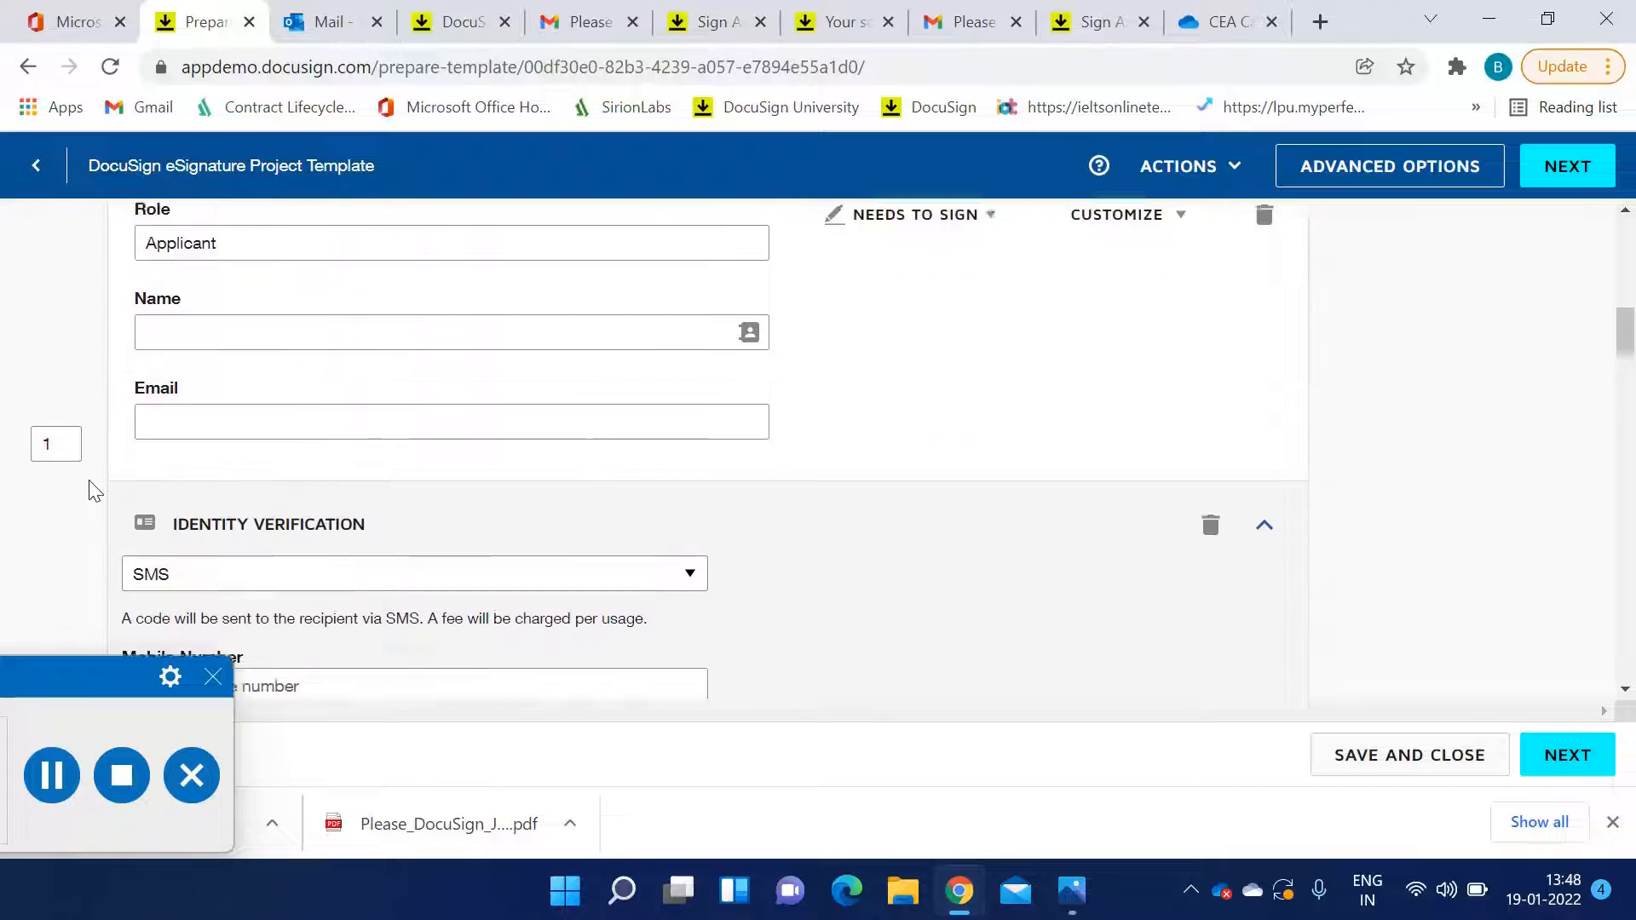
{"action": "scroll", "coordinate": [94, 490], "scroll_direction": "up", "scroll_amount": 1}
{"action": "scroll", "coordinate": [1406, 464], "scroll_direction": "up", "scroll_amount": 4}
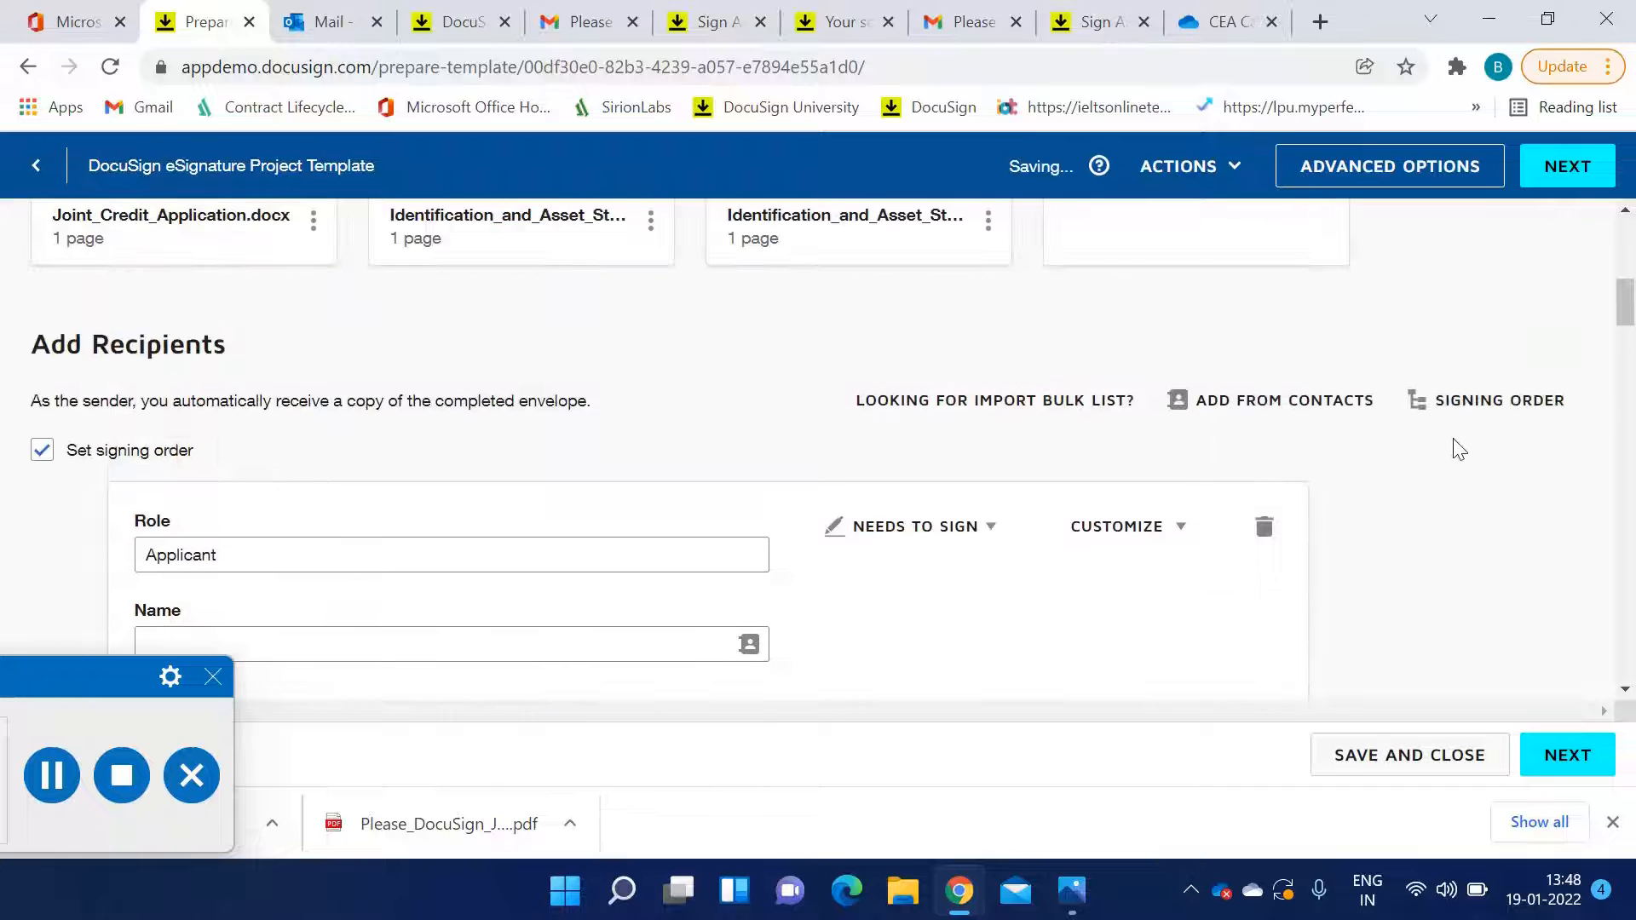
{"action": "scroll", "coordinate": [1458, 449], "scroll_direction": "up", "scroll_amount": 2}
{"action": "left_click", "coordinate": [1463, 529]}
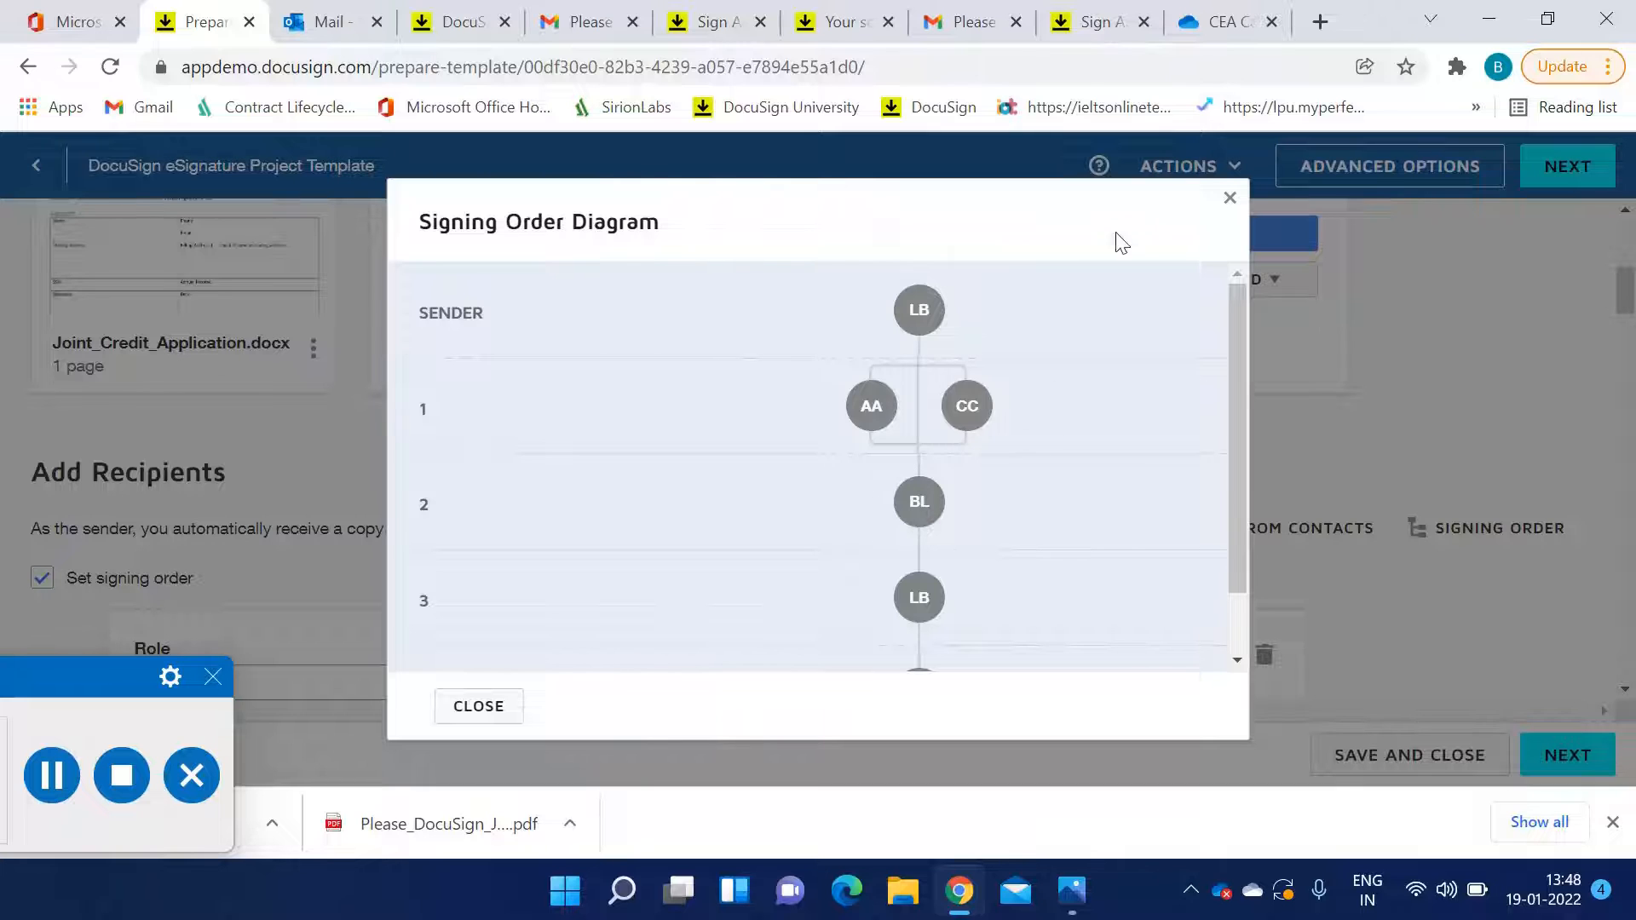
{"action": "left_click", "coordinate": [1229, 201]}
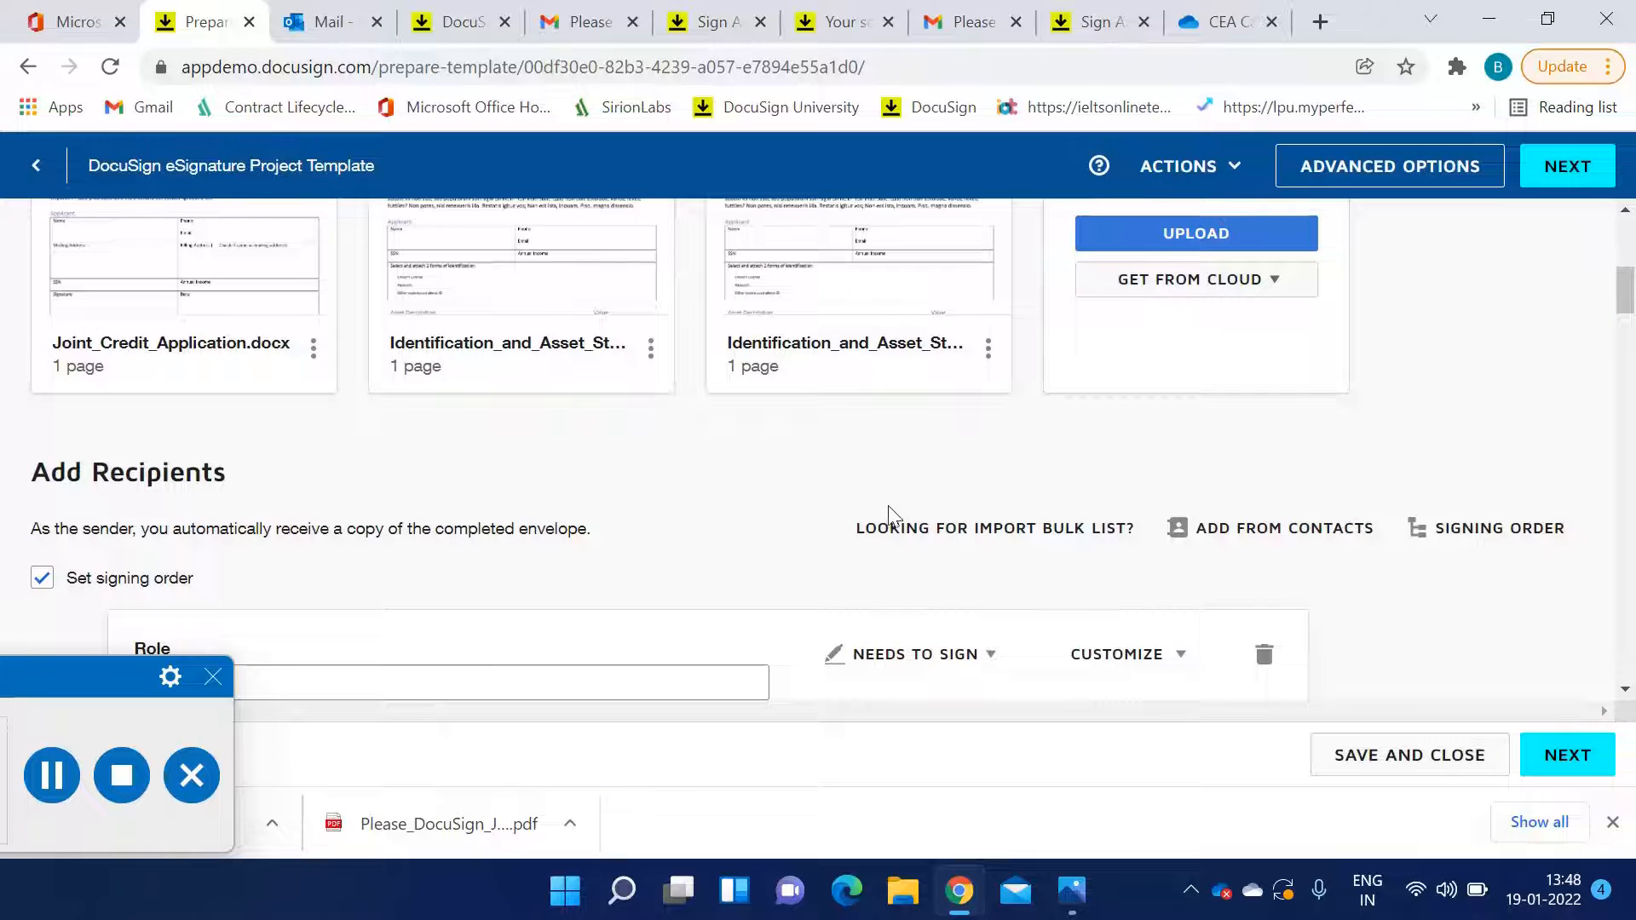
Scroll through the recipients to examine the Applicant's identity verification and the Co-Applicant's settings
{"action": "scroll", "coordinate": [888, 516], "scroll_direction": "down", "scroll_amount": 9}
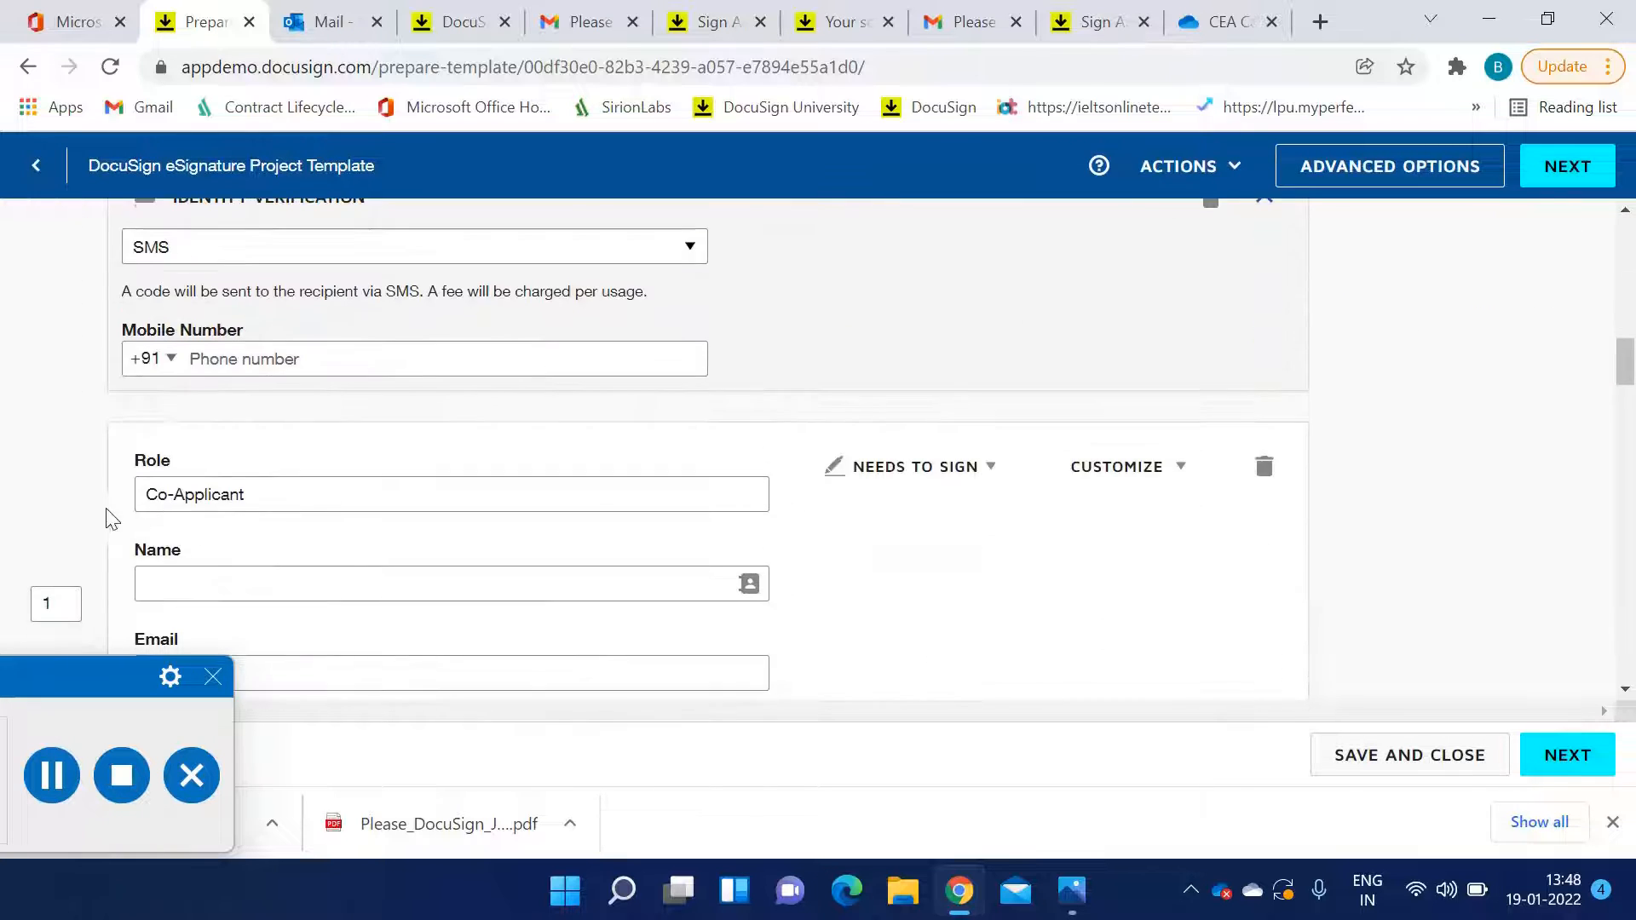
{"action": "scroll", "coordinate": [102, 521], "scroll_direction": "down", "scroll_amount": 1}
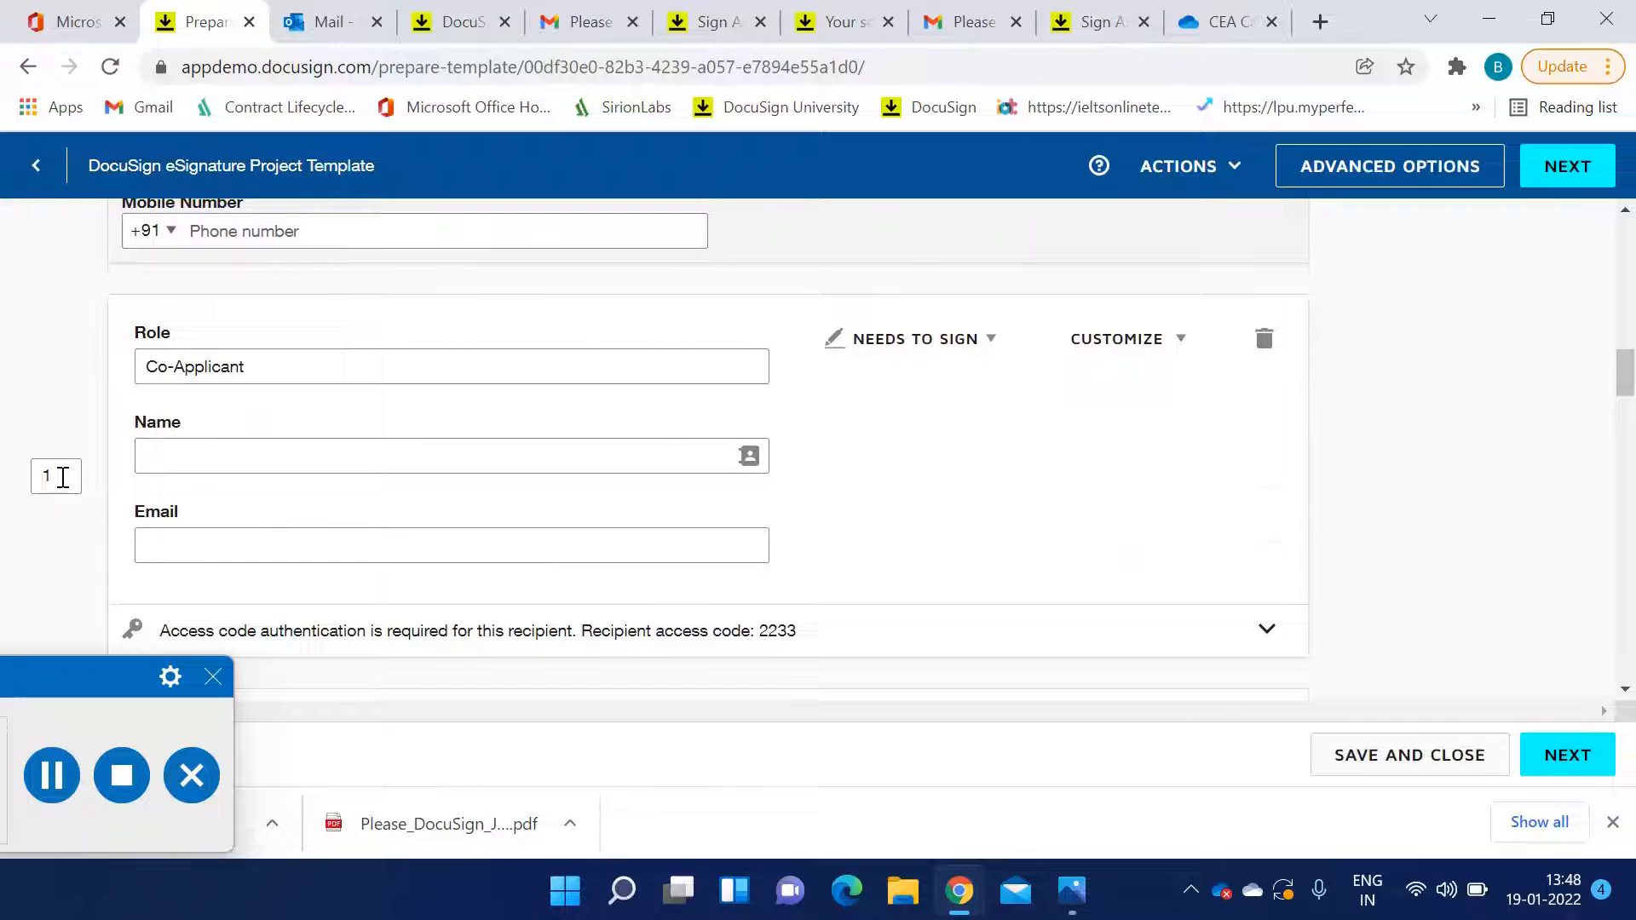
{"action": "scroll", "coordinate": [128, 468], "scroll_direction": "down", "scroll_amount": 2}
{"action": "scroll", "coordinate": [1497, 310], "scroll_direction": "up", "scroll_amount": 4}
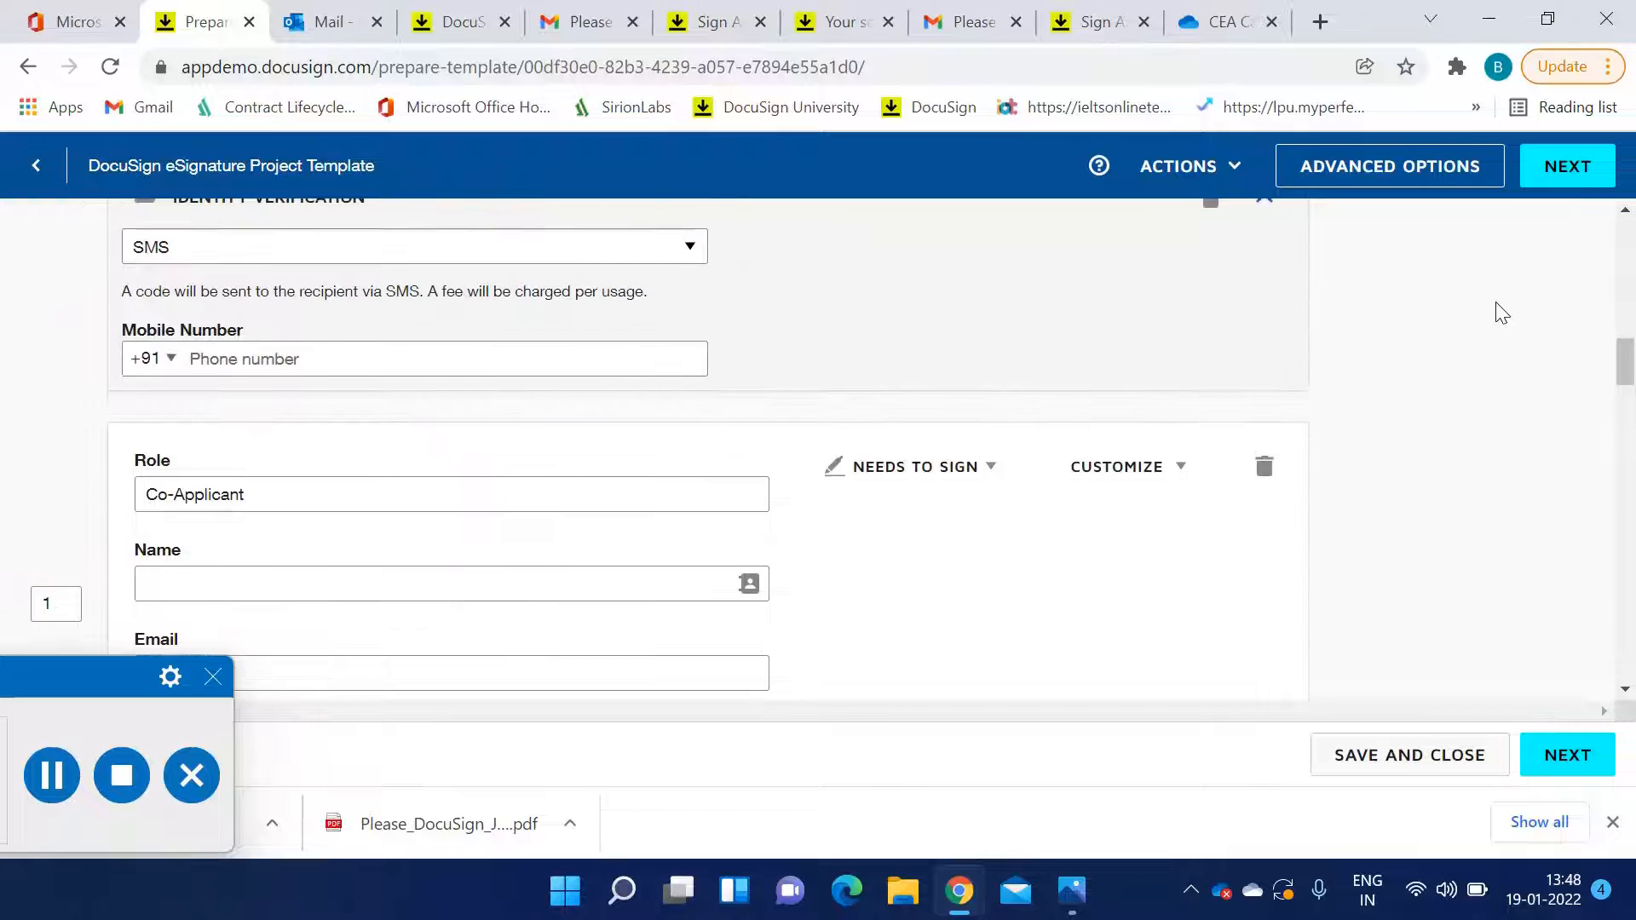
{"action": "scroll", "coordinate": [869, 540], "scroll_direction": "down", "scroll_amount": 5}
{"action": "scroll", "coordinate": [869, 540], "scroll_direction": "up", "scroll_amount": 5}
{"action": "scroll", "coordinate": [366, 502], "scroll_direction": "up", "scroll_amount": 5}
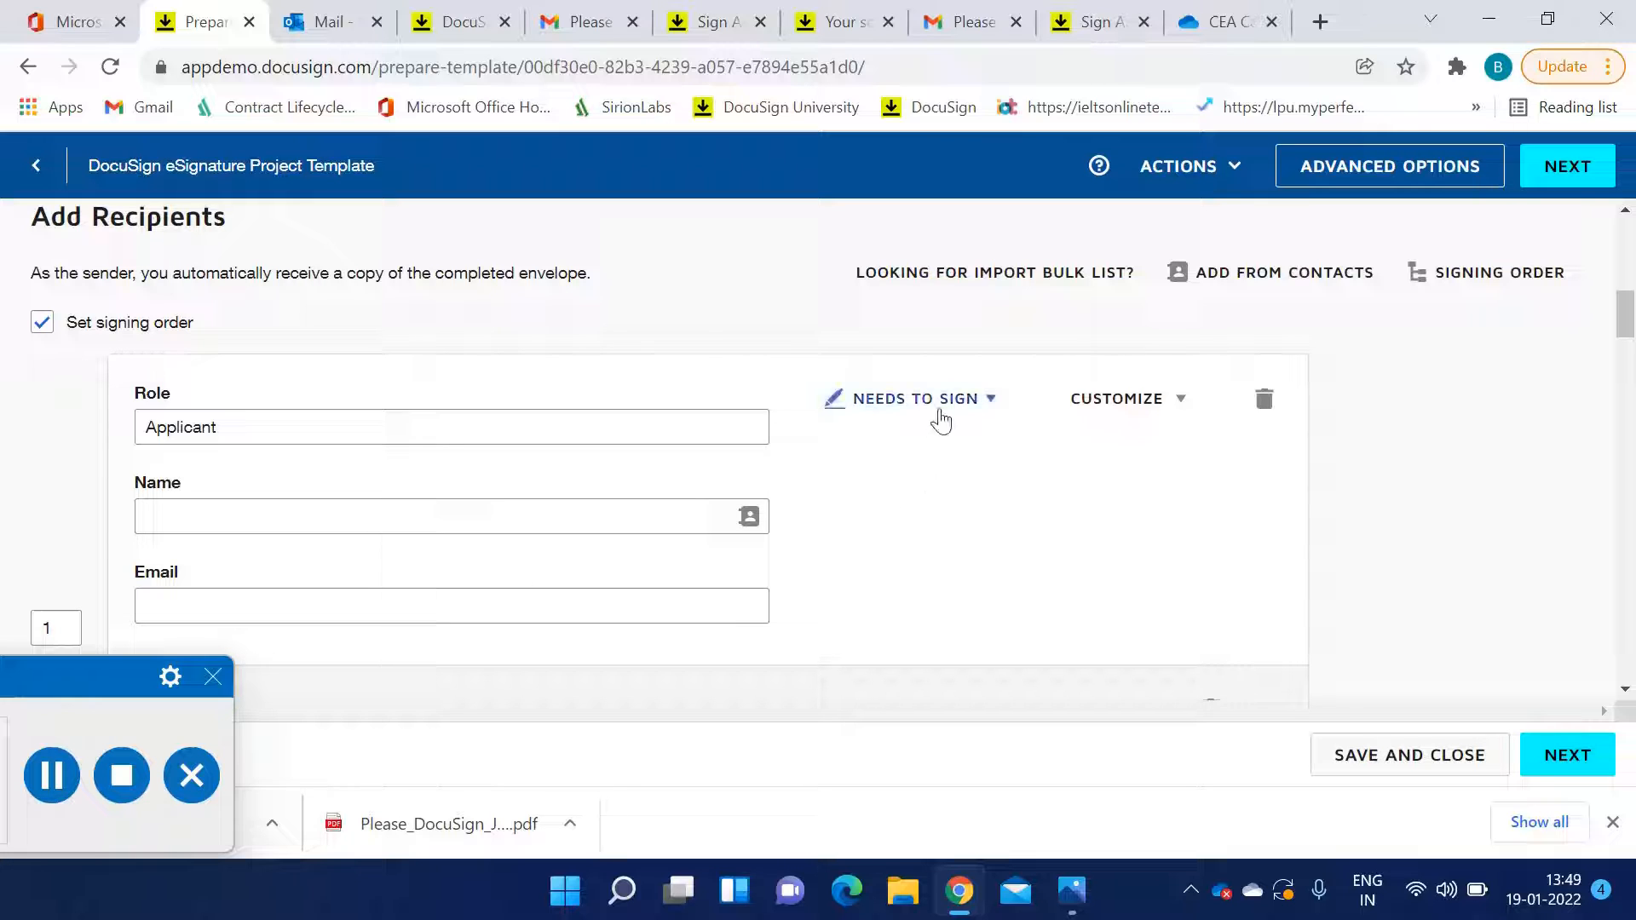
Open the Applicant's customize options and recipient action list to examine the available choices, then close them
{"action": "left_click", "coordinate": [1122, 408]}
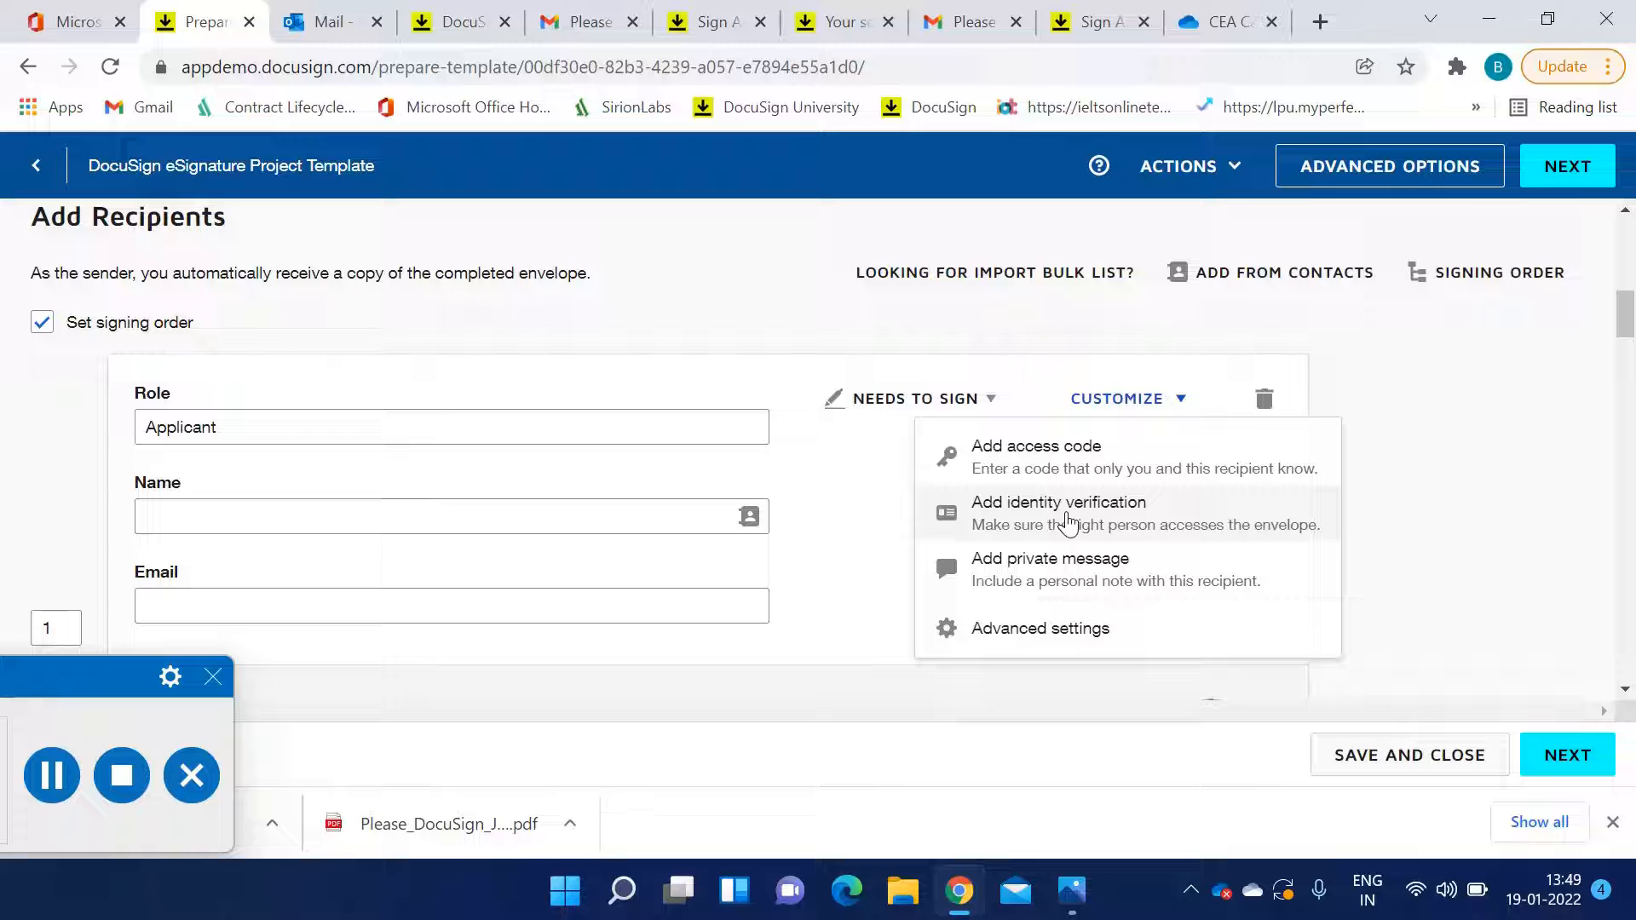
{"action": "left_click", "coordinate": [1090, 533]}
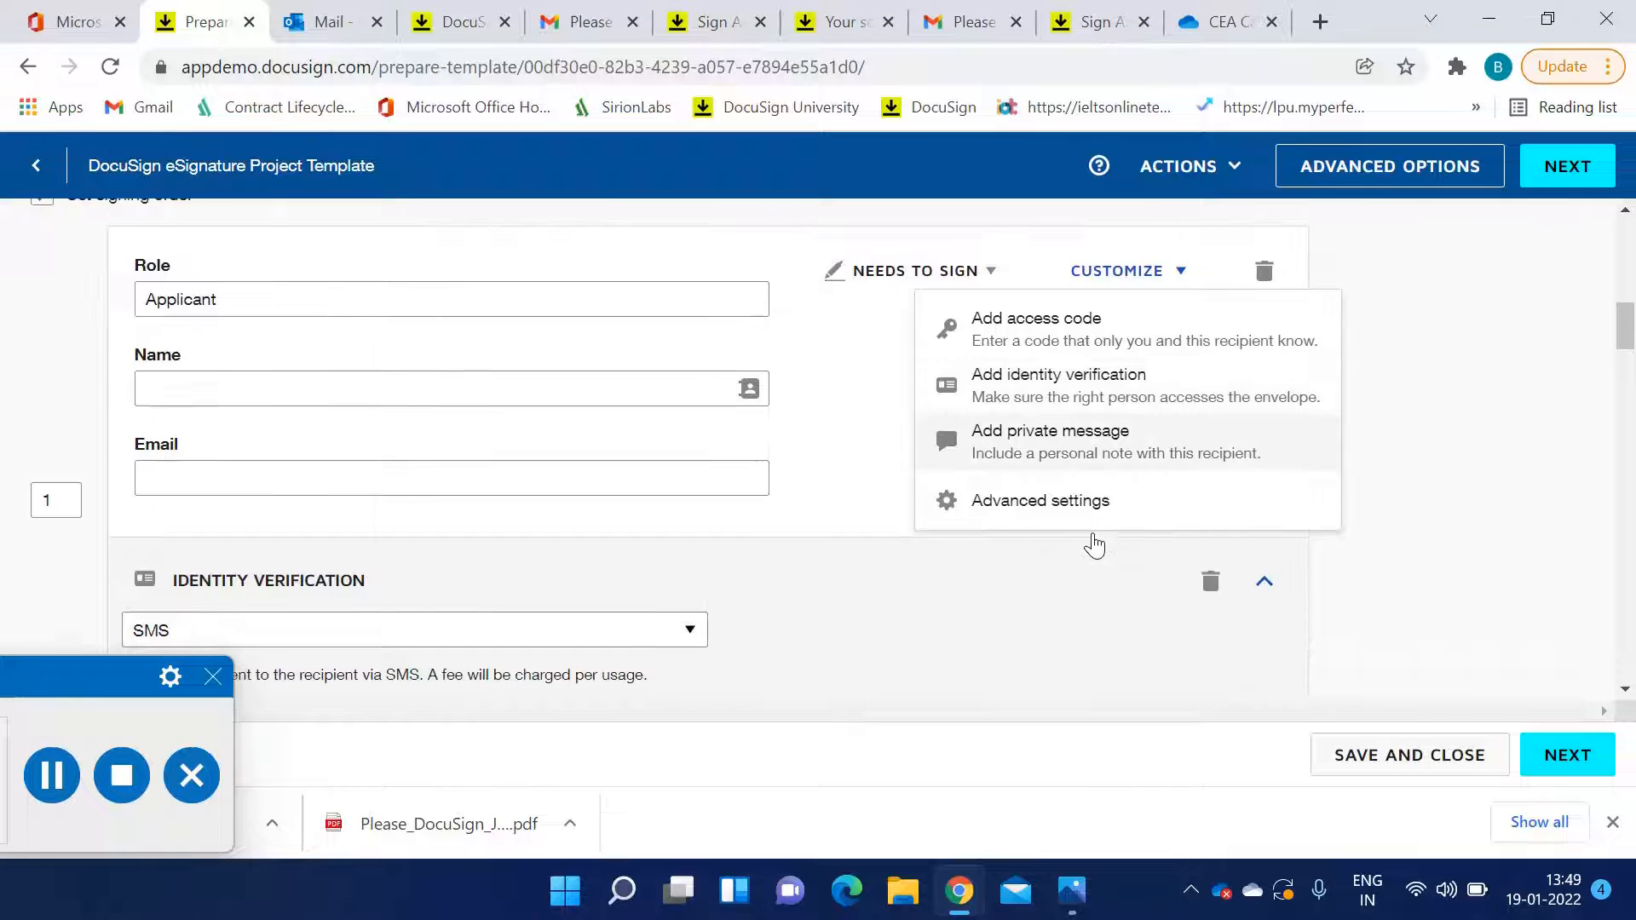
{"action": "left_click", "coordinate": [850, 412]}
{"action": "left_click", "coordinate": [964, 282]}
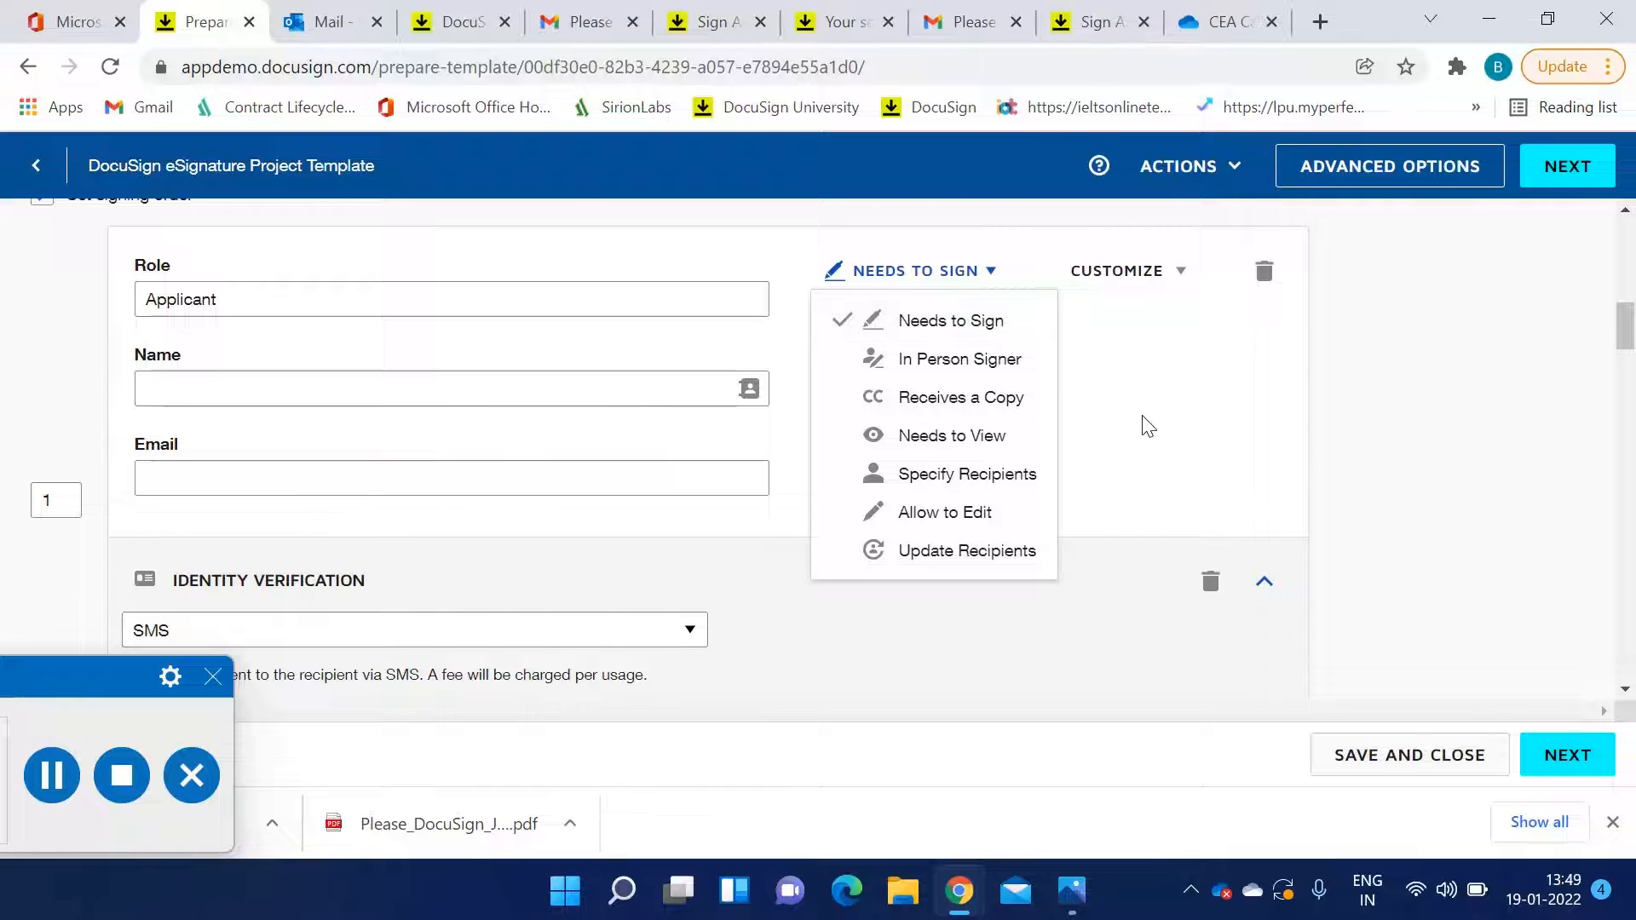
{"action": "scroll", "coordinate": [1142, 424], "scroll_direction": "up", "scroll_amount": 2}
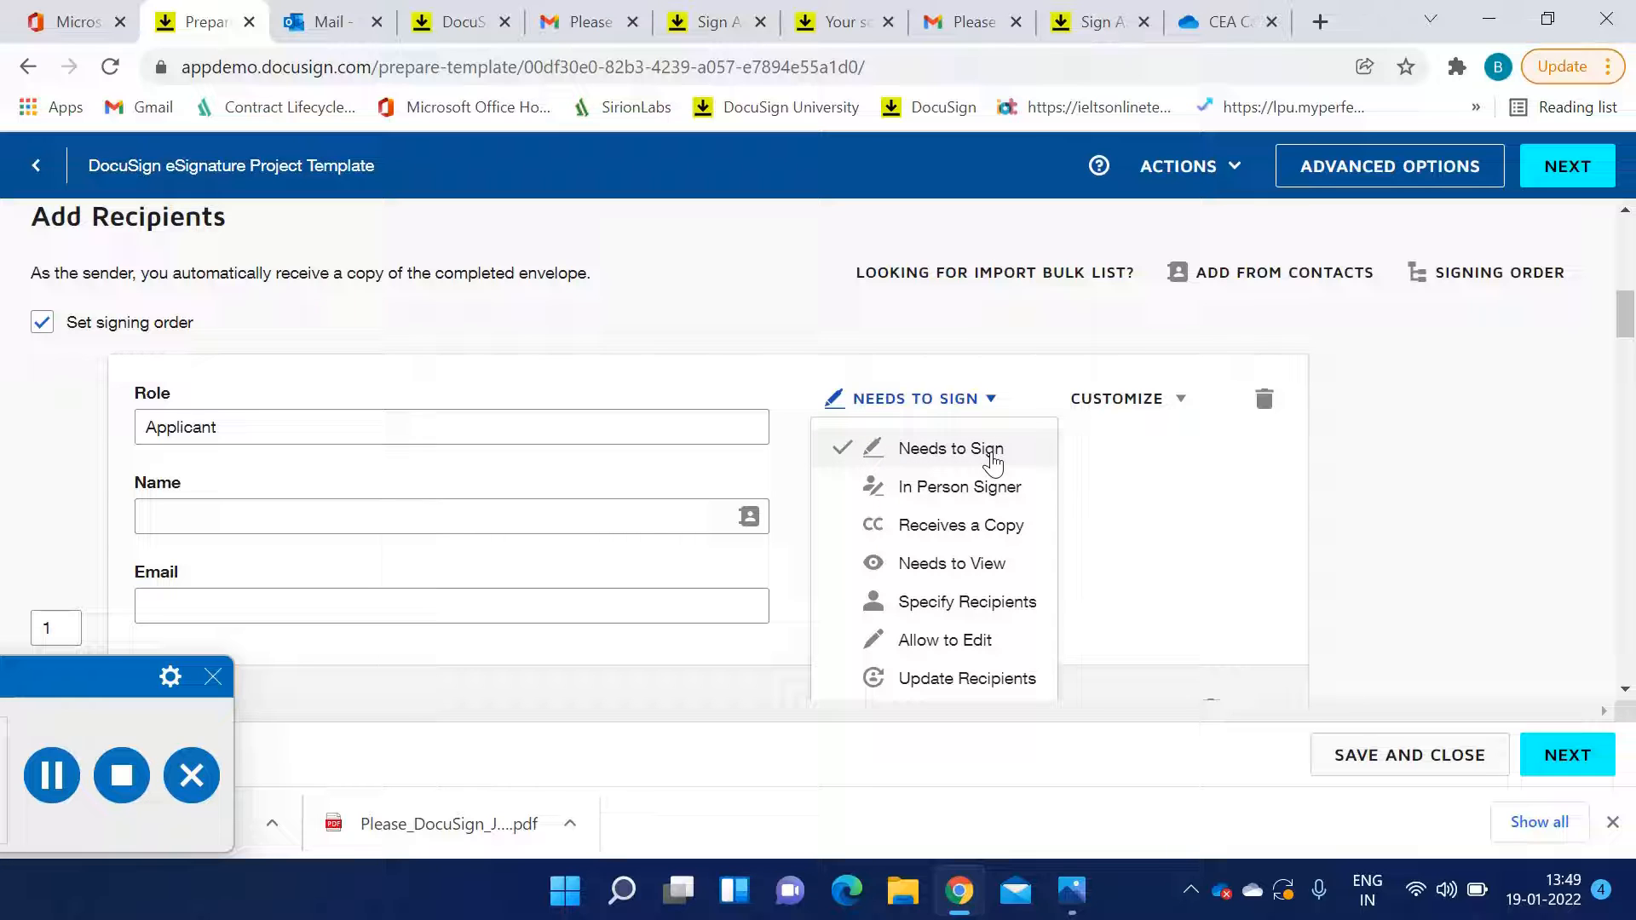
{"action": "left_click", "coordinate": [1112, 487]}
Scroll through the CEA Credit Assessor and Legal recipient entries to examine their roles and actions
{"action": "scroll", "coordinate": [1090, 494], "scroll_direction": "down", "scroll_amount": 10}
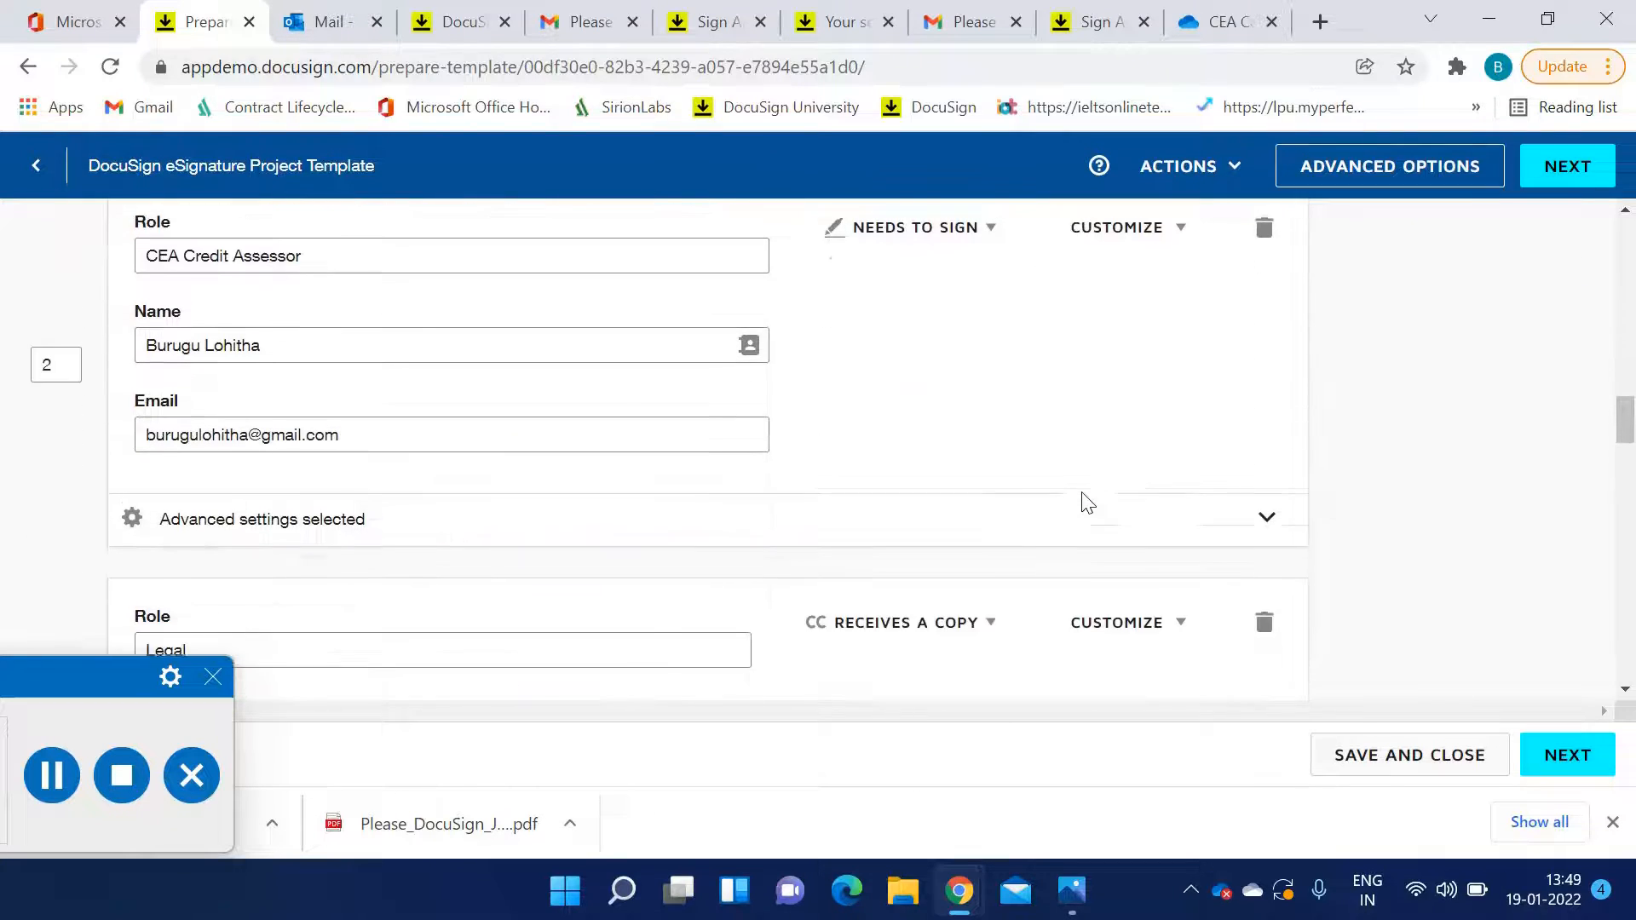
{"action": "scroll", "coordinate": [1088, 503], "scroll_direction": "down", "scroll_amount": 3}
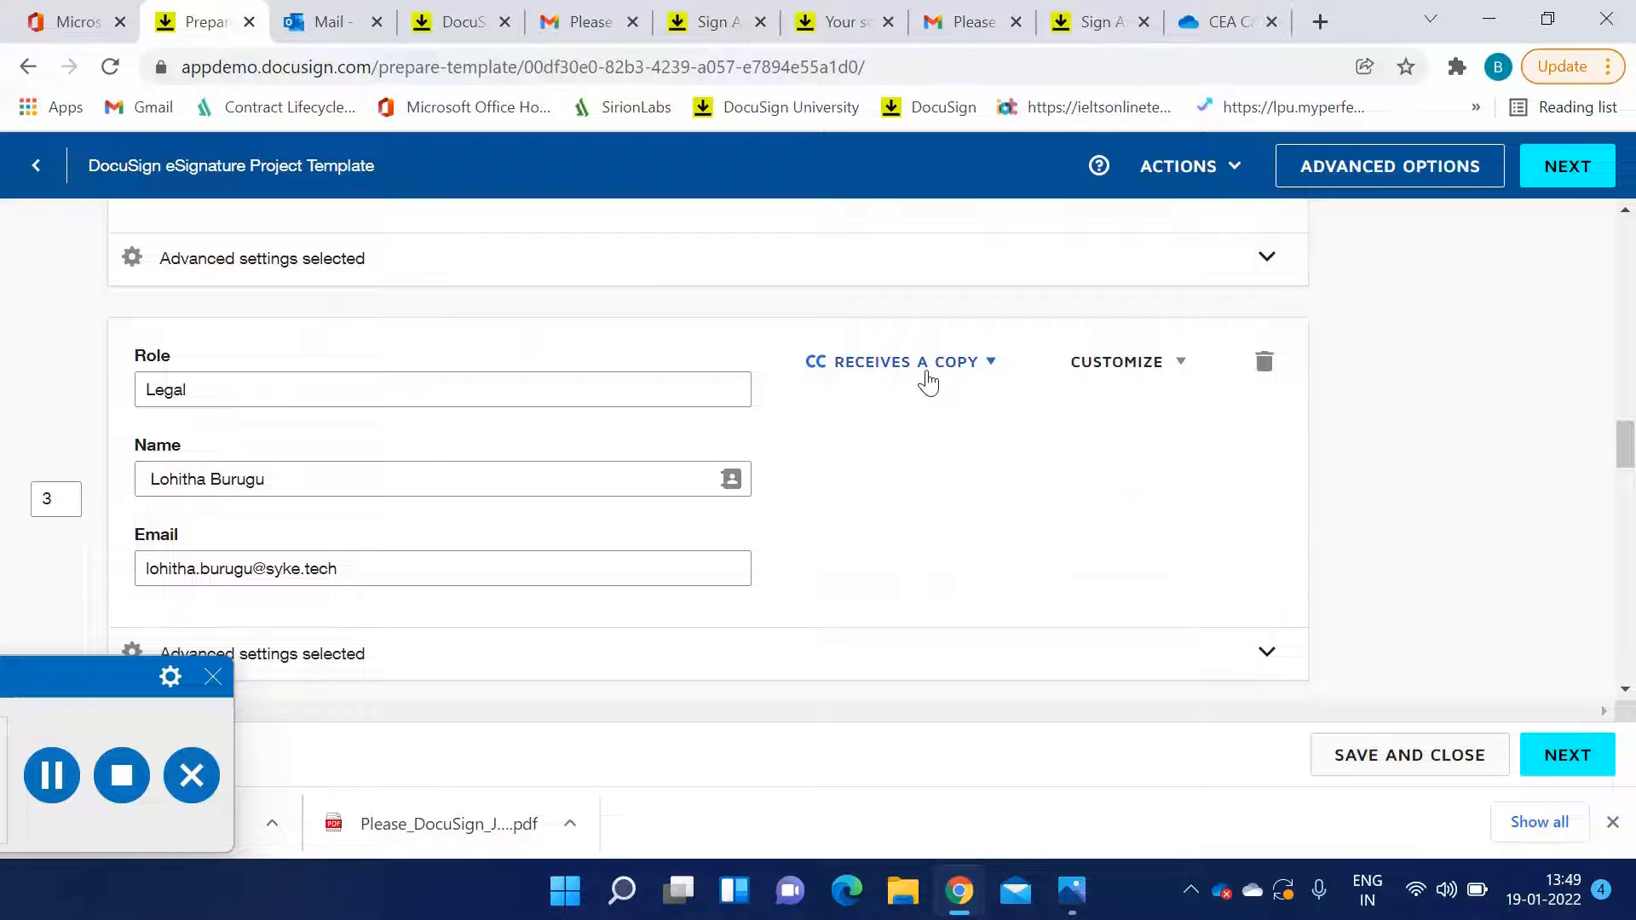
{"action": "scroll", "coordinate": [951, 438], "scroll_direction": "up", "scroll_amount": 8}
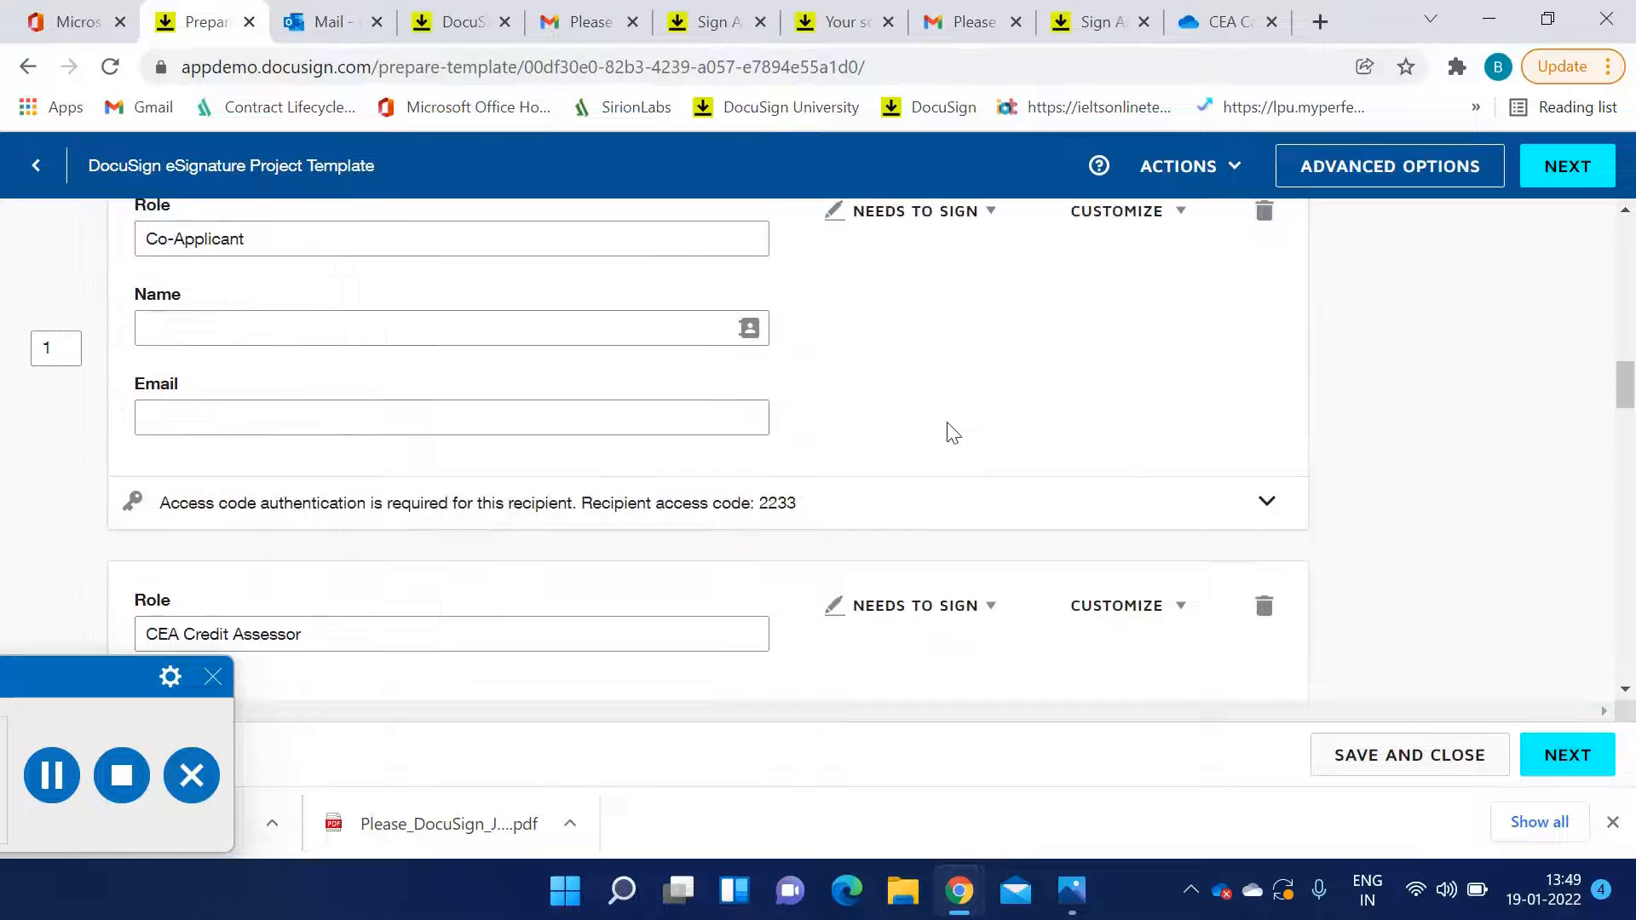
{"action": "scroll", "coordinate": [951, 444], "scroll_direction": "up", "scroll_amount": 3}
{"action": "scroll", "coordinate": [944, 452], "scroll_direction": "down", "scroll_amount": 4}
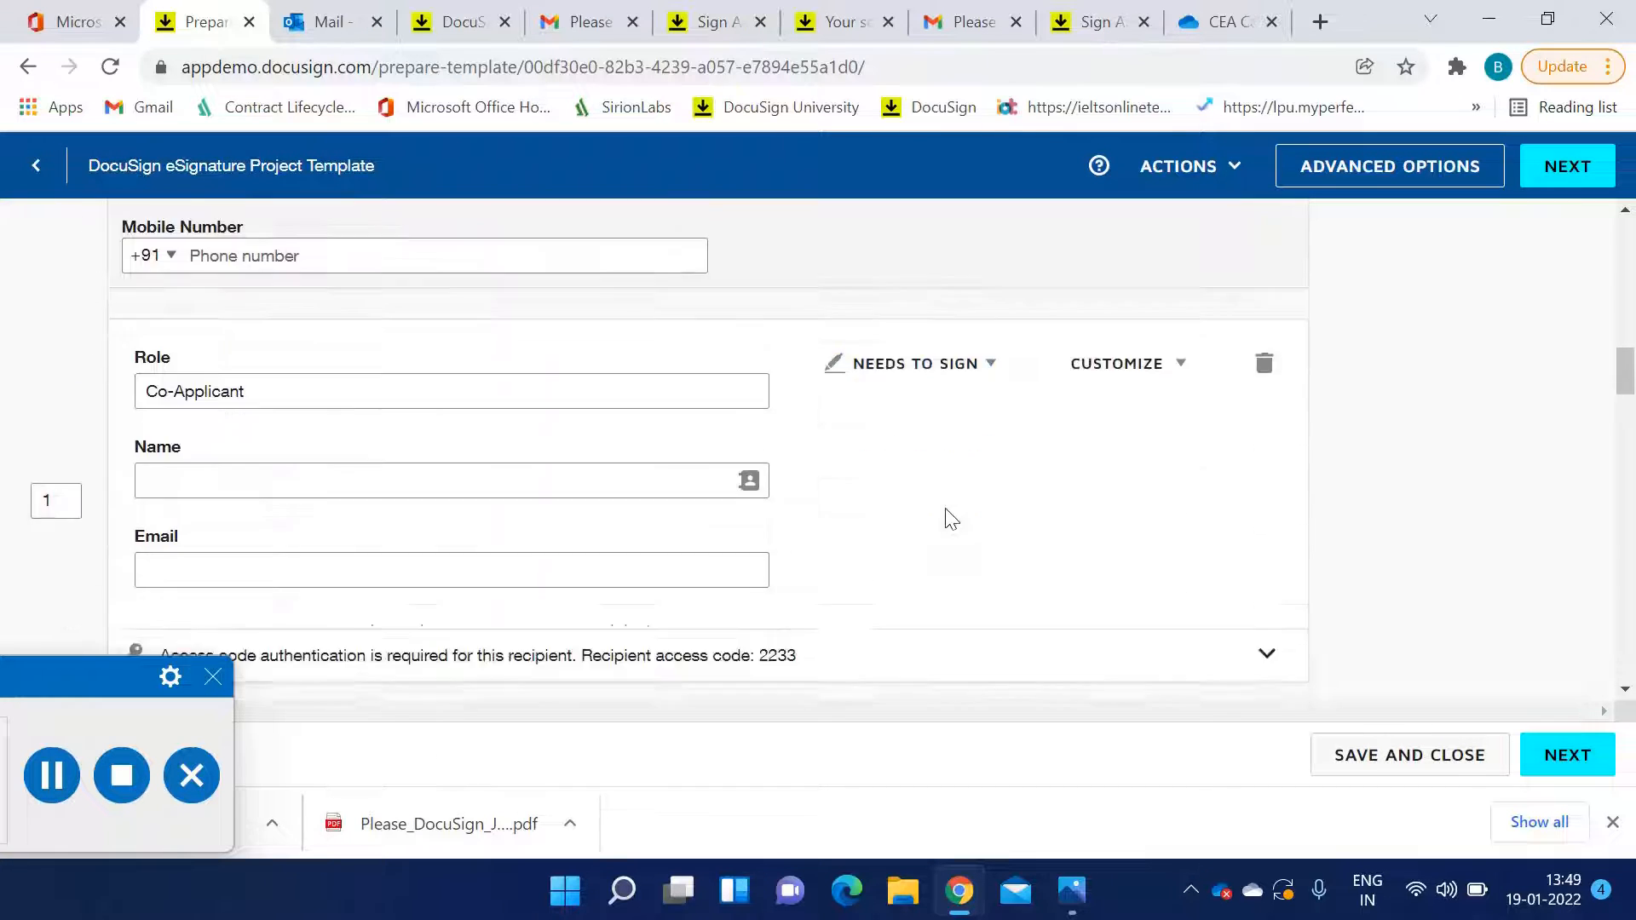
Examine the Co-Applicant's action and customize options and expand its access code authentication details
{"action": "left_click", "coordinate": [927, 341]}
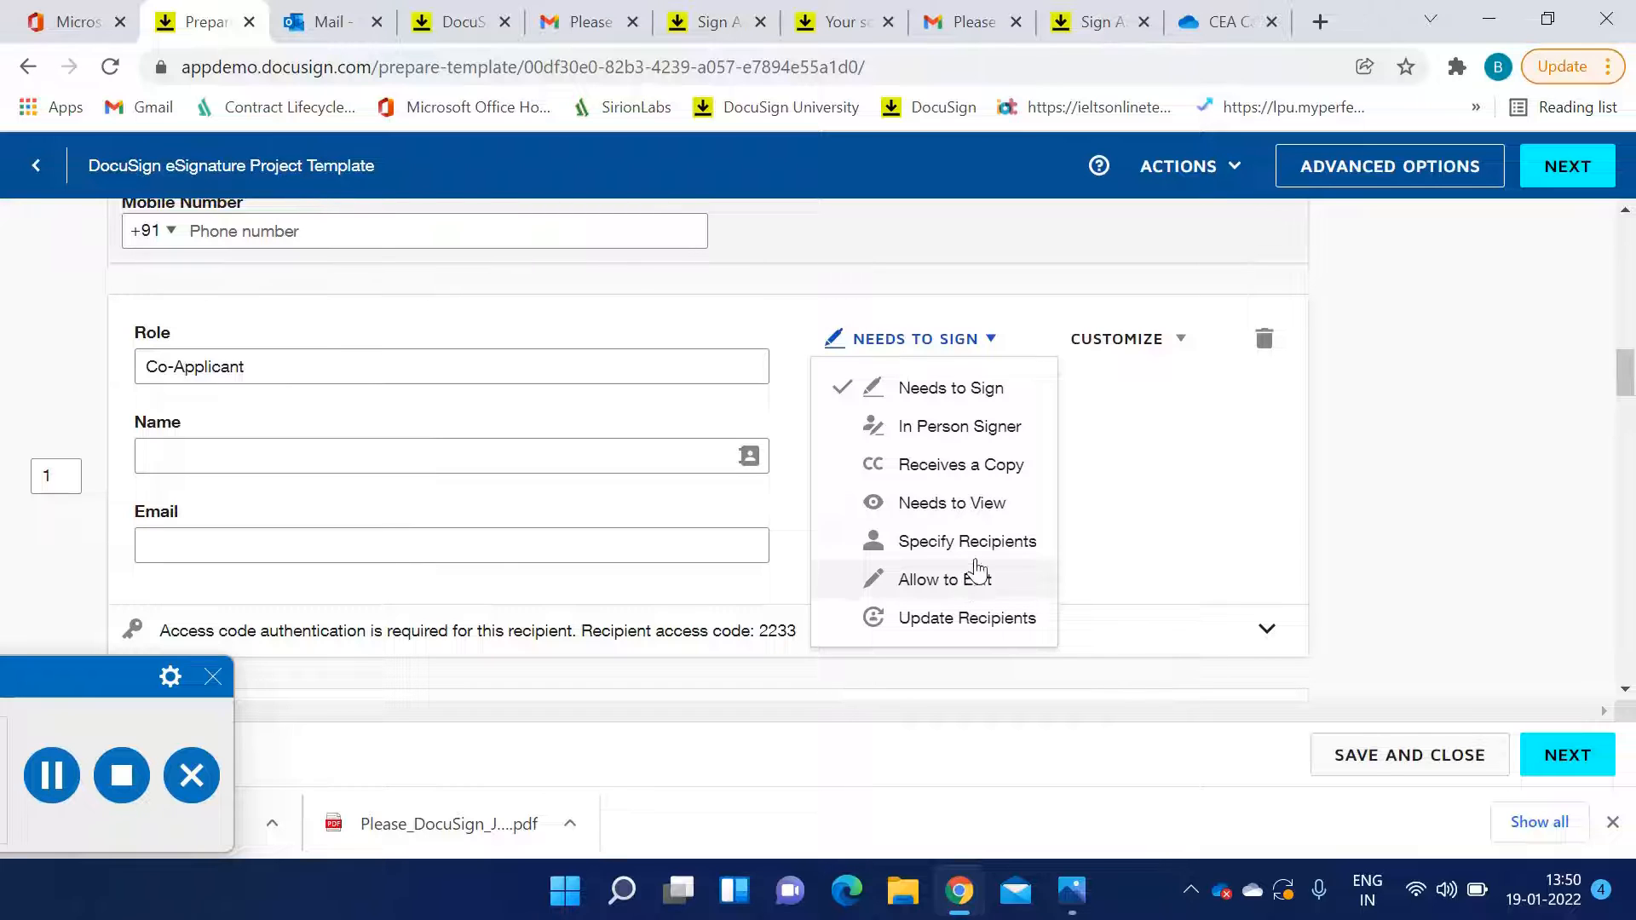
{"action": "left_click", "coordinate": [1193, 506]}
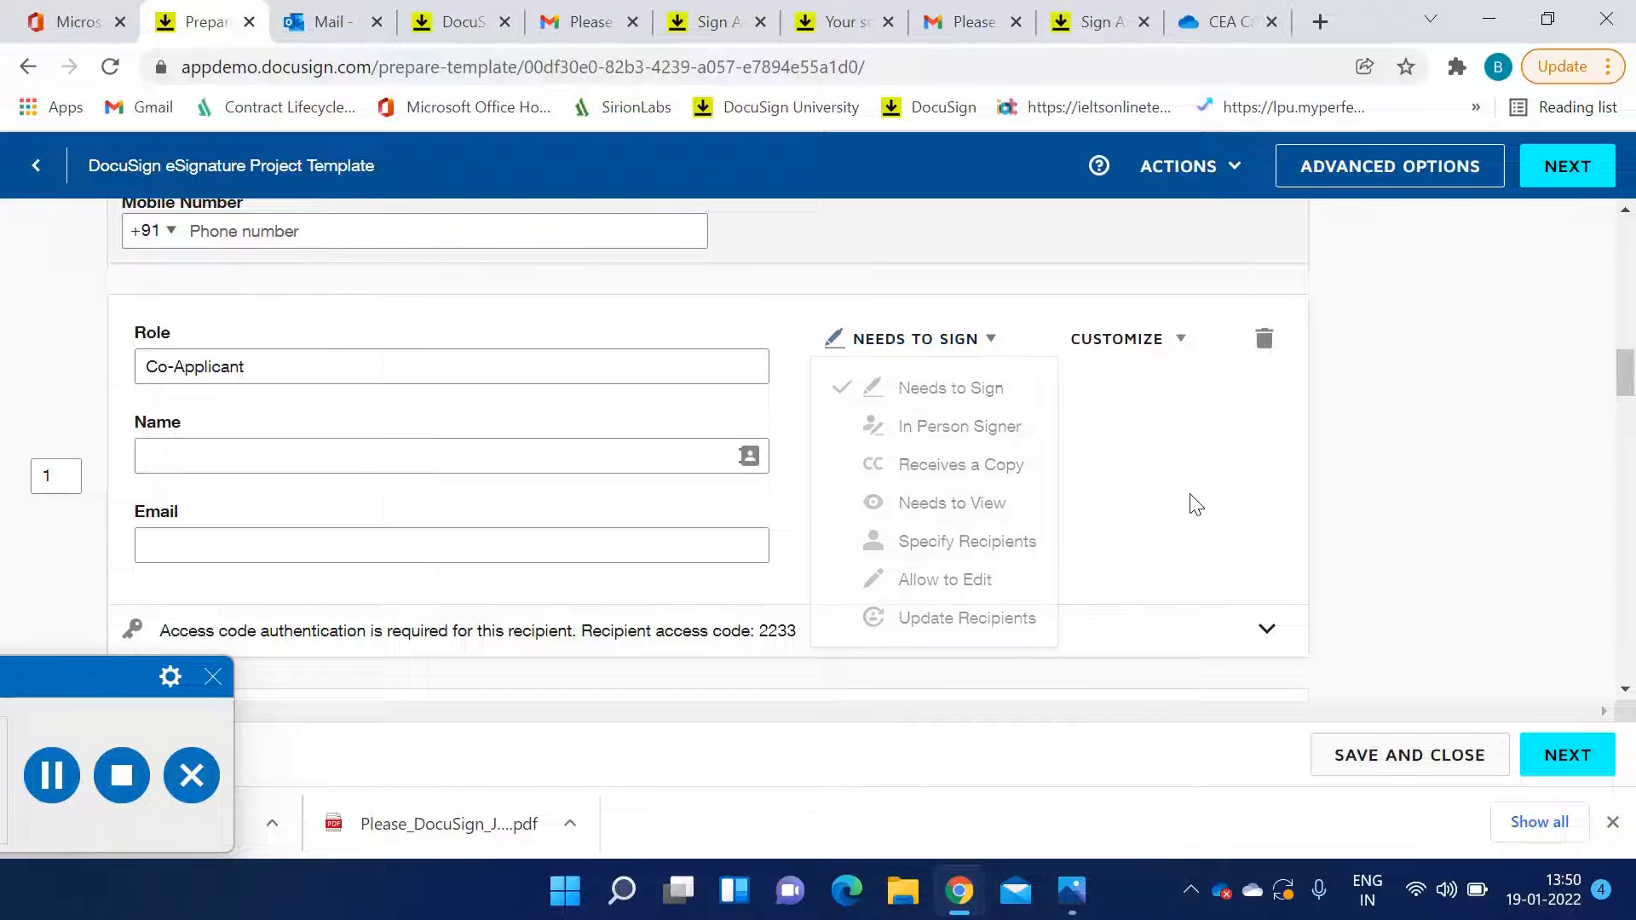
{"action": "scroll", "coordinate": [1065, 522], "scroll_direction": "up", "scroll_amount": 1}
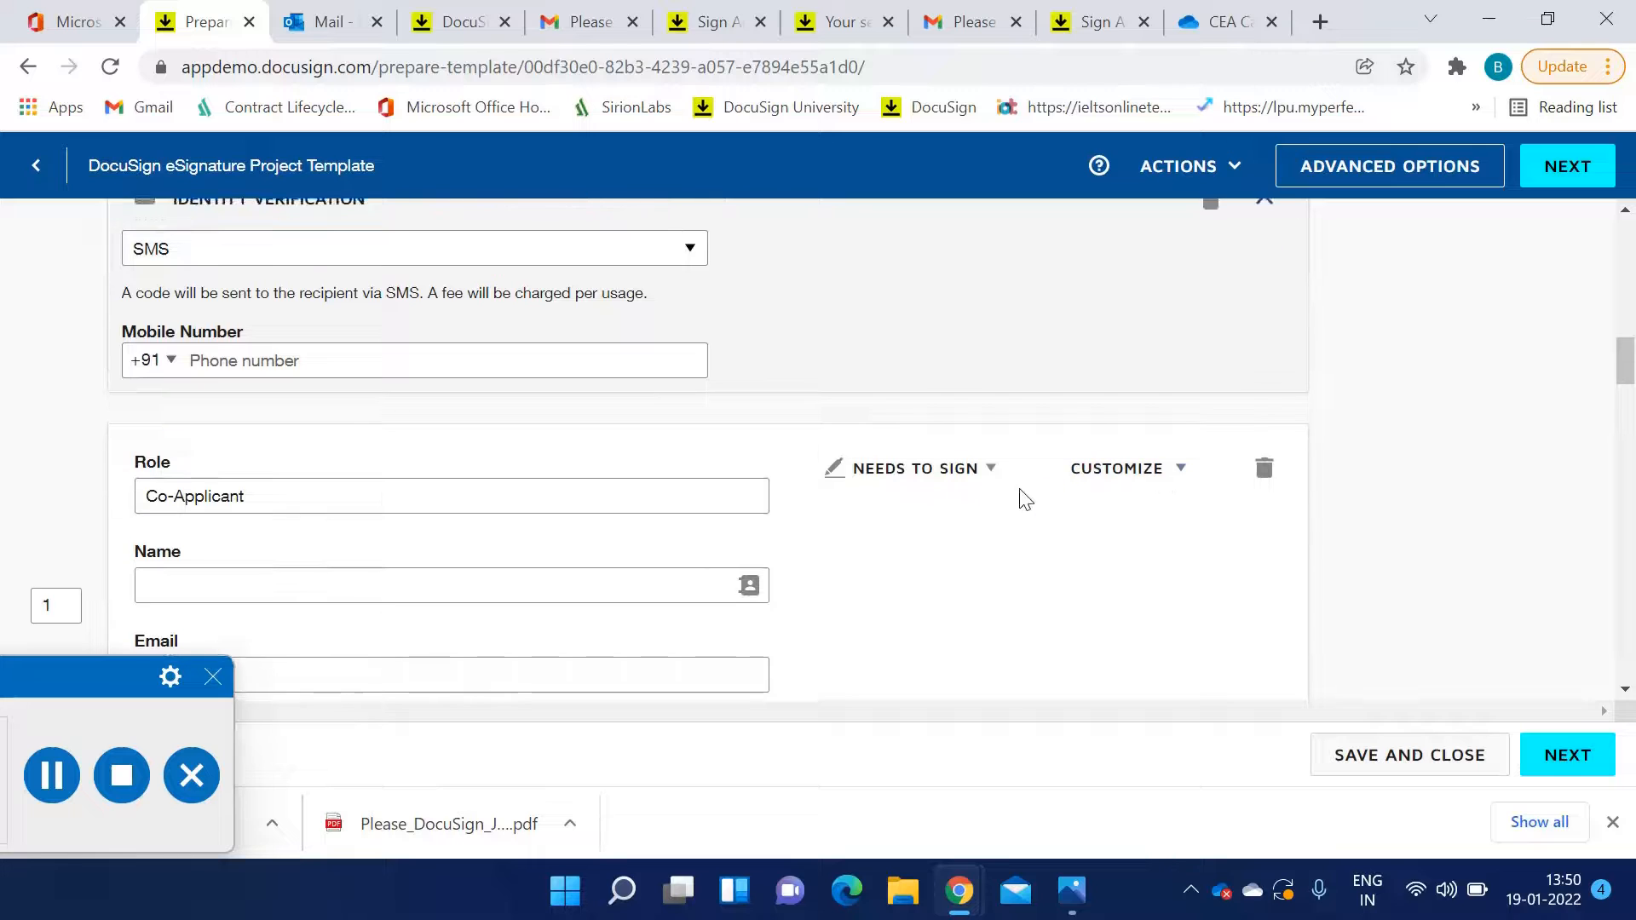
{"action": "scroll", "coordinate": [1023, 500], "scroll_direction": "up", "scroll_amount": 3}
{"action": "scroll", "coordinate": [1022, 500], "scroll_direction": "down", "scroll_amount": 2}
{"action": "scroll", "coordinate": [1025, 500], "scroll_direction": "down", "scroll_amount": 1}
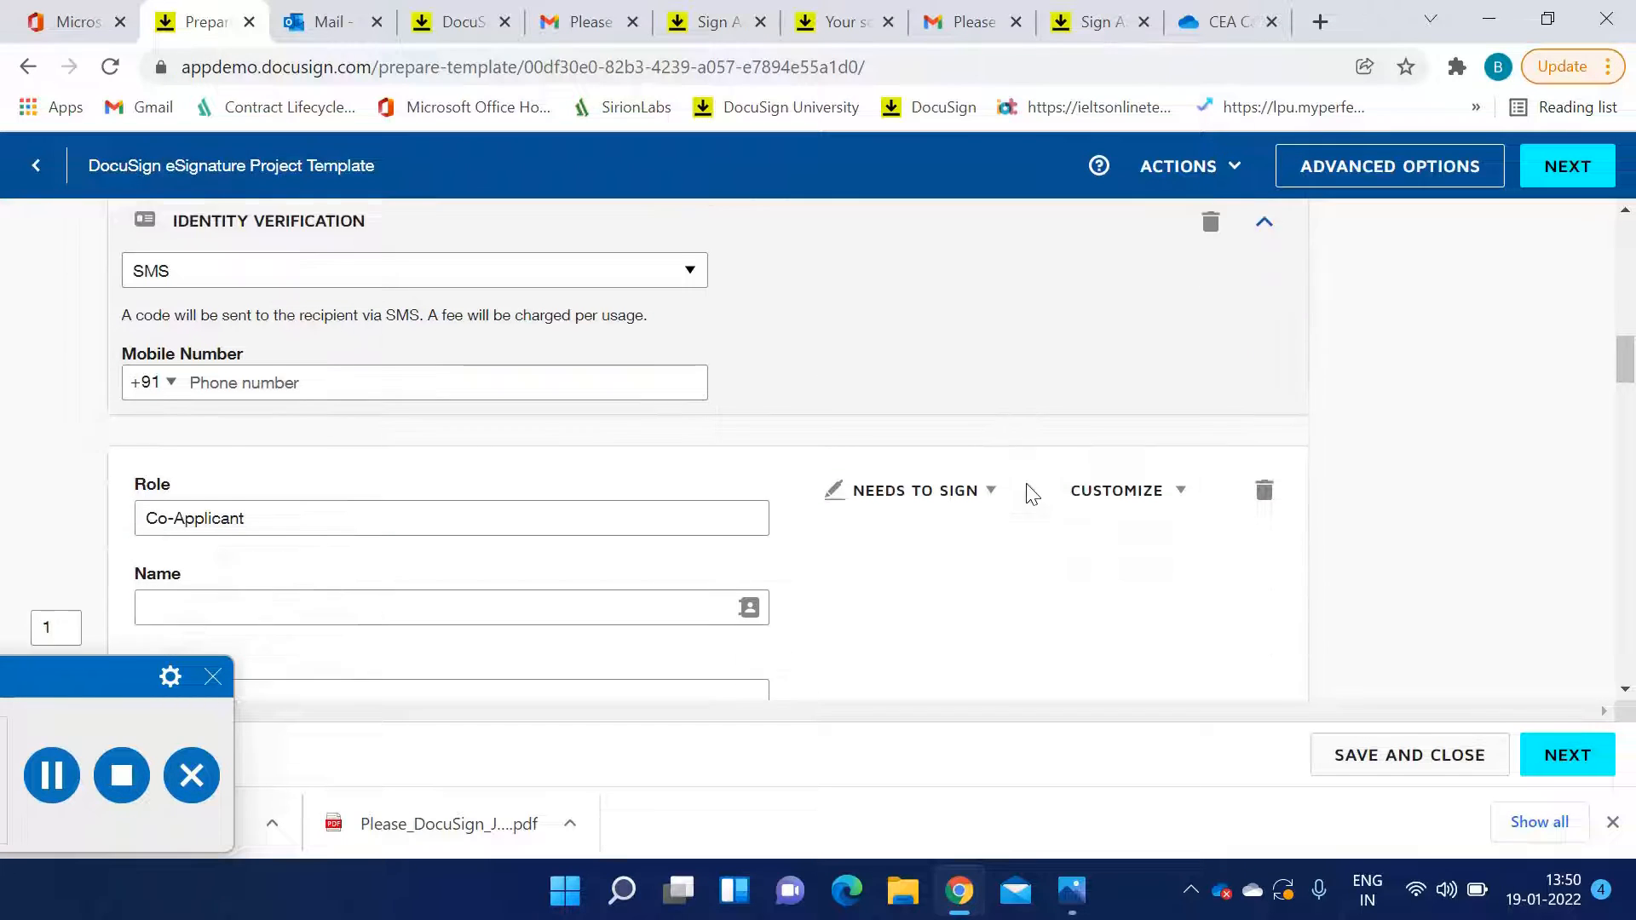
{"action": "left_click", "coordinate": [1168, 468]}
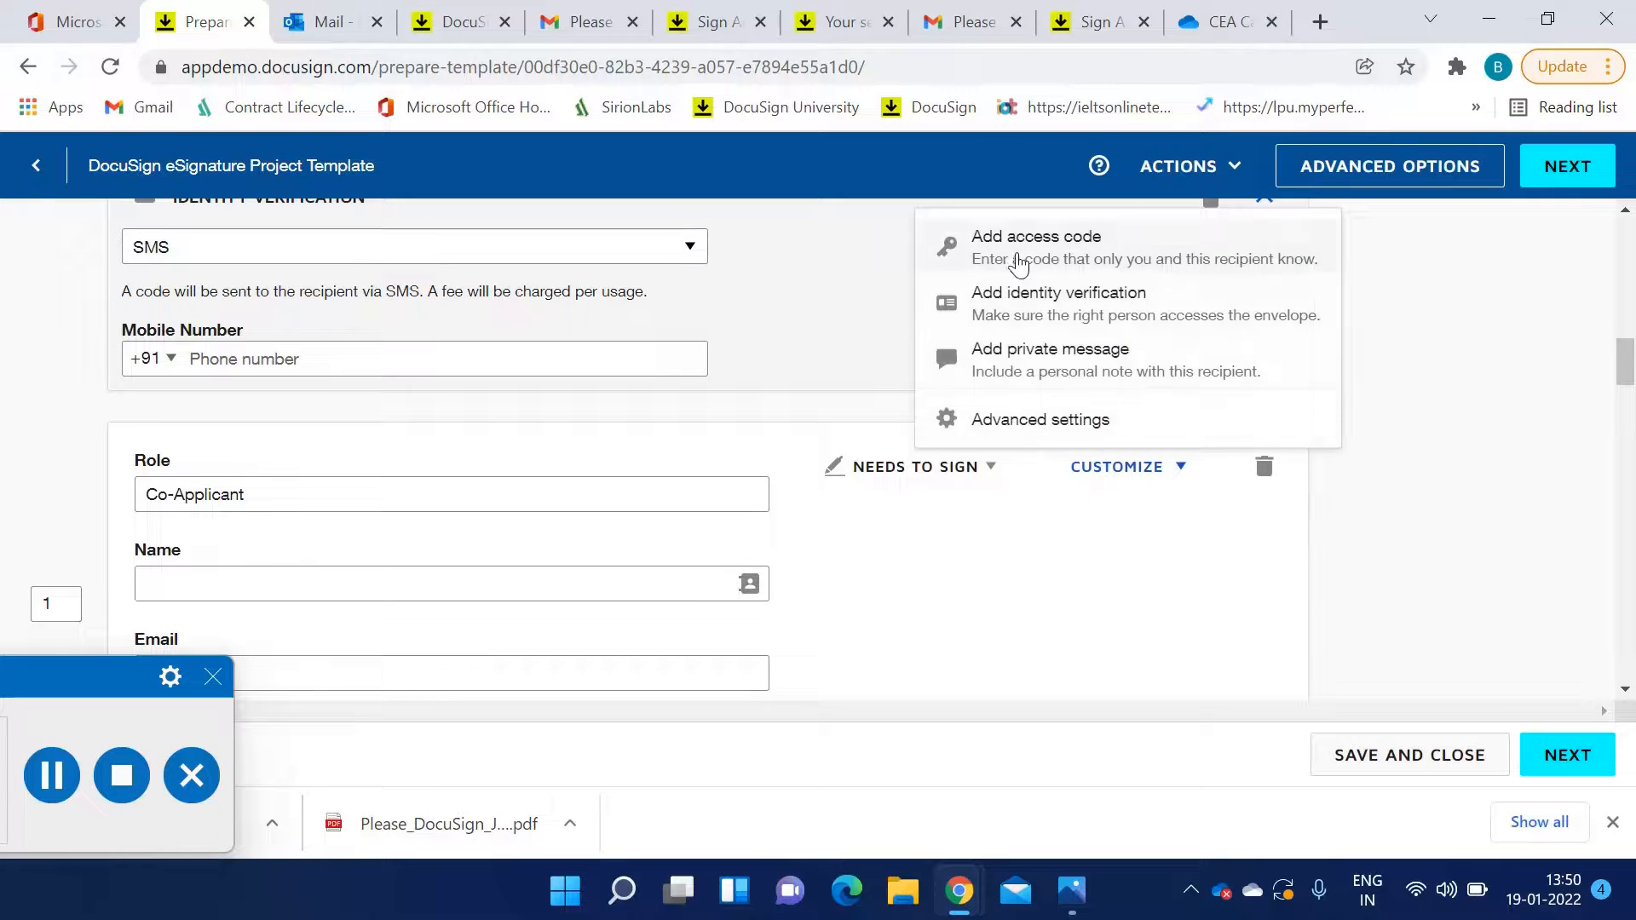
{"action": "scroll", "coordinate": [676, 464], "scroll_direction": "down", "scroll_amount": 3}
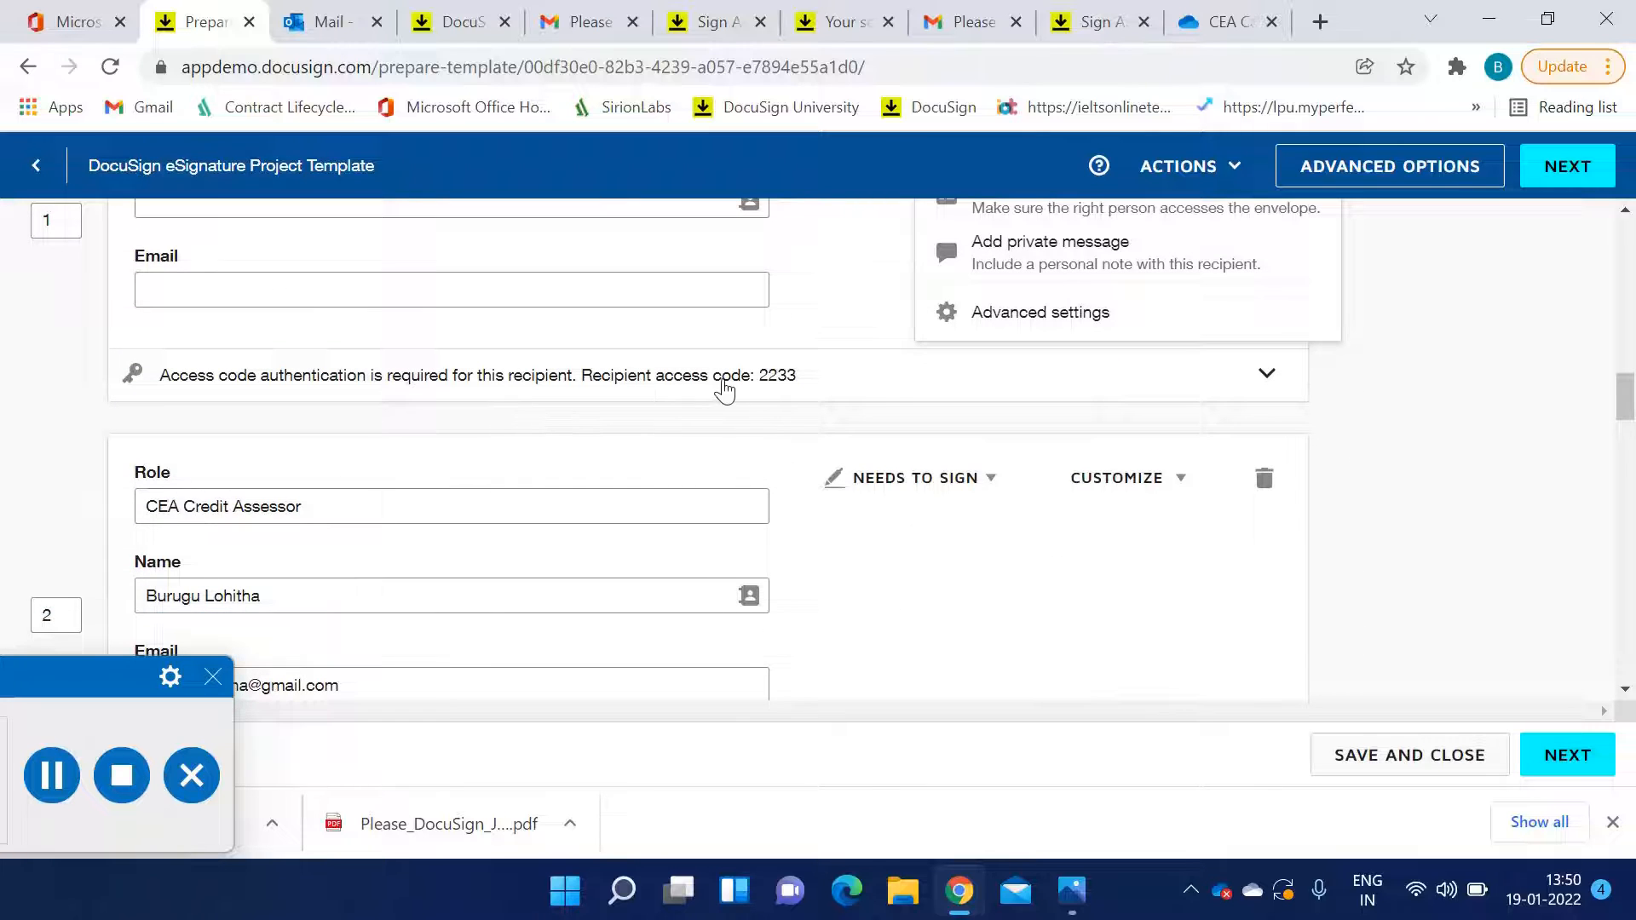
{"action": "left_click", "coordinate": [866, 383]}
{"action": "scroll", "coordinate": [563, 482], "scroll_direction": "down", "scroll_amount": 5}
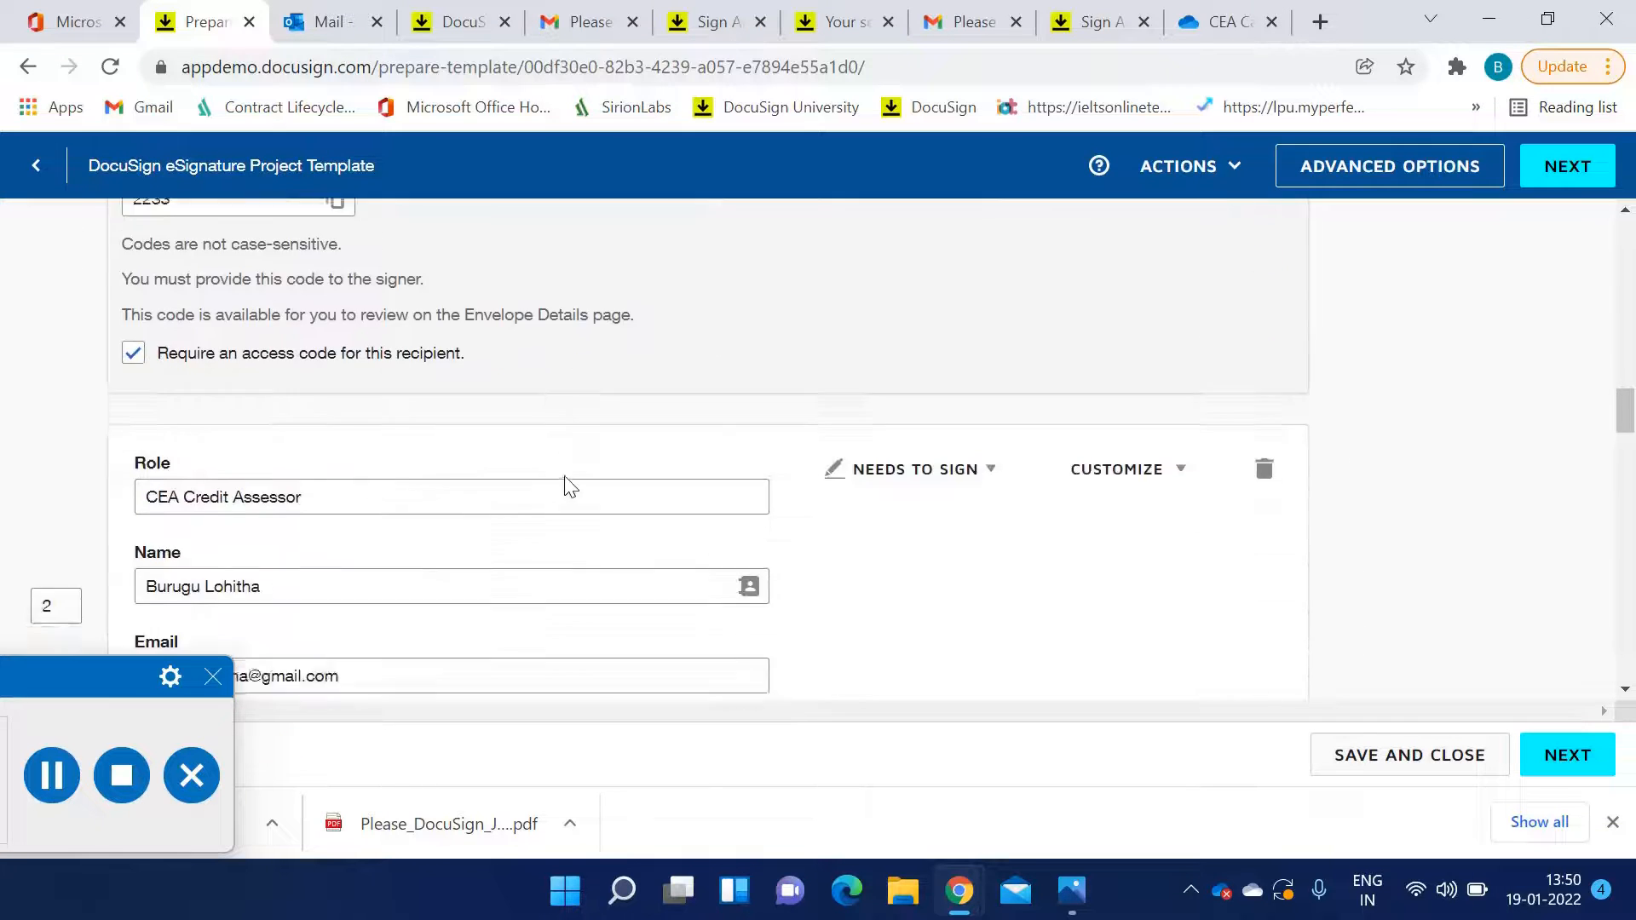
{"action": "scroll", "coordinate": [952, 467], "scroll_direction": "up", "scroll_amount": 1}
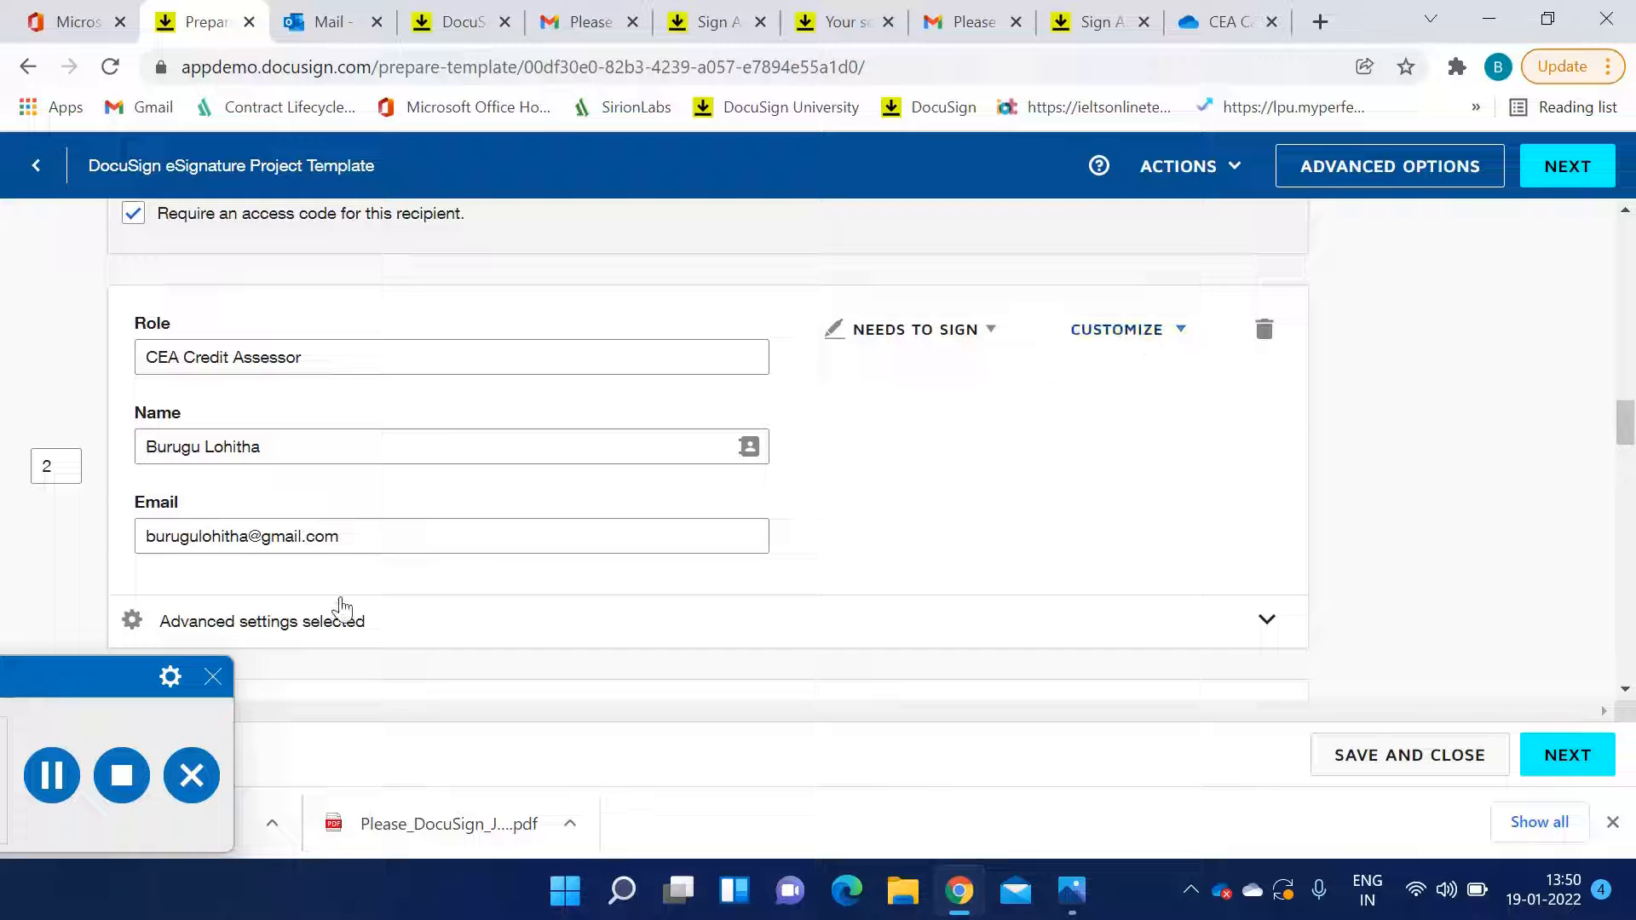
Expand the CEA Credit Assessor's advanced settings and review its recipient modification options and the Legal recipient
{"action": "scroll", "coordinate": [360, 503], "scroll_direction": "down", "scroll_amount": 1}
{"action": "scroll", "coordinate": [358, 520], "scroll_direction": "down", "scroll_amount": 5}
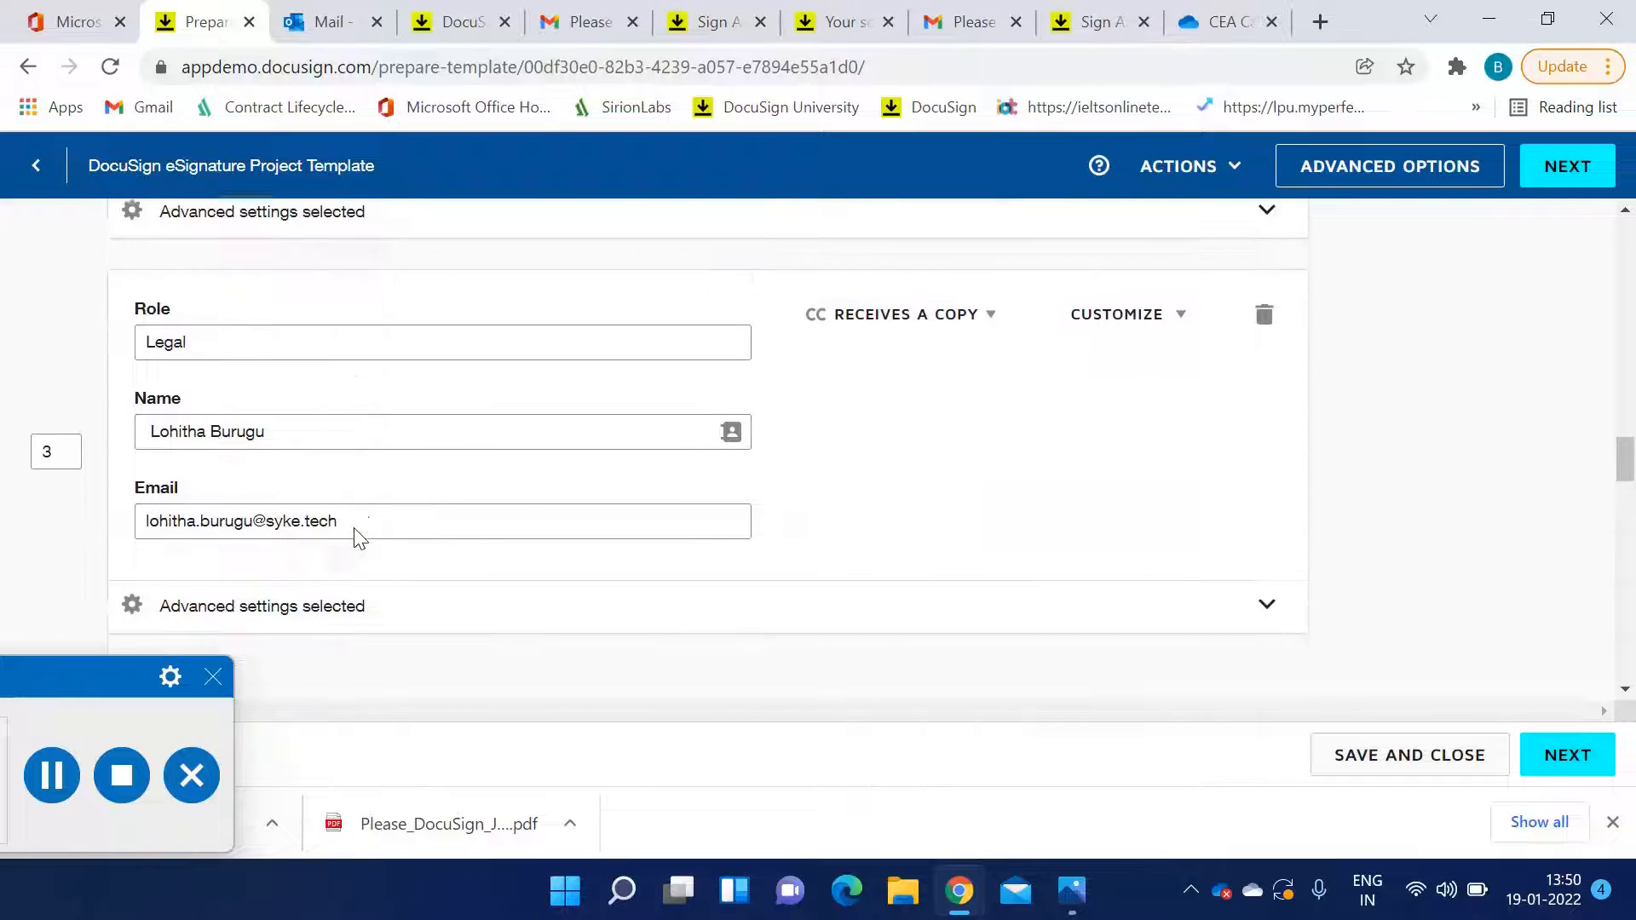
{"action": "scroll", "coordinate": [354, 528], "scroll_direction": "up", "scroll_amount": 4}
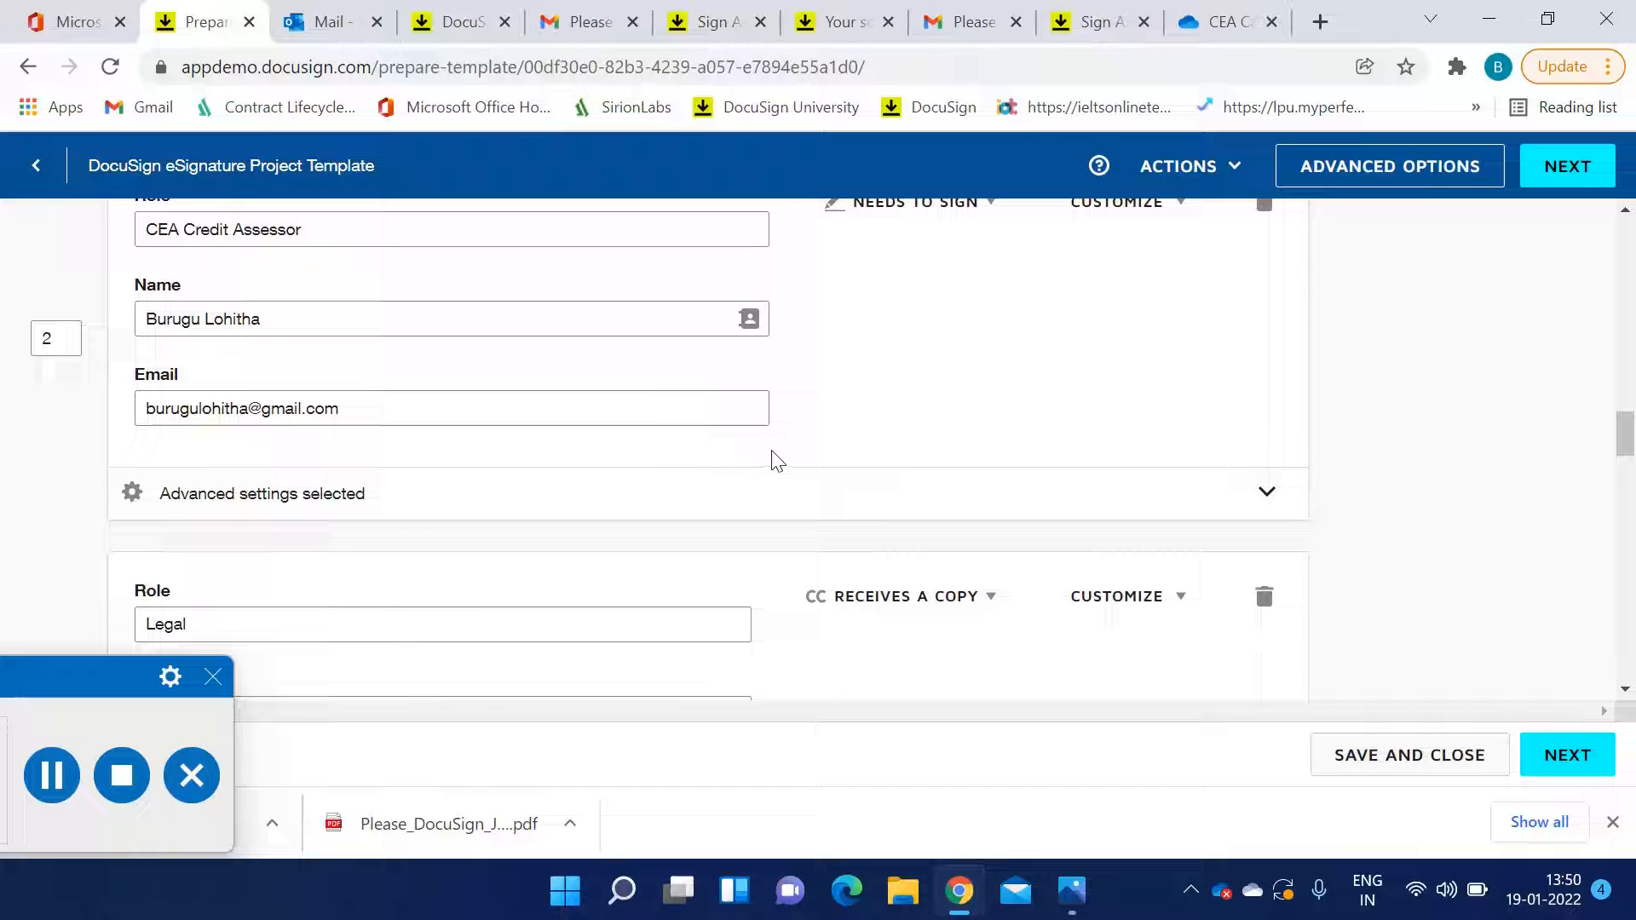
{"action": "scroll", "coordinate": [934, 477], "scroll_direction": "up", "scroll_amount": 2}
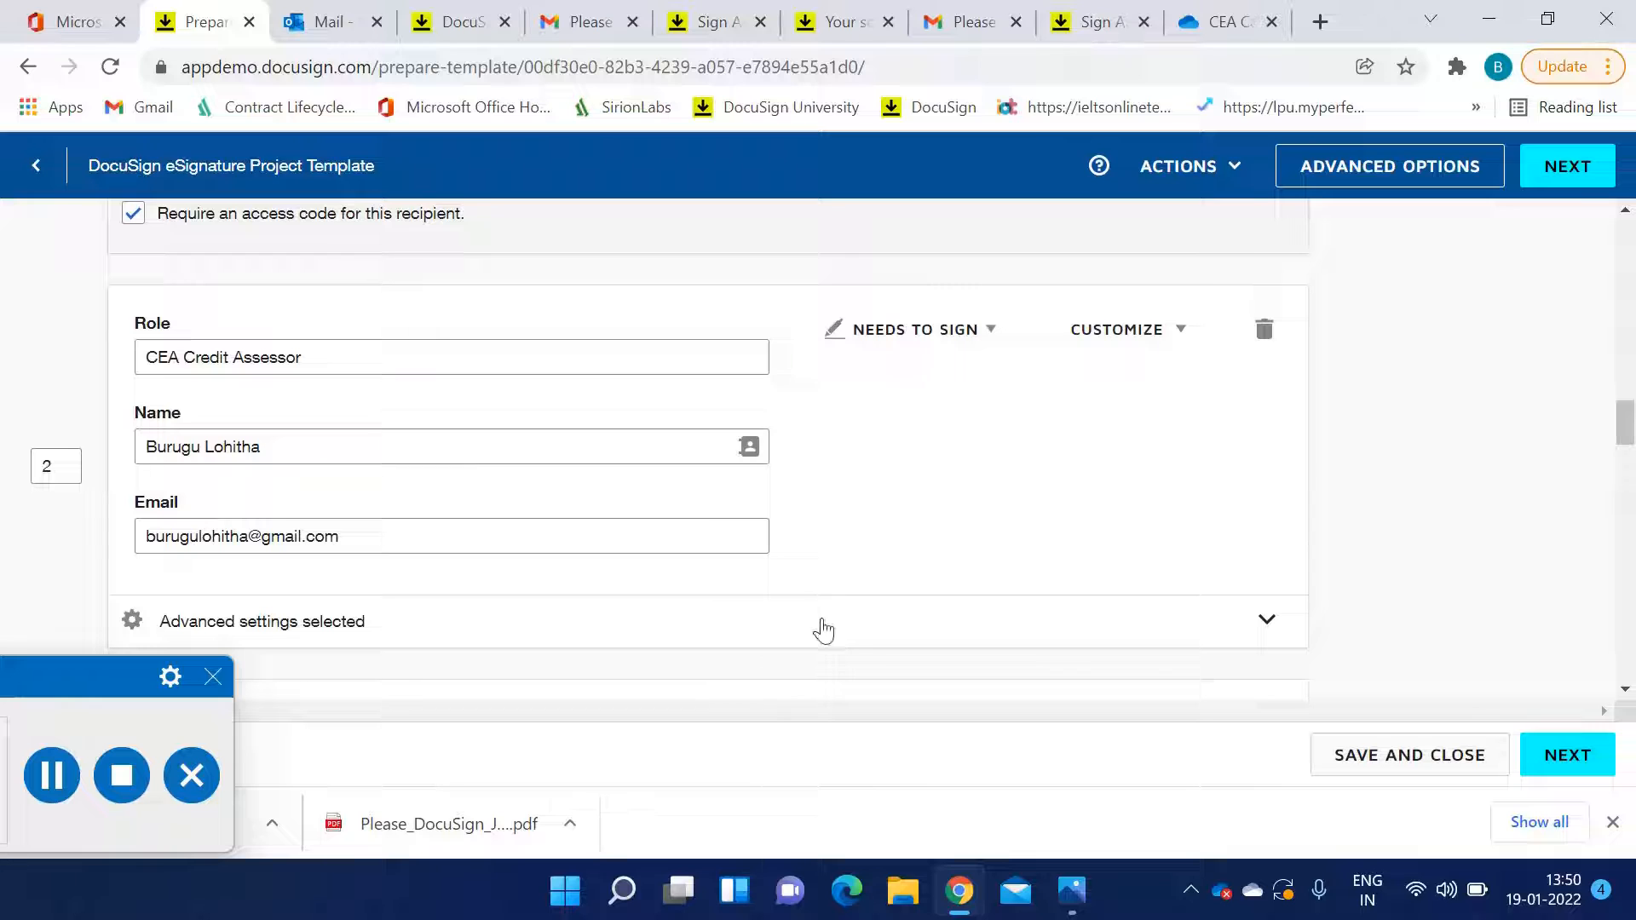
{"action": "left_click", "coordinate": [861, 634]}
{"action": "scroll", "coordinate": [822, 539], "scroll_direction": "down", "scroll_amount": 2}
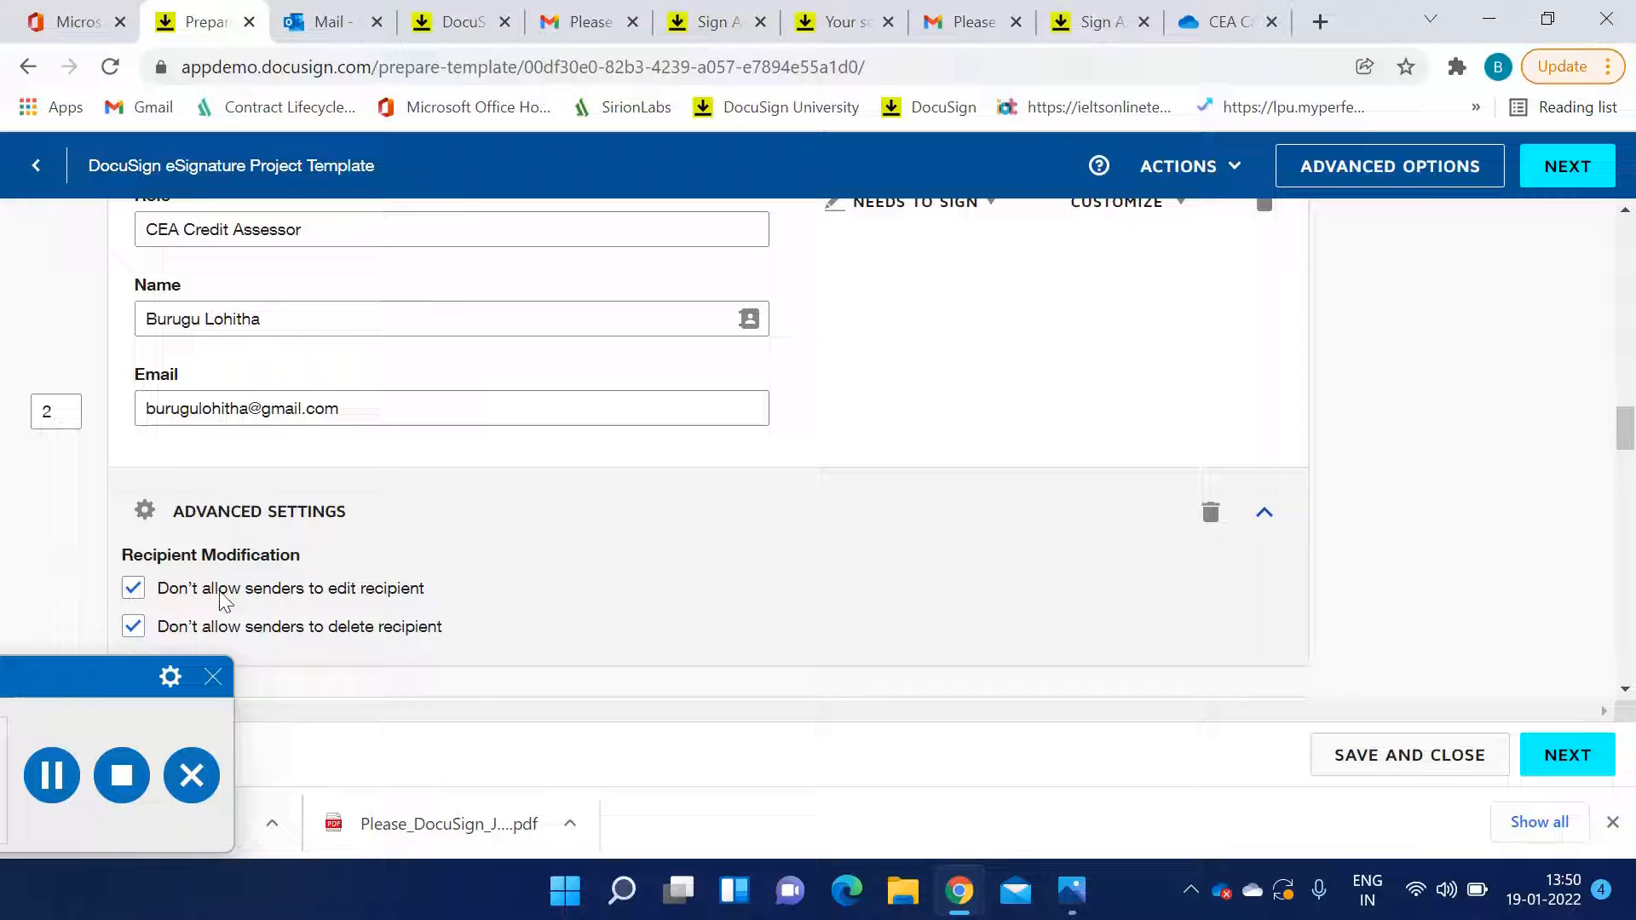
{"action": "scroll", "coordinate": [736, 596], "scroll_direction": "down", "scroll_amount": 1}
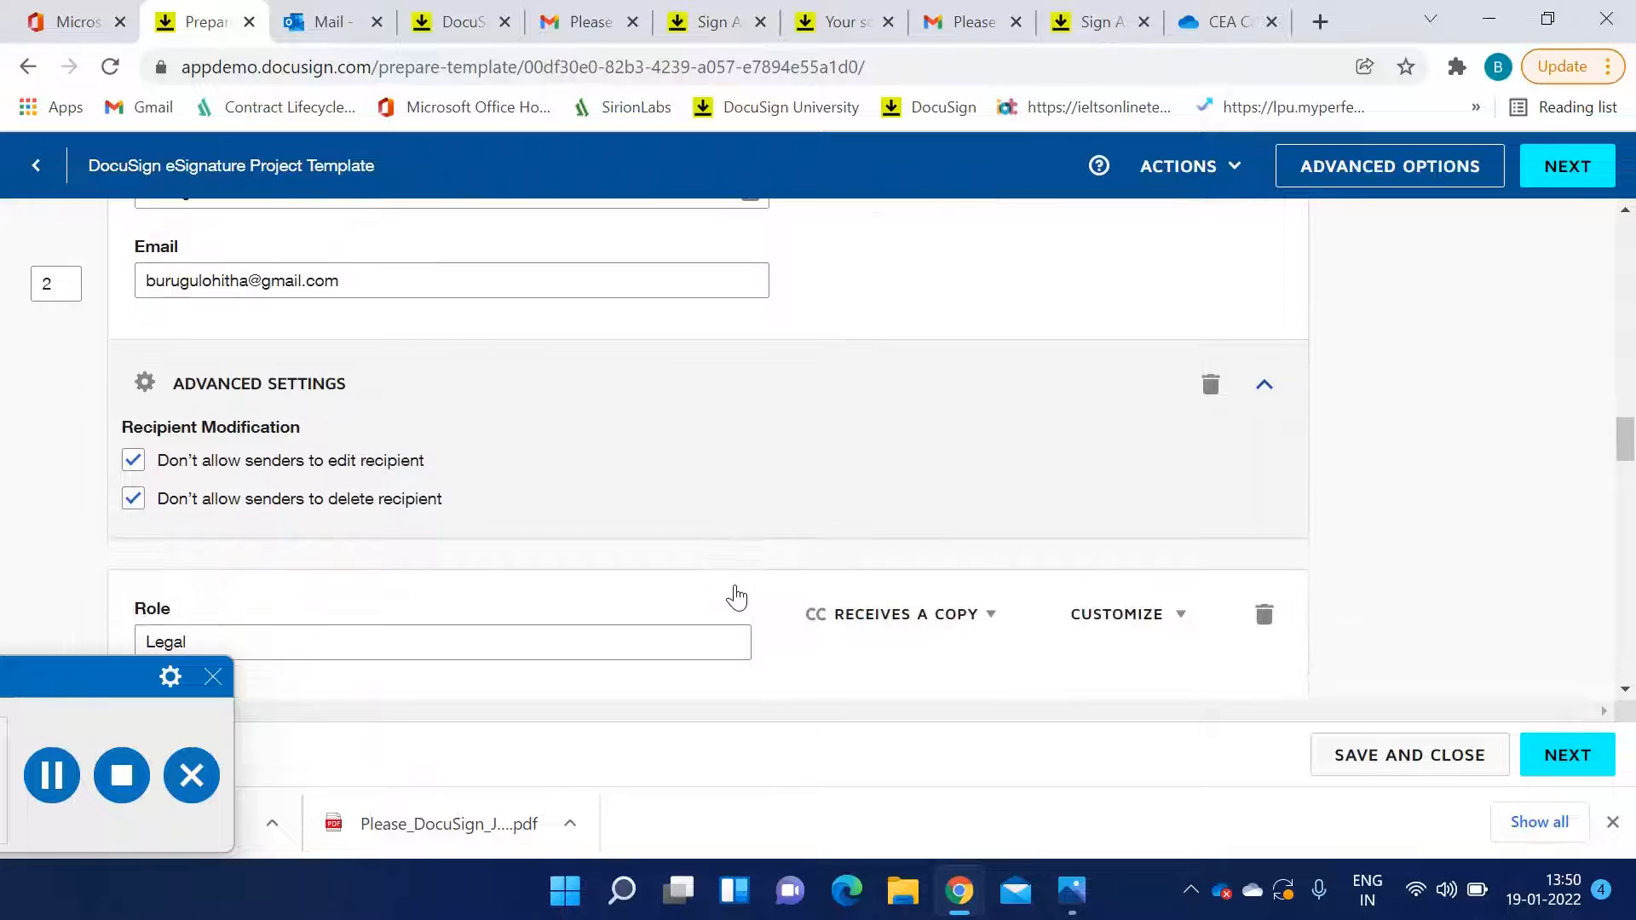
{"action": "scroll", "coordinate": [736, 596], "scroll_direction": "down", "scroll_amount": 2}
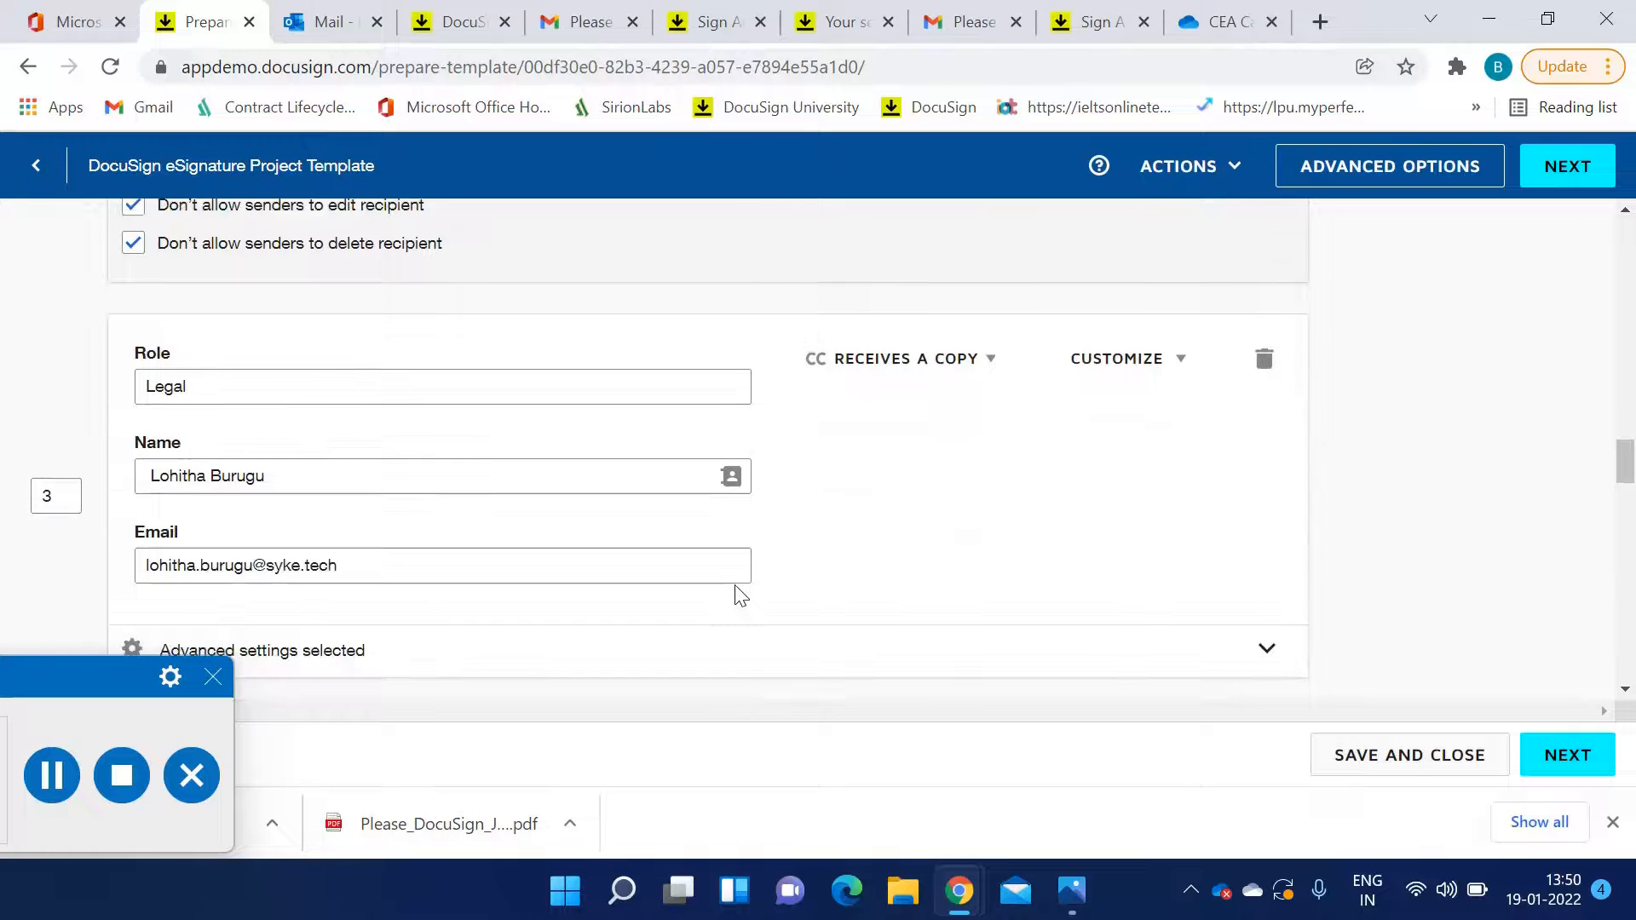
{"action": "scroll", "coordinate": [873, 556], "scroll_direction": "down", "scroll_amount": 5}
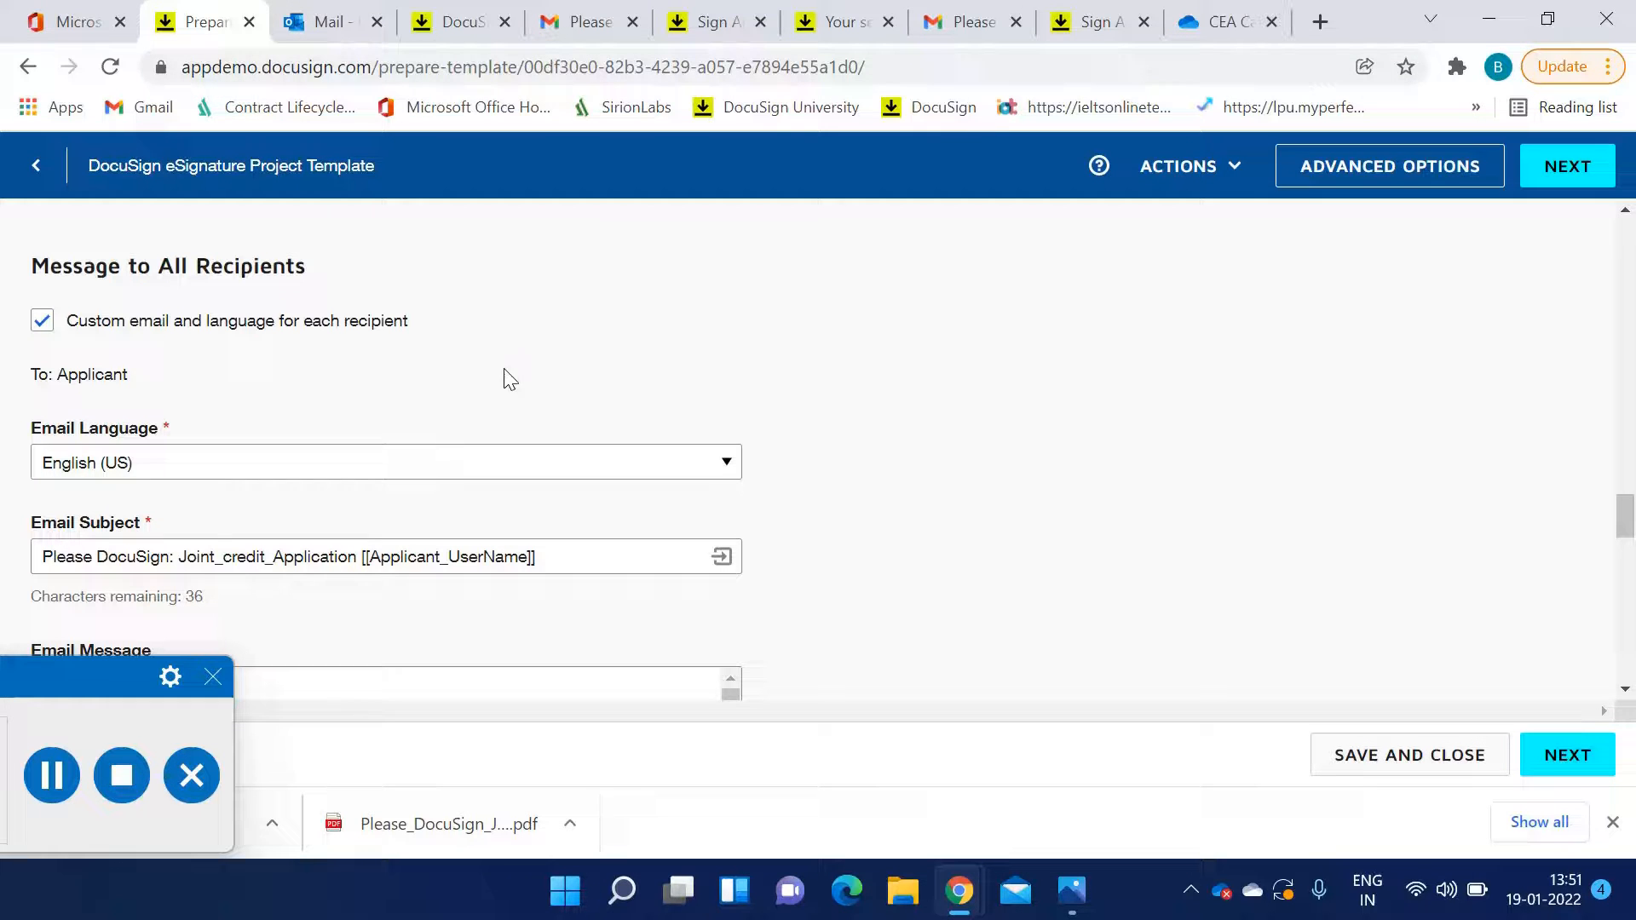
Examine the Applicant's custom email language, subject and message in the message section
{"action": "scroll", "coordinate": [356, 439], "scroll_direction": "down", "scroll_amount": 1}
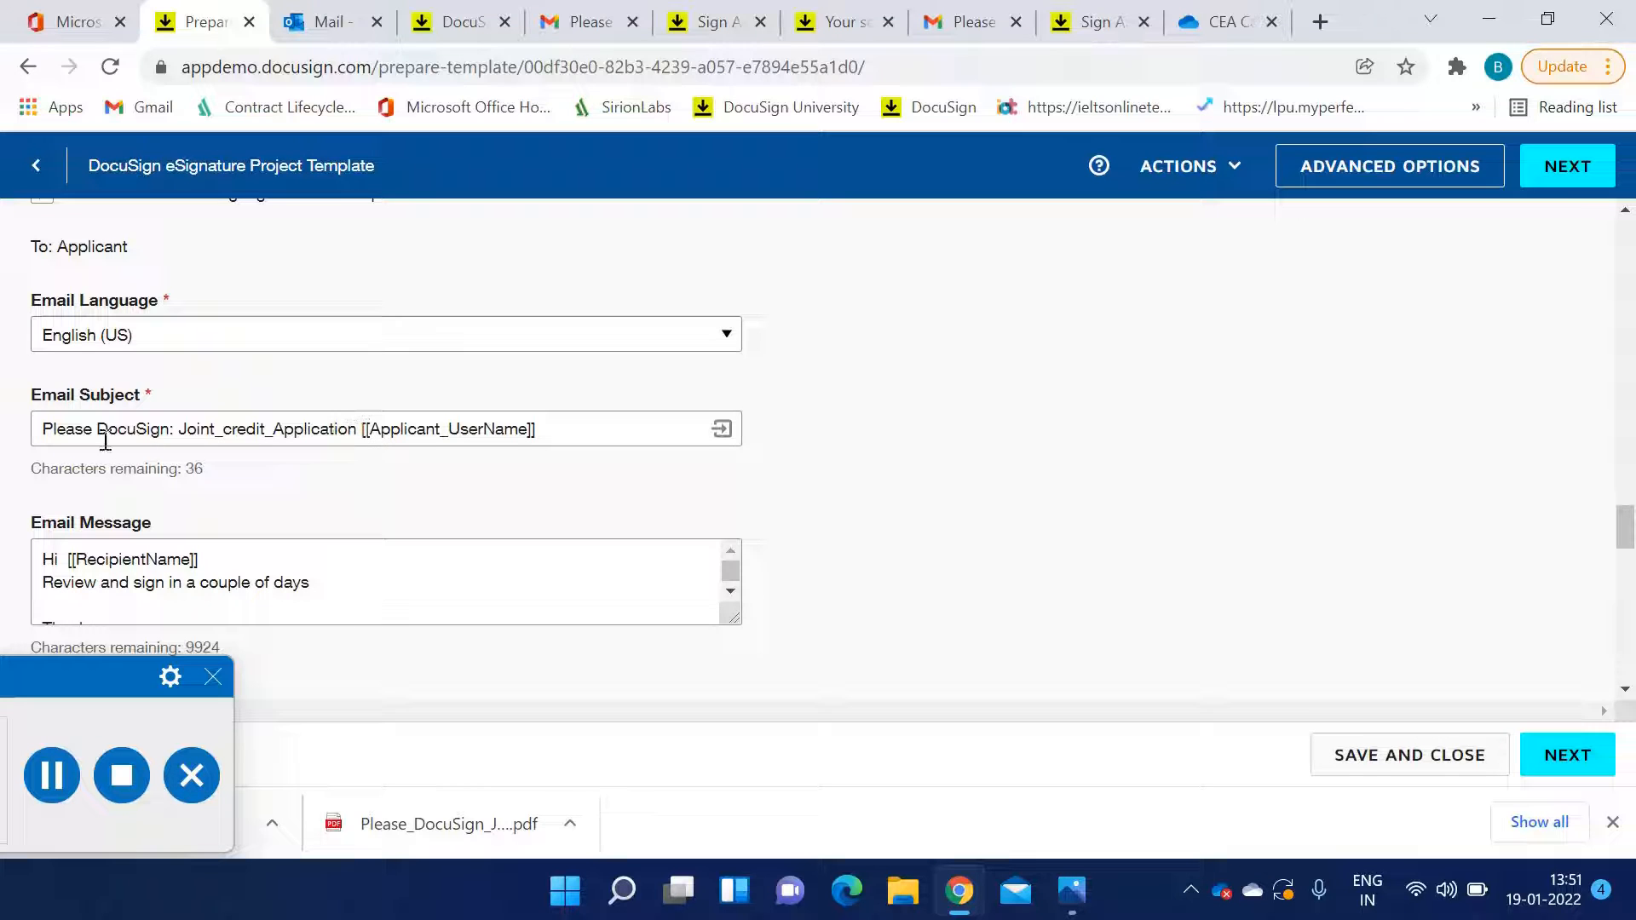
{"action": "left_click_drag", "start_coordinate": [357, 428], "coordinate": [540, 431]}
{"action": "left_click", "coordinate": [593, 440]}
{"action": "scroll", "coordinate": [585, 442], "scroll_direction": "down", "scroll_amount": 1}
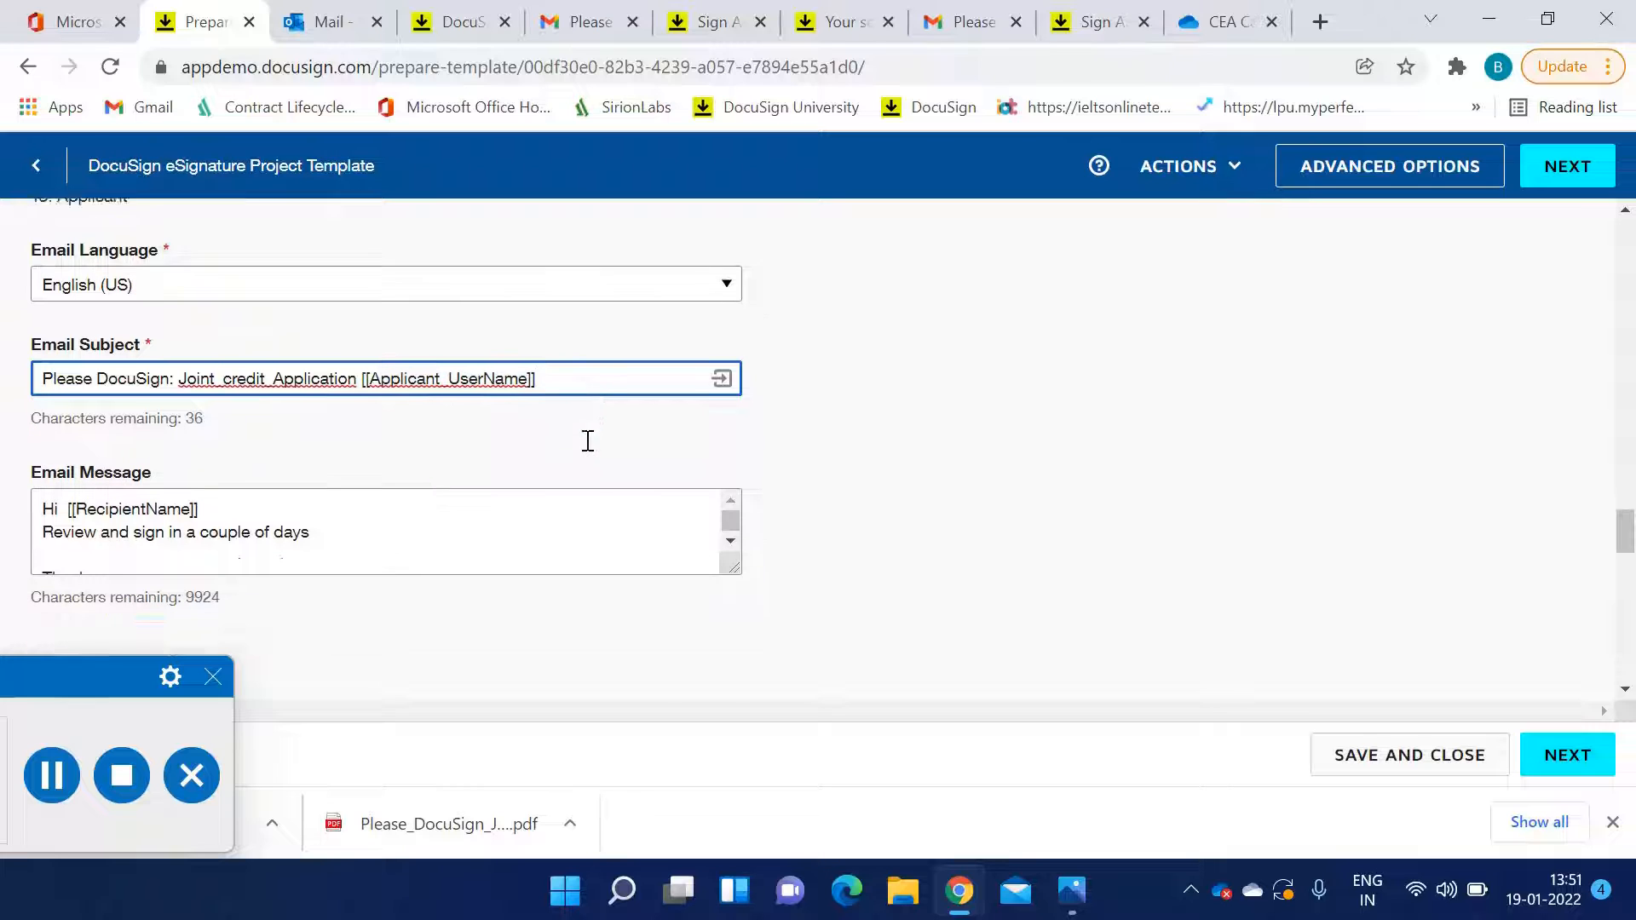
Review the custom email subjects and messages set for the Co-Applicant and the remaining recipients
{"action": "left_click_drag", "start_coordinate": [196, 433], "coordinate": [66, 432]}
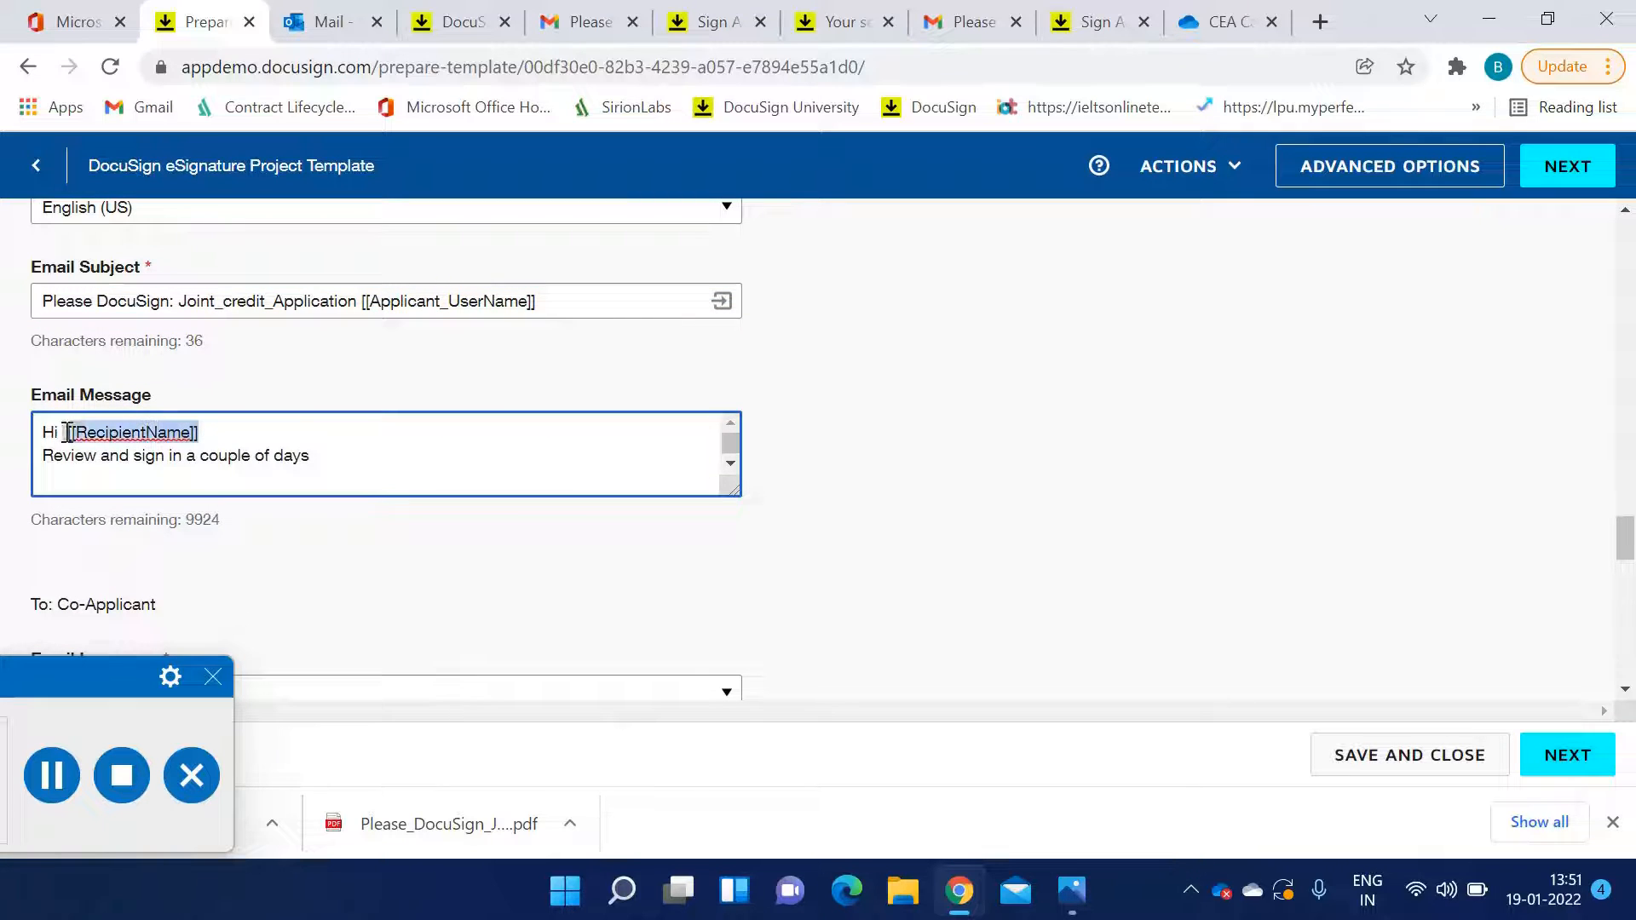
{"action": "left_click", "coordinate": [298, 427]}
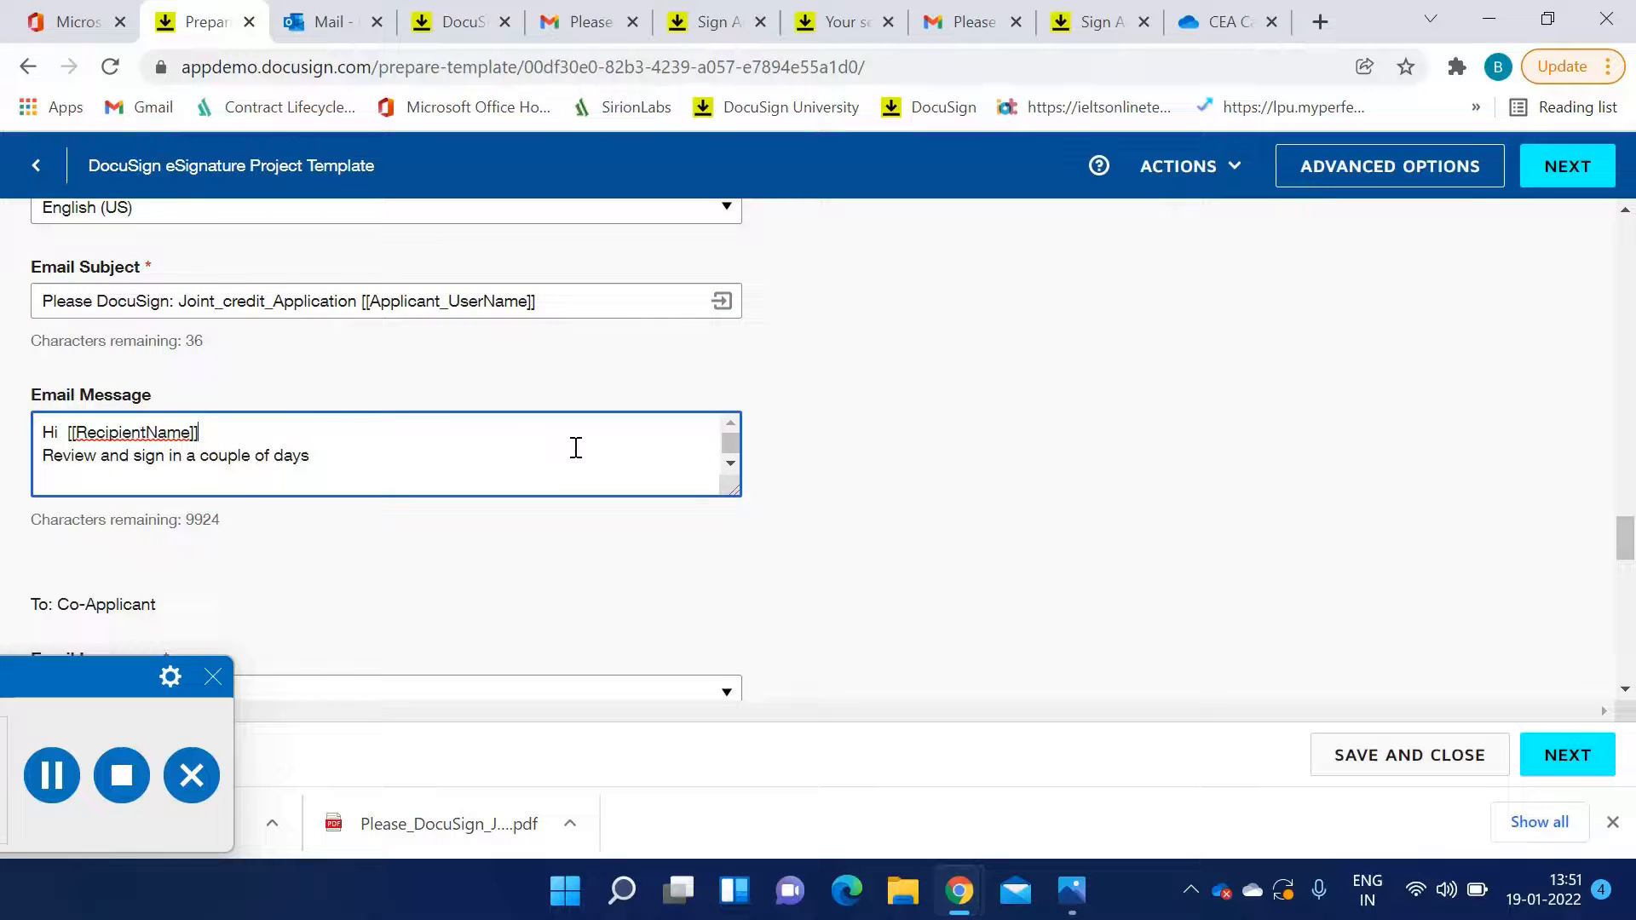
{"action": "scroll", "coordinate": [575, 447], "scroll_direction": "down", "scroll_amount": 5}
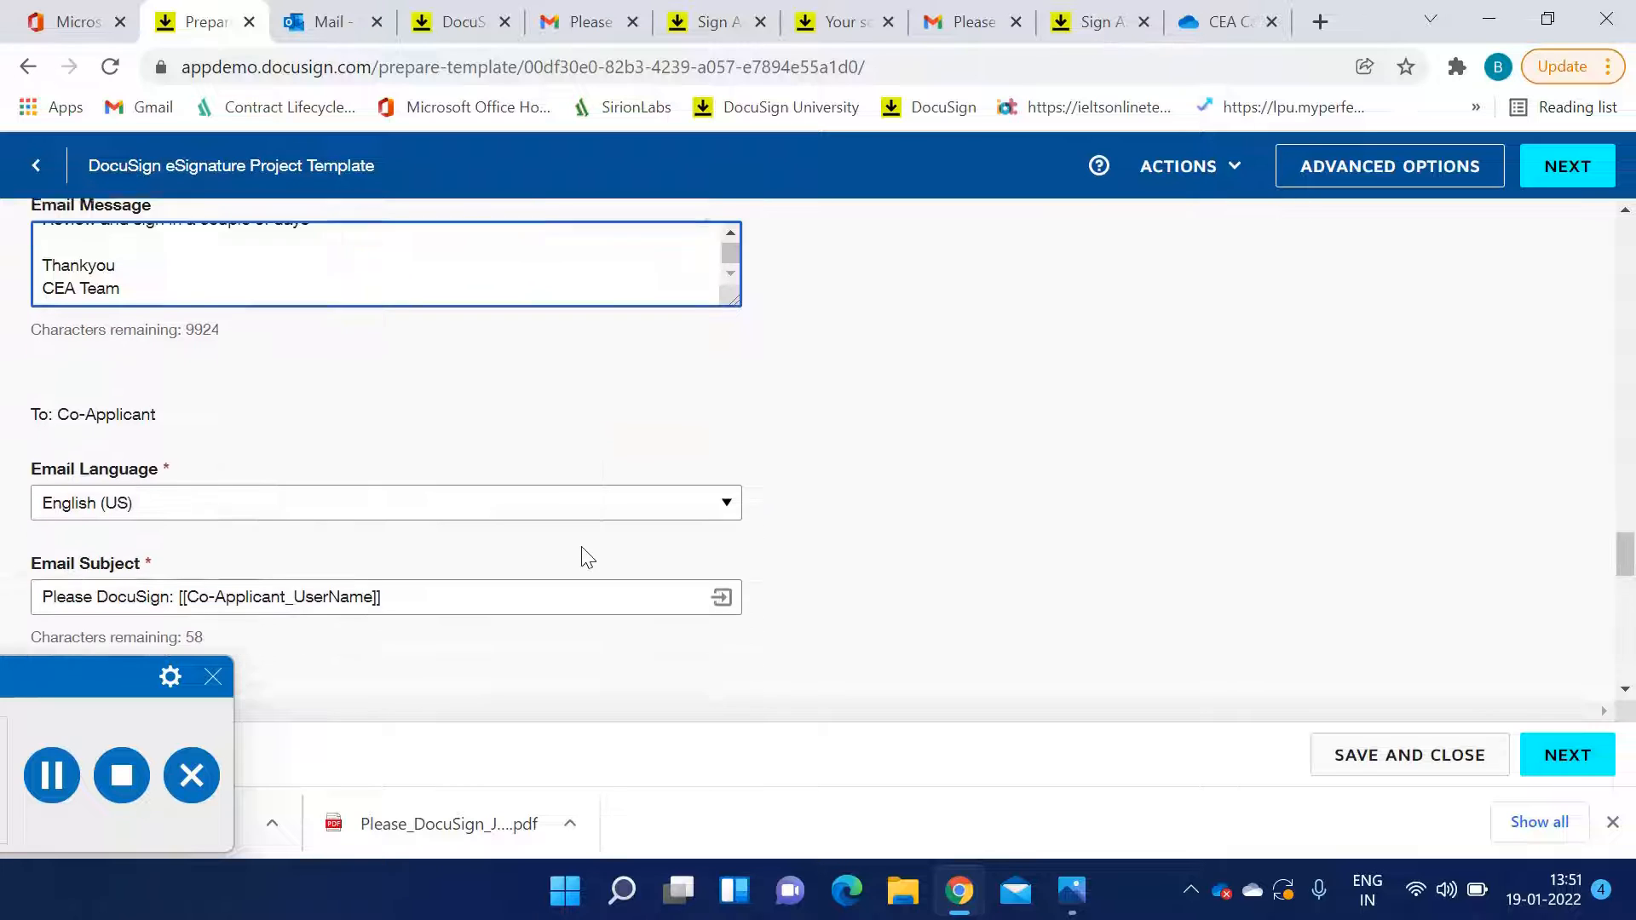
{"action": "left_click_drag", "start_coordinate": [36, 356], "coordinate": [243, 362]}
{"action": "scroll", "coordinate": [517, 464], "scroll_direction": "down", "scroll_amount": 1}
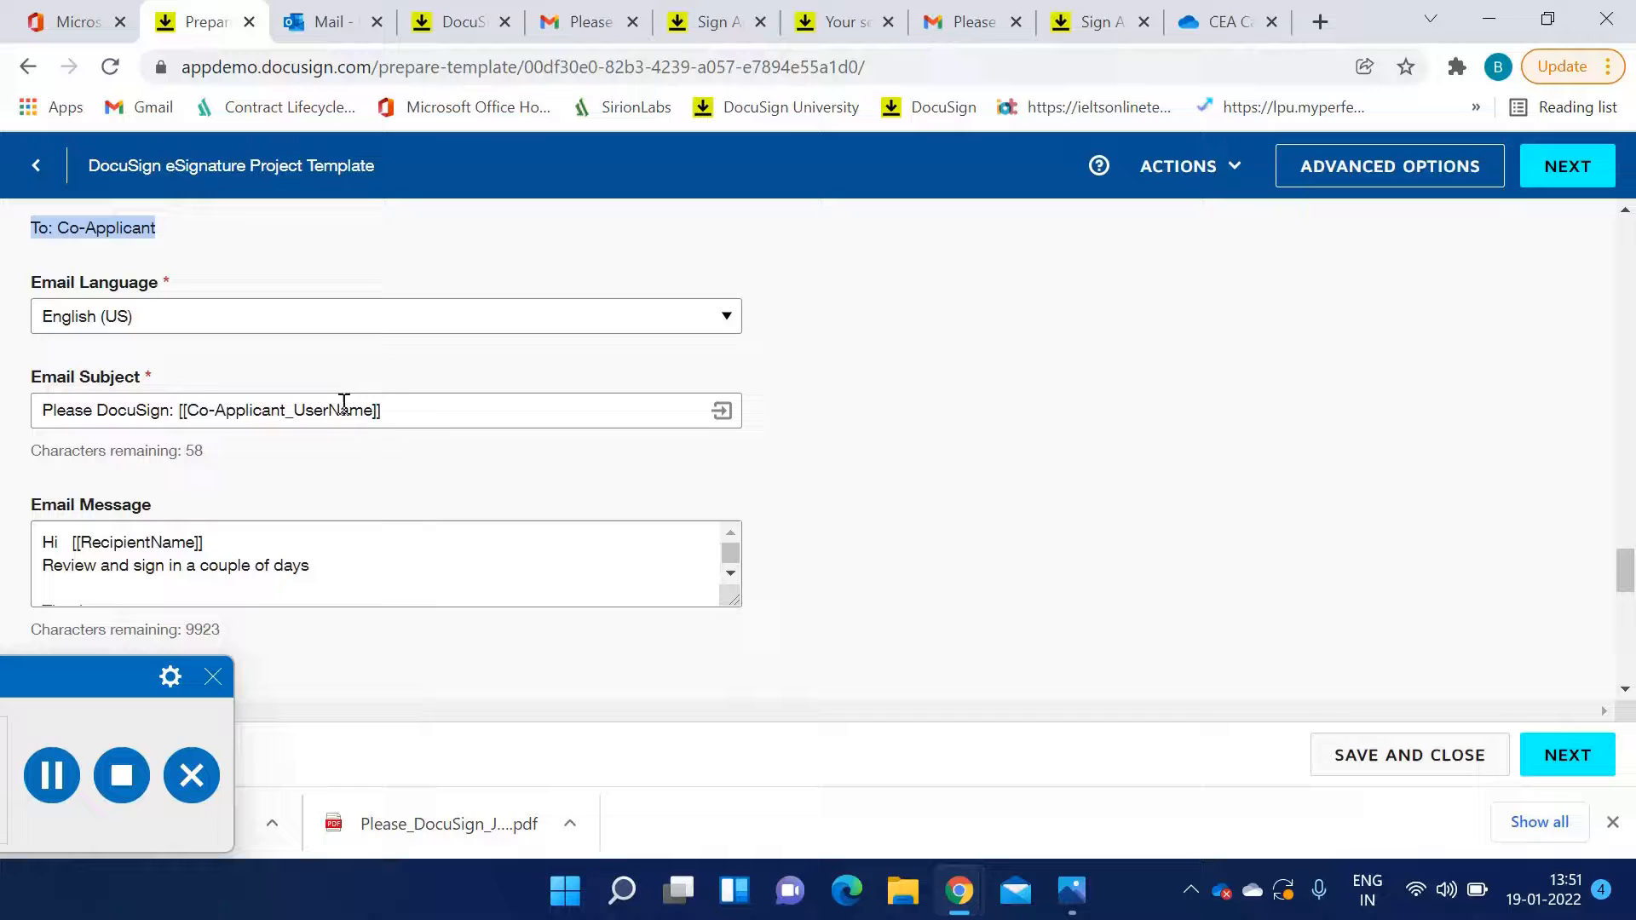
{"action": "scroll", "coordinate": [256, 537], "scroll_direction": "down", "scroll_amount": 1}
{"action": "scroll", "coordinate": [277, 460], "scroll_direction": "down", "scroll_amount": 2}
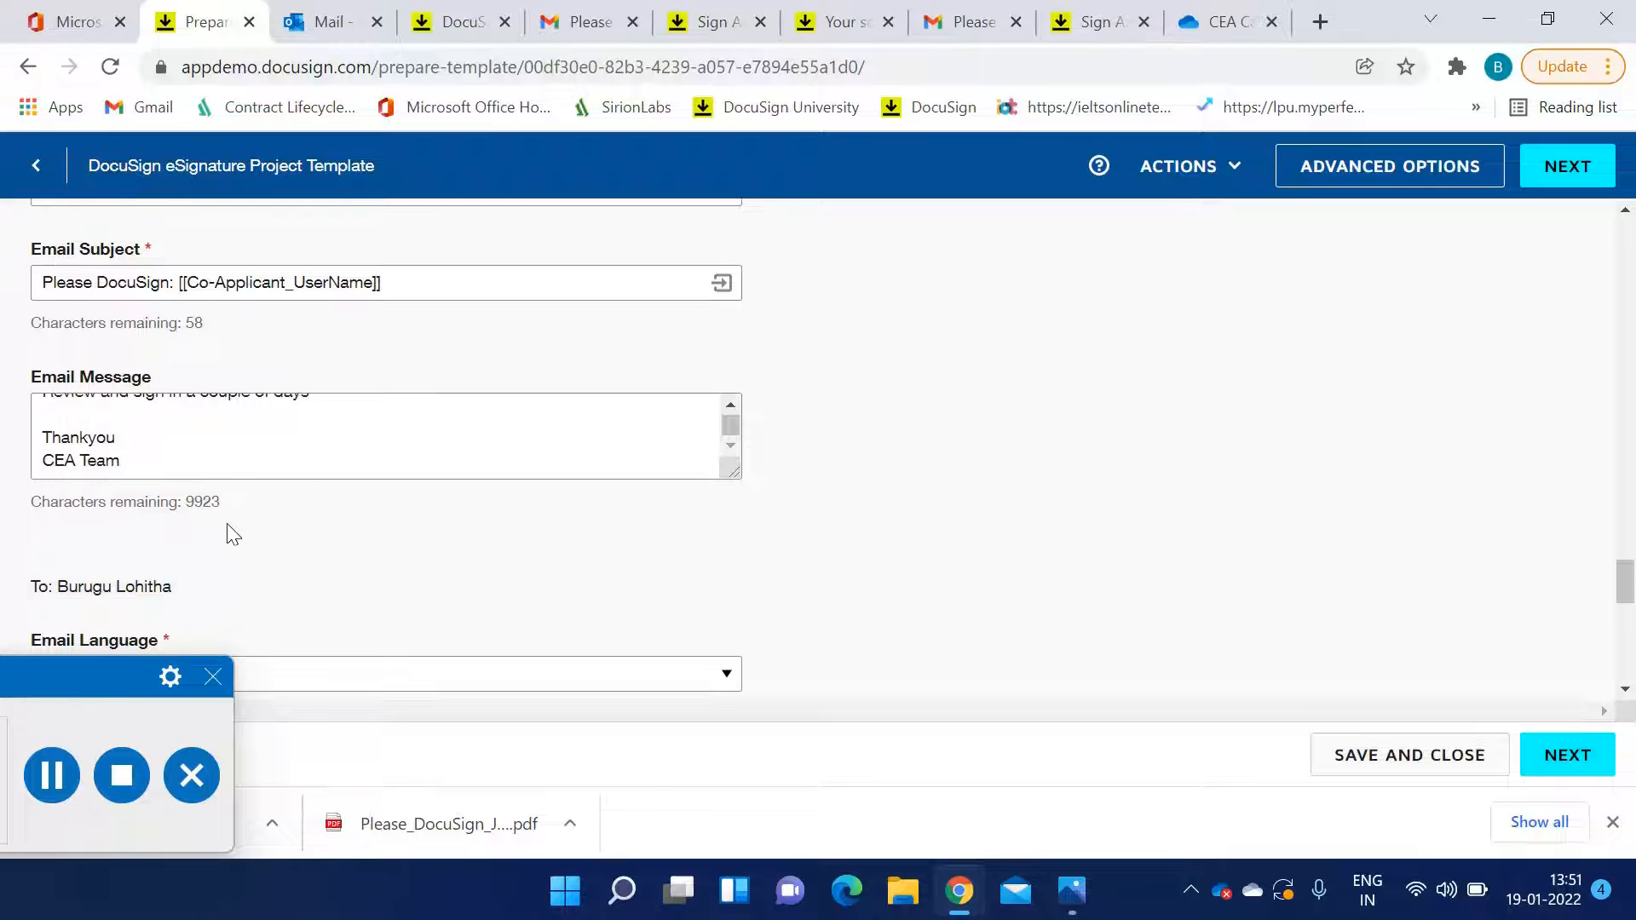
{"action": "scroll", "coordinate": [230, 532], "scroll_direction": "down", "scroll_amount": 1}
{"action": "scroll", "coordinate": [212, 492], "scroll_direction": "down", "scroll_amount": 3}
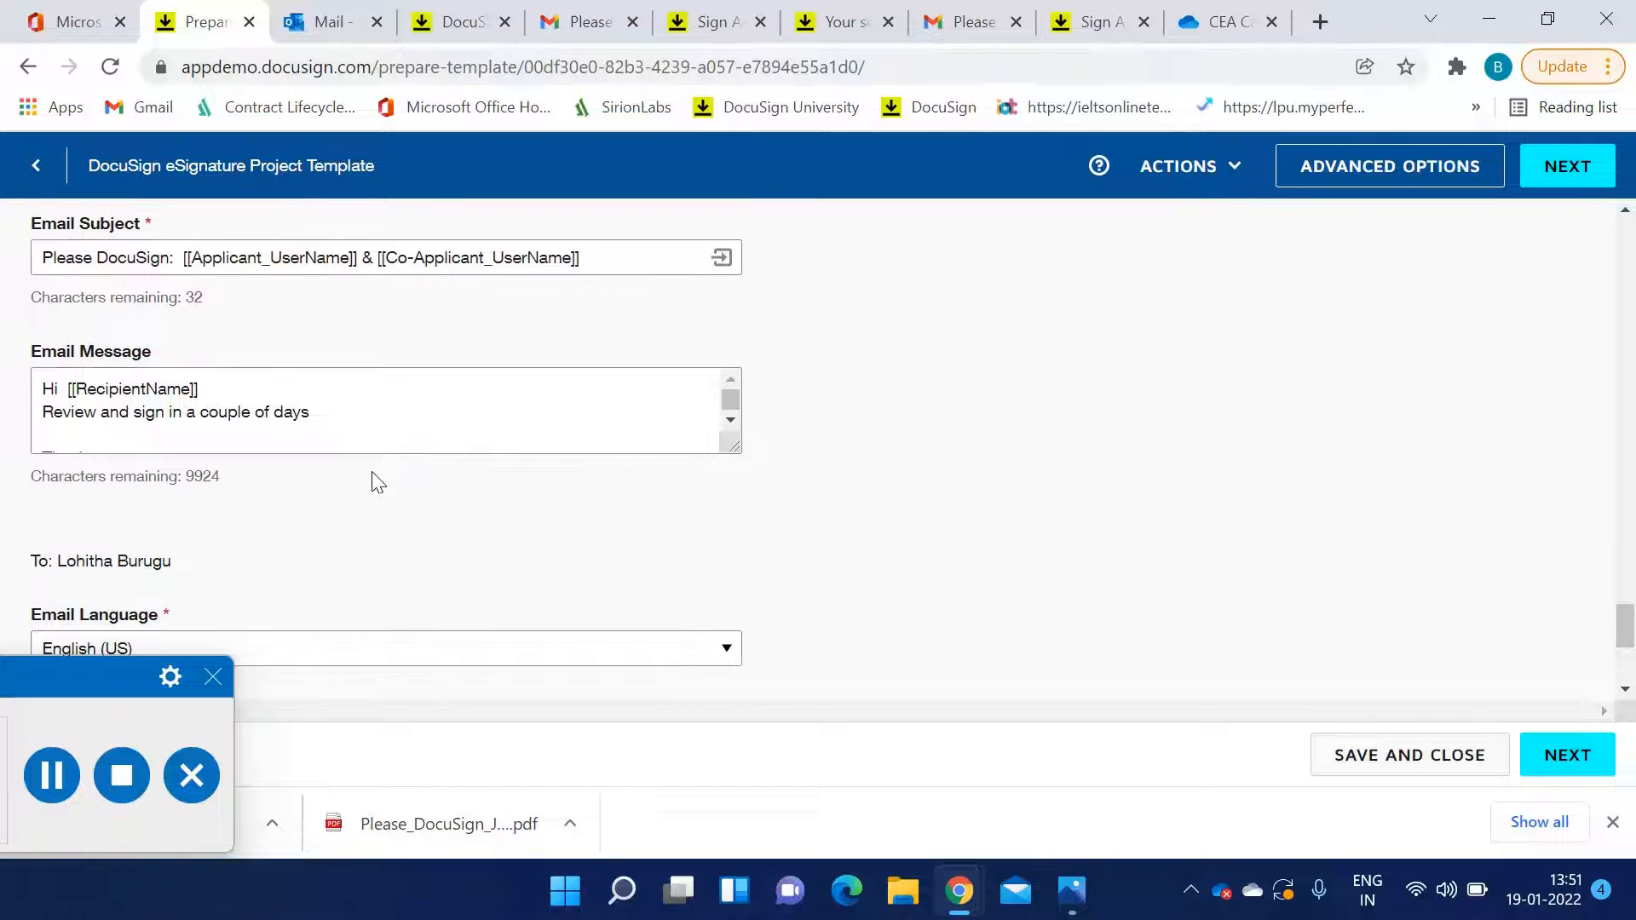
{"action": "scroll", "coordinate": [361, 522], "scroll_direction": "down", "scroll_amount": 1}
{"action": "scroll", "coordinate": [511, 528], "scroll_direction": "down", "scroll_amount": 2}
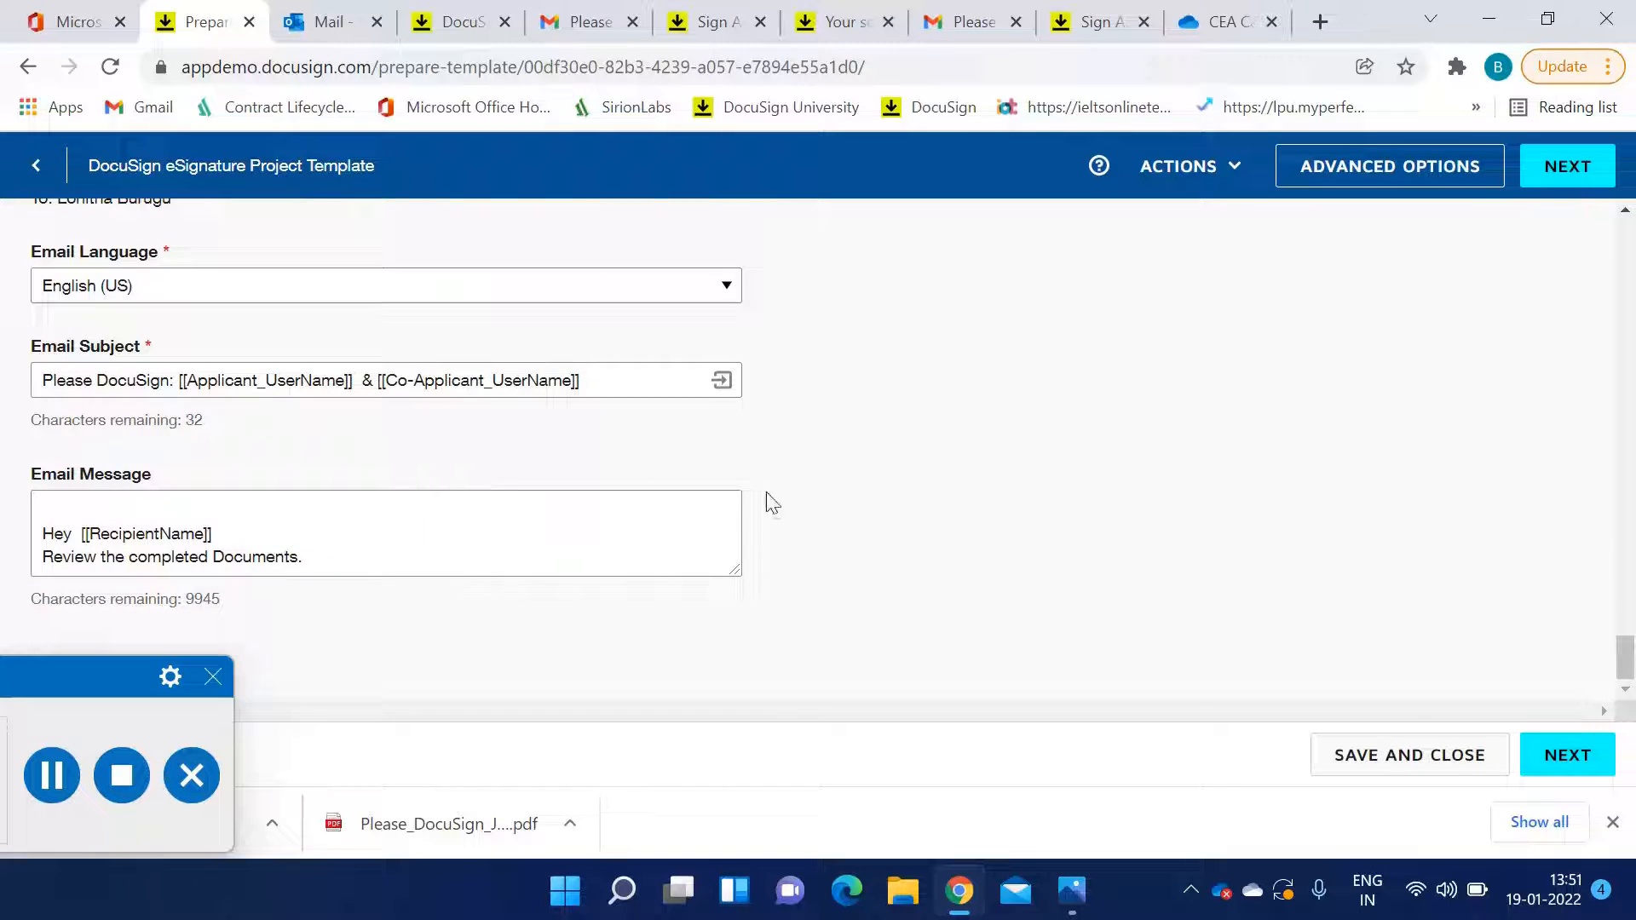
{"action": "scroll", "coordinate": [1041, 562], "scroll_direction": "up", "scroll_amount": 10}
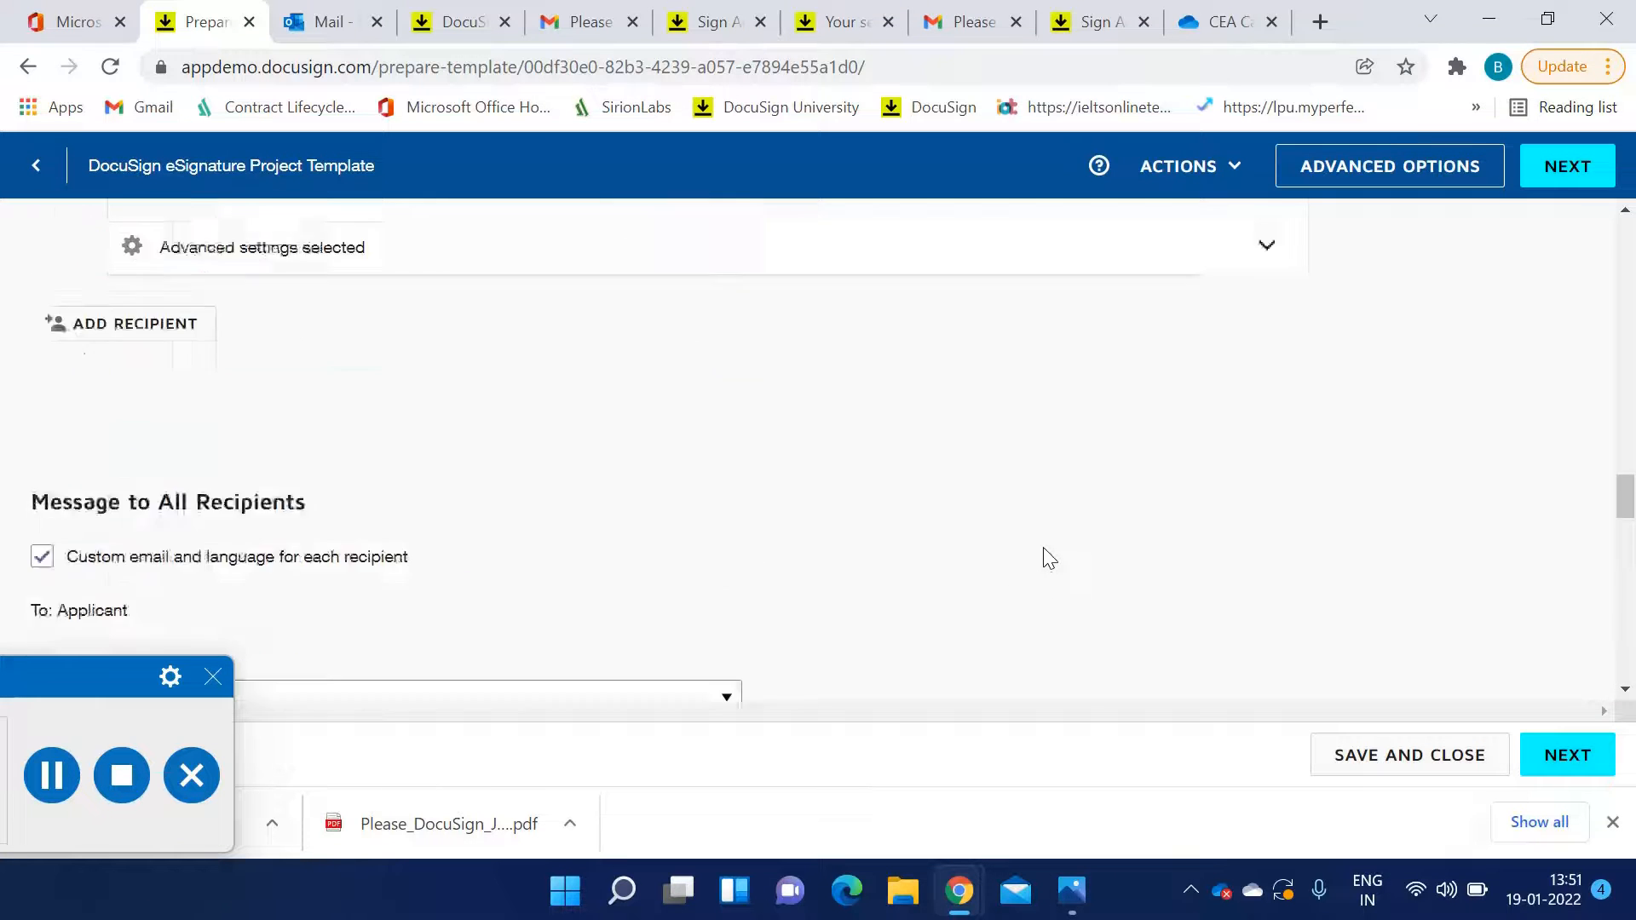
{"action": "scroll", "coordinate": [1043, 537], "scroll_direction": "up", "scroll_amount": 3}
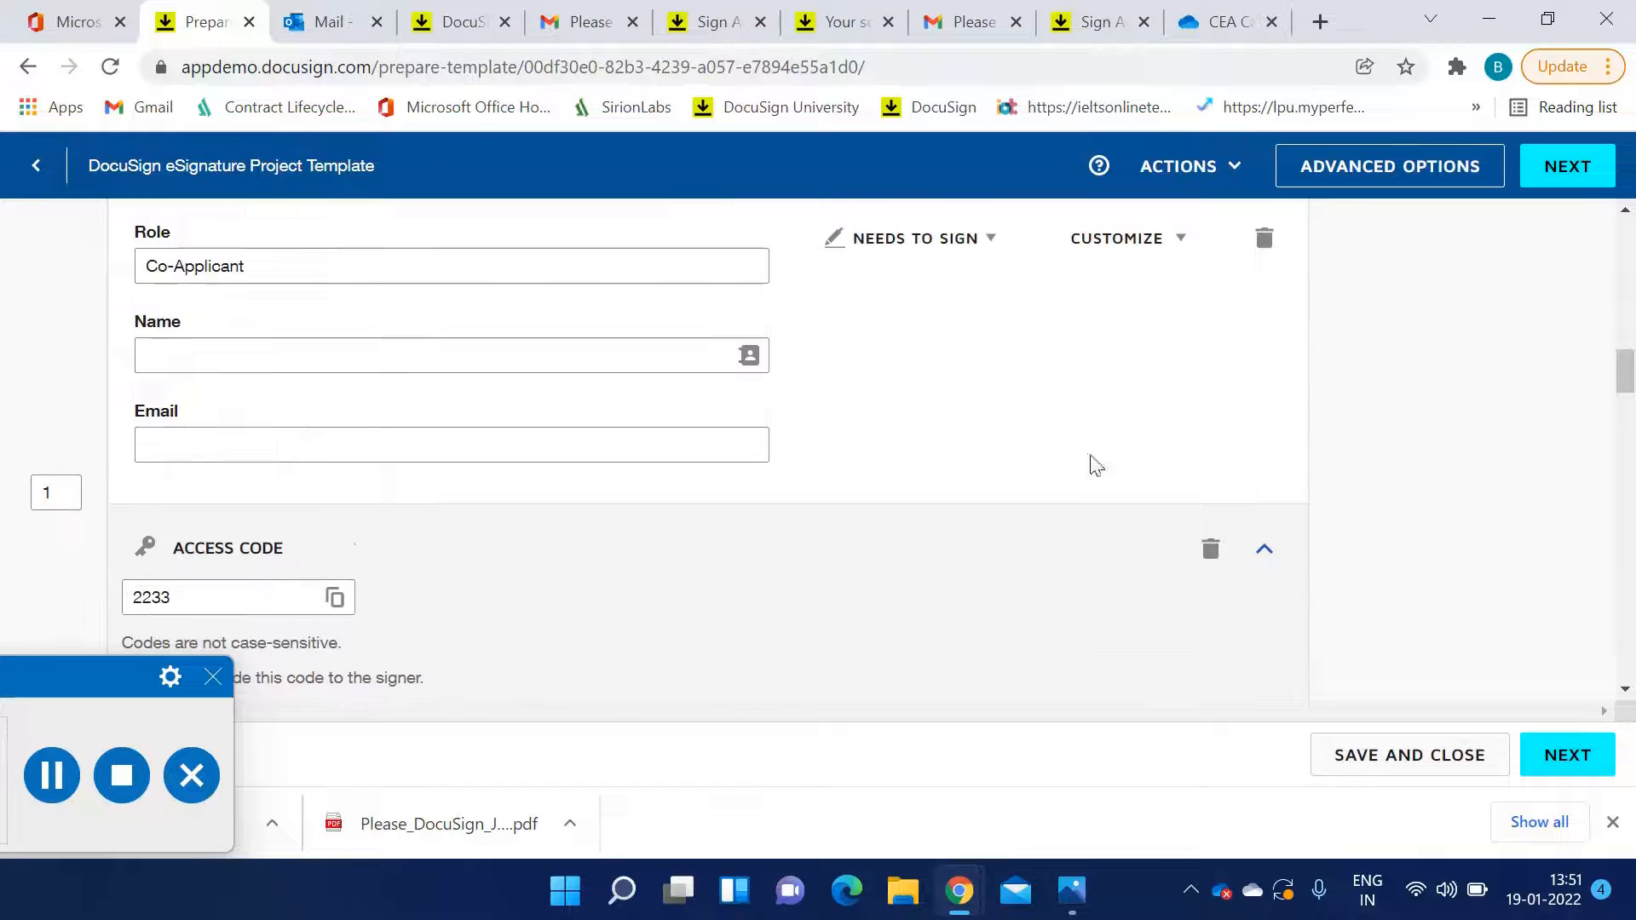
Open the template's advanced options and set the number of days before the request expires to 60
{"action": "left_click", "coordinate": [1359, 179]}
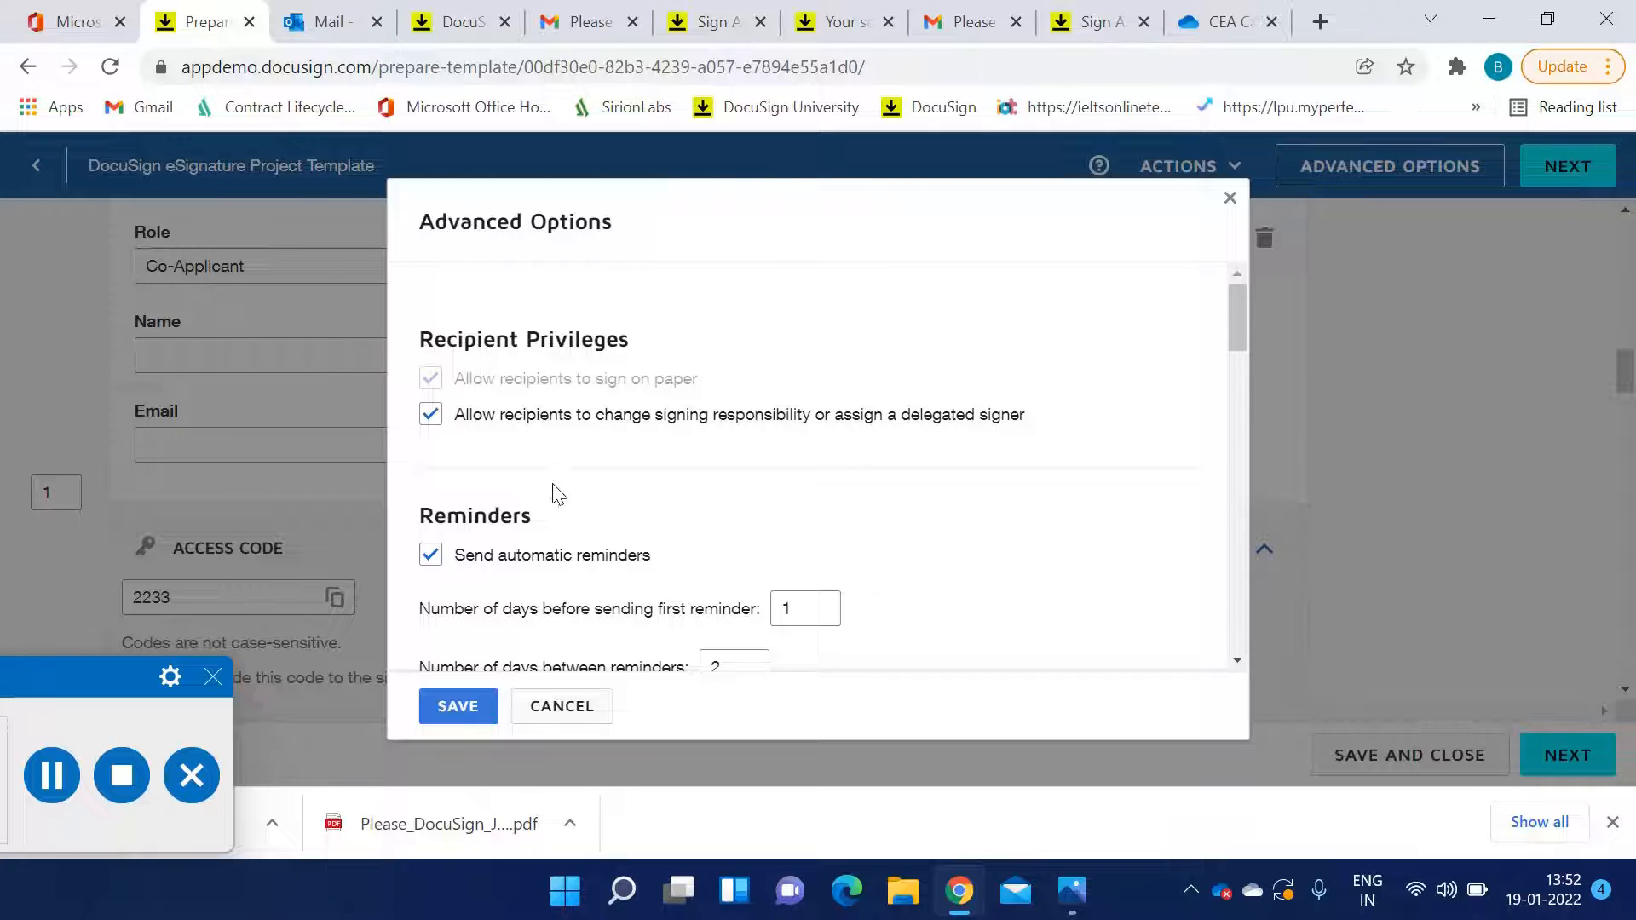
{"action": "scroll", "coordinate": [500, 517], "scroll_direction": "down", "scroll_amount": 2}
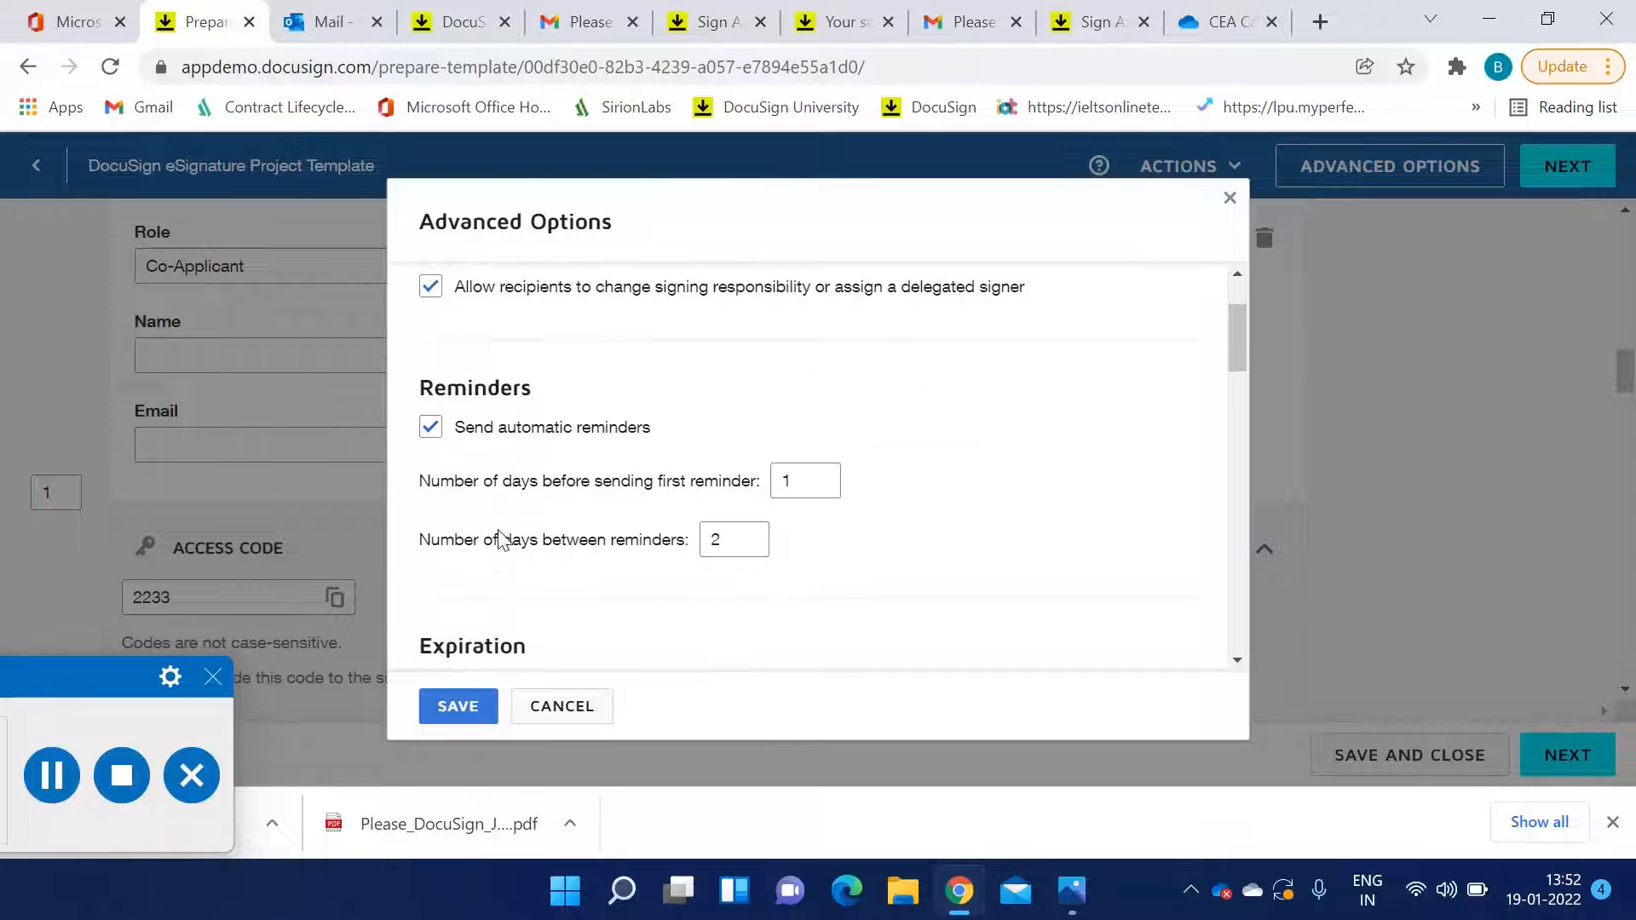
{"action": "left_click", "coordinate": [431, 429]}
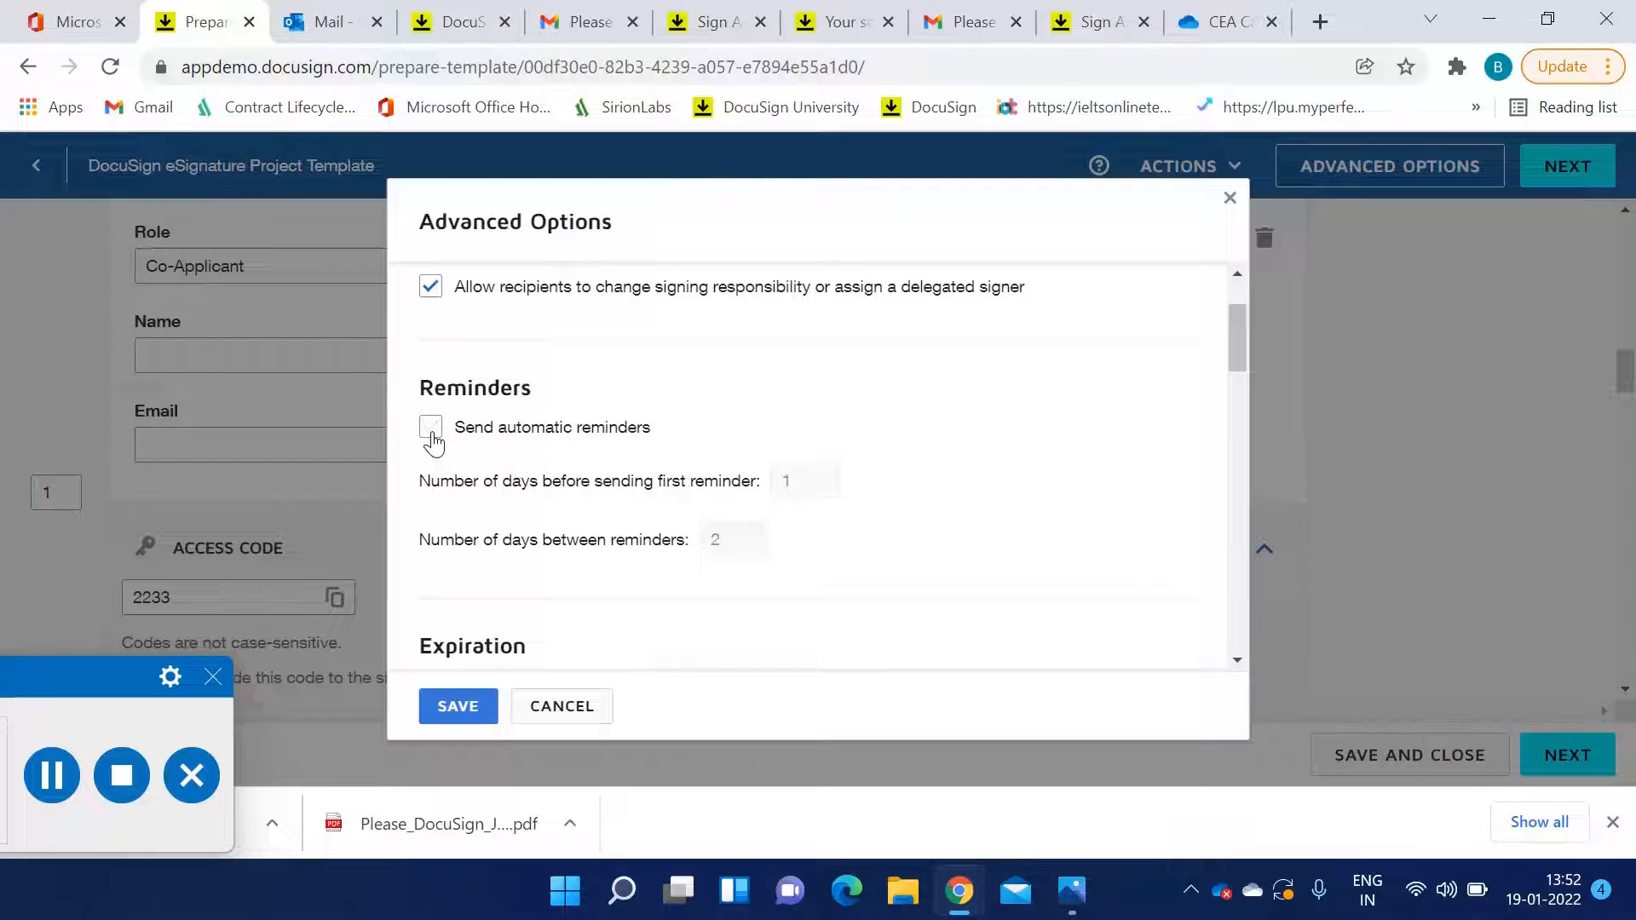
{"action": "left_click", "coordinate": [431, 430]}
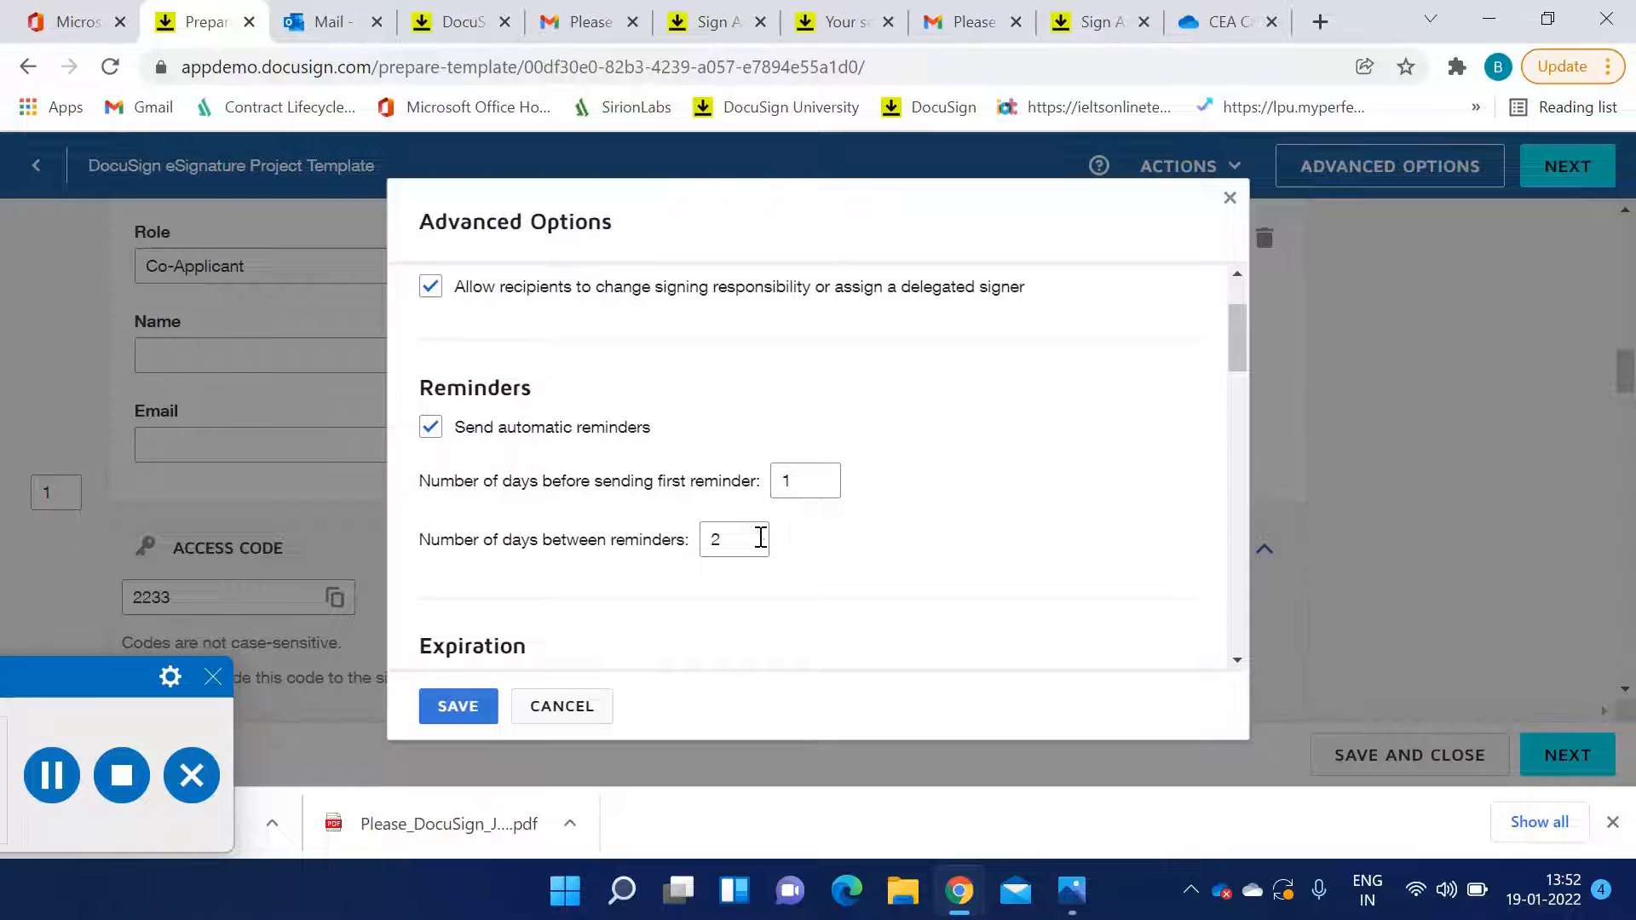
{"action": "scroll", "coordinate": [761, 538], "scroll_direction": "down", "scroll_amount": 3}
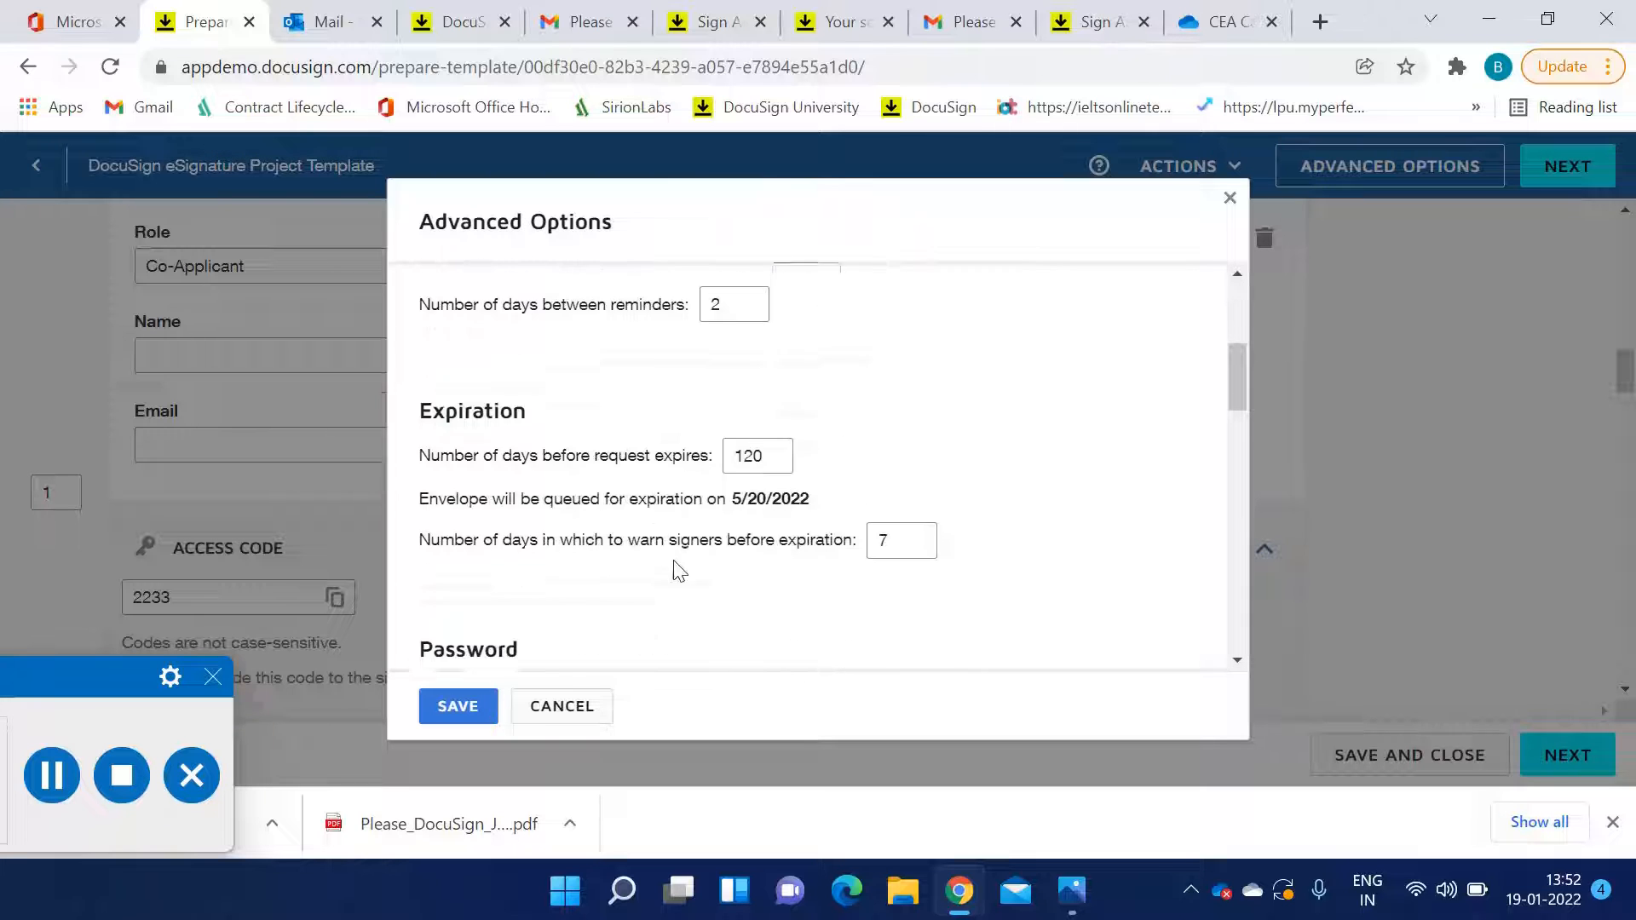
{"action": "double_click", "coordinate": [774, 434]}
{"action": "key", "text": "BackSpace"}
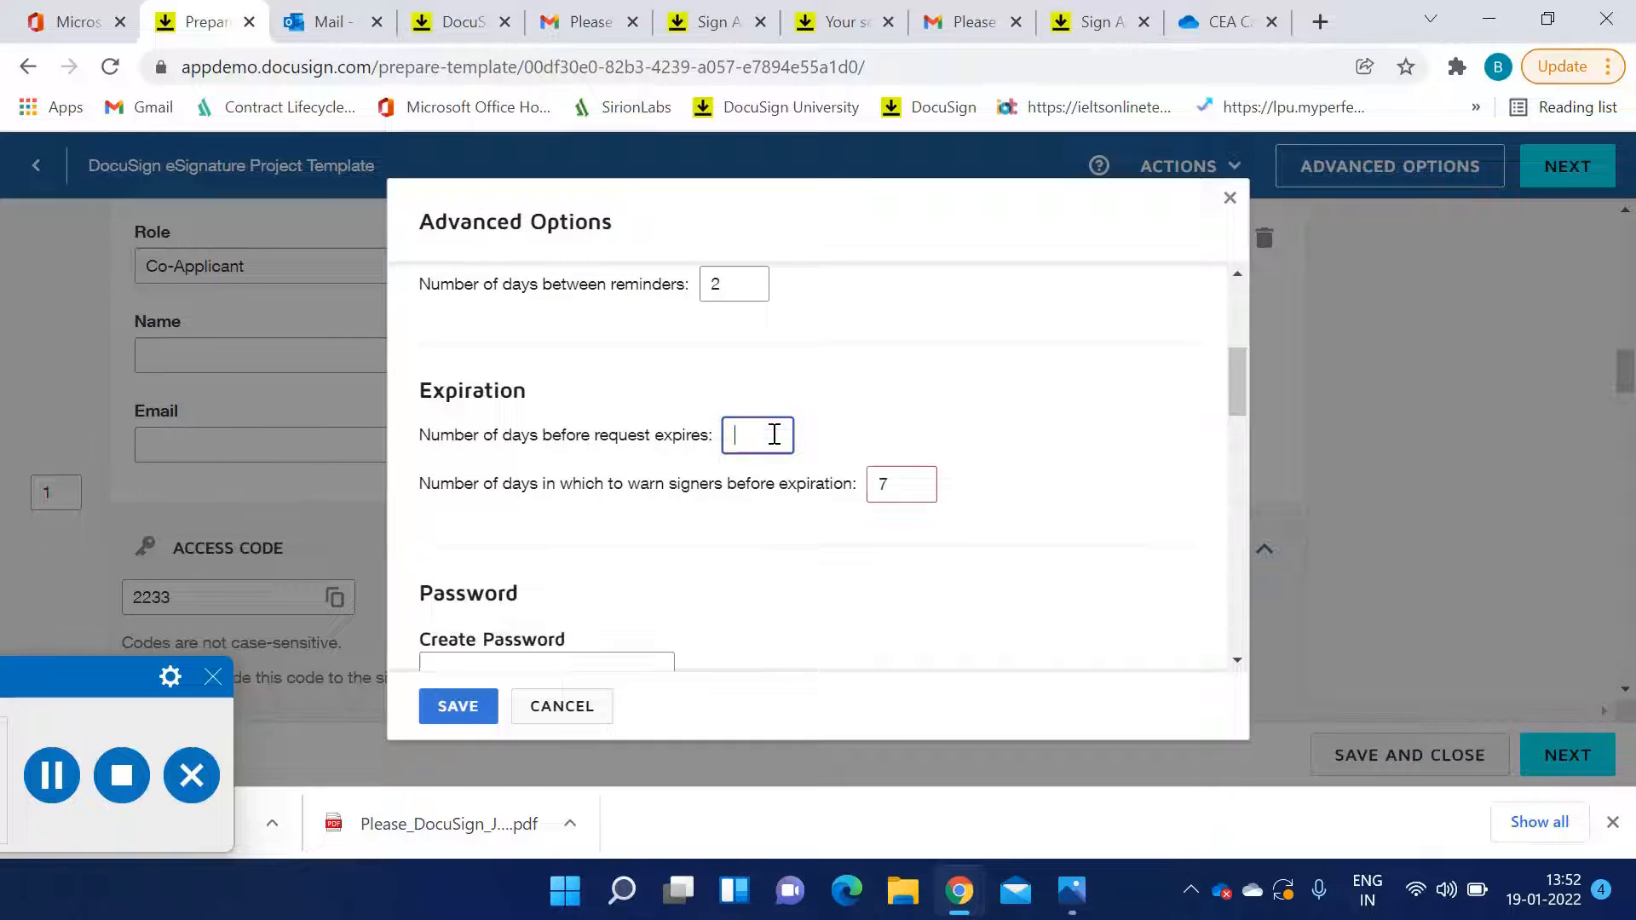
{"action": "type", "text": "60"}
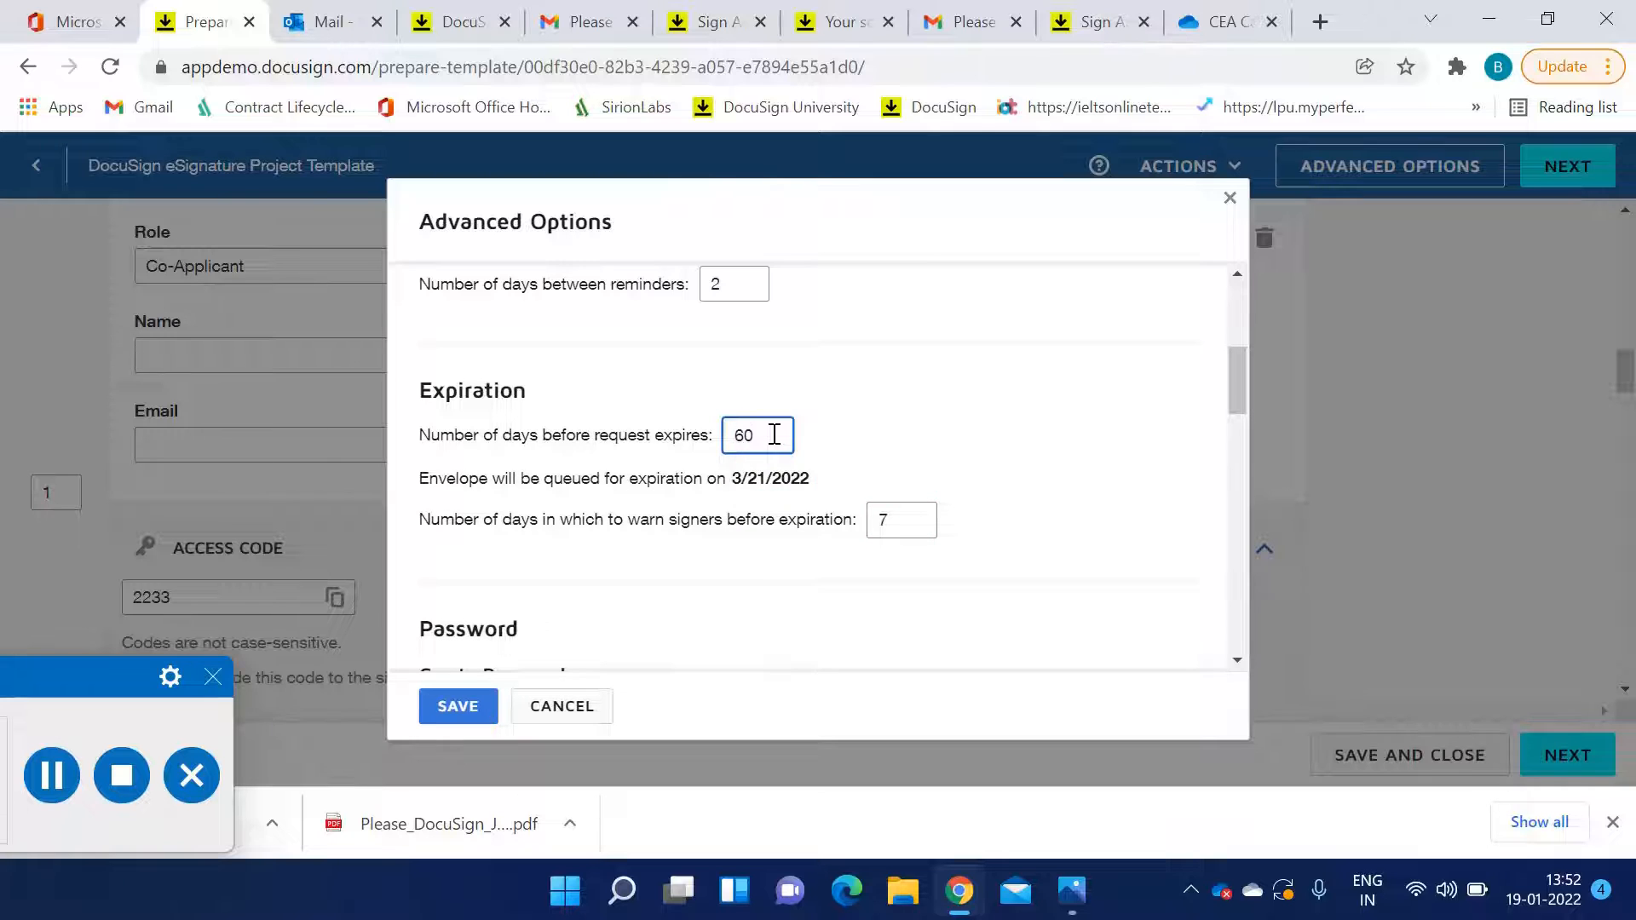
{"action": "left_click", "coordinate": [892, 410]}
{"action": "left_click", "coordinate": [763, 440]}
{"action": "key", "text": "ctrl+a"}
{"action": "left_click", "coordinate": [898, 528]}
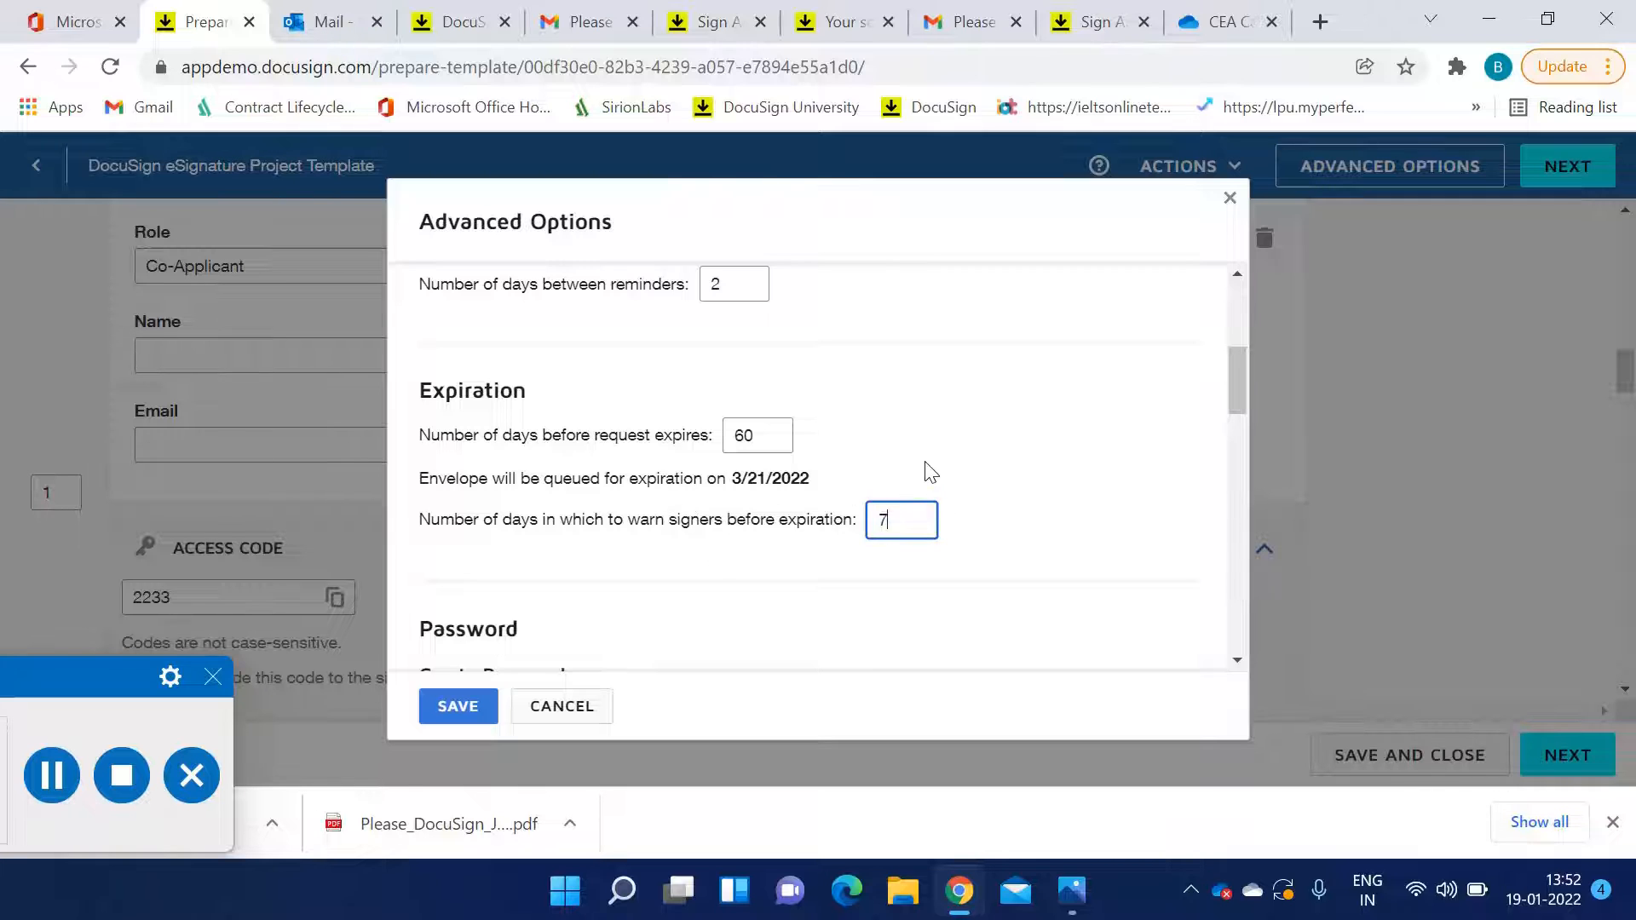
Look over the password, branding, template modification and usage options, then save the advanced options
{"action": "scroll", "coordinate": [693, 467], "scroll_direction": "down", "scroll_amount": 3}
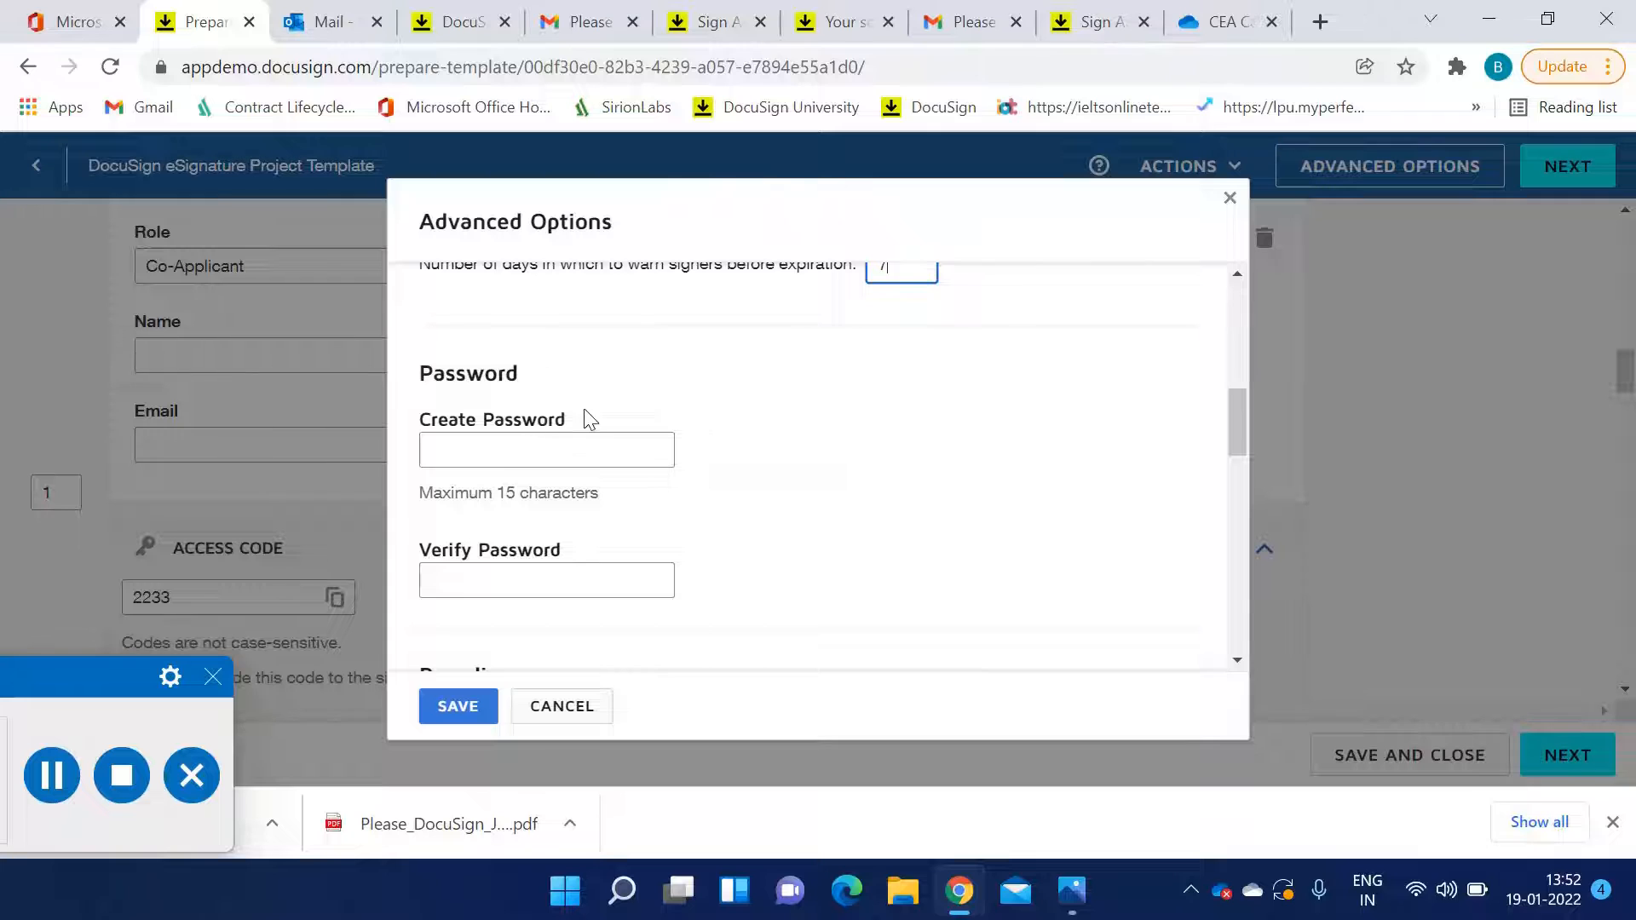
{"action": "scroll", "coordinate": [515, 437], "scroll_direction": "down", "scroll_amount": 3}
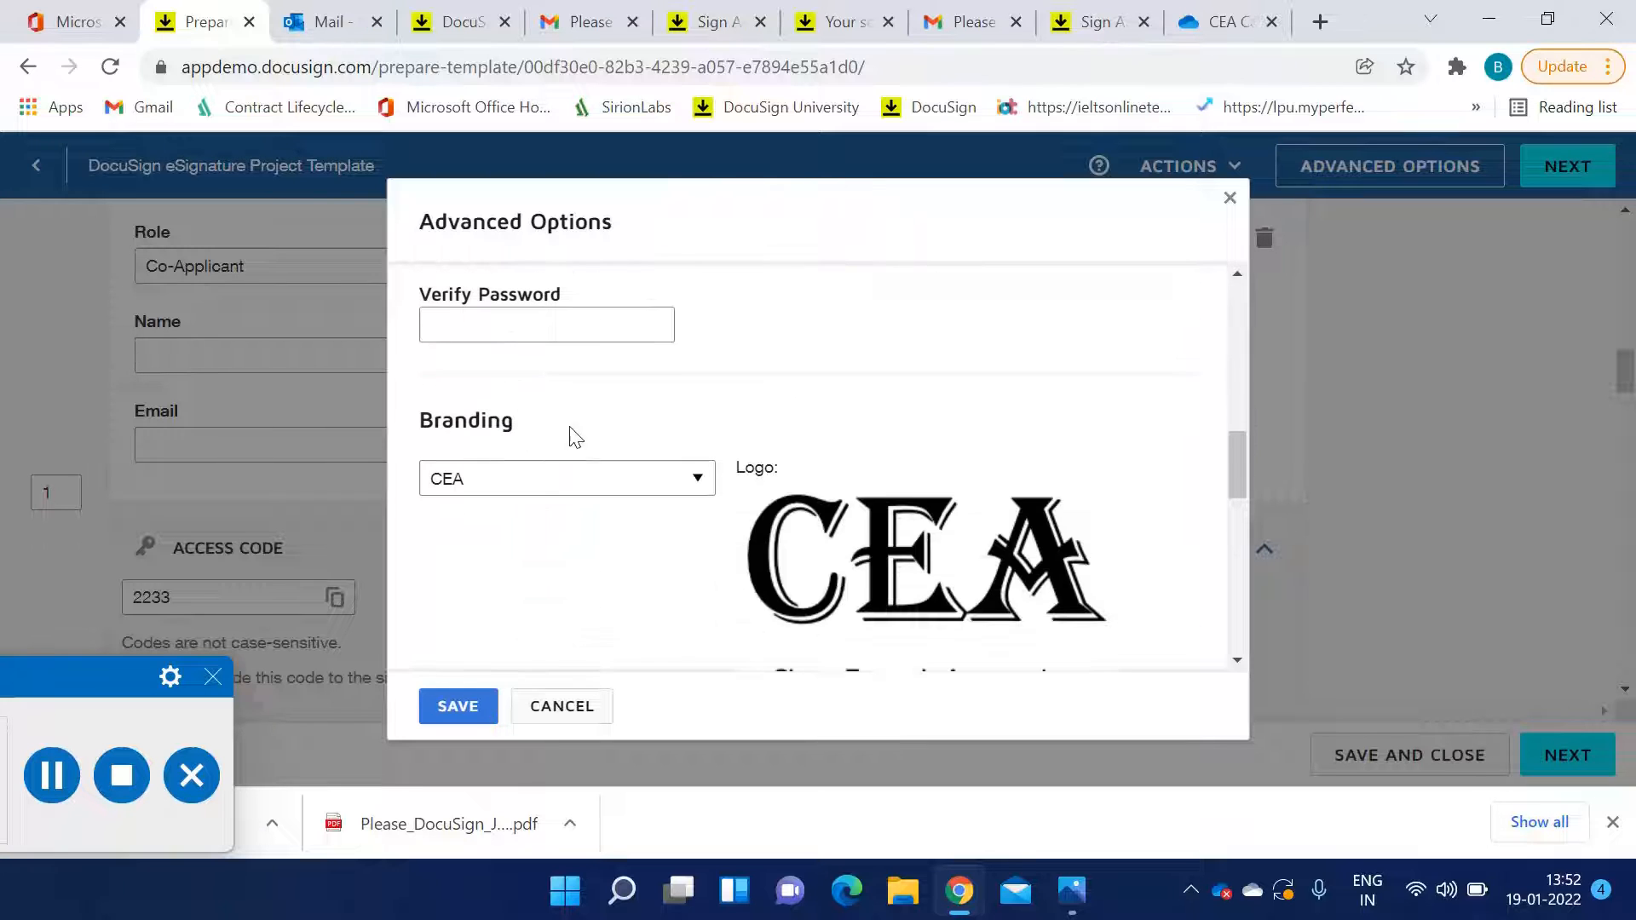
{"action": "scroll", "coordinate": [695, 431], "scroll_direction": "down", "scroll_amount": 2}
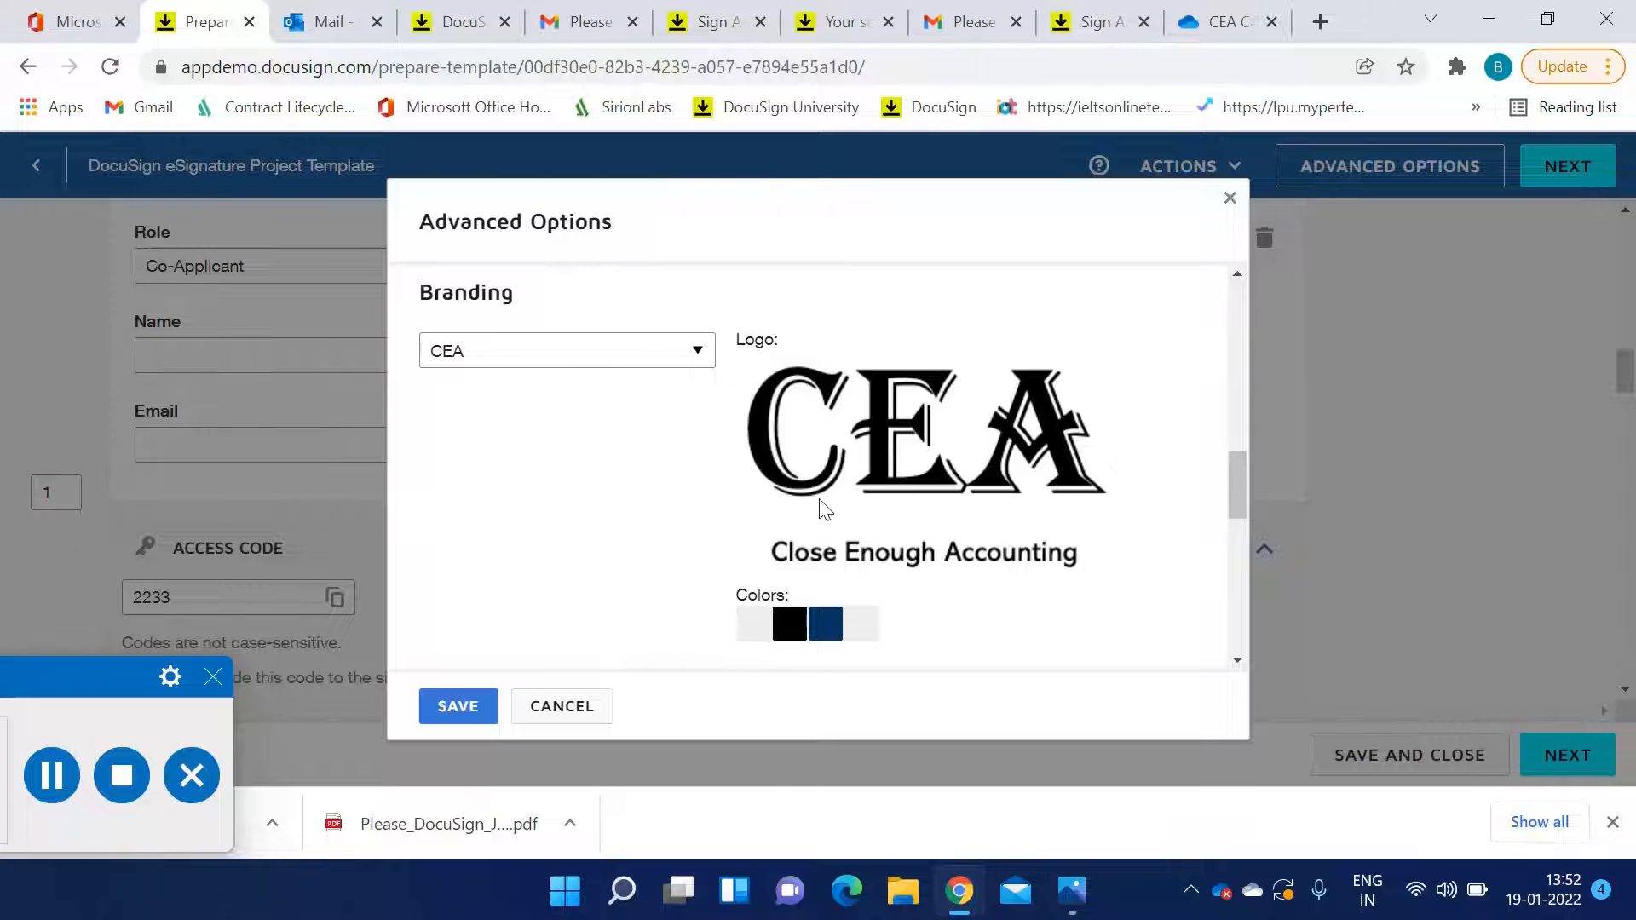
{"action": "scroll", "coordinate": [528, 517], "scroll_direction": "down", "scroll_amount": 2}
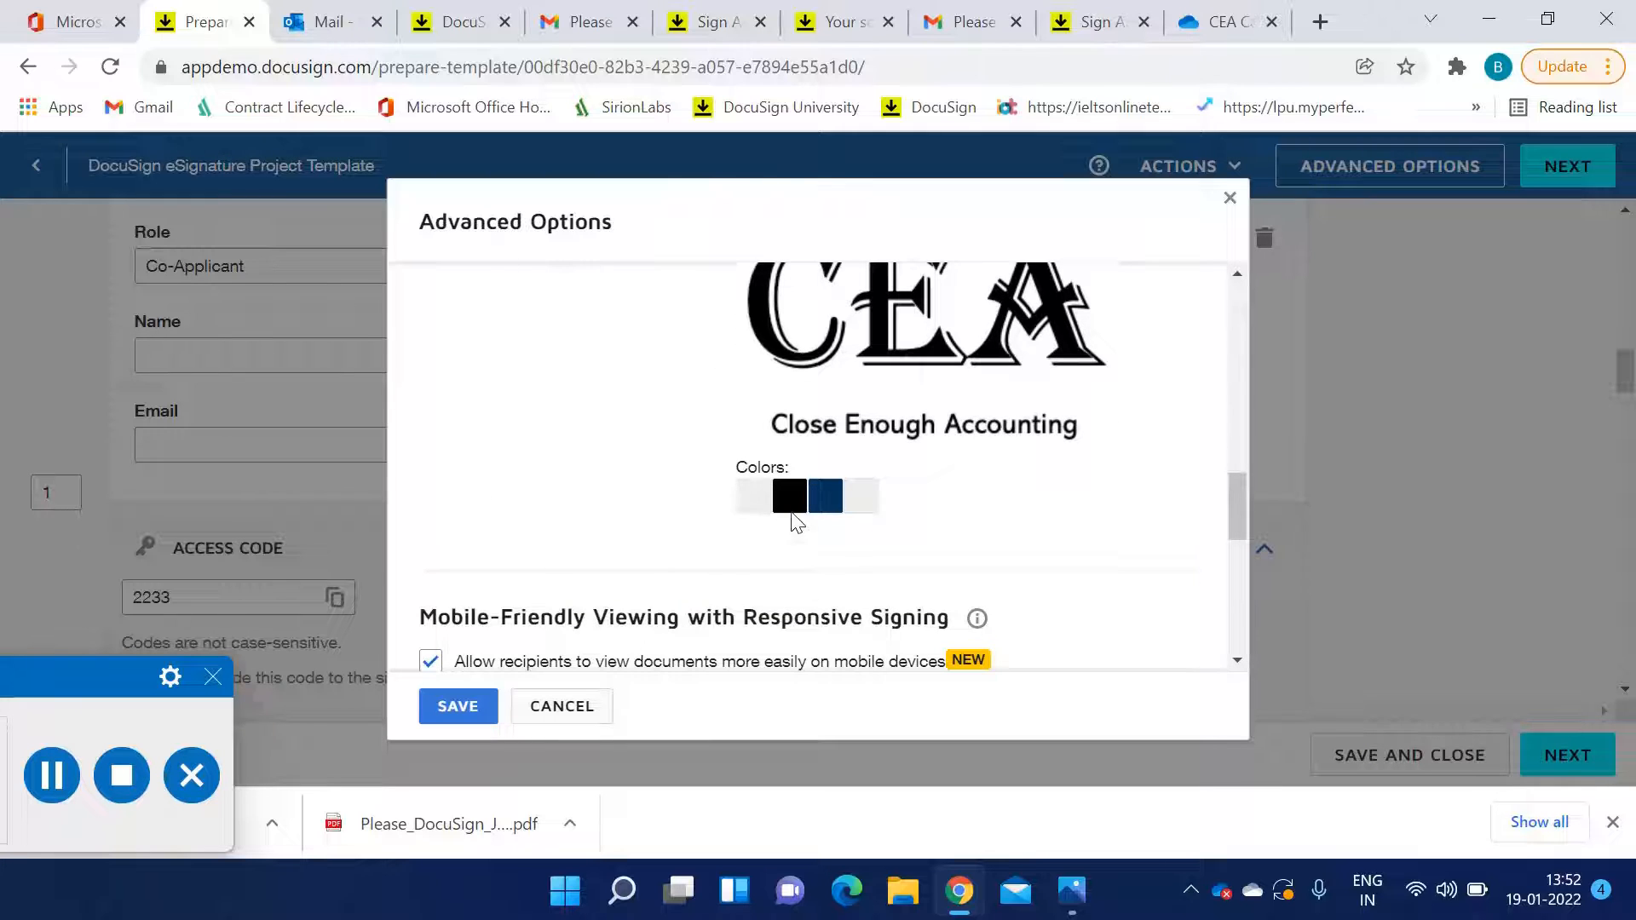
{"action": "scroll", "coordinate": [725, 528], "scroll_direction": "down", "scroll_amount": 2}
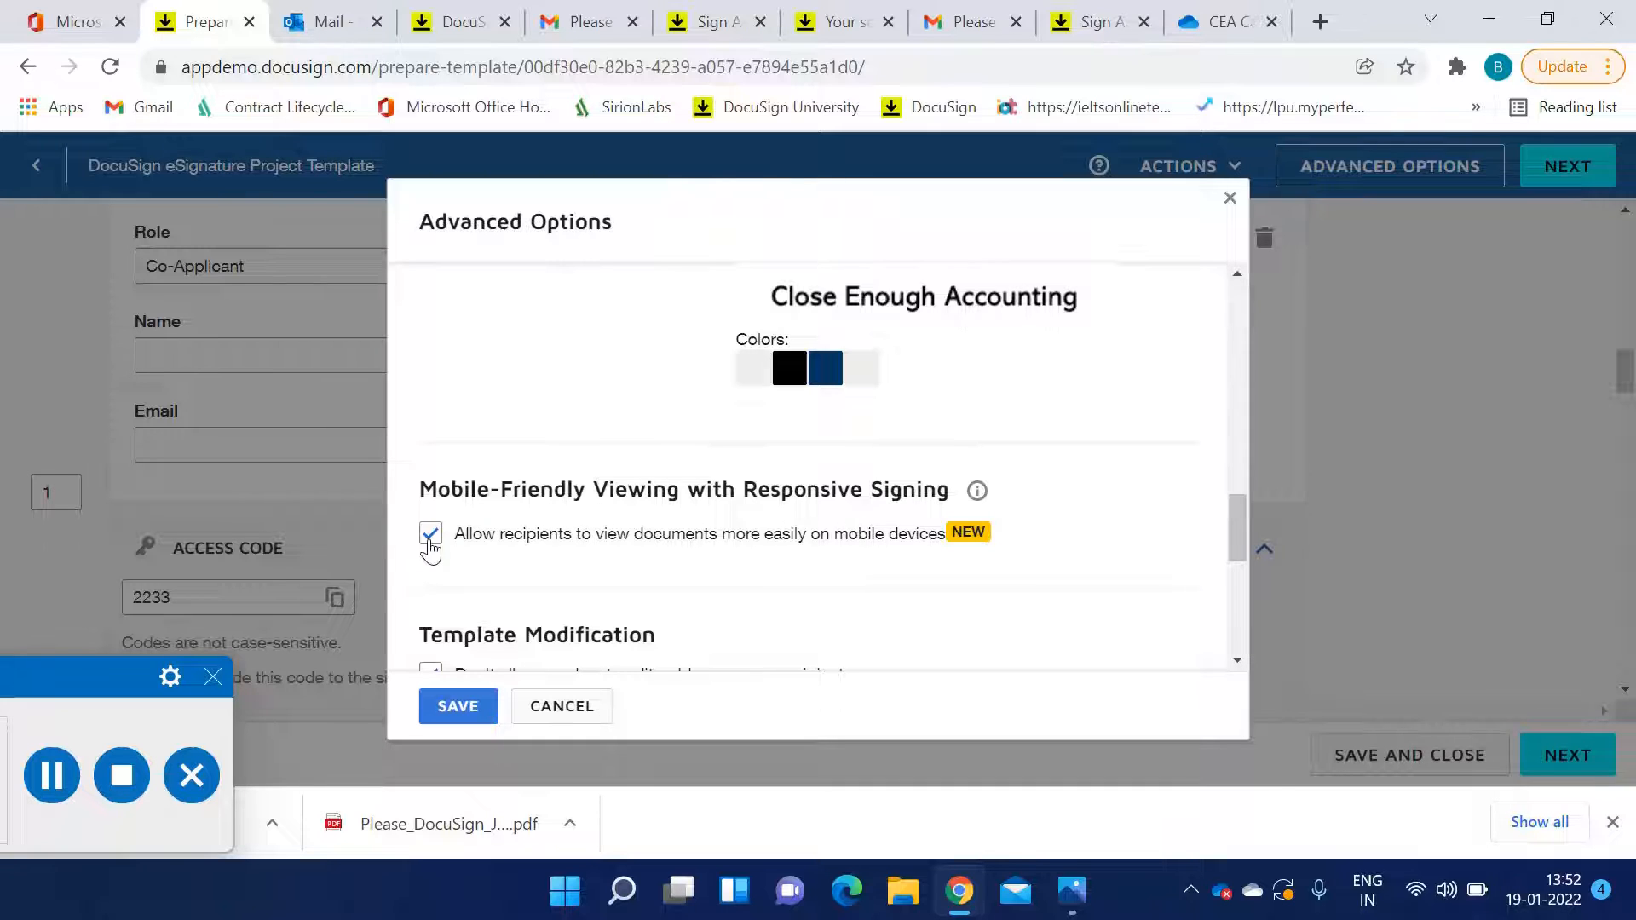
{"action": "scroll", "coordinate": [841, 555], "scroll_direction": "down", "scroll_amount": 4}
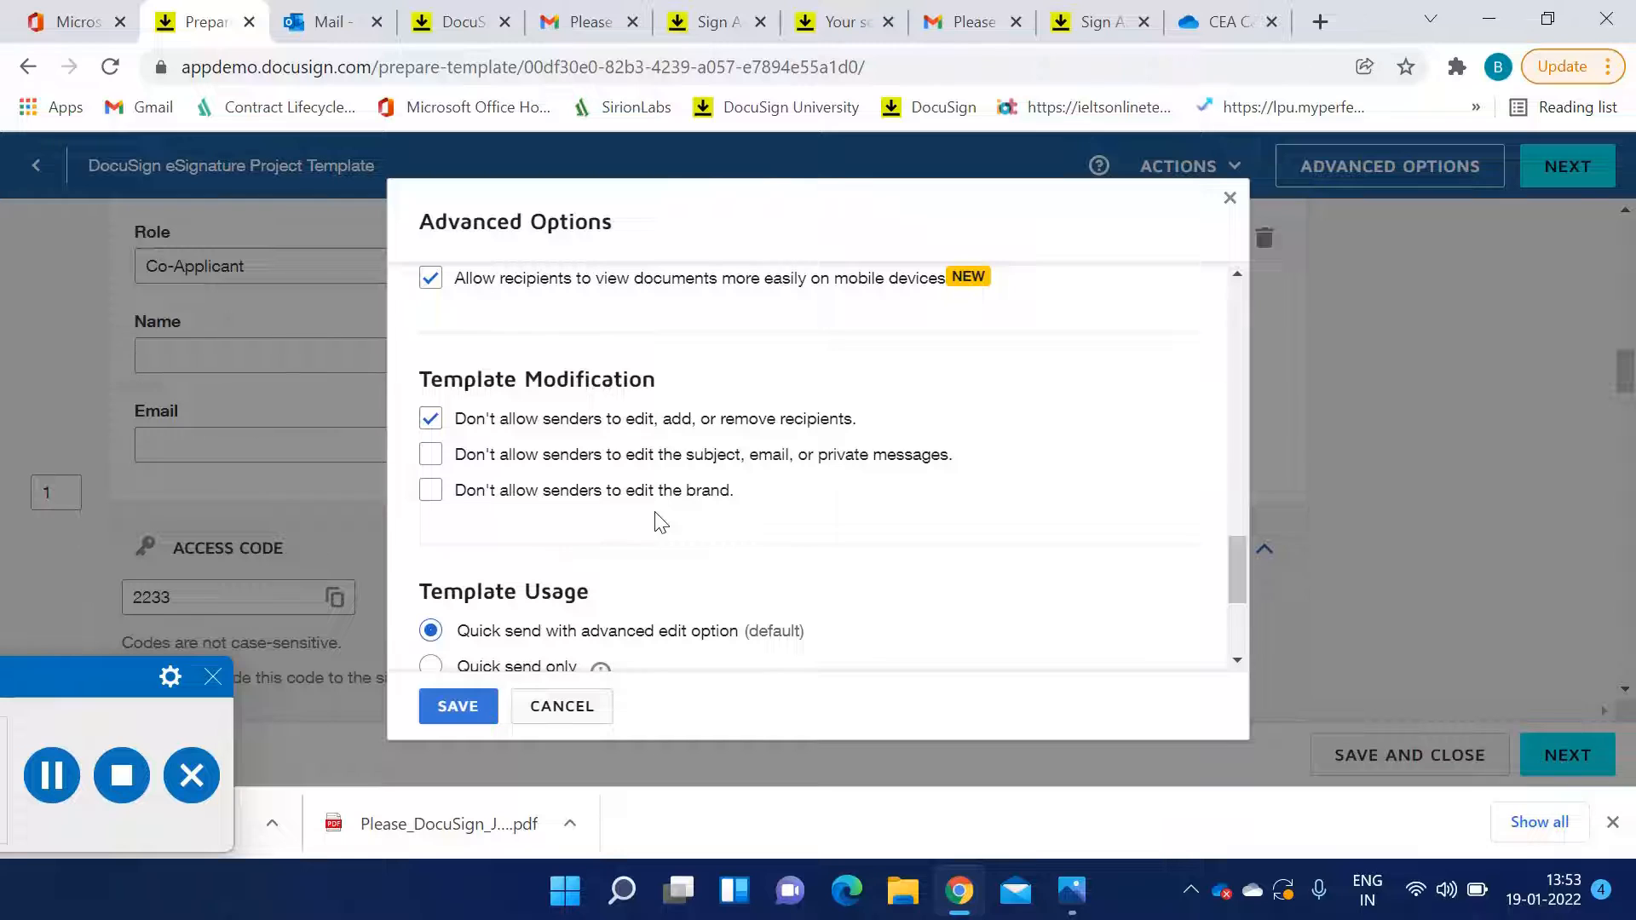
{"action": "left_click", "coordinate": [433, 496]}
{"action": "scroll", "coordinate": [758, 503], "scroll_direction": "down", "scroll_amount": 3}
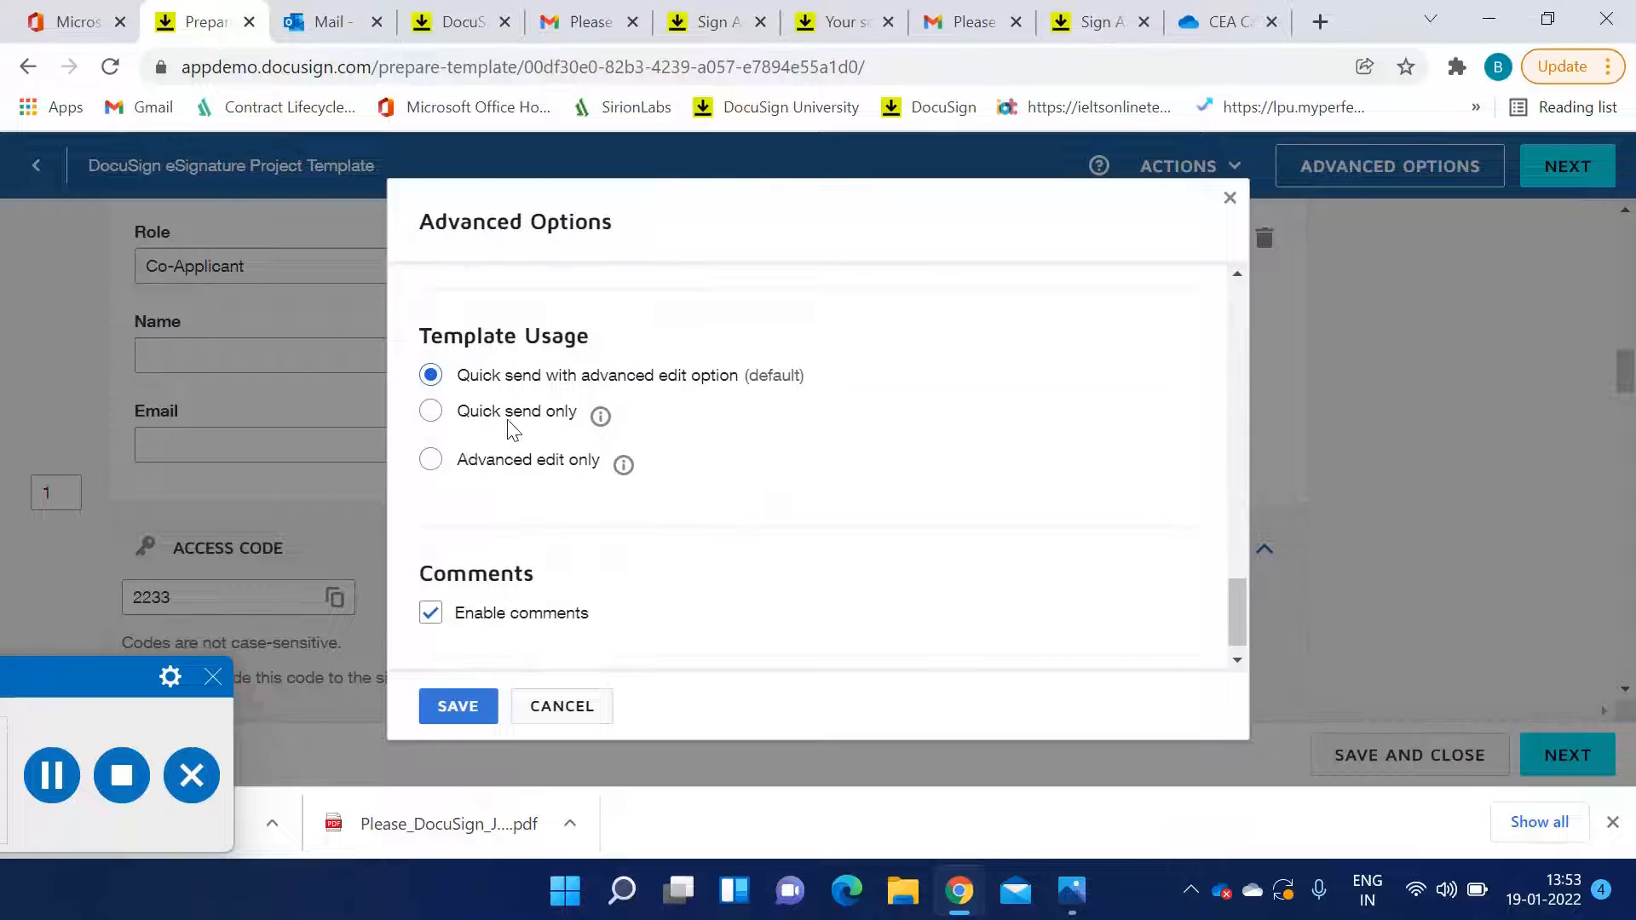
{"action": "scroll", "coordinate": [622, 571], "scroll_direction": "up", "scroll_amount": 3}
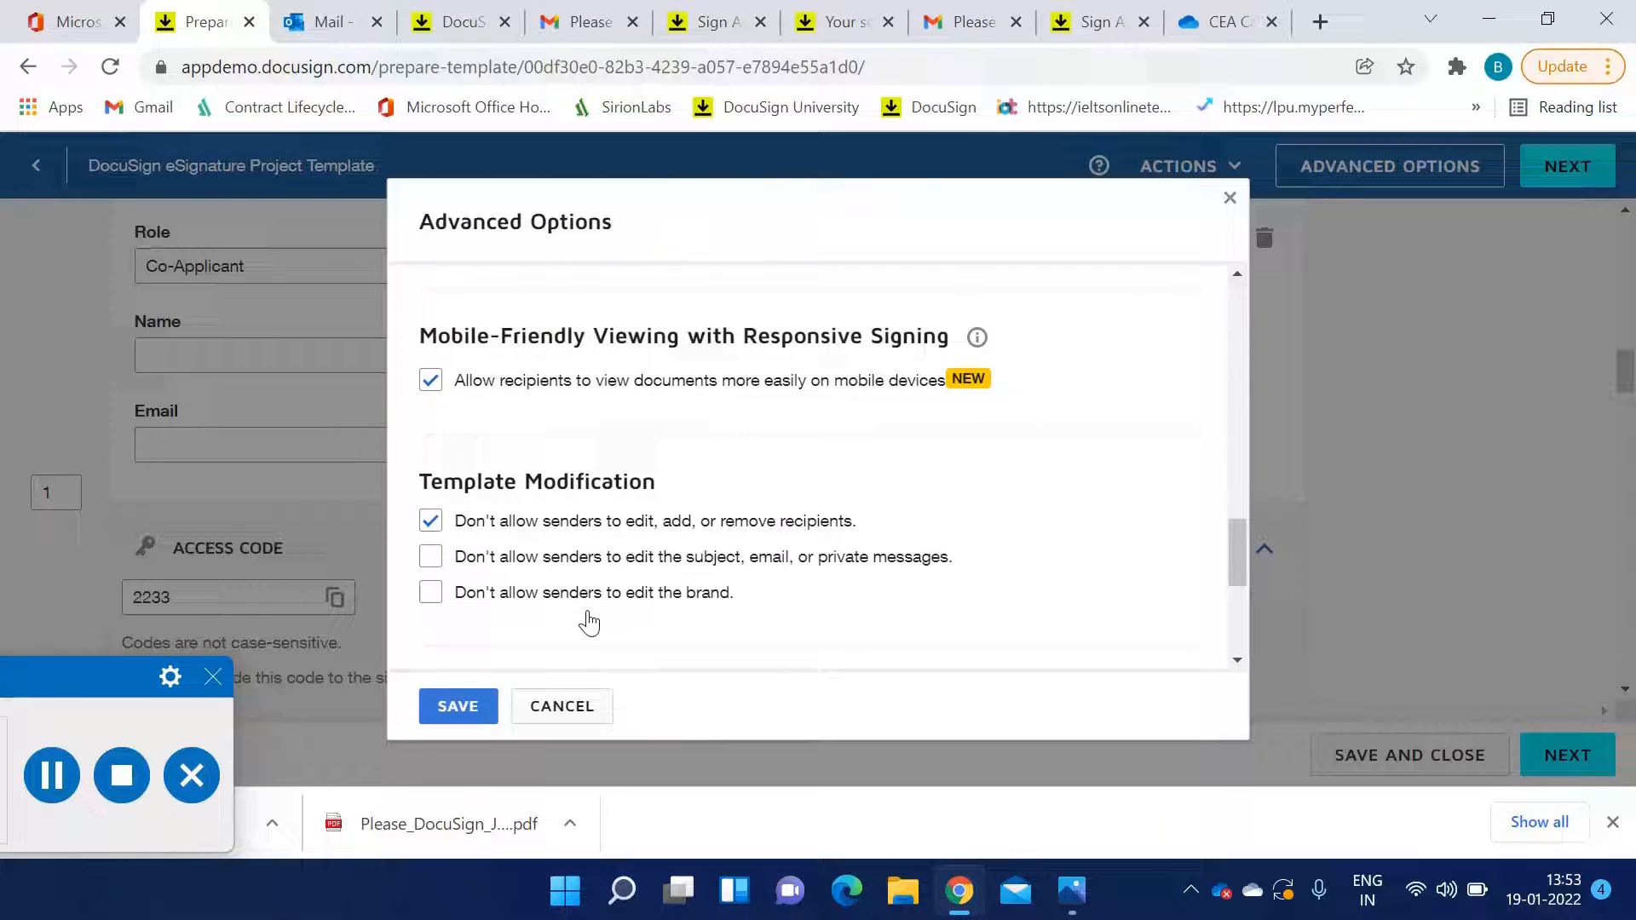
{"action": "left_click", "coordinate": [458, 704]}
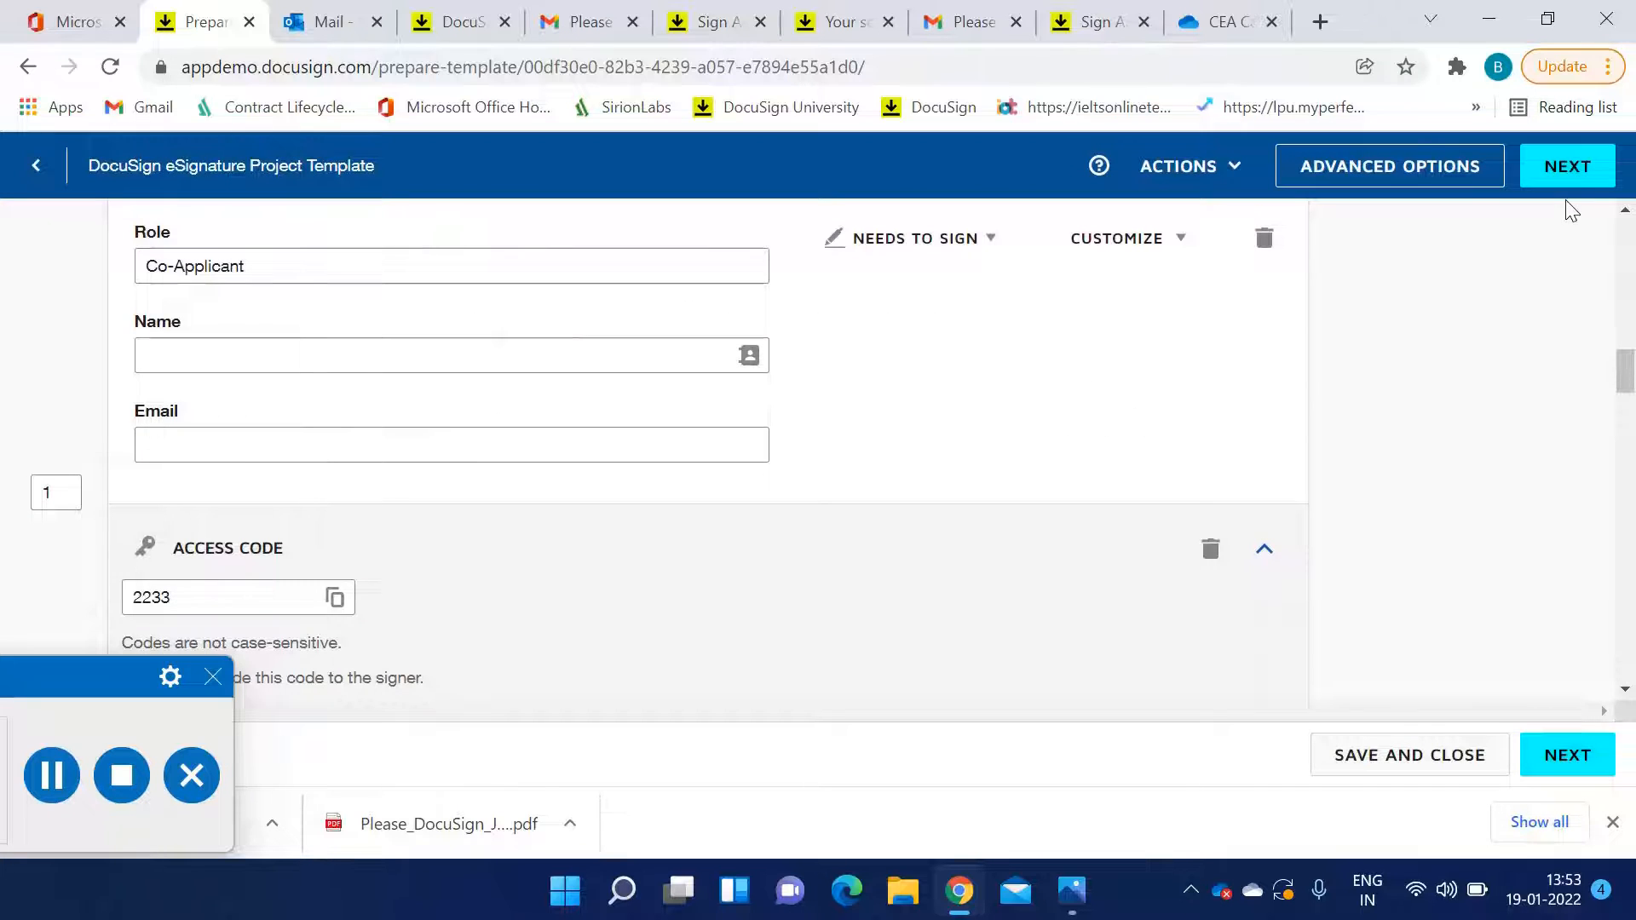
Continue to the field placement page and look over the Applicant and Co-Applicant fields on the document
{"action": "left_click", "coordinate": [1570, 170]}
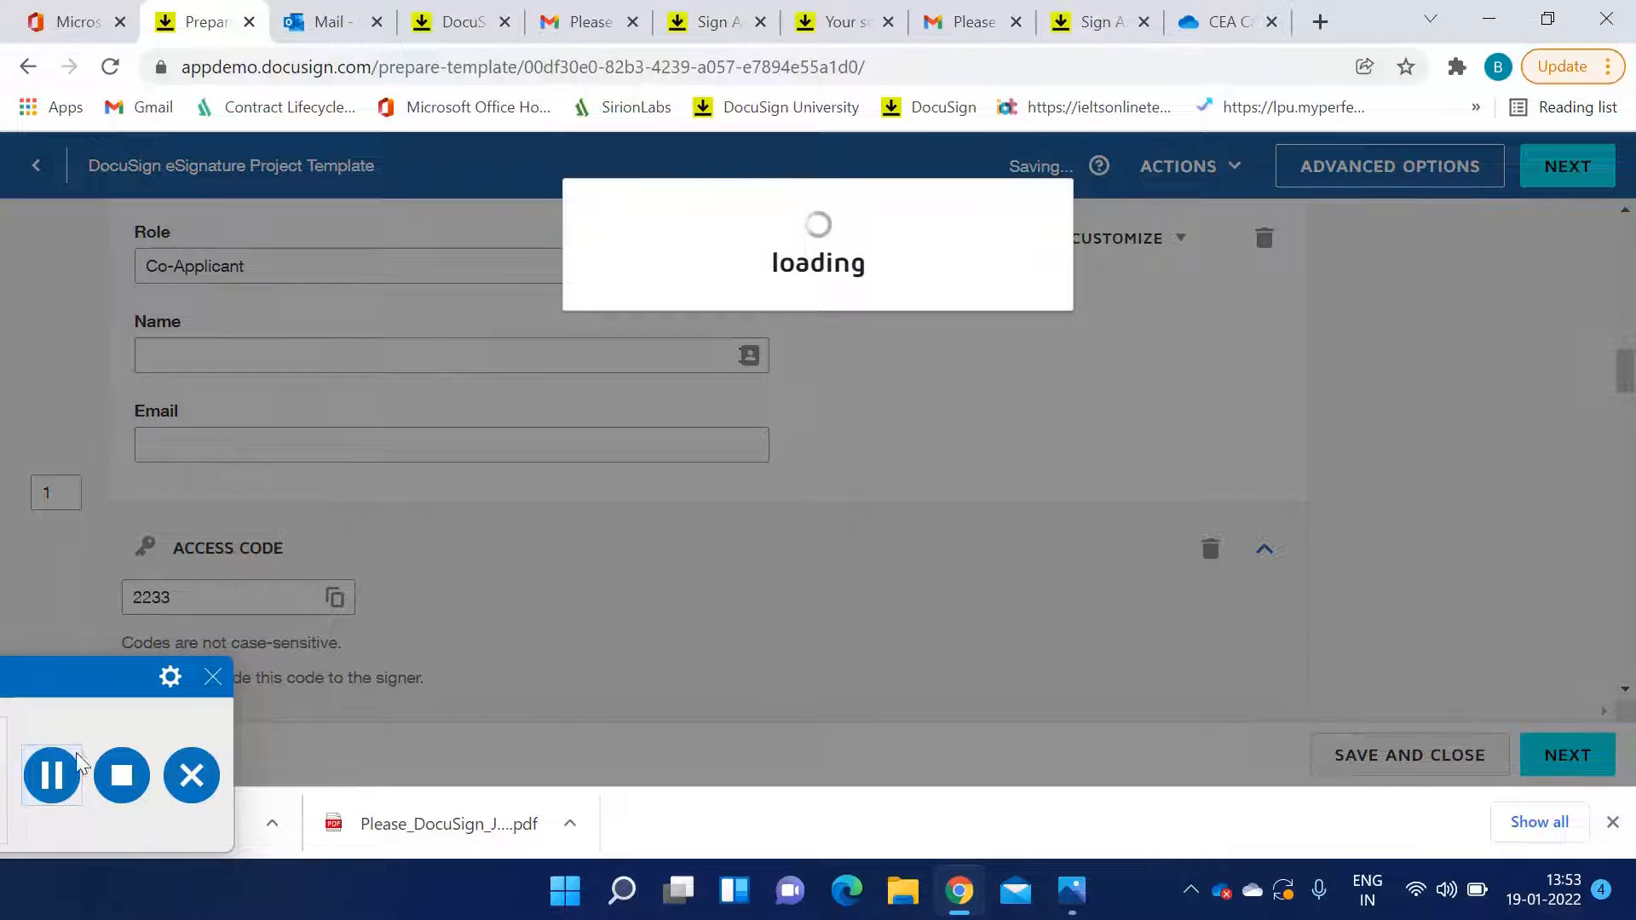
{"action": "scroll", "coordinate": [617, 505], "scroll_direction": "down", "scroll_amount": 5}
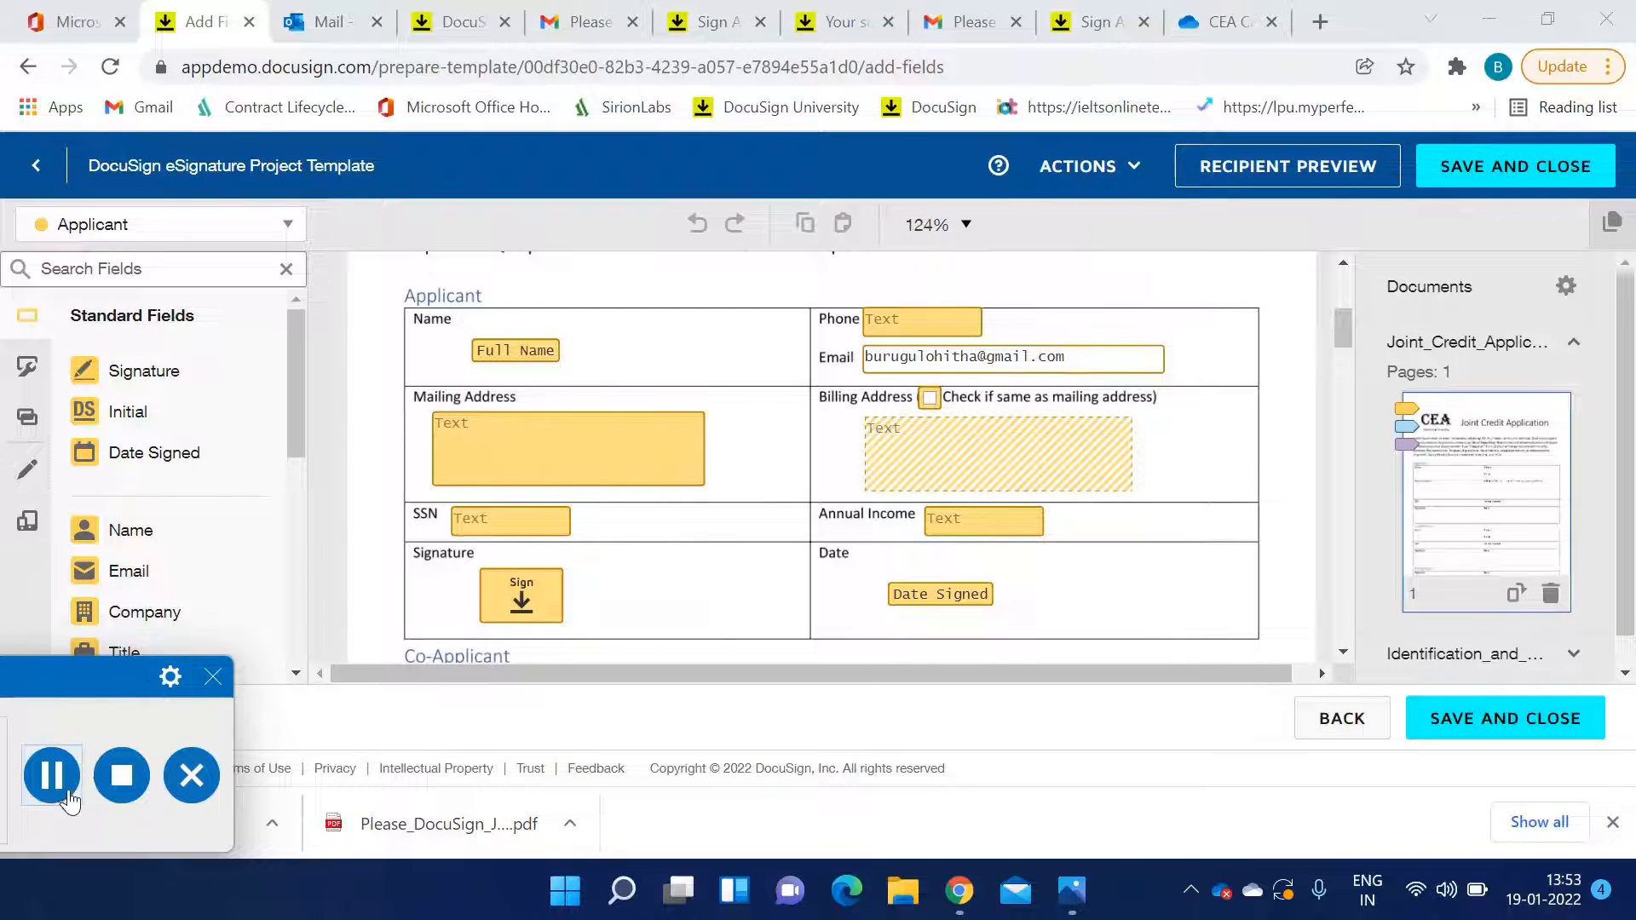
{"action": "left_click", "coordinate": [52, 775]}
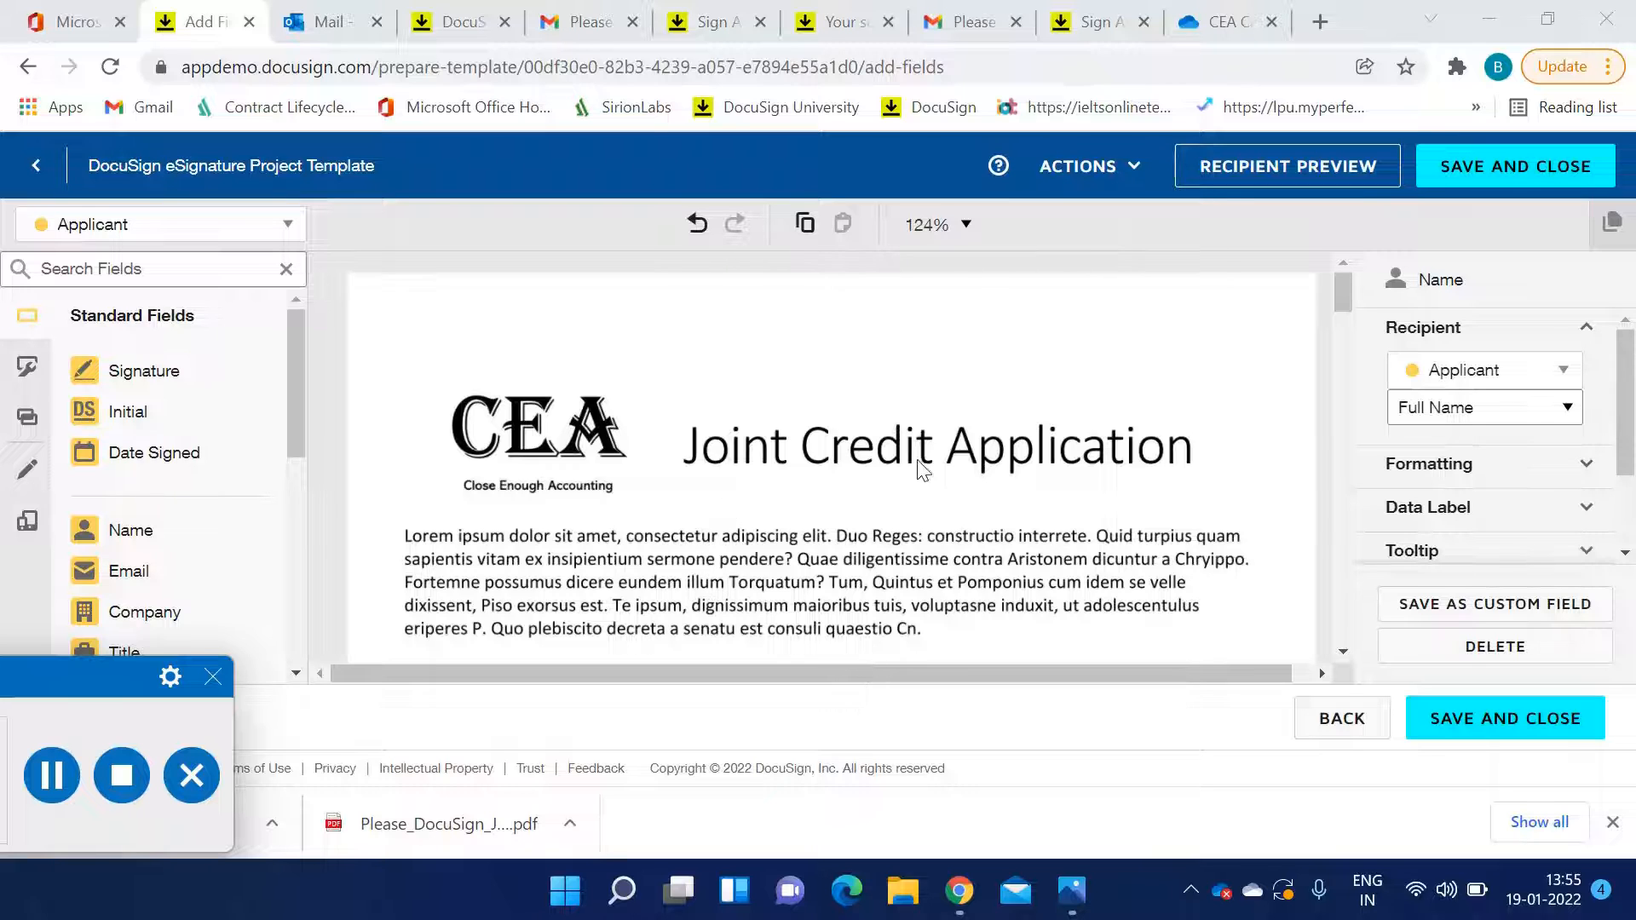
{"action": "scroll", "coordinate": [1089, 469], "scroll_direction": "down", "scroll_amount": 4}
{"action": "scroll", "coordinate": [1090, 469], "scroll_direction": "down", "scroll_amount": 1}
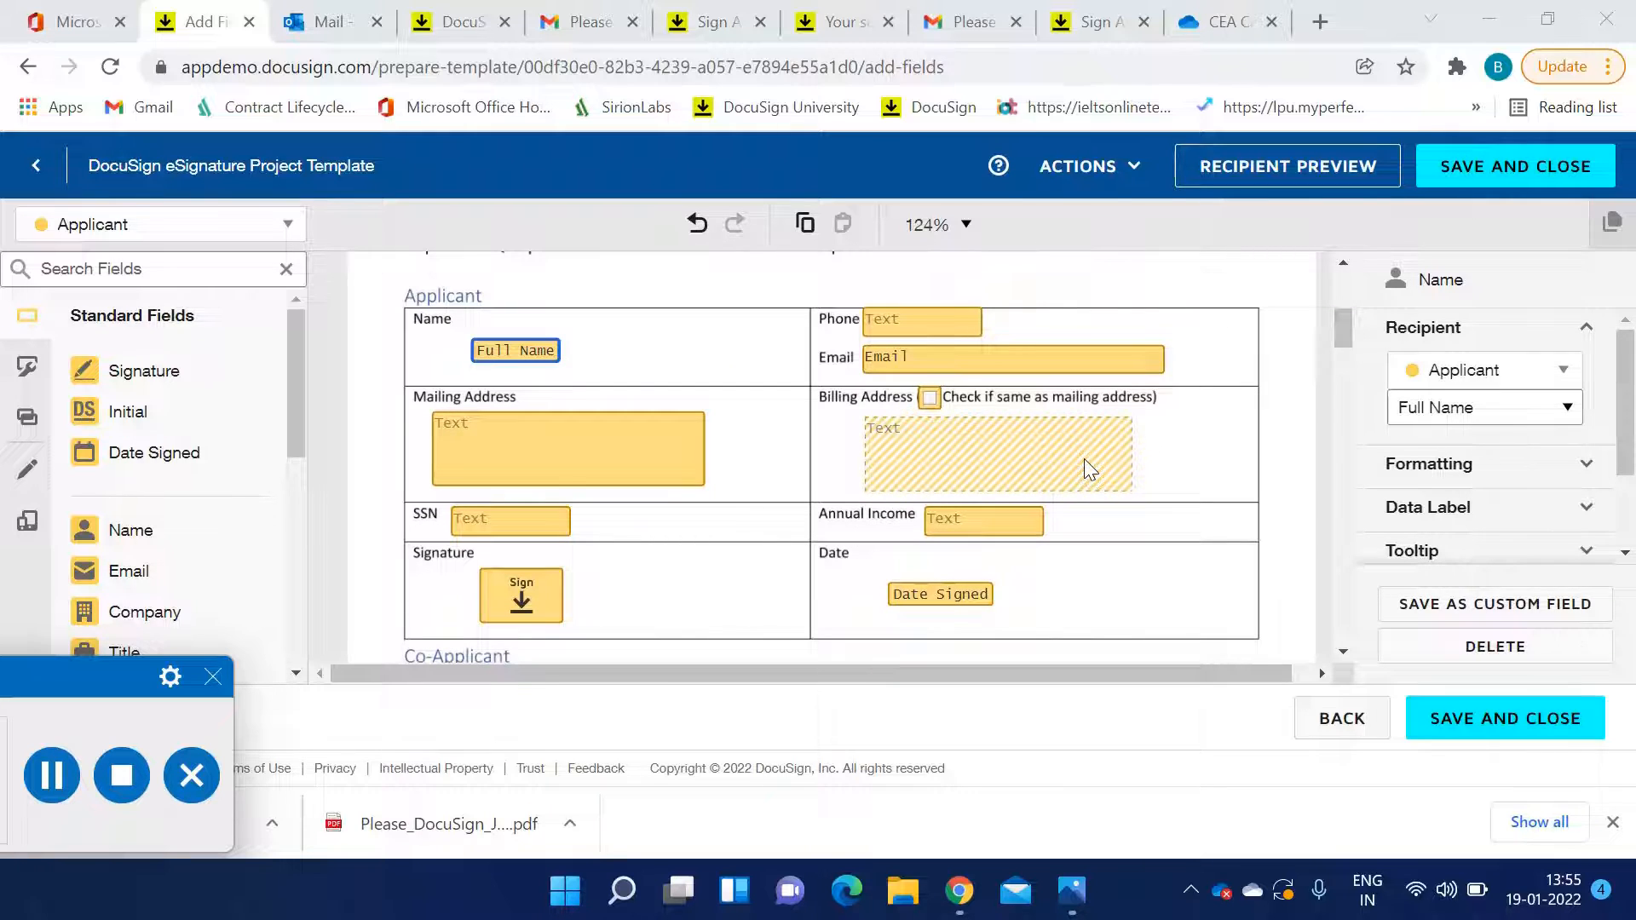
{"action": "scroll", "coordinate": [557, 495], "scroll_direction": "down", "scroll_amount": 3}
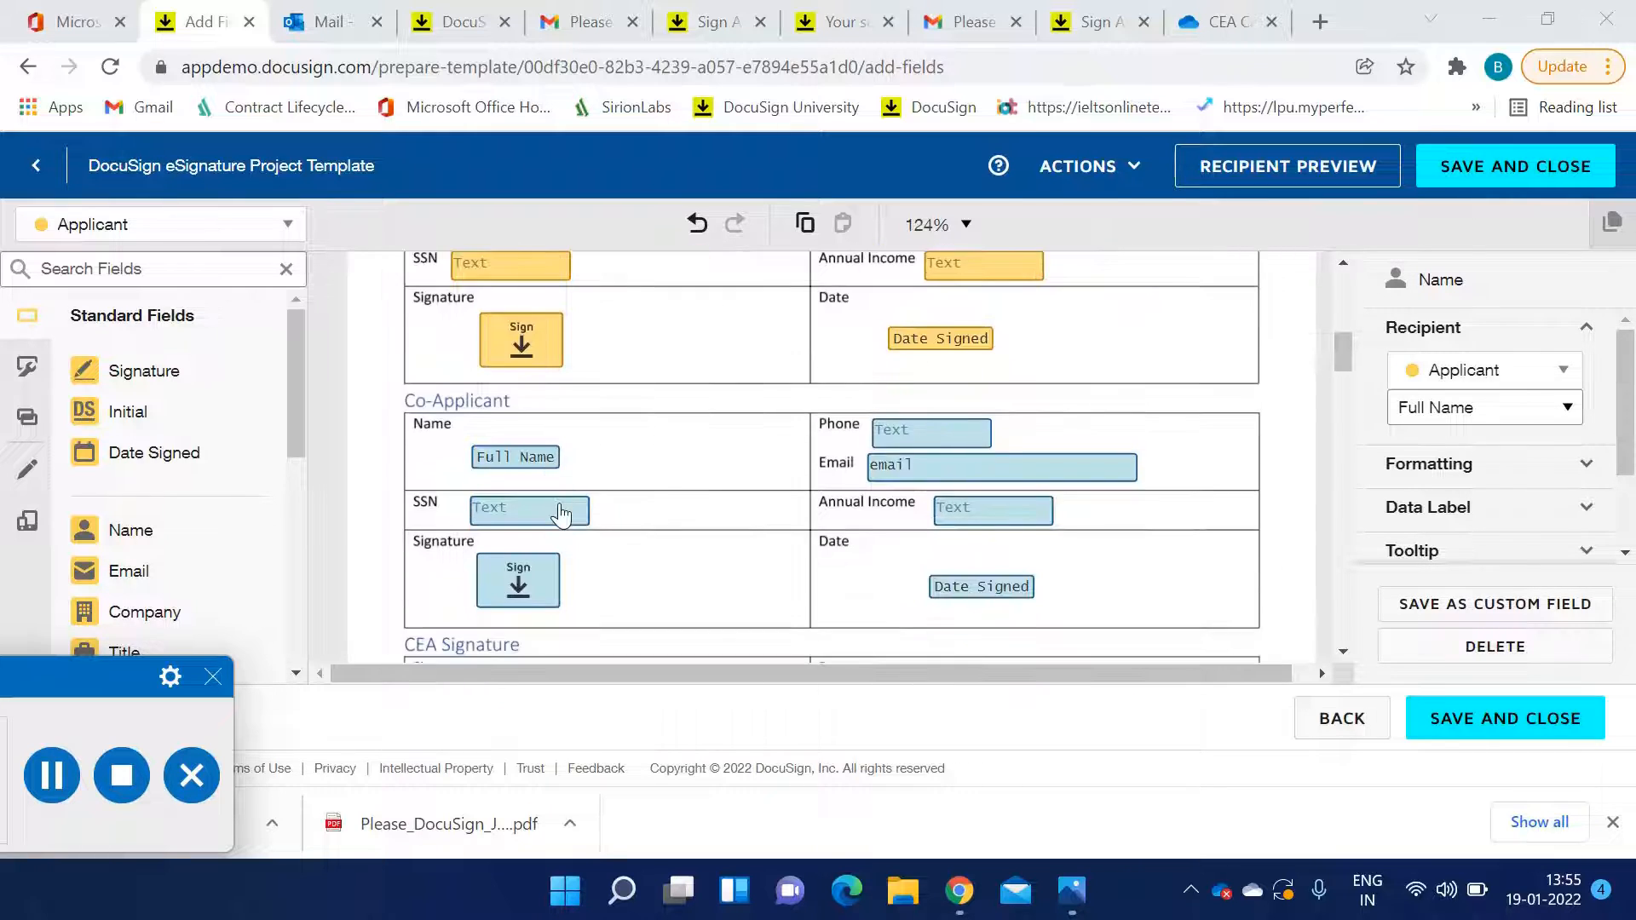
{"action": "scroll", "coordinate": [595, 532], "scroll_direction": "up", "scroll_amount": 5}
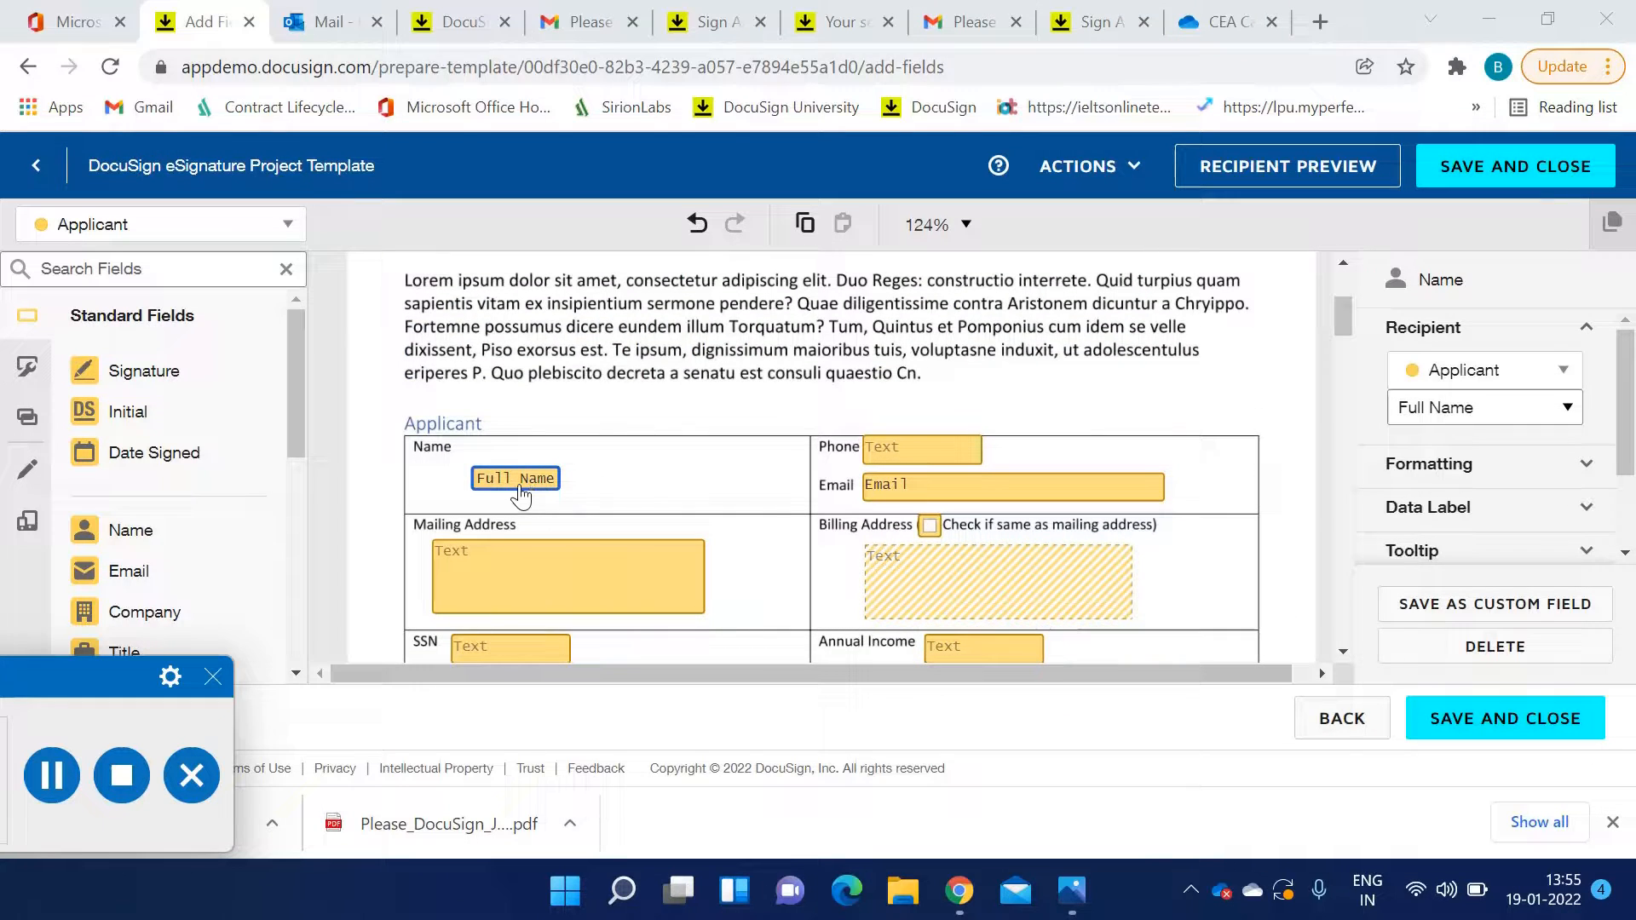
Select the Applicant's Phone field and examine its Custom regex validation settings
{"action": "left_click", "coordinate": [935, 461]}
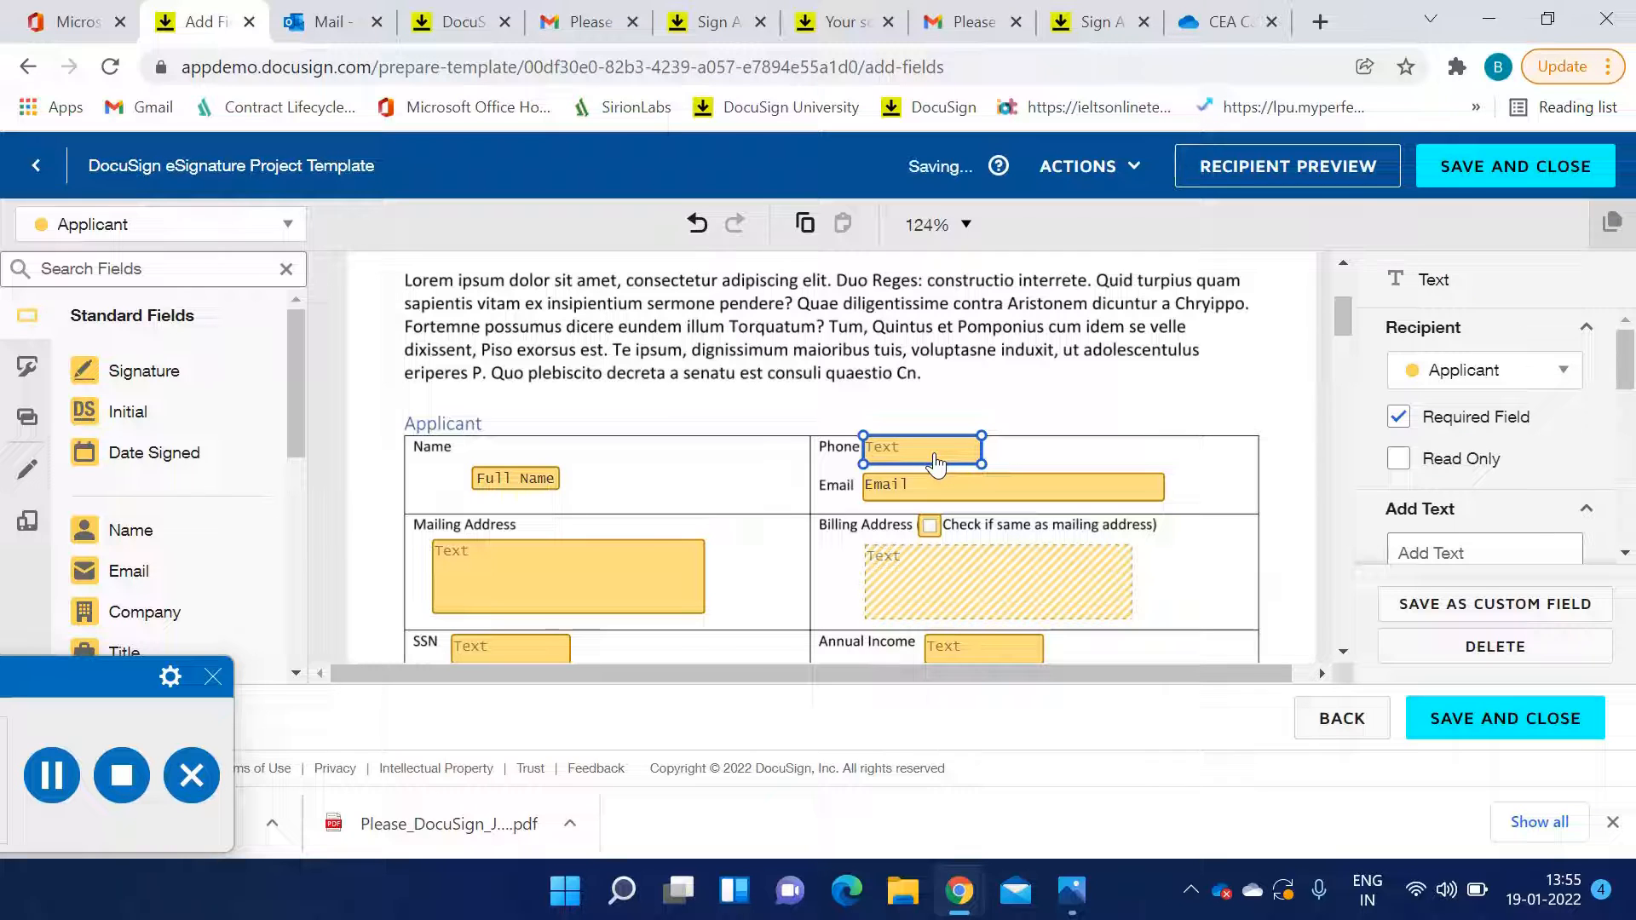
{"action": "scroll", "coordinate": [1464, 438], "scroll_direction": "down", "scroll_amount": 3}
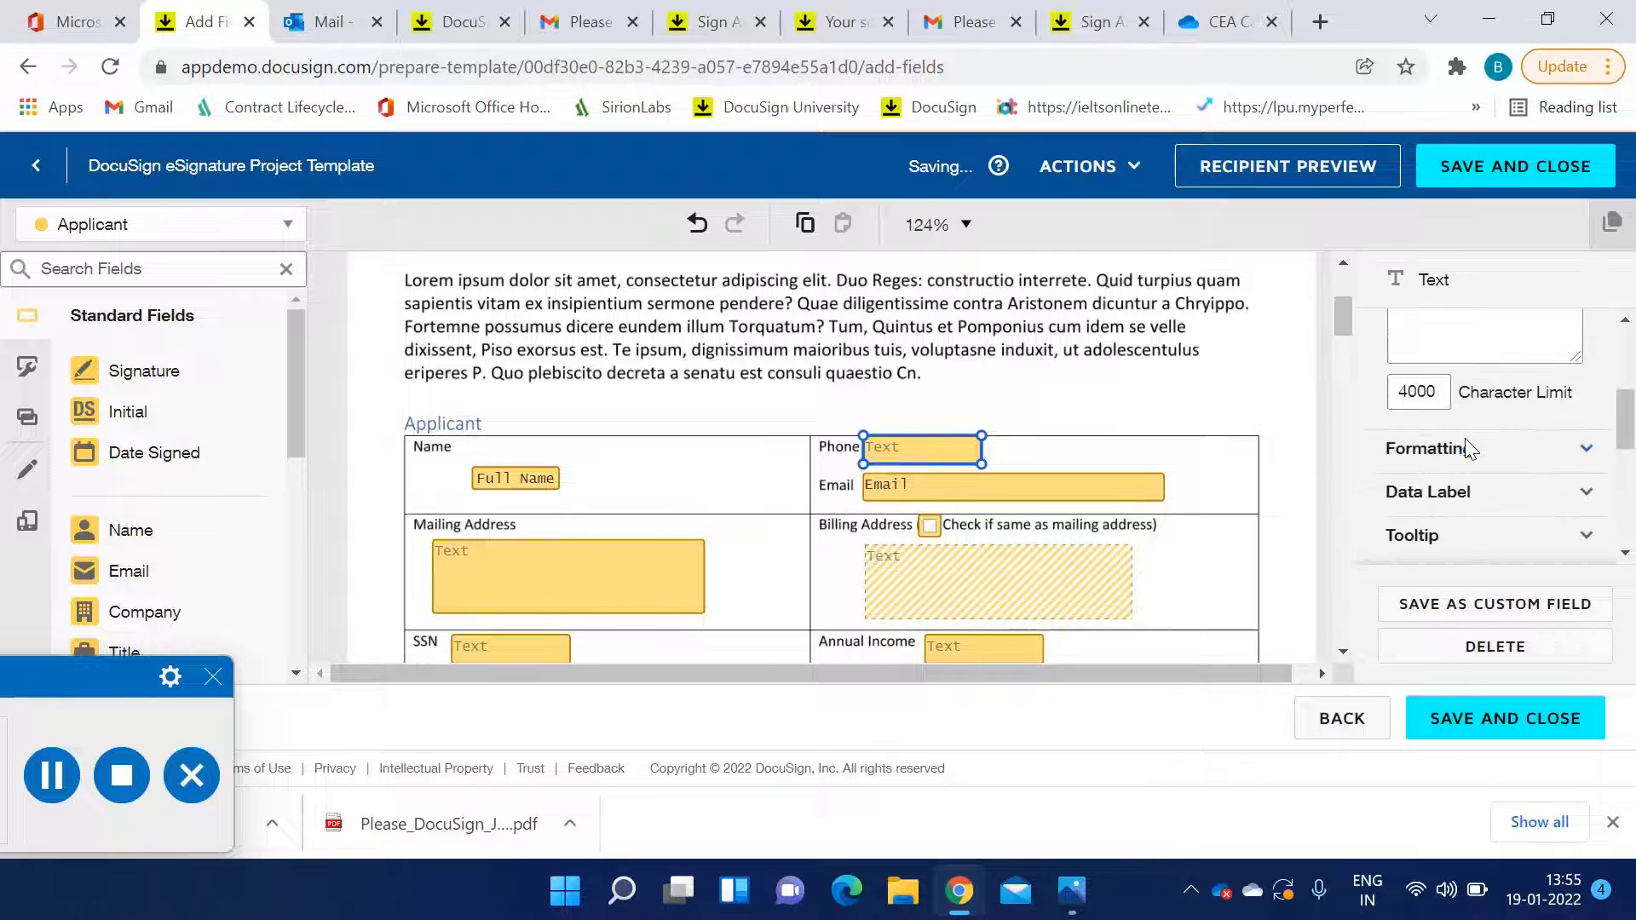
{"action": "scroll", "coordinate": [1466, 450], "scroll_direction": "down", "scroll_amount": 1}
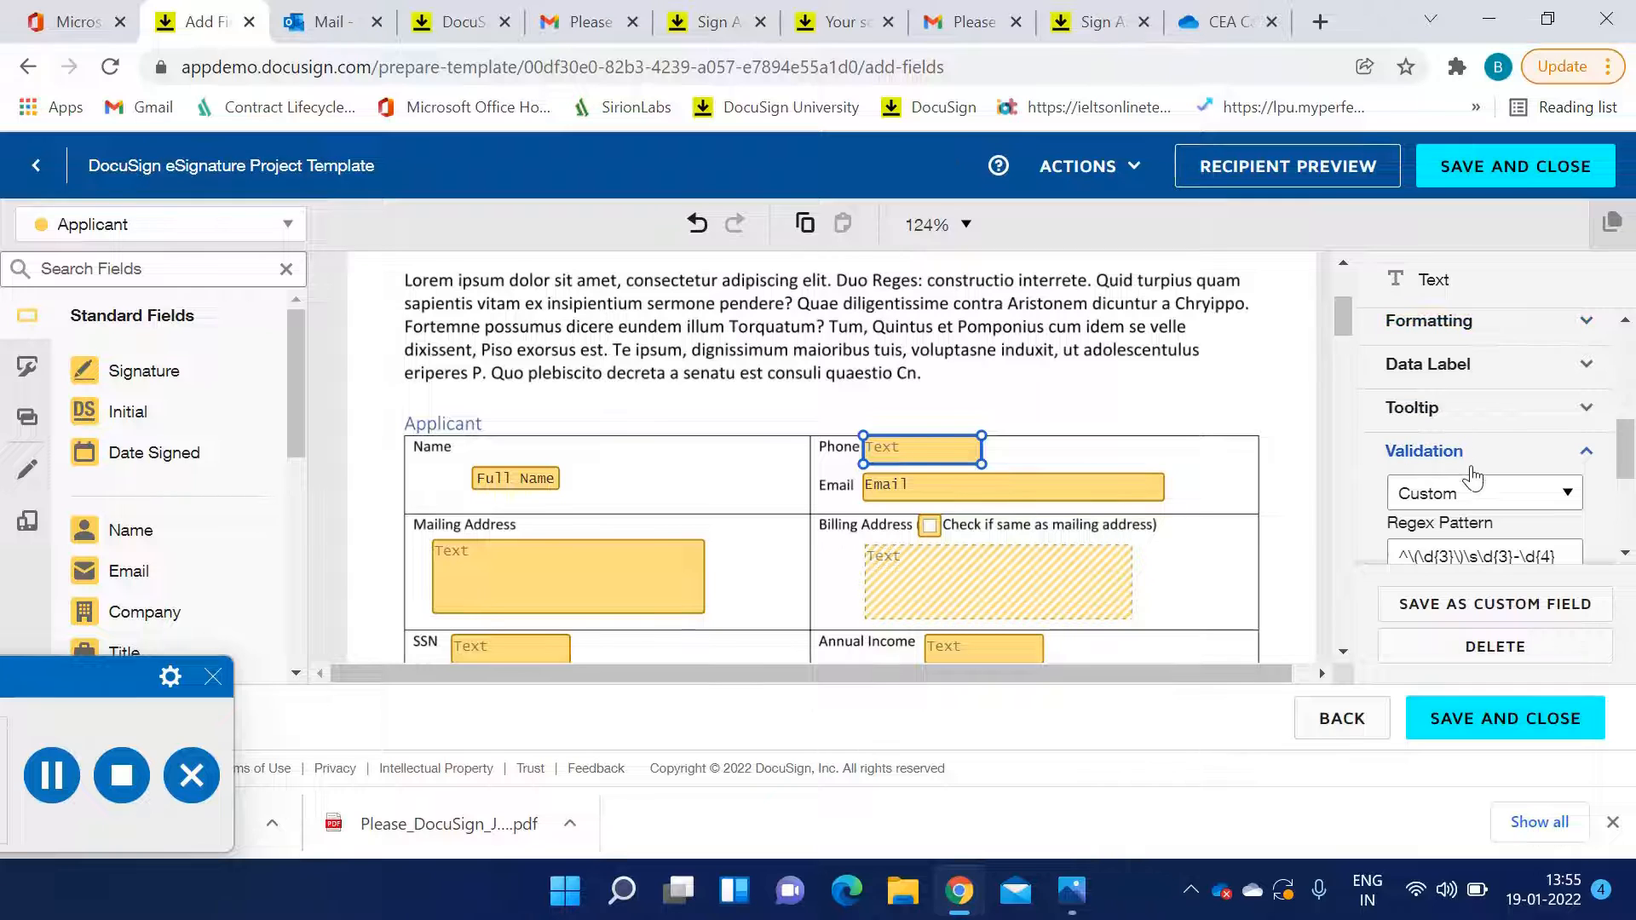
{"action": "scroll", "coordinate": [1472, 467], "scroll_direction": "down", "scroll_amount": 2}
{"action": "left_click", "coordinate": [1479, 366]}
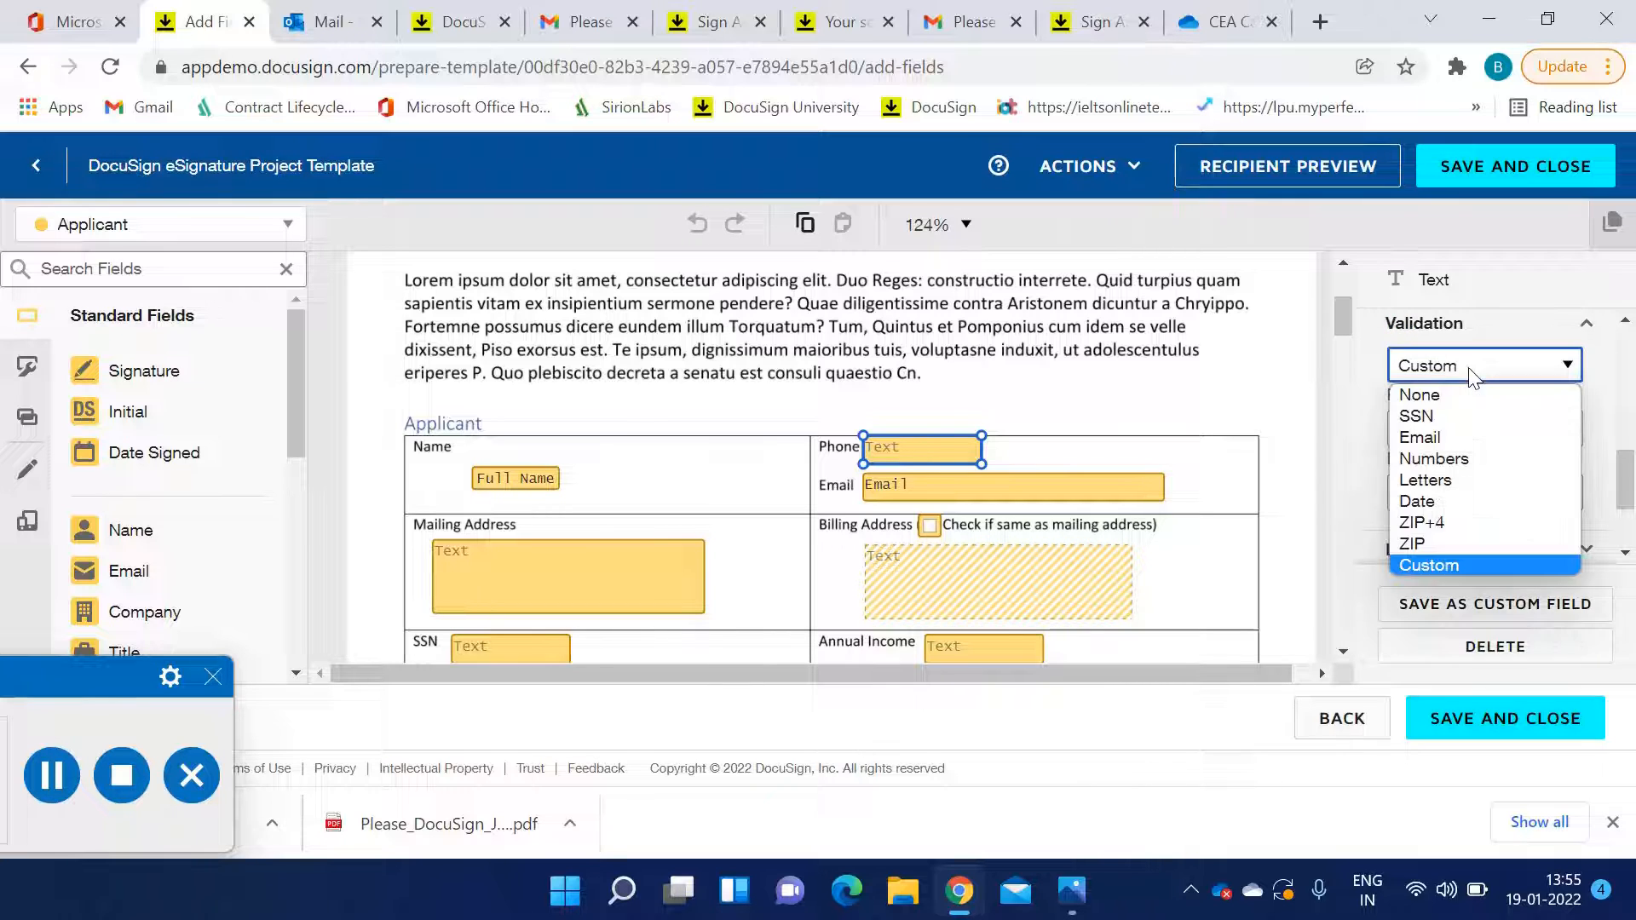
{"action": "left_click", "coordinate": [1450, 564]}
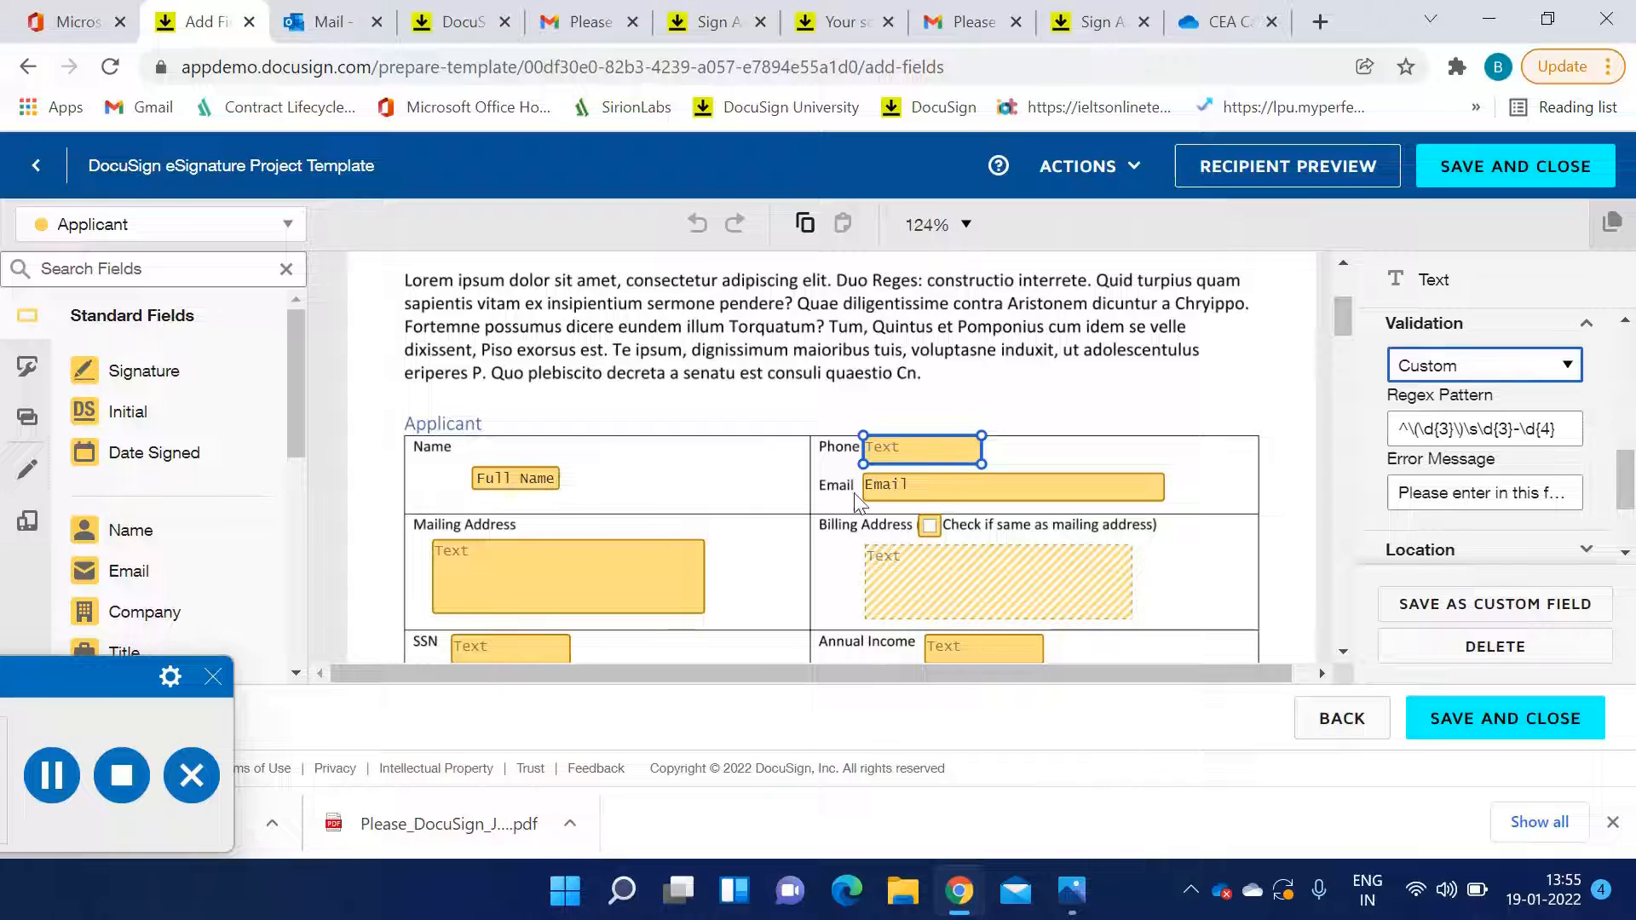
Inspect the Applicant's Email and Mailing Address fields and the billing-address checkbox
{"action": "left_click", "coordinate": [943, 492]}
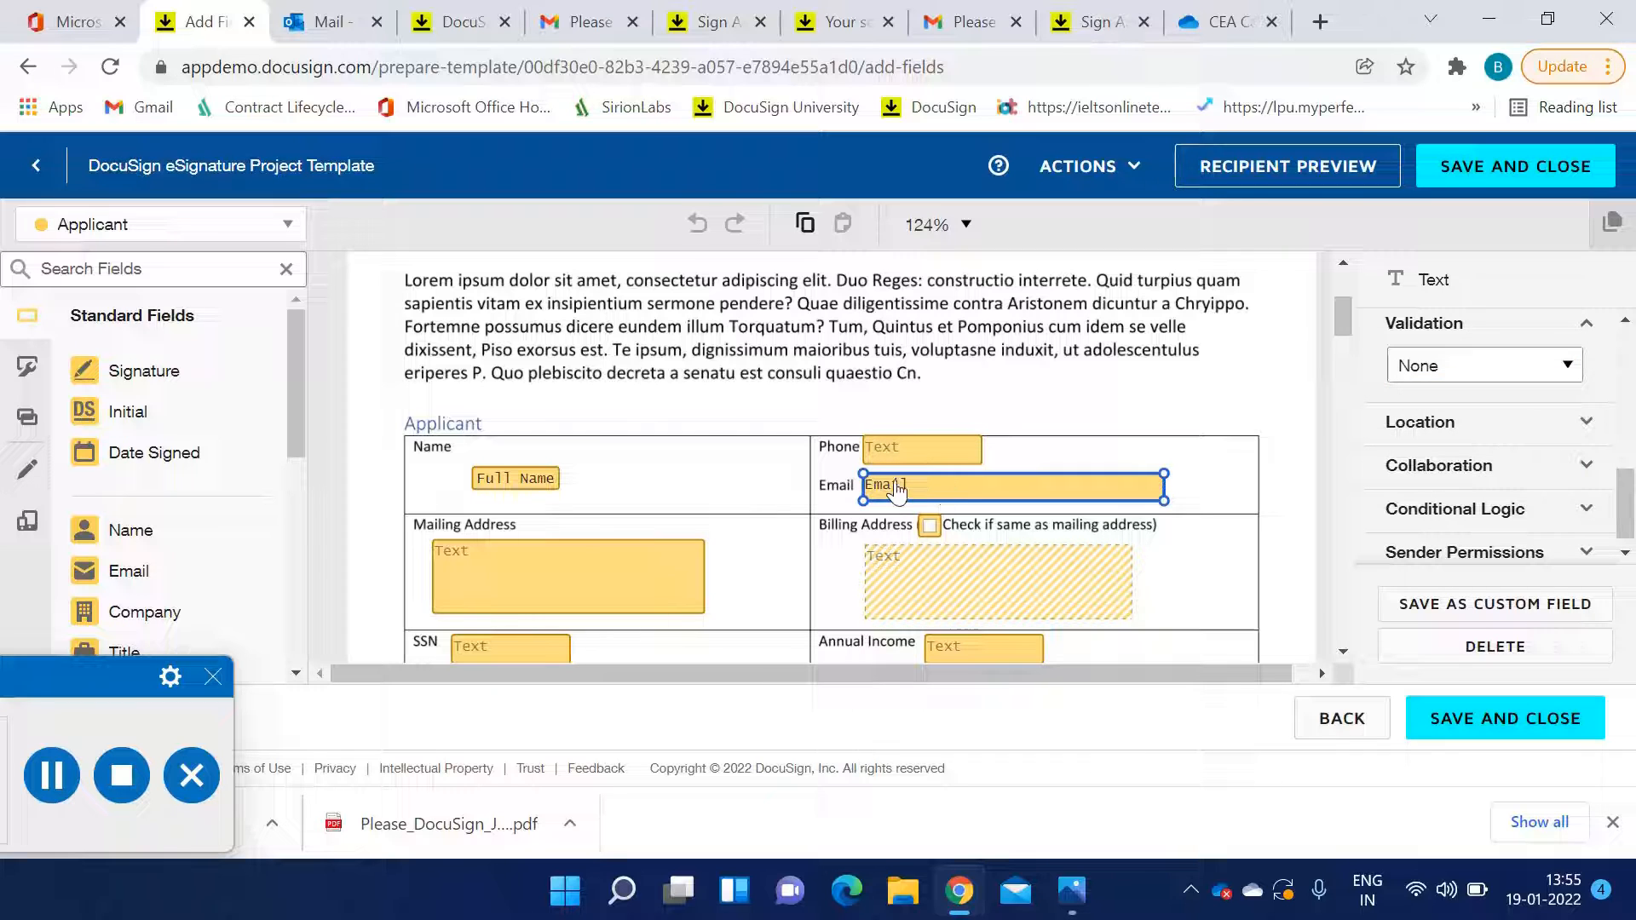
{"action": "left_click", "coordinate": [641, 572]}
{"action": "scroll", "coordinate": [519, 574], "scroll_direction": "down", "scroll_amount": 2}
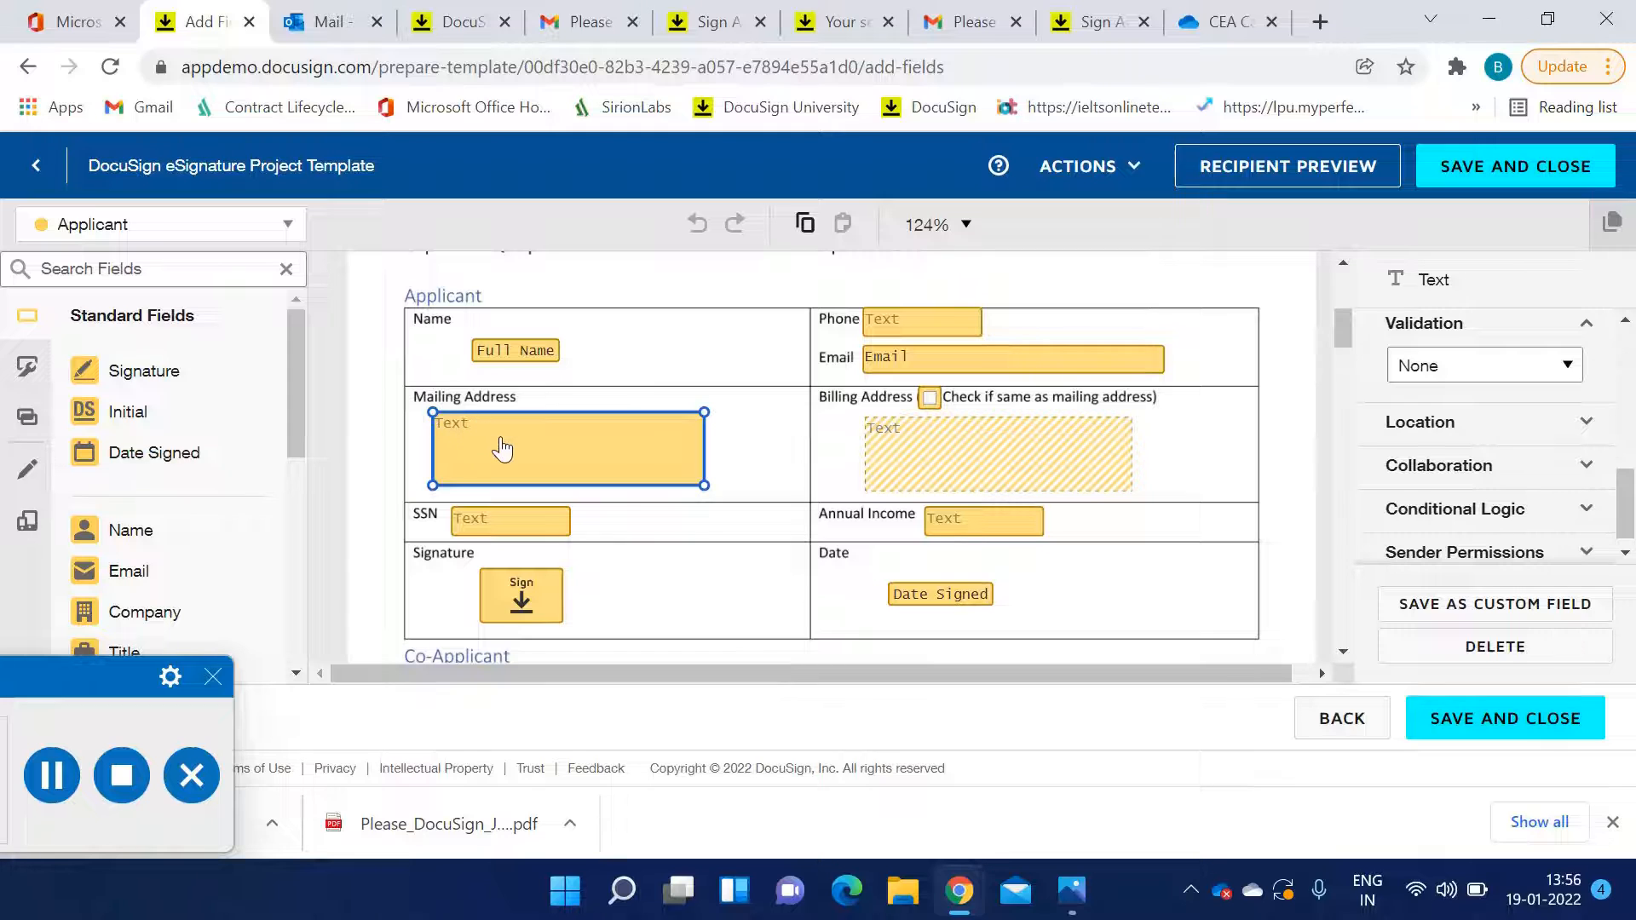
{"action": "left_click", "coordinate": [932, 405]}
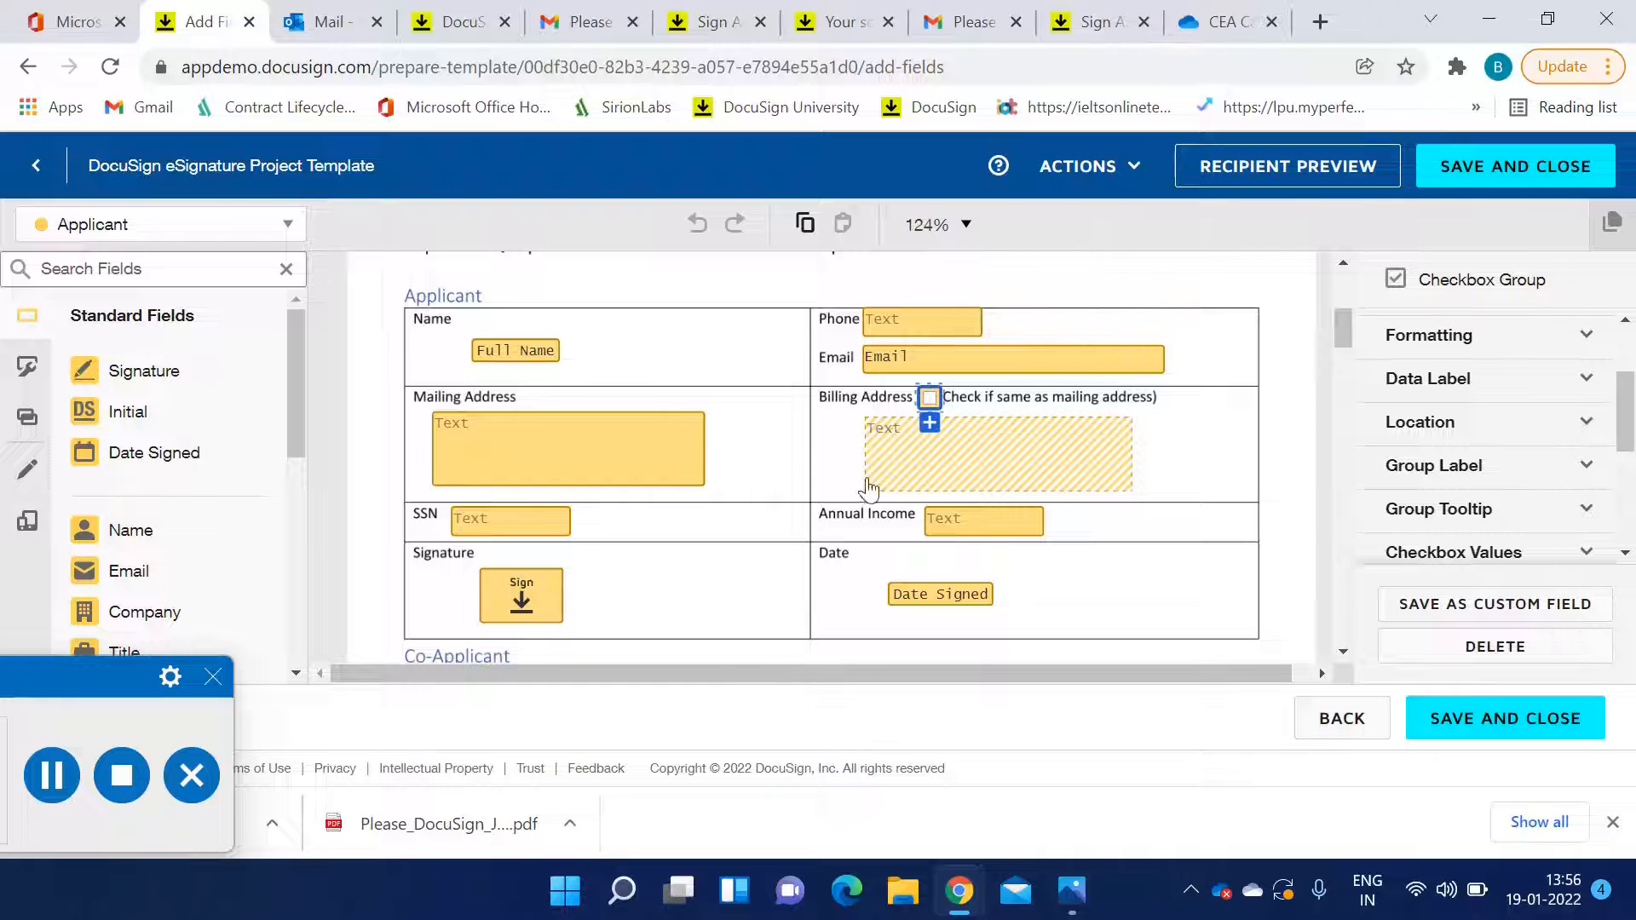
{"action": "left_click", "coordinate": [676, 454]}
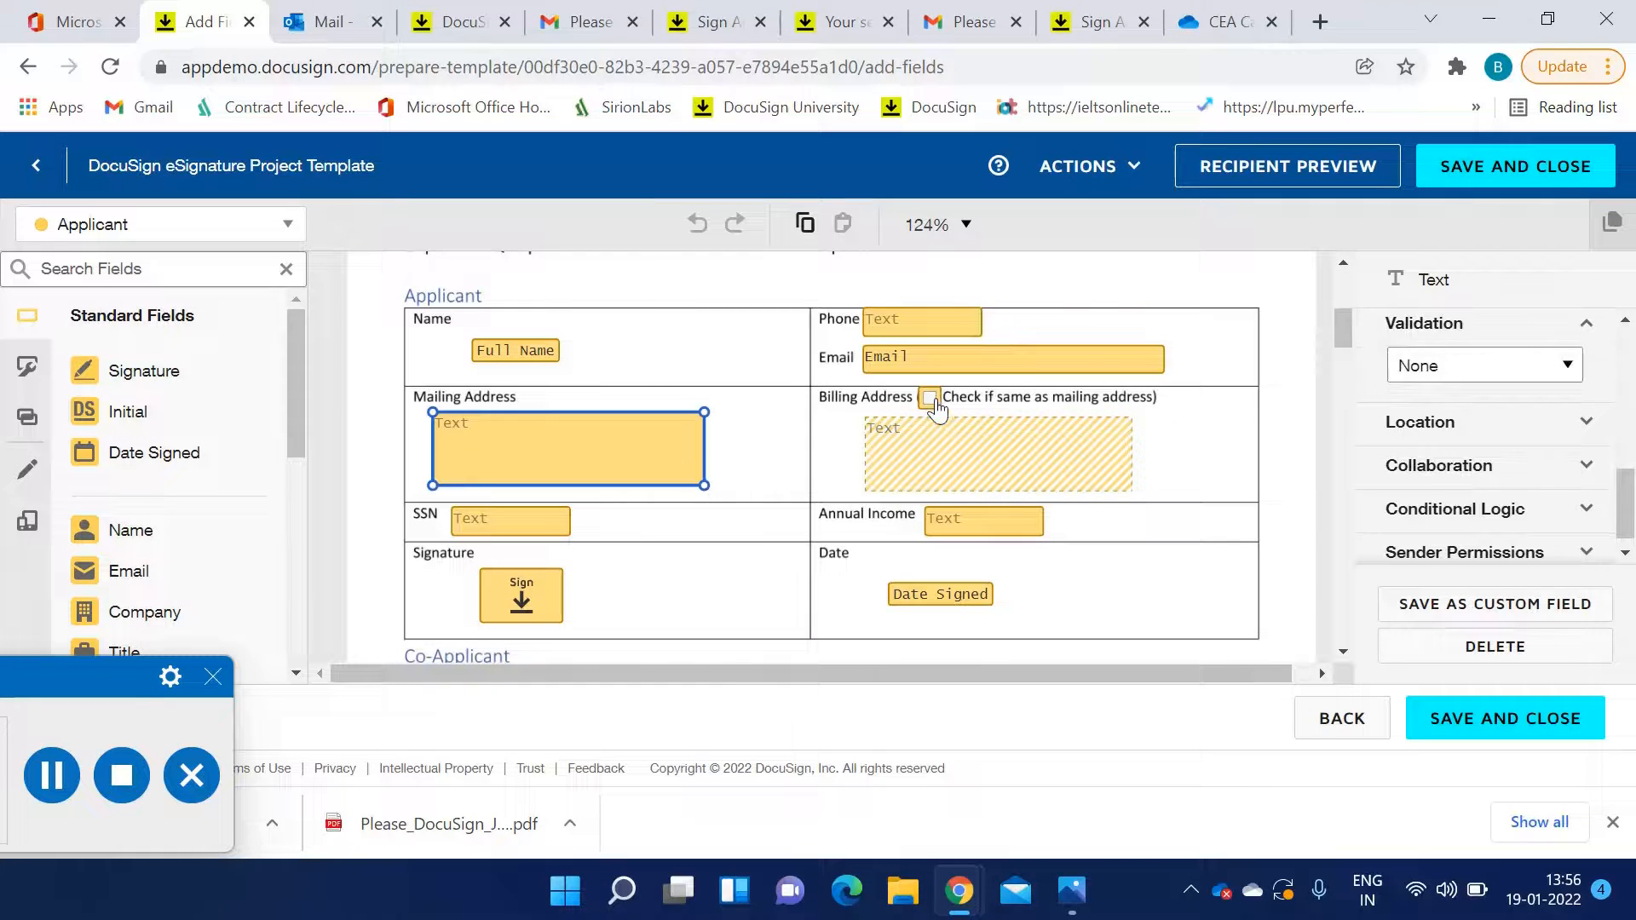
Review the conditional logic on the Mailing Address field and the rule on the billing-address checkbox
{"action": "scroll", "coordinate": [1459, 498], "scroll_direction": "down", "scroll_amount": 1}
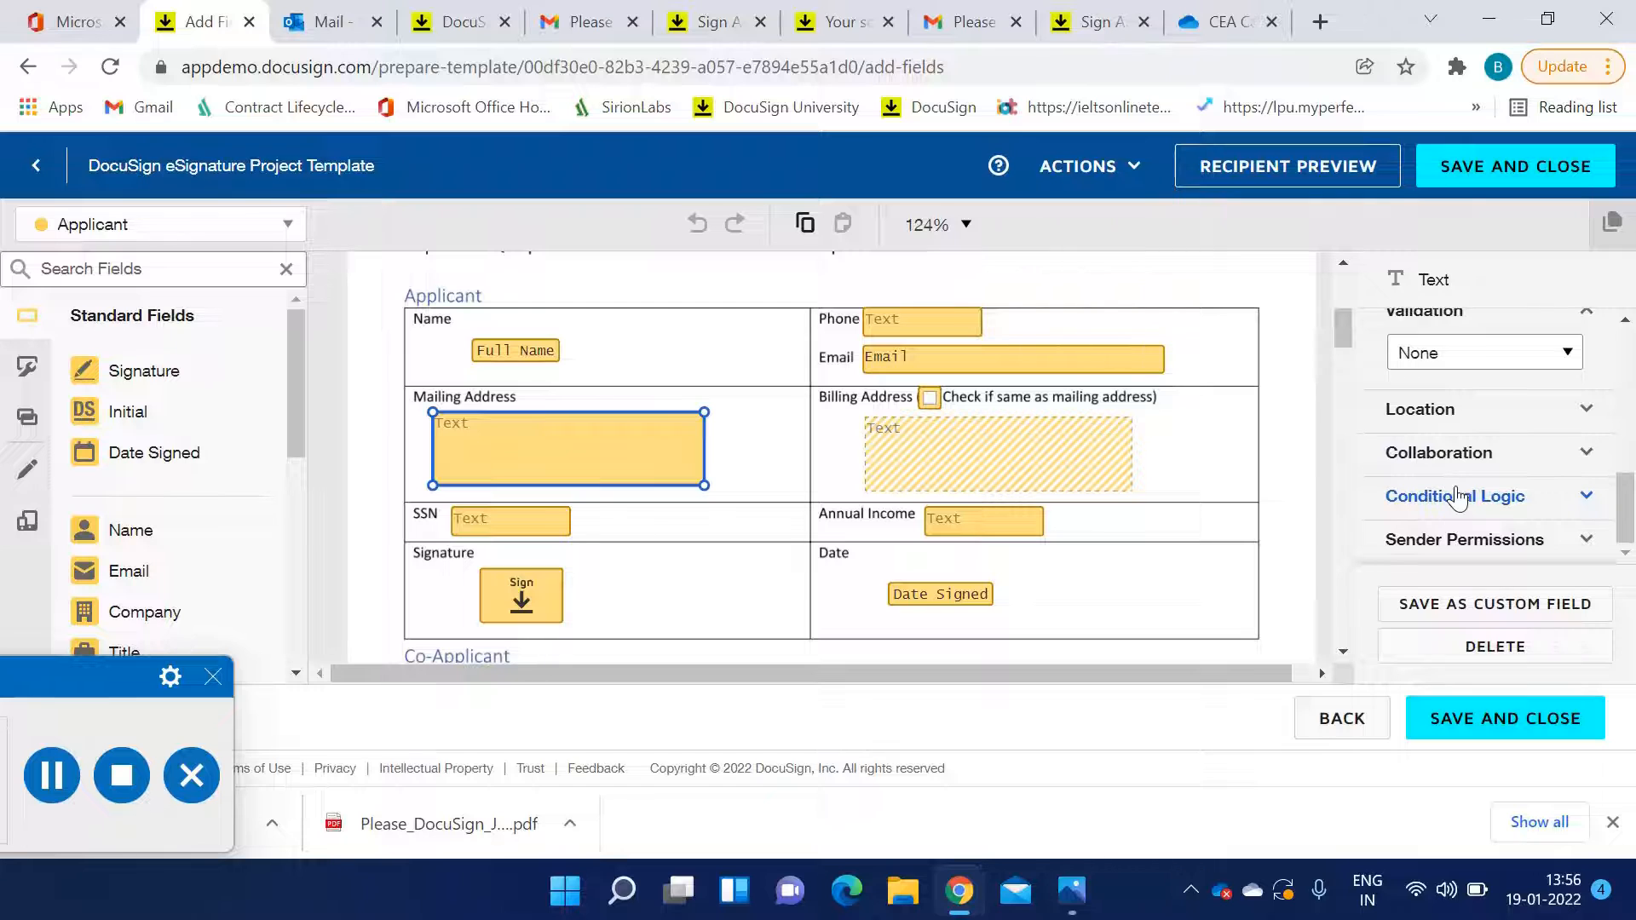
{"action": "left_click", "coordinate": [1459, 498]}
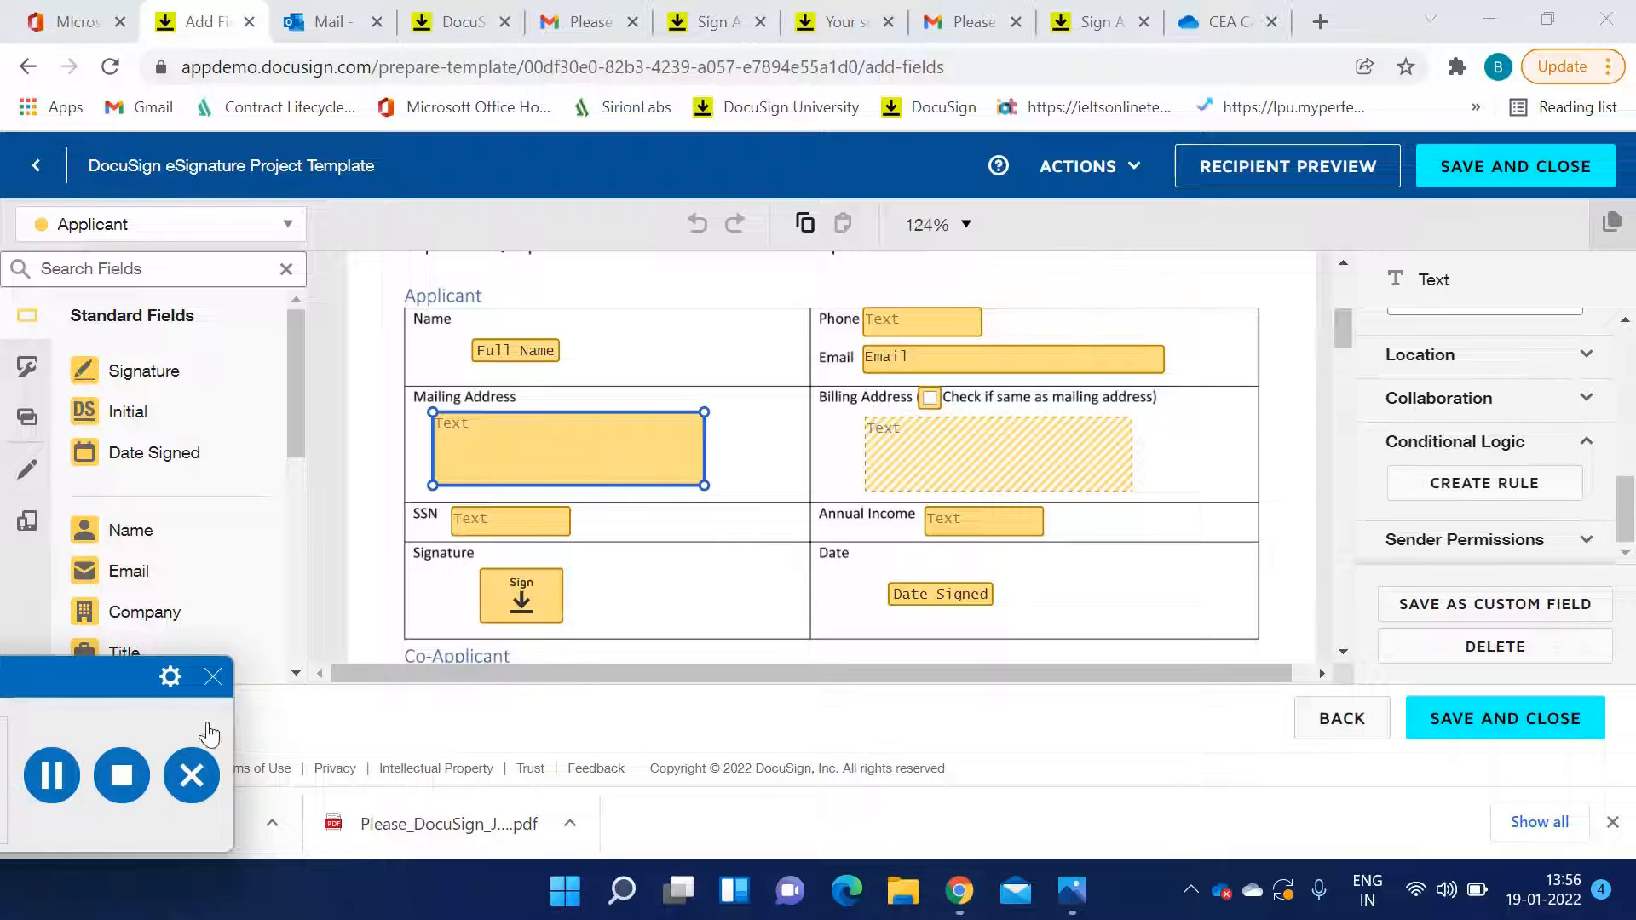
{"action": "left_click", "coordinate": [51, 776]}
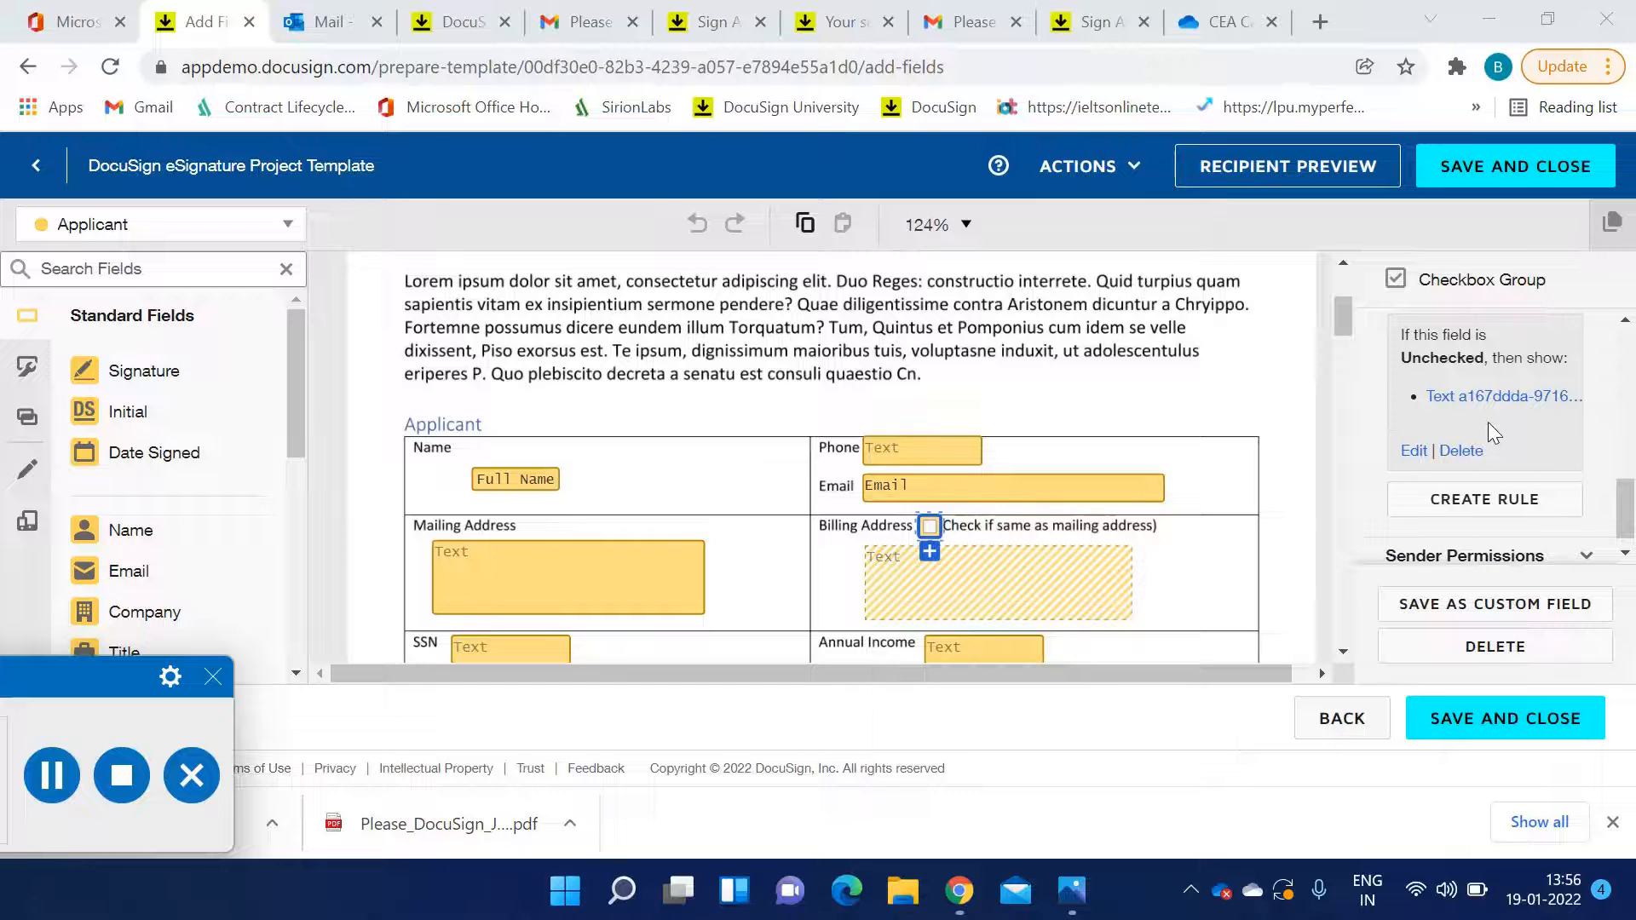
{"action": "scroll", "coordinate": [1563, 431], "scroll_direction": "up", "scroll_amount": 2}
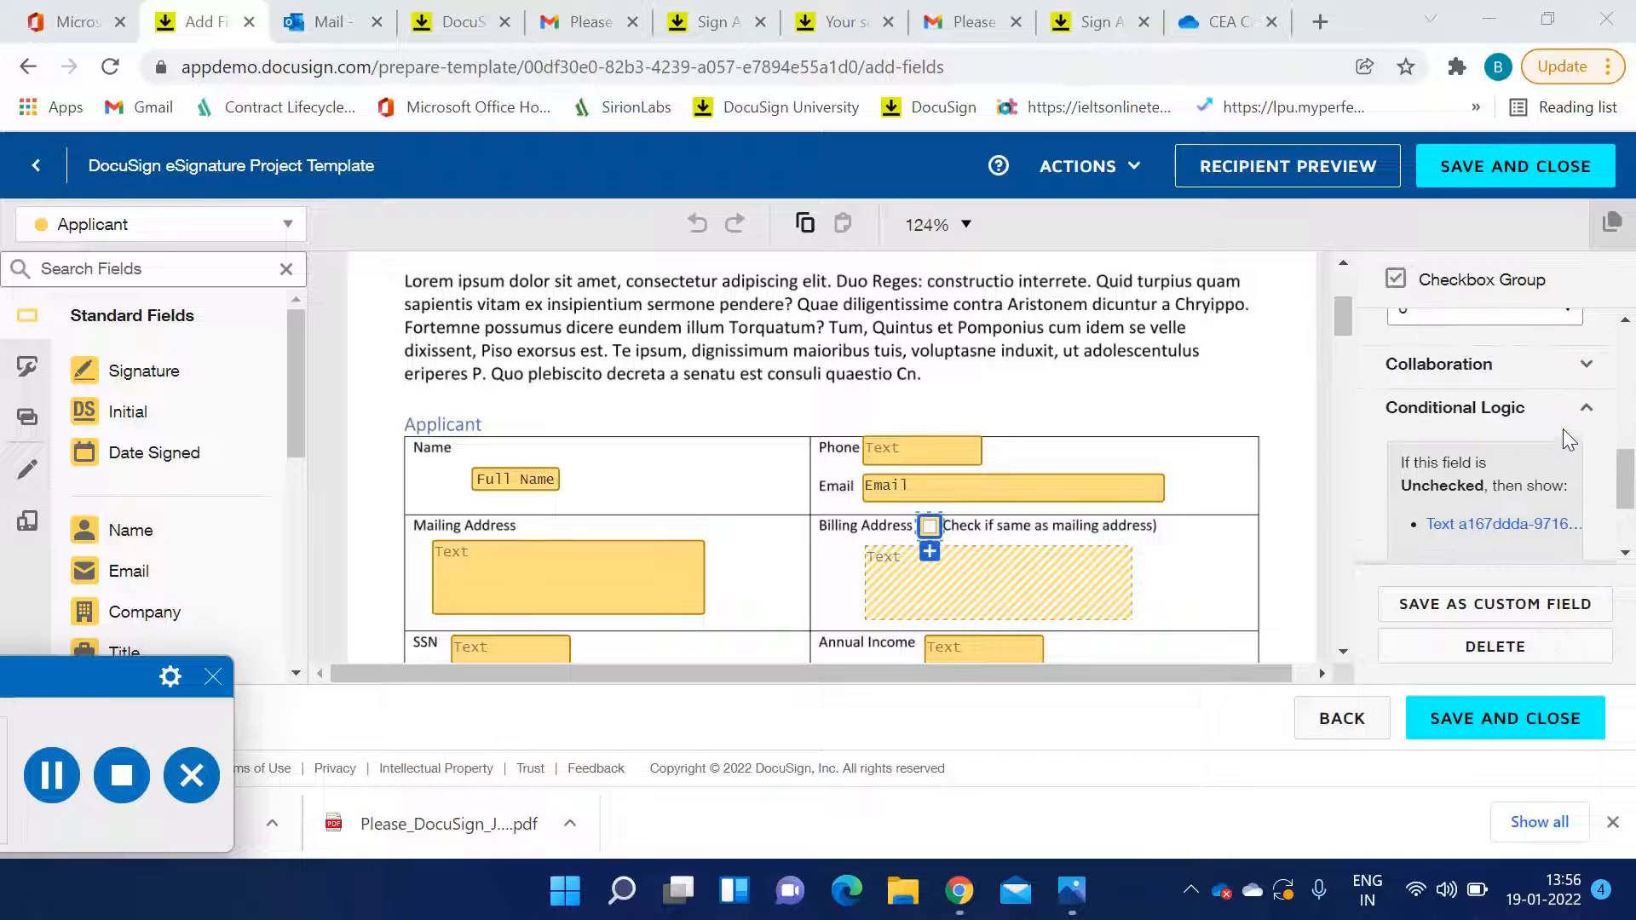
{"action": "scroll", "coordinate": [1018, 588], "scroll_direction": "down", "scroll_amount": 3}
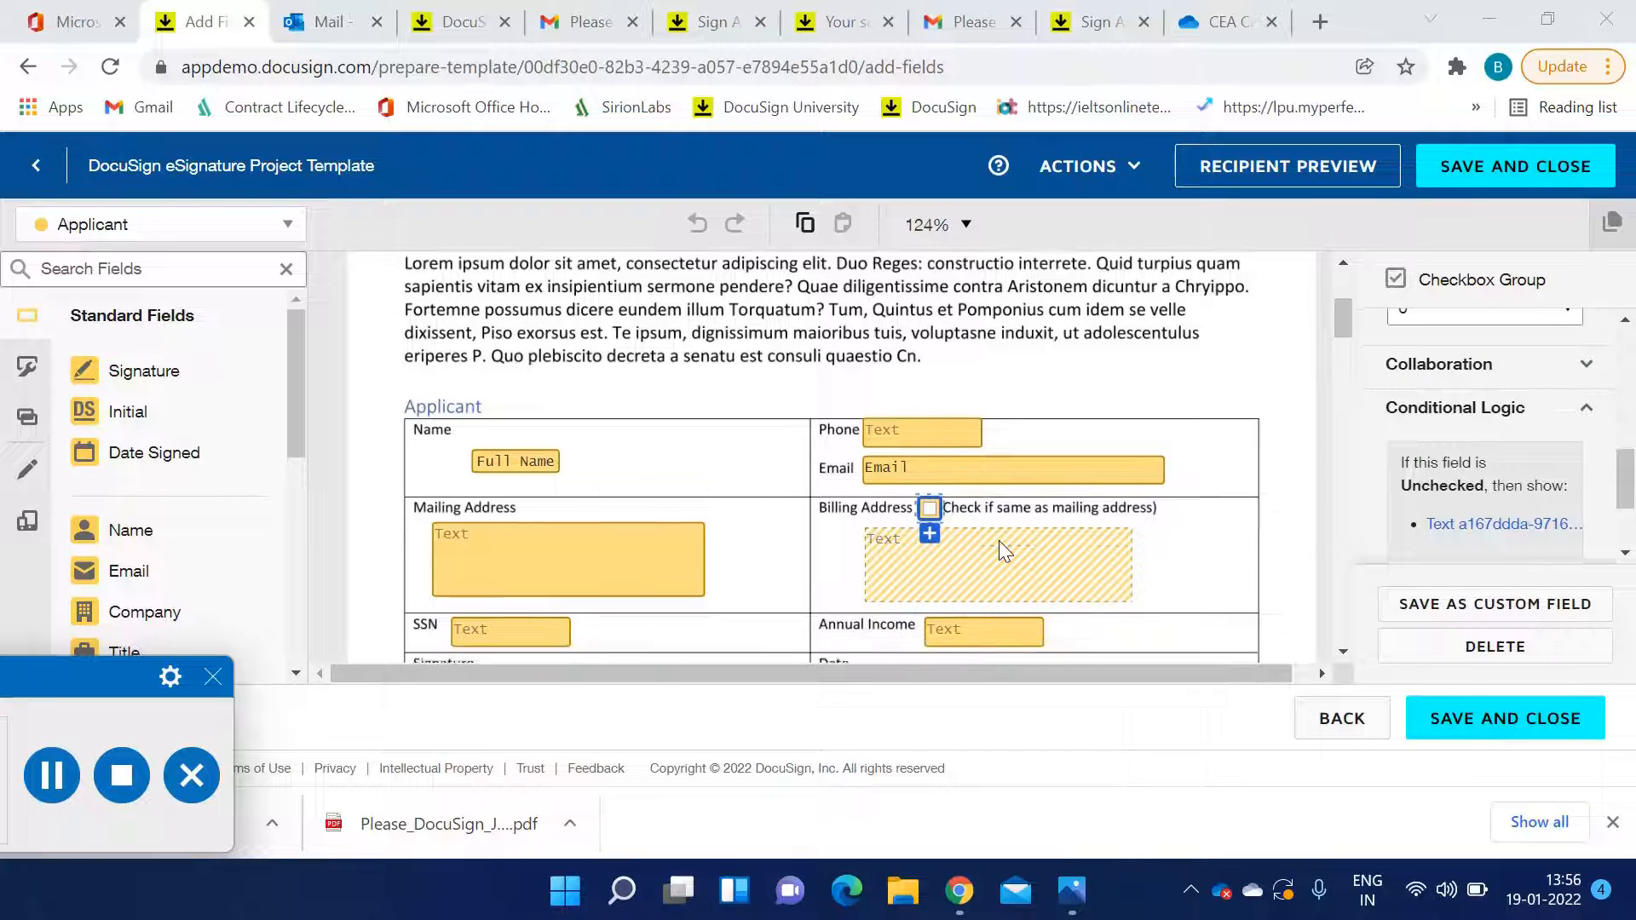
Compare the validation settings of the Applicant's SSN and Annual Income fields
{"action": "left_click", "coordinate": [469, 393]}
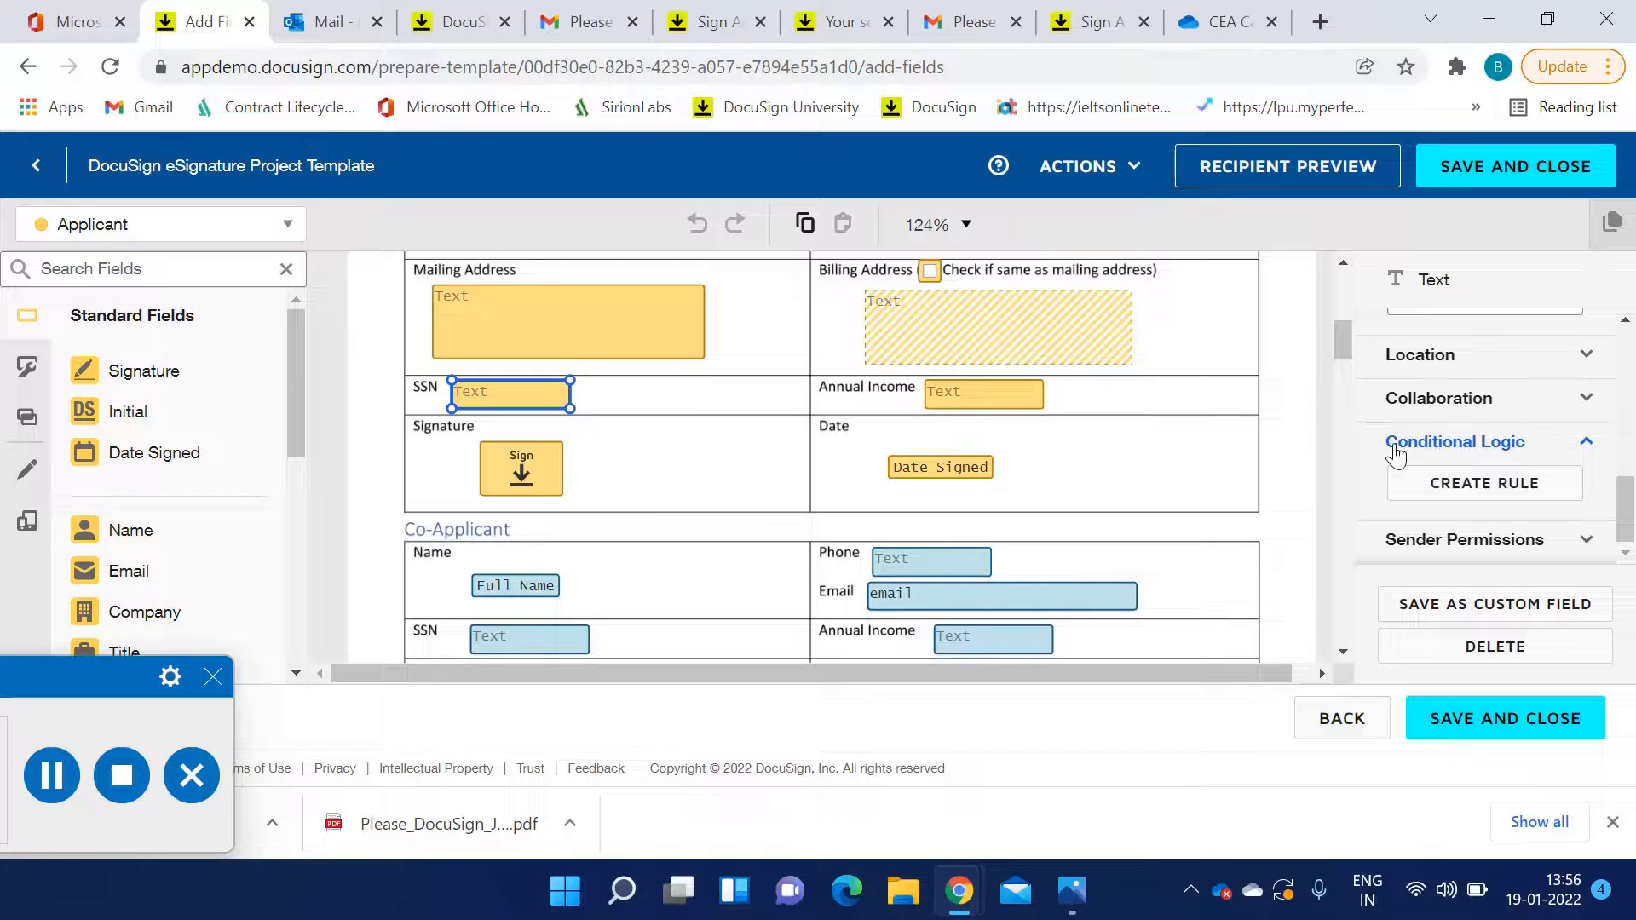
{"action": "scroll", "coordinate": [1396, 456], "scroll_direction": "up", "scroll_amount": 2}
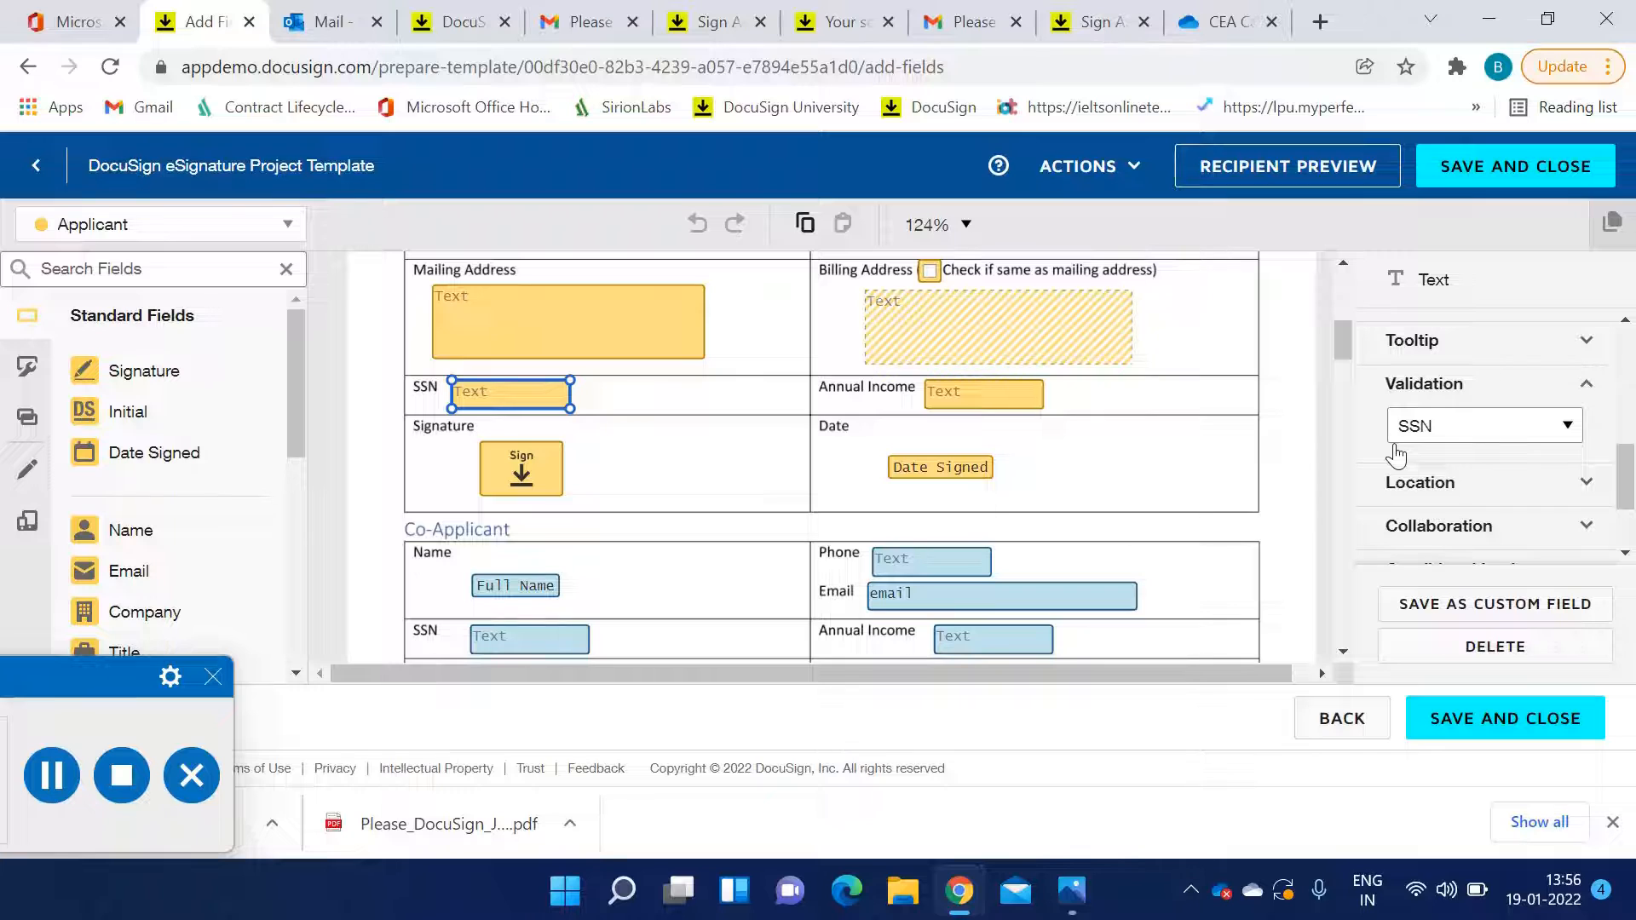
{"action": "left_click", "coordinate": [1428, 430]}
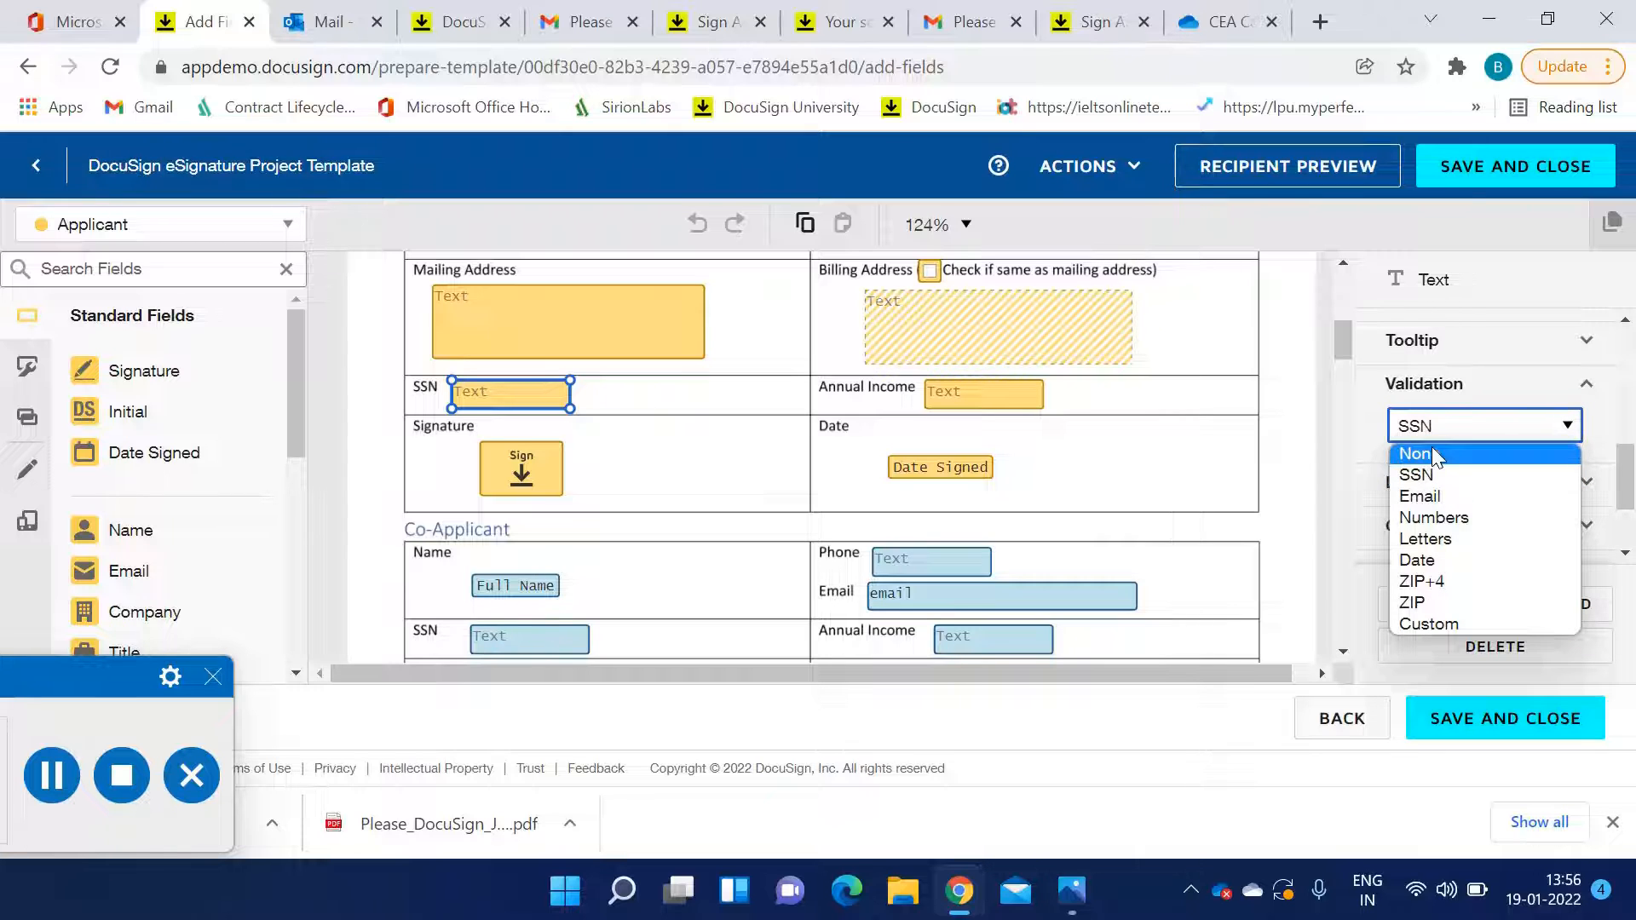
{"action": "left_click", "coordinate": [972, 412]}
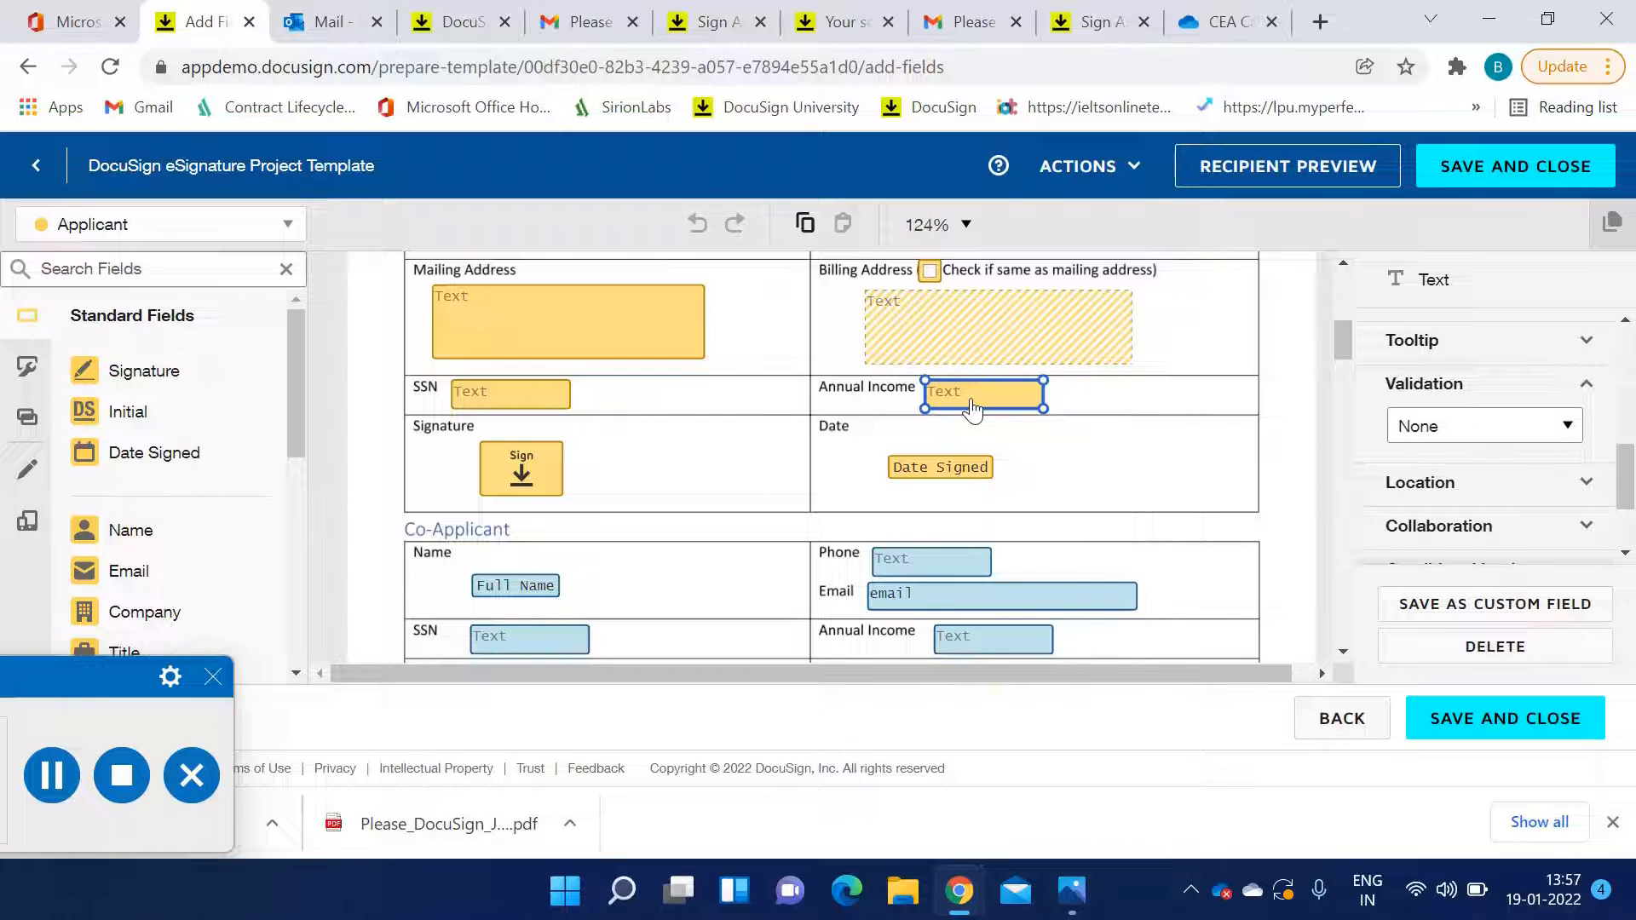
{"action": "left_click", "coordinate": [512, 400]}
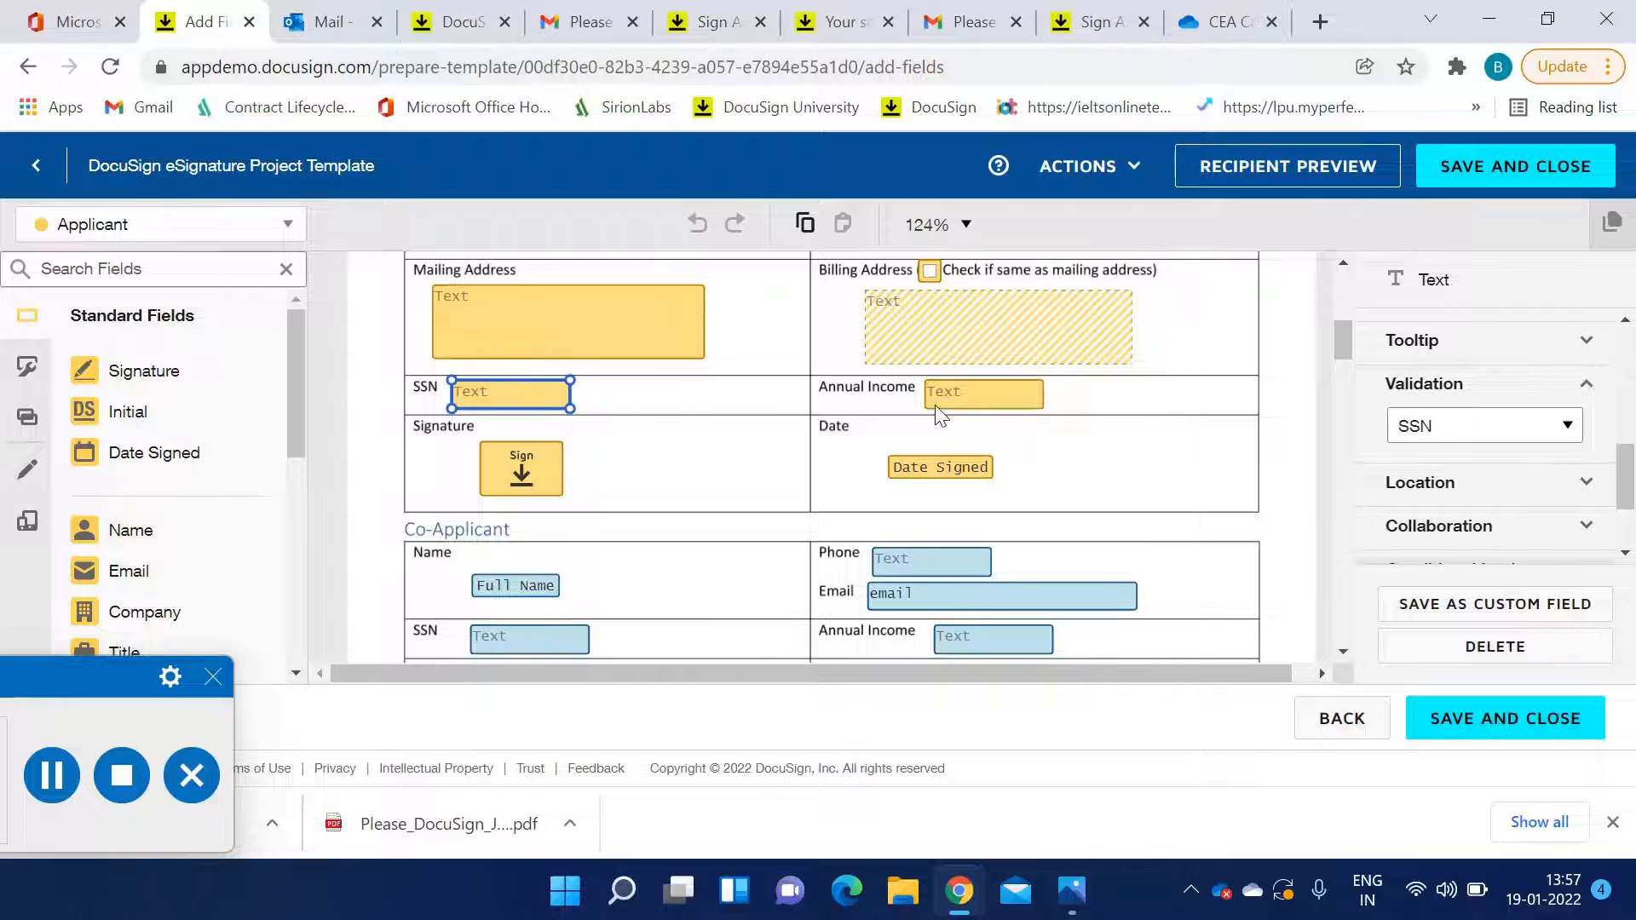
{"action": "left_click", "coordinate": [972, 411]}
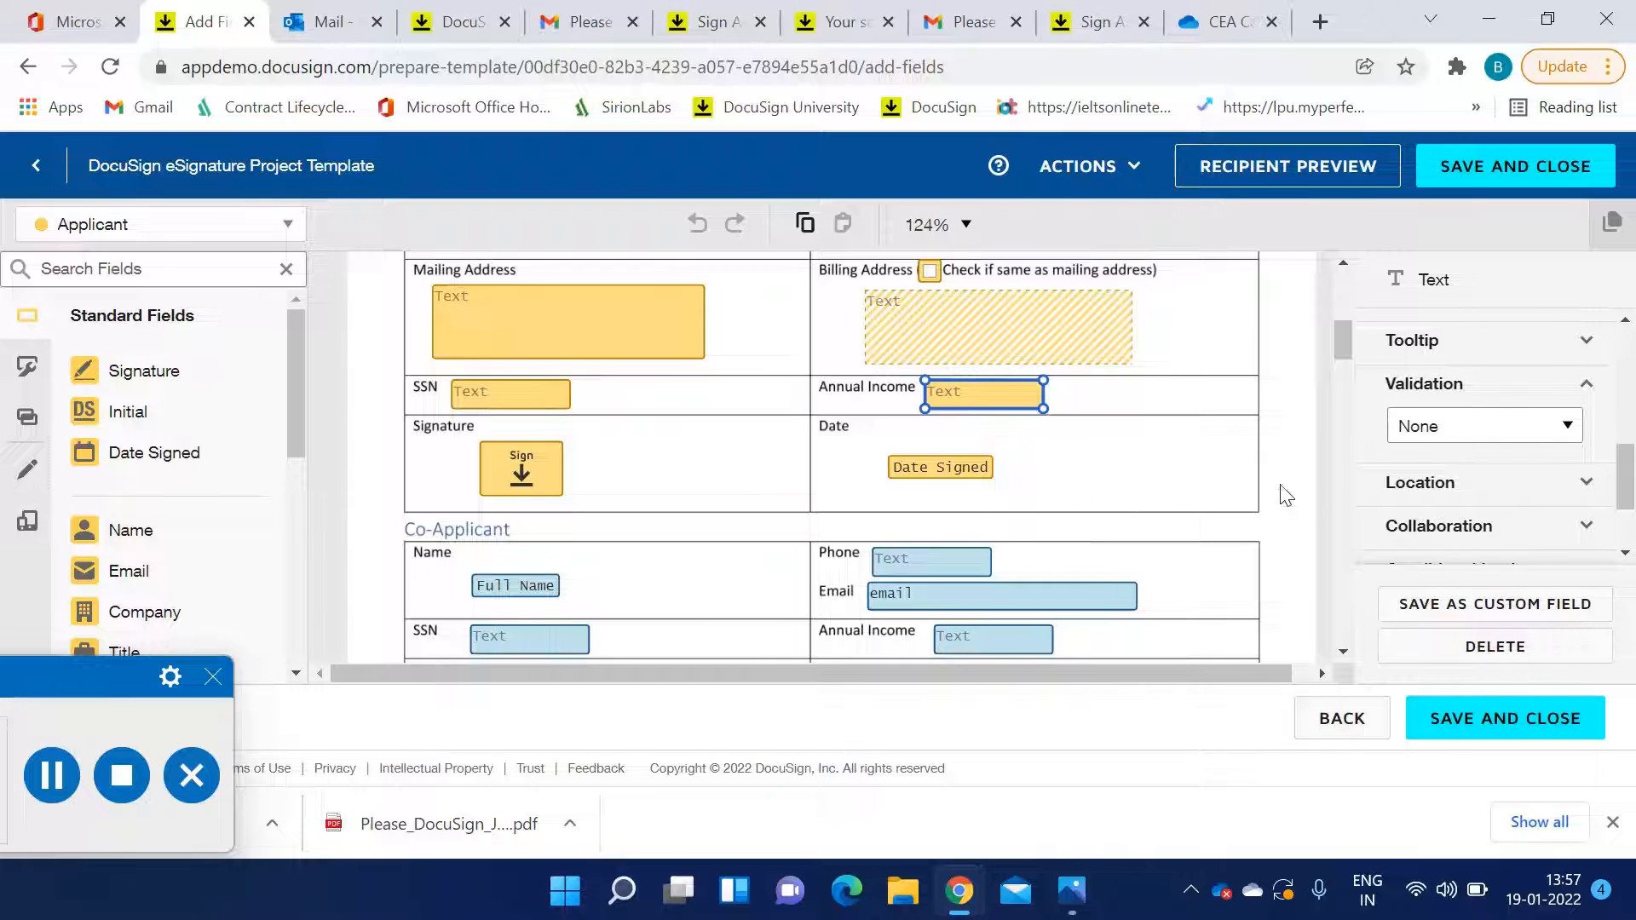
Look through the Annual Income field's properties, including its formatting and hide-text-with-asterisks option
{"action": "scroll", "coordinate": [1387, 492], "scroll_direction": "up", "scroll_amount": 3}
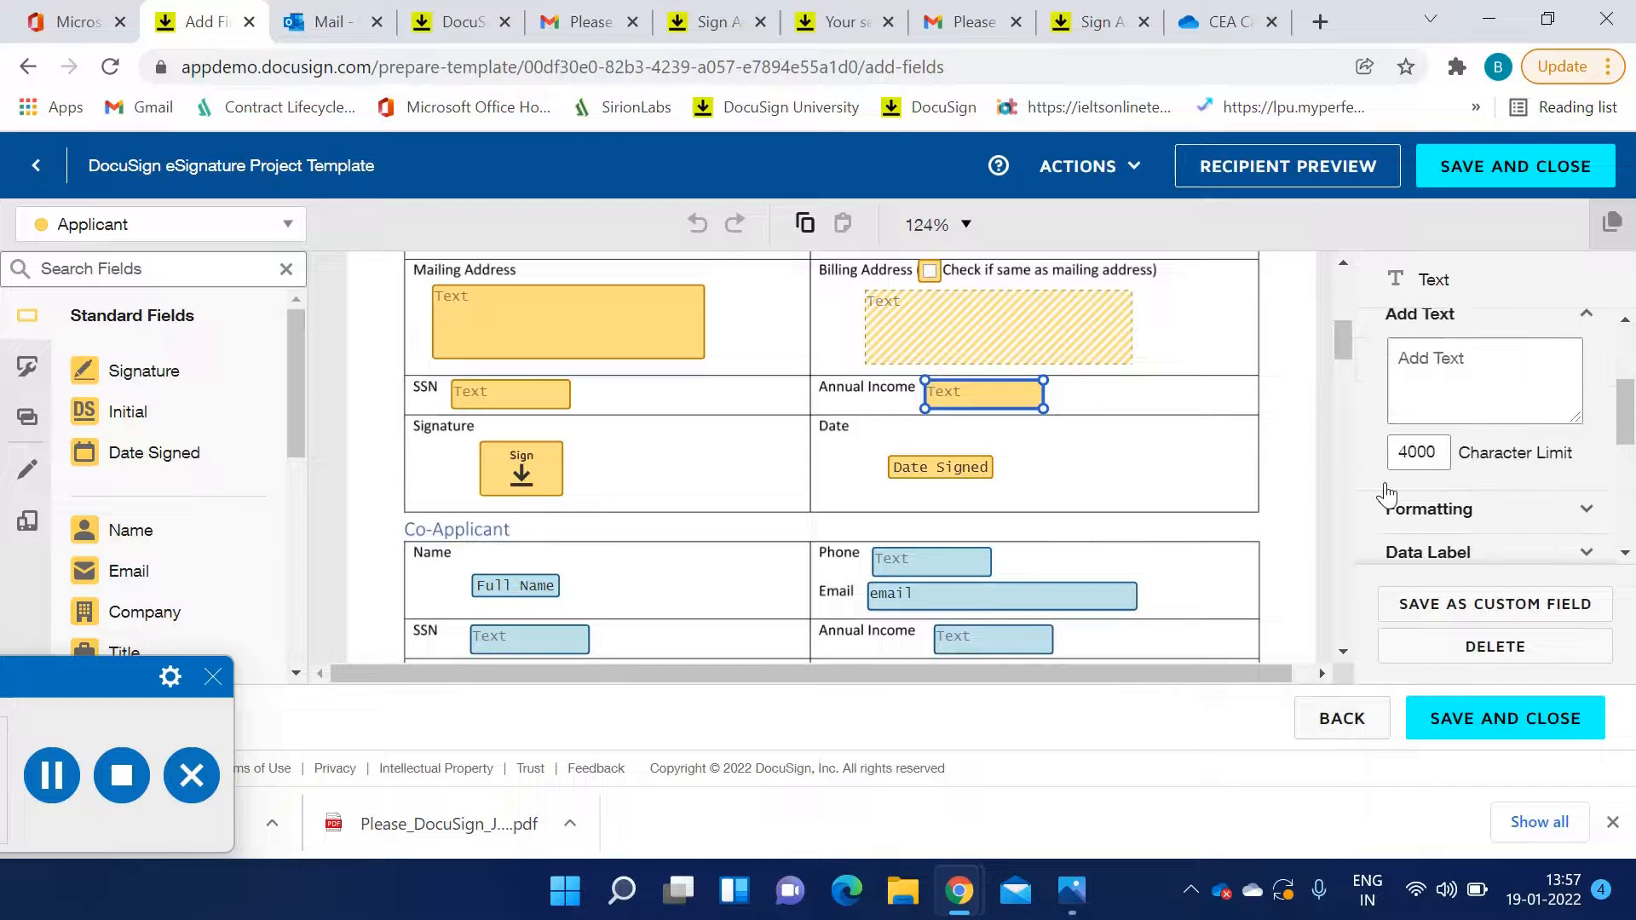
{"action": "scroll", "coordinate": [1386, 493], "scroll_direction": "up", "scroll_amount": 2}
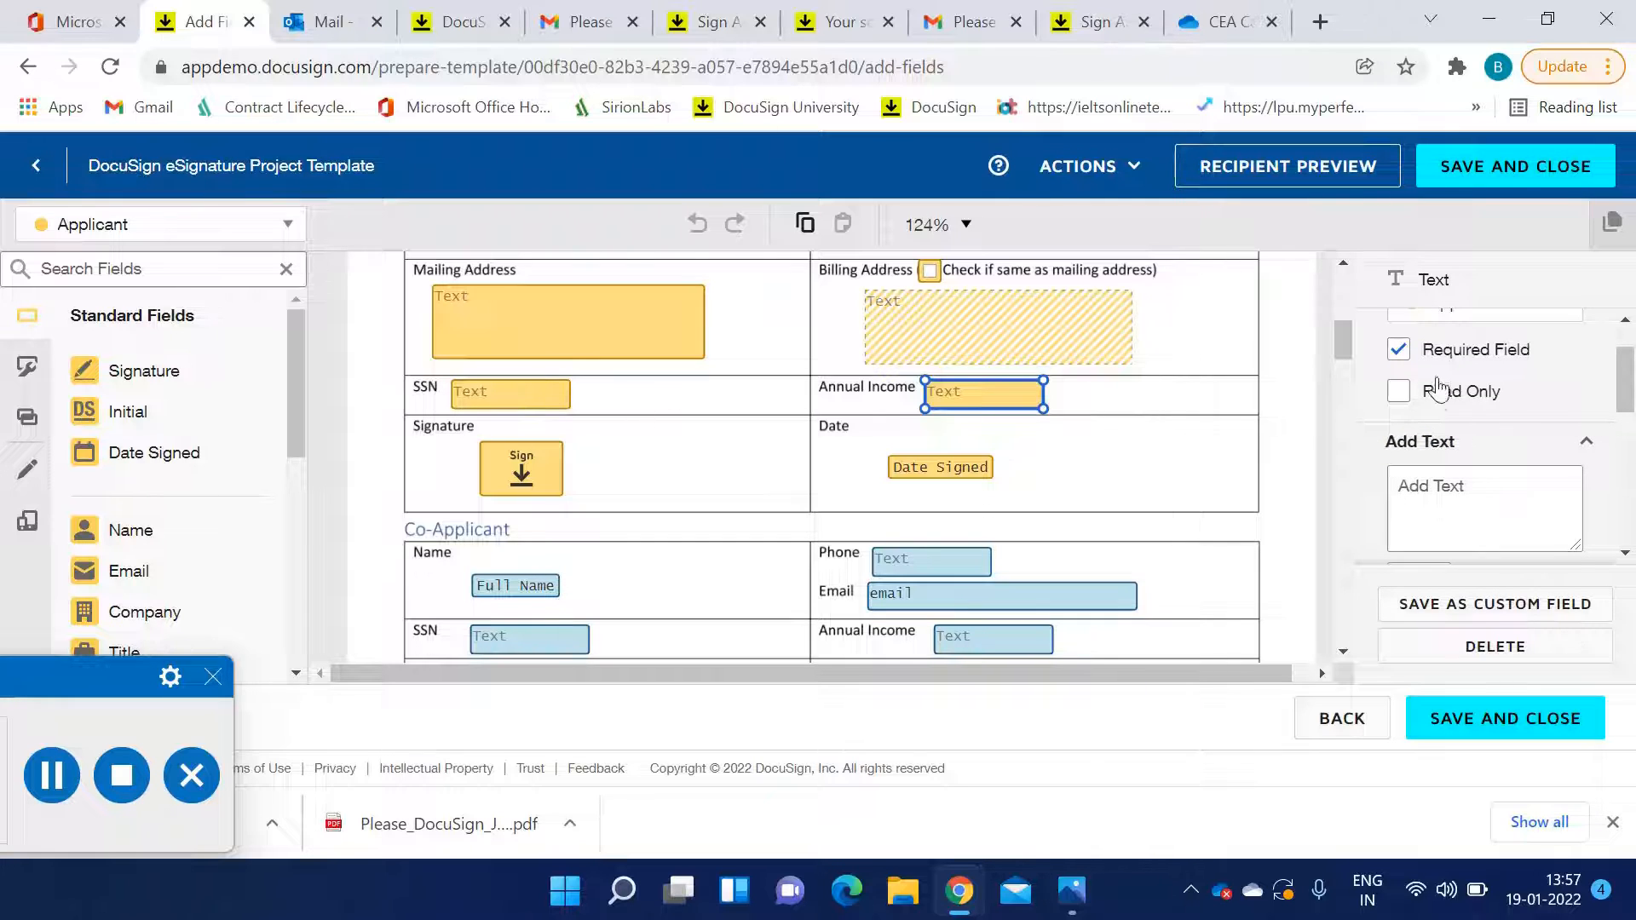
{"action": "scroll", "coordinate": [1438, 390], "scroll_direction": "up", "scroll_amount": 2}
{"action": "scroll", "coordinate": [1438, 428], "scroll_direction": "down", "scroll_amount": 4}
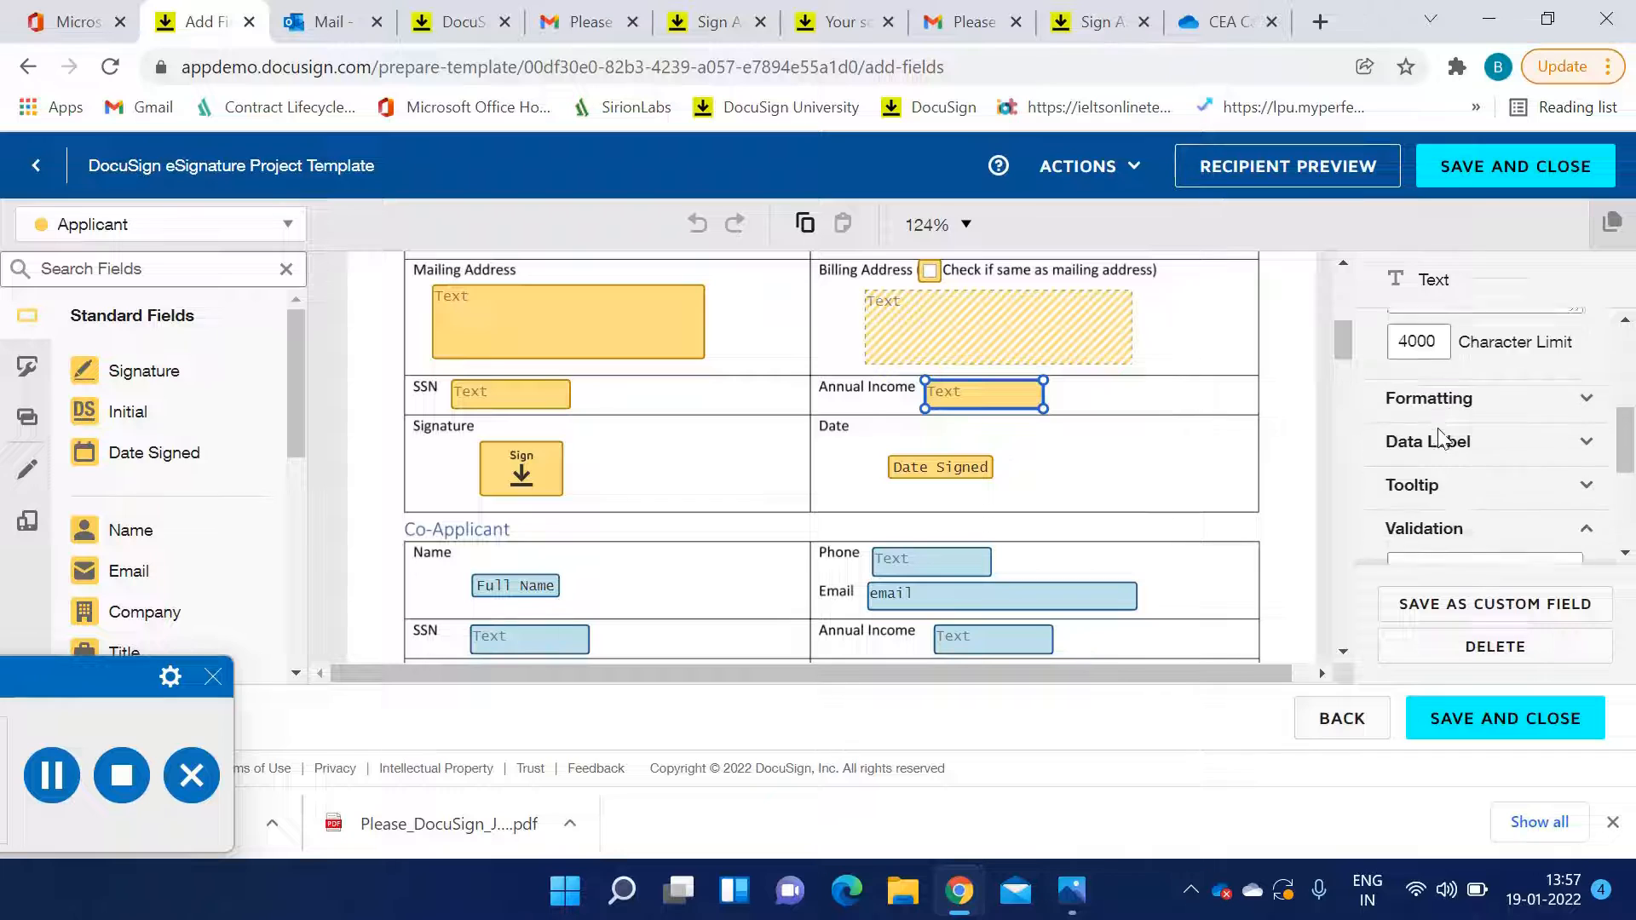
{"action": "scroll", "coordinate": [1438, 435], "scroll_direction": "down", "scroll_amount": 1}
{"action": "left_click", "coordinate": [1521, 321]}
{"action": "scroll", "coordinate": [1499, 422], "scroll_direction": "down", "scroll_amount": 2}
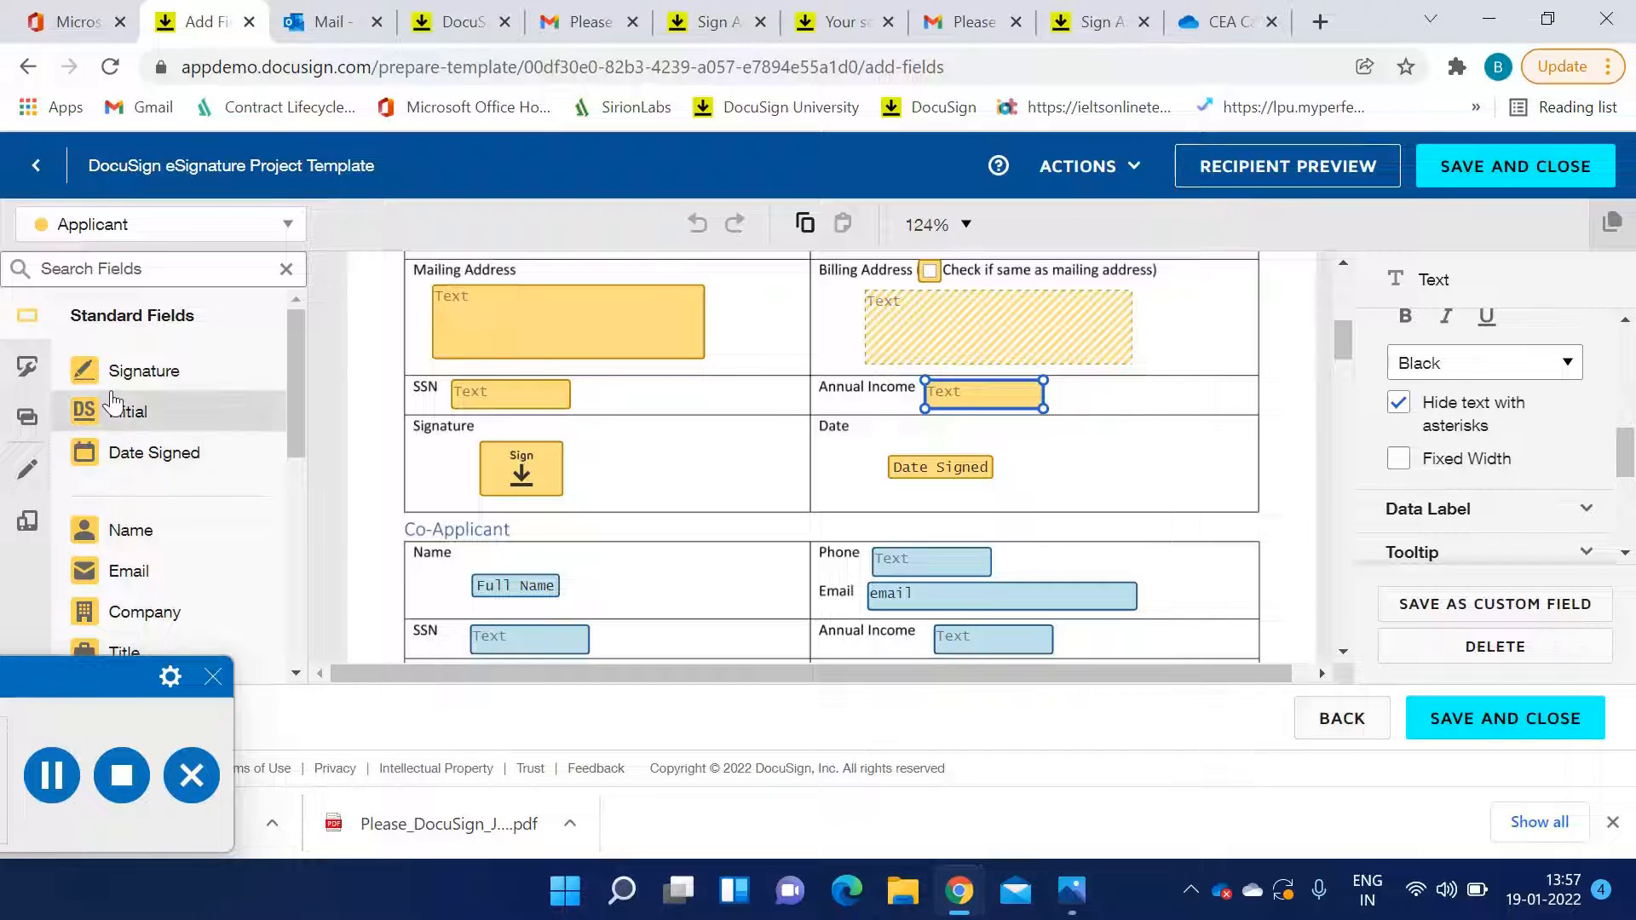
{"action": "mouse_move", "coordinate": [292, 401]}
{"action": "left_mouse_down"}
{"action": "mouse_move", "coordinate": [645, 470]}
{"action": "mouse_move", "coordinate": [441, 426]}
{"action": "mouse_move", "coordinate": [140, 415]}
{"action": "left_mouse_up"}
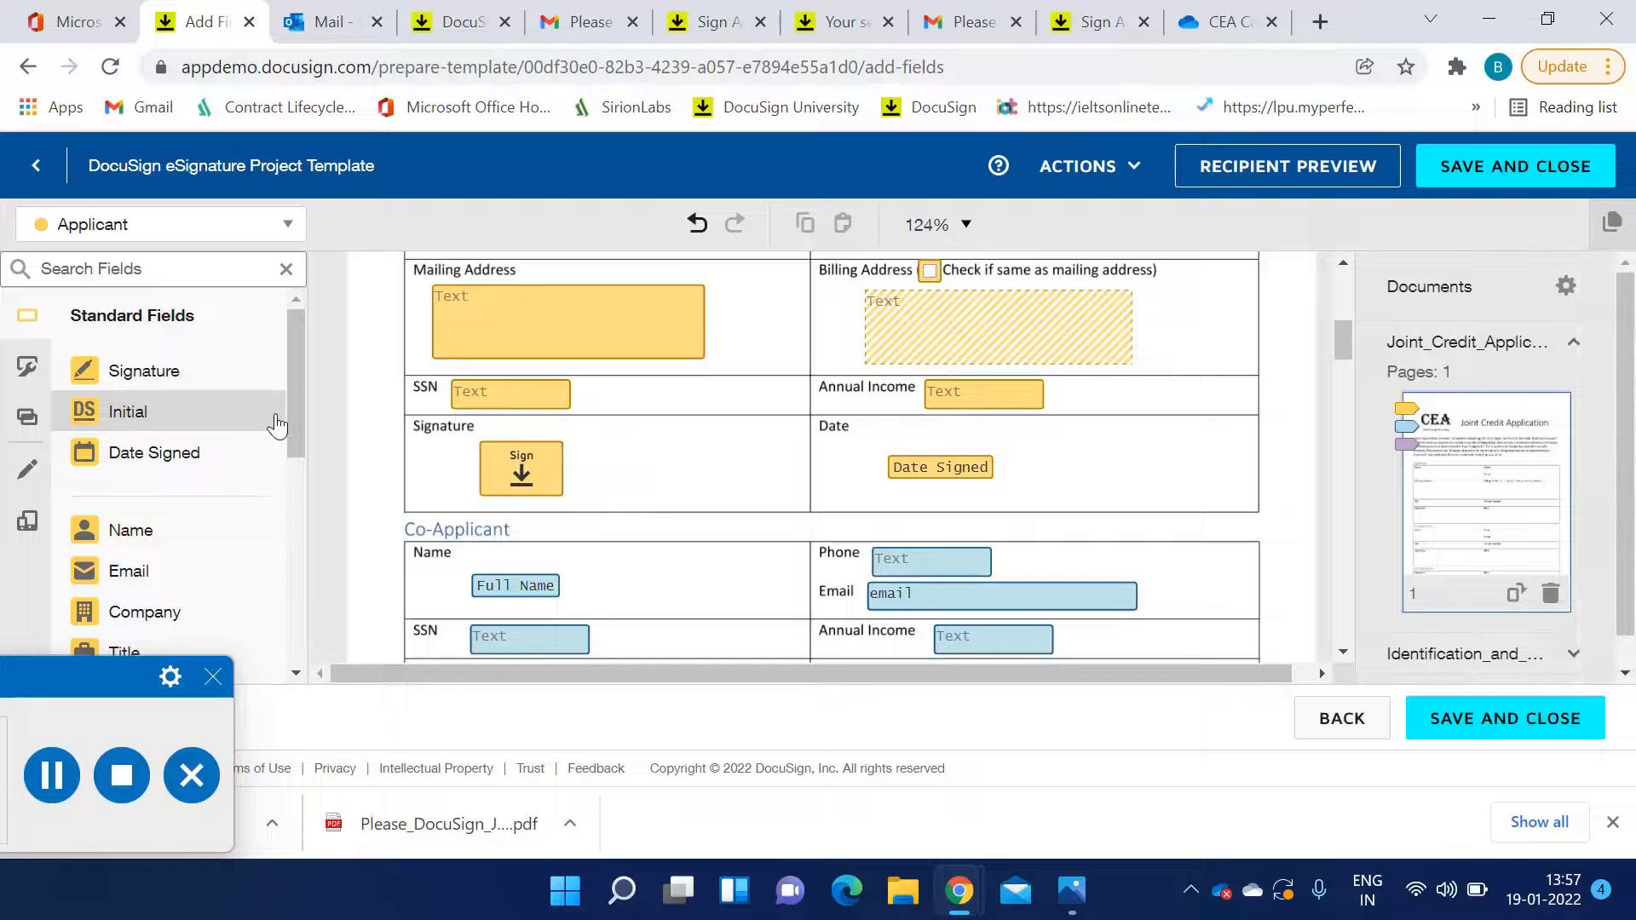
Inspect the Co-Applicant SSN field and switch the active field recipient among the signers, ending back on Applicant
{"action": "scroll", "coordinate": [1123, 511], "scroll_direction": "down", "scroll_amount": 3}
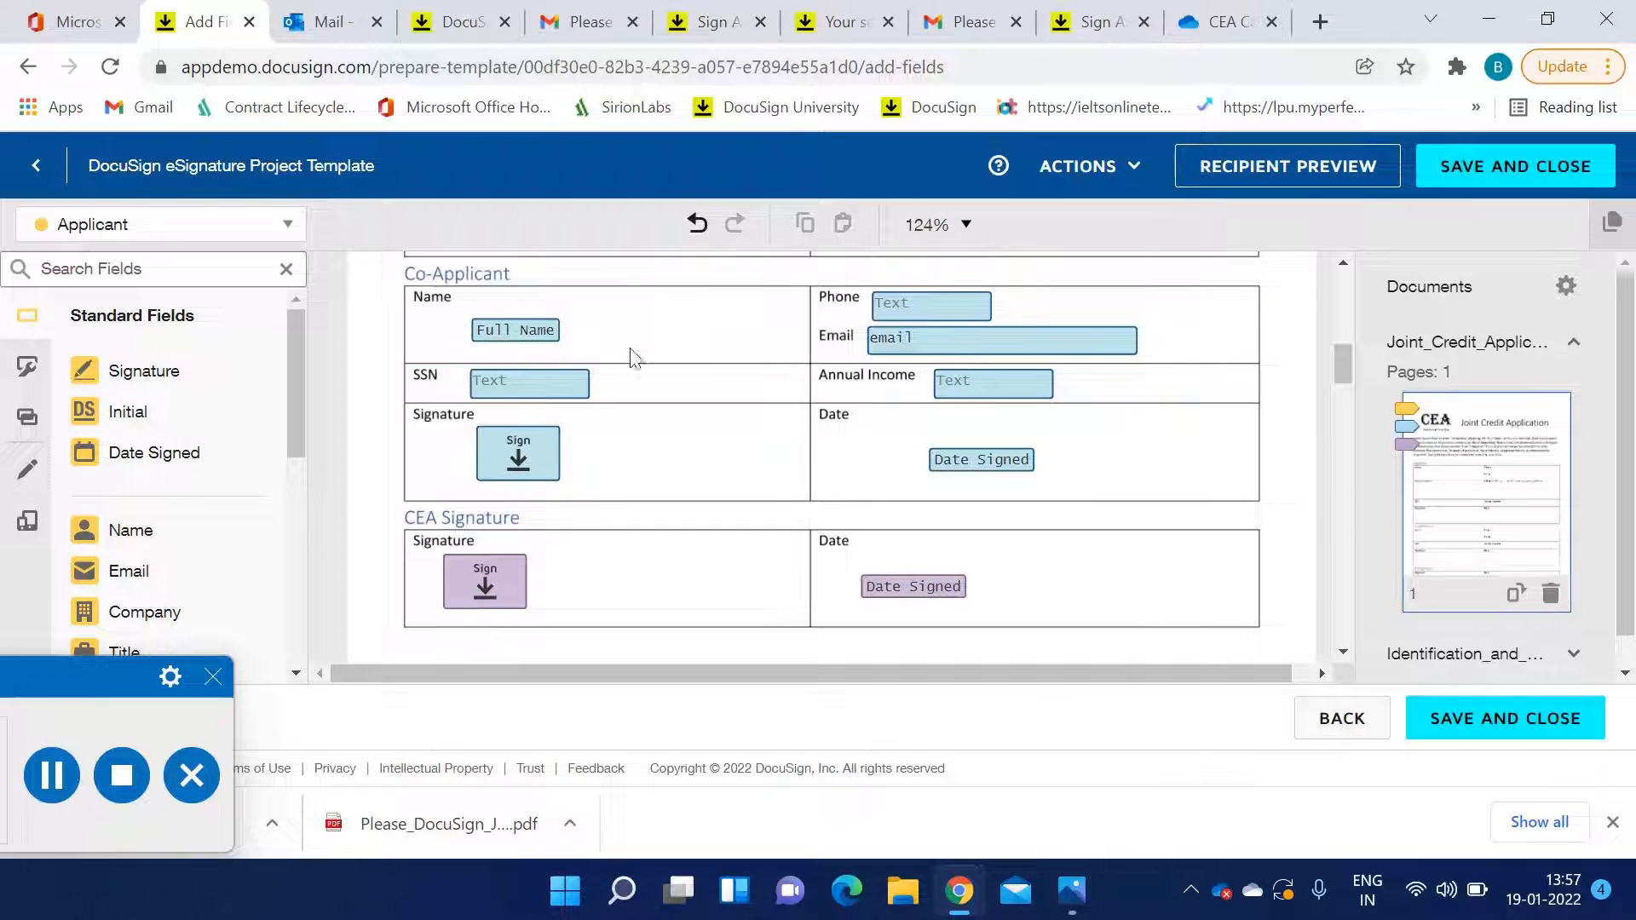
{"action": "left_click", "coordinate": [521, 331]}
{"action": "left_click", "coordinate": [530, 385]}
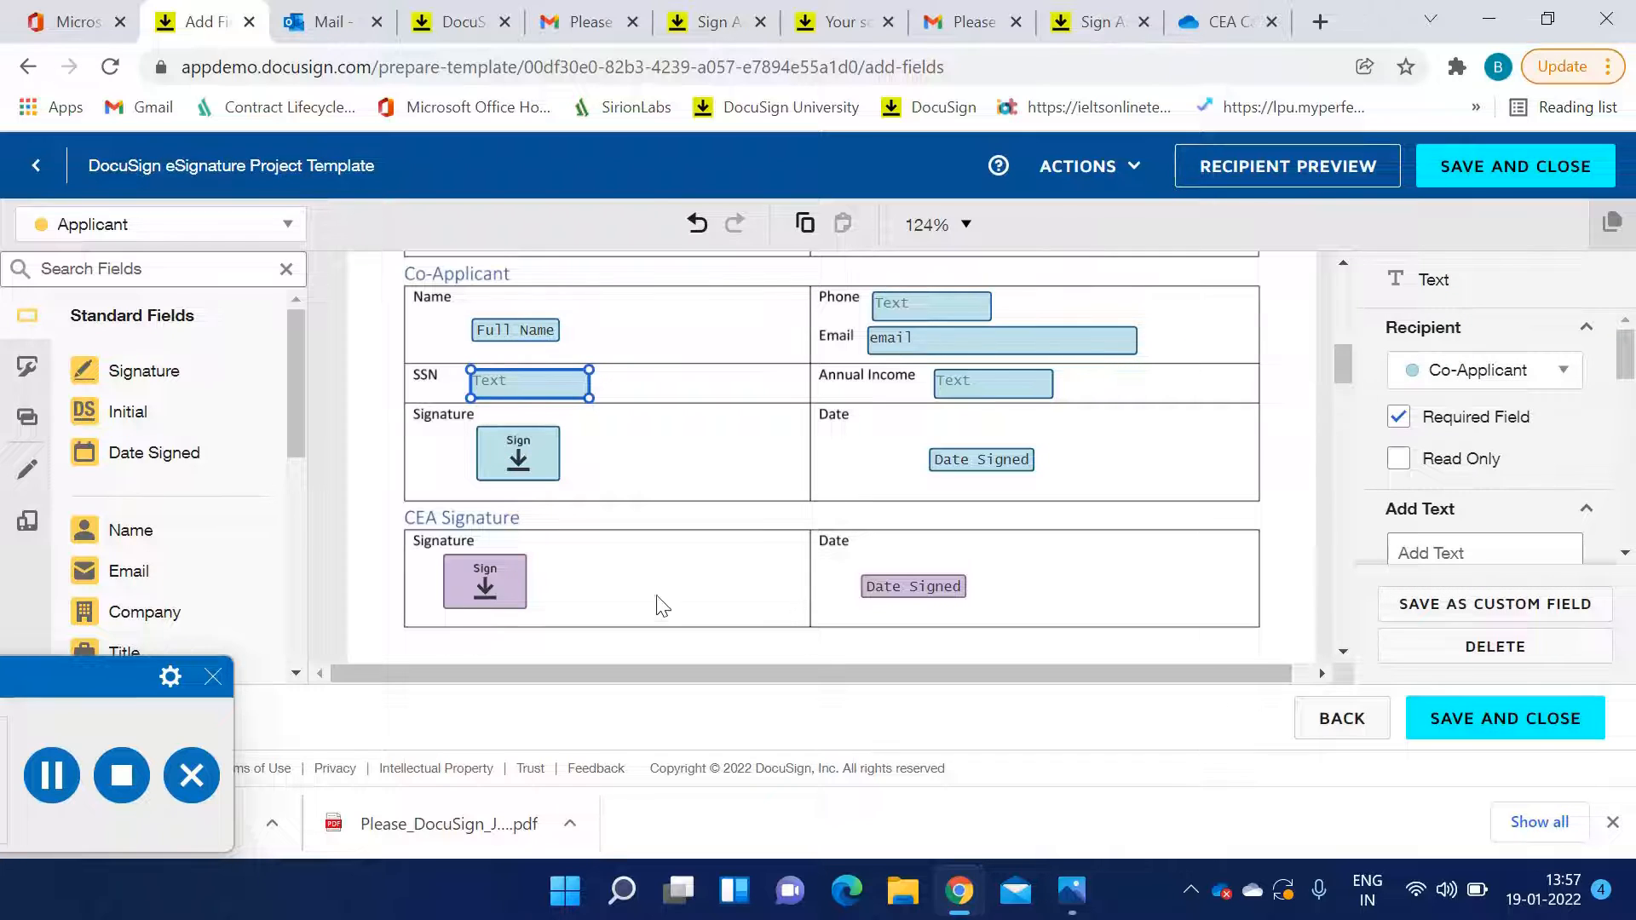
{"action": "left_click", "coordinate": [256, 228]}
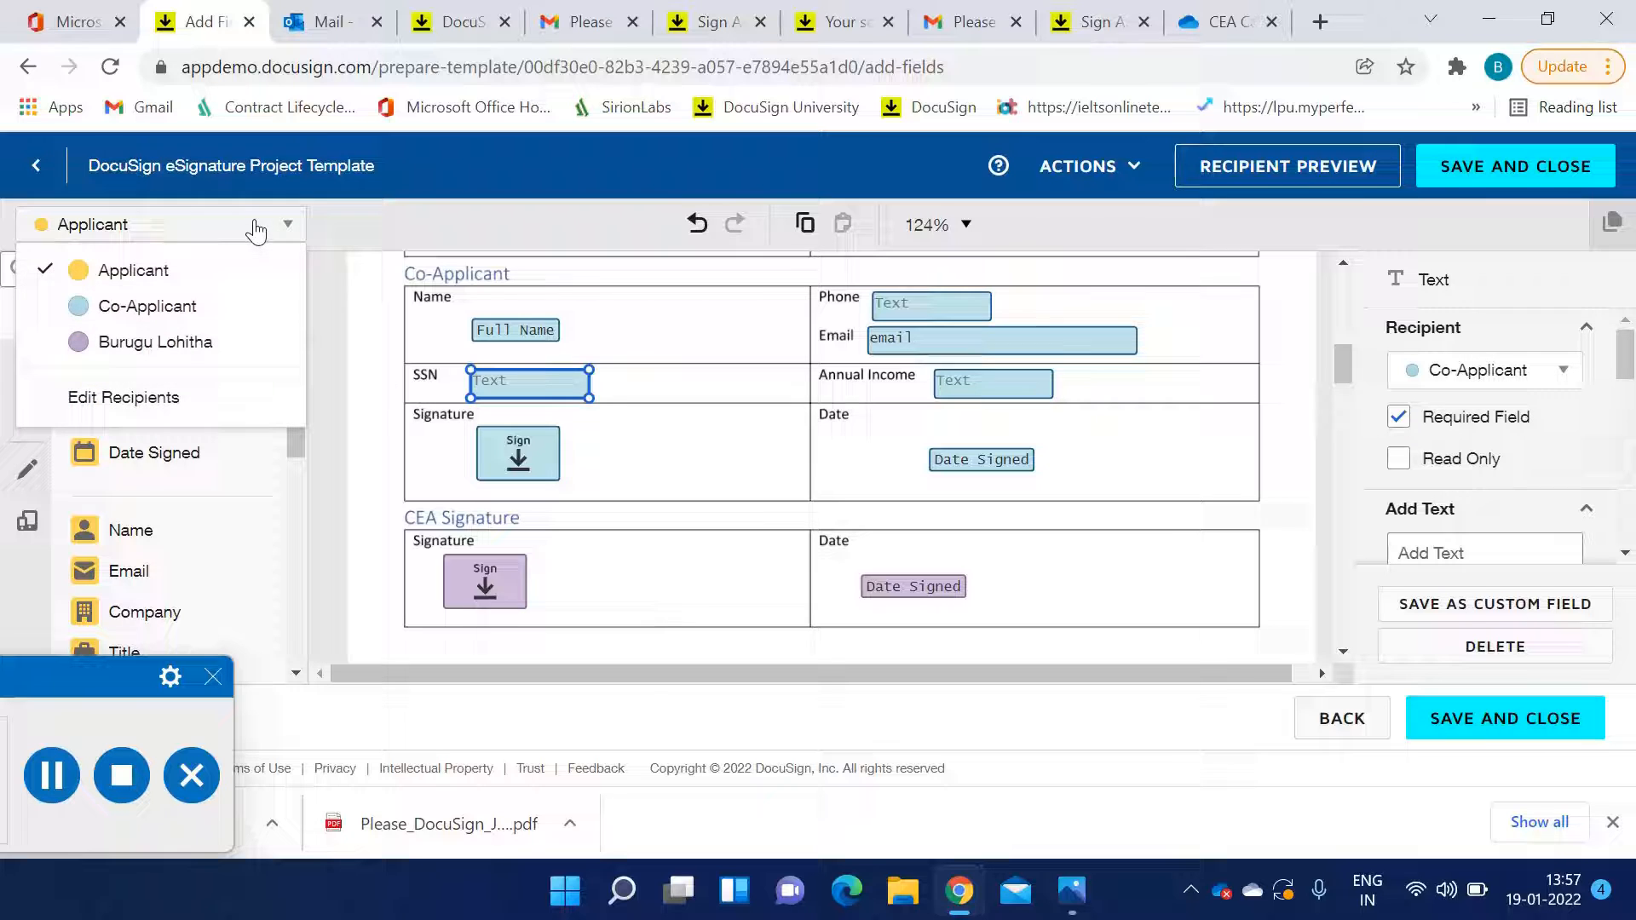
{"action": "left_click", "coordinate": [207, 316]}
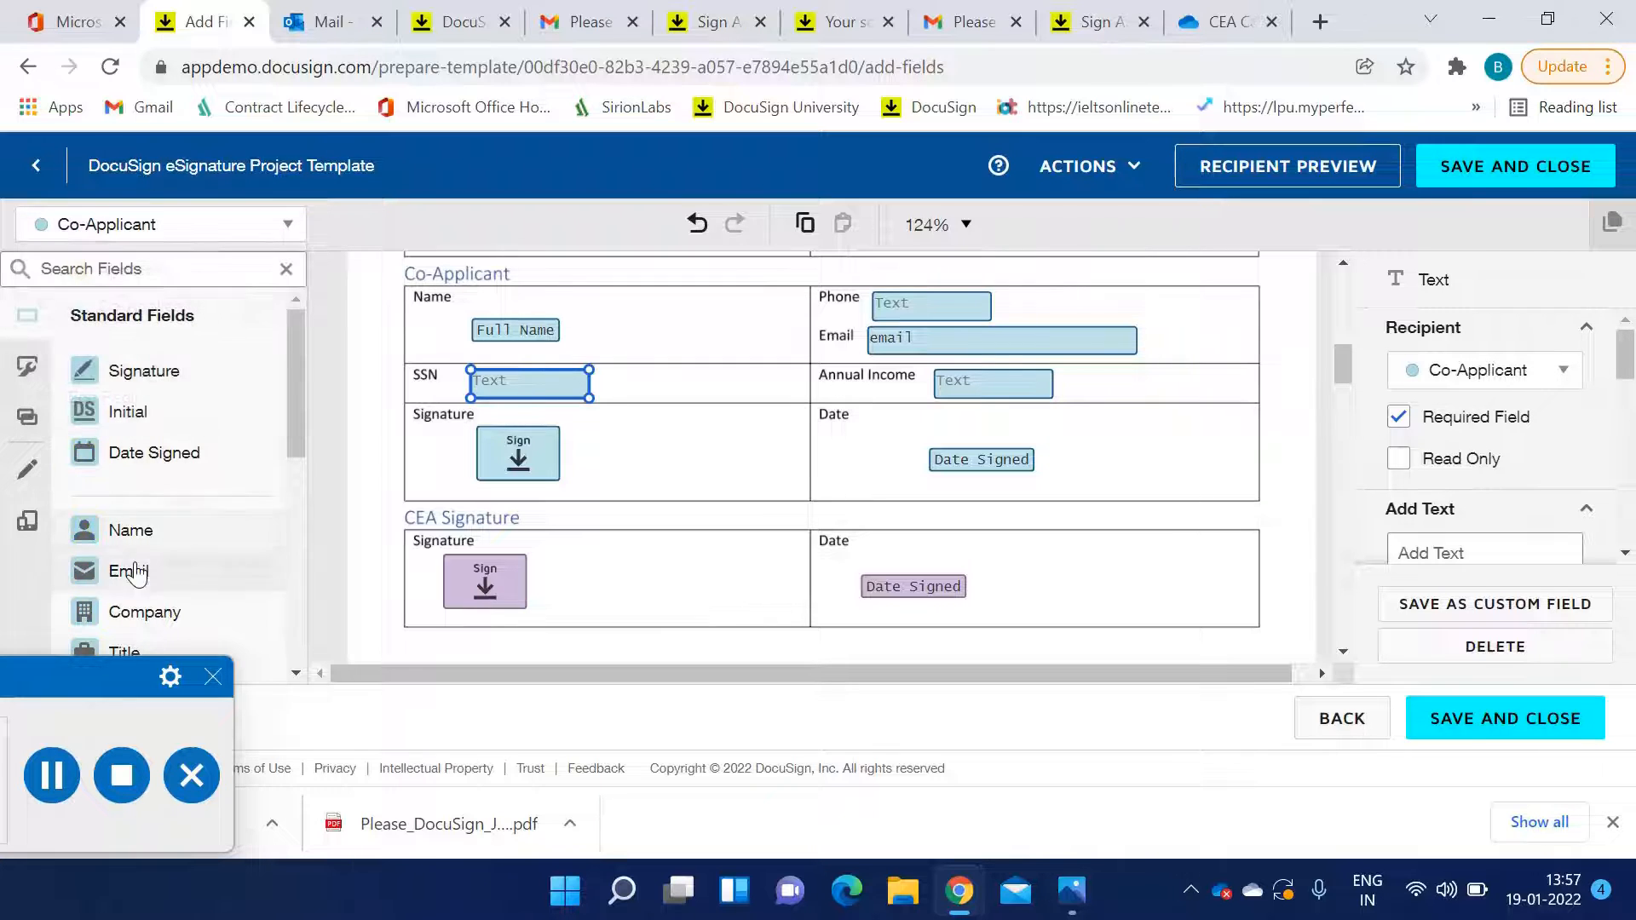
{"action": "left_click", "coordinate": [189, 232]}
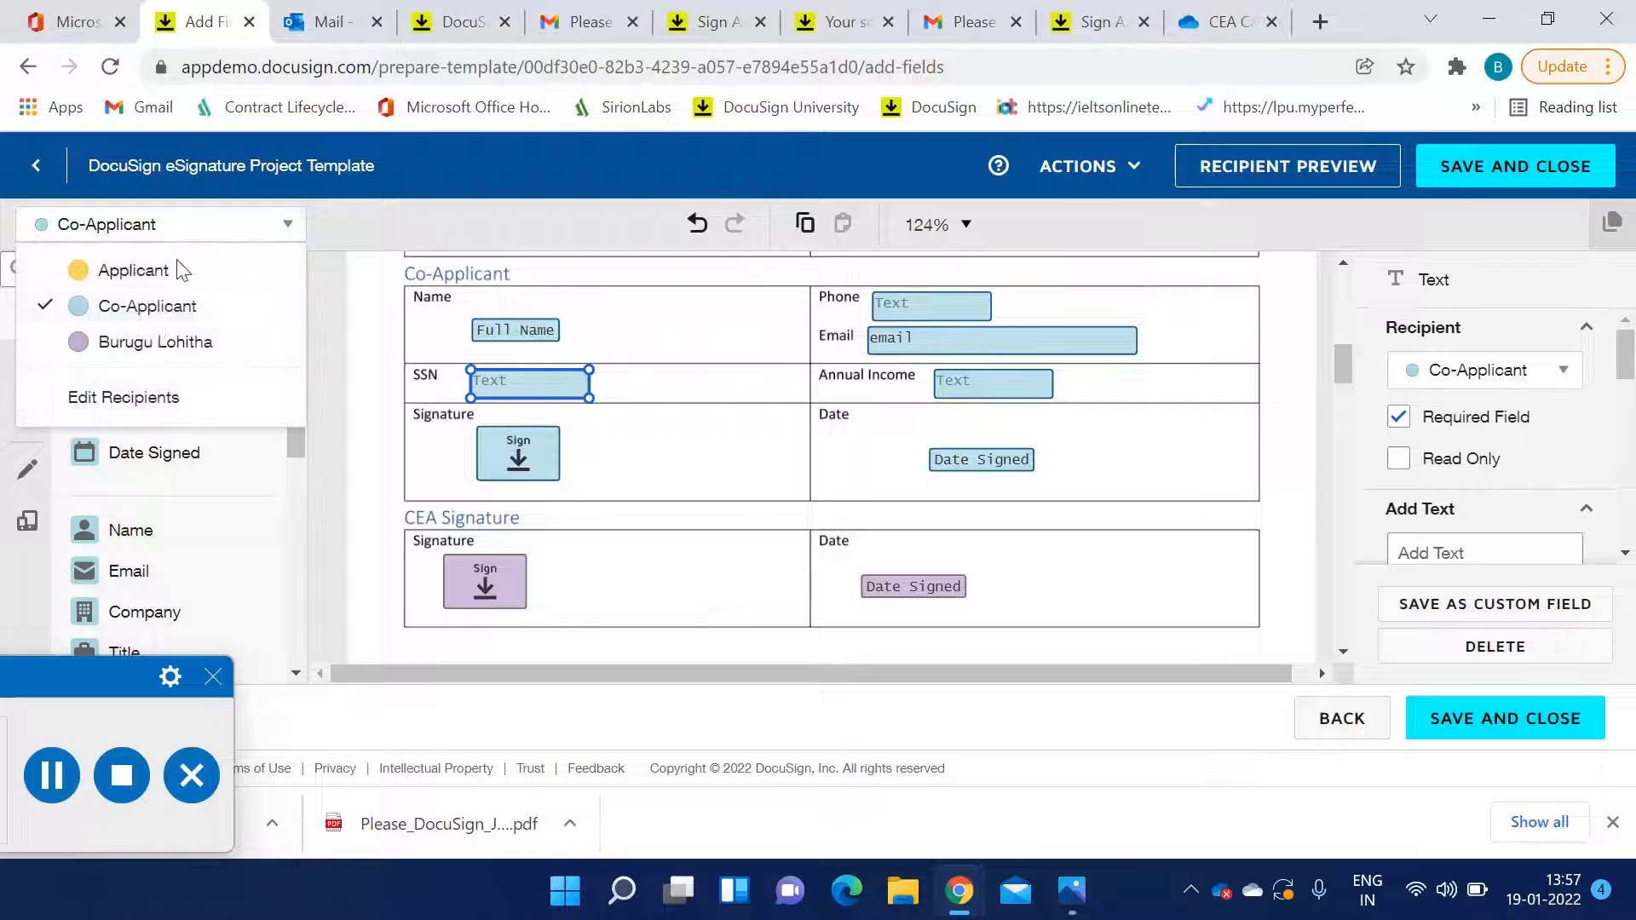
{"action": "left_click", "coordinate": [154, 345]}
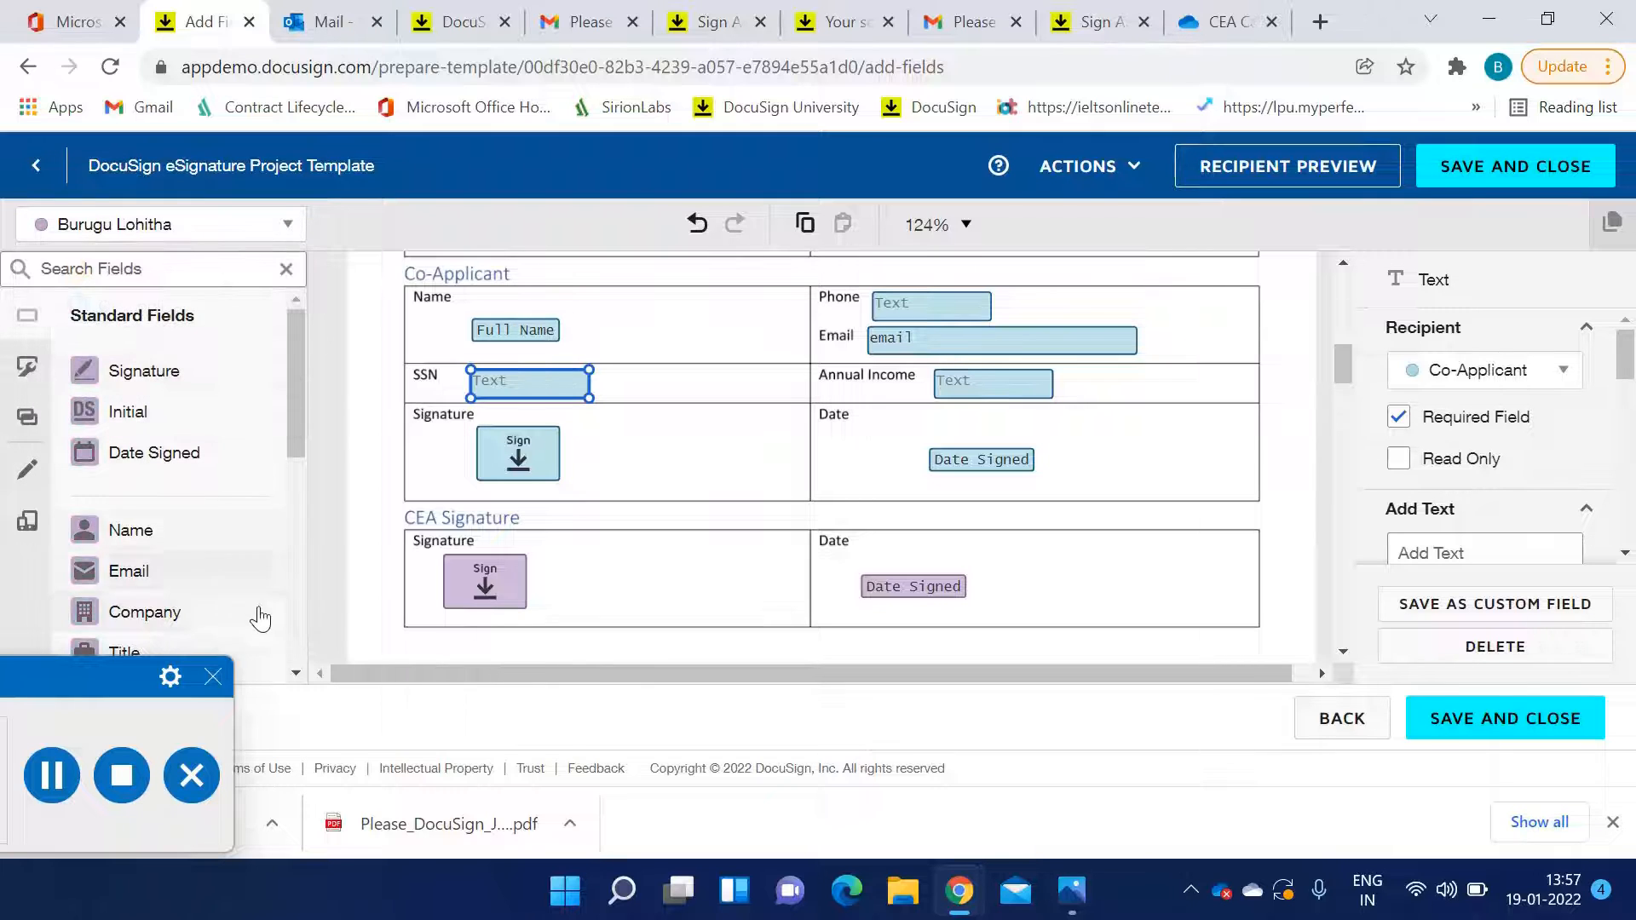
{"action": "left_click", "coordinate": [166, 227]}
{"action": "left_click", "coordinate": [176, 269]}
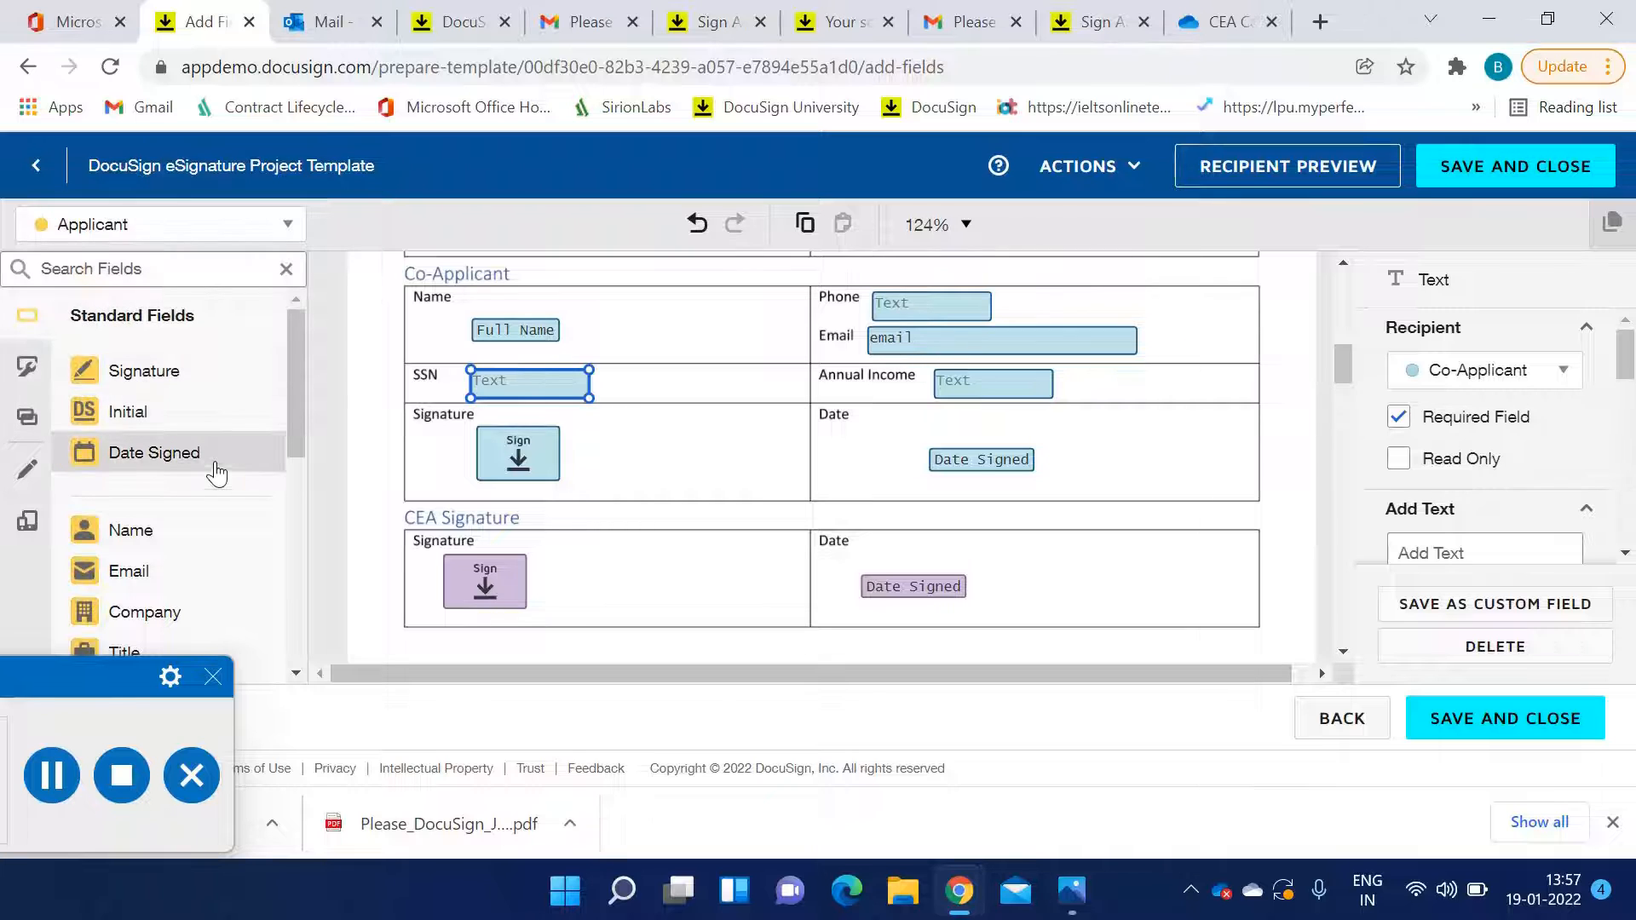
Inspect the validation rule on the identification checkbox group, requiring exactly 2 boxes to be selected
{"action": "scroll", "coordinate": [791, 494], "scroll_direction": "down", "scroll_amount": 7}
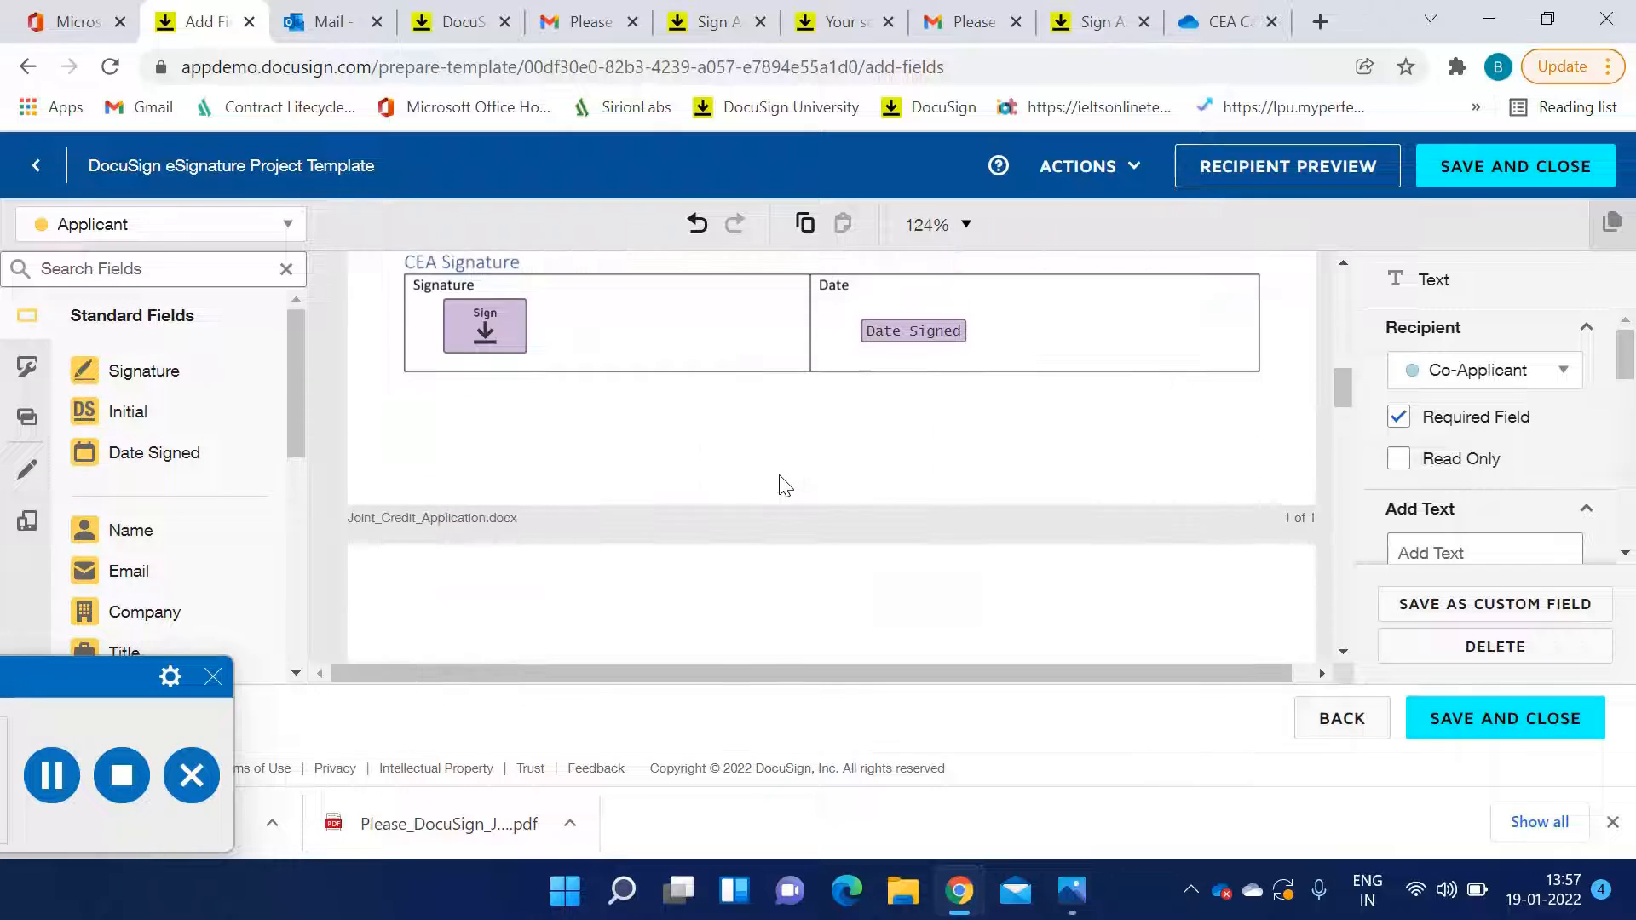
{"action": "scroll", "coordinate": [782, 485], "scroll_direction": "down", "scroll_amount": 2}
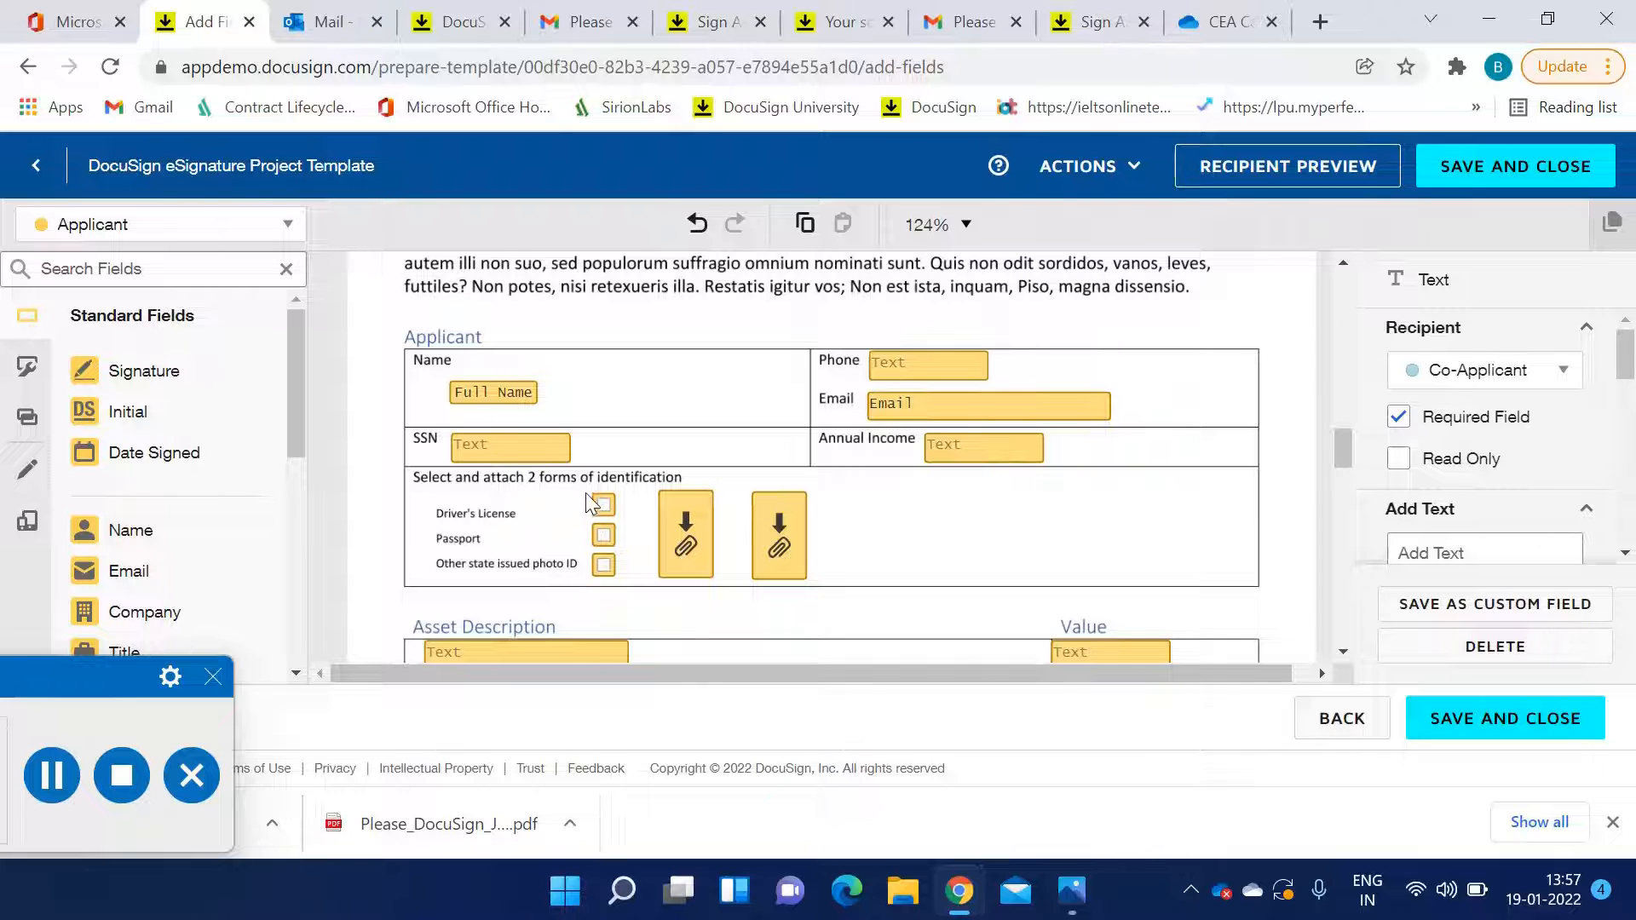
{"action": "left_click_drag", "start_coordinate": [586, 490], "coordinate": [622, 586]}
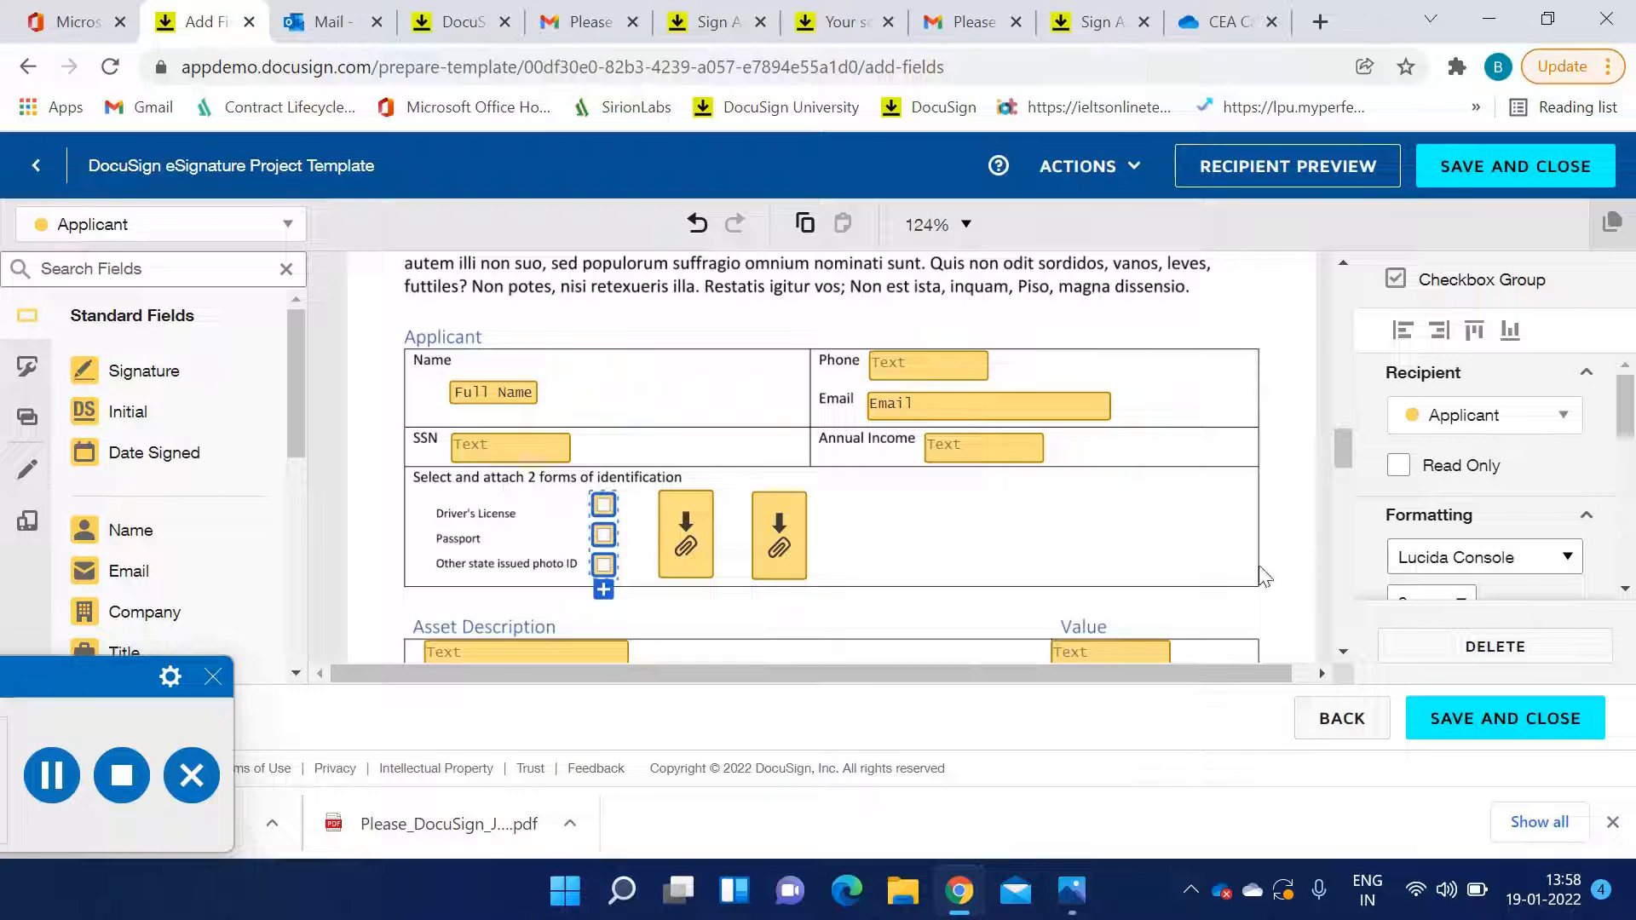
{"action": "scroll", "coordinate": [1560, 532], "scroll_direction": "down", "scroll_amount": 6}
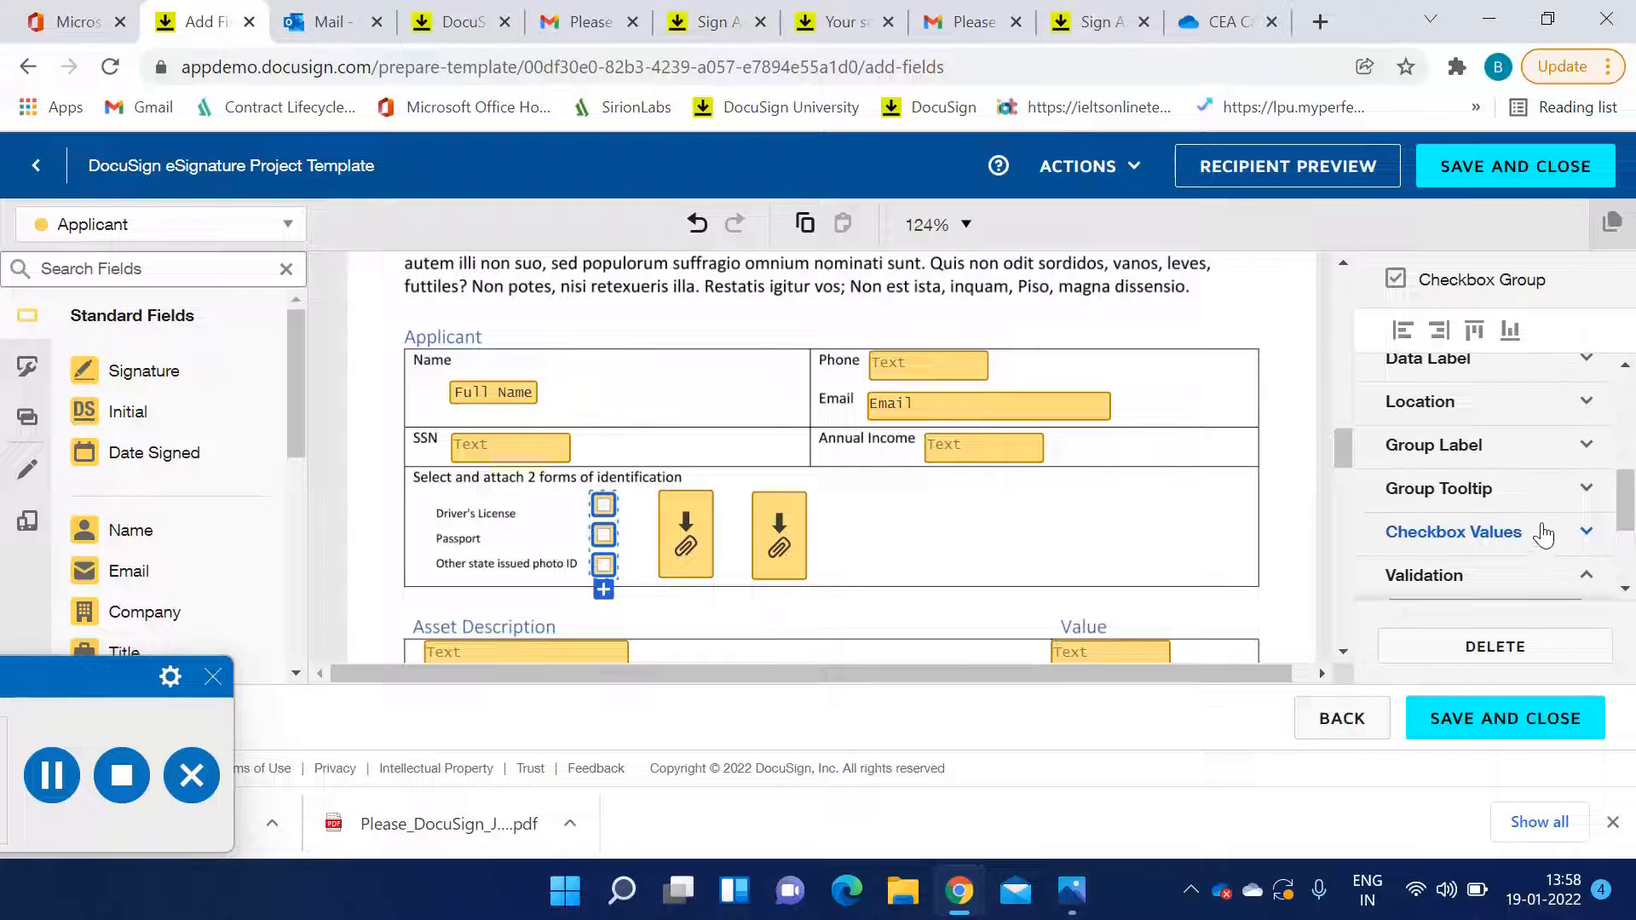
{"action": "scroll", "coordinate": [1534, 528], "scroll_direction": "down", "scroll_amount": 2}
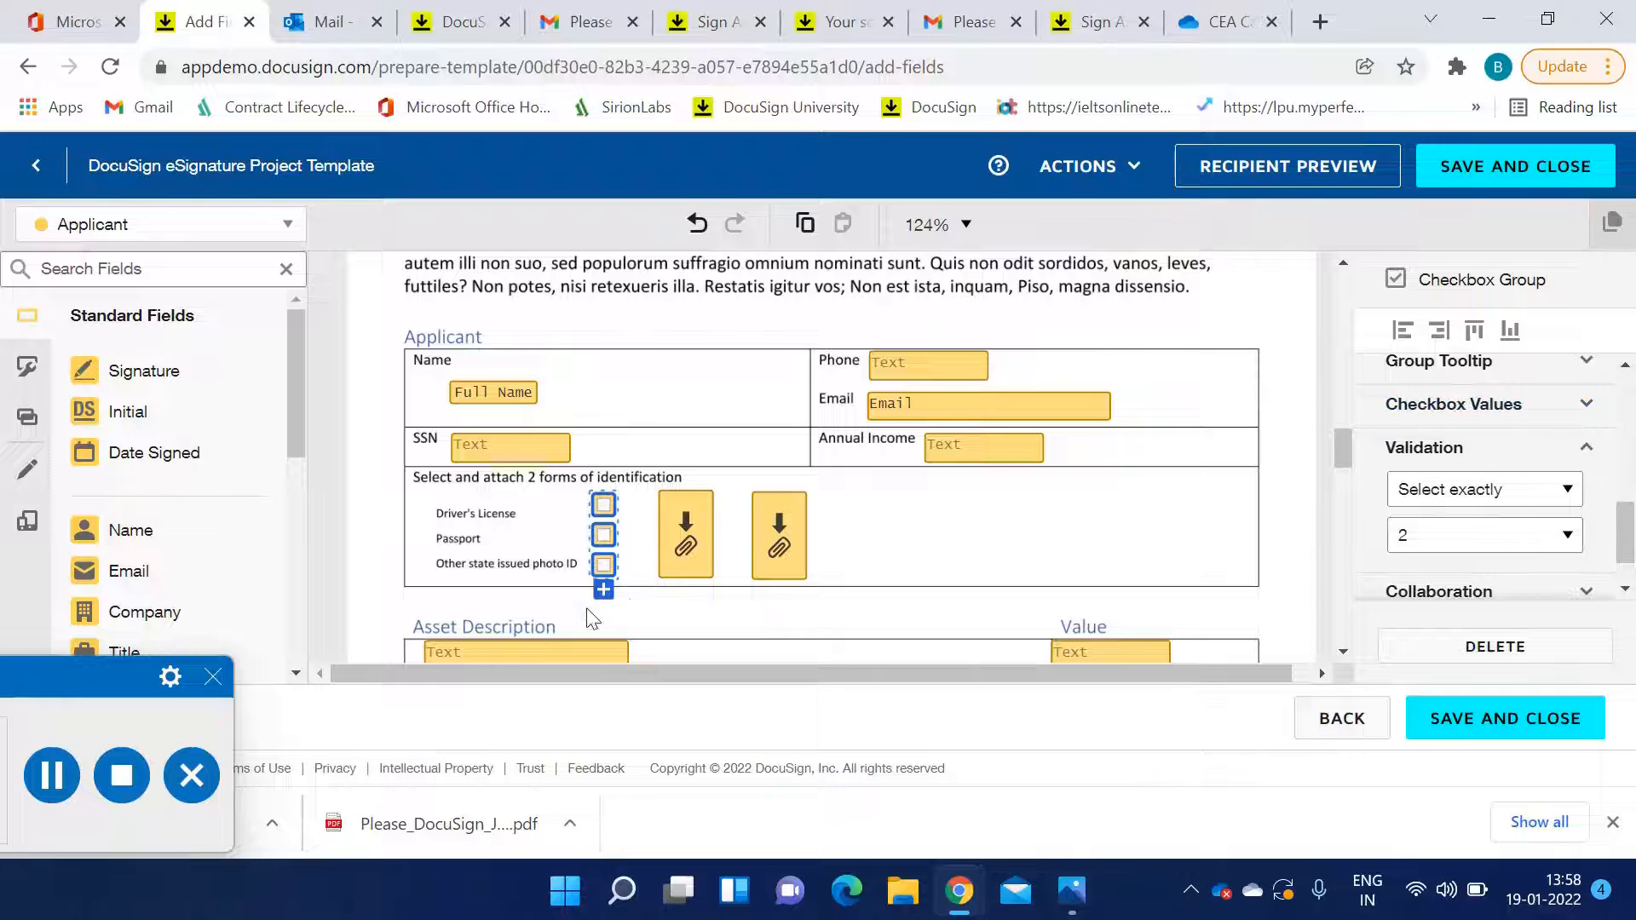
{"action": "left_click", "coordinate": [1523, 506]}
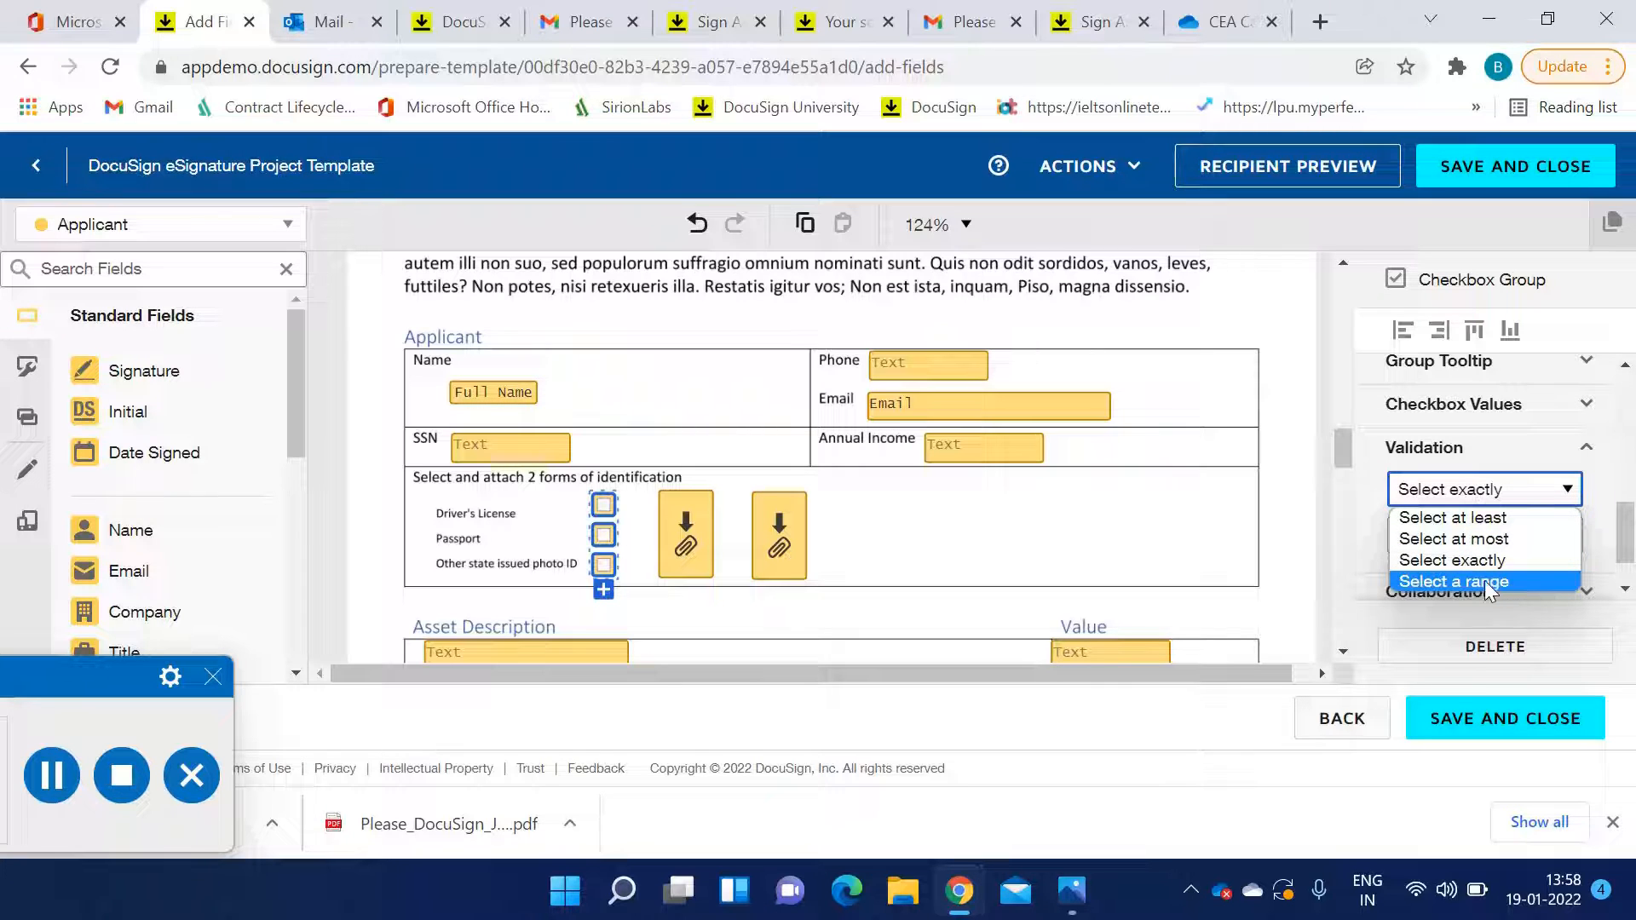
{"action": "left_click", "coordinate": [1476, 560]}
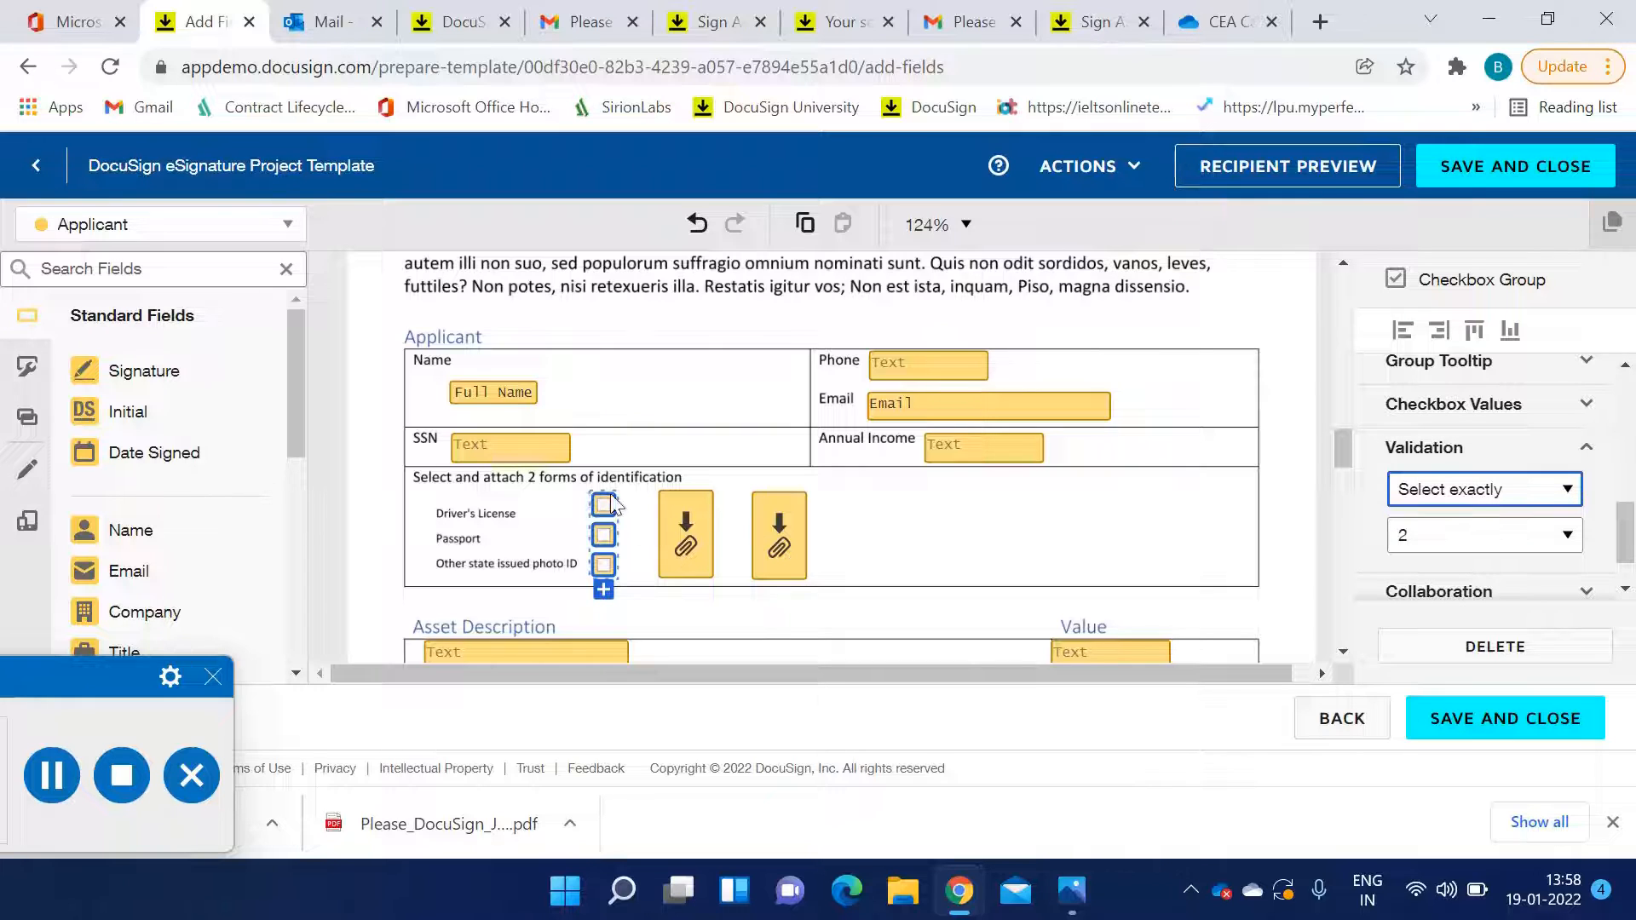
{"action": "left_click", "coordinate": [1479, 545]}
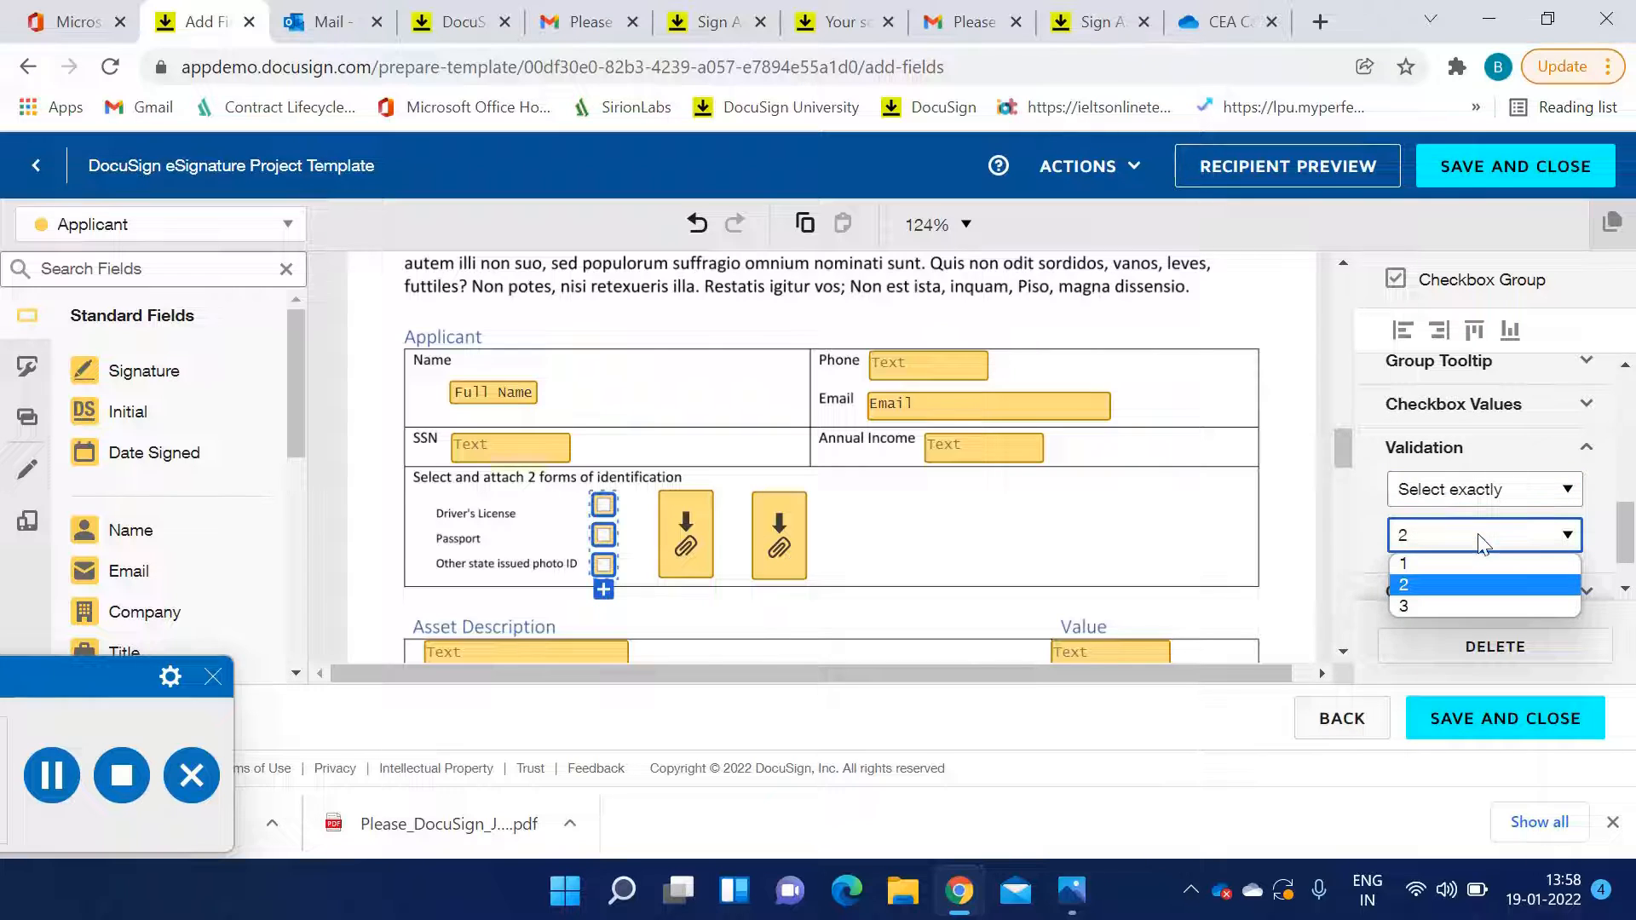
{"action": "left_click", "coordinate": [1479, 542]}
{"action": "left_click", "coordinate": [929, 528]}
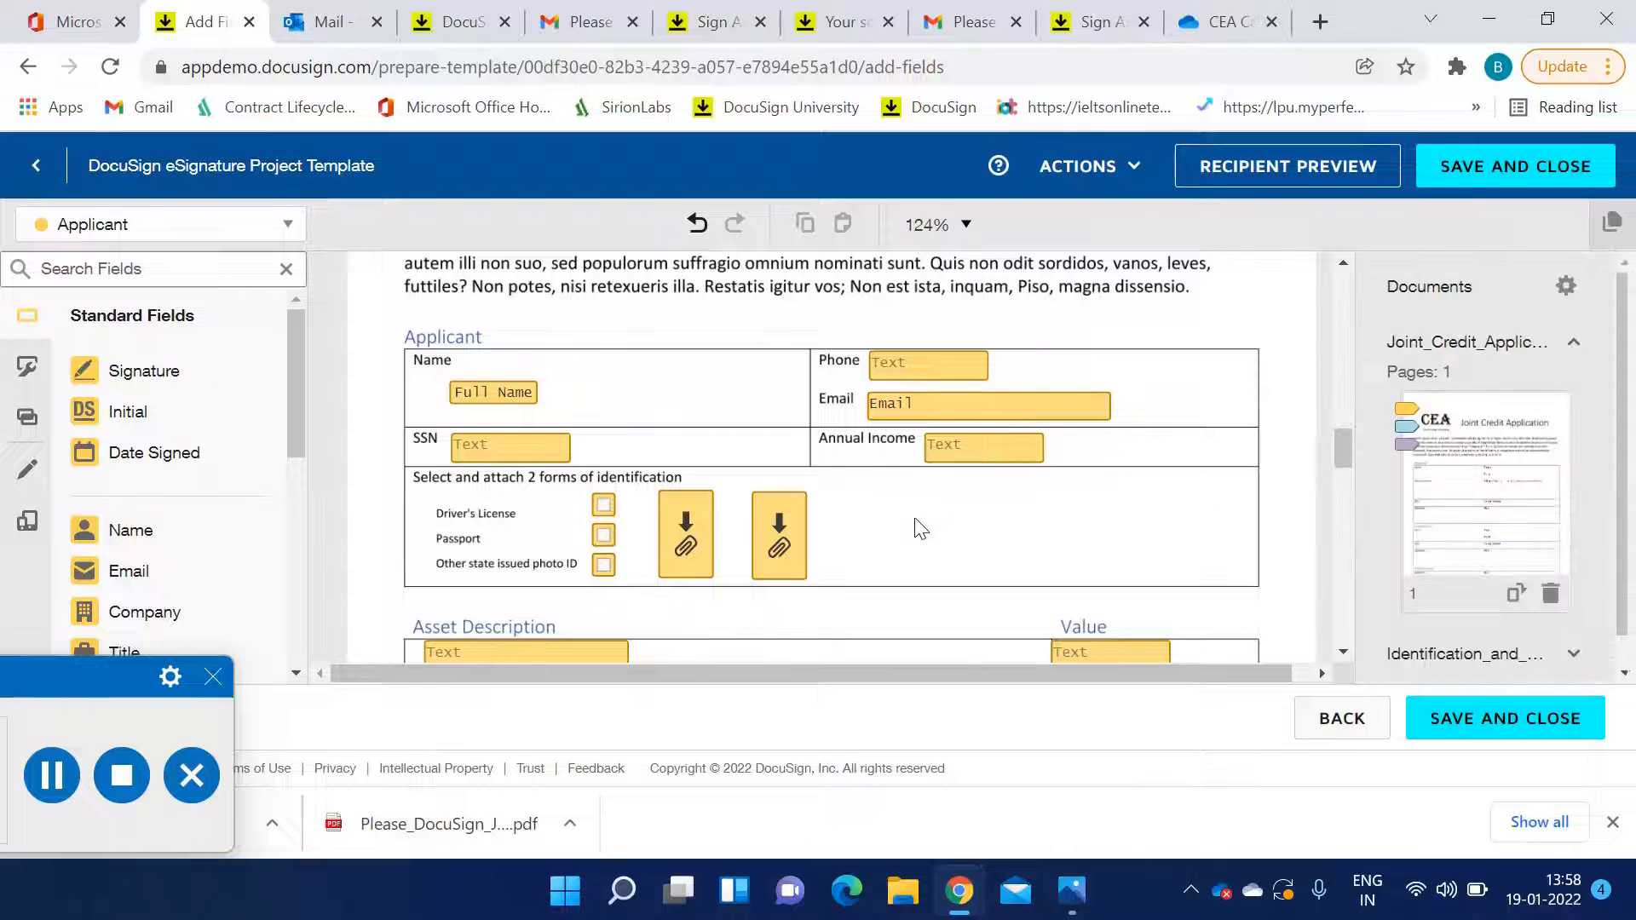
Check the Required Field setting on several Asset Description text fields
{"action": "scroll", "coordinate": [780, 533], "scroll_direction": "down", "scroll_amount": 2}
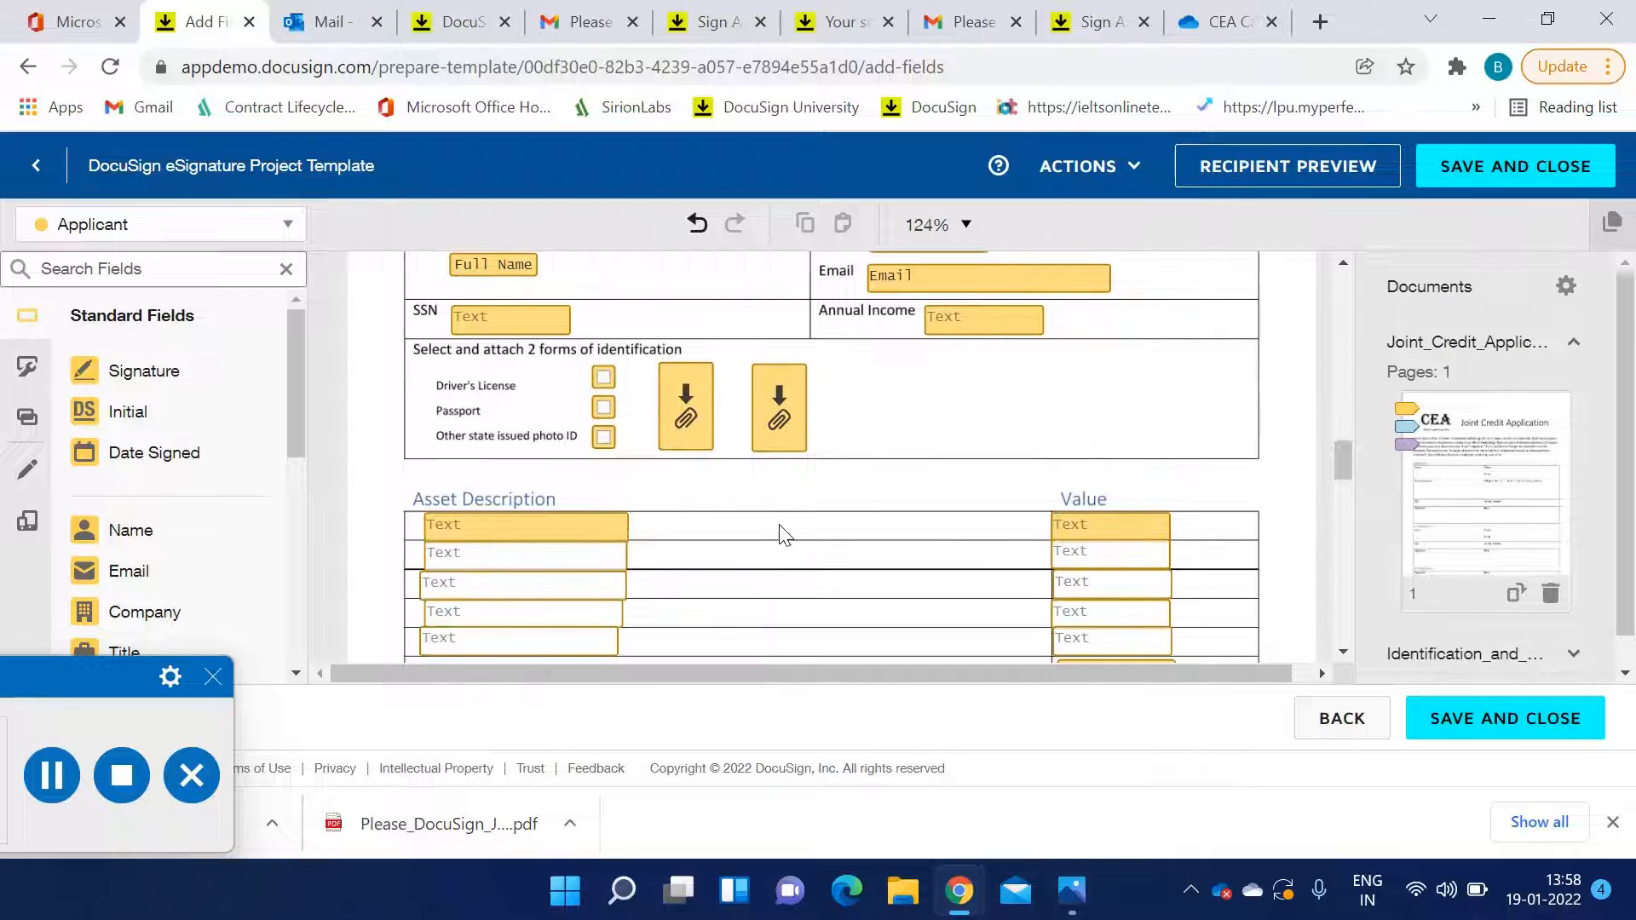
{"action": "left_click", "coordinate": [524, 533]}
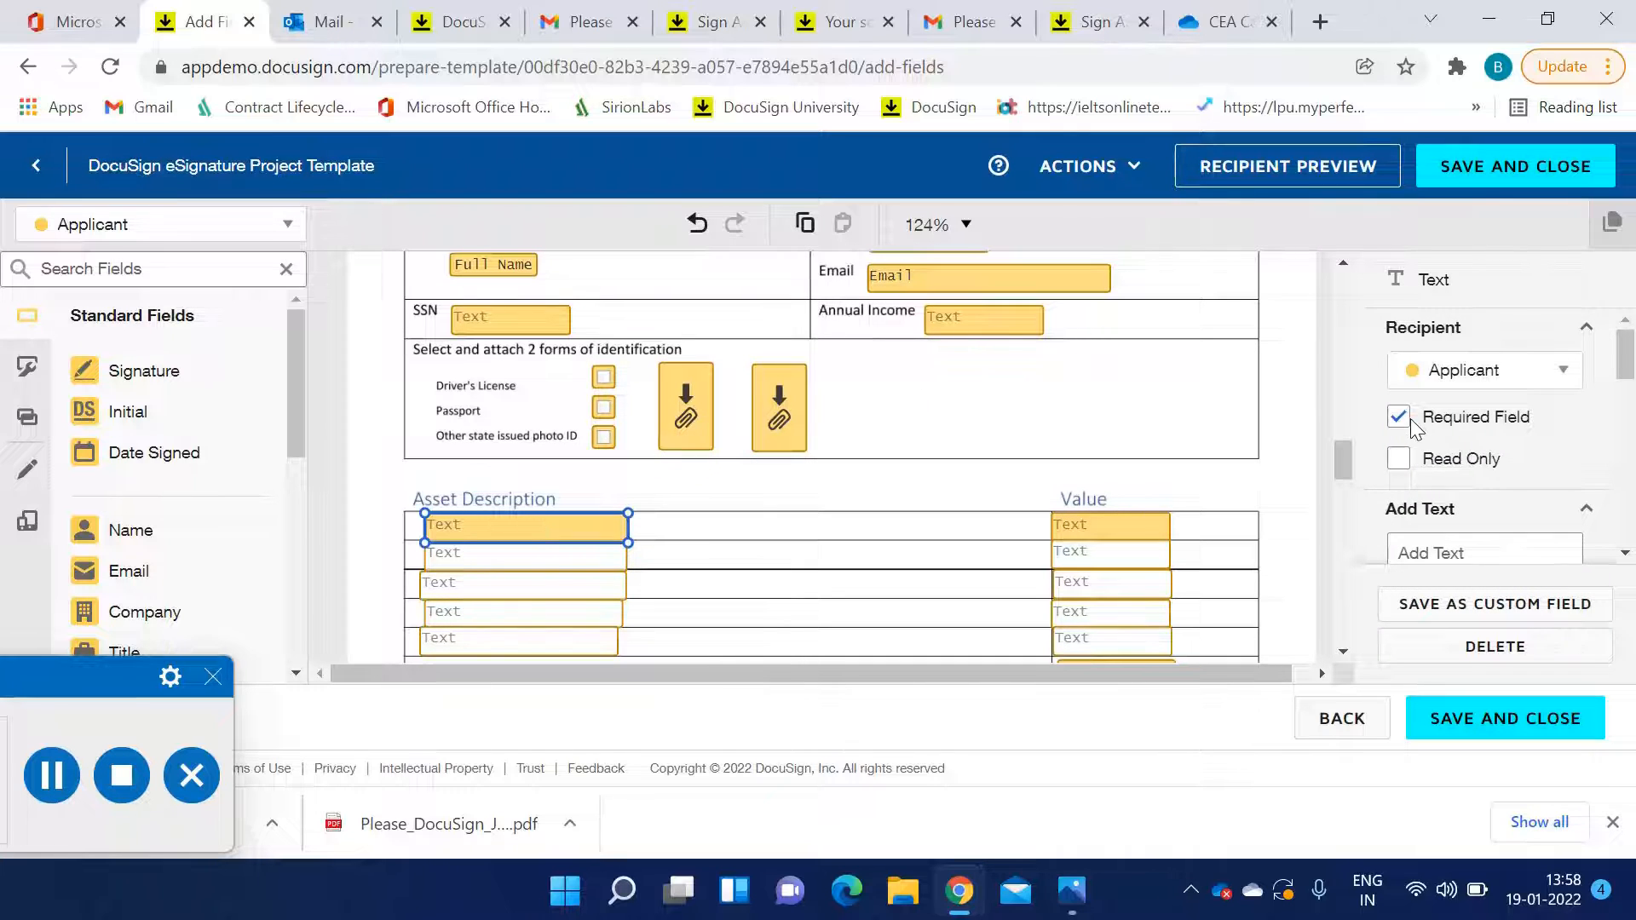
{"action": "left_click", "coordinate": [534, 580]}
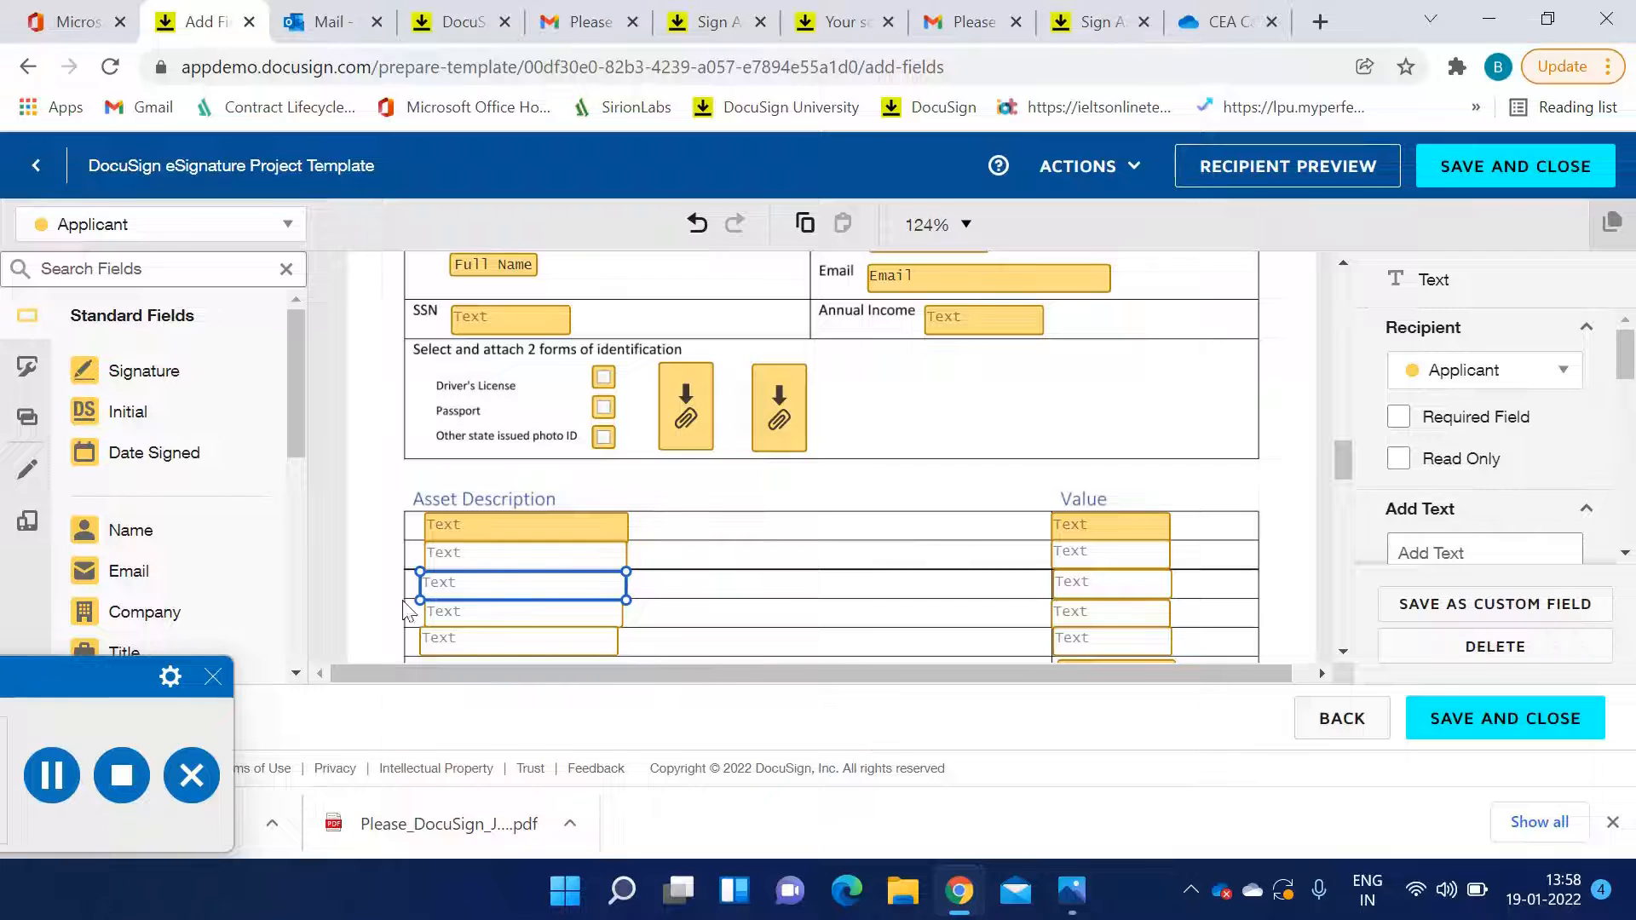
{"action": "left_click", "coordinate": [530, 558]}
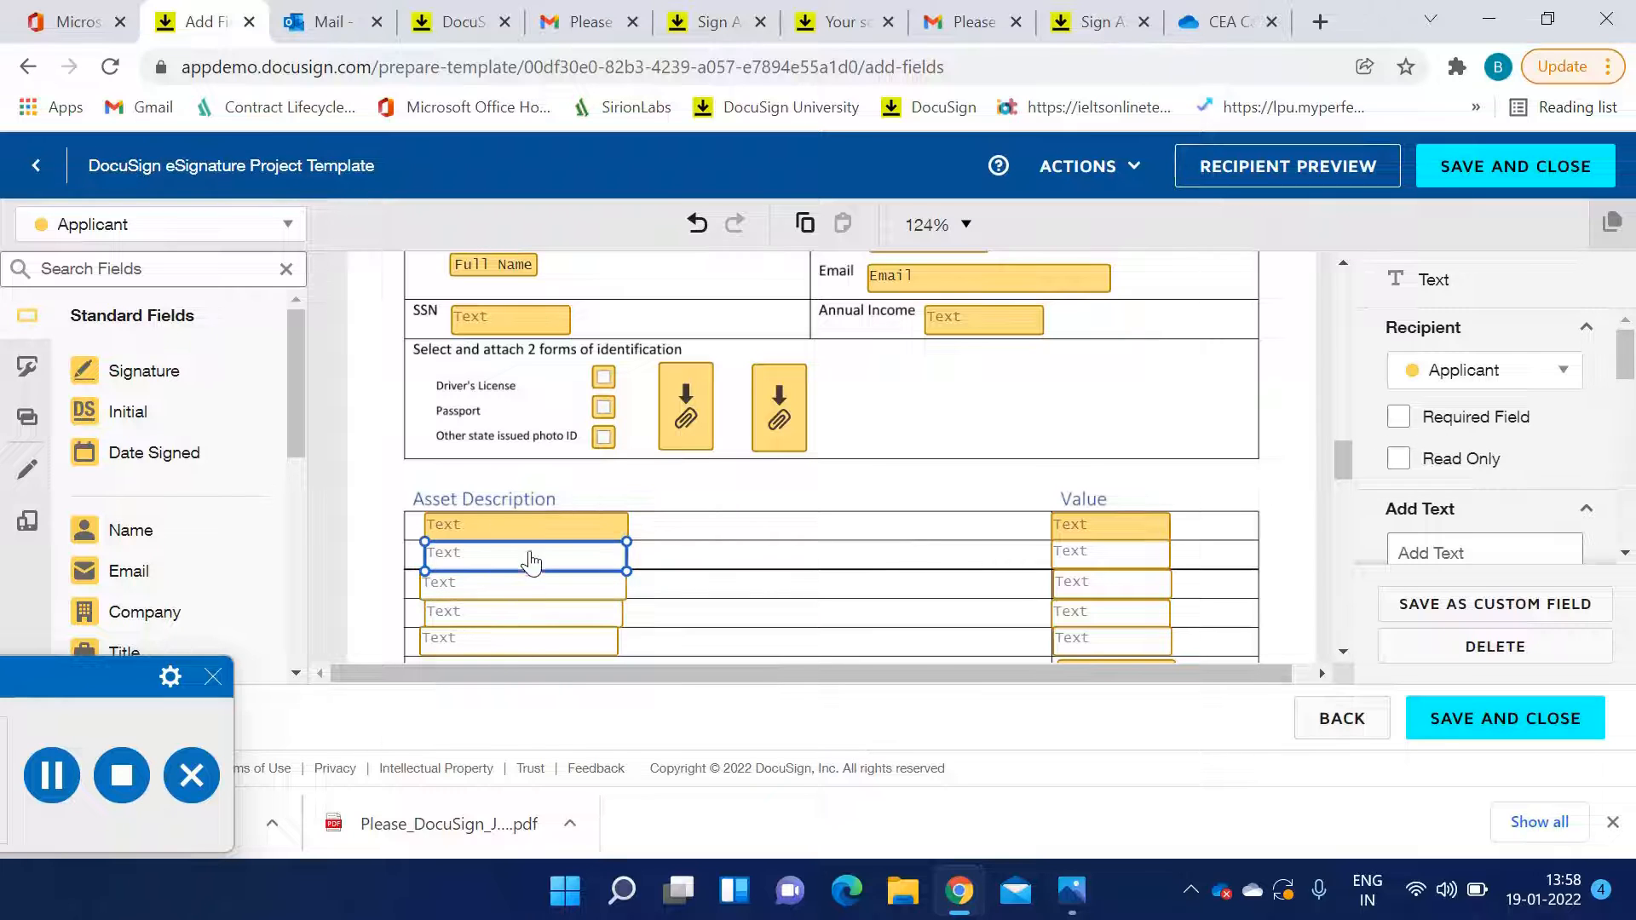
{"action": "left_click", "coordinate": [539, 537]}
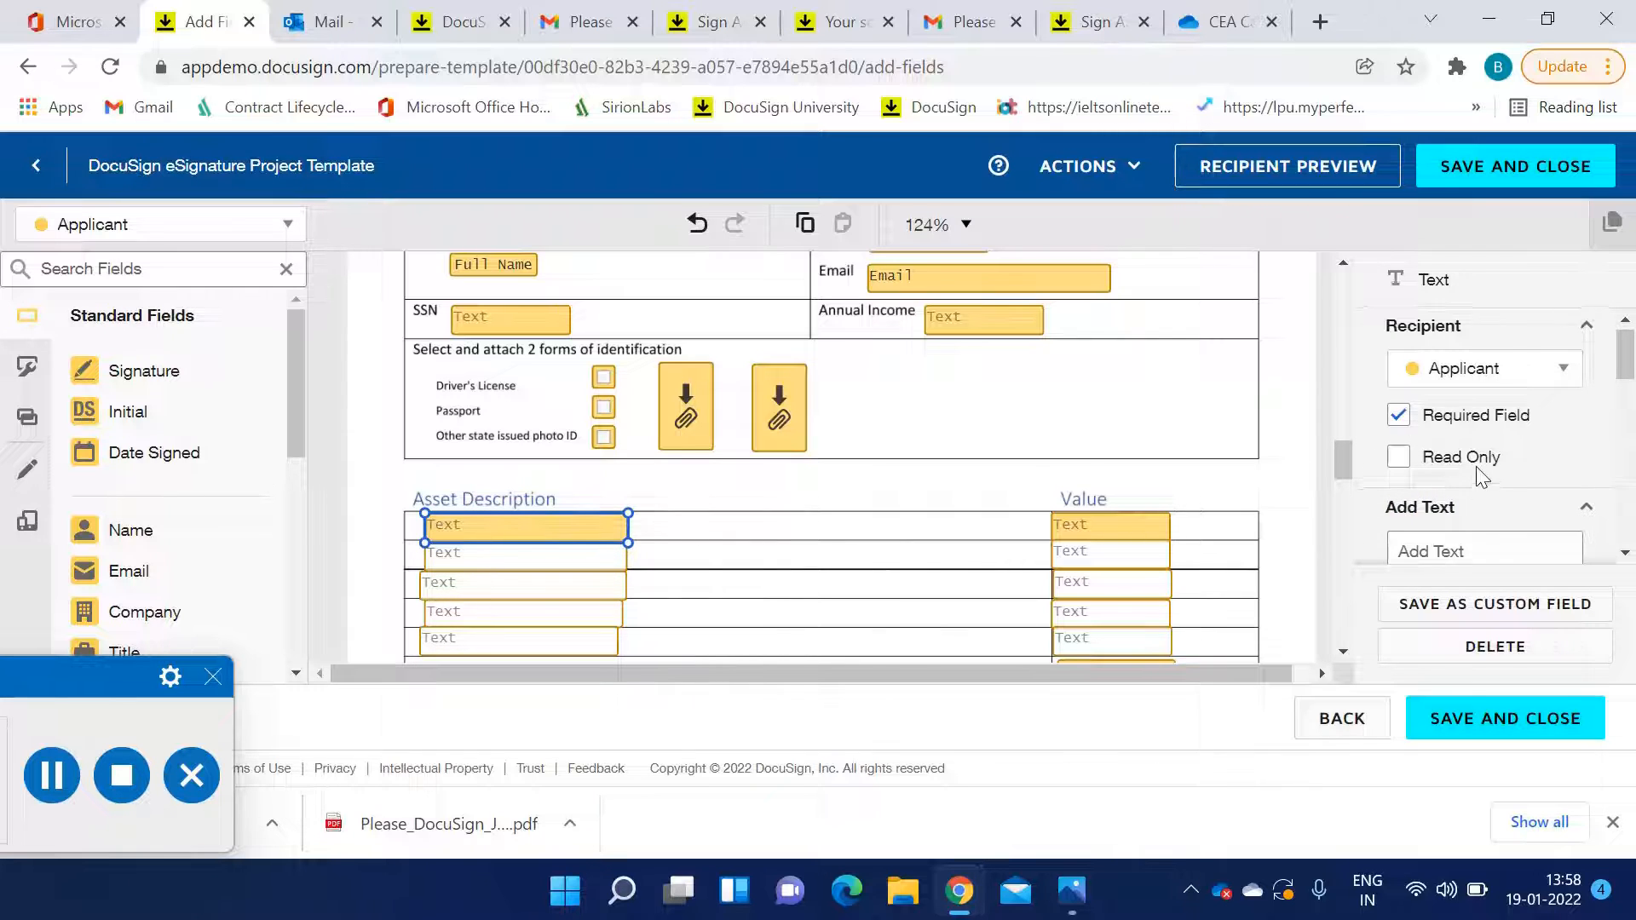
{"action": "scroll", "coordinate": [1478, 477], "scroll_direction": "down", "scroll_amount": 3}
{"action": "scroll", "coordinate": [1478, 477], "scroll_direction": "down", "scroll_amount": 3}
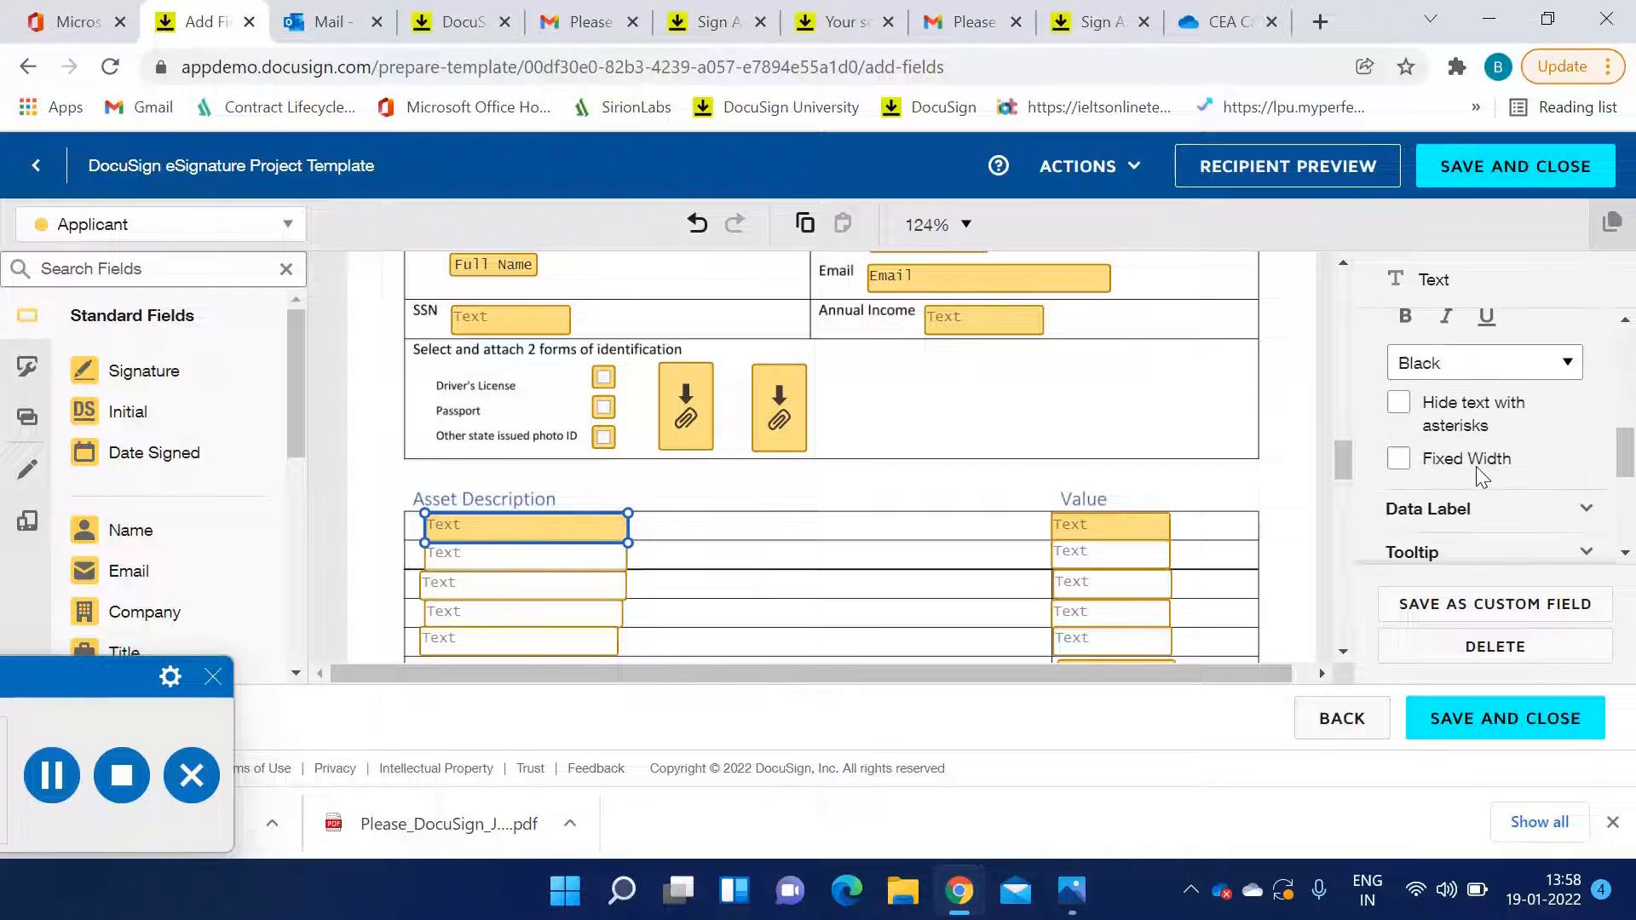
Open the Total formula field's properties and view its conditional logic and formula
{"action": "left_click", "coordinate": [1114, 532]}
{"action": "scroll", "coordinate": [1114, 537], "scroll_direction": "down", "scroll_amount": 1}
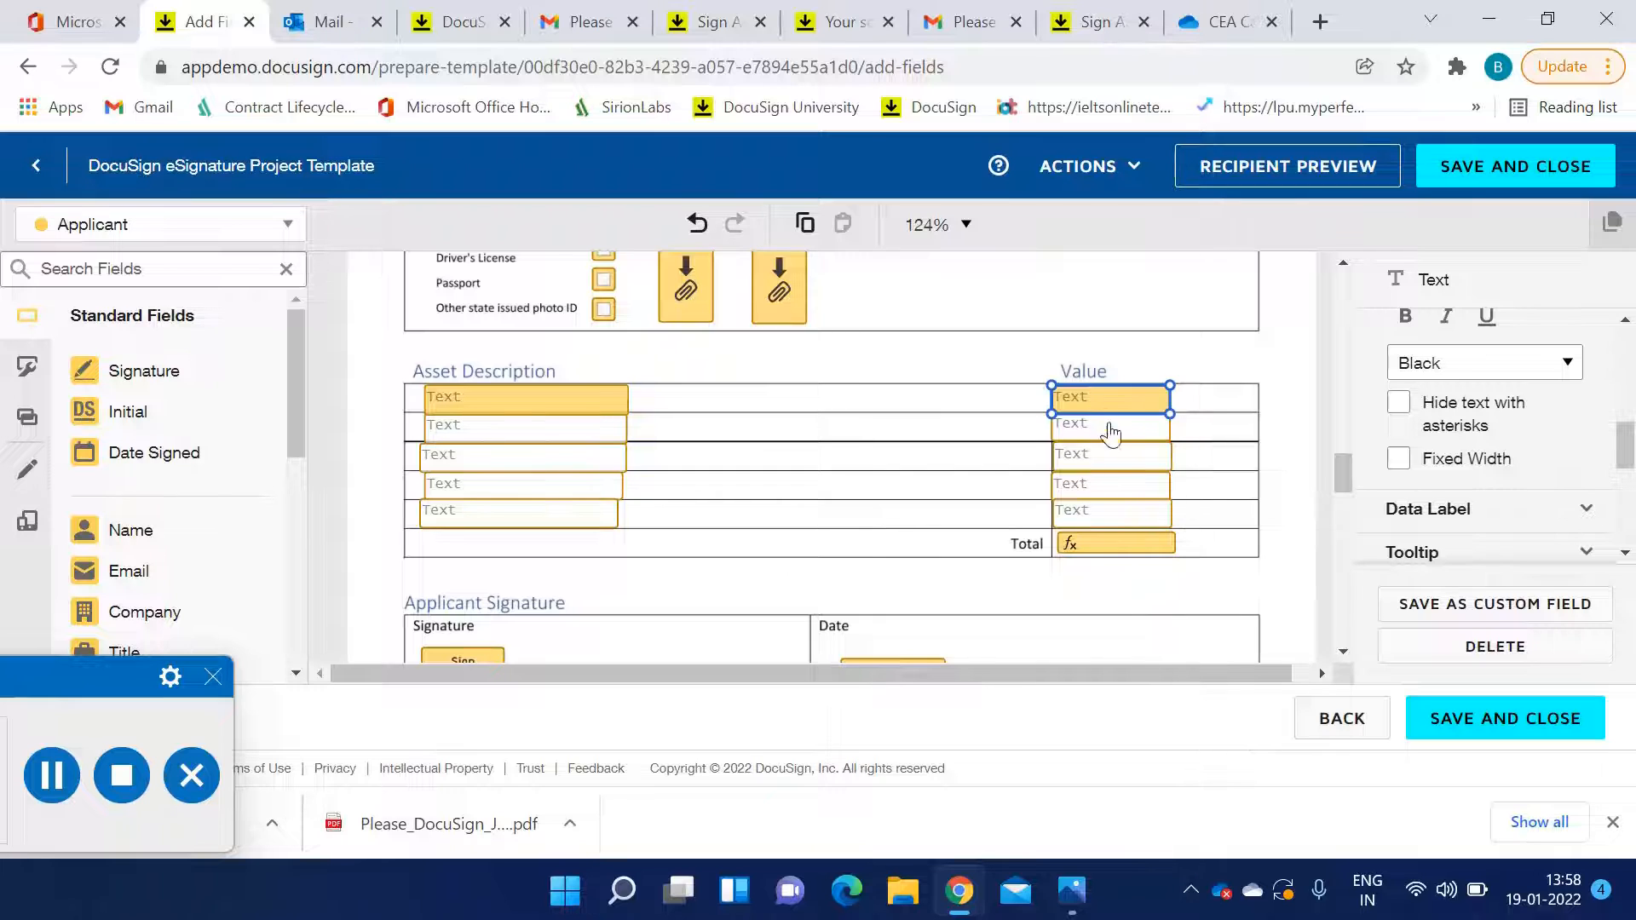
{"action": "left_click", "coordinate": [1100, 552]}
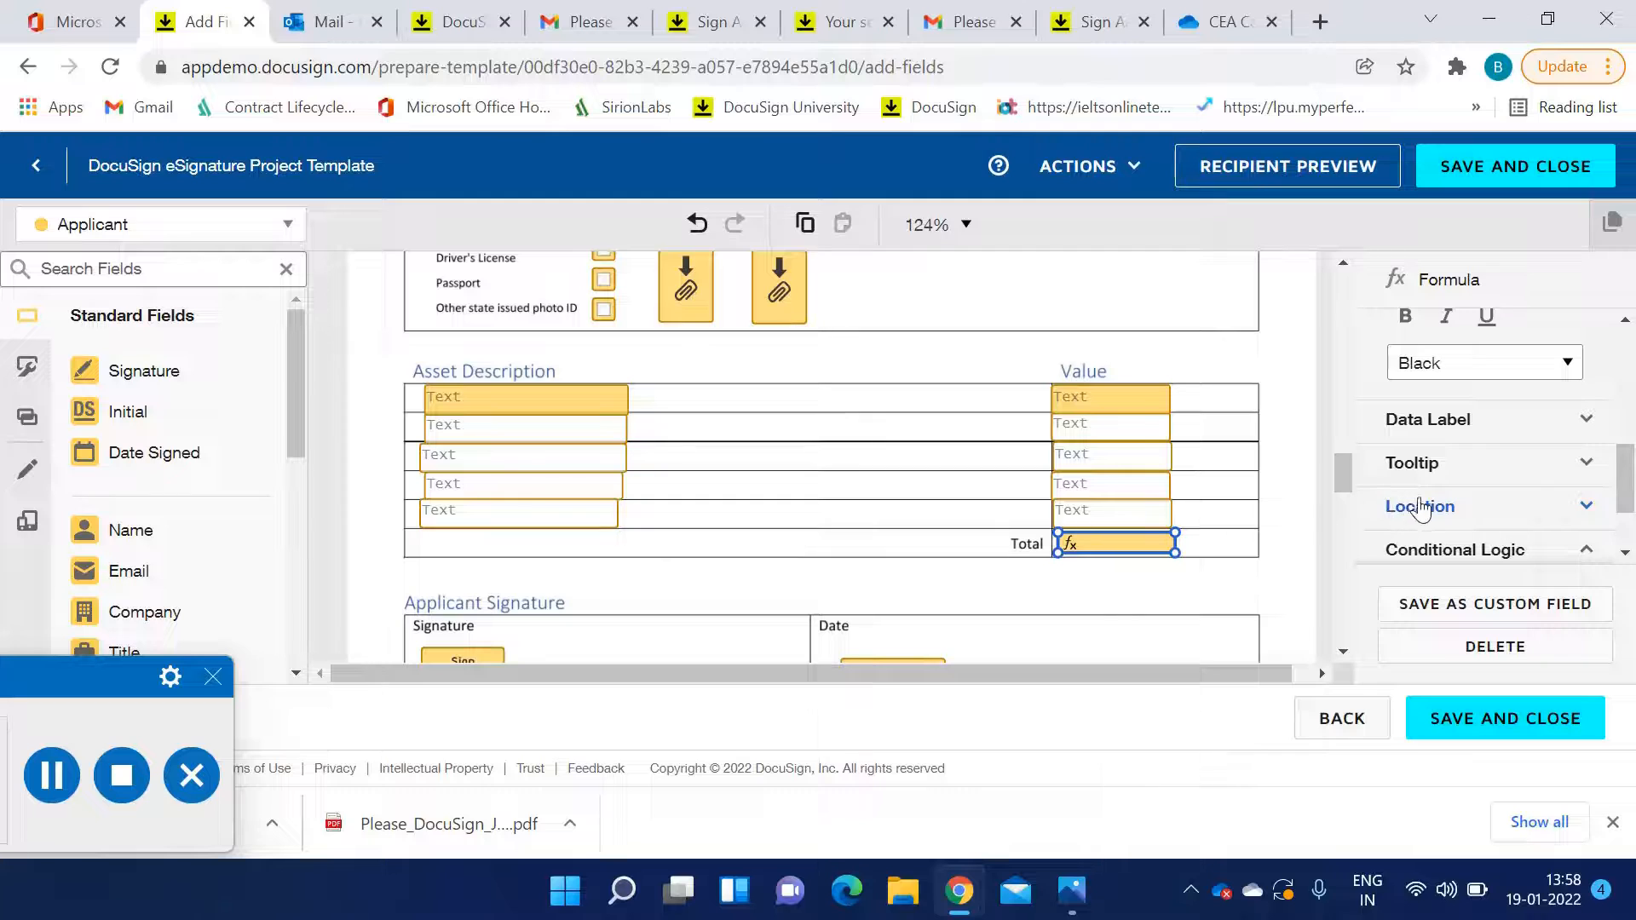
{"action": "scroll", "coordinate": [1441, 490], "scroll_direction": "down", "scroll_amount": 1}
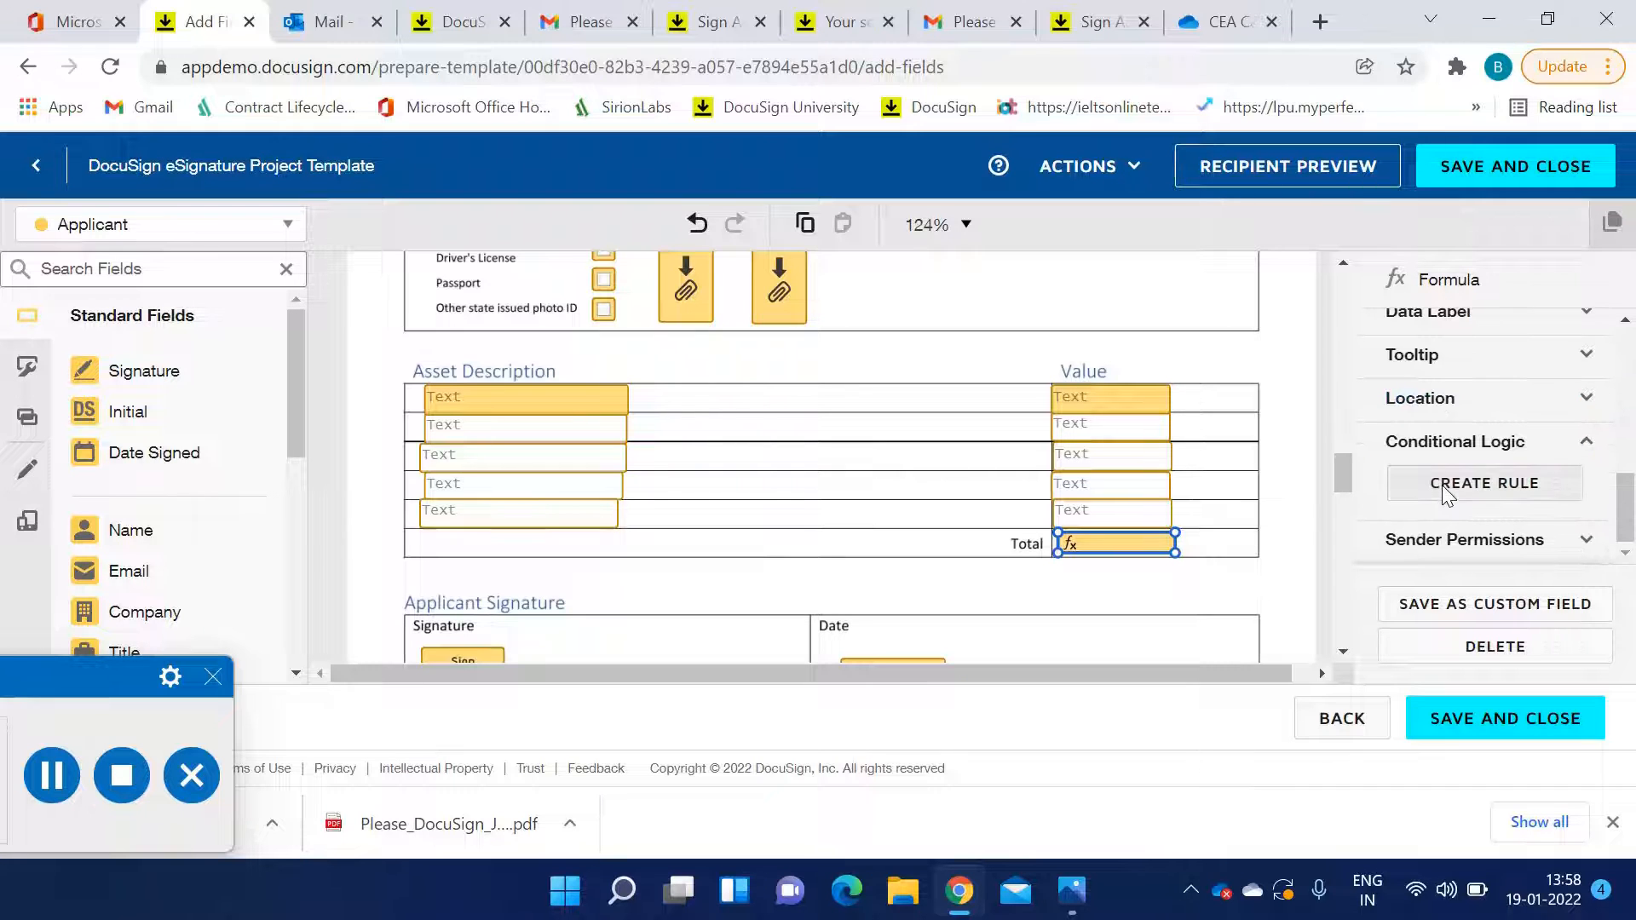
{"action": "scroll", "coordinate": [1442, 486], "scroll_direction": "up", "scroll_amount": 1}
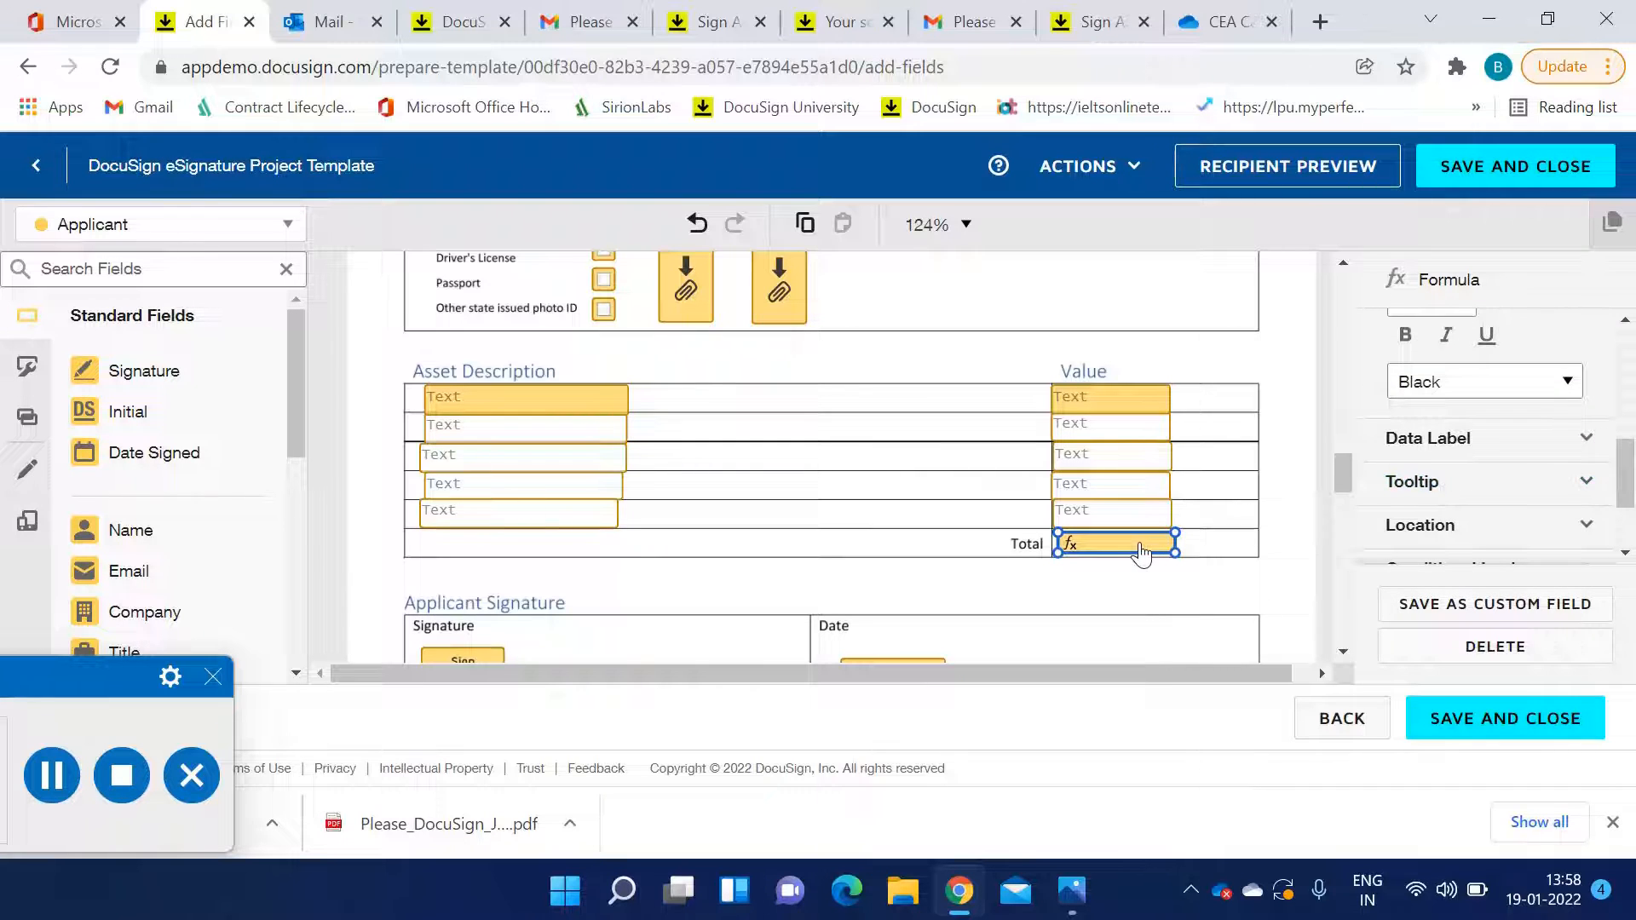
{"action": "scroll", "coordinate": [1584, 462], "scroll_direction": "down", "scroll_amount": 1}
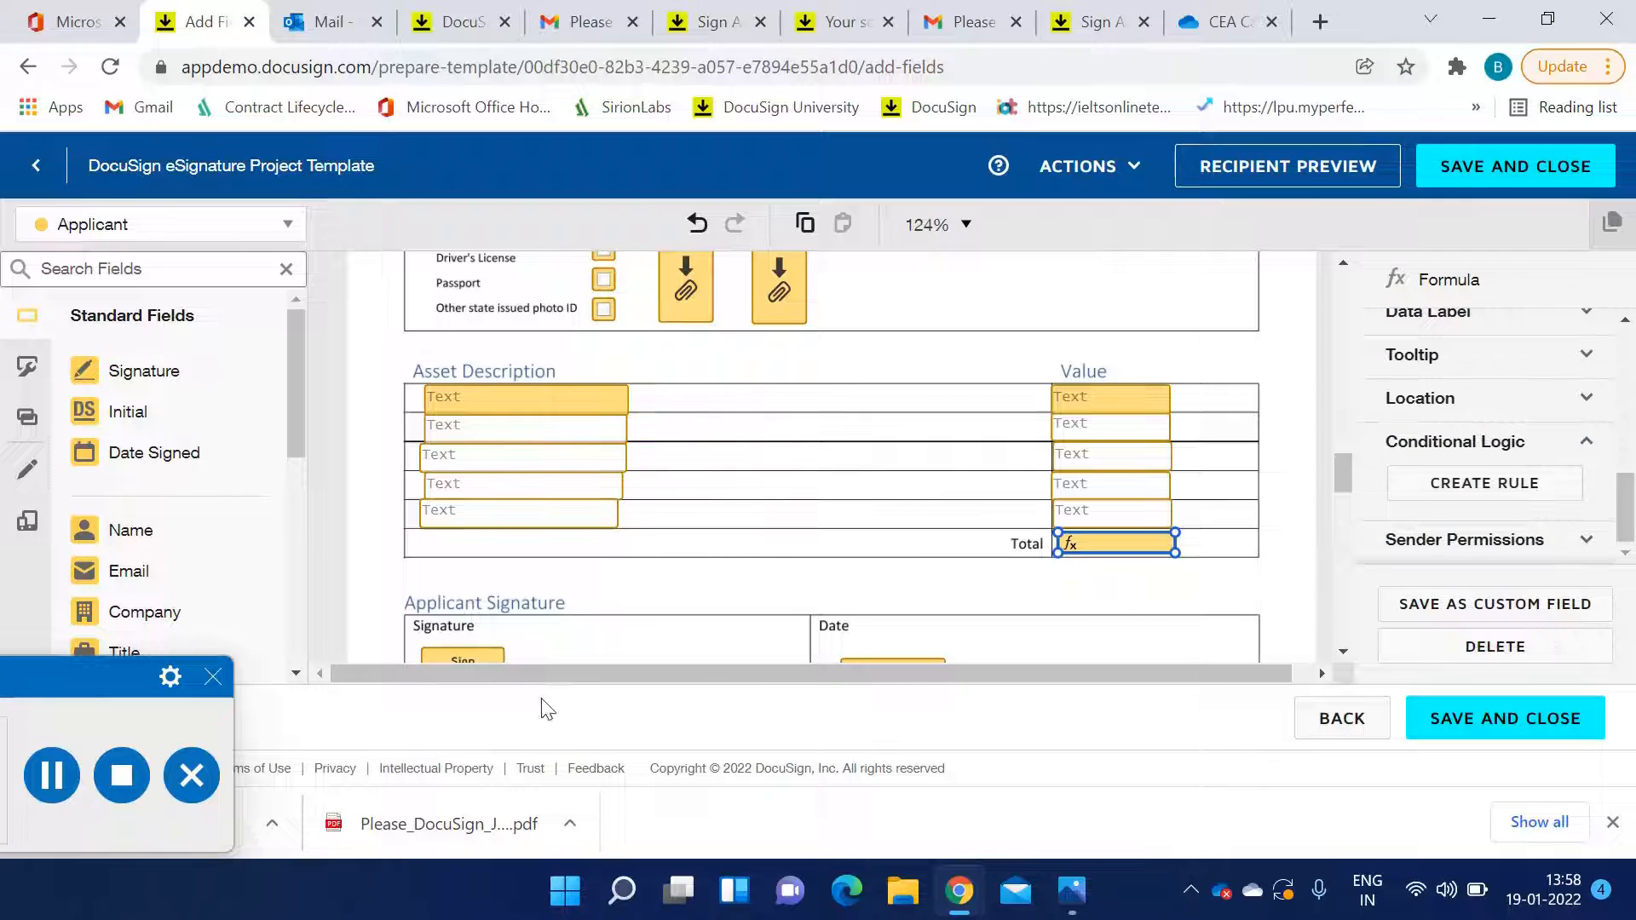
{"action": "left_click", "coordinate": [51, 775]}
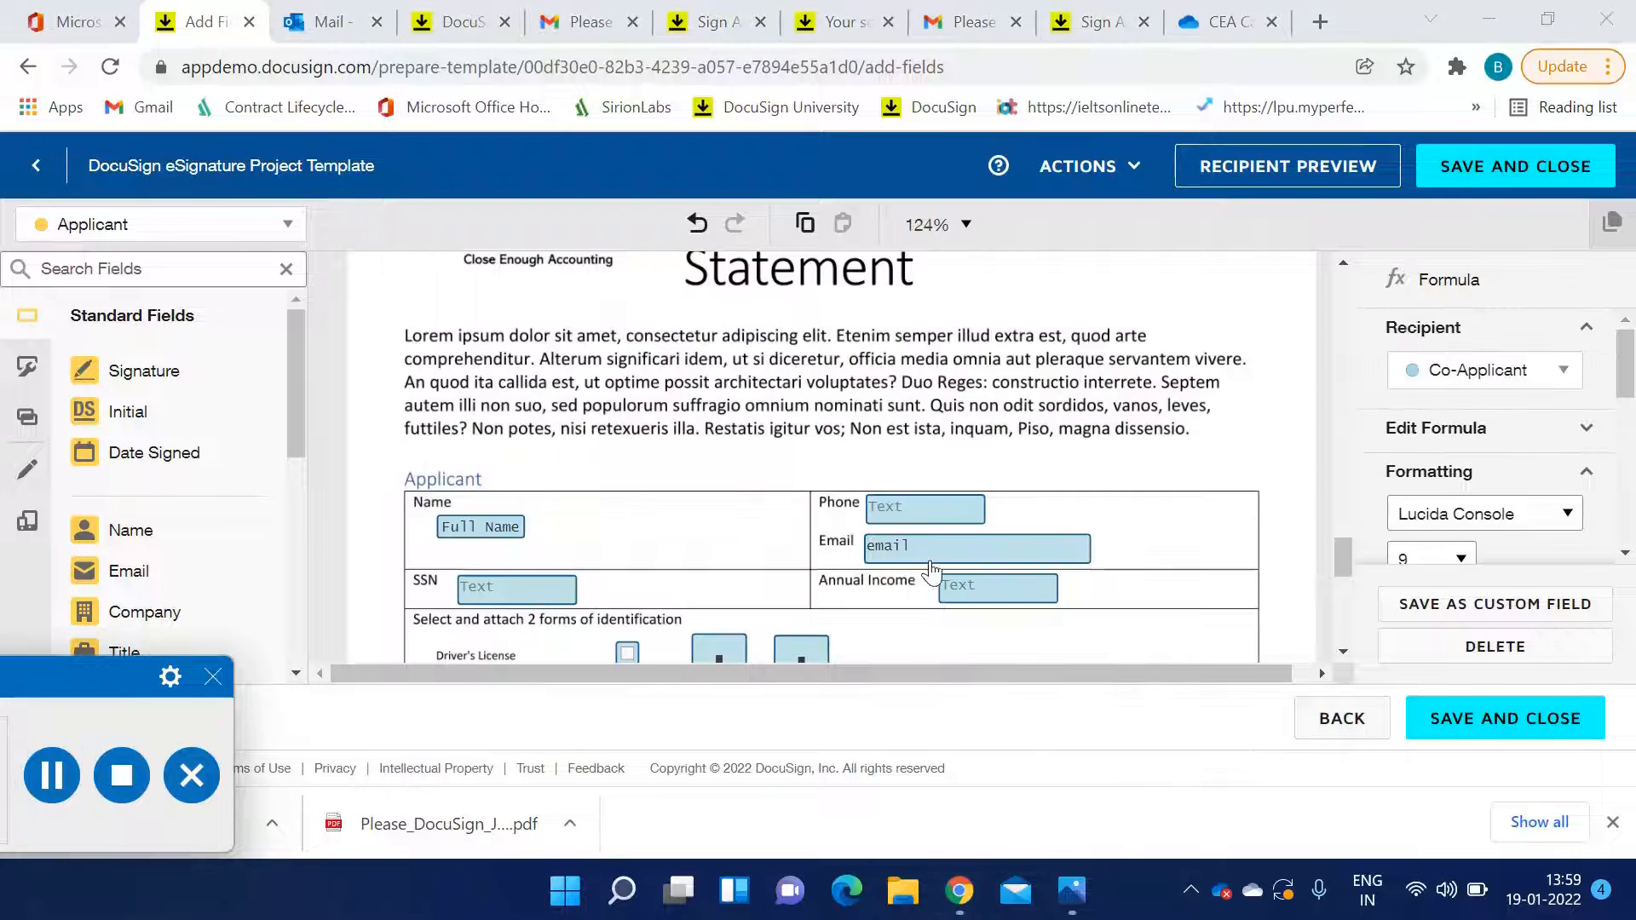
{"action": "scroll", "coordinate": [938, 575], "scroll_direction": "down", "scroll_amount": 6}
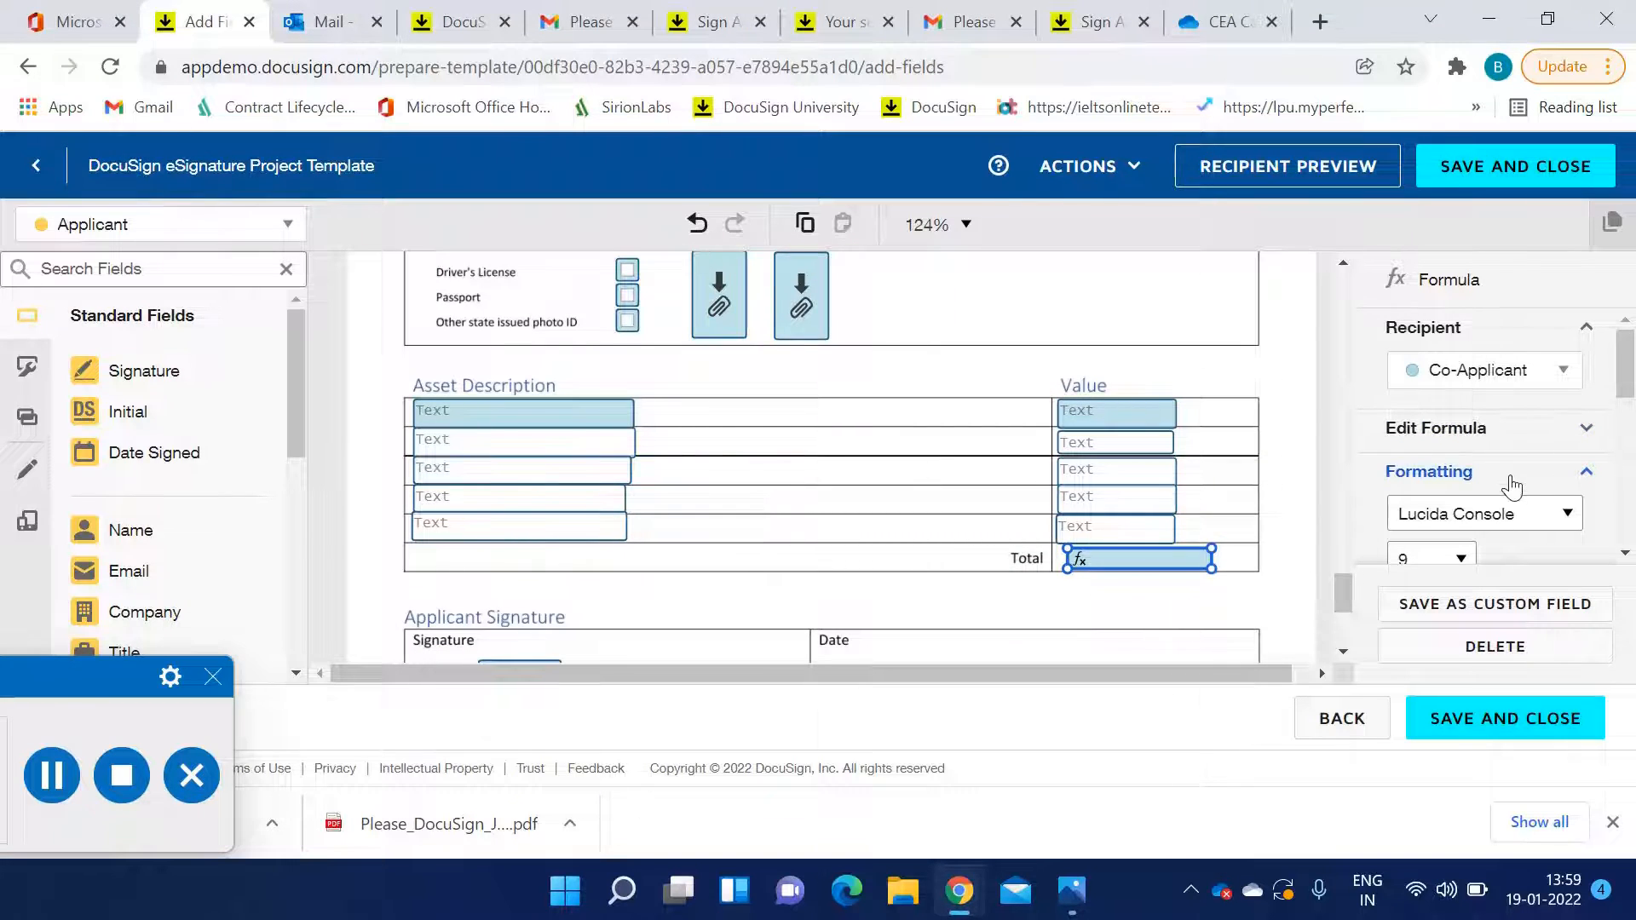
{"action": "left_click", "coordinate": [1531, 435]}
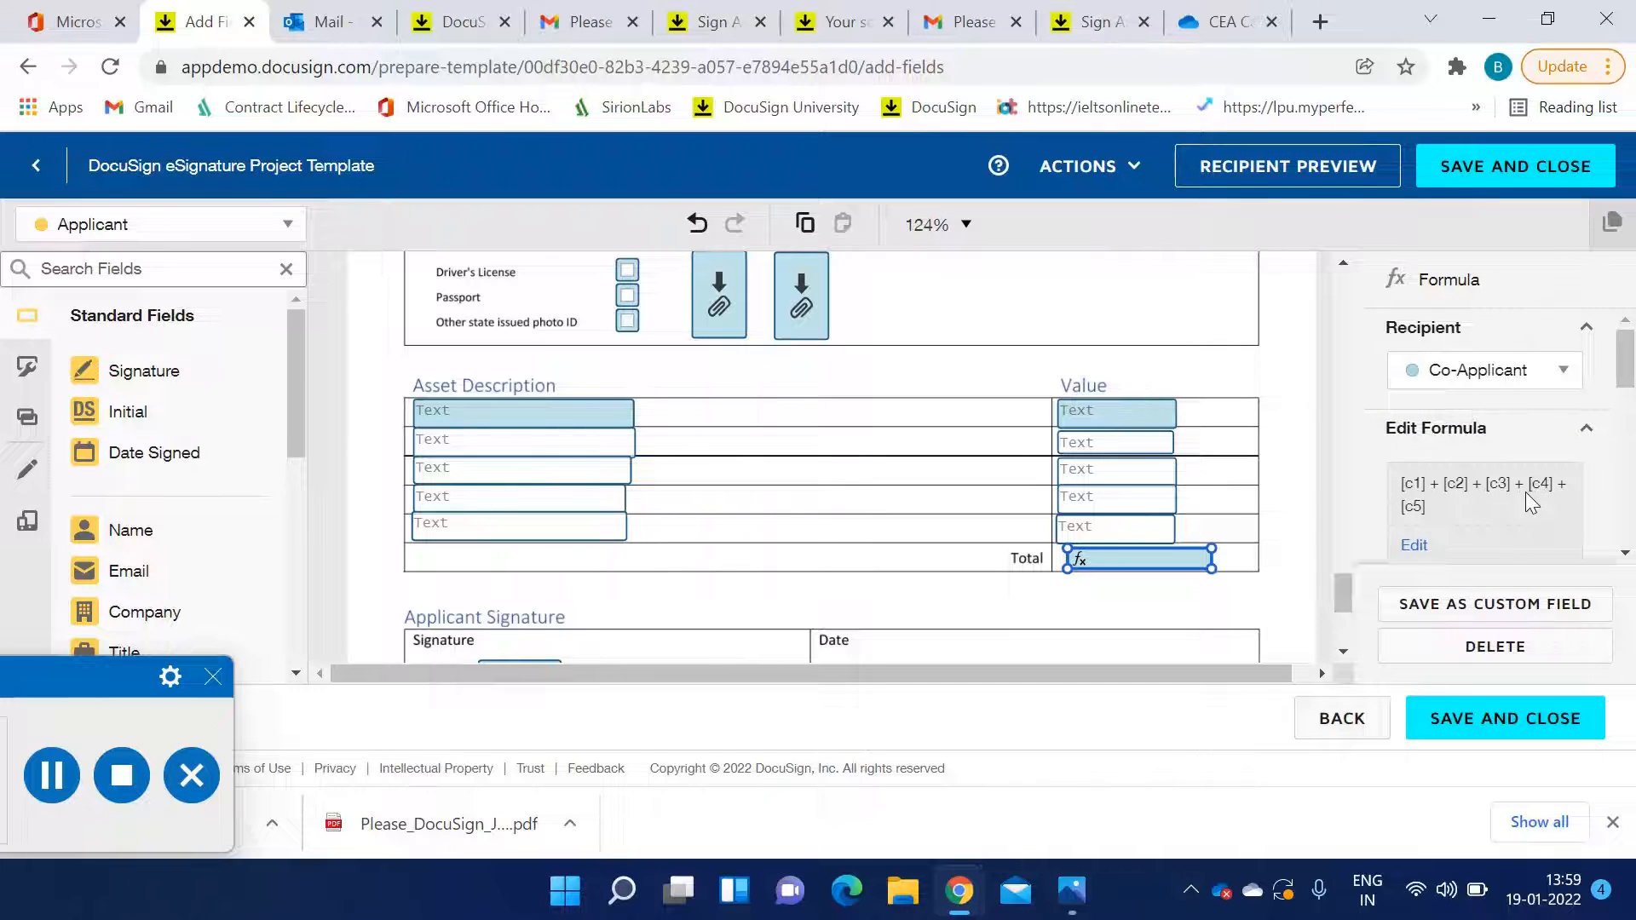
Inspect the data labels c1 to c5 on each Value field, ending on the Total formula field
{"action": "left_click", "coordinate": [1116, 423]}
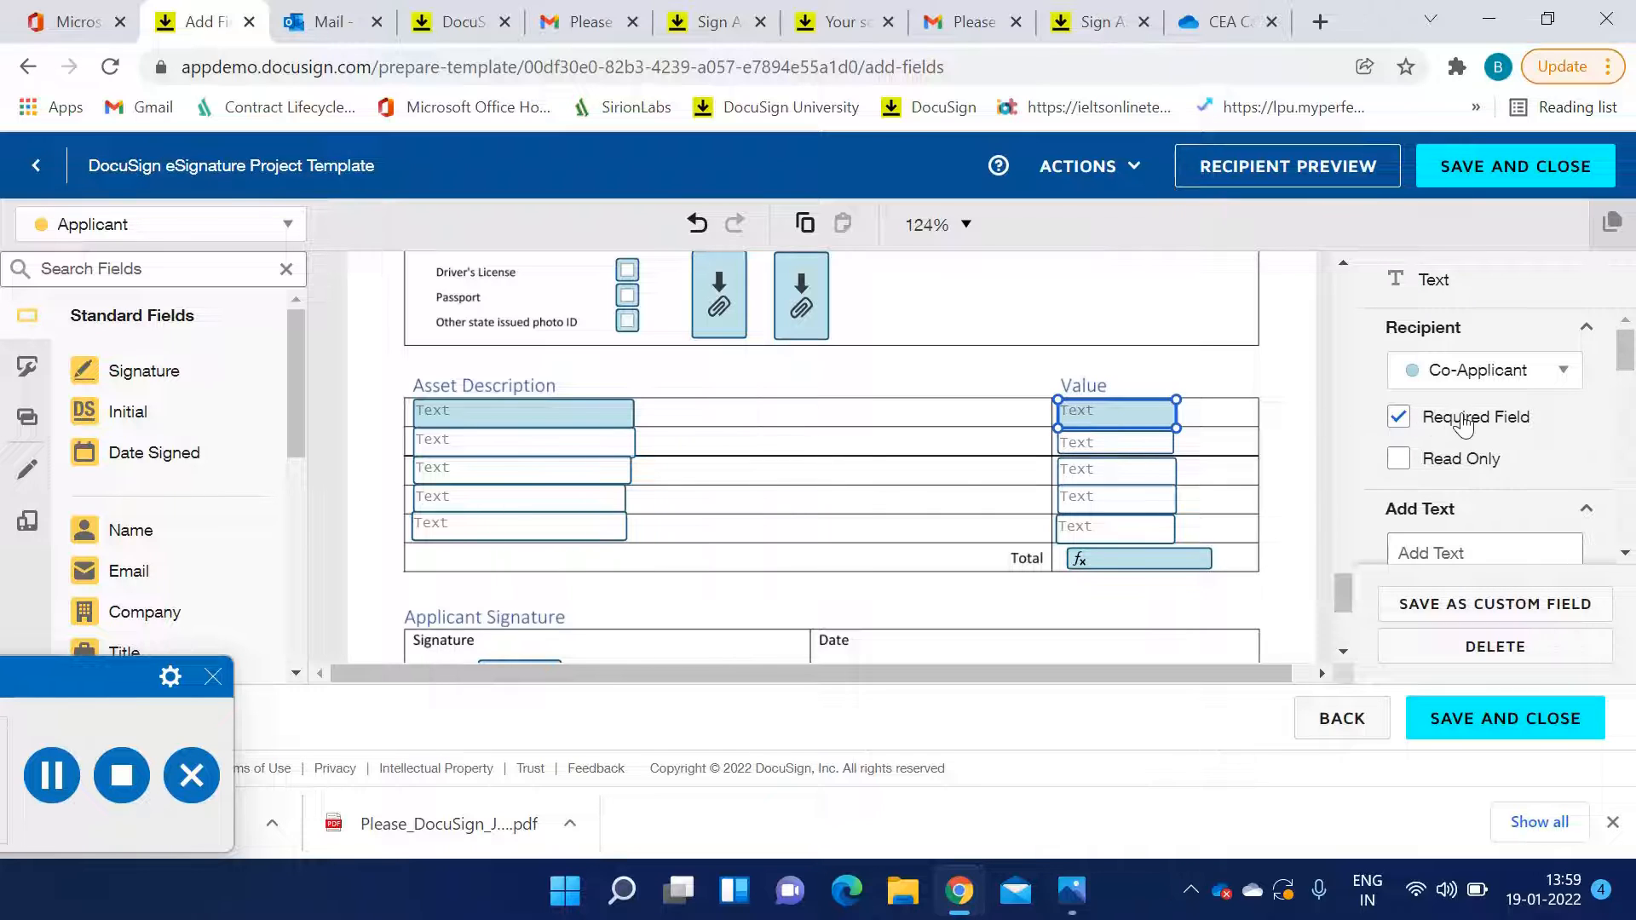
{"action": "scroll", "coordinate": [1461, 424], "scroll_direction": "down", "scroll_amount": 3}
{"action": "scroll", "coordinate": [1462, 424], "scroll_direction": "down", "scroll_amount": 5}
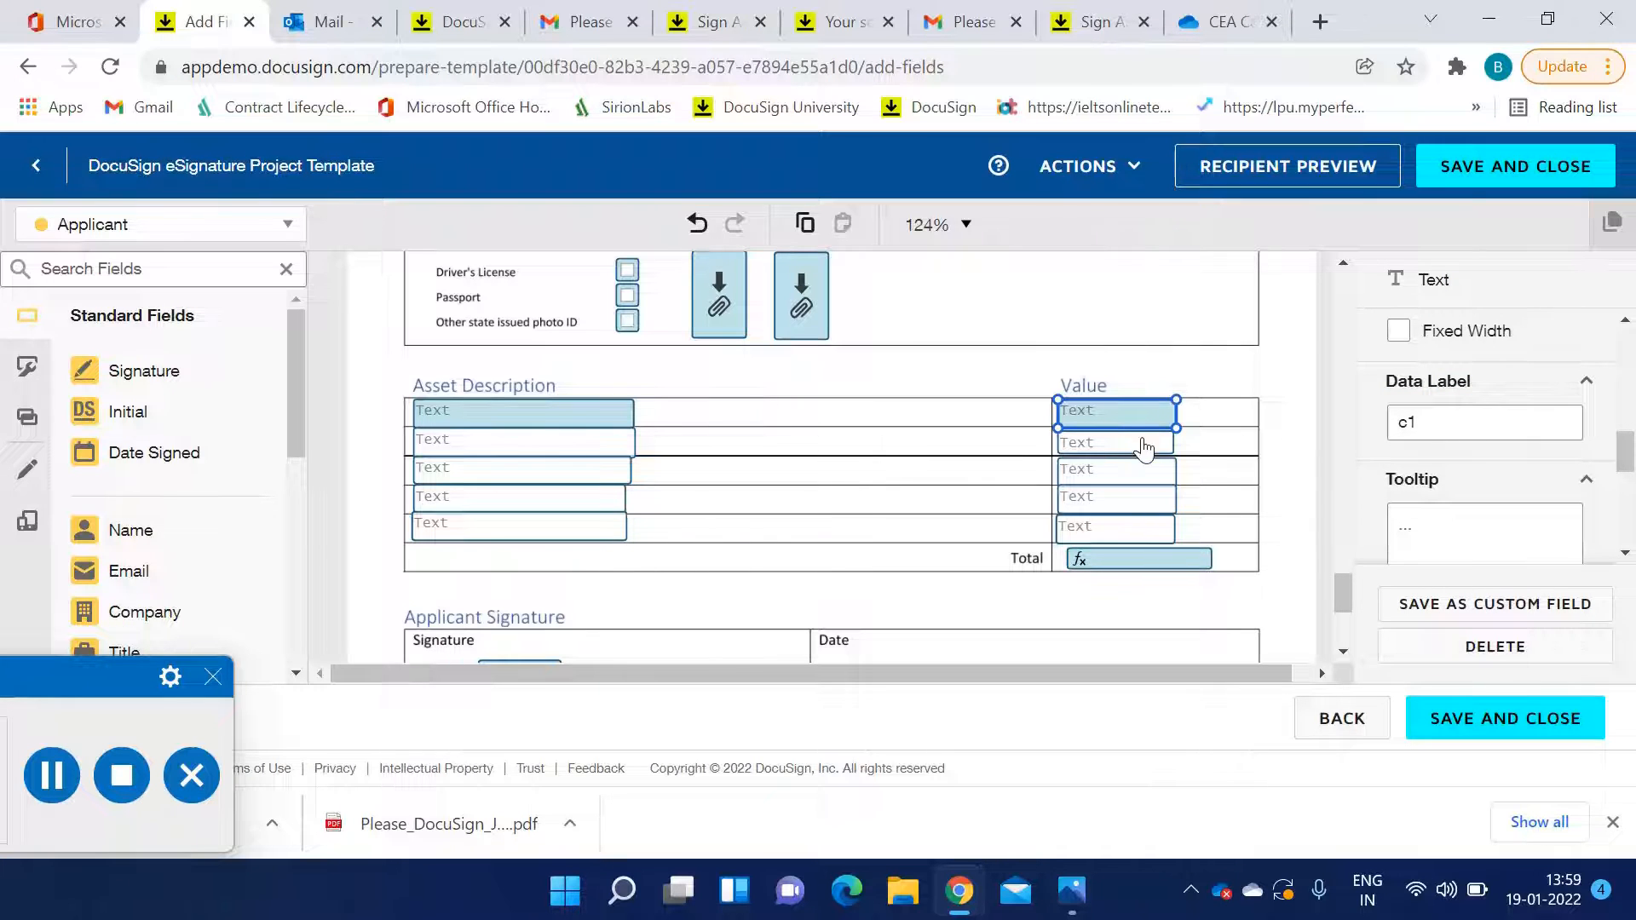
{"action": "left_click", "coordinate": [1141, 452]}
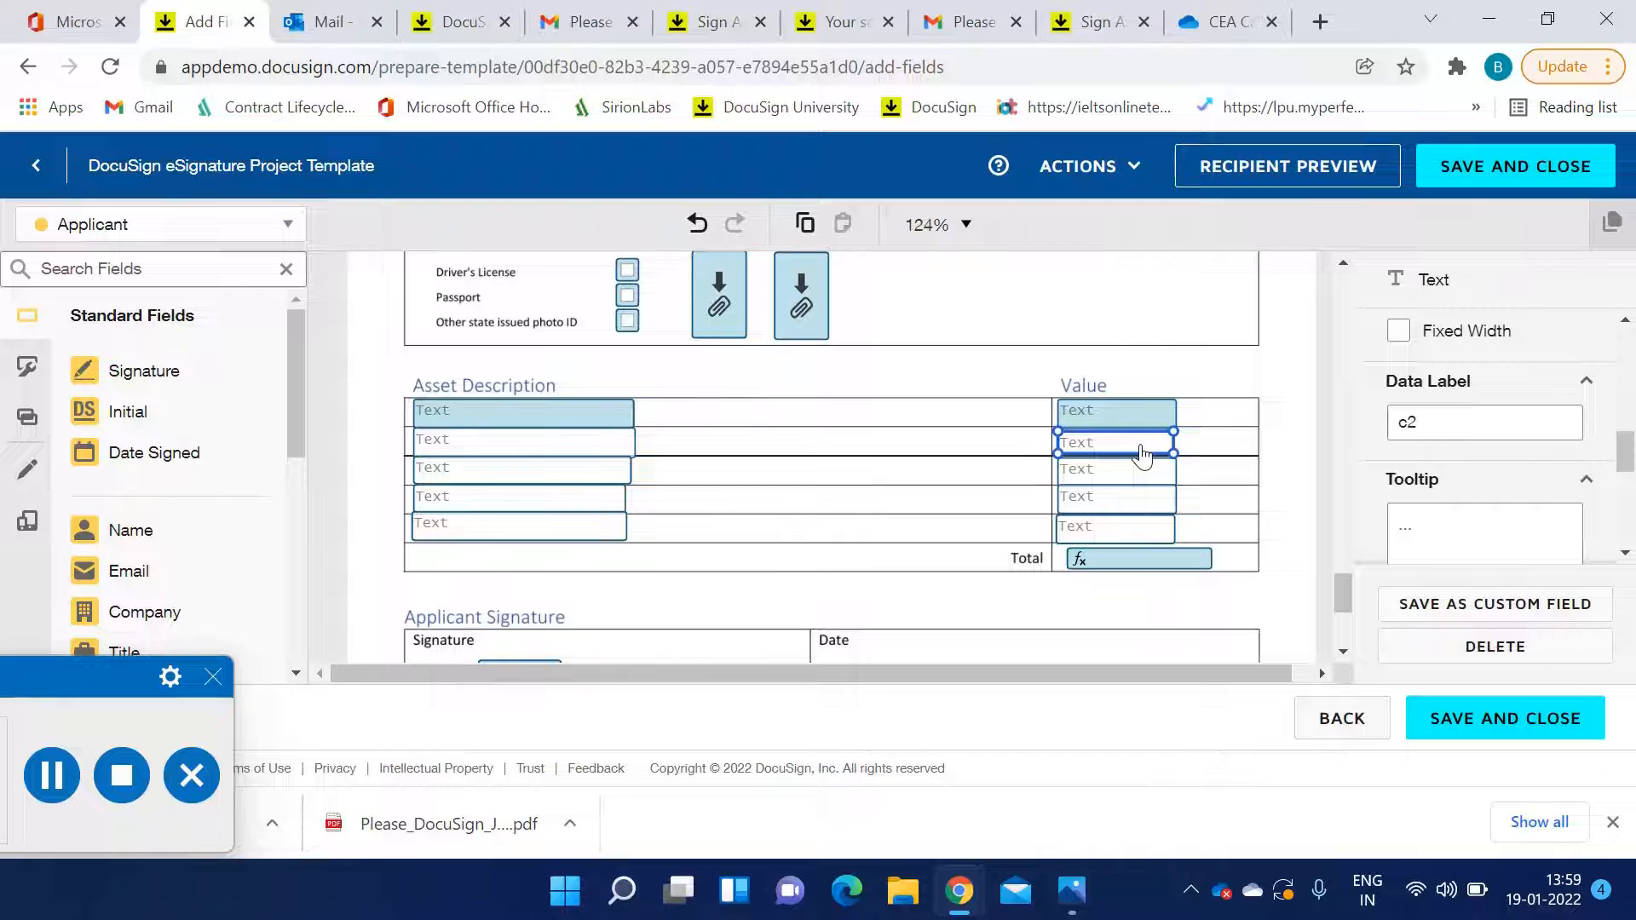
{"action": "left_click", "coordinate": [1142, 470]}
{"action": "left_click", "coordinate": [1138, 501]}
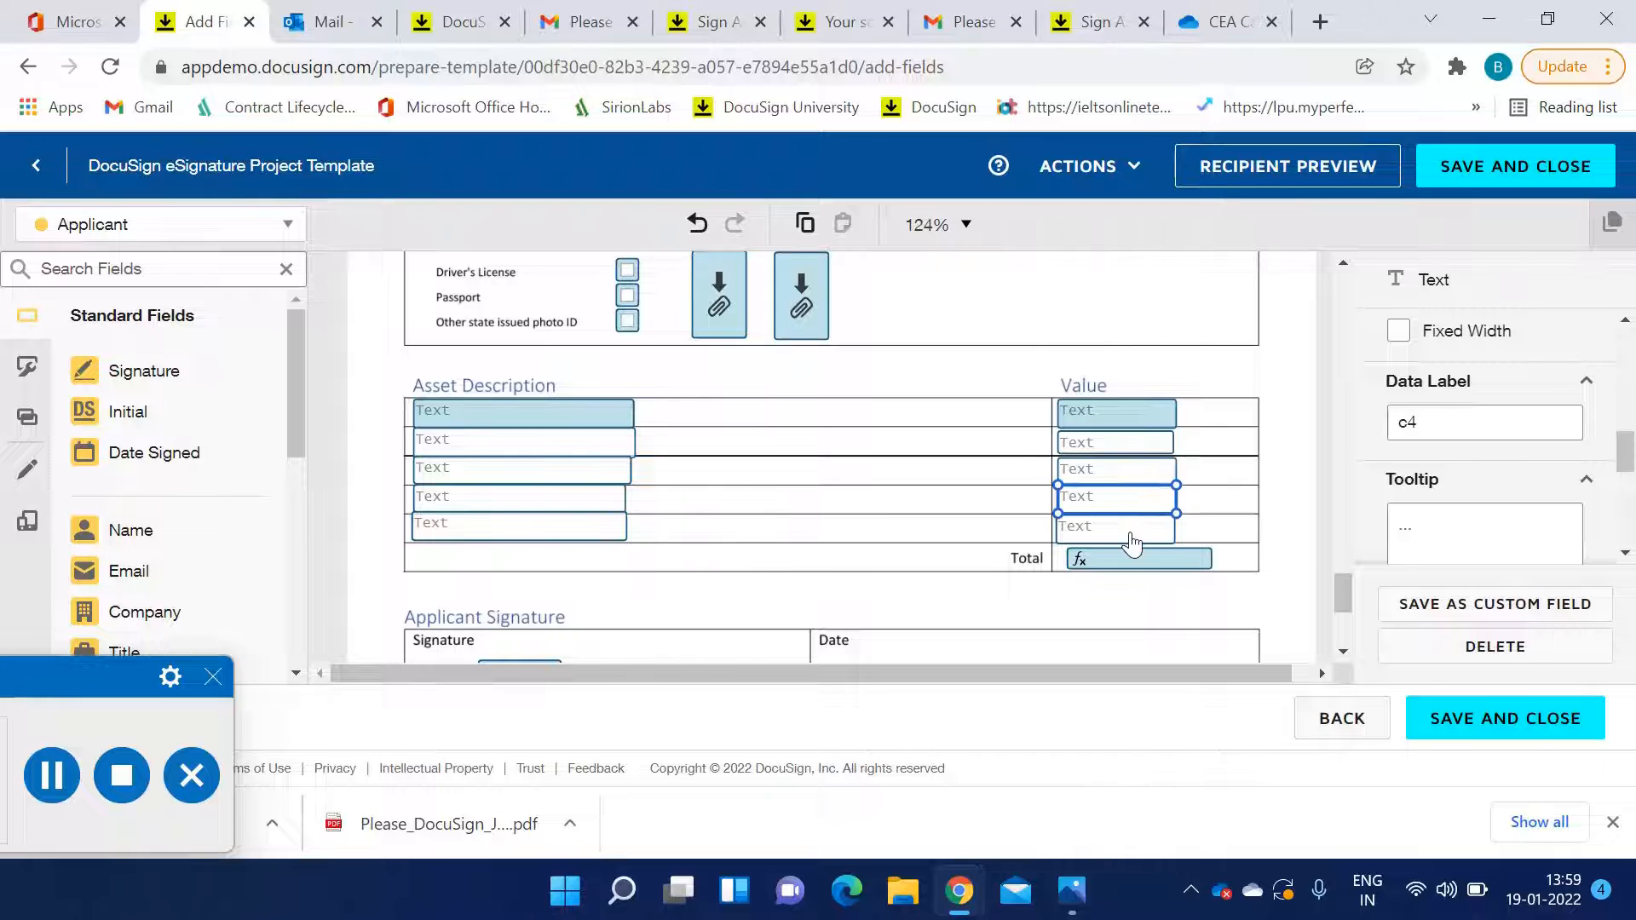
{"action": "left_click", "coordinate": [1133, 536]}
{"action": "left_click", "coordinate": [1144, 560]}
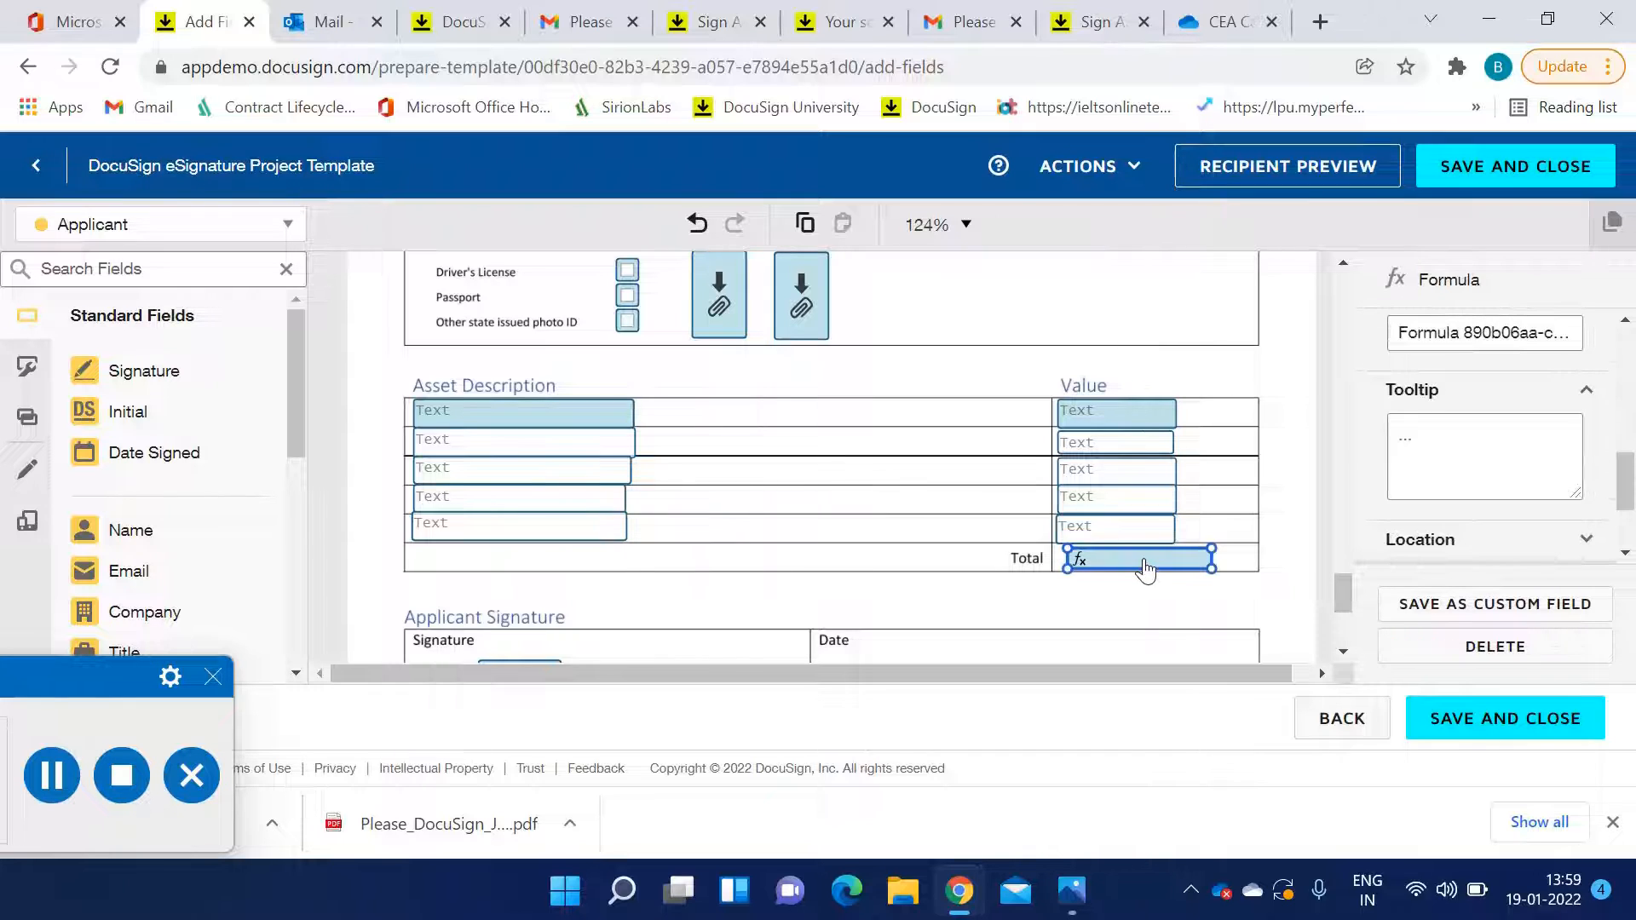
Review the formula field's properties, return to the top of the template and open the recipient preview
{"action": "scroll", "coordinate": [1417, 464], "scroll_direction": "up", "scroll_amount": 1}
{"action": "scroll", "coordinate": [1416, 465], "scroll_direction": "down", "scroll_amount": 1}
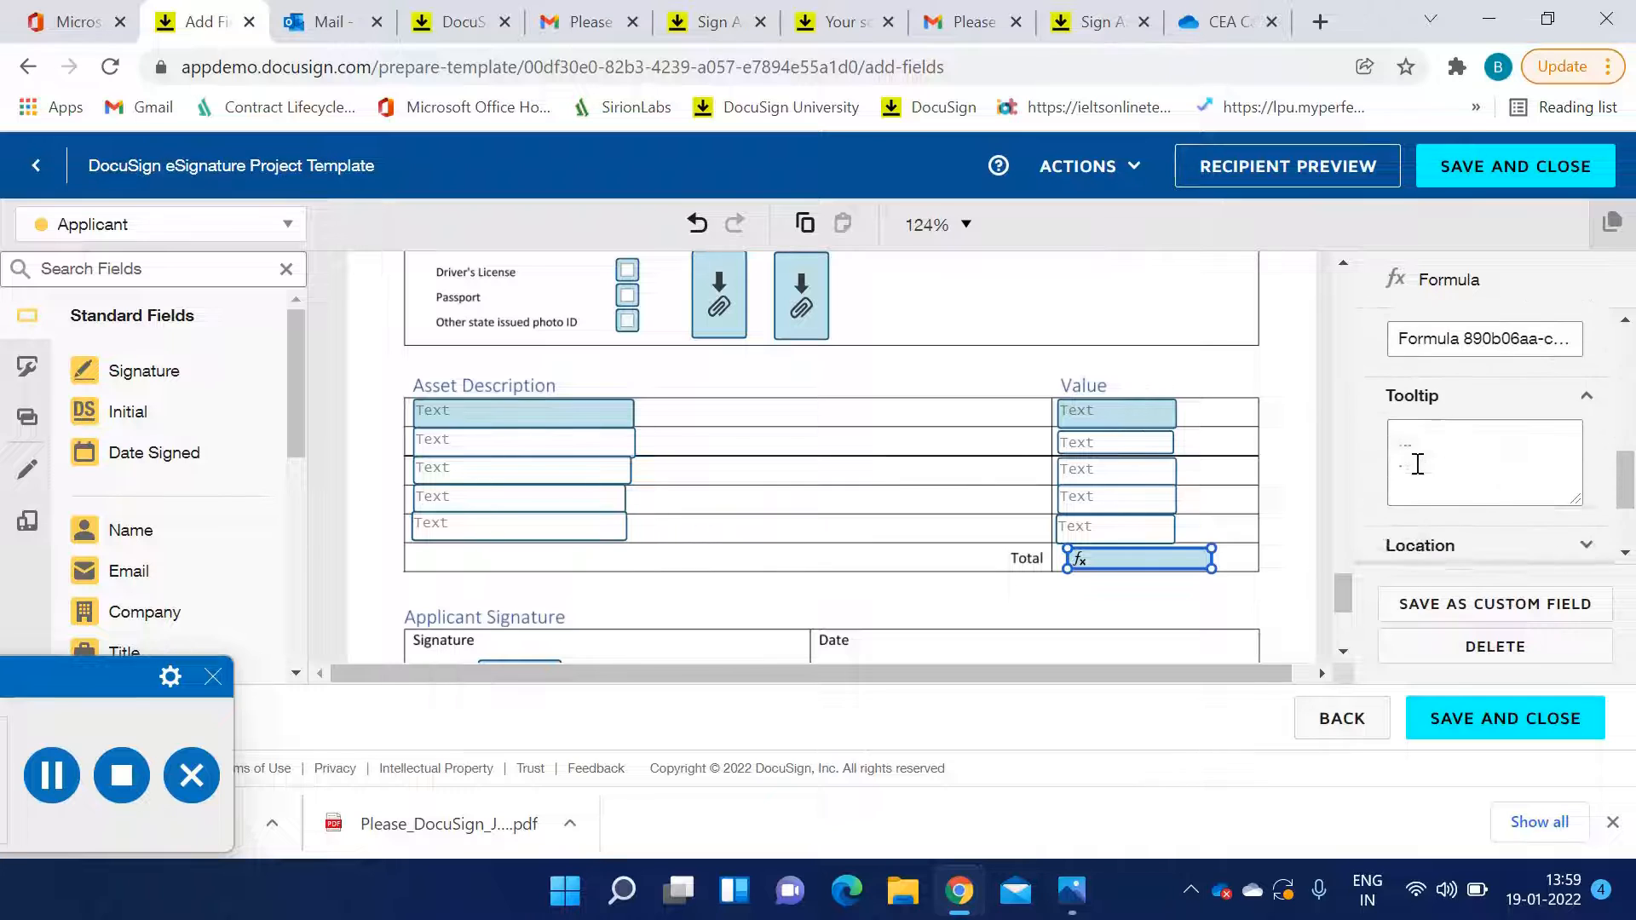
{"action": "scroll", "coordinate": [1416, 464], "scroll_direction": "down", "scroll_amount": 2}
{"action": "scroll", "coordinate": [1418, 469], "scroll_direction": "up", "scroll_amount": 5}
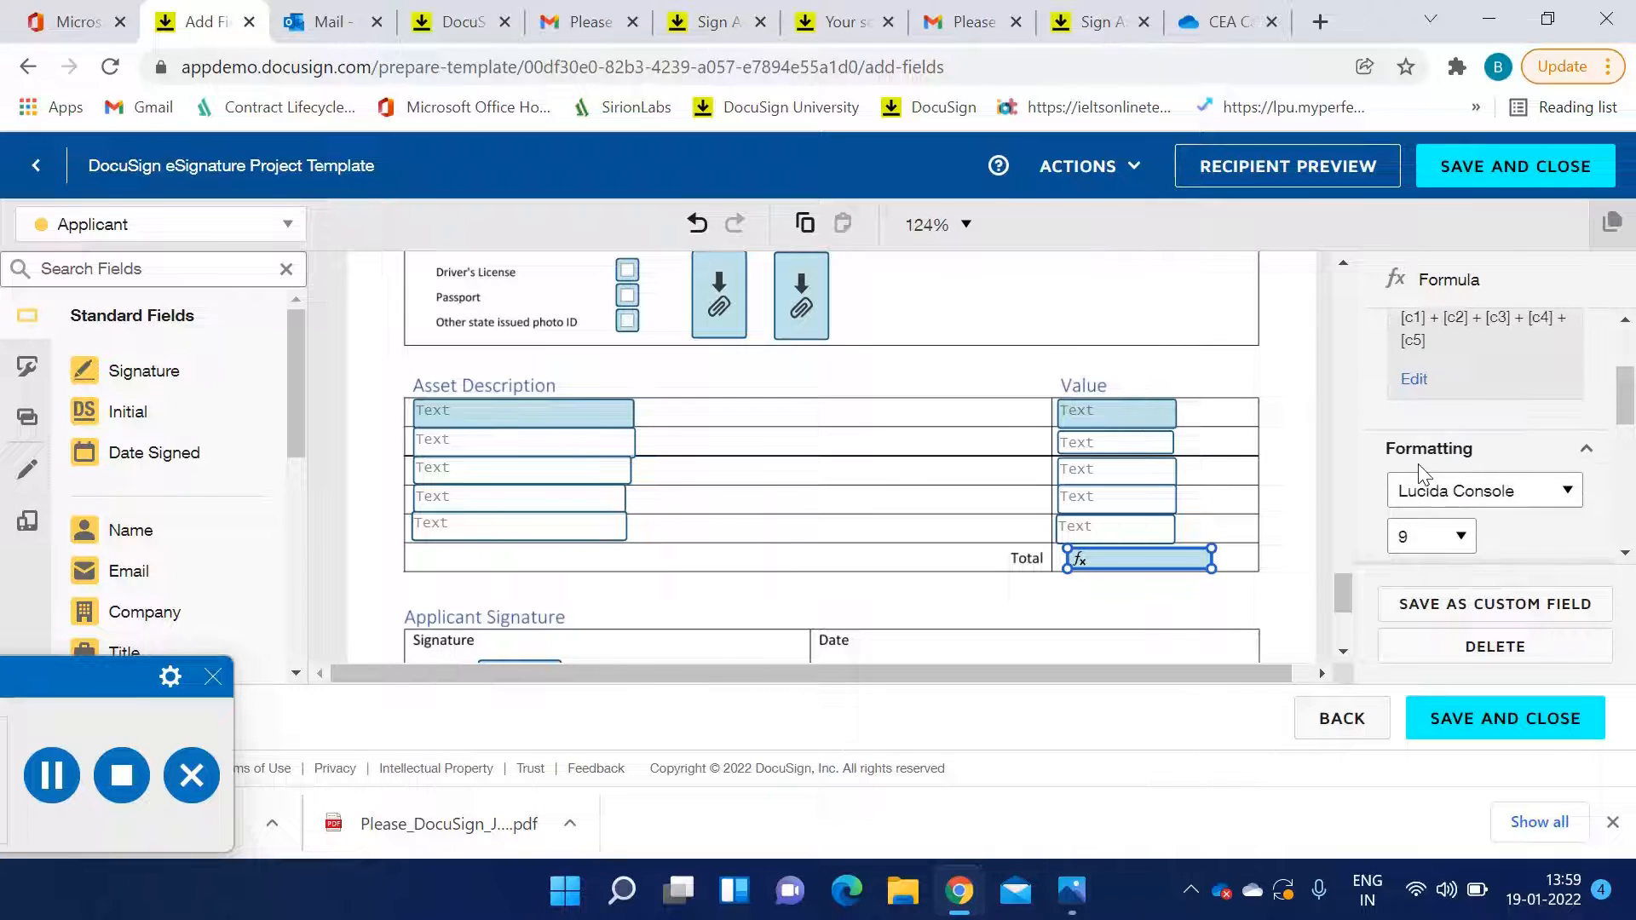
{"action": "scroll", "coordinate": [1418, 469], "scroll_direction": "up", "scroll_amount": 2}
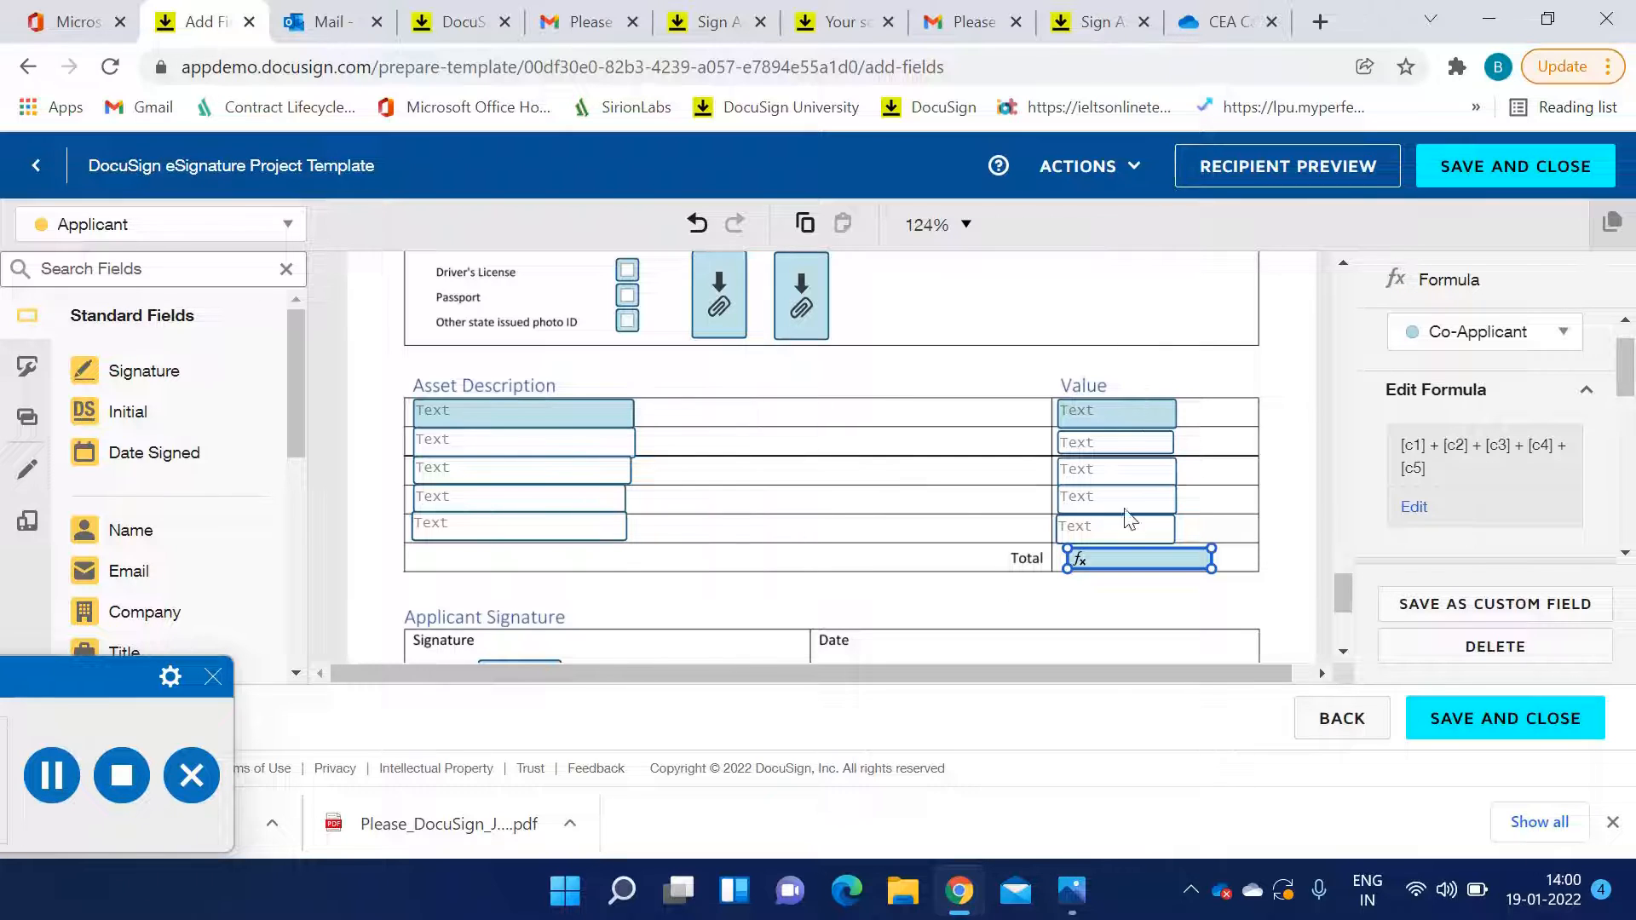
{"action": "scroll", "coordinate": [793, 542], "scroll_direction": "down", "scroll_amount": 4}
{"action": "scroll", "coordinate": [880, 546], "scroll_direction": "up", "scroll_amount": 10}
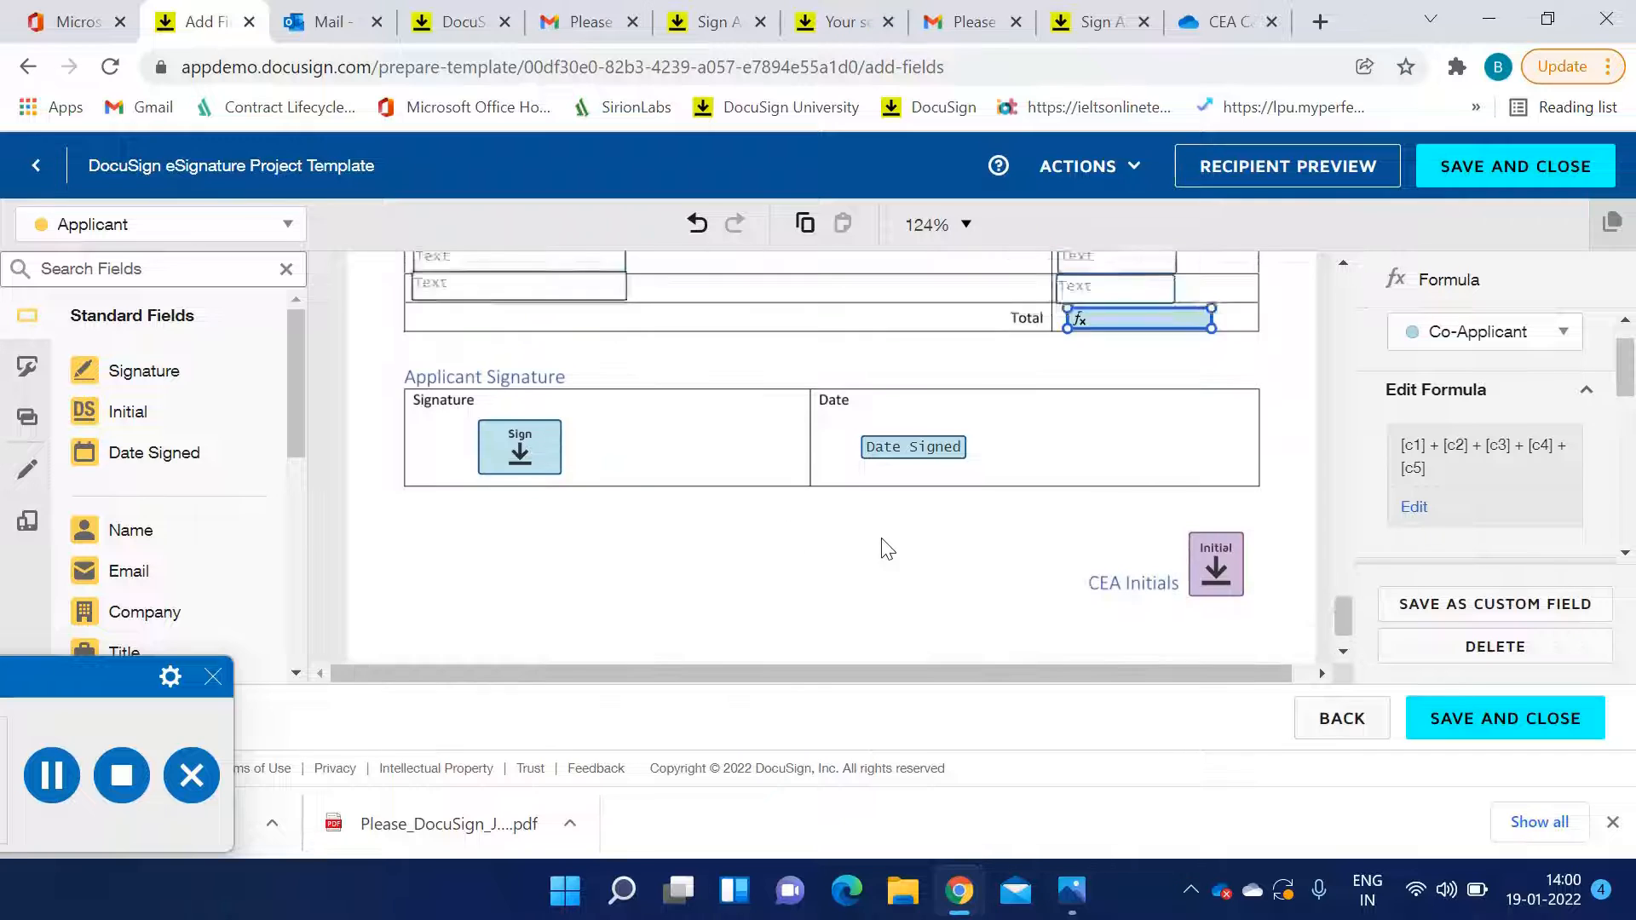
{"action": "scroll", "coordinate": [880, 532], "scroll_direction": "up", "scroll_amount": 1}
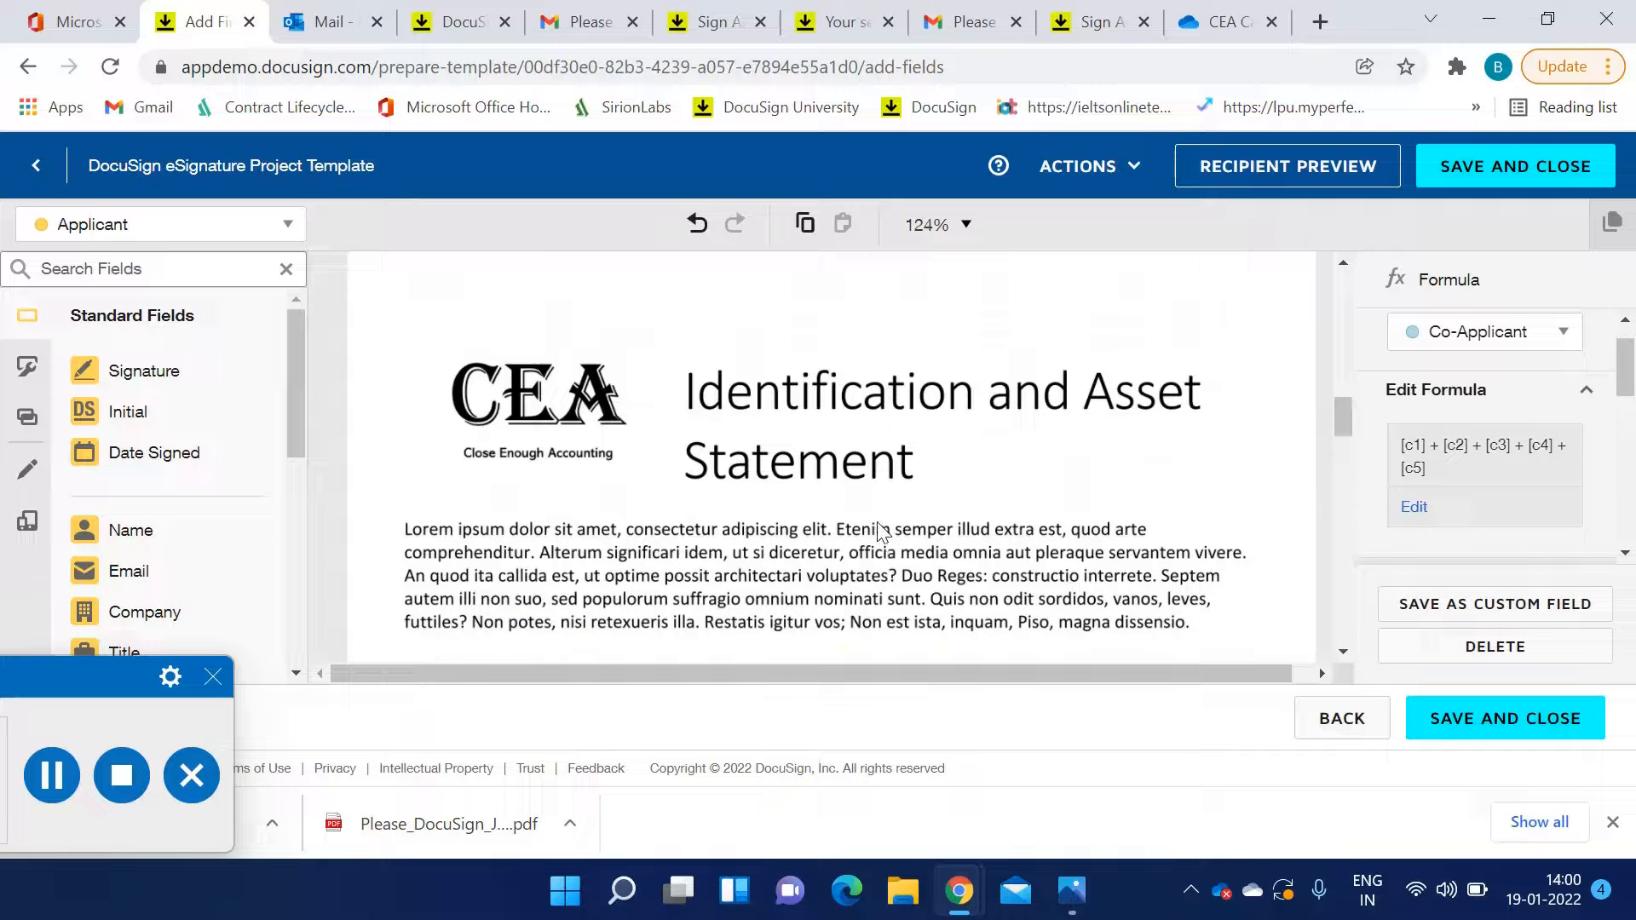
{"action": "scroll", "coordinate": [881, 530], "scroll_direction": "up", "scroll_amount": 15}
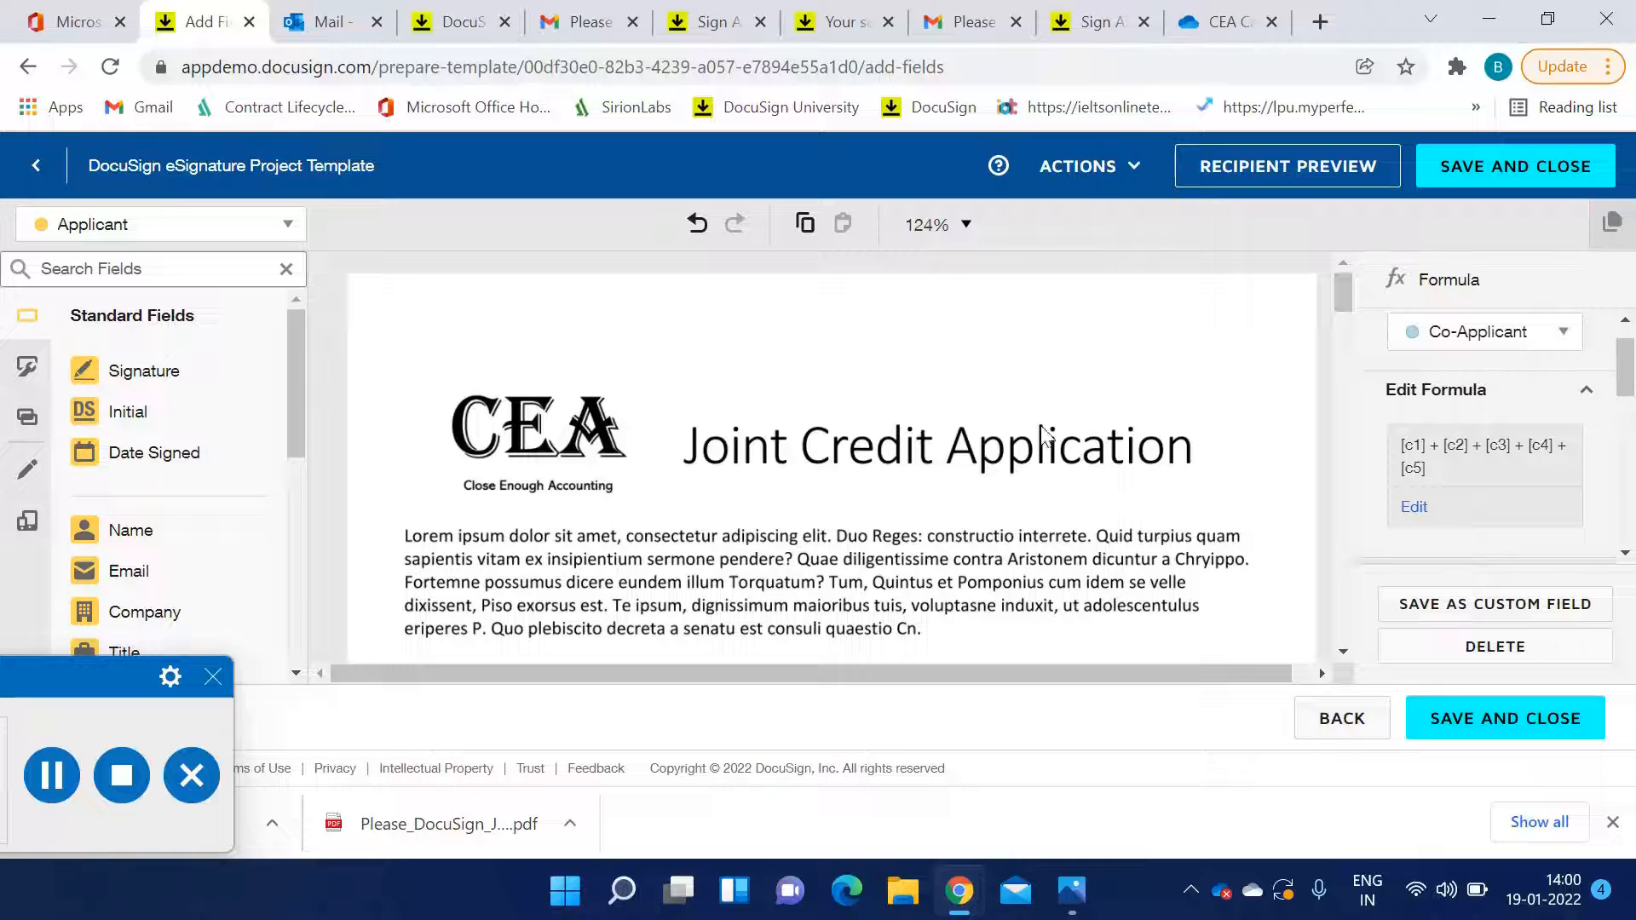
{"action": "left_click", "coordinate": [1294, 179]}
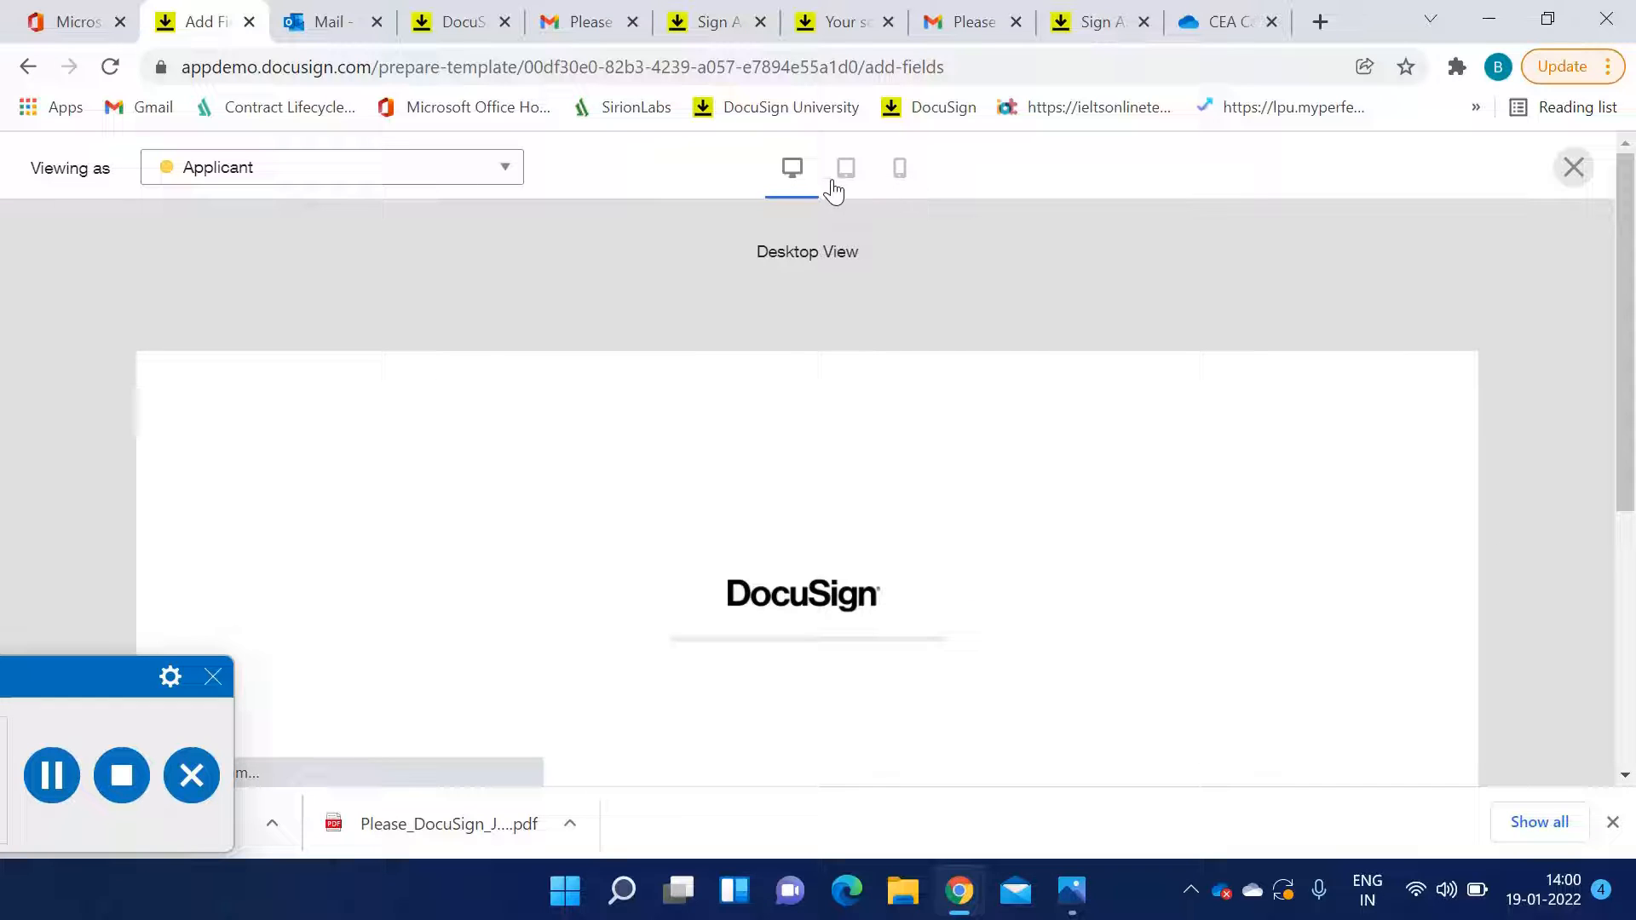
Scroll through the recipient preview as the Applicant to review the Applicant's fields
{"action": "scroll", "coordinate": [851, 524], "scroll_direction": "up", "scroll_amount": 5}
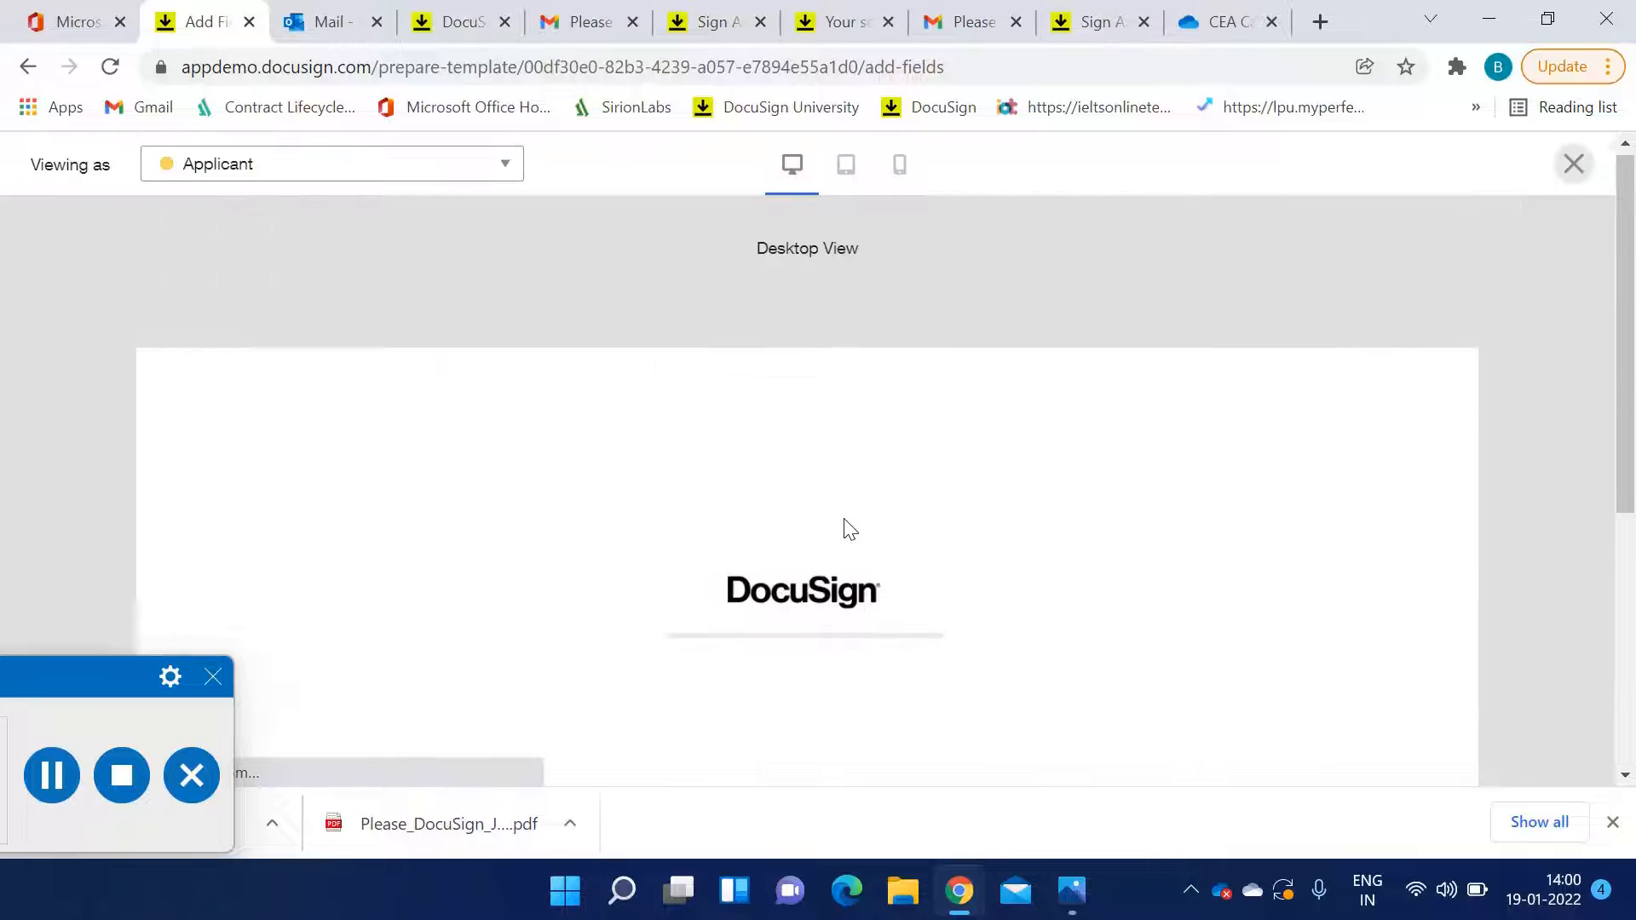
{"action": "left_click", "coordinate": [449, 170]}
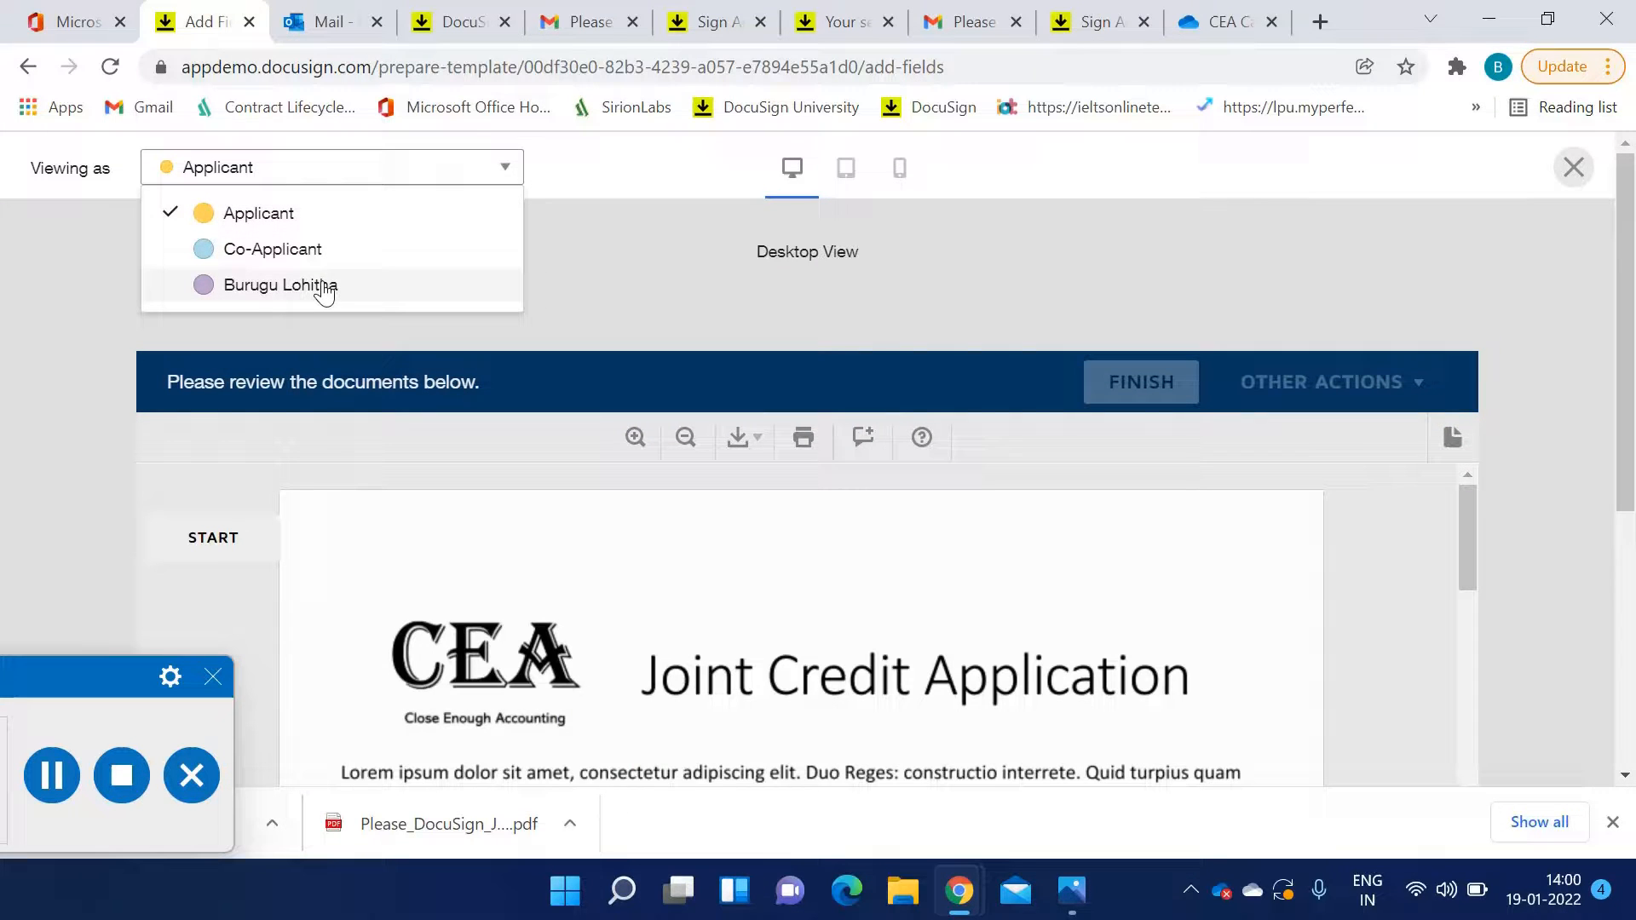
{"action": "scroll", "coordinate": [830, 571], "scroll_direction": "down", "scroll_amount": 8}
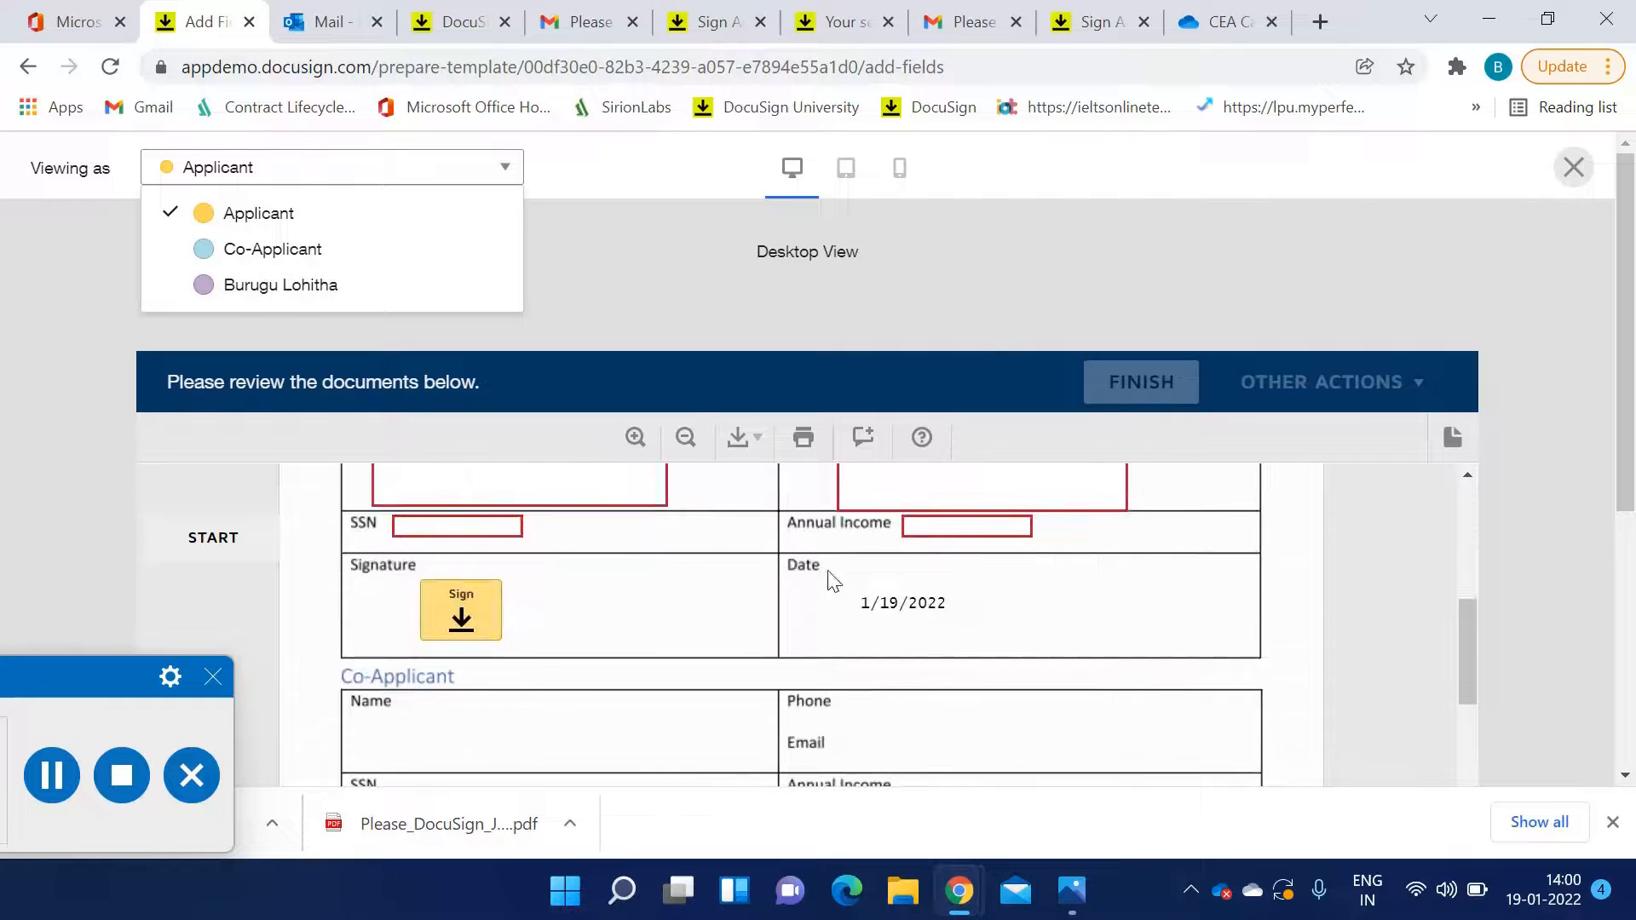
{"action": "left_click", "coordinate": [500, 219]}
{"action": "scroll", "coordinate": [893, 609], "scroll_direction": "up", "scroll_amount": 8}
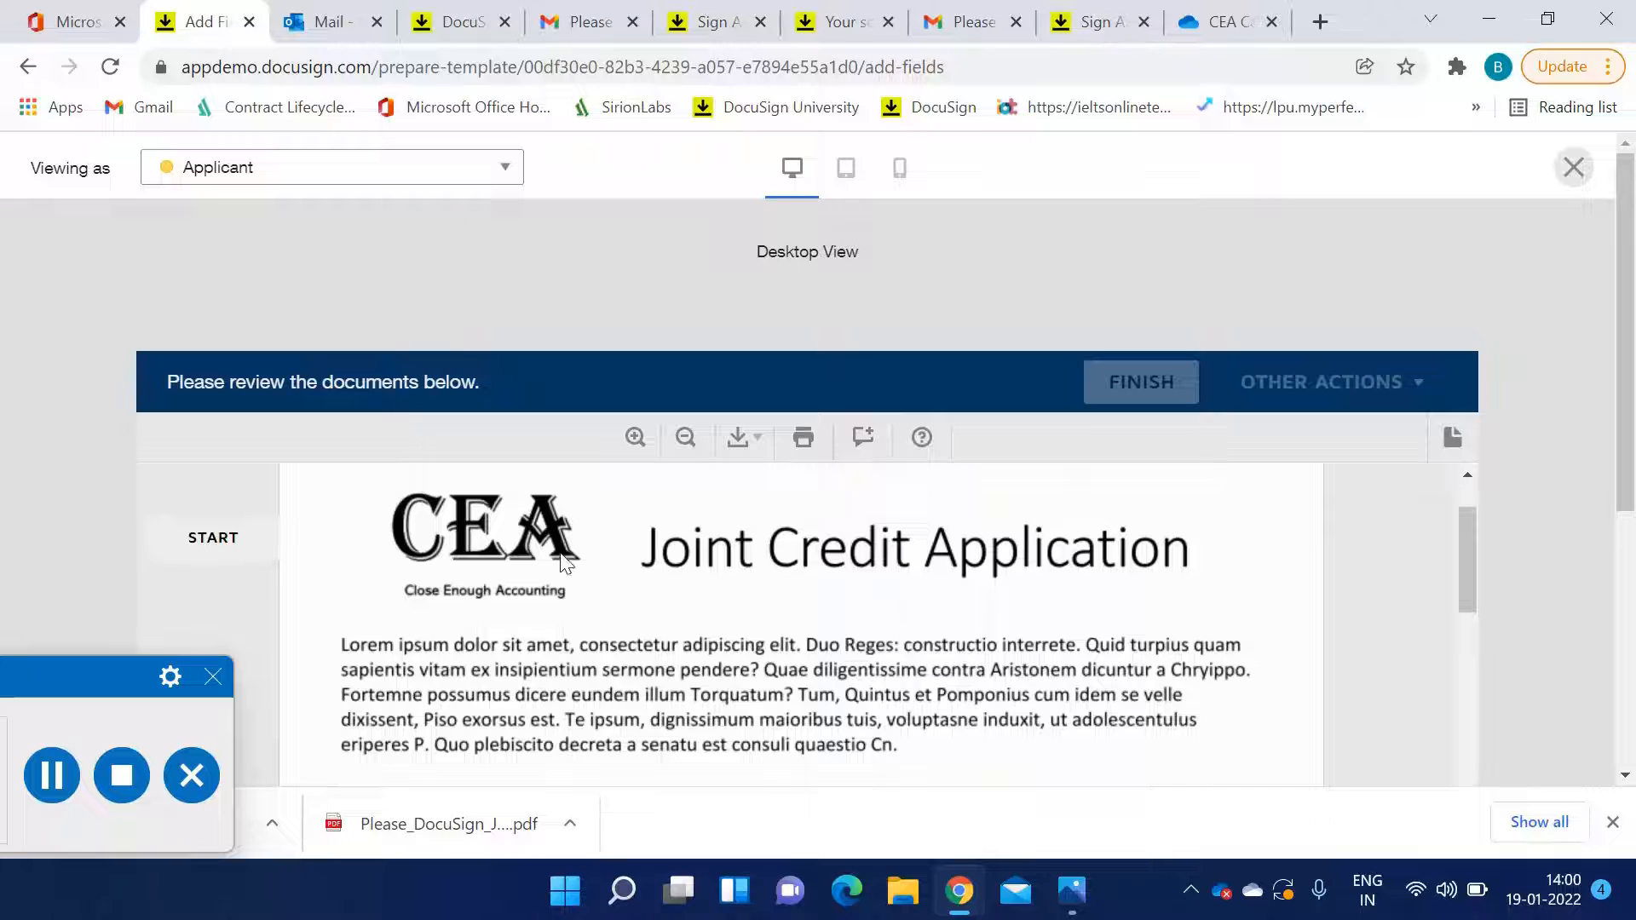
{"action": "scroll", "coordinate": [647, 569], "scroll_direction": "down", "scroll_amount": 8}
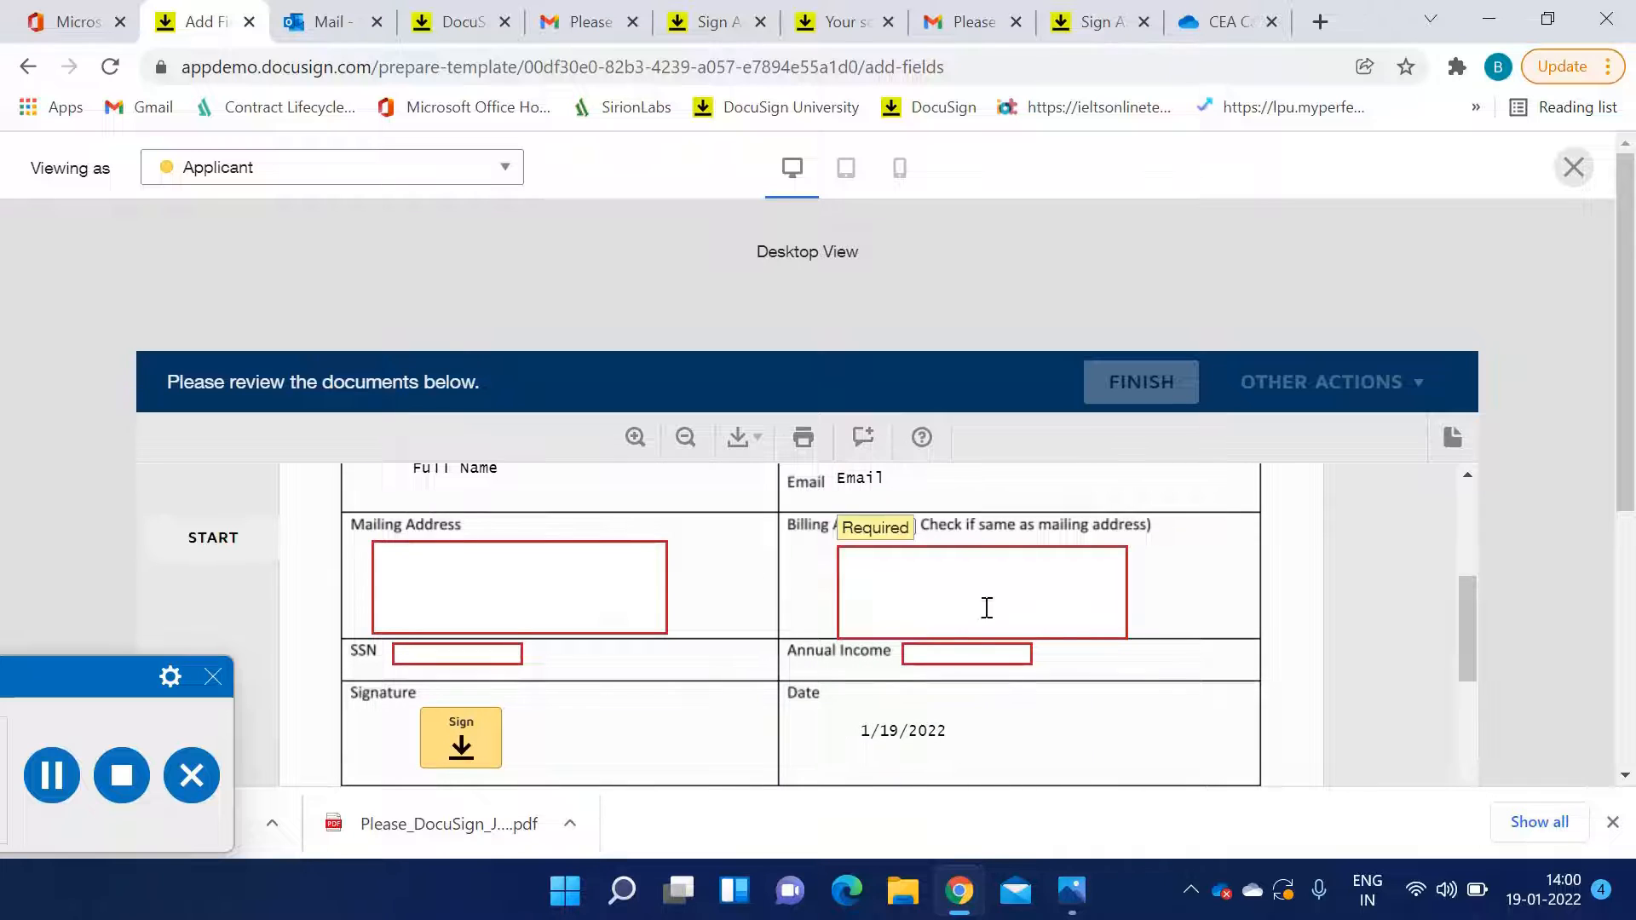
{"action": "scroll", "coordinate": [937, 631], "scroll_direction": "down", "scroll_amount": 5}
{"action": "scroll", "coordinate": [856, 646], "scroll_direction": "down", "scroll_amount": 10}
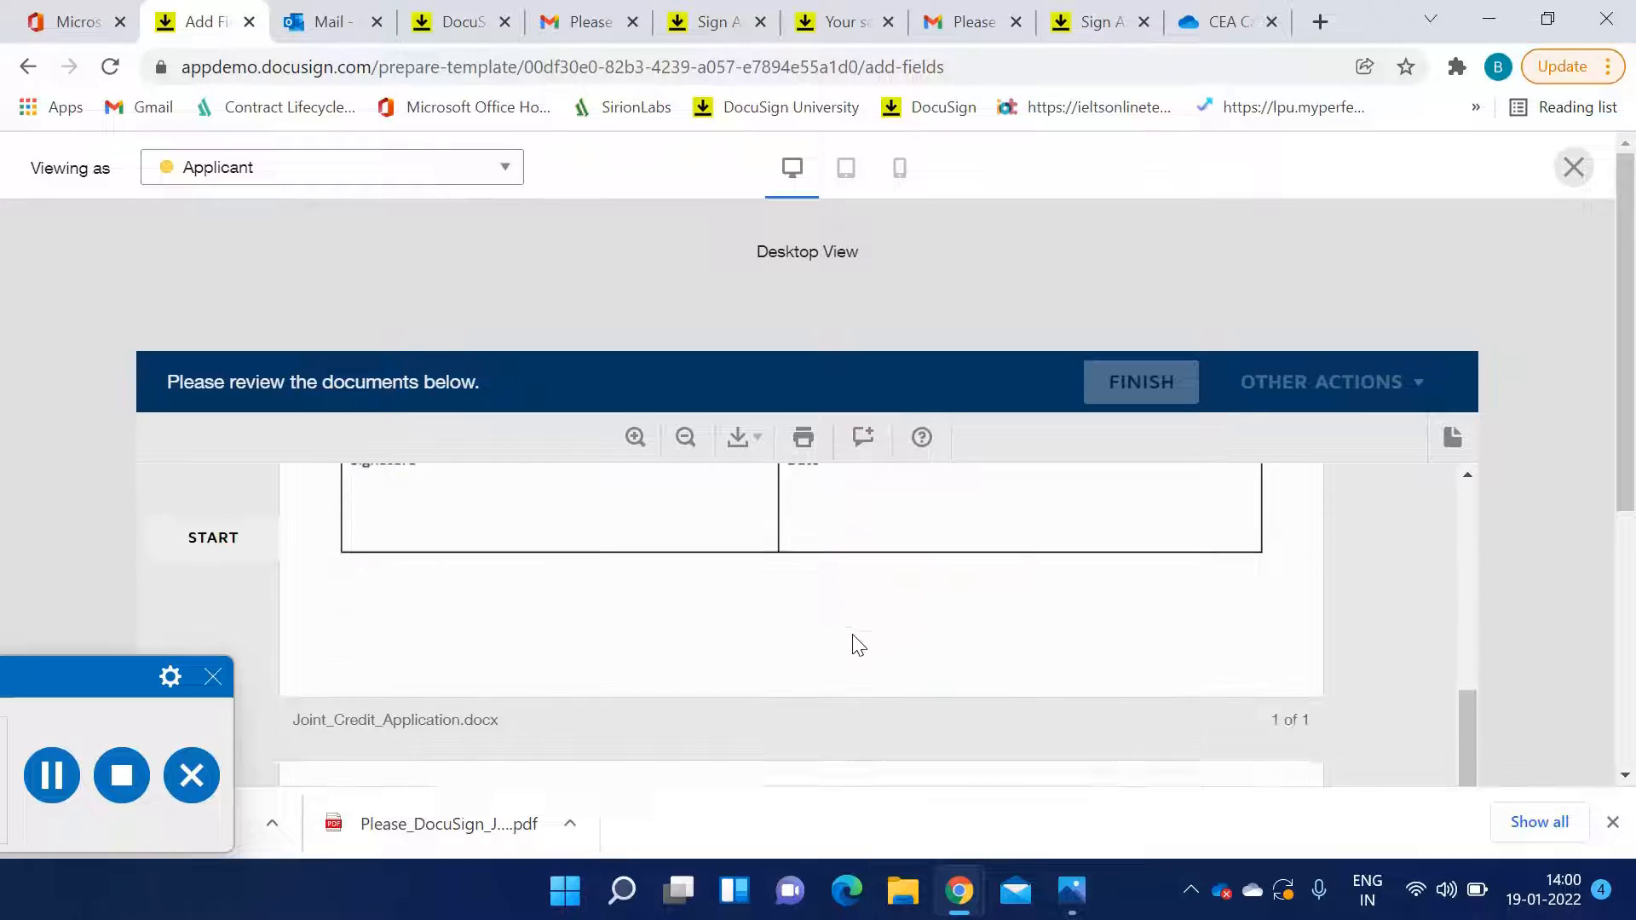
{"action": "scroll", "coordinate": [852, 639], "scroll_direction": "down", "scroll_amount": 8}
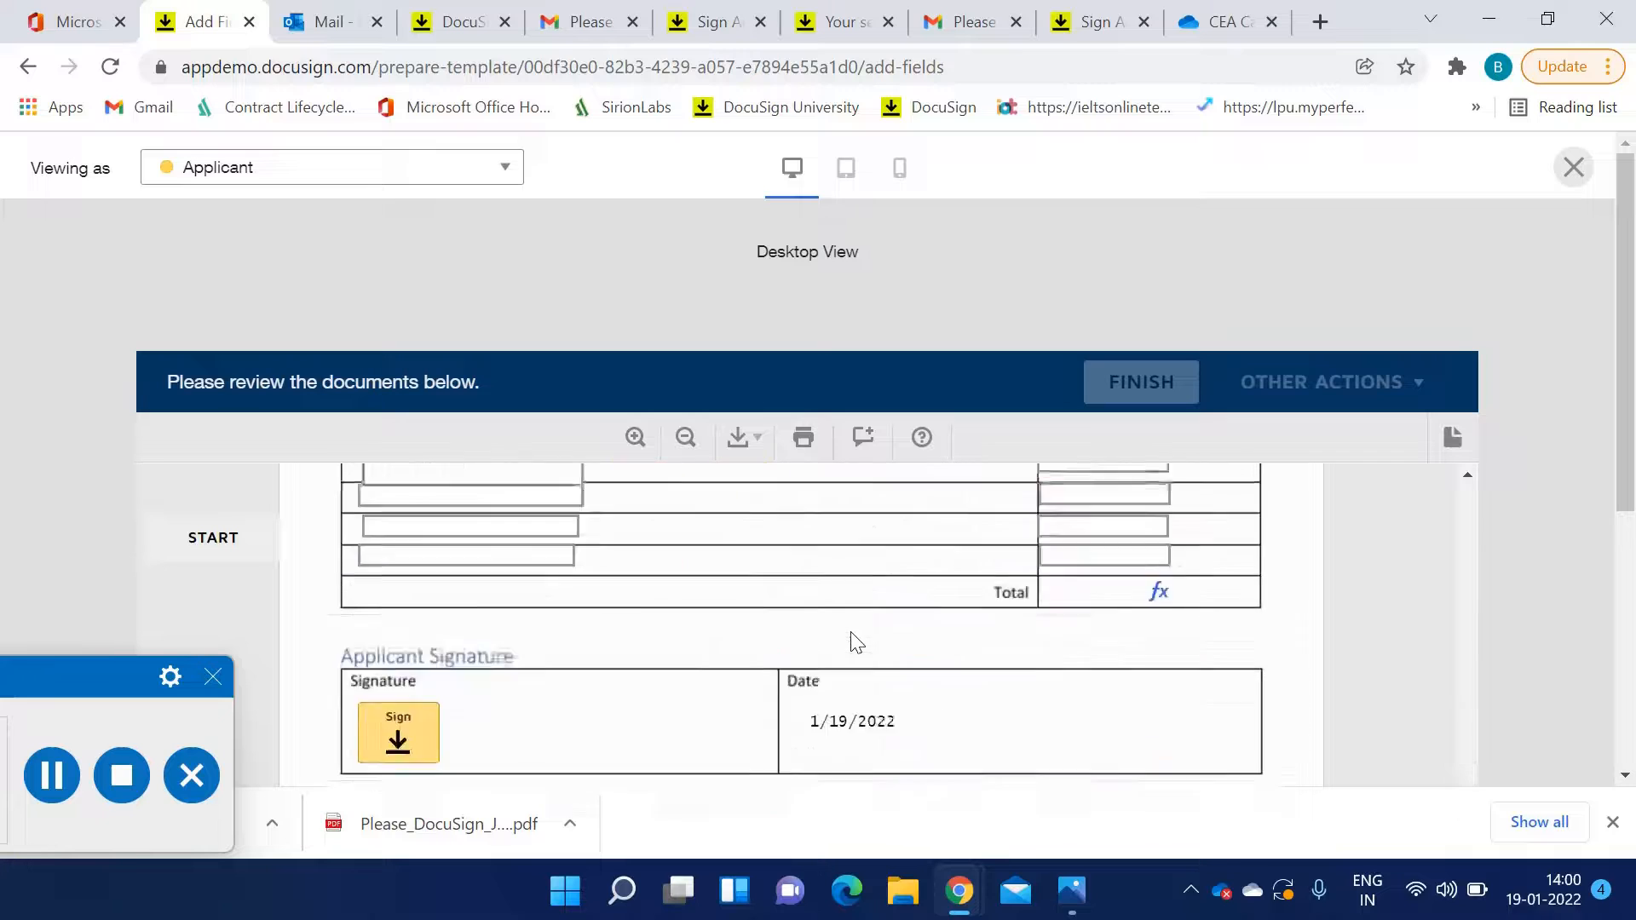
{"action": "scroll", "coordinate": [839, 605], "scroll_direction": "up", "scroll_amount": 6}
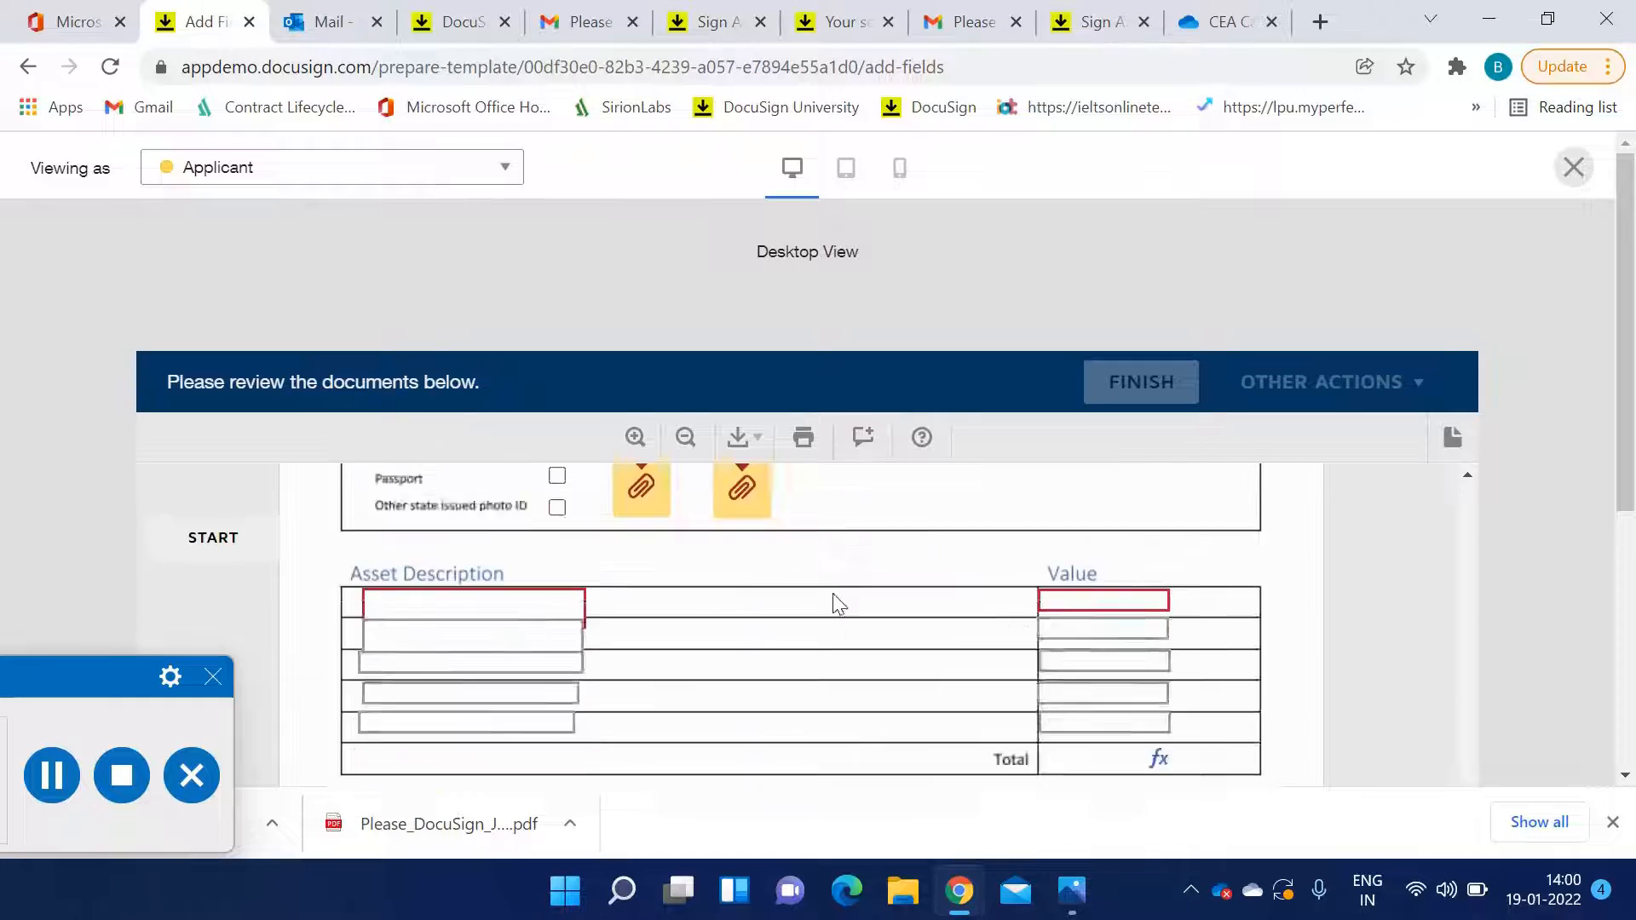
Switch the recipient preview to the CEA signer and scroll through the document as that recipient
{"action": "left_click", "coordinate": [473, 177]}
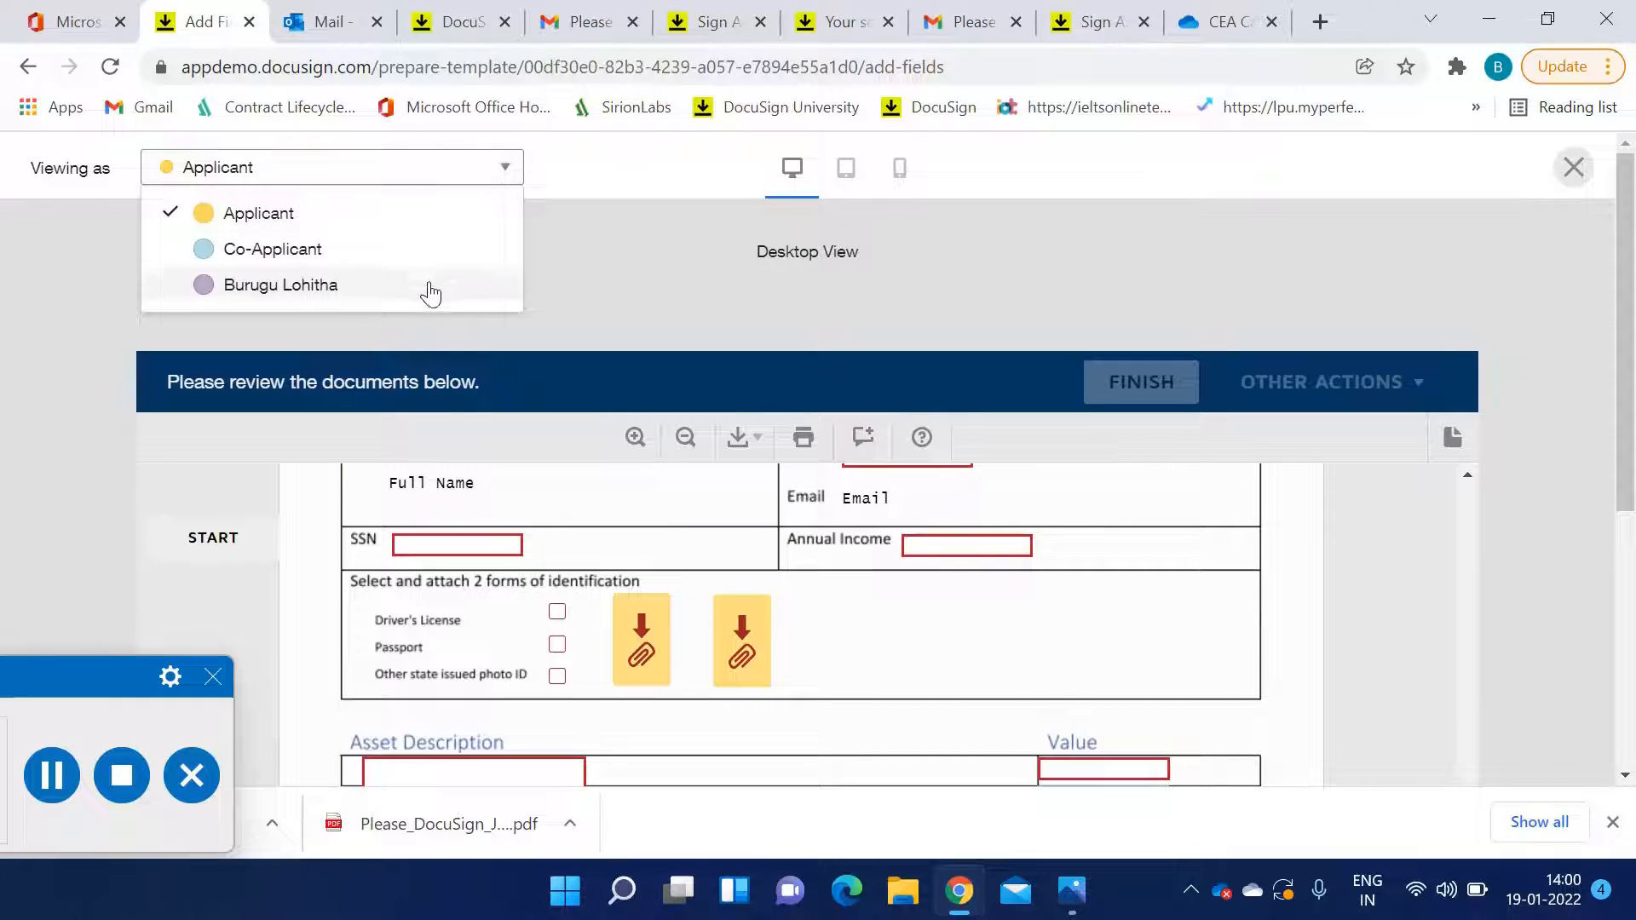
{"action": "left_click", "coordinate": [431, 293]}
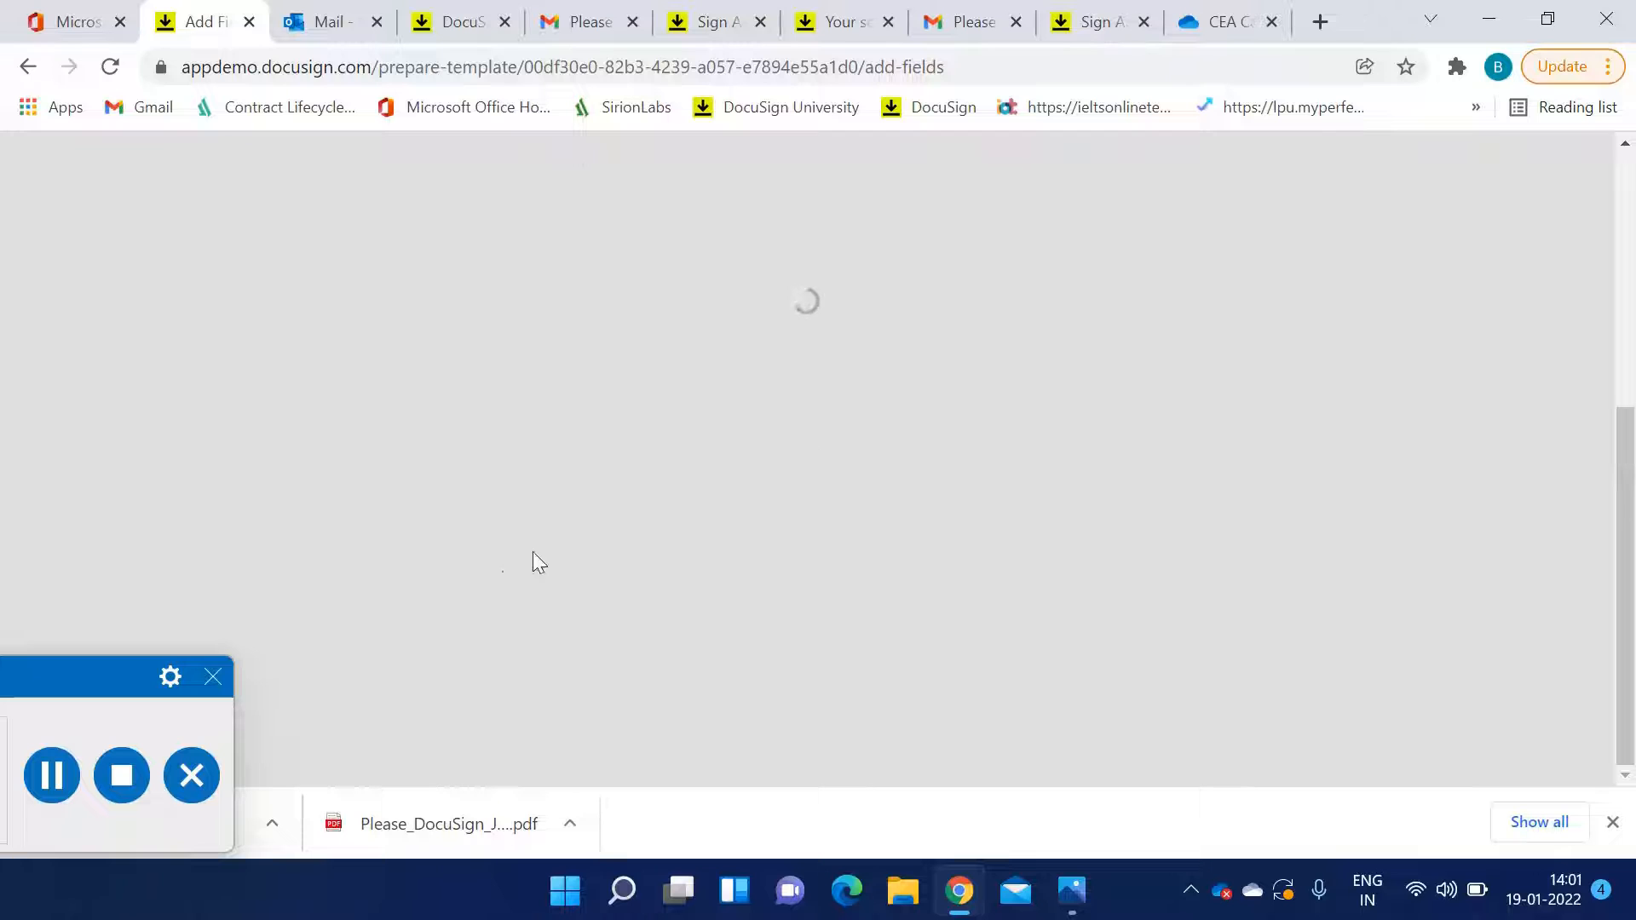
{"action": "scroll", "coordinate": [674, 533], "scroll_direction": "down", "scroll_amount": 8}
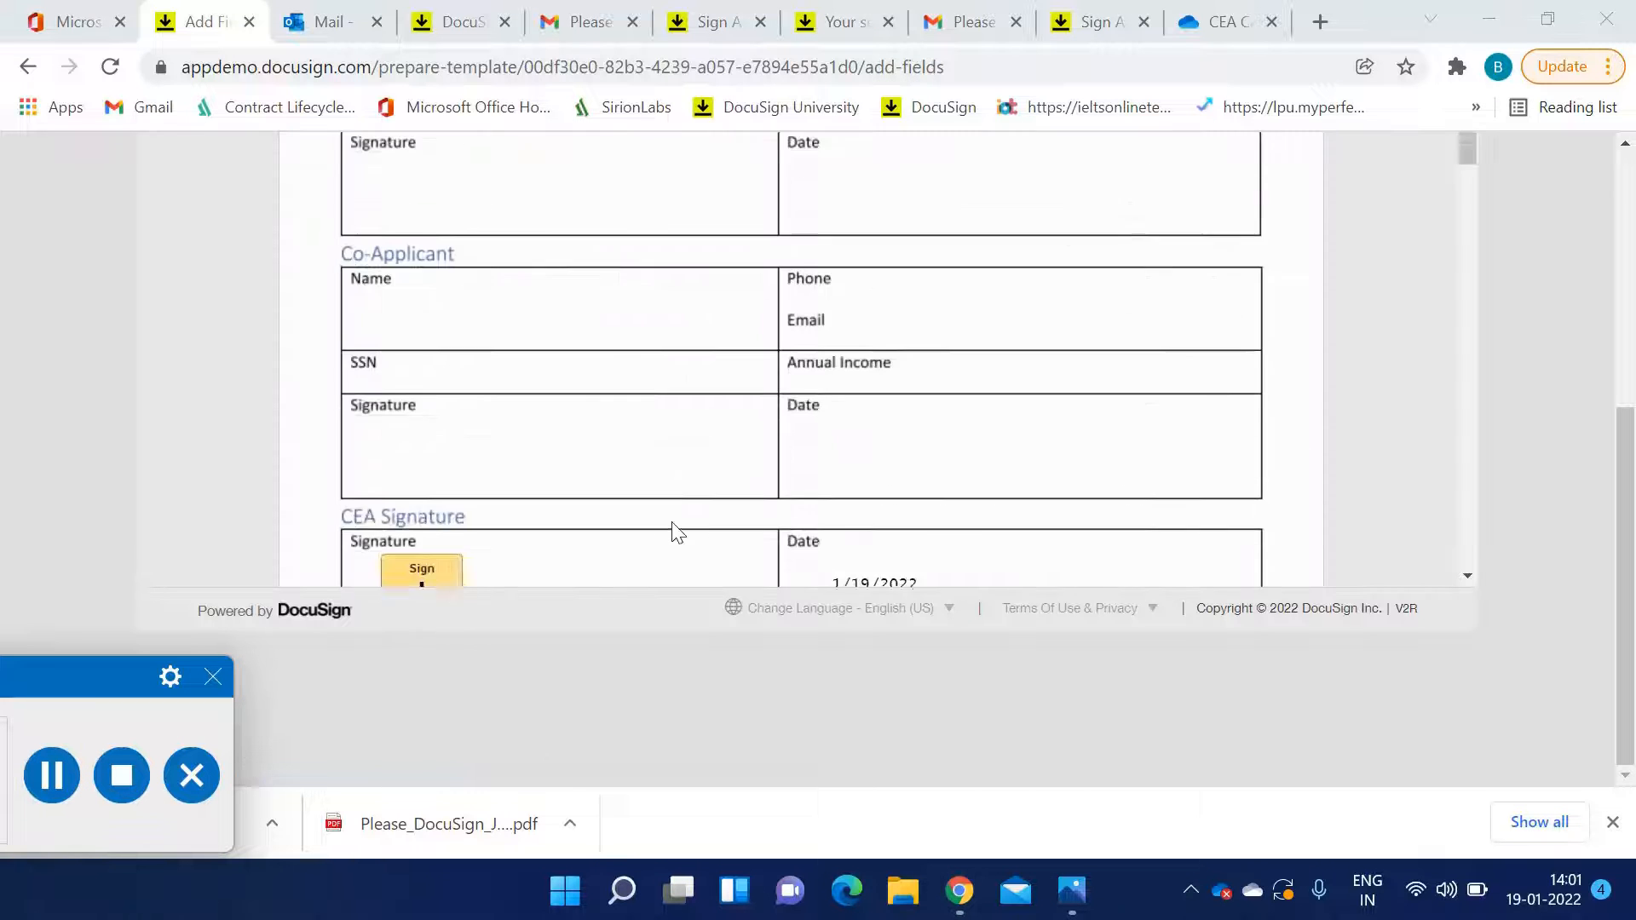
{"action": "scroll", "coordinate": [673, 522], "scroll_direction": "down", "scroll_amount": 8}
{"action": "scroll", "coordinate": [672, 522], "scroll_direction": "up", "scroll_amount": 6}
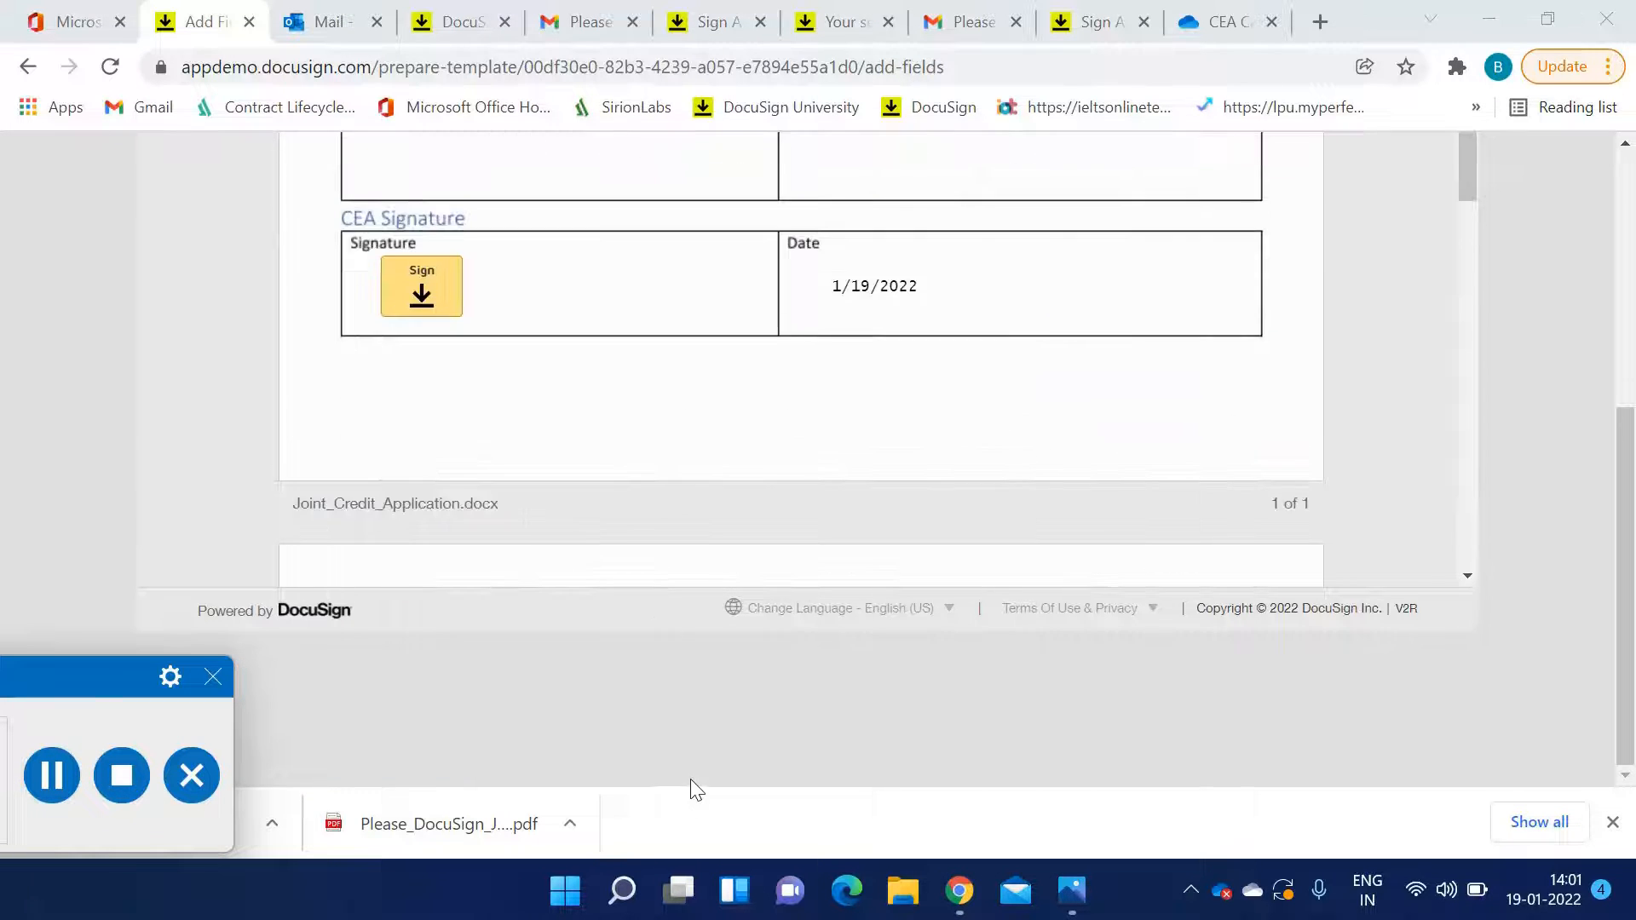
{"action": "scroll", "coordinate": [691, 779], "scroll_direction": "up", "scroll_amount": 4}
{"action": "scroll", "coordinate": [713, 700], "scroll_direction": "up", "scroll_amount": 2}
Preview the document in tablet and mobile views, scroll the mobile layout, and close the preview
{"action": "left_click", "coordinate": [846, 168]}
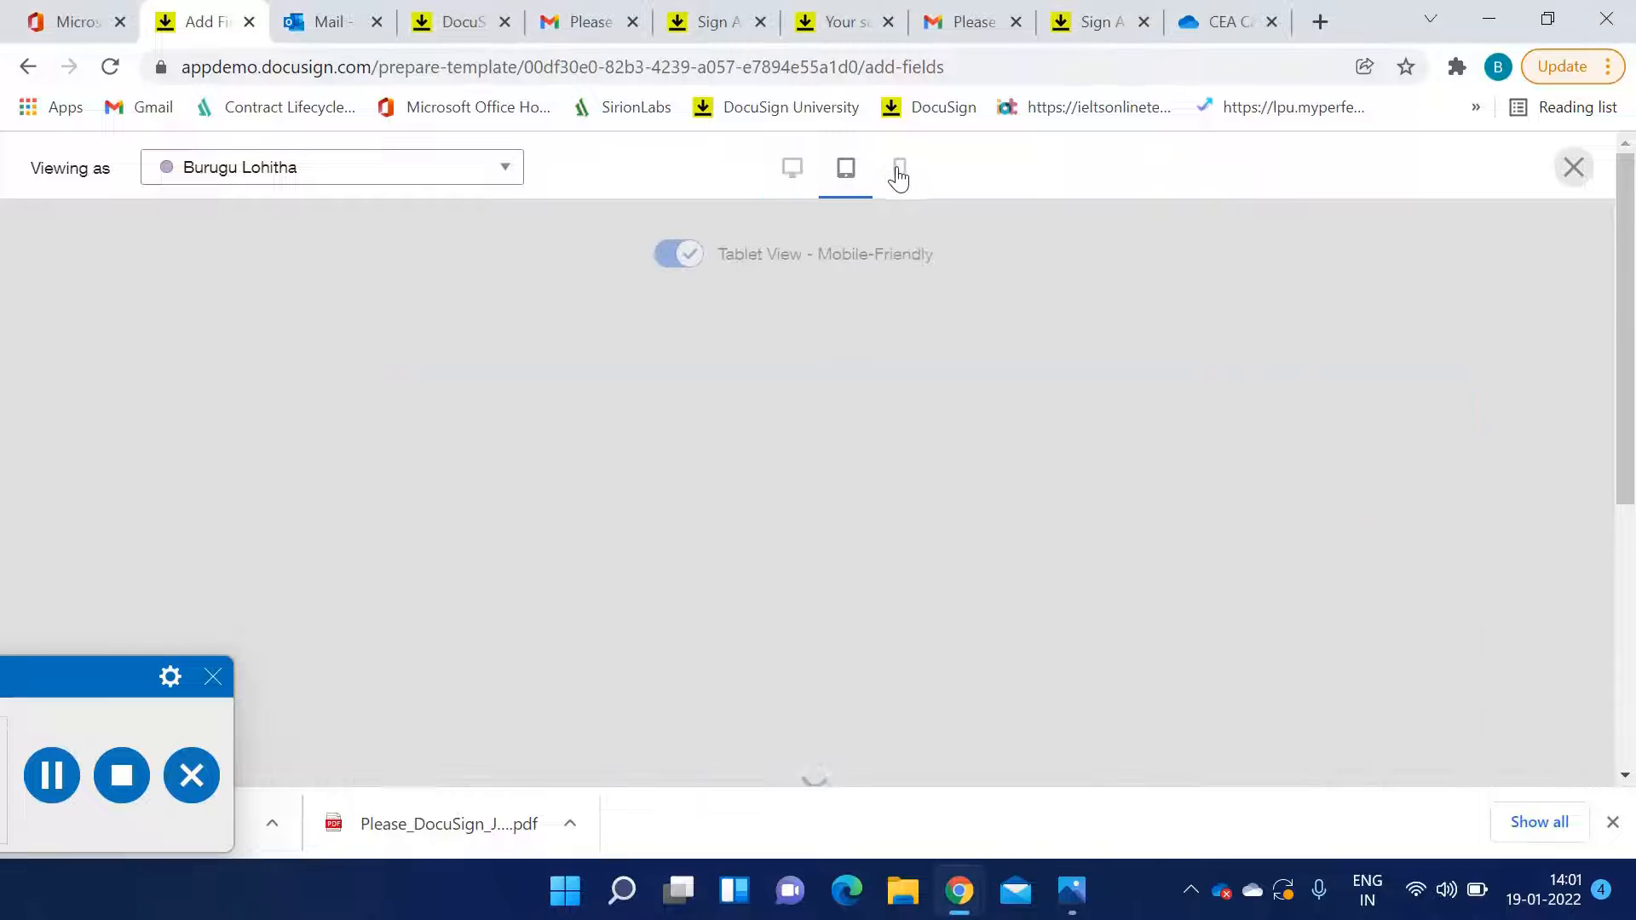
{"action": "left_click", "coordinate": [900, 170]}
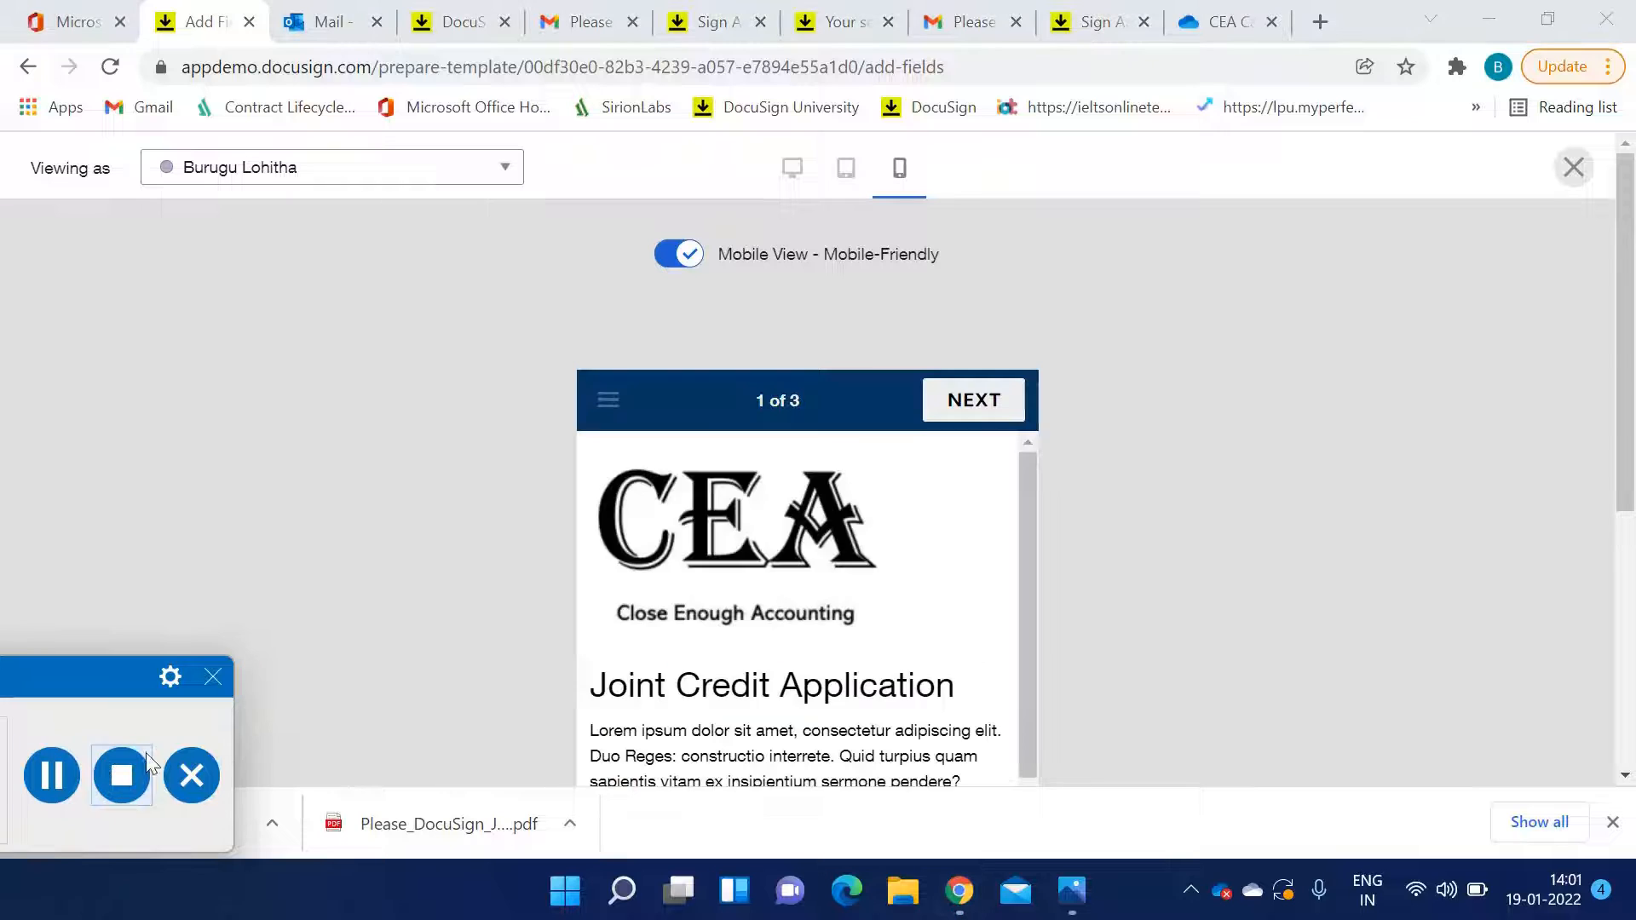
{"action": "scroll", "coordinate": [755, 614], "scroll_direction": "down", "scroll_amount": 5}
{"action": "scroll", "coordinate": [756, 614], "scroll_direction": "down", "scroll_amount": 3}
{"action": "scroll", "coordinate": [1185, 494], "scroll_direction": "down", "scroll_amount": 3}
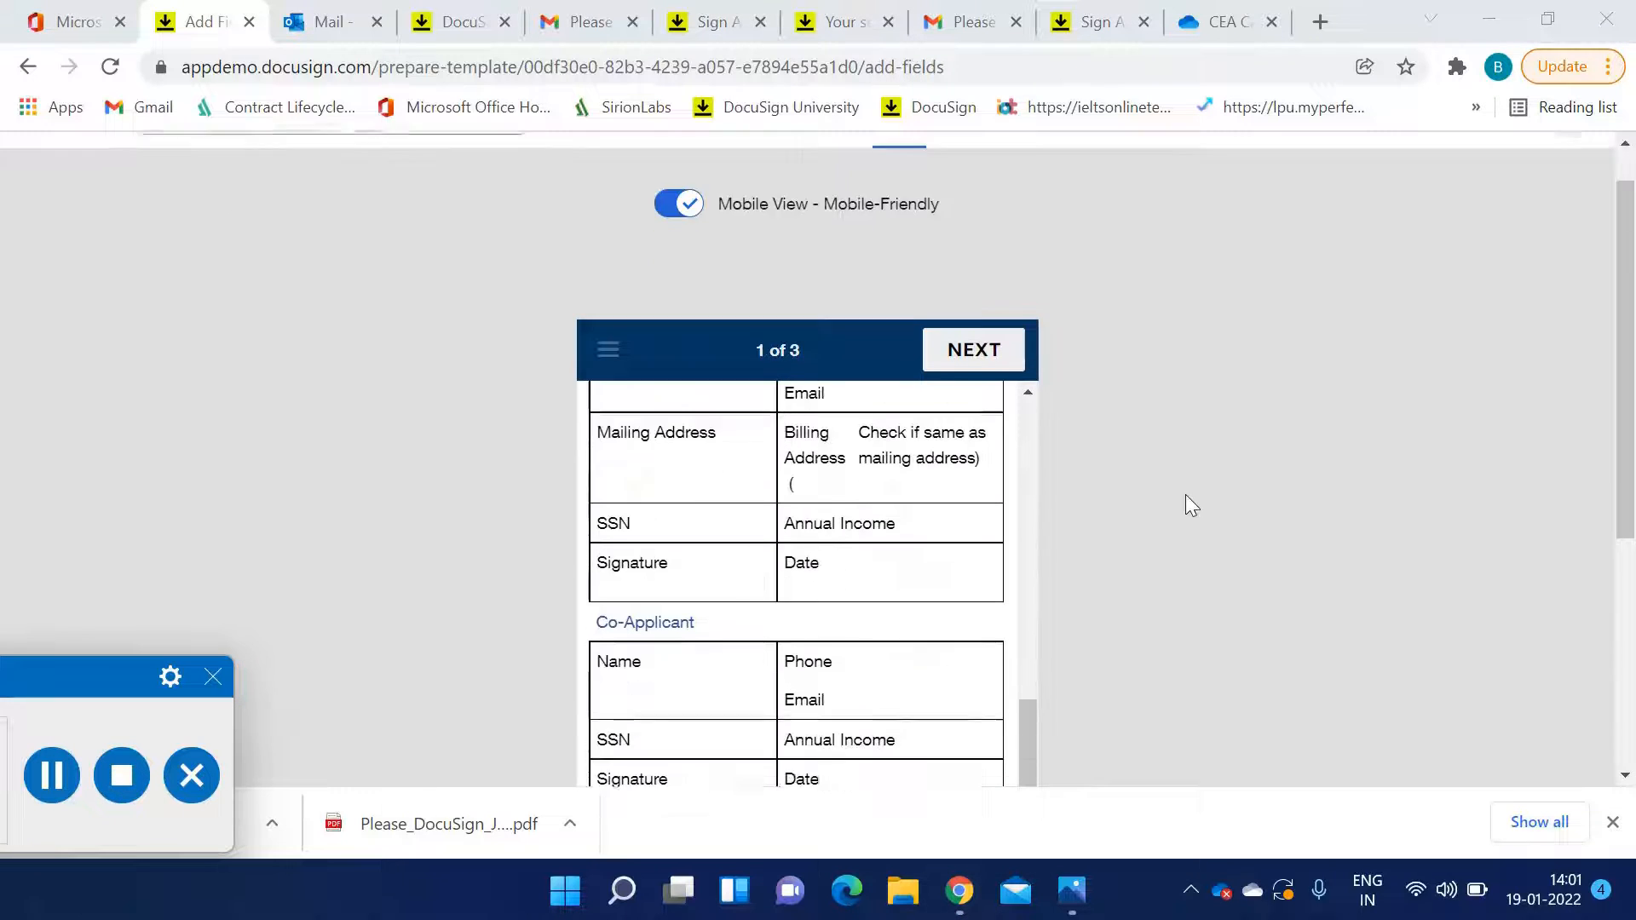
{"action": "scroll", "coordinate": [947, 511], "scroll_direction": "down", "scroll_amount": 2}
{"action": "scroll", "coordinate": [1250, 500], "scroll_direction": "up", "scroll_amount": 2}
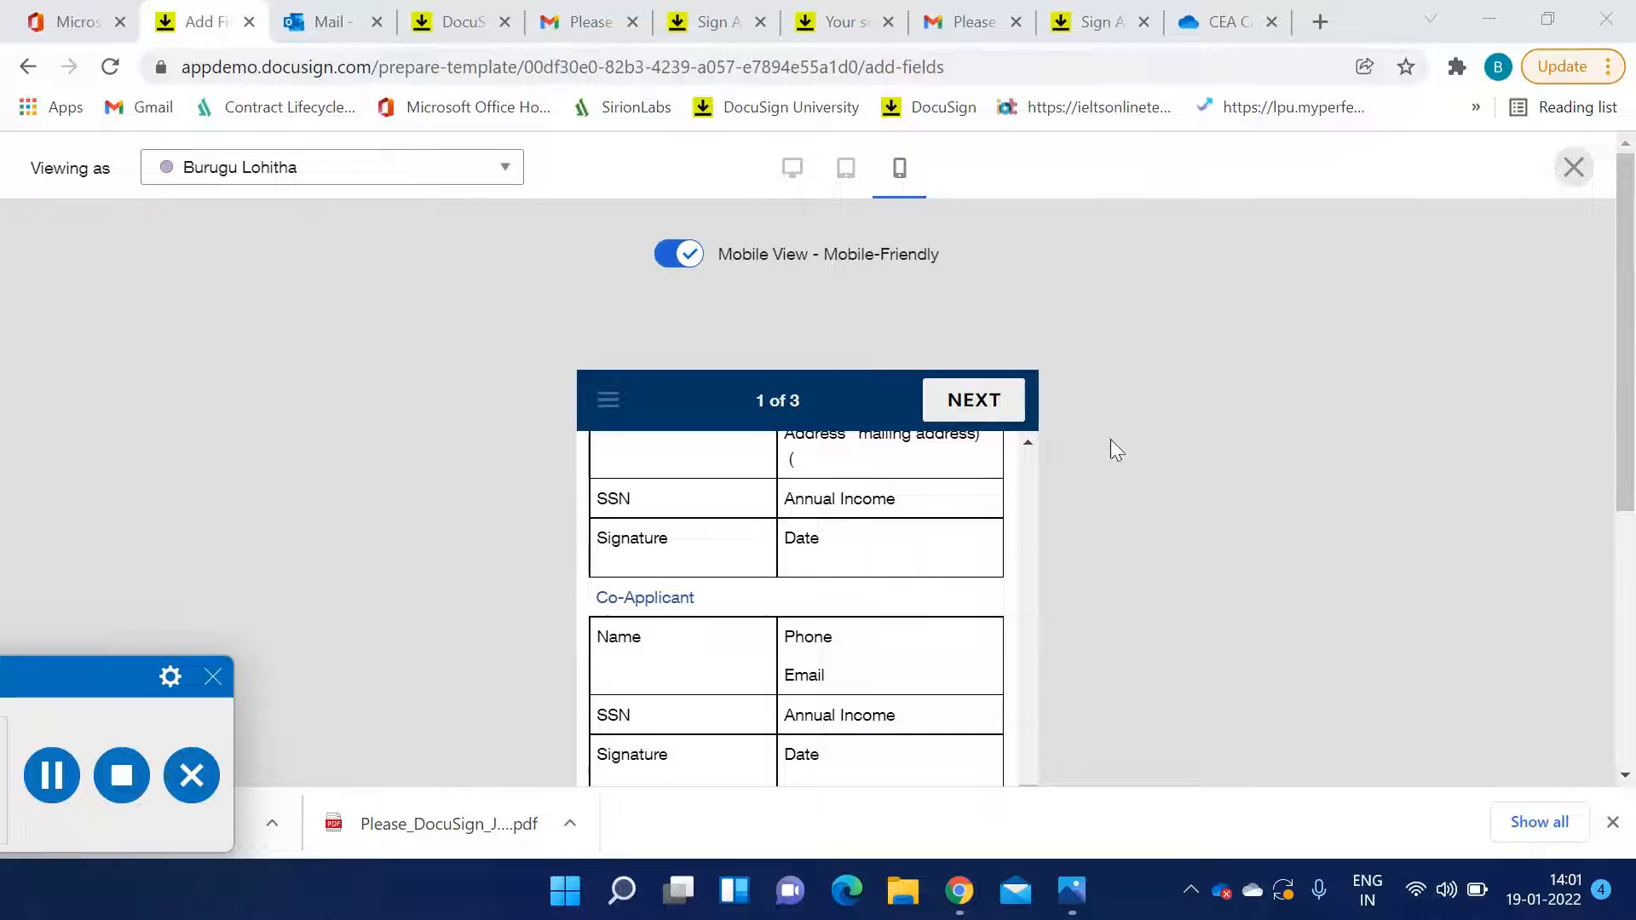
{"action": "left_click", "coordinate": [49, 773]}
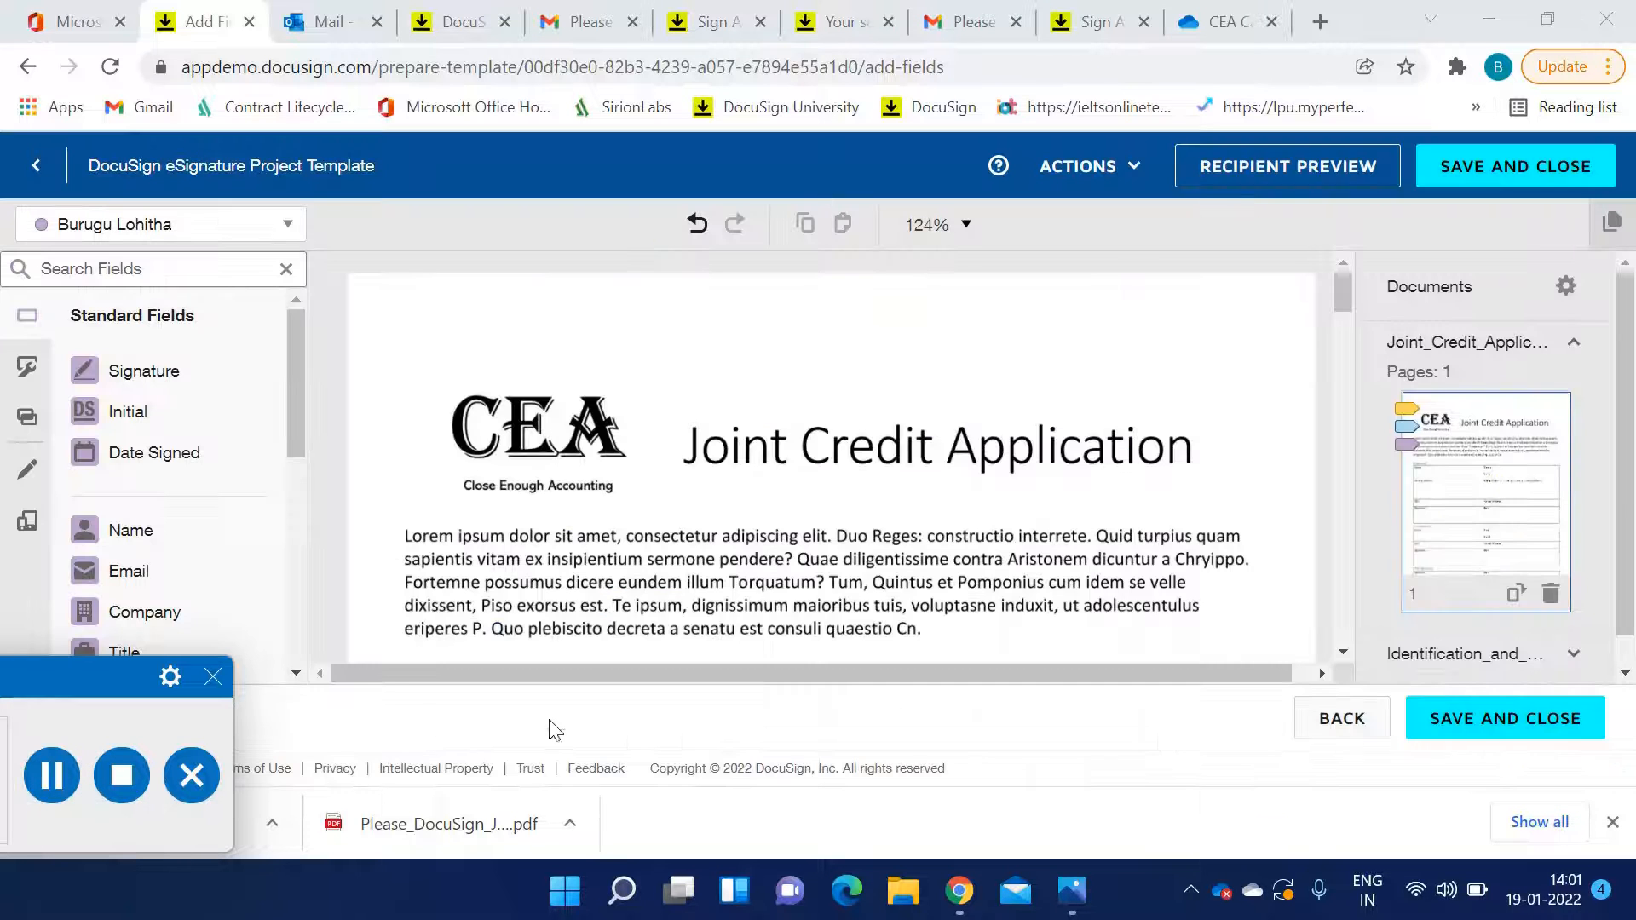
Open the Document Visibility settings and review which recipients can see each document, then close it
{"action": "left_click", "coordinate": [1564, 288]}
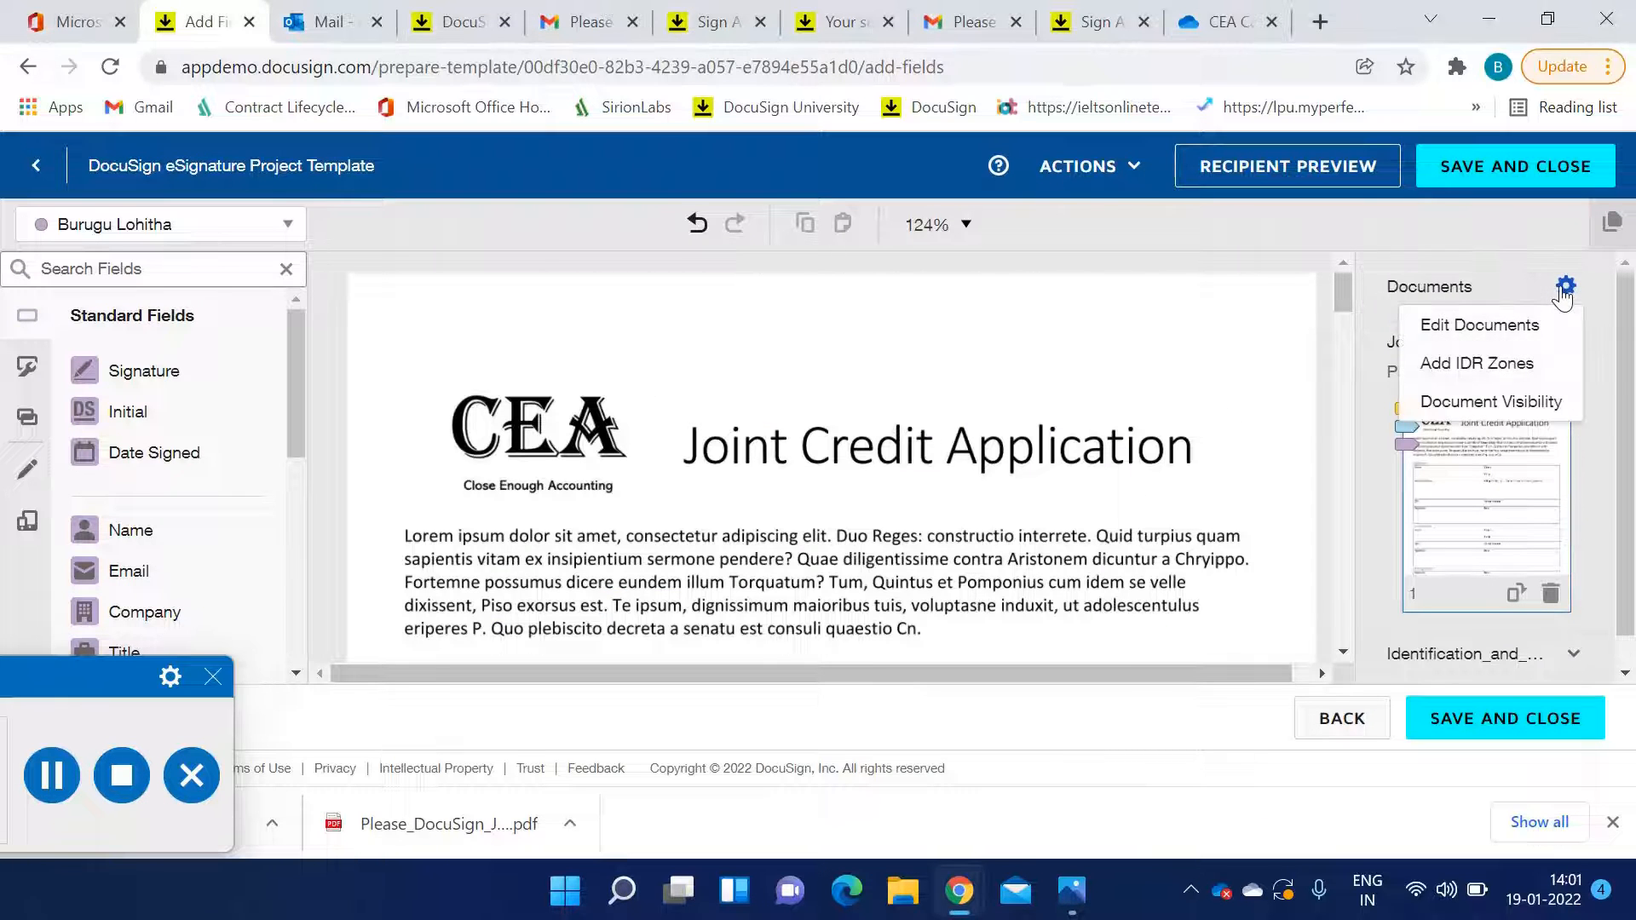
{"action": "left_click", "coordinate": [1521, 412]}
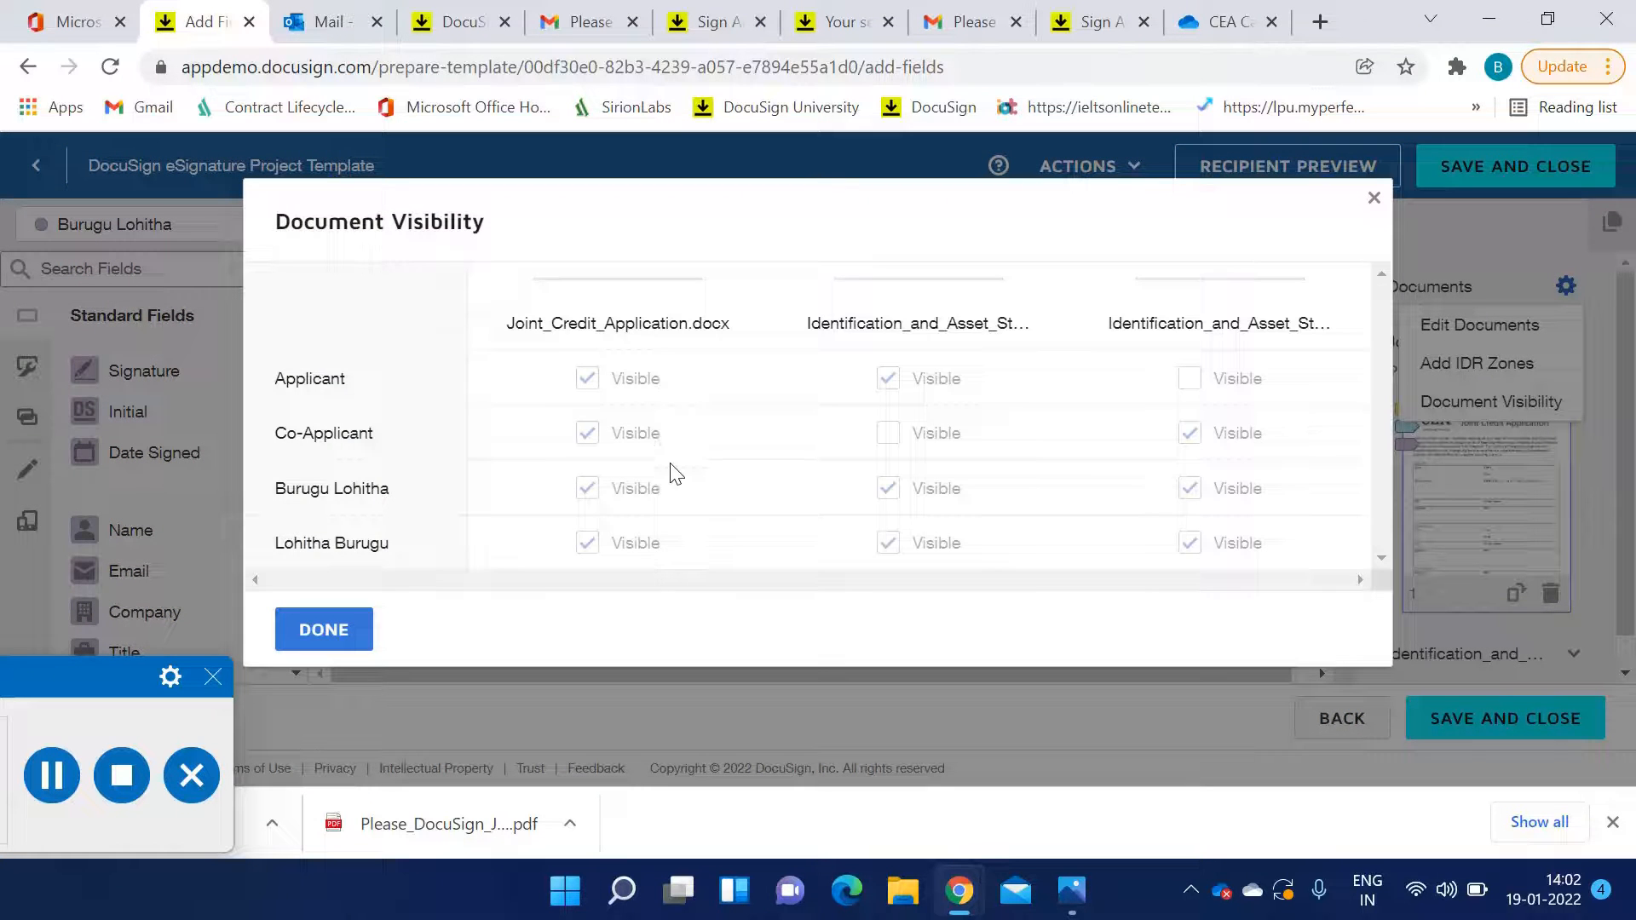
{"action": "scroll", "coordinate": [759, 523], "scroll_direction": "down", "scroll_amount": 1}
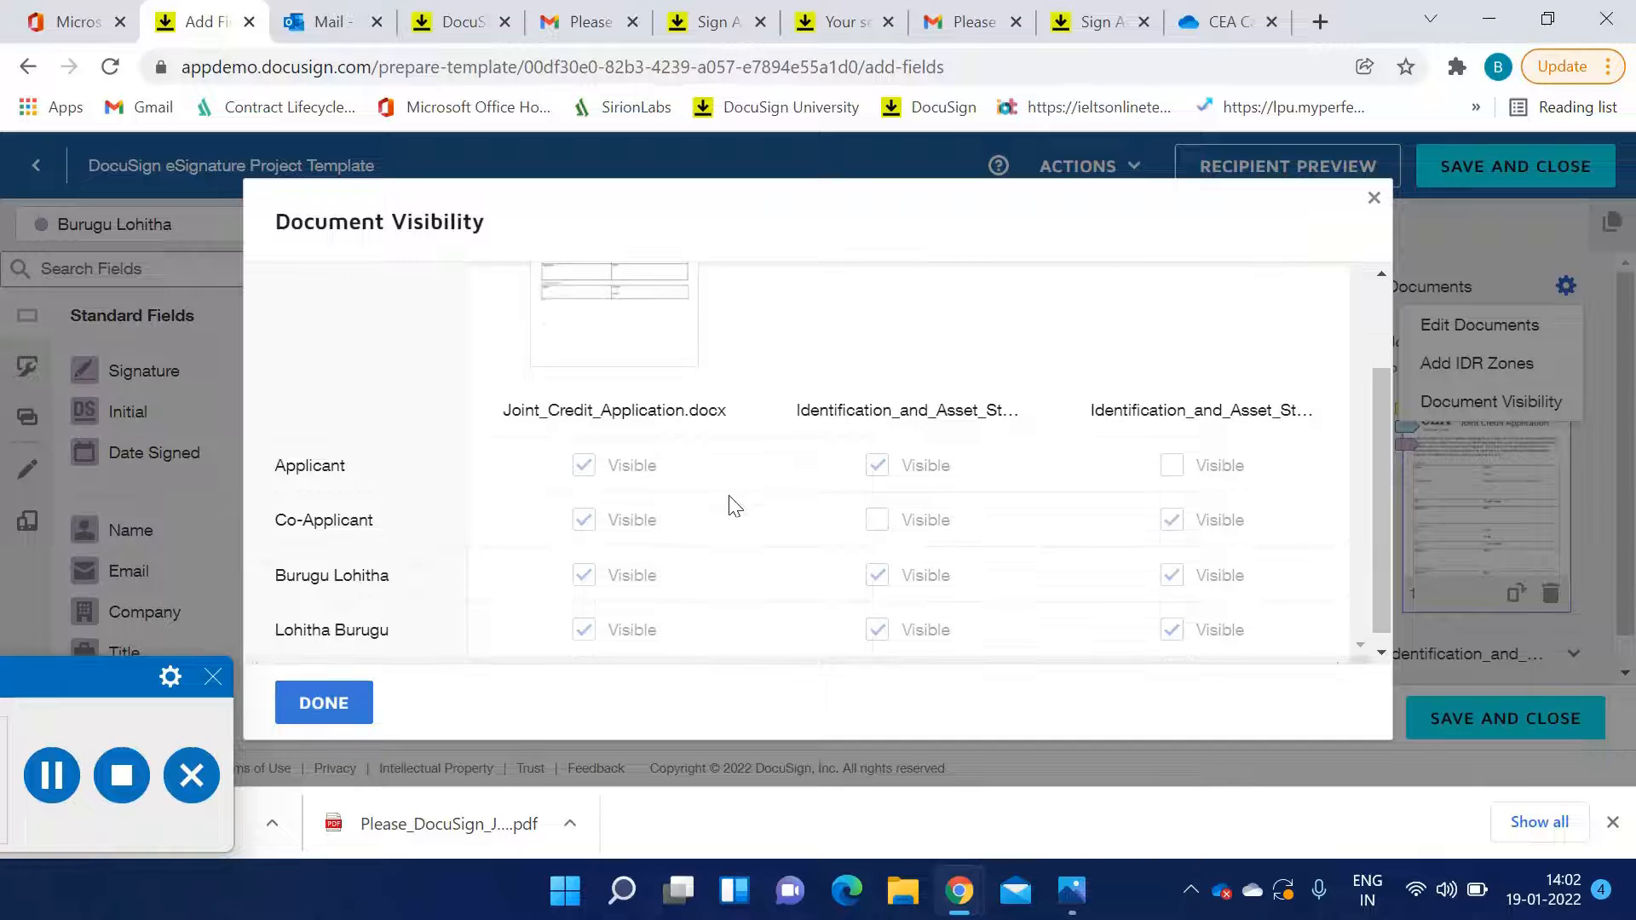
{"action": "scroll", "coordinate": [481, 387], "scroll_direction": "up", "scroll_amount": 1}
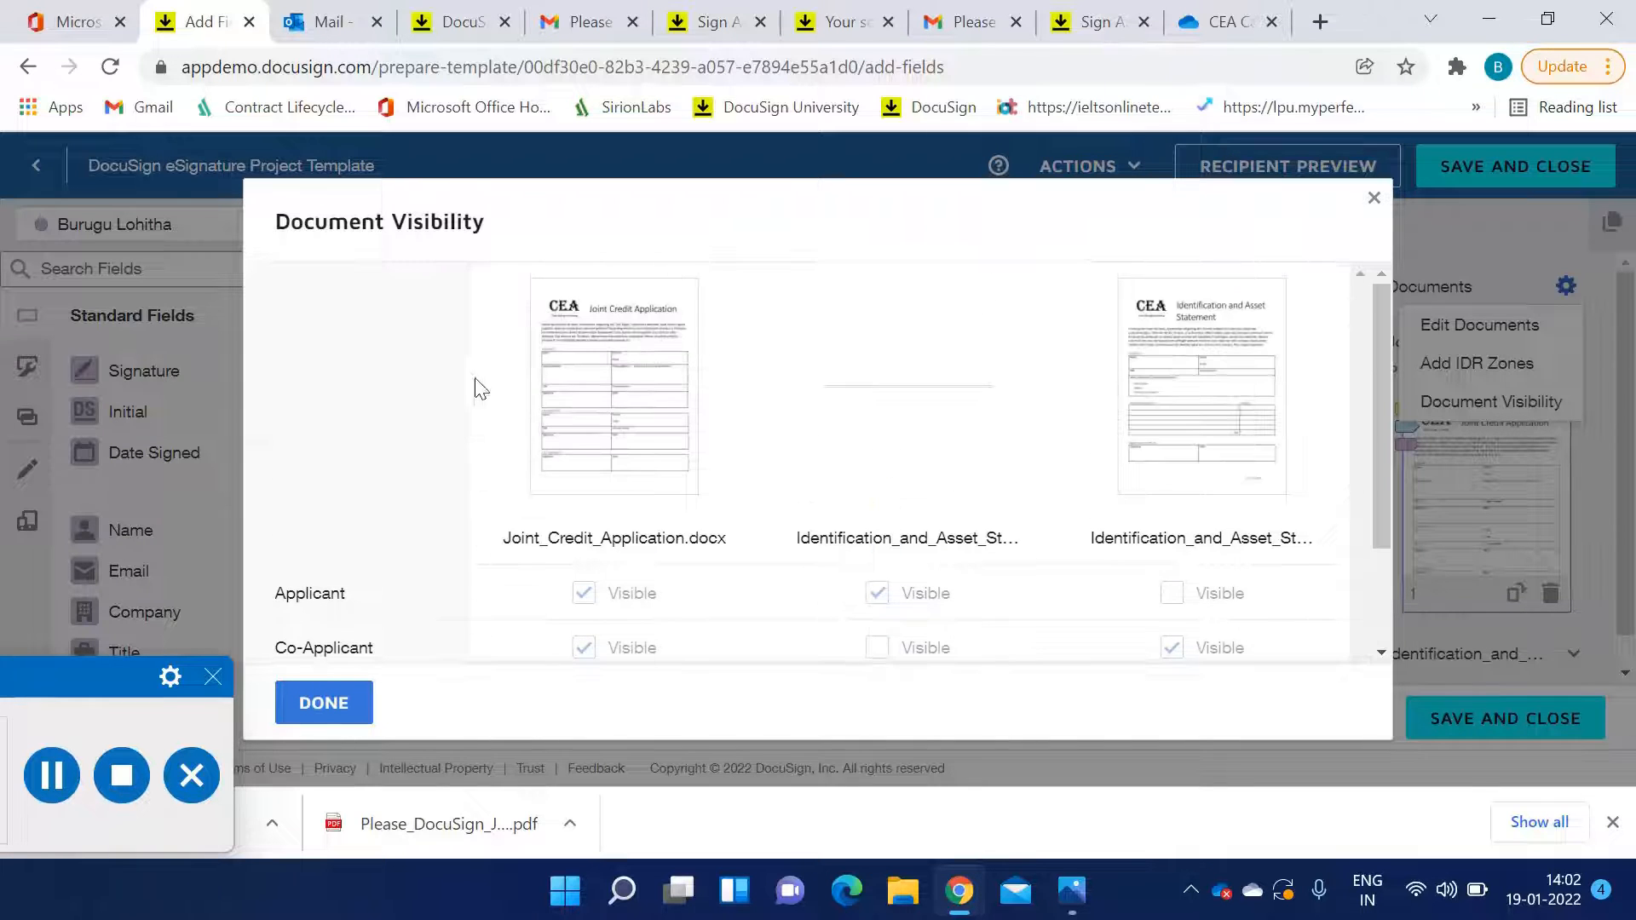
{"action": "scroll", "coordinate": [1172, 408], "scroll_direction": "down", "scroll_amount": 2}
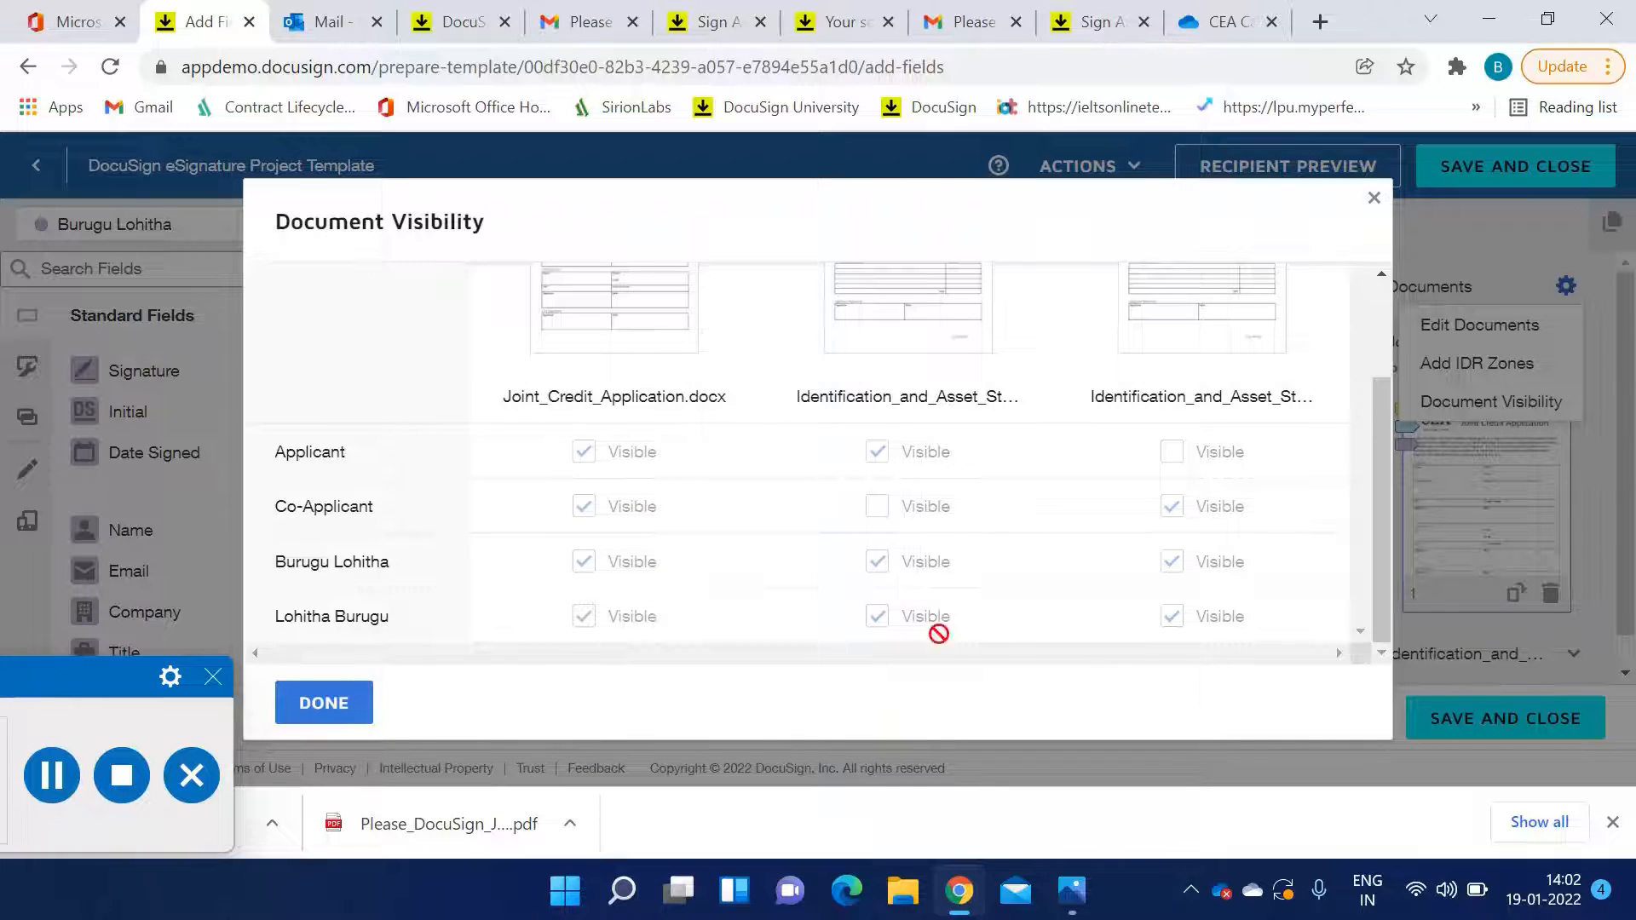
{"action": "scroll", "coordinate": [849, 609], "scroll_direction": "up", "scroll_amount": 3}
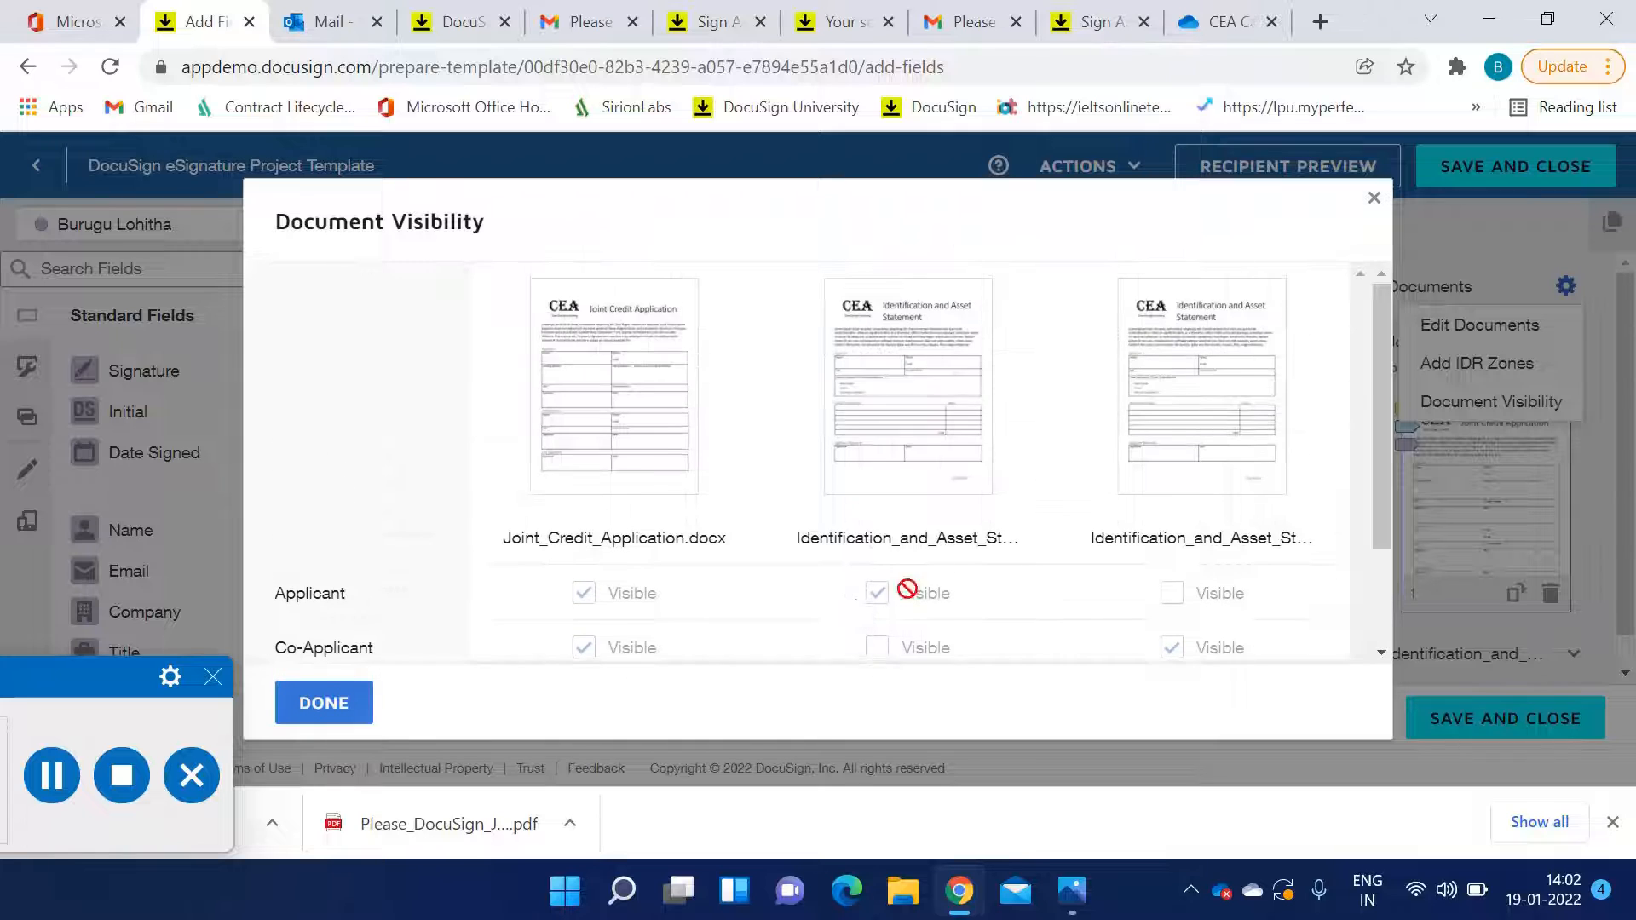
{"action": "scroll", "coordinate": [937, 586], "scroll_direction": "down", "scroll_amount": 3}
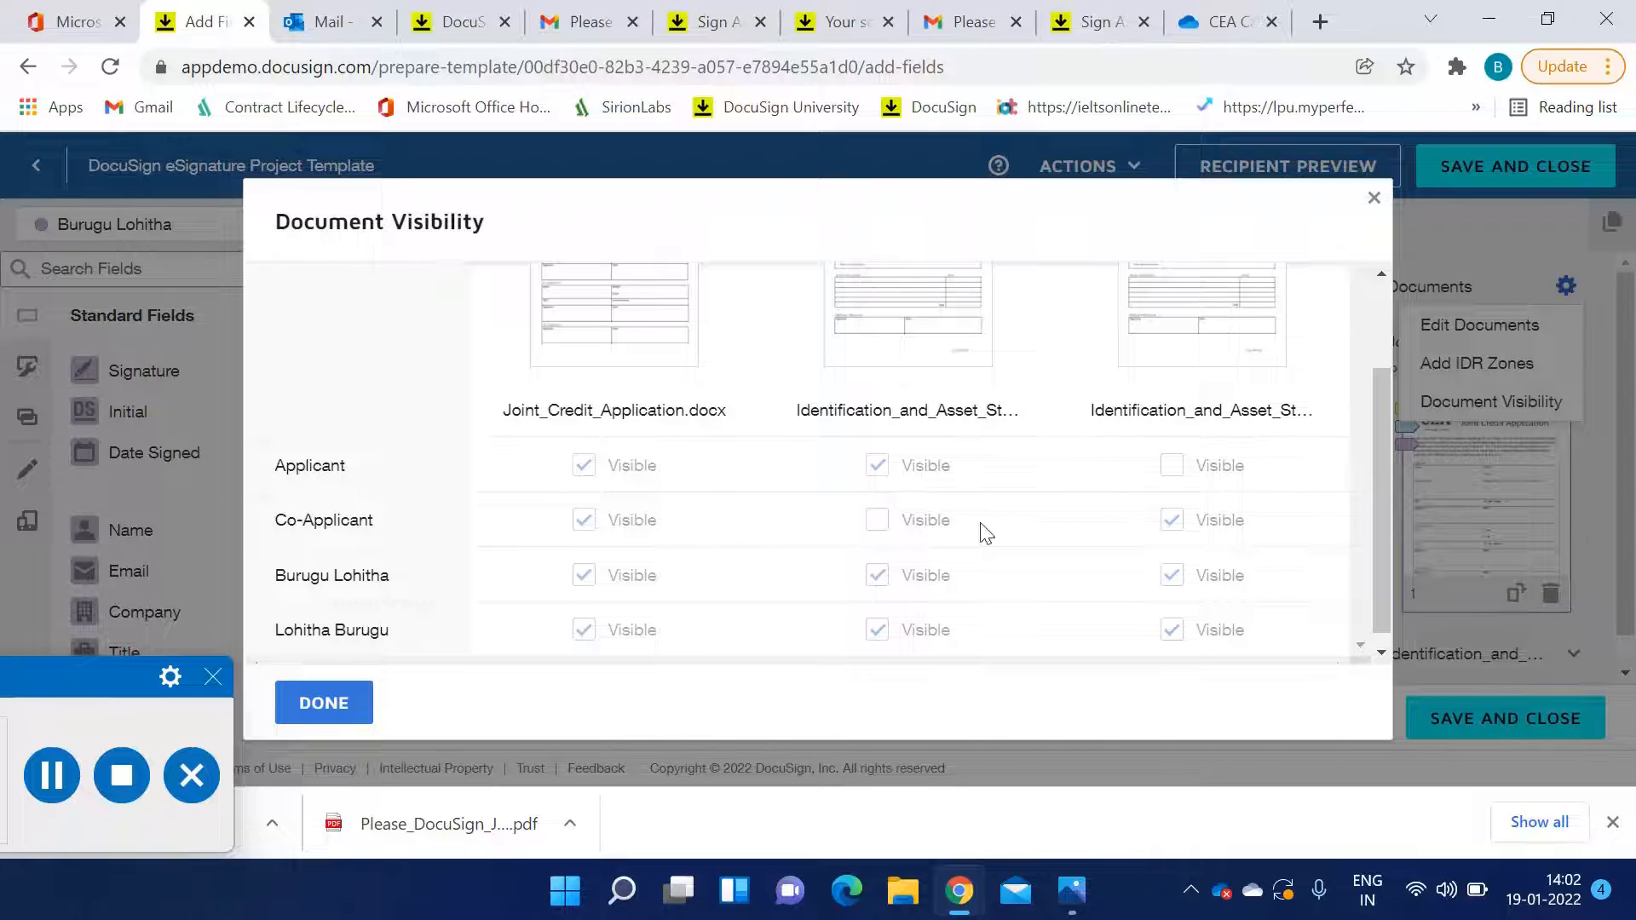
{"action": "scroll", "coordinate": [1185, 546], "scroll_direction": "up", "scroll_amount": 2}
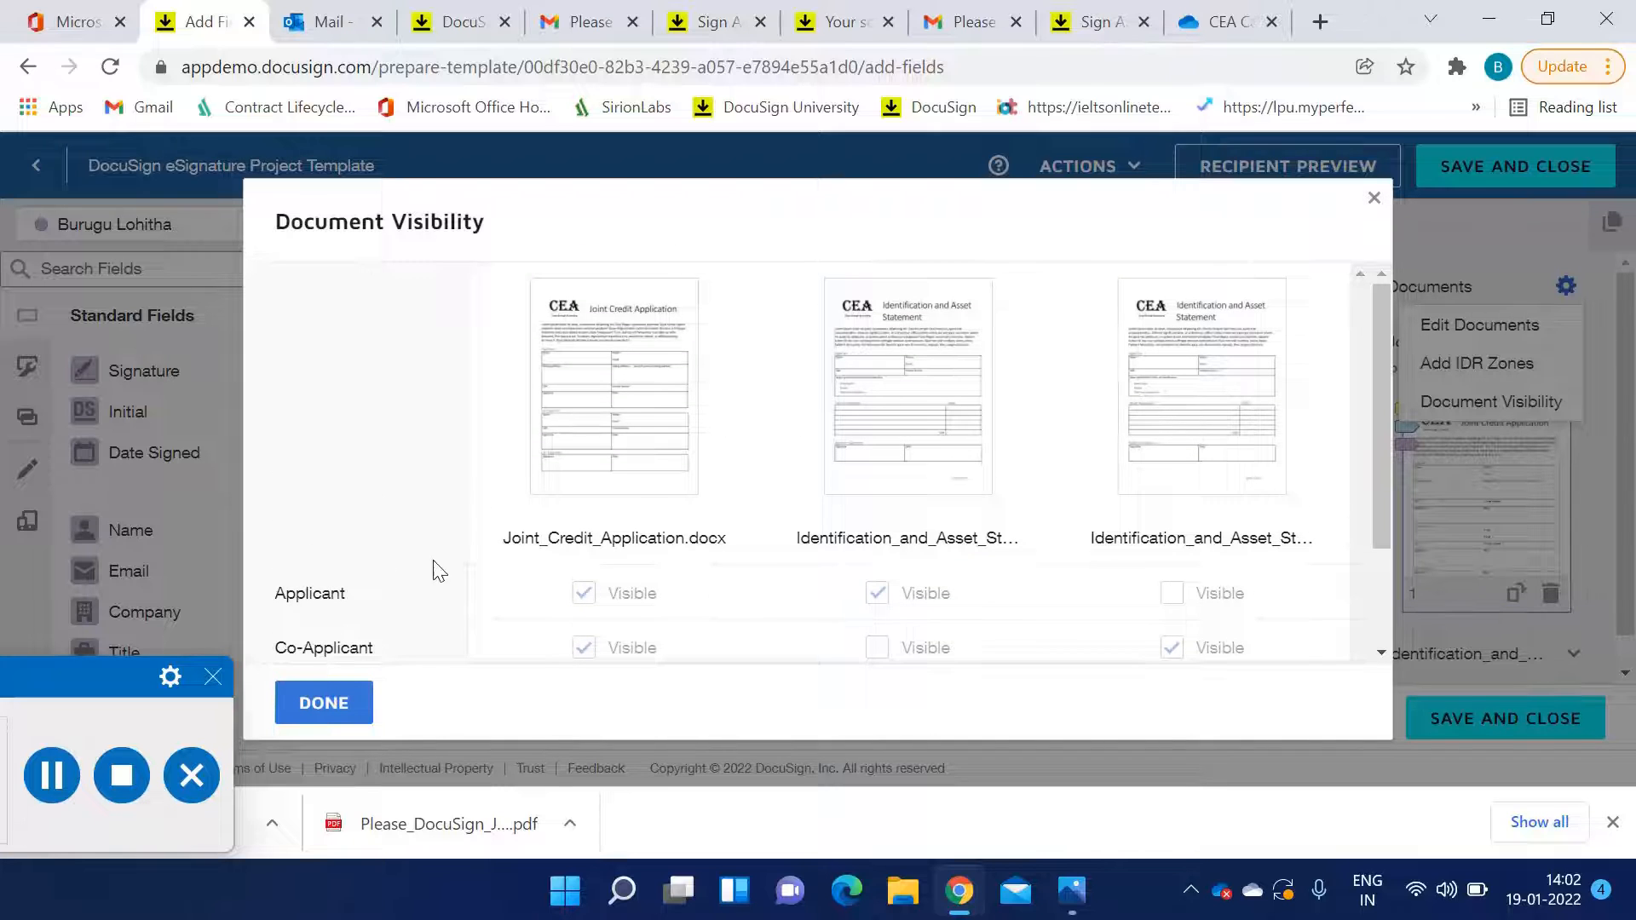
{"action": "scroll", "coordinate": [439, 570], "scroll_direction": "down", "scroll_amount": 2}
{"action": "left_click", "coordinate": [321, 703]}
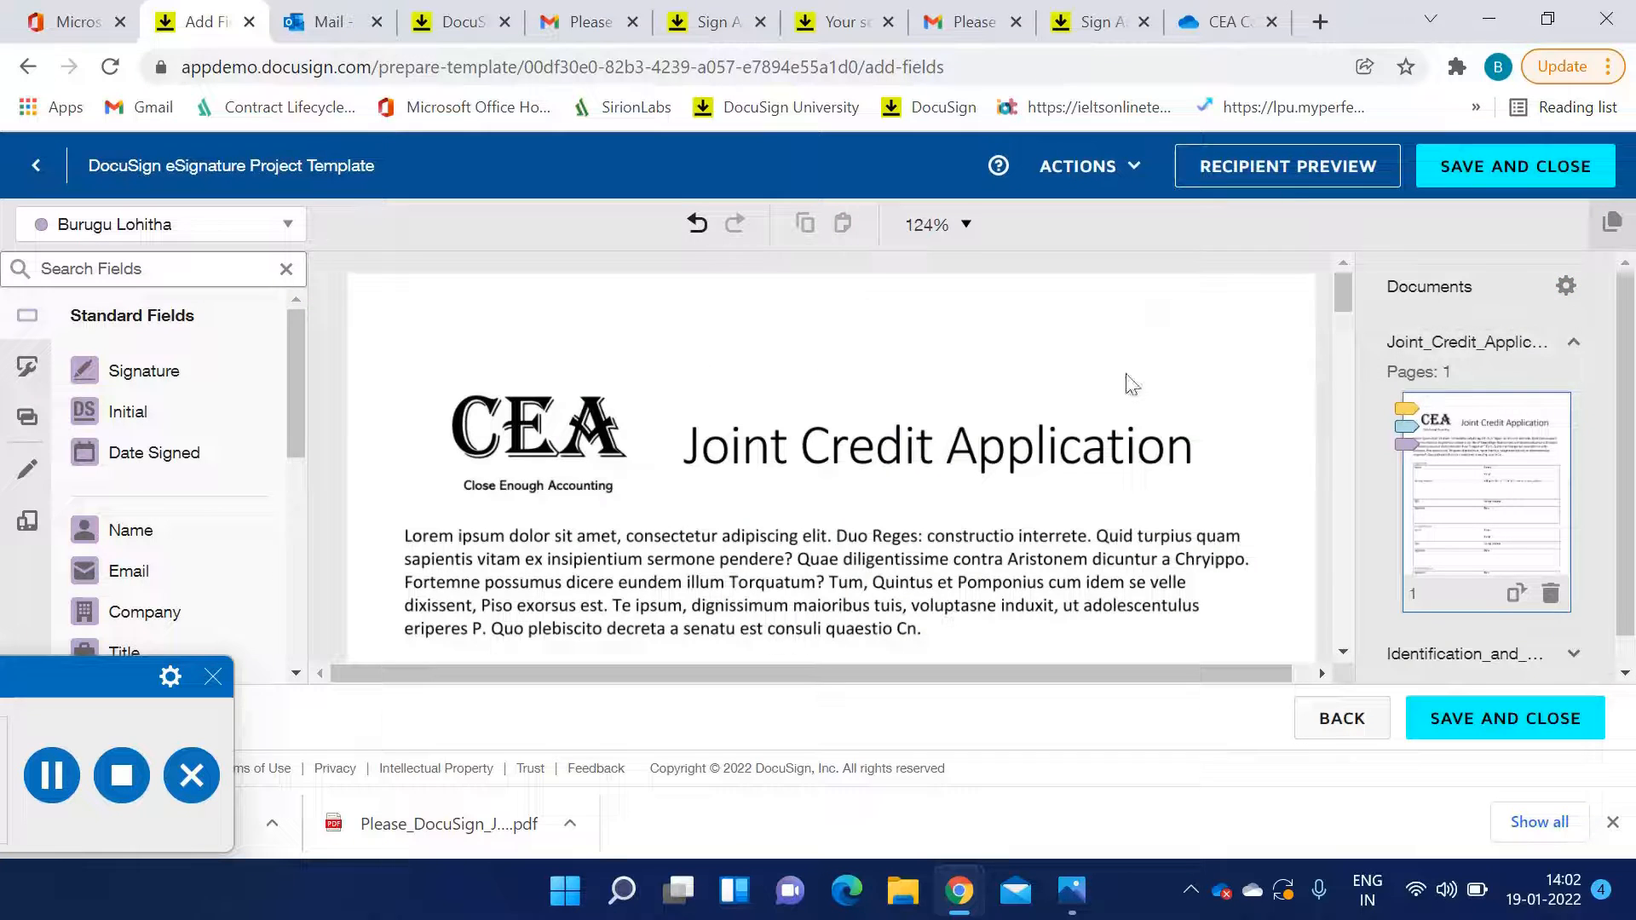
Save and close the template and open the Reports overview to view envelope status
{"action": "left_click", "coordinate": [1465, 195]}
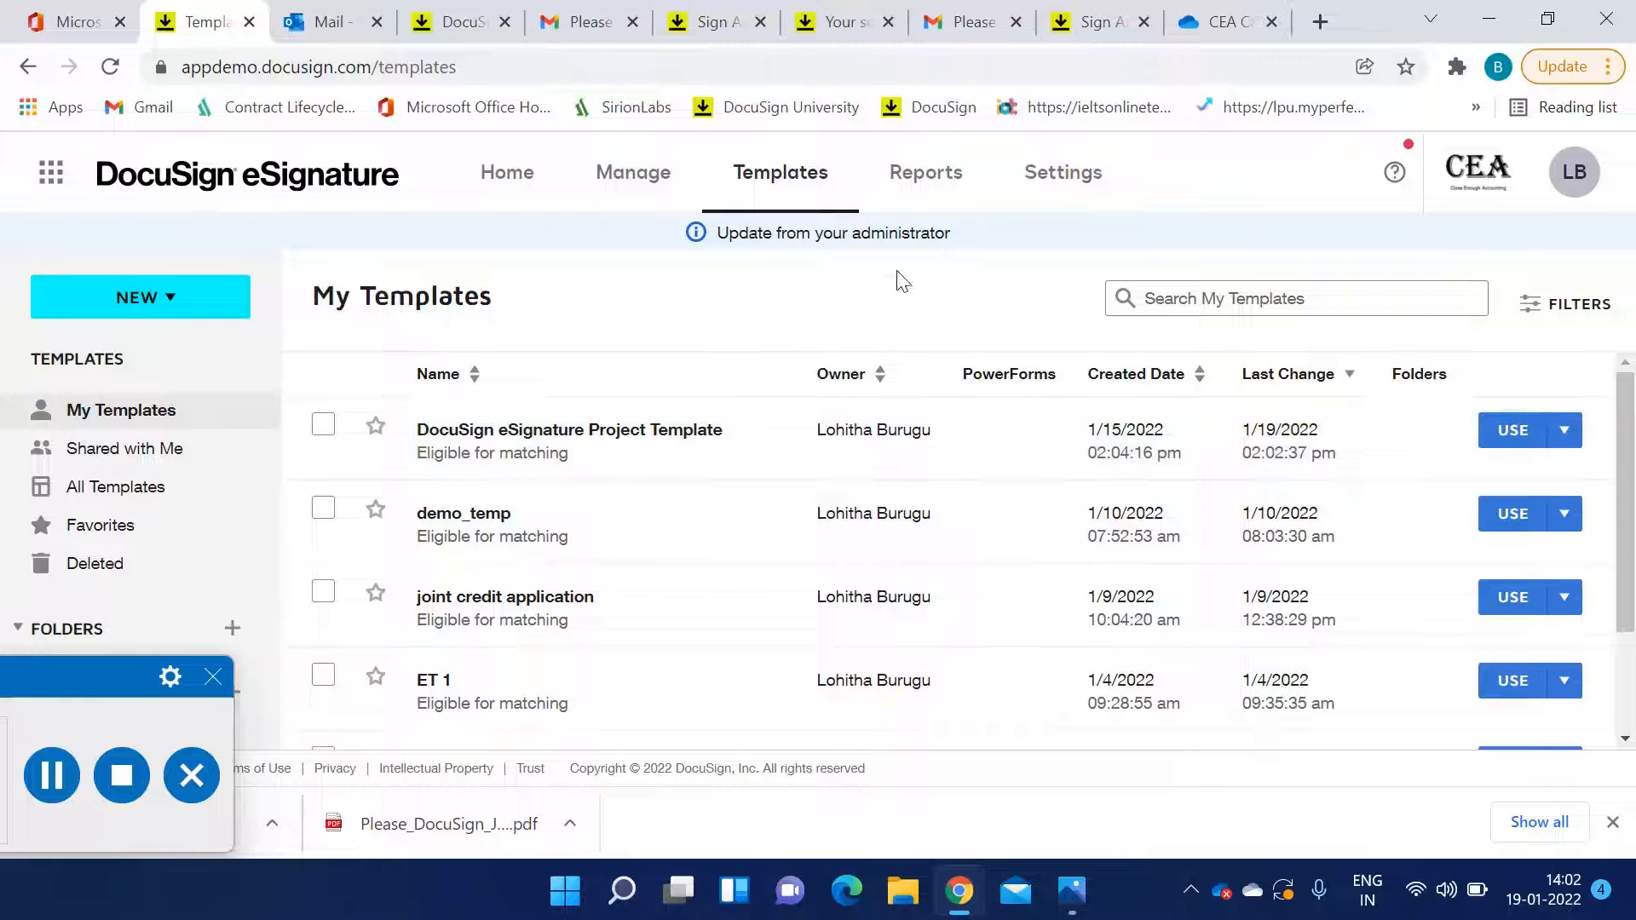
{"action": "left_click", "coordinate": [921, 199]}
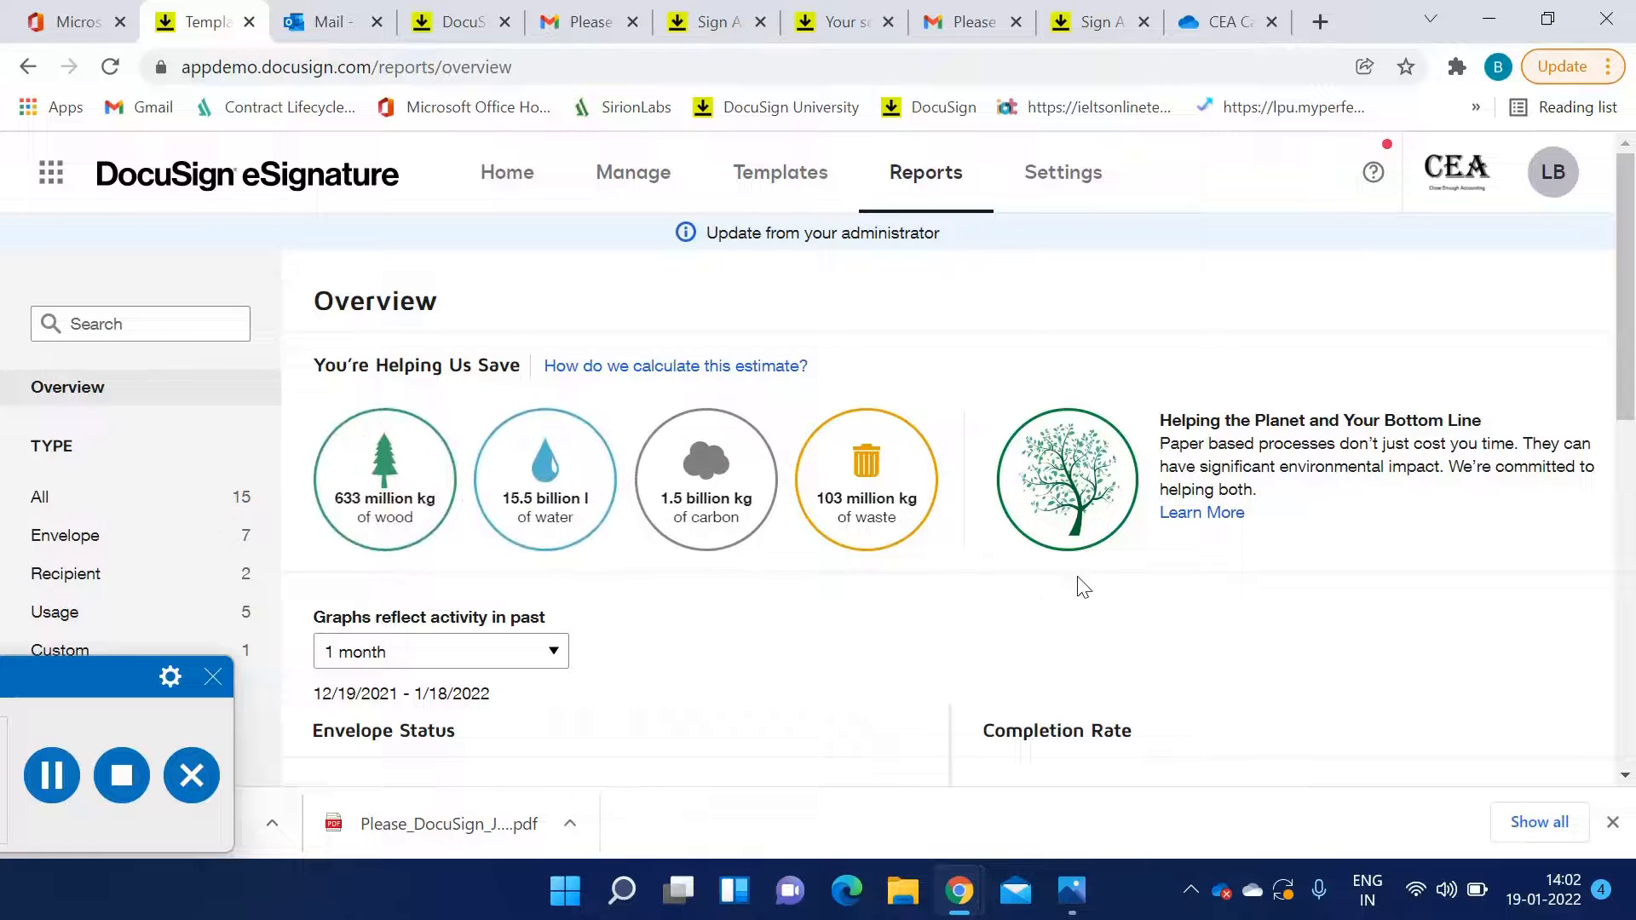
{"action": "scroll", "coordinate": [796, 613], "scroll_direction": "down", "scroll_amount": 3}
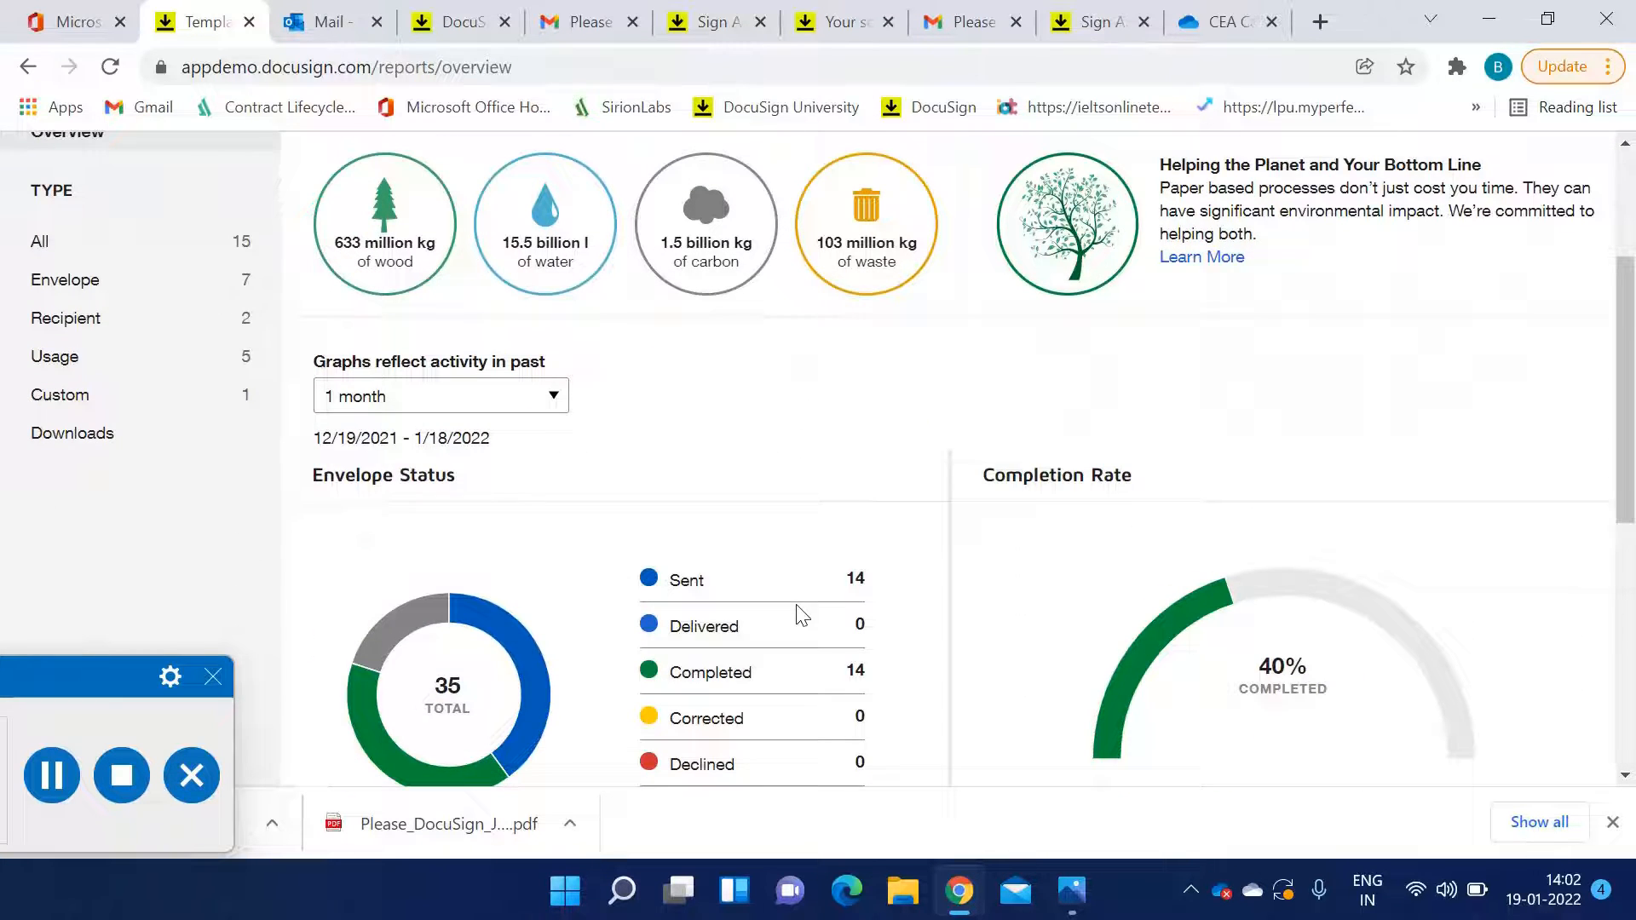
{"action": "scroll", "coordinate": [743, 586], "scroll_direction": "down", "scroll_amount": 2}
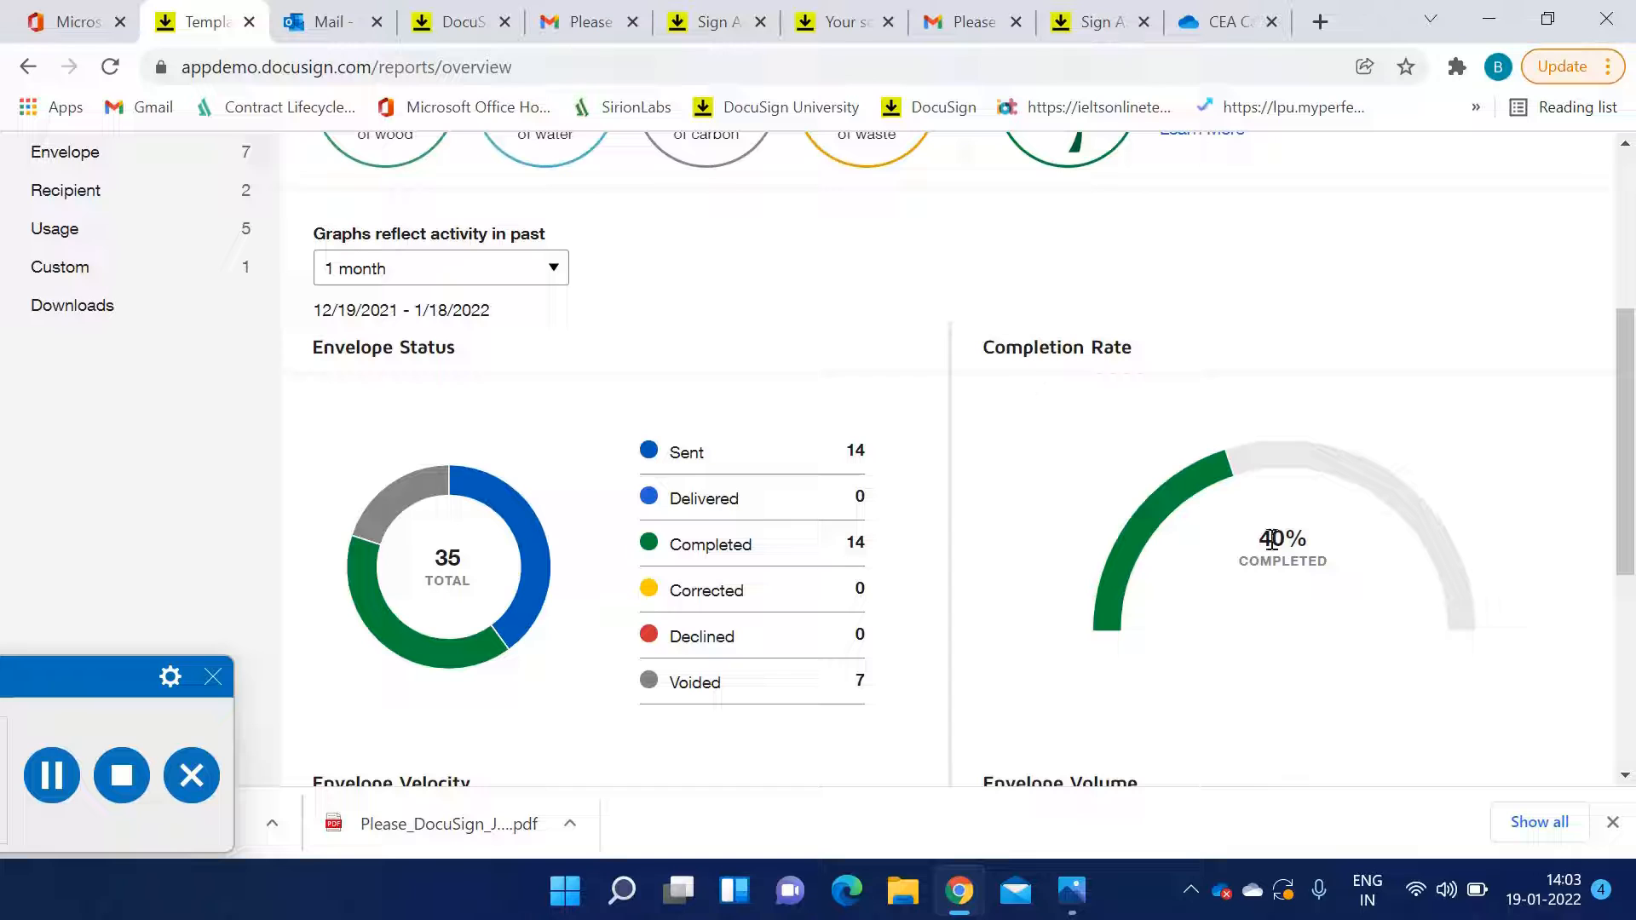
Set the report graphs to reflect activity in the past 12 months and scroll through the envelope charts
{"action": "left_click", "coordinate": [481, 274]}
{"action": "left_click", "coordinate": [462, 315]}
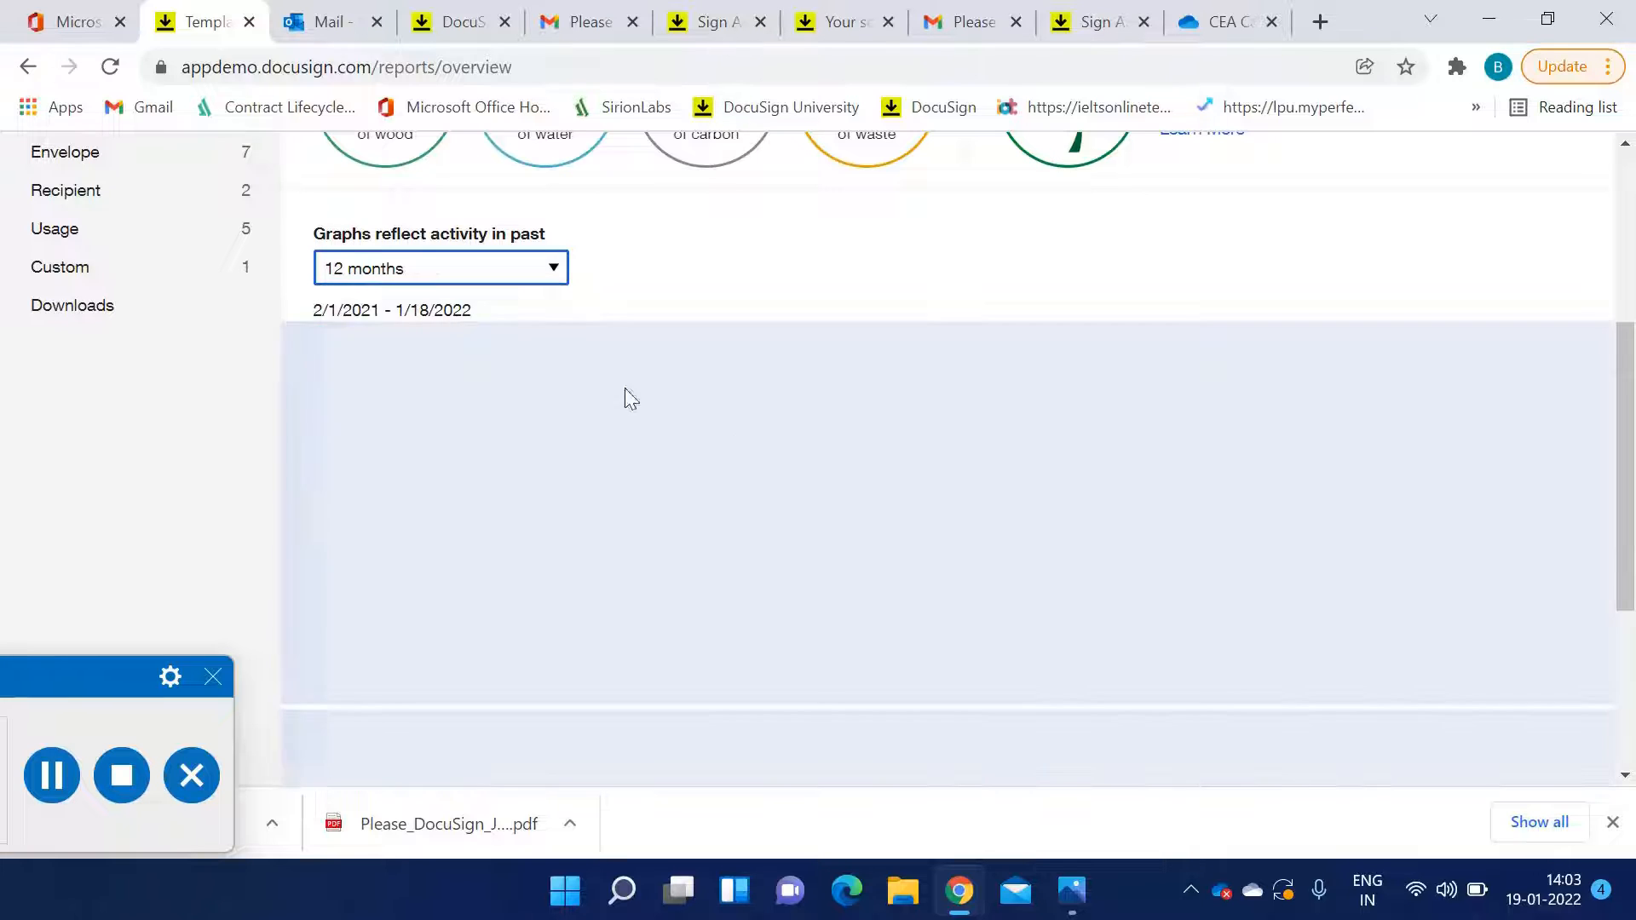
{"action": "scroll", "coordinate": [740, 452], "scroll_direction": "down", "scroll_amount": 1}
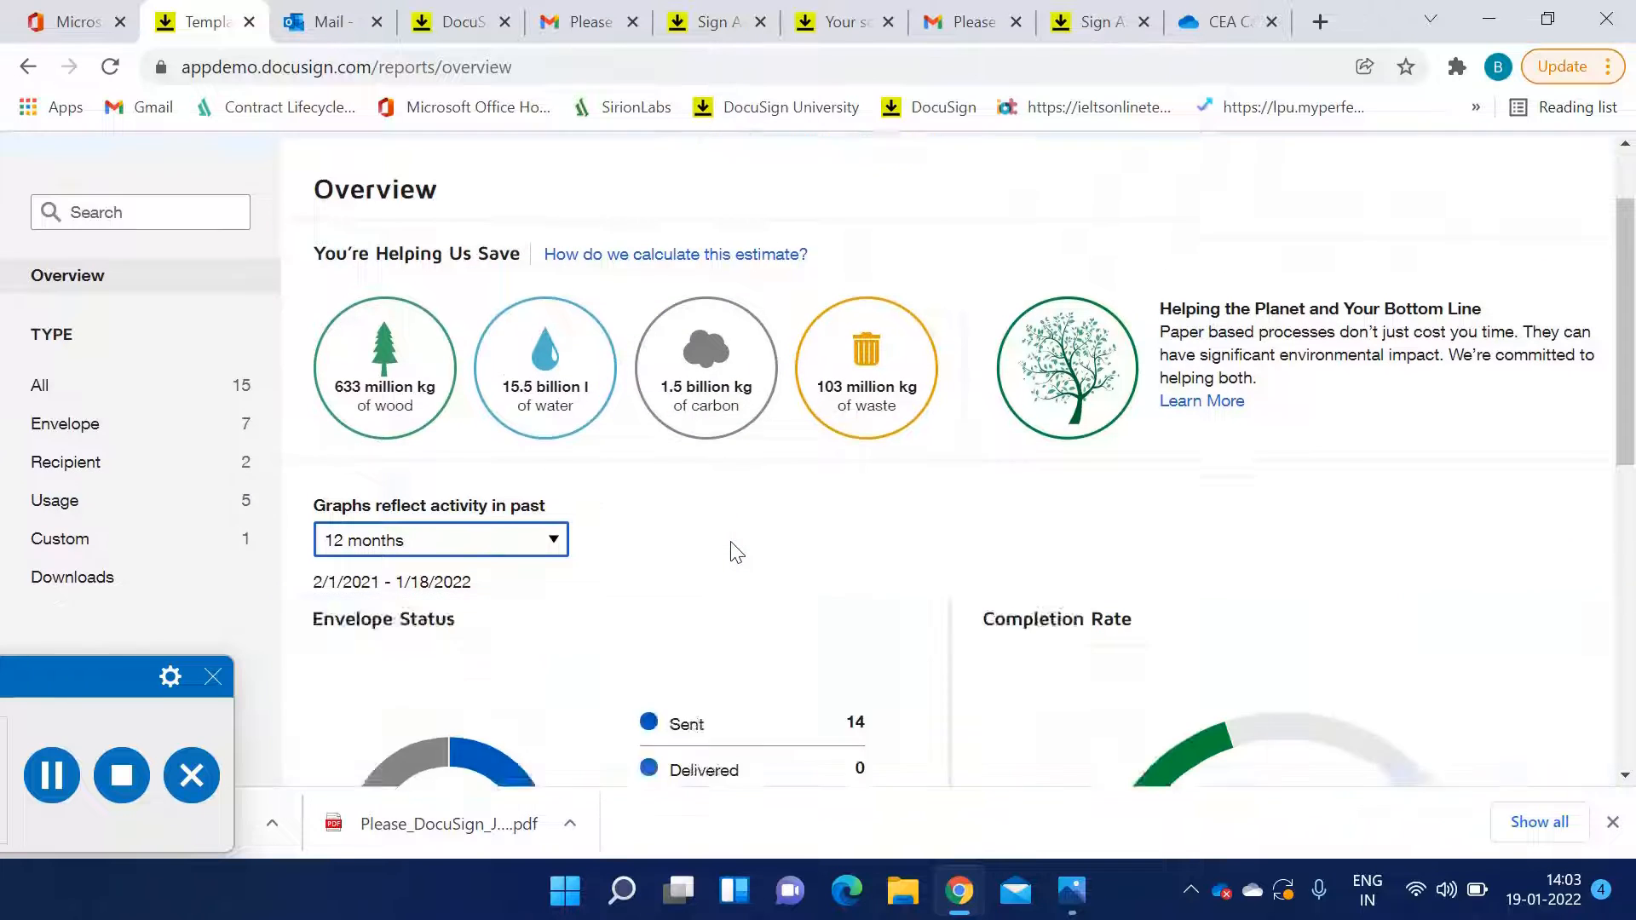
{"action": "scroll", "coordinate": [732, 550], "scroll_direction": "down", "scroll_amount": 3}
{"action": "scroll", "coordinate": [733, 549], "scroll_direction": "down", "scroll_amount": 5}
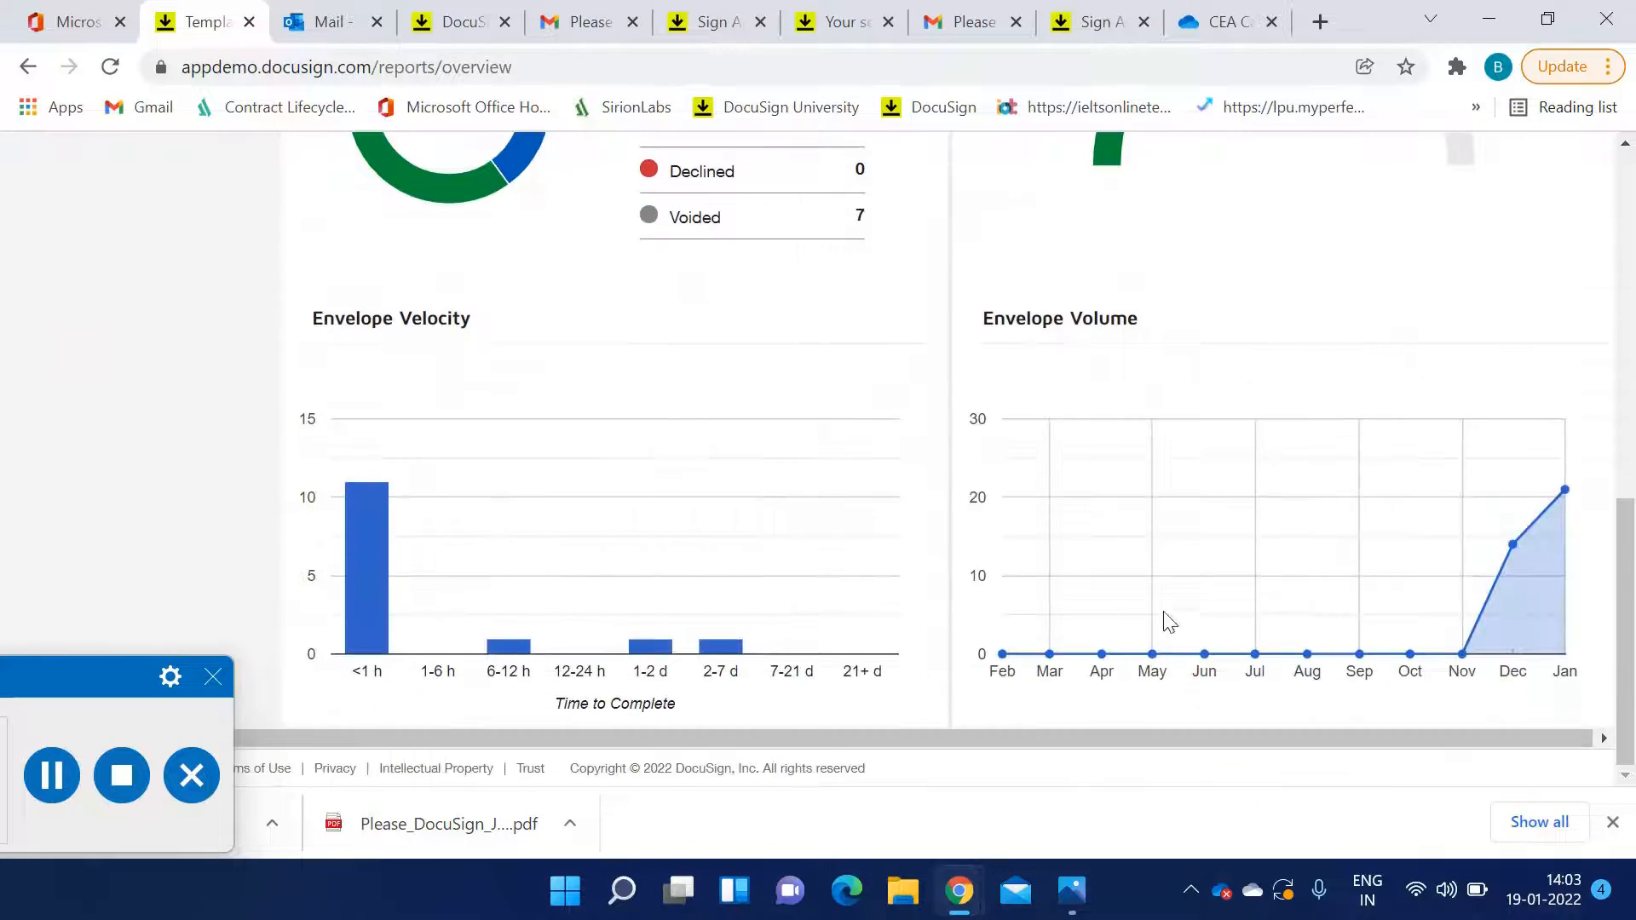
Set the report graphs back to reflect activity in the past 1 month
{"action": "scroll", "coordinate": [1503, 631], "scroll_direction": "up", "scroll_amount": 5}
{"action": "left_click", "coordinate": [492, 317]}
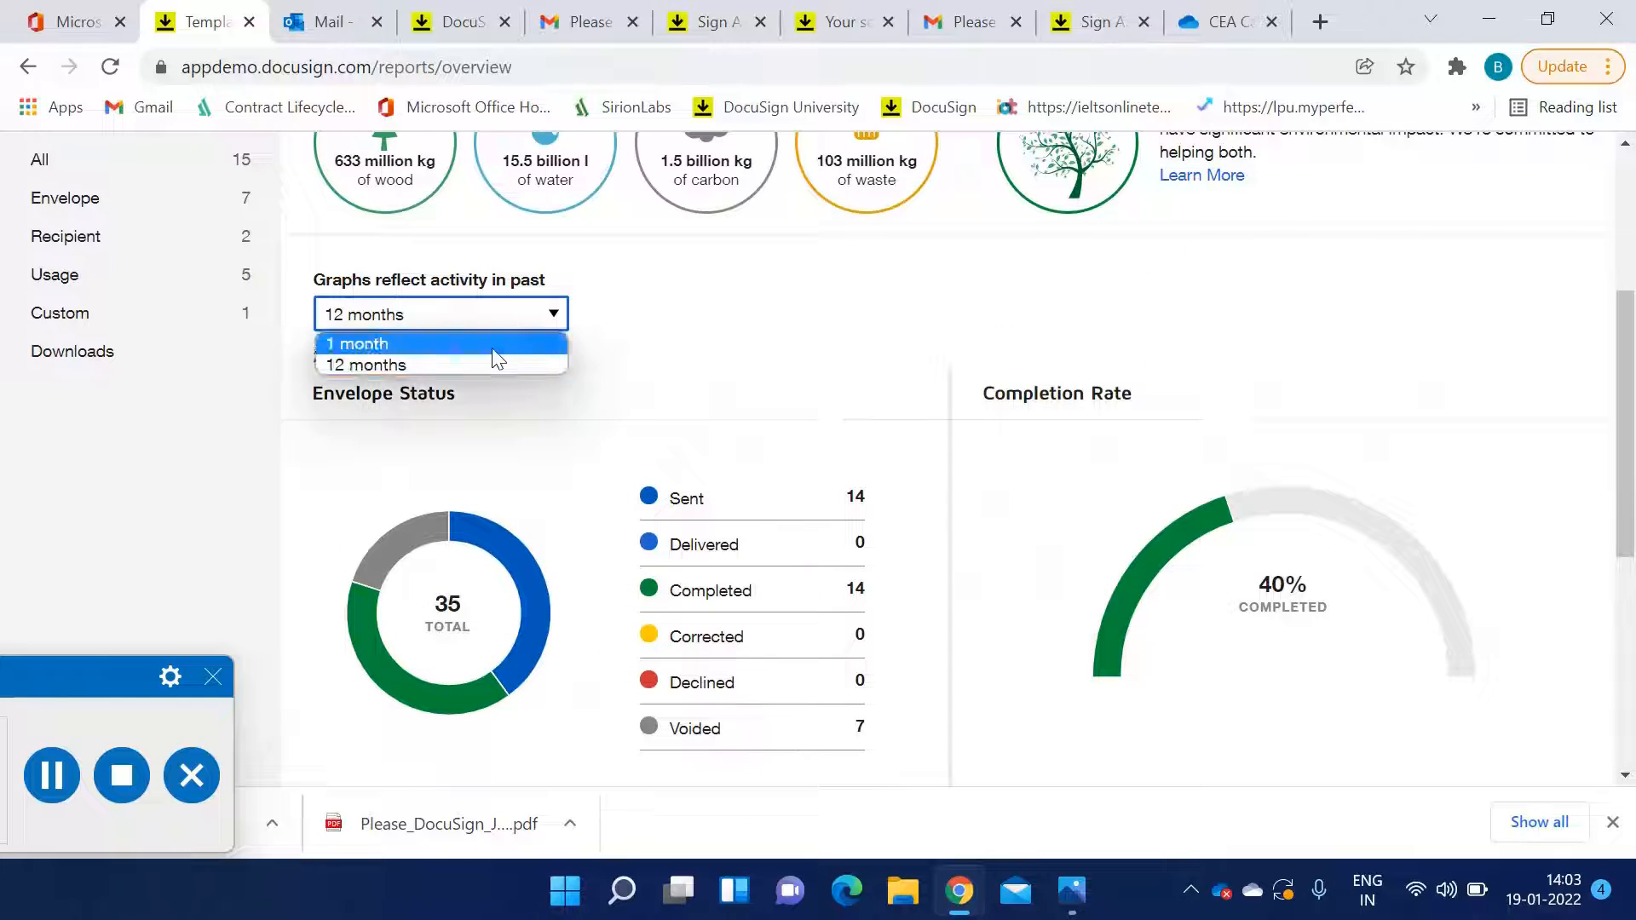
{"action": "left_click", "coordinate": [484, 345]}
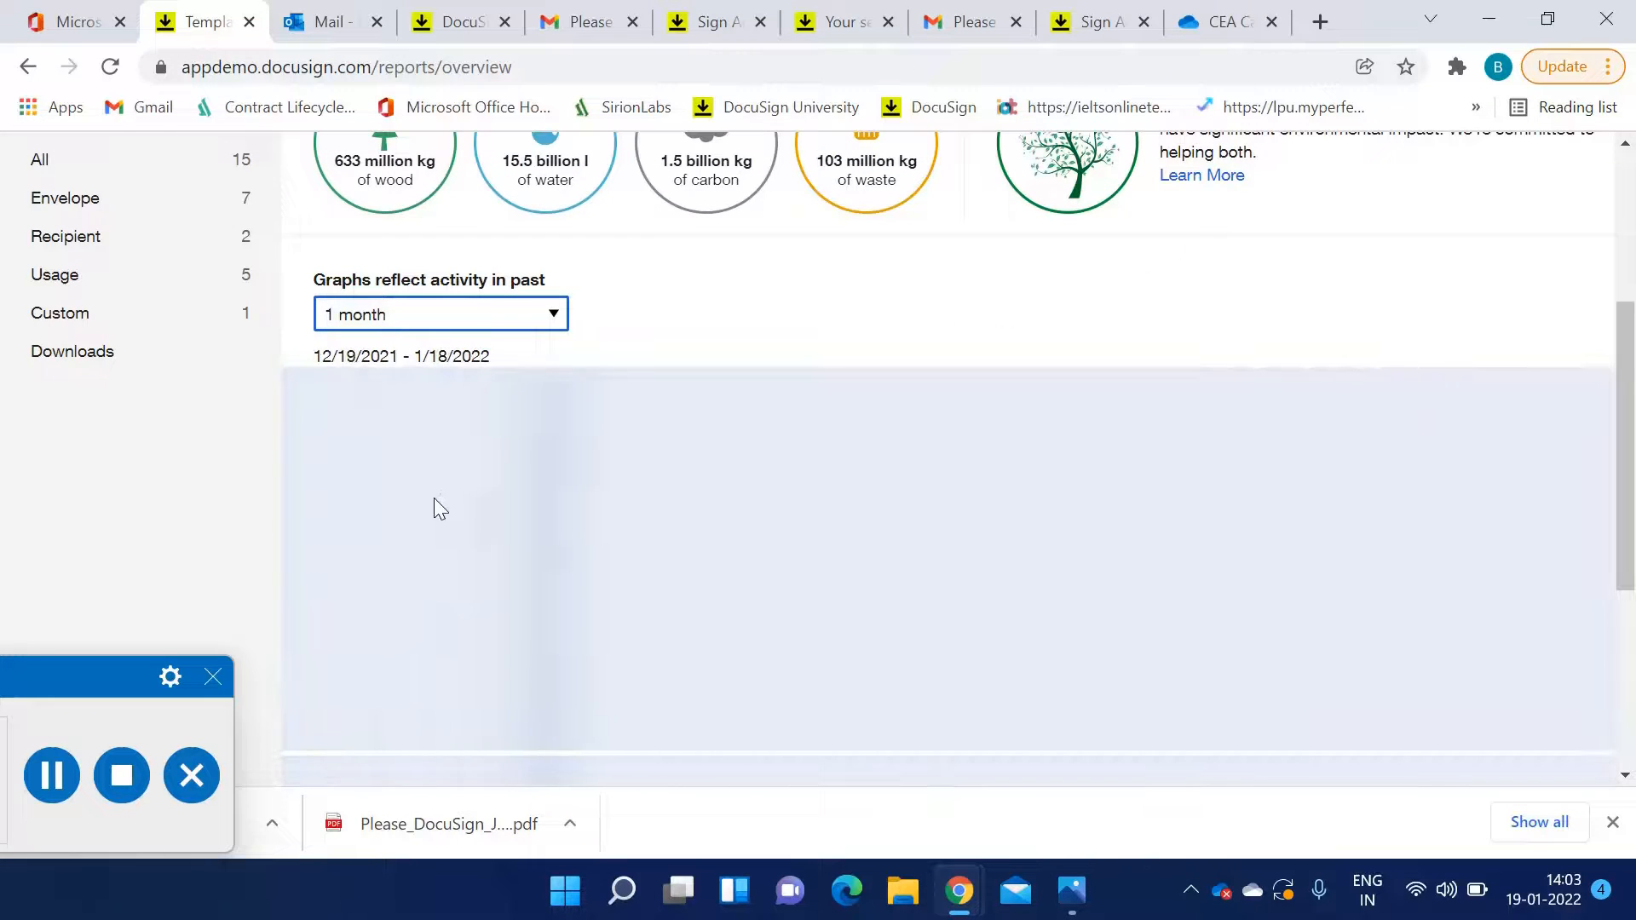
Scroll through the one-month envelope charts, then open the Custom reports list
{"action": "scroll", "coordinate": [816, 555], "scroll_direction": "down", "scroll_amount": 6}
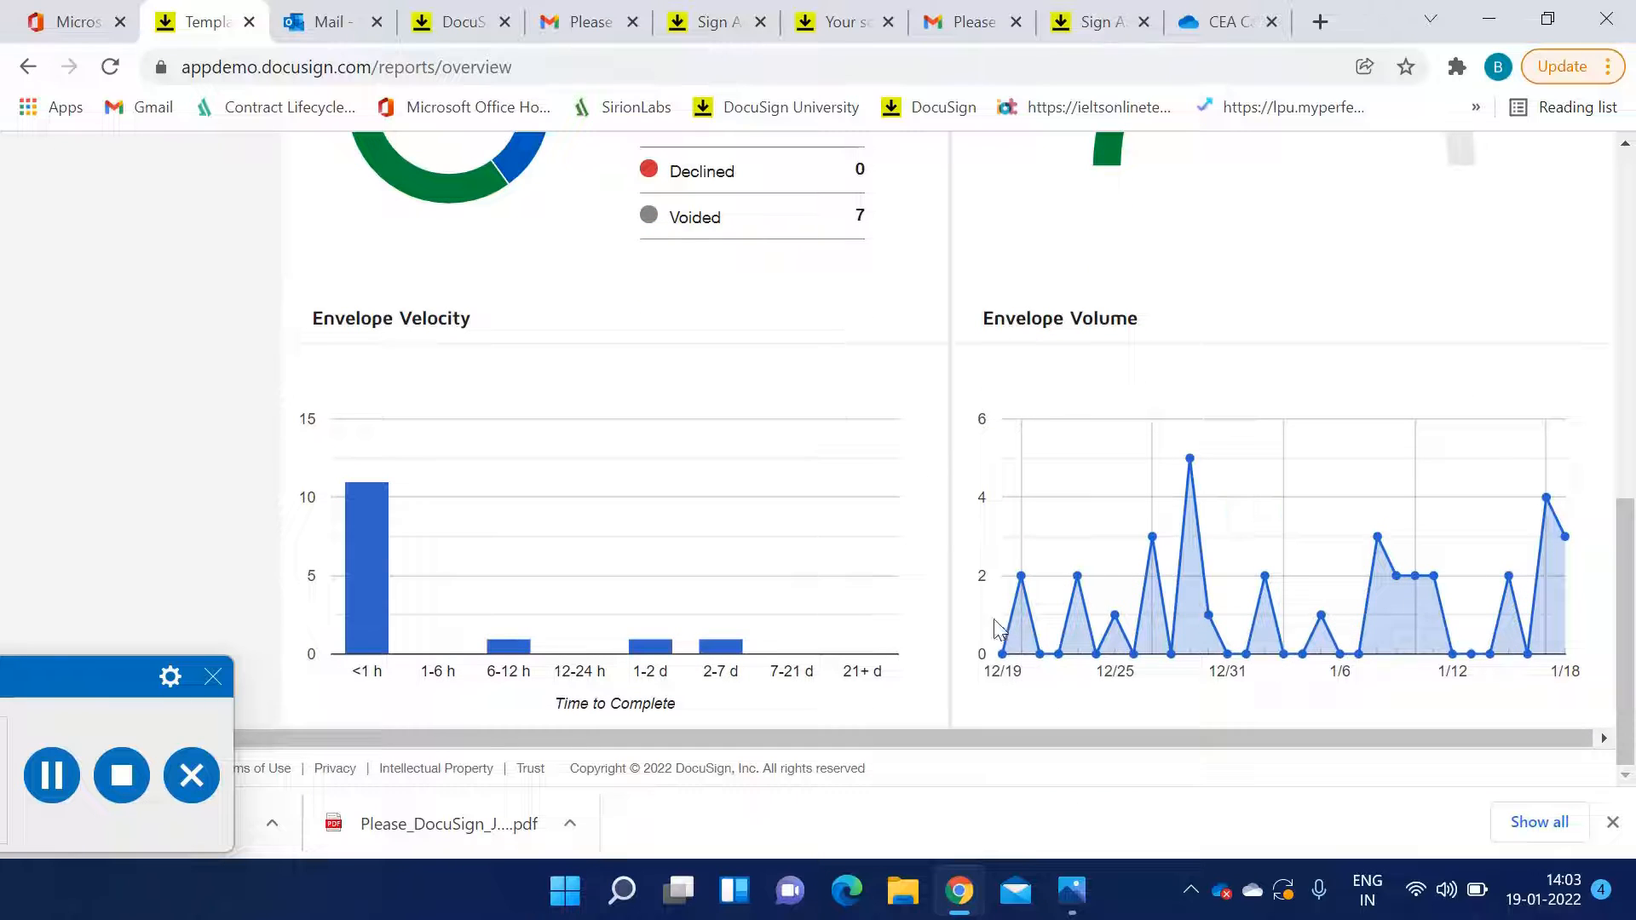
{"action": "scroll", "coordinate": [905, 610], "scroll_direction": "up", "scroll_amount": 10}
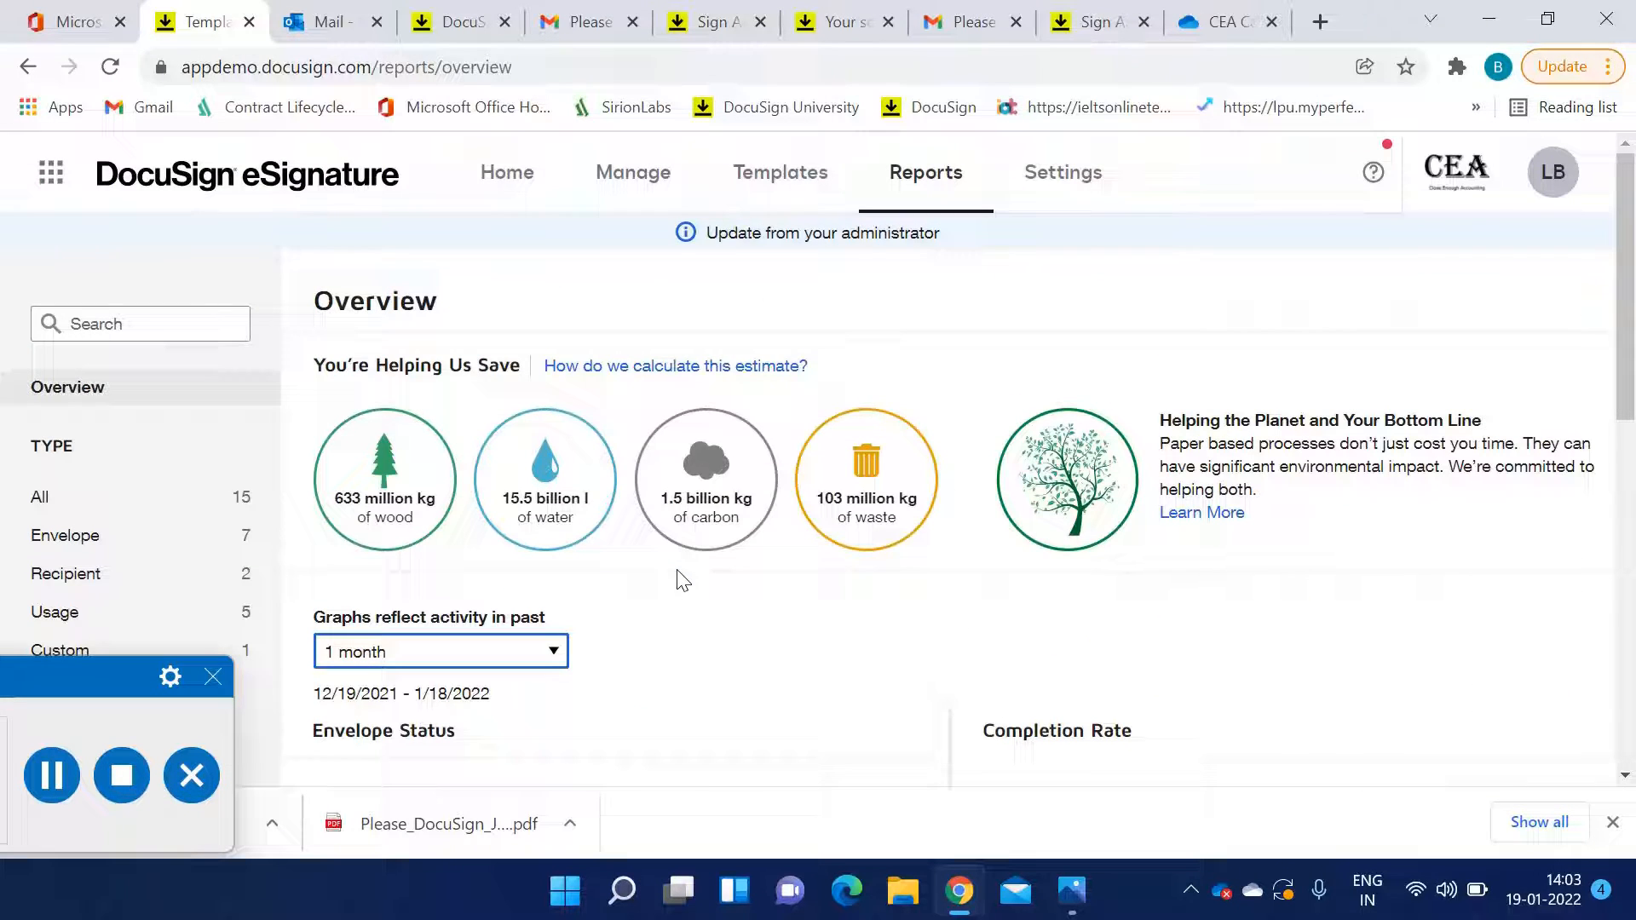
{"action": "scroll", "coordinate": [824, 511], "scroll_direction": "down", "scroll_amount": 2}
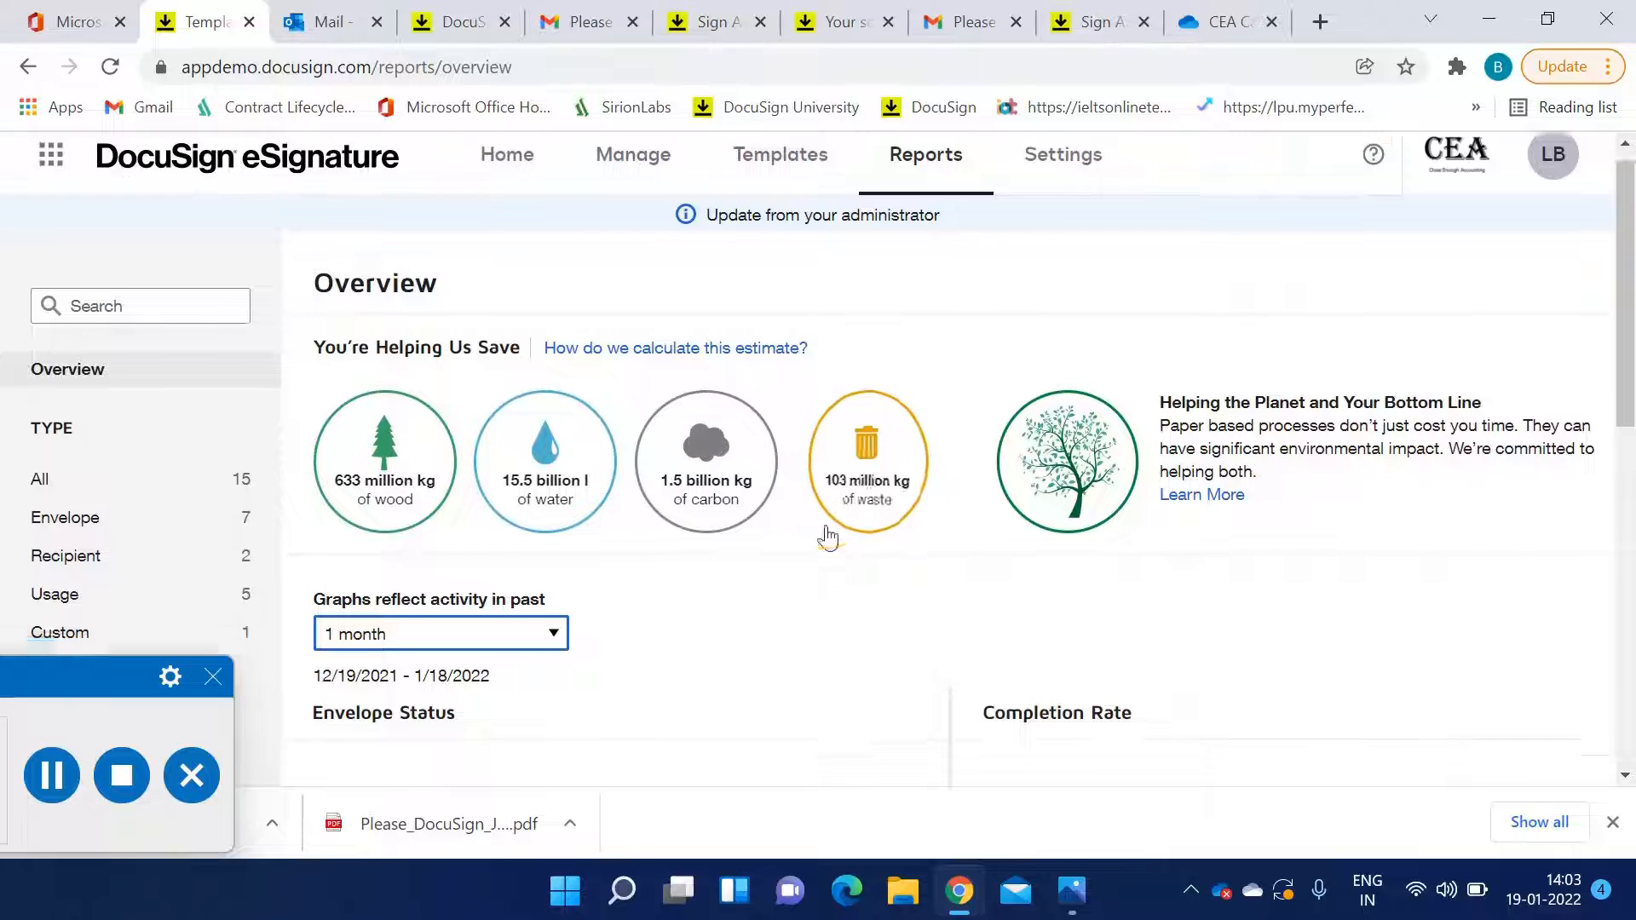
{"action": "left_click", "coordinate": [113, 523]}
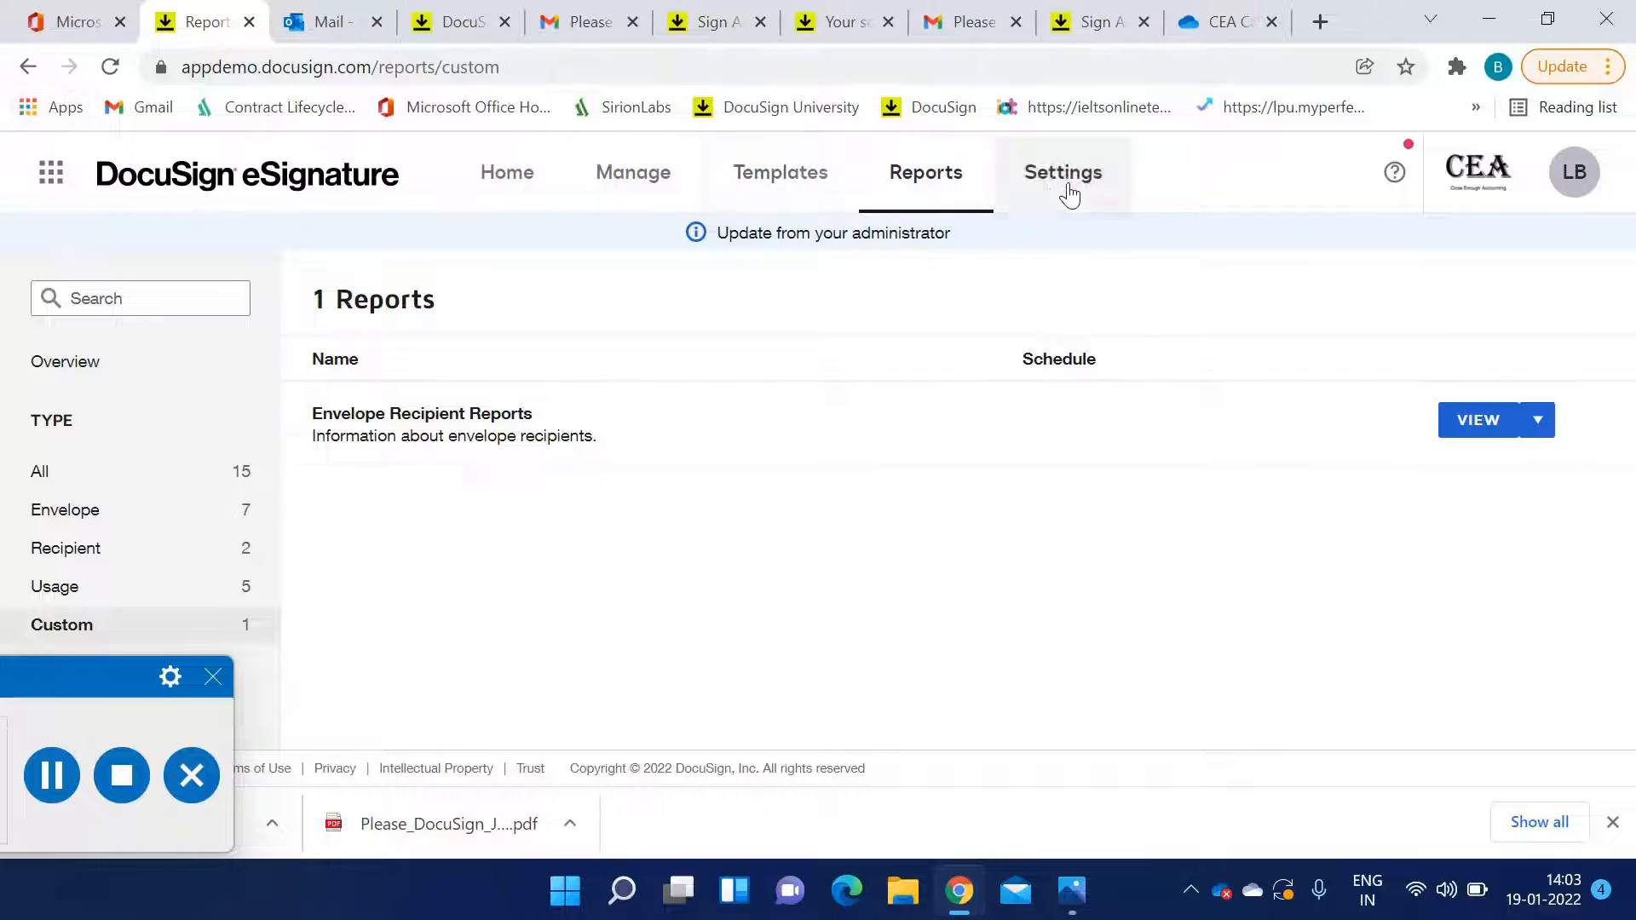
Return to the eSignature Home dashboard
{"action": "left_click", "coordinate": [507, 177]}
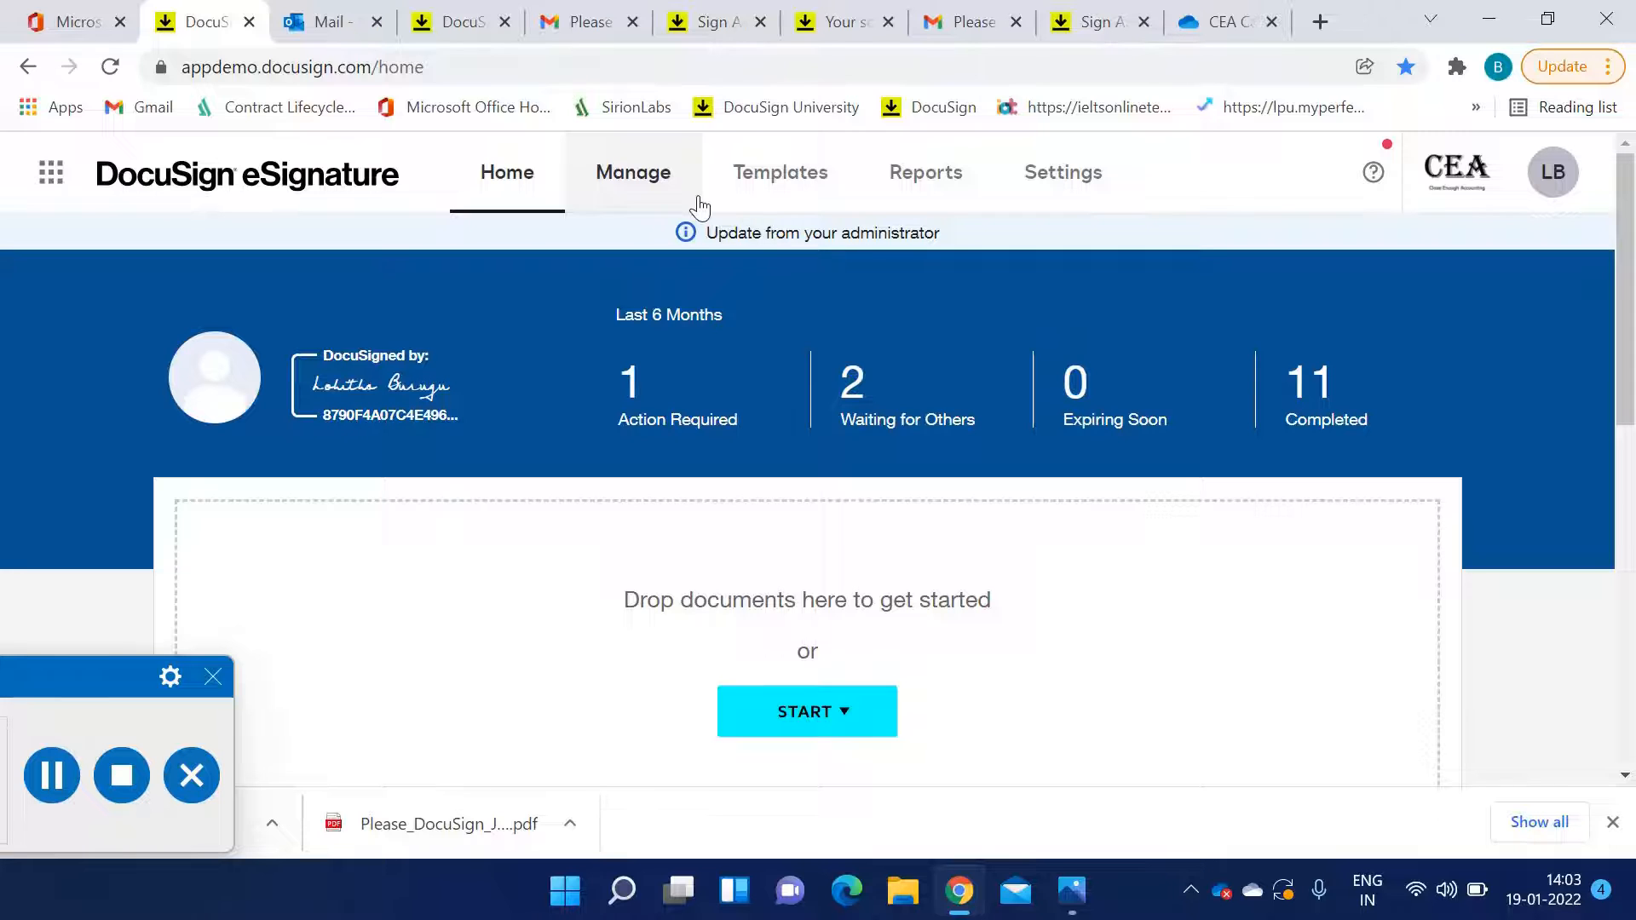
{"action": "left_click", "coordinate": [65, 779]}
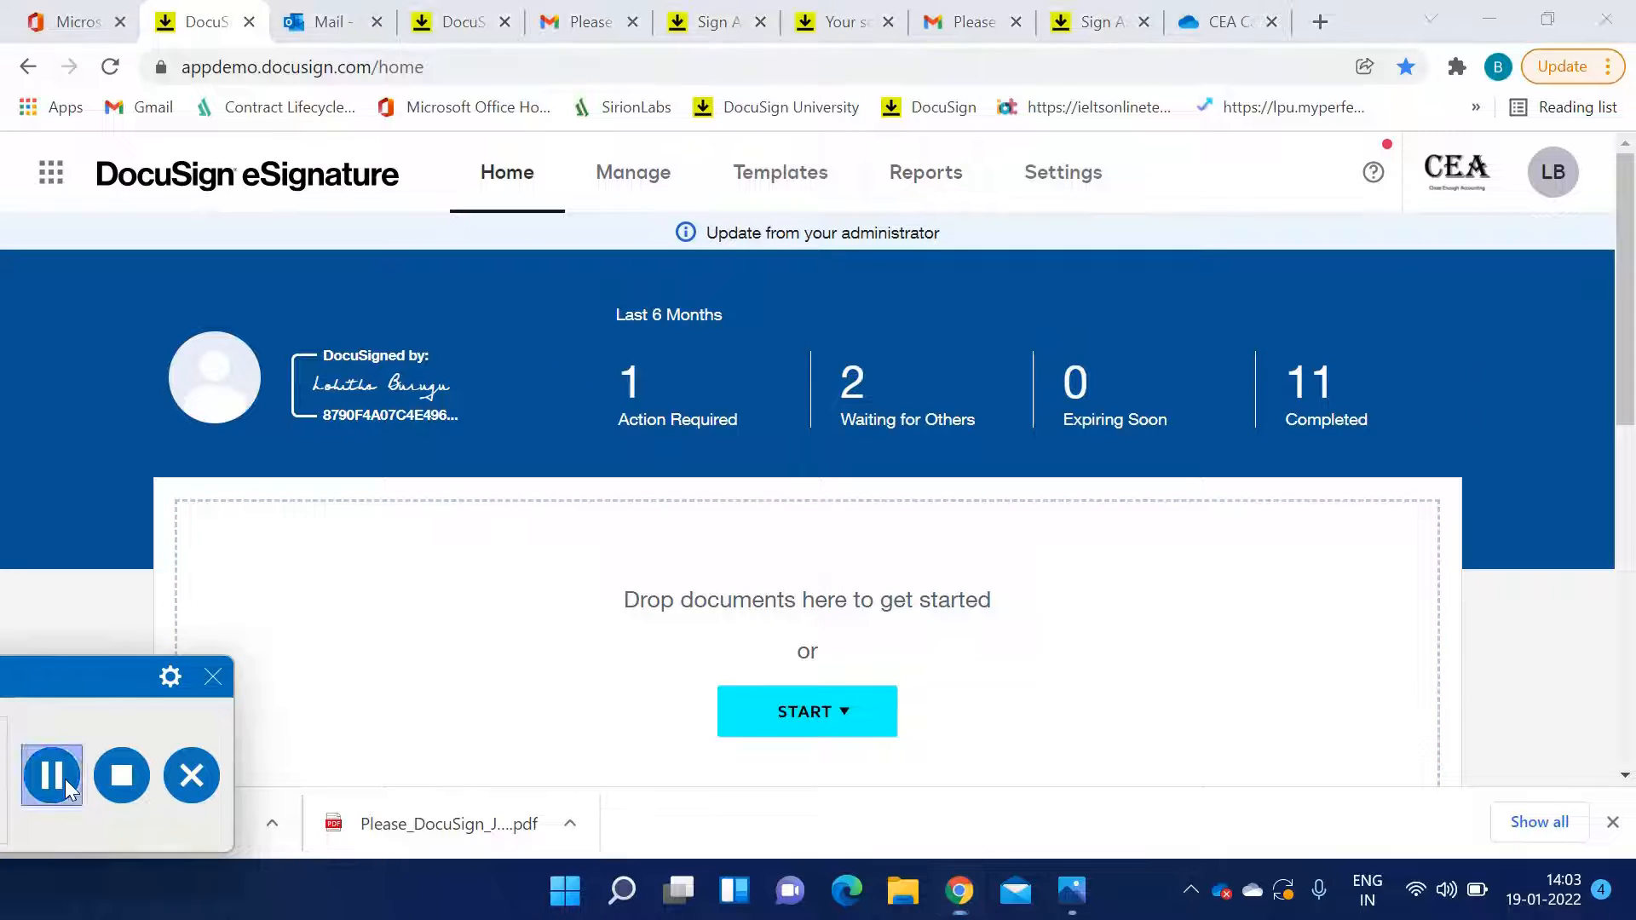